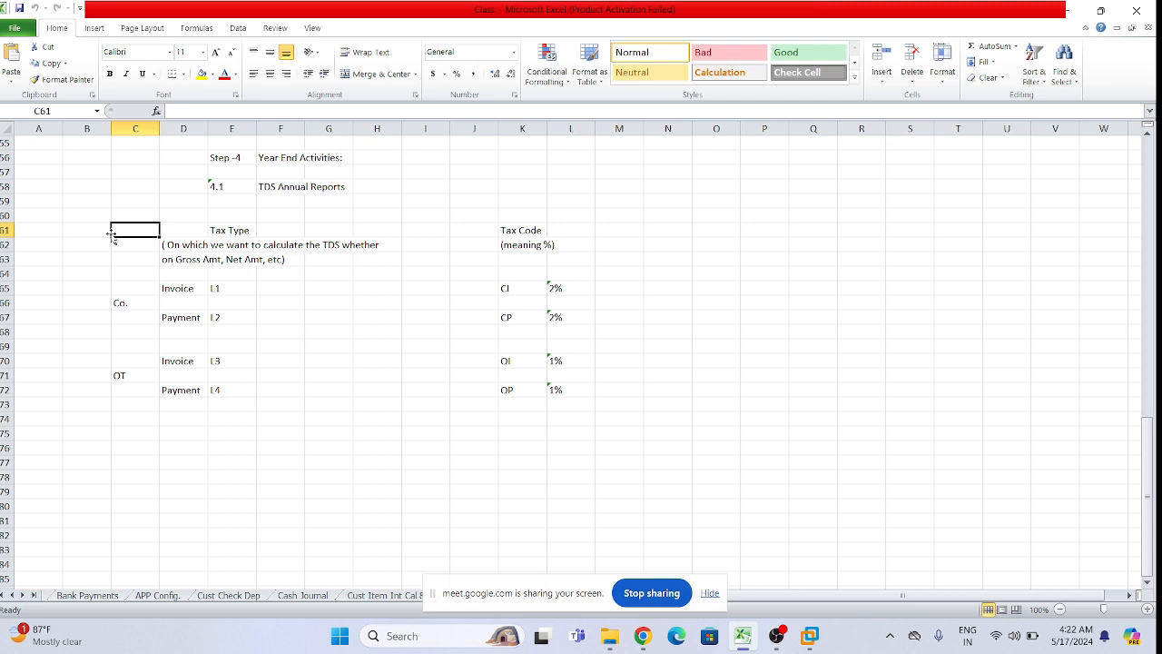
Review the list of TDS sections, including 194C, and the example entries for advance payment and invoice posting.
scroll(177, 324, up, 9)
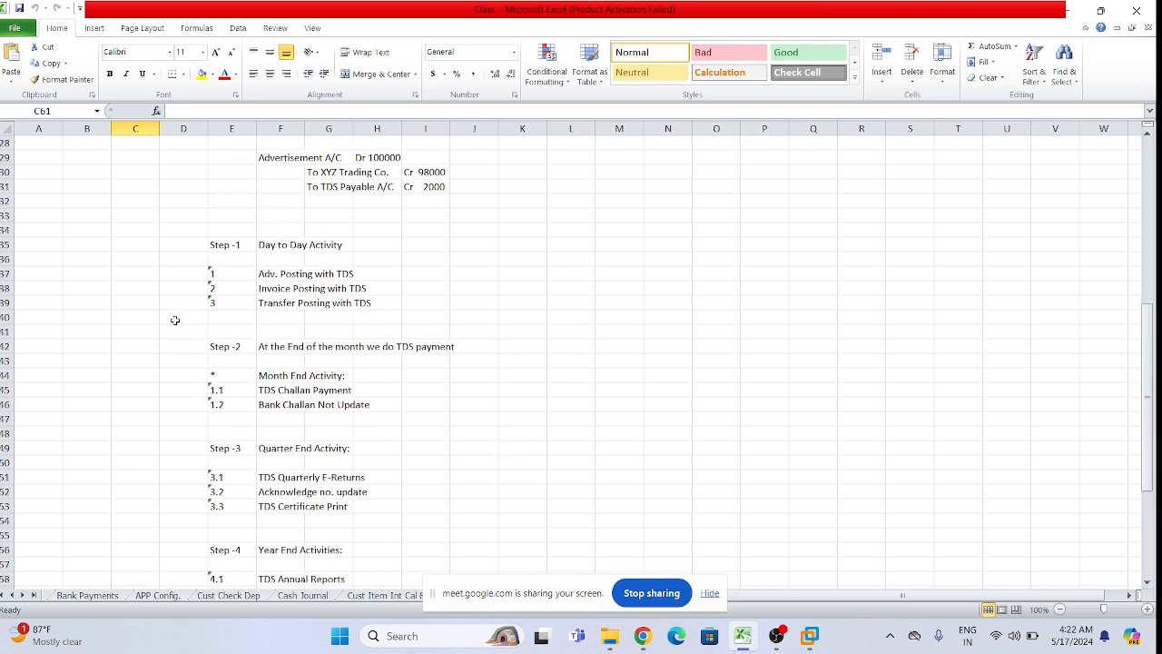
scroll(208, 272, up, 9)
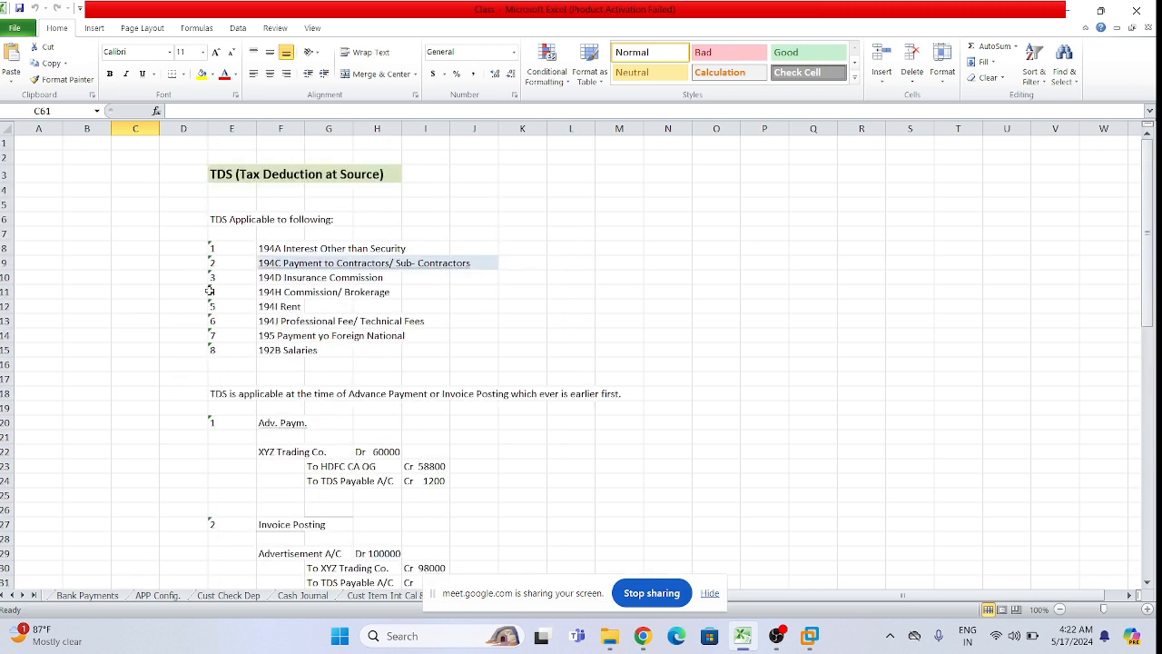
click(279, 263)
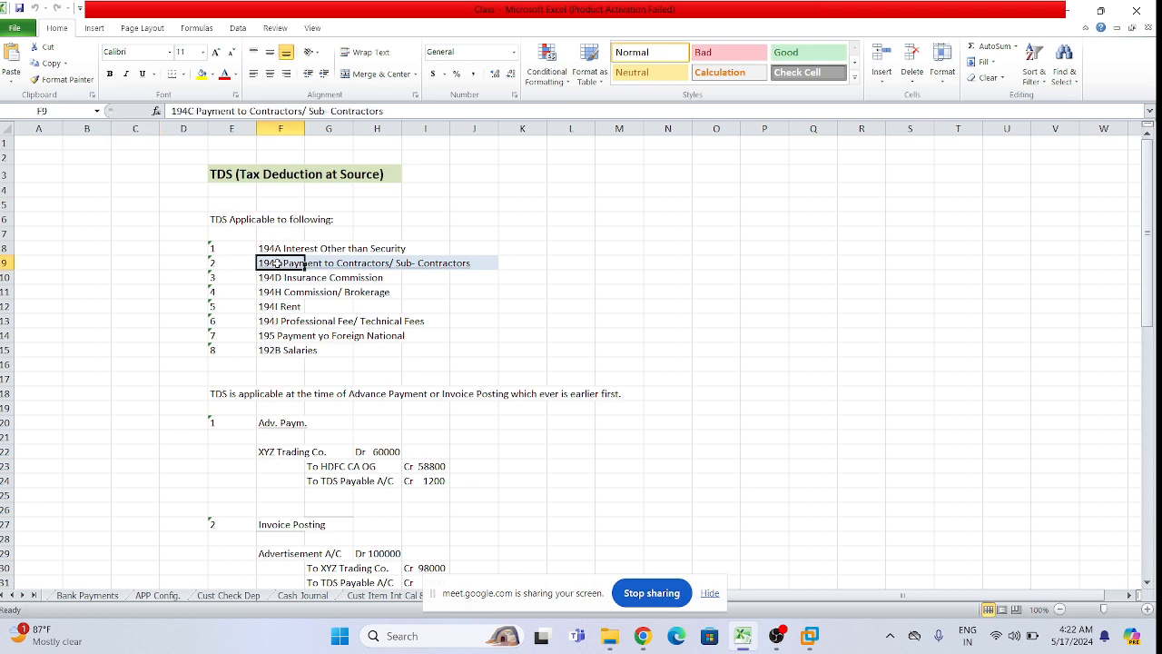
scroll(341, 364, down, 1)
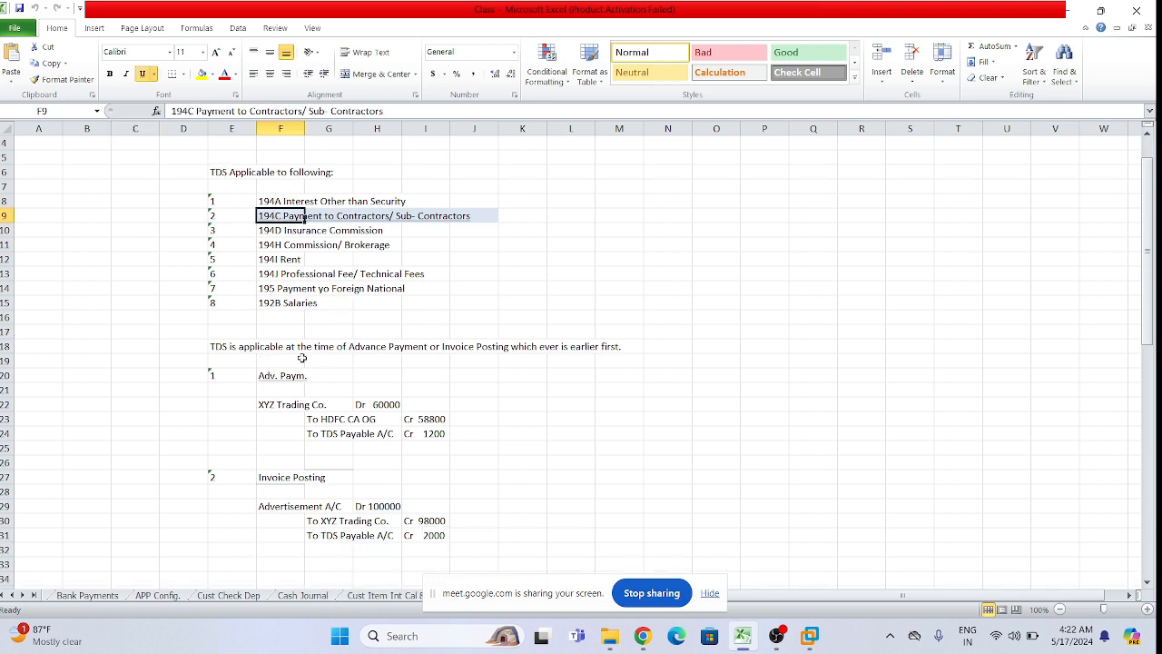
scroll(397, 401, down, 2)
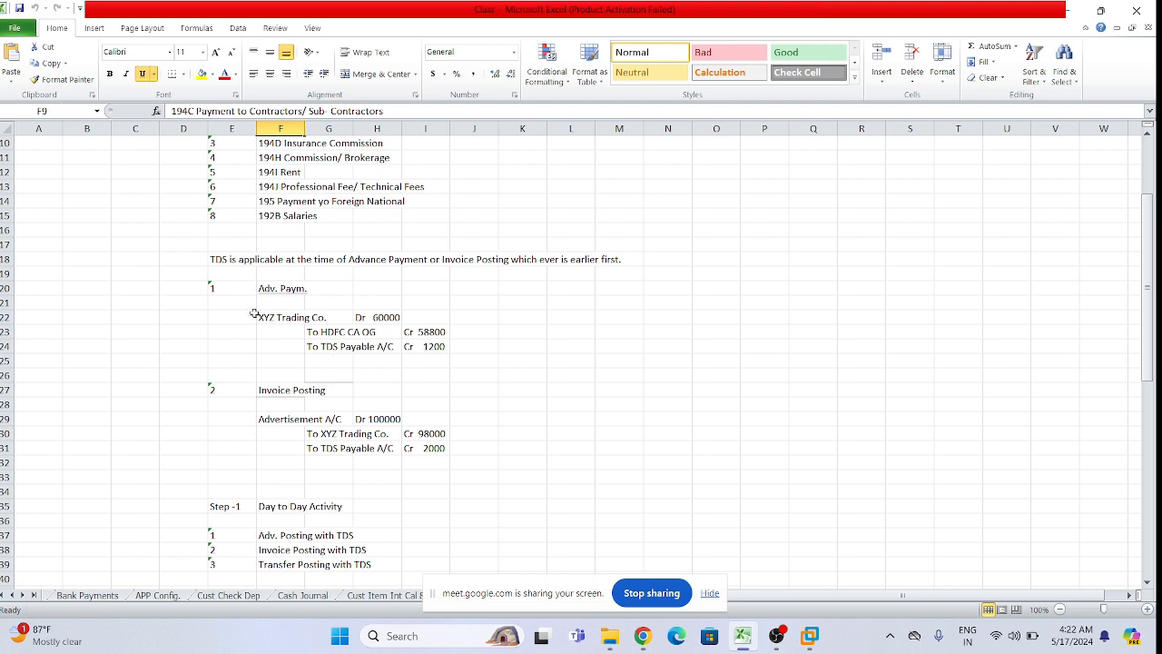
drag(261, 314, 419, 363)
scroll(418, 363, down, 1)
scroll(418, 363, down, 3)
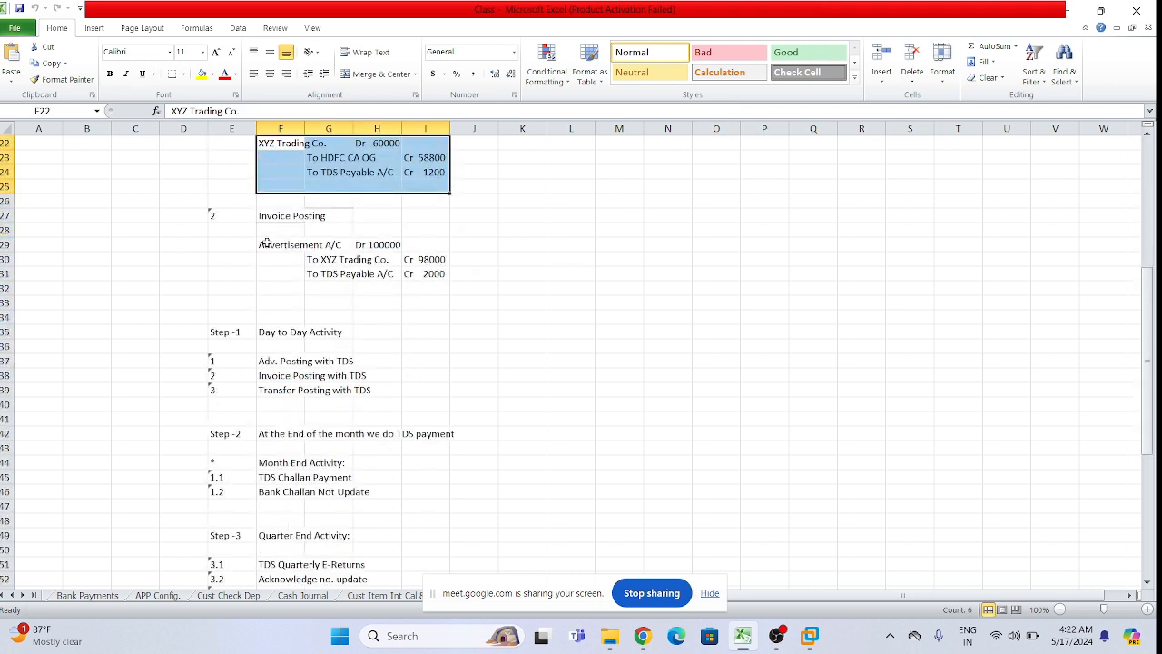
drag(263, 242, 437, 275)
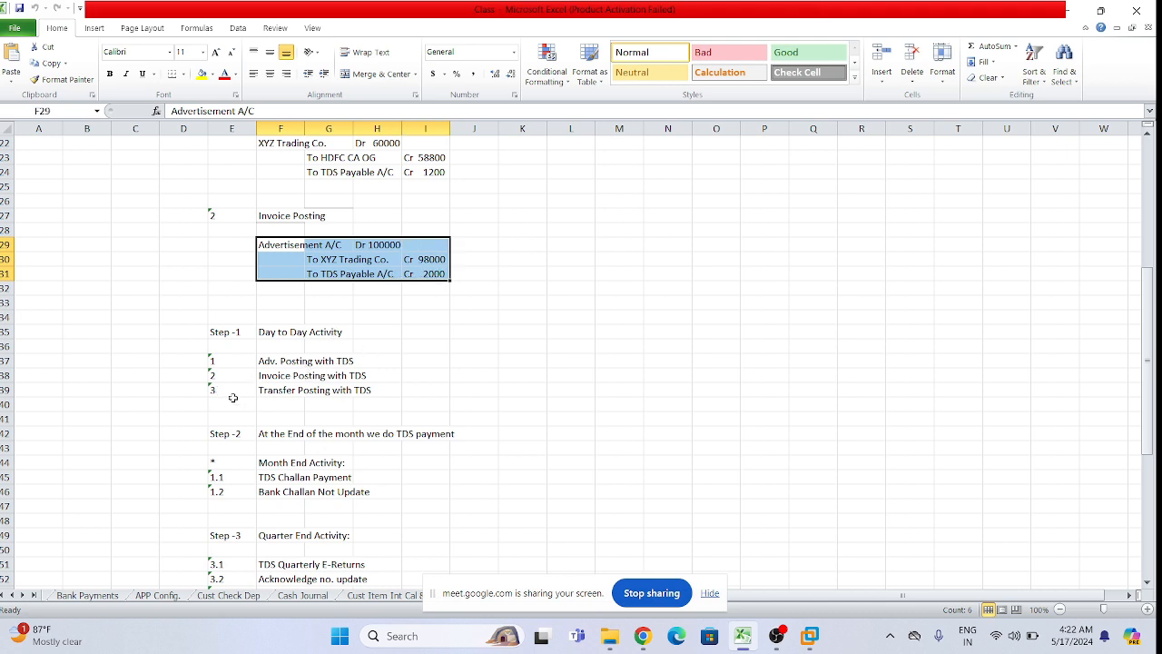
scroll(234, 398, up, 2)
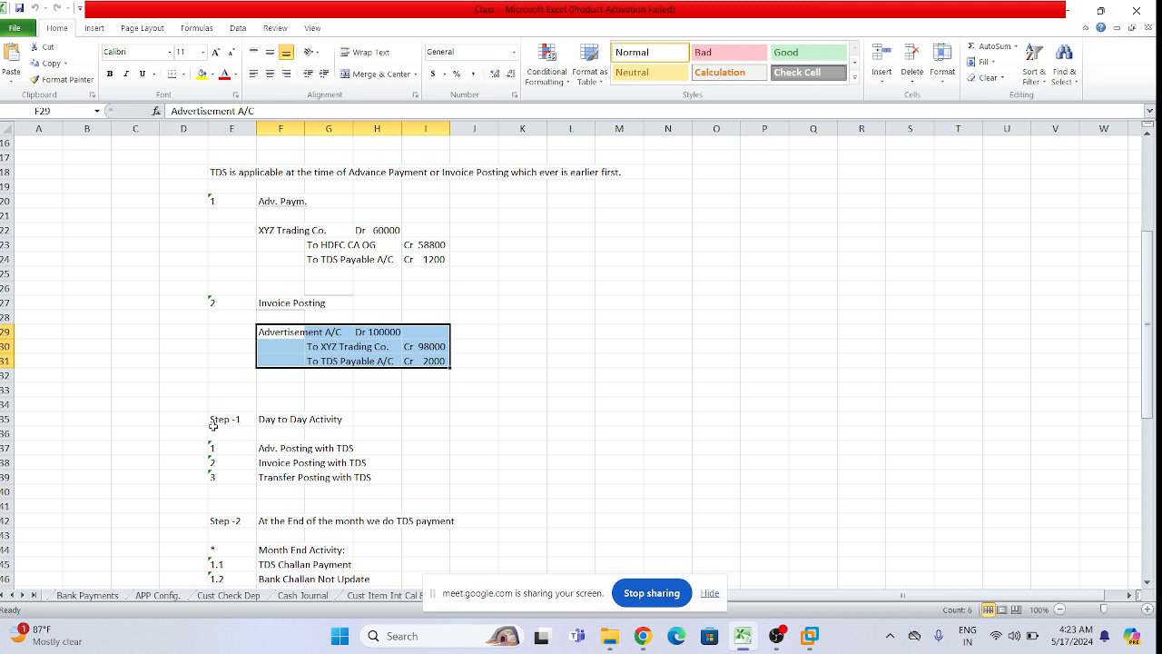
Read through the daily, month-end, quarter-end and year-end TDS activities listed under Step -1 to Step -4.
drag(218, 419, 364, 479)
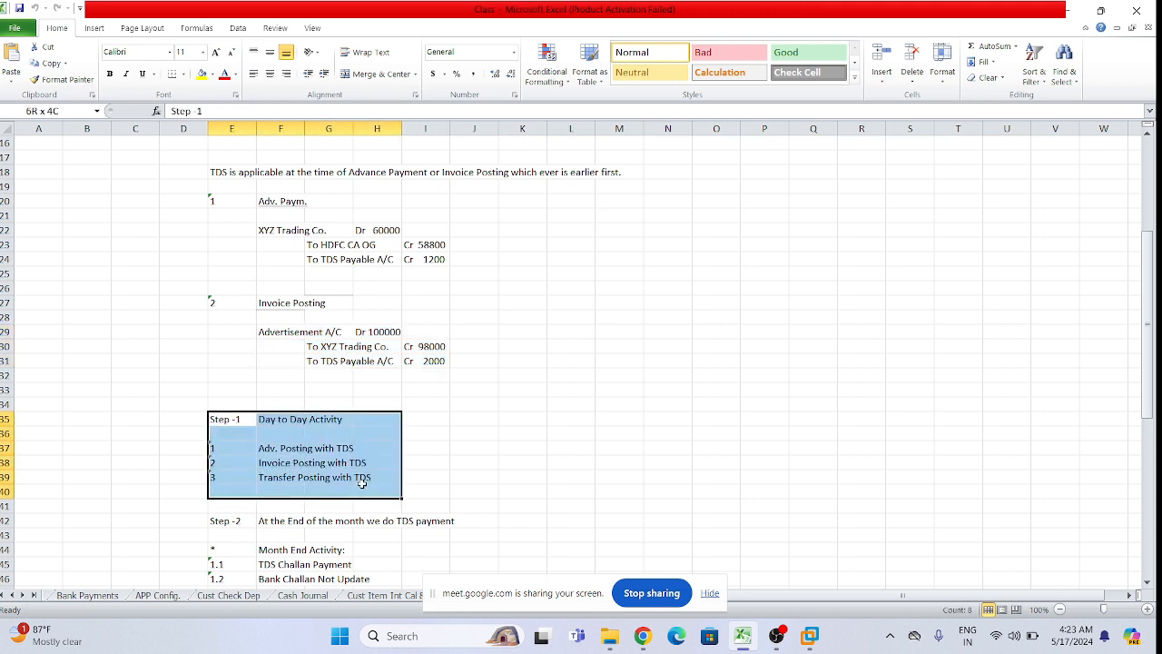
click(501, 462)
scroll(501, 462, down, 3)
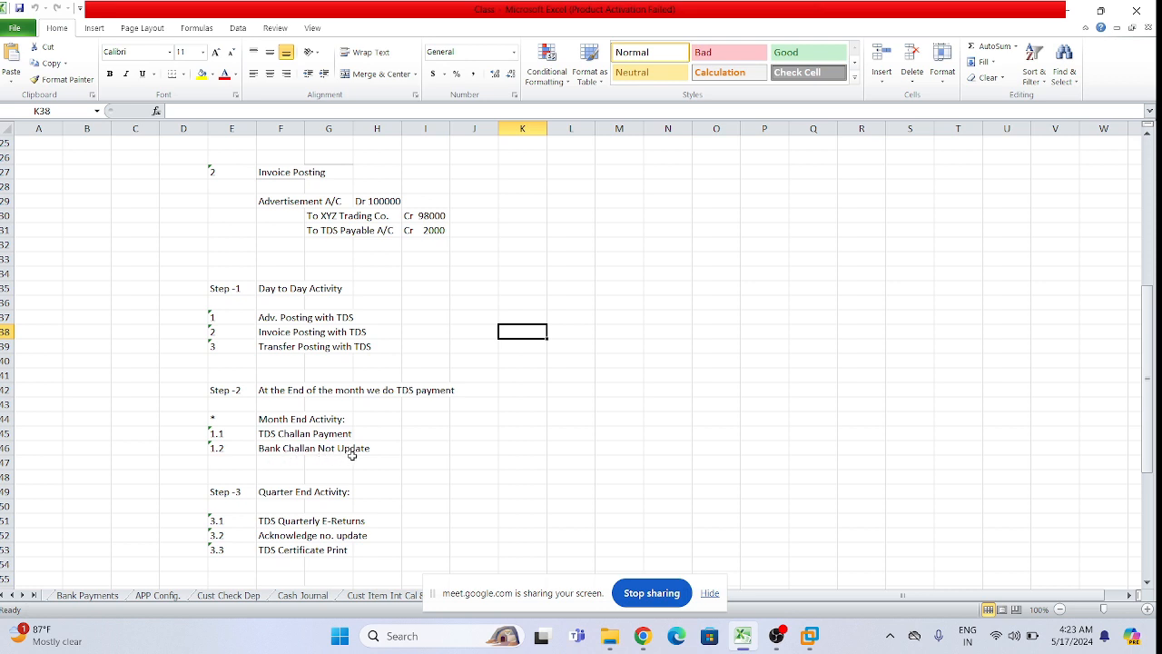
scroll(363, 476, down, 4)
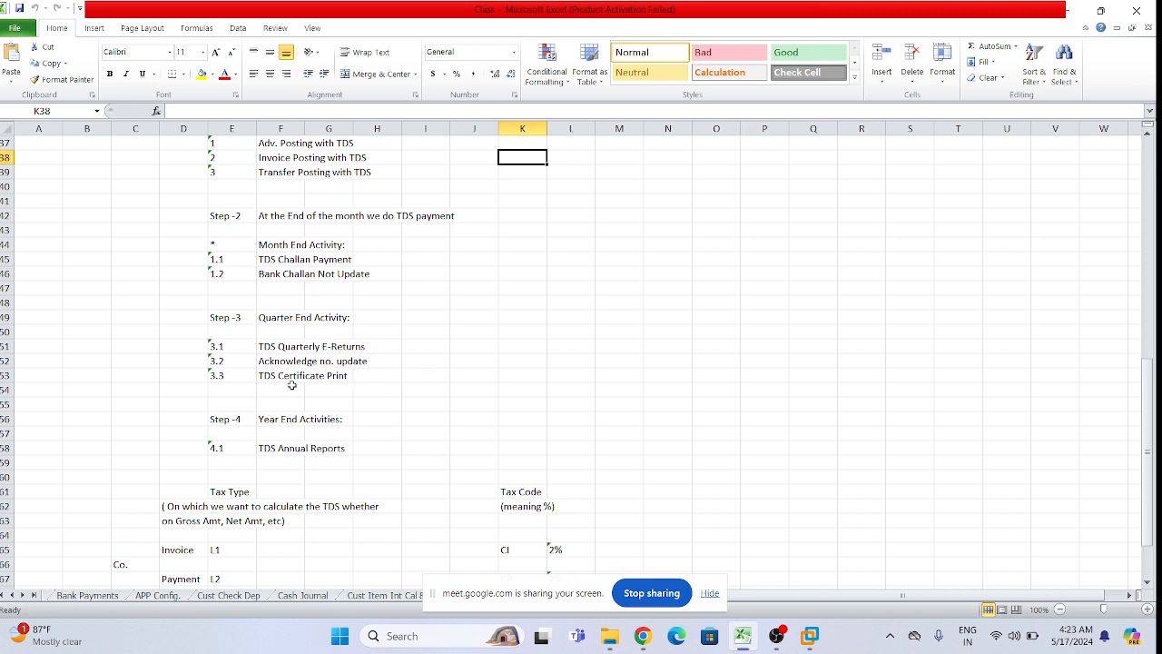
scroll(382, 397, down, 3)
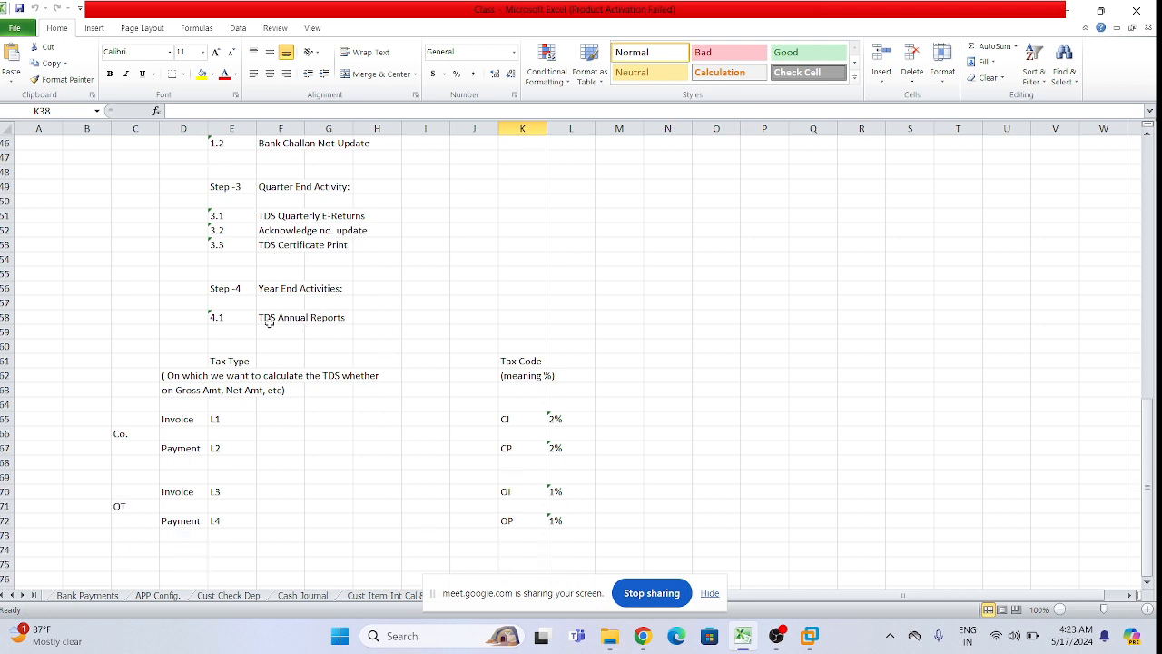
scroll(399, 326, down, 1)
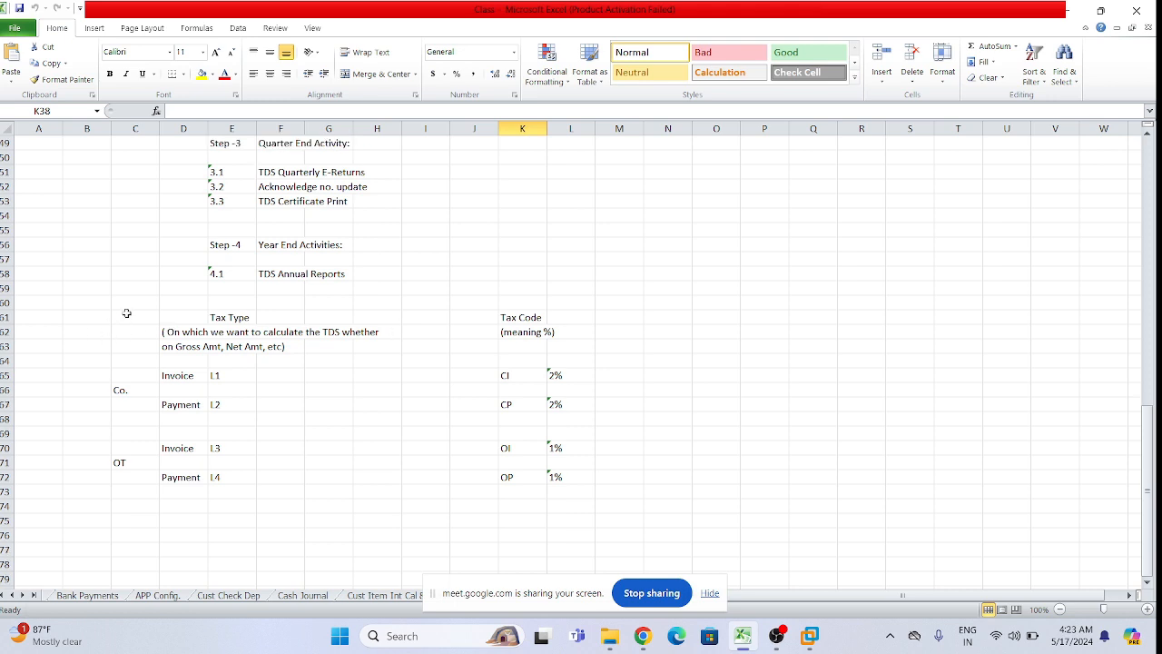
Examine the Tax Type table with its invoice and payment types for the Co. and OT categories.
click(221, 316)
click(530, 320)
click(700, 305)
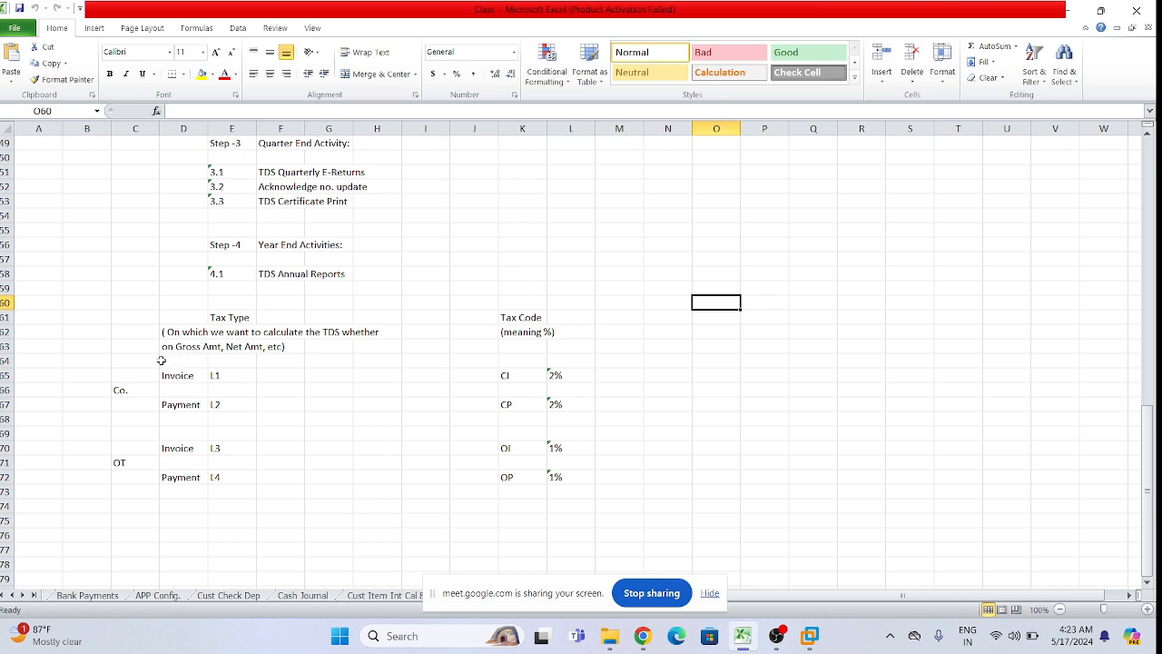
click(88, 316)
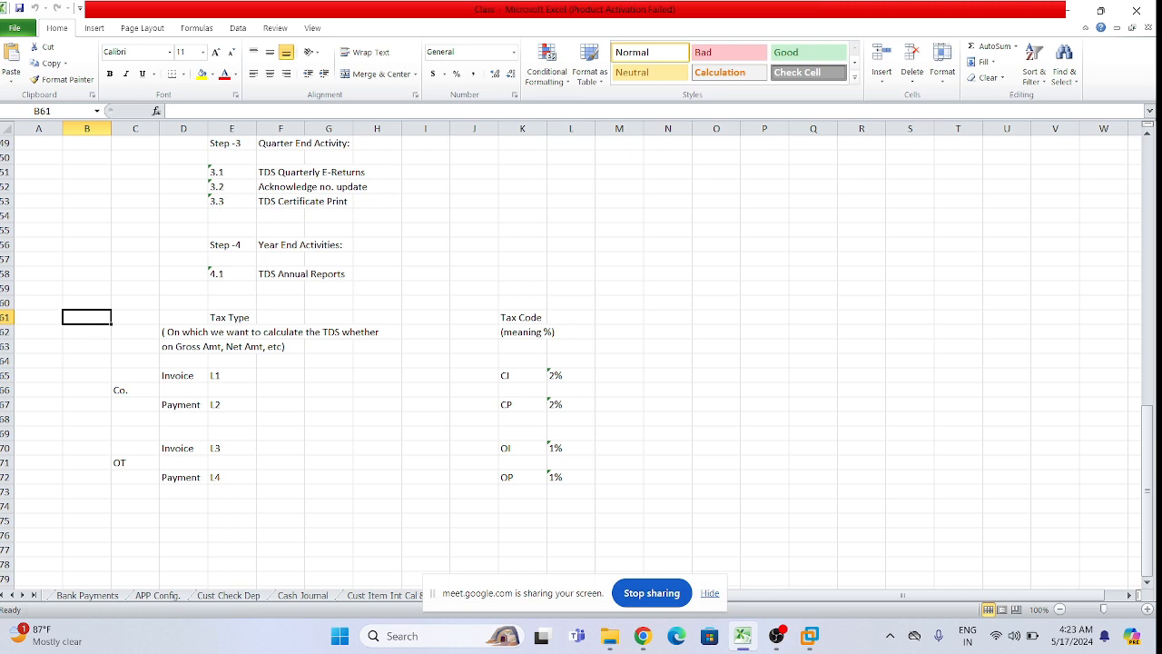
click(234, 375)
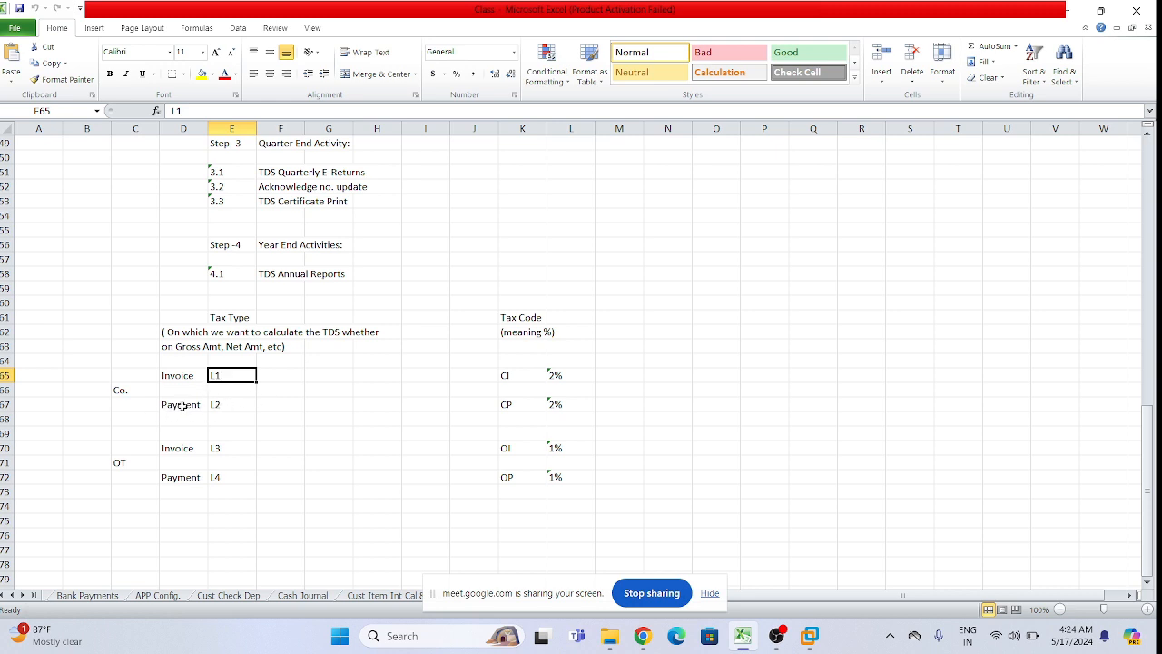
click(232, 404)
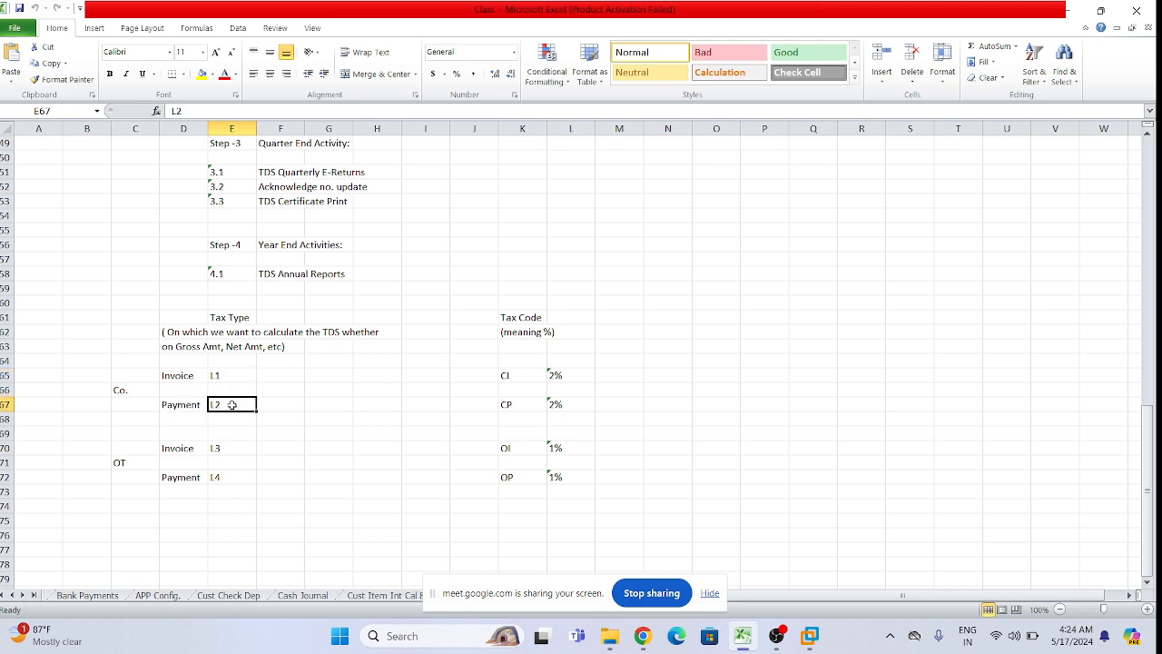
click(125, 389)
click(136, 465)
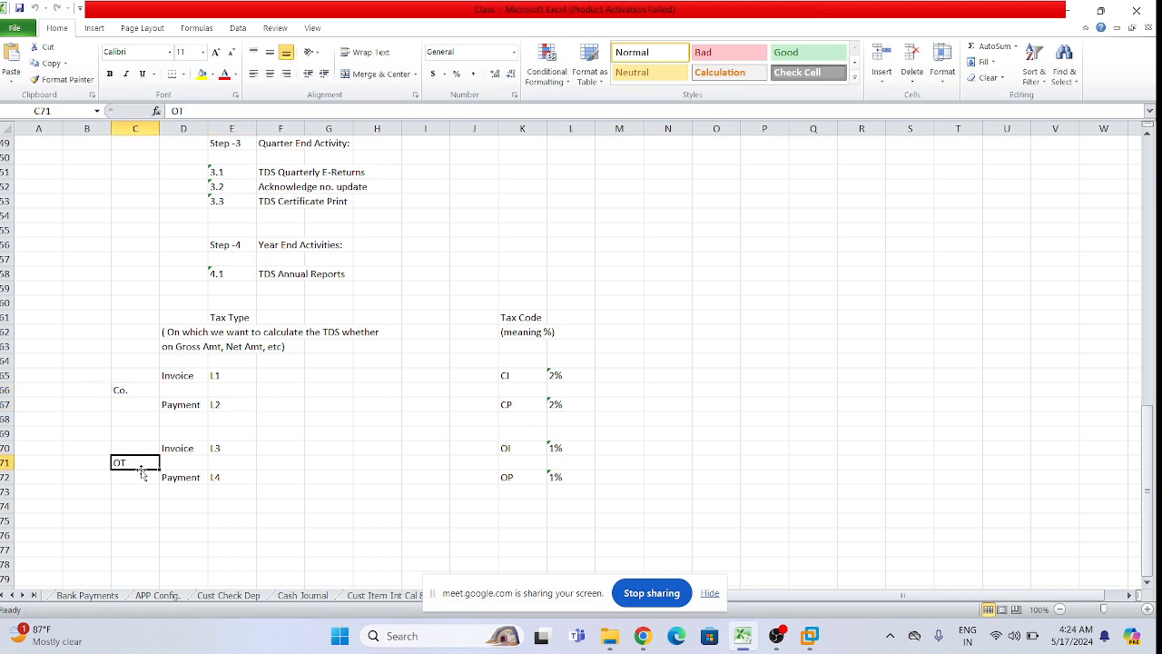
click(231, 449)
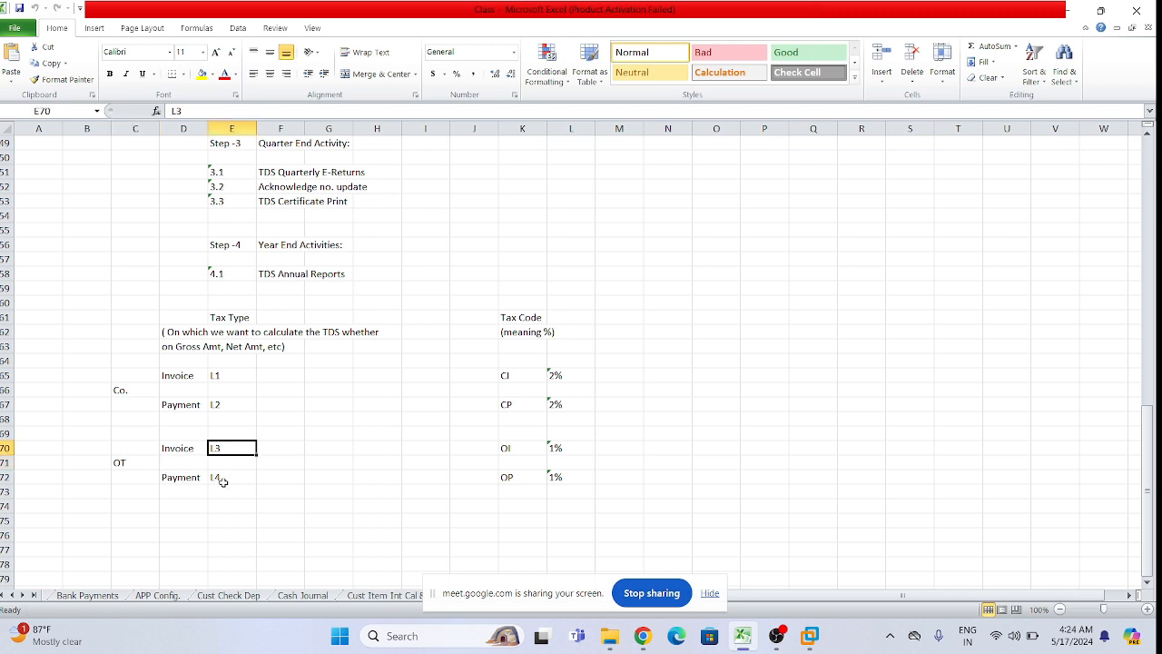
click(226, 479)
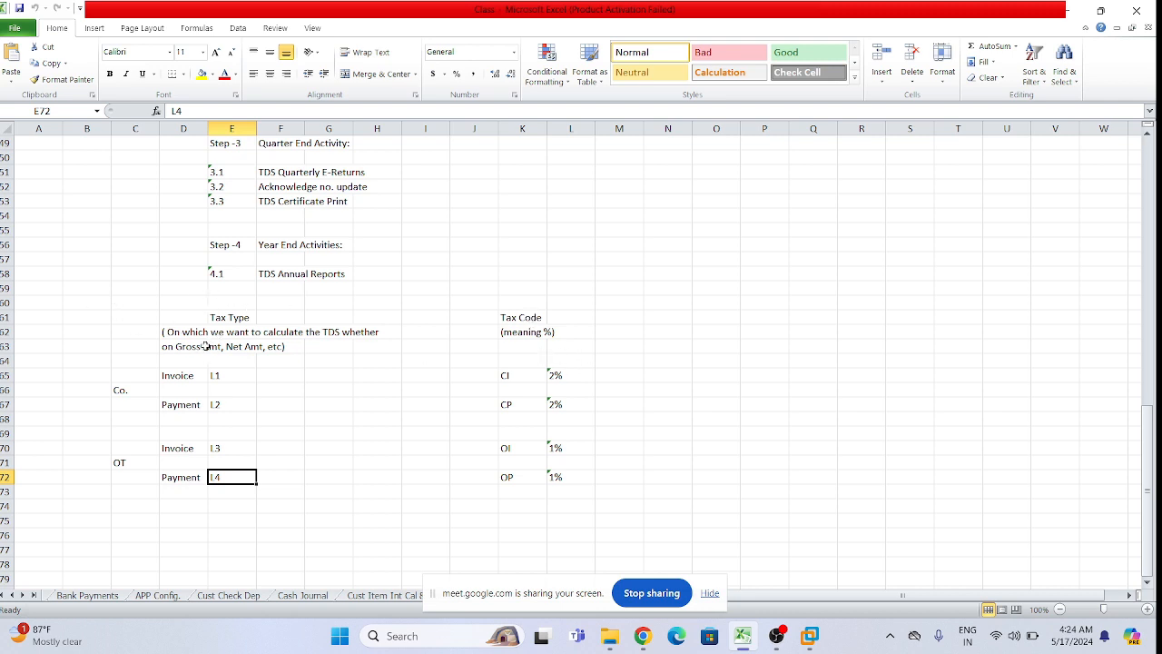
click(254, 403)
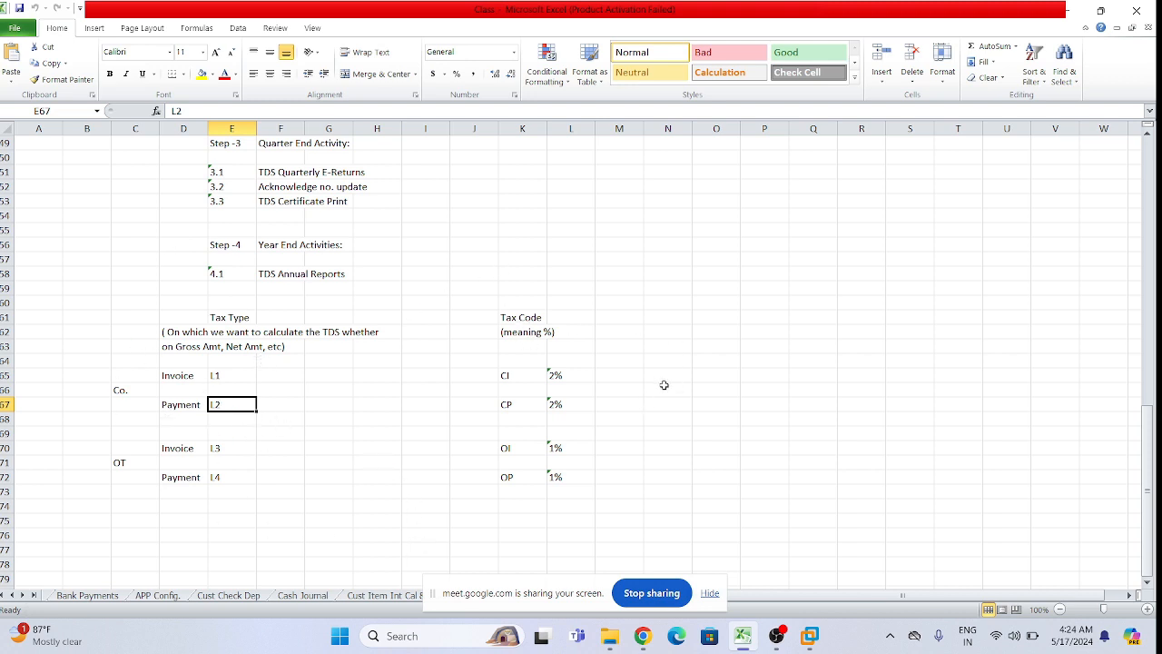
Examine the percentages assigned to the tax codes and compare the Tax Code heading with the Tax Type heading.
drag(573, 368, 574, 472)
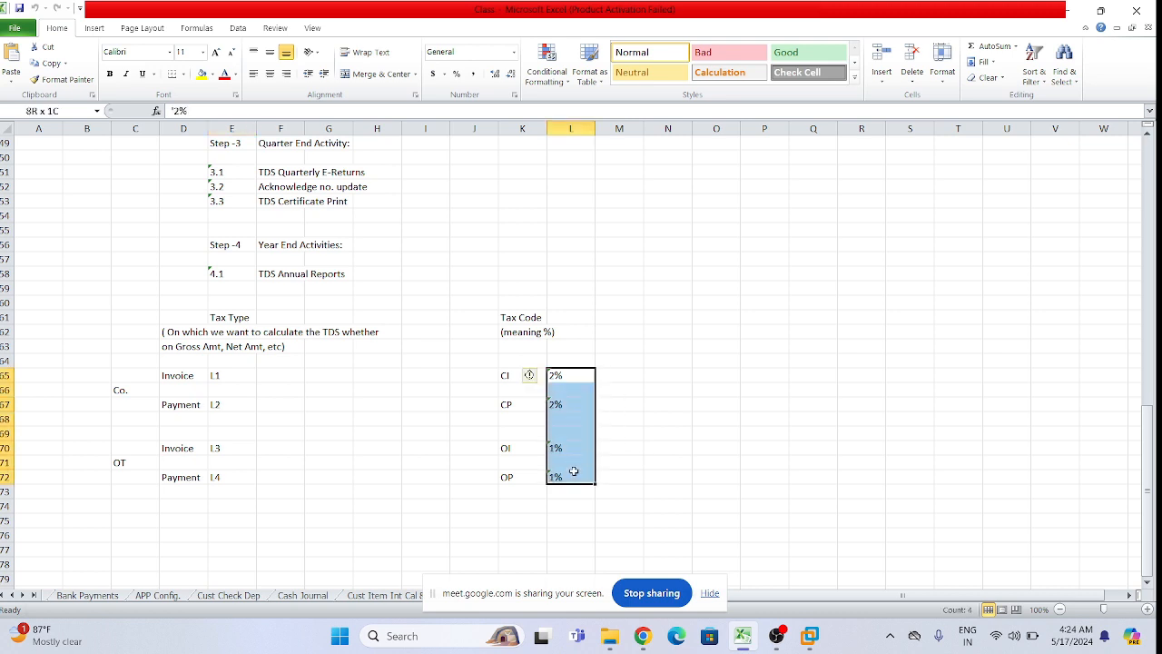
click(672, 422)
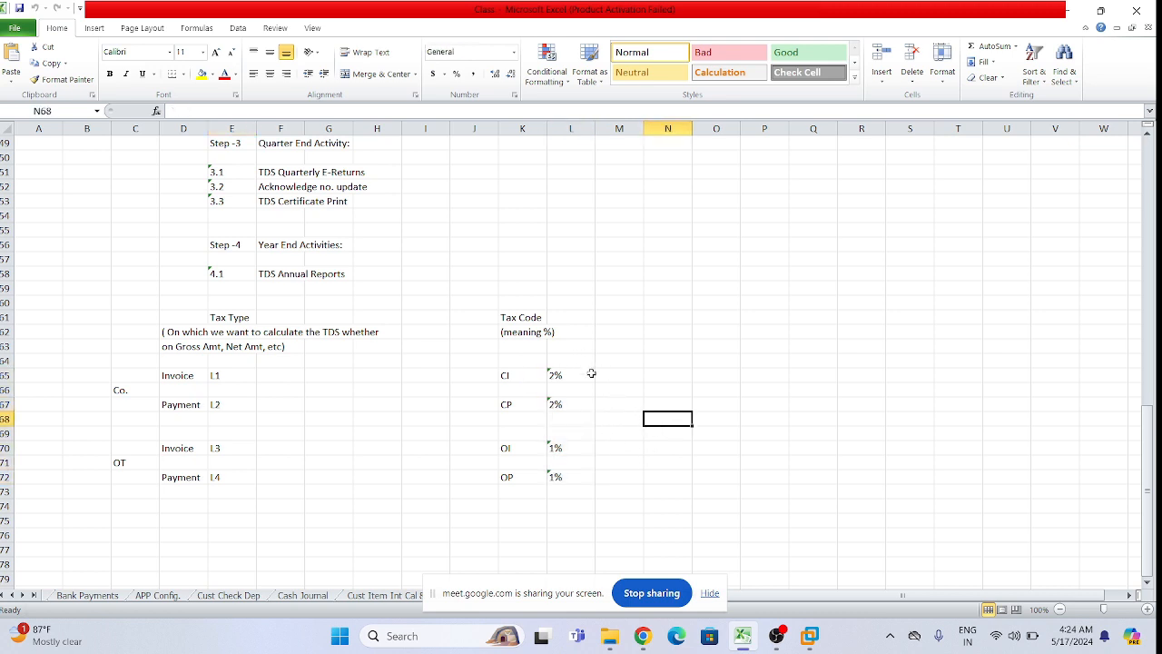
drag(513, 319, 556, 347)
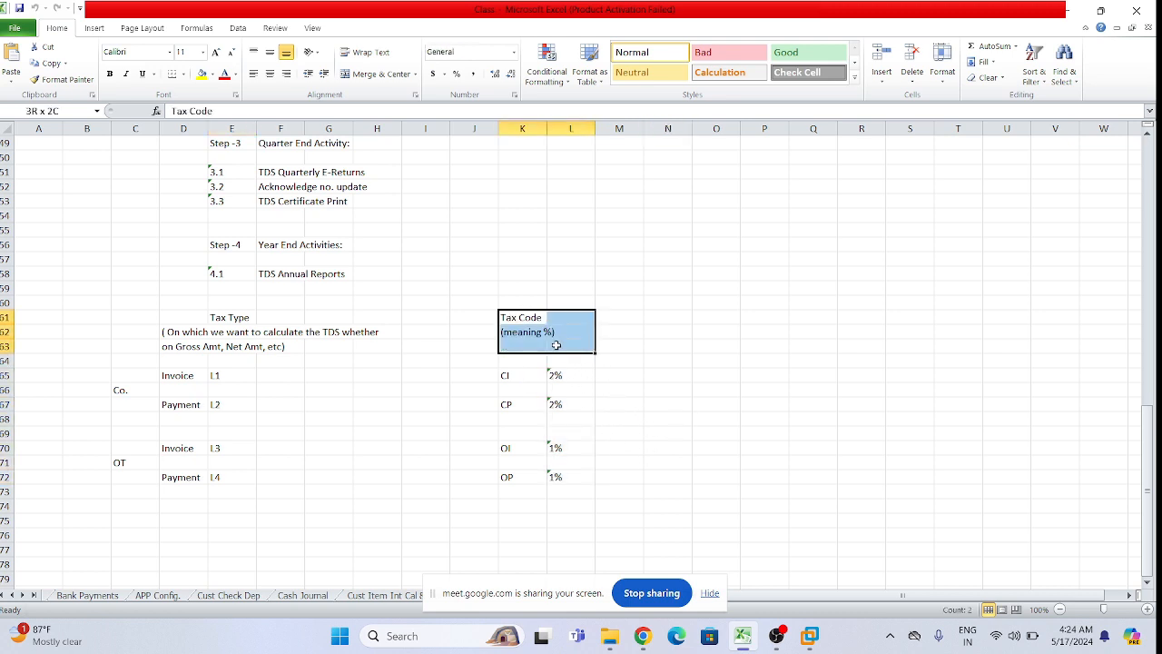
click(683, 387)
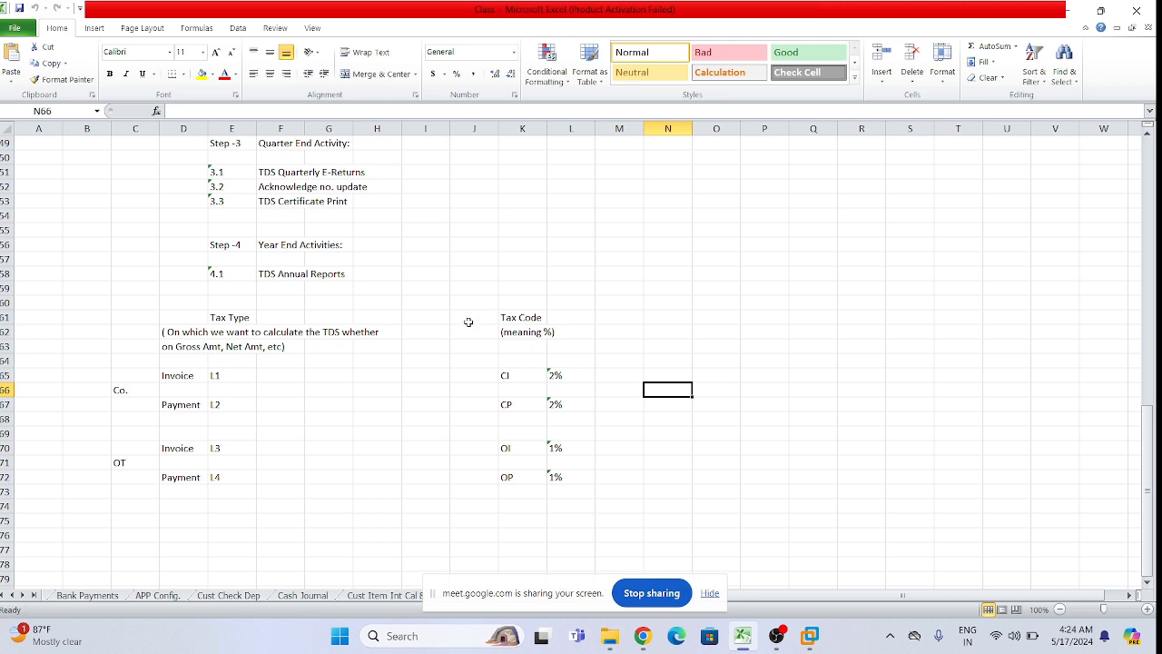
click(517, 315)
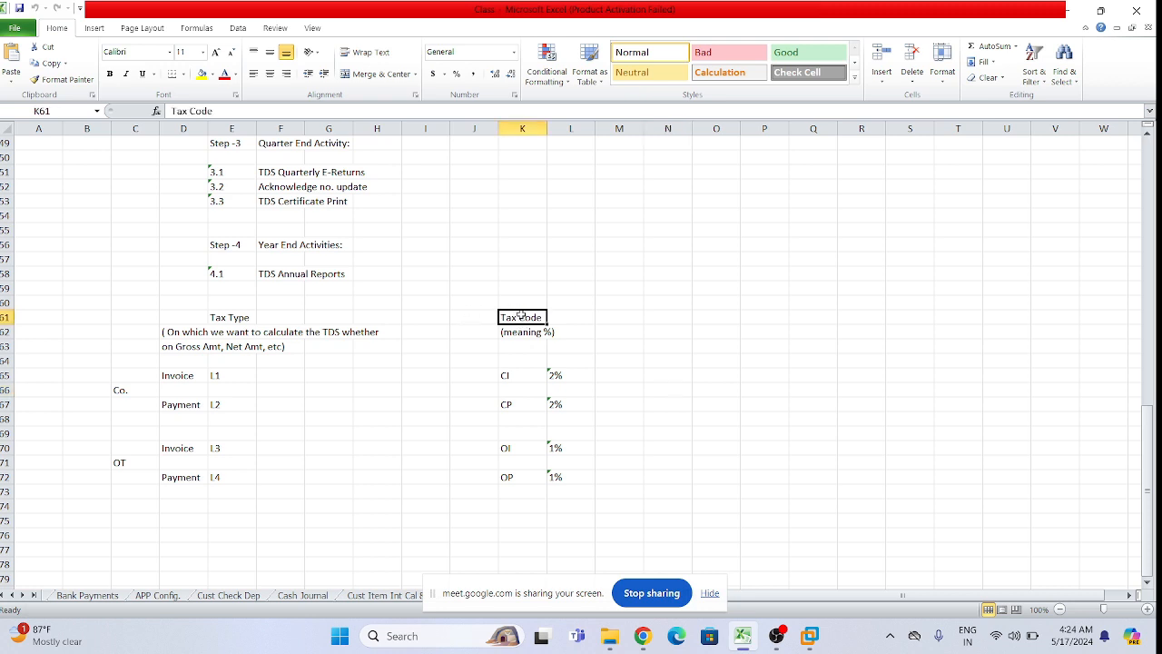
click(219, 318)
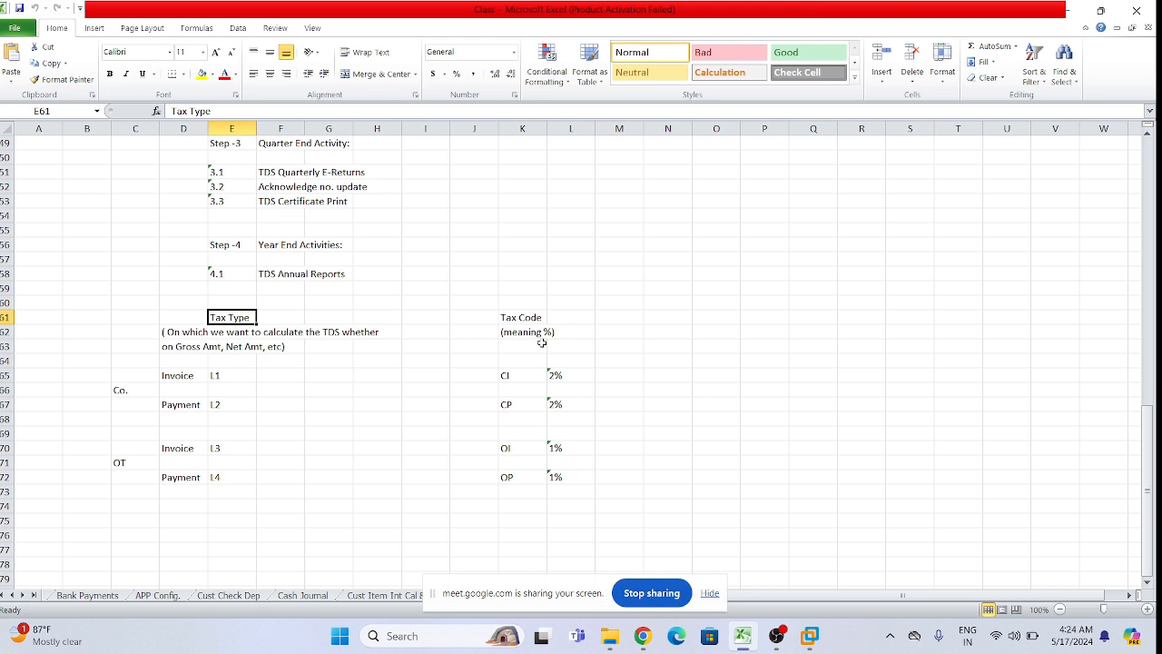
click(764, 362)
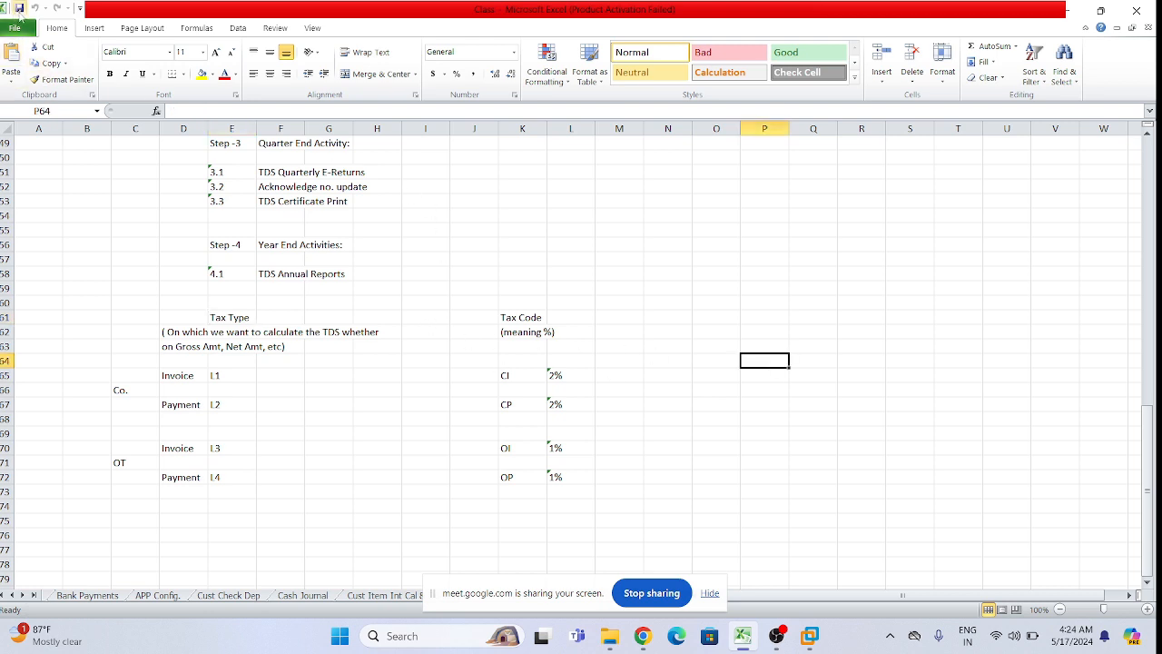
Go over the complete TDS process block again, from Day to Day Activity to TDS Annual Reports.
click(528, 218)
scroll(525, 330, up, 10)
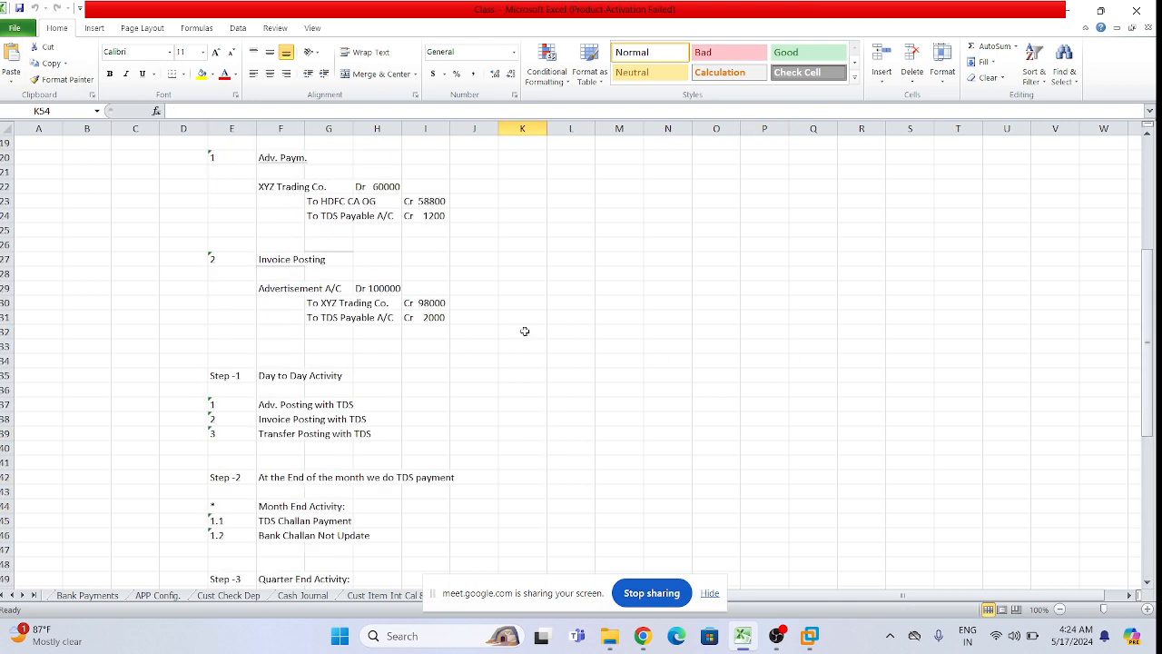
scroll(531, 330, up, 6)
scroll(427, 336, down, 11)
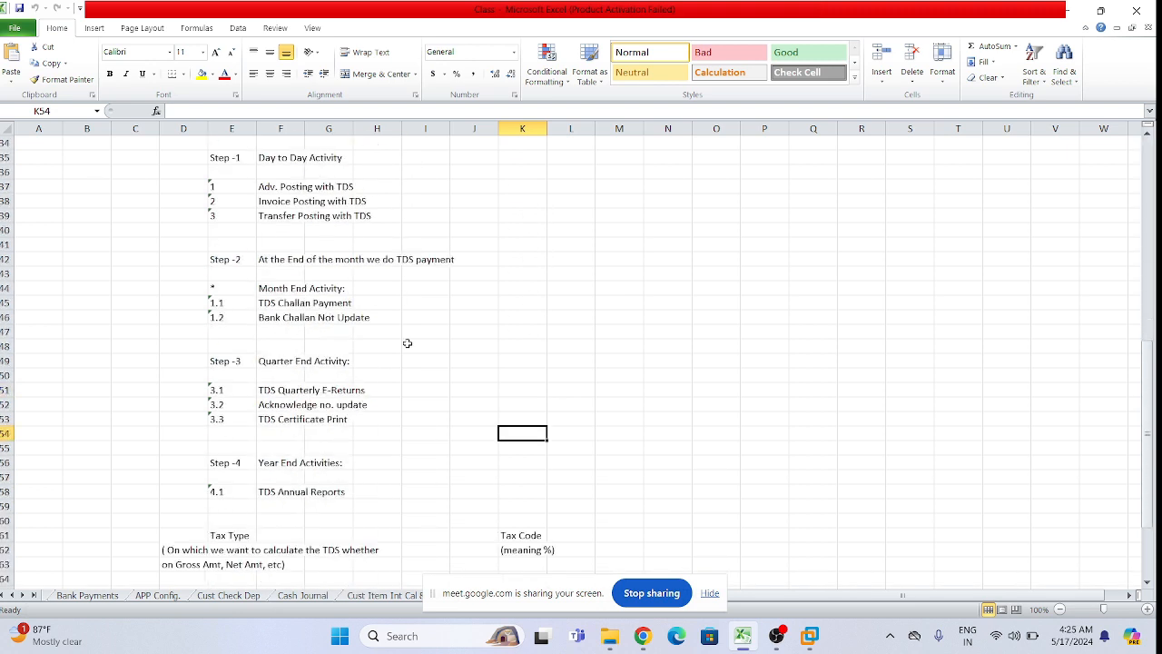
scroll(407, 343, up, 2)
click(214, 241)
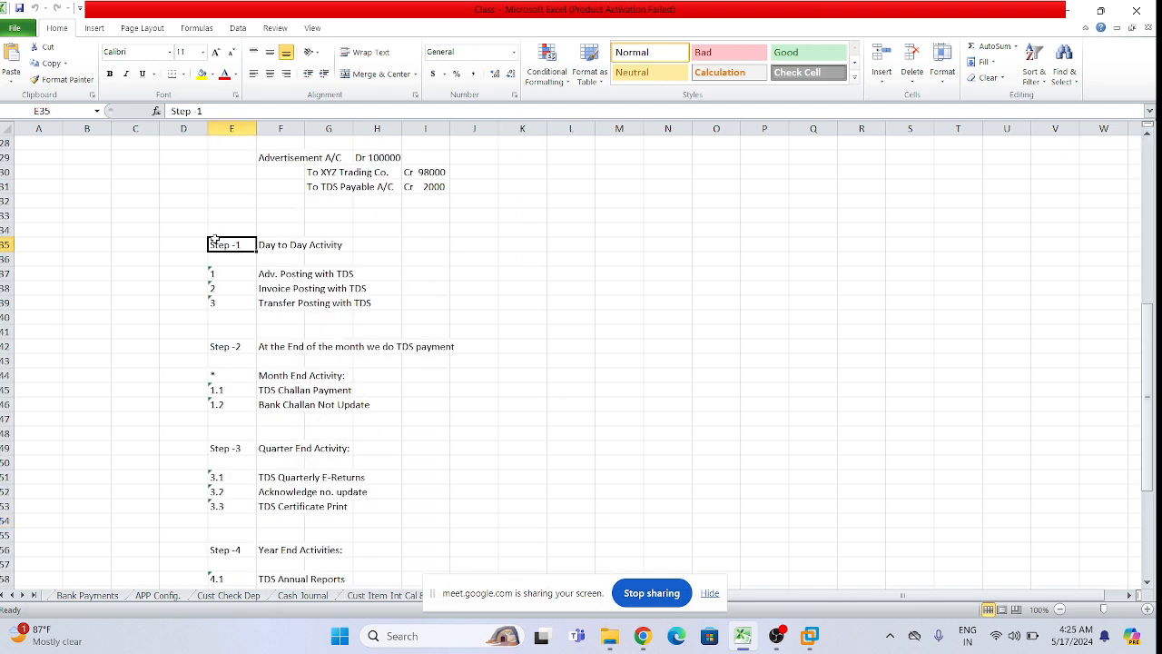
drag(214, 240, 463, 505)
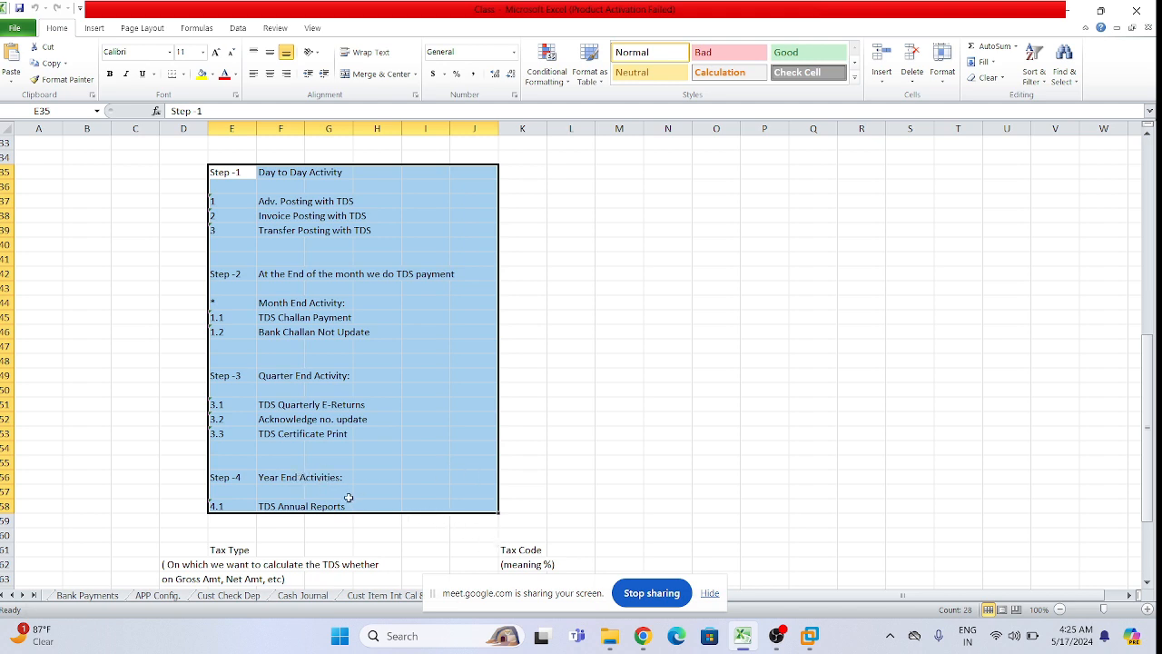
click(566, 366)
drag(211, 169, 463, 505)
click(650, 332)
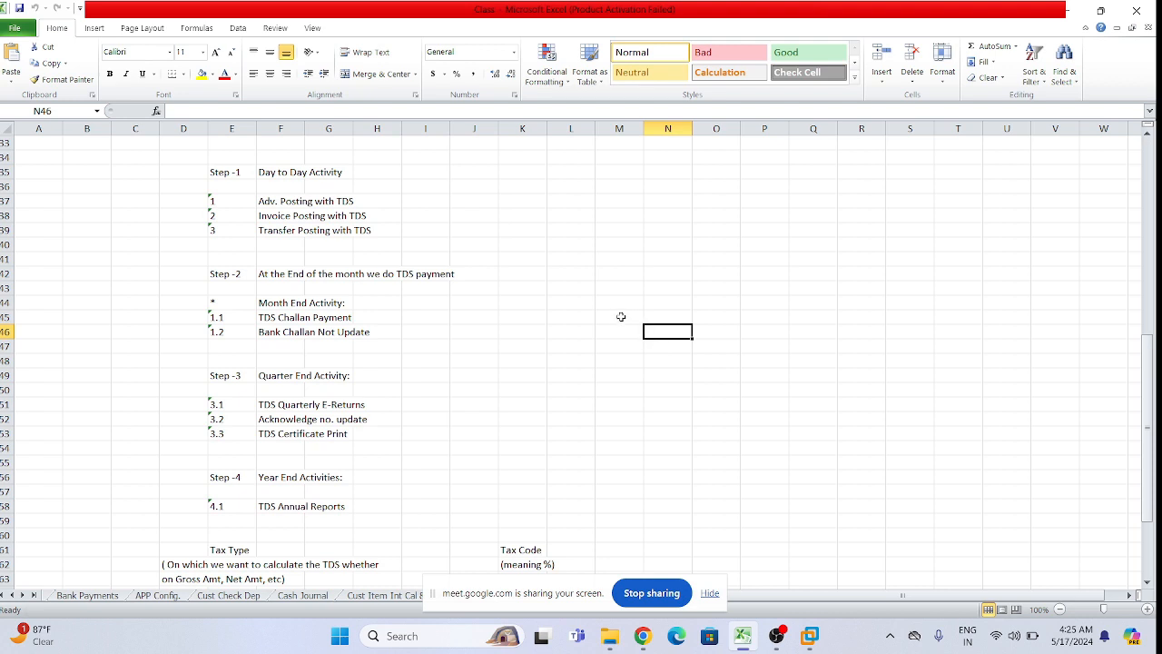
scroll(428, 402, up, 9)
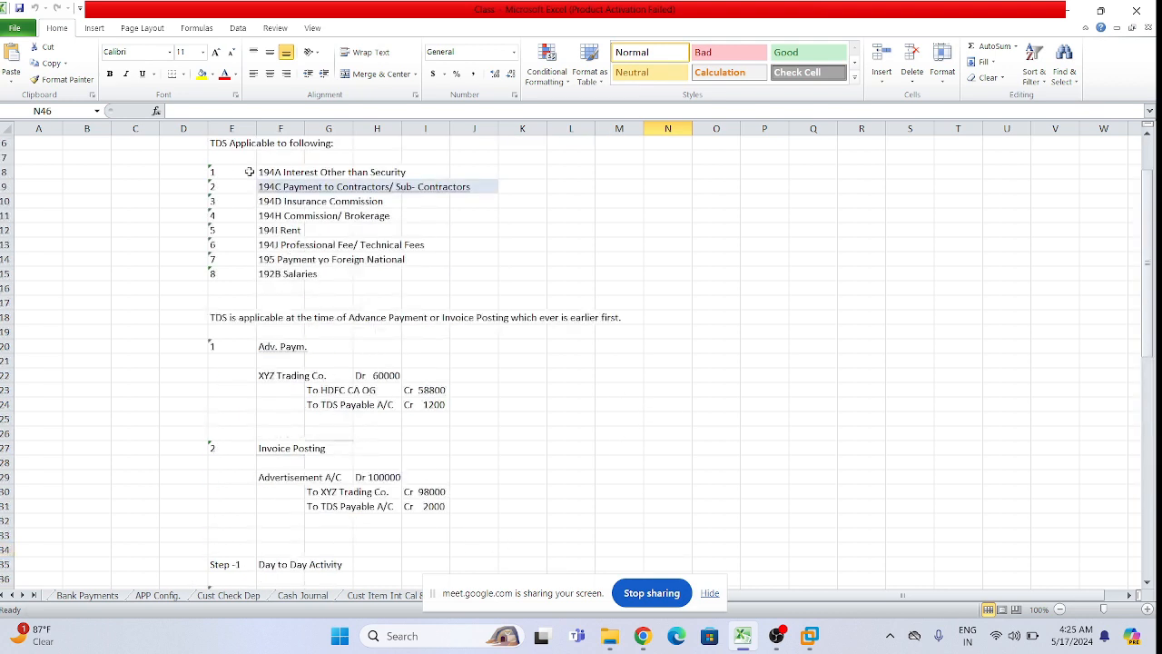
scroll(235, 333, down, 6)
scroll(237, 345, down, 7)
click(790, 390)
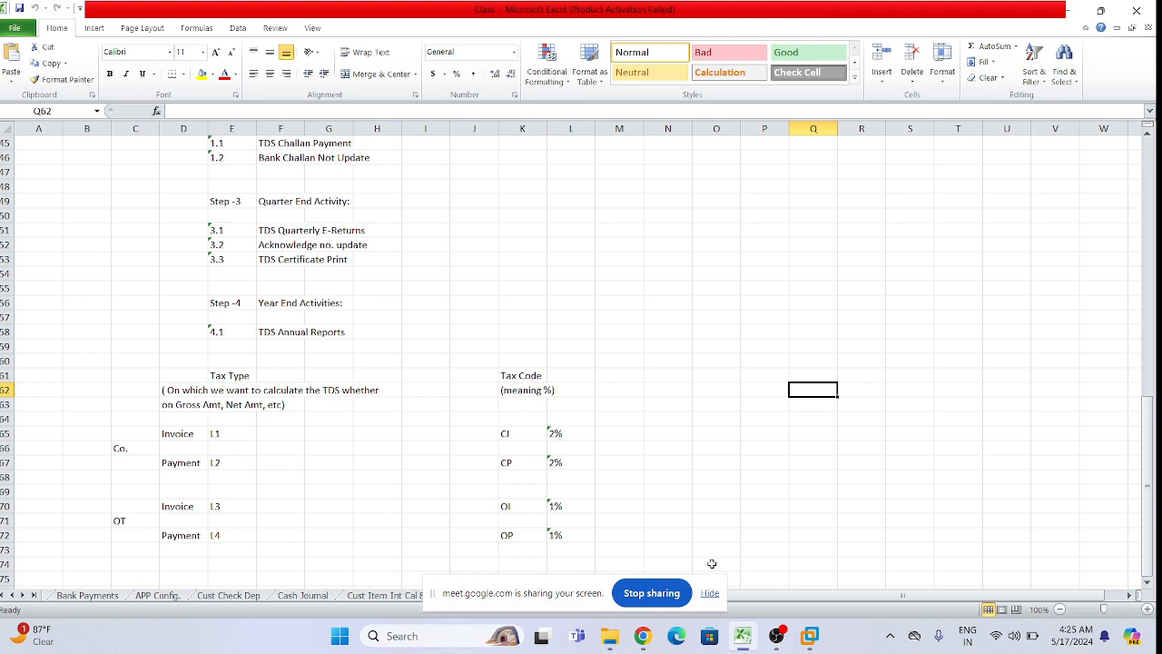
Switch to SAP in the virtual machine and open the SAP Reference IMG through transaction spro.
click(809, 635)
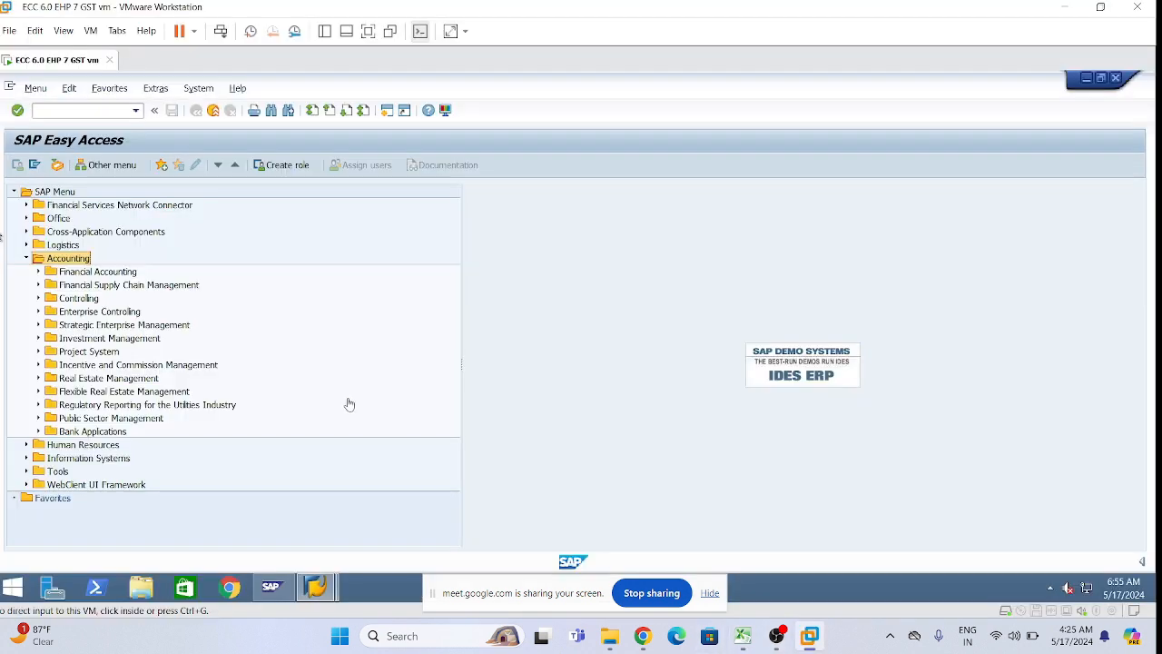
click(76, 110)
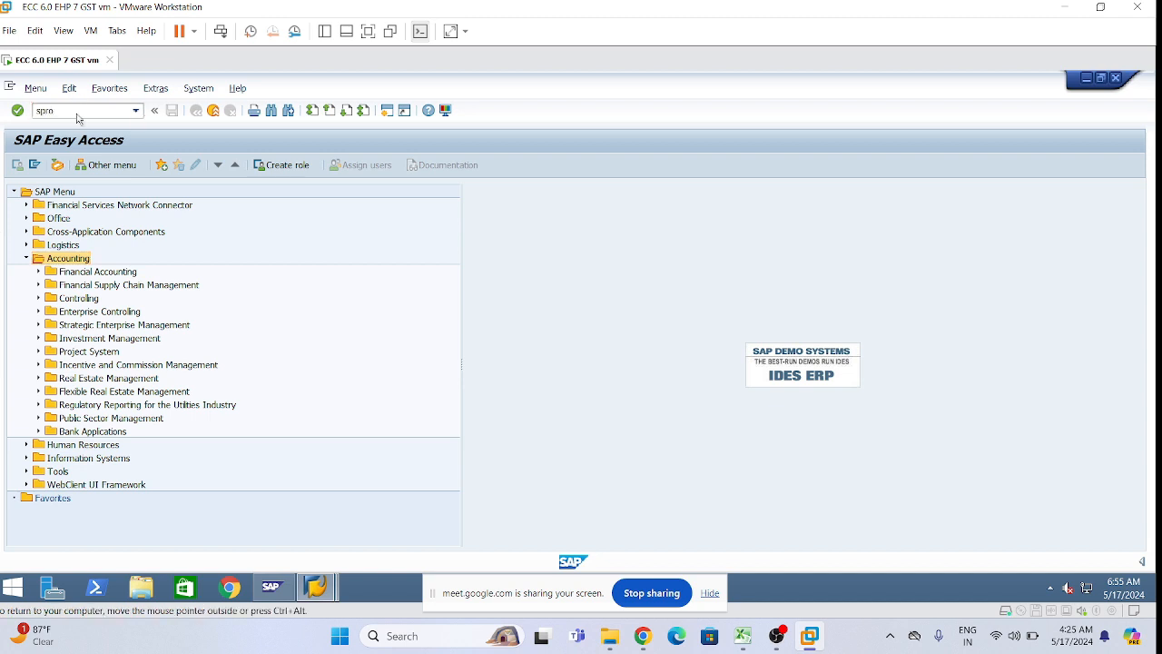
key(Return)
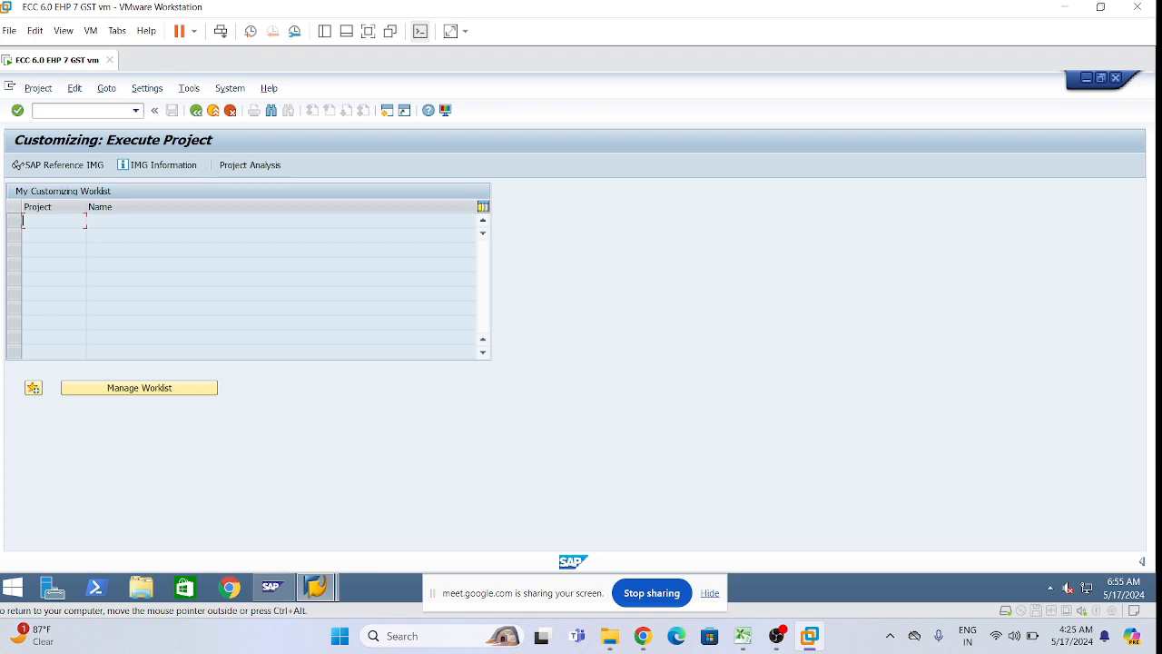
click(66, 167)
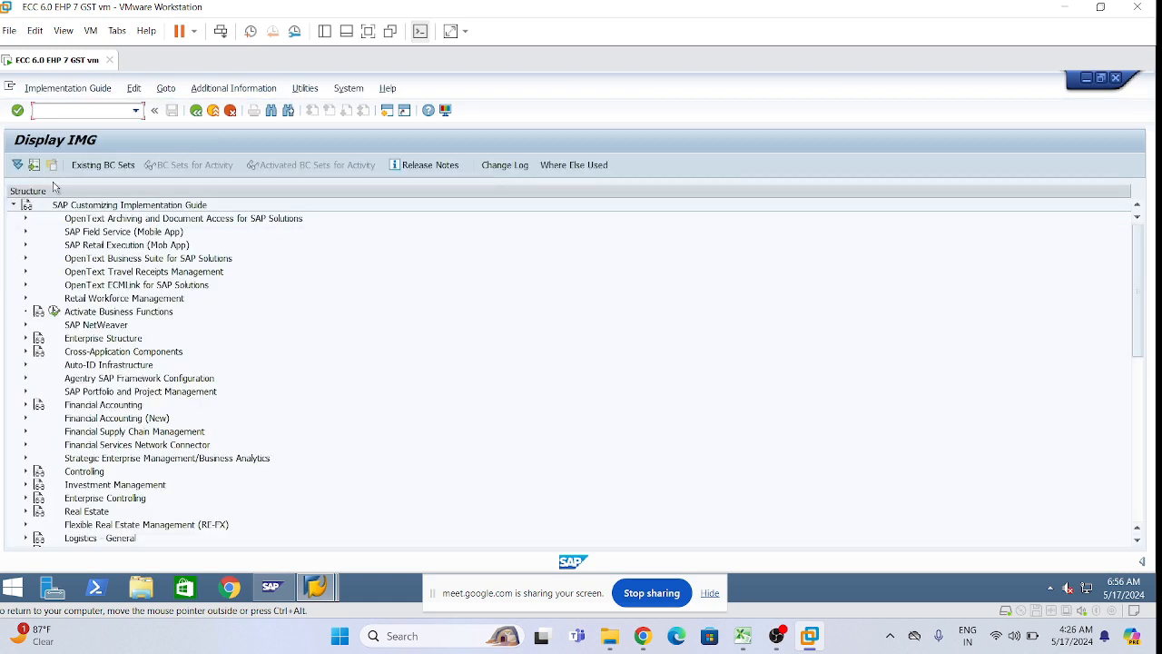
Expand Financial Accounting (New) > Financial Accounting Global Settings (New) > Withholding Tax > Extended Withholding Tax > Basic Settings in the IMG structure.
click(25, 417)
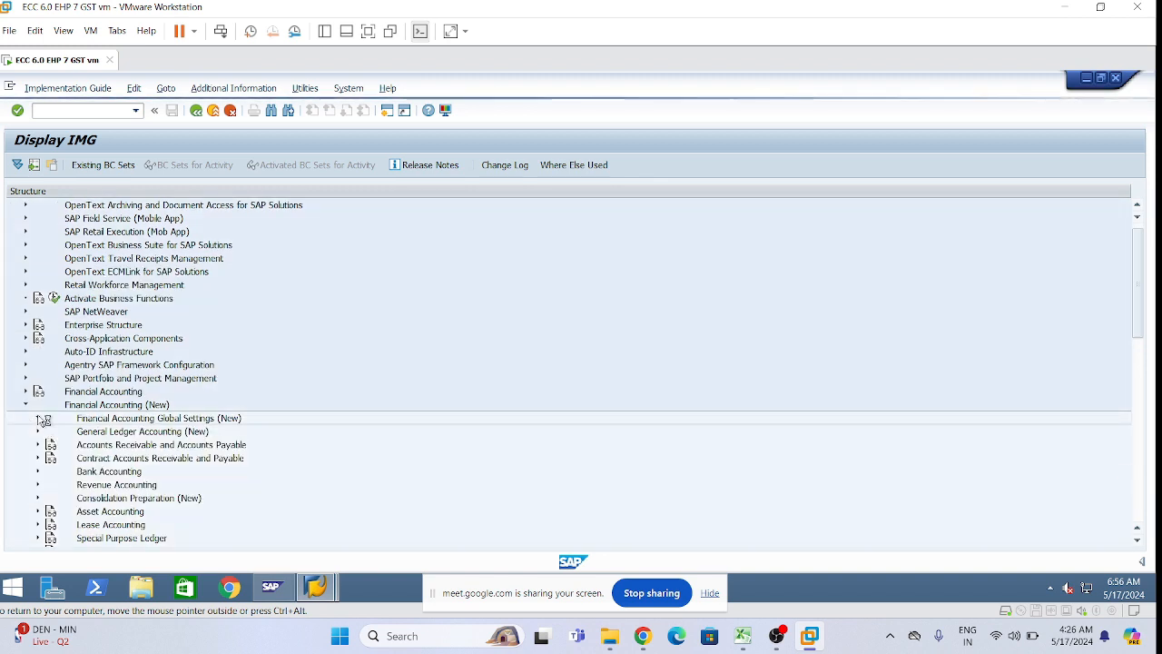
click(39, 418)
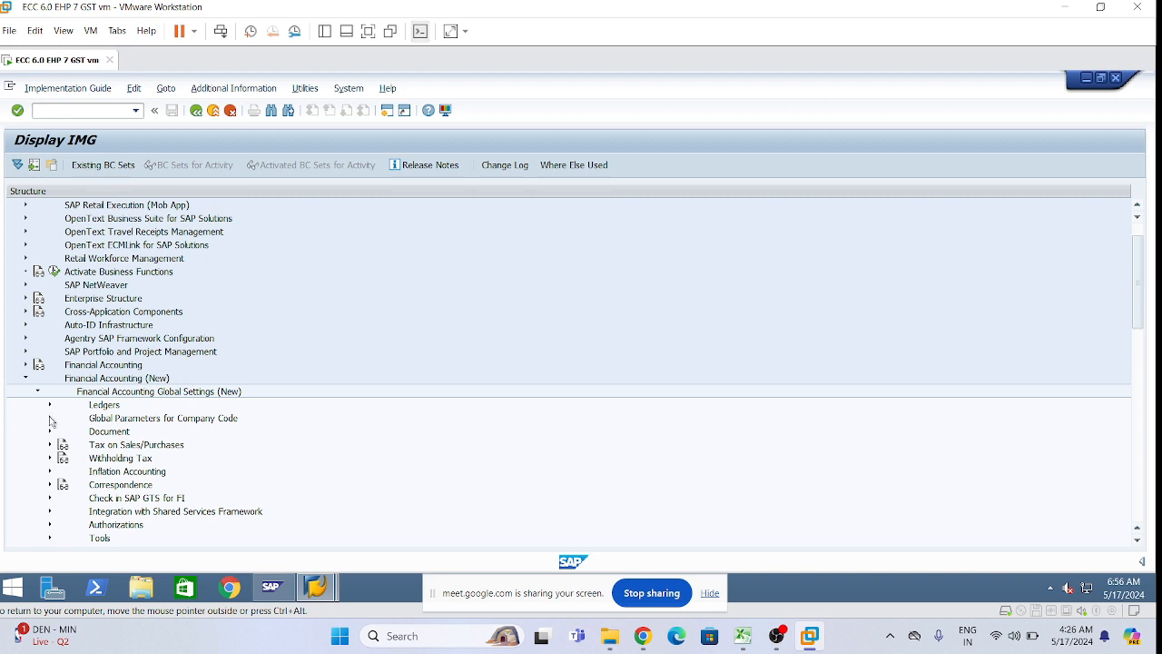
click(50, 458)
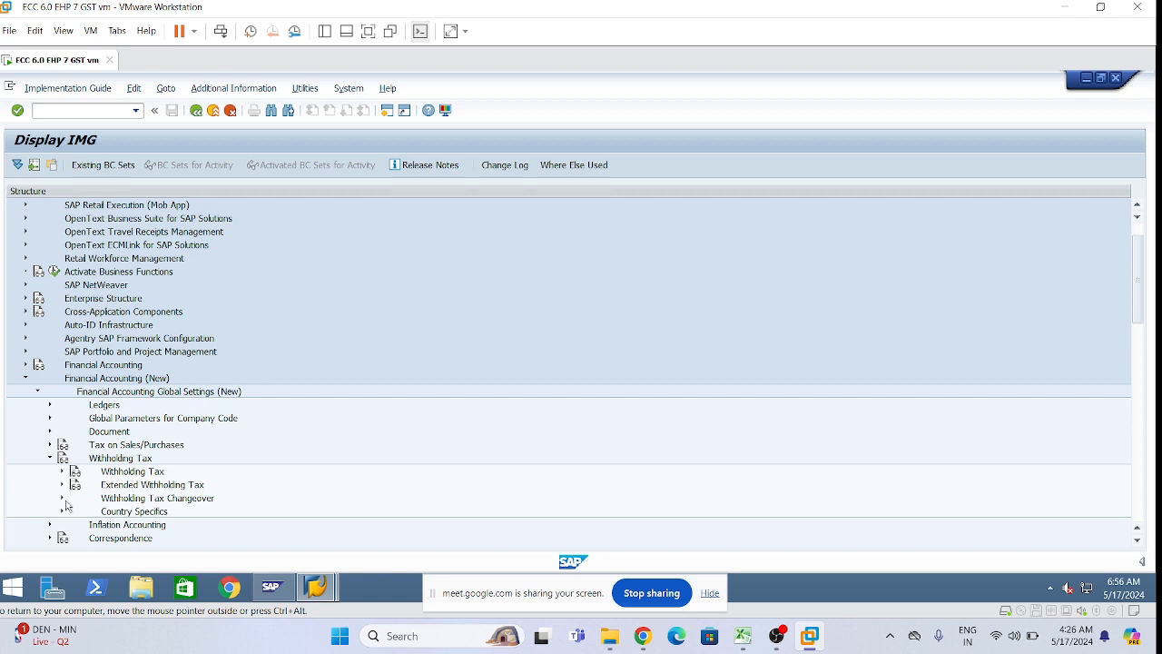
click(64, 488)
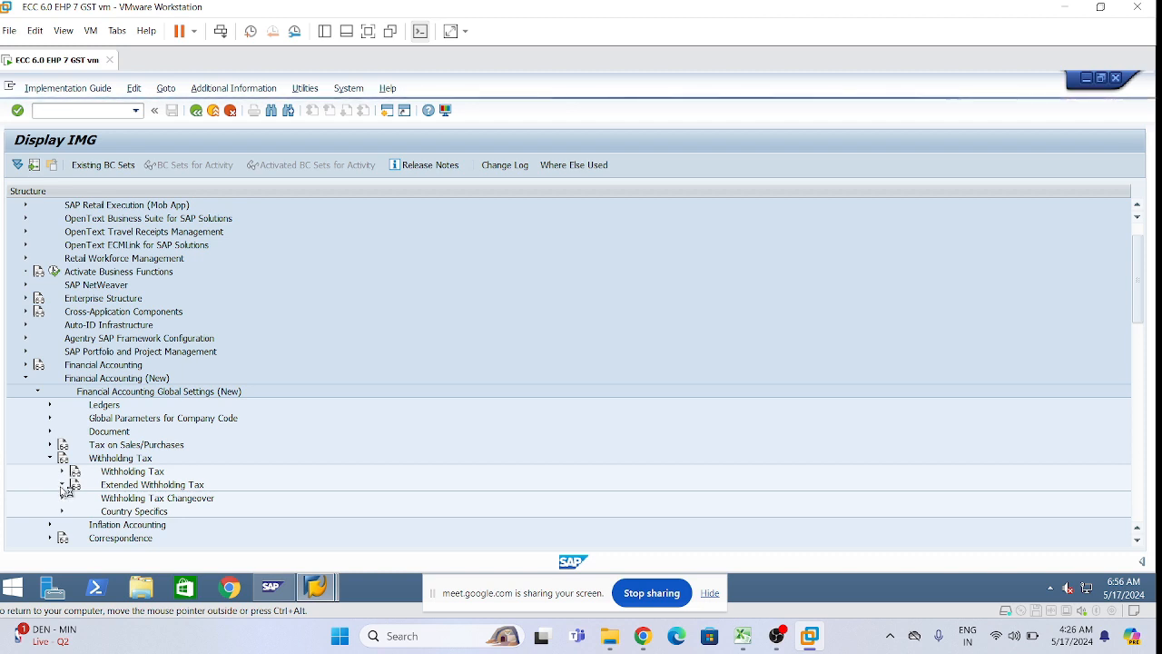
click(74, 484)
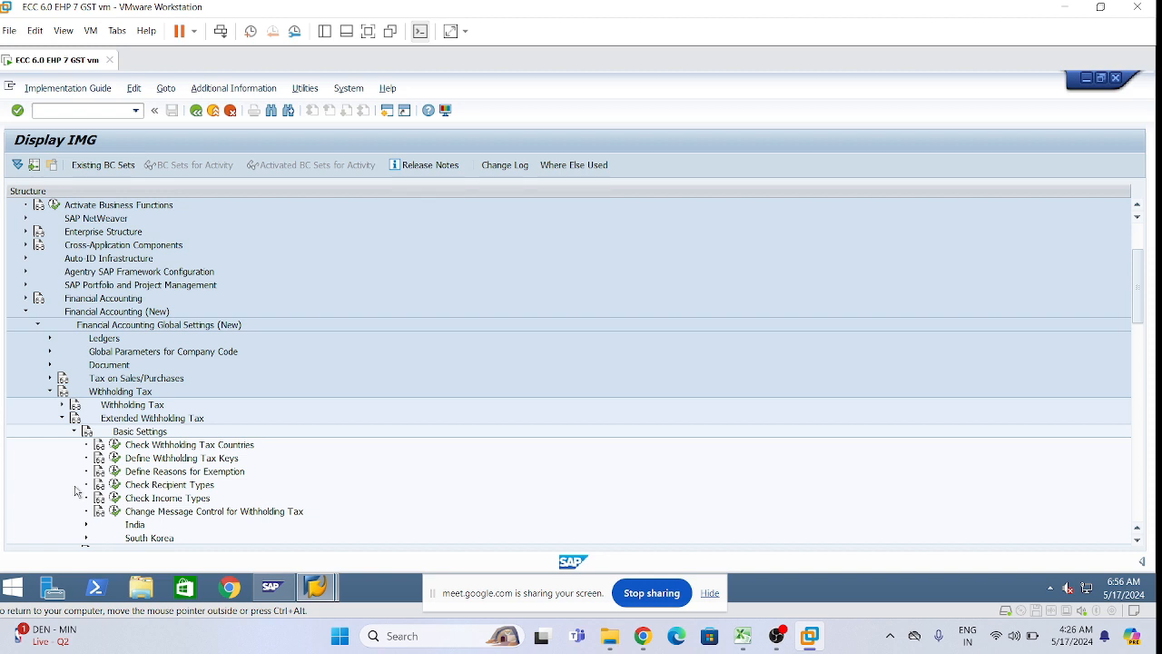
Show the IMG Activity keys as additional information beside the IMG structure.
click(264, 91)
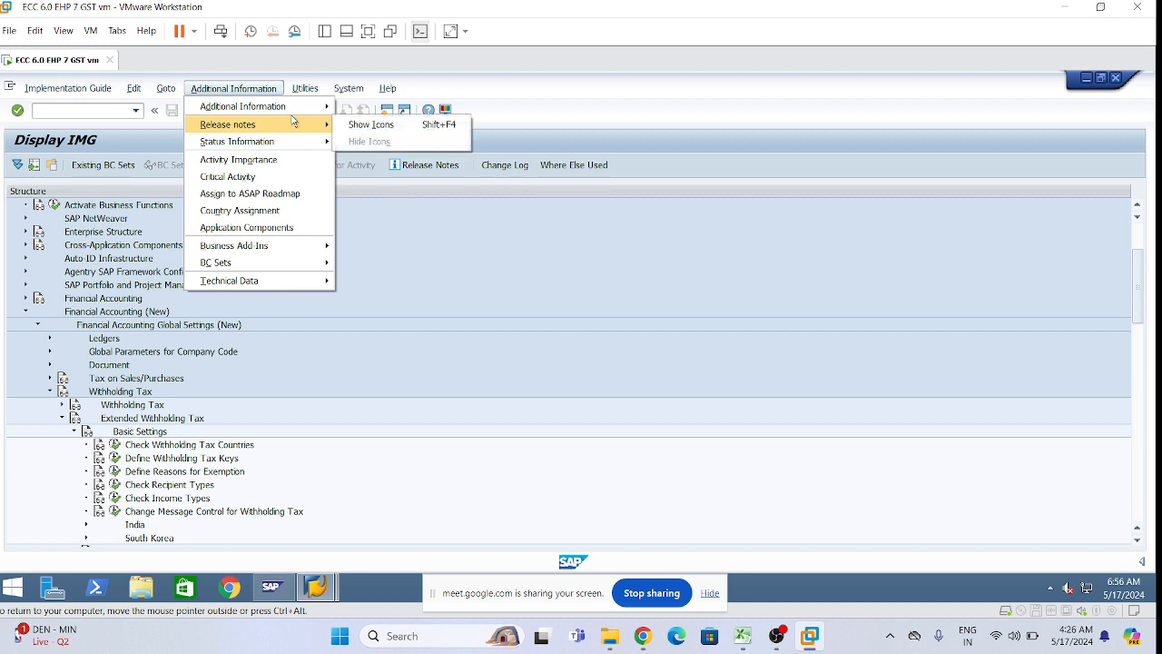
mouse_move(294, 109)
mouse_move(404, 127)
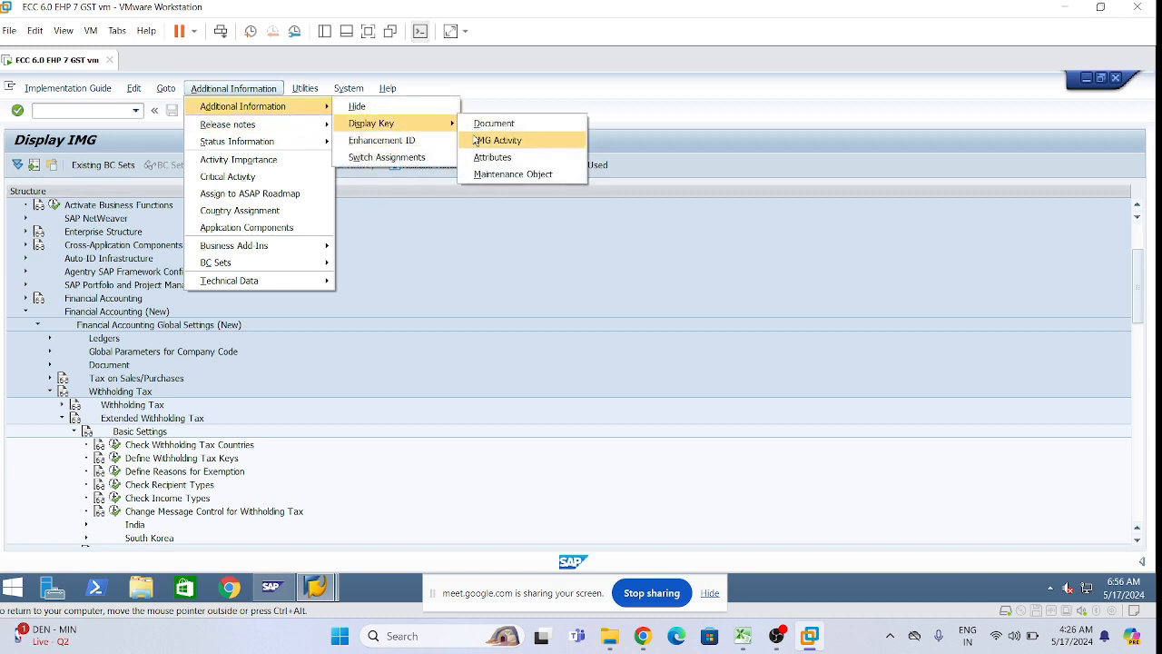
click(497, 139)
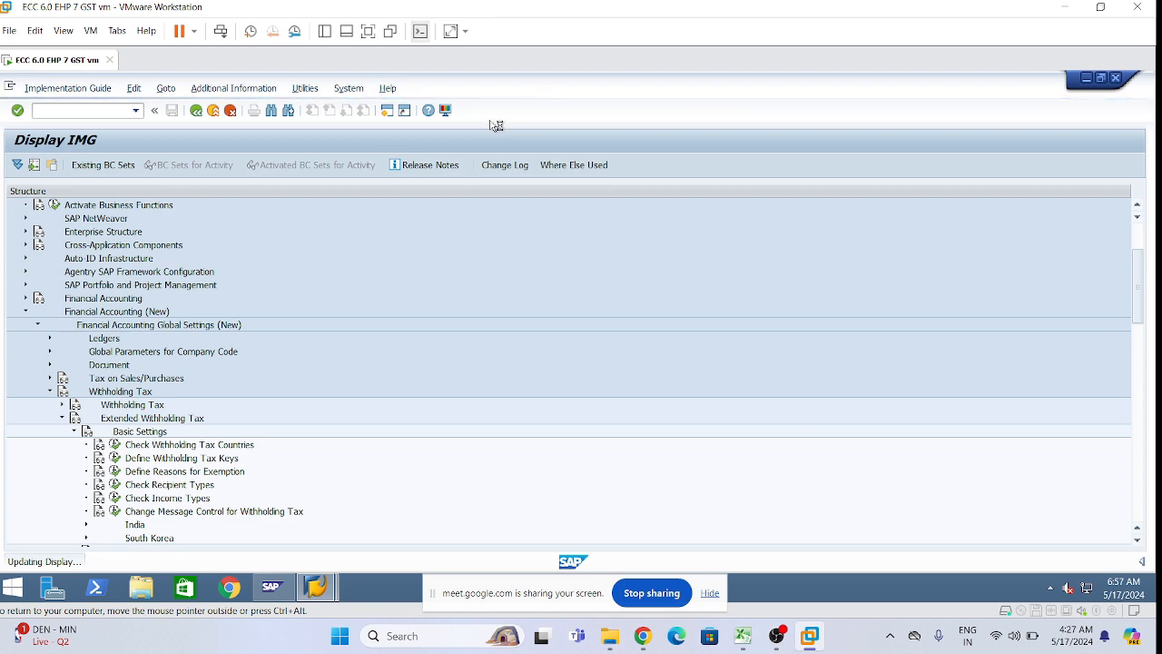
scroll(417, 318, down, 3)
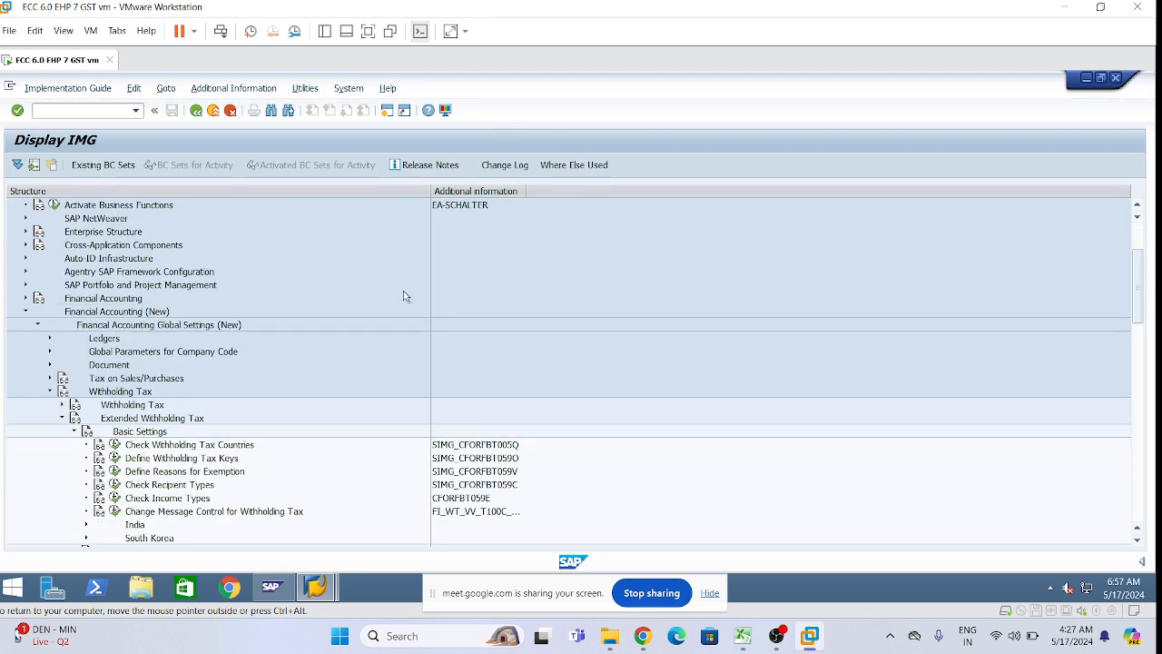
Look up country IN in the Check Withholding Tax Countries activity, then return to the IMG structure.
click(115, 445)
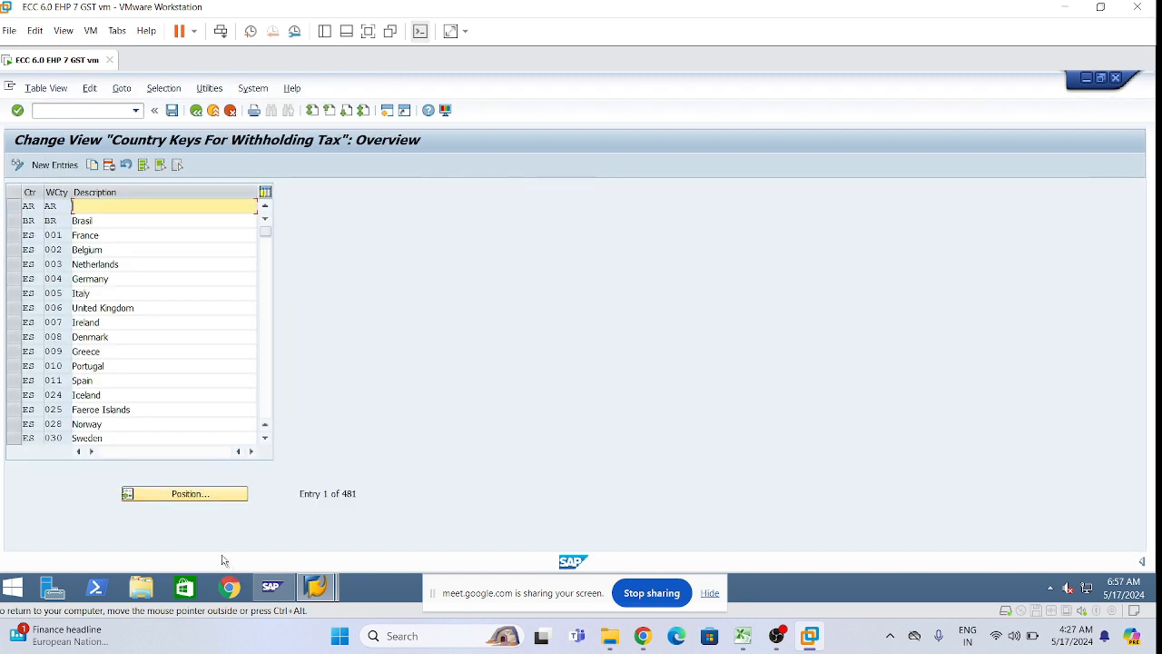
click(220, 493)
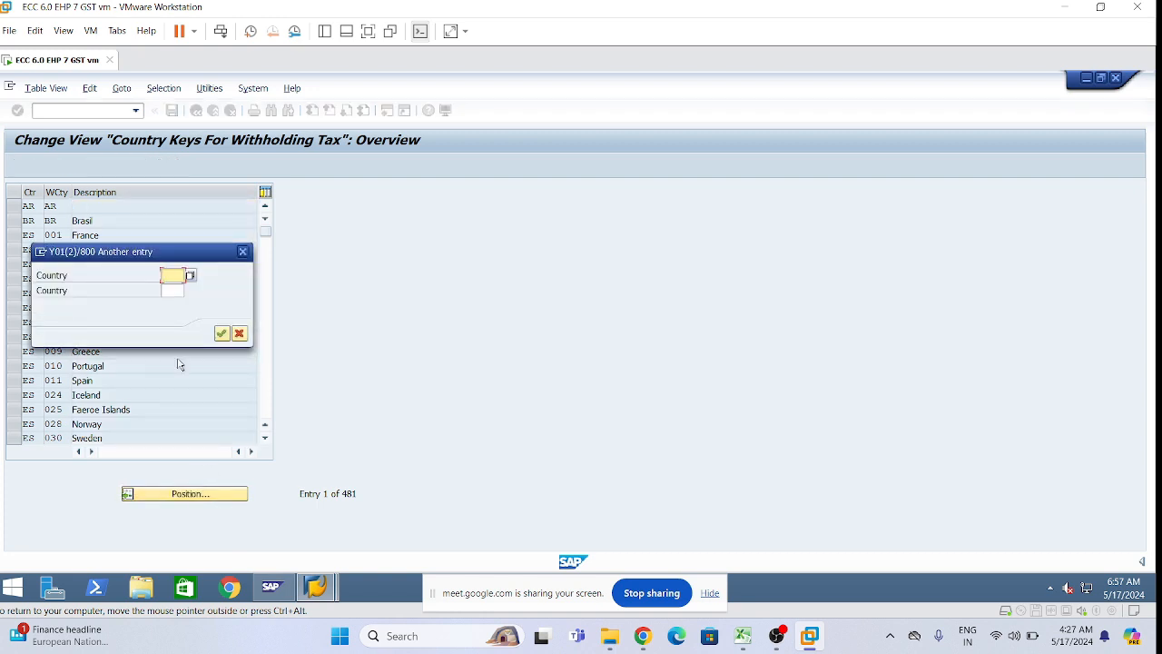
text(in)
key(Return)
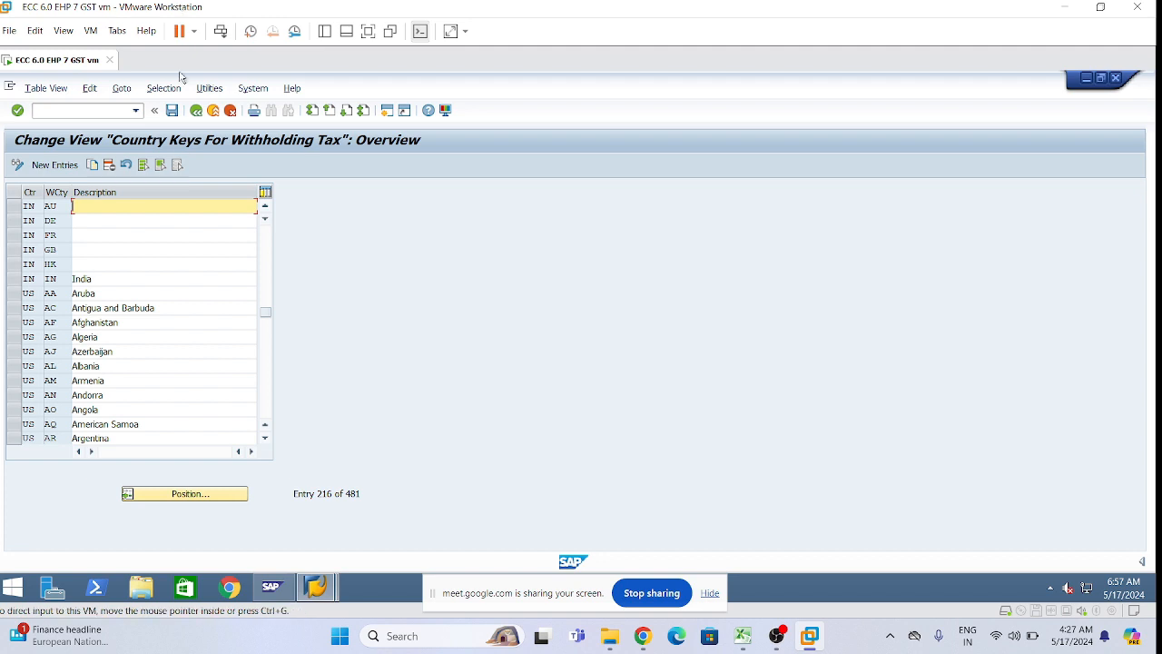
click(196, 111)
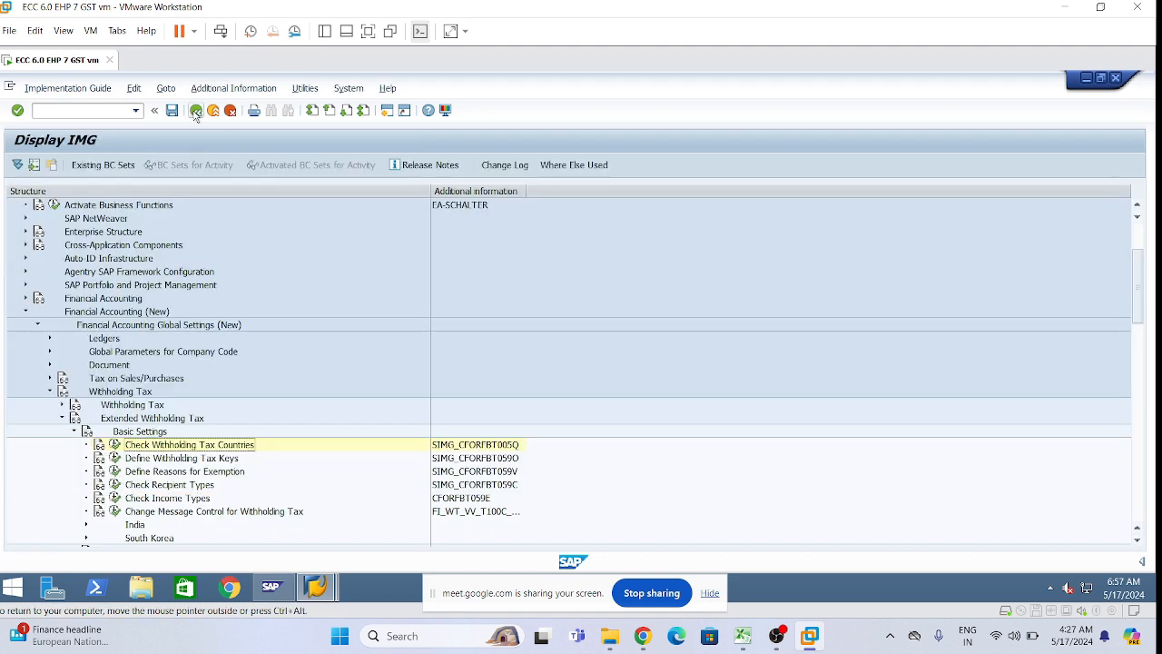
Reopen Check Withholding Tax Countries, find country IN, mark the India row for review and return to the IMG.
click(509, 448)
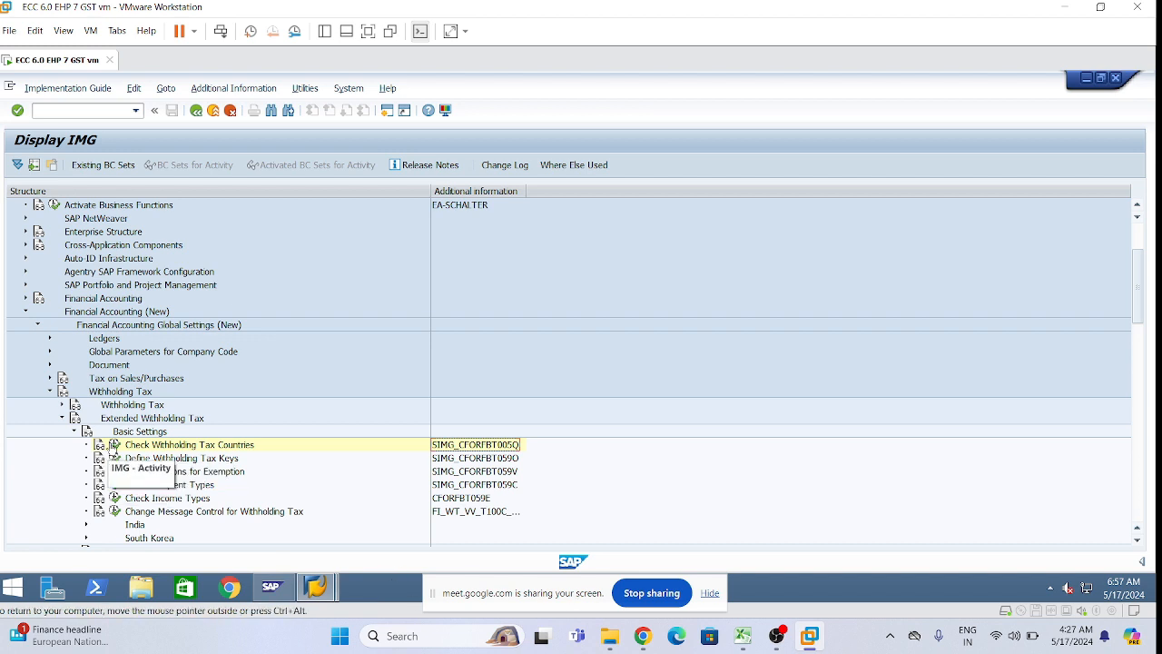
click(115, 444)
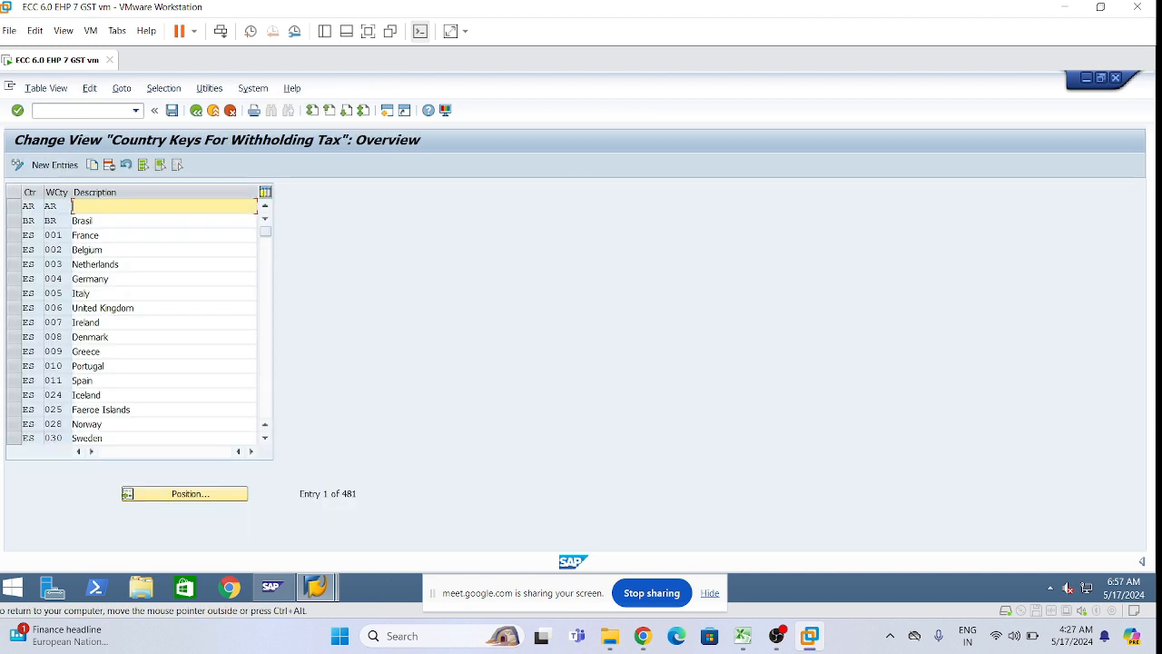
click(202, 490)
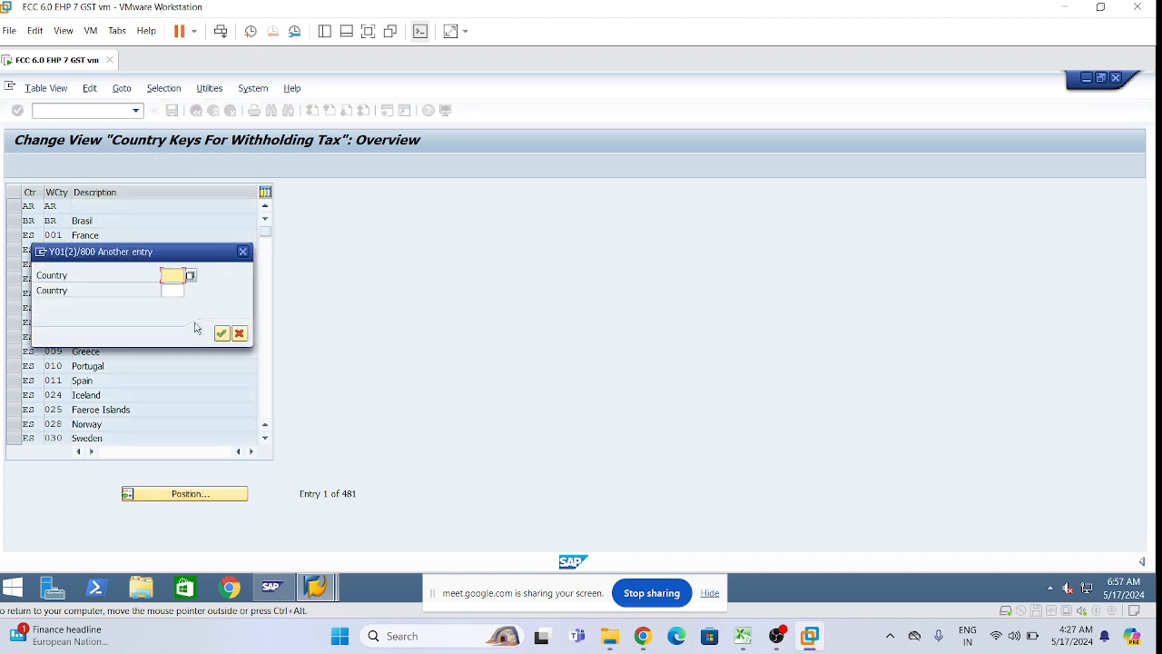
text(IN)
key(Return)
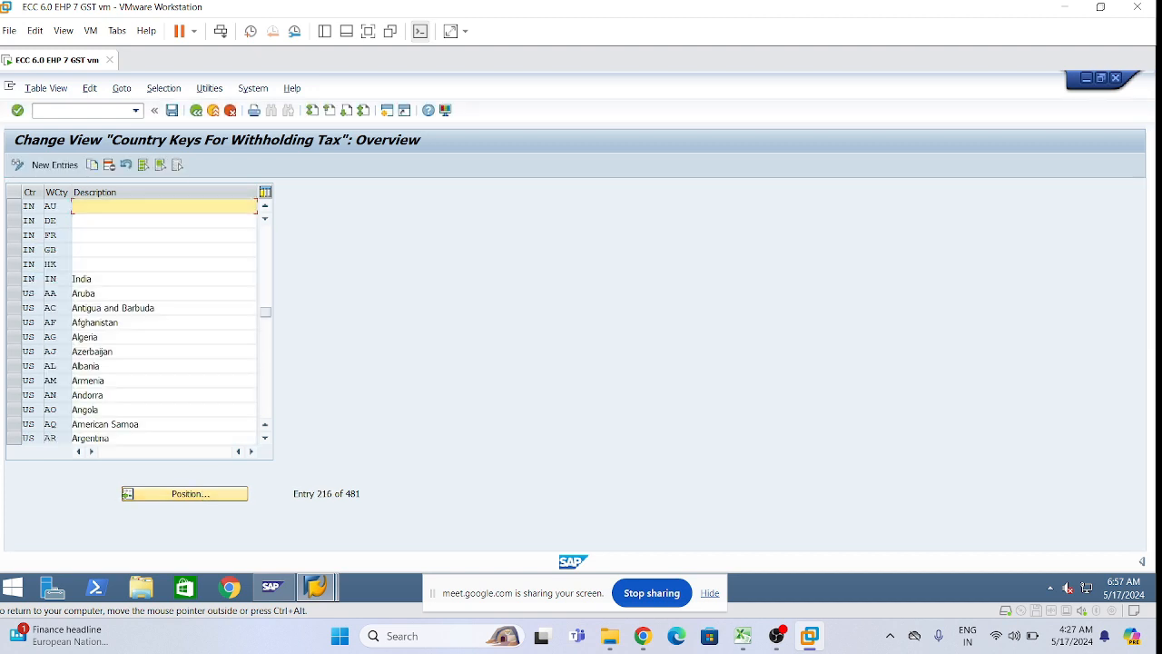
click(23, 278)
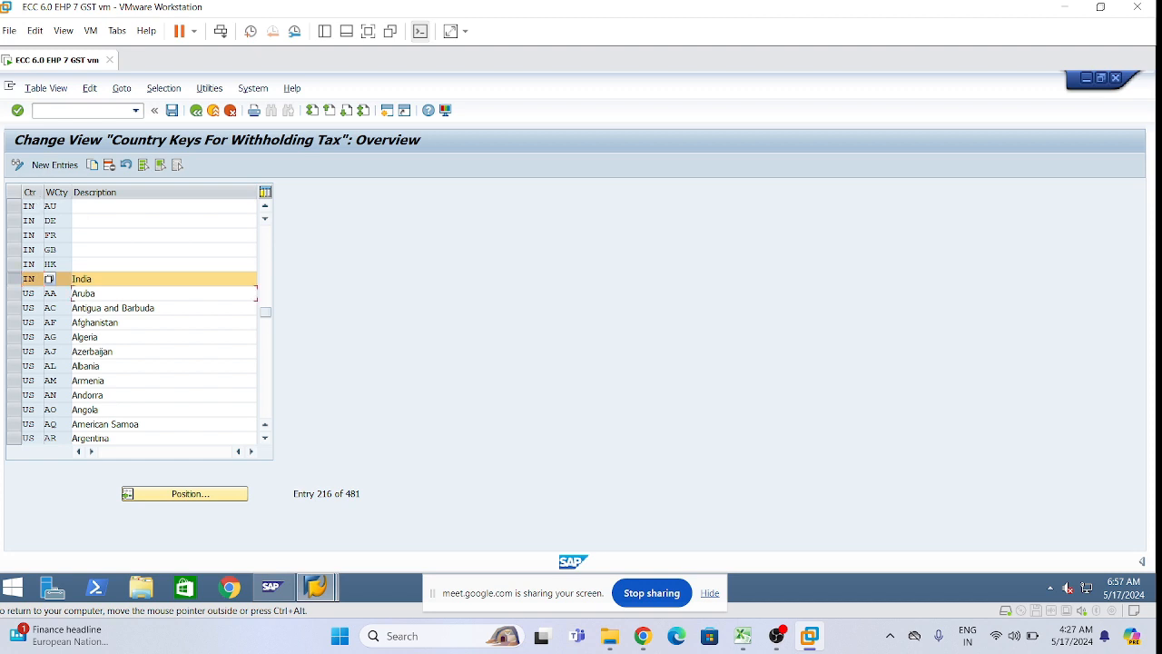
click(100, 293)
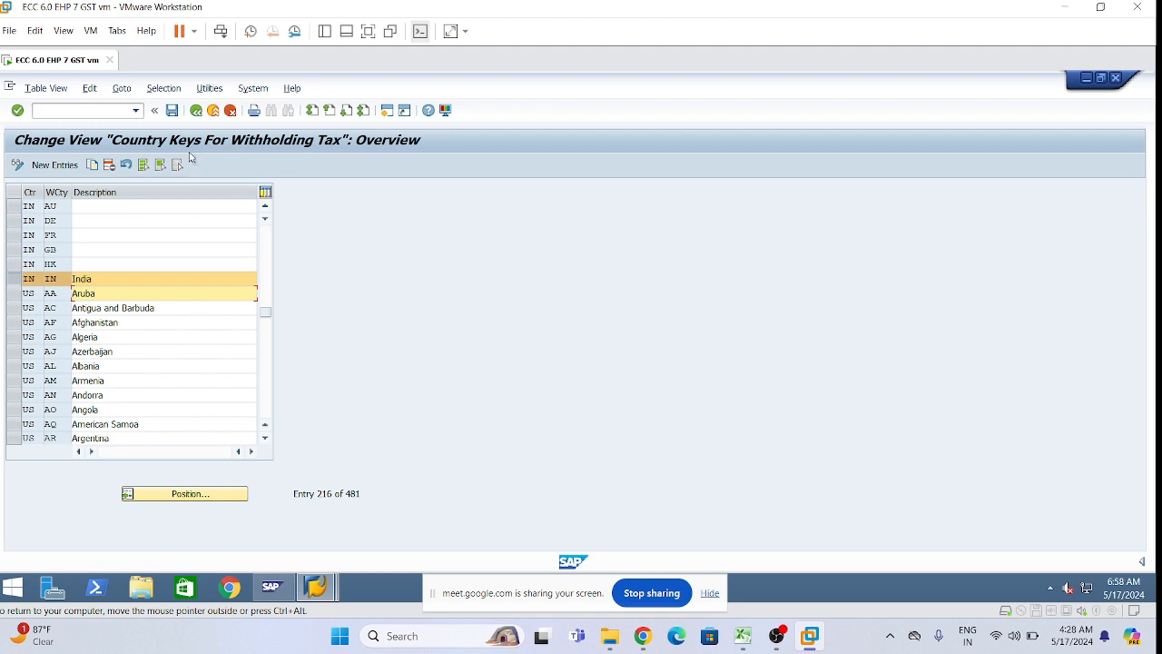
click(196, 110)
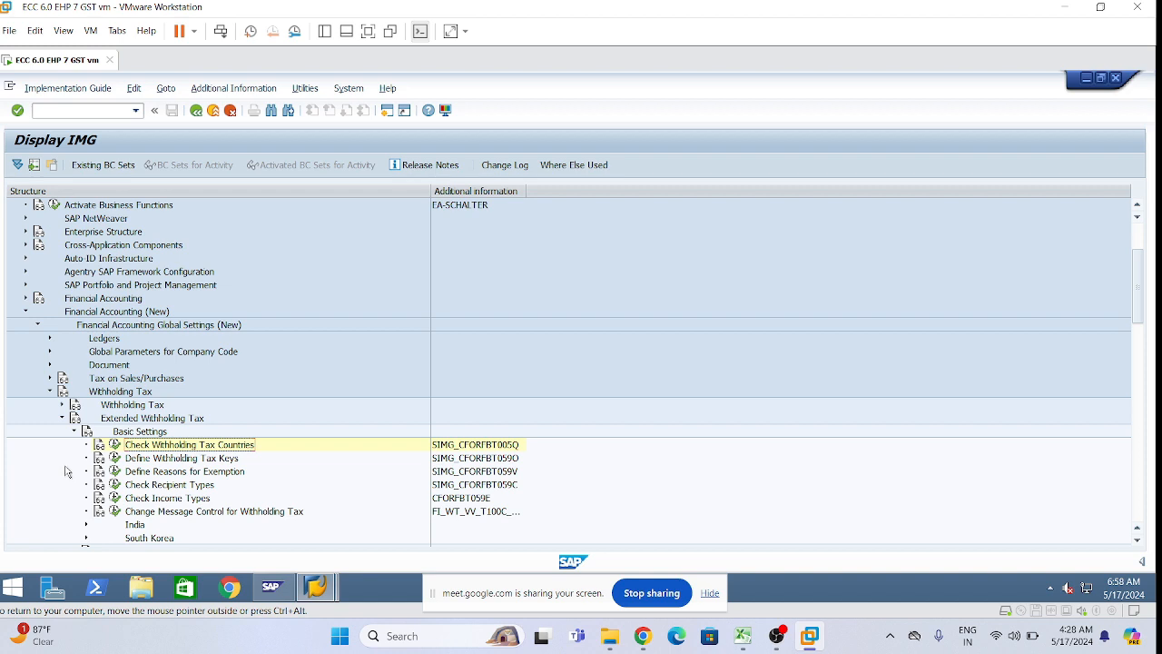
Open Define Withholding Tax Keys for country key IN and examine the Payment to contractors entry.
click(115, 457)
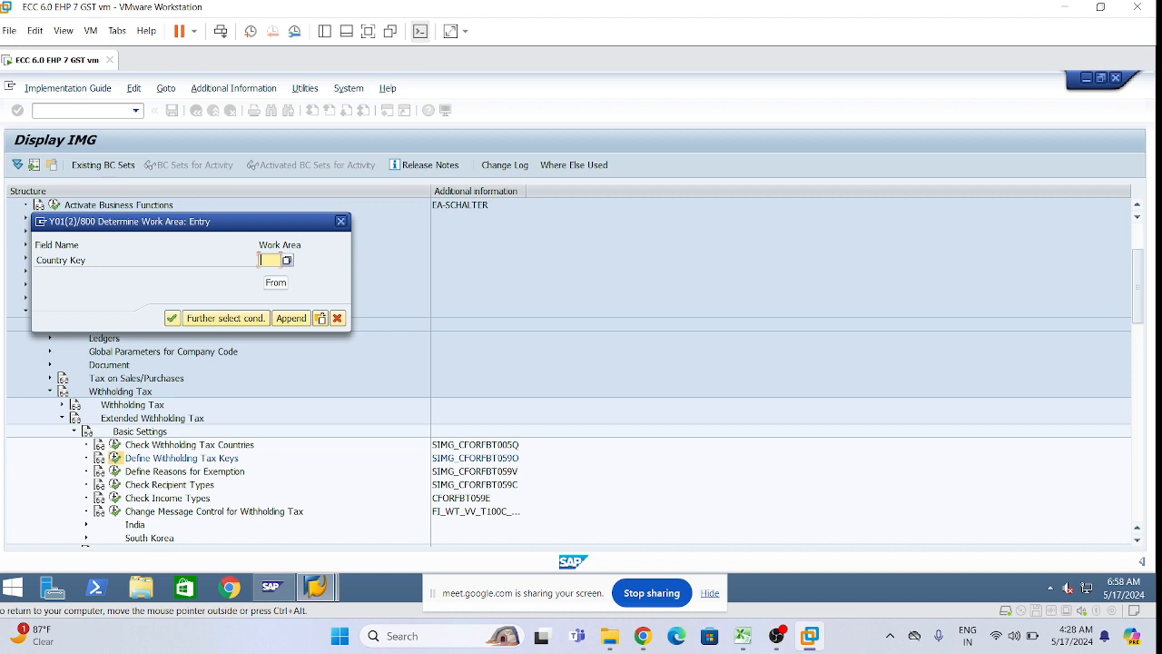
text(IN)
key(Return)
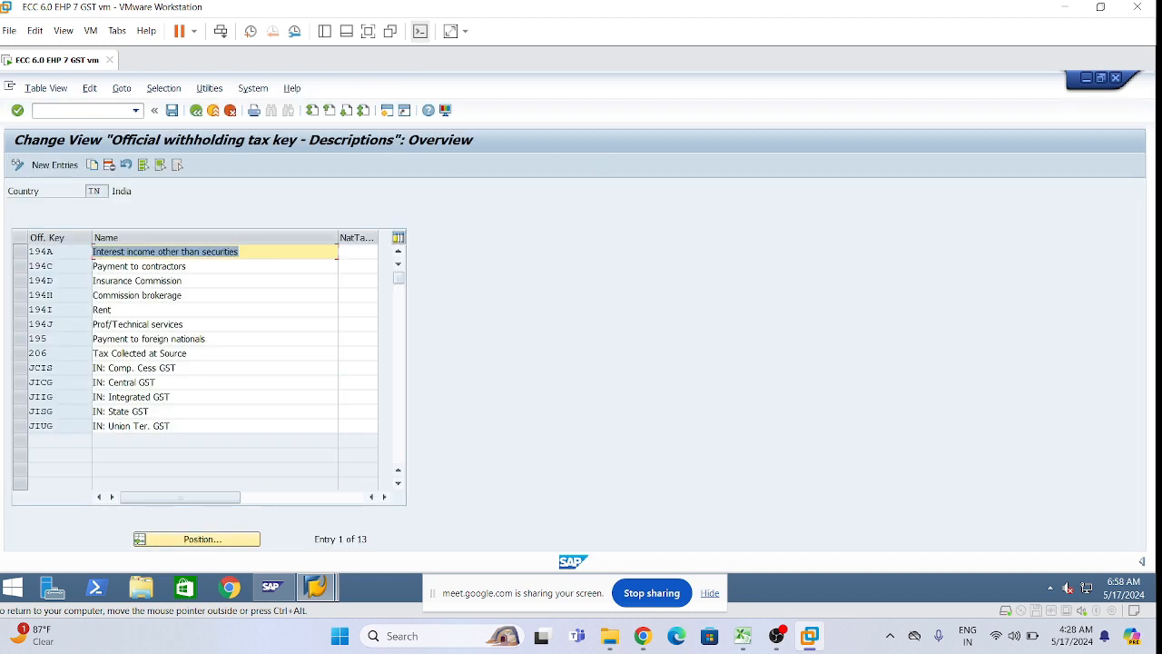
click(188, 266)
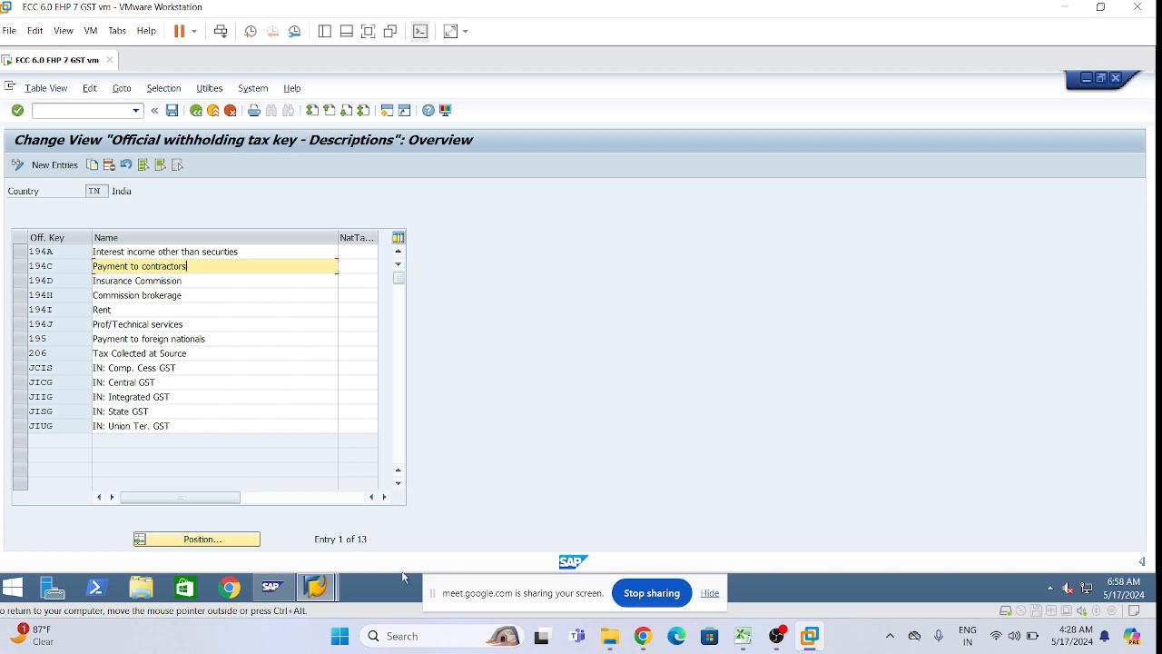
Check the 194C Payment to Contractors/ Sub- Contractors line in the Excel TDS notes, then switch back to SAP.
click(742, 635)
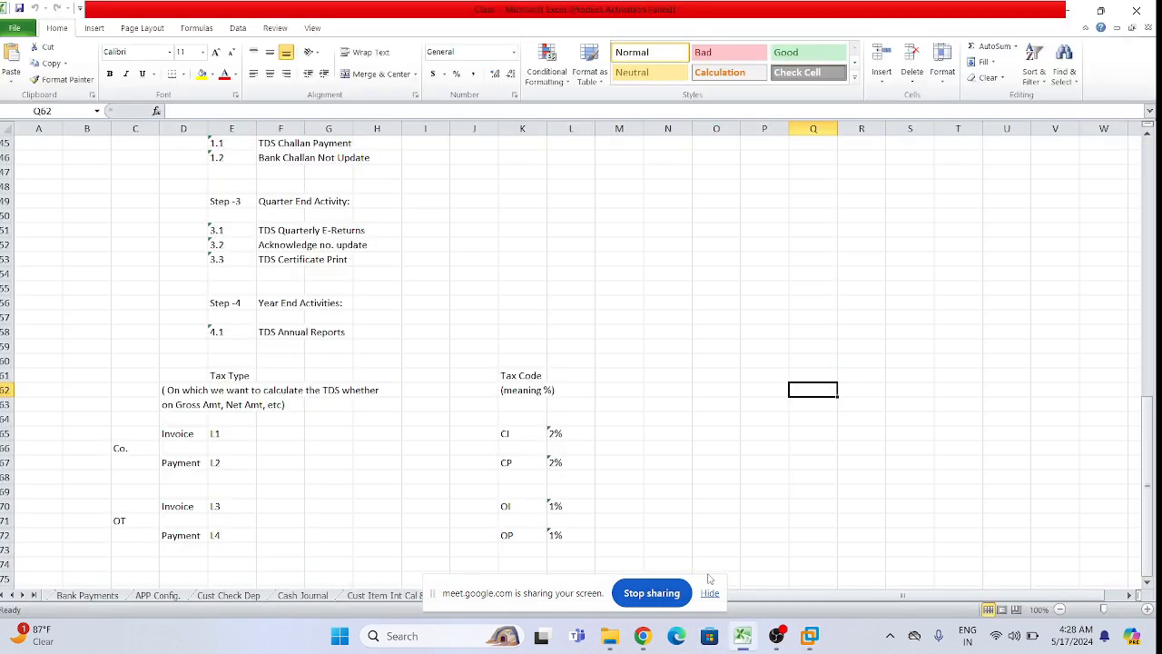
scroll(386, 466, up, 15)
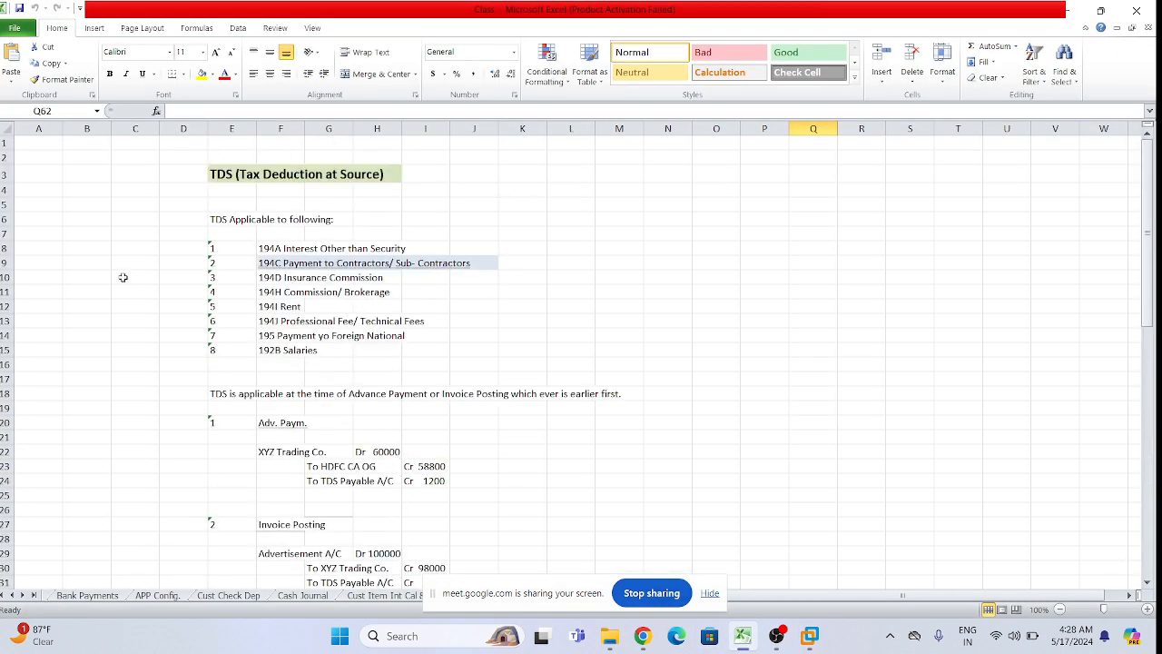
drag(216, 262, 485, 264)
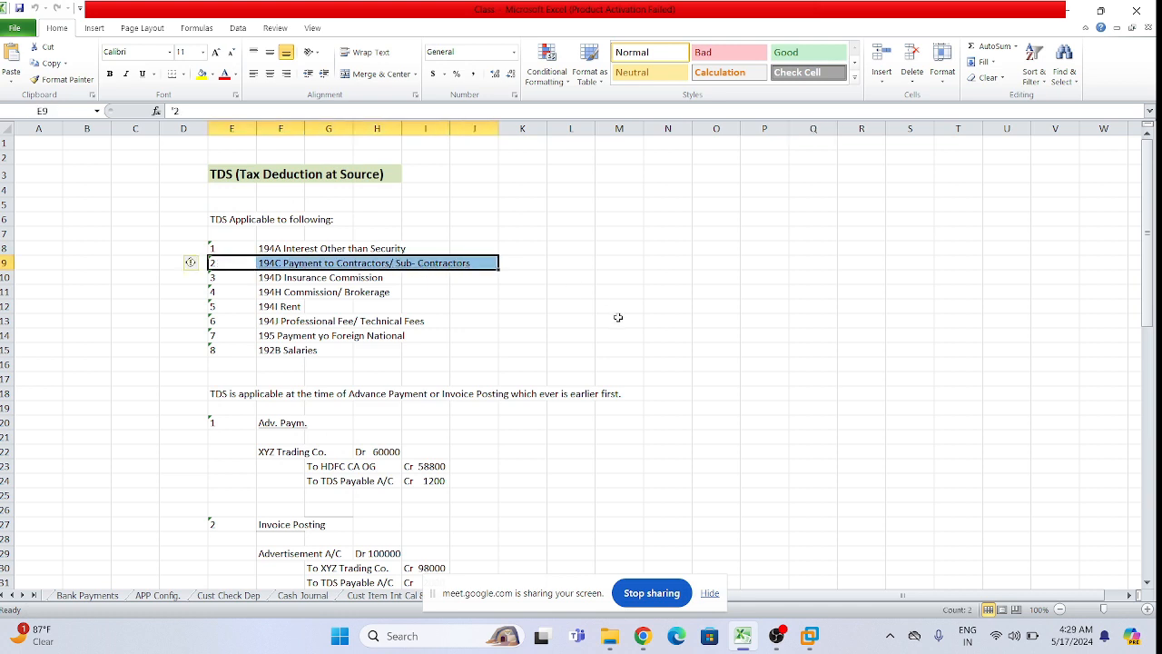
key(alt+Tab)
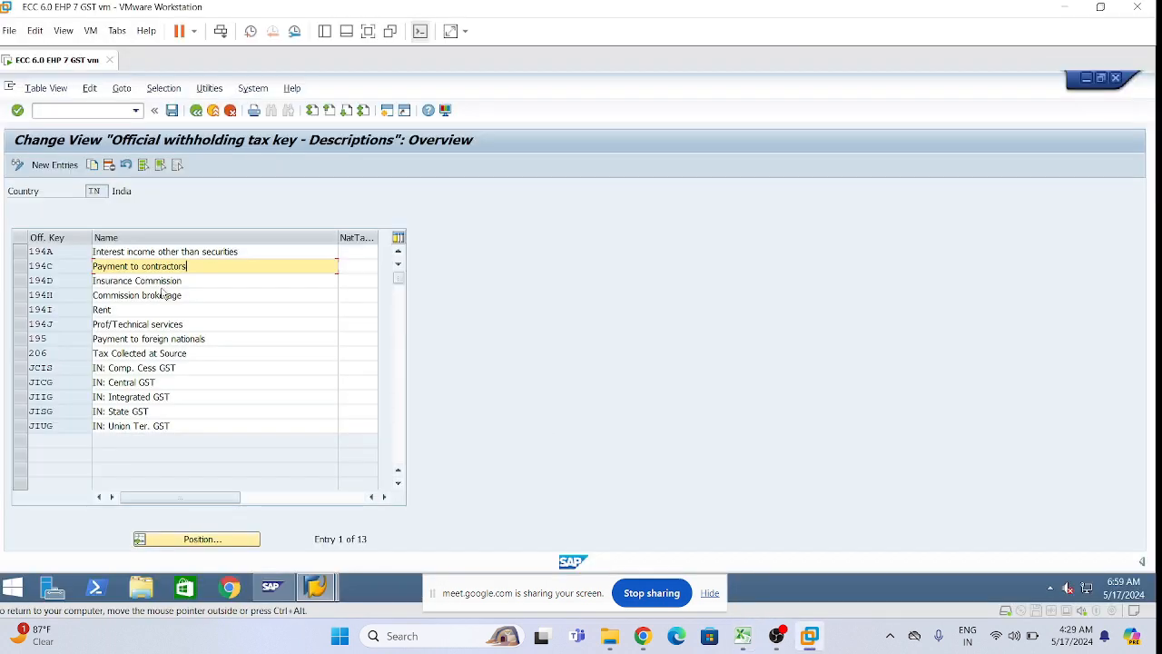
Mark the 194C row in the official withholding tax keys for review and return to the IMG Basic Settings.
click(17, 269)
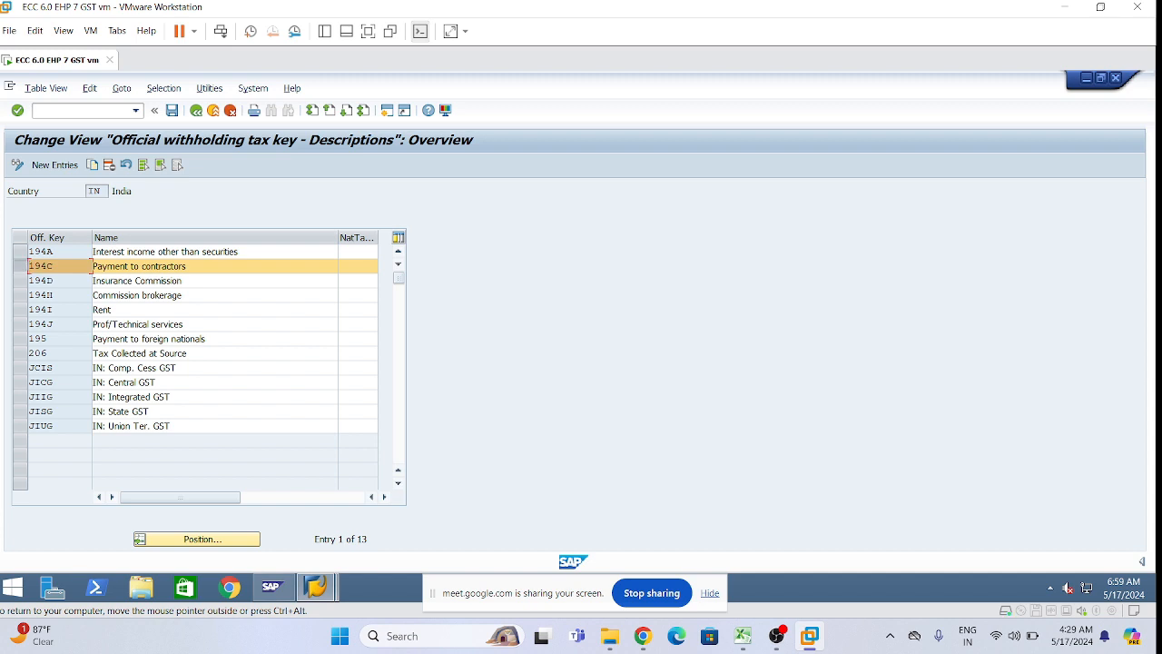
click(337, 265)
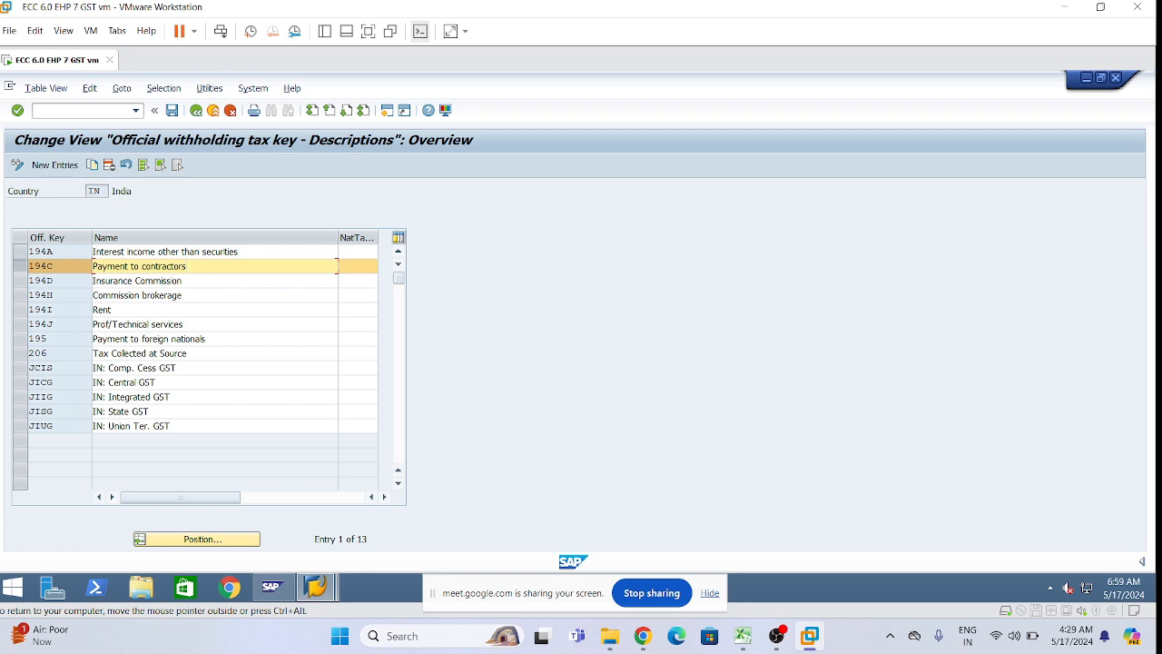
click(195, 112)
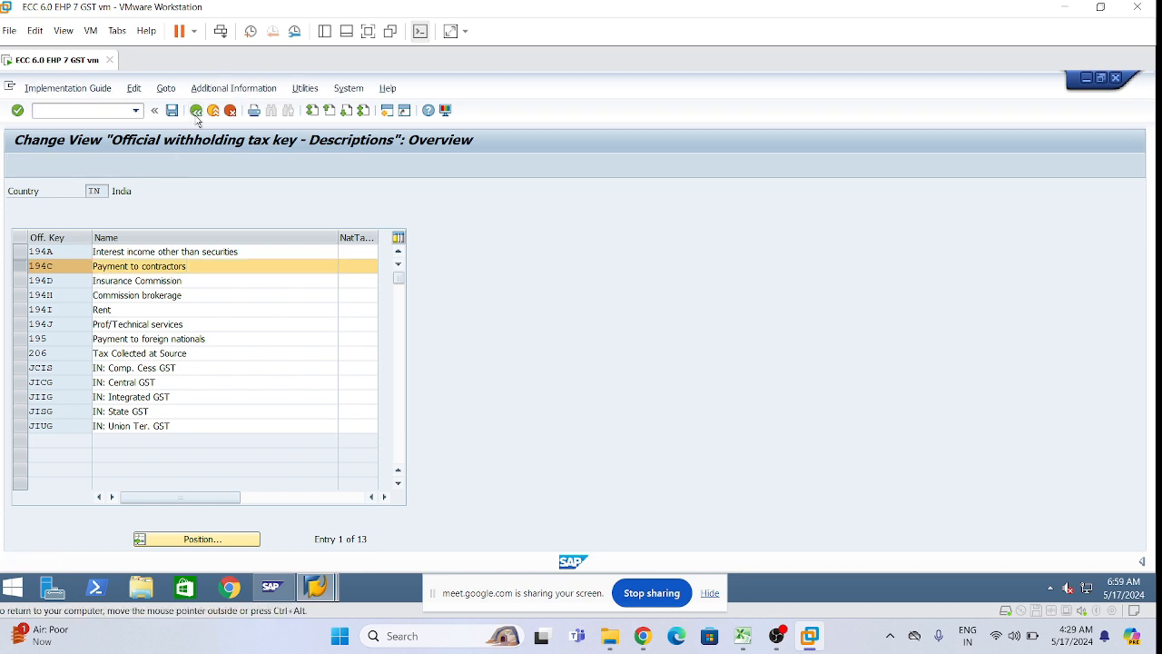
scroll(181, 425, down, 2)
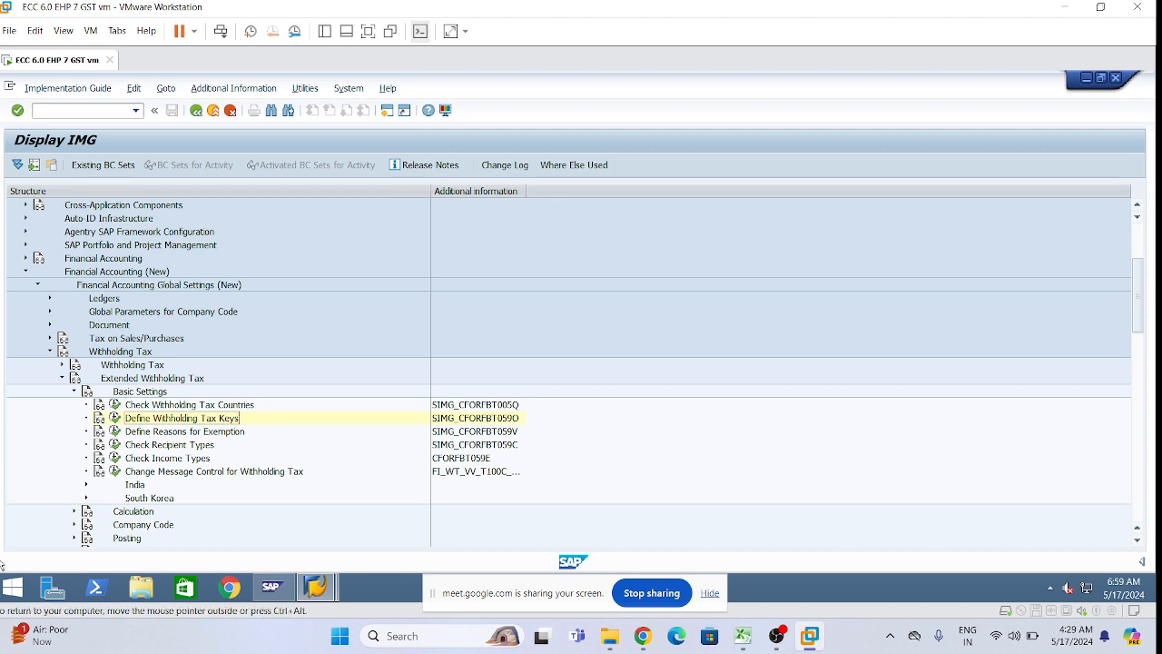
Collapse the IMG nodes from Basic Settings up through Financial Accounting (New).
mouse_move(27, 644)
click(75, 391)
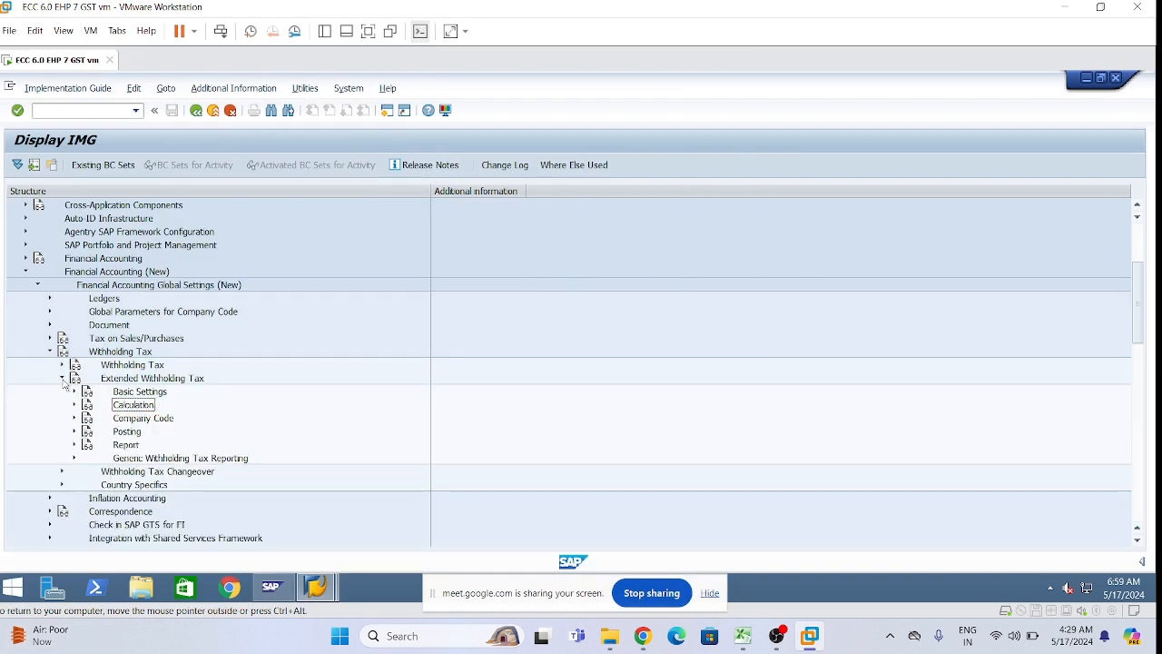
click(62, 378)
click(49, 351)
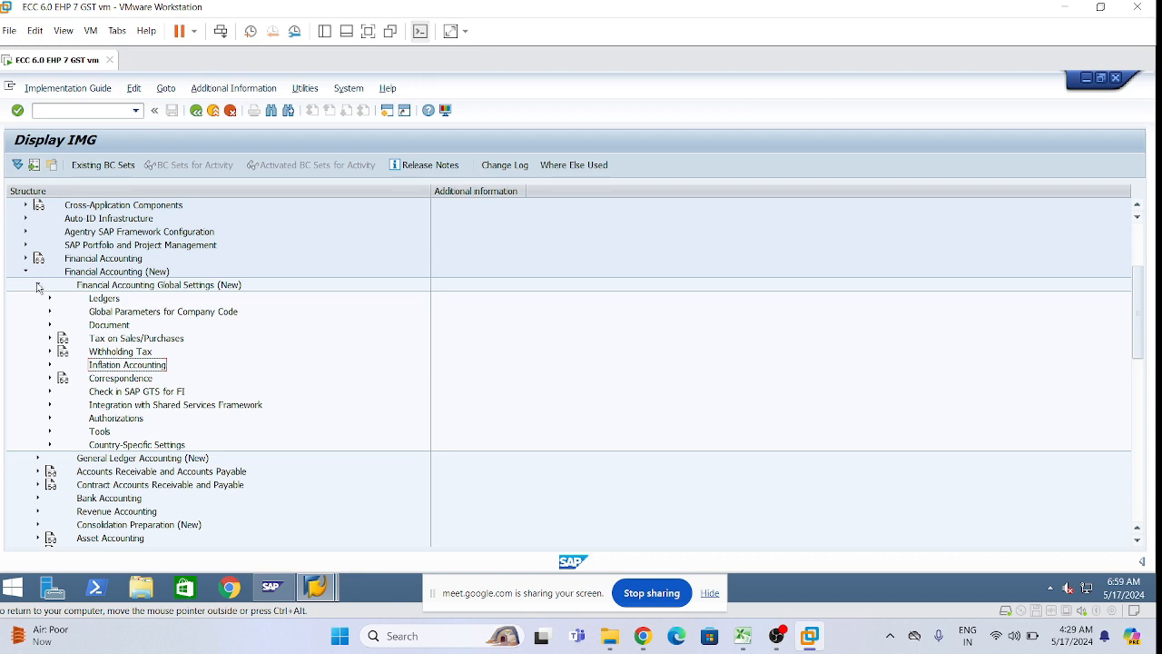
click(37, 284)
click(25, 272)
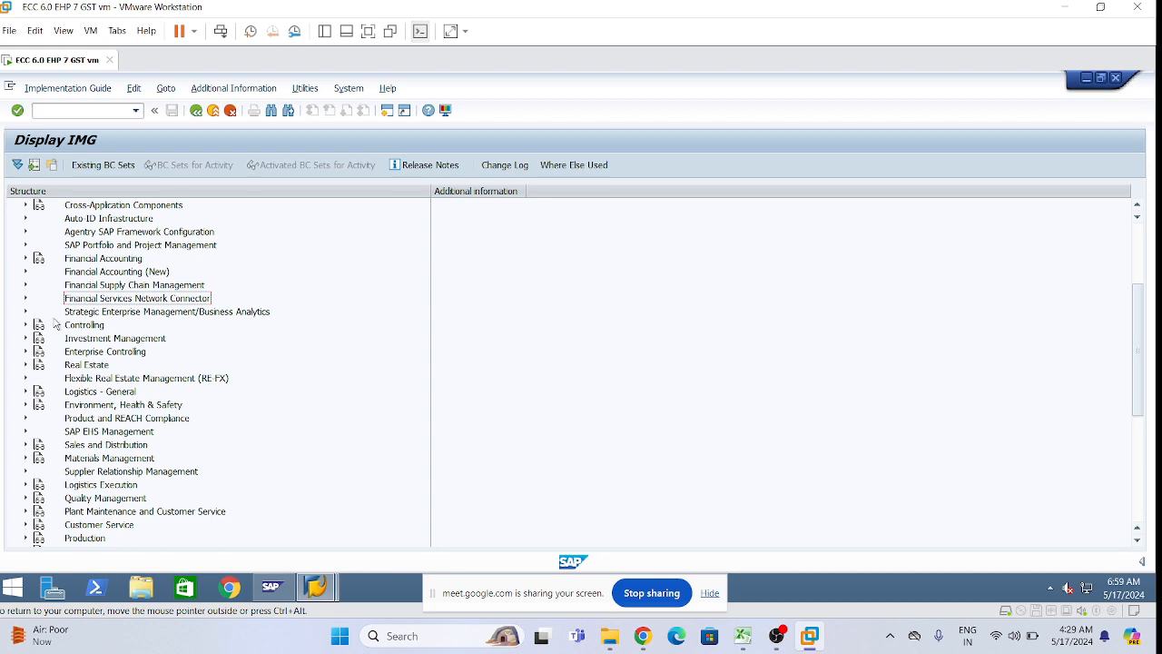
scroll(91, 386, up, 3)
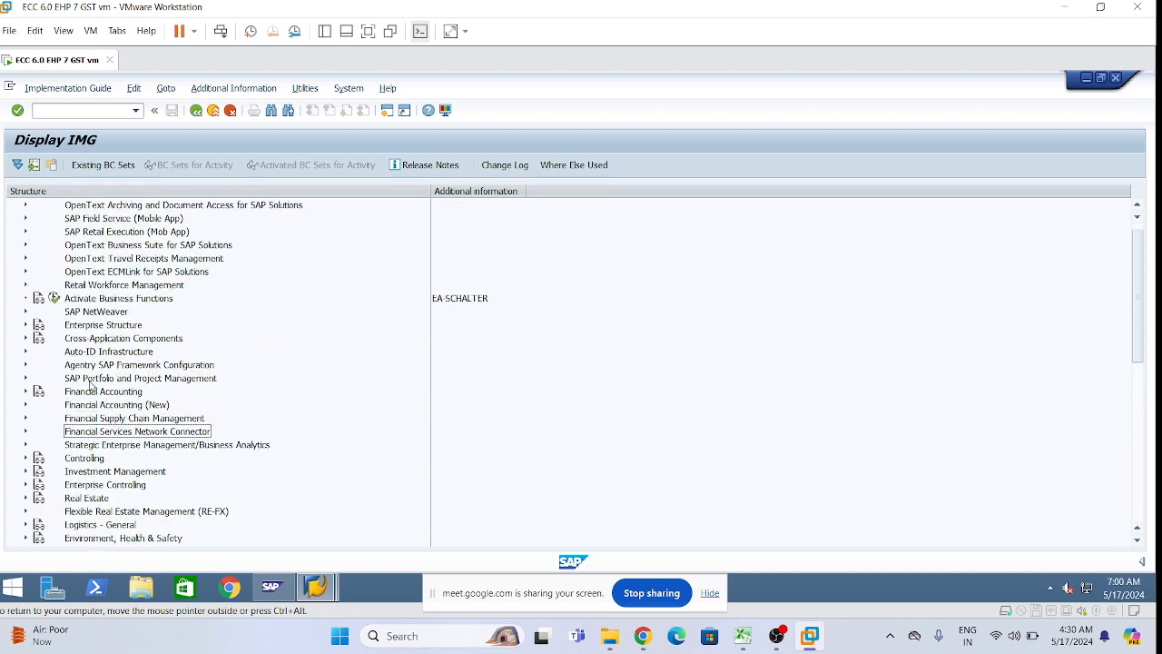
Expand Cross-Application Components, General Application Functions and Business Place in the IMG, and examine the Business Place activities.
click(28, 338)
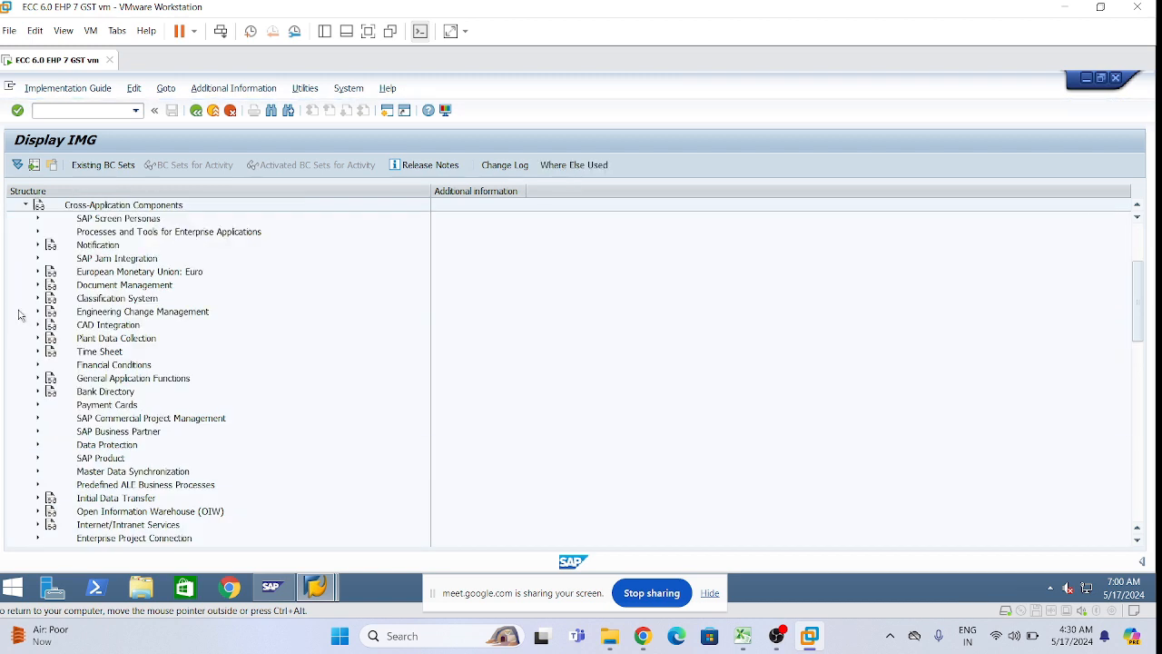
click(38, 378)
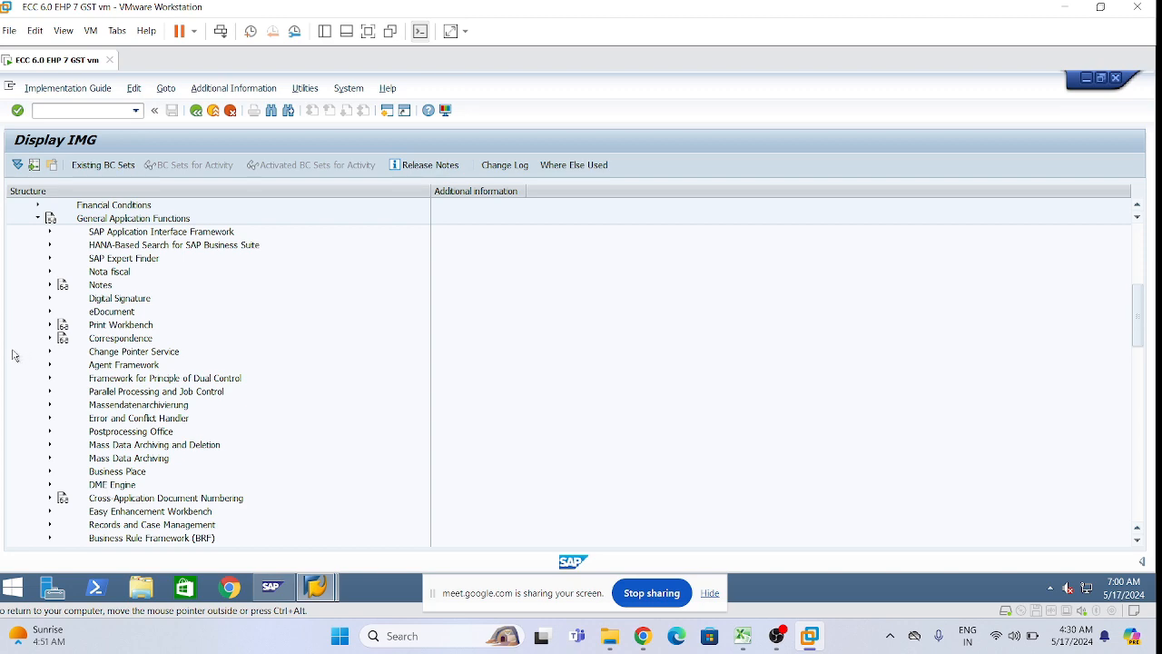
scroll(13, 354, up, 5)
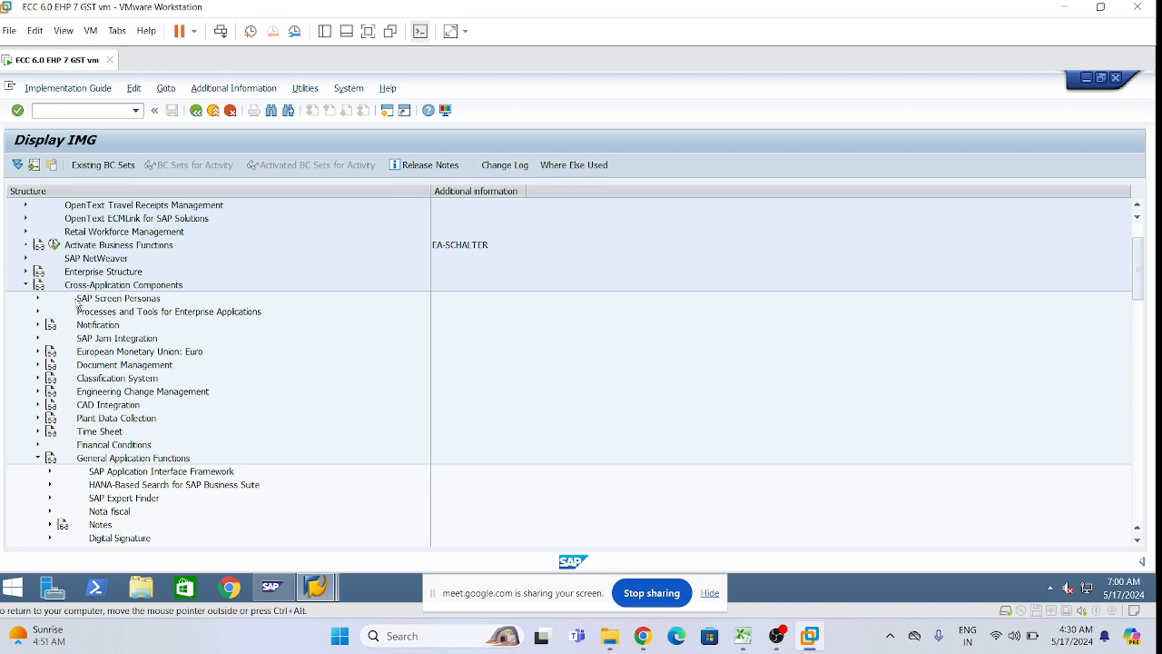
click(169, 287)
scroll(89, 506, down, 2)
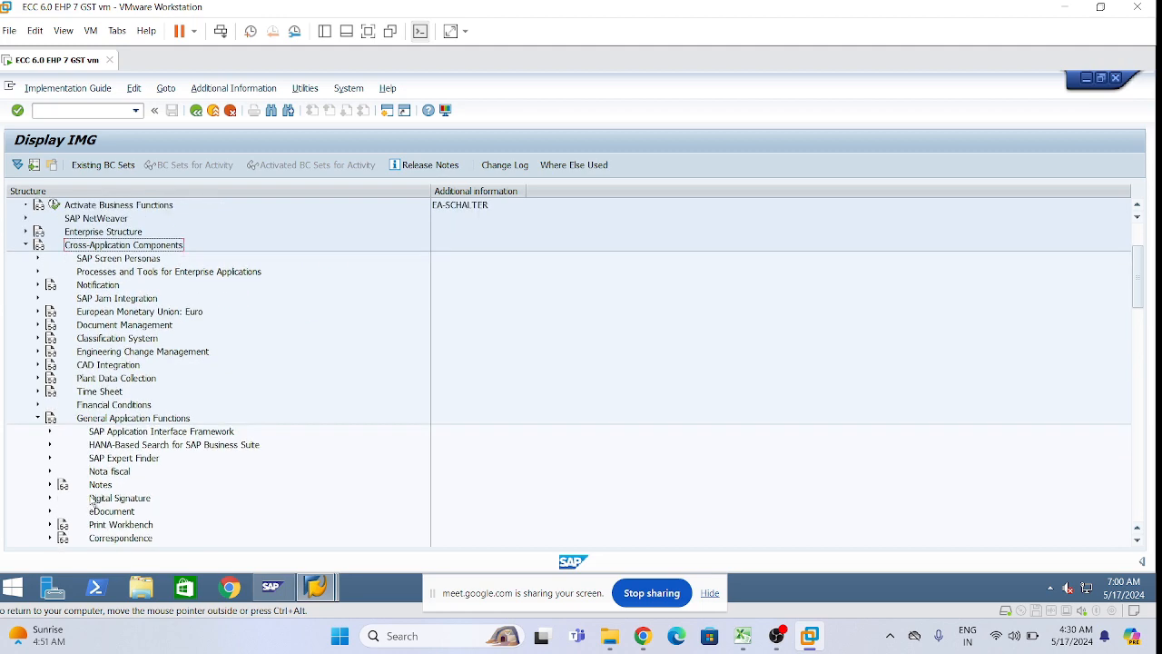
scroll(92, 500, down, 4)
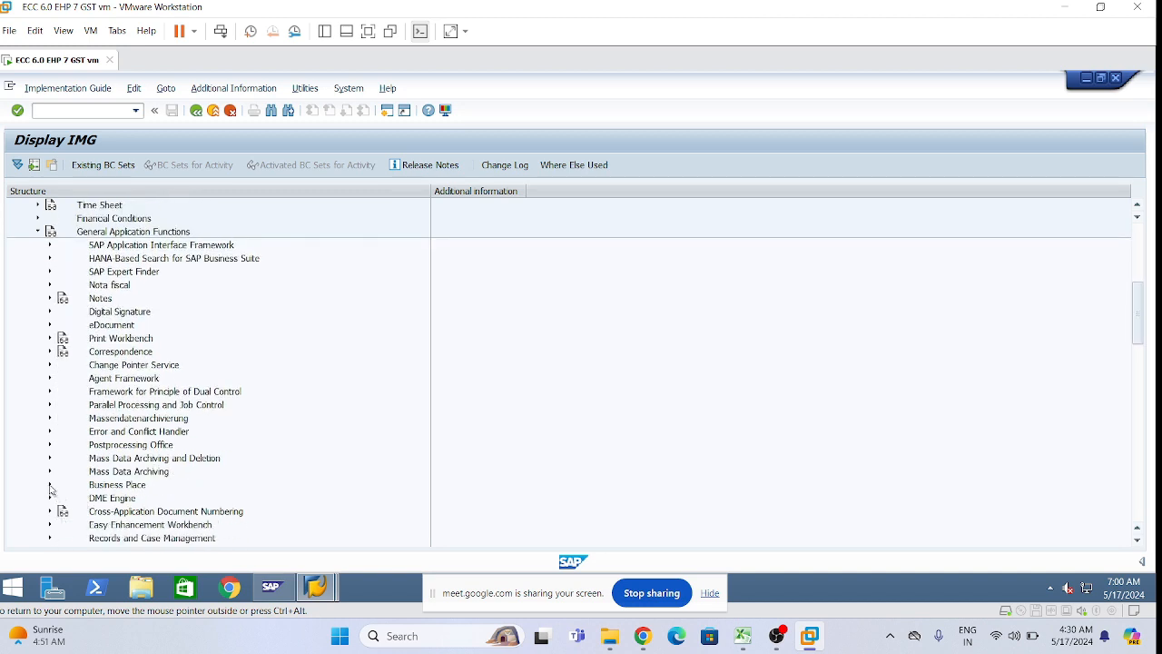
click(50, 486)
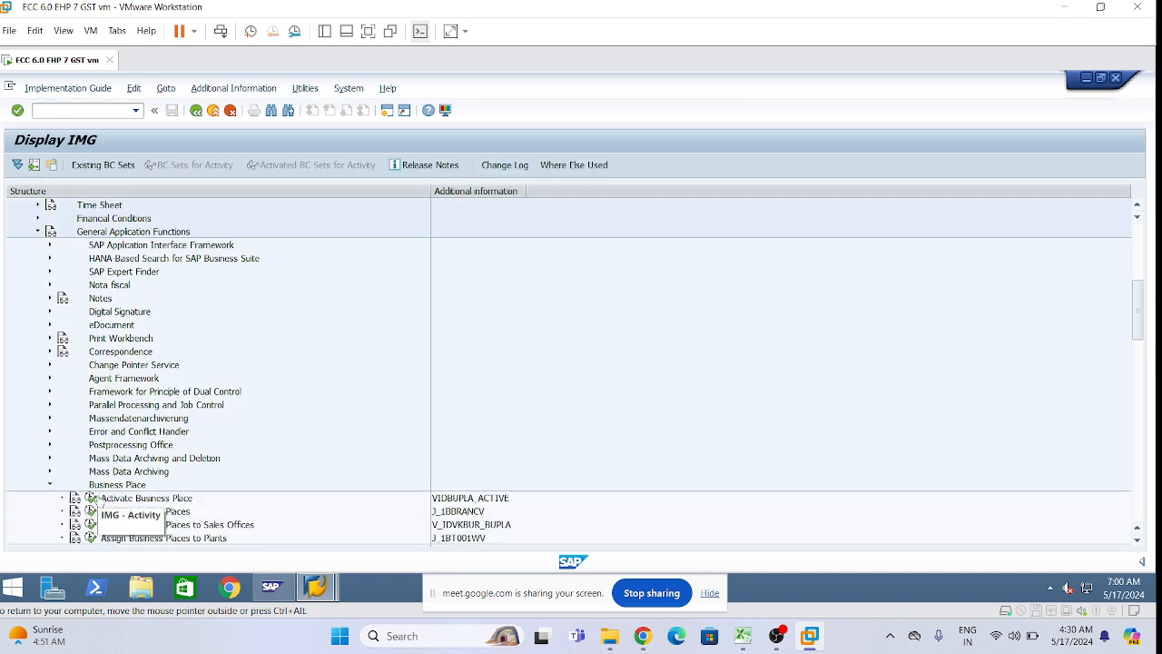
scroll(403, 518, down, 2)
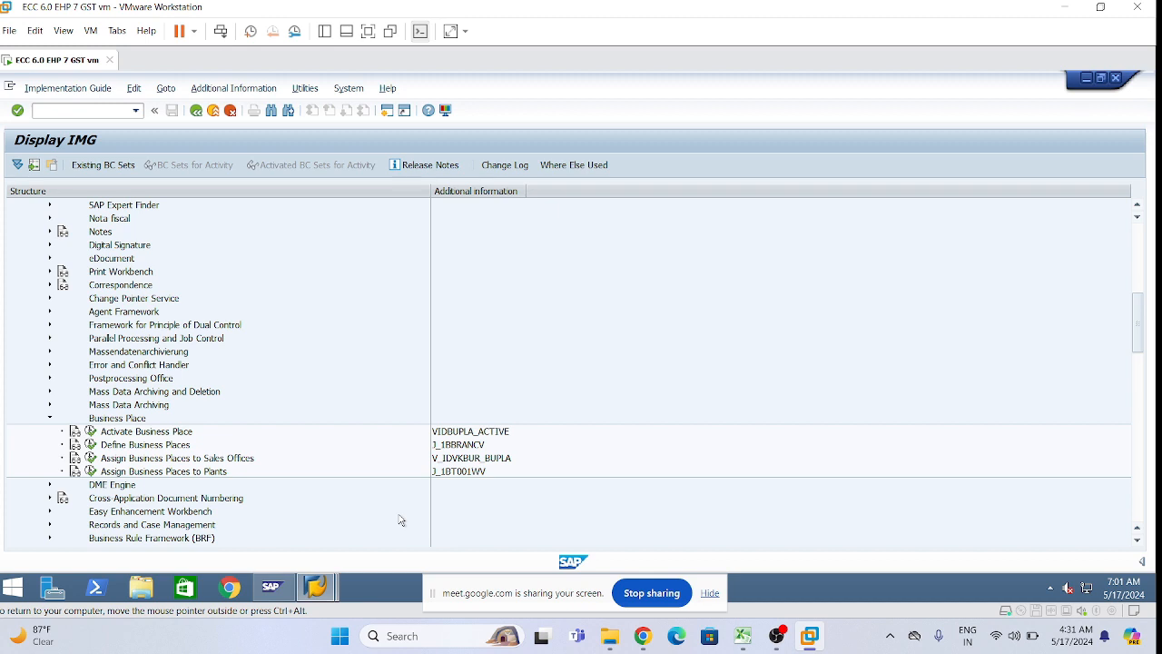
Switch to the Excel class notes and enter the code LI01- followed by the company's name in empty cell J80.
click(746, 641)
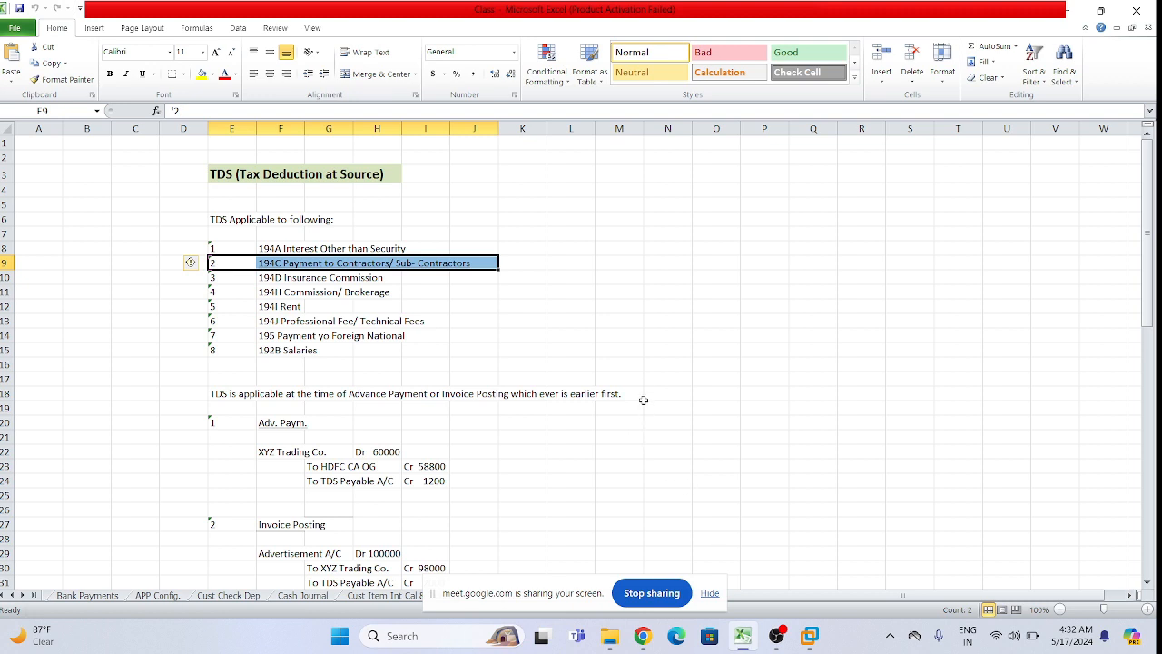
scroll(642, 400, down, 20)
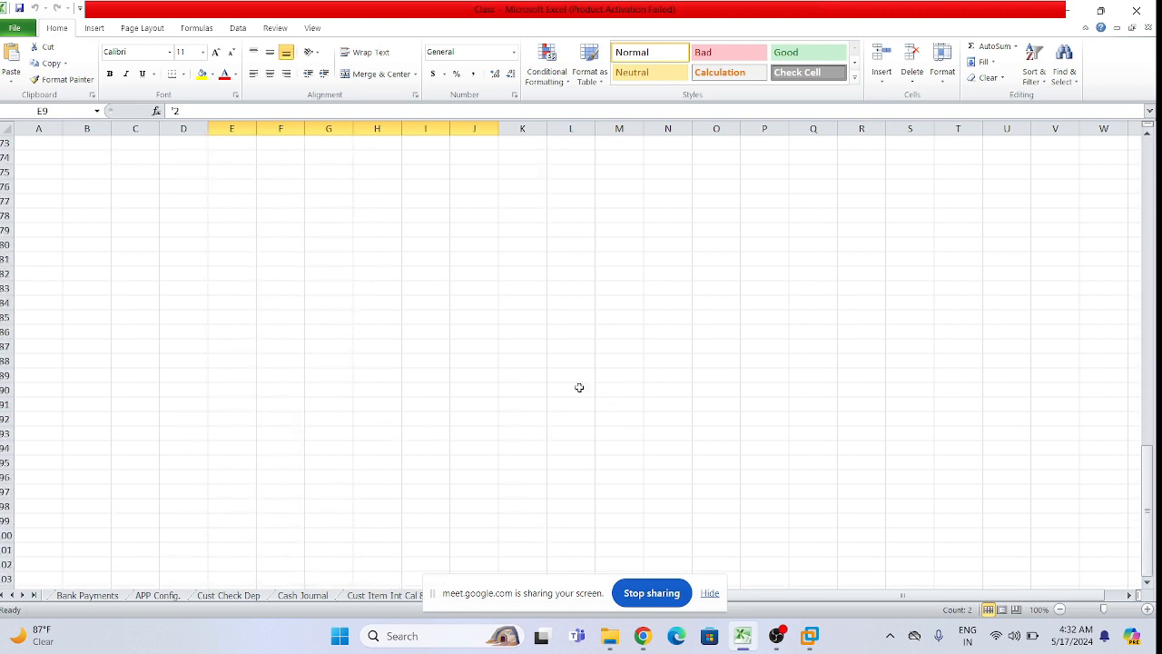
scroll(482, 317, up, 5)
scroll(478, 321, down, 6)
click(452, 203)
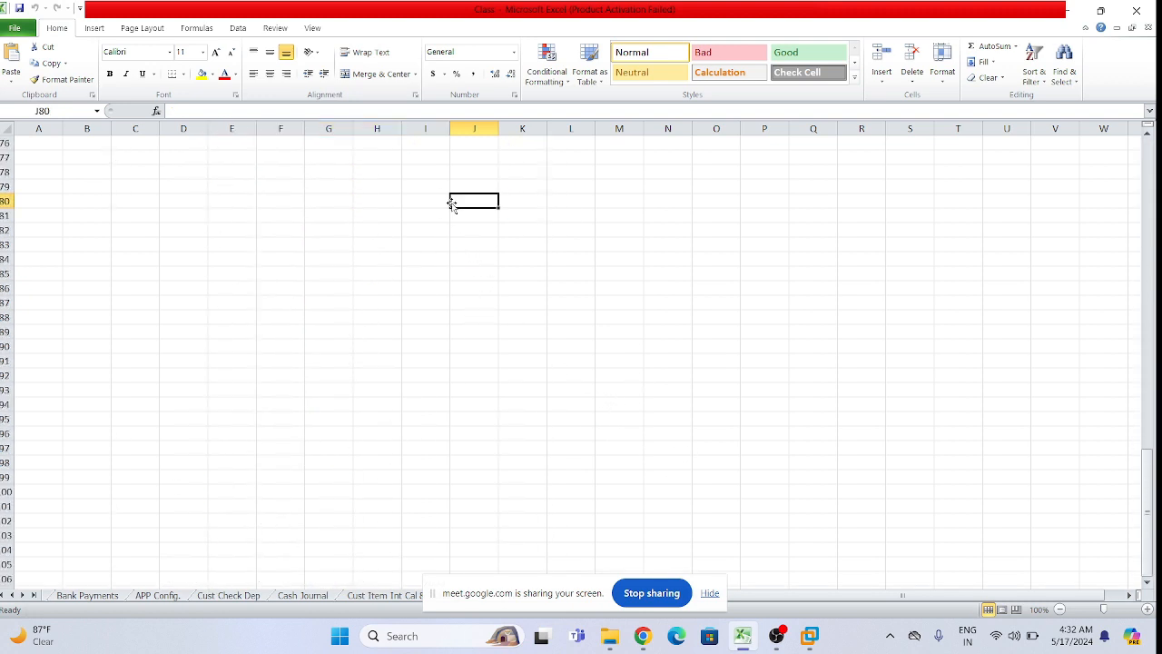
text(Li)
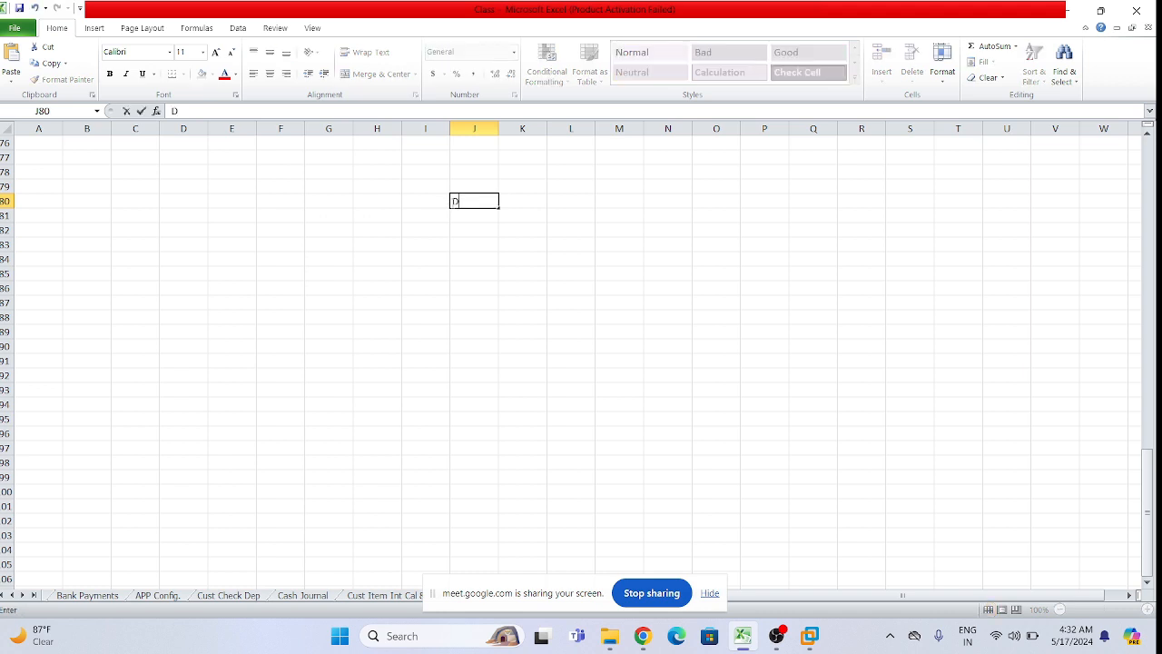
text(es)
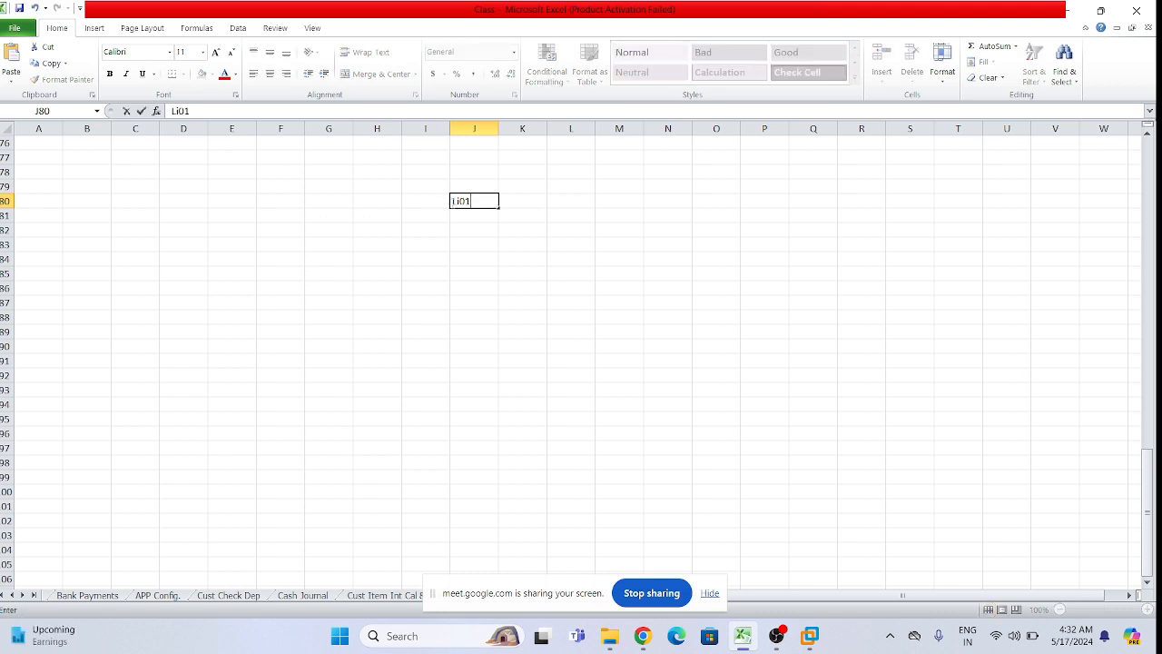
key(BackSpace)
key(BackSpace)
key(BackSpace)
text(I01- Dilip)
click(227, 172)
Apply outside borders to the LI01 label in cell J80.
click(470, 204)
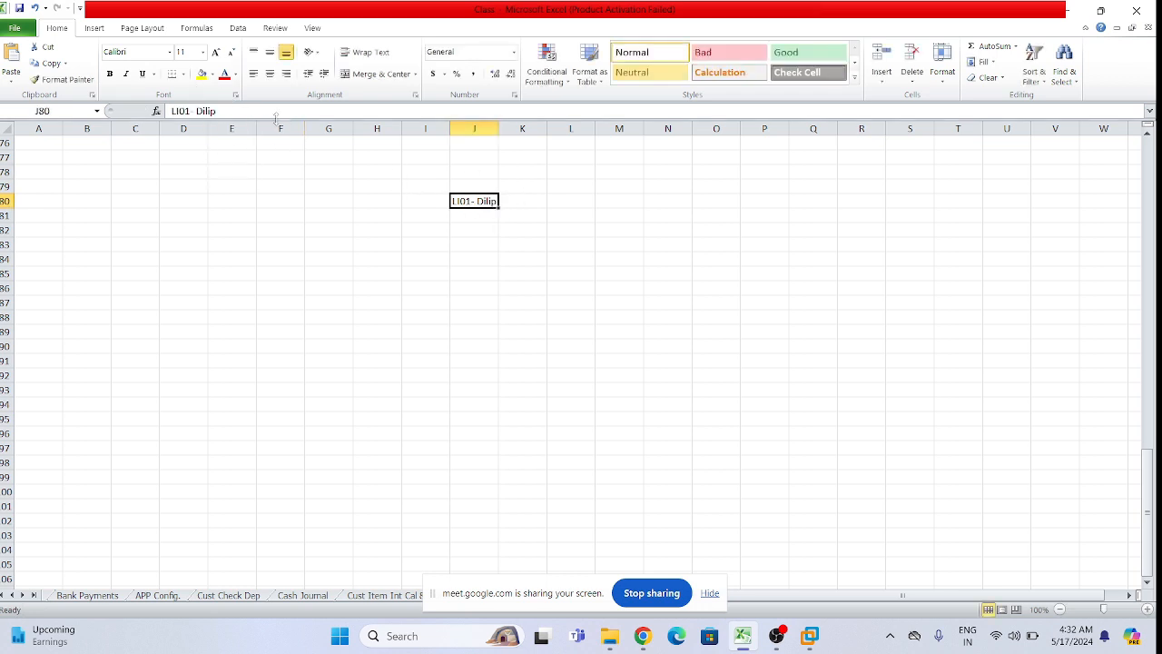
click(182, 74)
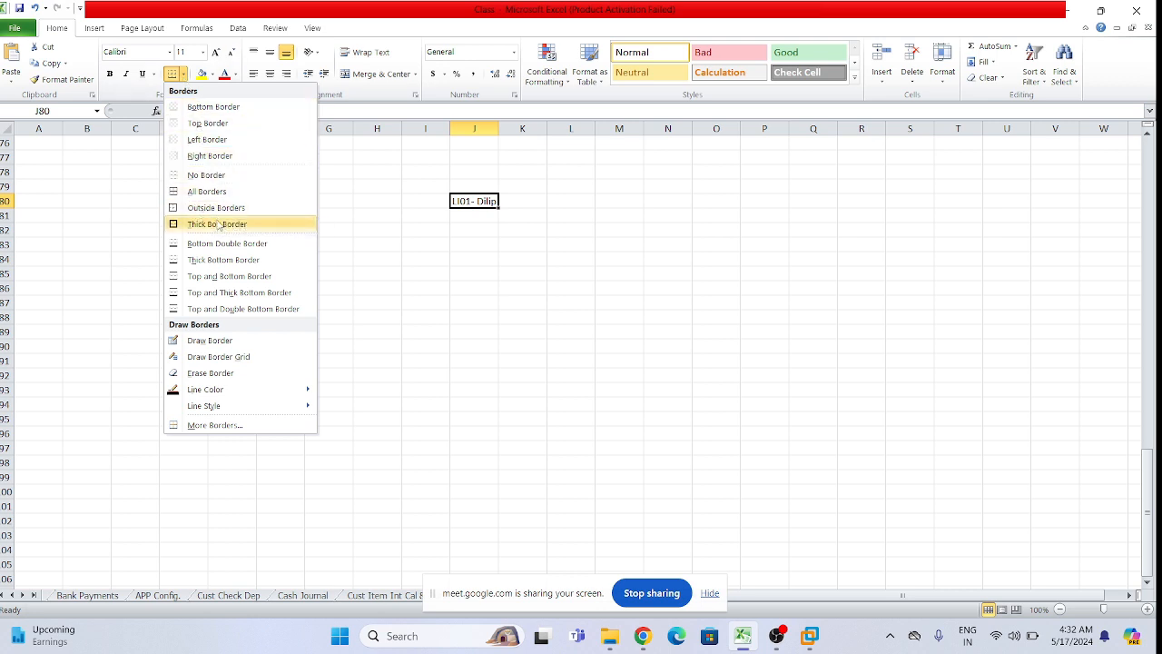
click(216, 208)
click(455, 243)
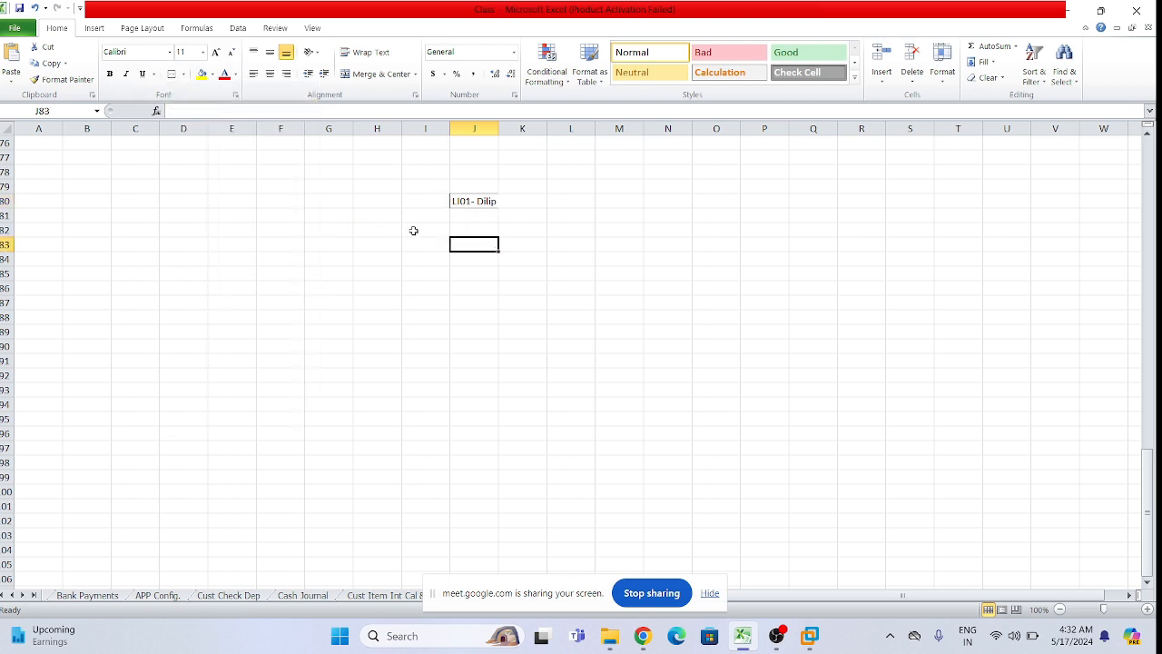
Draw a straight arrow about 0.96" wide and 0.28" high from beneath the LI01 cell down to cell H82.
click(413, 231)
click(95, 28)
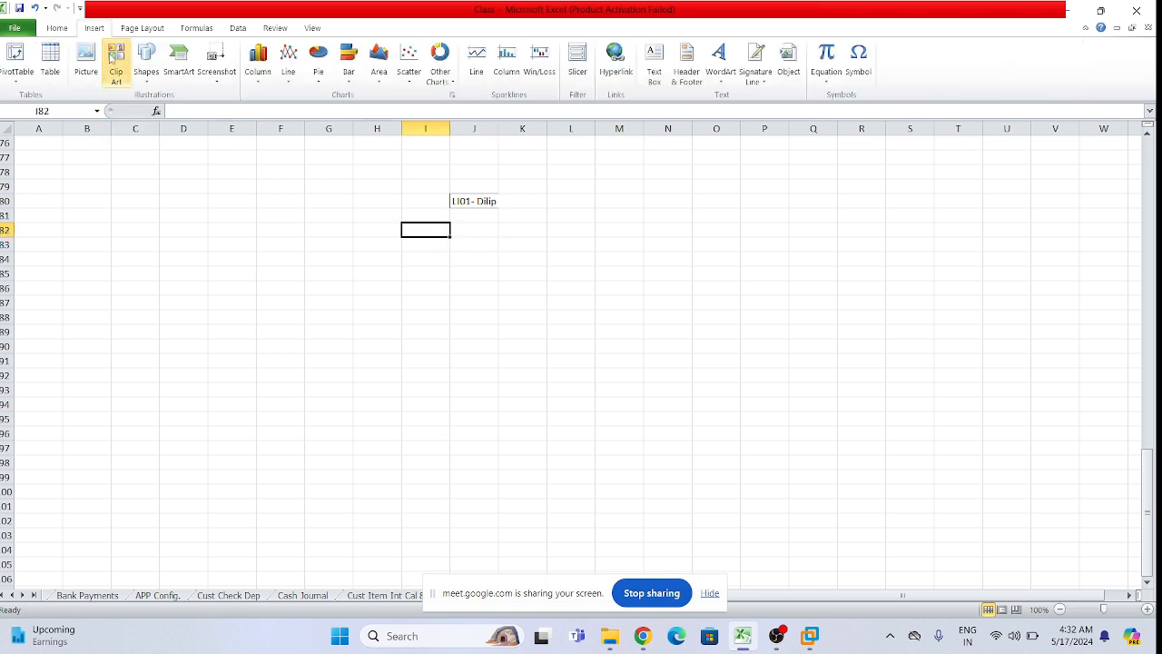
click(146, 59)
click(169, 110)
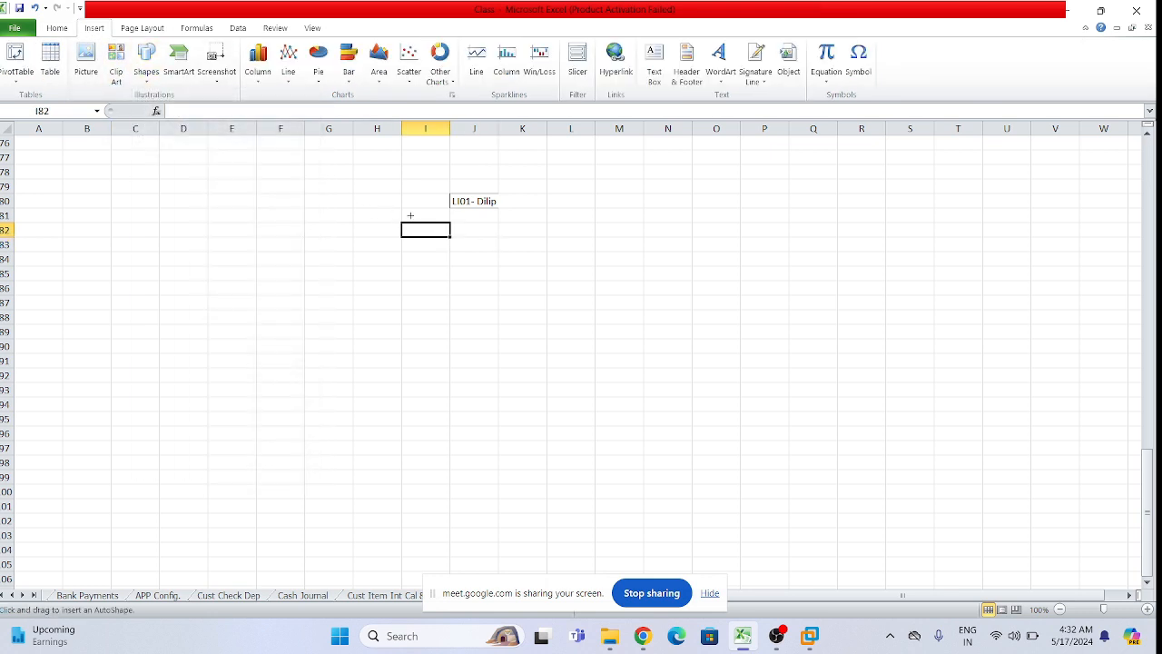
drag(448, 213, 388, 232)
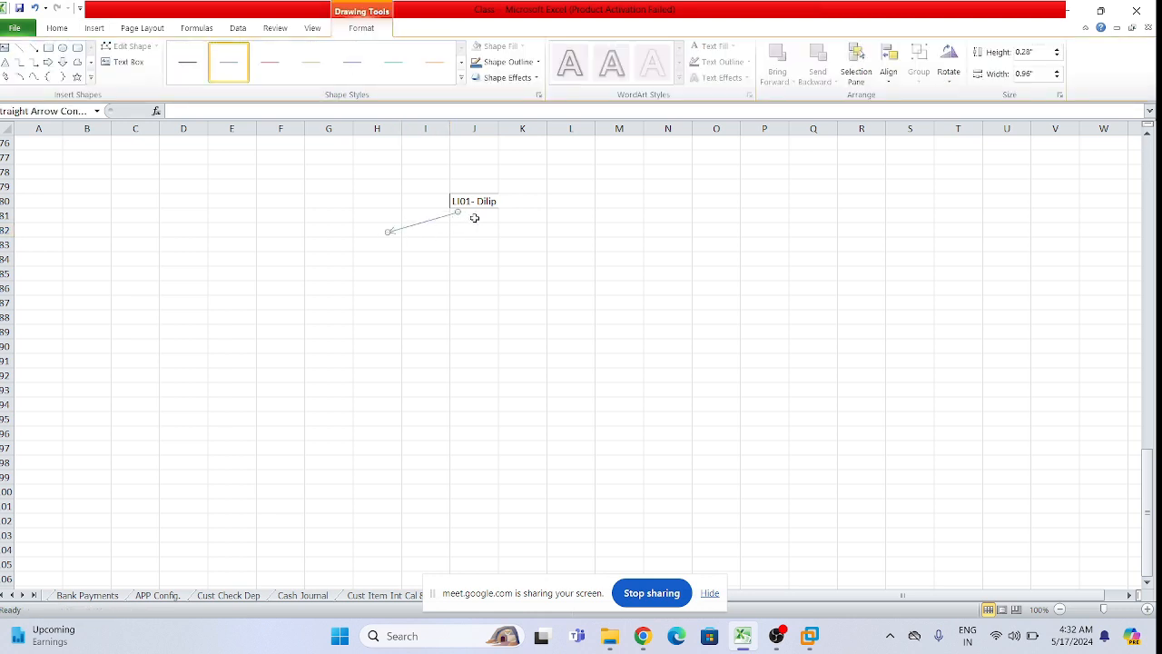
drag(474, 218, 418, 234)
click(458, 257)
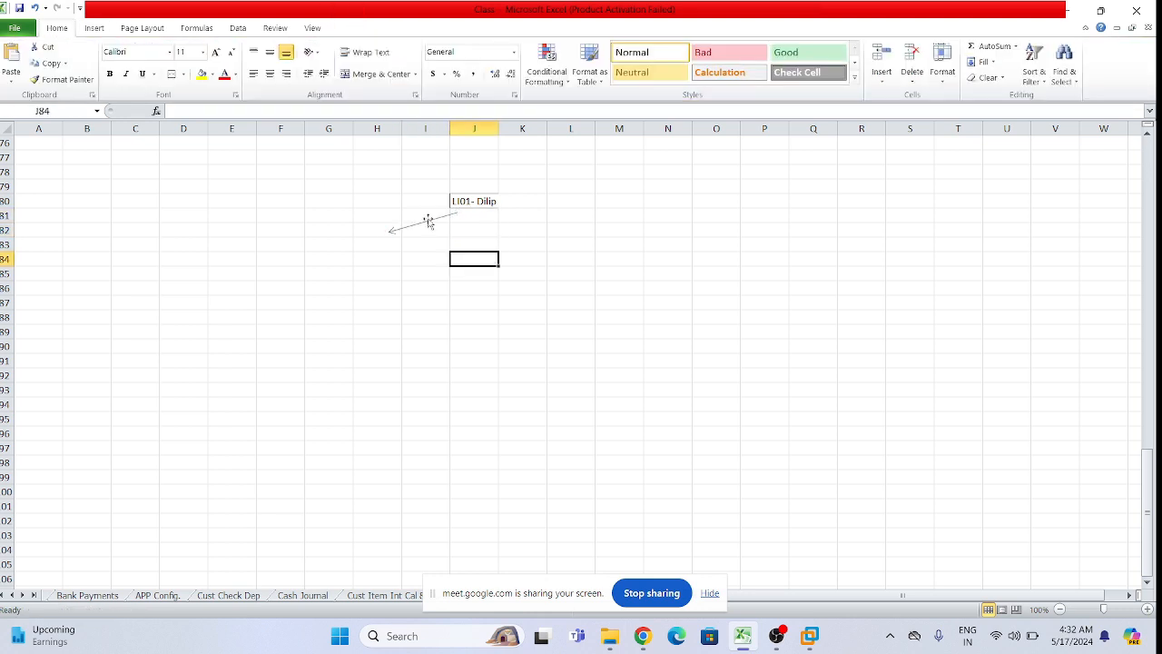
Duplicate the straight arrow three times.
click(428, 221)
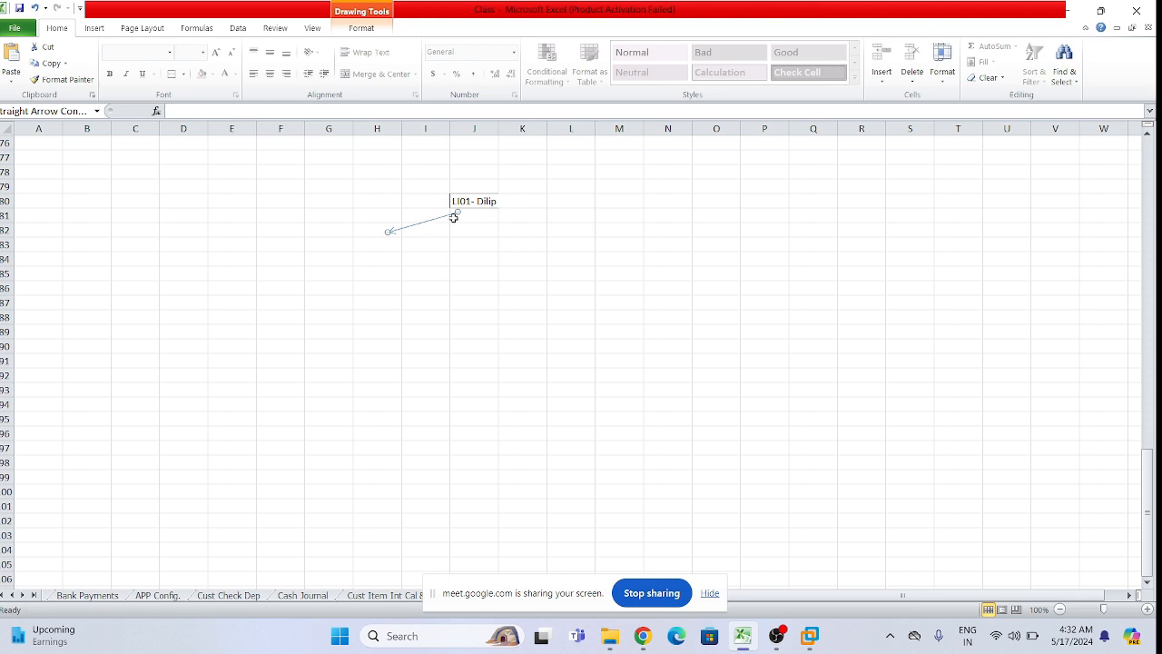
key(ctrl+v)
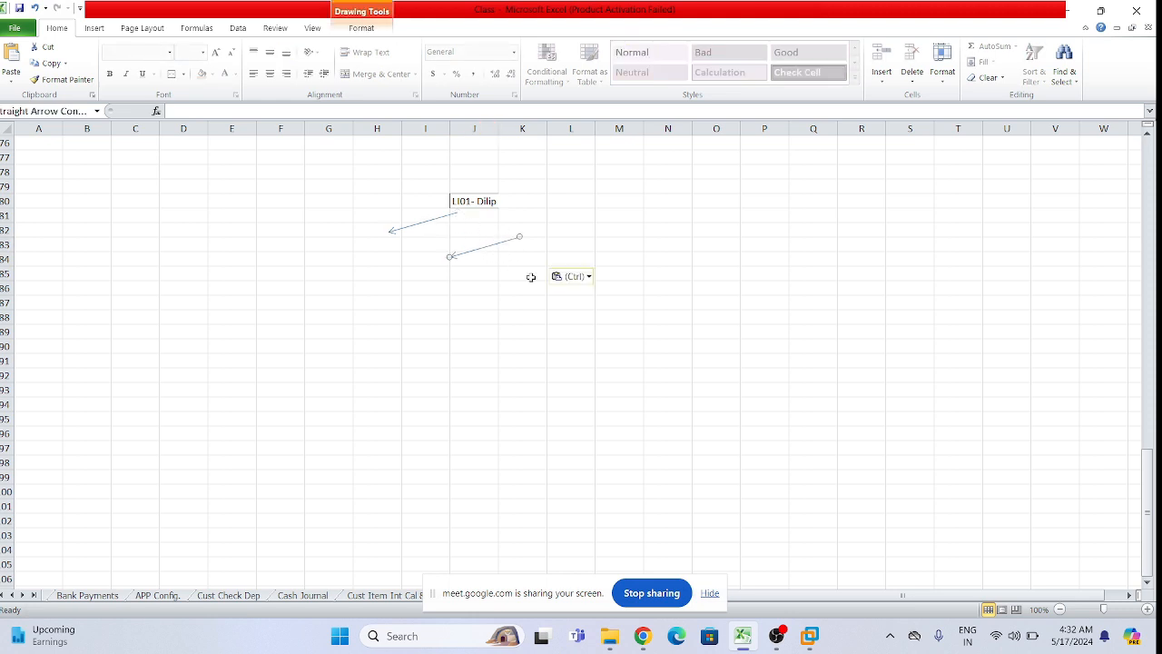
key(ctrl+v)
key(ctrl+v)
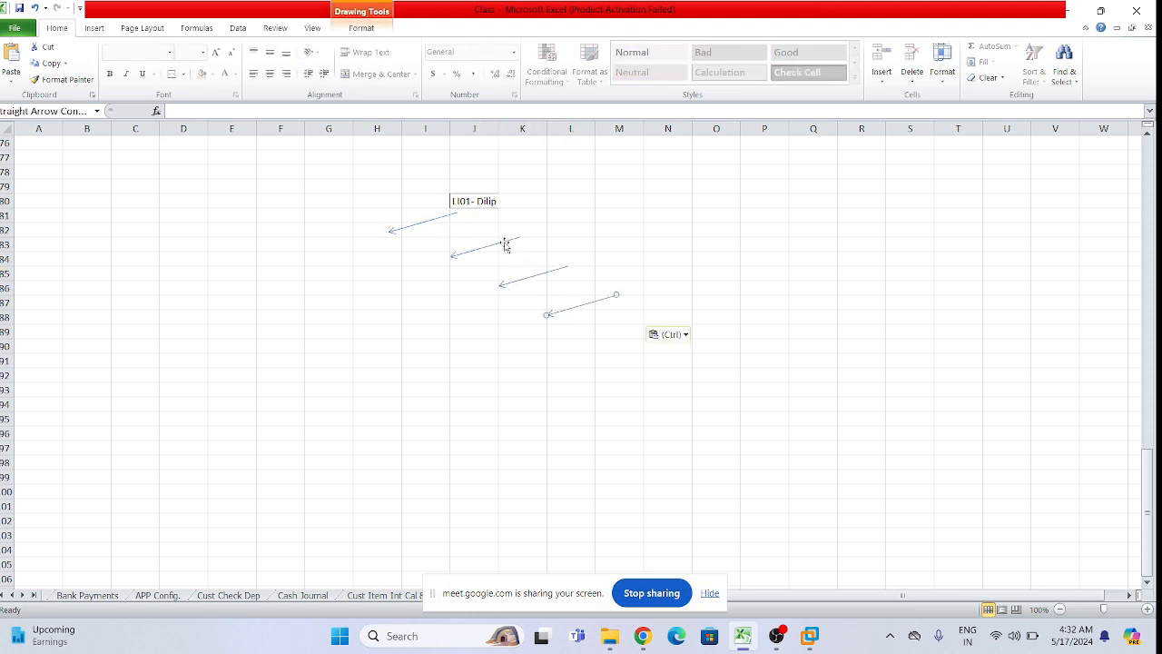
Move and reshape the first two arrow copies so they fan out from beneath the LI01 cell toward I82 and J82.
drag(505, 246, 454, 263)
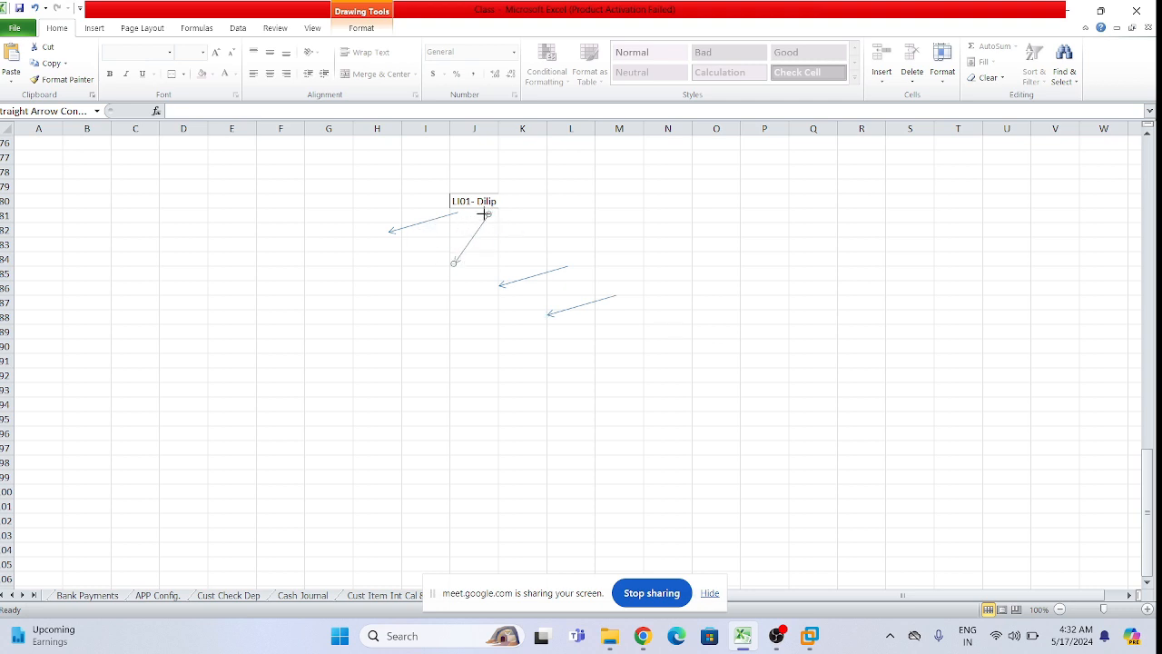
drag(484, 214, 467, 208)
drag(454, 258, 442, 233)
drag(545, 272, 503, 263)
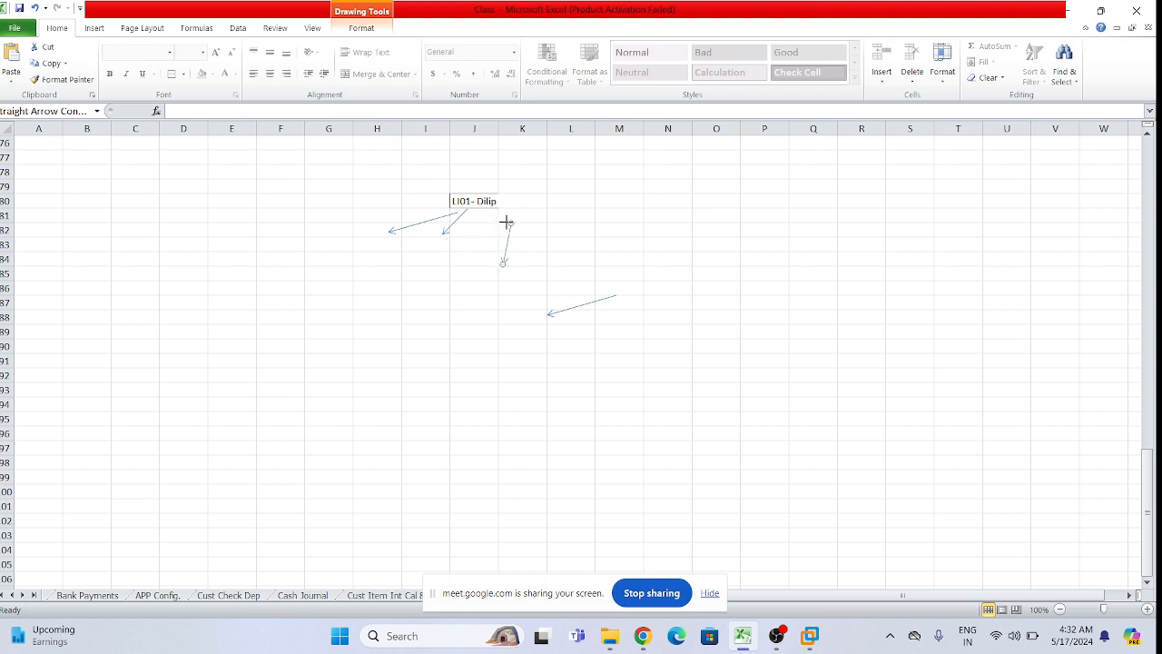
mouse_move(506, 221)
mouse_down()
mouse_move(478, 207)
mouse_move(508, 270)
mouse_move(491, 234)
mouse_up()
Reposition and shorten the last arrow copy so it runs from the LI01 cell's lower corner to about the outer edge of K82.
drag(614, 298, 577, 280)
drag(557, 231, 500, 214)
drag(570, 287, 555, 231)
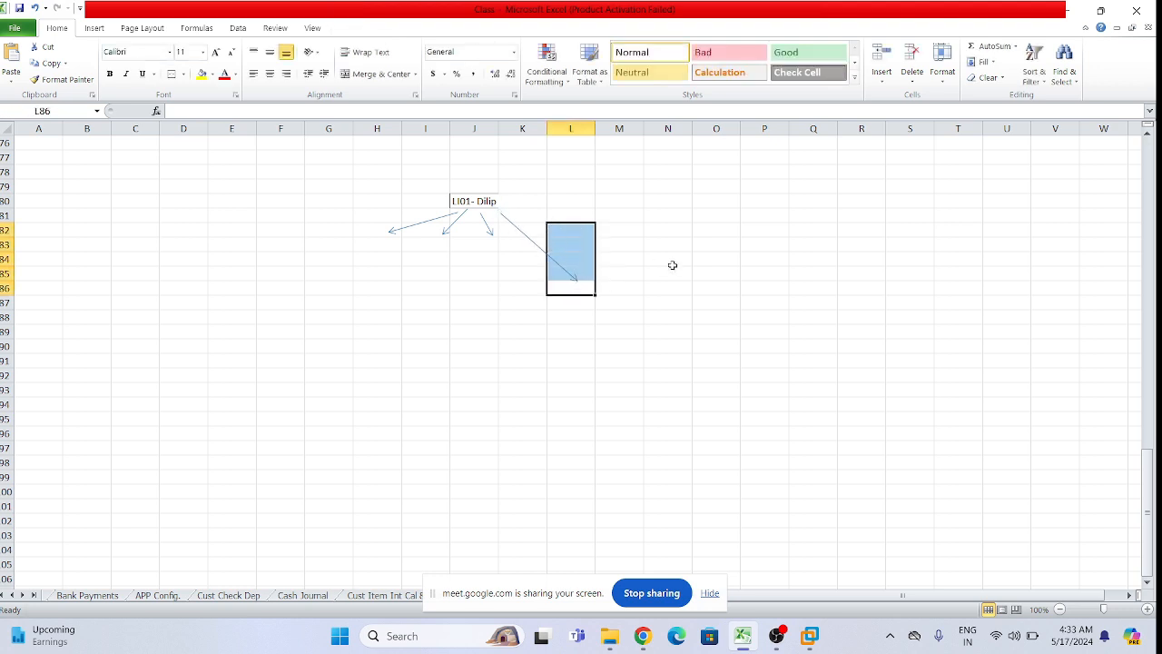
click(665, 270)
click(576, 281)
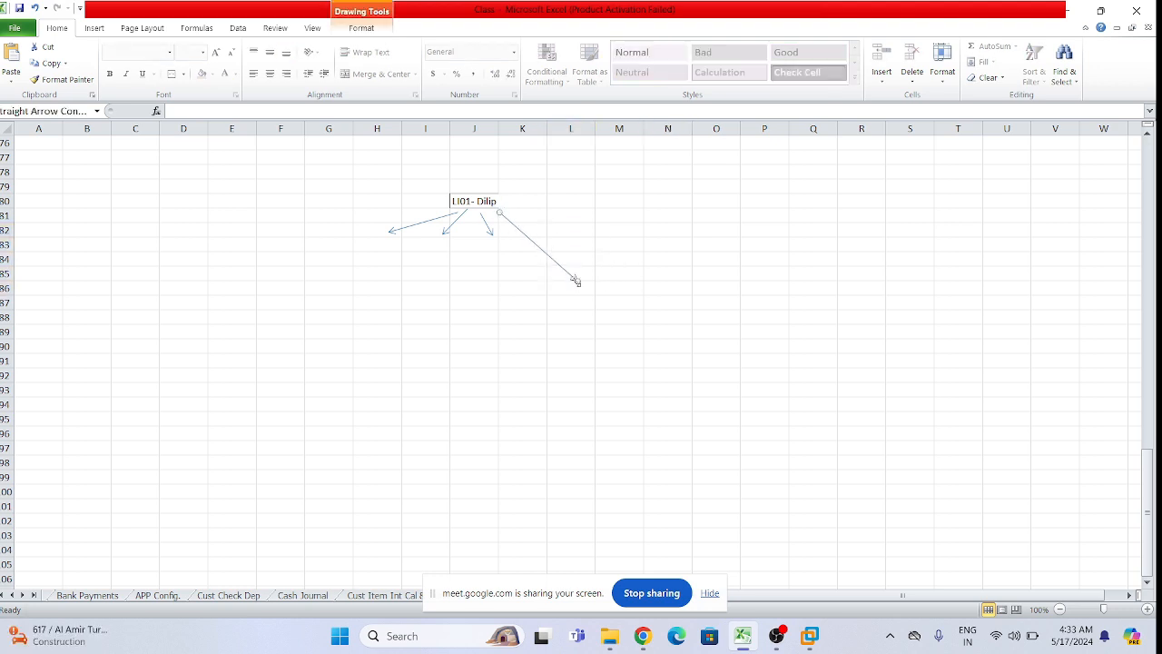
drag(576, 280, 544, 236)
Enter Based in cell K80 beside the LI01 label.
click(528, 199)
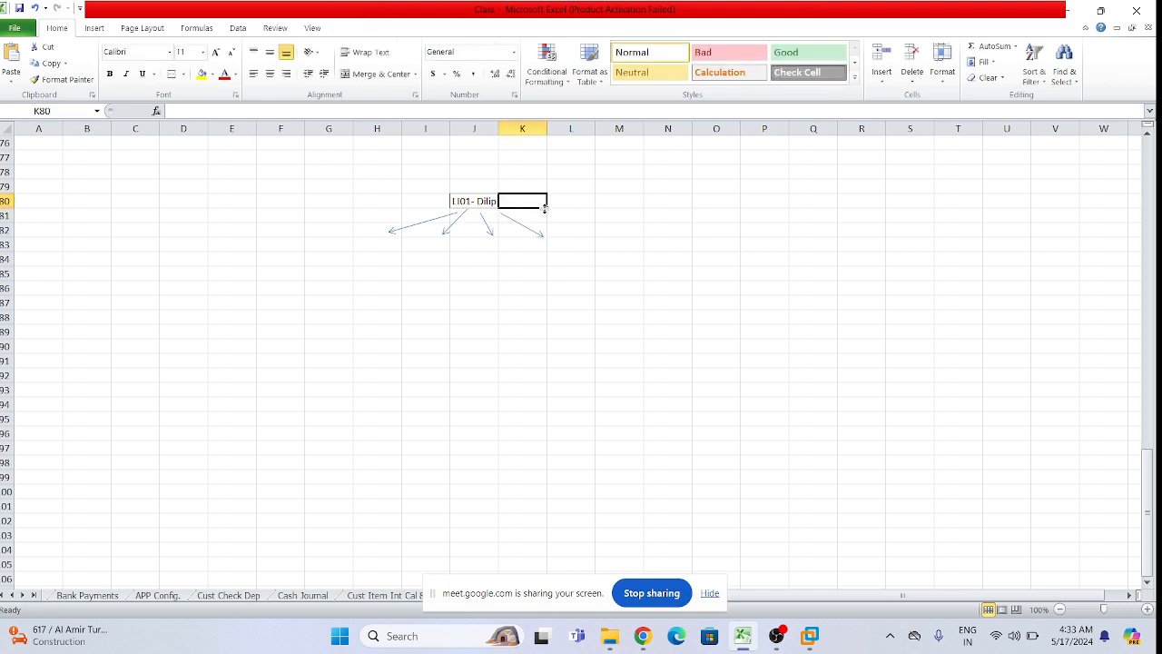
text(Ba)
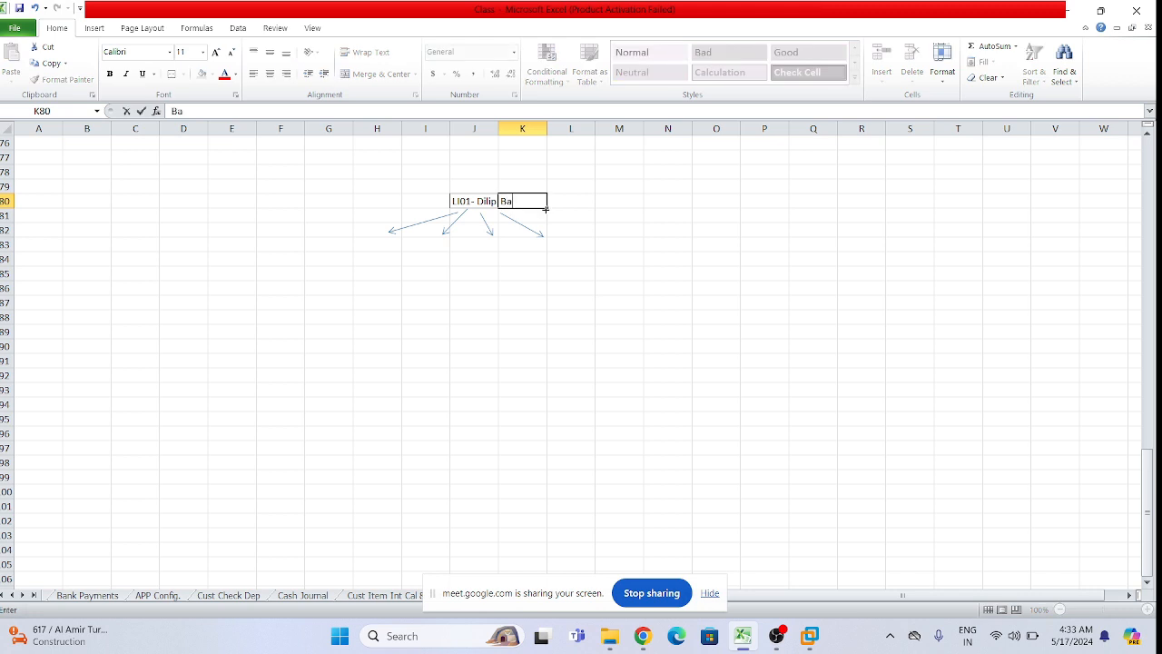
text(sed)
click(570, 301)
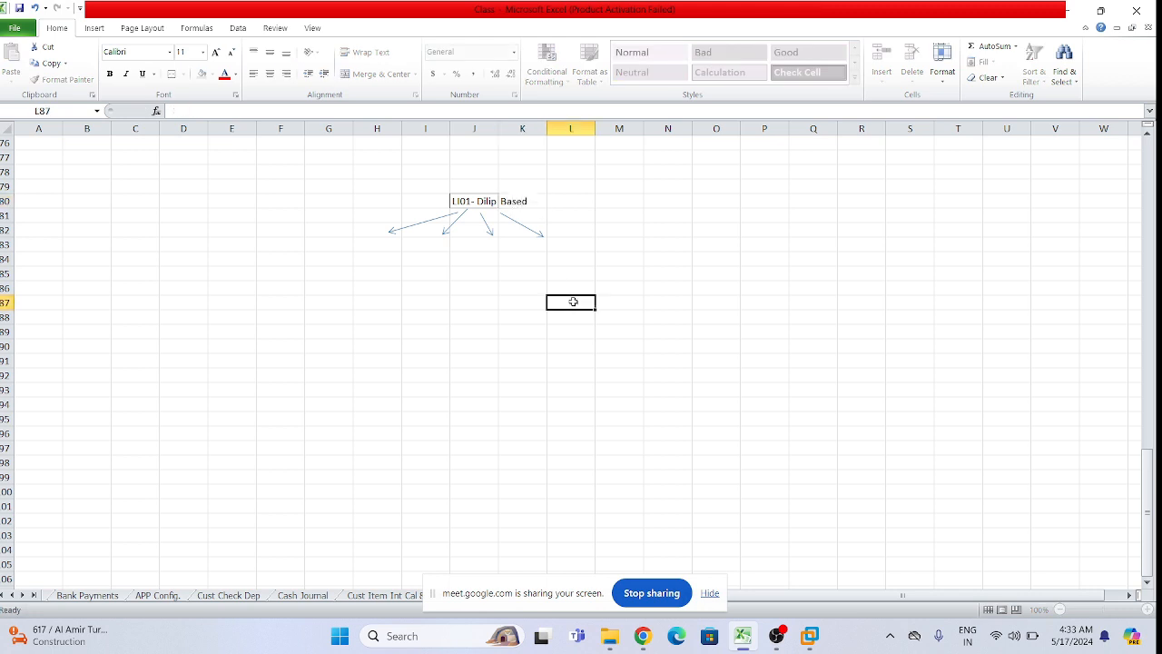
Label the first arrow's branch AP in cell H83.
click(364, 244)
text(AP)
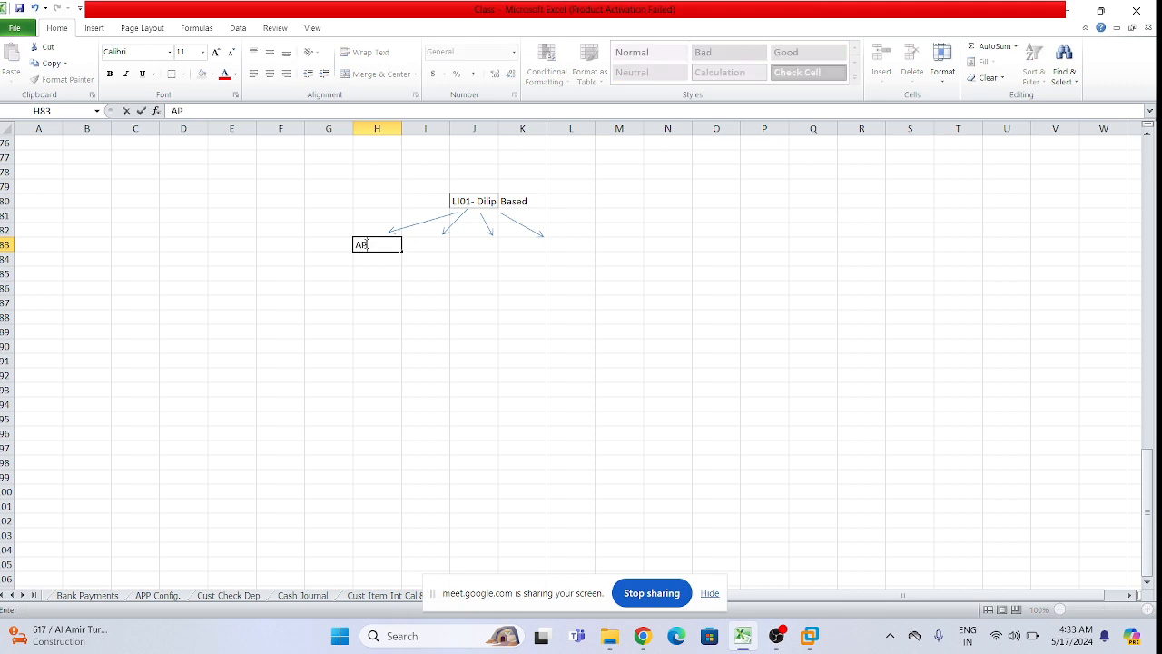
click(433, 245)
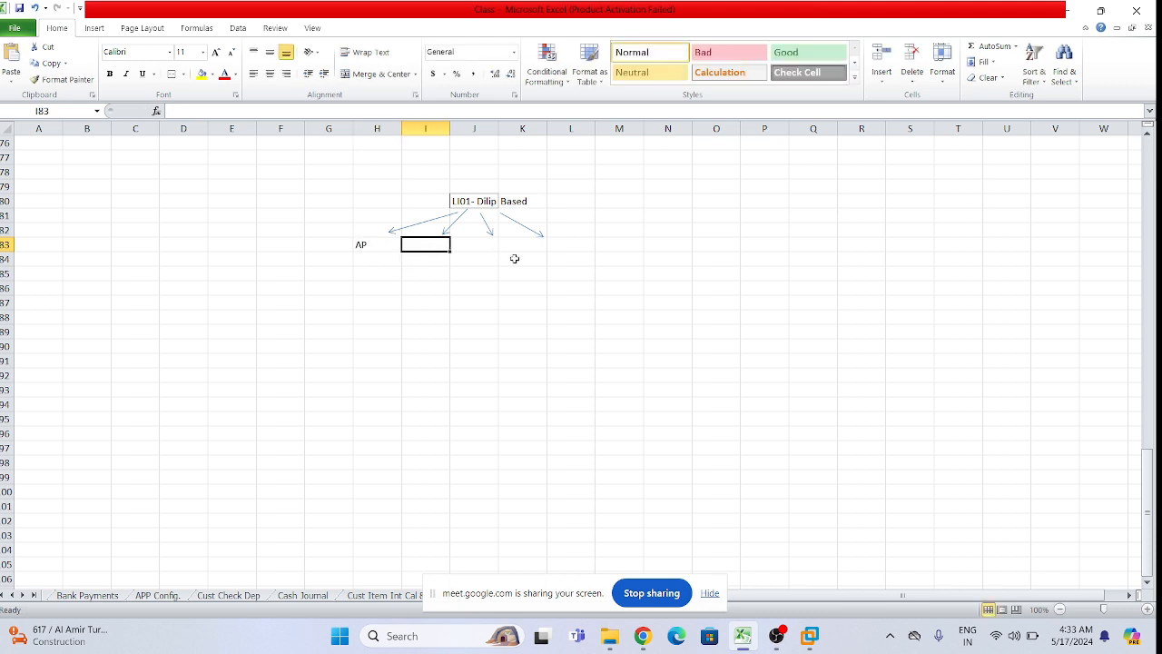
Label the remaining three arrow branches Delhi in I83, WB in J83 and Bangalore in K83.
text(Delhi)
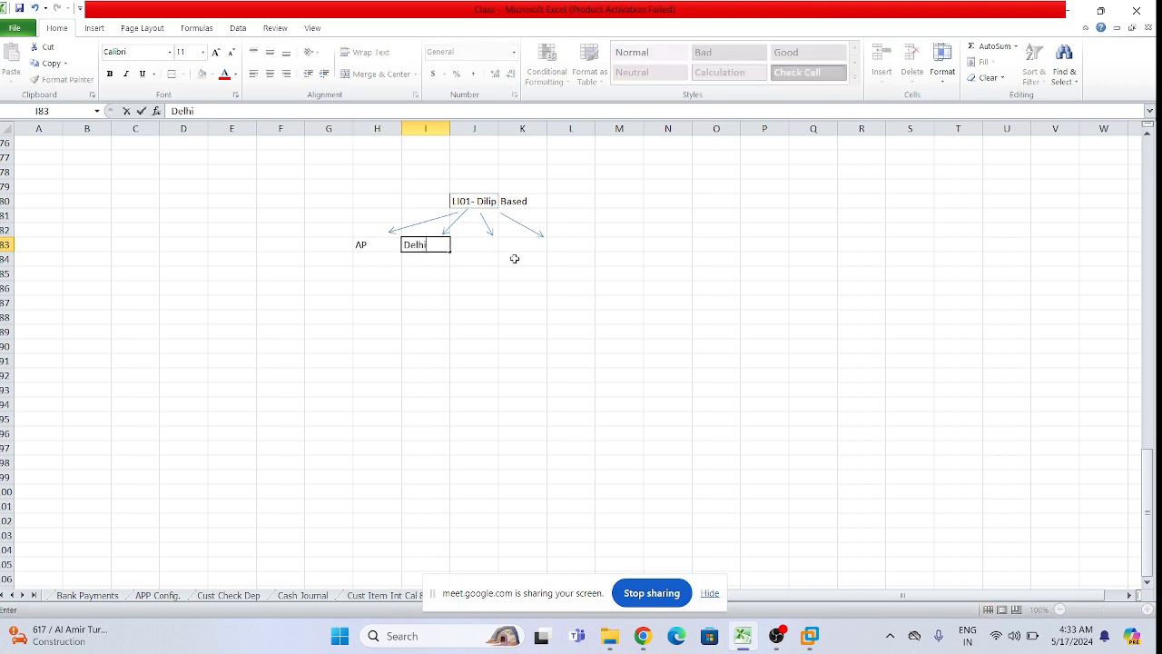
click(492, 245)
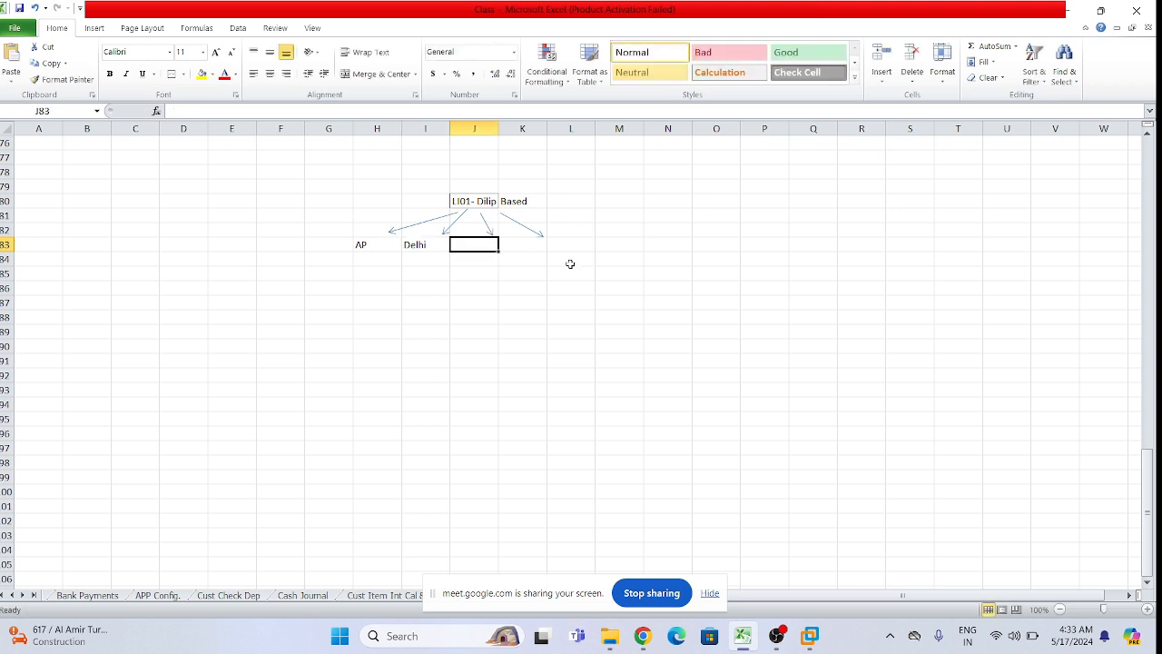
text(WG)
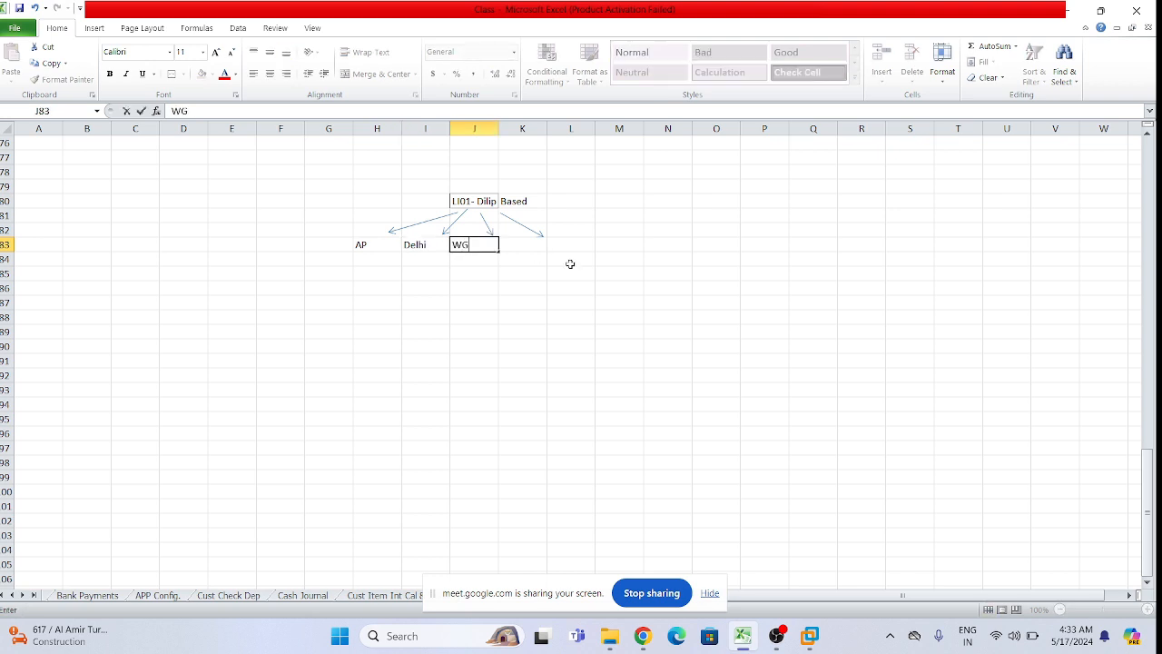
text(B)
key(Tab)
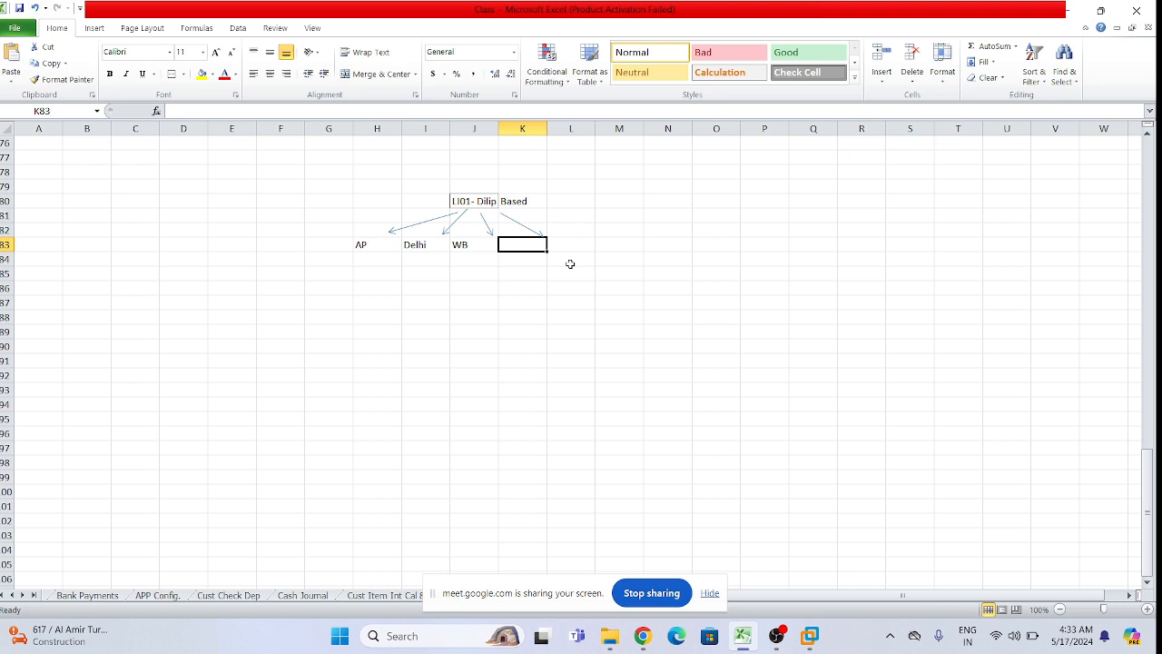
text(BA)
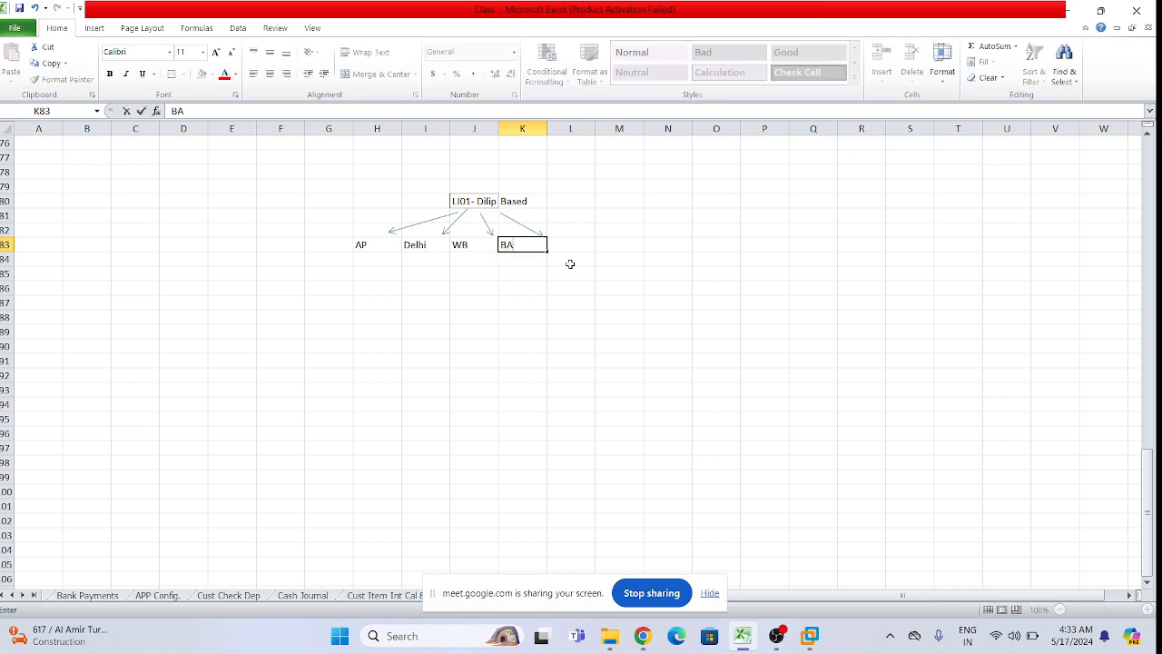
key(BackSpace)
text(angalore)
click(592, 288)
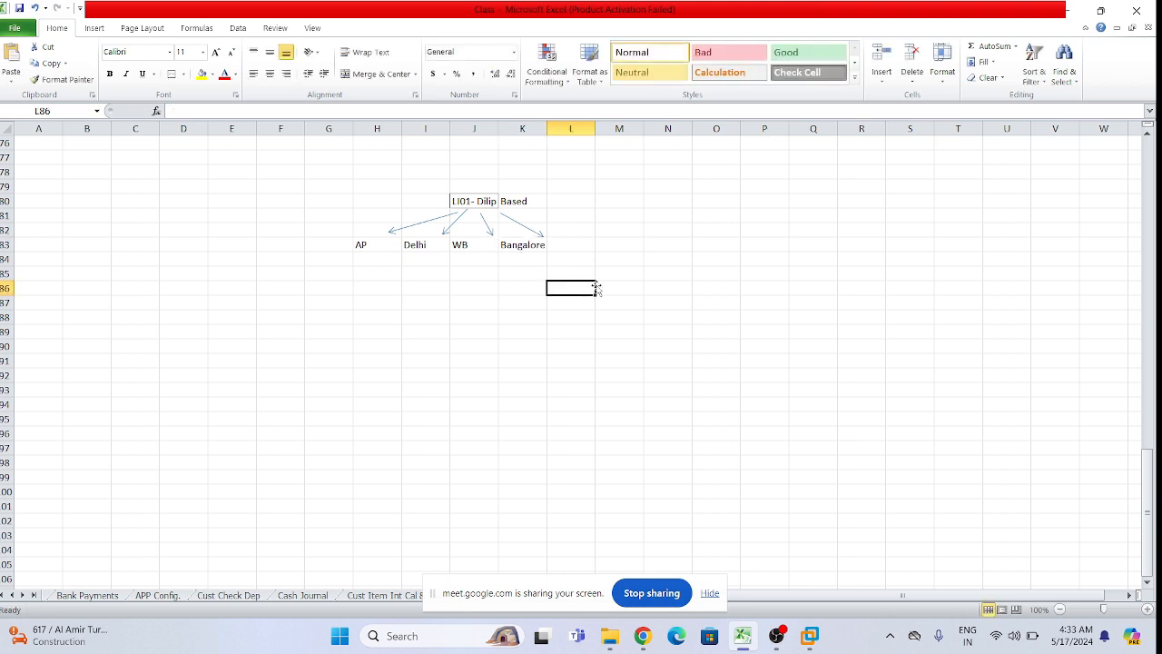
Extend the text in cell K80 beside the LI01 label to read Based in Hyd.
click(534, 200)
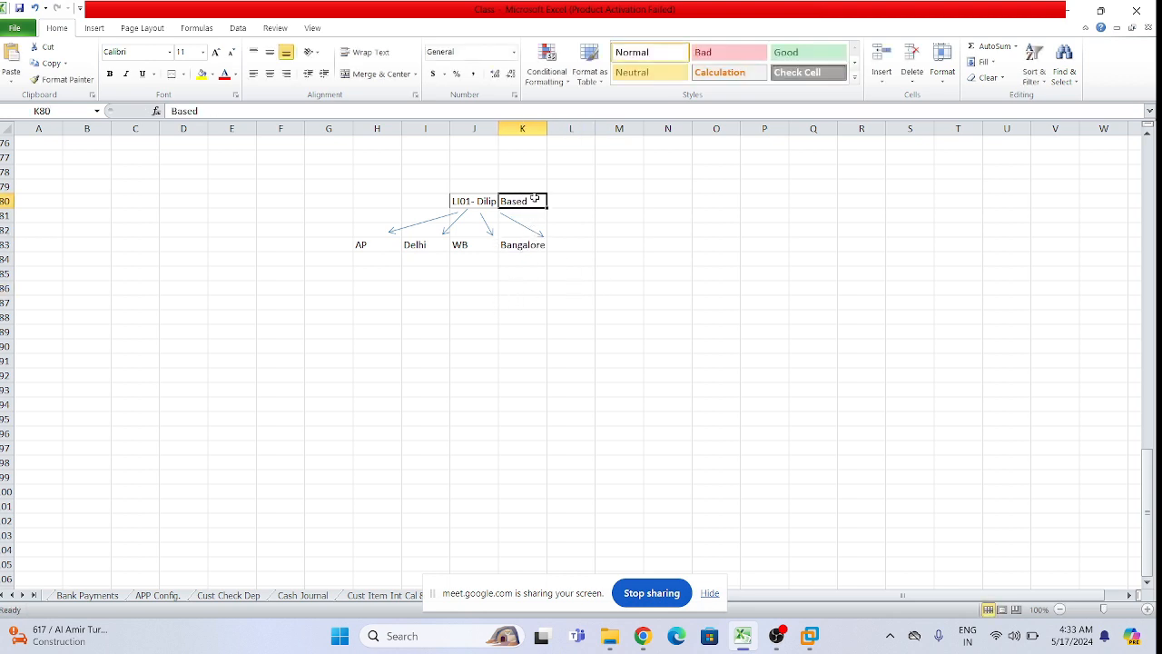
click(247, 109)
text(in )
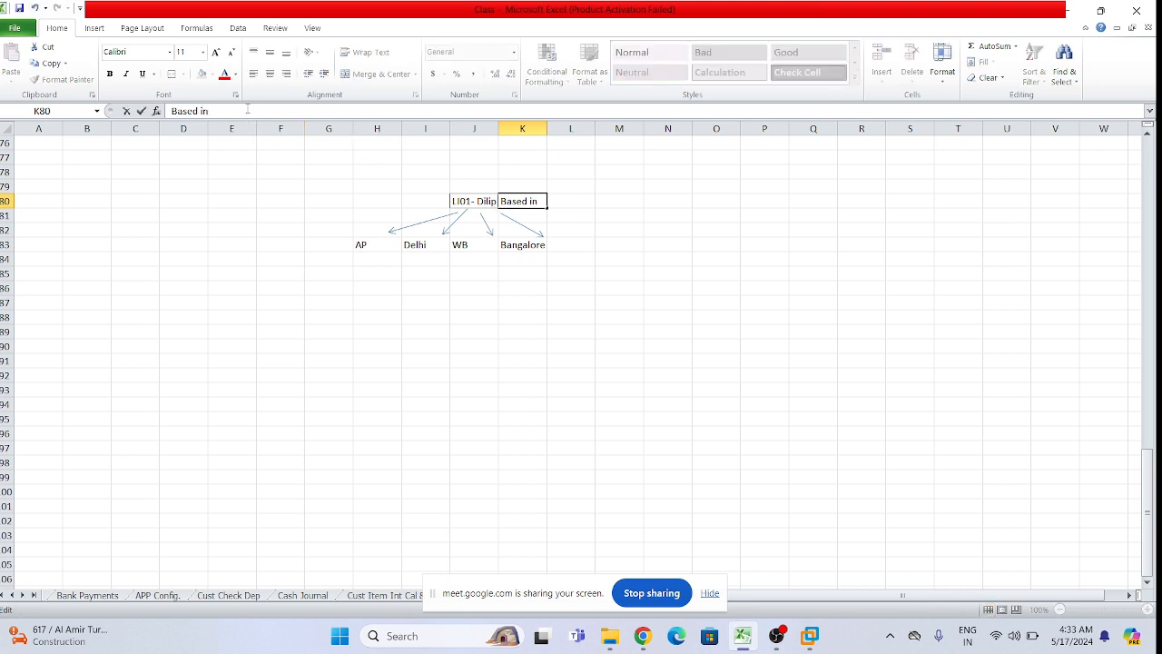
text(Hyd)
click(577, 241)
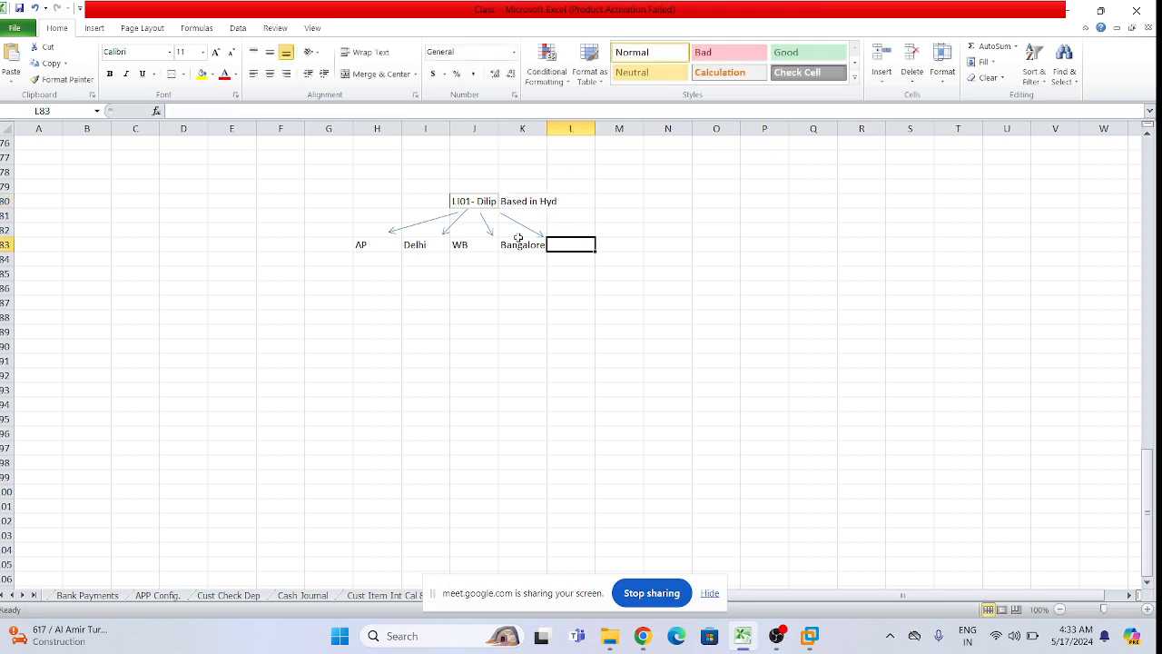
click(601, 229)
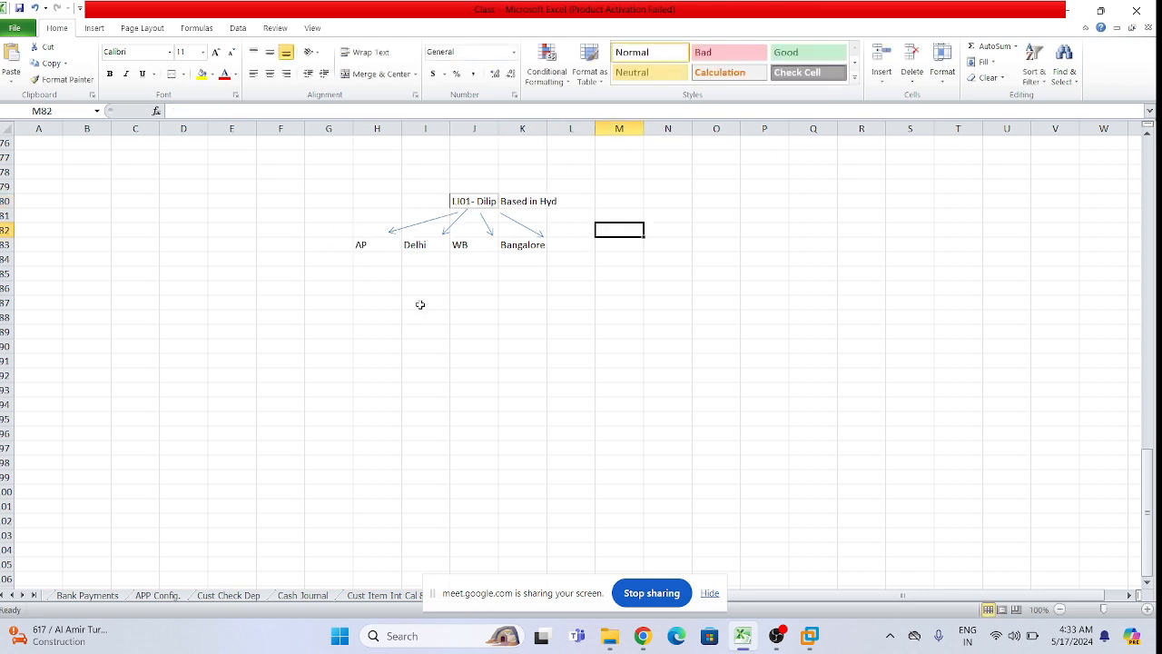
click(363, 244)
click(413, 244)
click(456, 243)
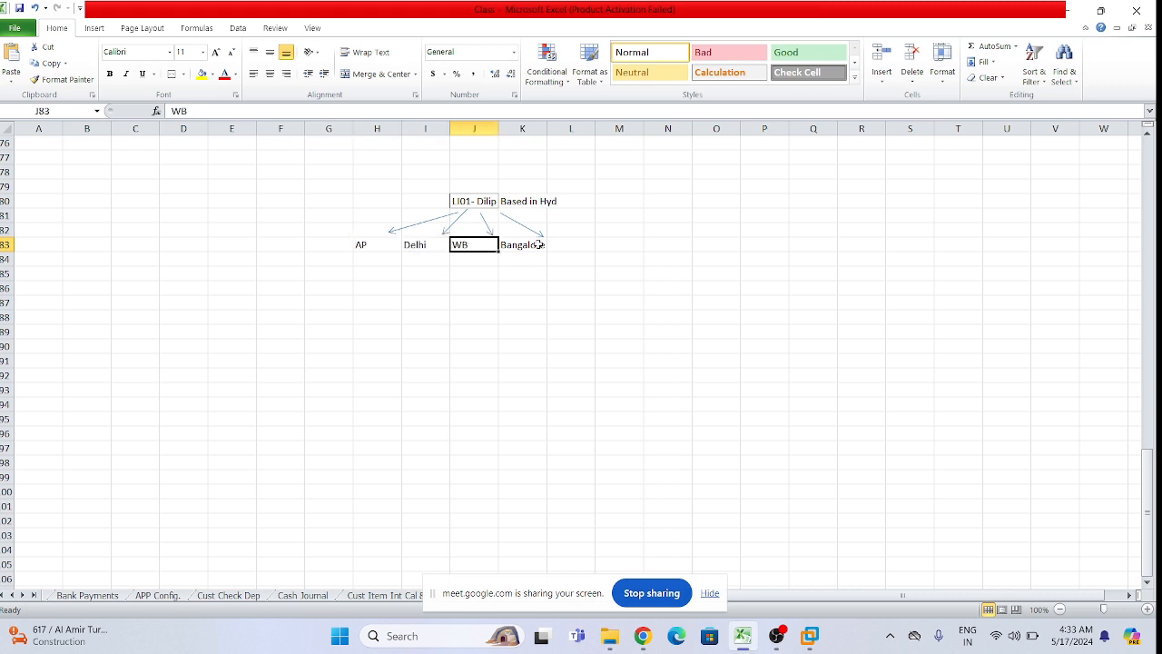
click(539, 244)
click(638, 247)
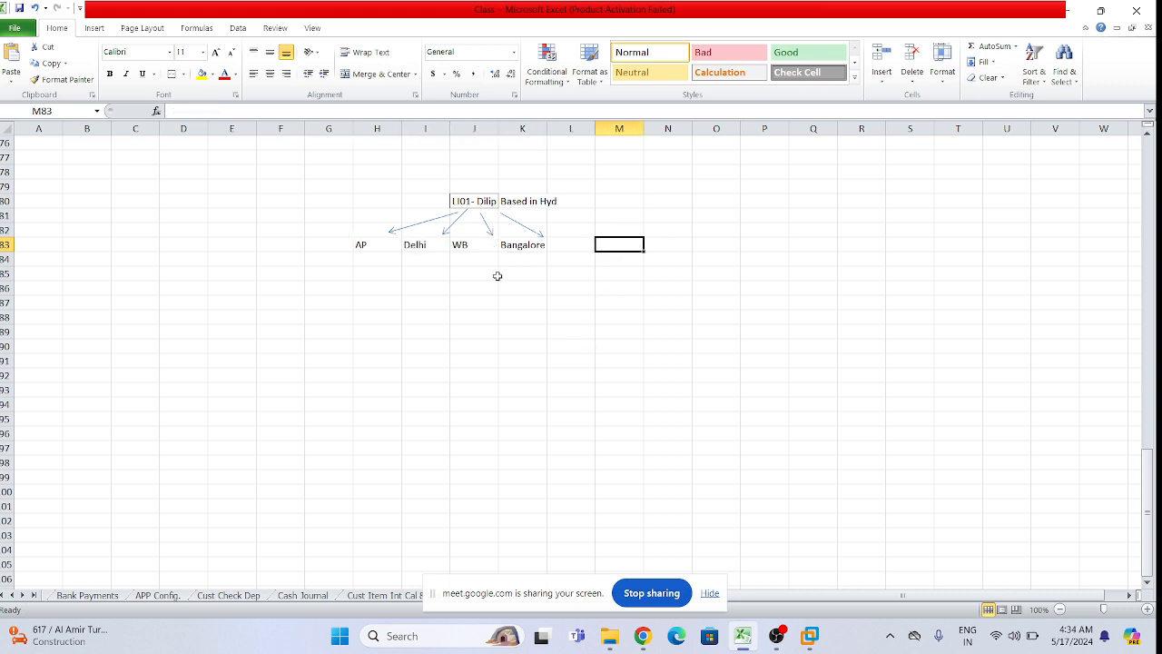
drag(359, 242, 535, 243)
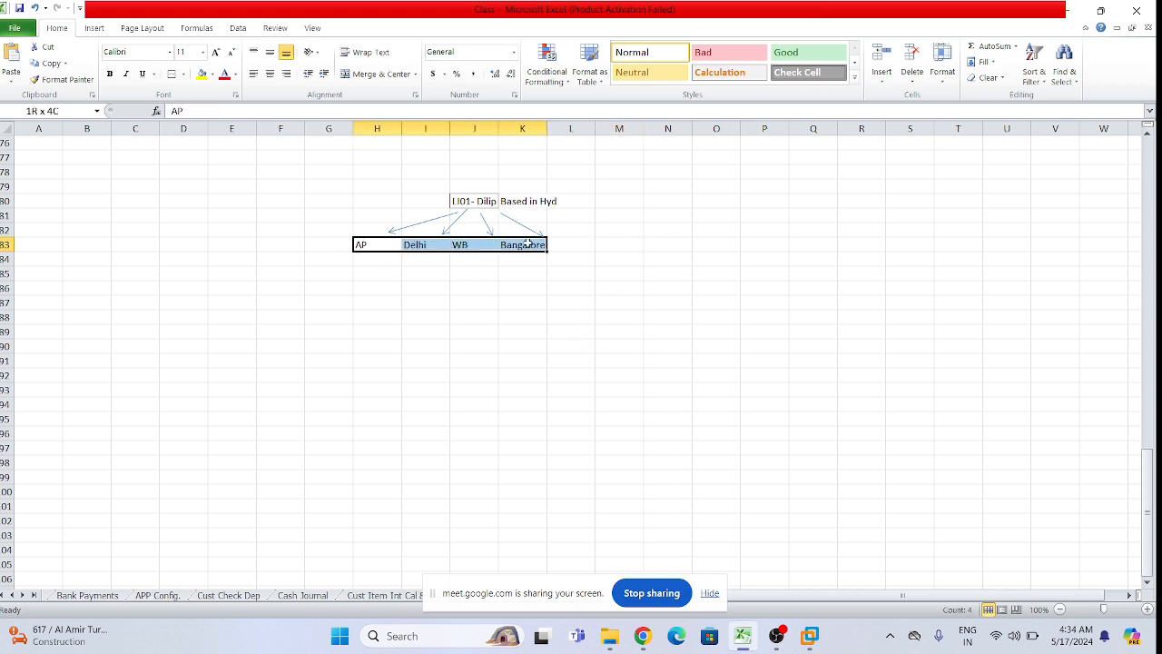
click(626, 259)
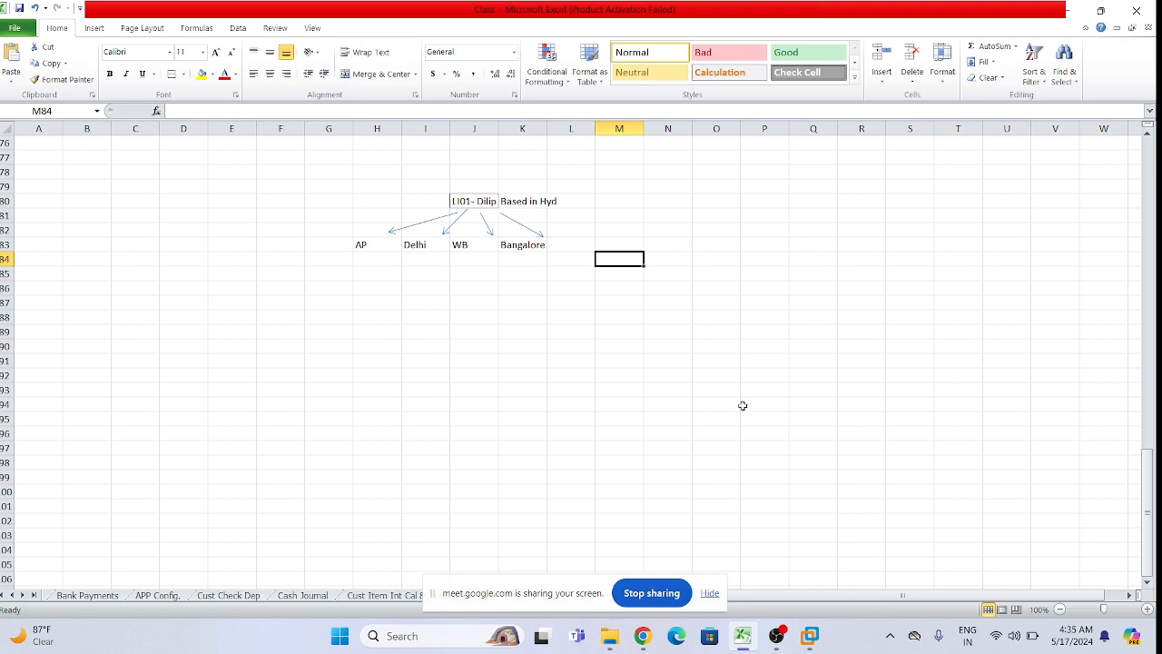
click(564, 422)
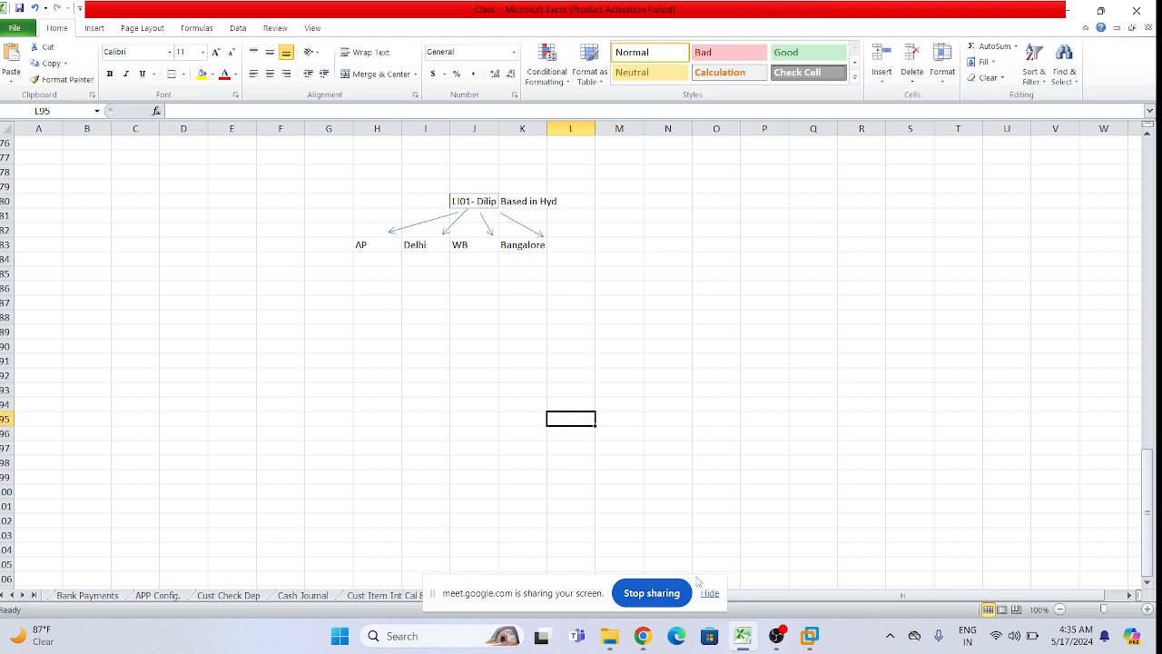
Switch to the SAP virtual machine and check the Activate Business Place setting for country IN.
click(808, 638)
scroll(454, 472, down, 2)
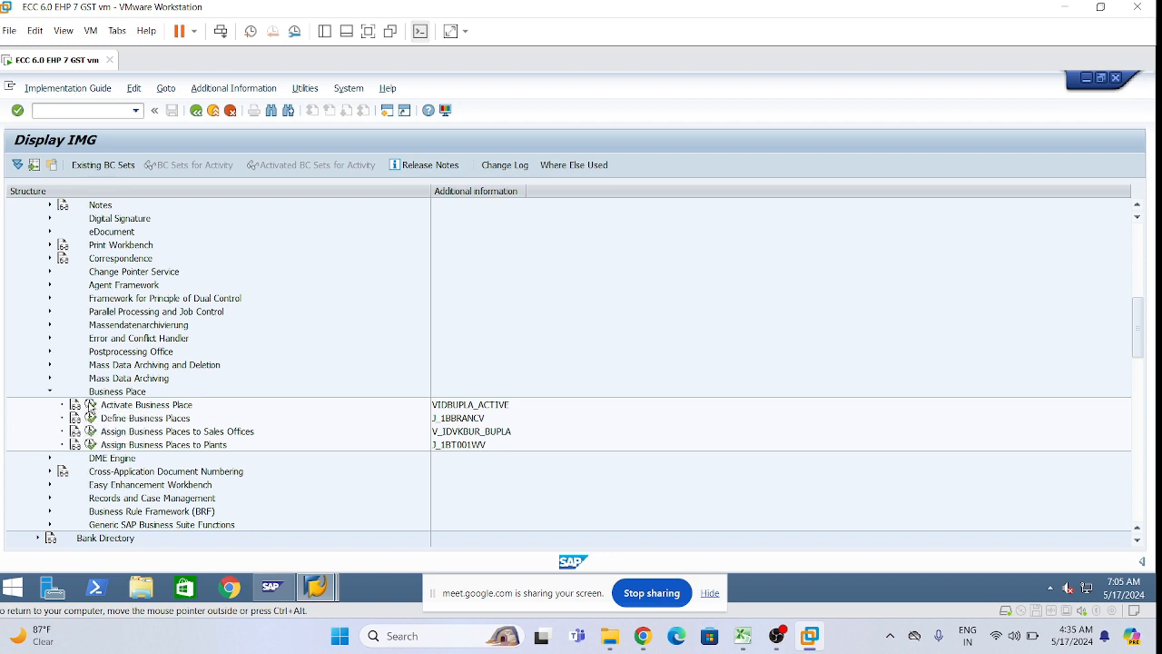
click(91, 404)
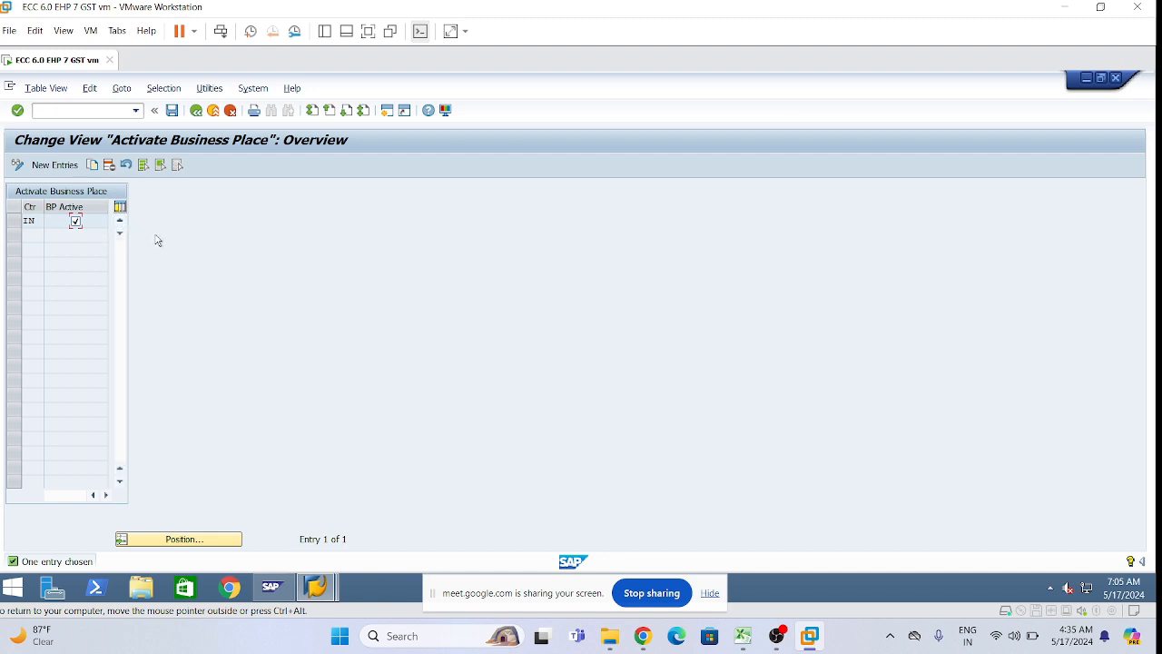
click(195, 110)
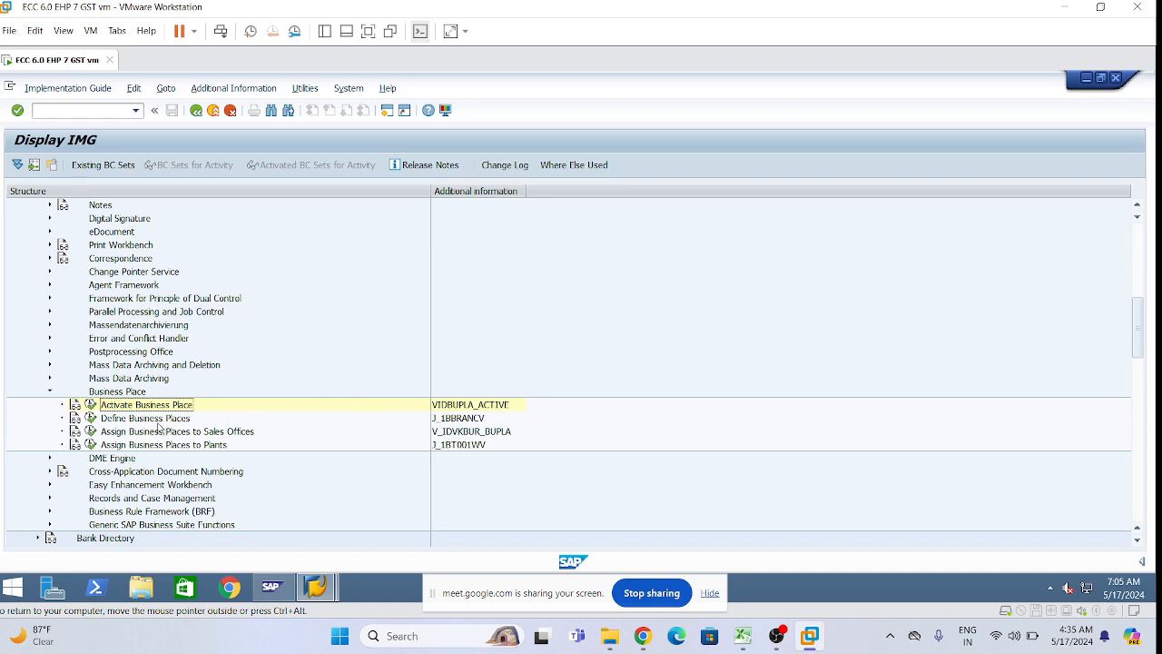
Open the Define Business Places activity for company code LI01.
click(90, 418)
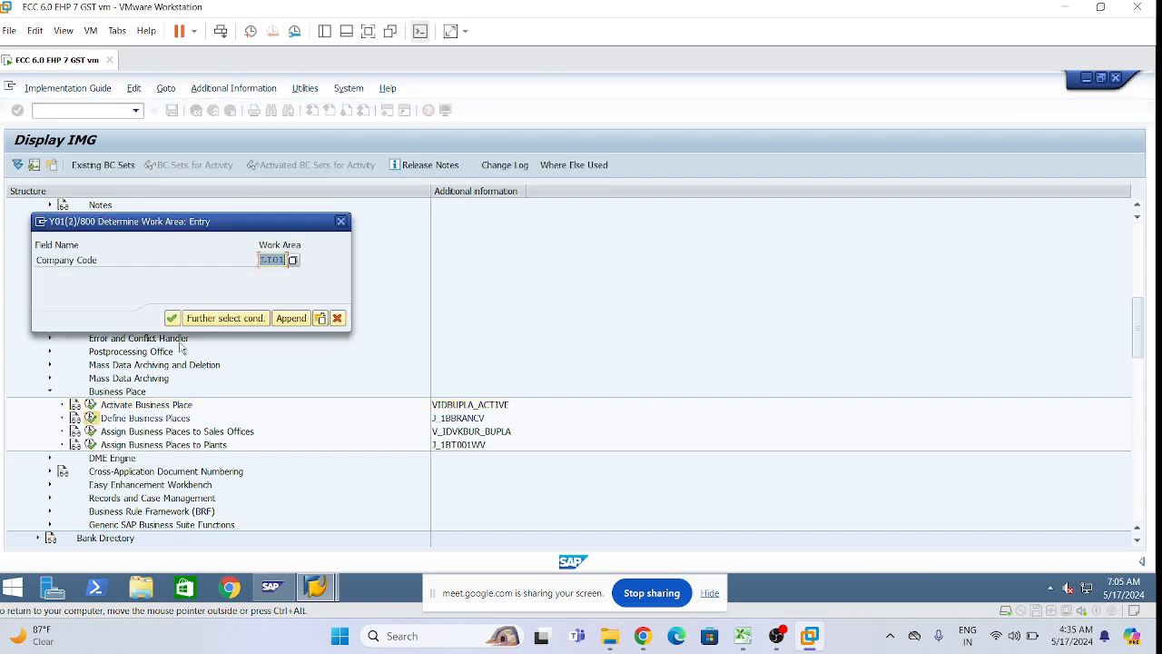
click(268, 261)
drag(232, 223, 329, 210)
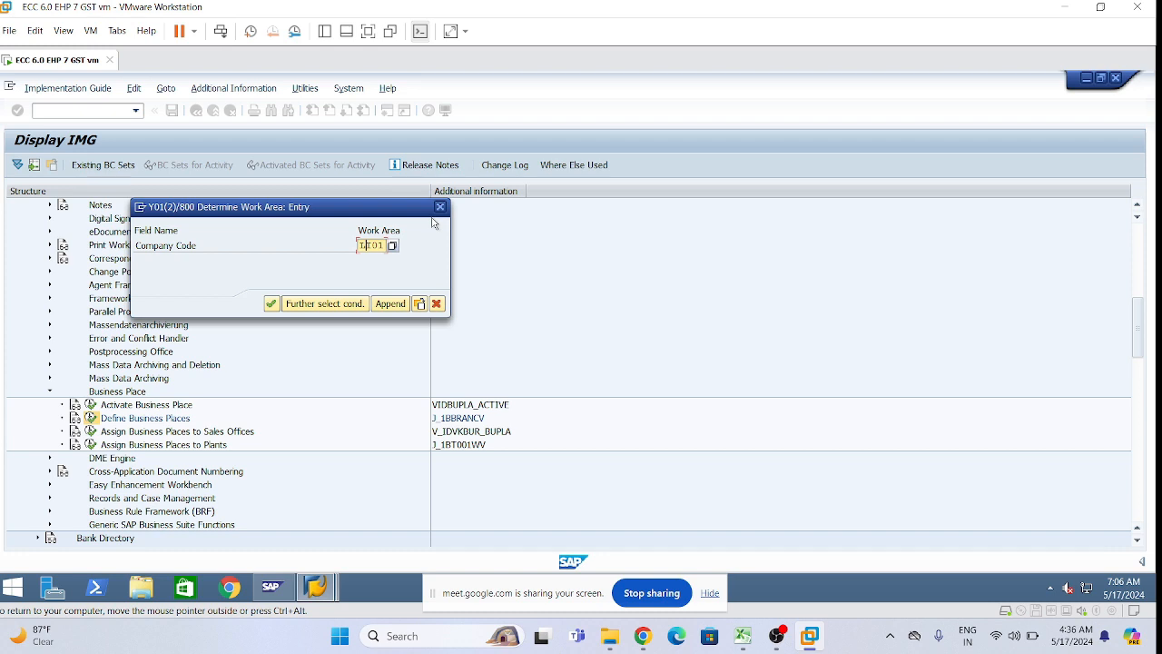
click(272, 303)
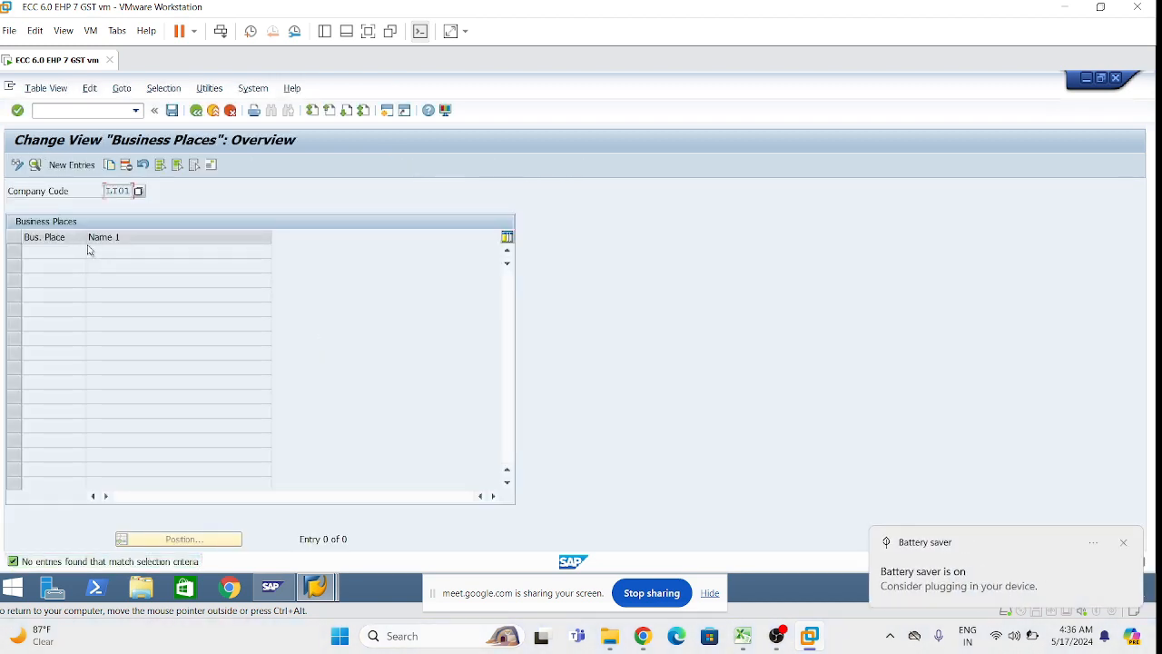
Create a new business place entry AP01 and save it to bring up its address form.
click(81, 165)
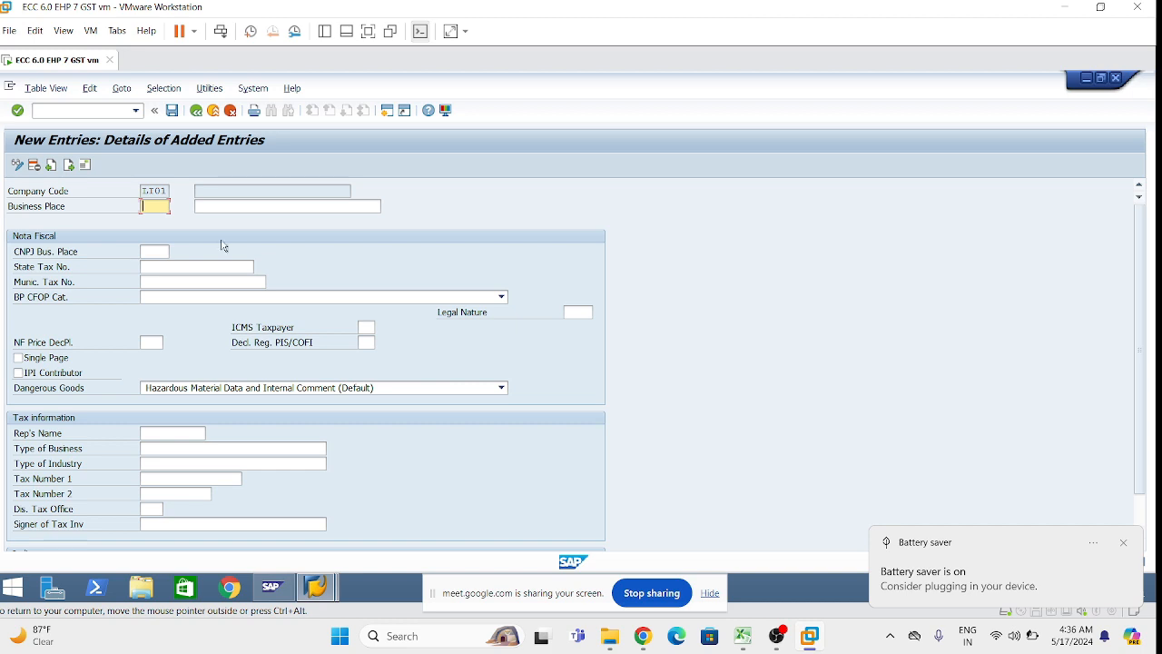
text(F)
text(01)
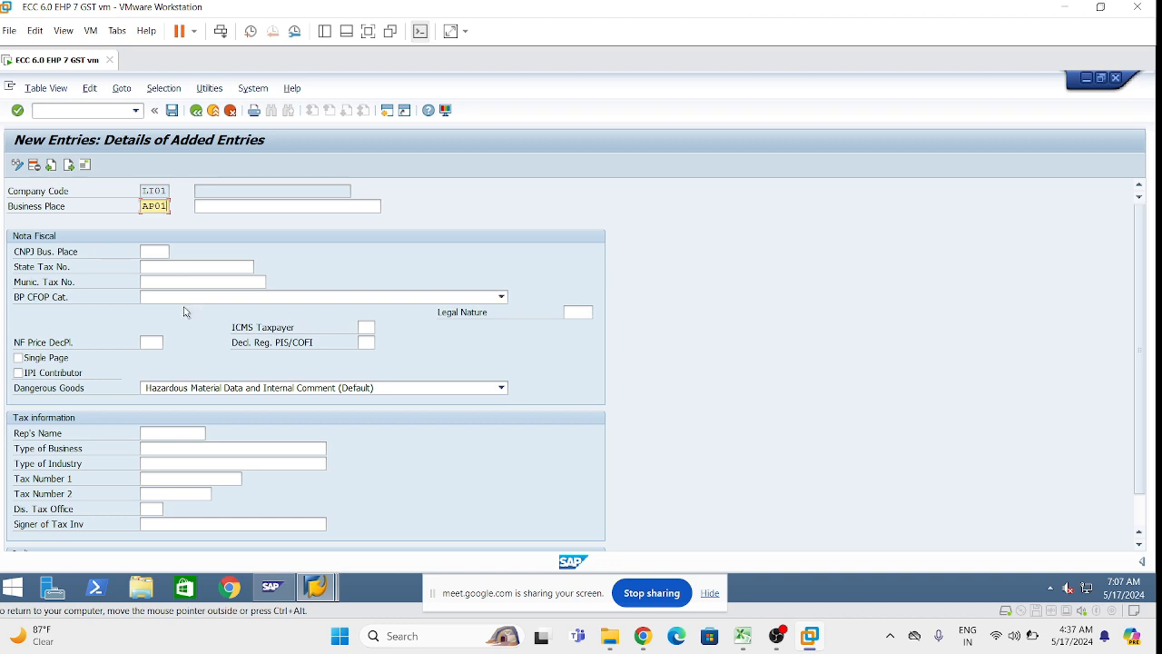
scroll(179, 399, down, 2)
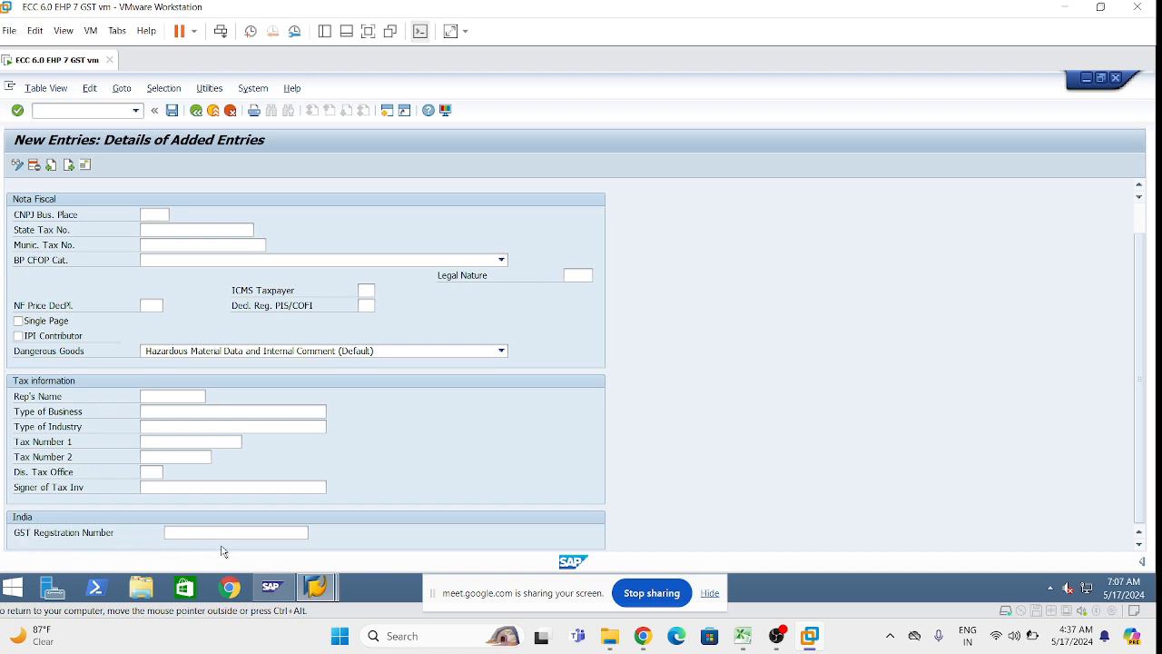
click(172, 117)
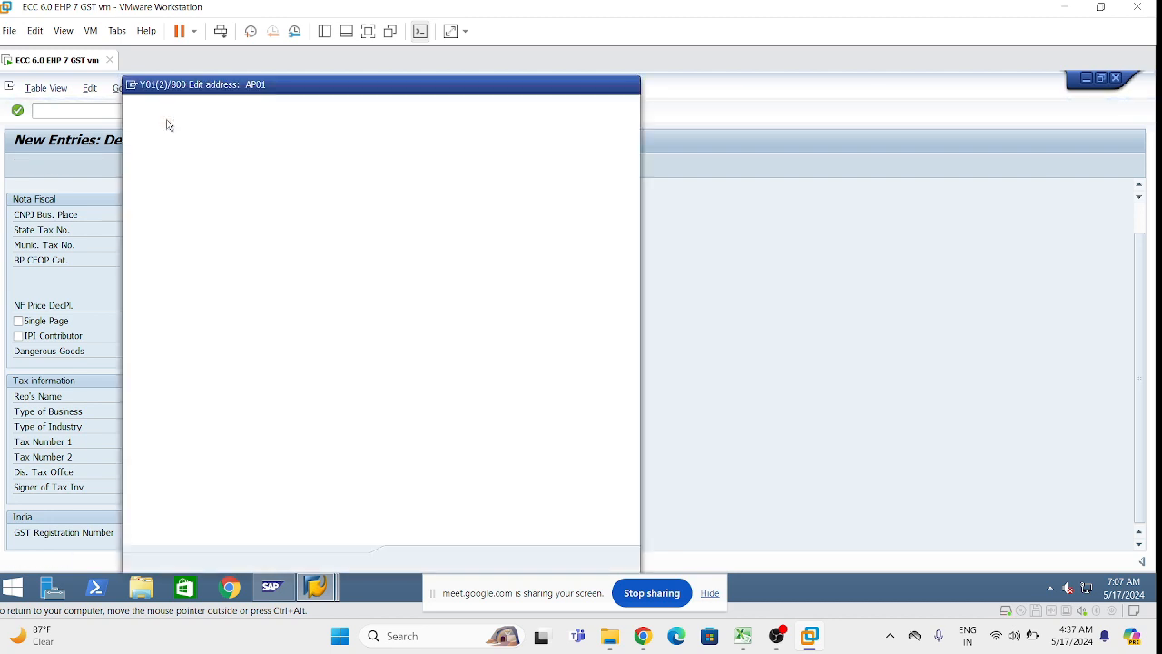
Set the AP01 address title to Company, enter the company's name followed by Bussiness Place - Andhra, and add search term DBPA.
drag(378, 86, 635, 87)
click(691, 117)
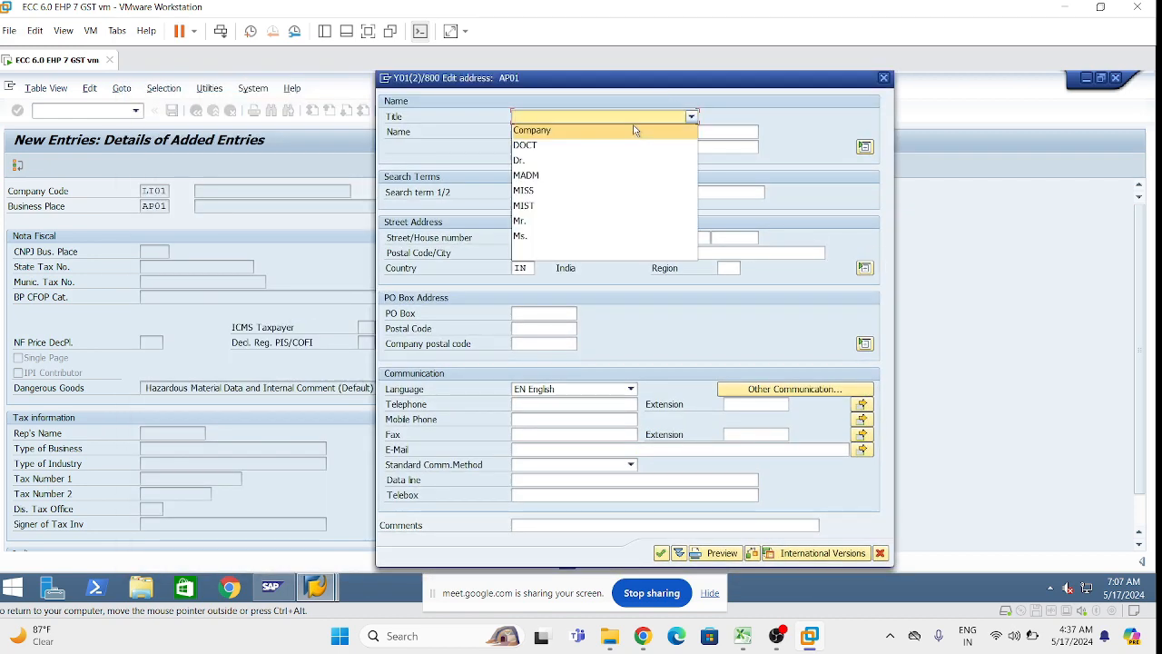
click(596, 131)
click(595, 132)
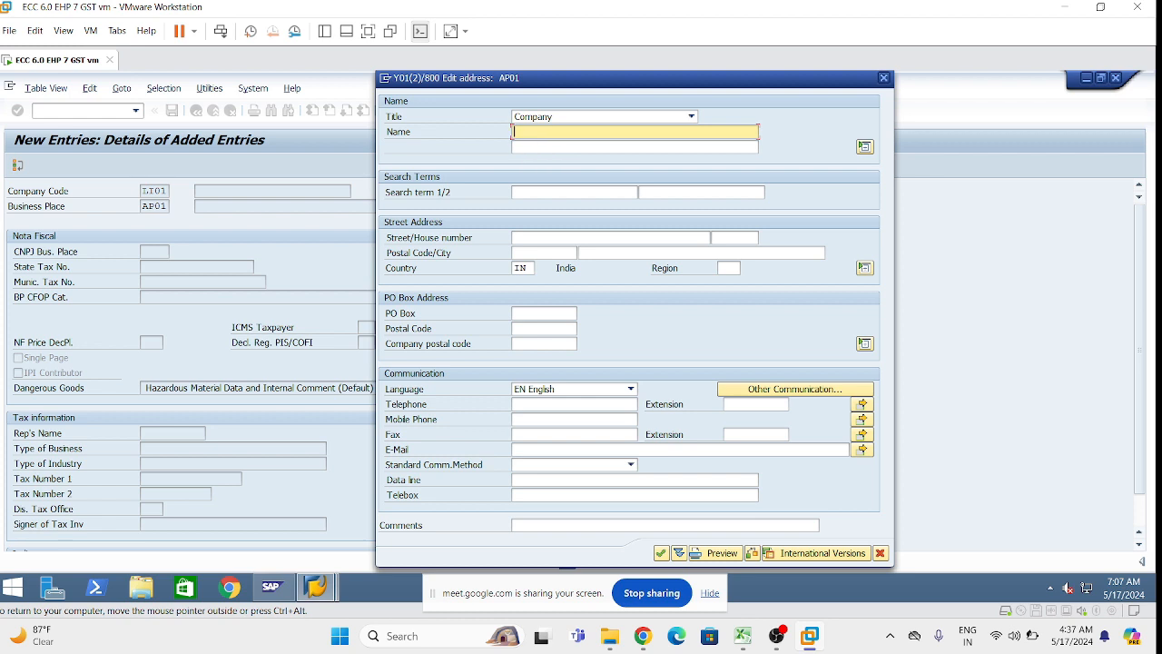
text(Dilip)
text(Bussness Place - Andhra)
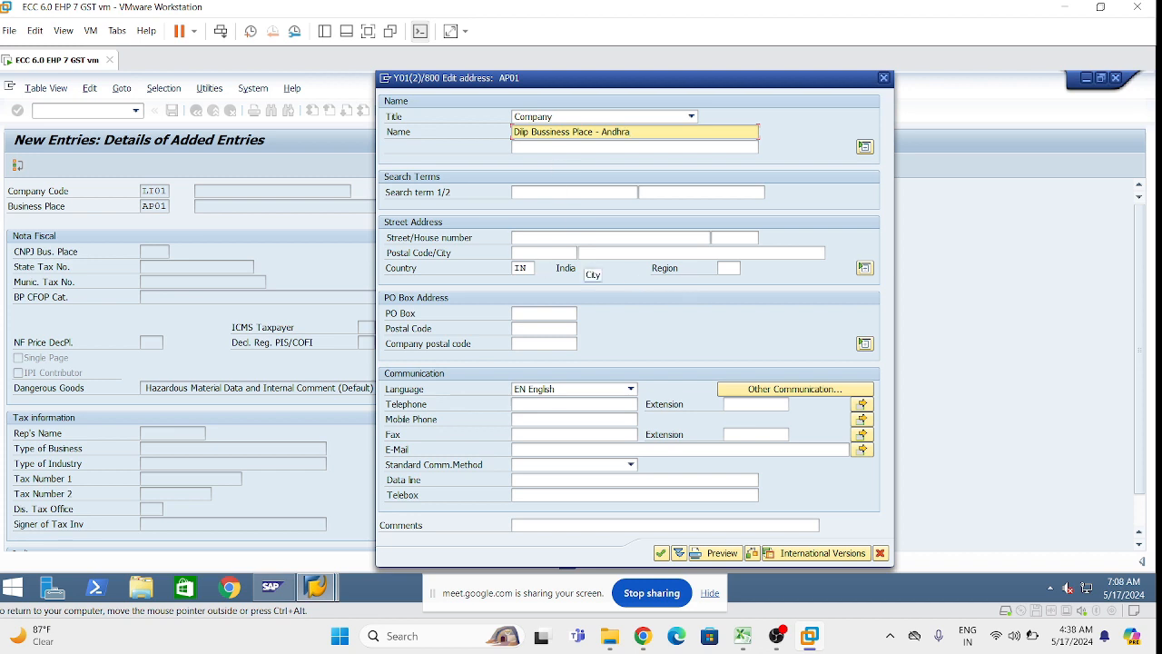
click(535, 189)
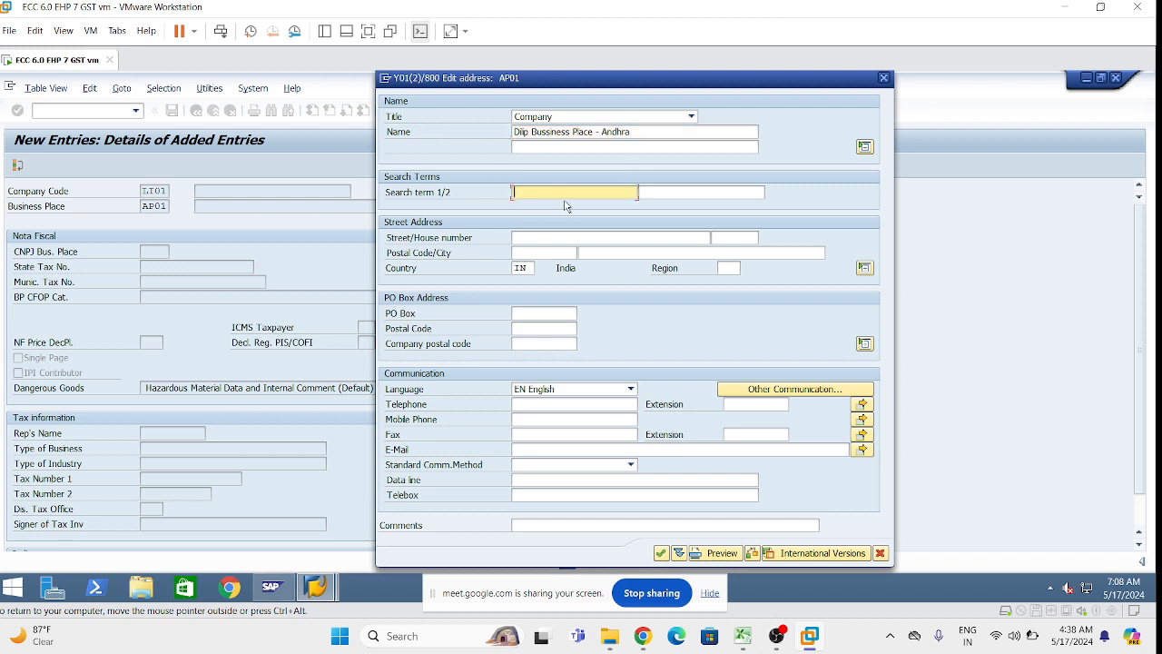
text(DBPA)
Fill in the AP01 street address with the street, house number, postal code and city.
click(550, 238)
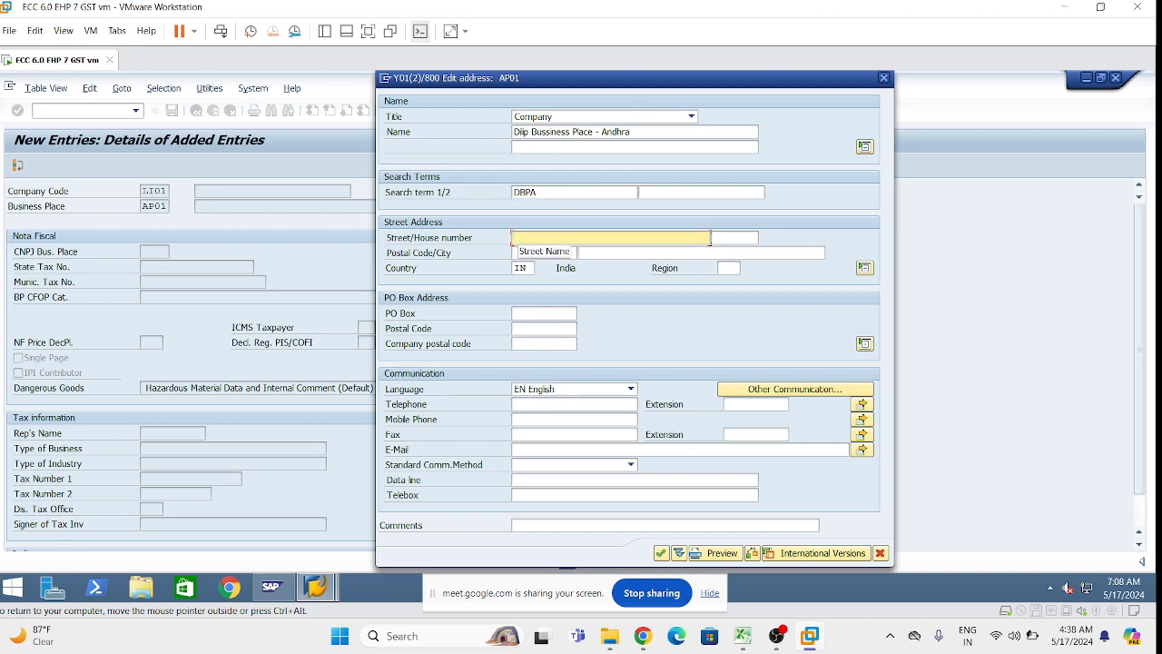
text(25)
key(Tab)
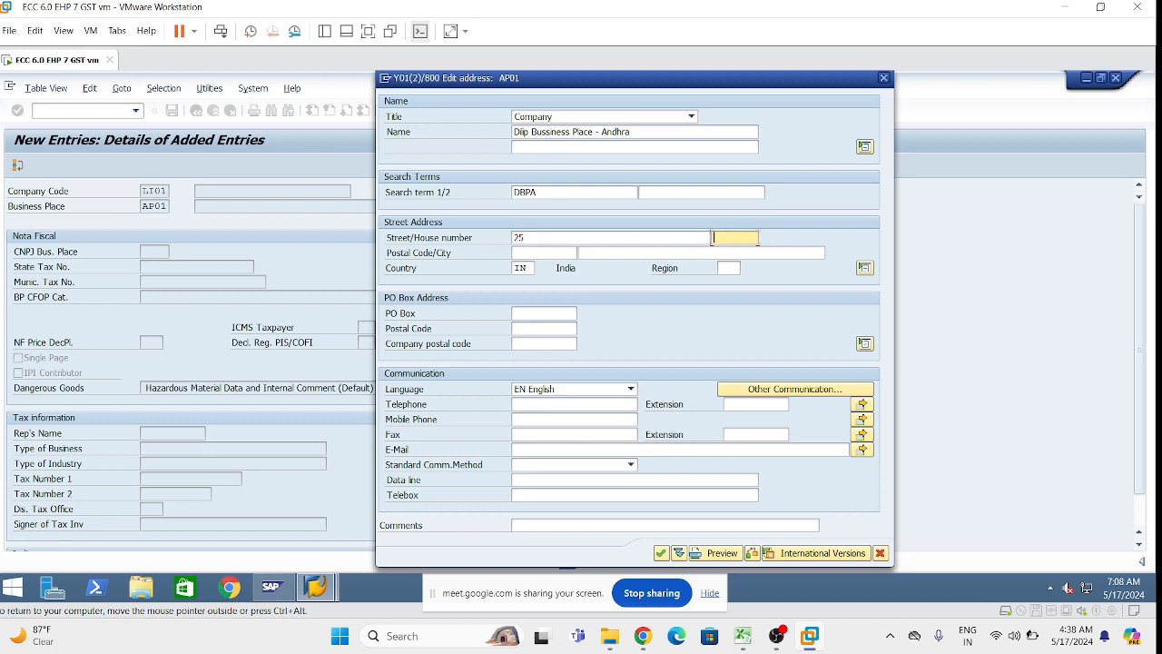
text(101K)
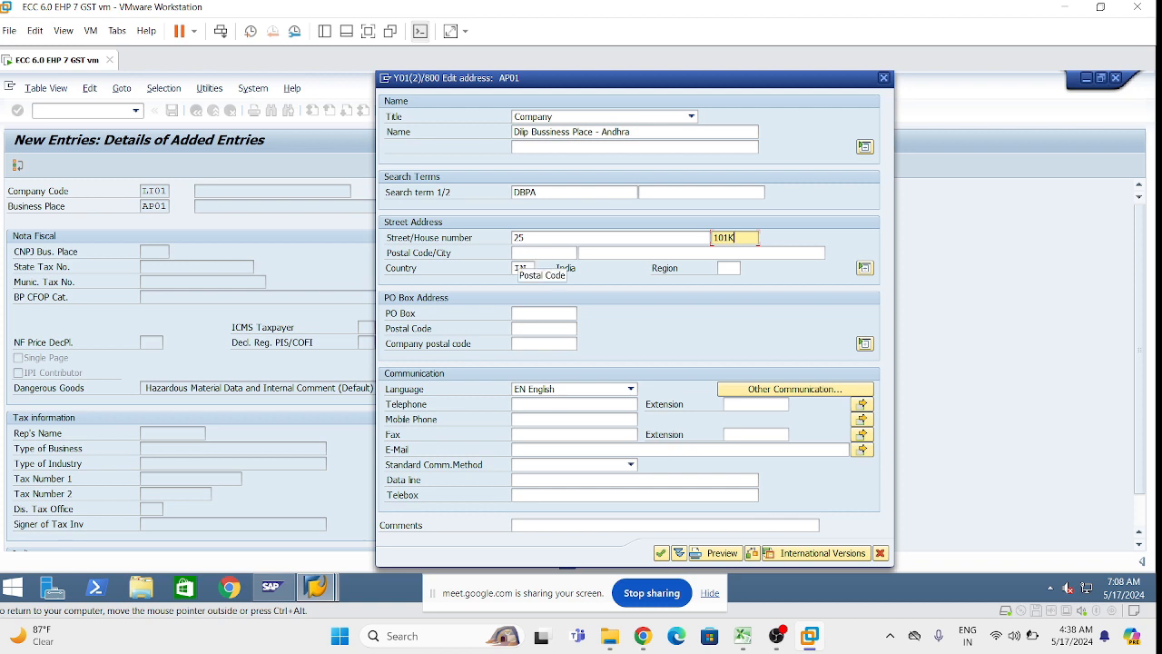
click(535, 253)
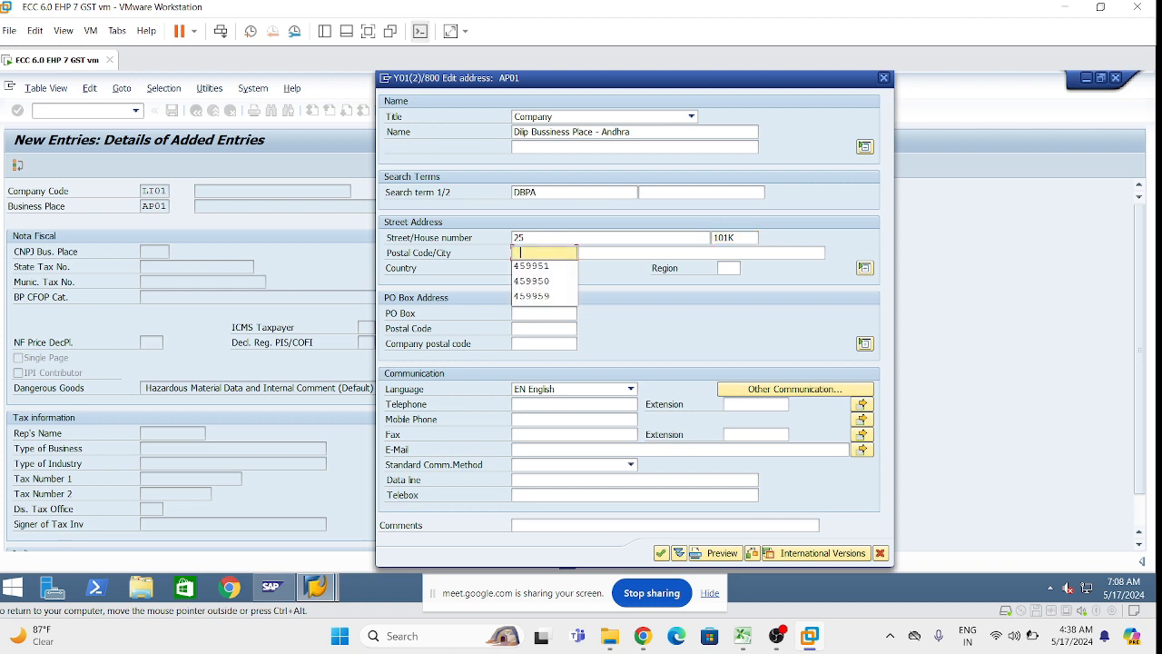
click(533, 266)
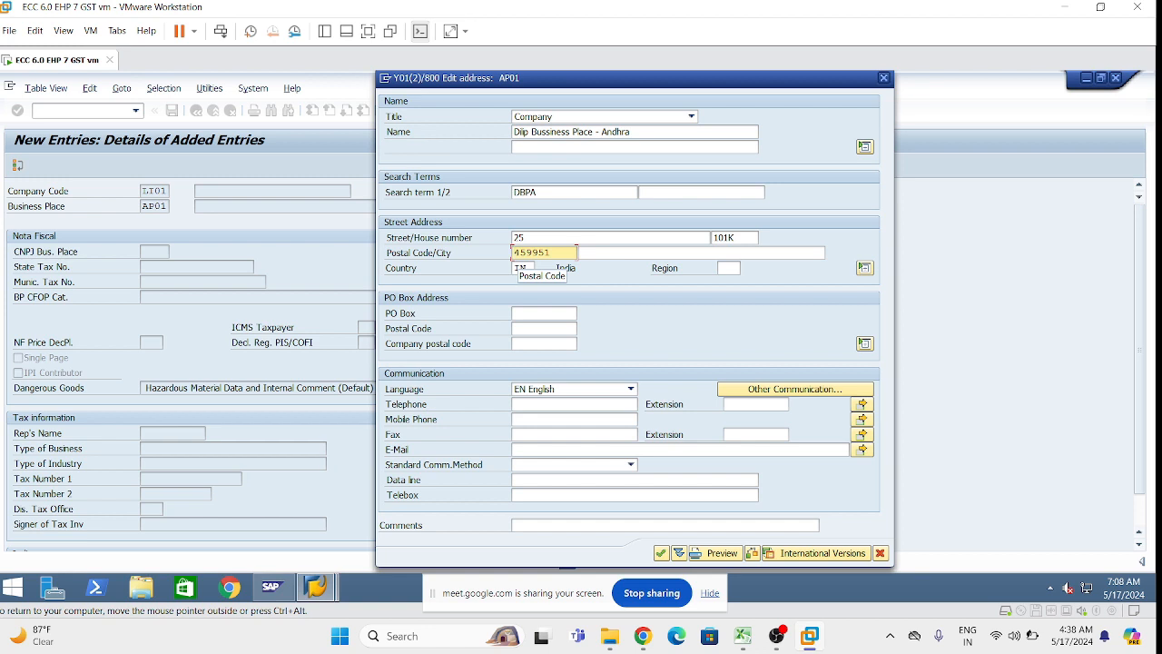
text(5)
click(580, 252)
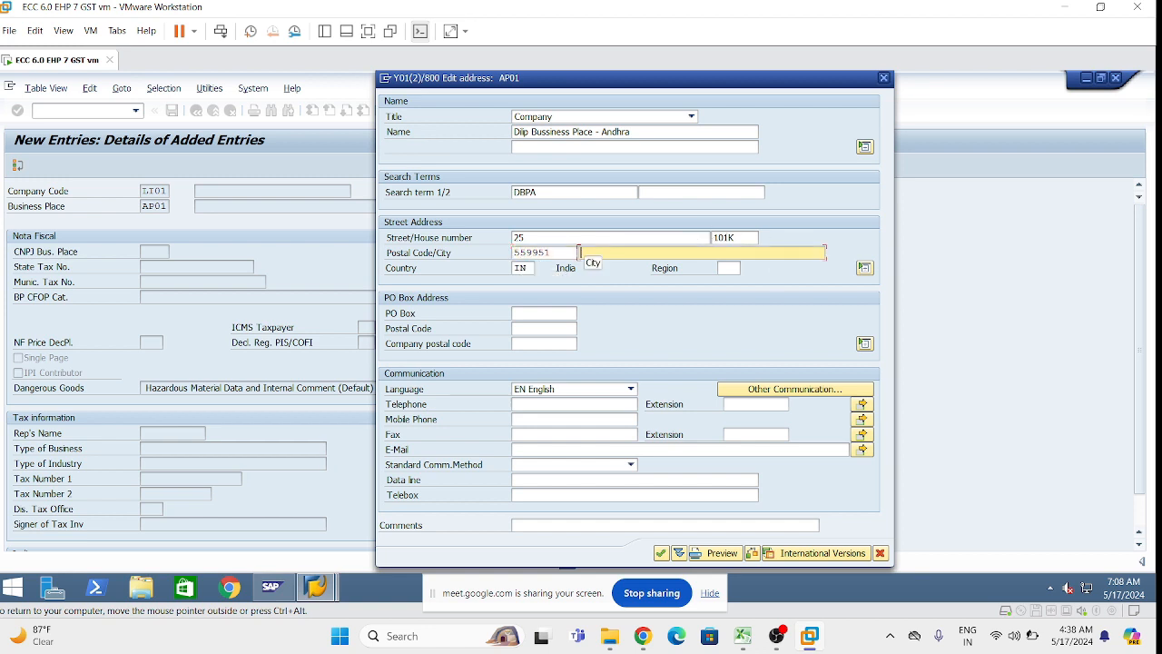
text(Vizag)
Set the AP01 address region to 01 and enter the PO box number.
click(727, 271)
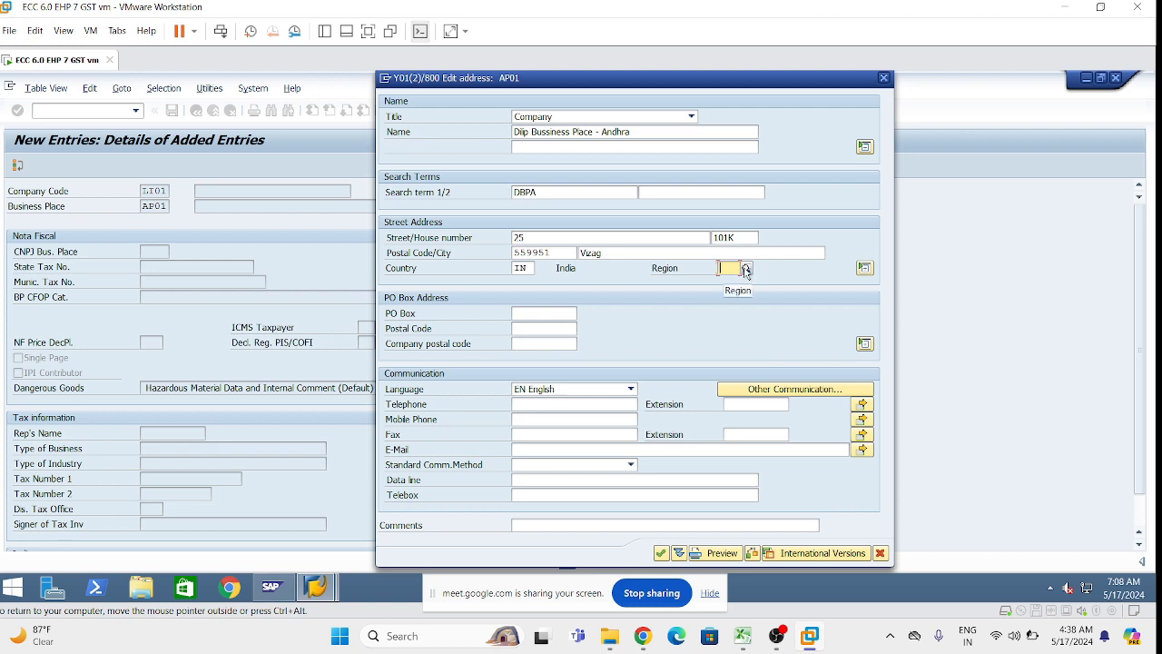
text(01)
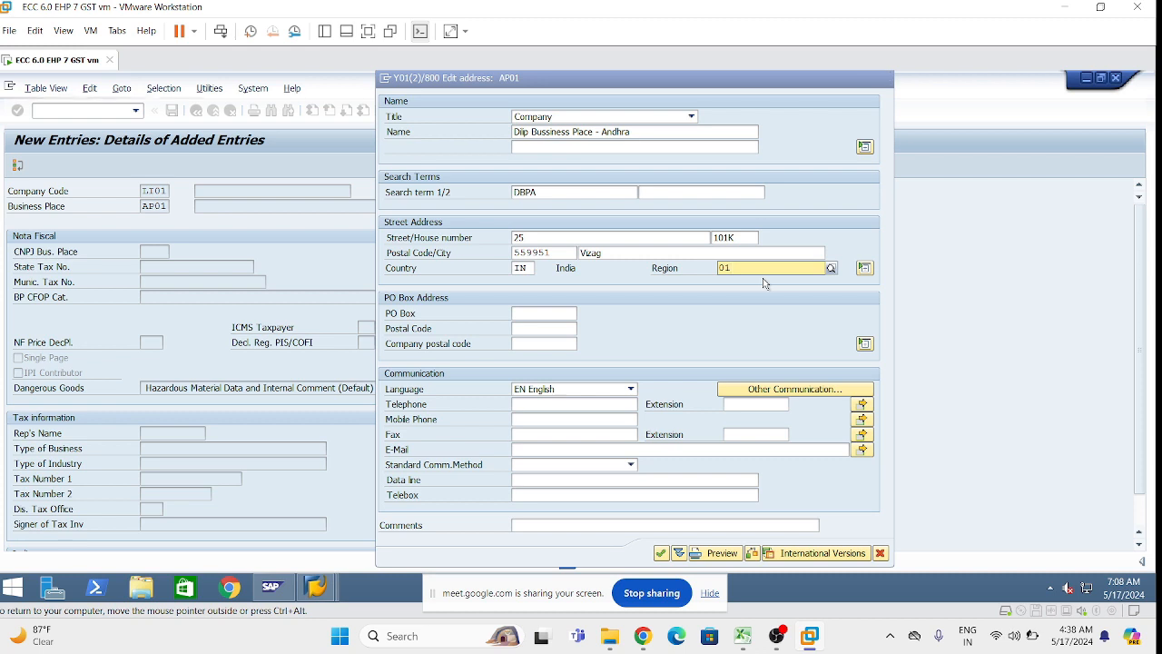
click(783, 298)
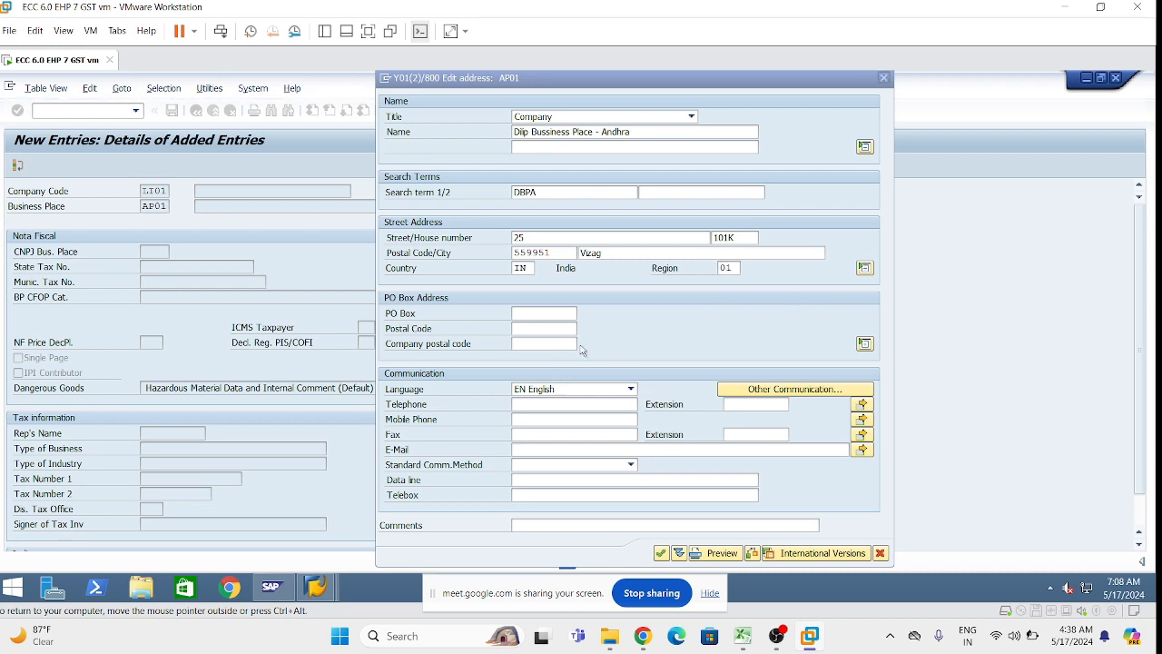
click(528, 314)
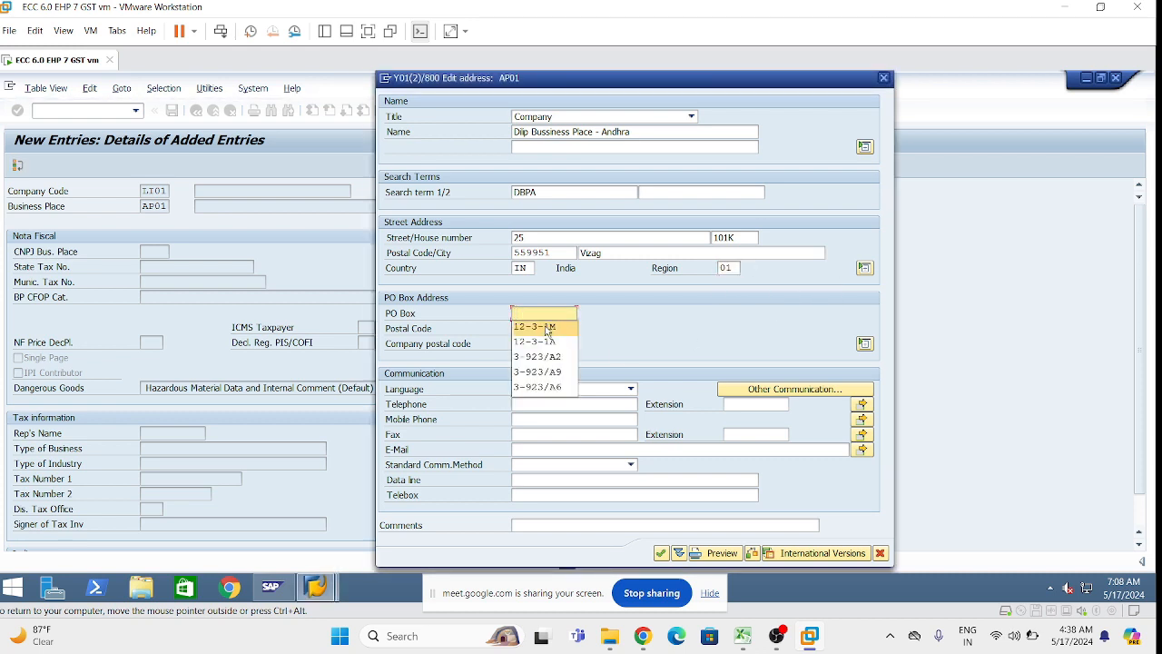
click(546, 330)
key(BackSpace)
text(R)
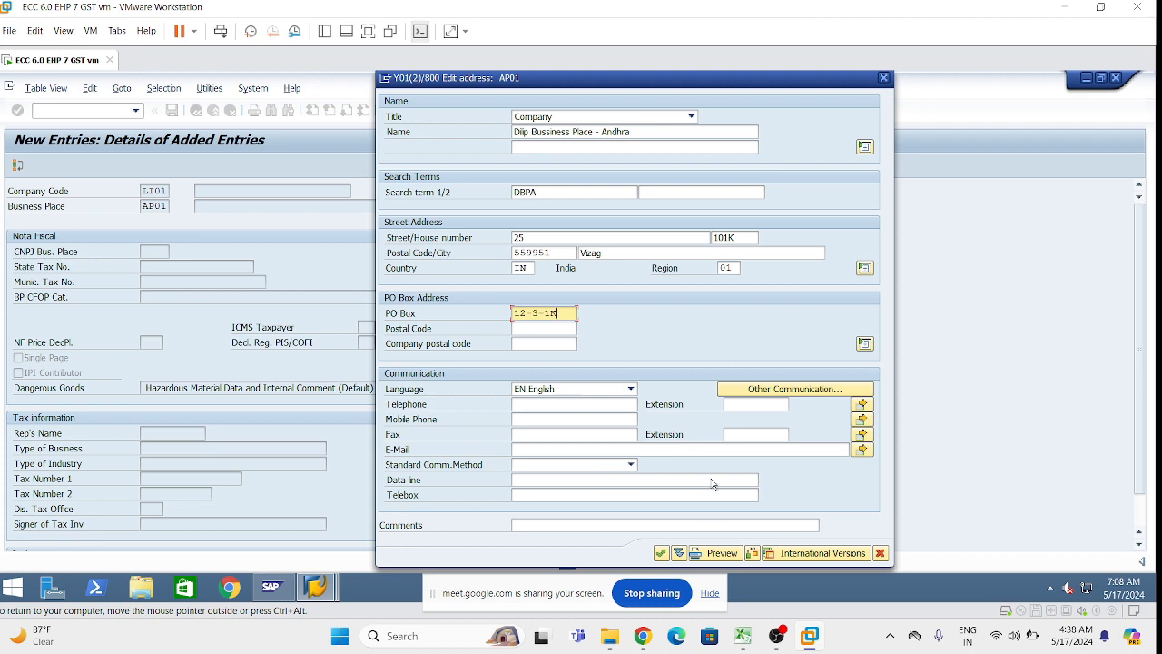
Switch to the Excel business place diagram and replace Delhi with TL and WB with Mum.
mouse_move(746, 640)
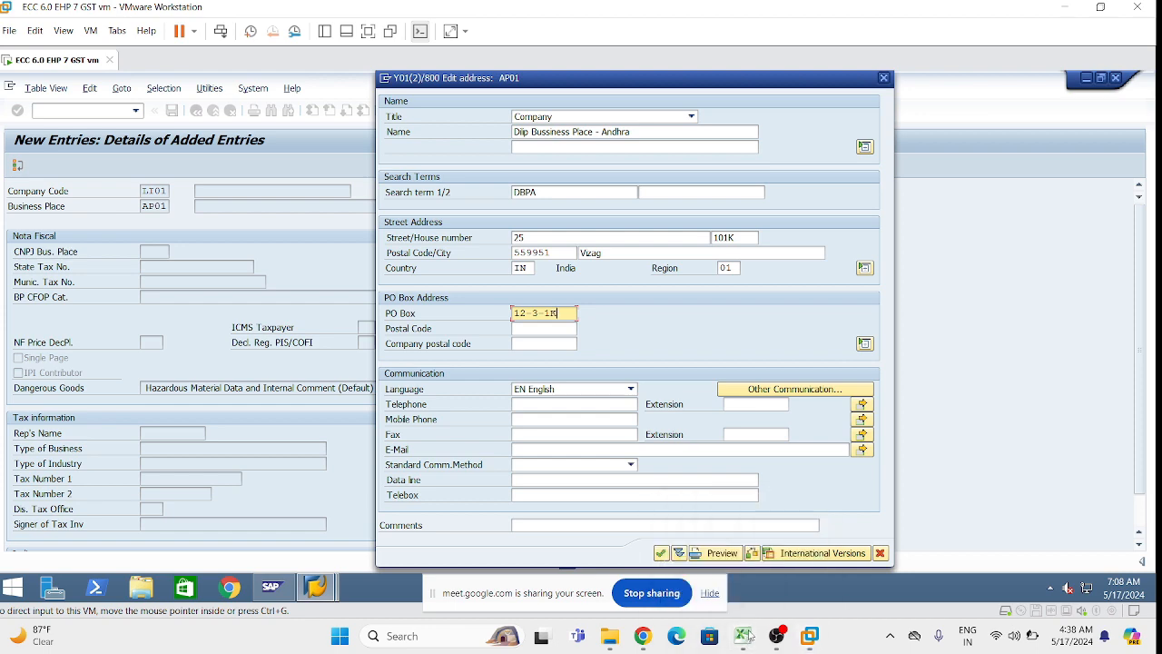
click(744, 636)
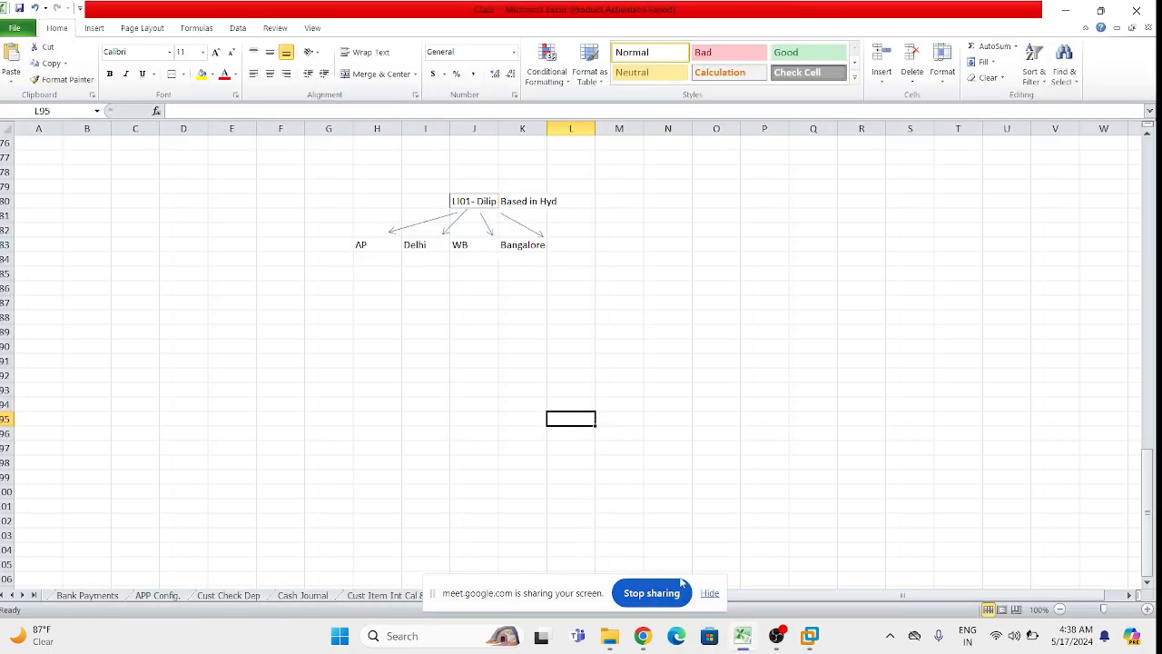
click(430, 246)
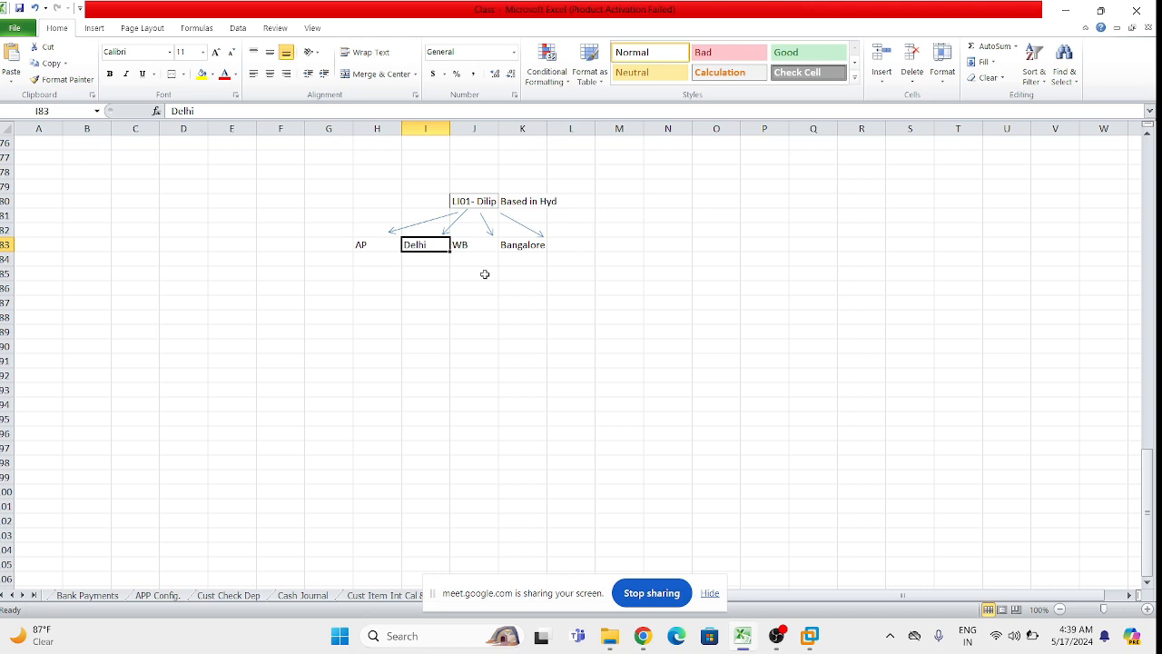
text(T)
text(L)
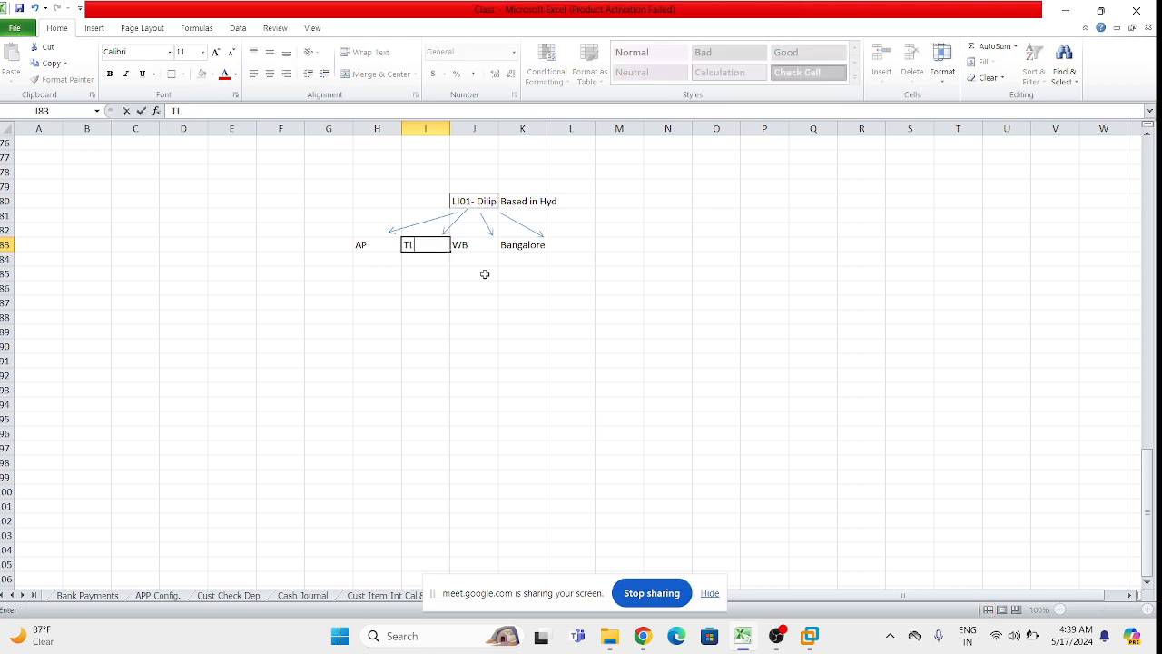
drag(500, 242, 474, 242)
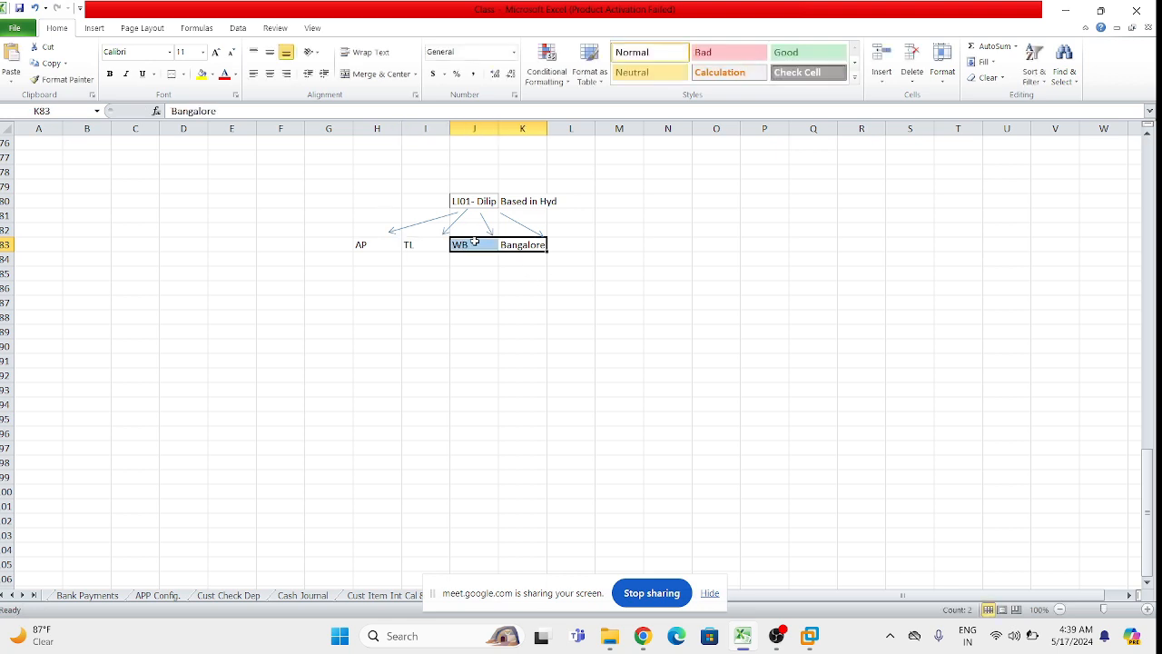
click(474, 242)
text(Mum)
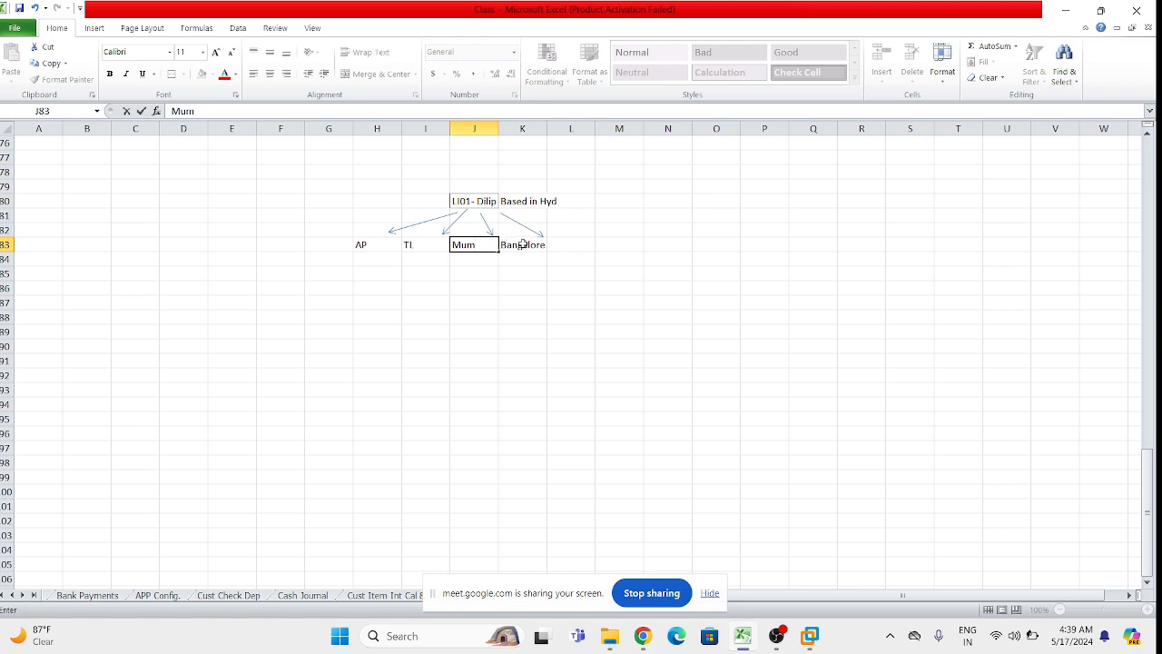
Delete the Bangalore entry and its arrow from the business place diagram.
click(522, 243)
key(Delete)
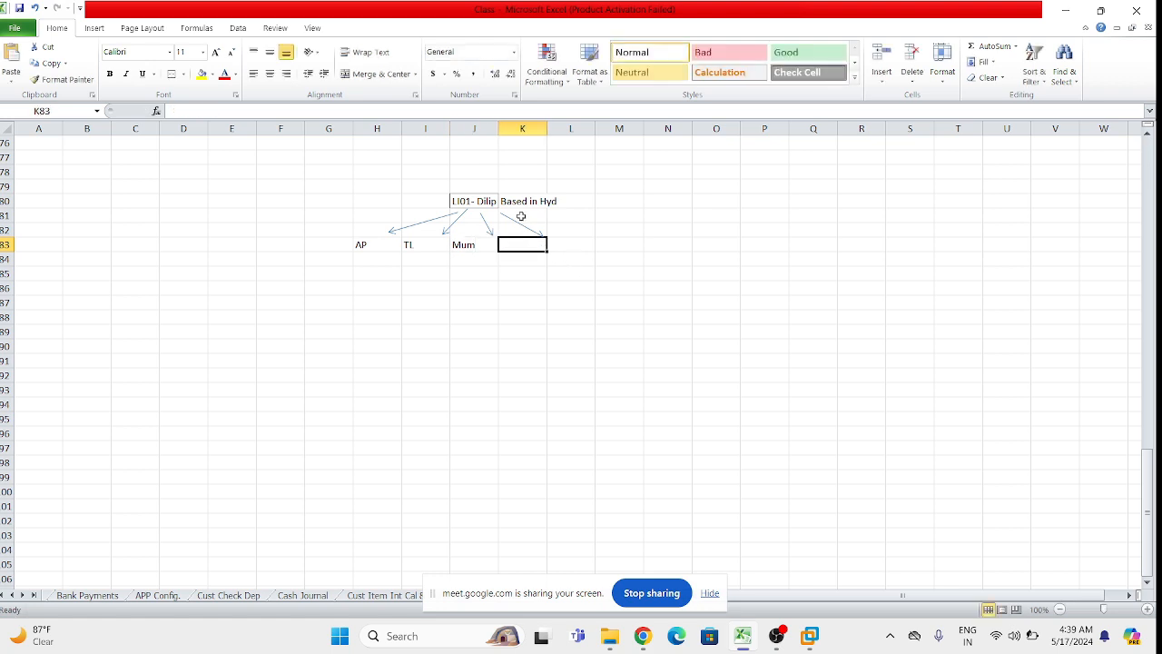
click(518, 223)
key(Delete)
Adjust the diagram's second and third arrows so they point at the TL and Mum entries.
click(481, 243)
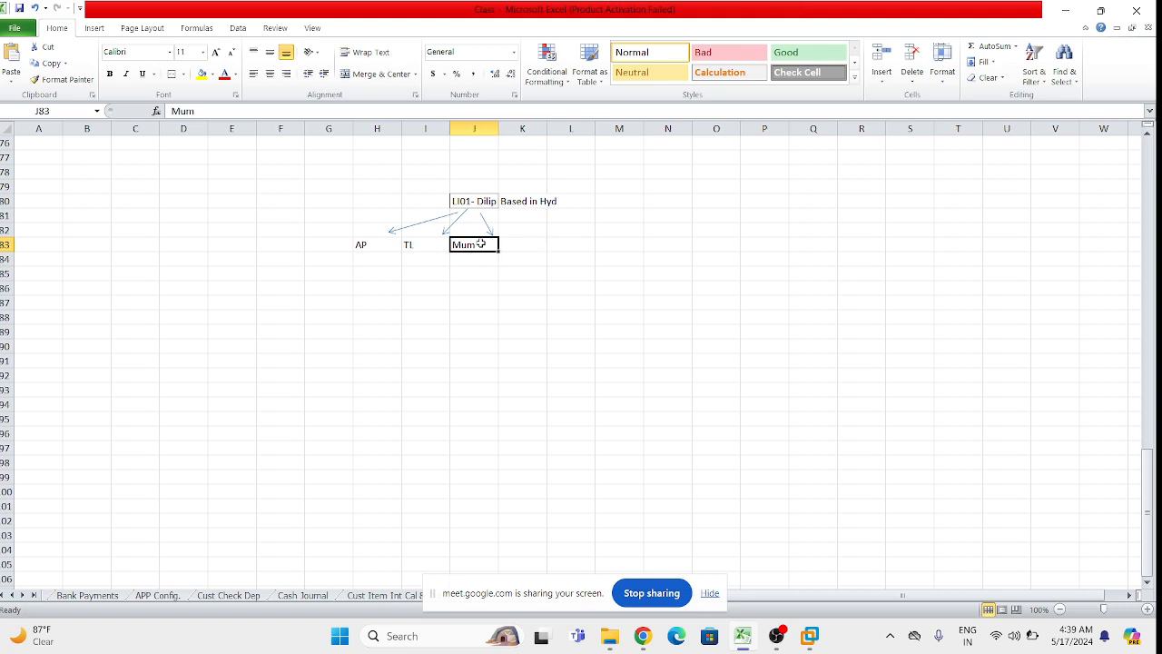
key(ctrl+c)
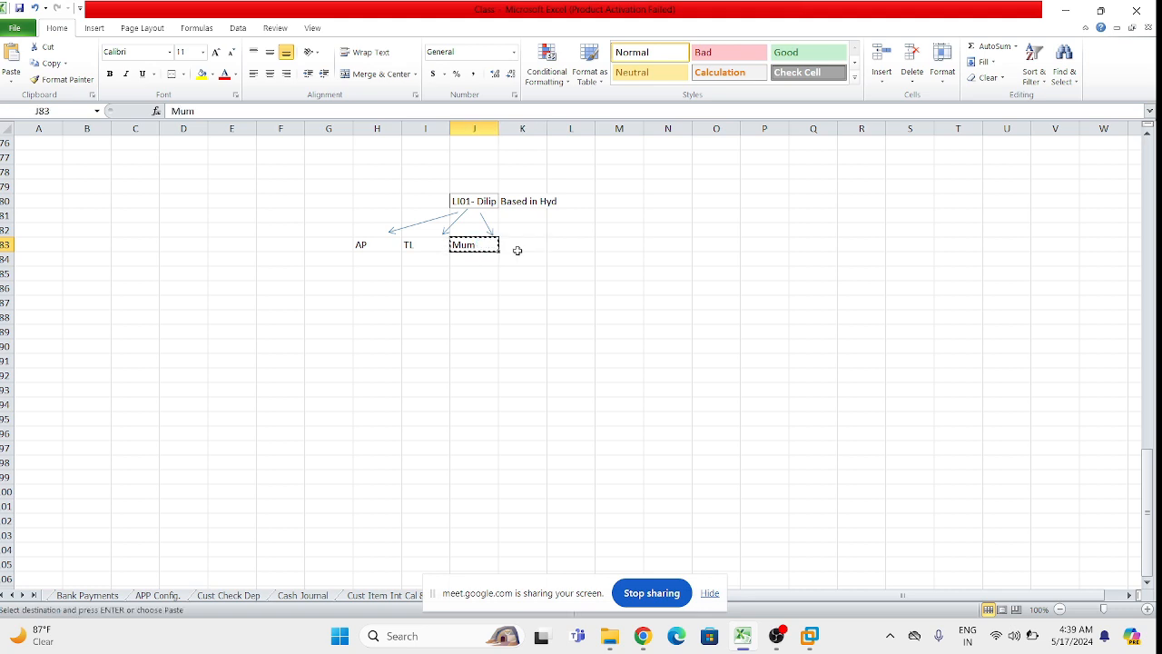
key(Right)
key(shift+Right)
click(442, 232)
click(438, 233)
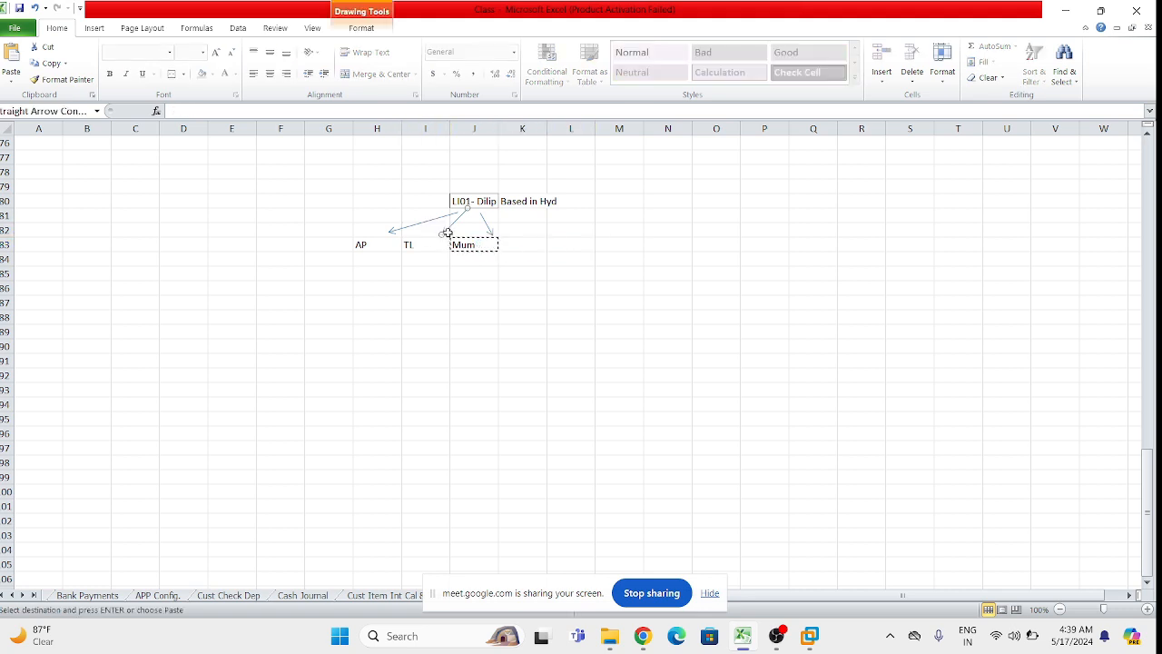
drag(438, 233, 413, 239)
click(485, 273)
click(526, 254)
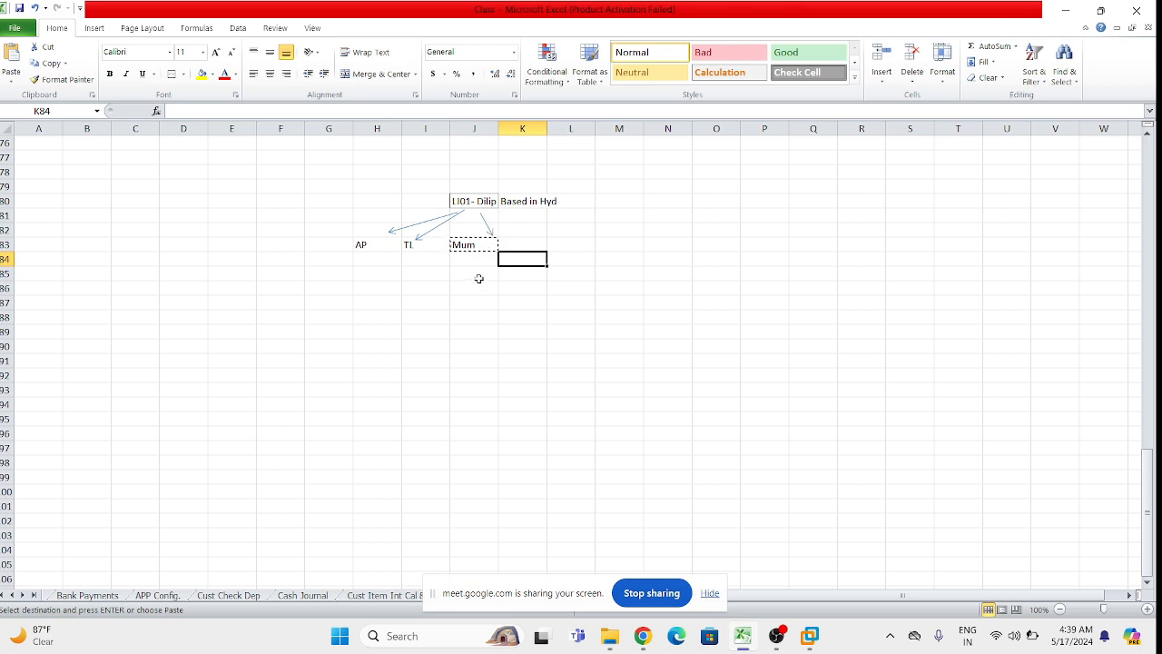
click(487, 227)
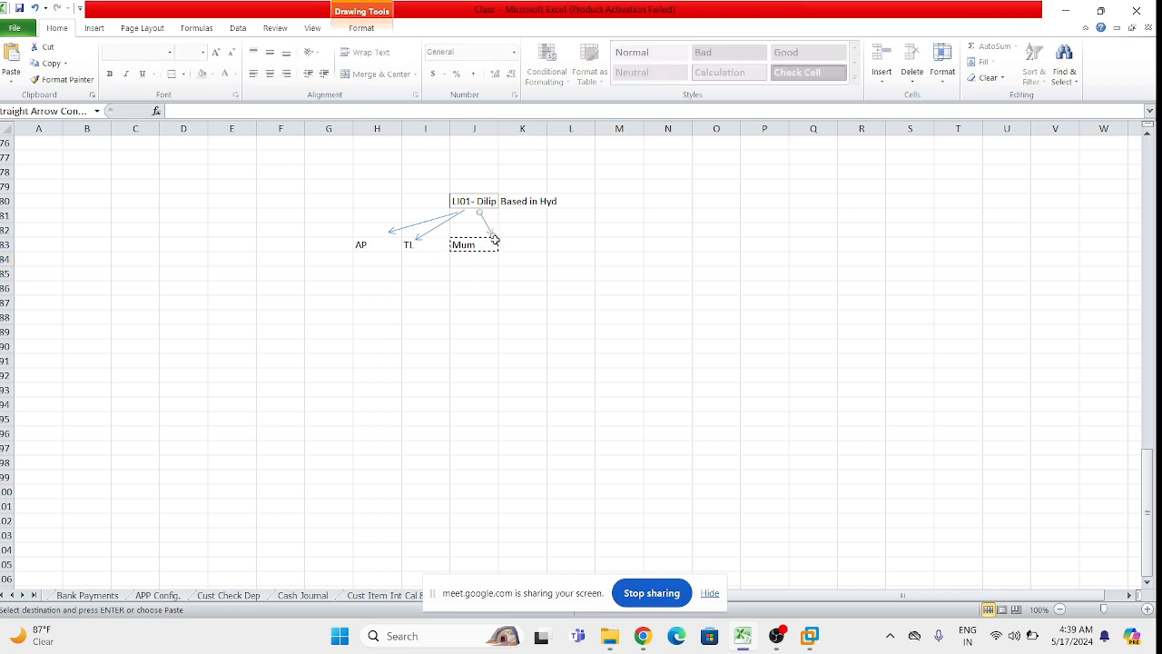
drag(489, 235, 479, 238)
click(523, 256)
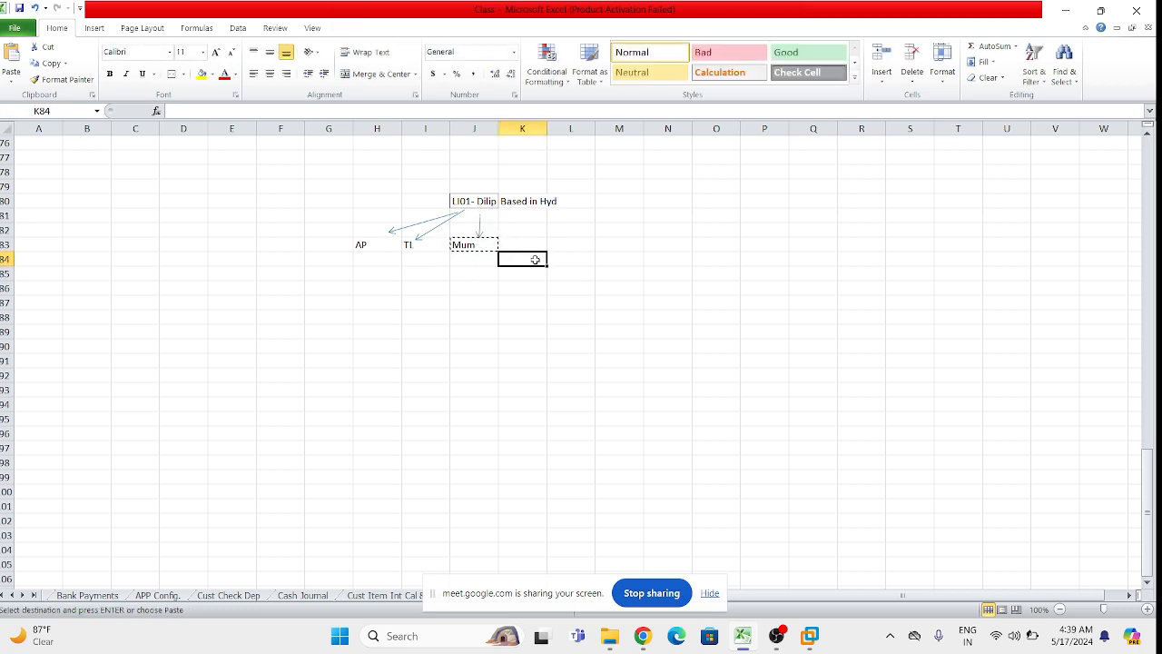
Switch back to the SAP virtual machine, confirm the AP01 address with country IN, and accept the customizing request.
key(alt+Tab)
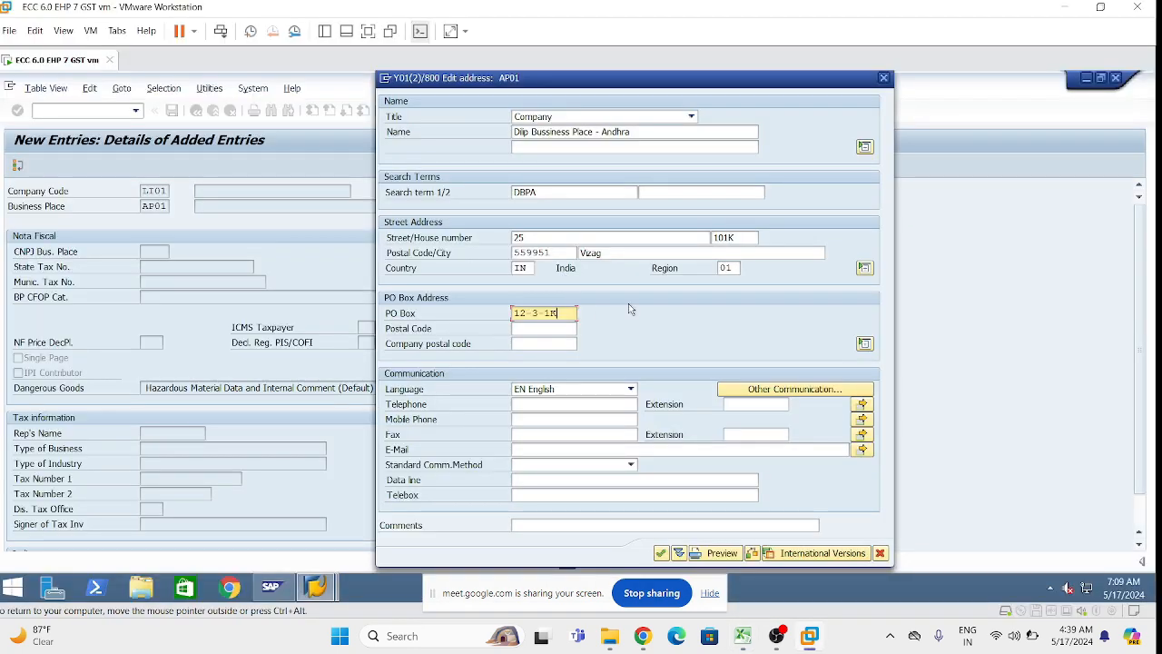
click(661, 553)
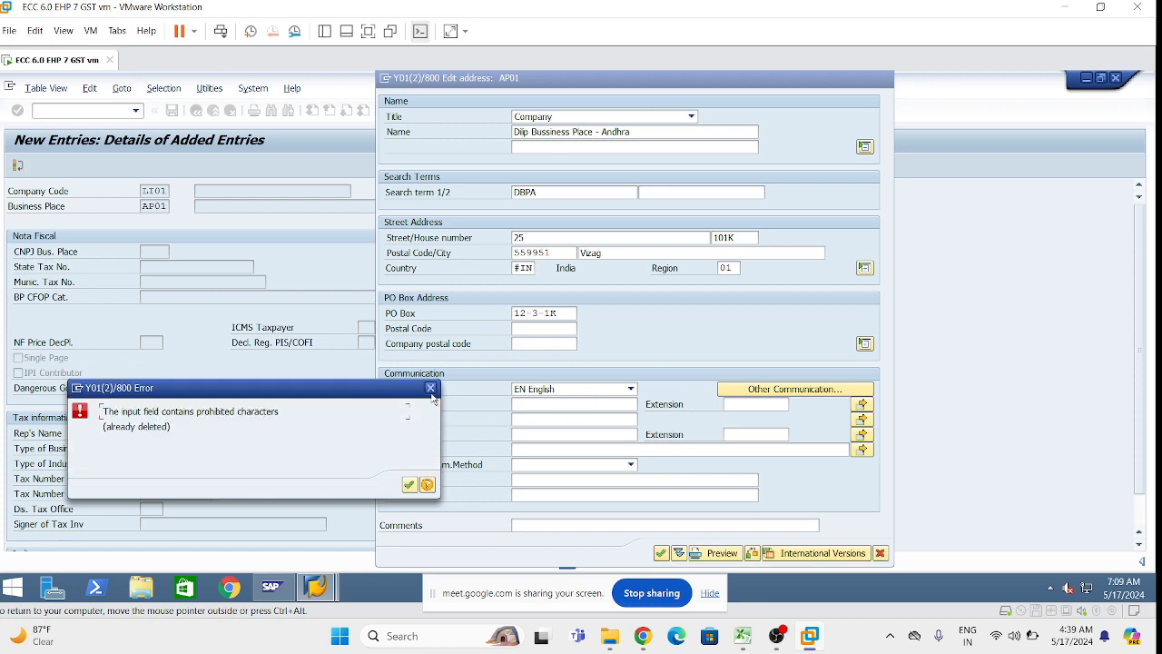
key(Return)
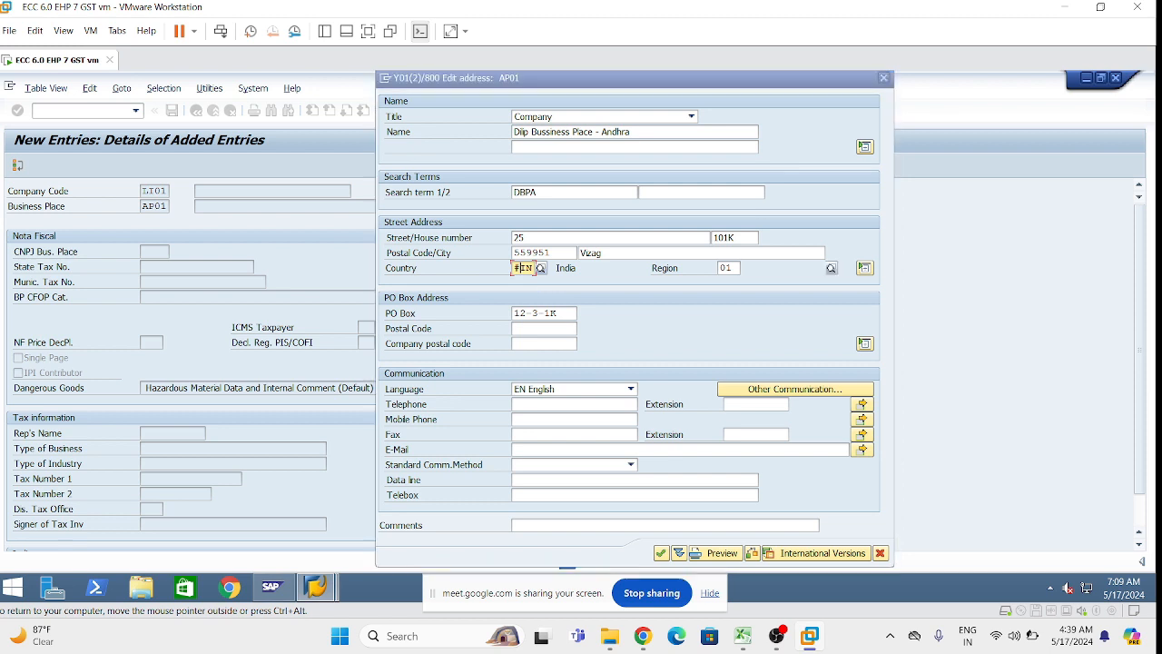
key(Return)
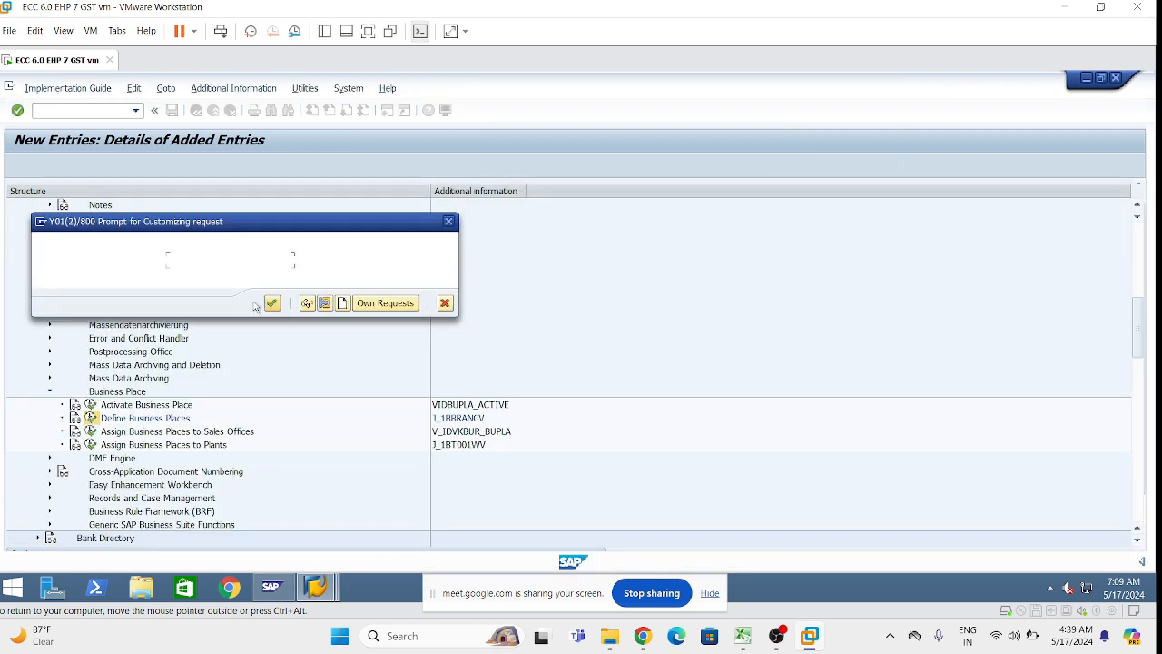
click(273, 301)
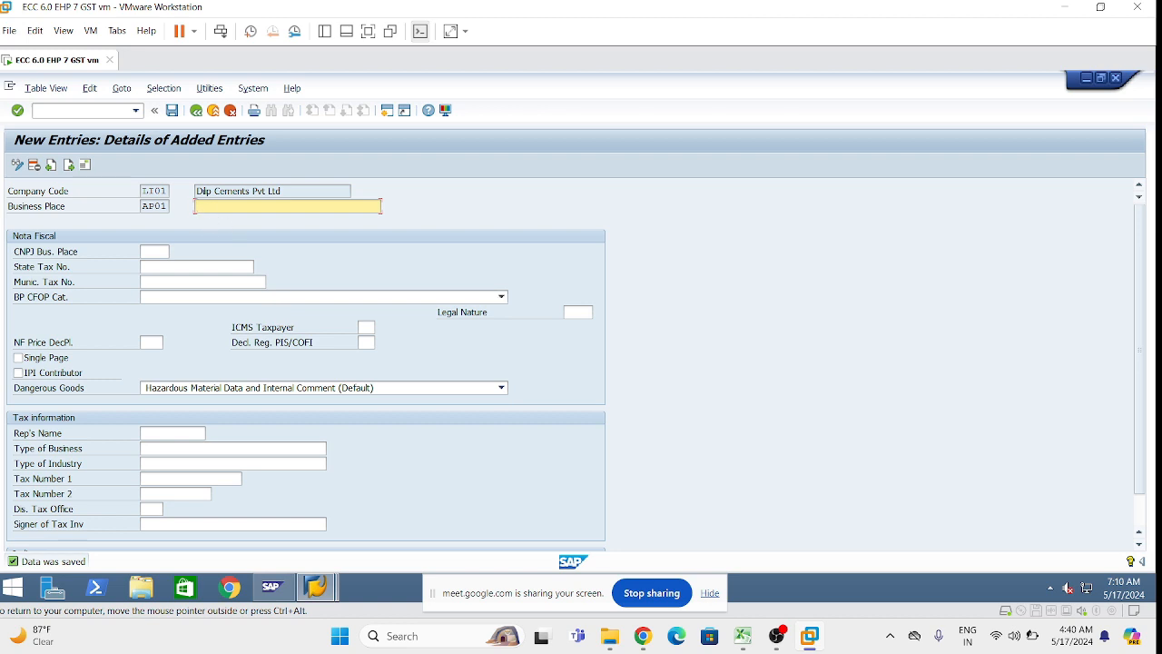
Enter the description Business Place - AP01 for business place AP01 and save the entry.
text(Bussines)
key(BackSpace)
key(BackSpace)
text(iness Place - AP01)
click(172, 111)
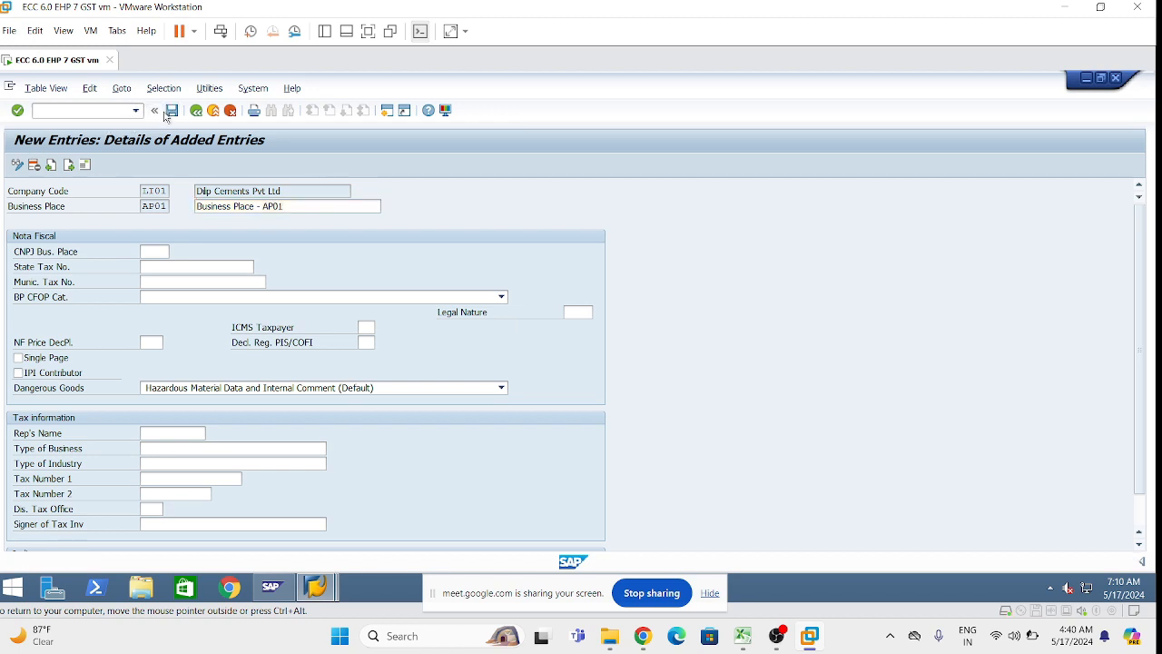
Start another business place entry, TS01, for company code LI01 with the description Business Place - TS01.
click(69, 166)
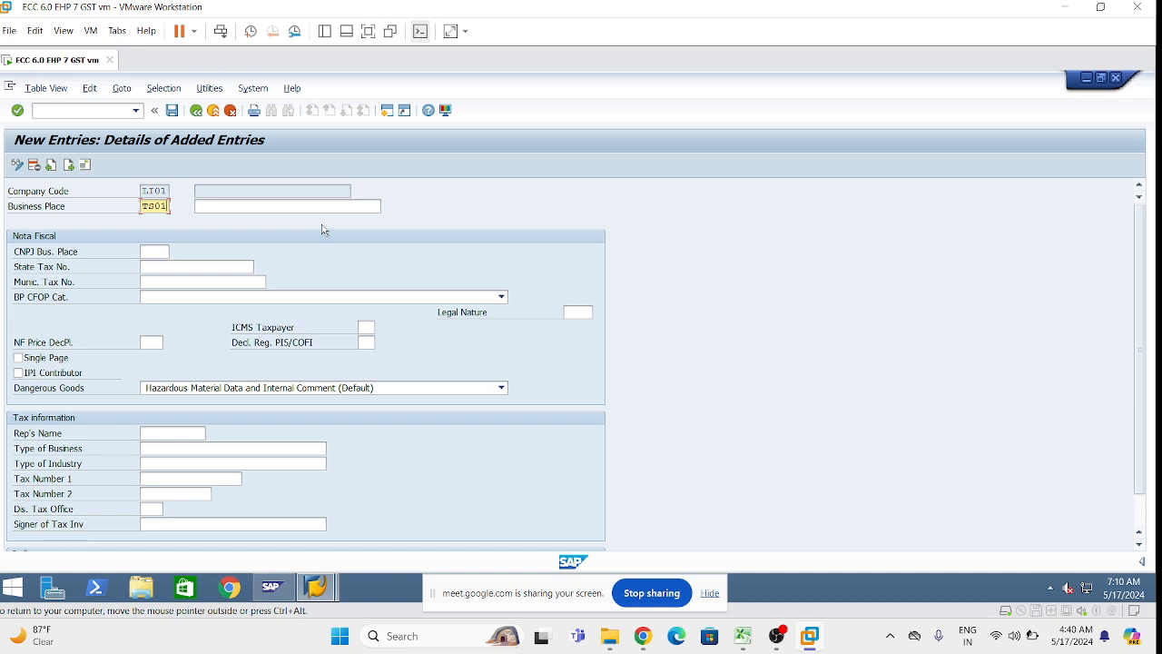
key(Tab)
scroll(238, 334, down, 1)
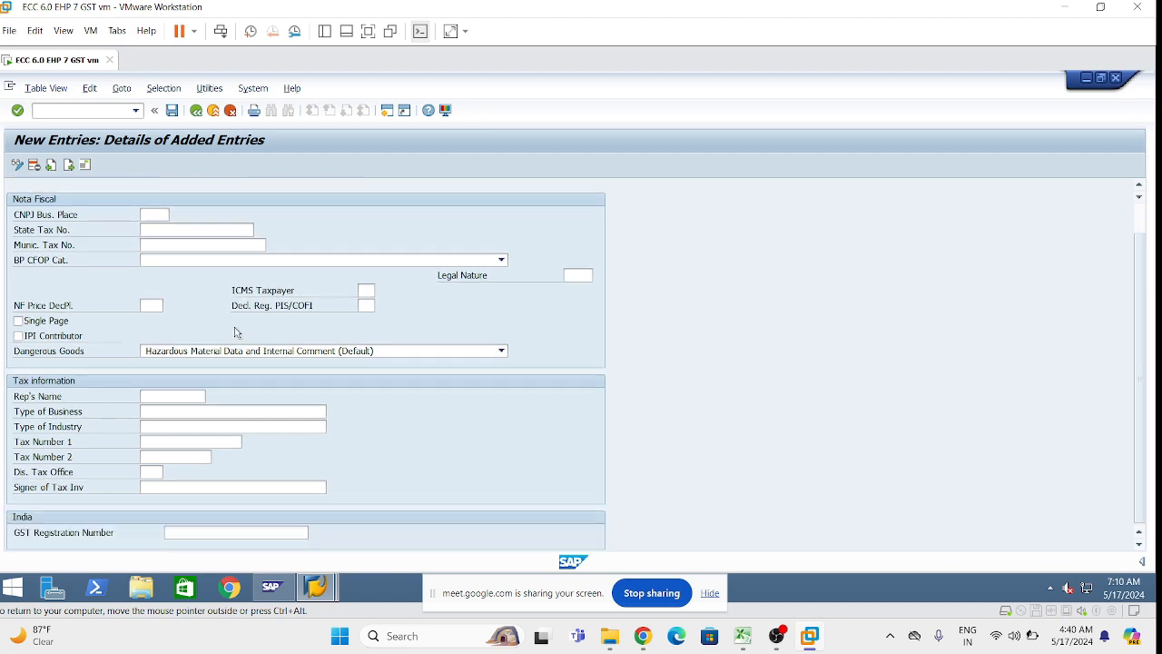
scroll(238, 338, up, 1)
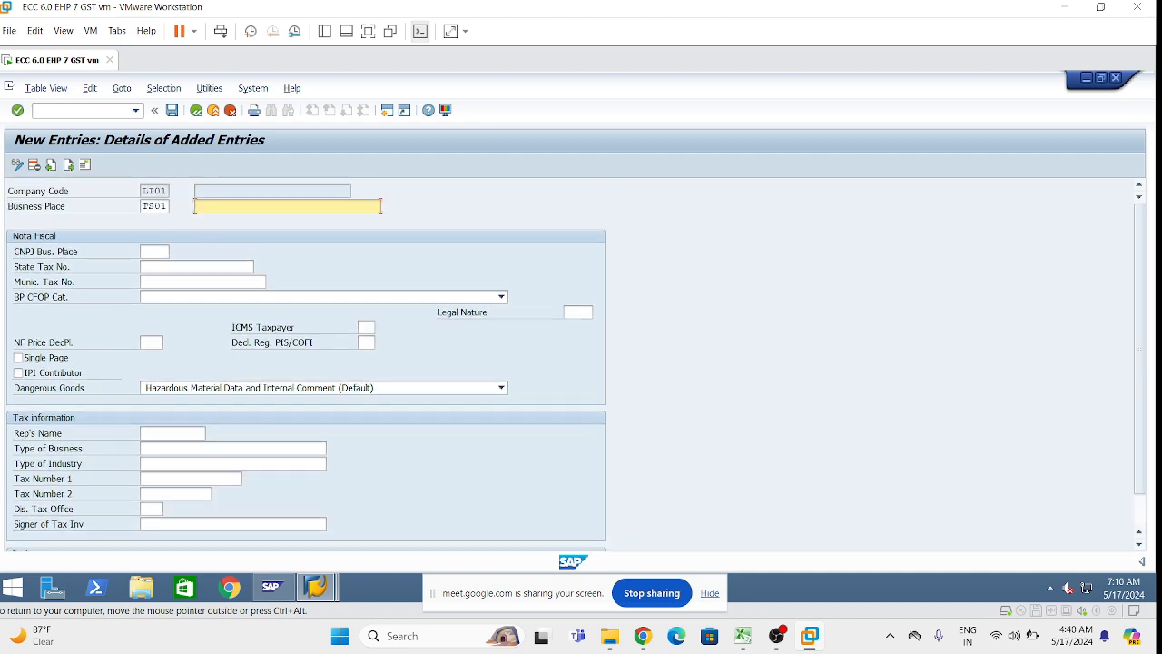
click(201, 206)
click(233, 219)
text(TS)
key(Delete)
key(Delete)
scroll(266, 431, down, 2)
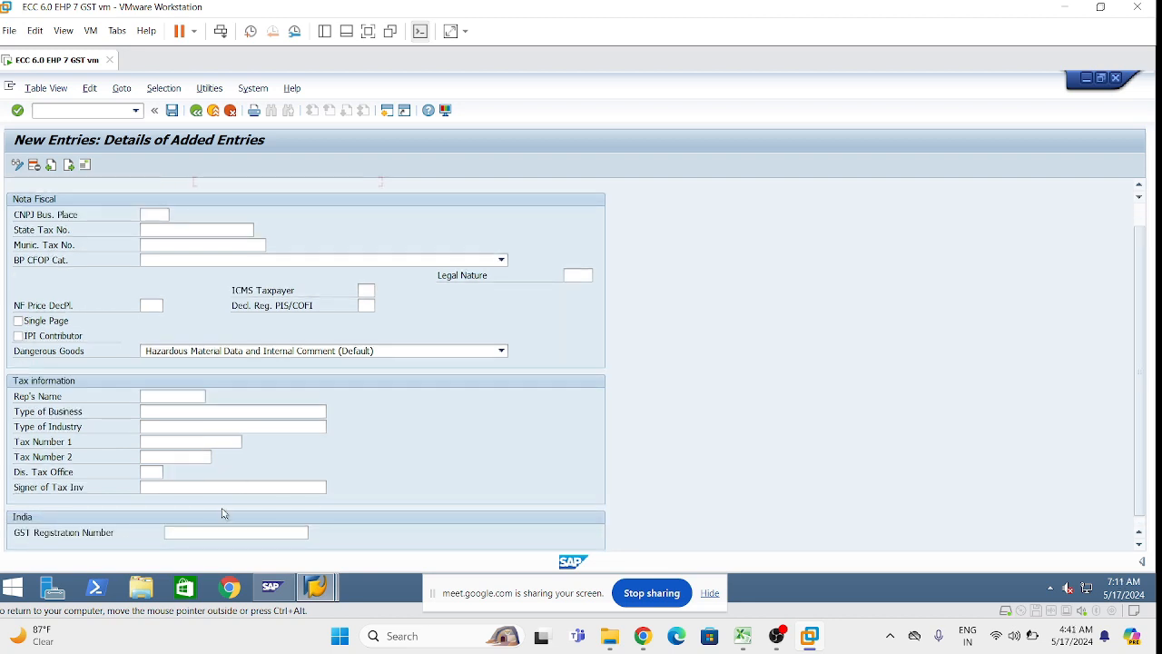
scroll(221, 511, up, 2)
scroll(240, 497, down, 2)
scroll(272, 201, up, 2)
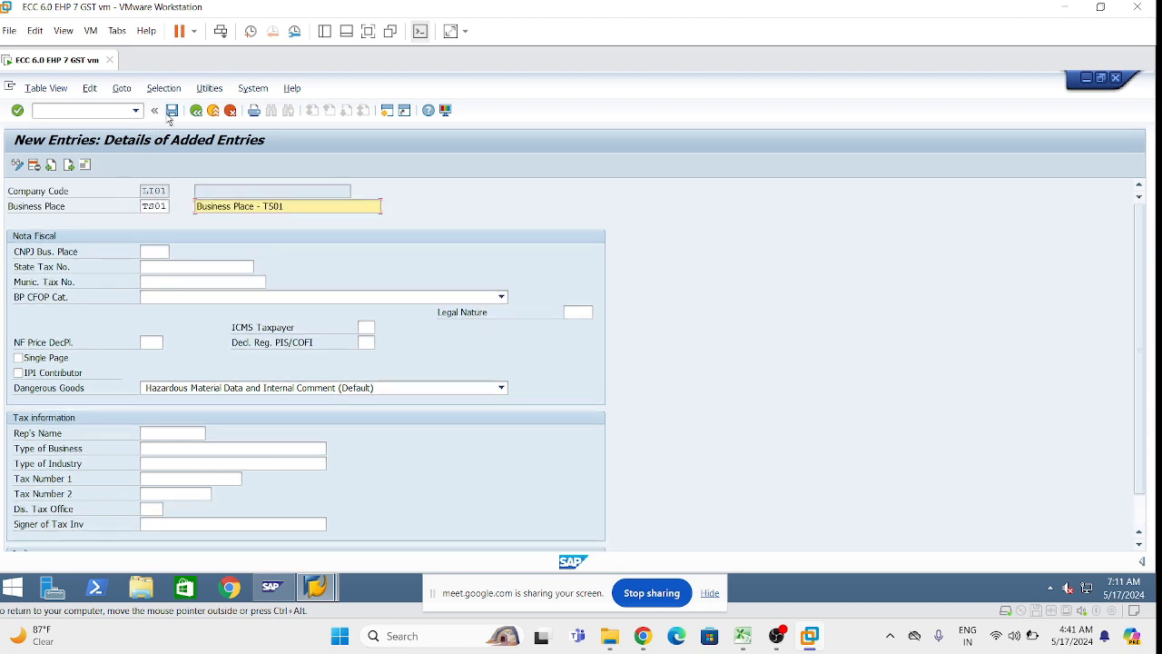
Save the TS01 entry and set the title of its address to Company.
click(169, 113)
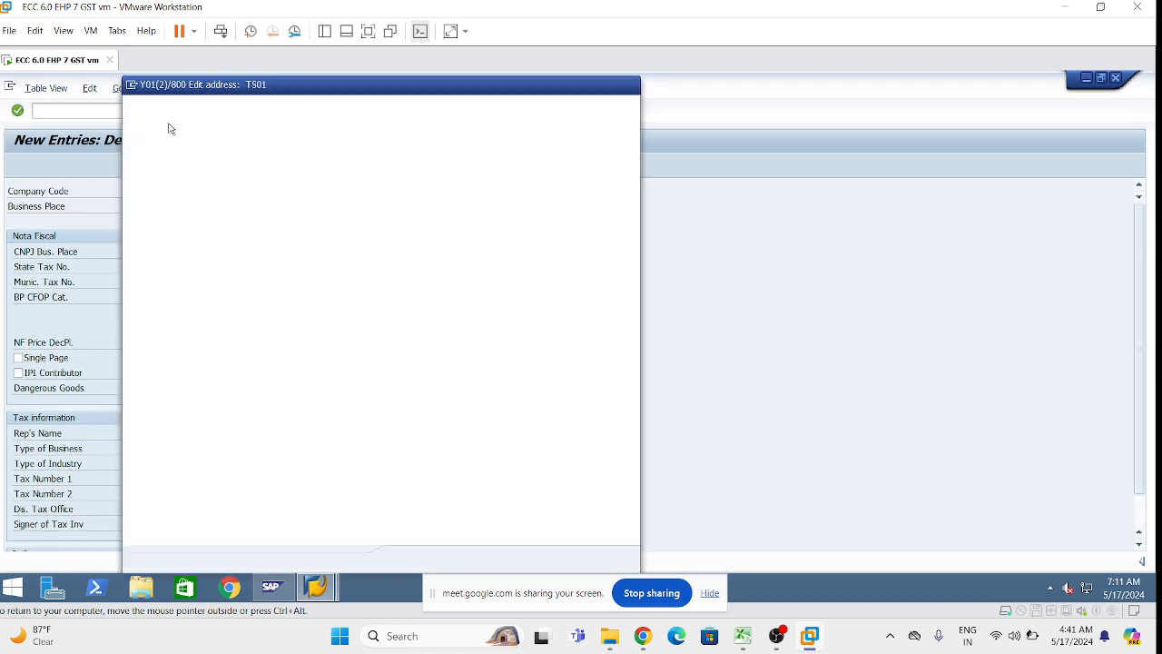
drag(377, 88, 614, 85)
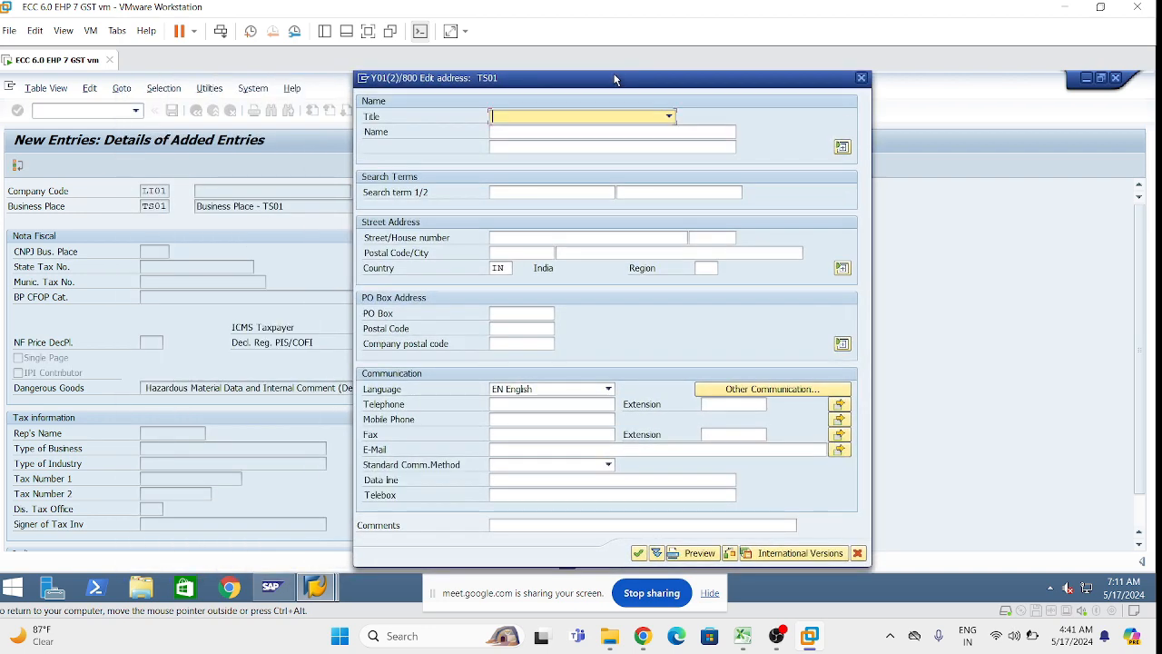
click(669, 117)
click(563, 136)
Enter Dilip Buss Place- Telangana as the TS01 address name and DBPT as its first search term.
click(517, 133)
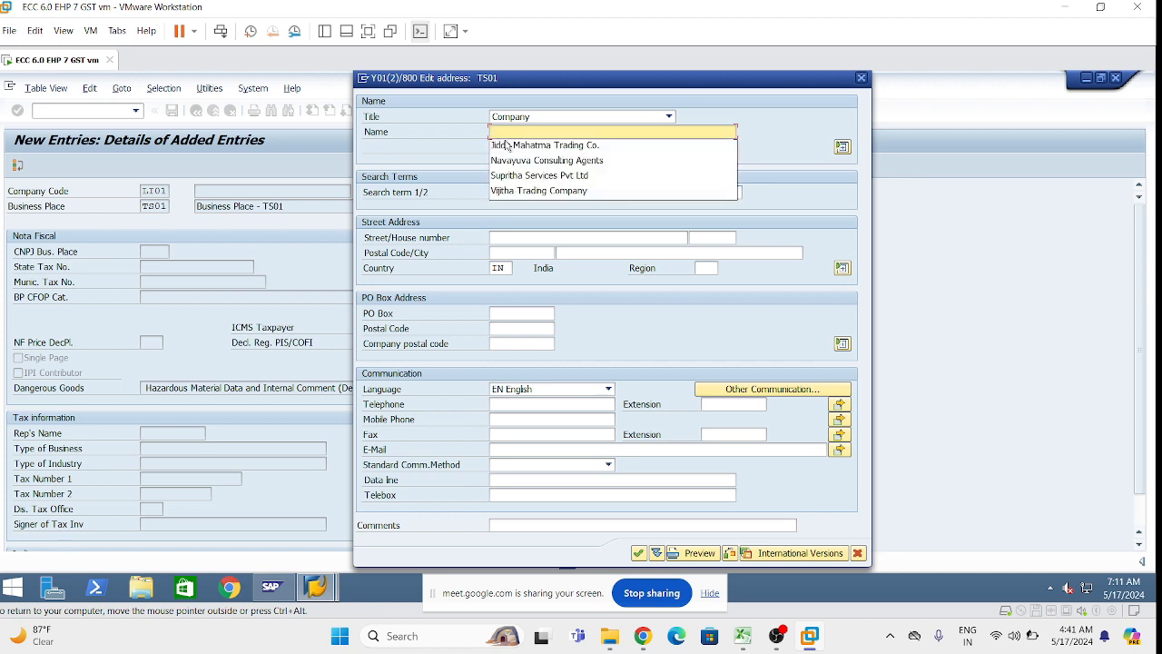
text(D)
text(D)
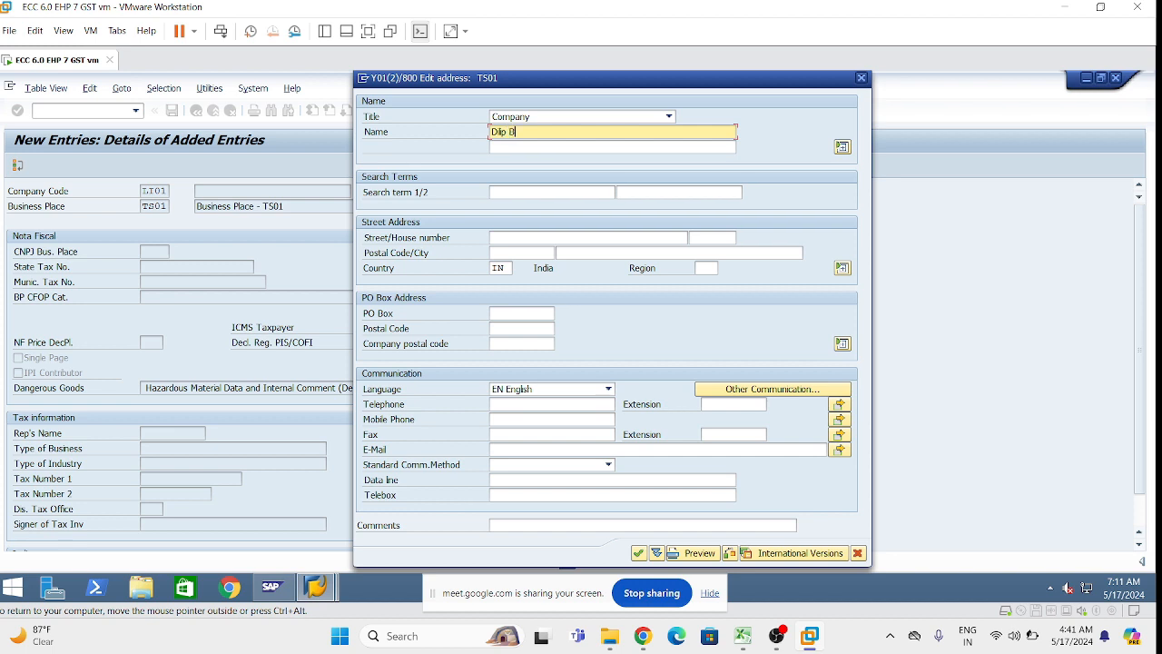
text(uss Place- Telan)
key(BackSpace)
key(BackSpace)
key(BackSpace)
text(elangana)
click(491, 193)
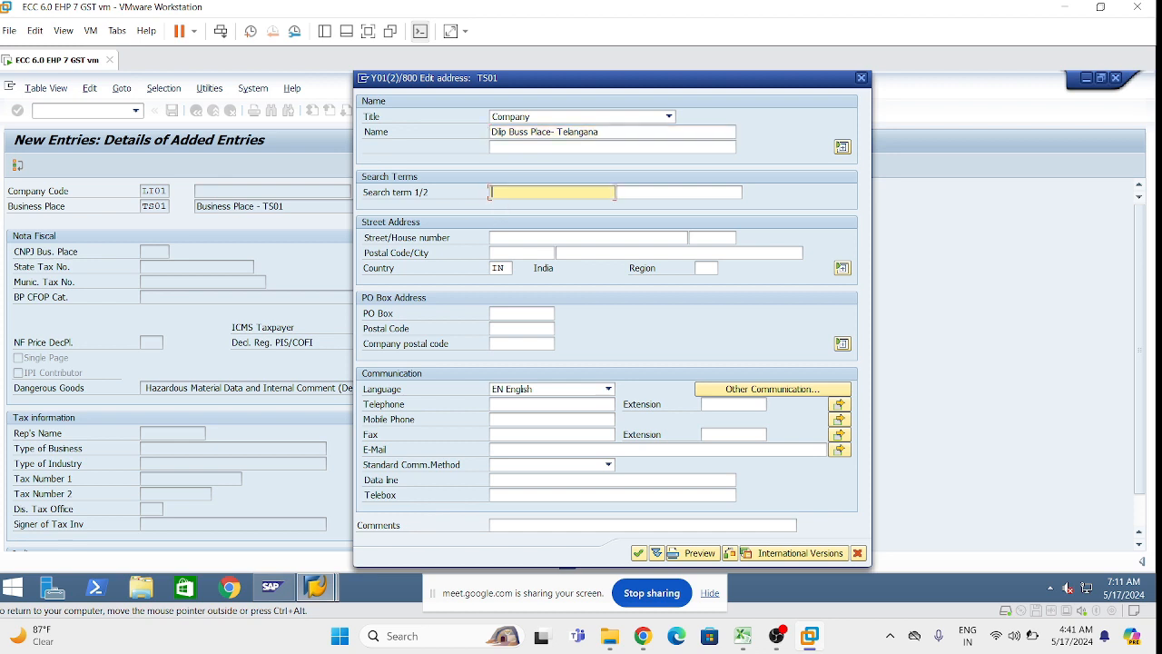
text(DBPT)
Fill in the street, house number and postal code of the TS01 address.
click(491, 238)
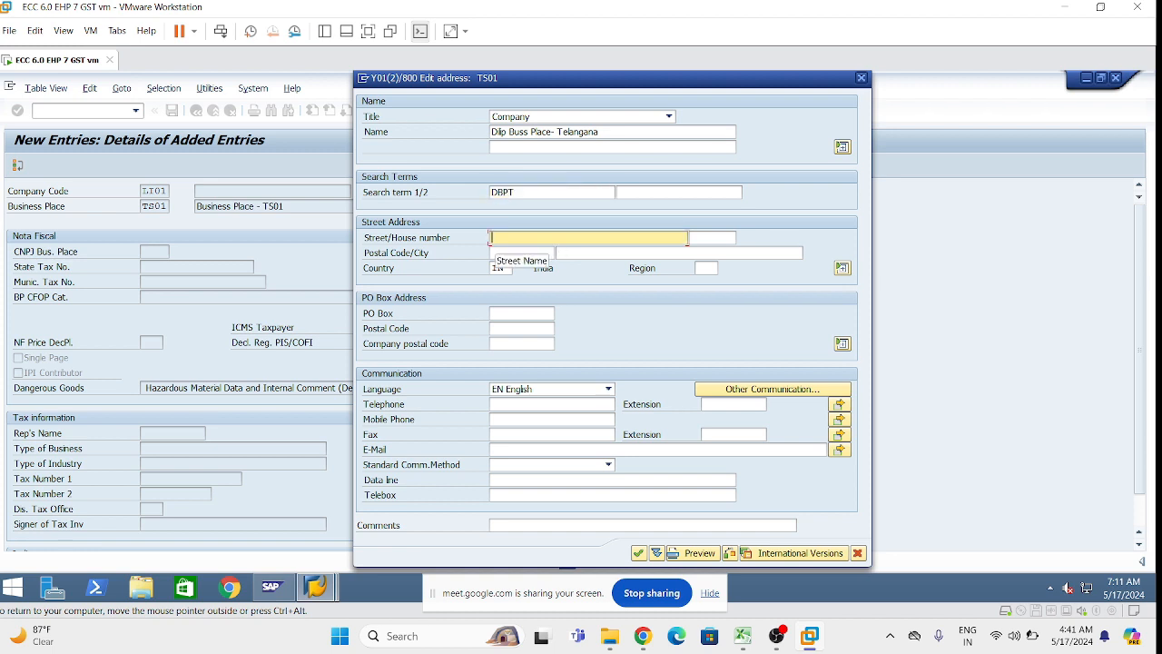
text(5)
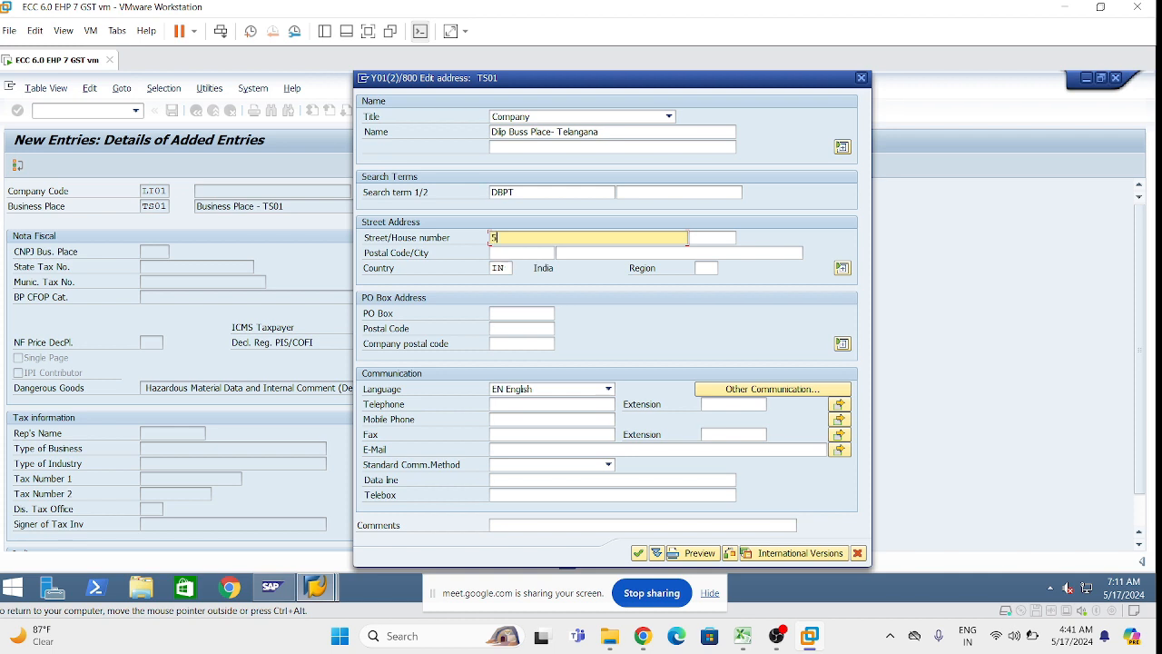
click(701, 237)
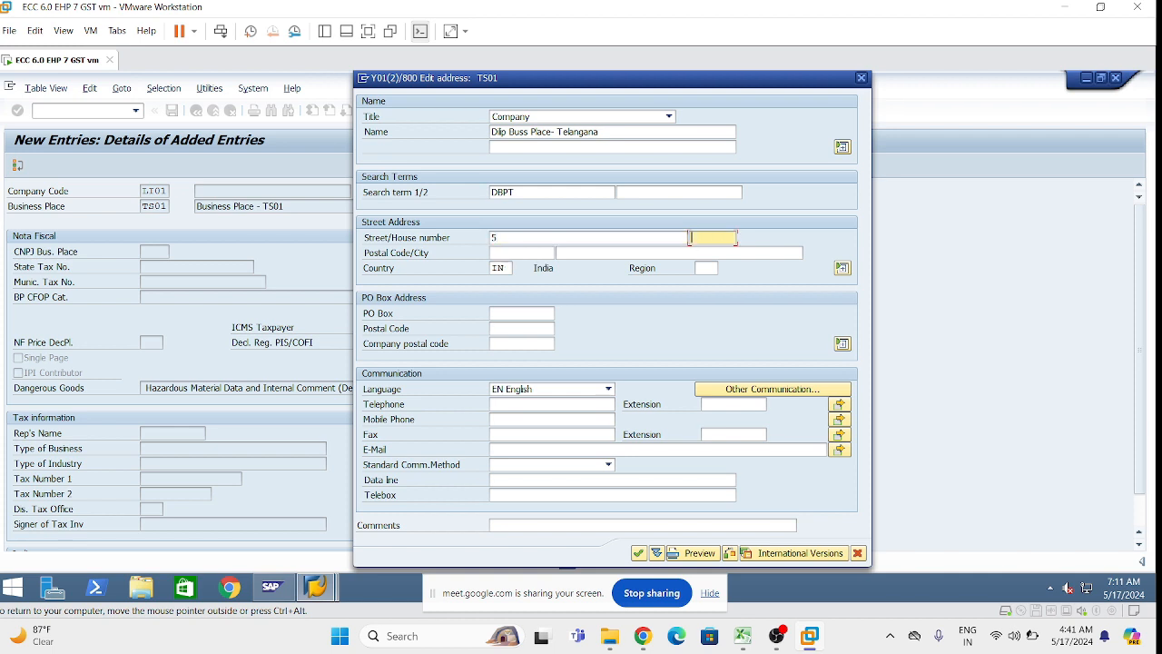
text(1)
key(BackSpace)
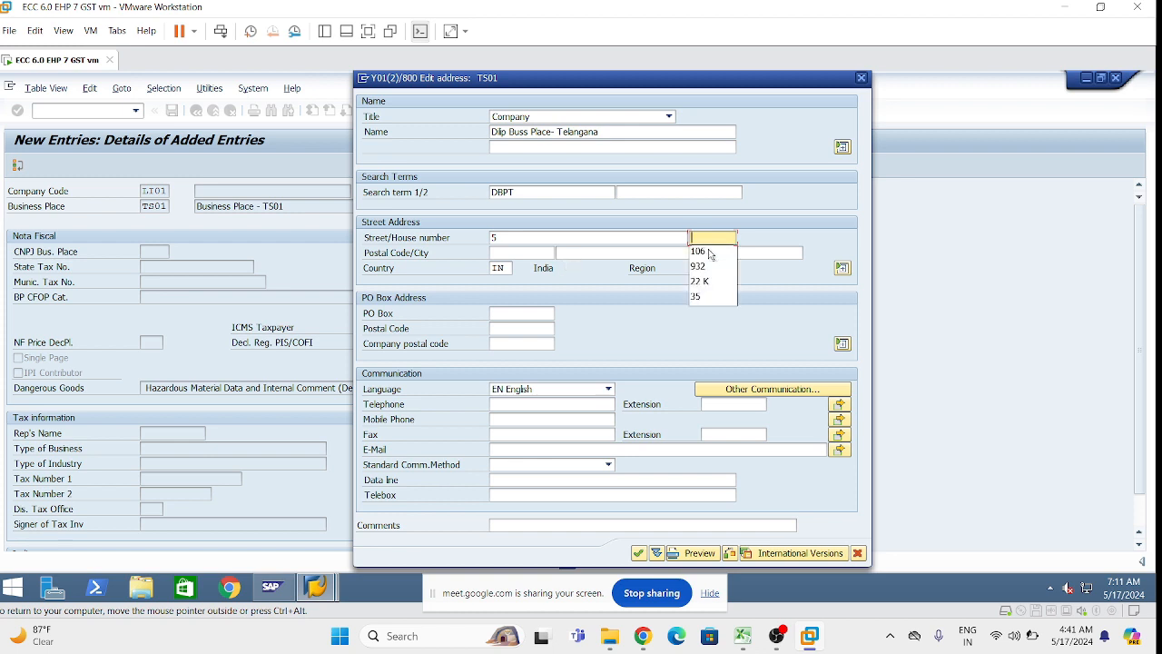
text(08)
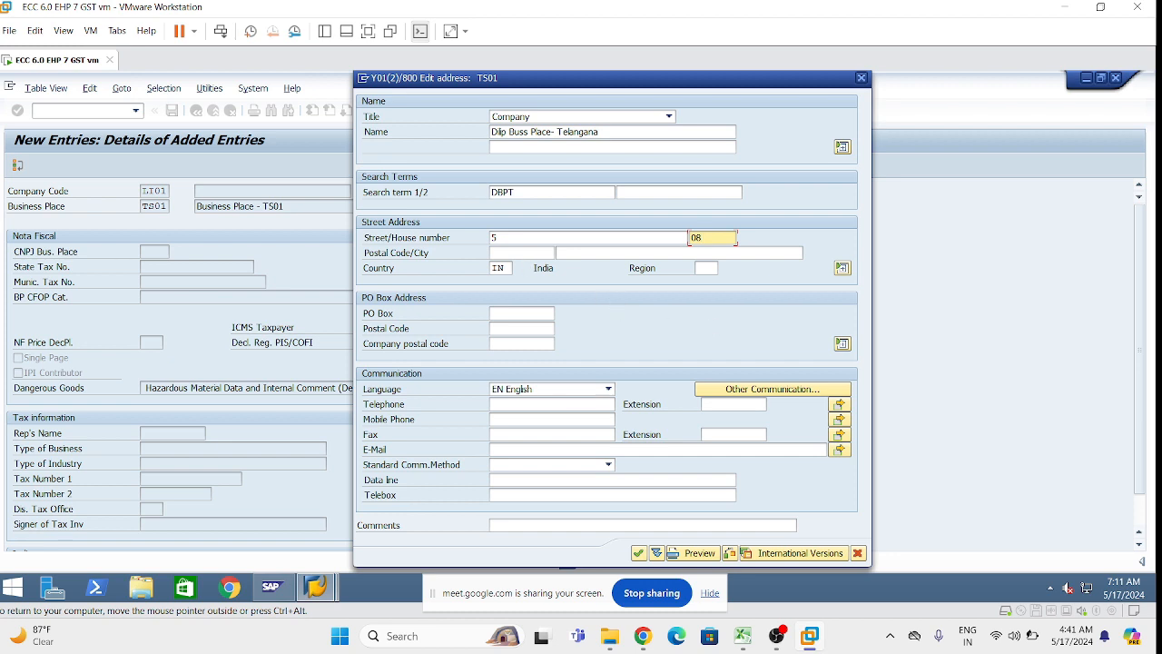
click(522, 254)
click(522, 267)
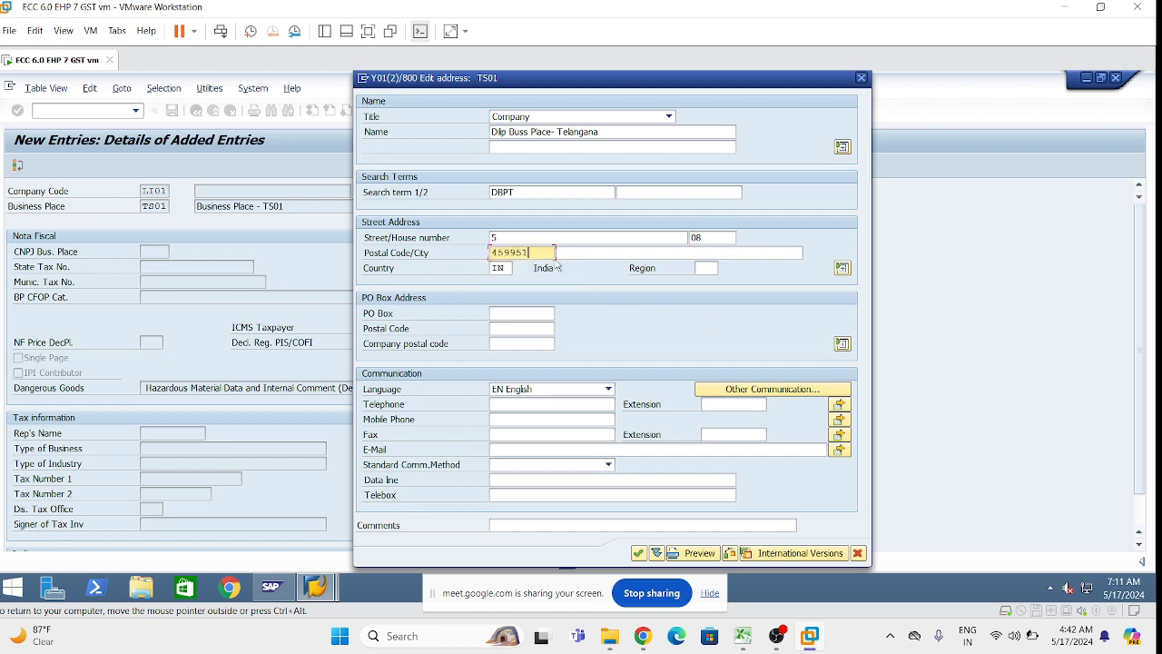
Set the TS01 address city to Hyderabad and the region to 36.
click(590, 254)
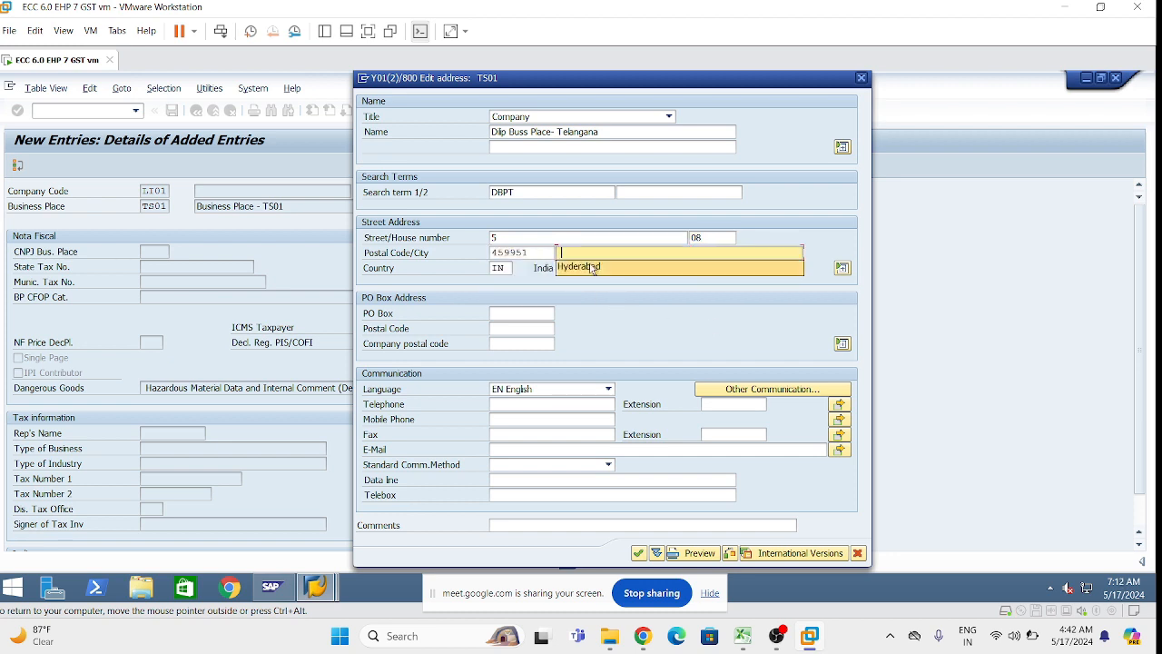
click(591, 267)
click(705, 269)
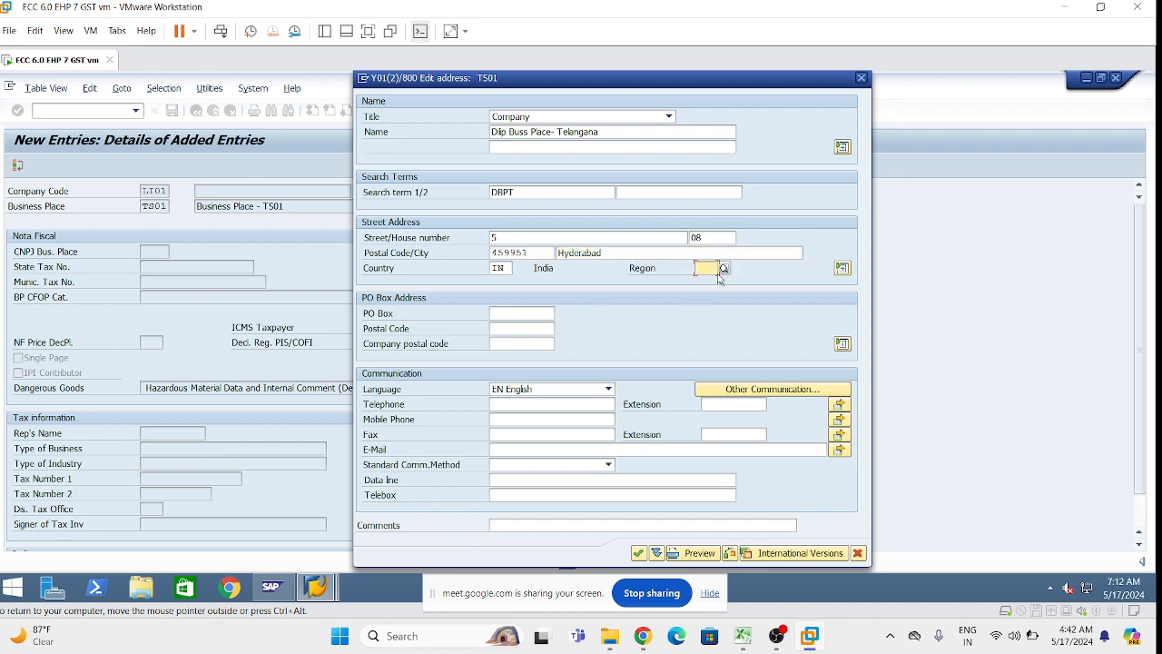
text(36)
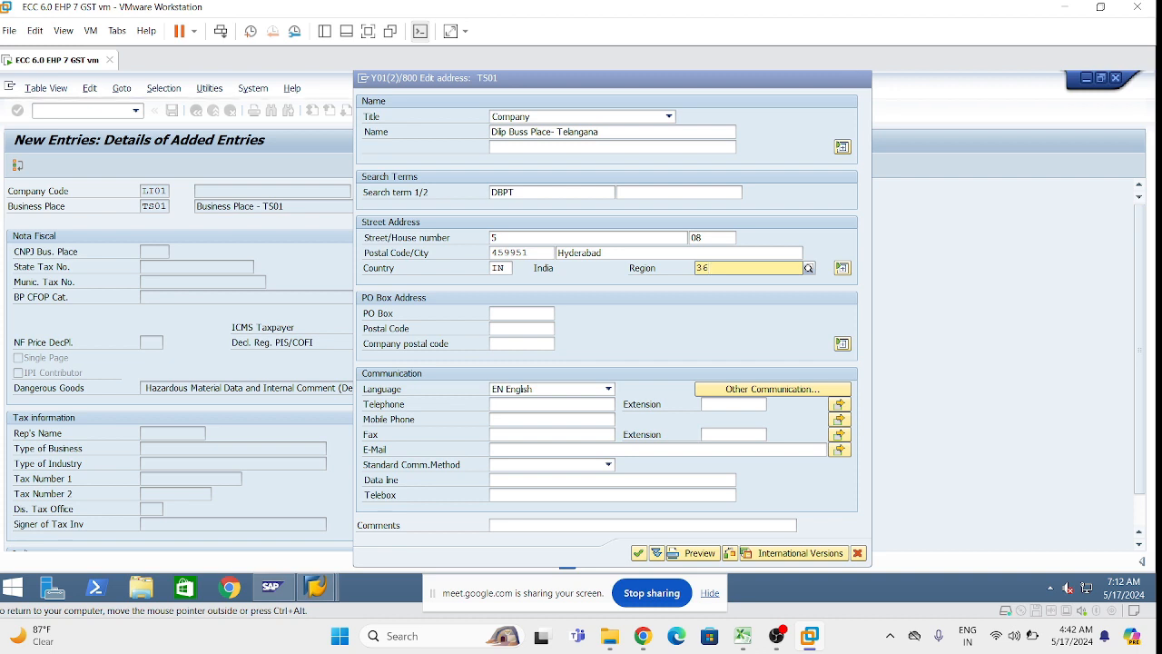
click(760, 296)
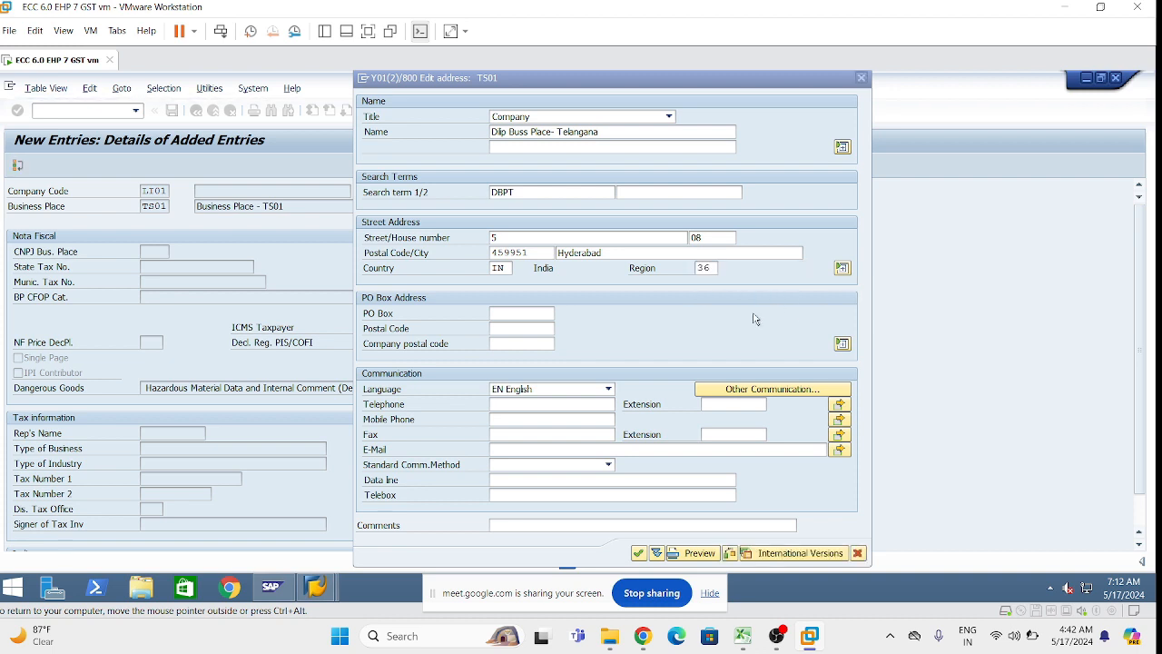
Enter the PO box number in the TS01 address.
click(518, 312)
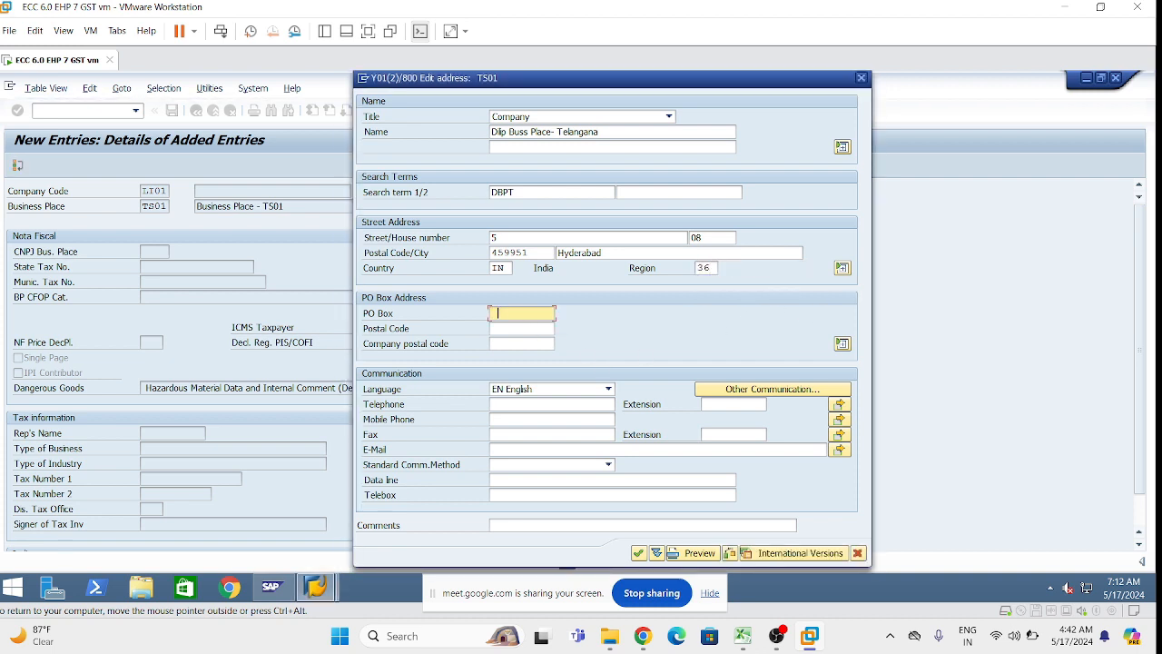
text(12-3-1K)
key(BackSpace)
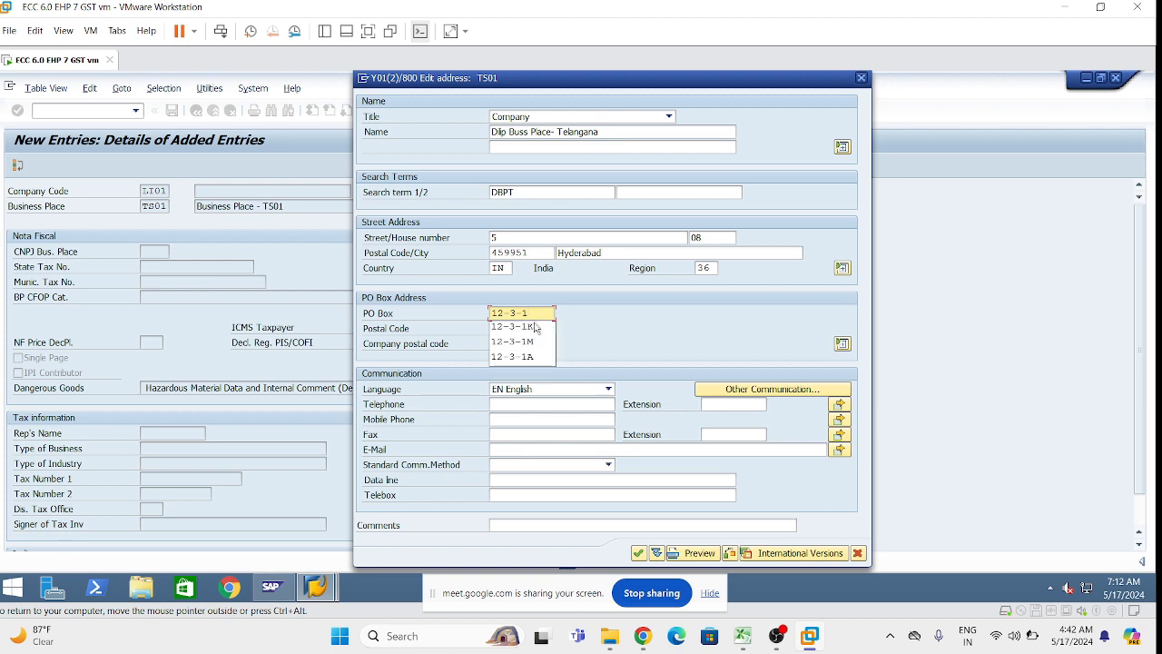
text(J)
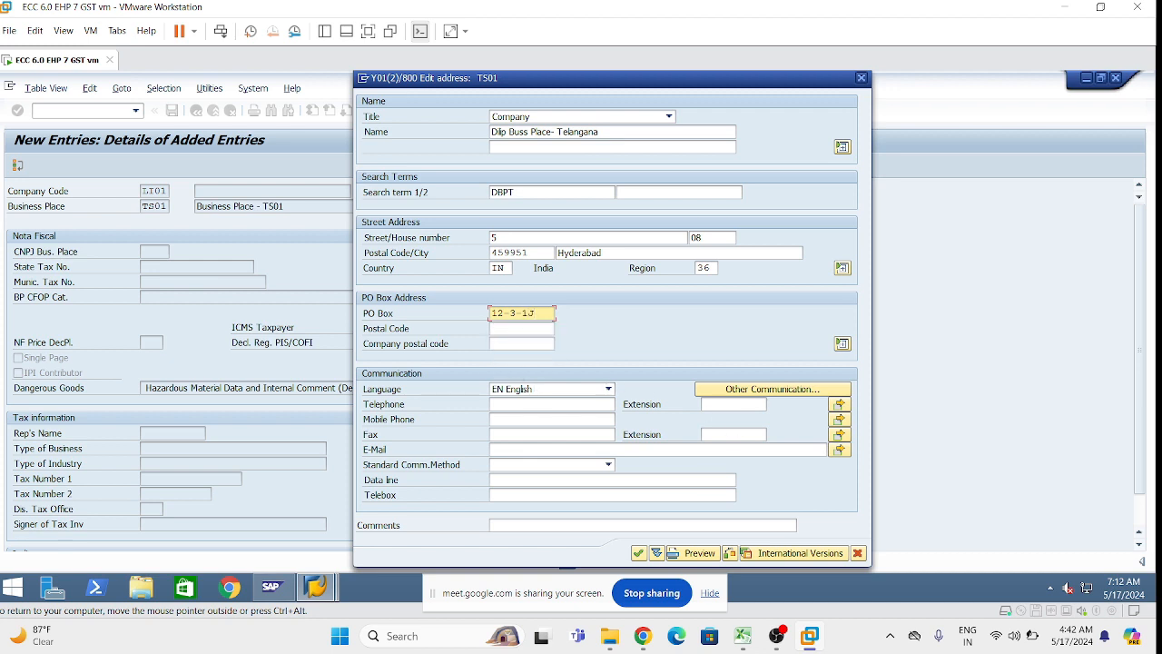
Correct the country of the TS01 address to IN and confirm the address so that the business place is saved.
click(638, 551)
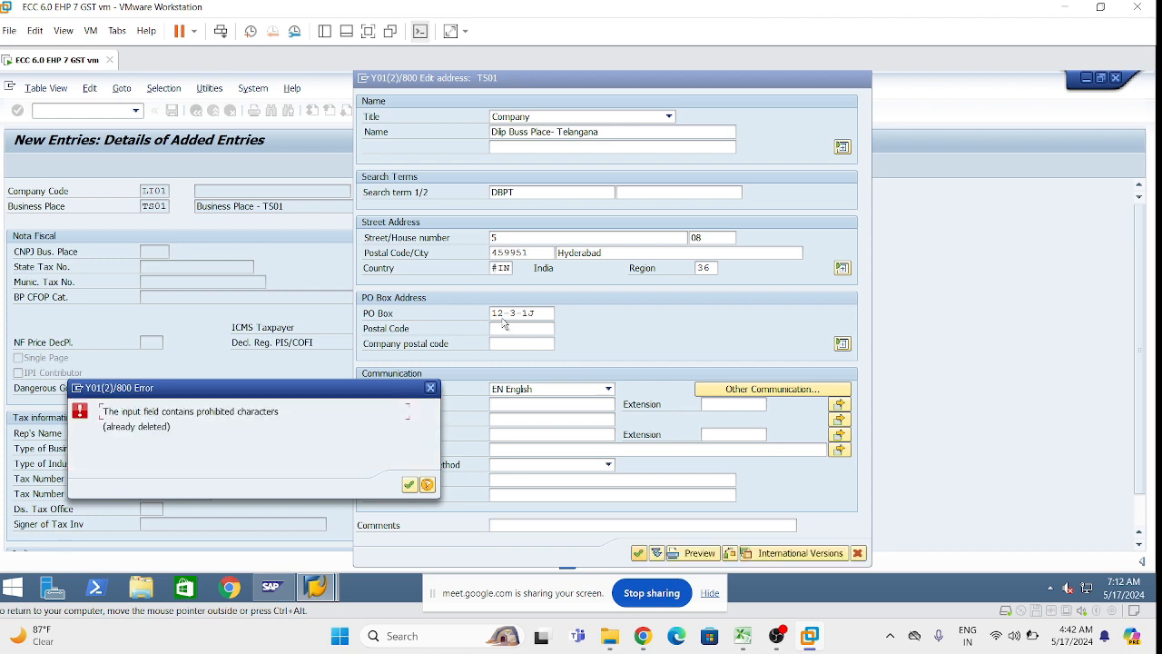
click(409, 485)
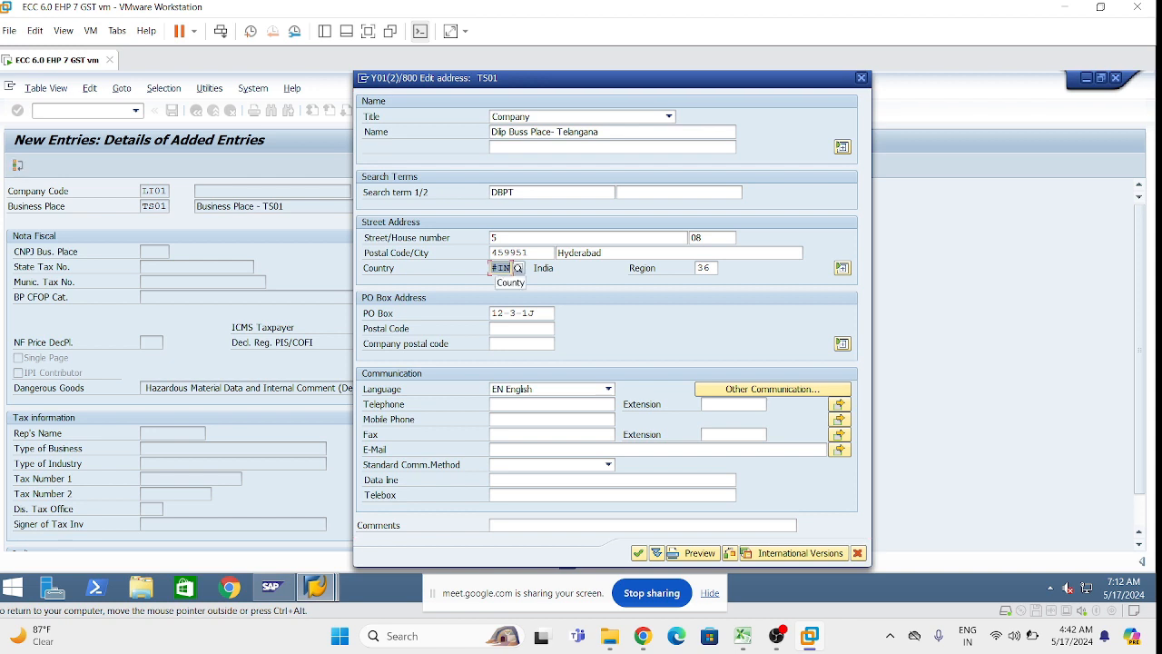
text(in)
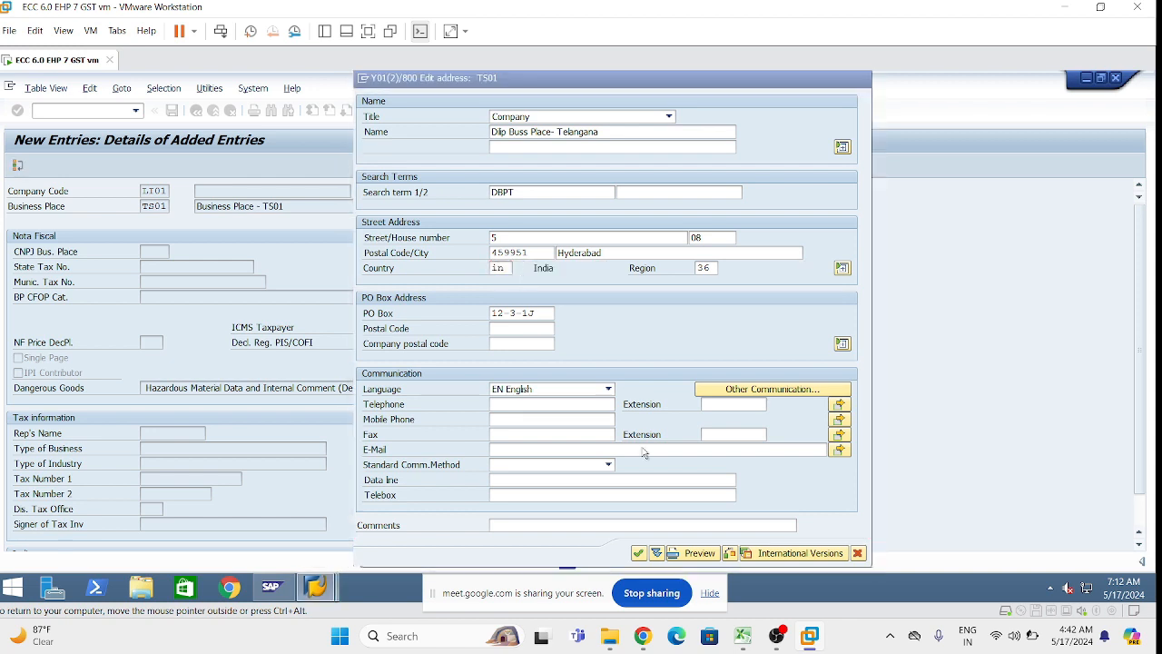
key(Return)
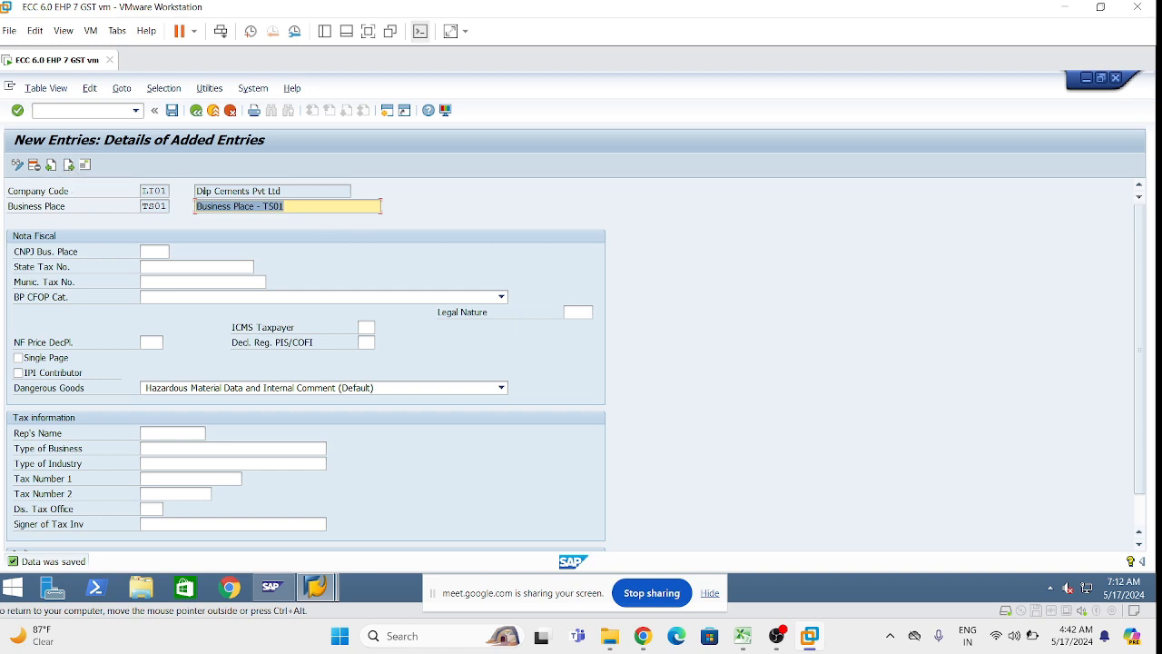
Start another business place entry, MH01, for company code LI01.
click(71, 167)
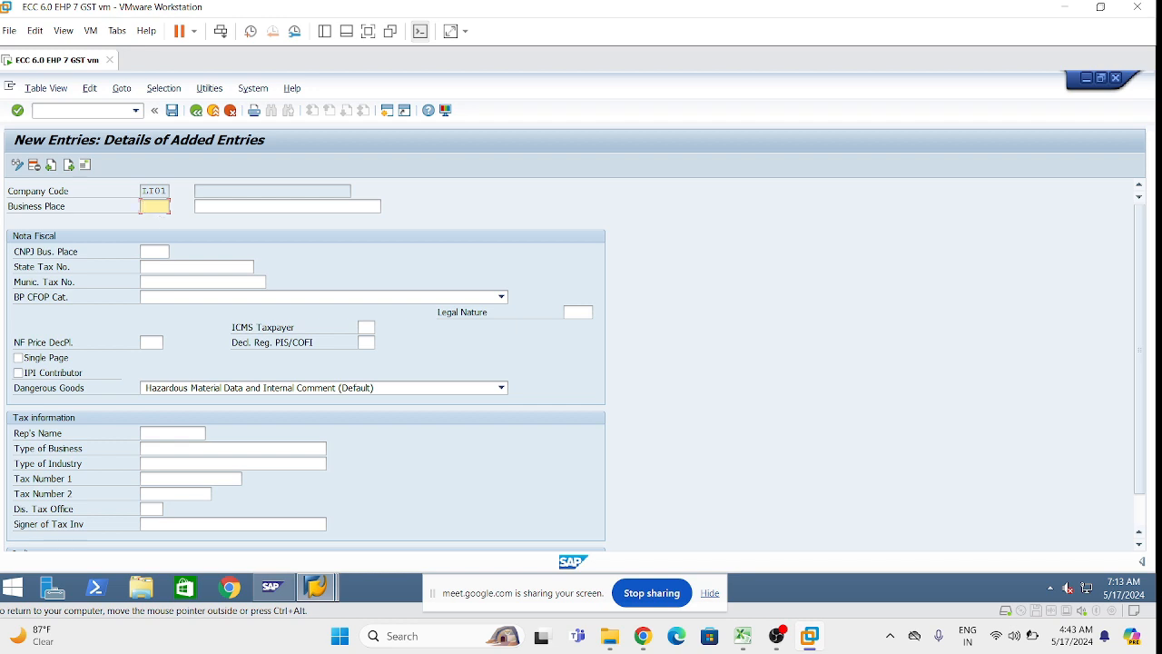
click(155, 207)
click(207, 220)
text(MI01)
key(Tab)
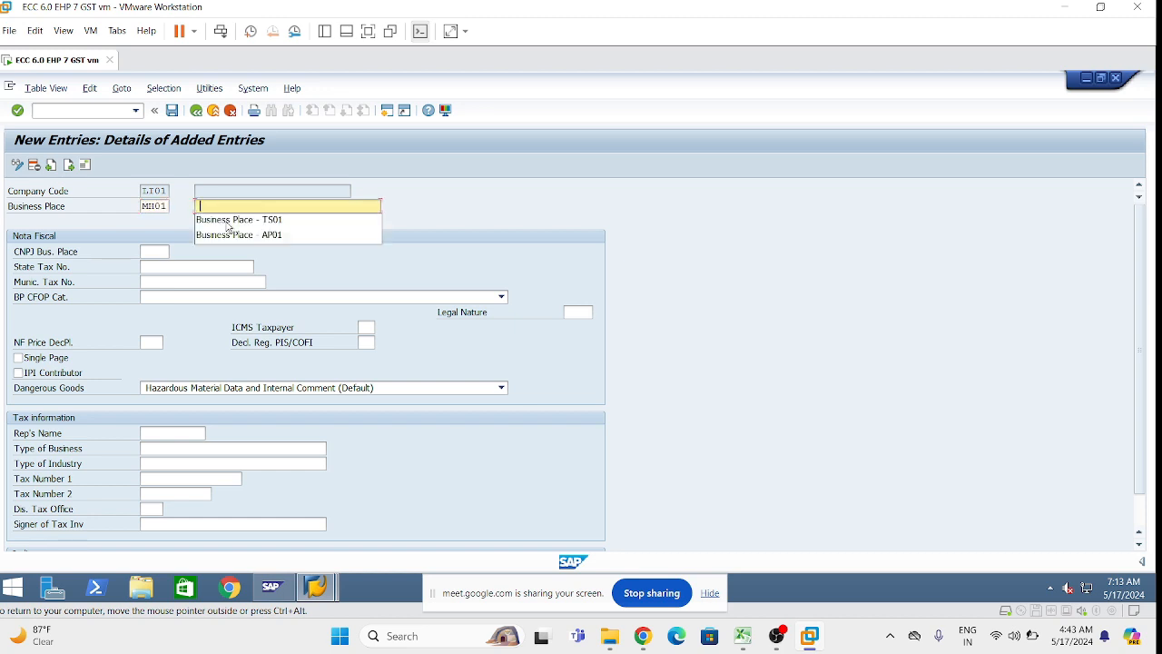
Give business place MH01 the description Business Place - MH01, adapting the earlier TS01 description.
key(Down)
key(Return)
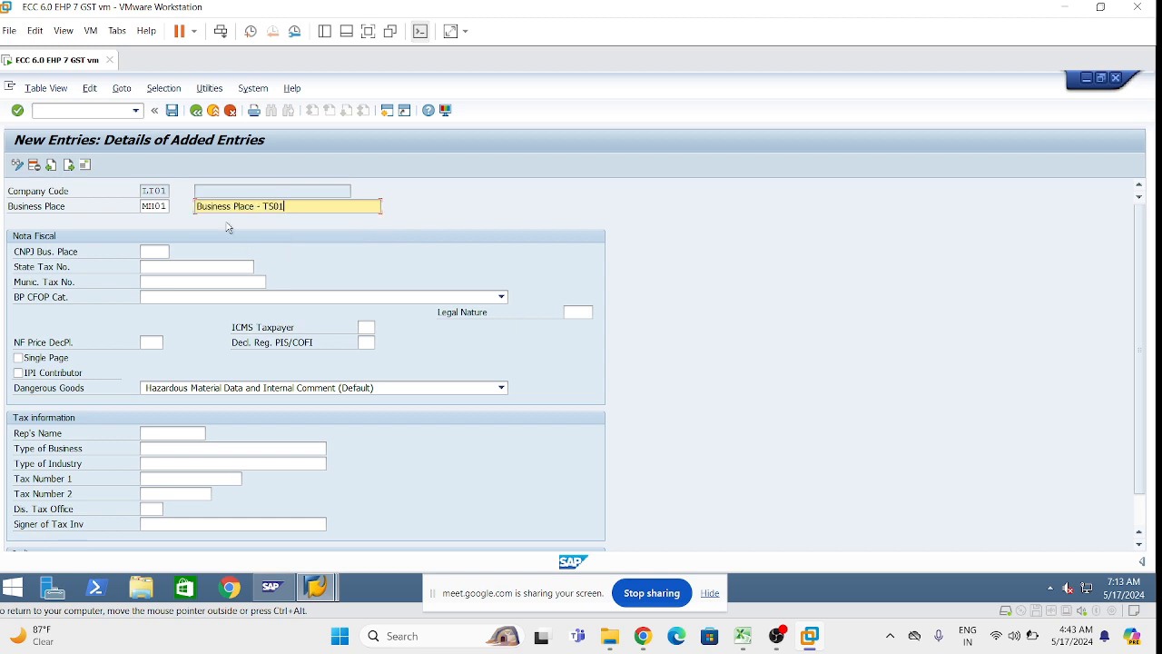
key(BackSpace)
key(BackSpace)
key(BackSpace)
key(BackSpace)
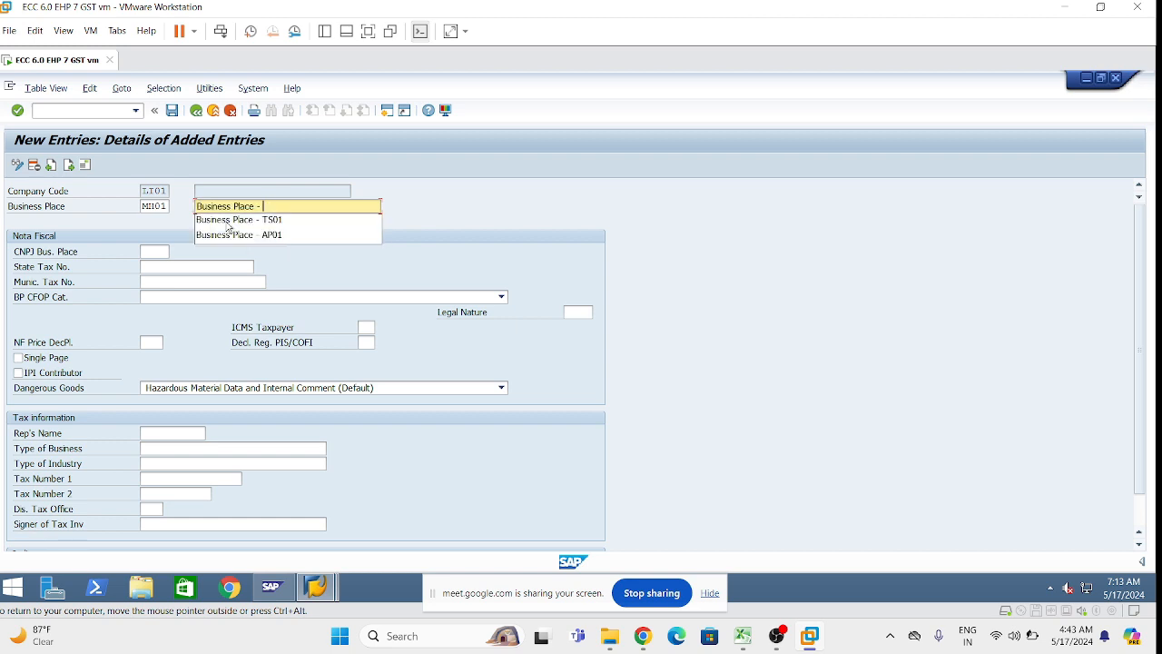
text(MH)
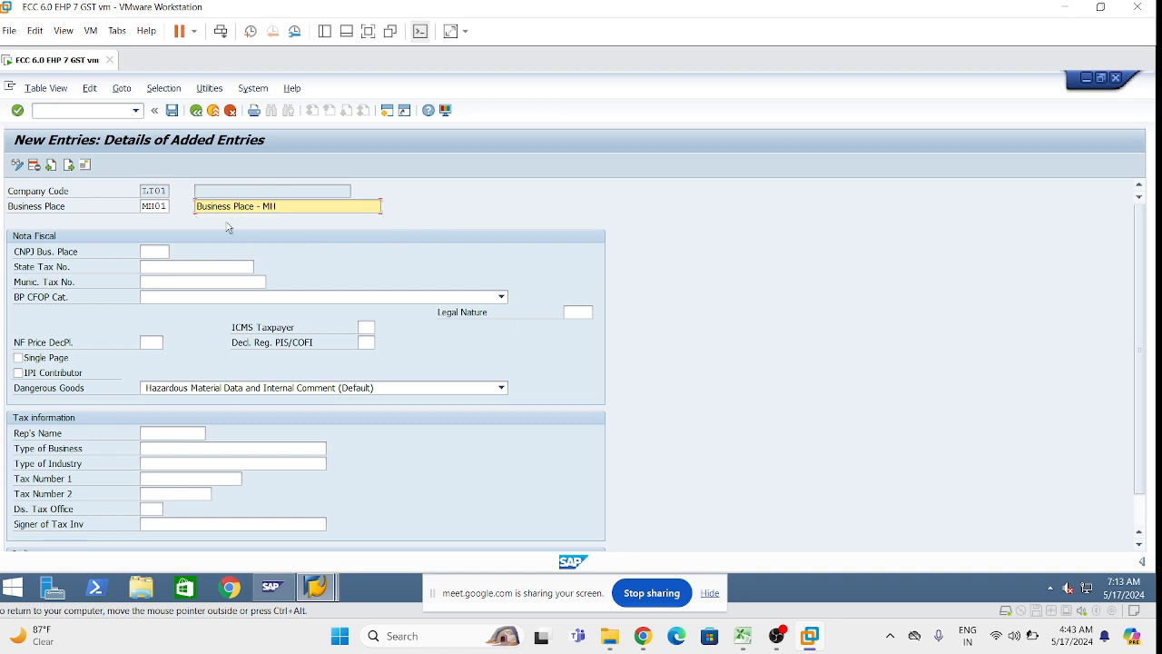
text(01)
Save the MH01 entry and set the title of its address to Company.
scroll(234, 423, down, 1)
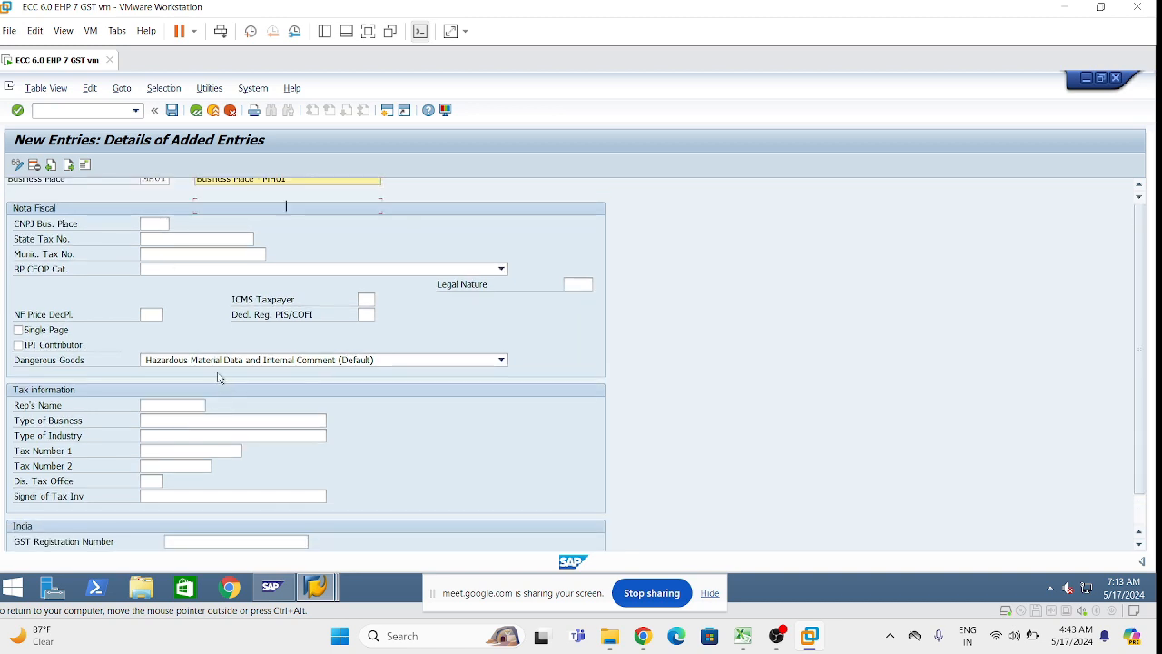
scroll(219, 378, up, 1)
click(172, 111)
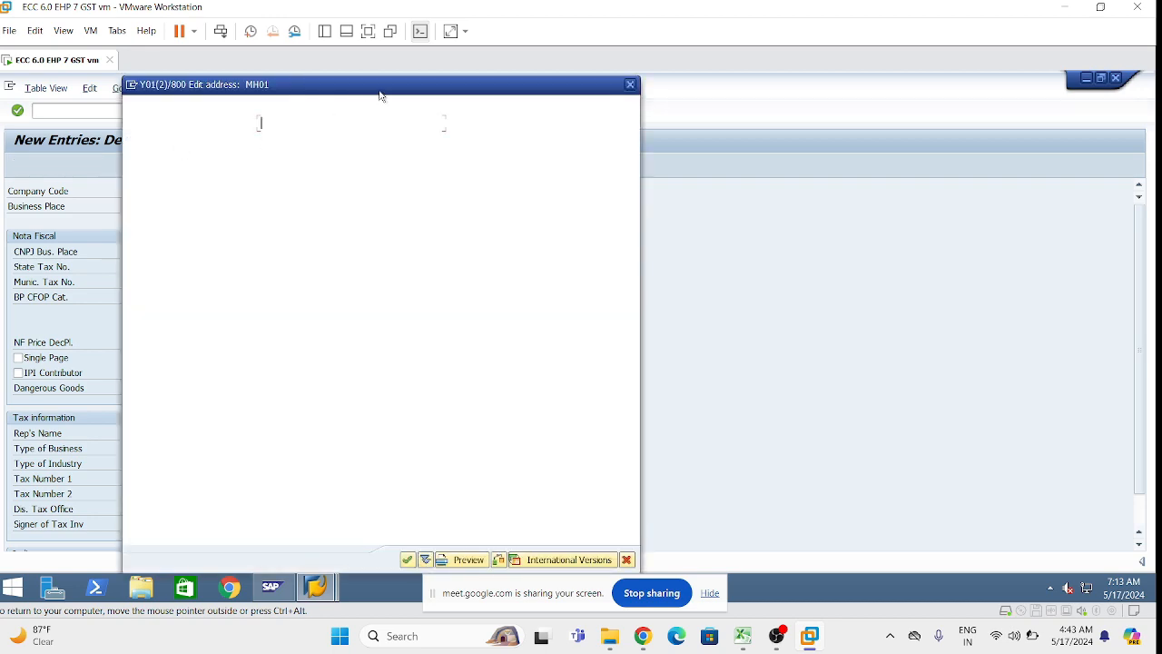
drag(380, 95, 682, 106)
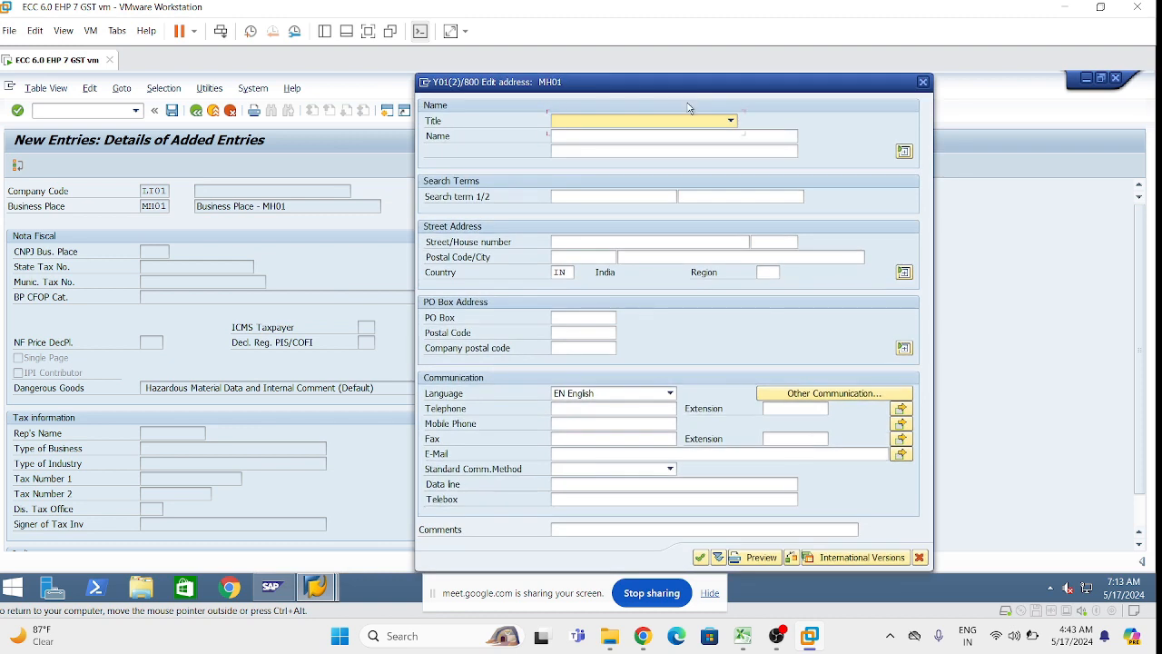
click(731, 121)
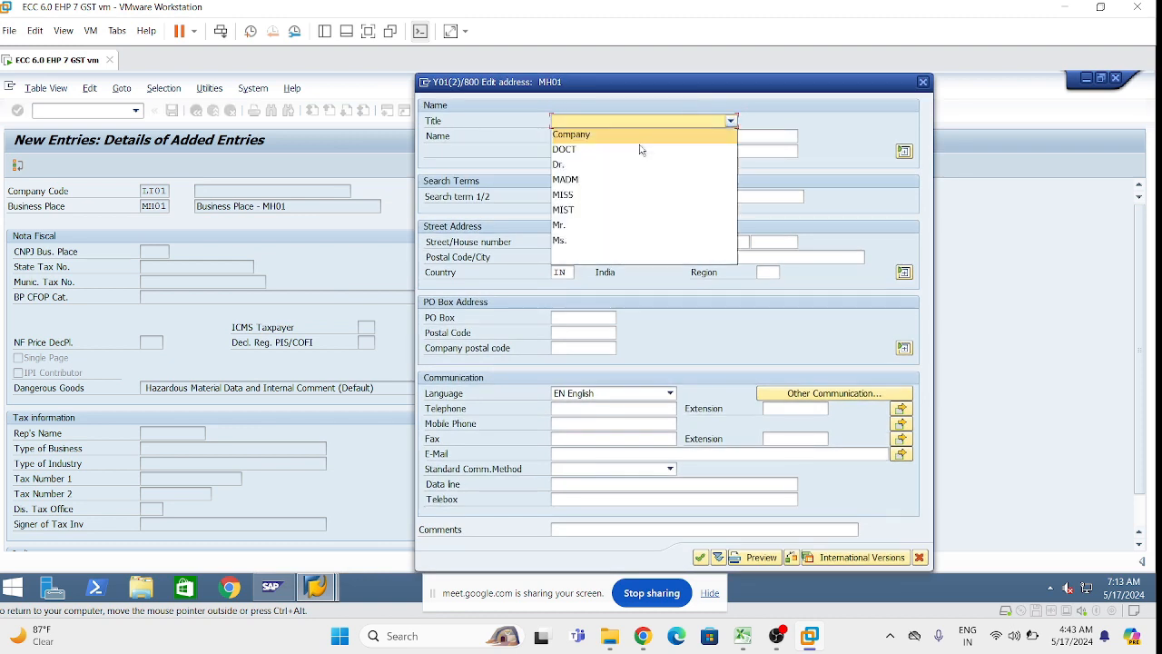
click(617, 134)
Enter Dilip Buss Place - Maharashtra as the name in the MH01 address.
click(617, 138)
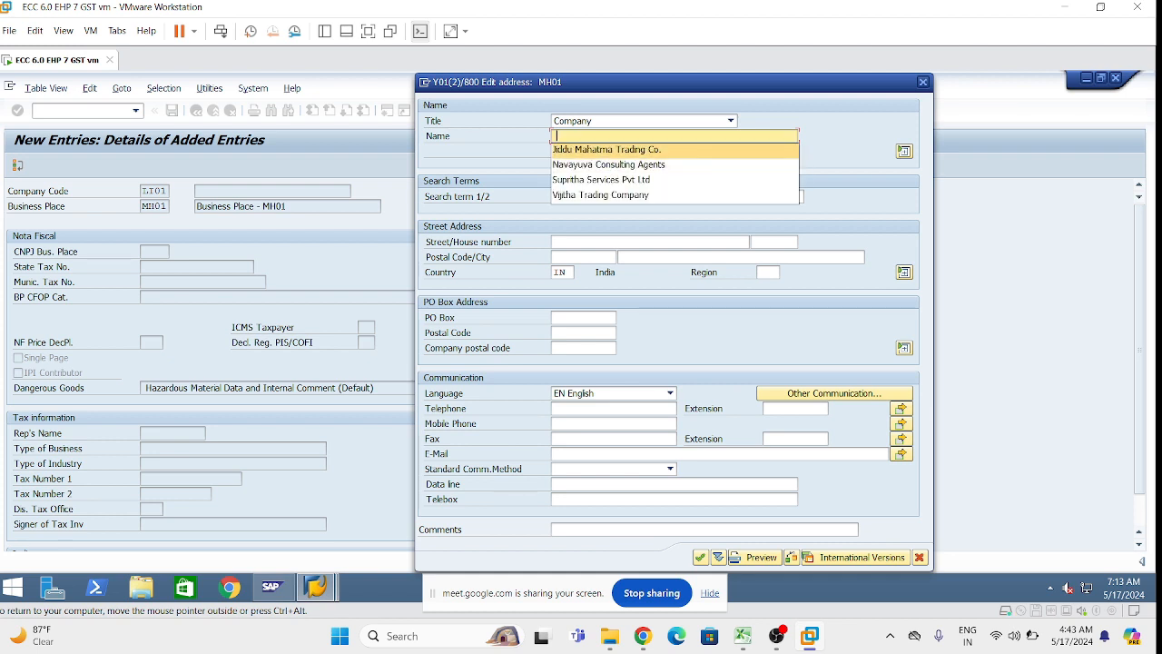
key(BackSpace)
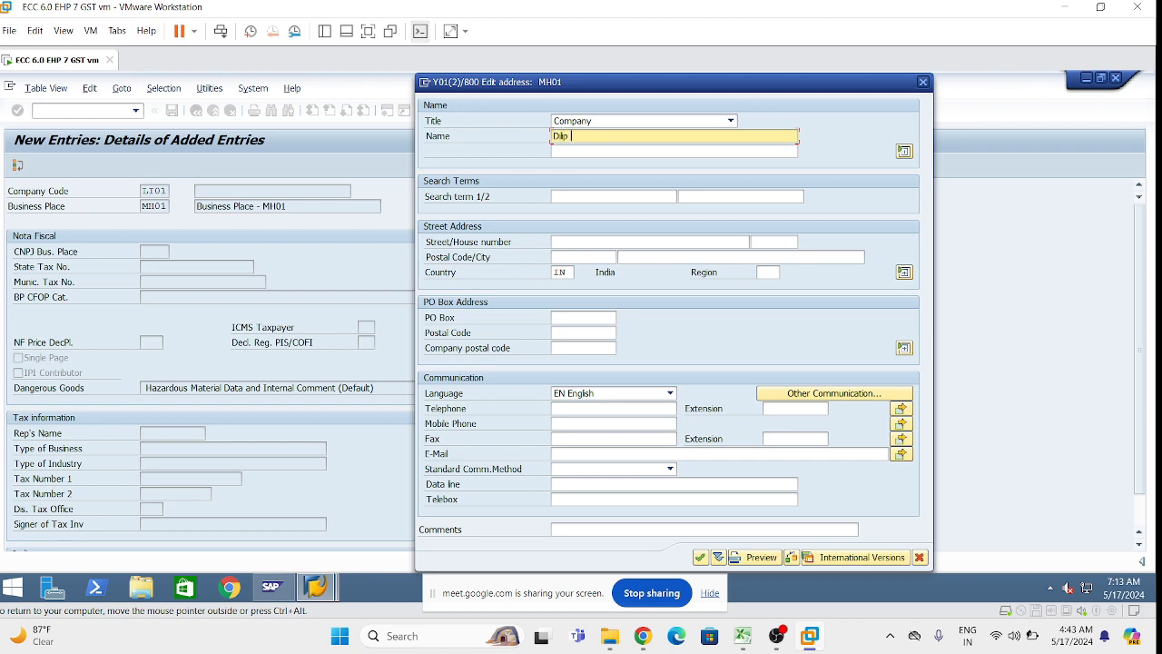
text(Dilip Busines)
key(BackSpace)
key(BackSpace)
key(BackSpace)
text(s Place - Maharashtra)
Set the first search term of the MH01 business place address to DBPM.
click(599, 196)
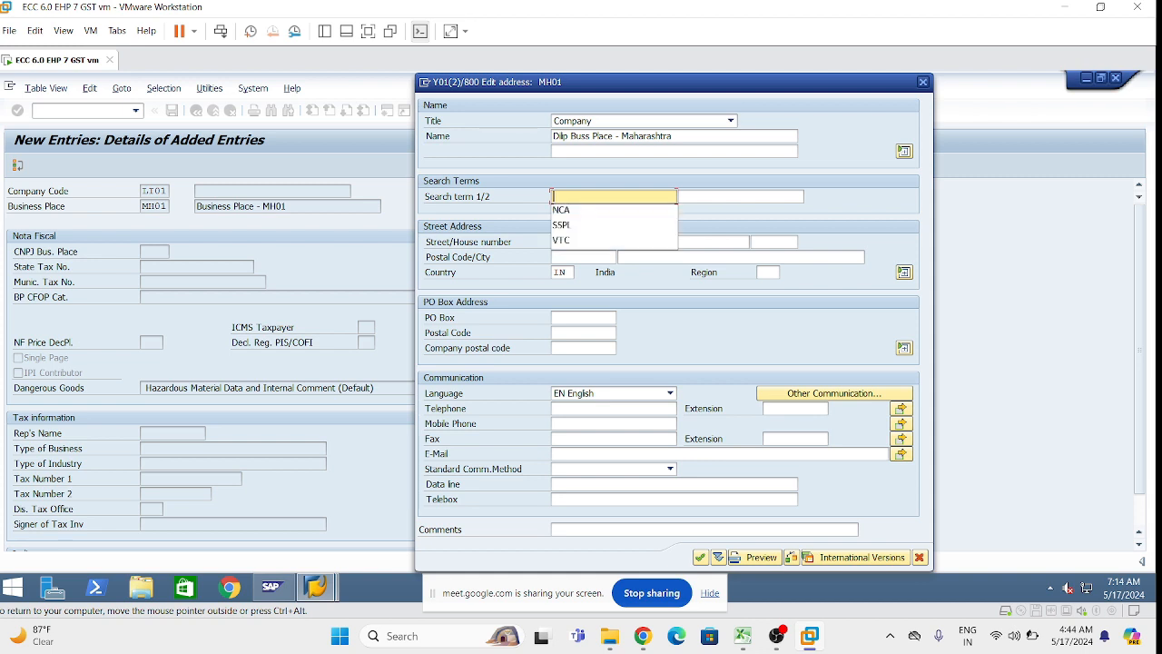
text(B)
key(BackSpace)
text(D)
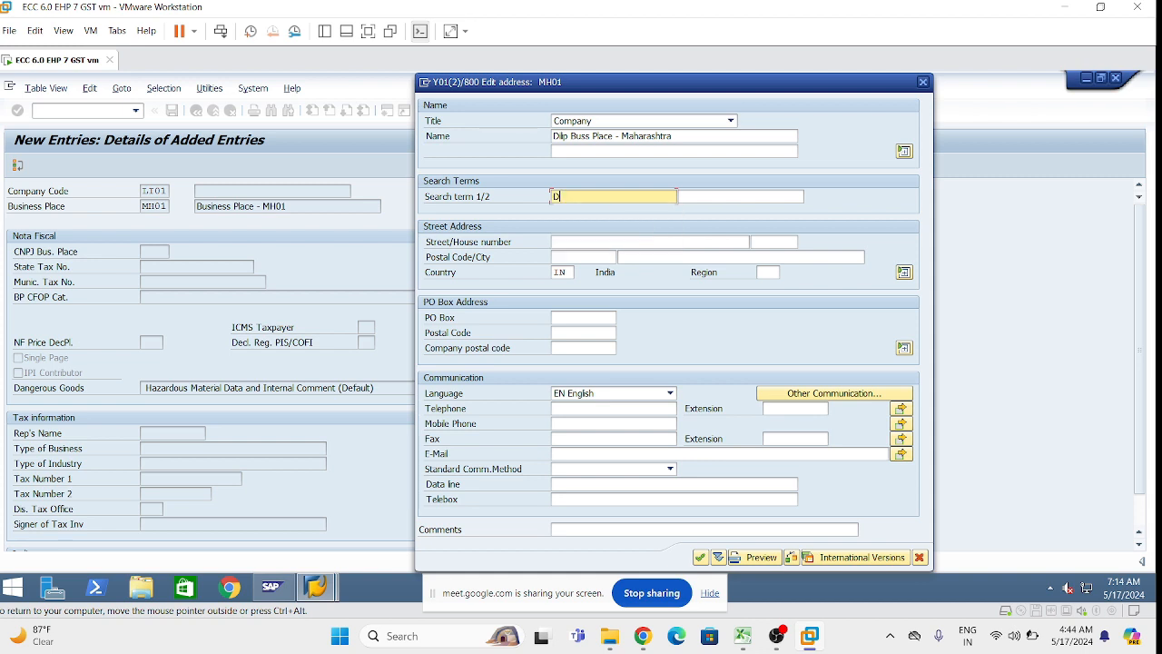
text(BPM)
Fill in the street, house number and postal code of the MH01 address.
click(606, 242)
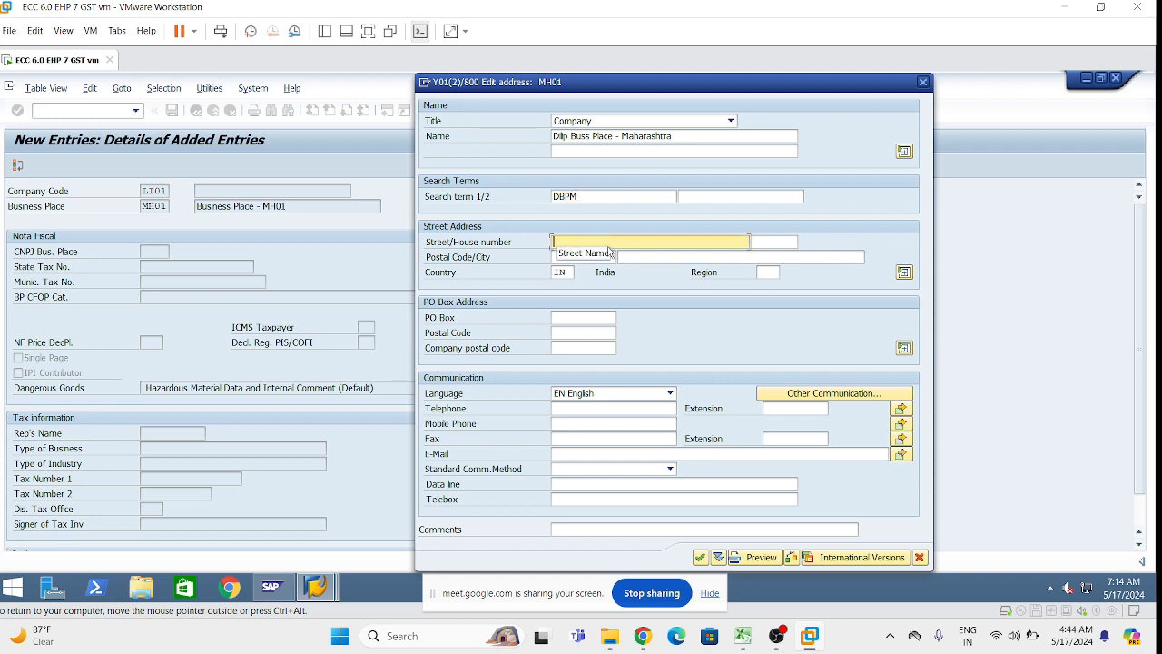
text(20)
key(Tab)
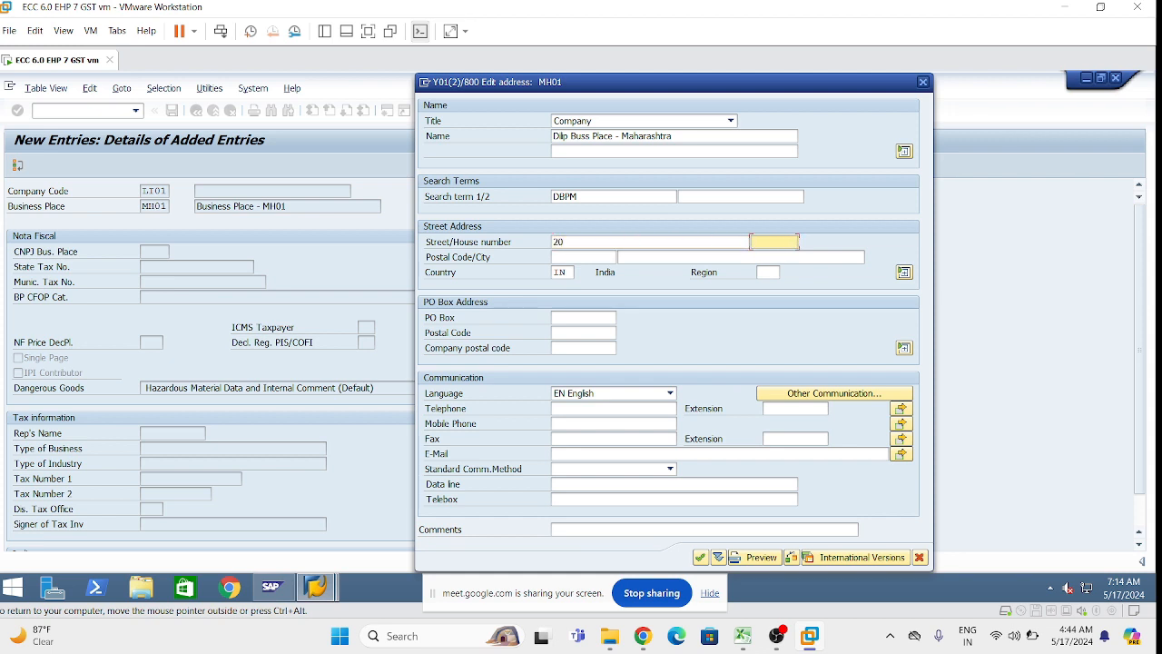
text(205)
click(581, 258)
text(459951)
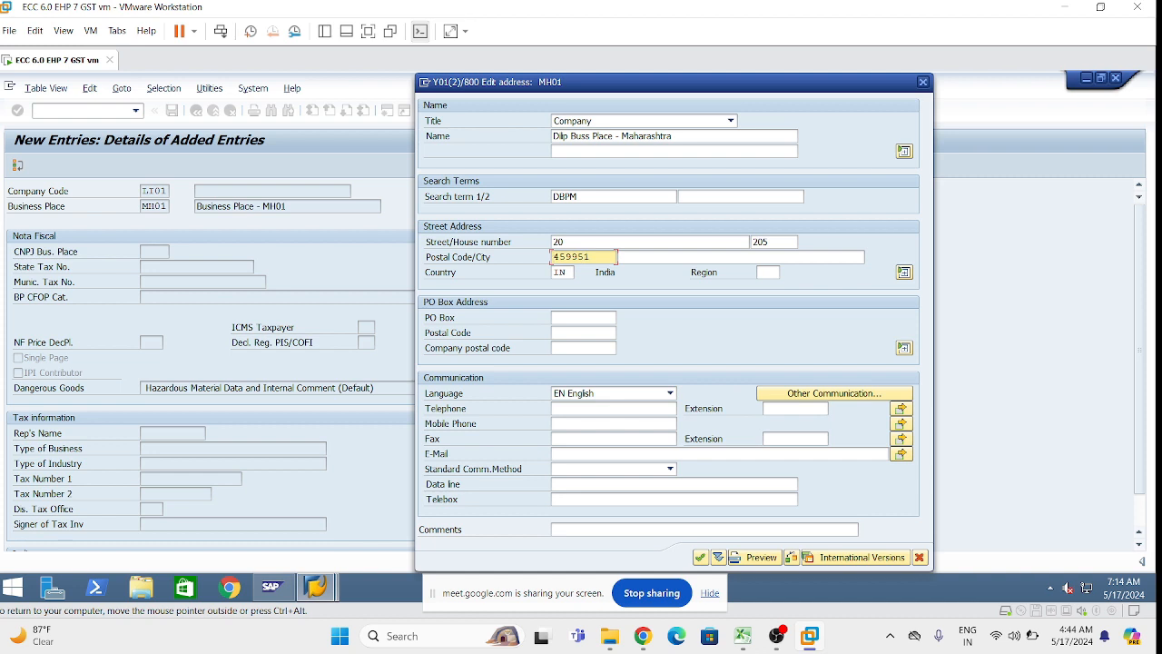
key(BackSpace)
text(8)
Set the MH01 address's city to Mumbai and its region to 13.
click(621, 259)
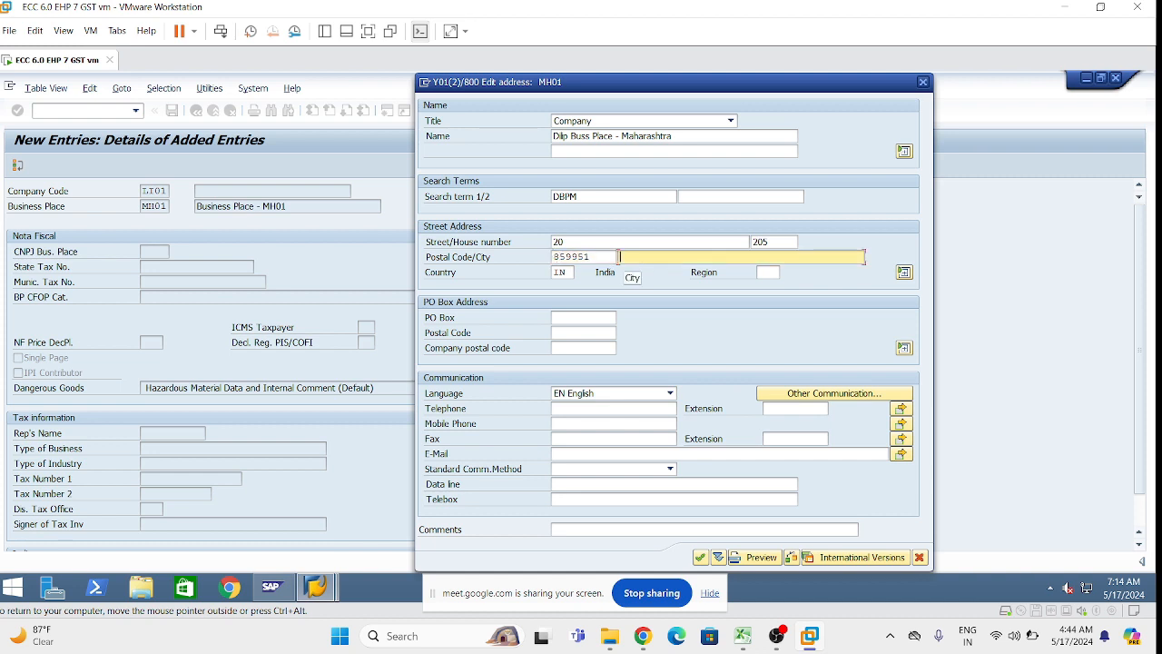
text(Mumbai)
click(767, 272)
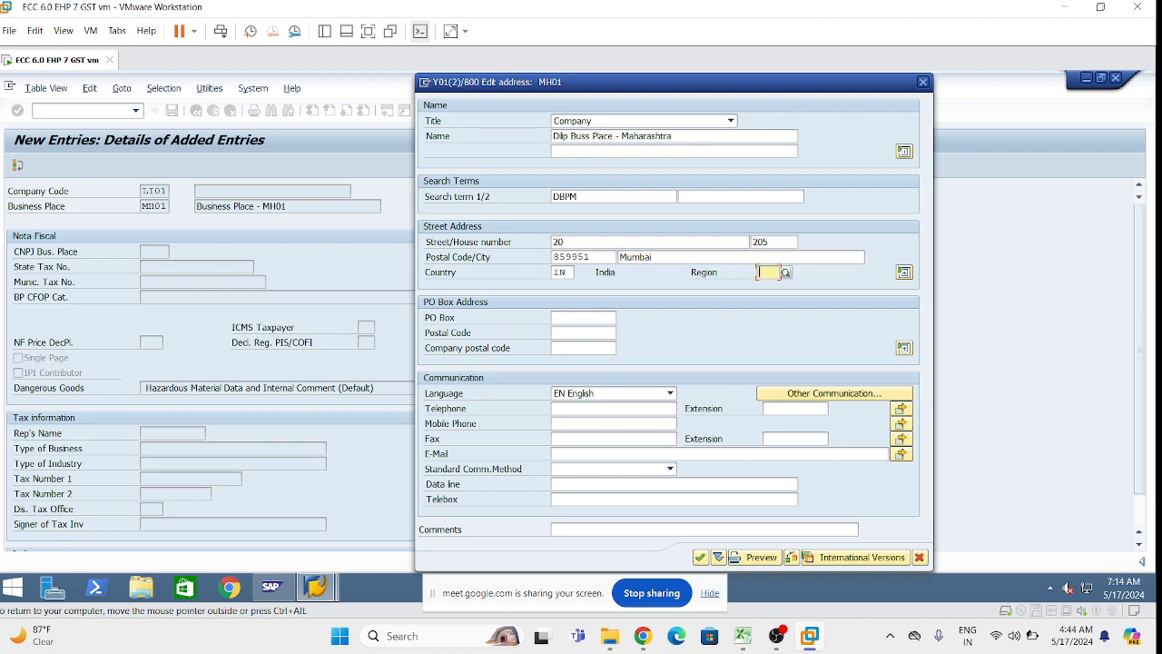
text(13)
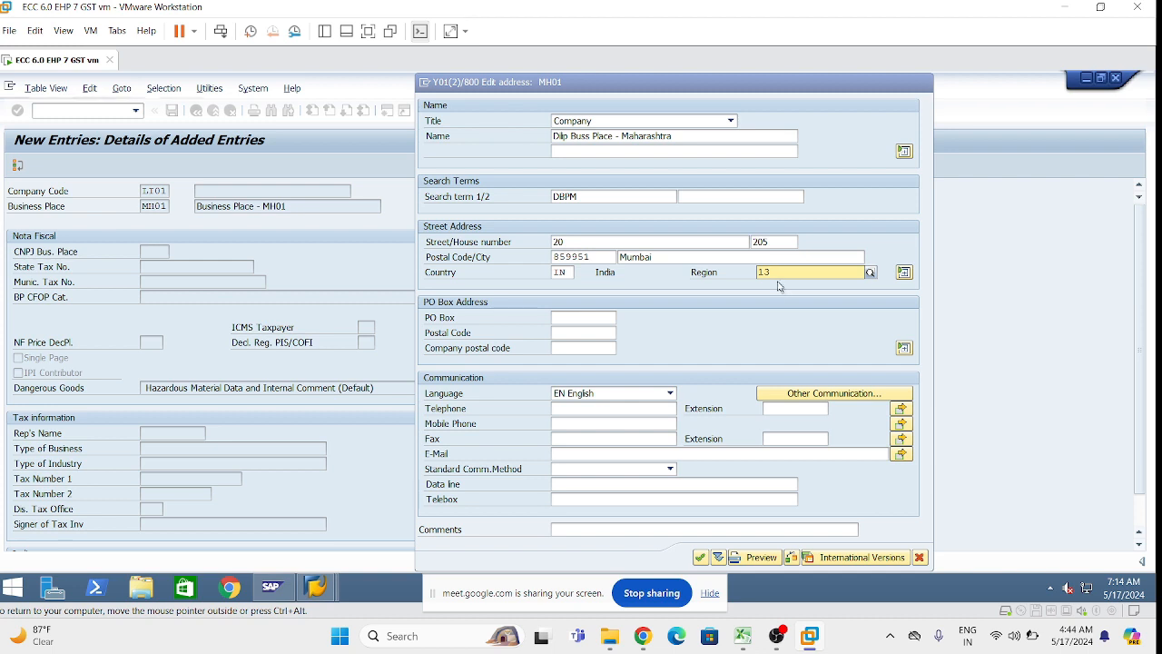
click(803, 301)
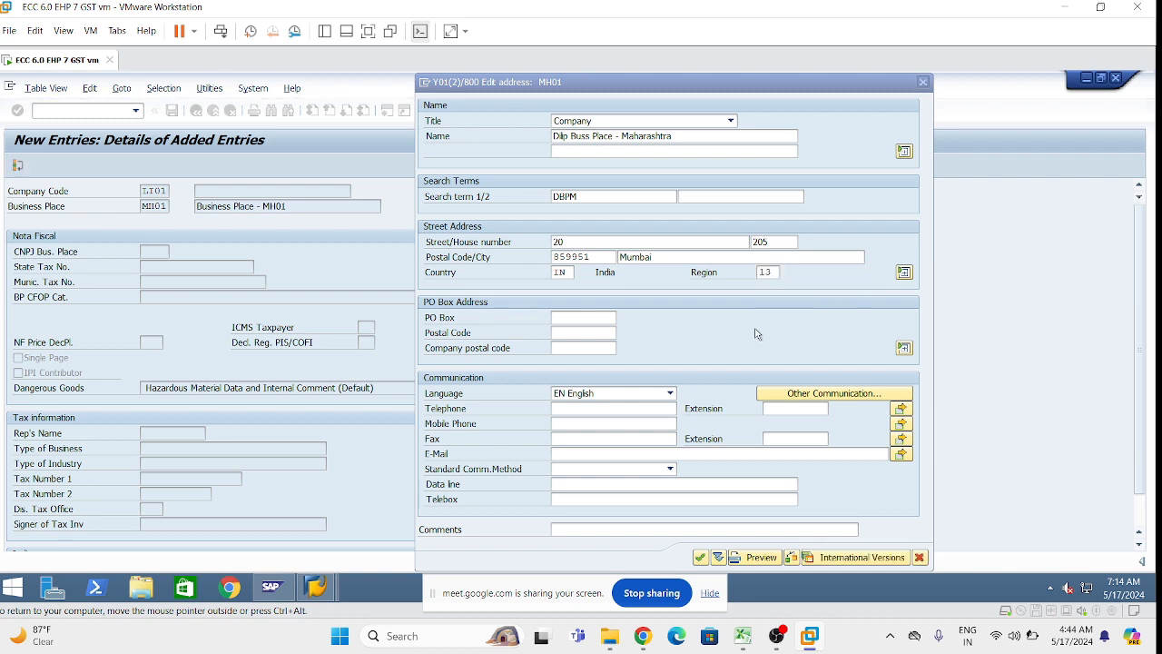
Try to accept the MH01 address and restore its country code to IN.
click(563, 273)
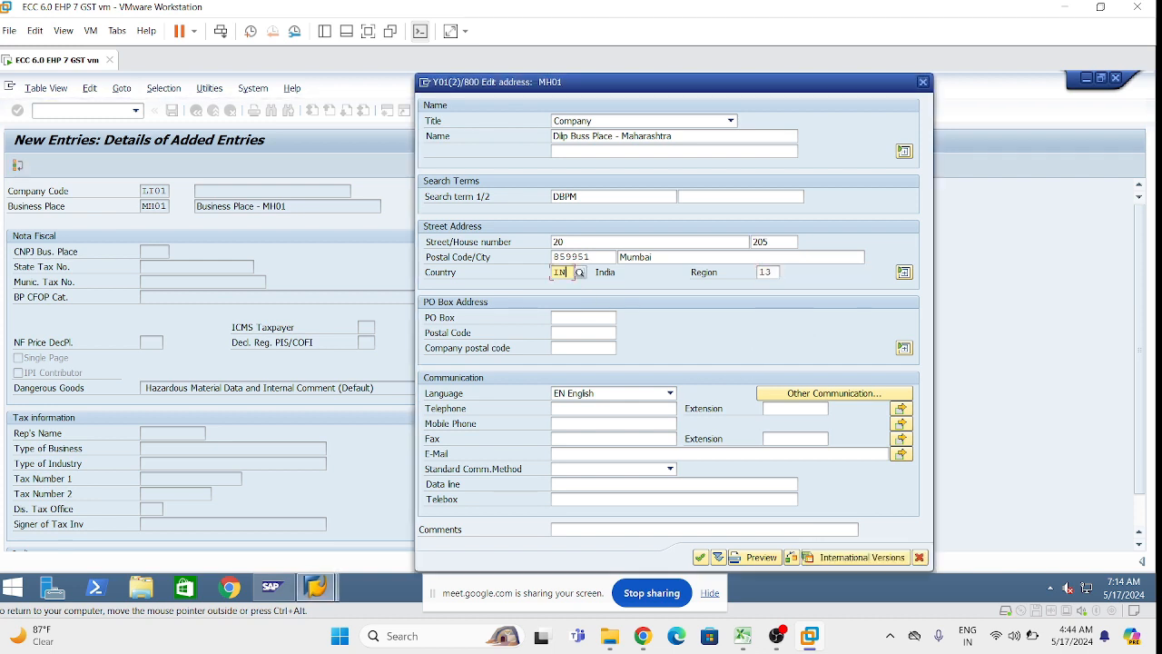
click(700, 557)
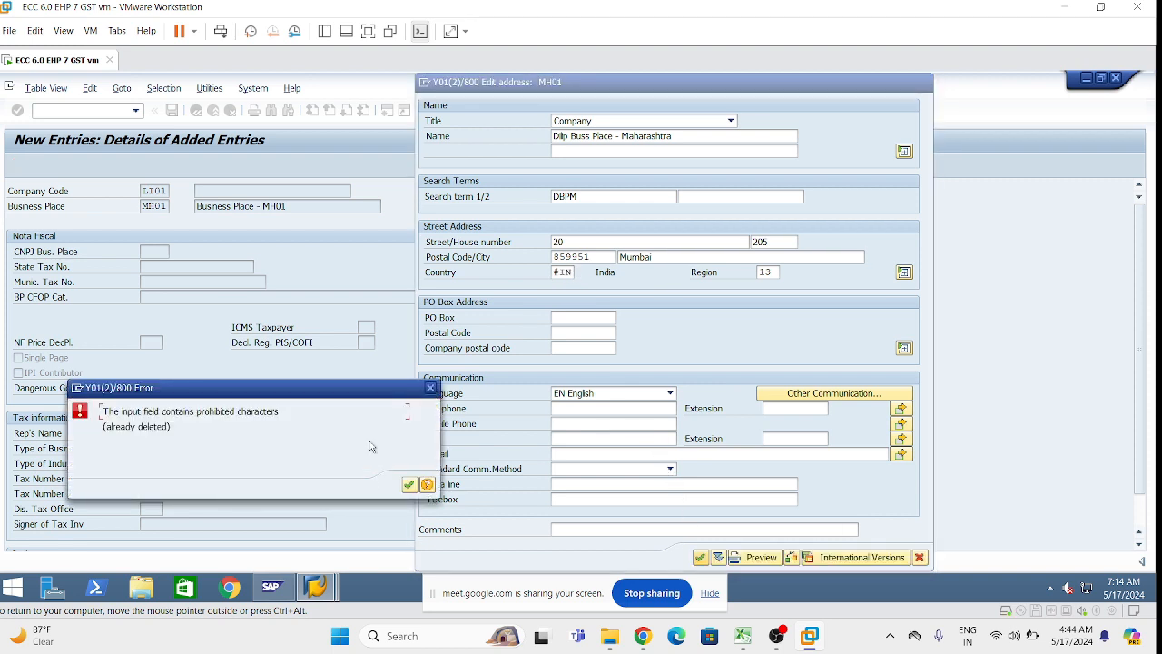
click(408, 484)
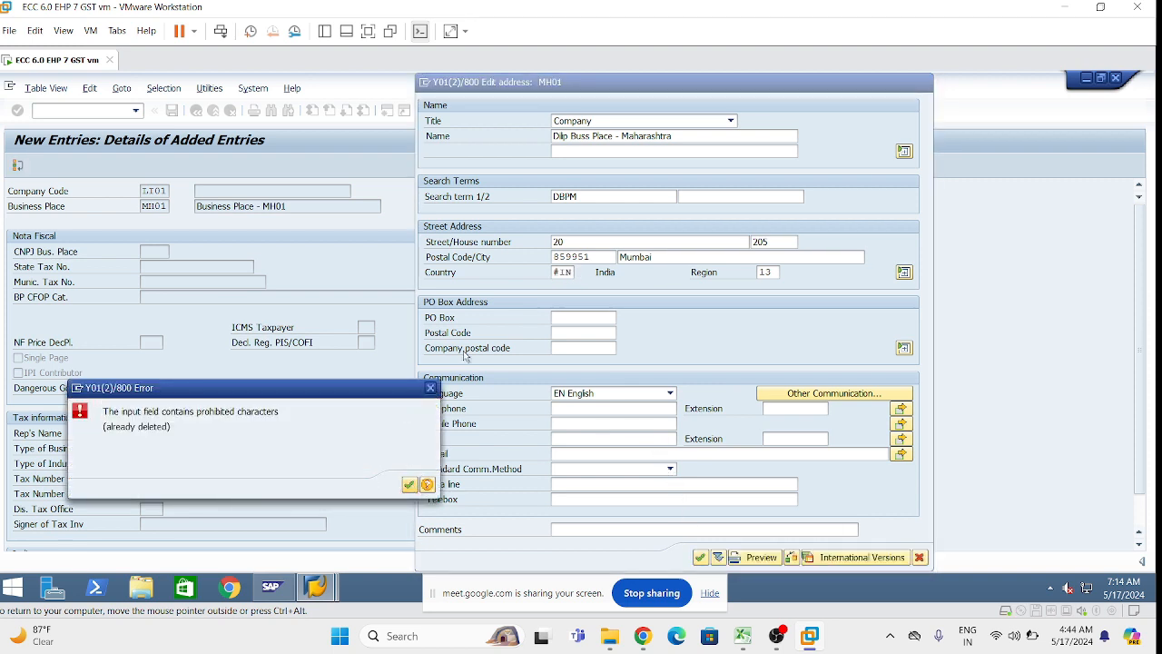
double_click(563, 272)
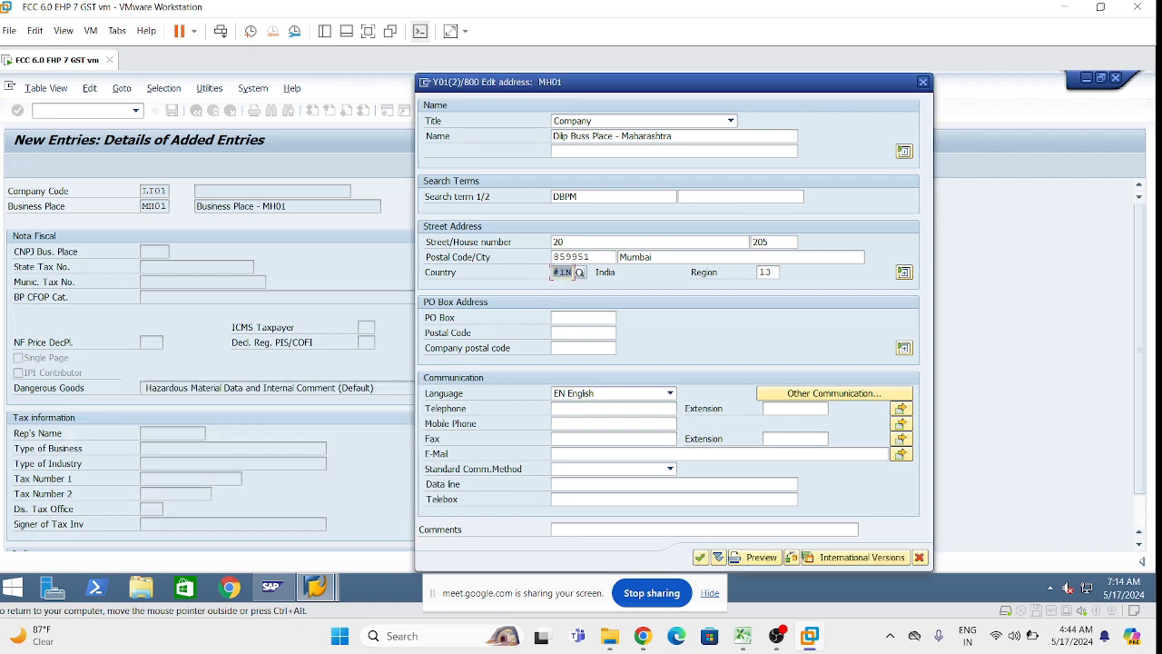
click(558, 272)
key(BackSpace)
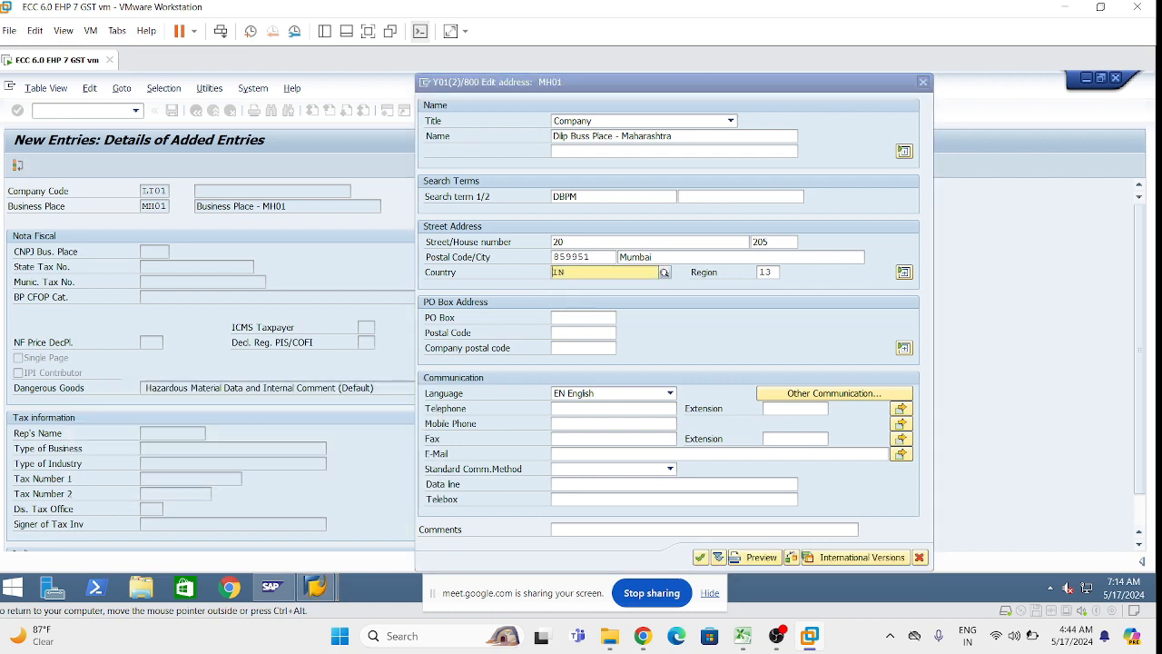
click(590, 305)
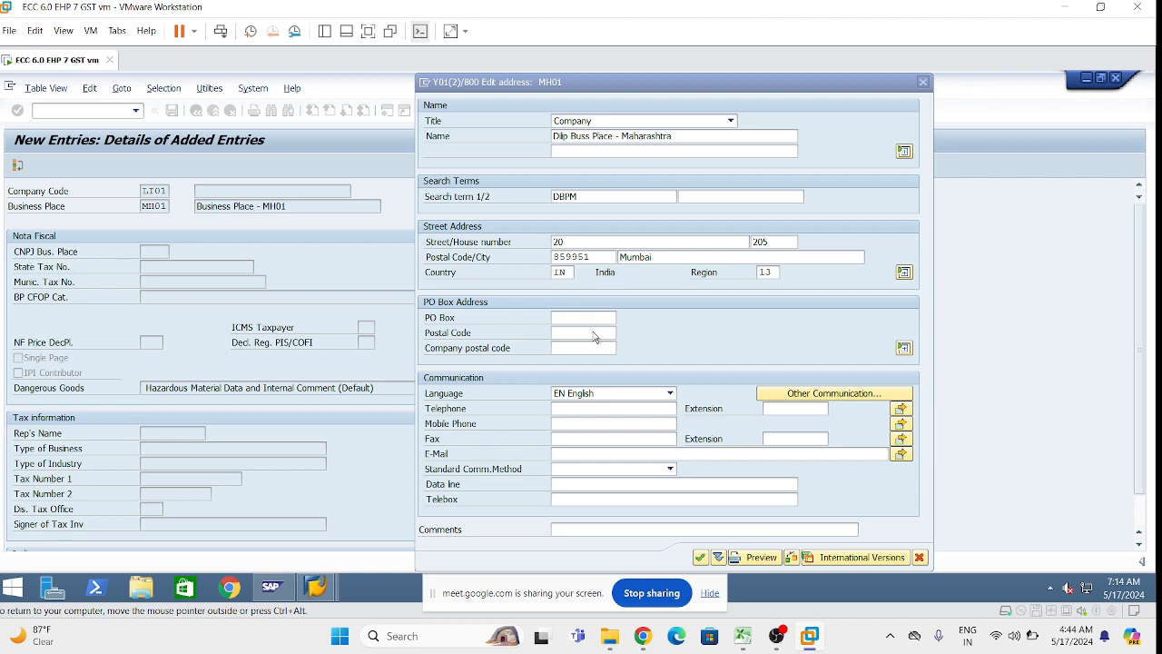
Enter the PO box number of the MH01 address and accept the completed address.
click(584, 318)
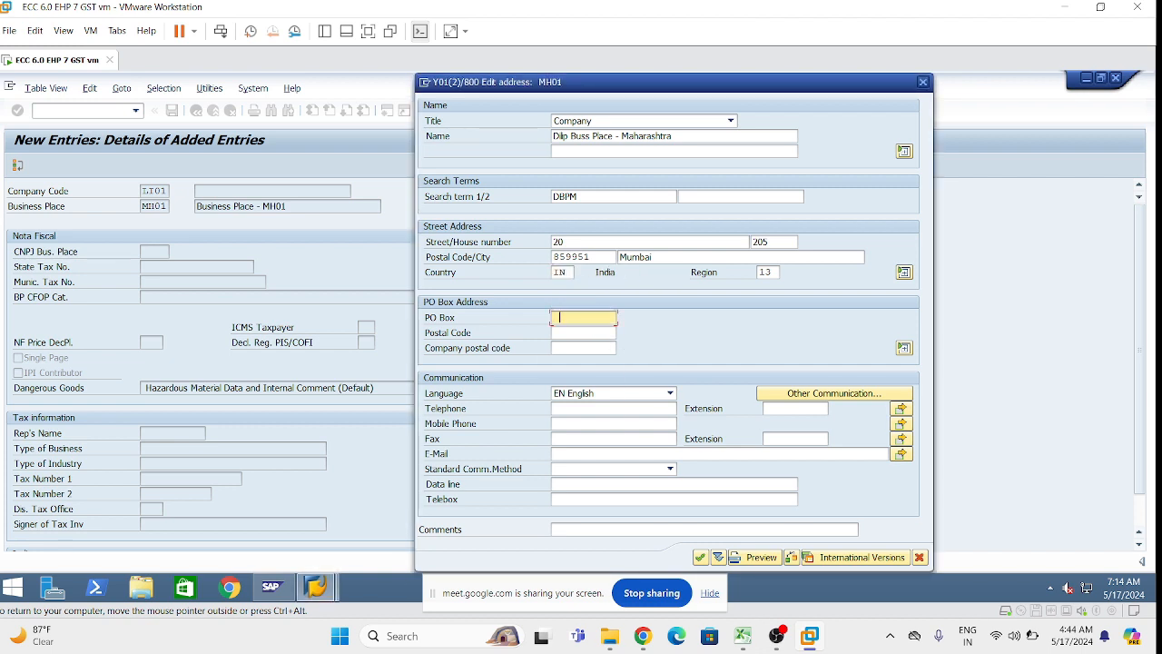
text(12-3-1)
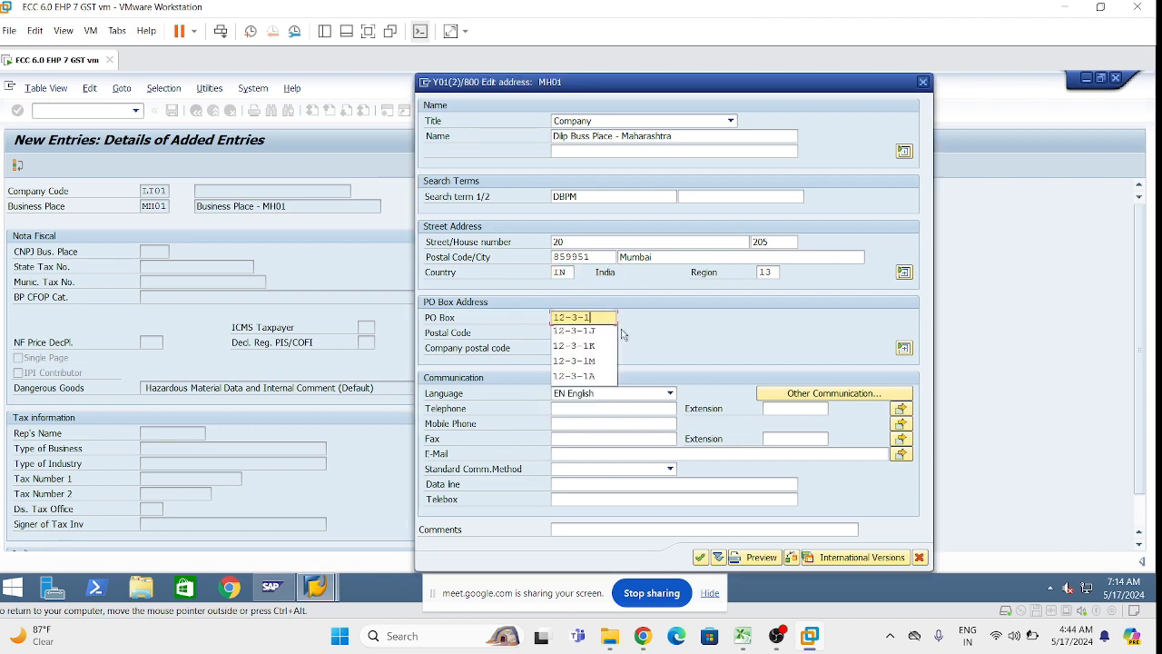
text(b)
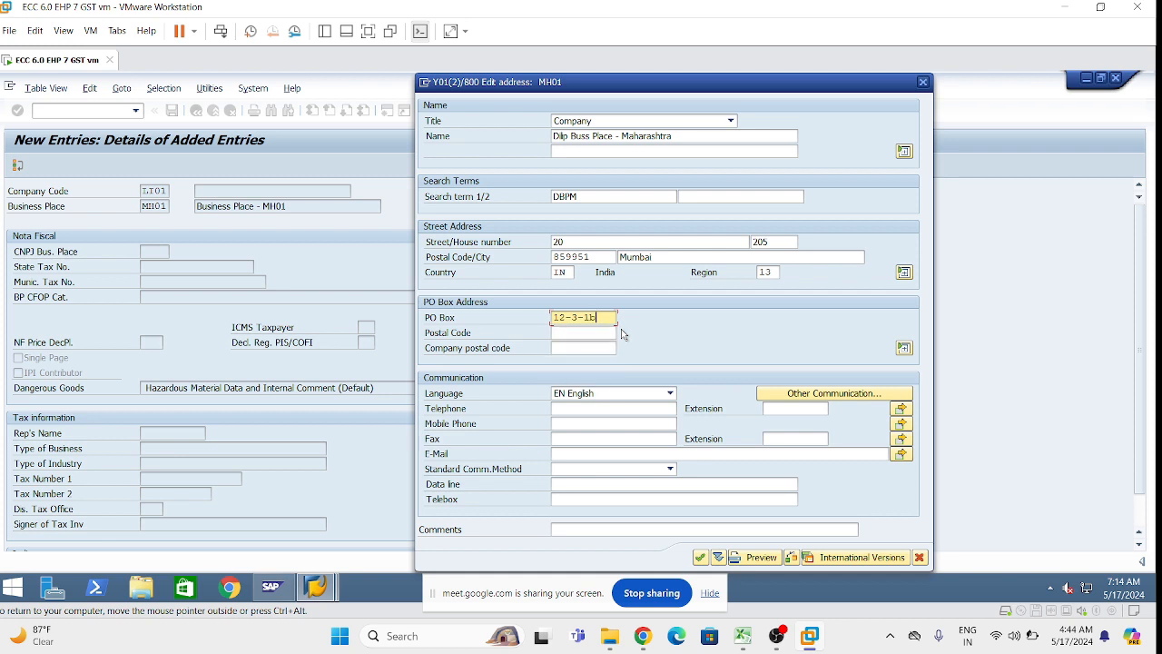
key(BackSpace)
text(B)
click(699, 557)
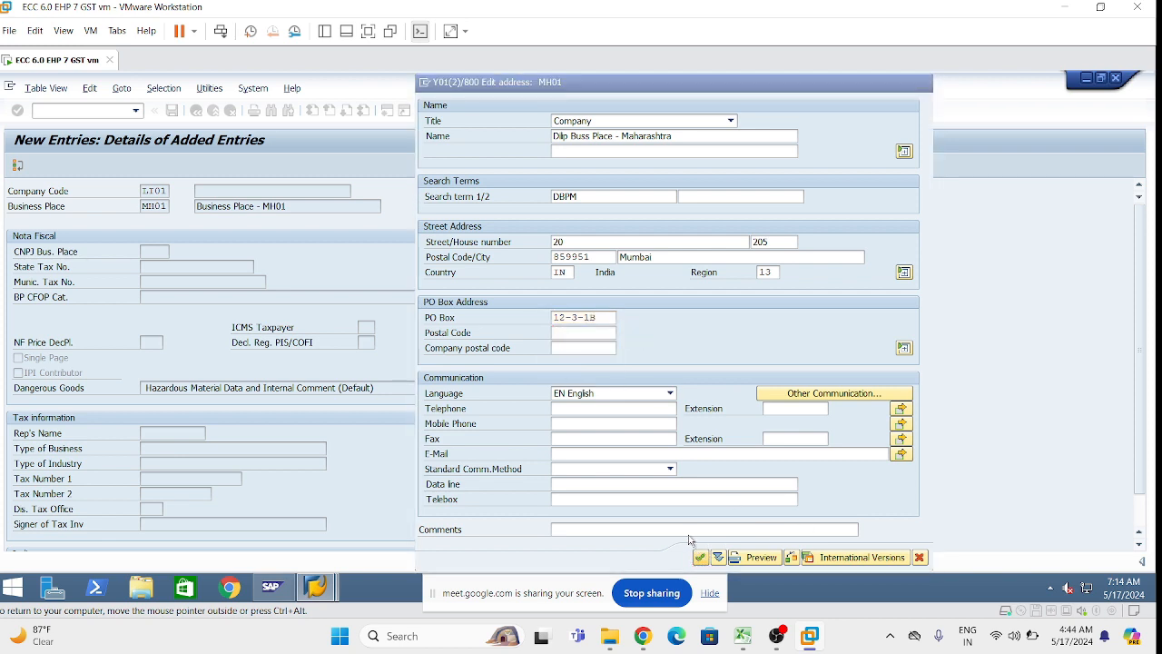
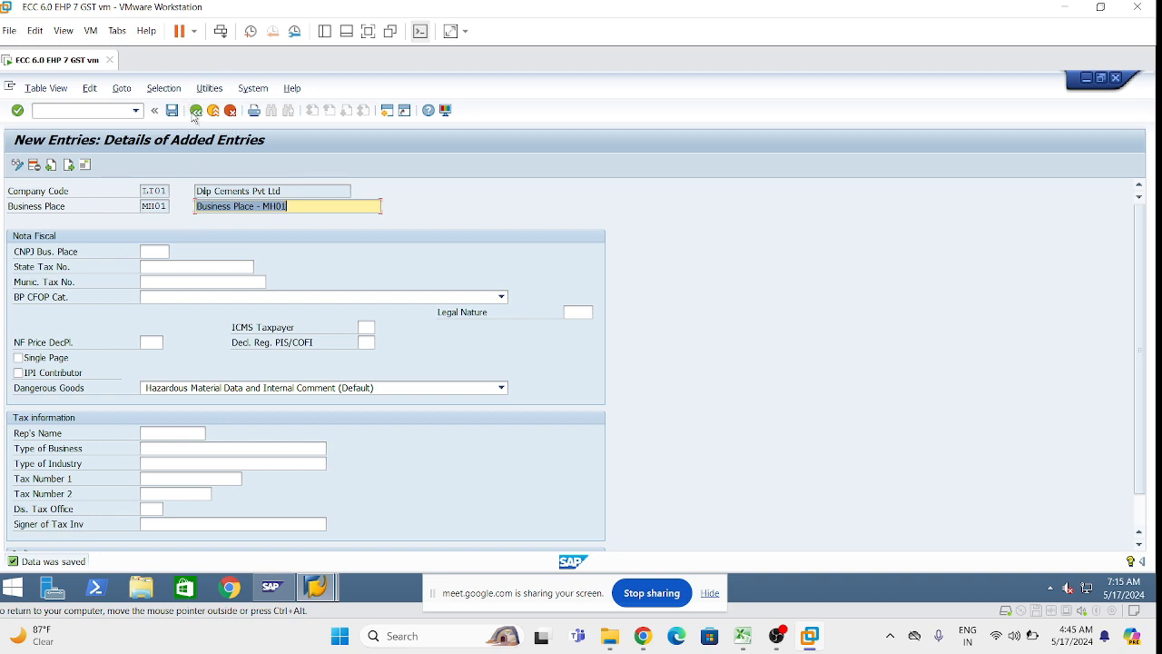
Return from the new MH01 entry to the Business Places overview of company code LI01.
click(194, 111)
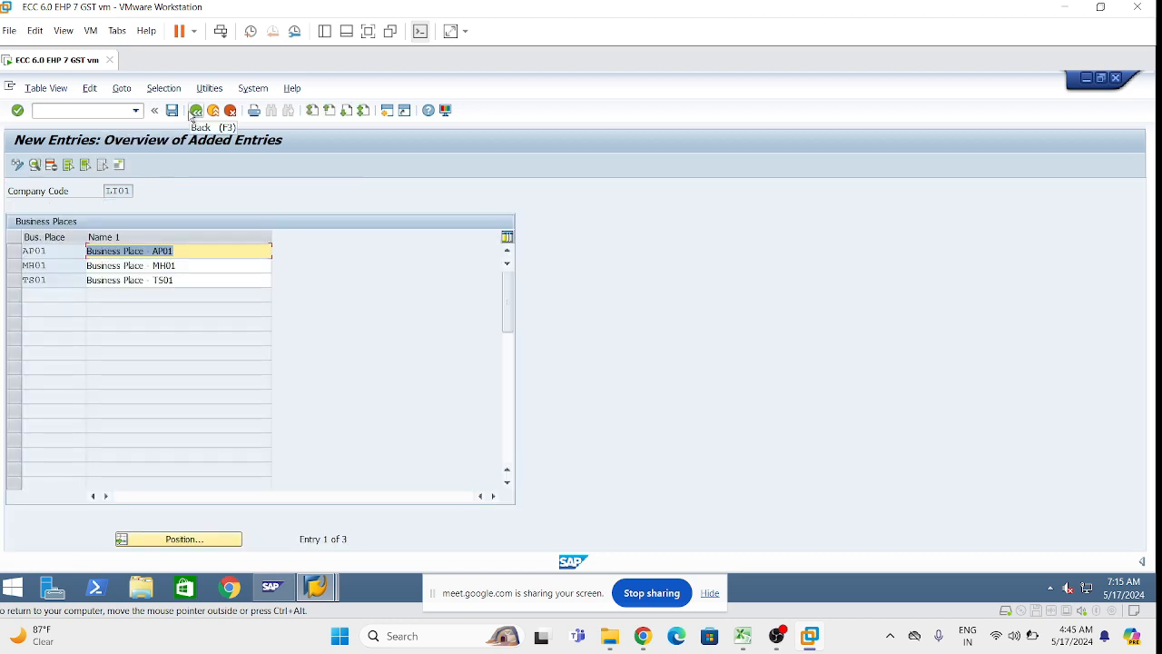
click(185, 251)
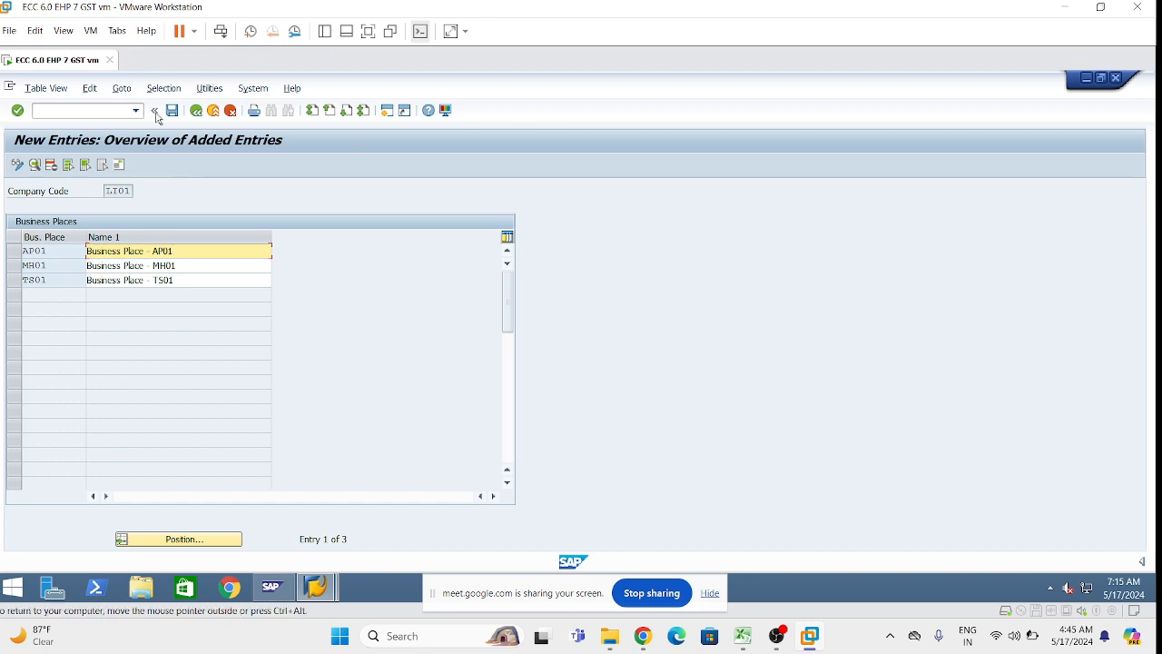
click(193, 110)
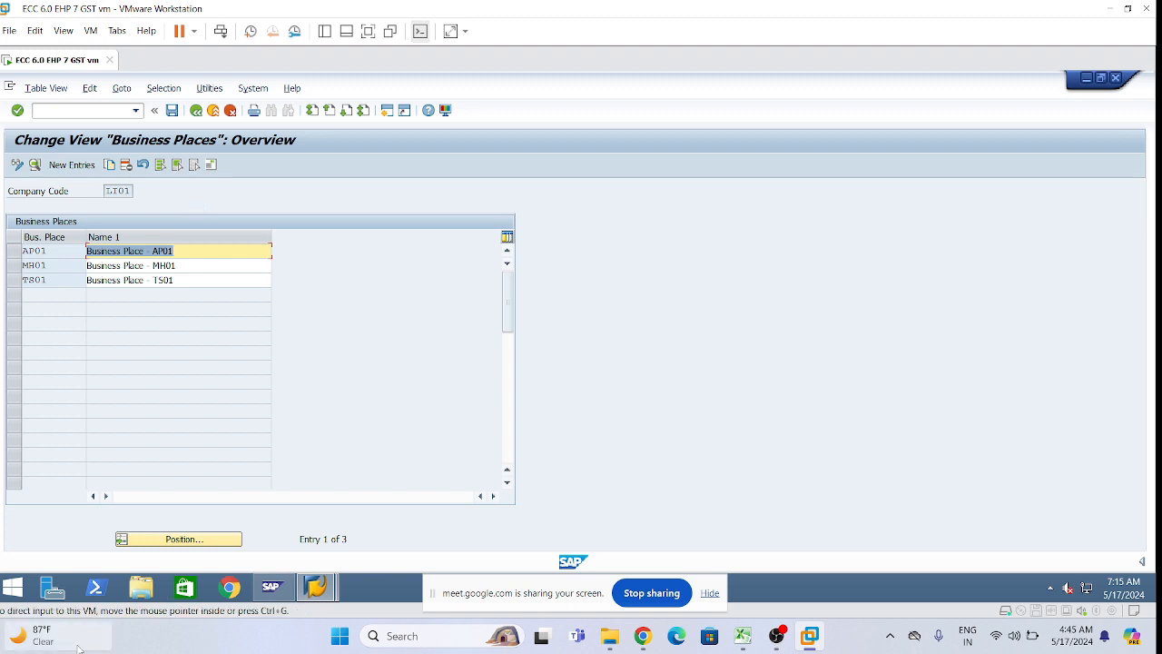
click(320, 582)
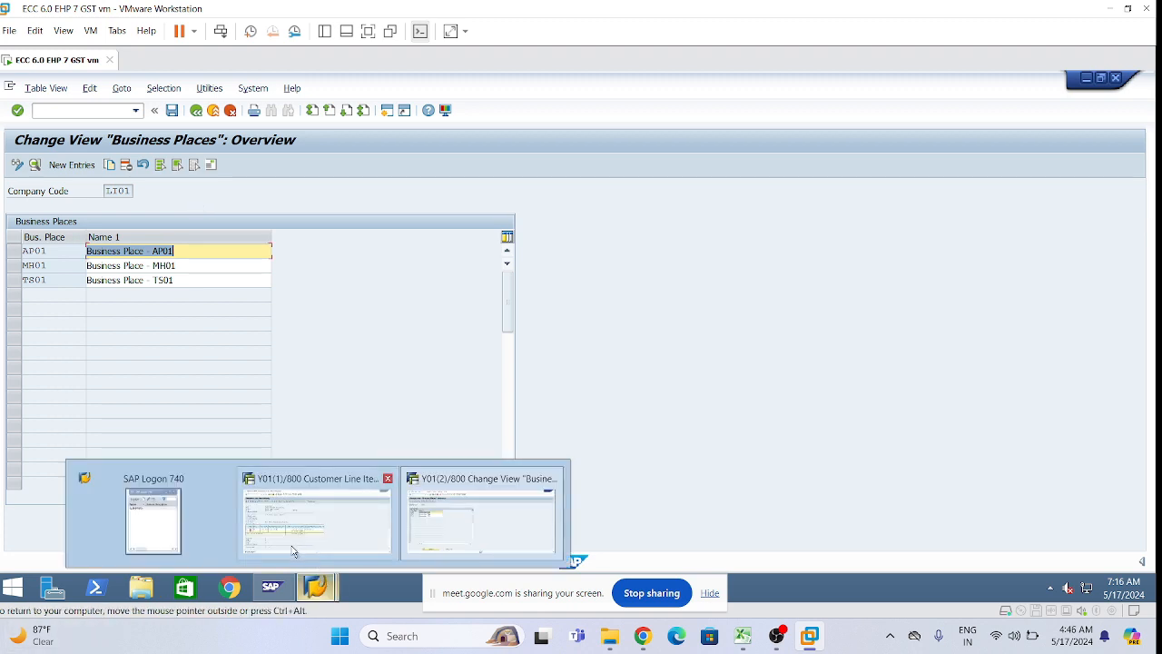
mouse_move(291, 546)
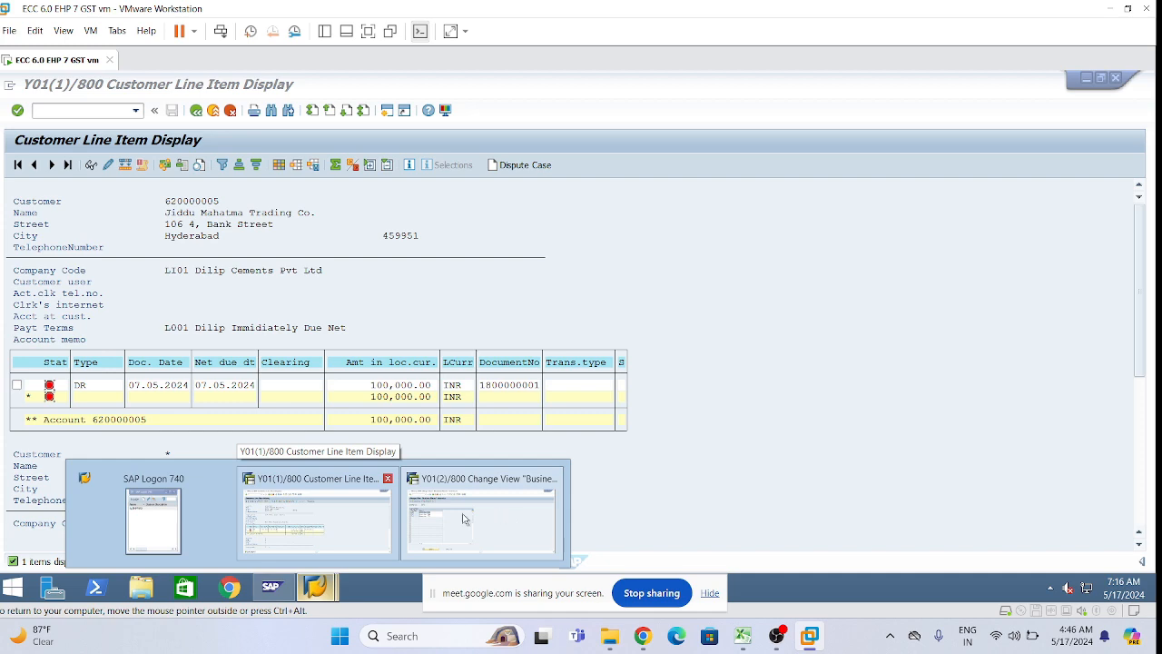
click(517, 527)
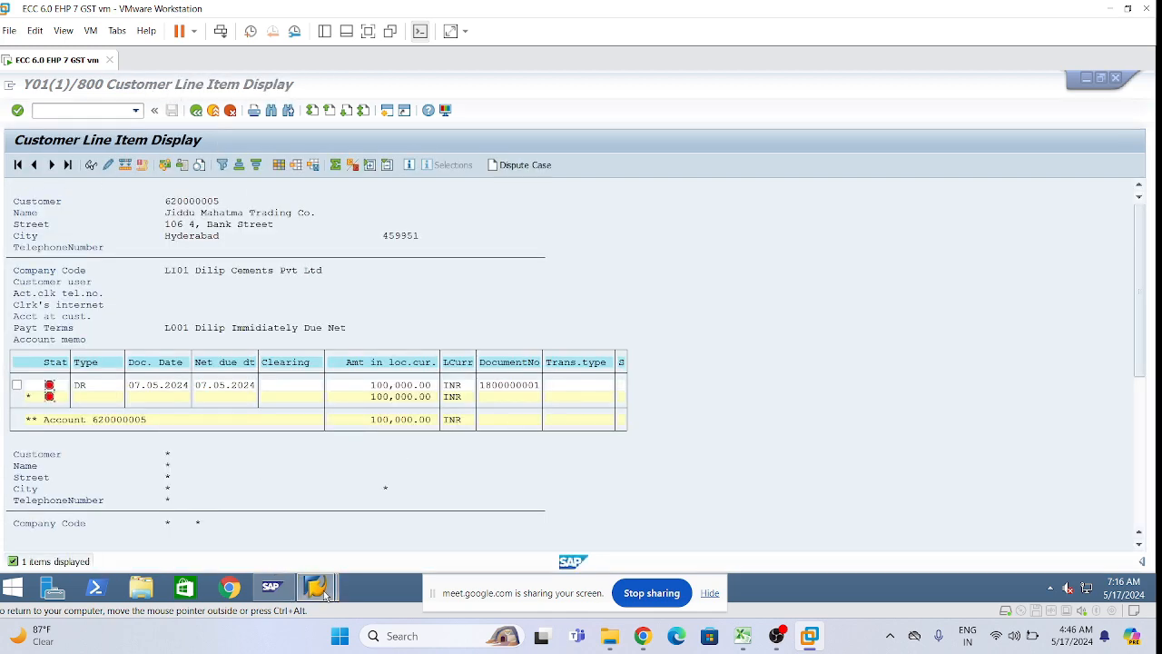
mouse_move(323, 587)
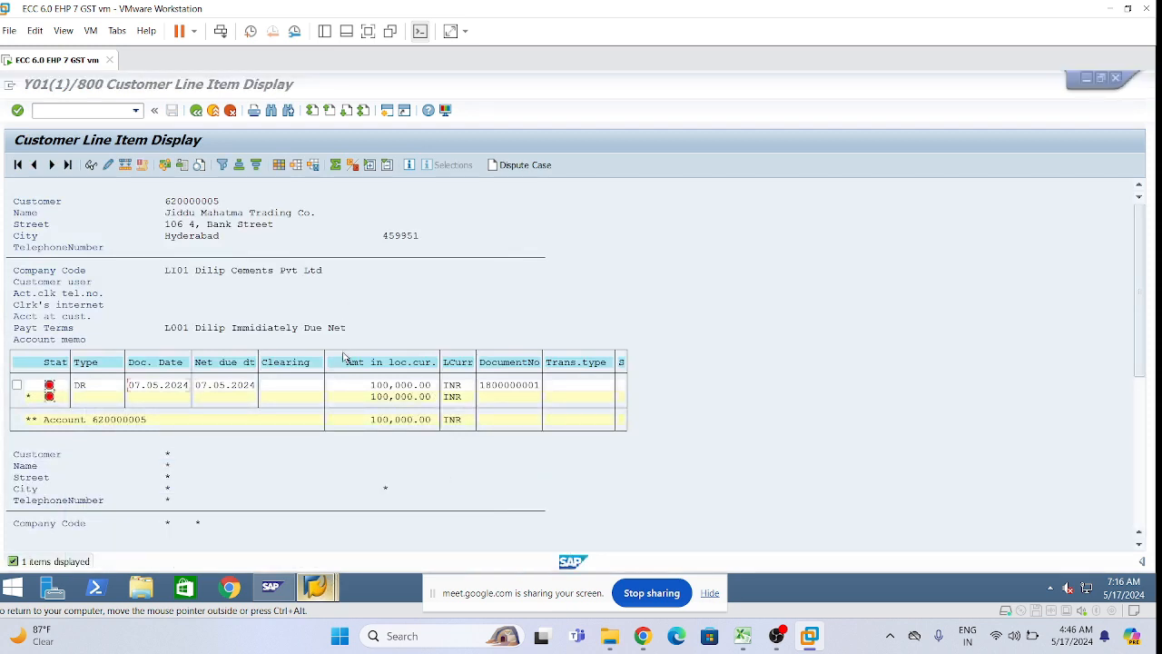
click(313, 581)
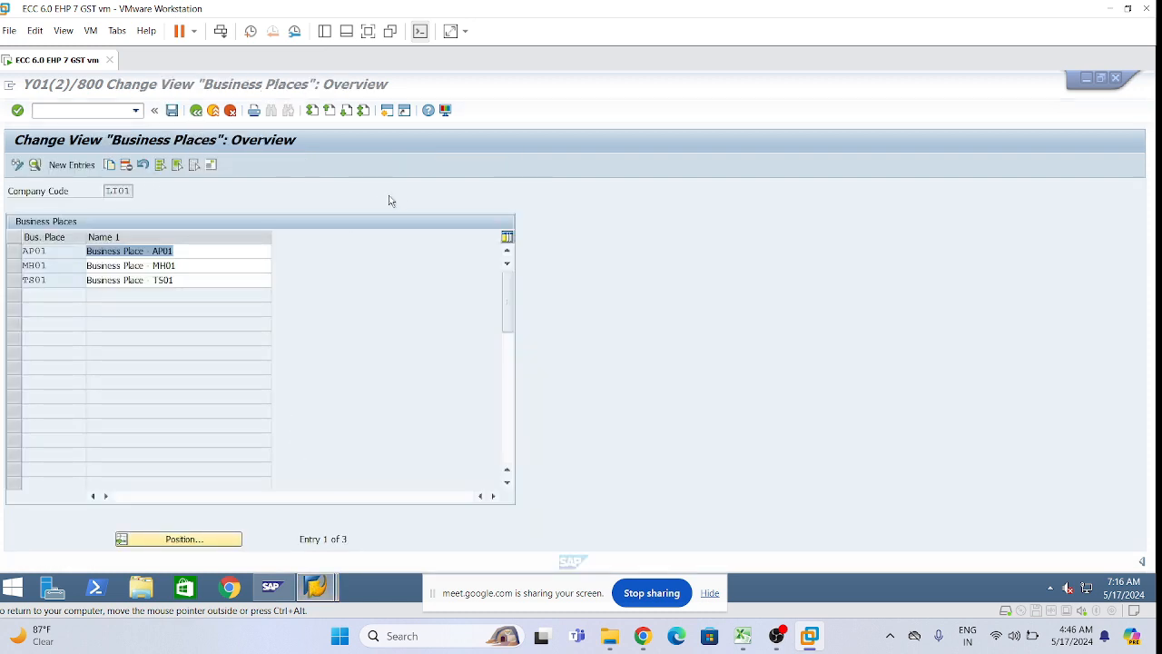
click(271, 588)
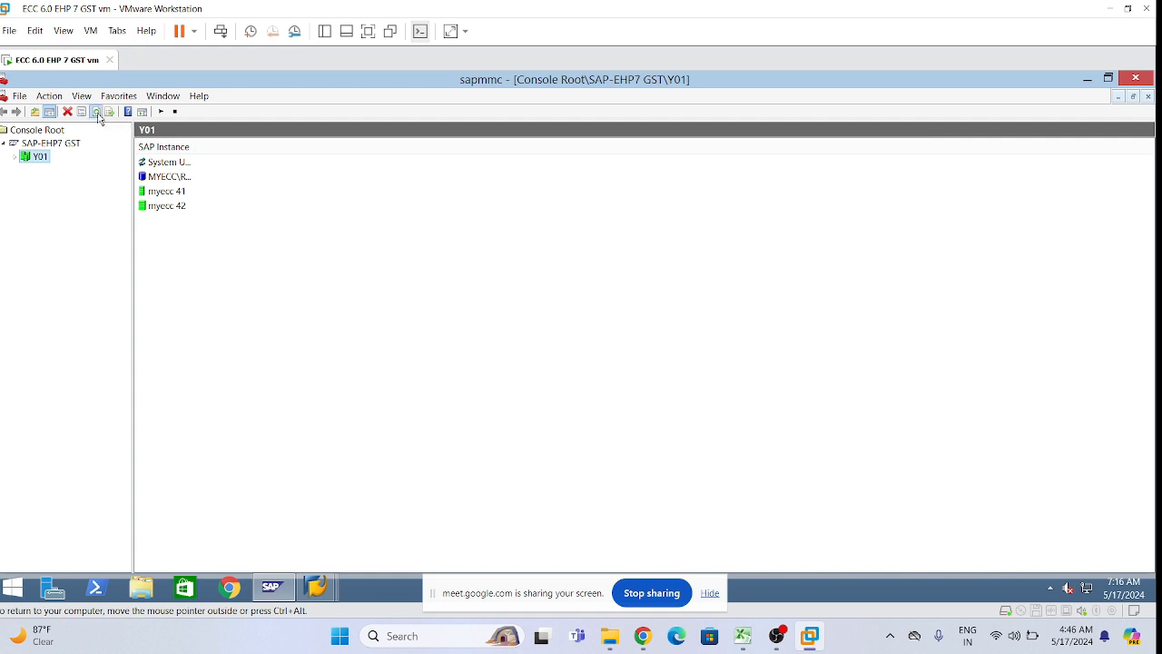
click(318, 588)
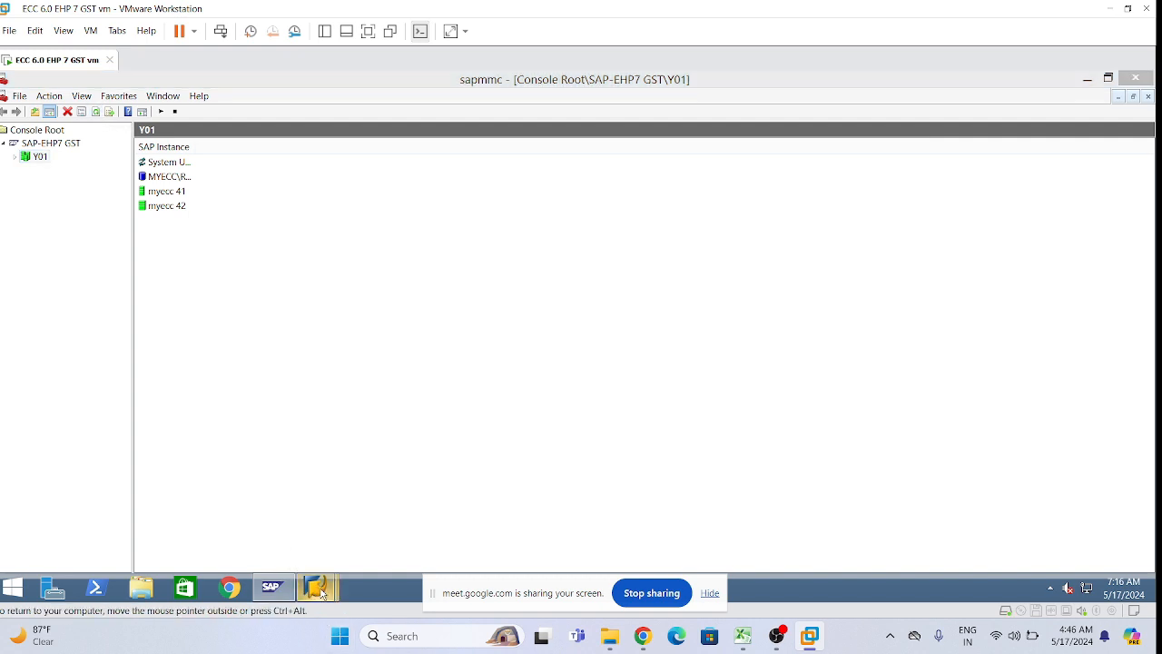
click(435, 506)
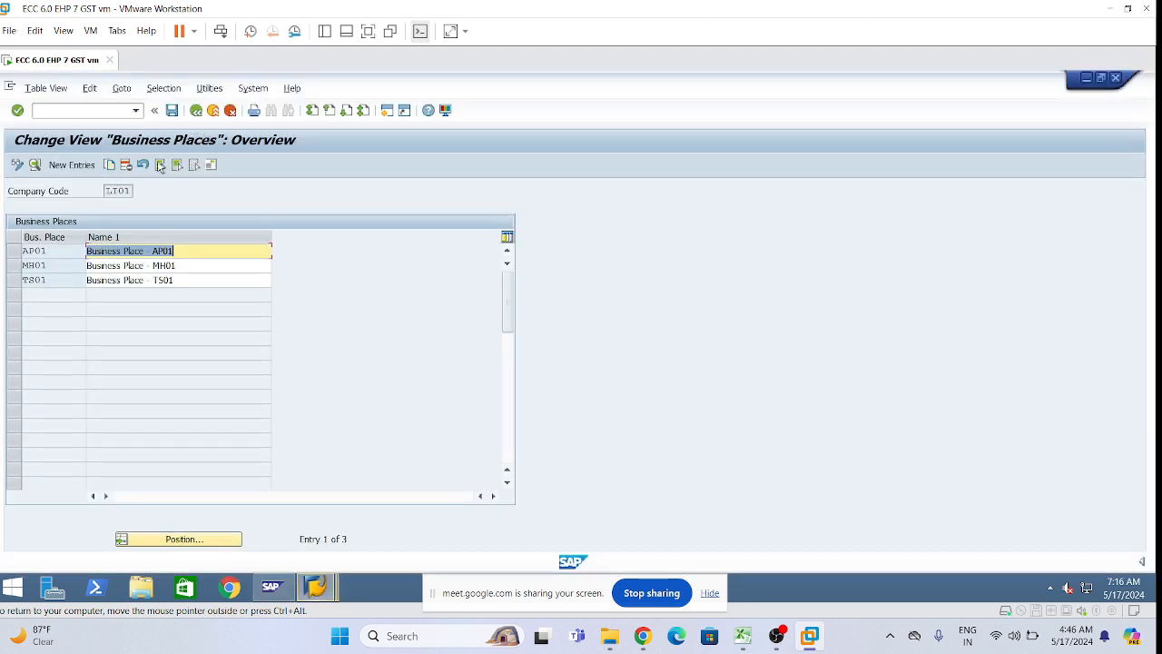
Leave the Business Places view and collapse the Business Place and Cross-Application Components nodes in the IMG structure.
click(195, 113)
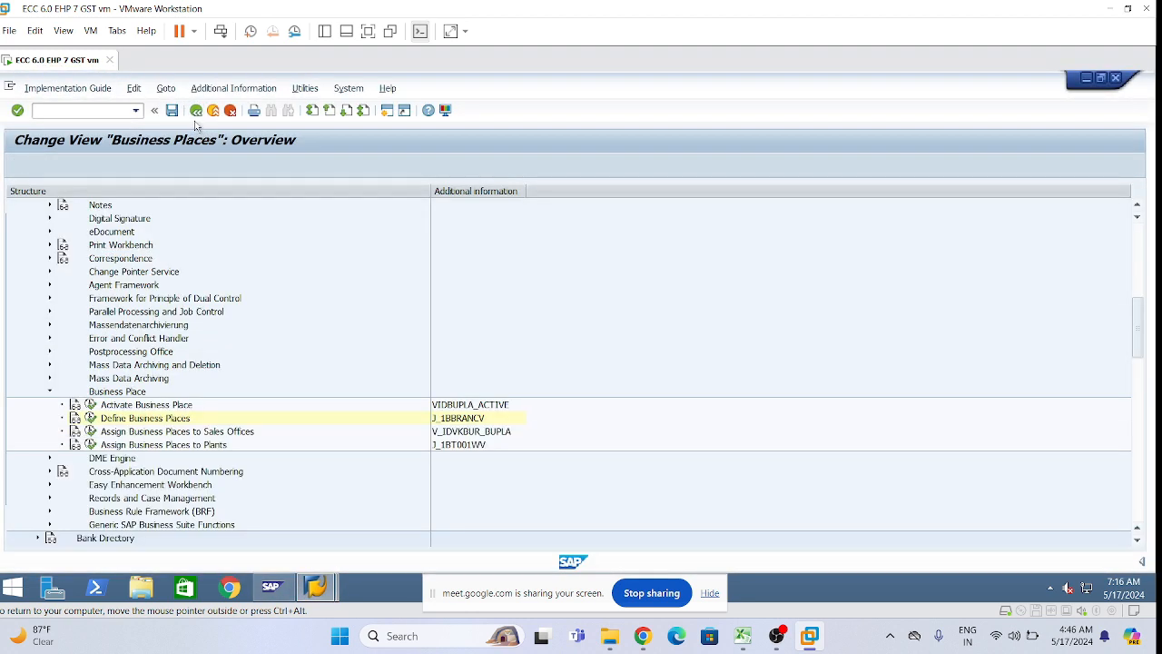
click(51, 391)
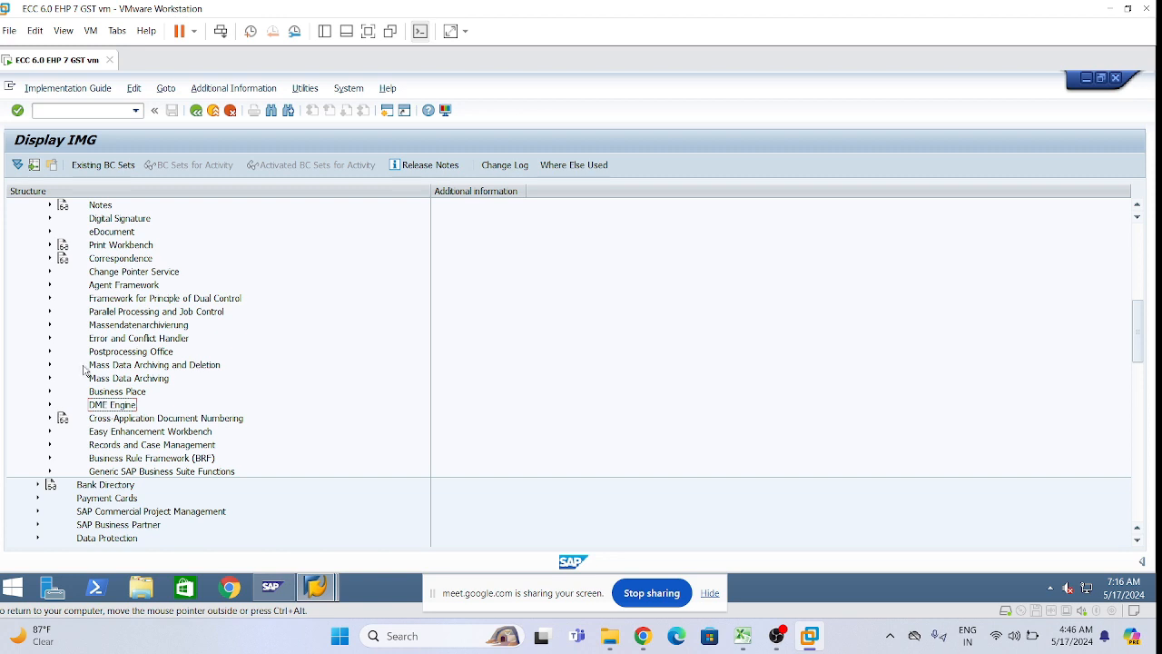
scroll(82, 371, up, 4)
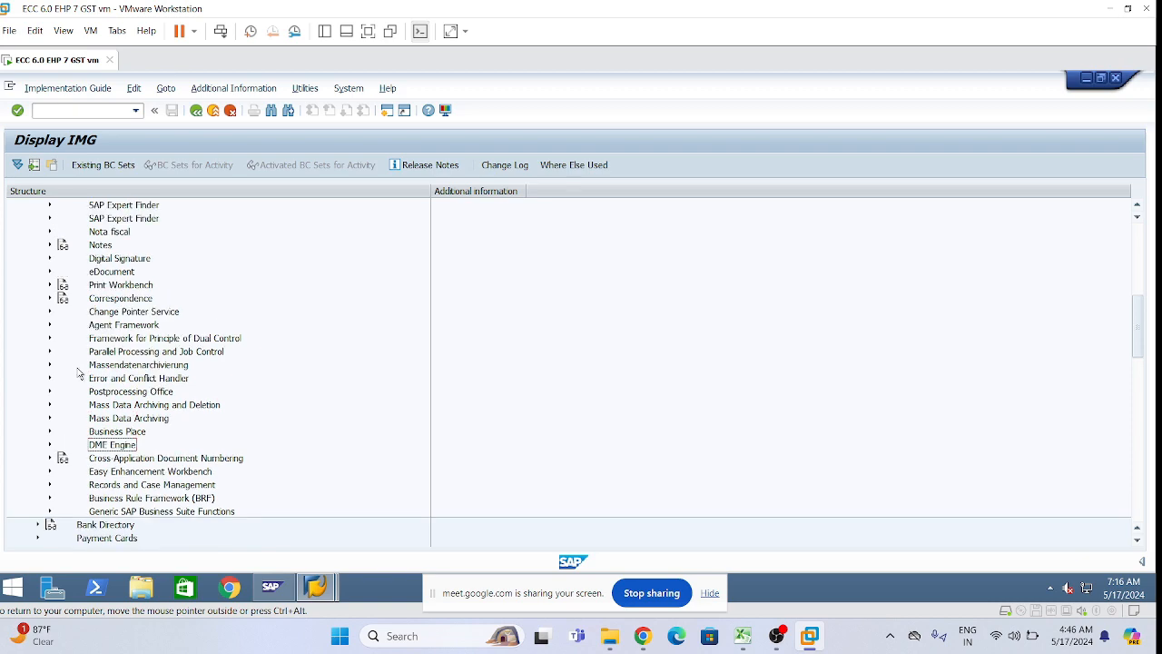
scroll(79, 373, up, 6)
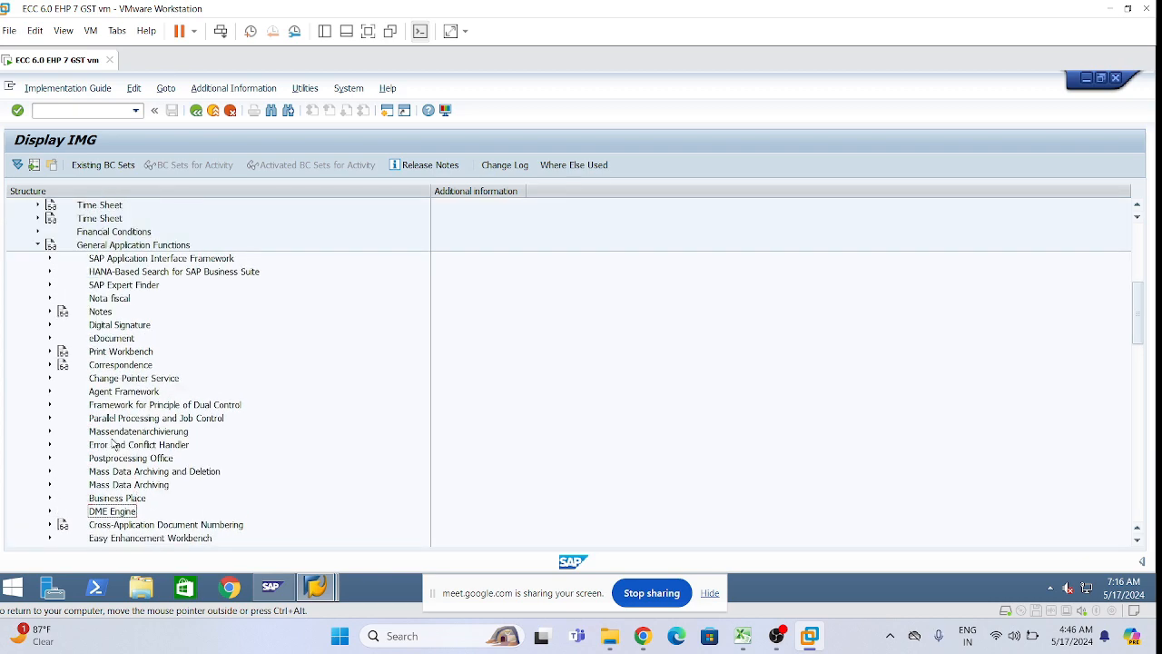
scroll(145, 404, up, 8)
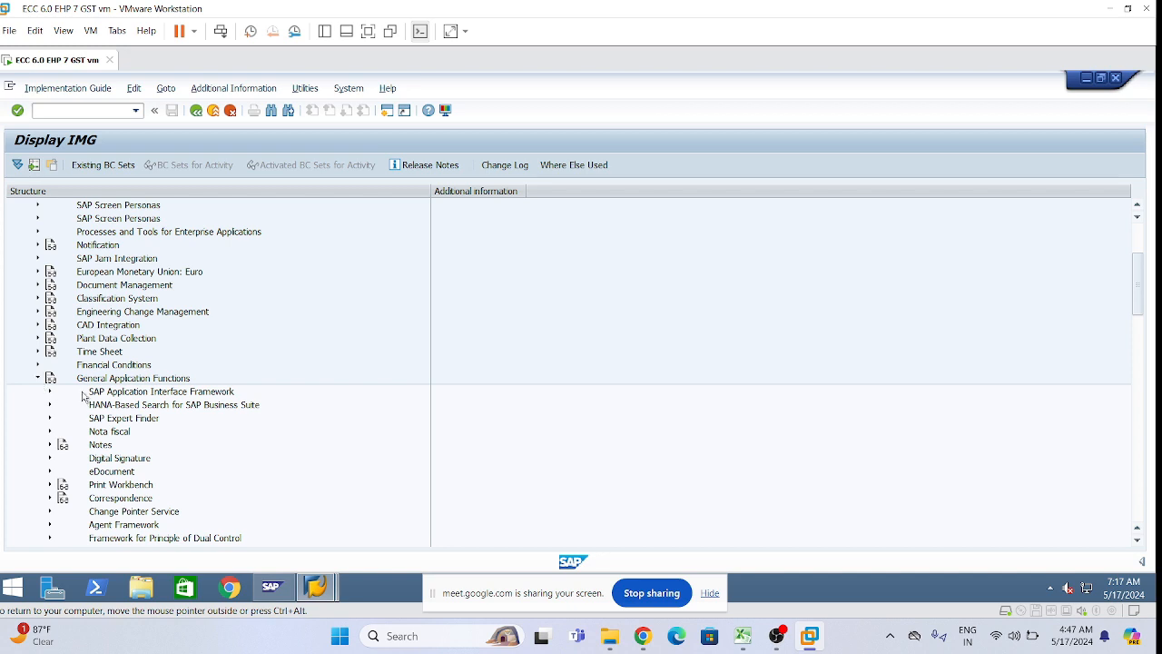
scroll(82, 389, up, 6)
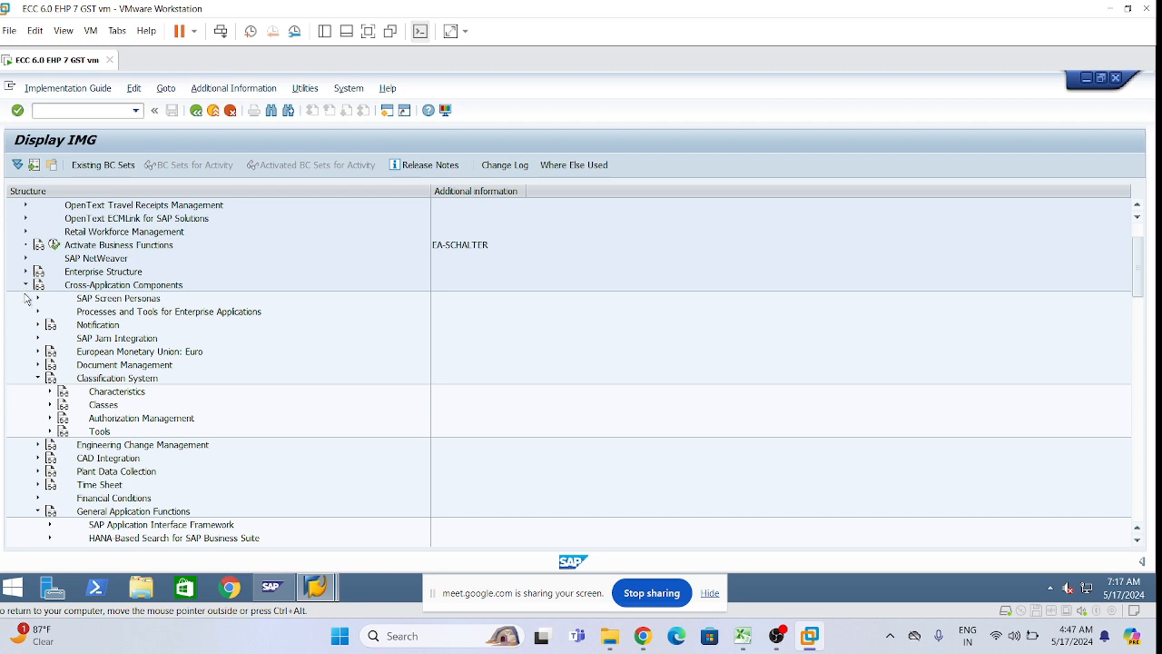
click(26, 285)
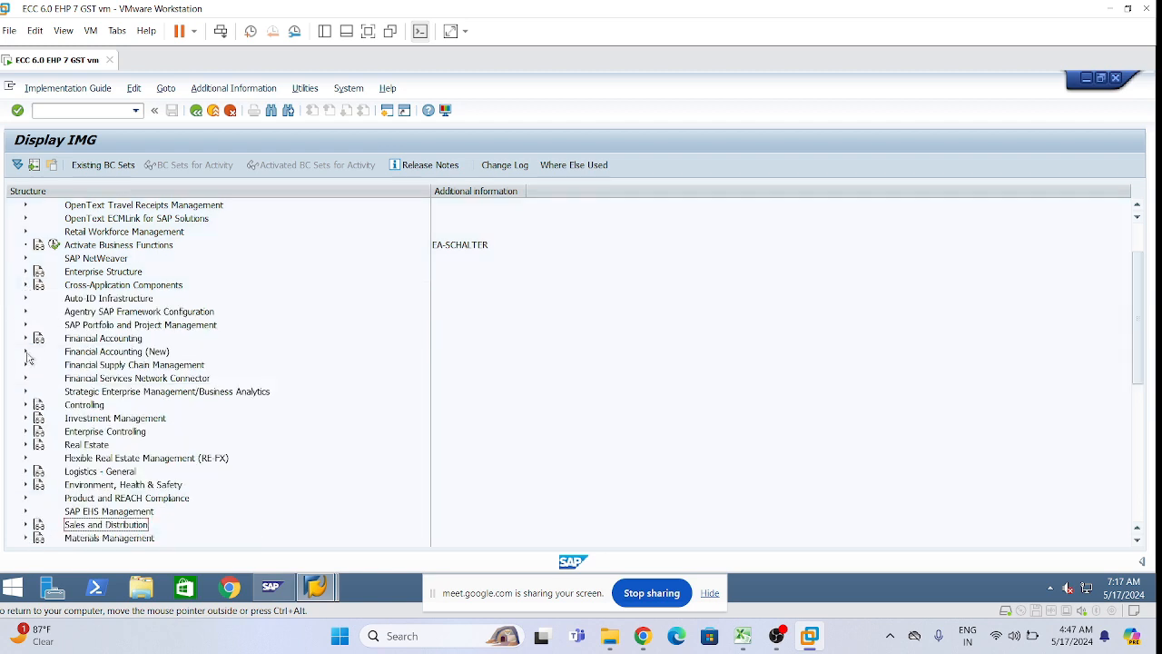
Expand Financial Accounting (New) through Financial Accounting Global Settings (New), Withholding Tax, Extended Withholding Tax and Basic Settings to the India activities.
click(27, 351)
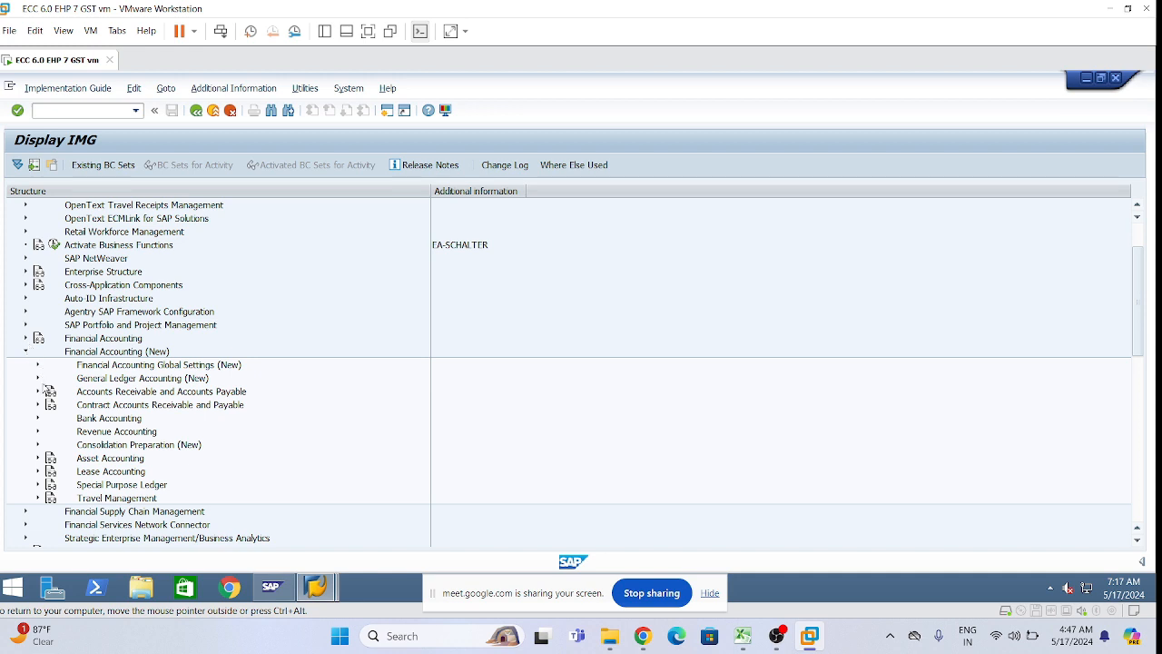
click(37, 365)
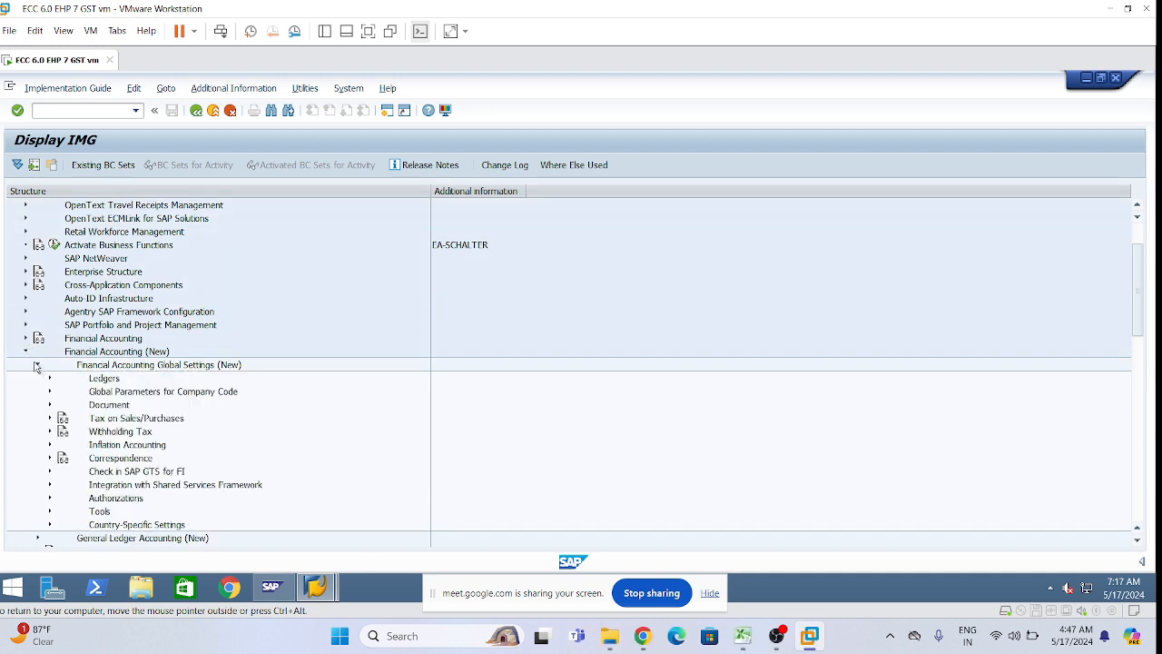
click(50, 432)
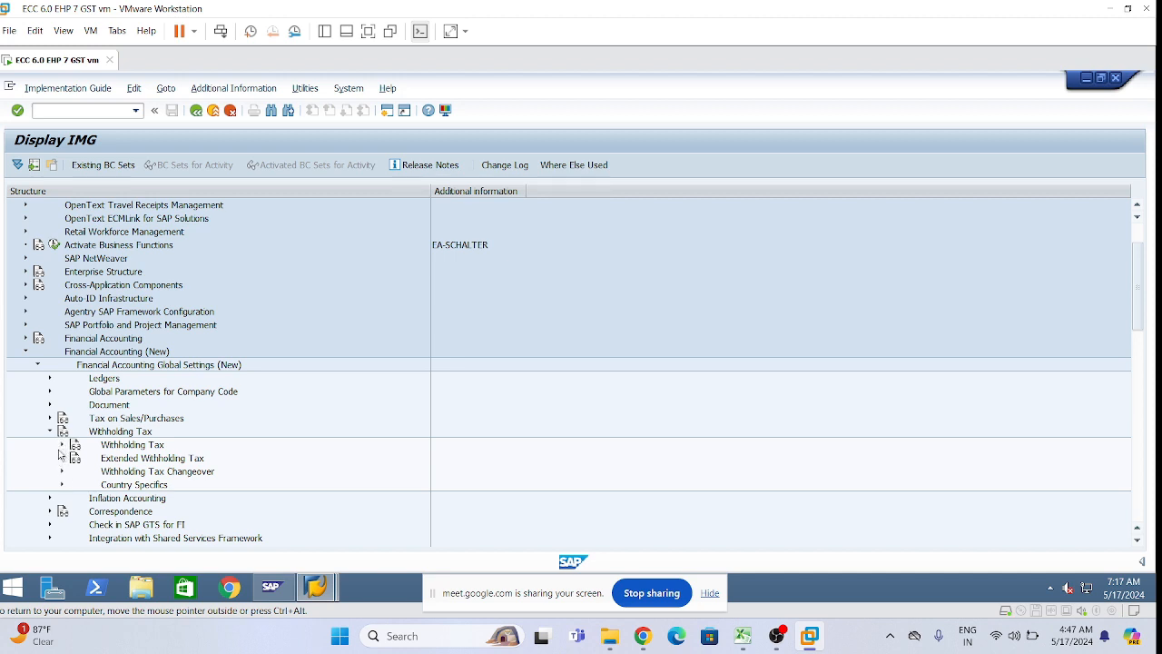
click(62, 458)
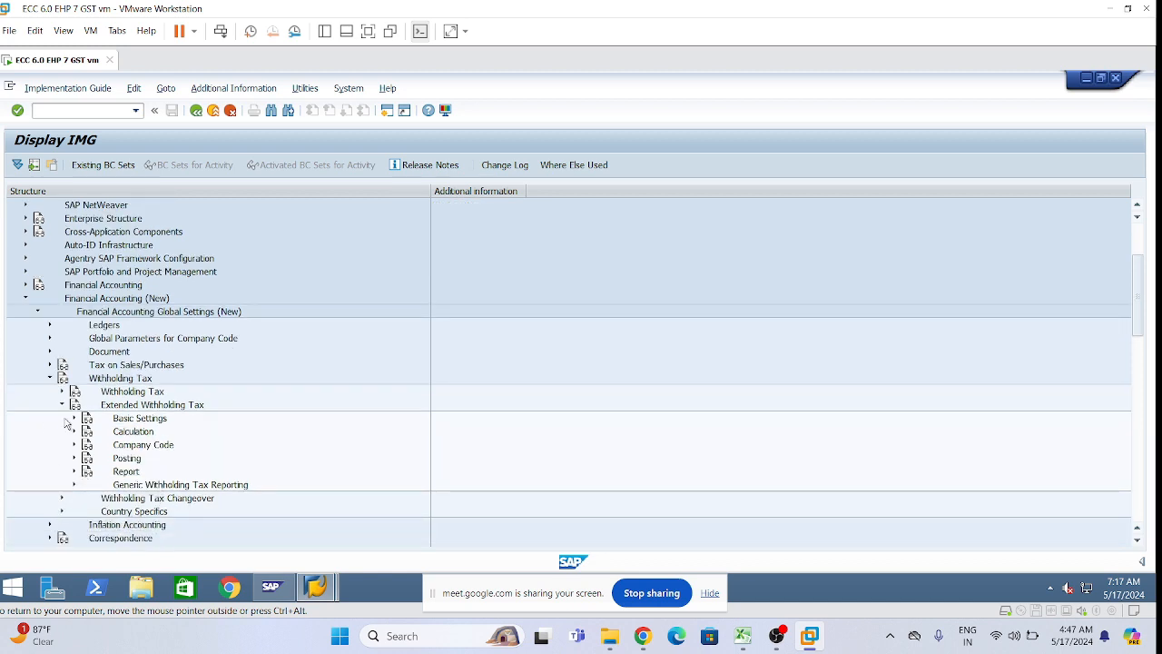
click(74, 419)
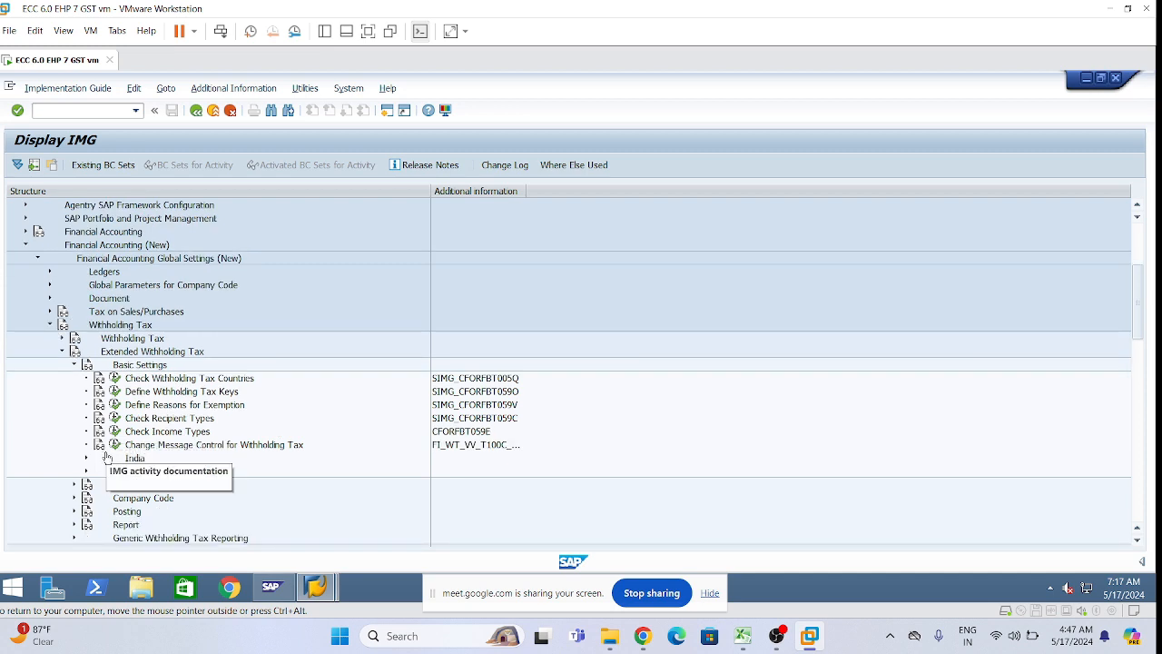
scroll(95, 427, down, 2)
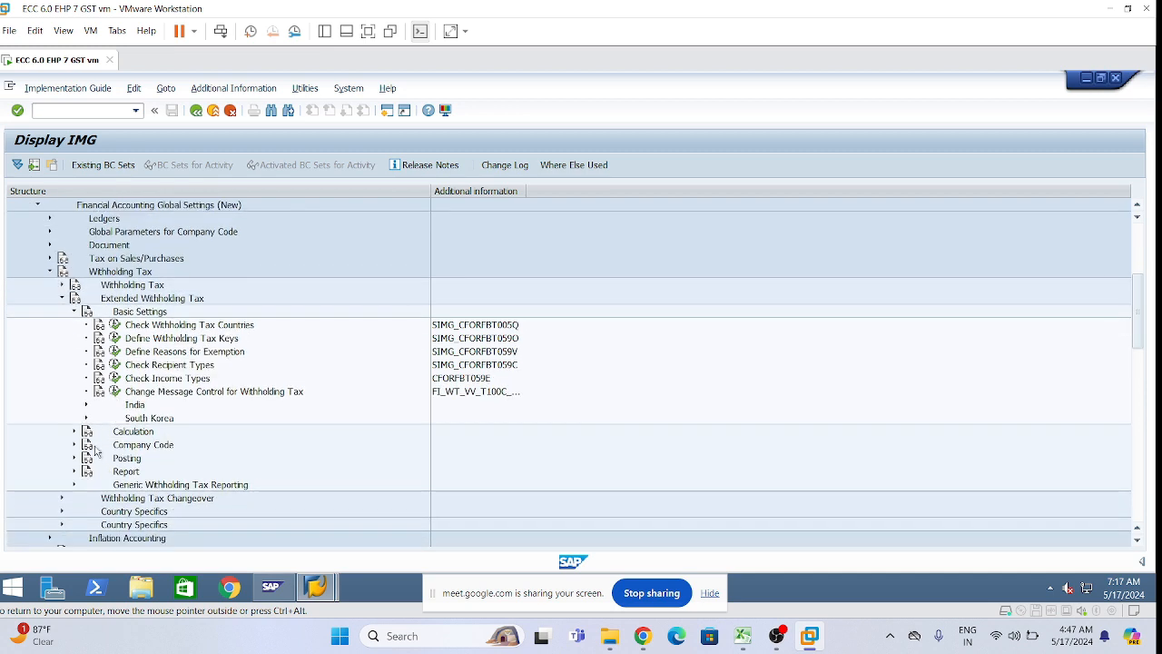
click(88, 391)
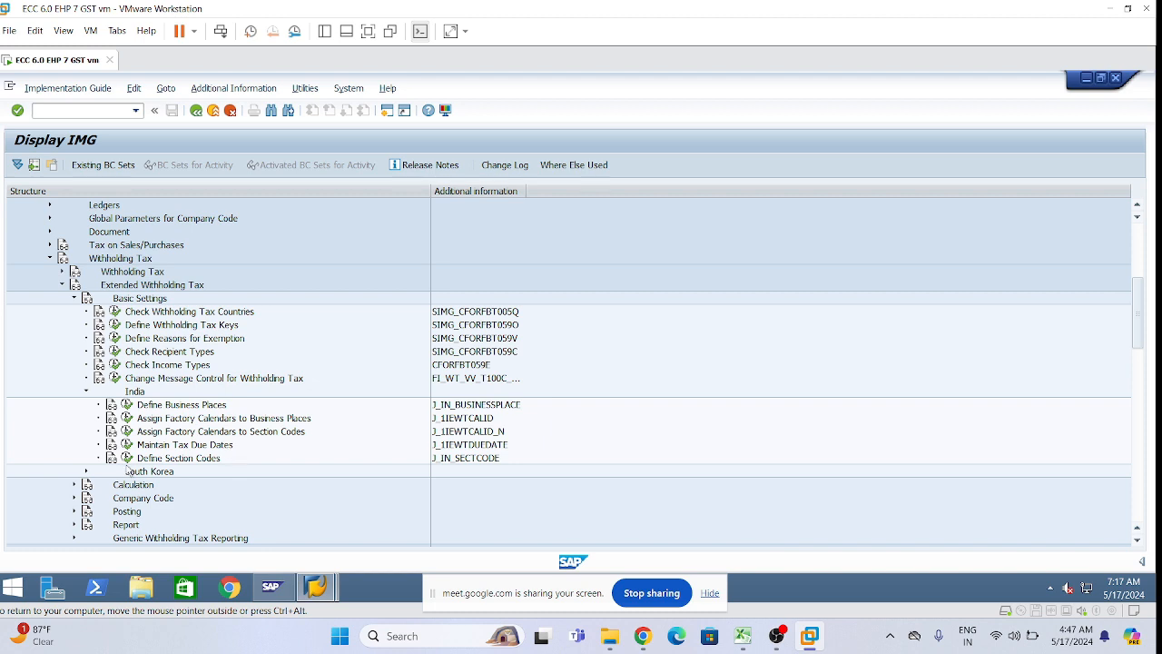
scroll(122, 454, down, 2)
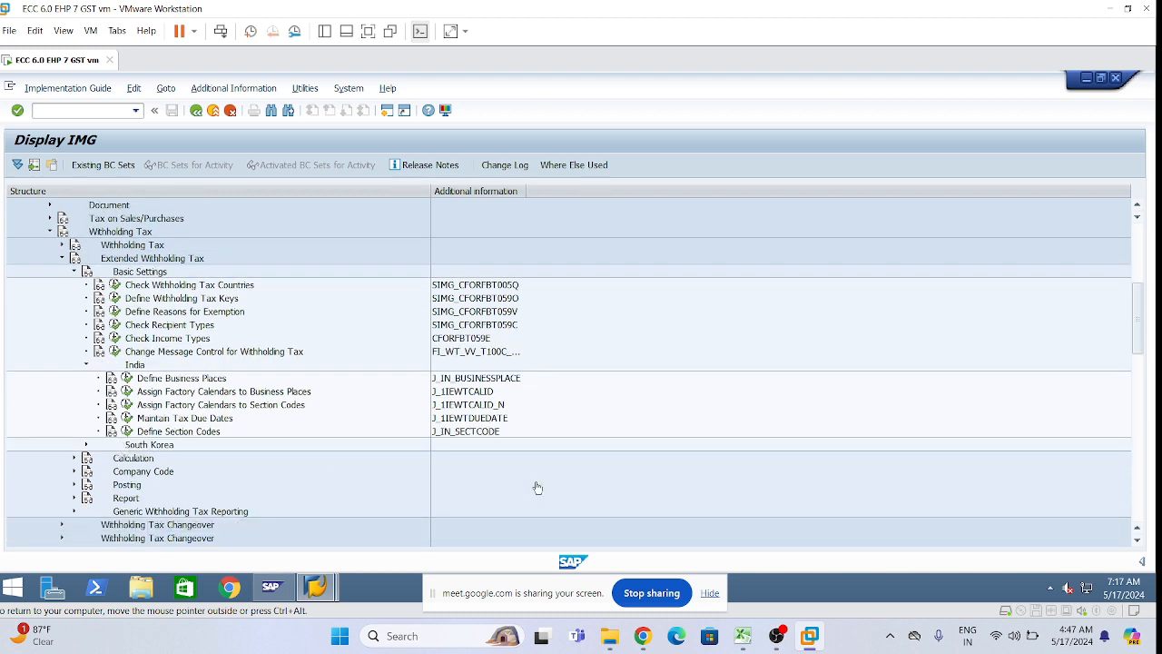
scroll(537, 485, down, 3)
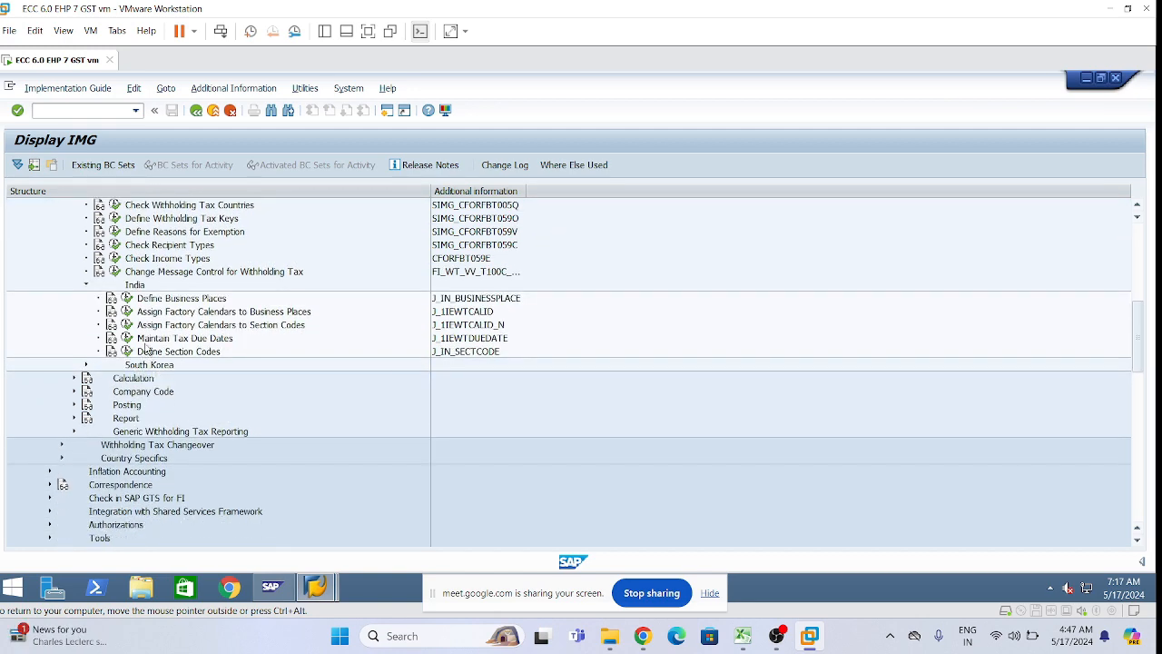
Open the Define Section Codes activity under India with company code LI01 as the work area.
click(144, 353)
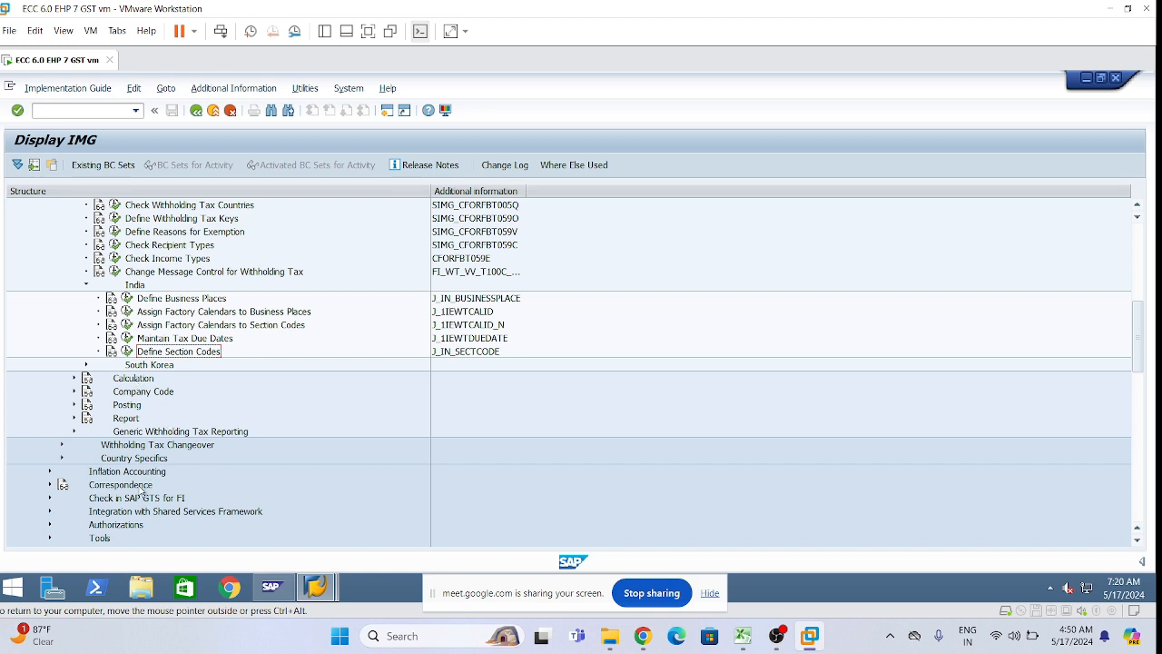
click(128, 351)
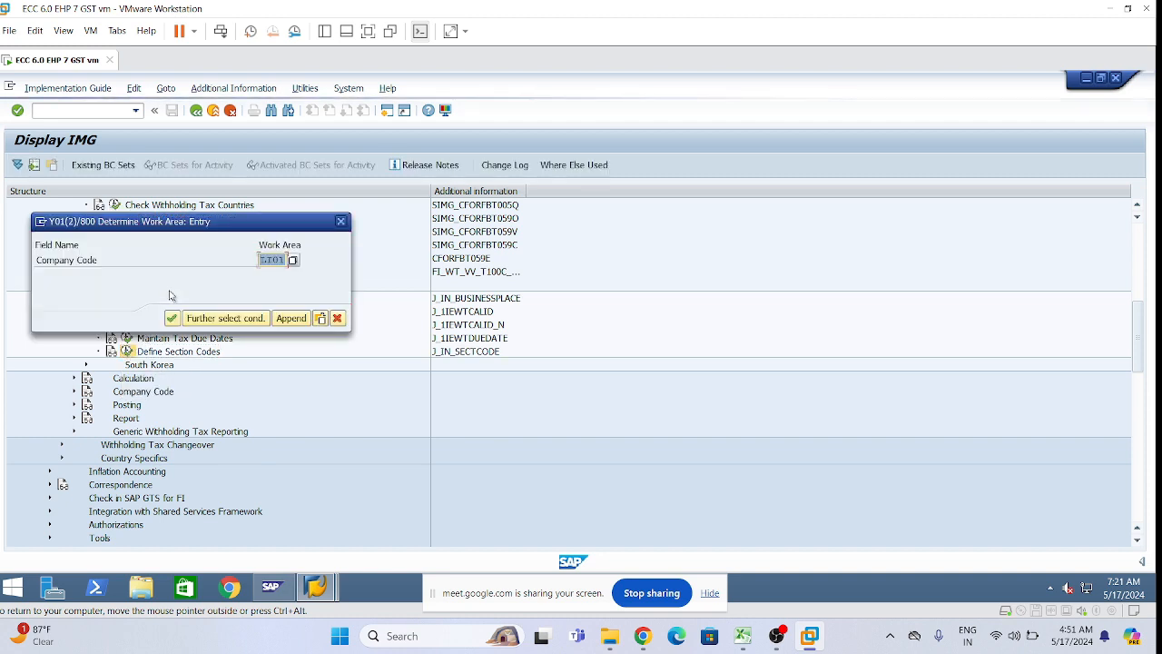
click(267, 261)
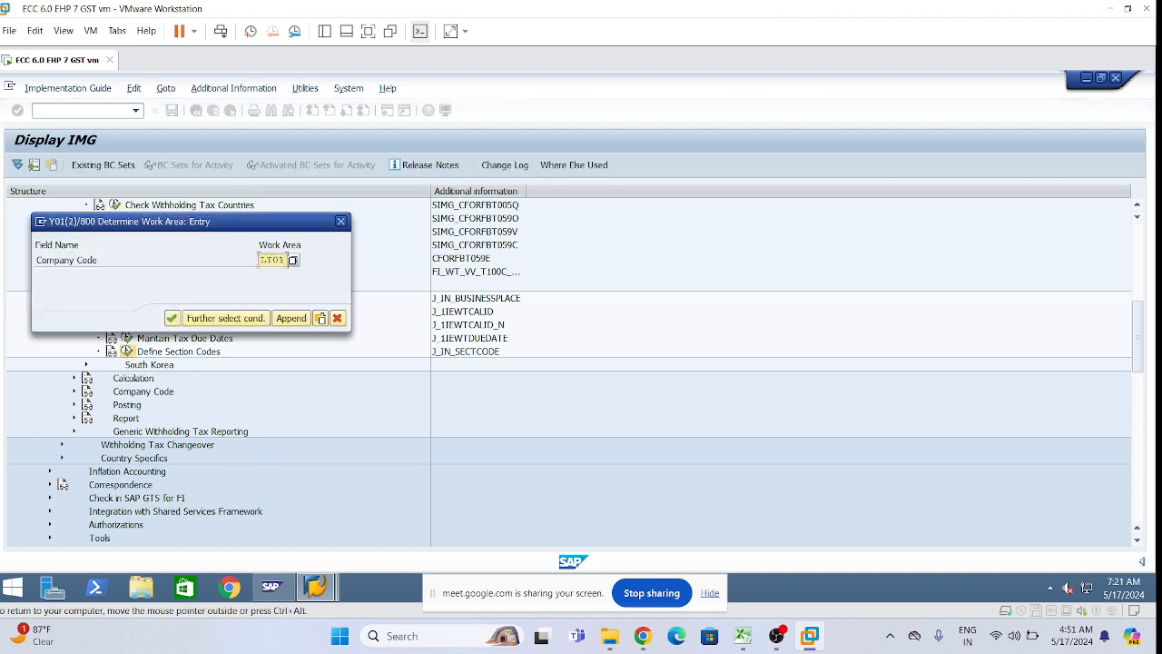
drag(289, 223, 449, 178)
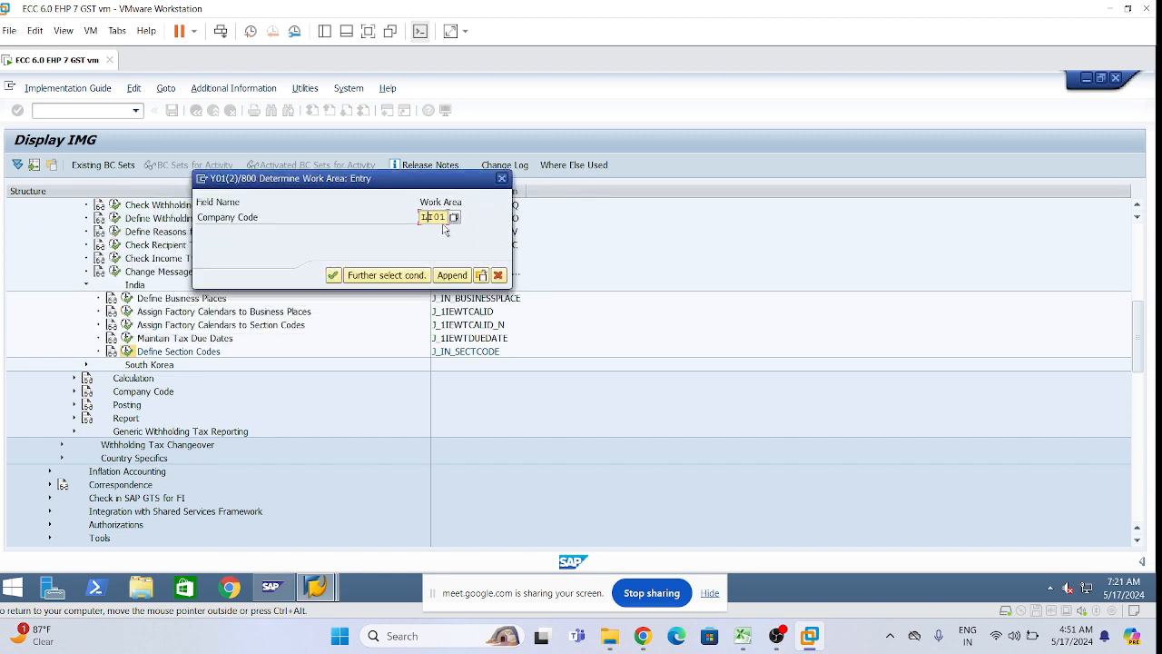
click(334, 275)
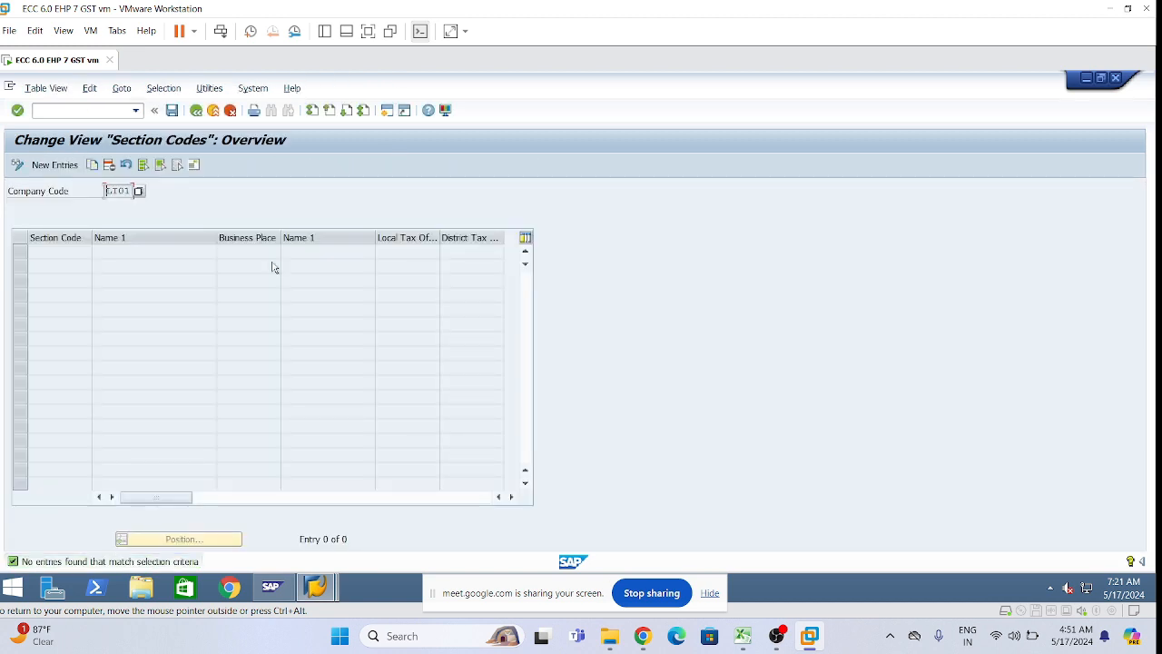
Create a new entry with section code AP01, named with the owner's first name followed by "Section Code- Andhra".
click(54, 165)
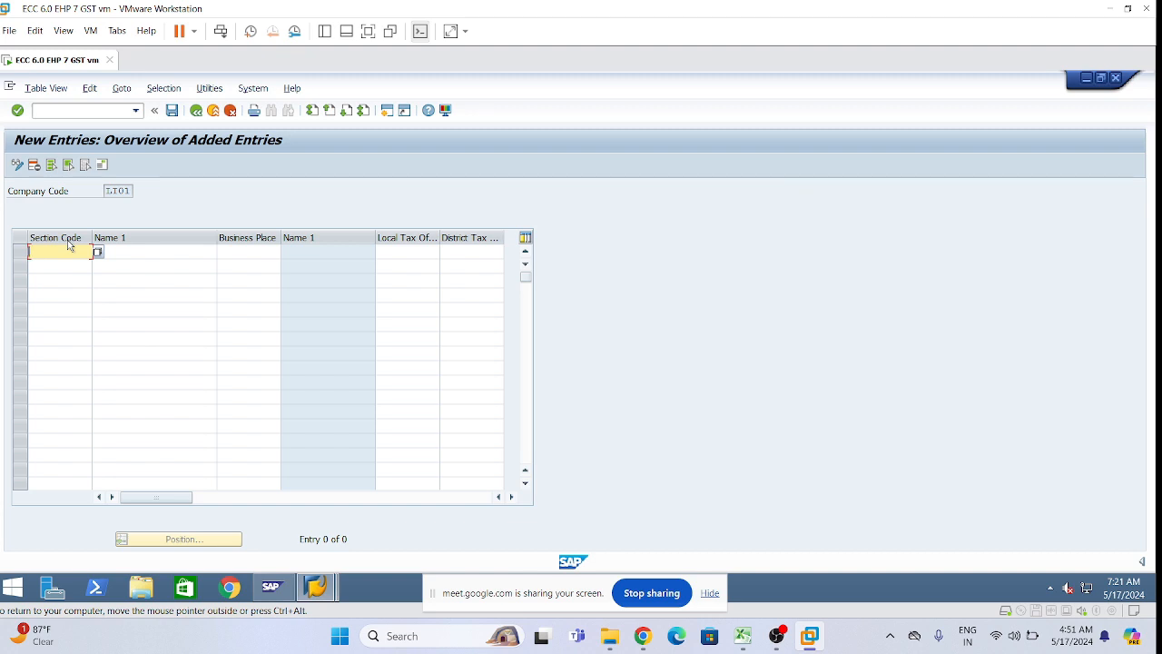
text(01)
key(Return)
click(154, 252)
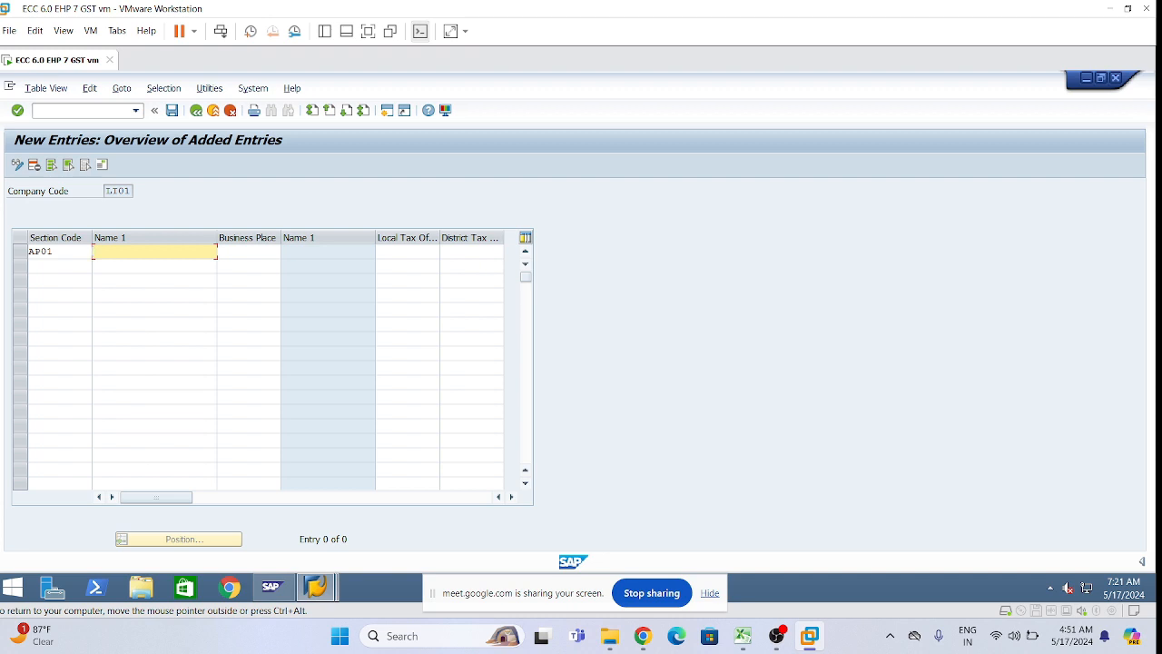
text(Dip Section COd)
key(BackSpace)
key(BackSpace)
text(ode- Andhra)
key(Tab)
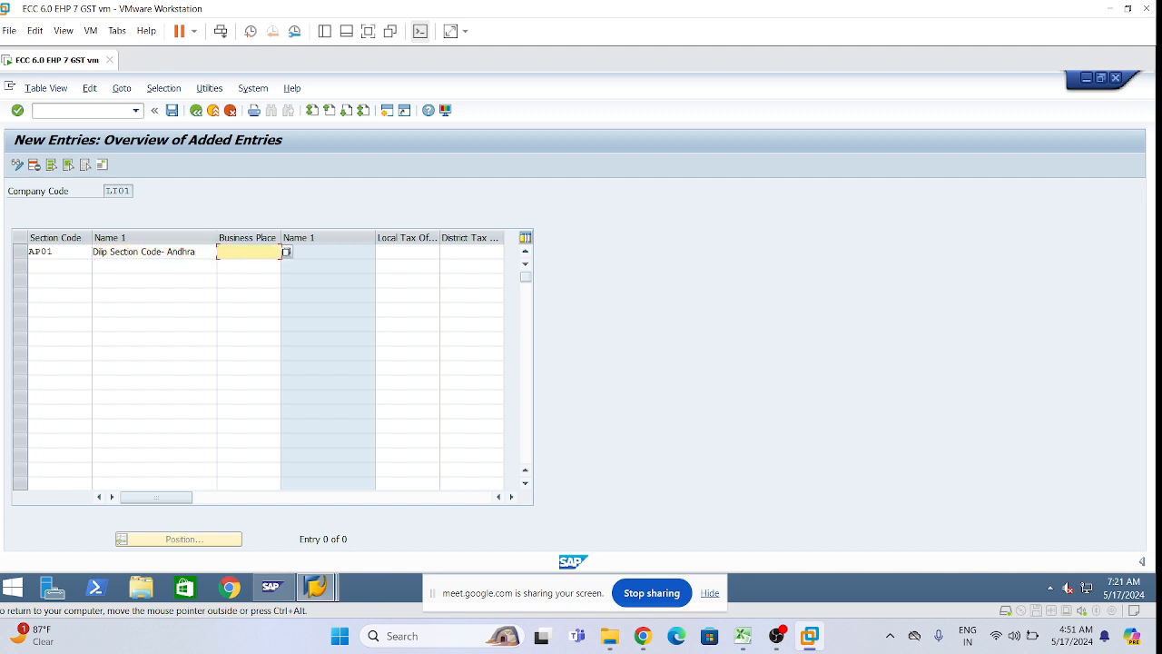
Assign business place AP01 to section code AP01 from the list of possible values and go to the next row.
click(285, 253)
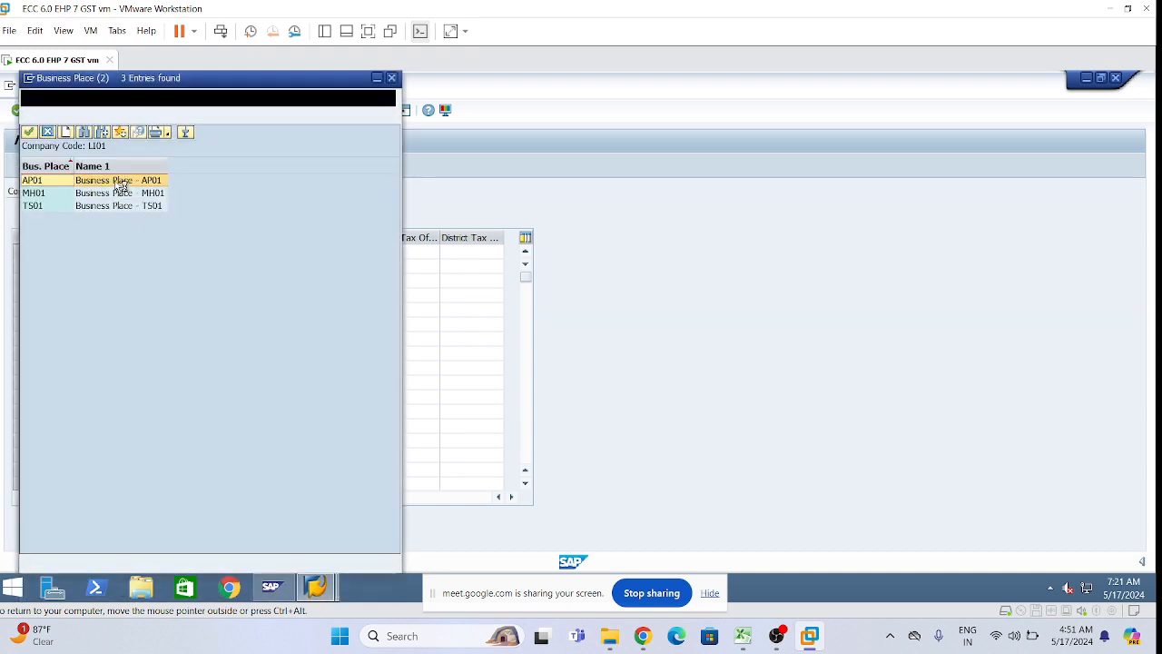
double_click(125, 183)
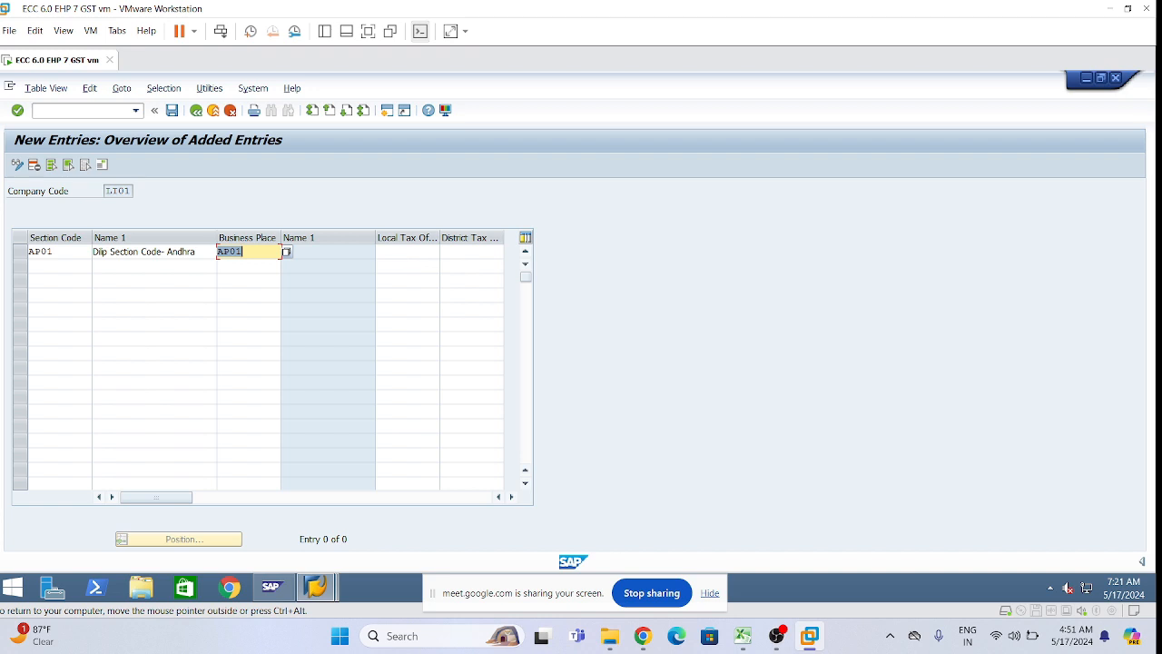
click(471, 252)
key(Tab)
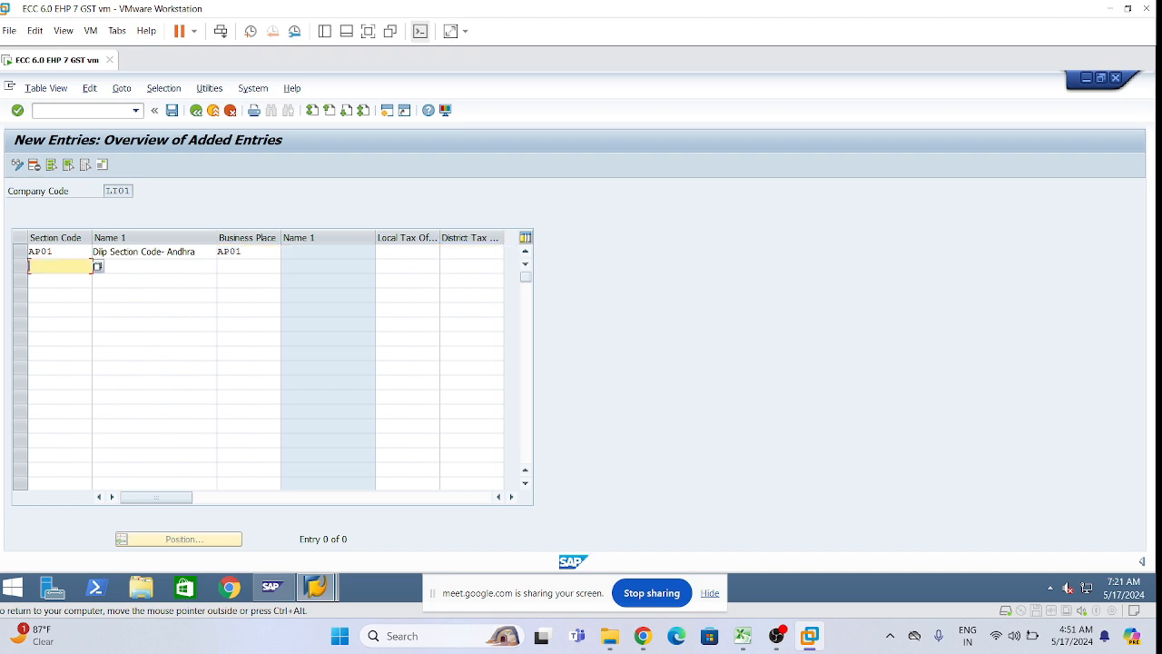
Add section code MH01 in the second row and copy the name of section code AP01 into it.
text(MH01)
key(Tab)
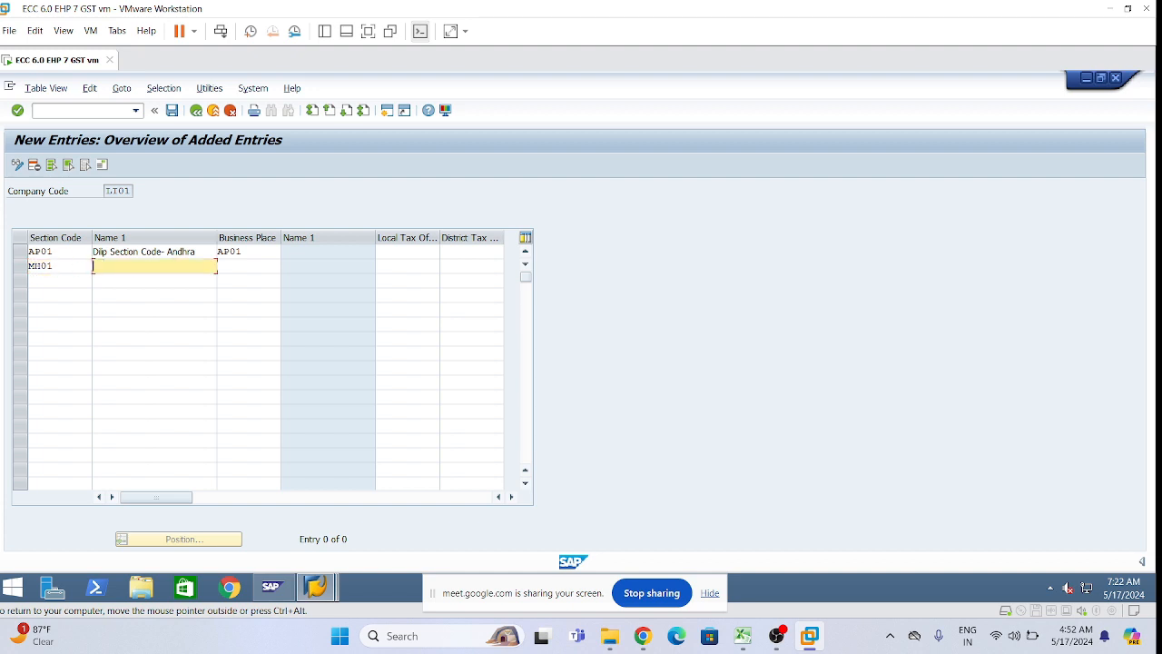
click(120, 252)
key(ctrl+a)
key(ctrl+c)
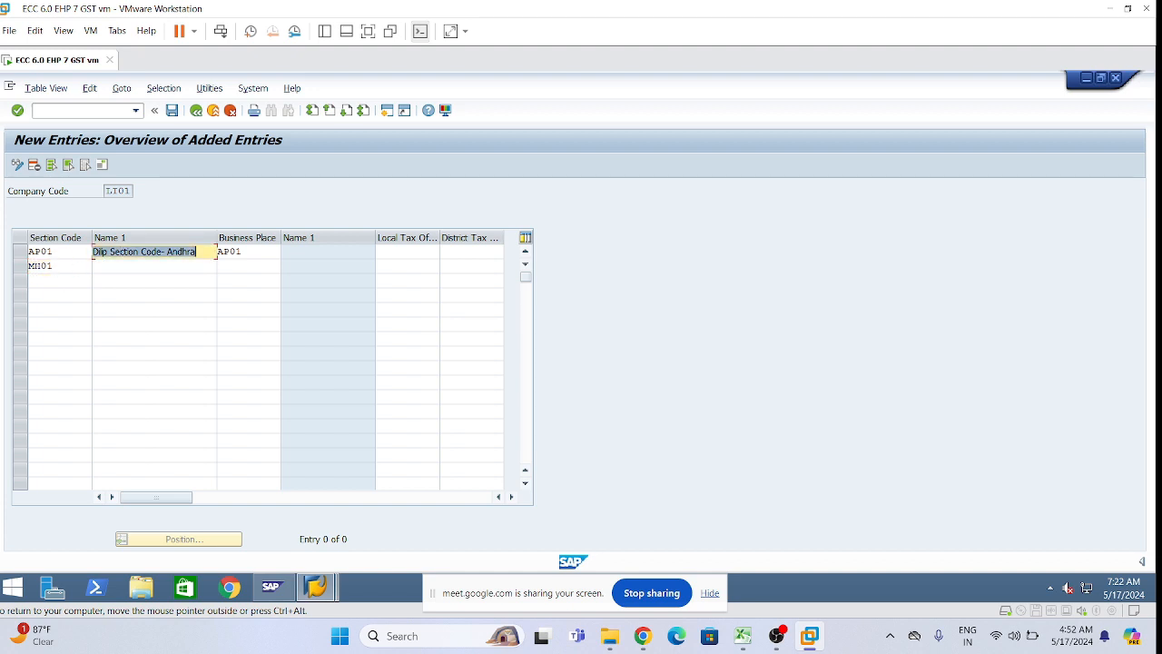
click(136, 266)
key(ctrl+v)
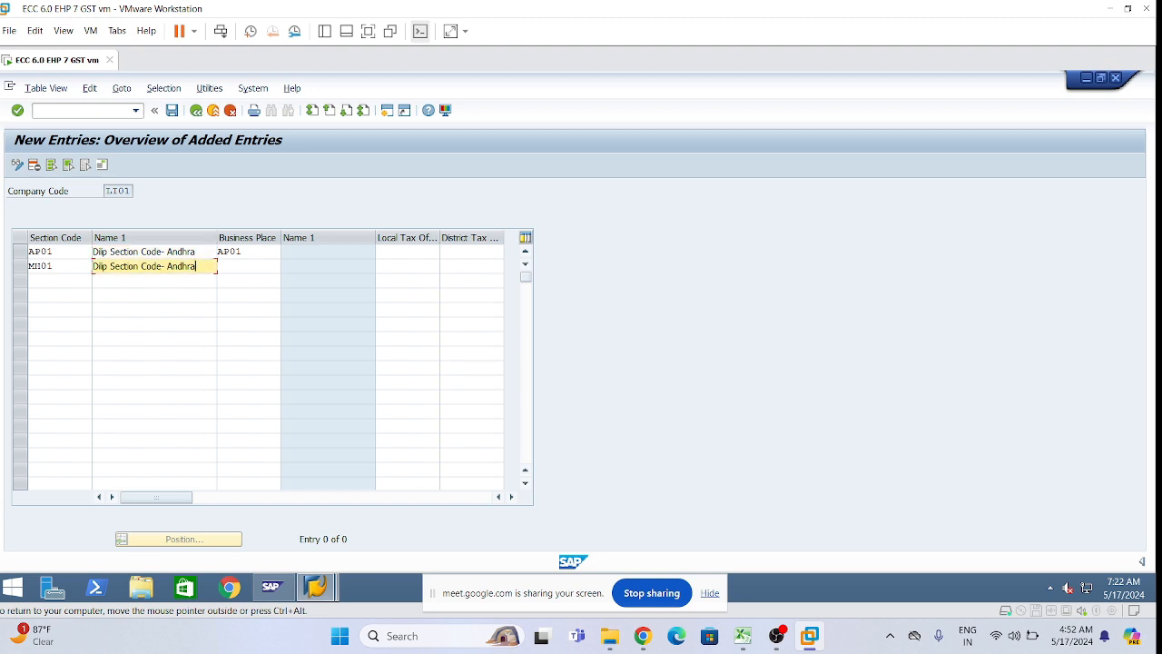
Replace "Andhra" with "Maharashtr" in the name of section code MH01 and assign business place MH01.
key(BackSpace)
key(BackSpace)
key(BackSpace)
key(BackSpace)
key(BackSpace)
key(BackSpace)
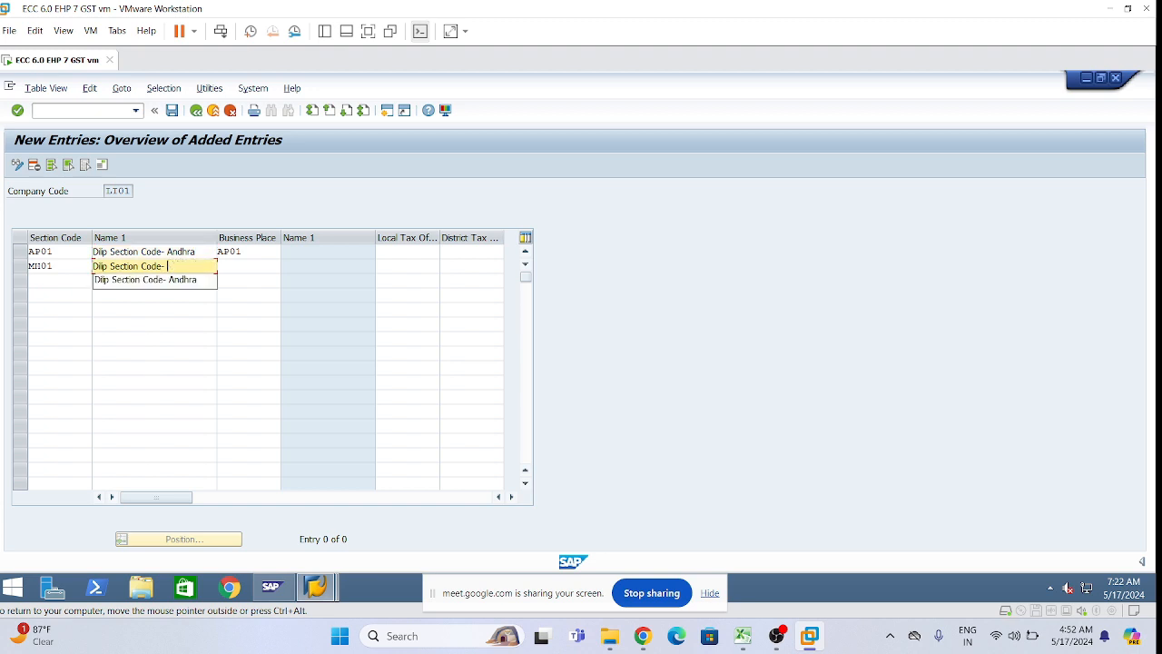
text(Maharashtr)
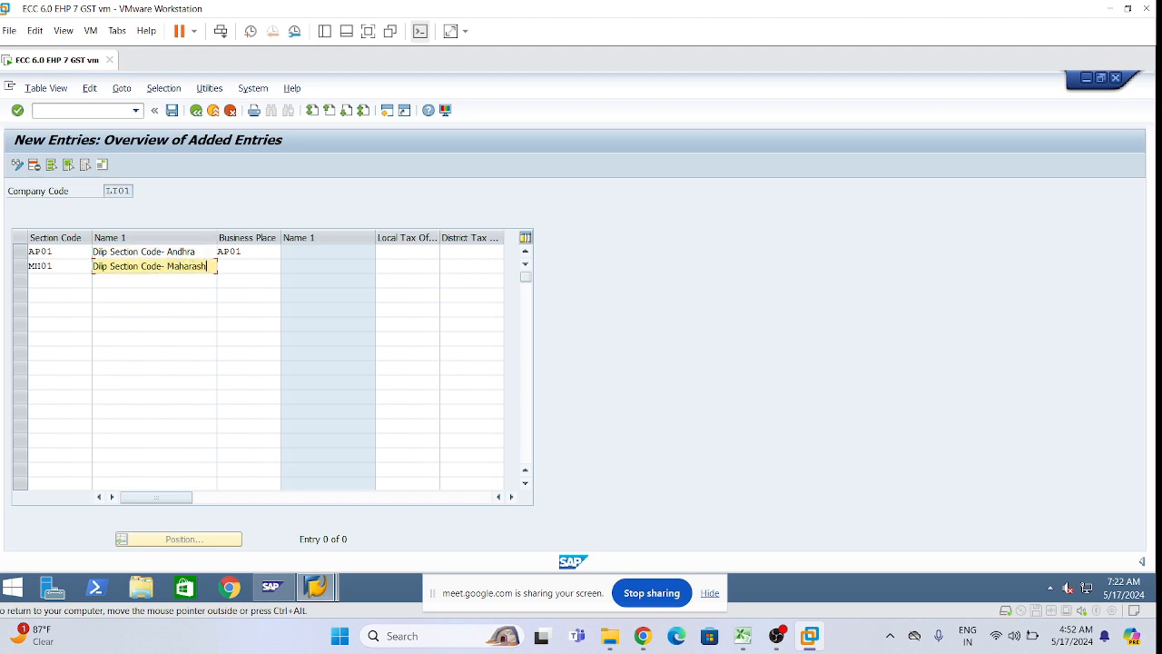
click(238, 266)
text(MH01)
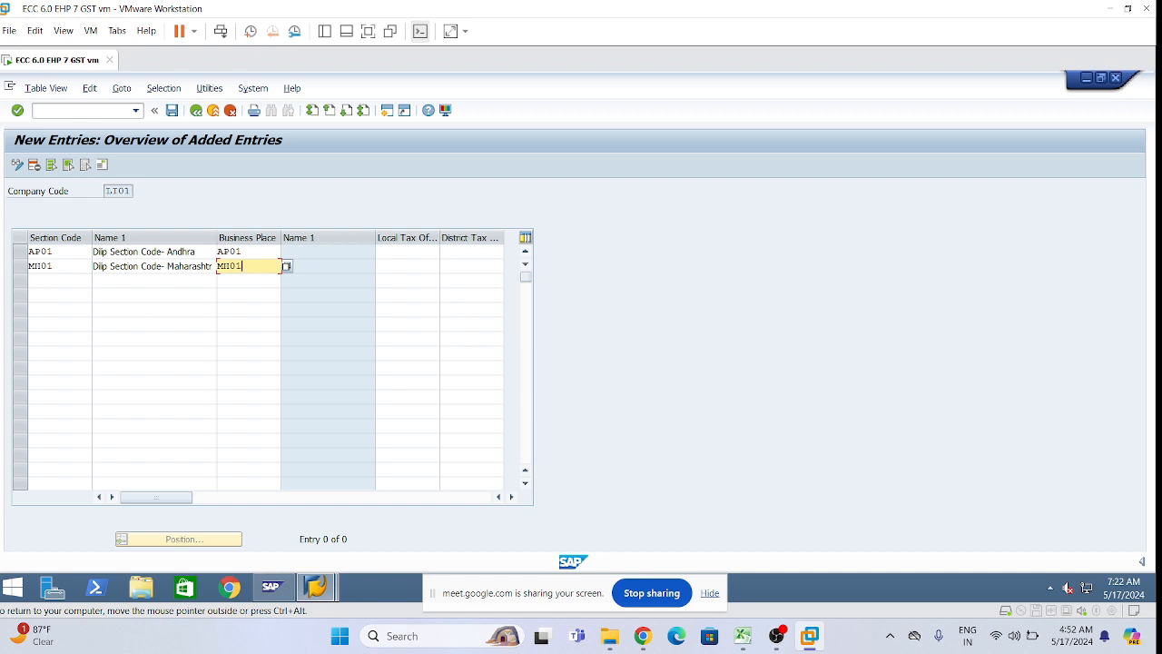
Add section code TS01 in the third row, named with the owner's first name followed by "Section Code- Telangana".
click(55, 280)
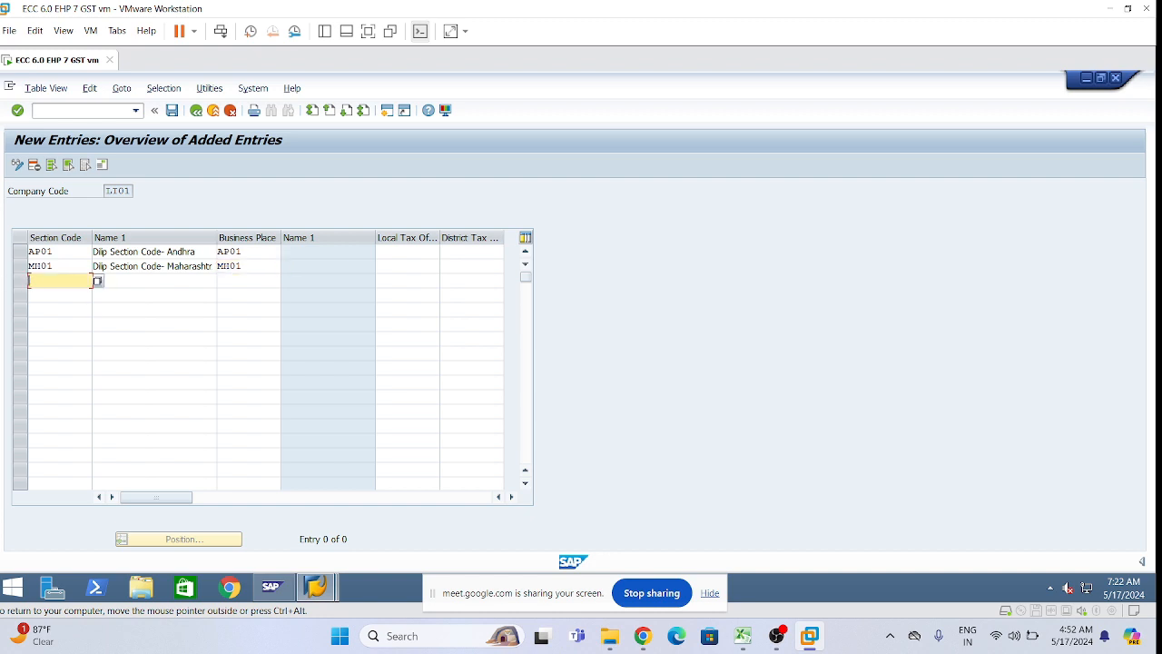
text(TS01)
key(Tab)
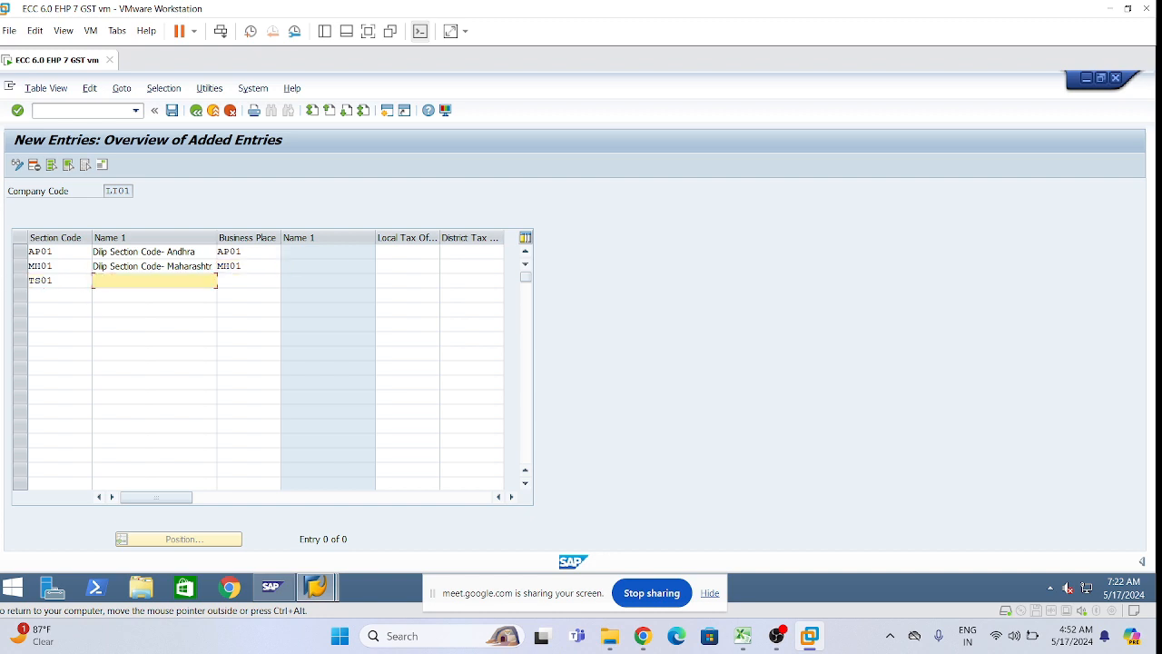
text(Dilp Section Code- Andhra)
key(BackSpace)
key(BackSpace)
key(BackSpace)
key(BackSpace)
key(BackSpace)
text(Telangana)
Assign business place TS01 to section code TS01 and confirm the new entries.
key(Tab)
text(TS)
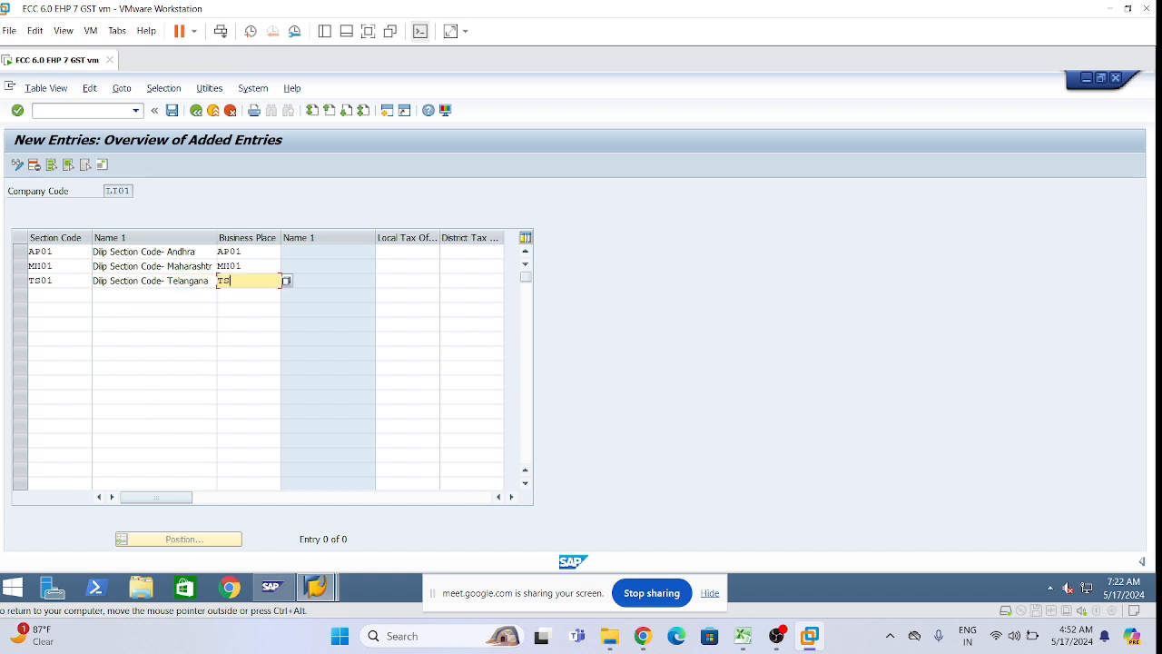
key(Return)
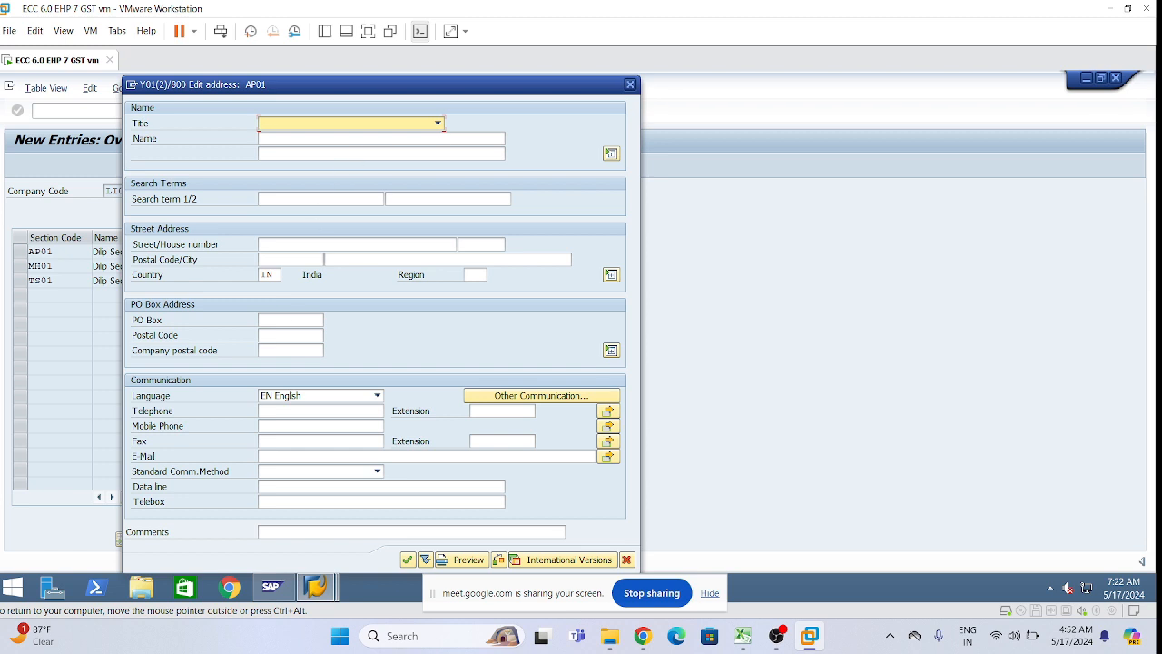
Set the title to Company and the region to 01 in the address of section code AP01.
click(438, 124)
click(341, 136)
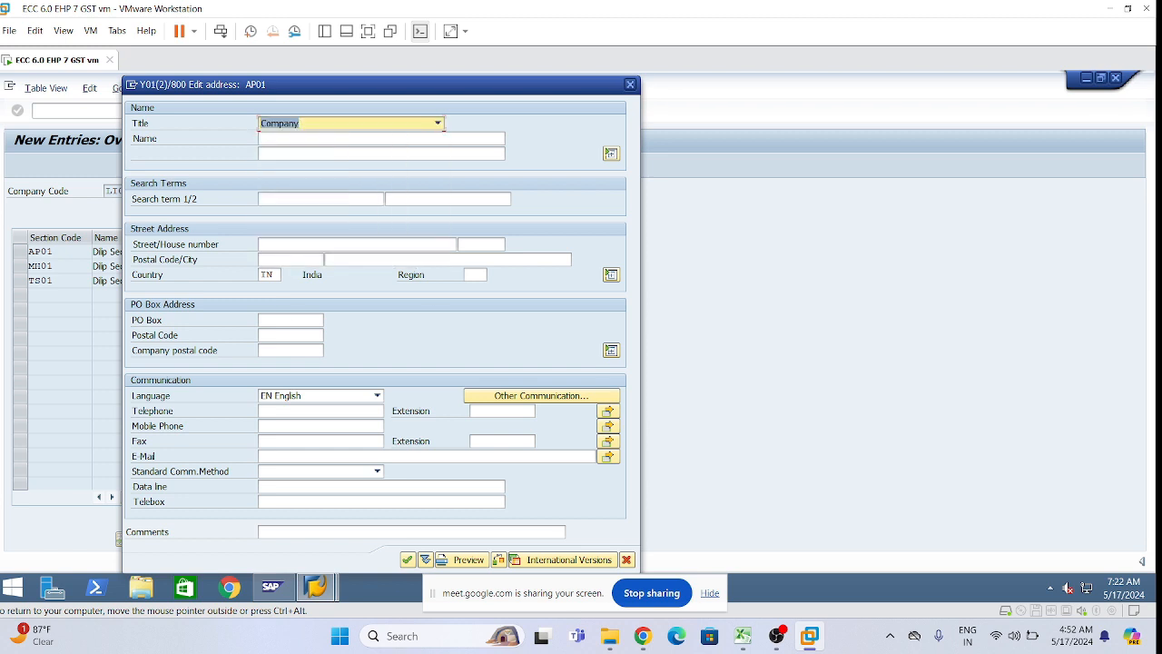
click(475, 275)
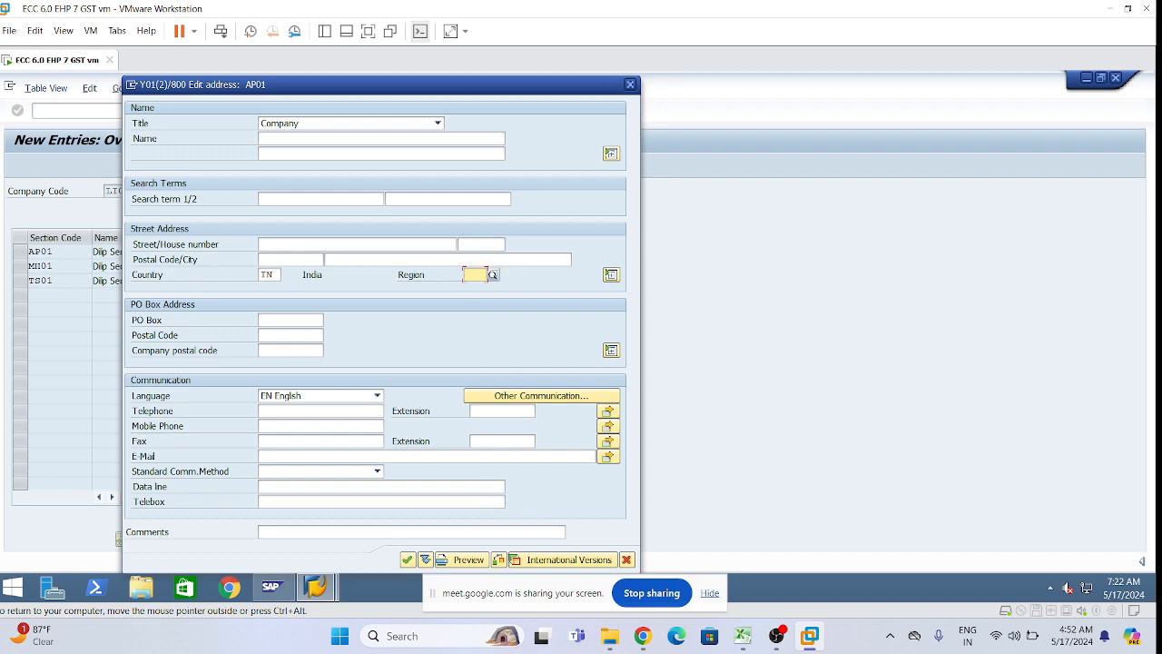
drag(473, 84, 759, 78)
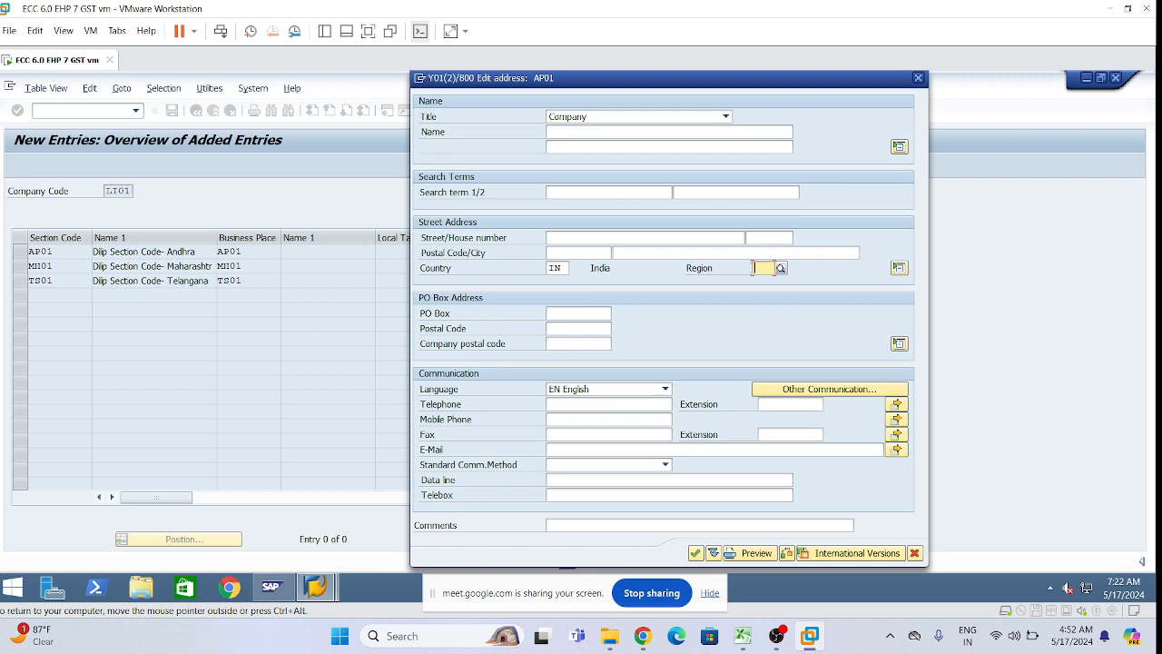
key(F4)
click(781, 300)
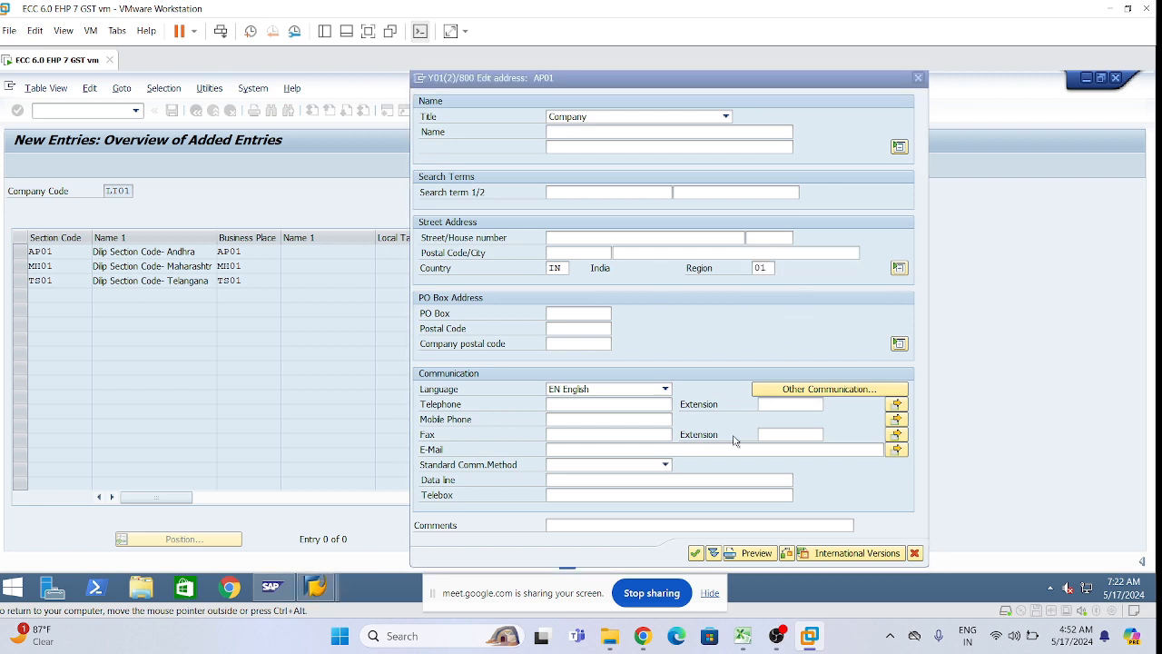
Correct the country in the AP01 address to IN and accept the address.
click(696, 553)
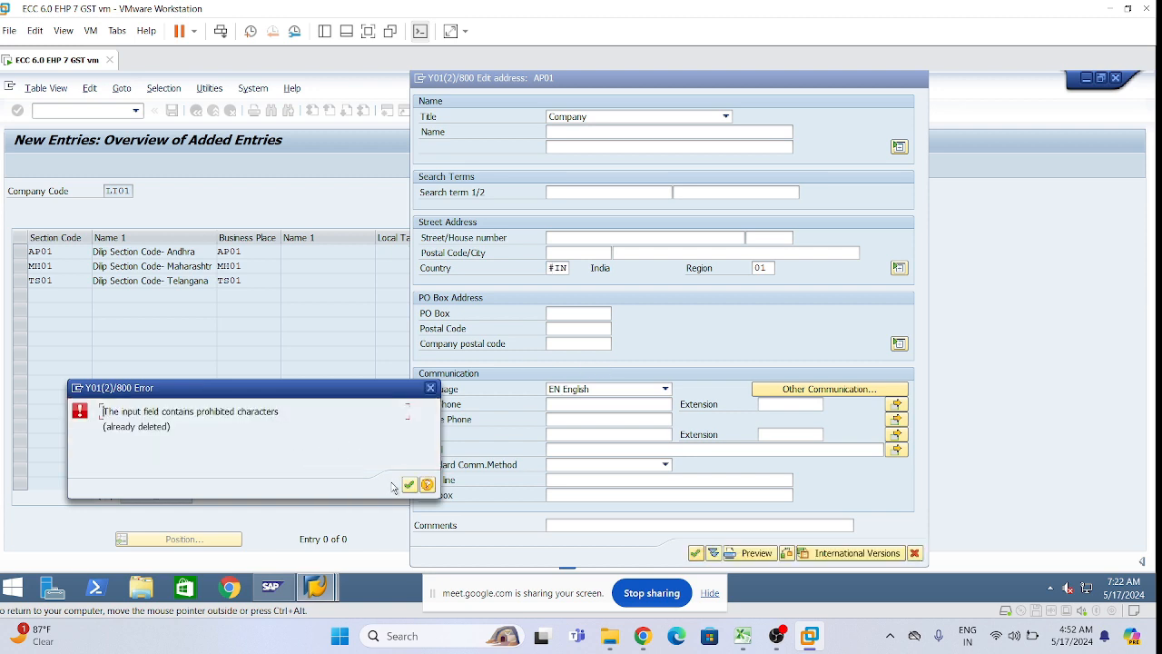
click(409, 485)
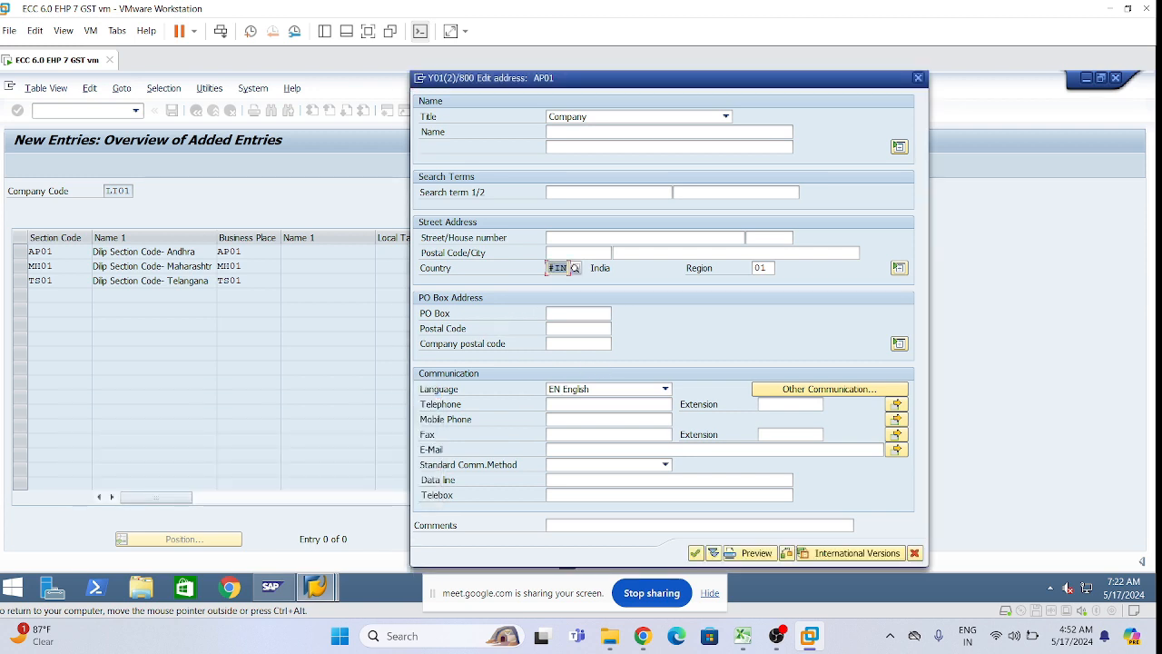
click(557, 268)
key(Return)
key(Return)
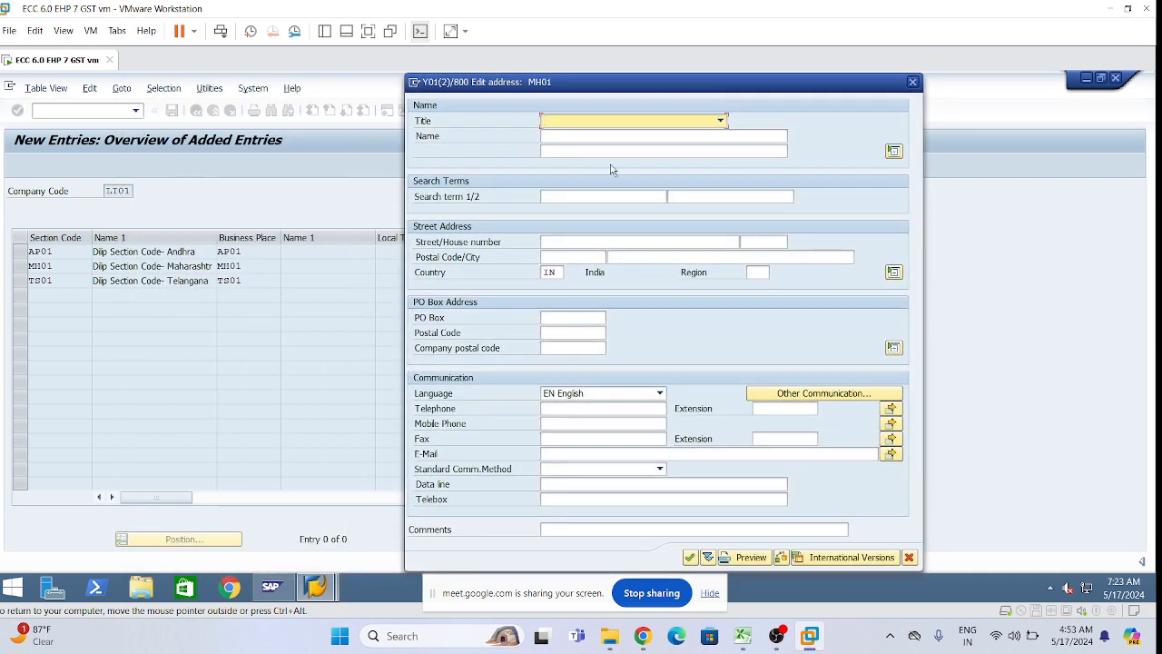
Set the title to Company and the region to 13 (Maharashtra) in the address of section code MH01.
click(720, 121)
click(720, 121)
click(757, 273)
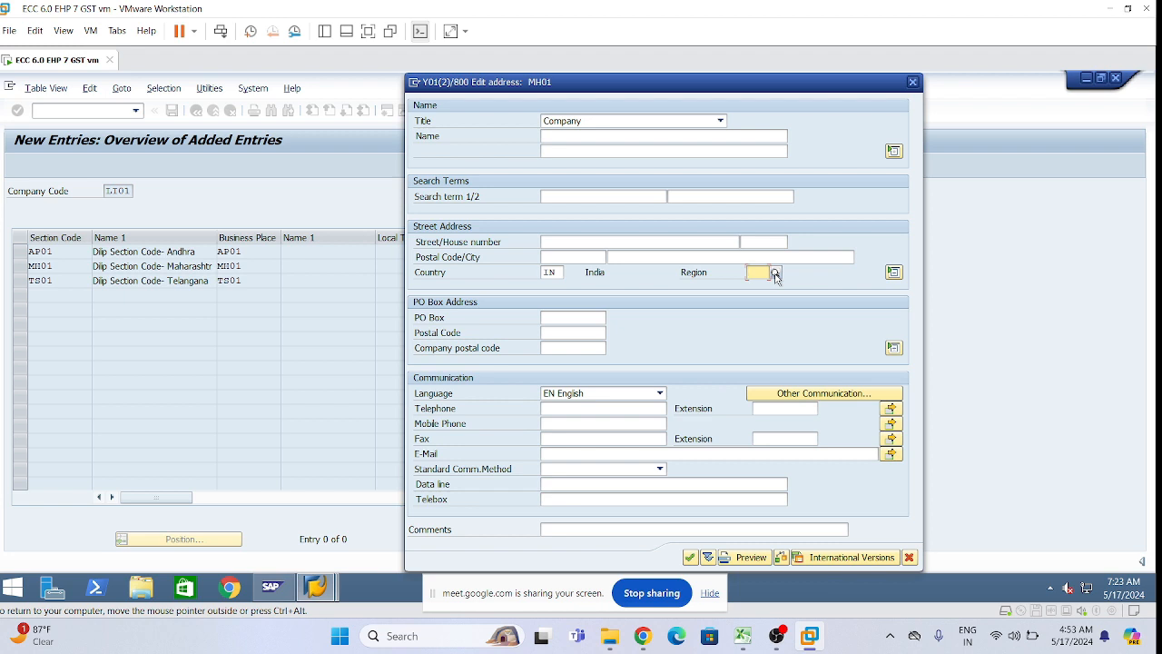
text(13)
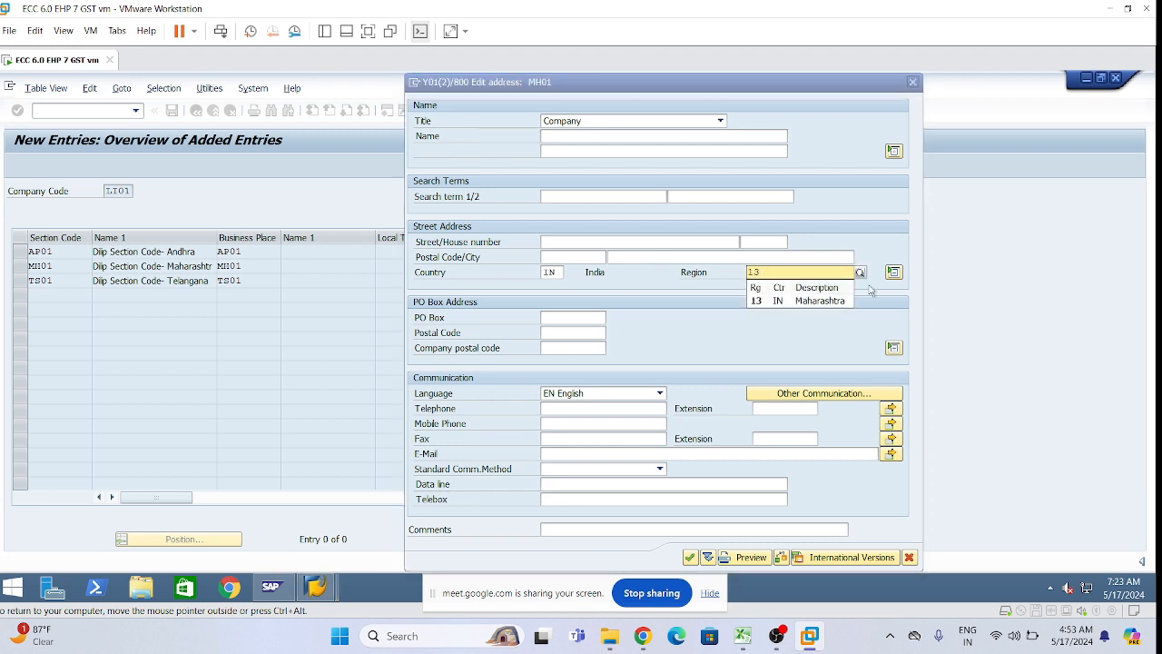
click(811, 300)
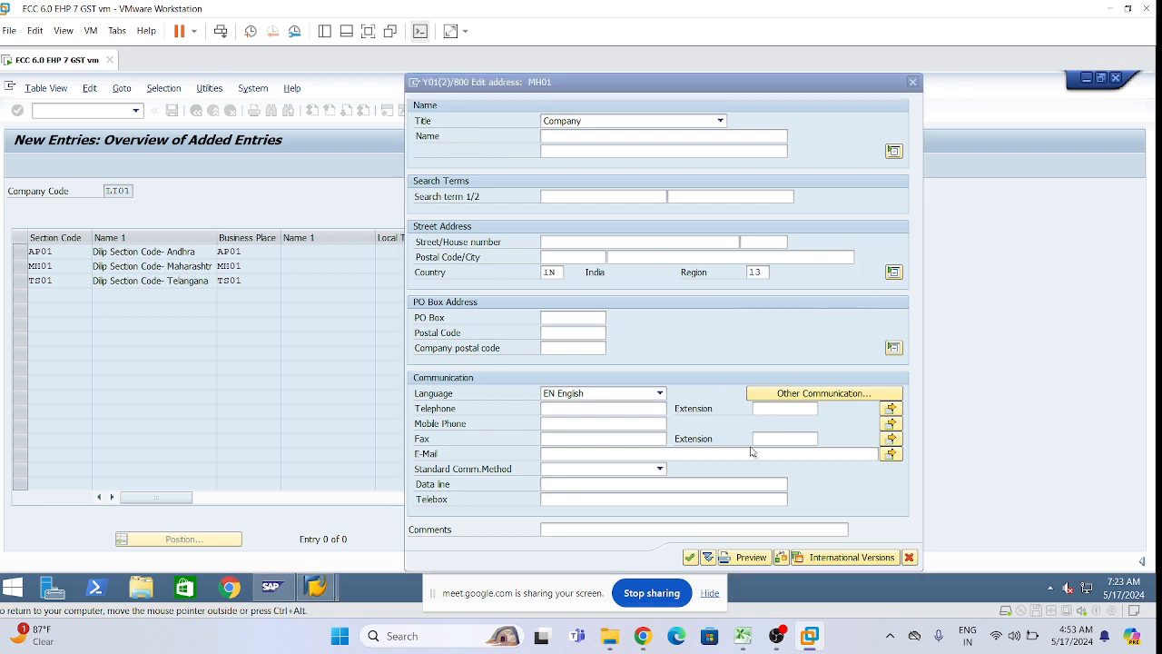
Remove the stray character before IN in the MH01 address's country and accept the address.
click(690, 558)
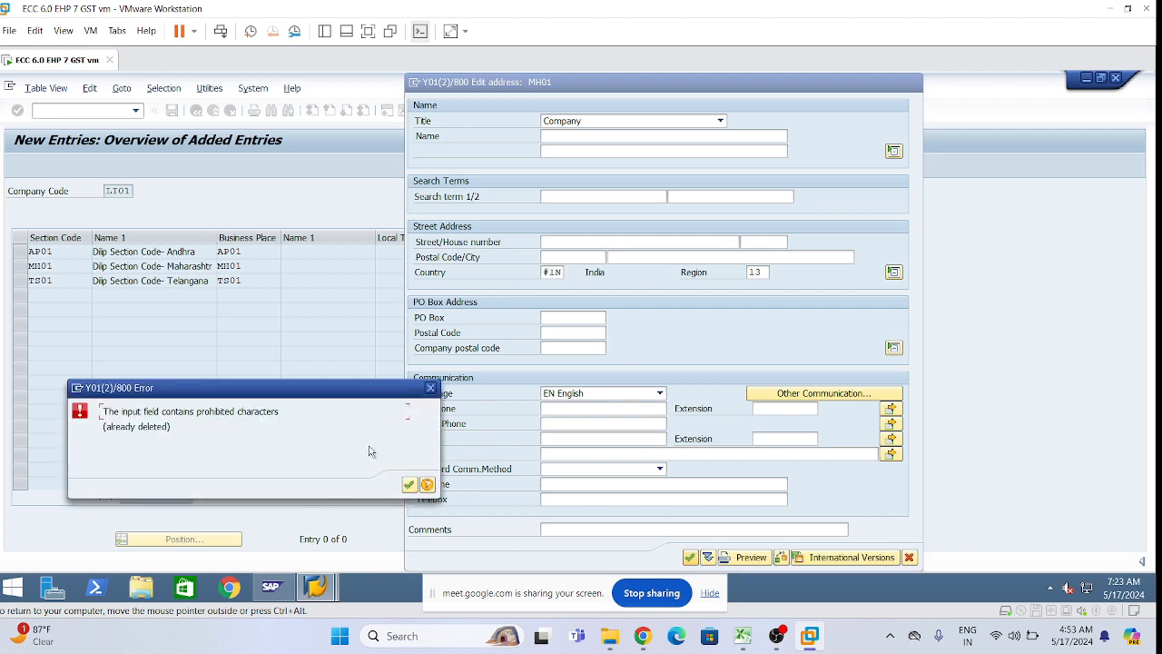
click(409, 484)
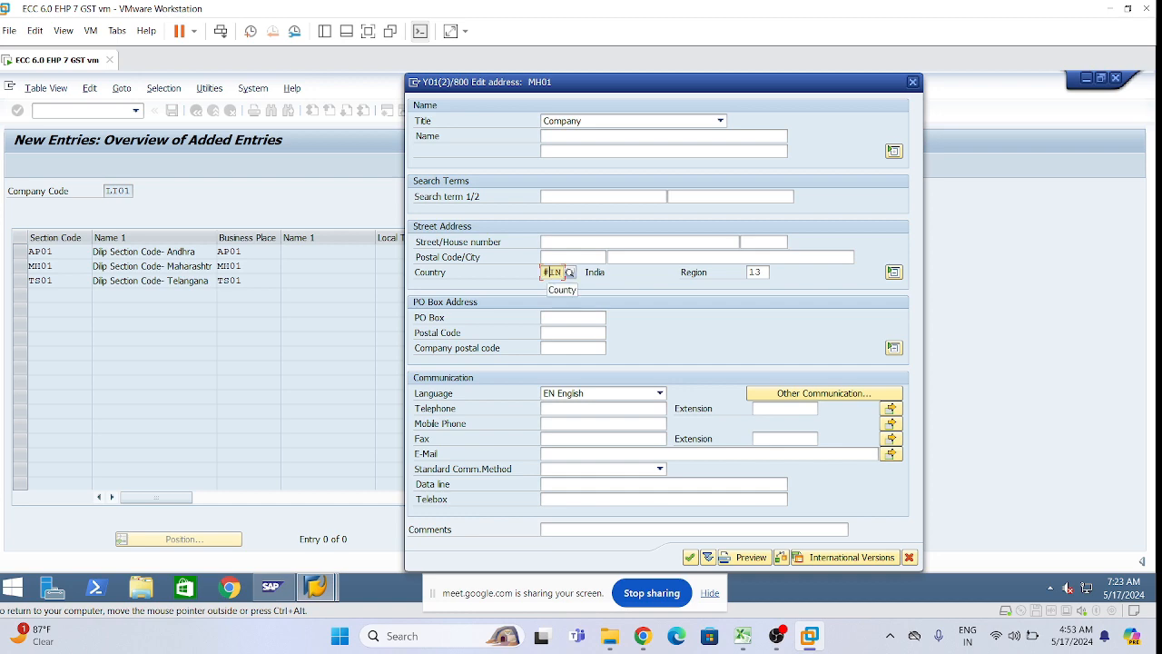
key(BackSpace)
key(Return)
key(Return)
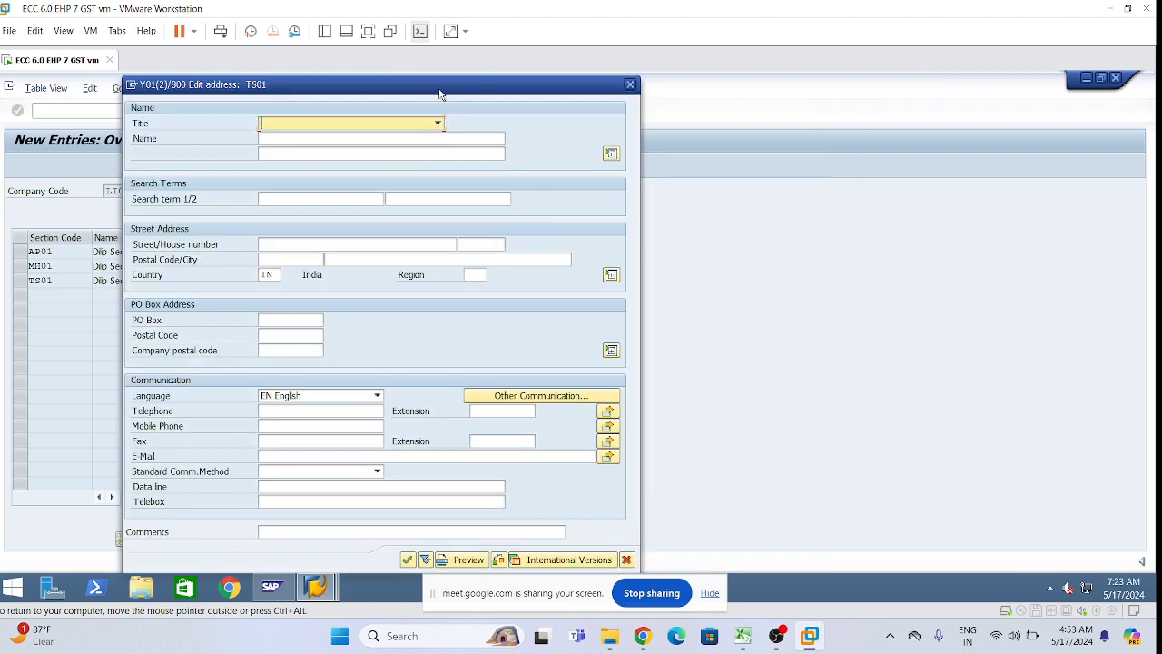
Set the title to Company and the region to 36 (Telangana) in the address of section code TS01.
drag(438, 91, 671, 85)
click(672, 117)
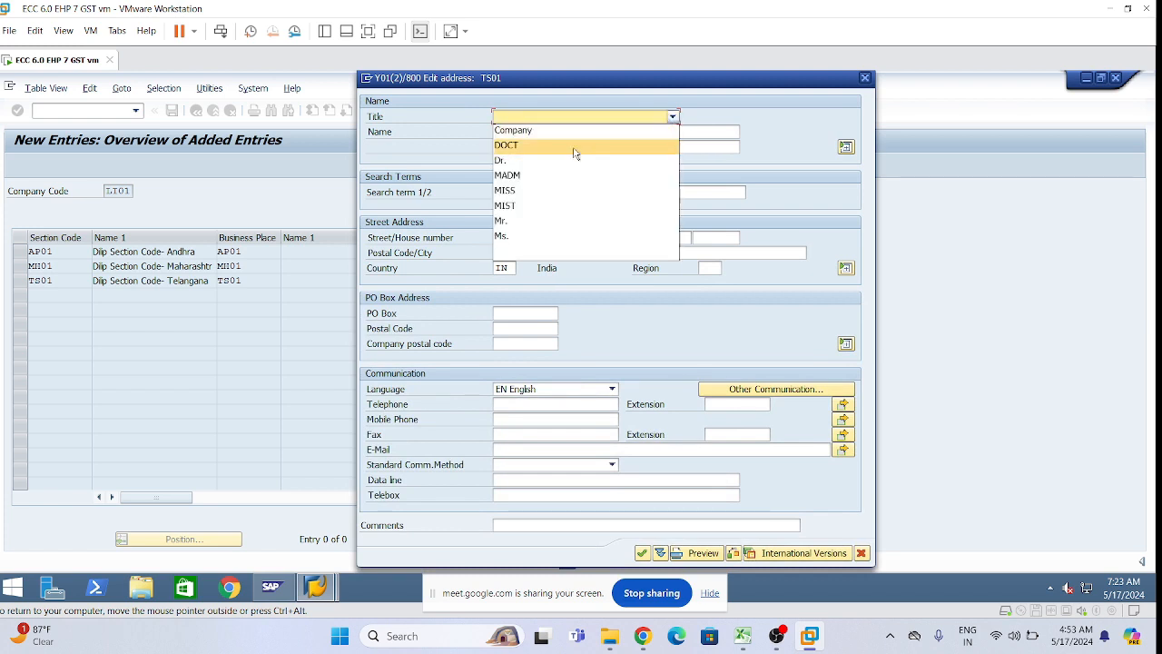
click(566, 134)
click(708, 268)
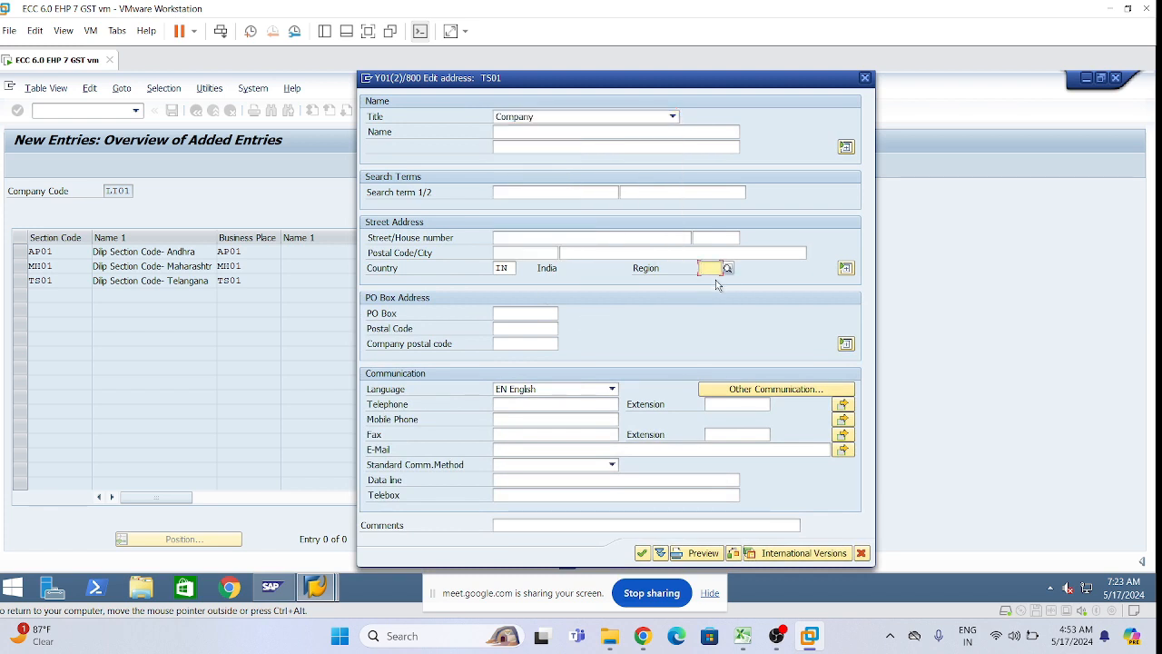
text(36)
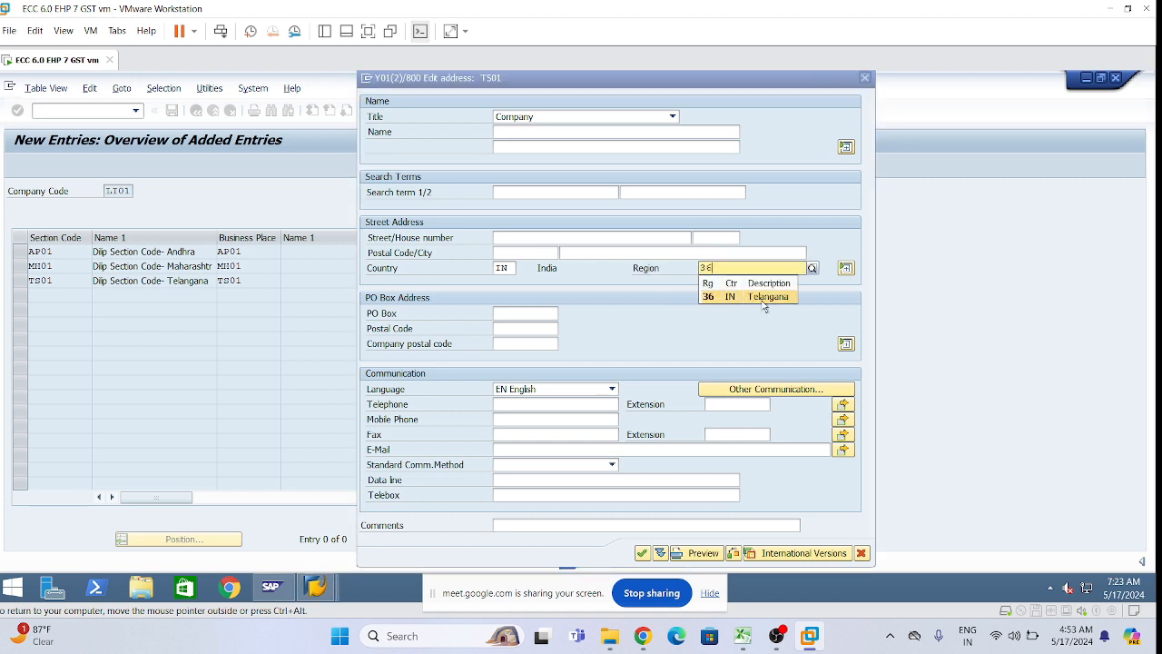
click(764, 297)
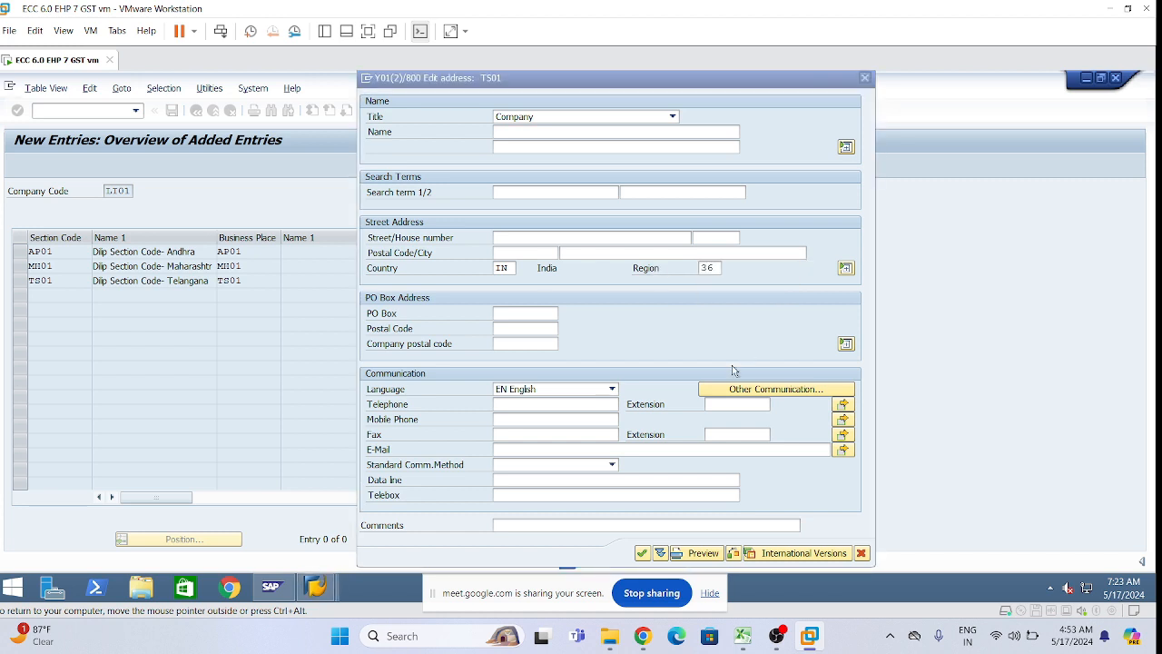
Correct the country in the TS01 address to IN and accept the address.
click(642, 553)
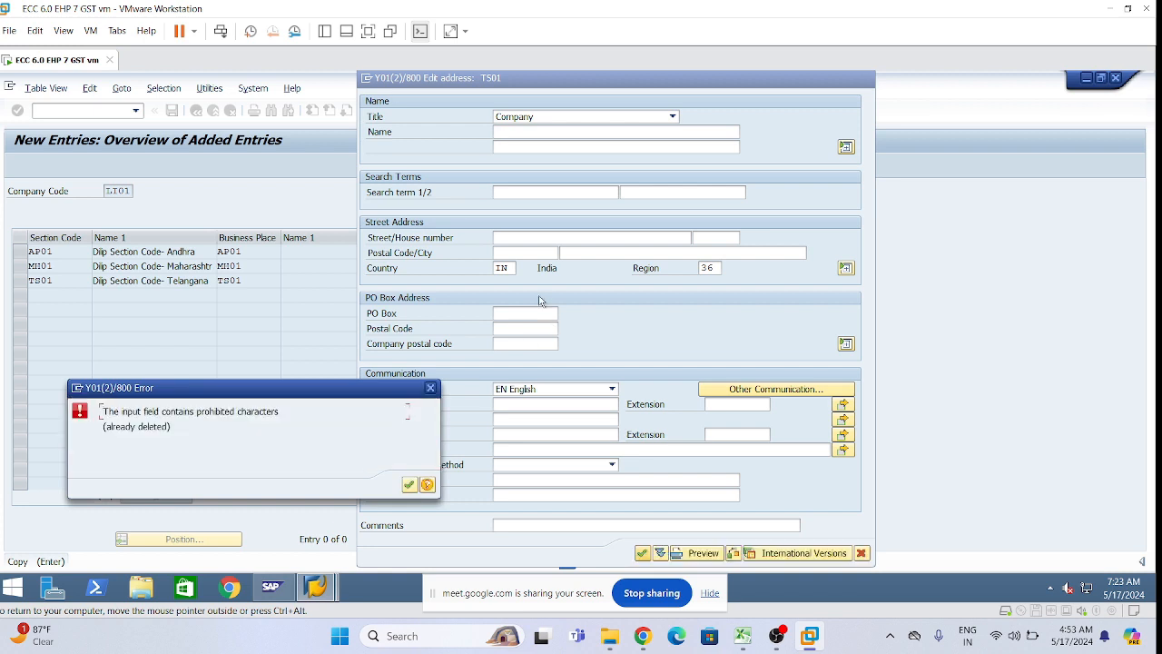
click(408, 484)
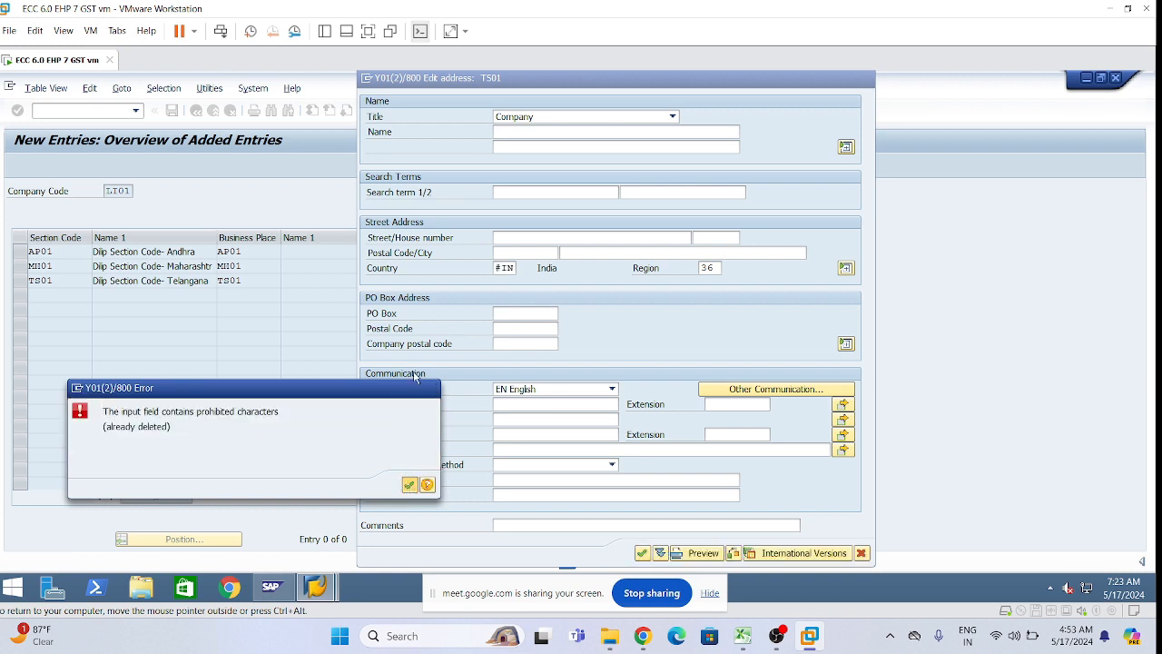
click(501, 269)
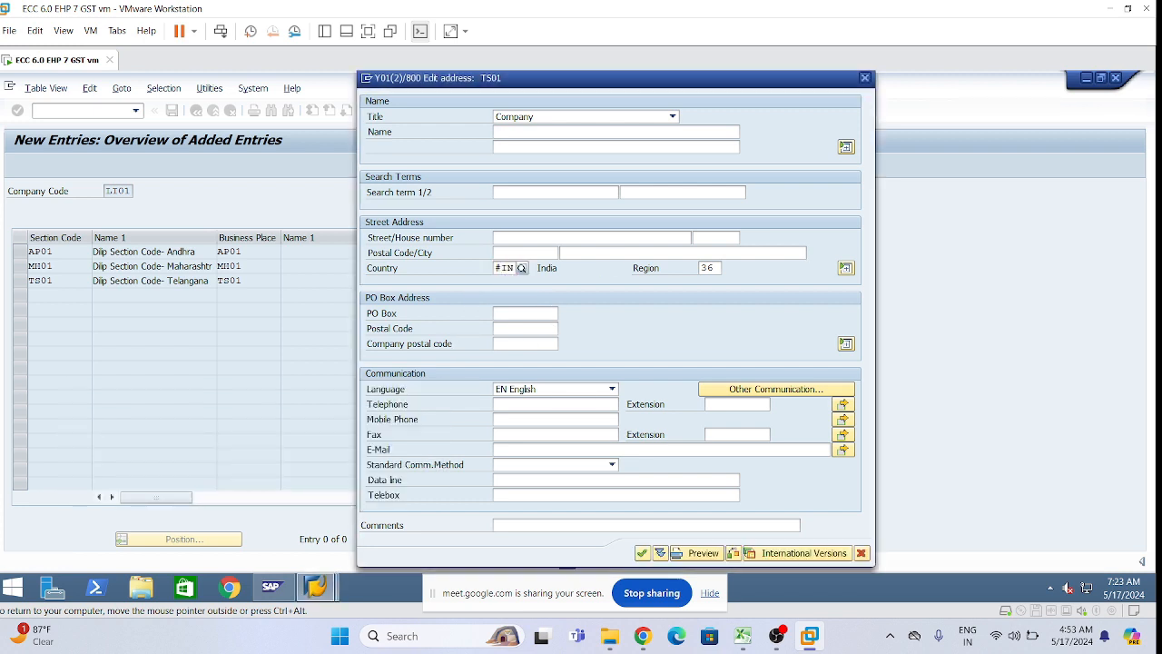
key(Return)
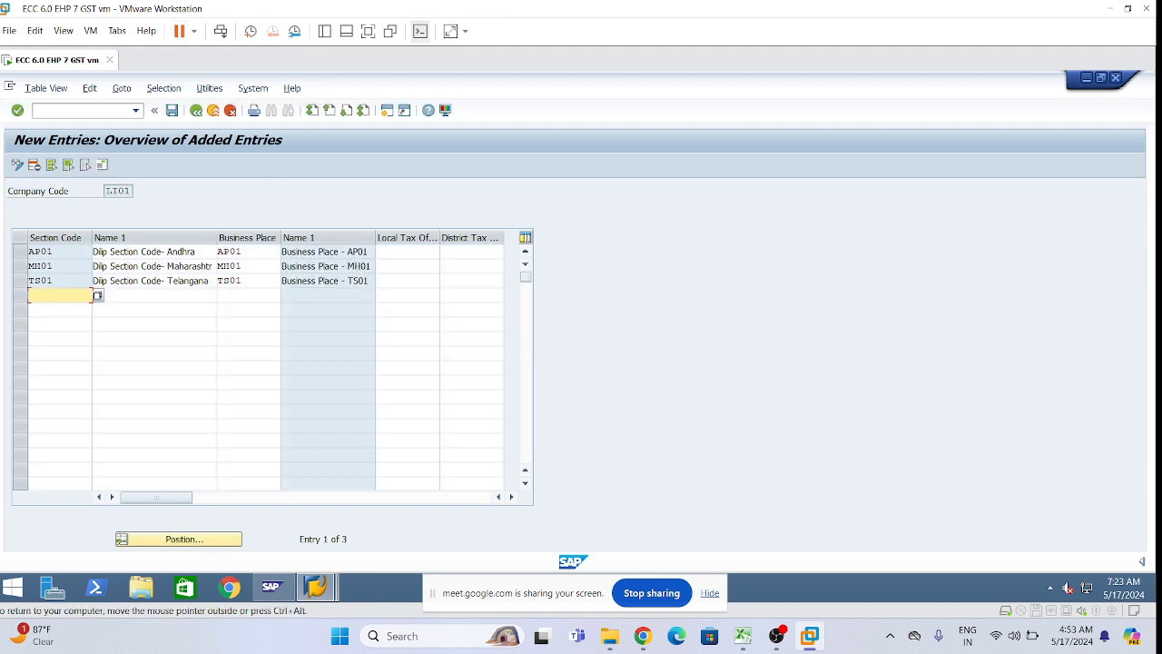
Save the three section codes with the proposed customizing request and return to the Display IMG structure.
click(172, 111)
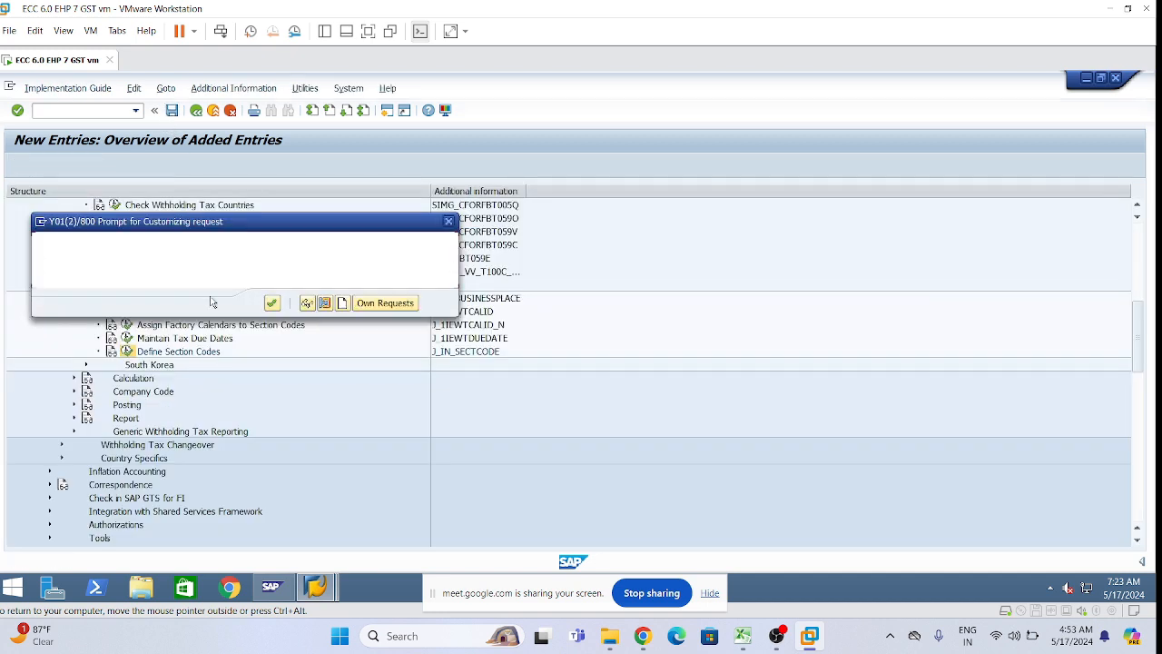
click(272, 302)
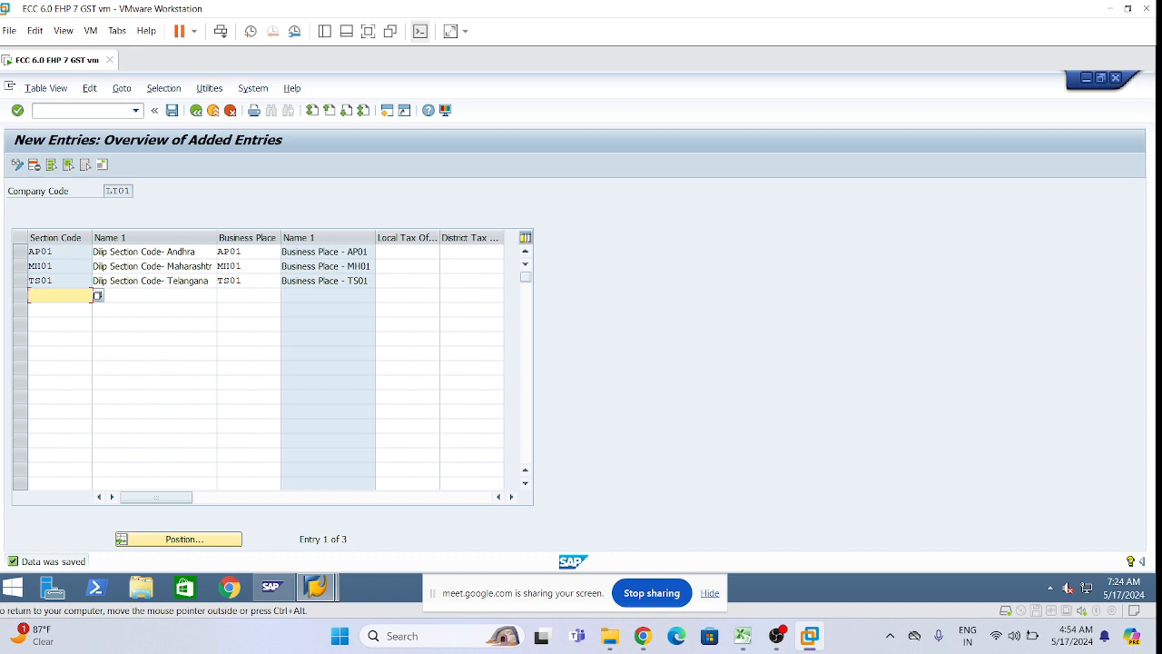
click(196, 111)
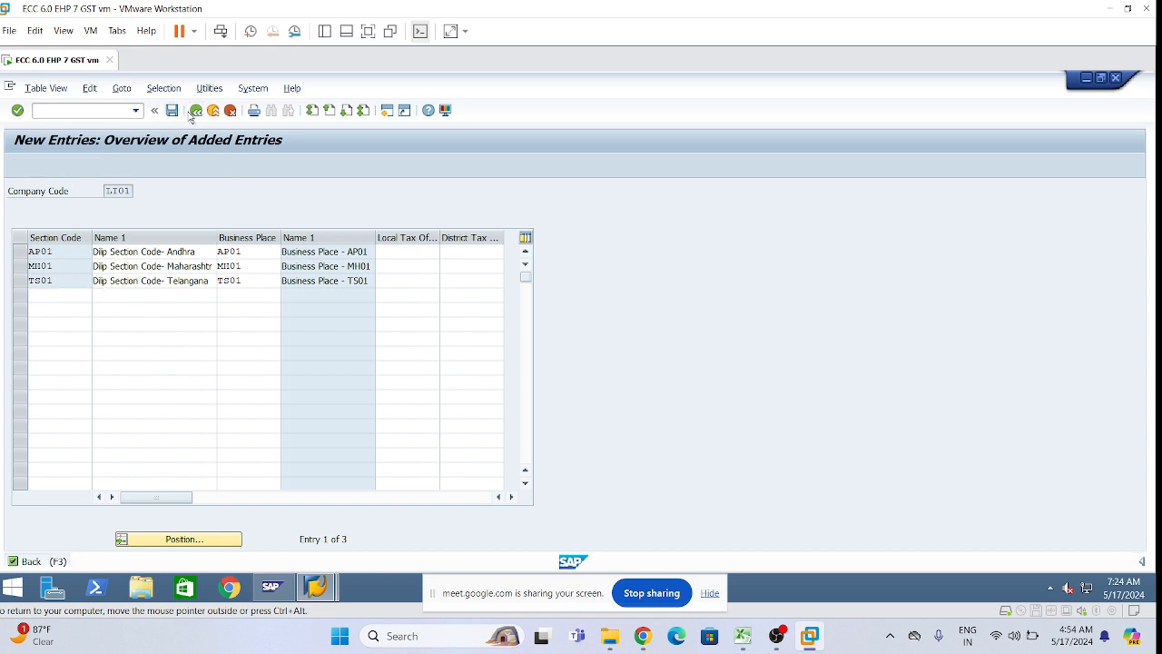
click(195, 110)
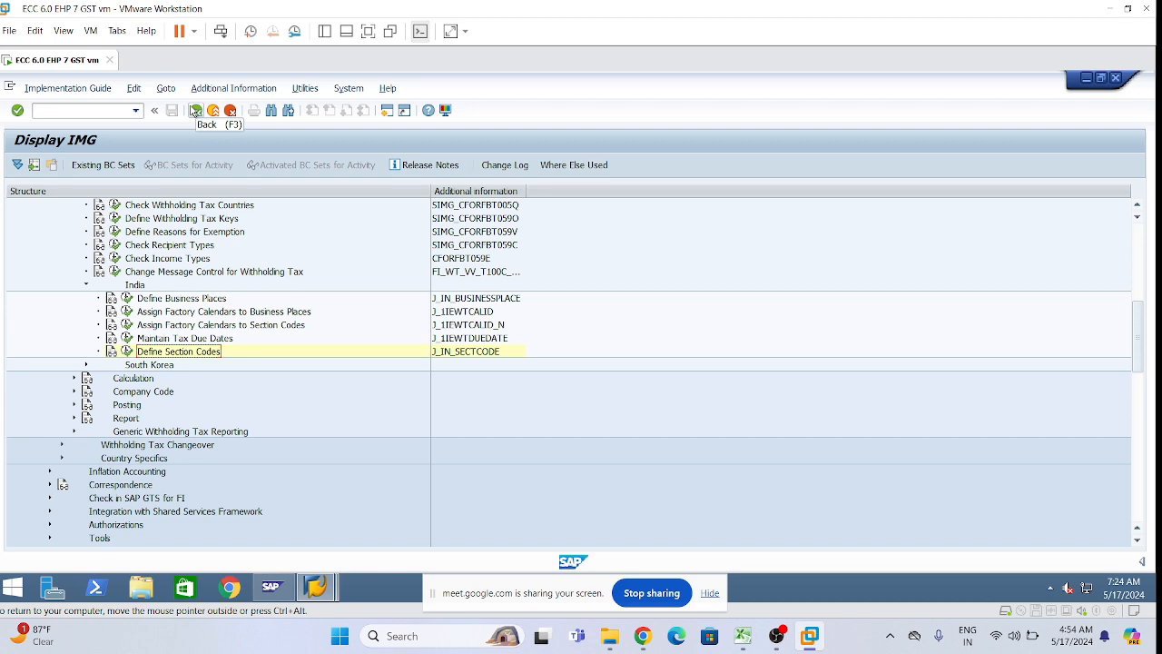
Collapse the India and Basic Settings nodes under Extended Withholding Tax.
scroll(76, 287, up, 3)
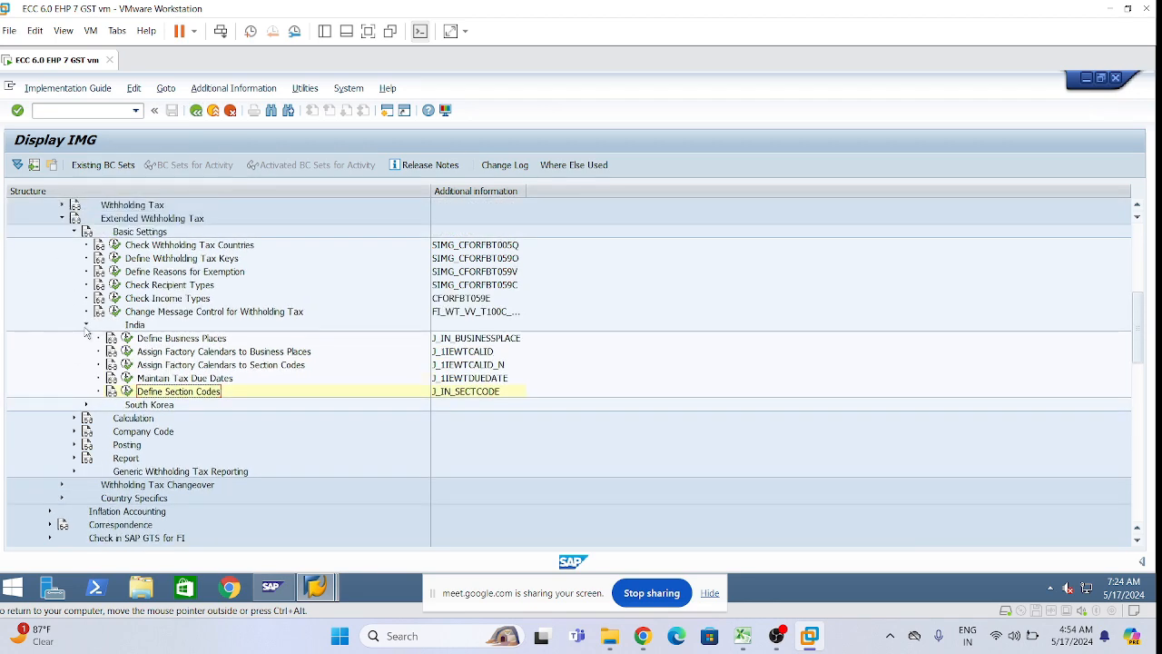
click(86, 325)
scroll(89, 334, up, 3)
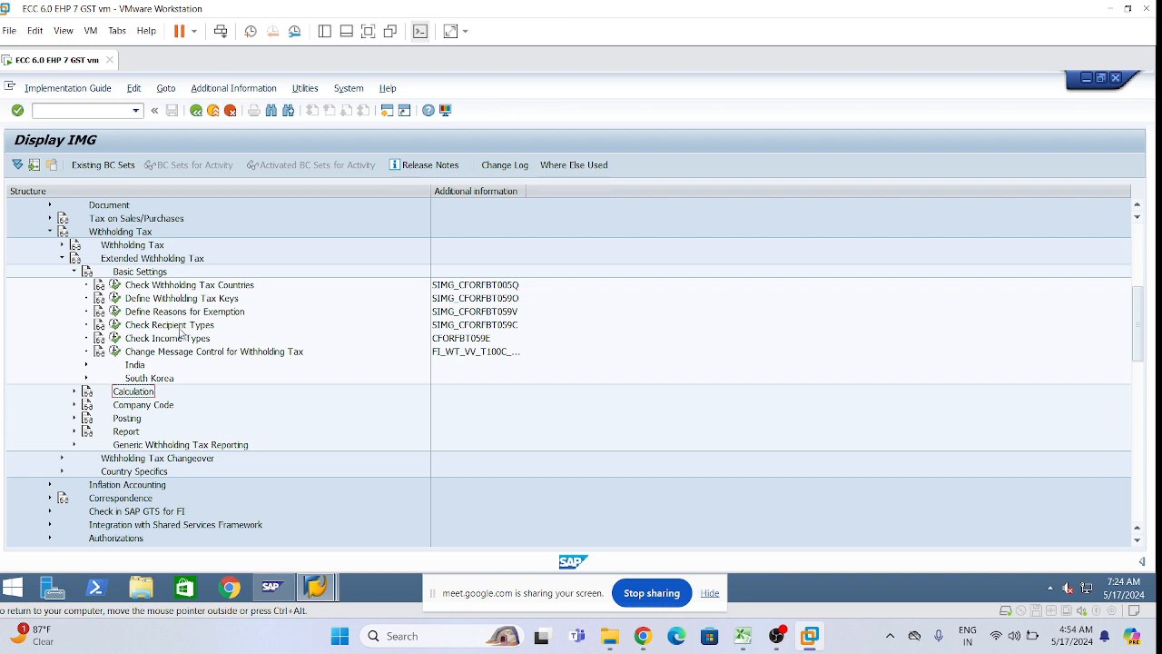
click(74, 272)
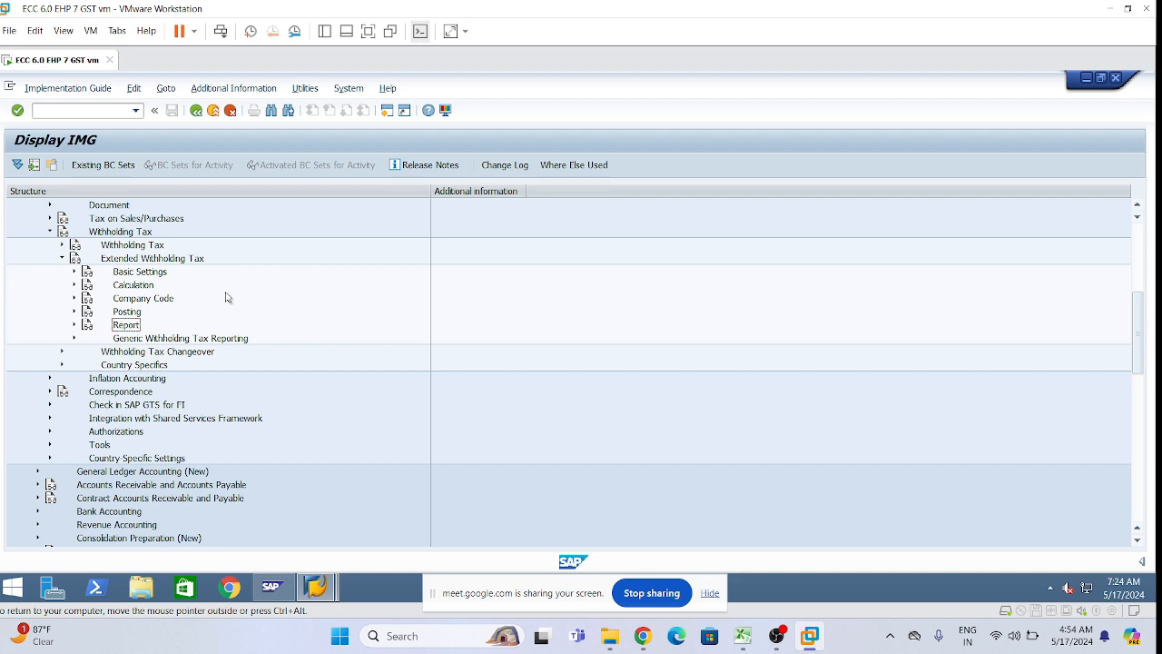
Start the Define Withholding Tax Type for Invoice Posting activity under Calculation, Withholding Tax Type.
click(75, 285)
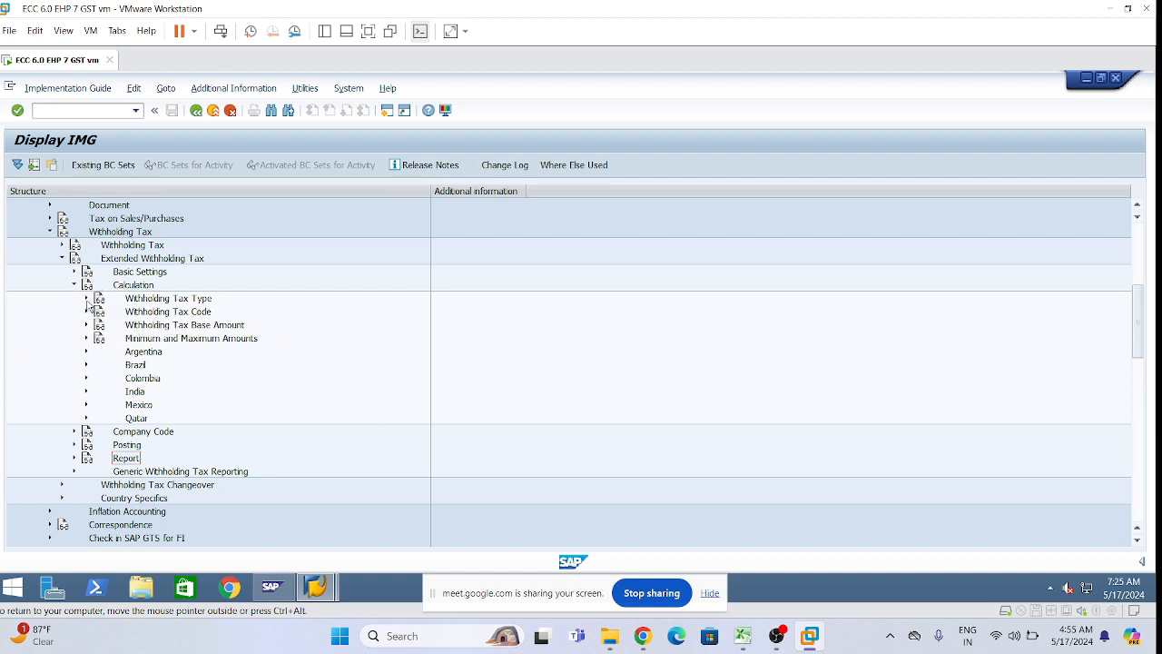
click(86, 299)
click(86, 299)
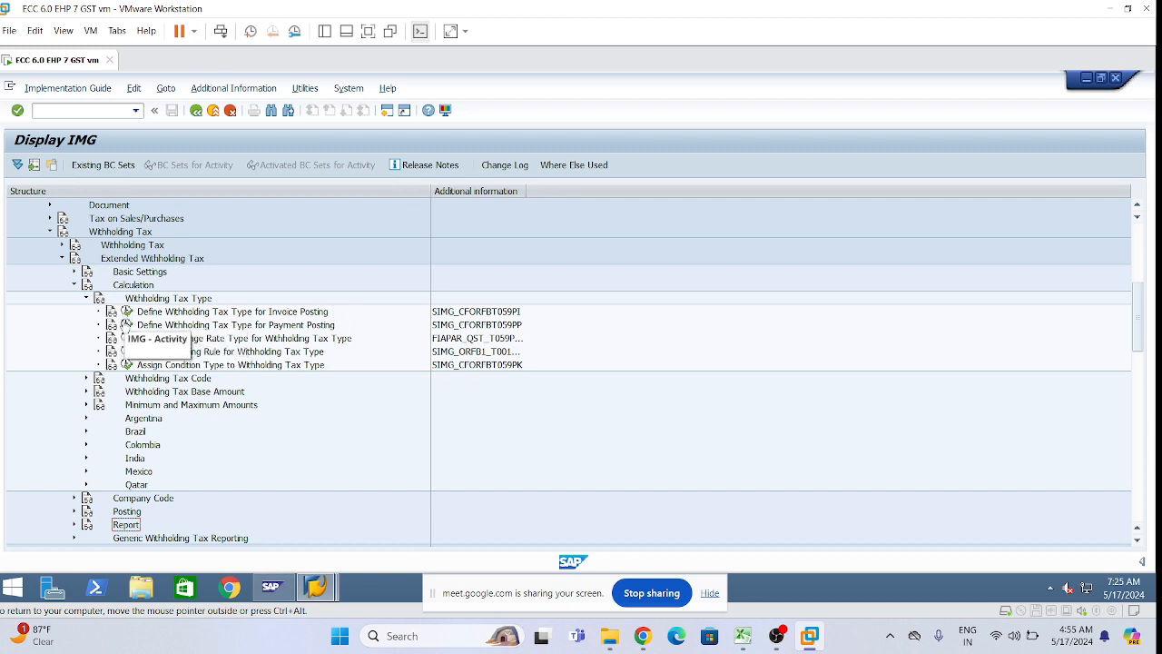
click(127, 311)
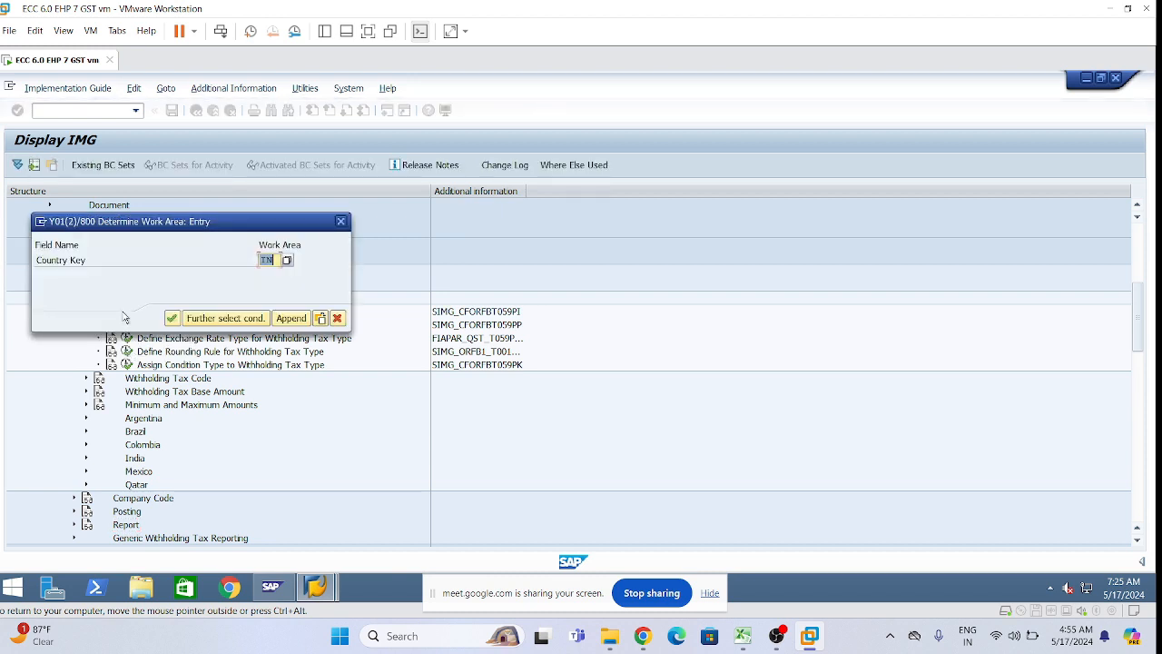
Accept IN as the country work area and go to the E1 entry, the Essar 2% TDS invoice withholding tax type.
drag(275, 216, 536, 172)
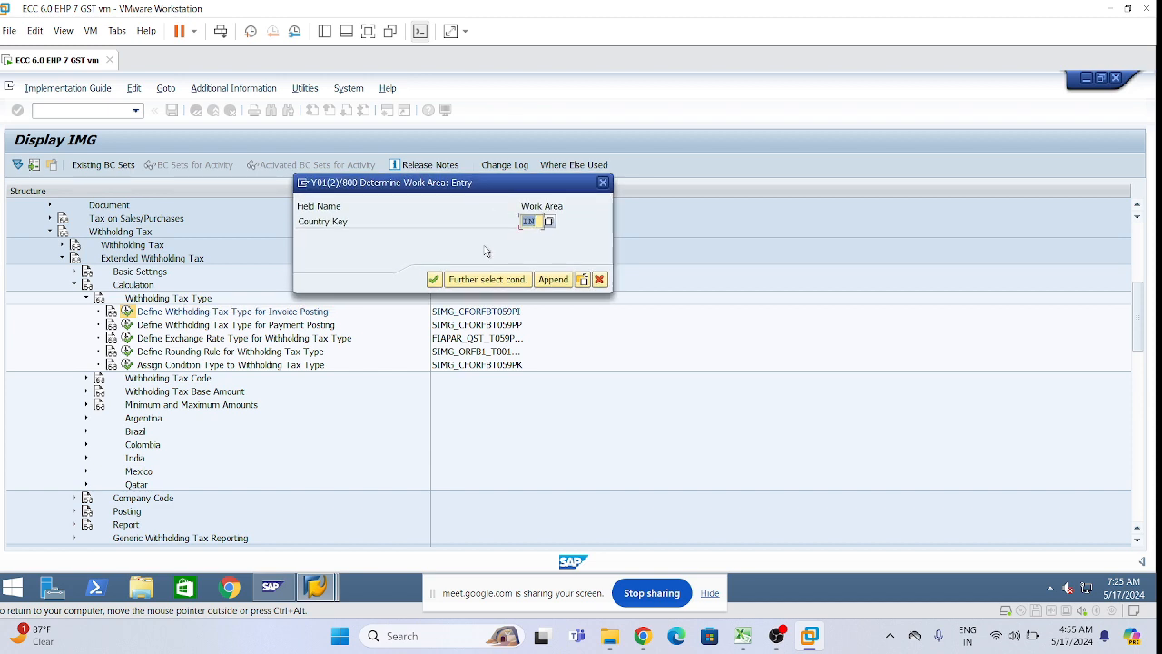
click(434, 279)
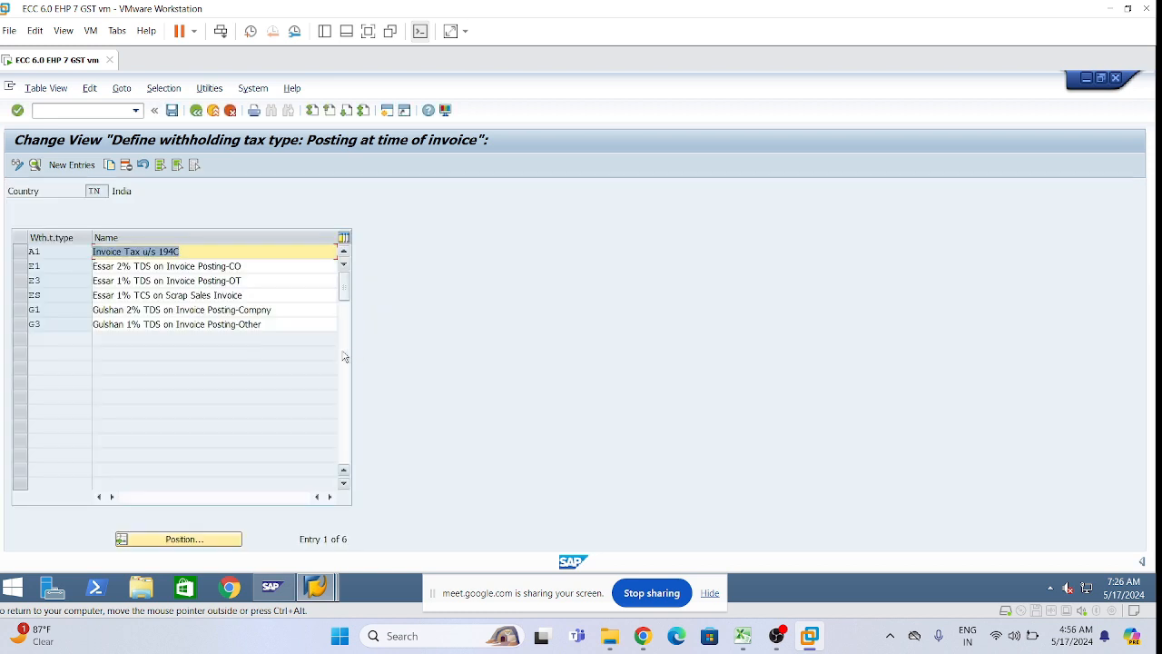
click(243, 281)
click(242, 266)
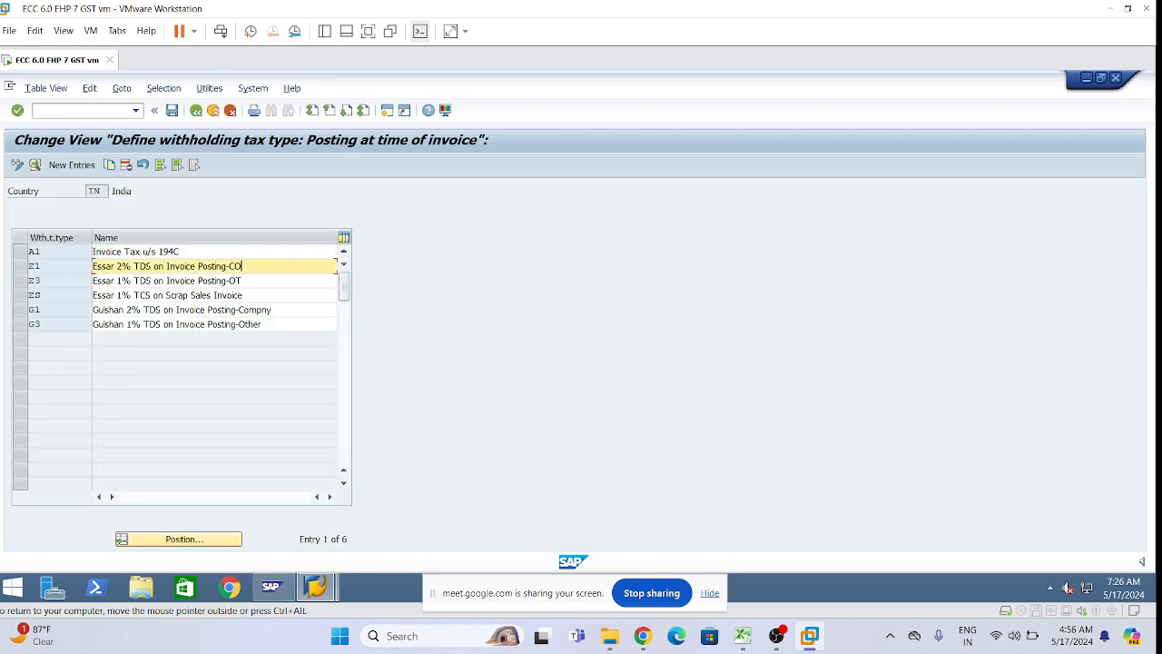
click(81, 166)
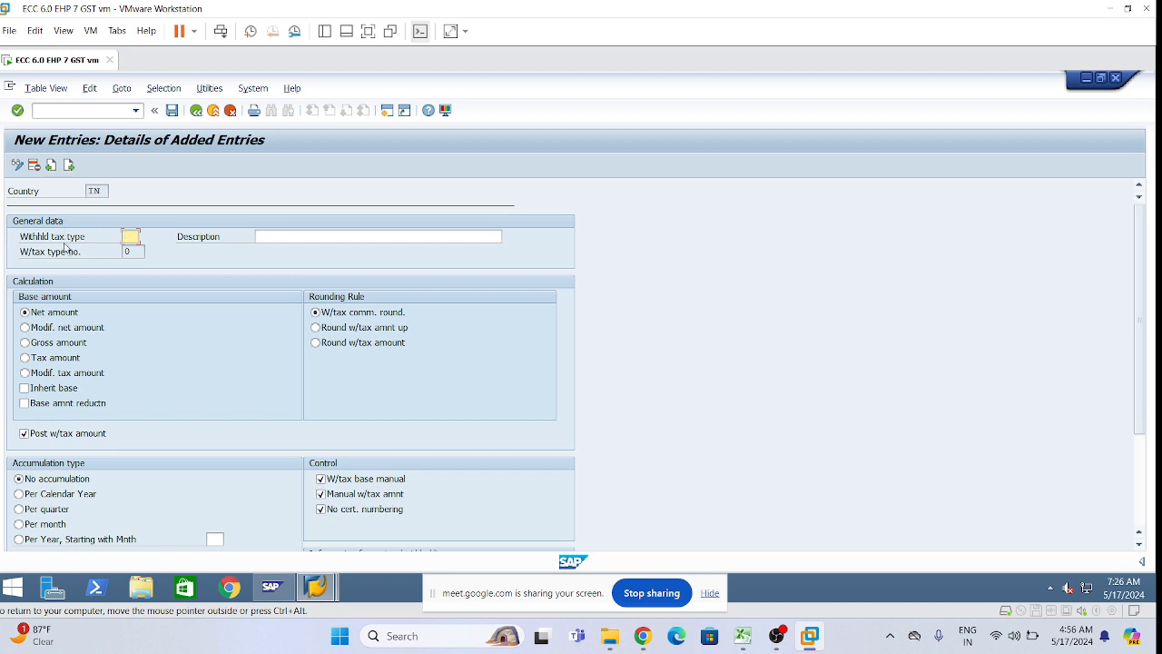
click(194, 112)
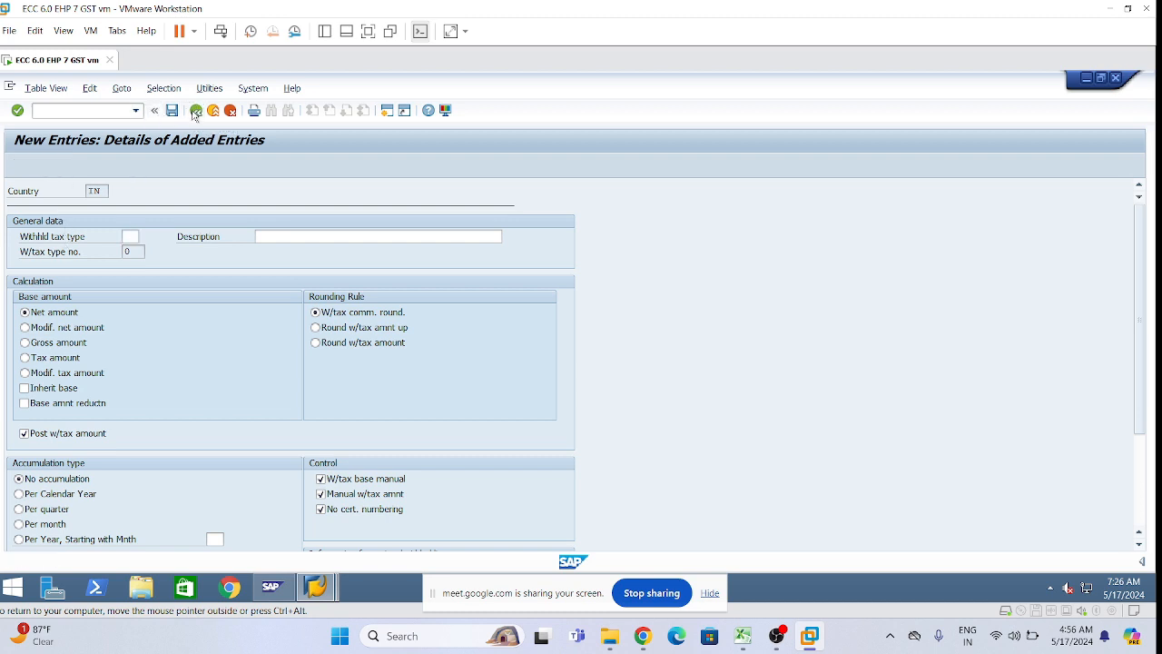
click(229, 112)
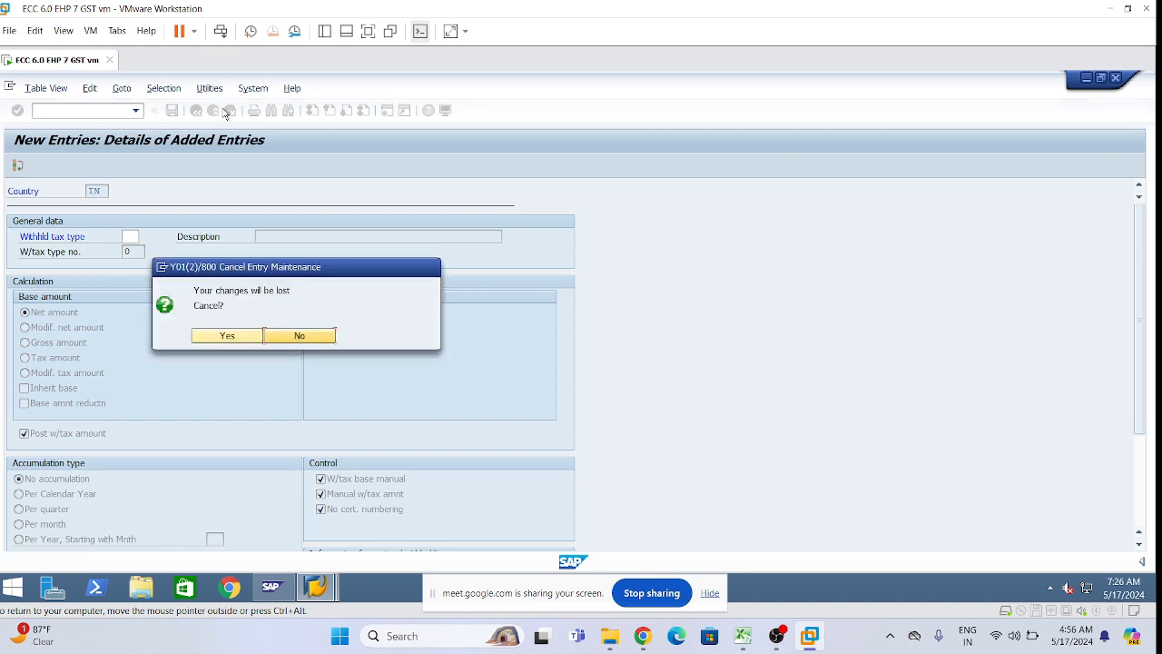
click(226, 334)
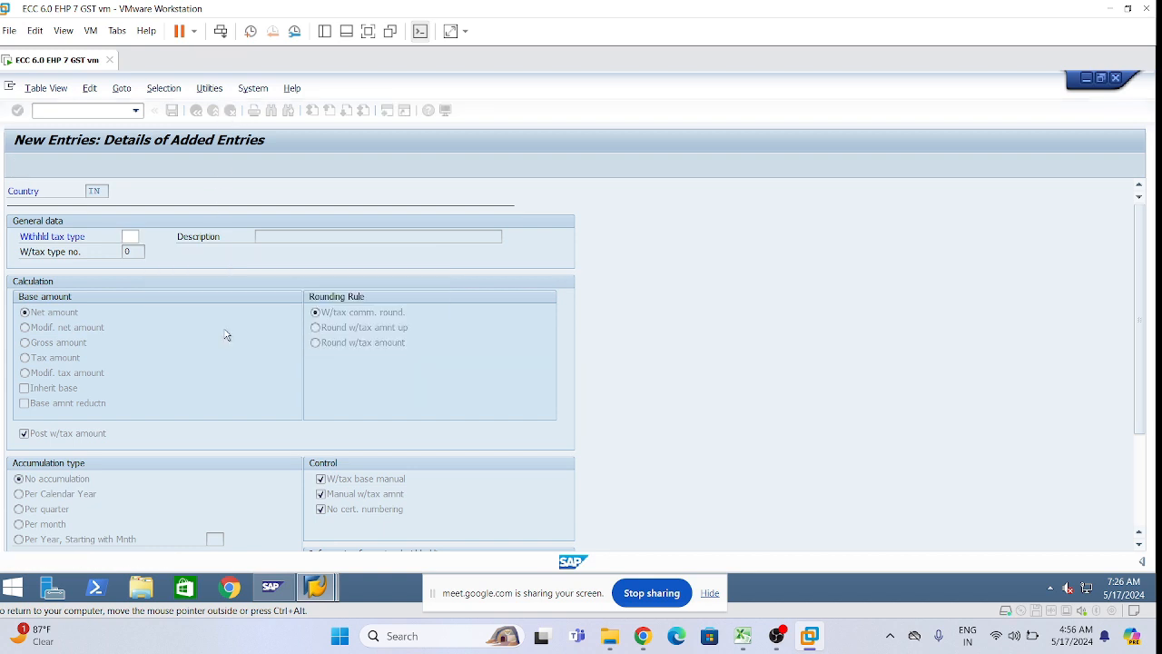
Start a new invoice withholding tax type entry for India with tax type L1.
click(81, 167)
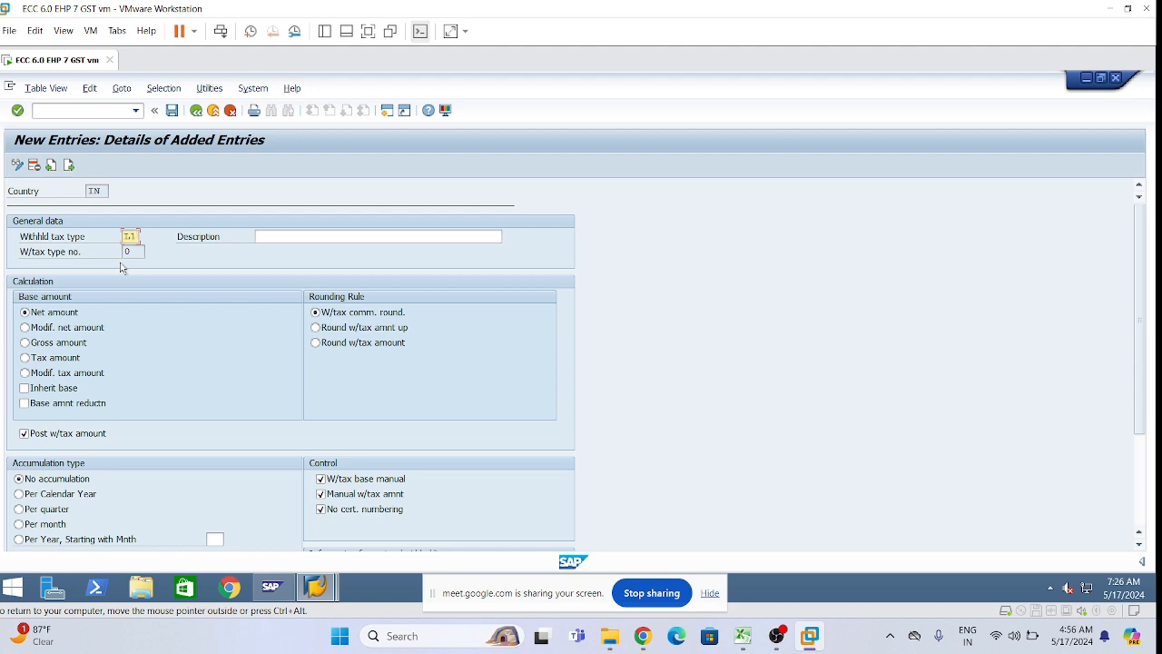
Switch to the Excel class workbook and examine the Co. and OT groups in the tax type plan.
click(742, 636)
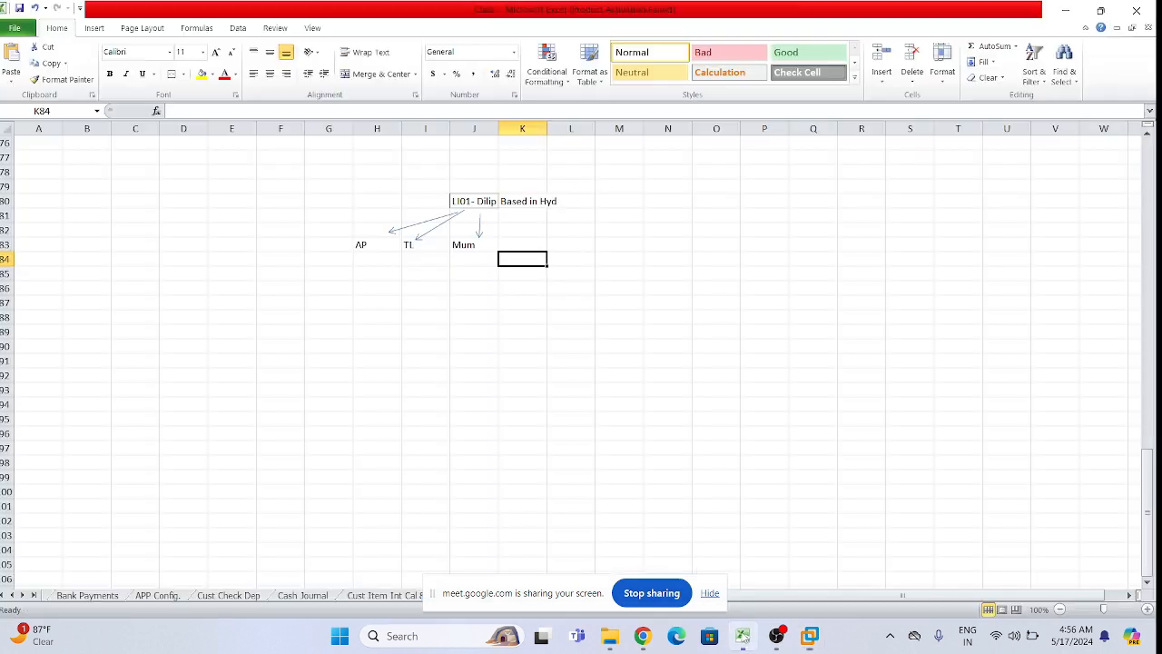
scroll(537, 445, up, 8)
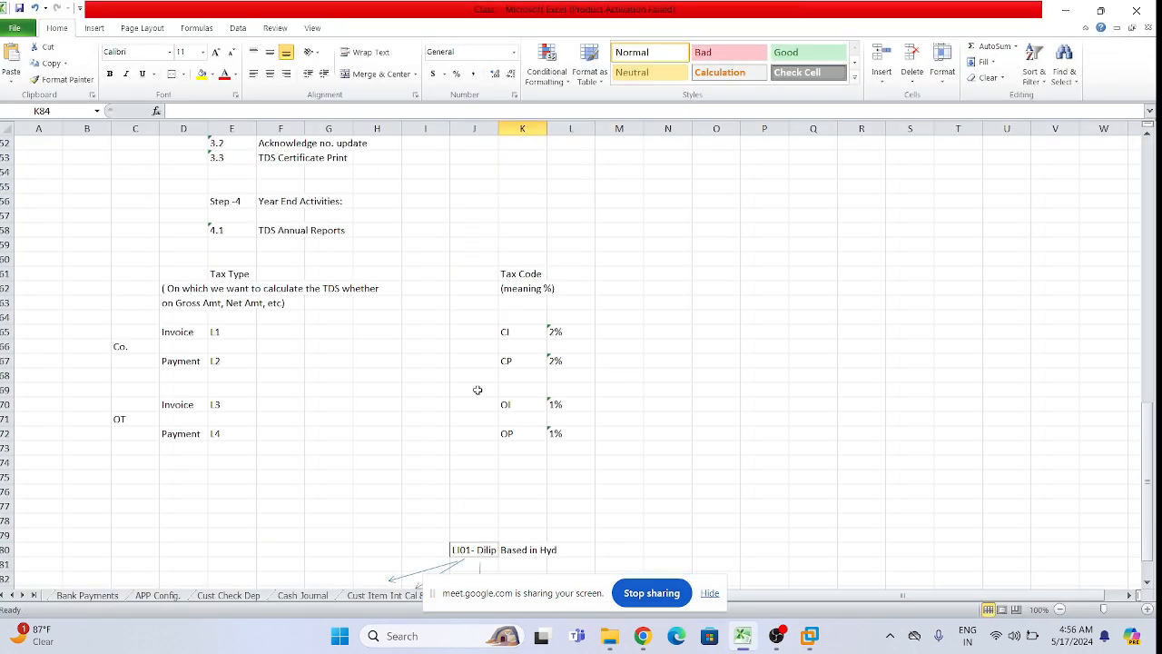
drag(296, 346, 303, 334)
click(76, 315)
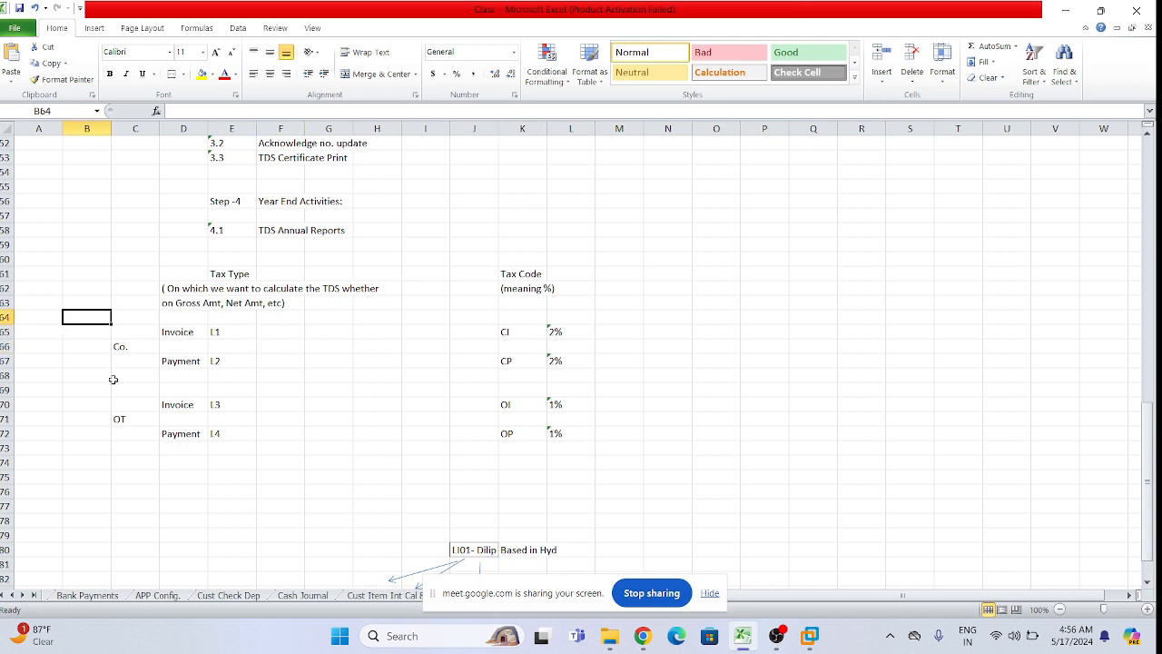
click(276, 356)
click(123, 349)
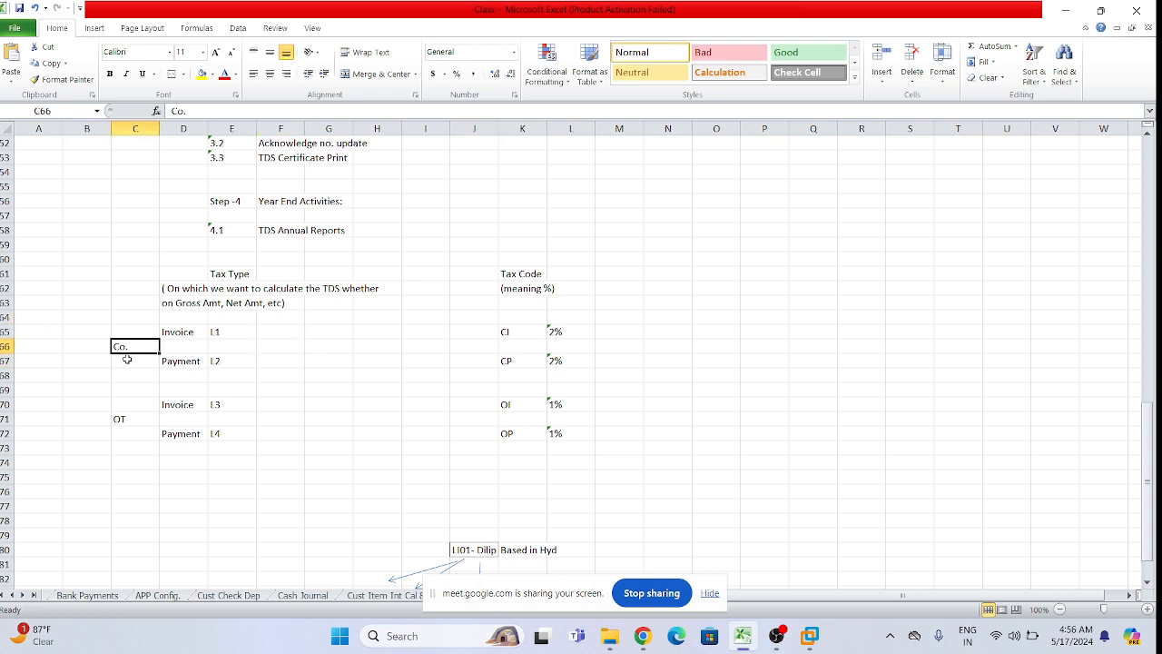
click(129, 420)
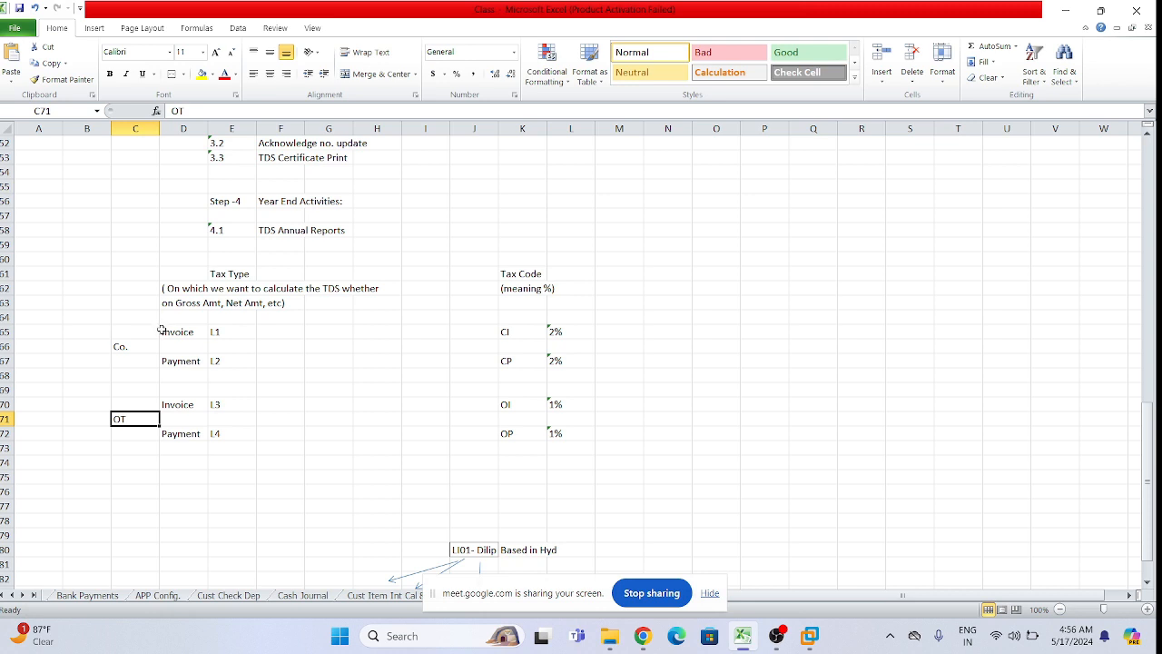
Examine the invoice and payment tax types for the Co. and OT groups in the Excel plan.
drag(166, 331, 231, 345)
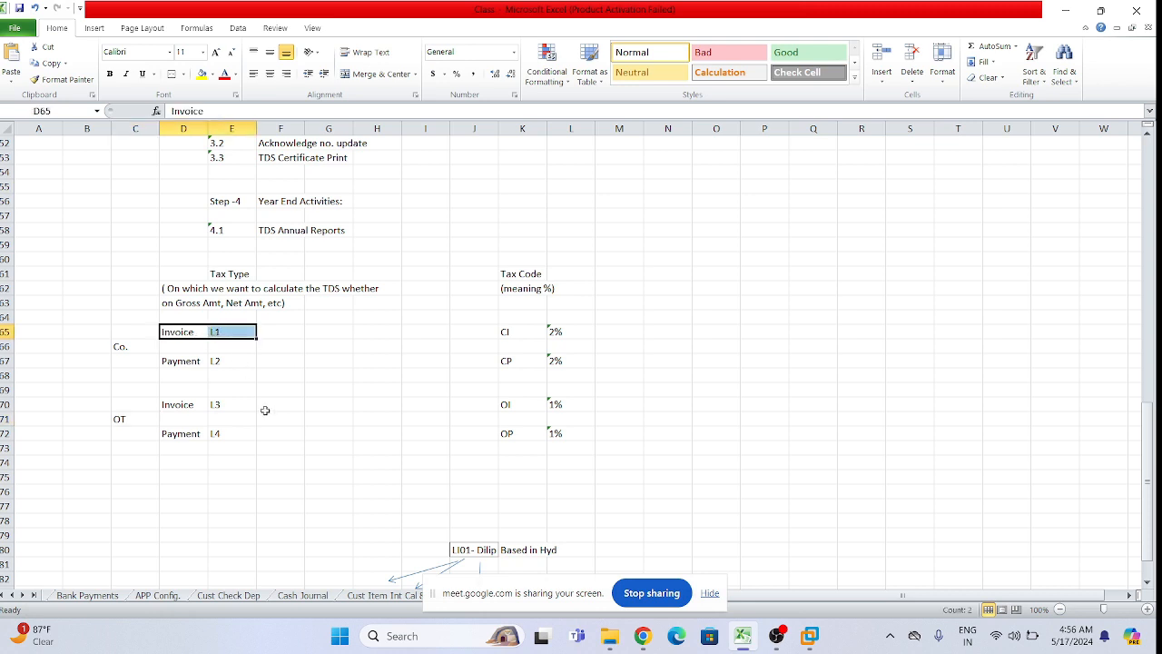
click(269, 417)
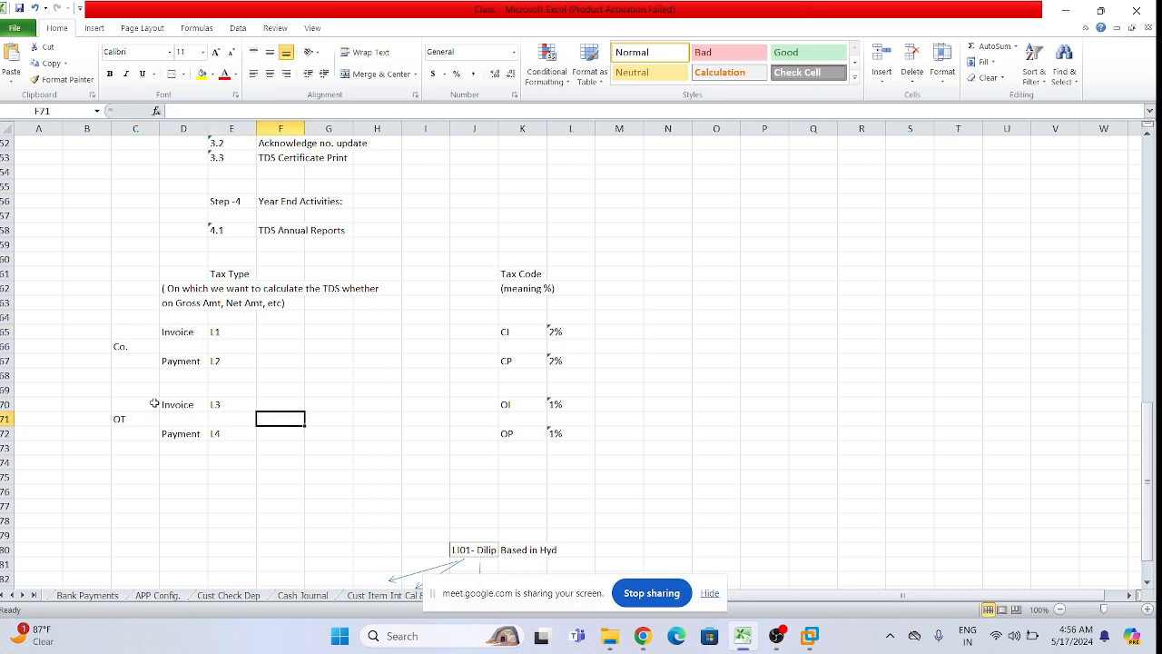
click(176, 402)
drag(176, 402, 234, 406)
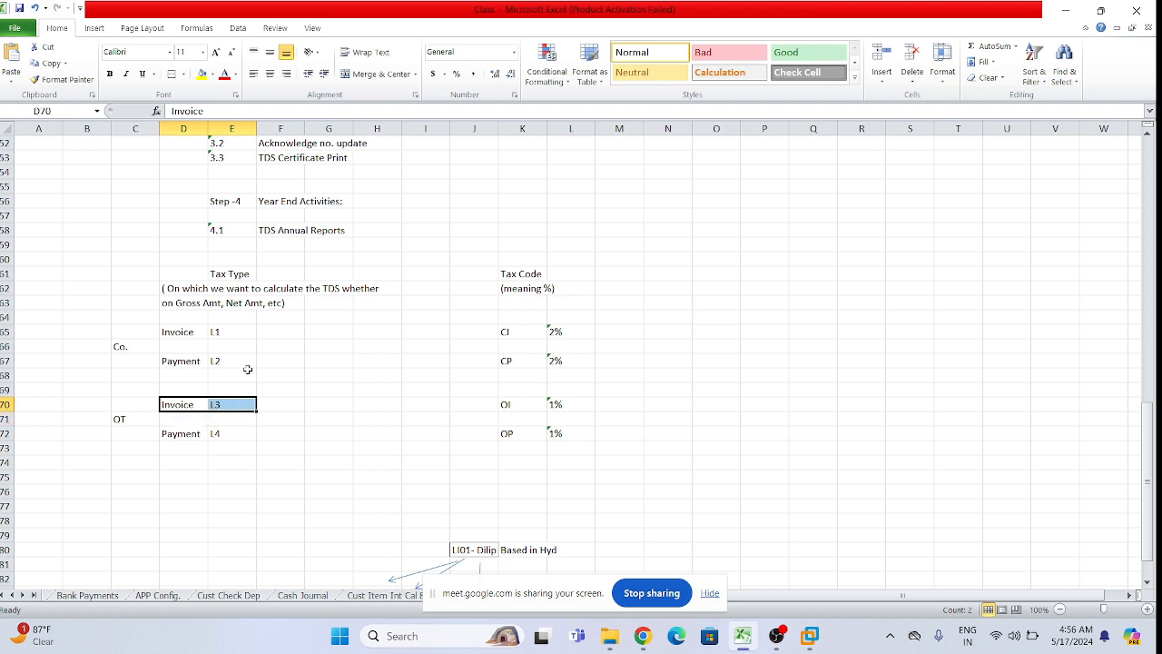
click(242, 349)
drag(175, 361, 221, 365)
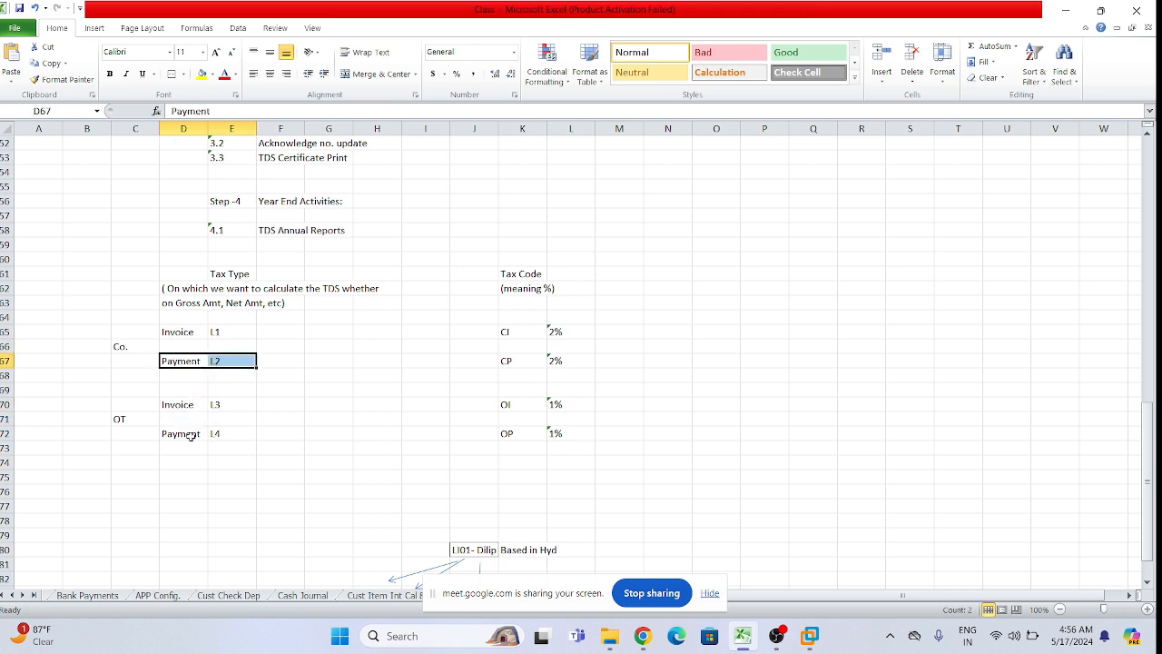
click(168, 428)
drag(169, 427, 217, 430)
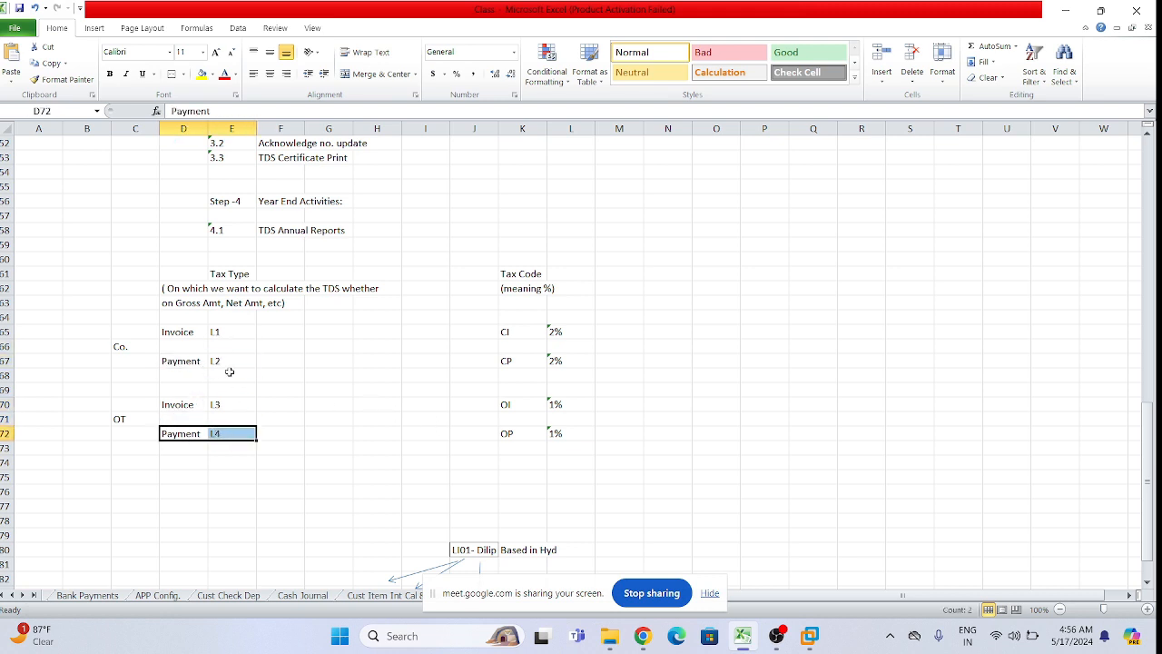
Compare each tax type with its tax code and percentage in the Excel plan, and return to the SAP entry.
drag(205, 363, 556, 360)
drag(227, 433, 555, 434)
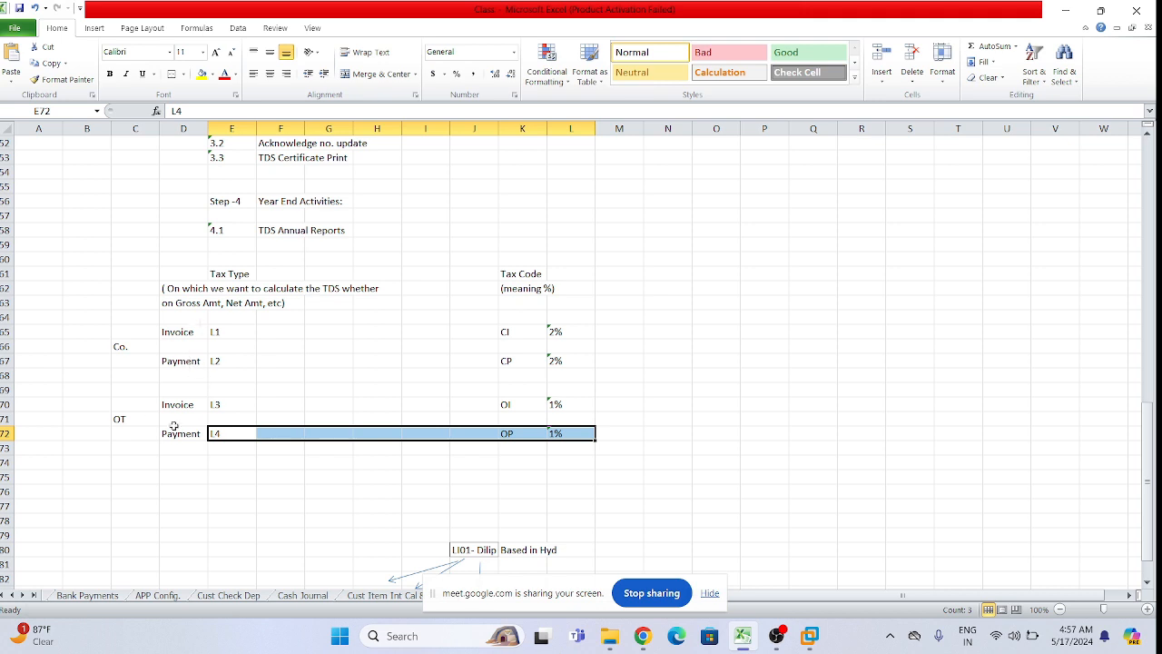
drag(161, 331, 558, 332)
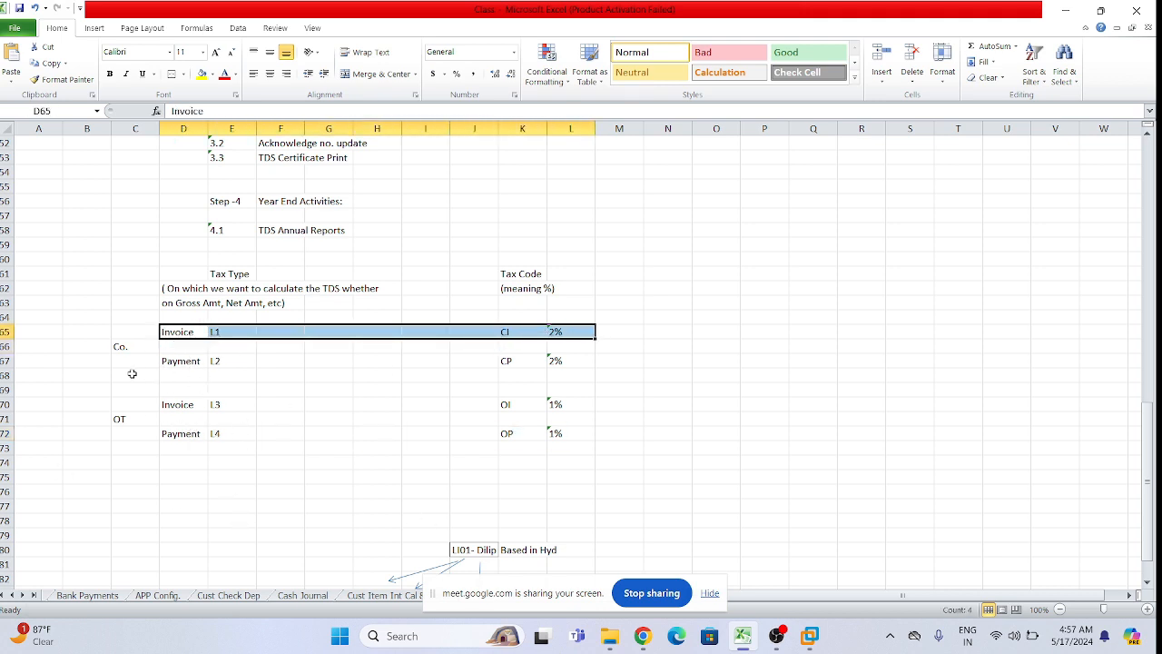
click(115, 350)
drag(168, 405, 545, 405)
click(659, 389)
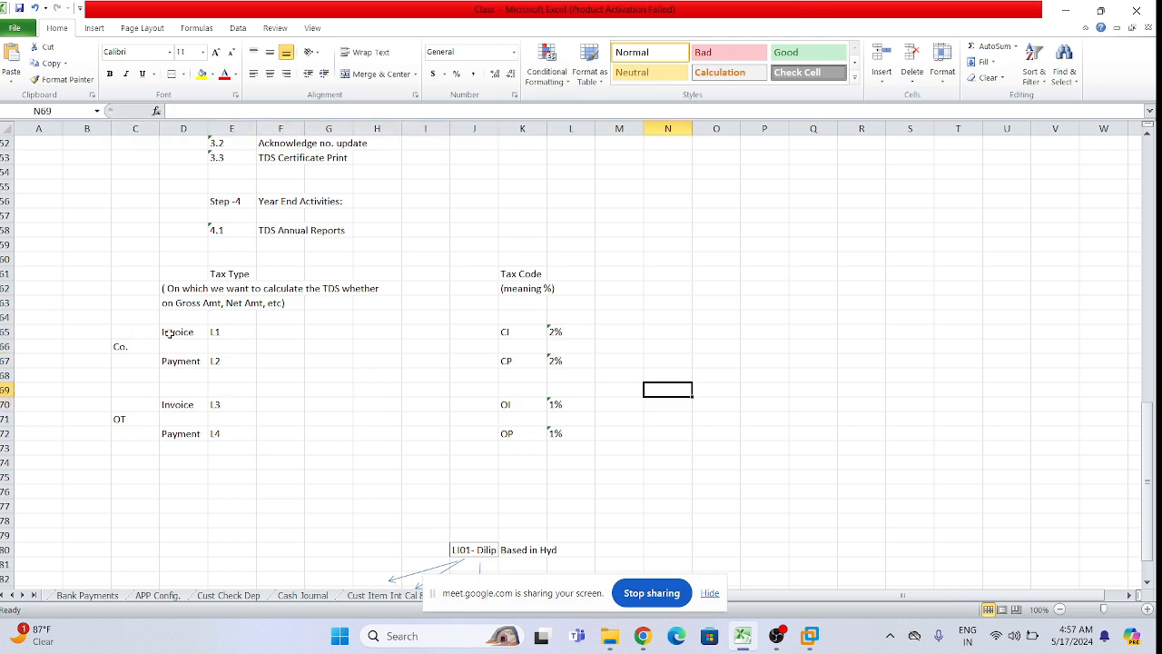
drag(231, 331, 262, 355)
click(283, 348)
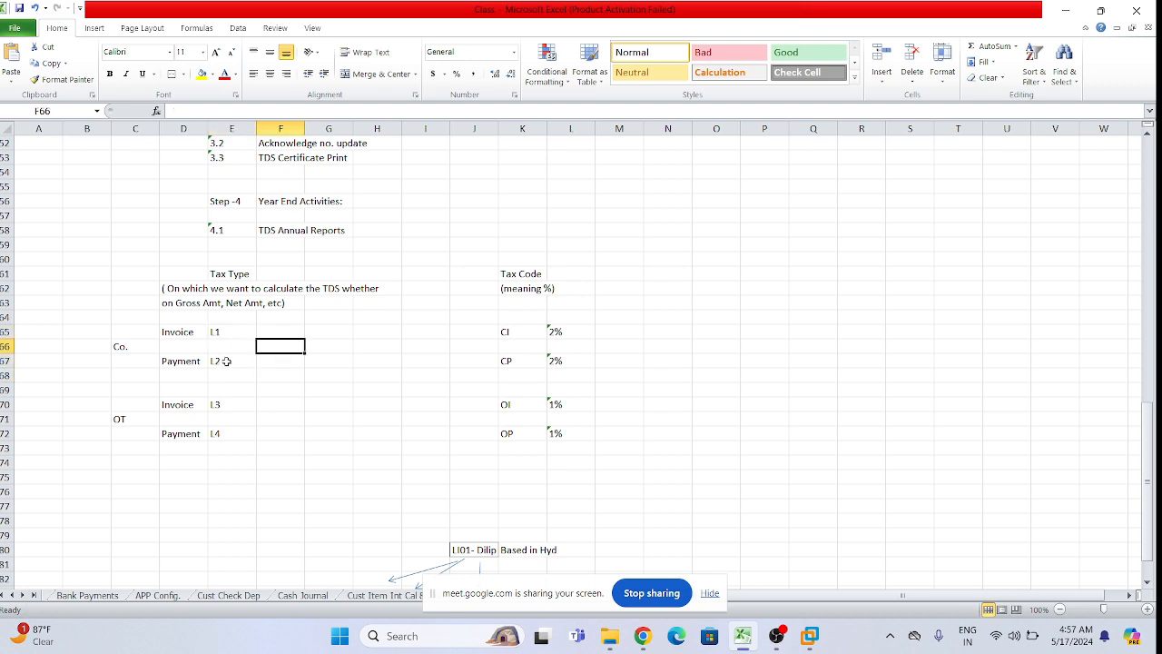
click(226, 360)
key(alt+Tab)
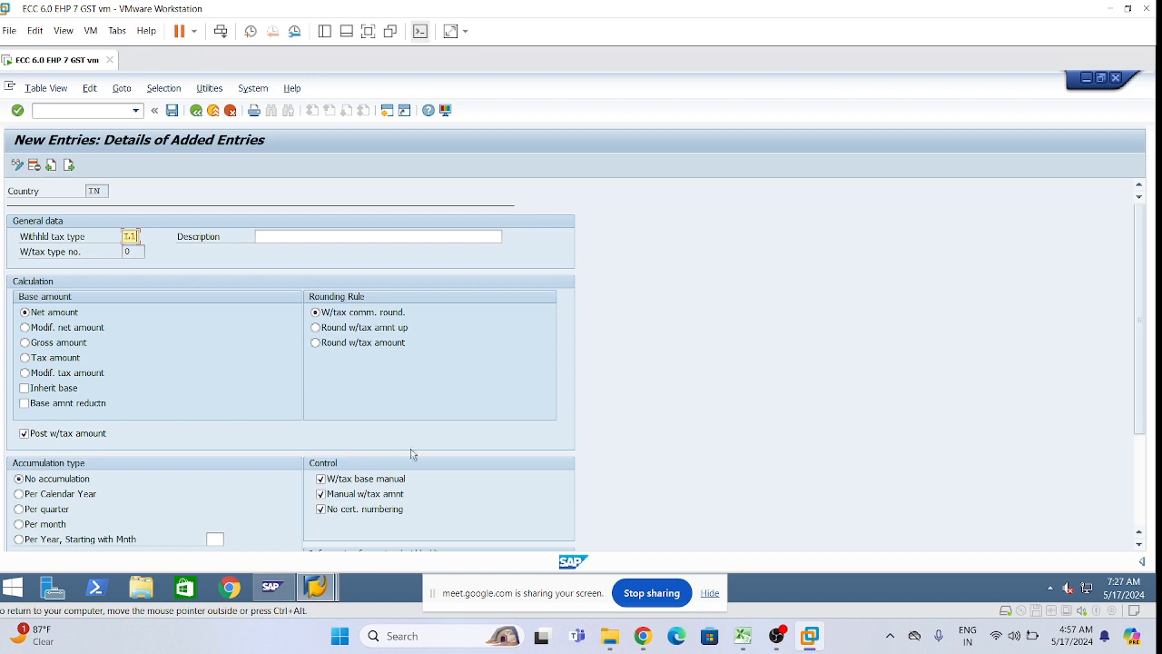
Switch to Excel and review tax types L1 to L4, selecting the invoice and payment block D65:F72.
click(744, 639)
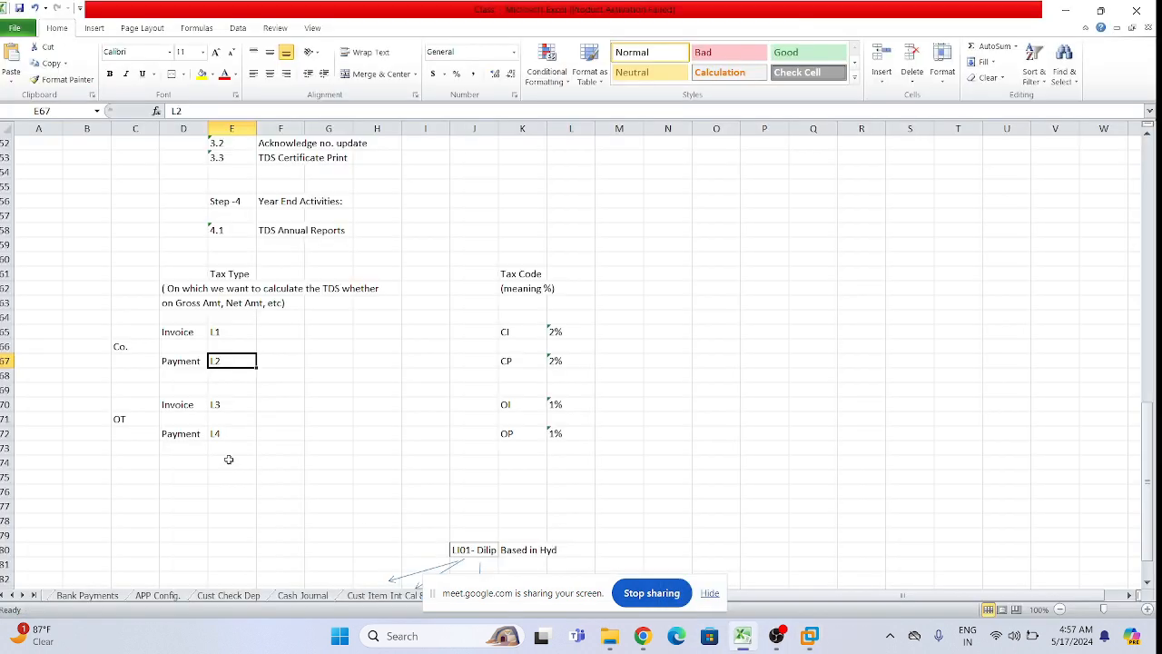
click(261, 390)
click(218, 328)
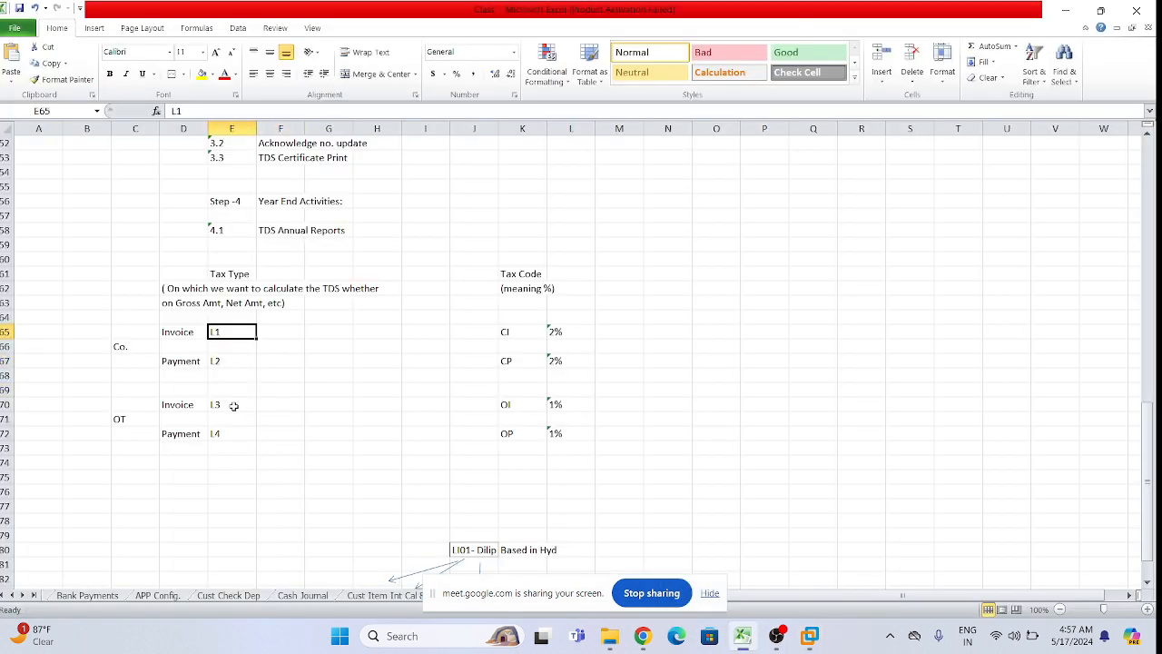
click(233, 405)
click(232, 363)
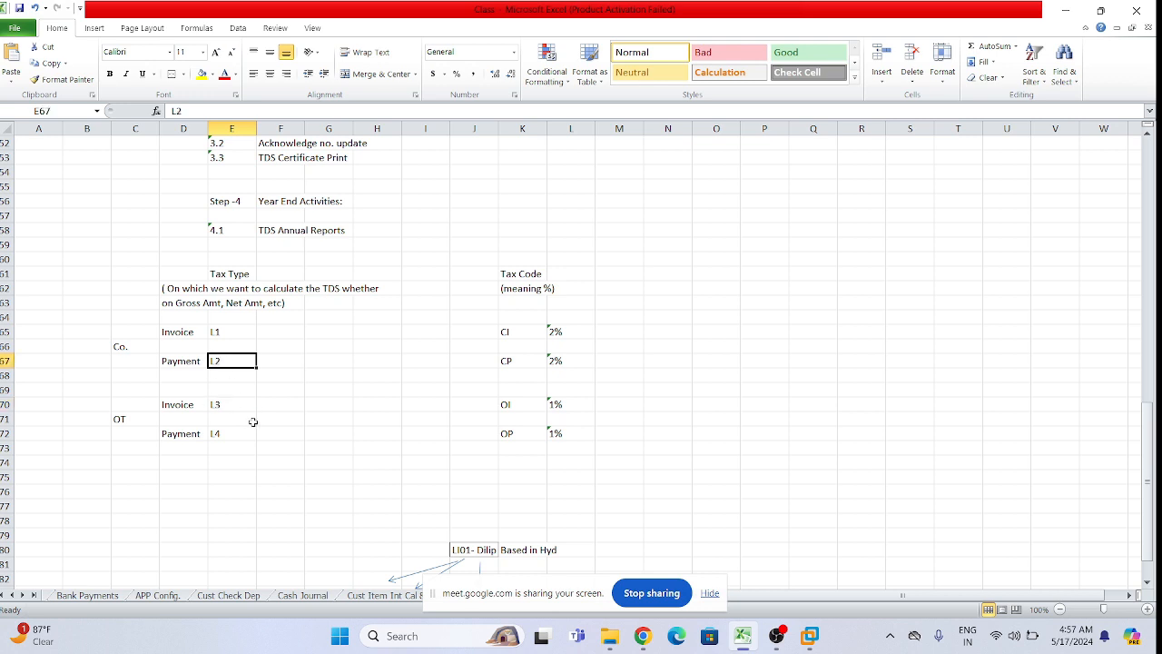
drag(169, 328, 261, 428)
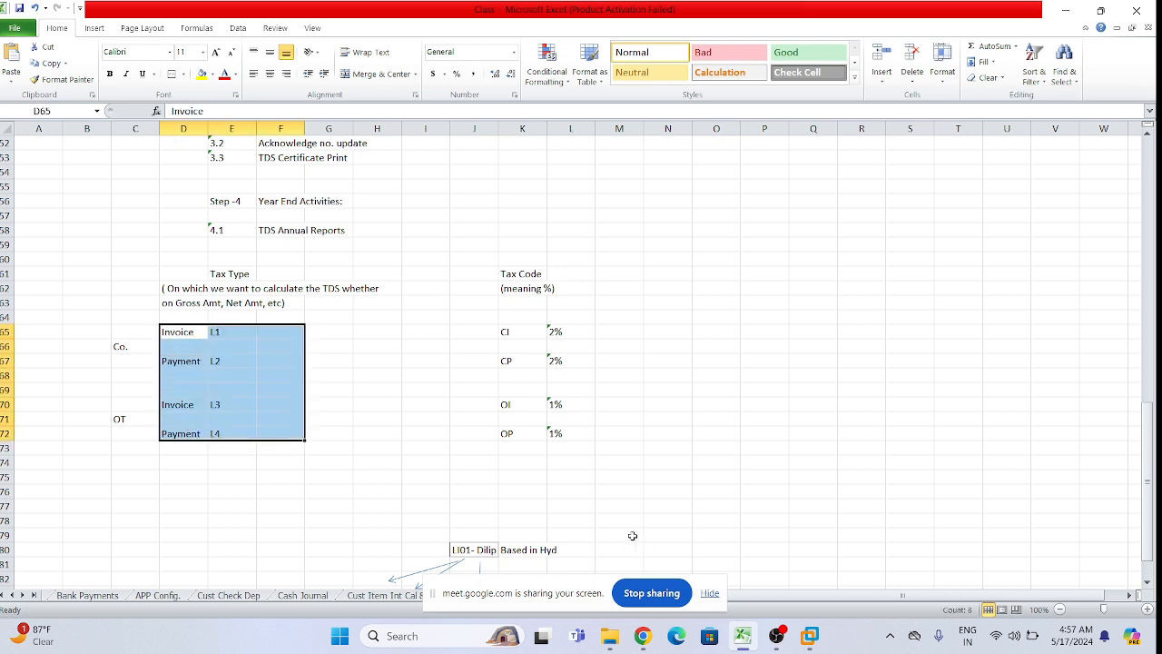
key(ctrl+c)
Return to SAP and enter the L1 description "Dilip 2% TDS on Invoice Posting- CO".
key(alt+Tab)
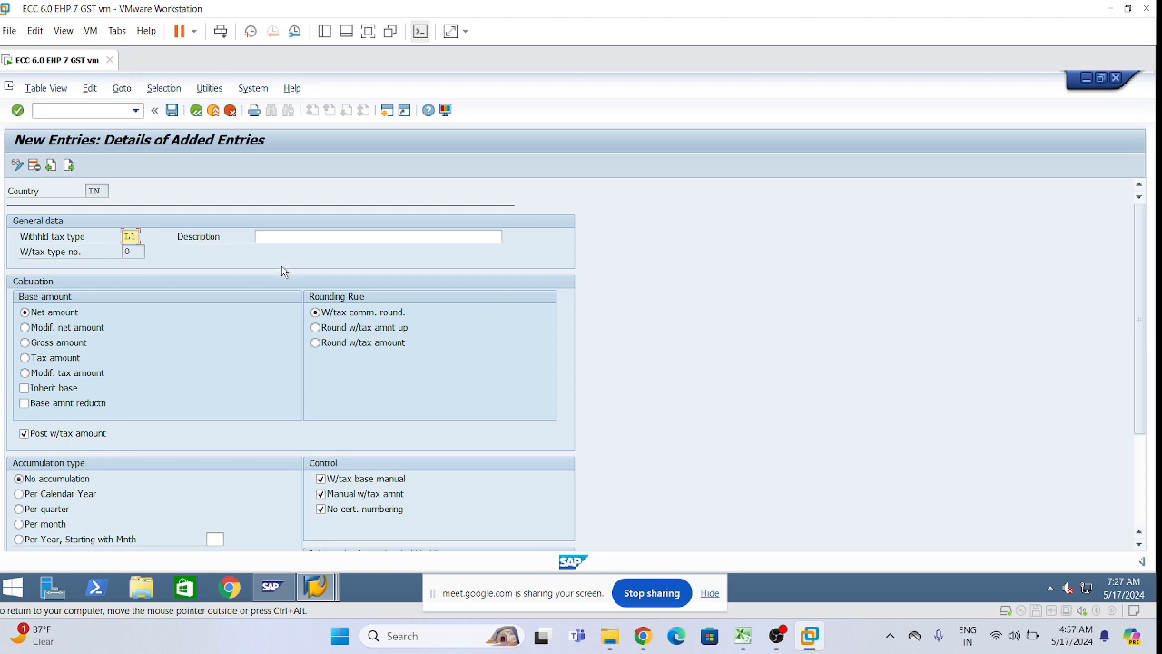
click(257, 236)
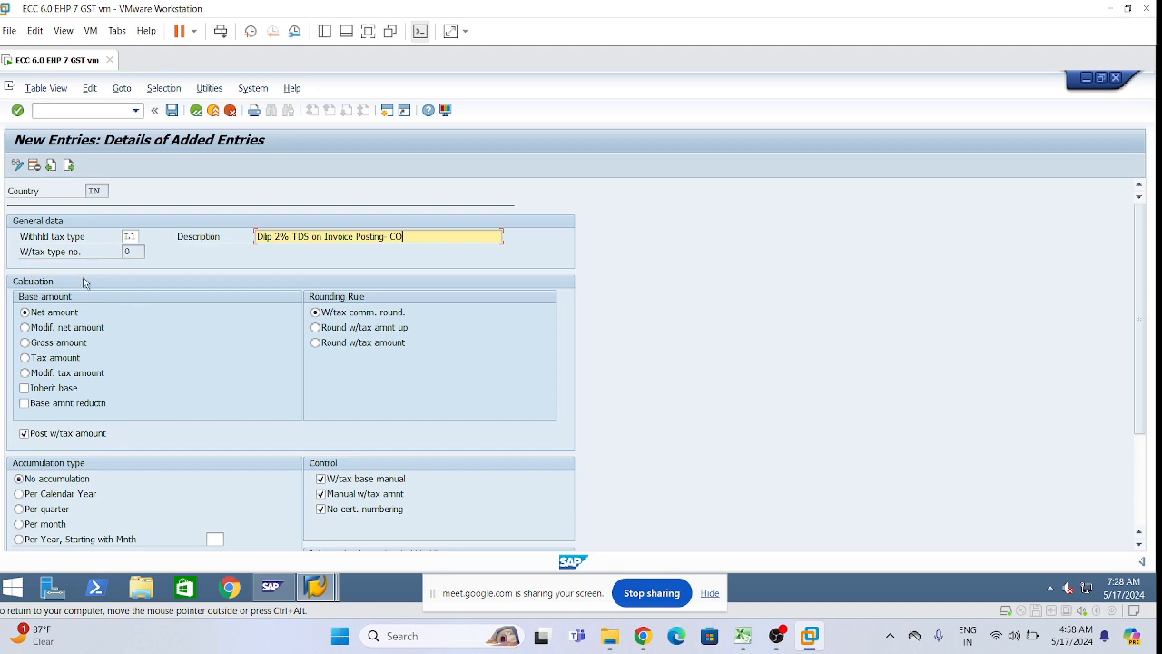
Switch to Excel and read the Tax Type note on which amount TDS is calculated.
click(743, 636)
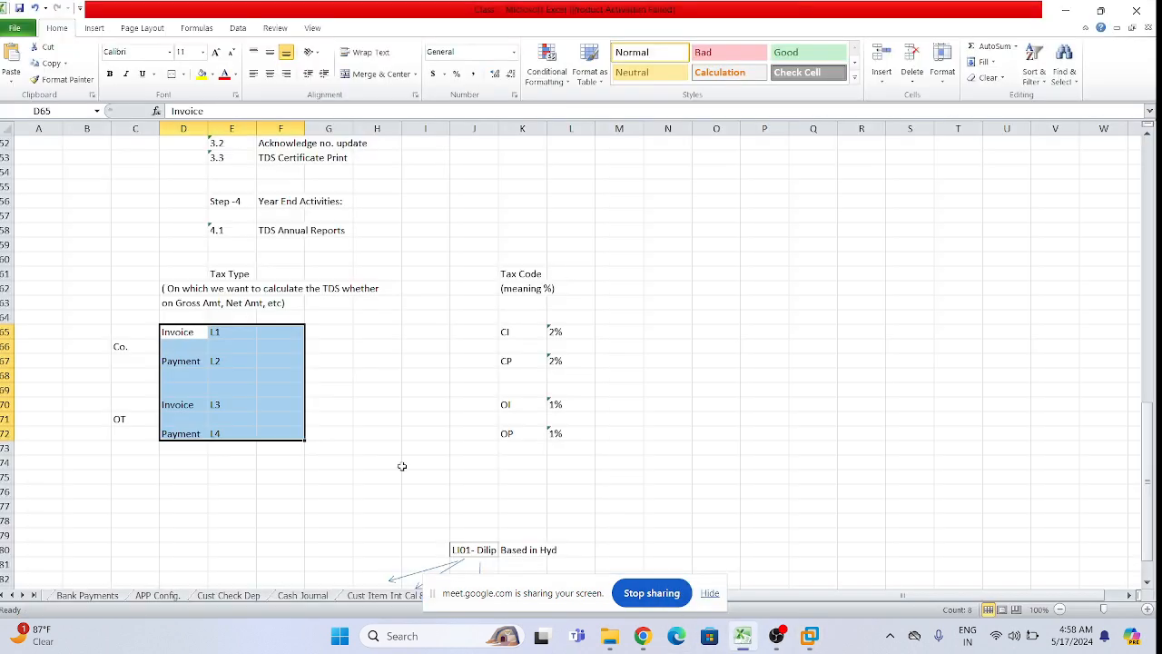
click(420, 478)
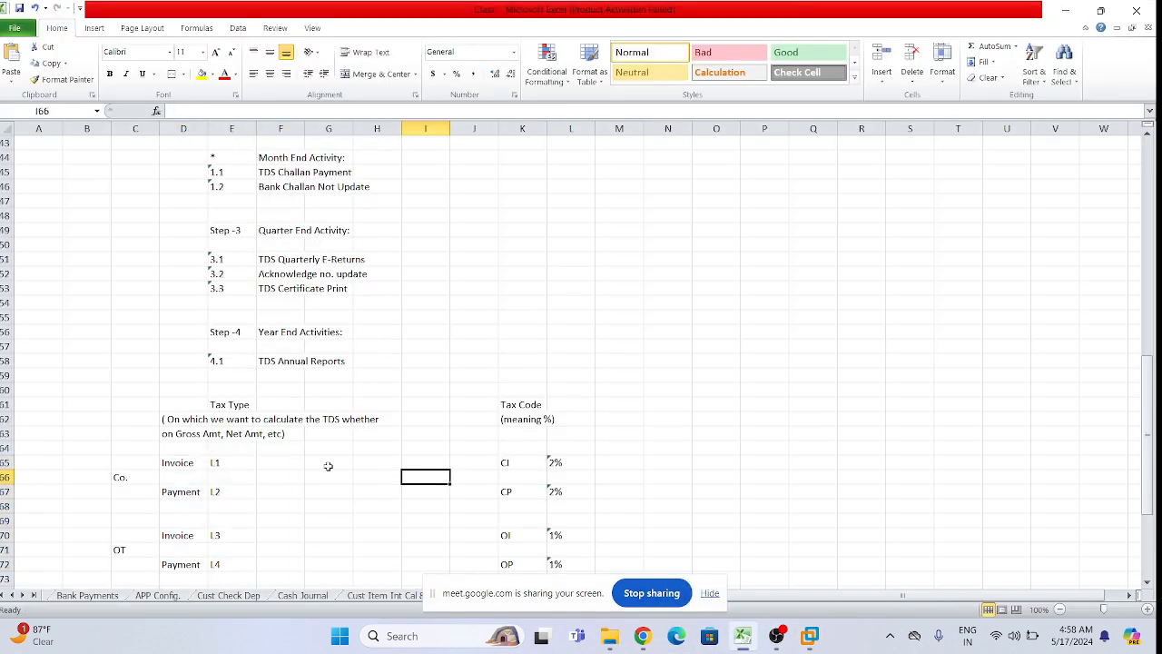
scroll(205, 437, down, 3)
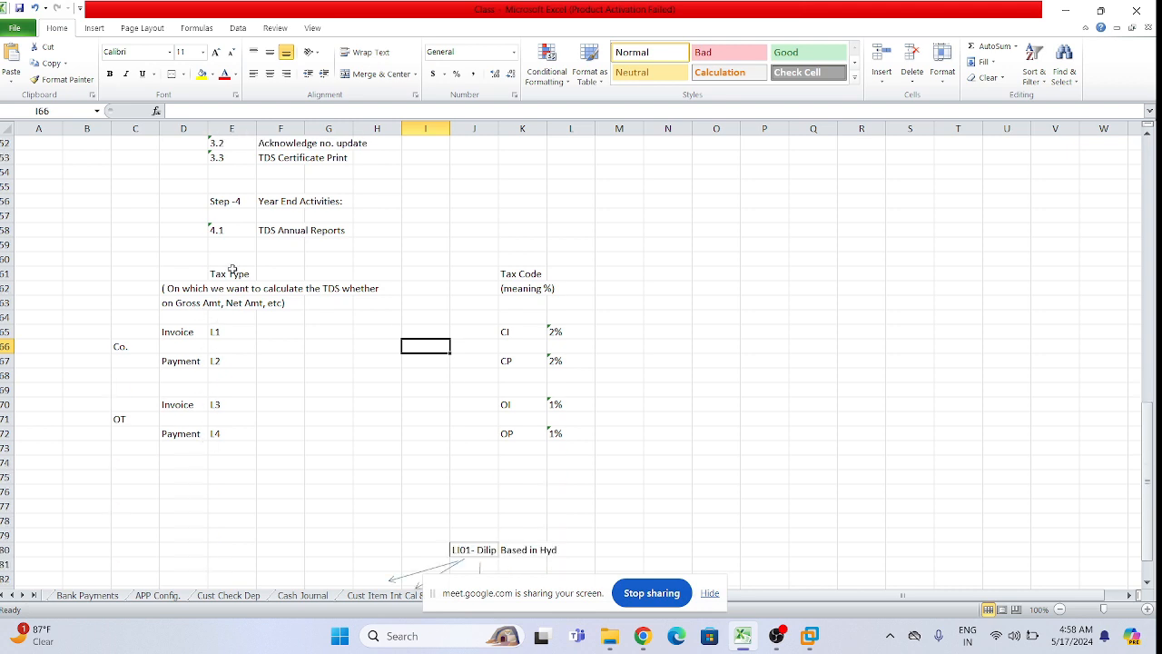
drag(226, 273, 265, 266)
click(325, 343)
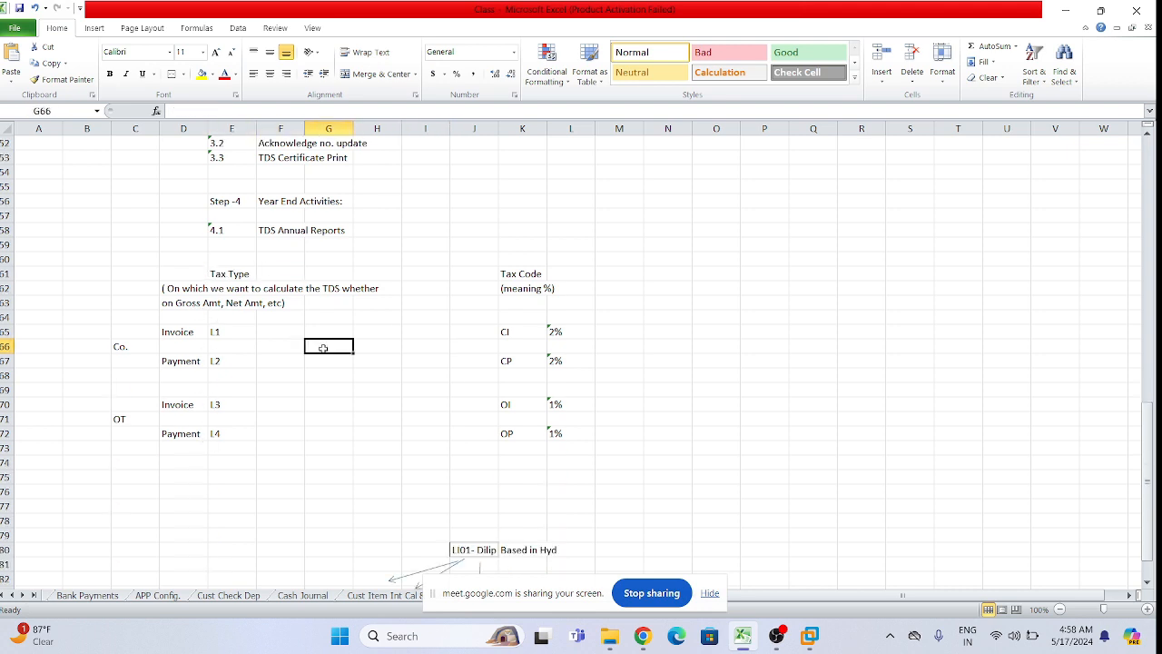
Return to SAP and set the rounding rule of tax type L1 to Round w/tax amount.
click(808, 635)
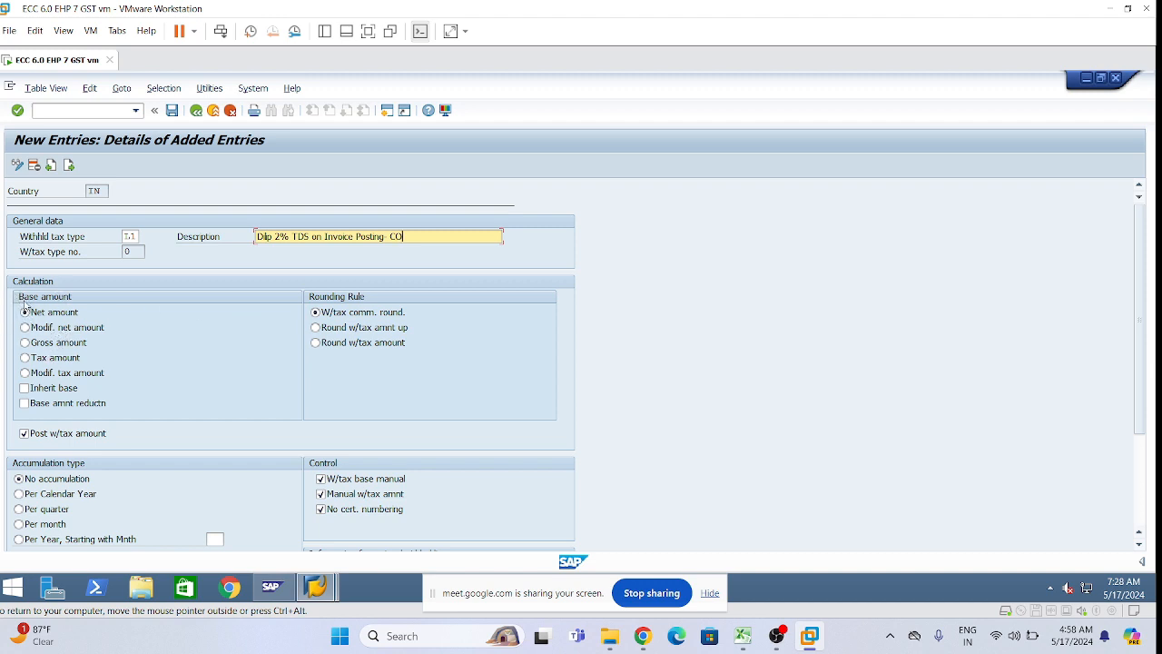
click(317, 350)
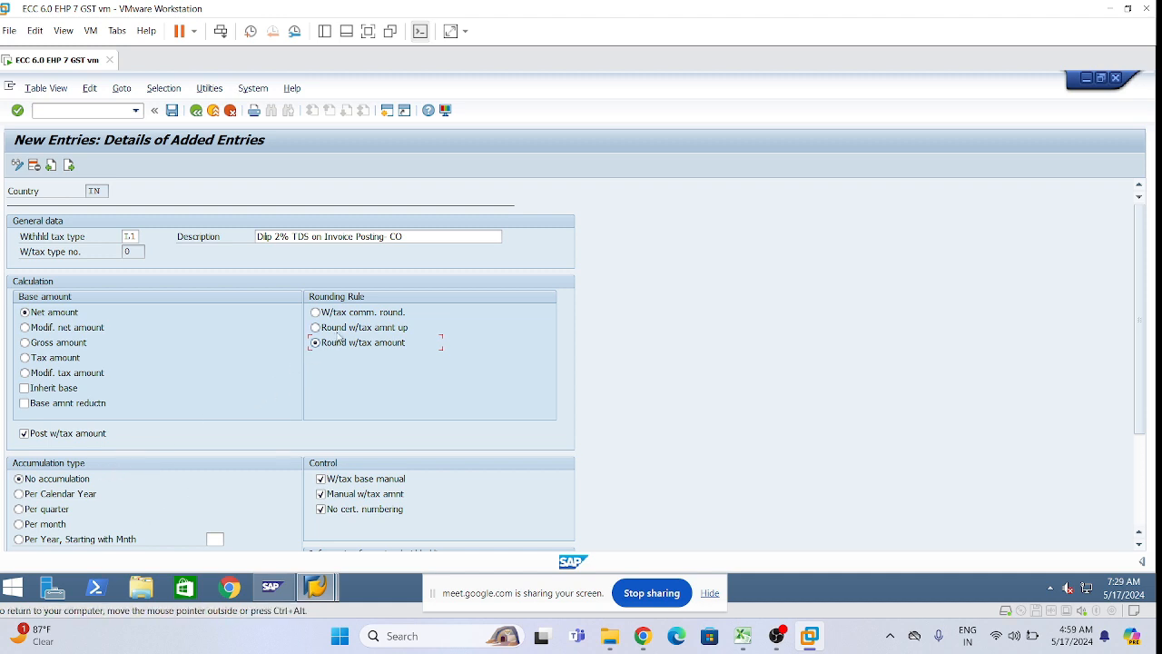
Turn off manual withholding tax amount entry for tax type L1 and save it under customizing request Y01K900078.
scroll(121, 439, down, 1)
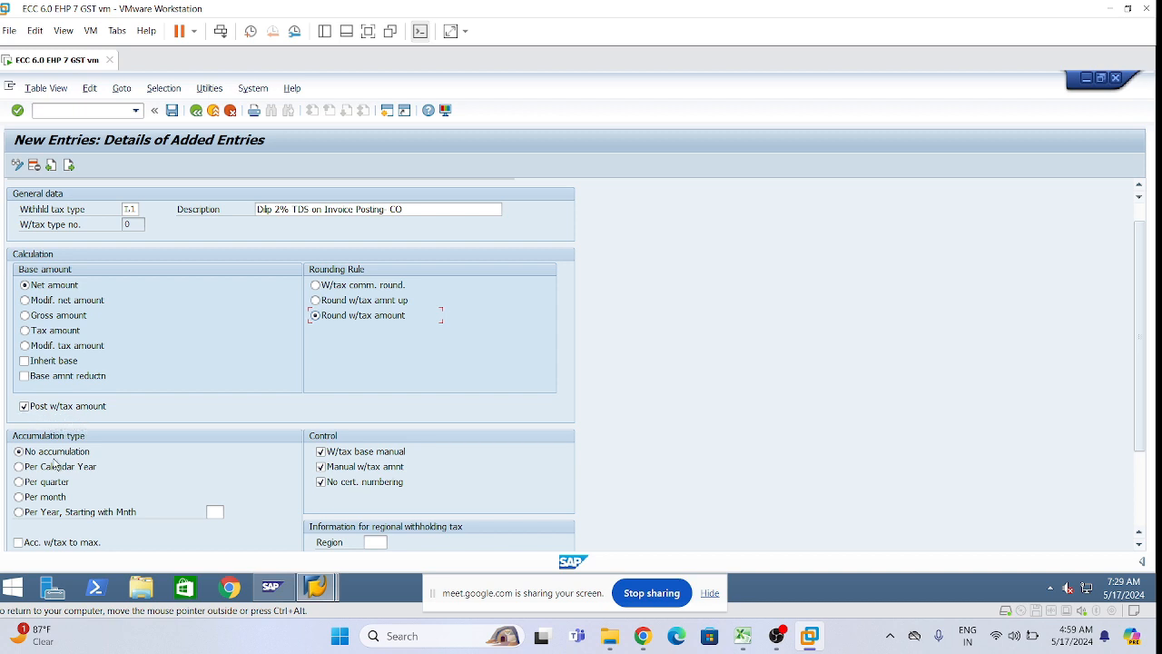
scroll(57, 465, down, 1)
scroll(60, 468, down, 1)
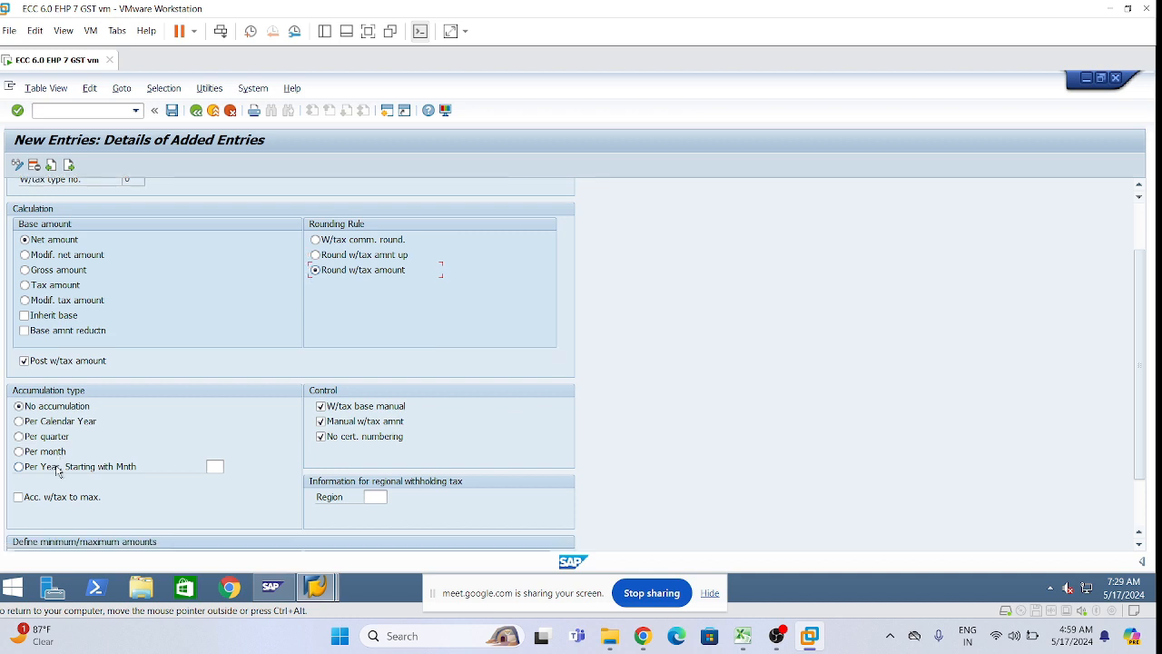
scroll(58, 470, down, 2)
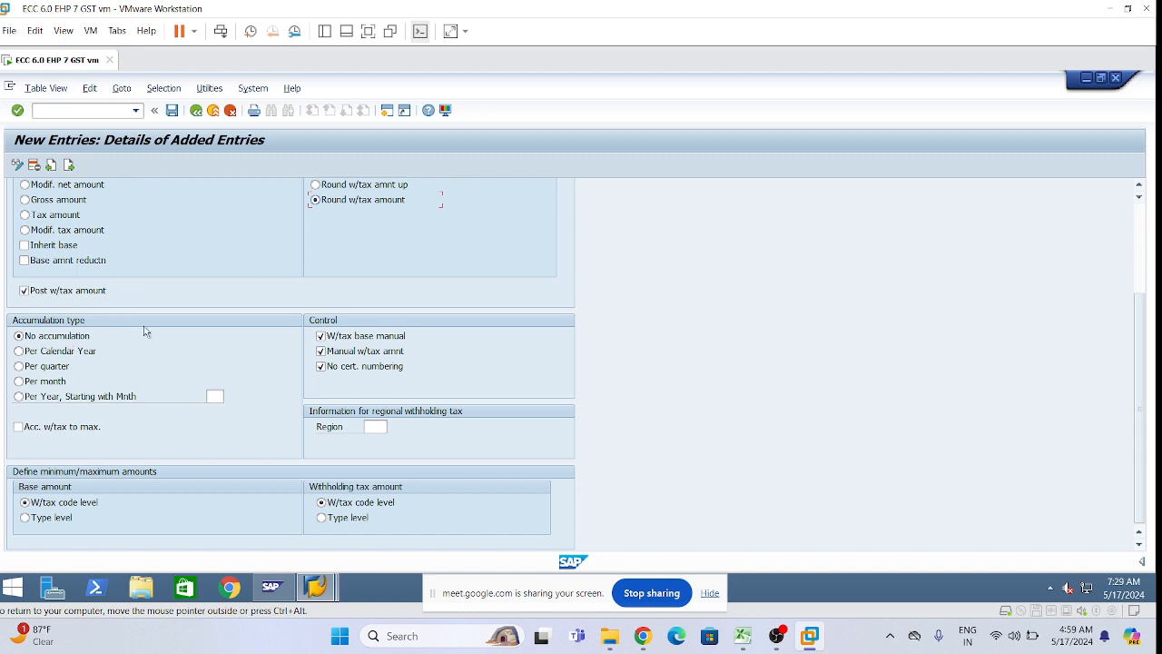
click(319, 353)
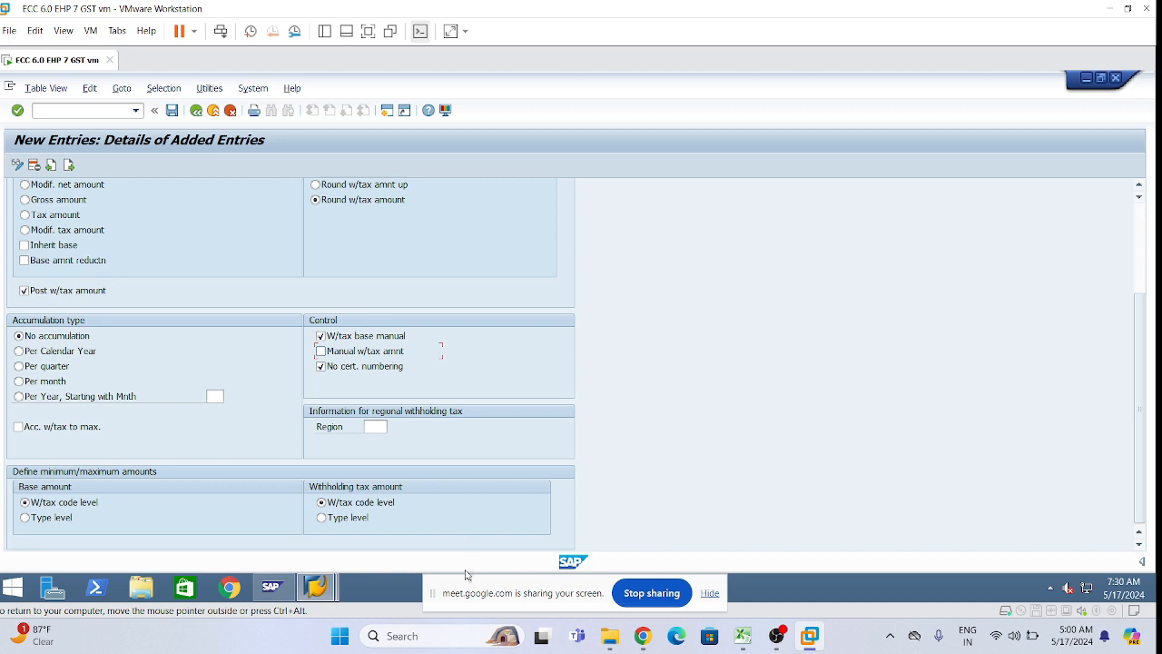
click(171, 119)
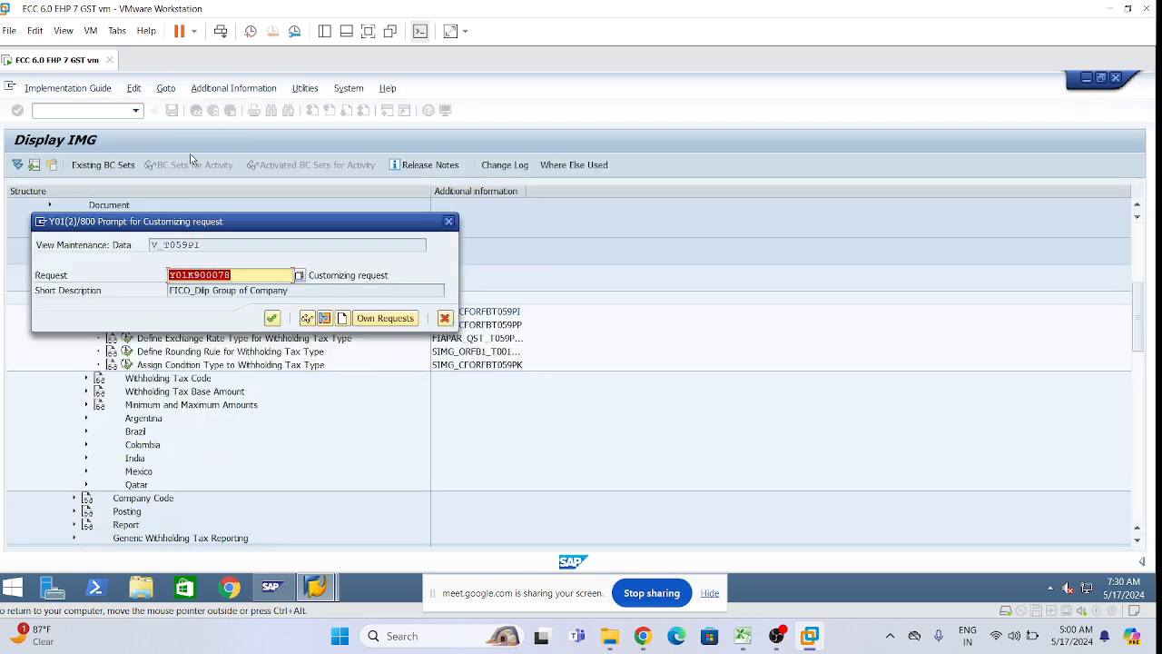
click(273, 319)
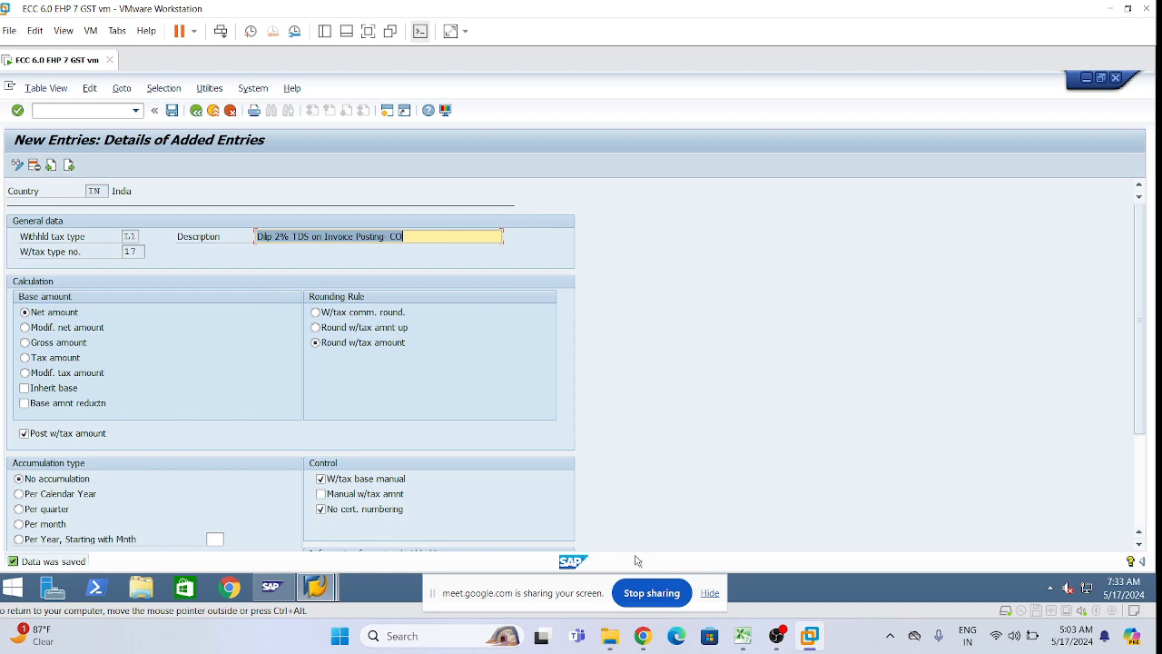
Switch to Excel and review the invoice tax types, selecting D65:E65 for L1 and D70:E70 for L3.
click(742, 638)
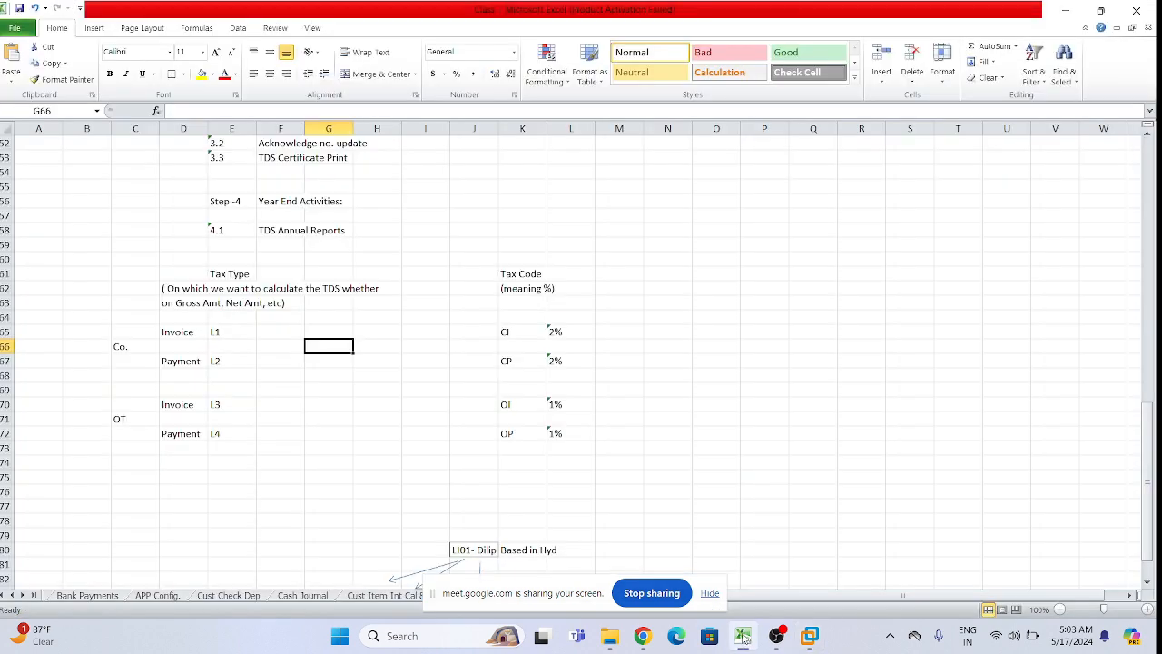
click(168, 333)
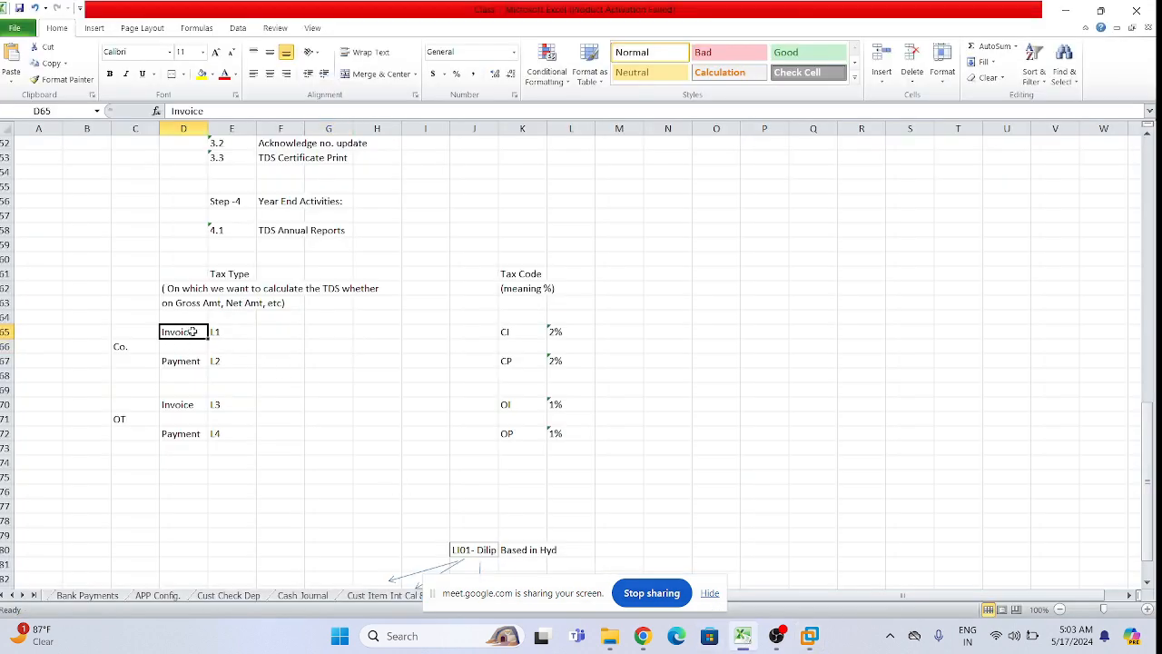
drag(198, 331, 219, 330)
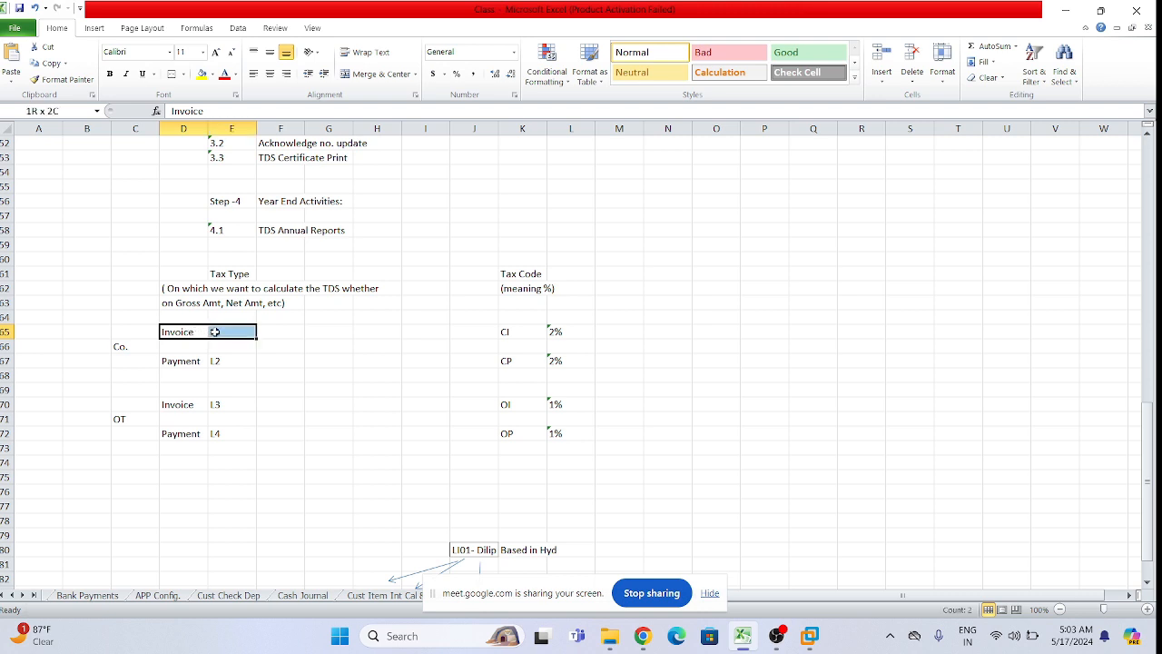
click(255, 383)
drag(171, 408, 219, 403)
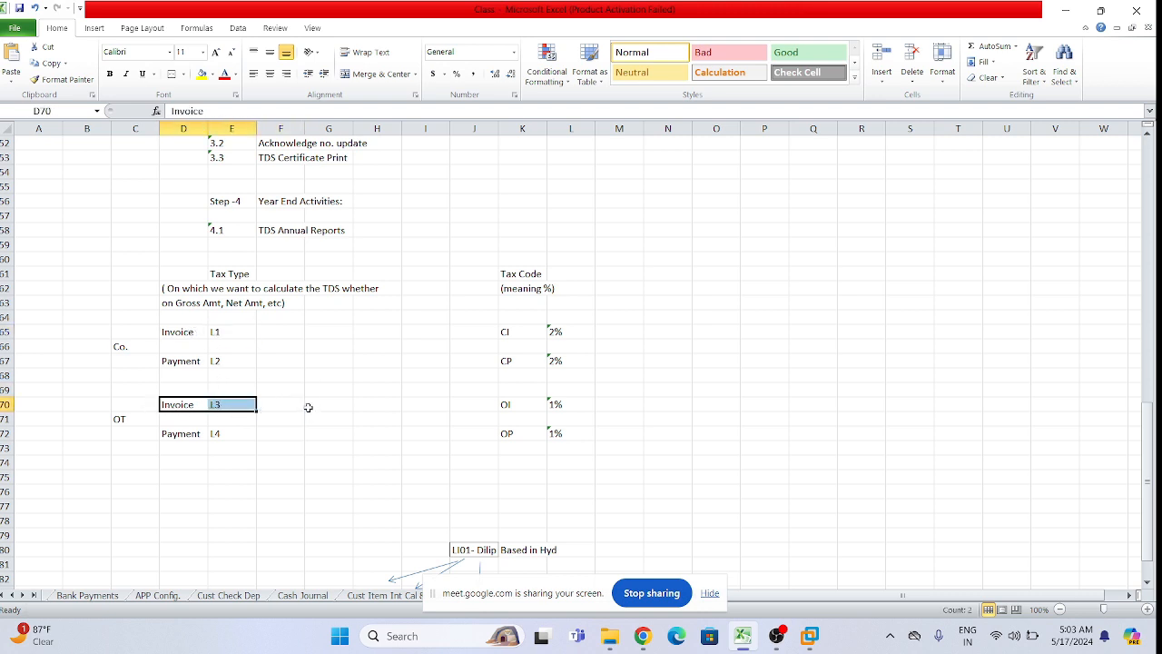
click(309, 408)
Return to SAP, copy withholding tax type L1 to a new entry L3, and open its description for editing.
click(809, 638)
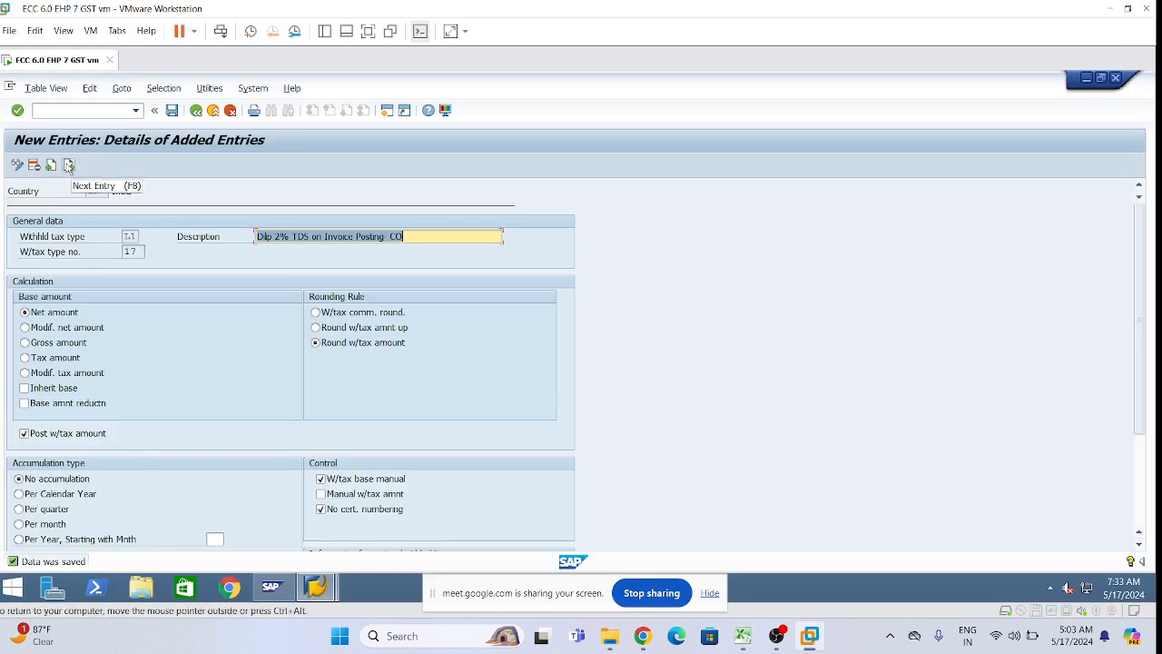
click(195, 110)
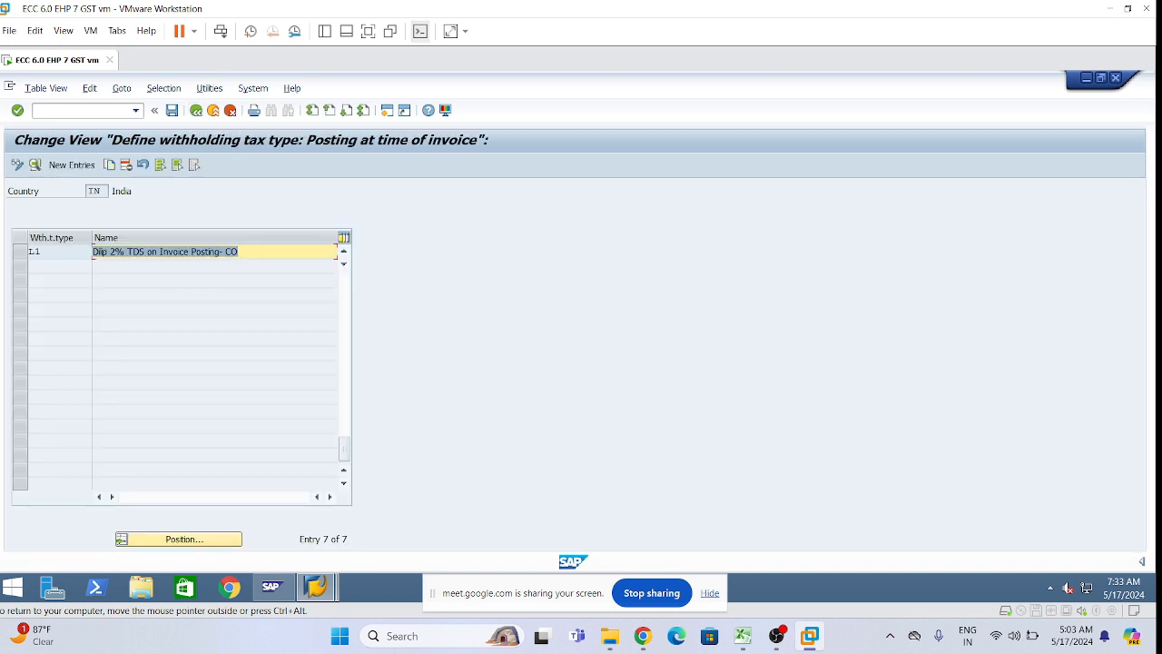
click(250, 253)
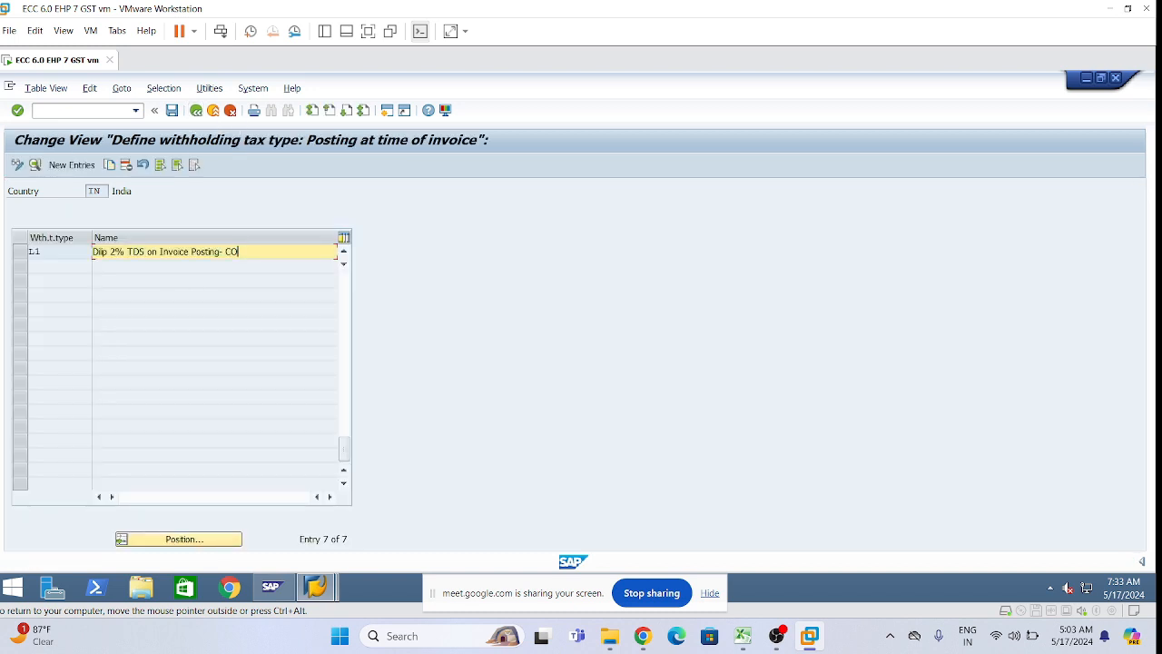
click(22, 252)
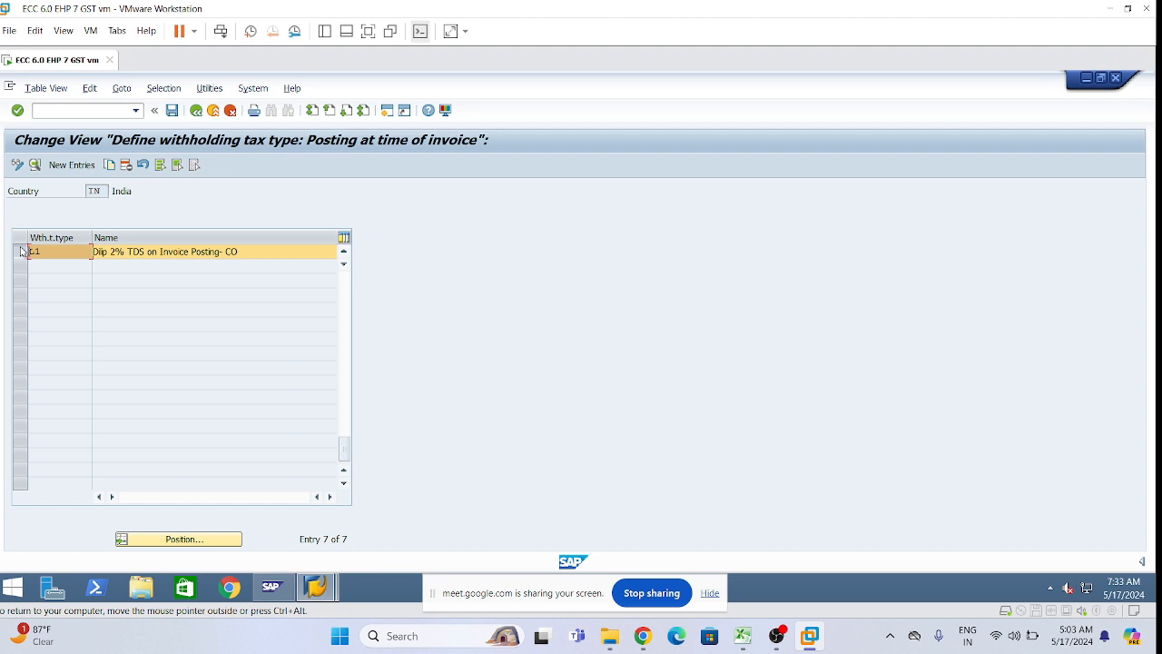
click(109, 167)
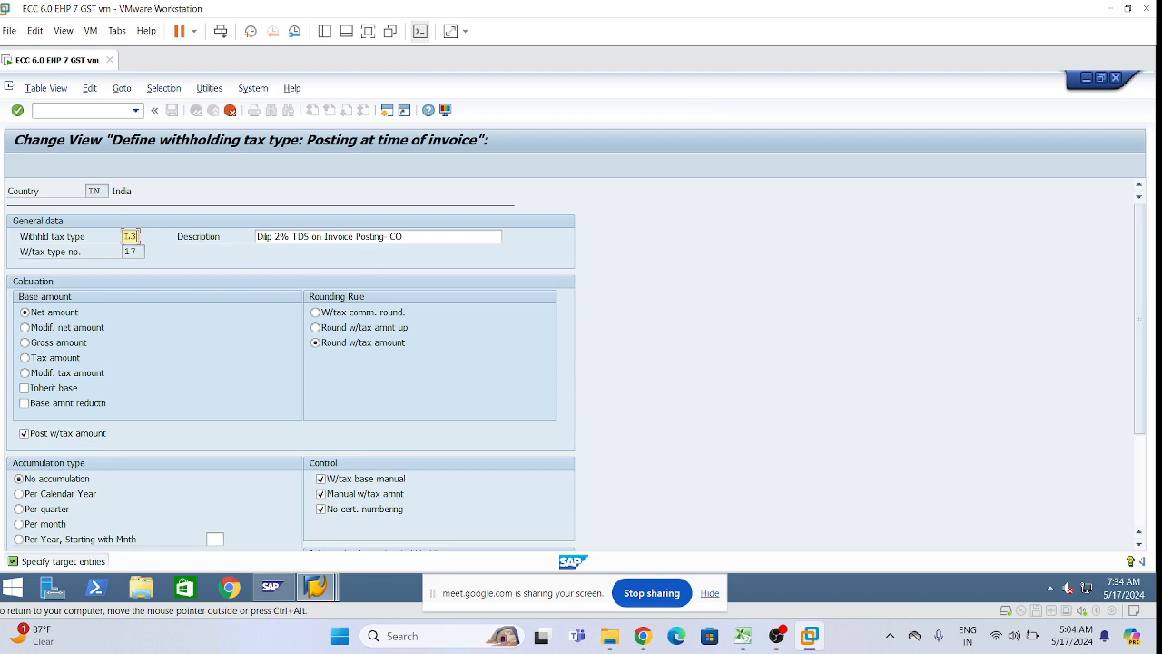
click(400, 237)
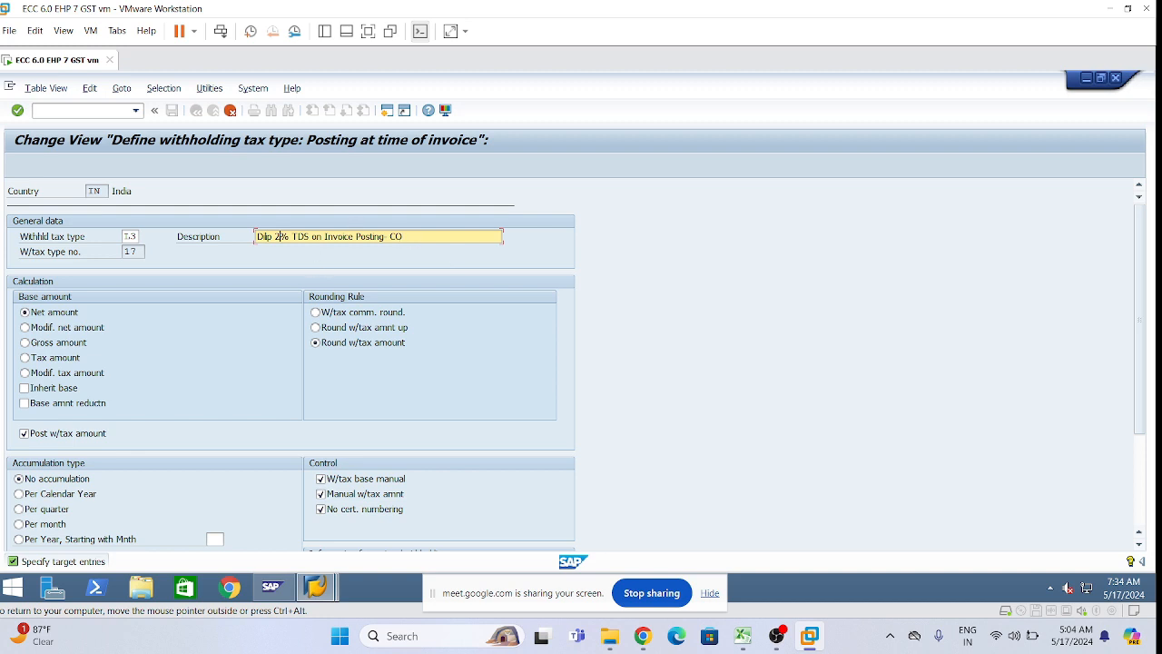
Change the copied L3 description to "Dilip 1% TDS on Invoice Posting- OT" and disable the manual withholding tax amount.
key(BackSpace)
text(1)
key(BackSpace)
key(BackSpace)
text(OT)
click(321, 495)
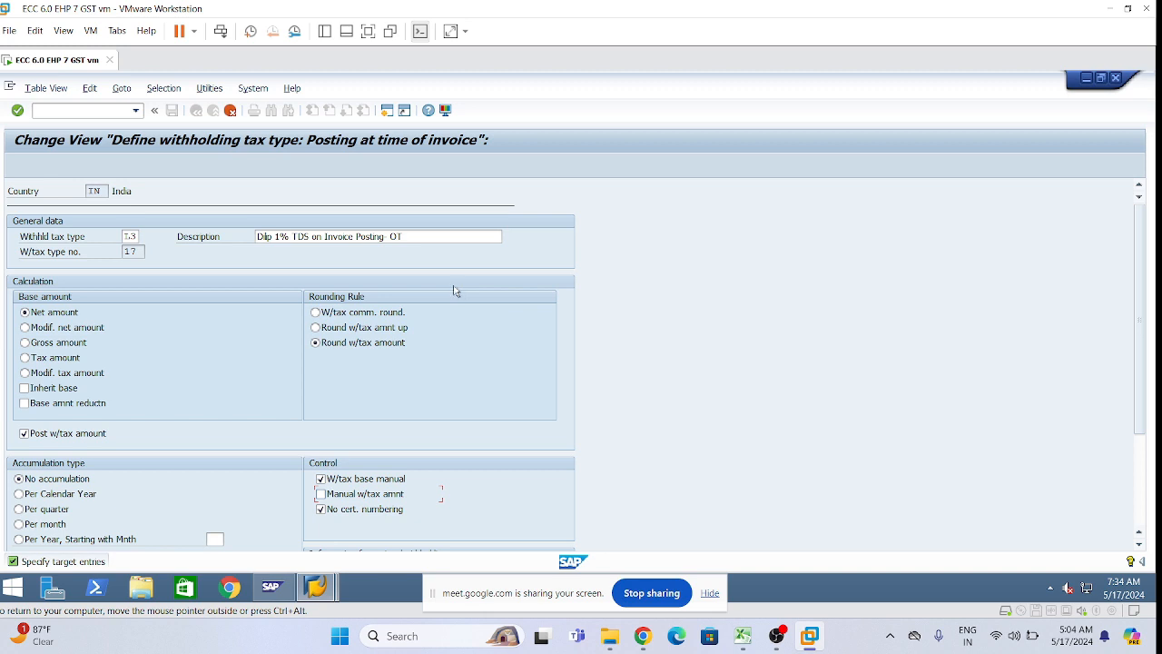
Accept the copied L3 invoice-posting tax type, save it and return to the IMG structure.
key(F3)
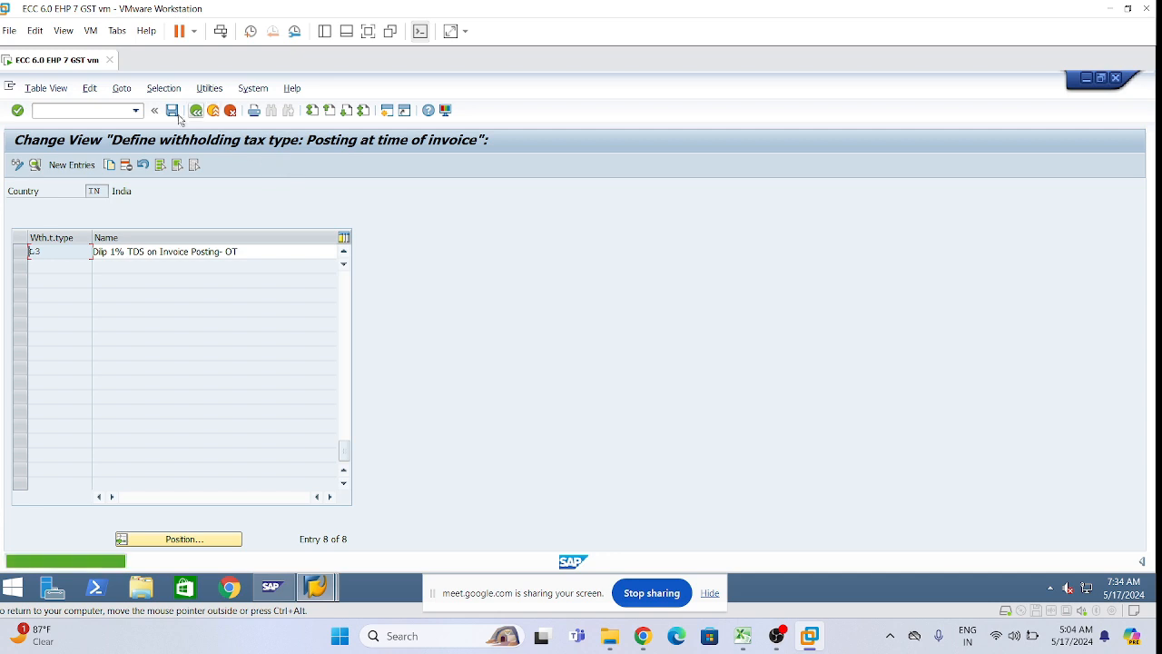
click(171, 110)
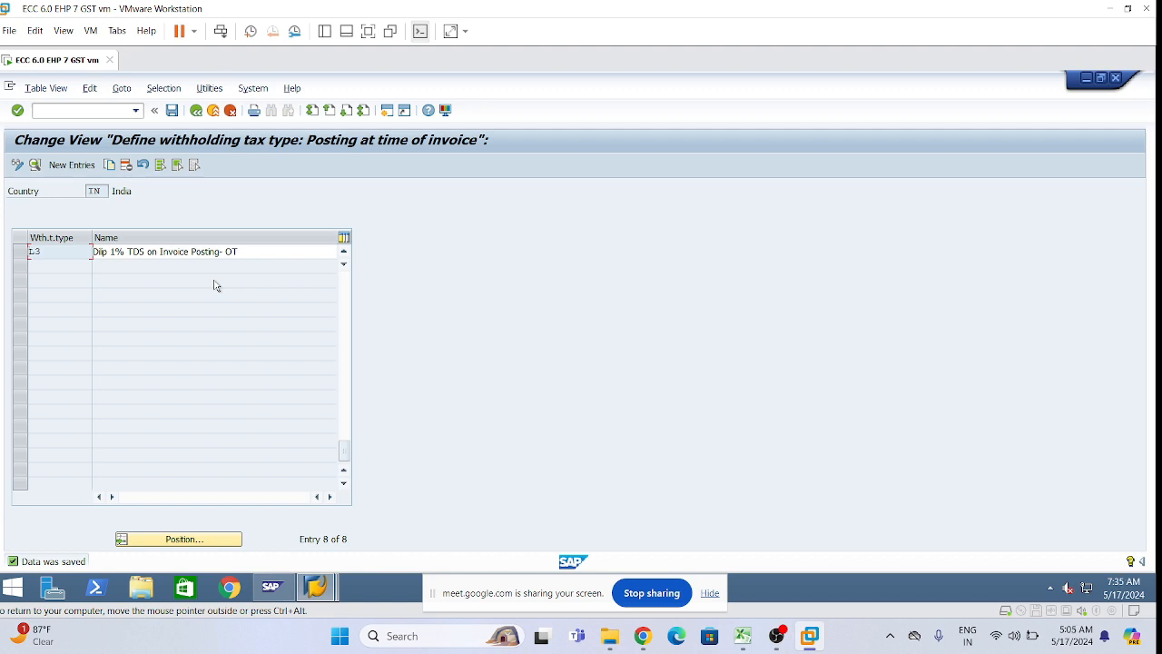
click(206, 112)
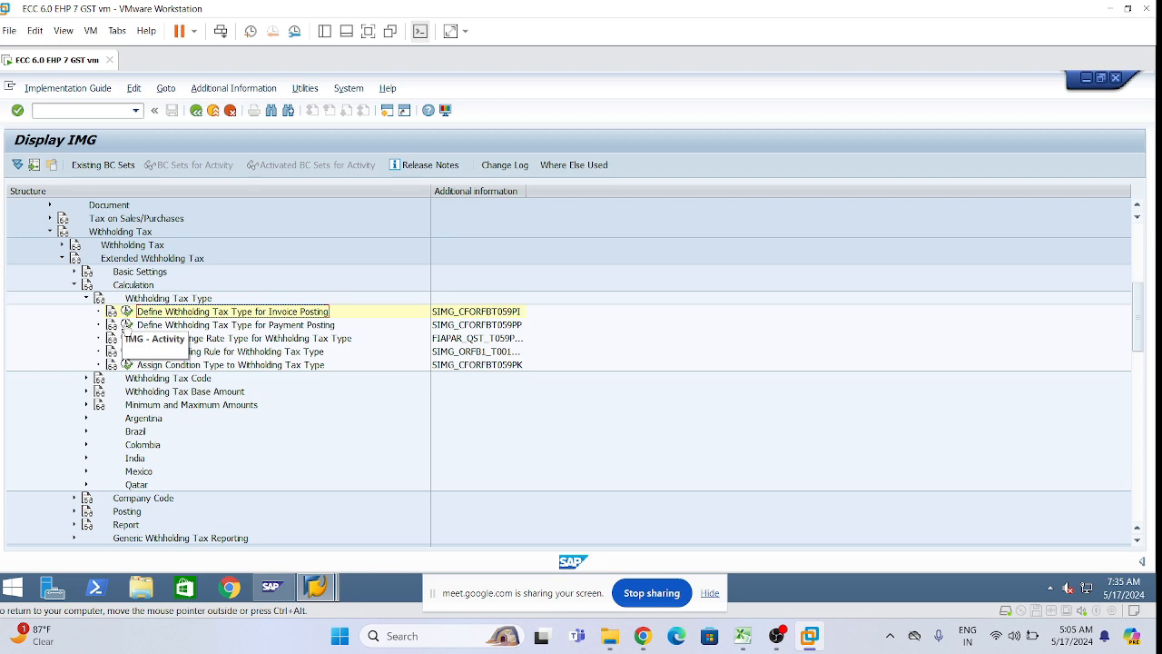
Check the tax type and code plan in Excel, and open Define Withholding Tax Type for Payment Posting in SAP for country IN.
click(742, 635)
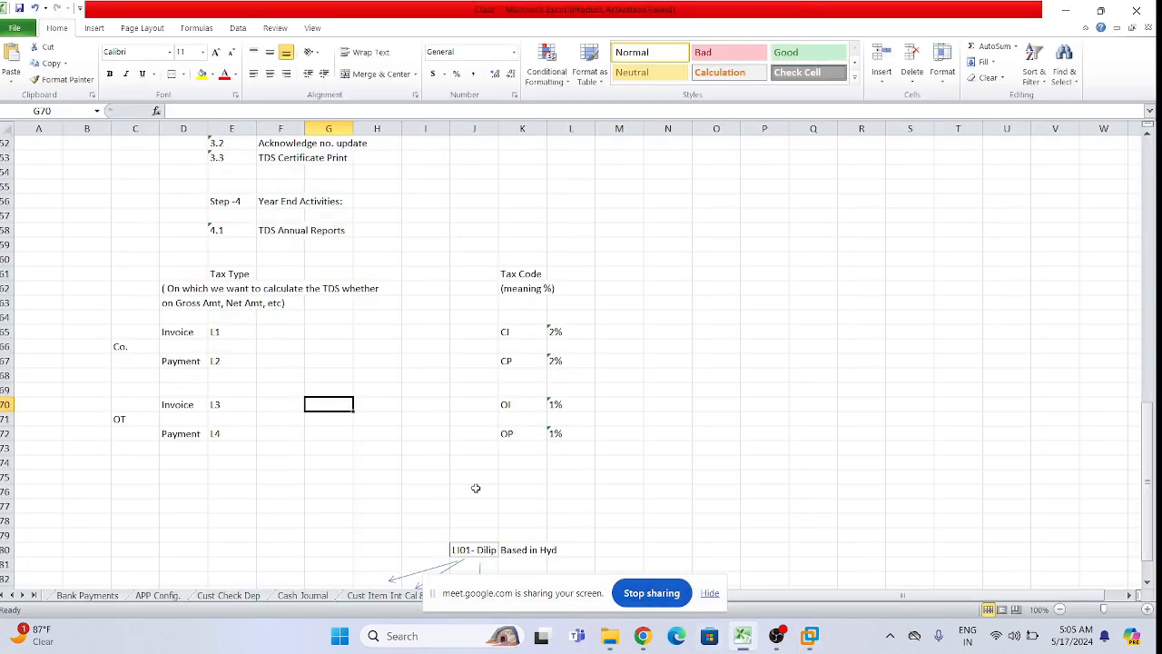
click(561, 362)
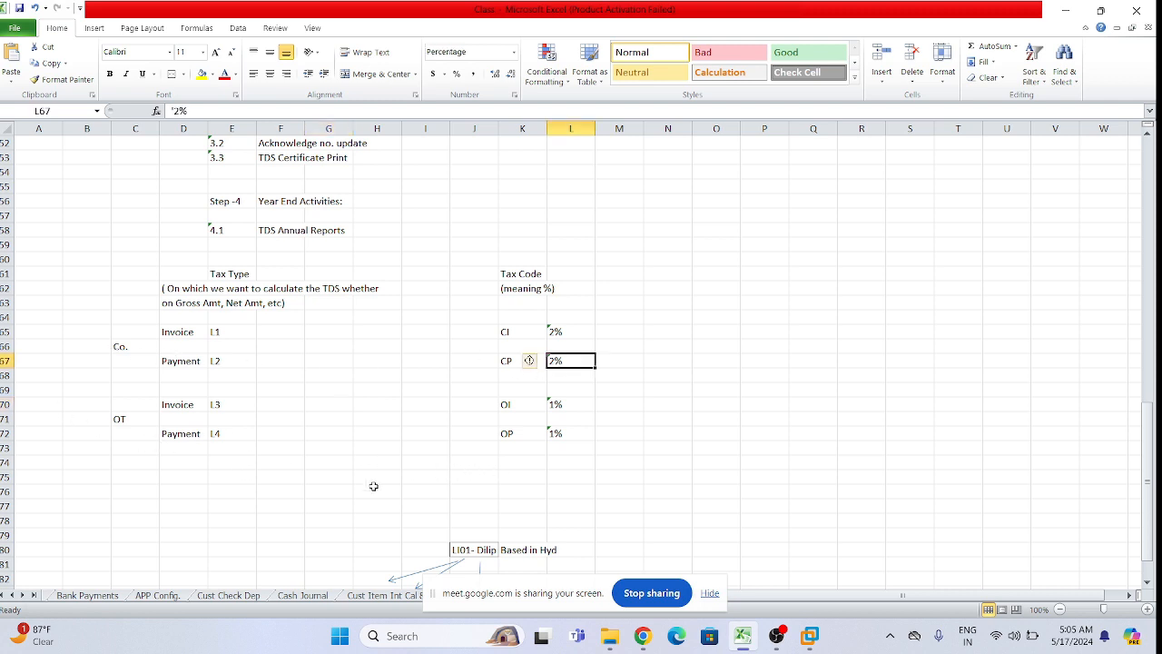
click(810, 635)
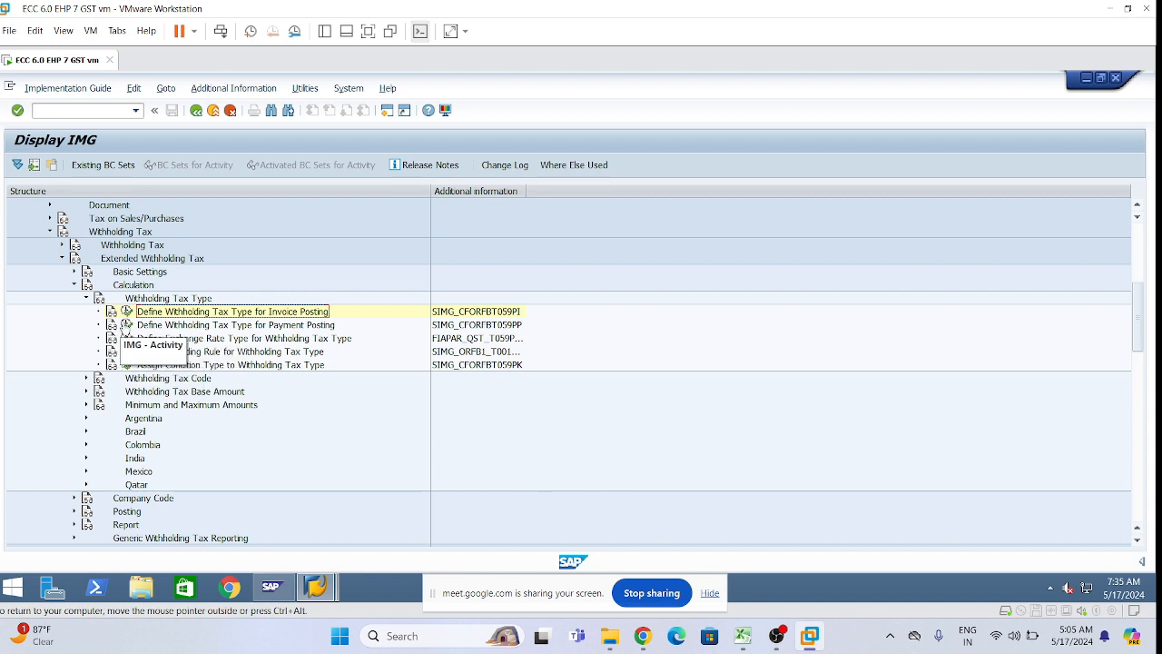
click(127, 324)
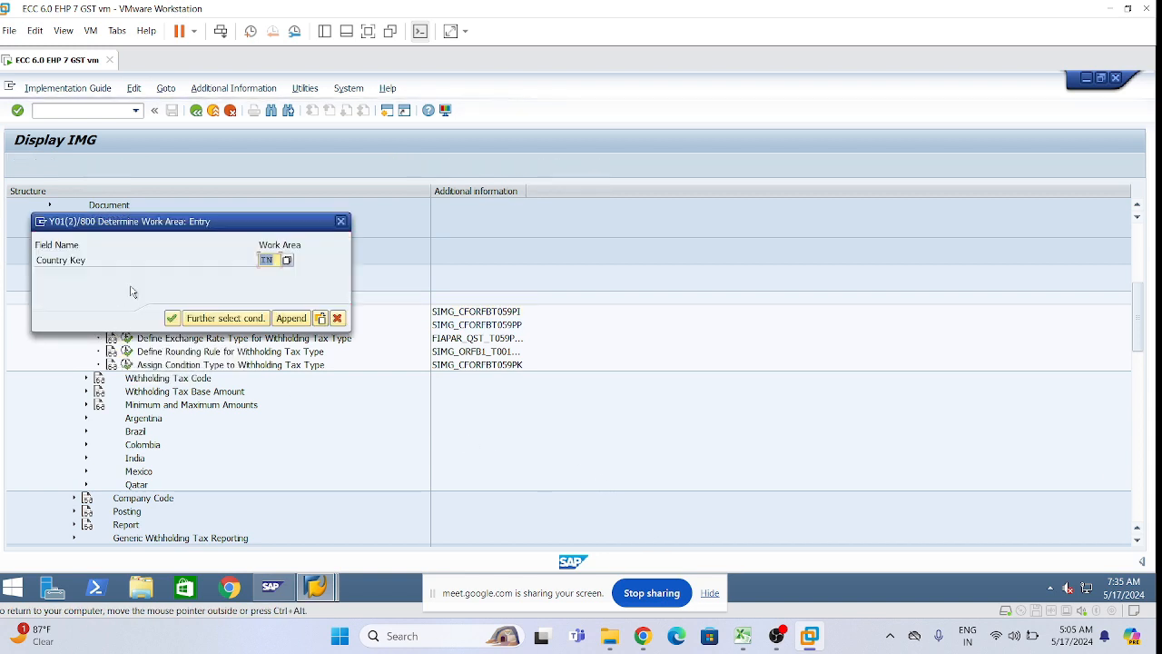
click(269, 261)
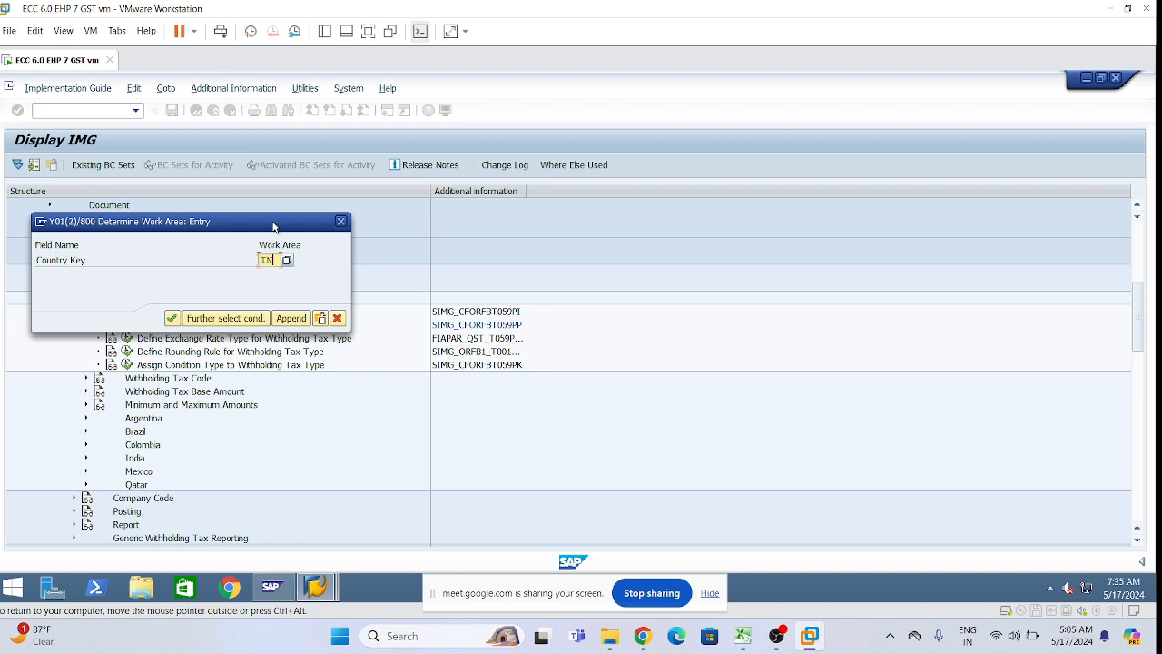
drag(273, 226, 565, 203)
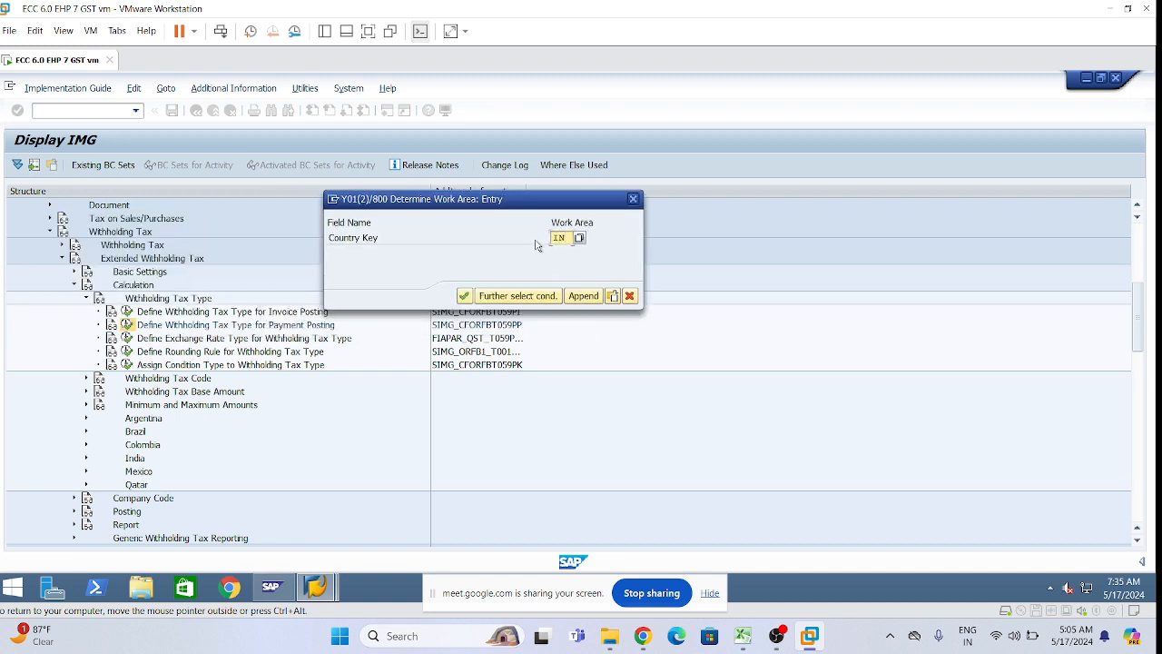
click(465, 296)
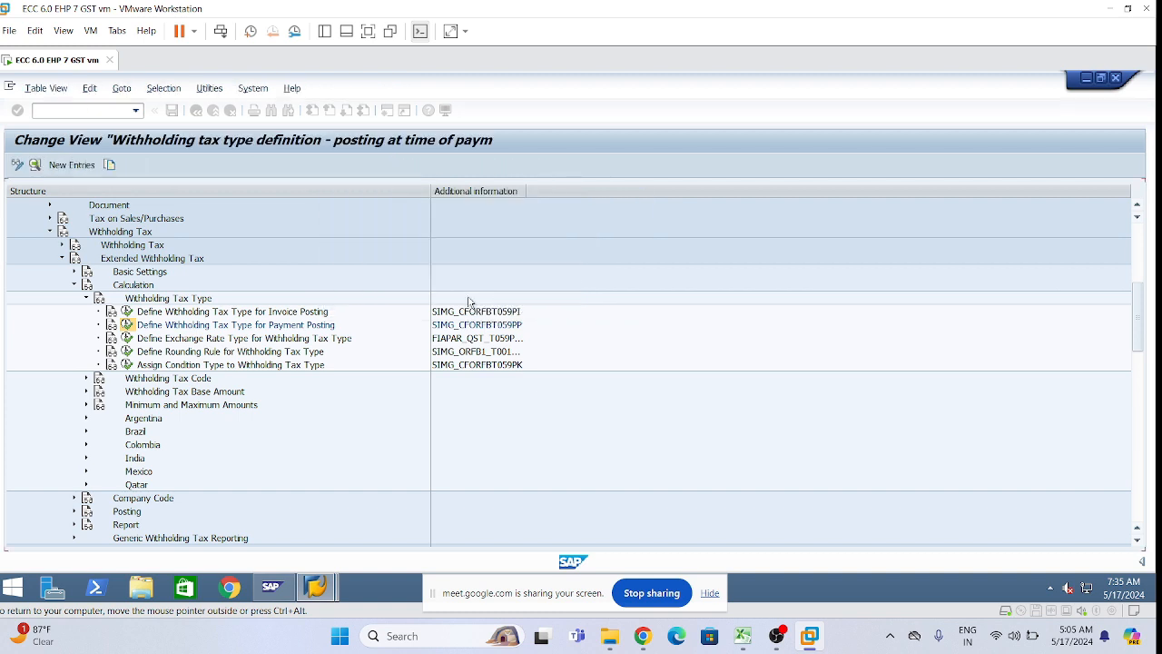
key(Down)
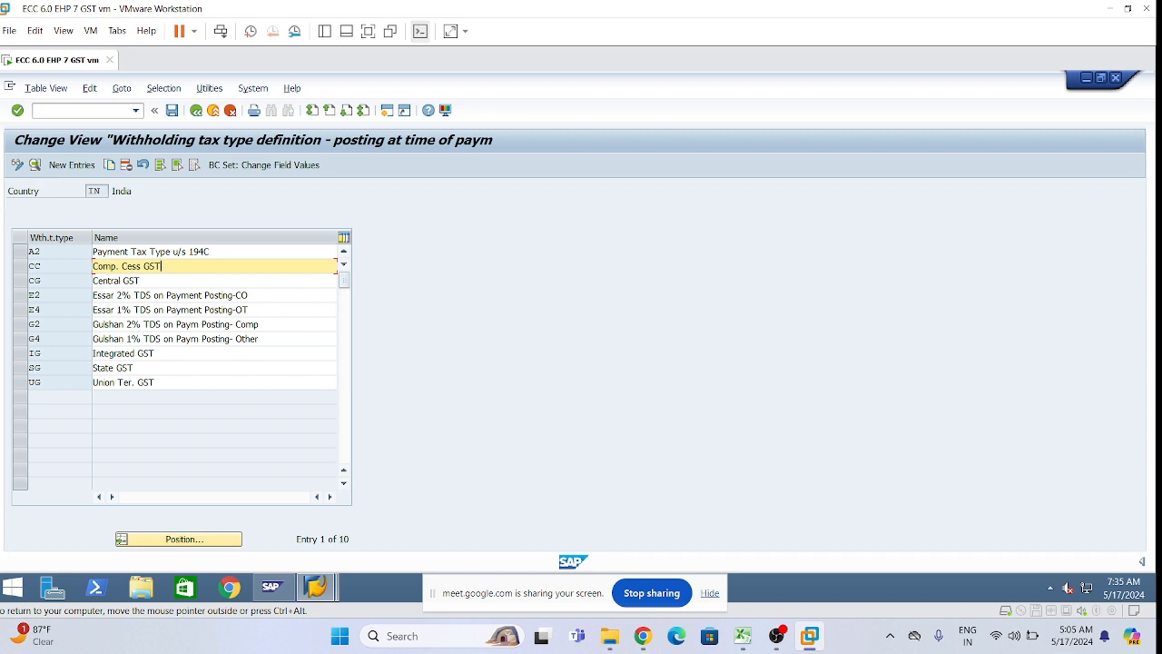
Create a new payment-posting withholding tax type L2 described as "Dilip 2% TDS on Paym Posting- CO".
click(57, 168)
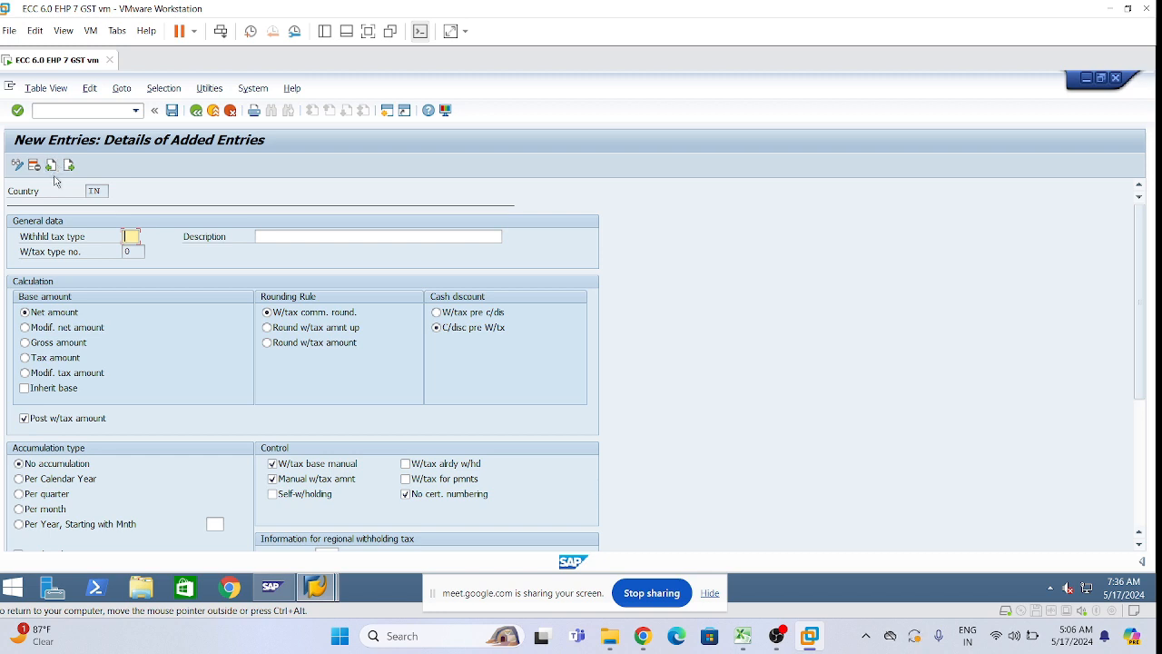
text(T2)
click(262, 237)
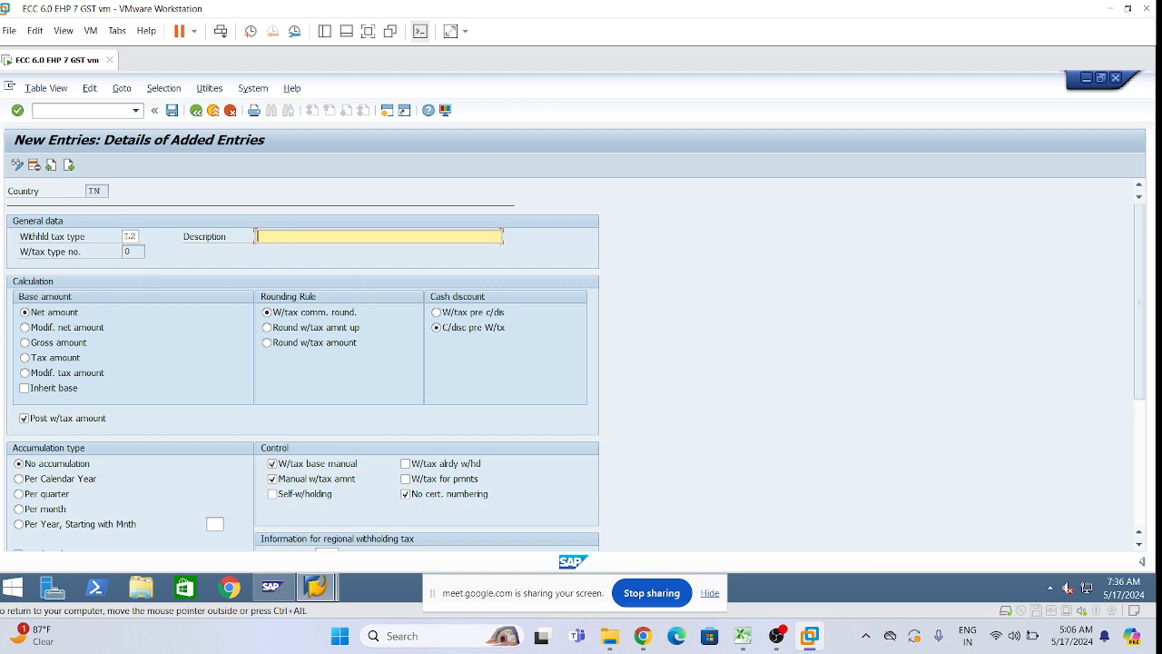
text(Dip 2%)
text(TDS on Paym Posting- CO)
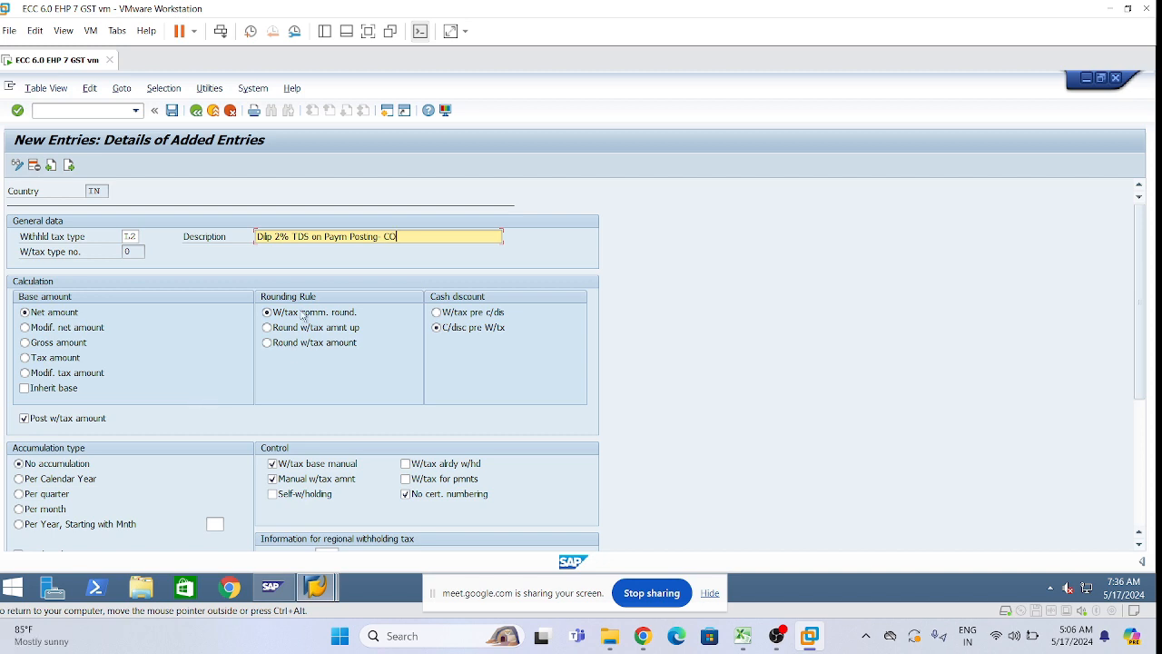
Set L2's rounding rule to Round w/tax amount and disable the manual withholding tax amount.
click(267, 328)
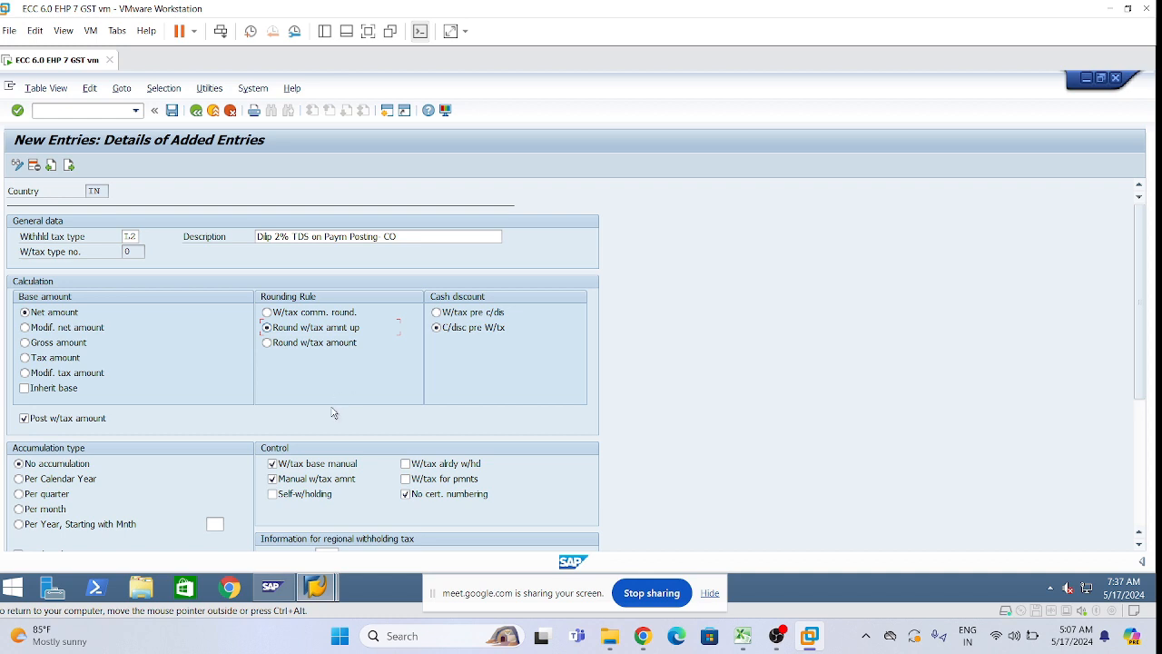
click(271, 345)
scroll(319, 481, down, 3)
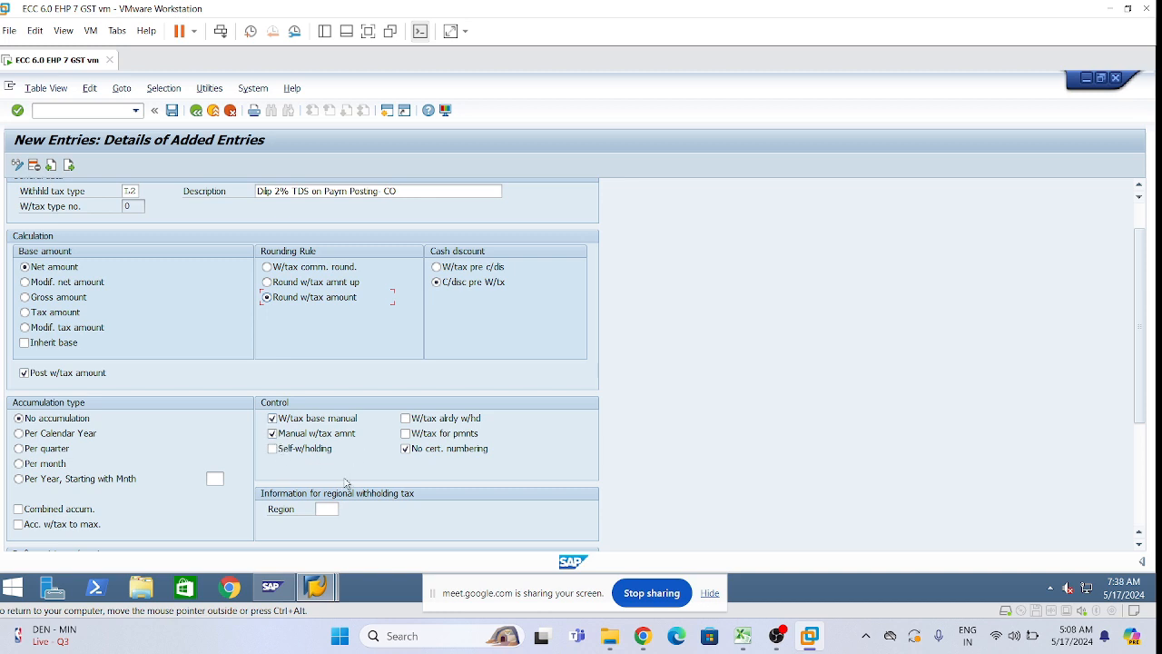
click(273, 433)
Set L2's central invoice option to Central inv. prop., save the entry and return to the tax type list.
scroll(449, 472, down, 5)
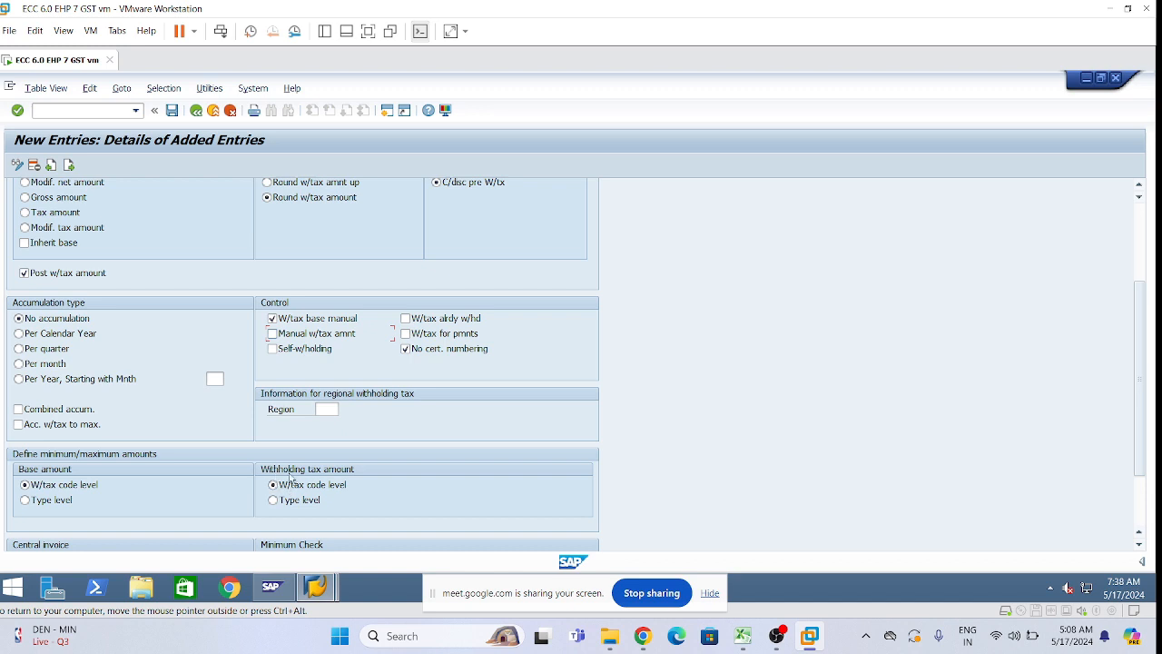
scroll(345, 498, down, 3)
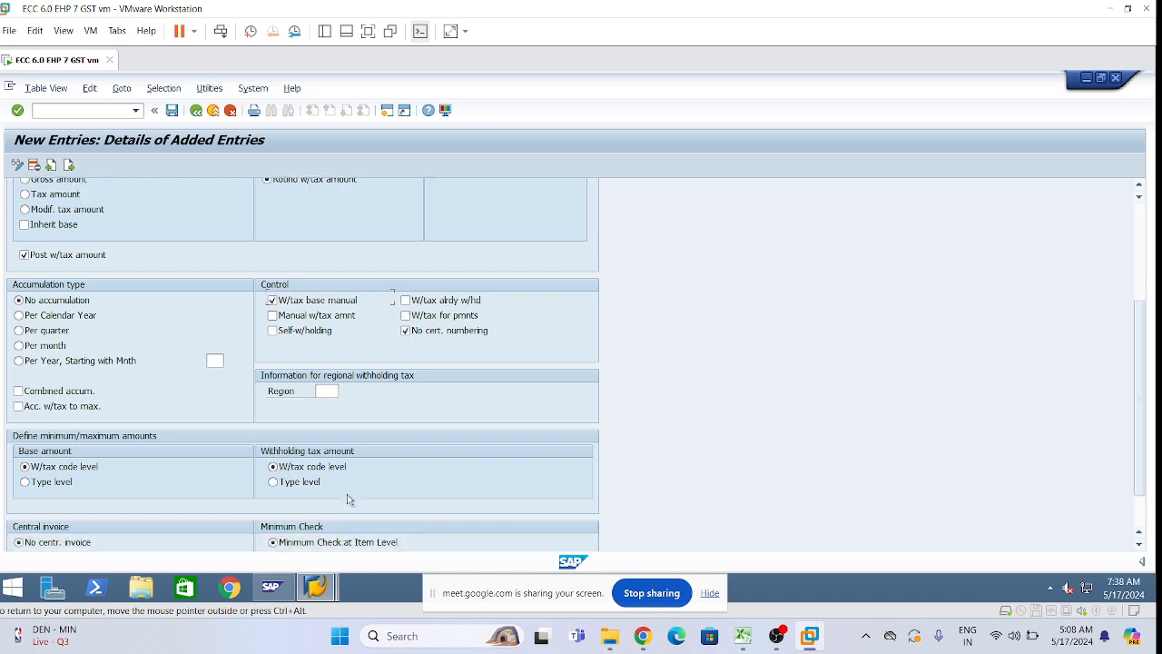
scroll(292, 447, down, 1)
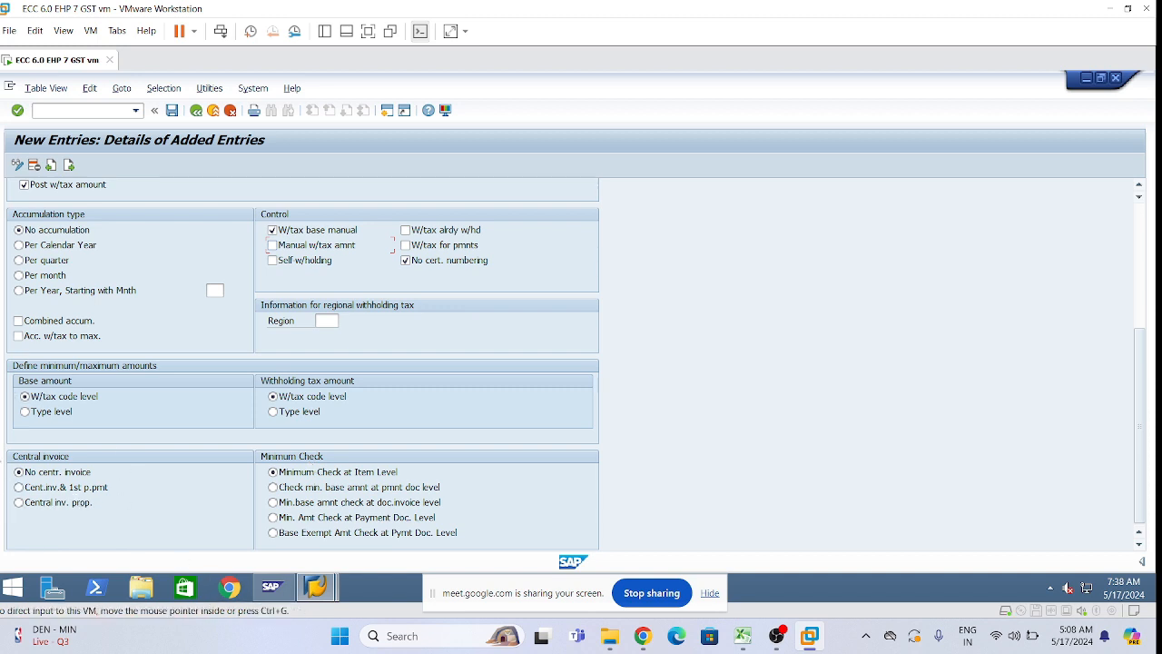
click(20, 504)
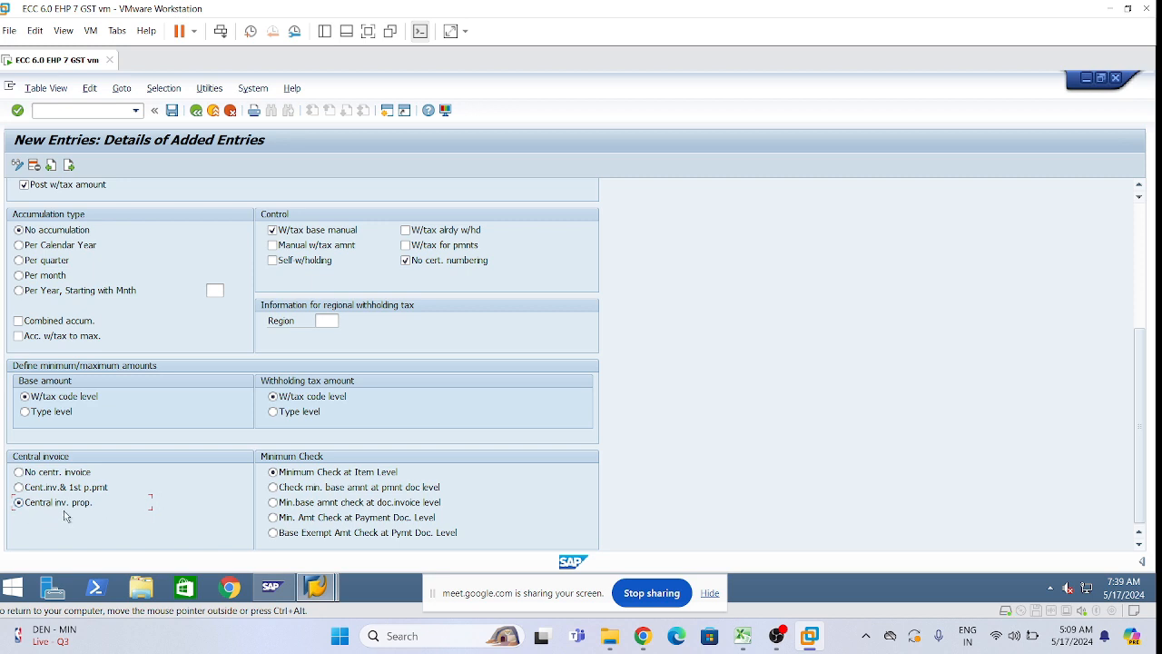
click(171, 112)
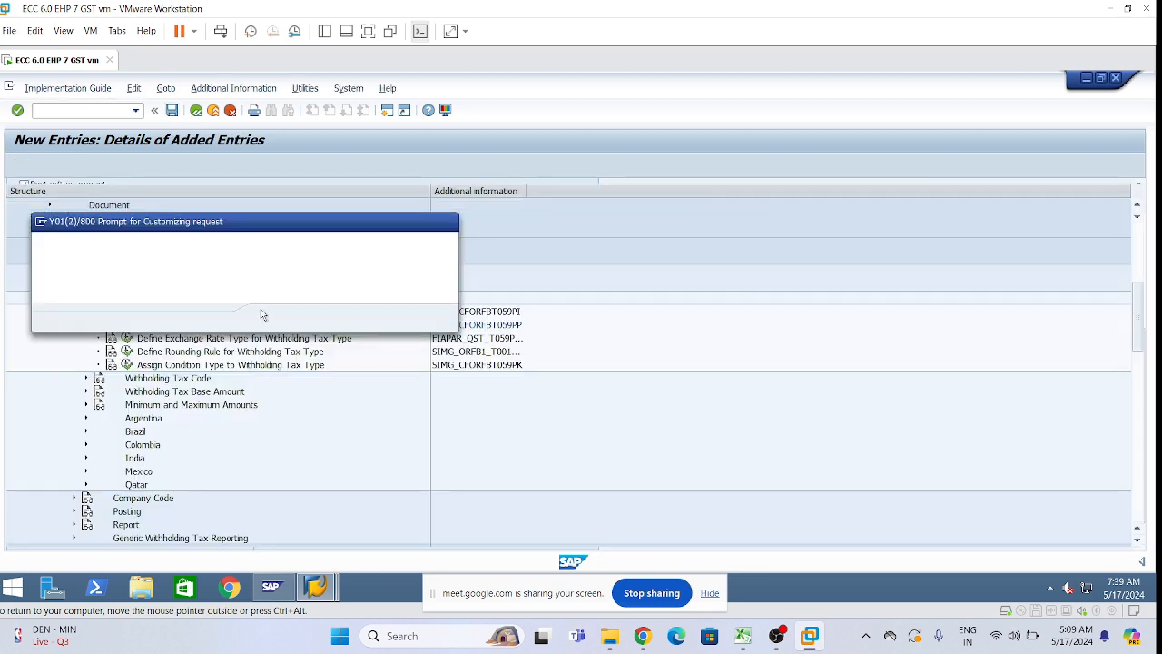
key(Return)
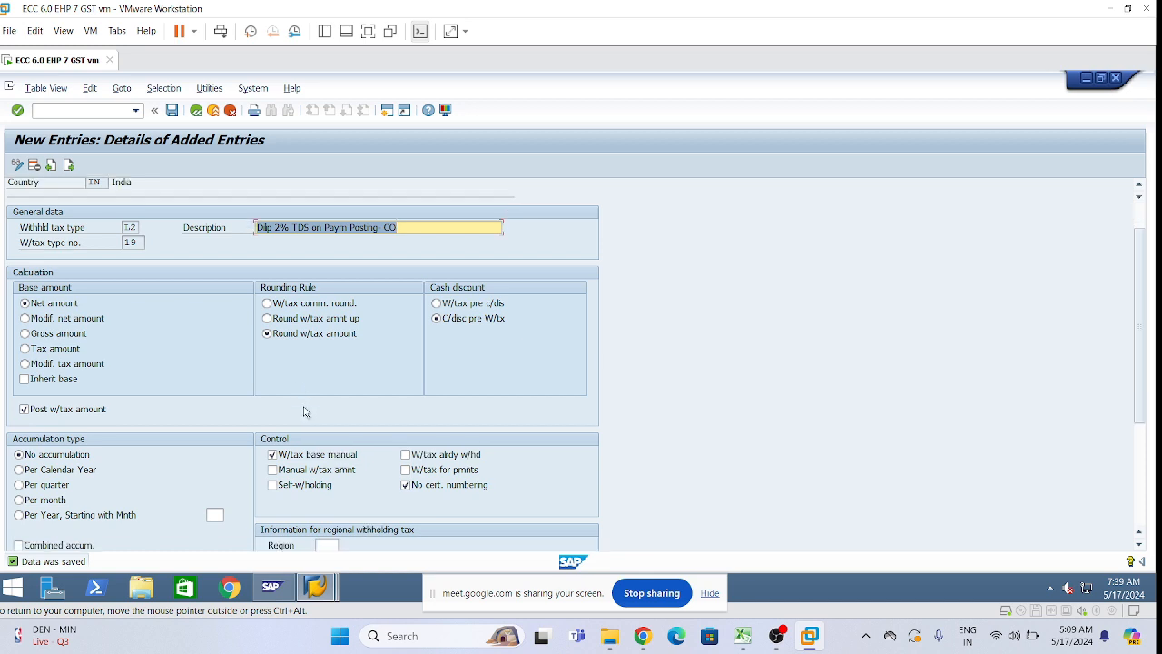
scroll(304, 412, down, 5)
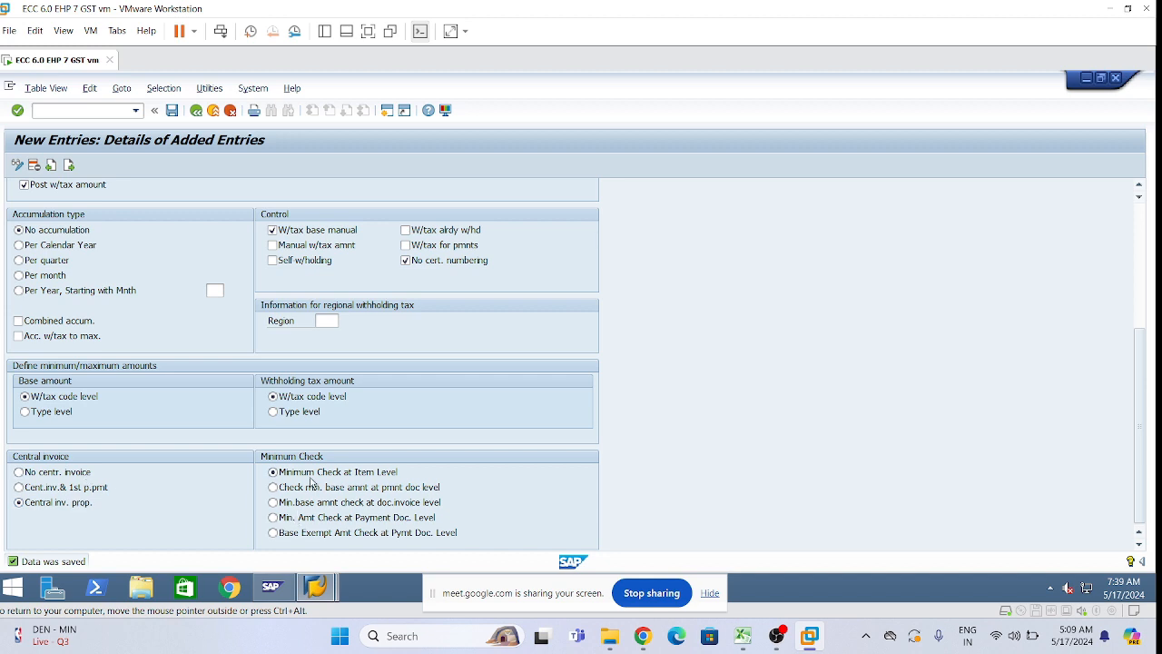
click(196, 110)
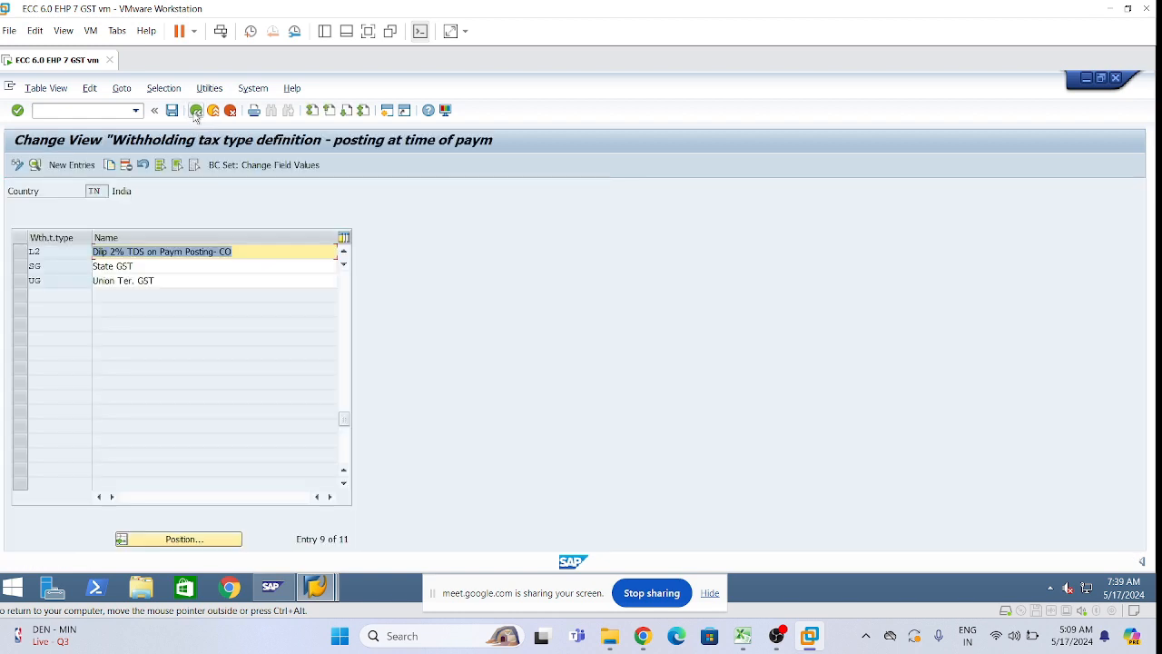
Copy the L2 payment-posting tax type and set the copy's withholding tax type to L4.
click(19, 252)
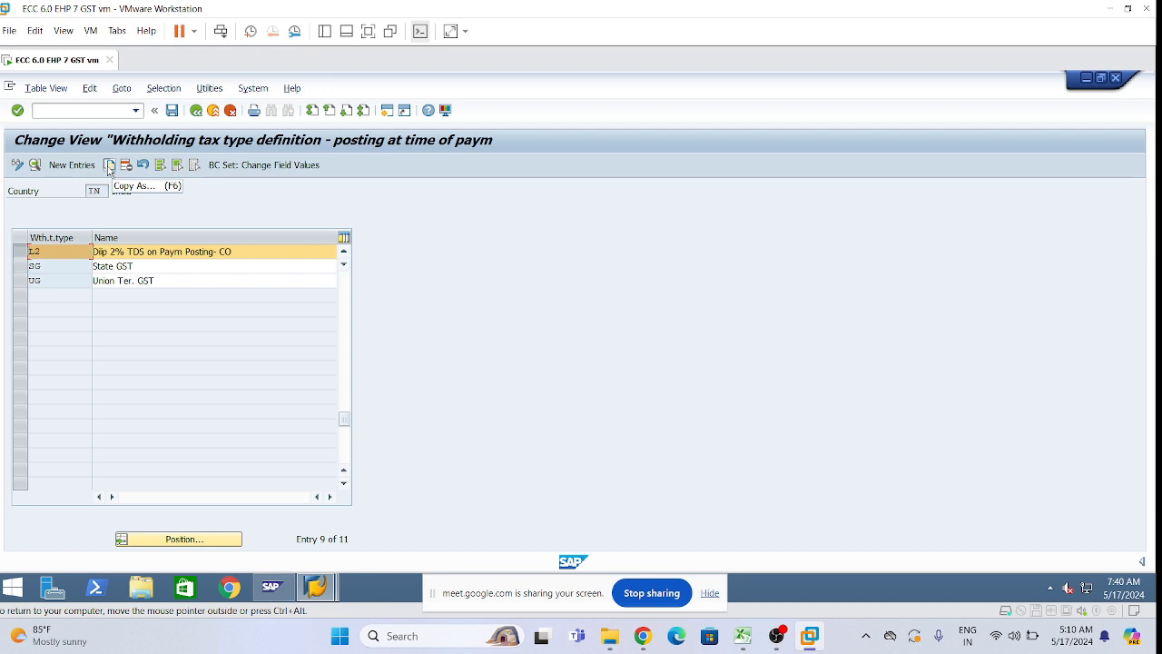
click(109, 167)
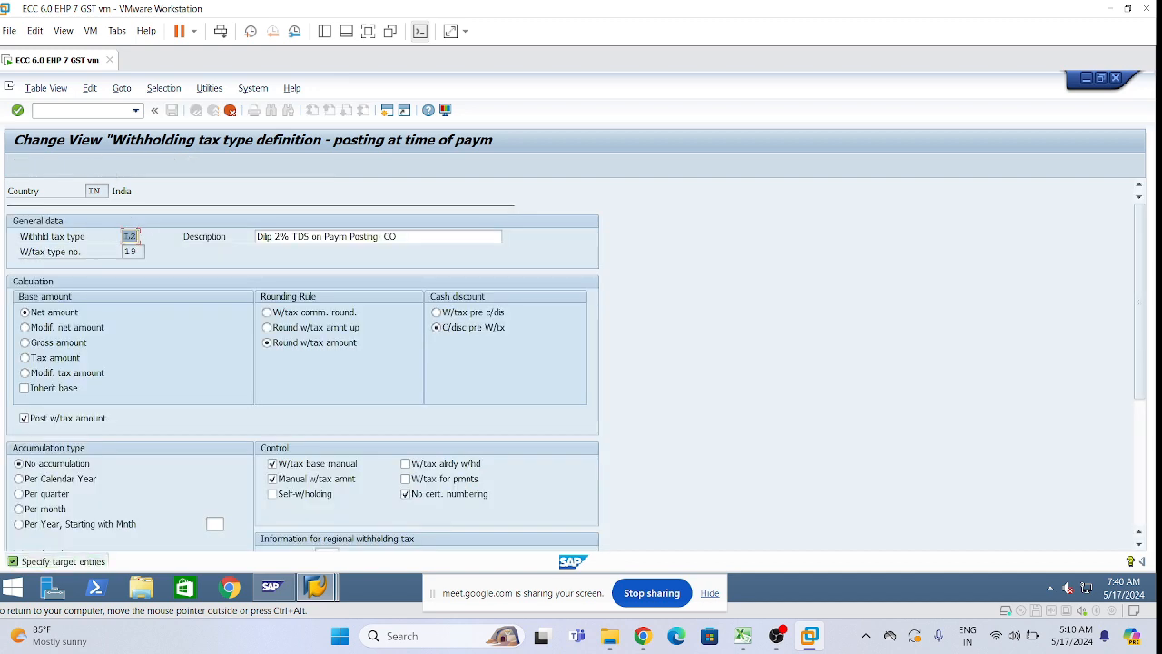
click(136, 236)
key(BackSpace)
text(S)
key(BackSpace)
text(4)
Change the L4 description to "Dilip 1% TDS on Paym Posting- OT".
click(280, 237)
key(BackSpace)
text(1)
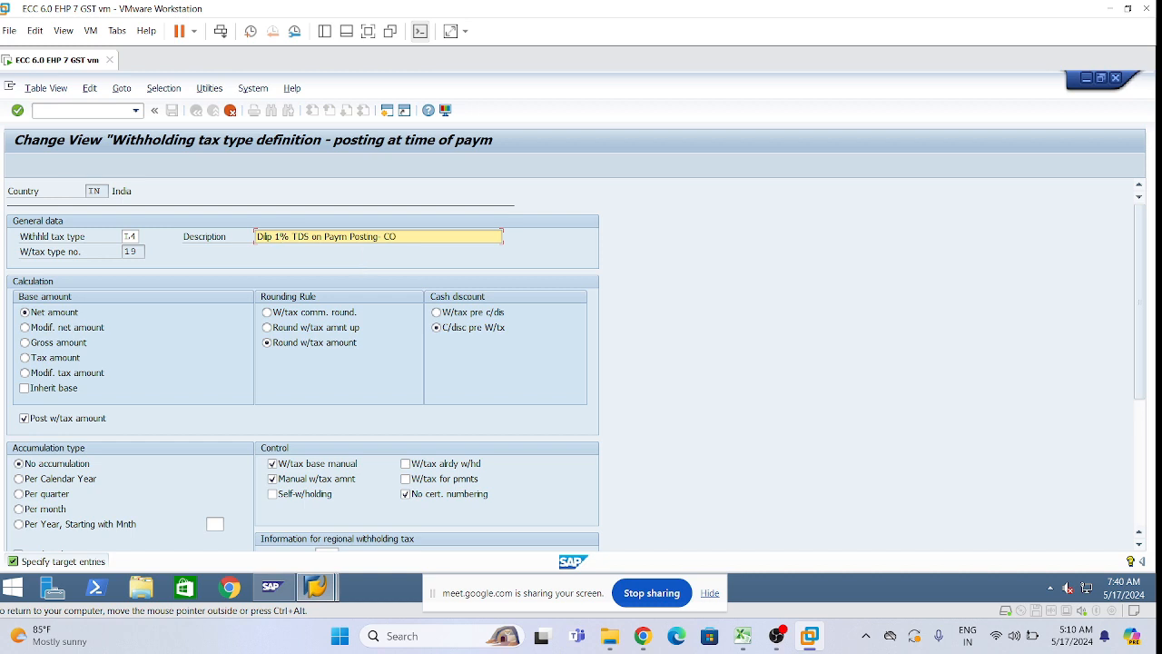
key(BackSpace)
key(BackSpace)
text(OT)
Disable the manual withholding tax amount for L4, review its remaining settings, accept the copy and save it.
click(274, 481)
scroll(446, 491, down, 2)
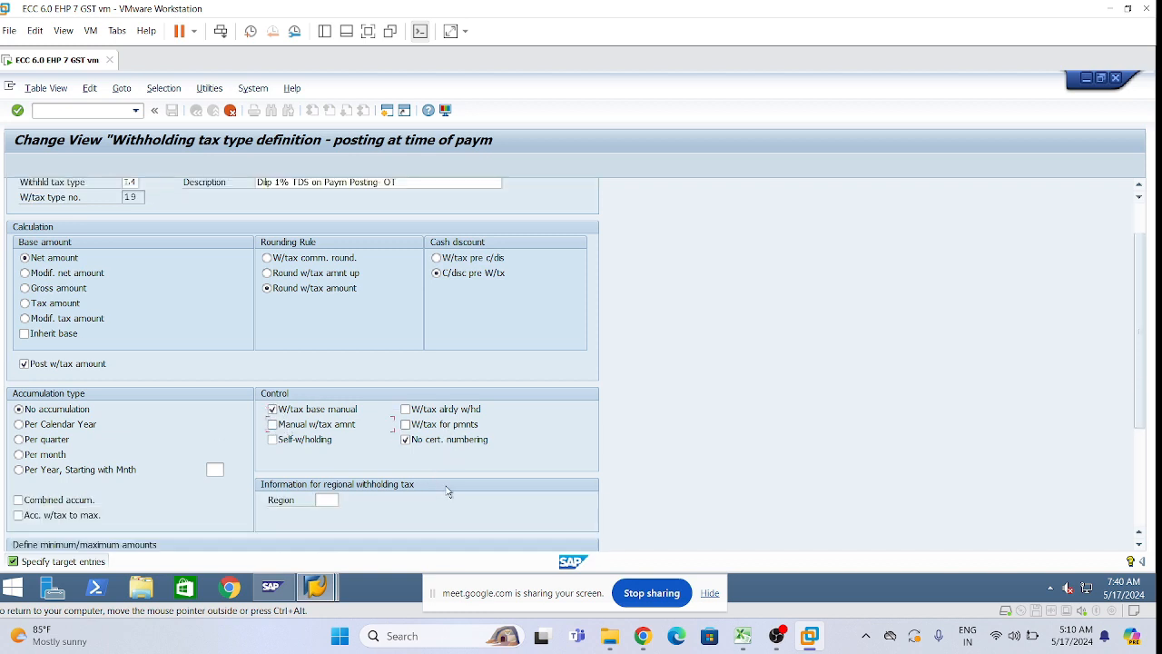
scroll(447, 491, down, 4)
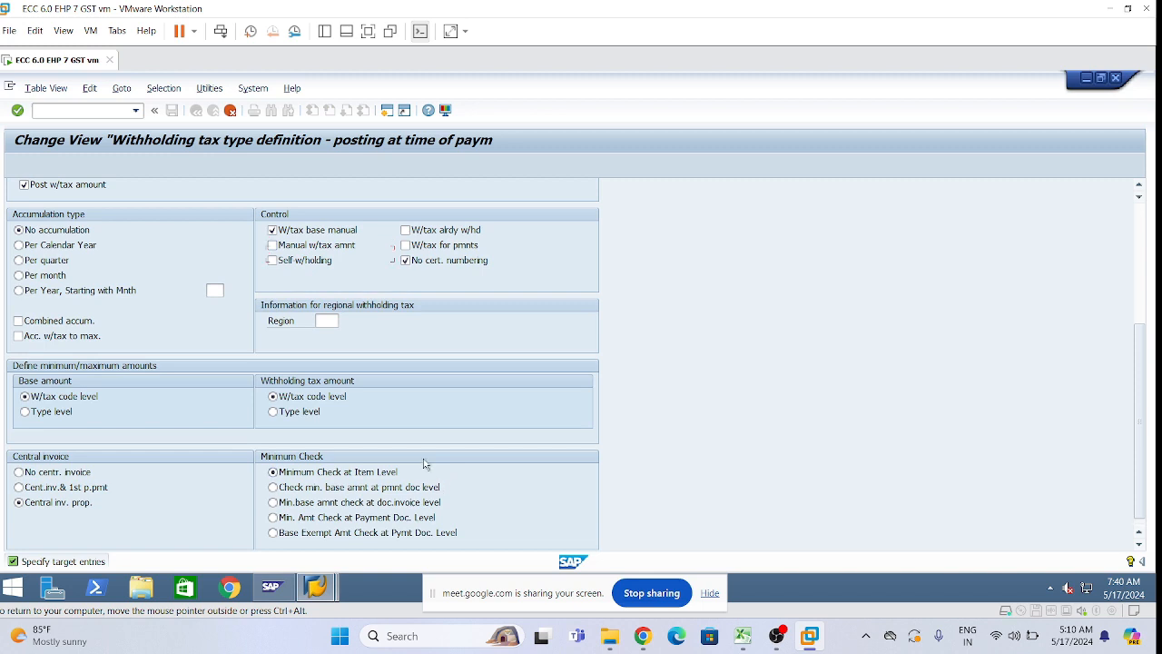
scroll(381, 476, up, 1)
scroll(91, 531, down, 1)
scroll(272, 386, up, 1)
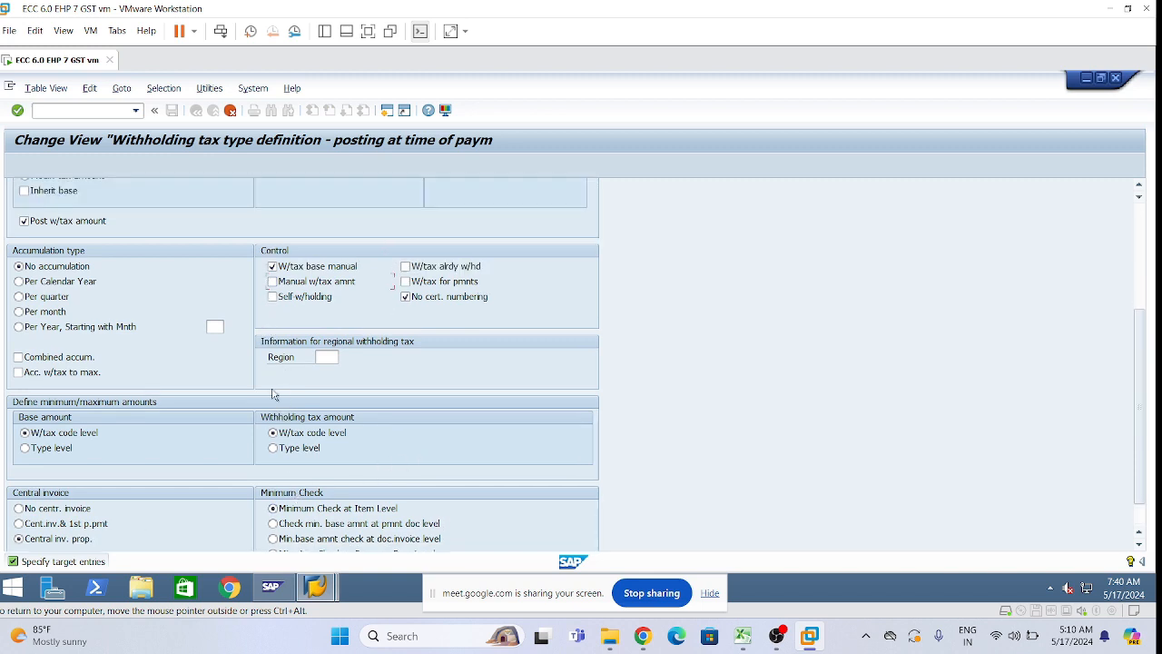
scroll(313, 298, up, 3)
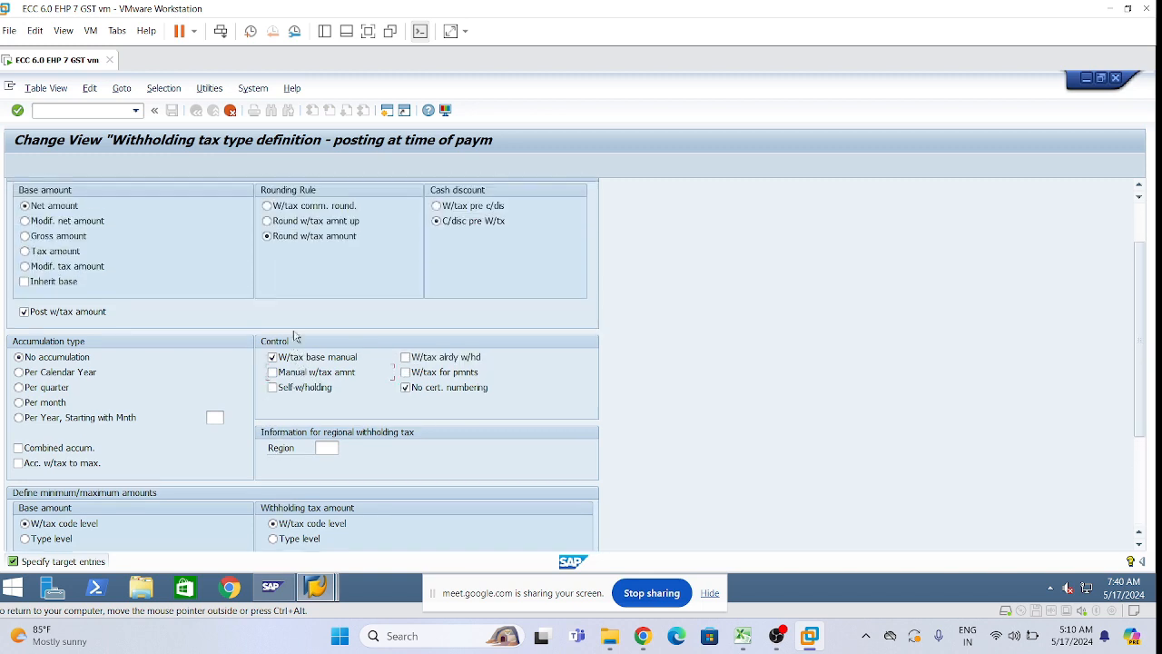
scroll(295, 336, up, 3)
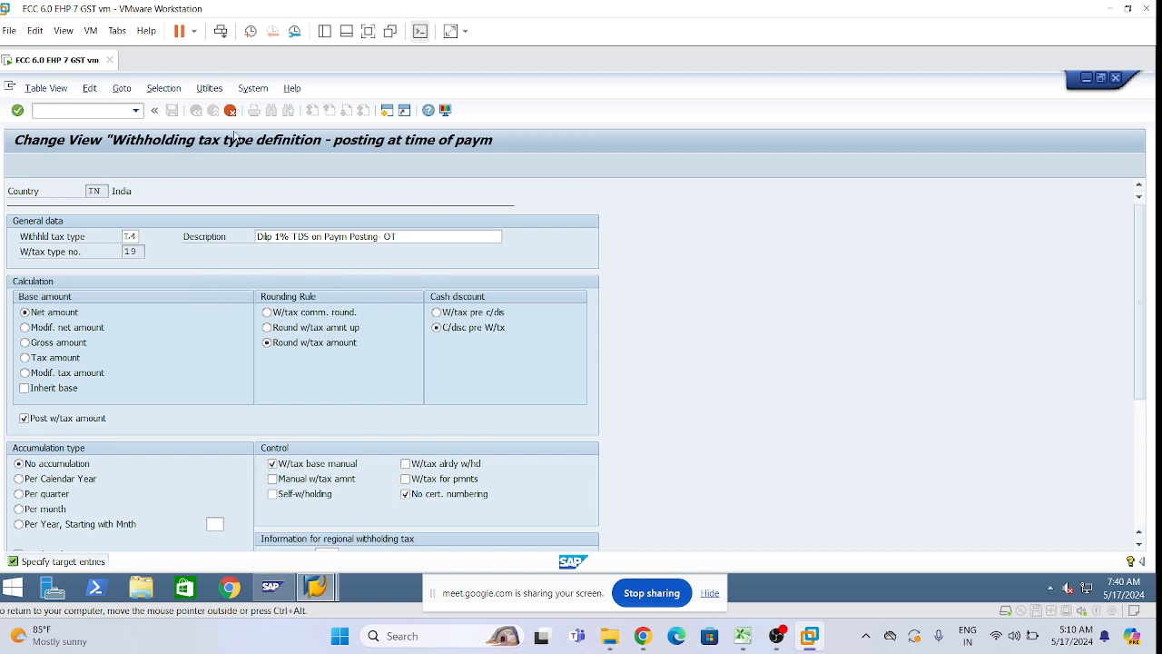
click(196, 109)
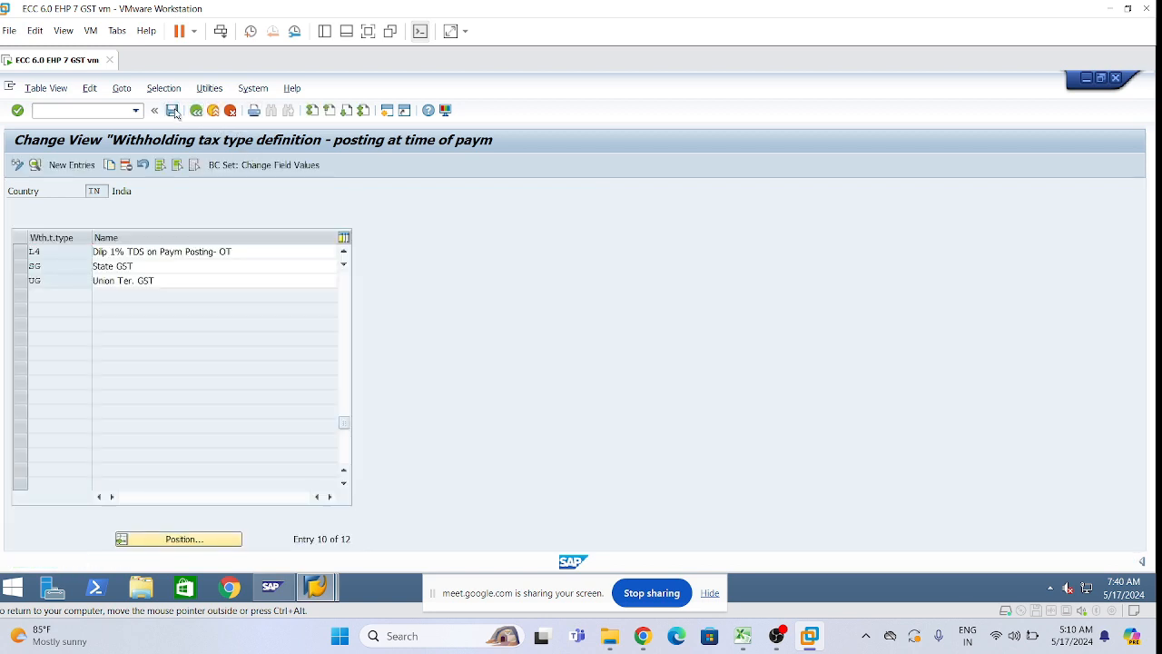
click(172, 111)
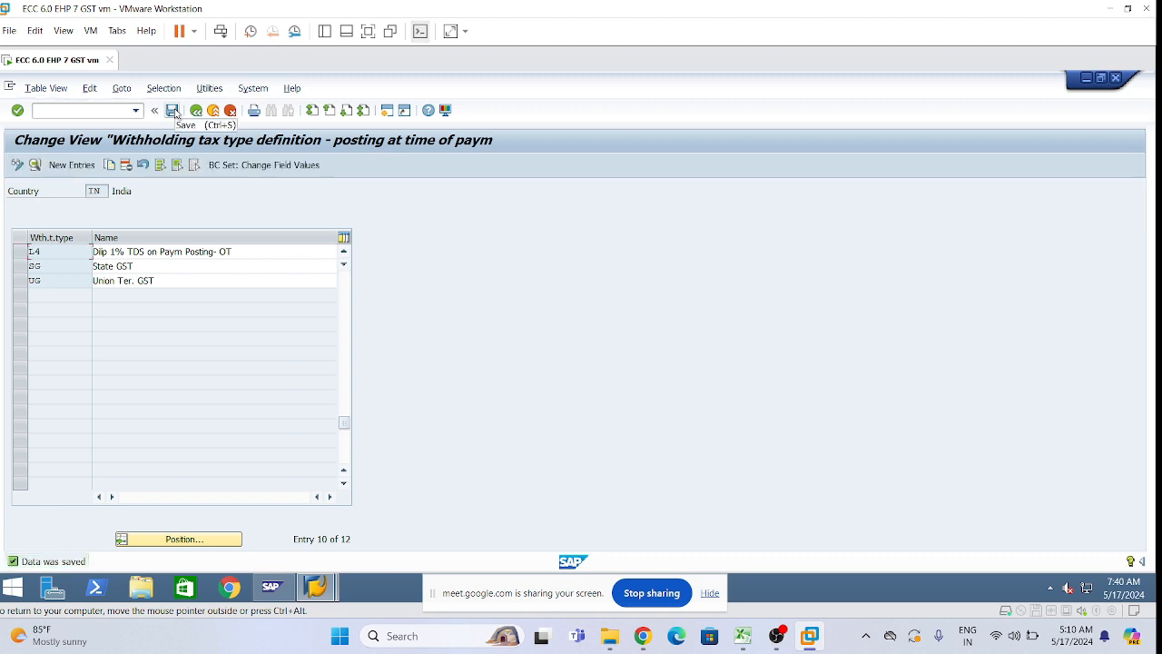
Review the calculation, accumulation and control settings of payment-posting tax type L4, then return to the implementation guide.
click(15, 253)
click(36, 164)
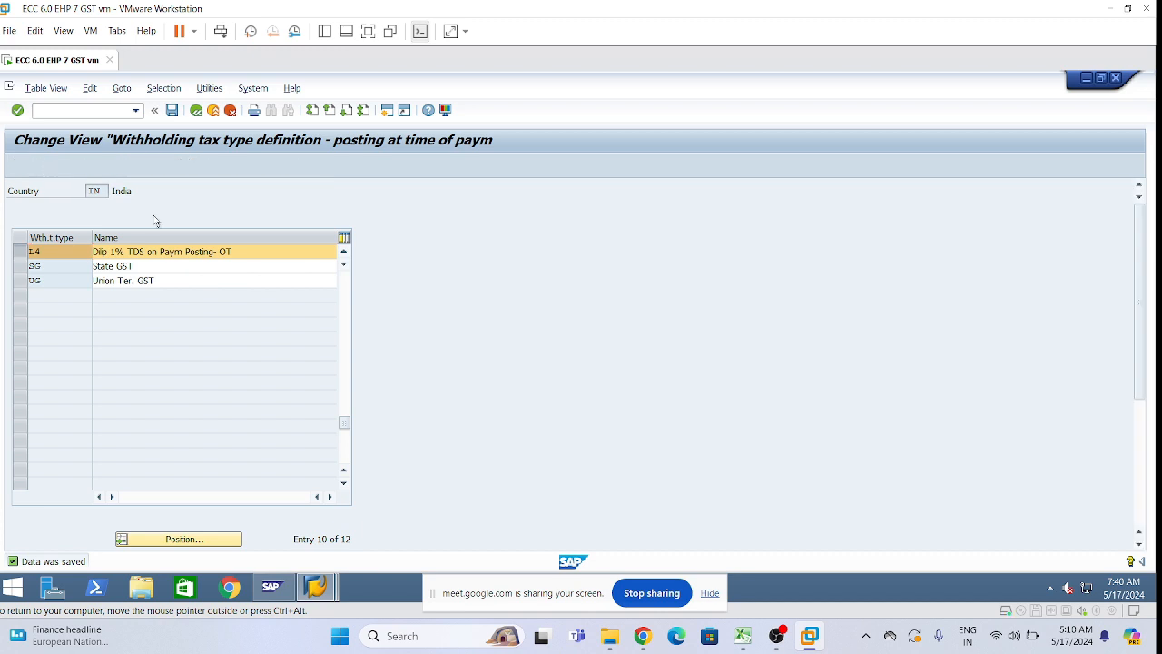
scroll(432, 394, down, 2)
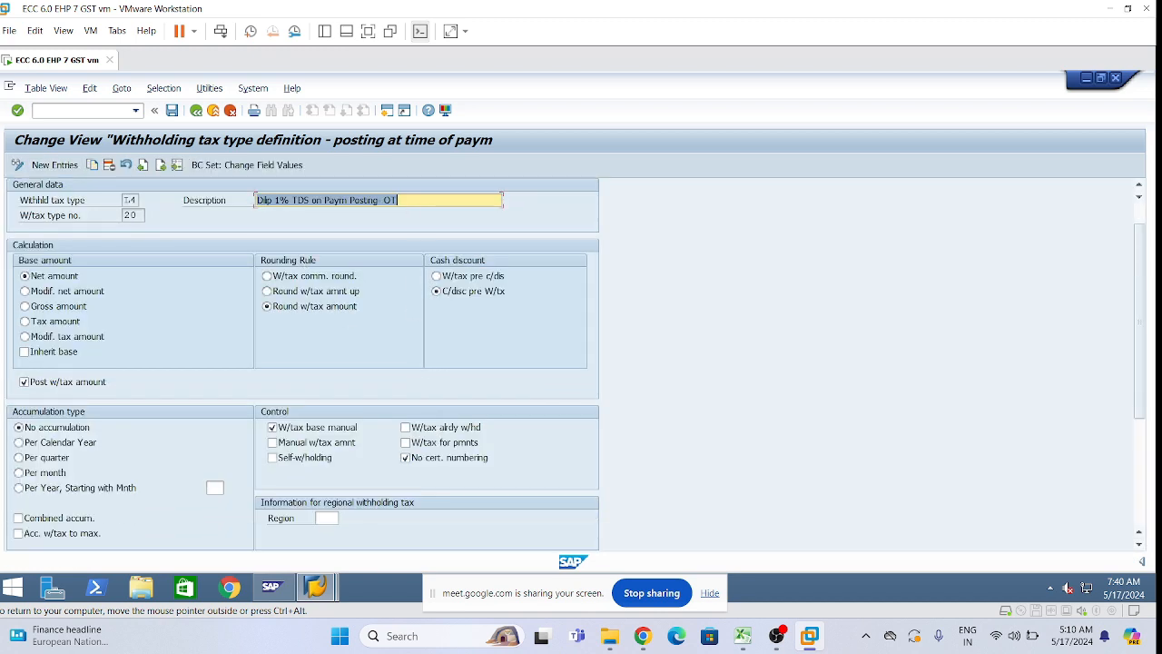
scroll(381, 429, up, 1)
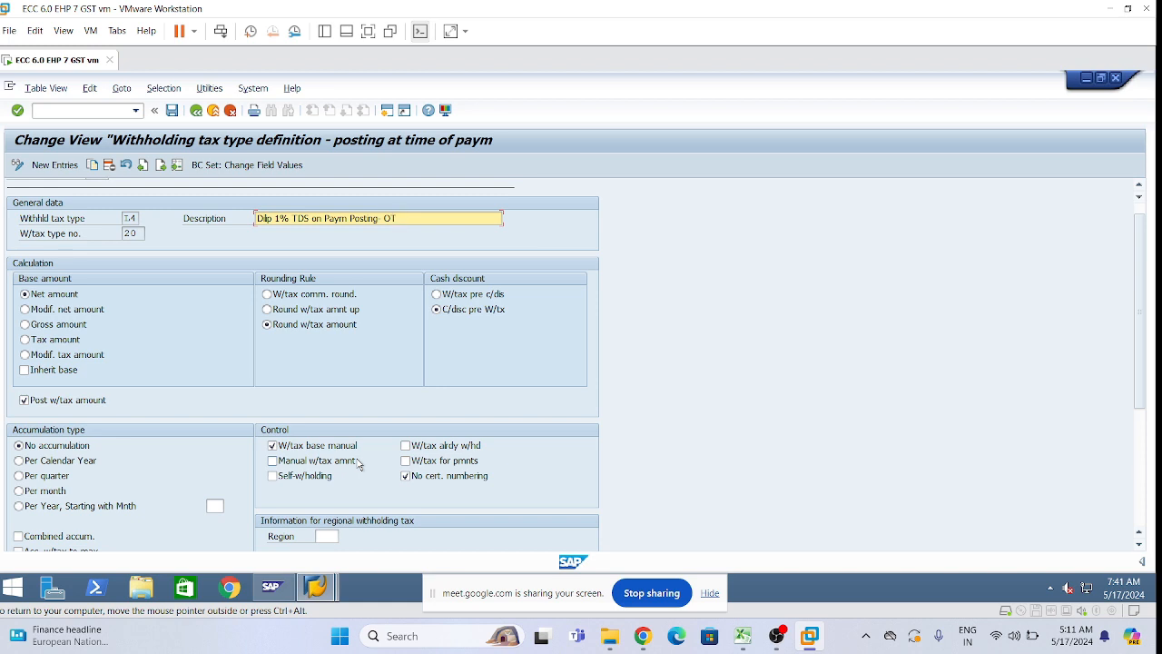
click(193, 111)
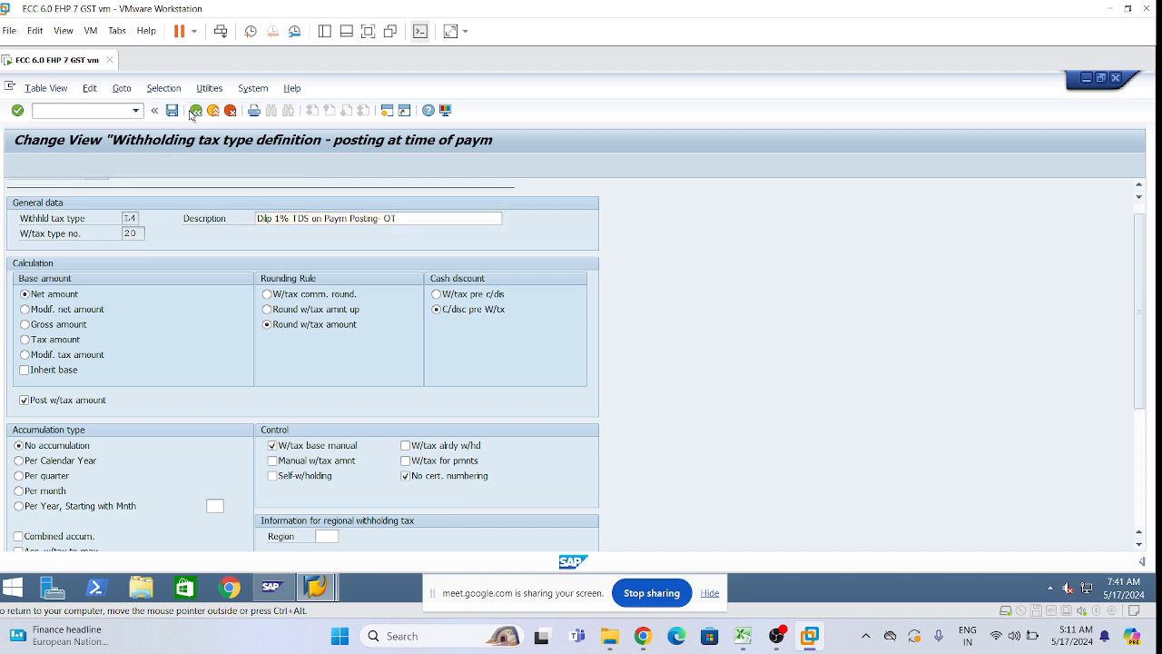
click(194, 111)
click(194, 112)
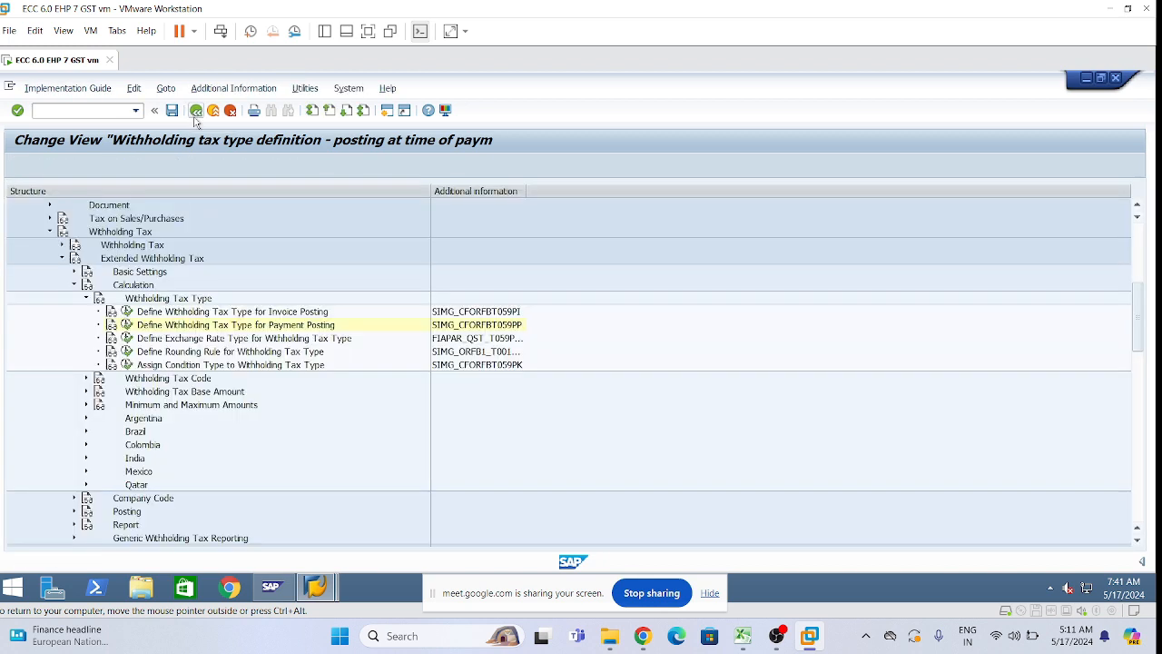
click(98, 299)
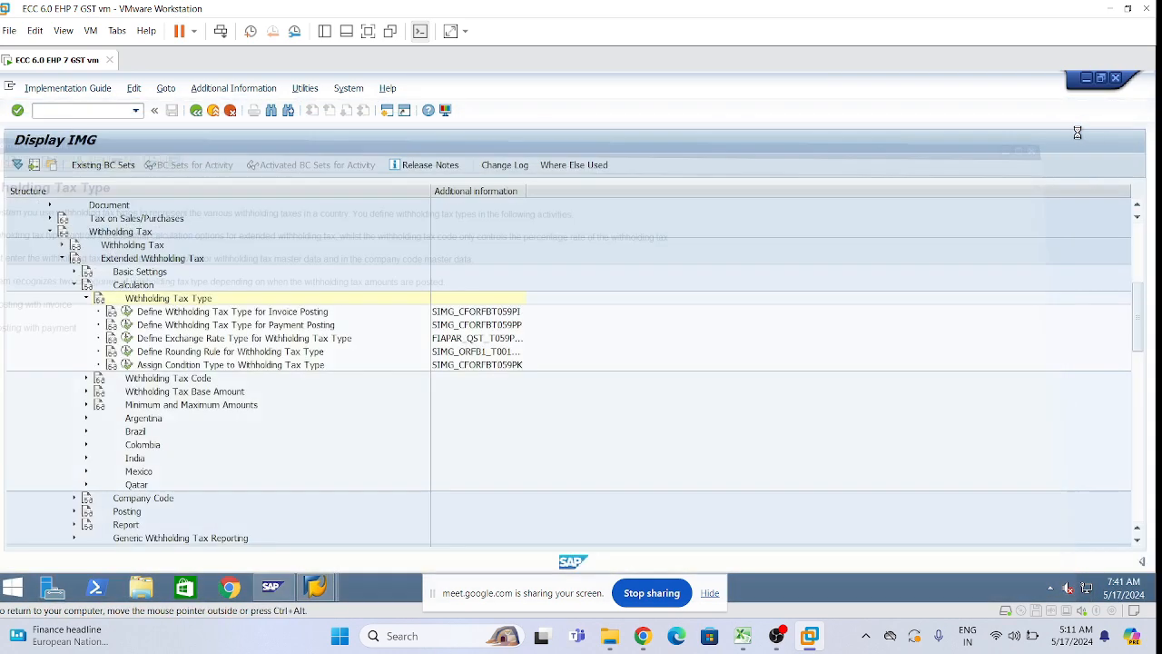
click(1088, 126)
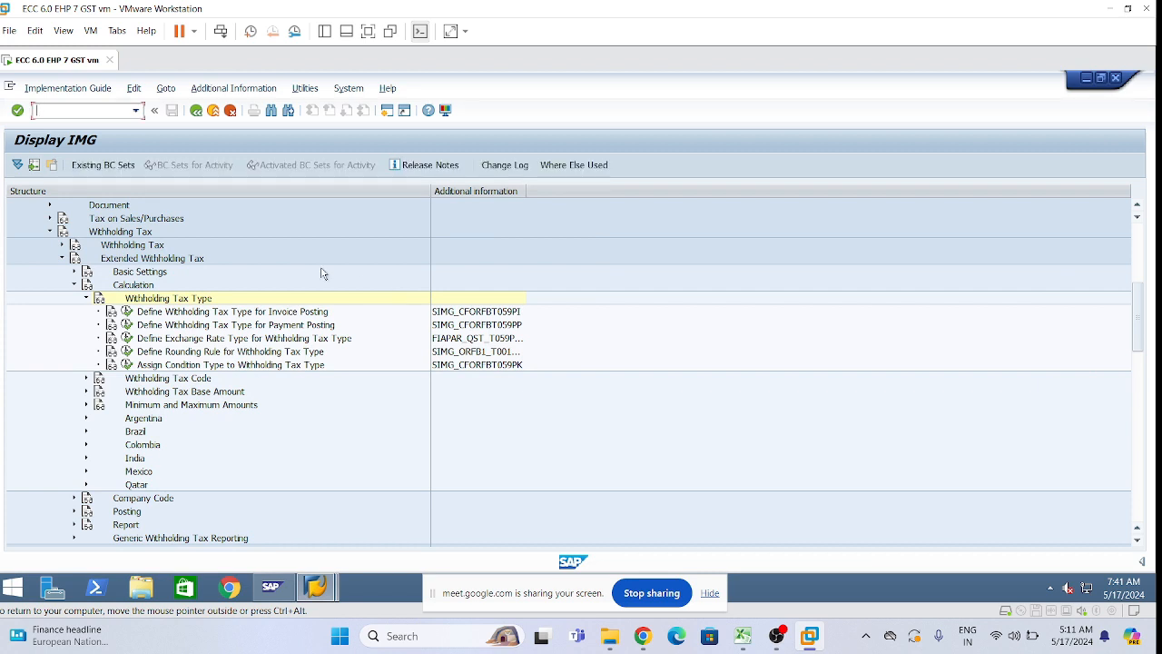
click(86, 299)
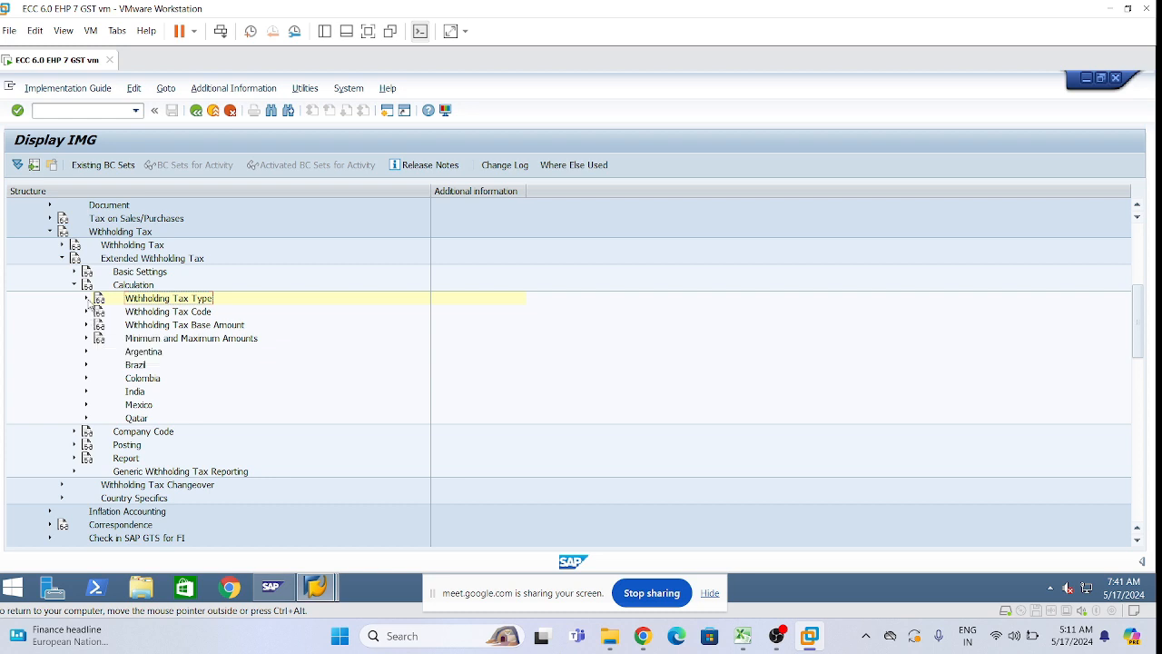
click(87, 298)
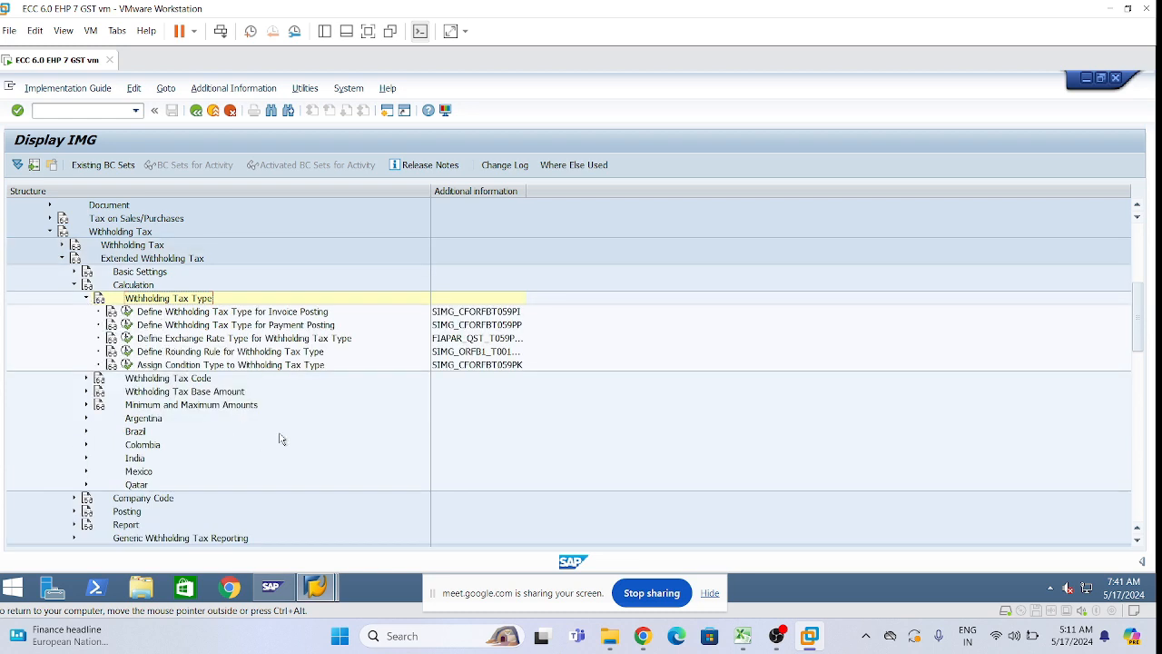
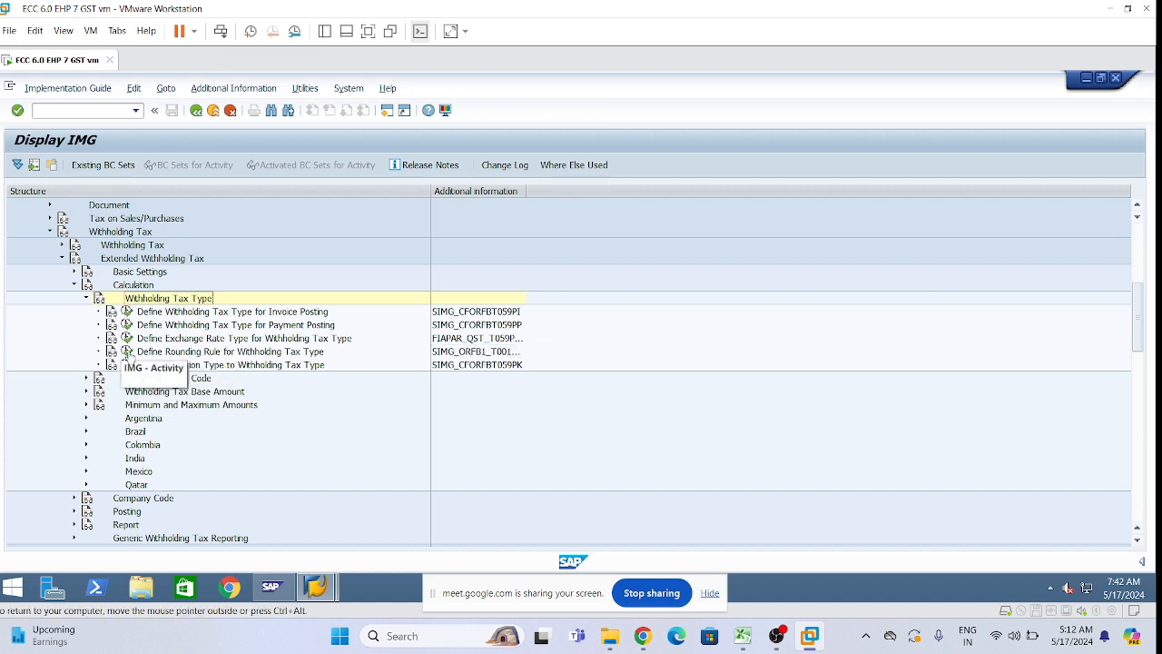
Open the rounding rule definition for withholding tax types and start a new entry for company code LI01.
click(128, 351)
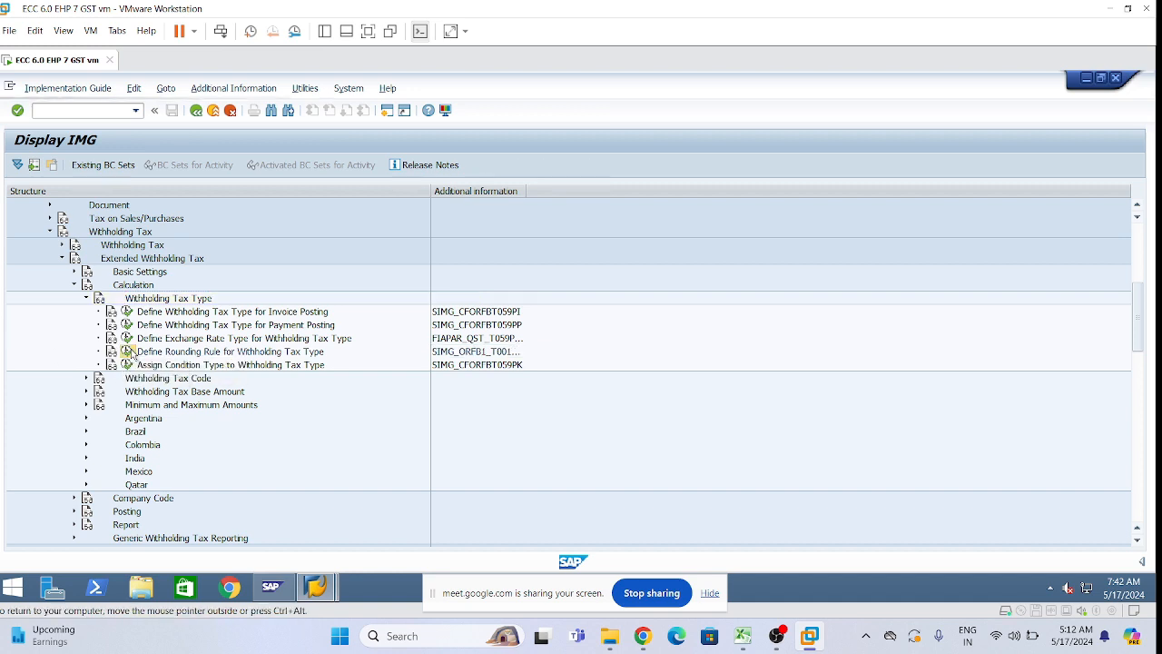
key(Tab)
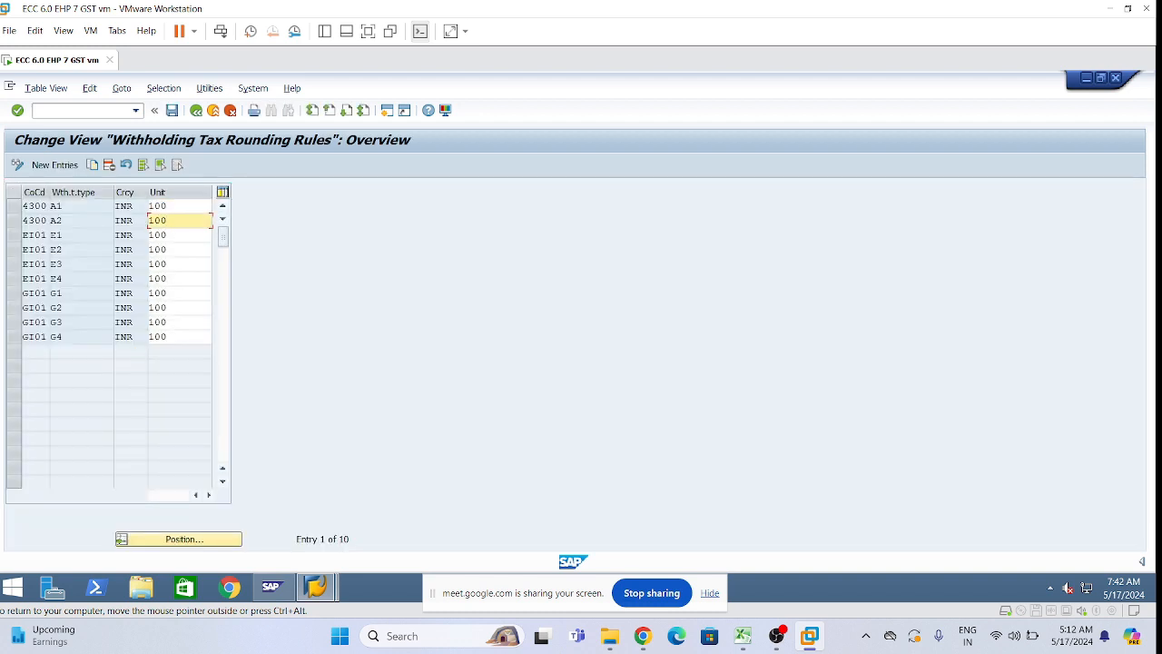
click(53, 166)
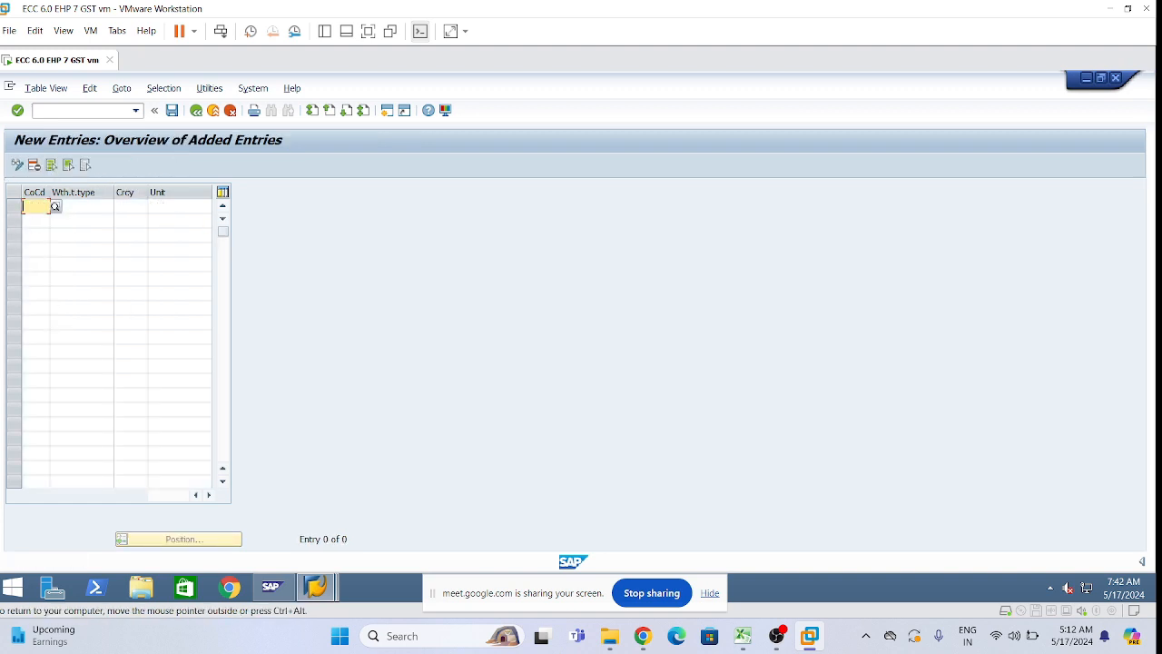
text(l101)
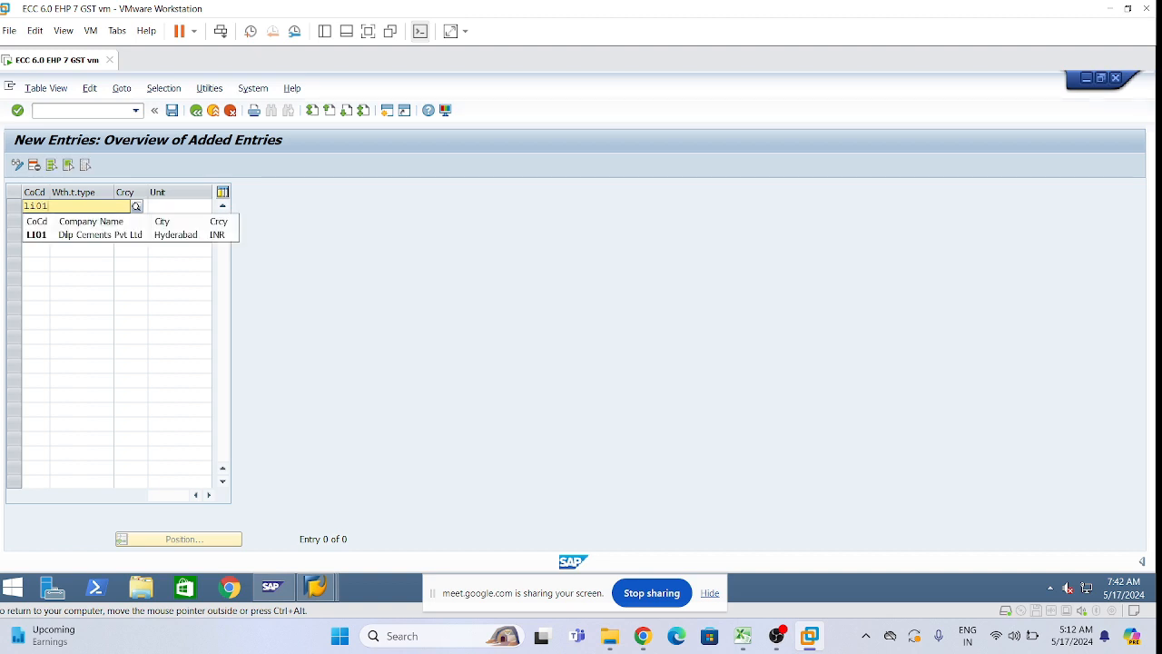
click(52, 237)
click(37, 223)
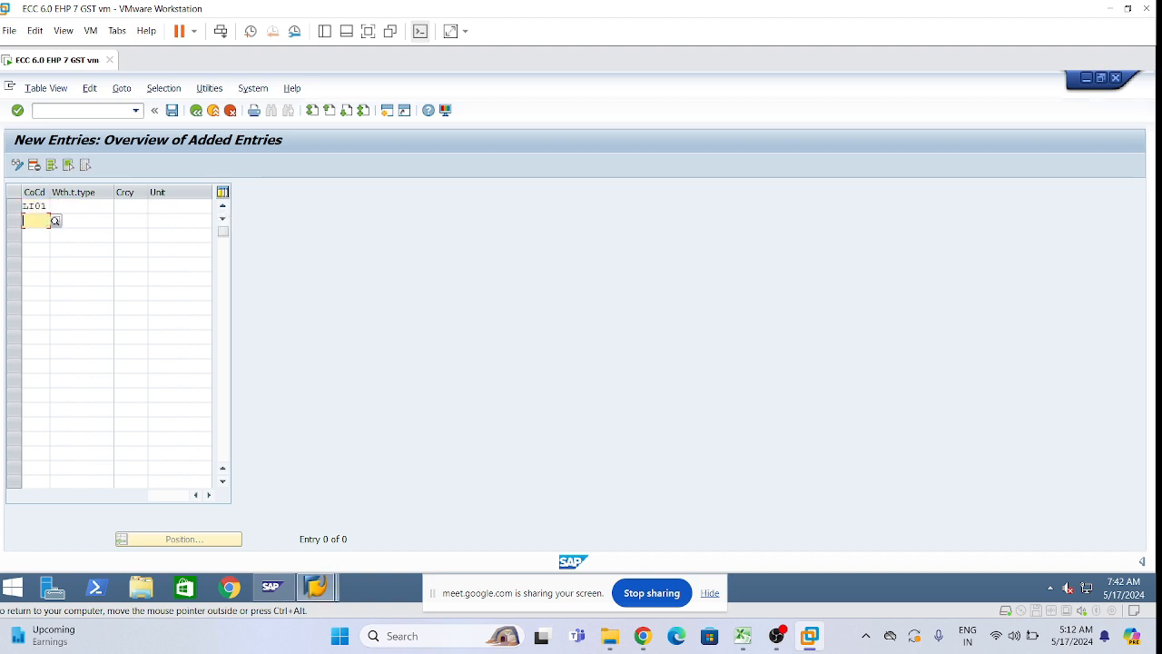
Complete the first rounding rule with withholding tax type L1, currency INR and unit 100.
click(80, 207)
text(l1)
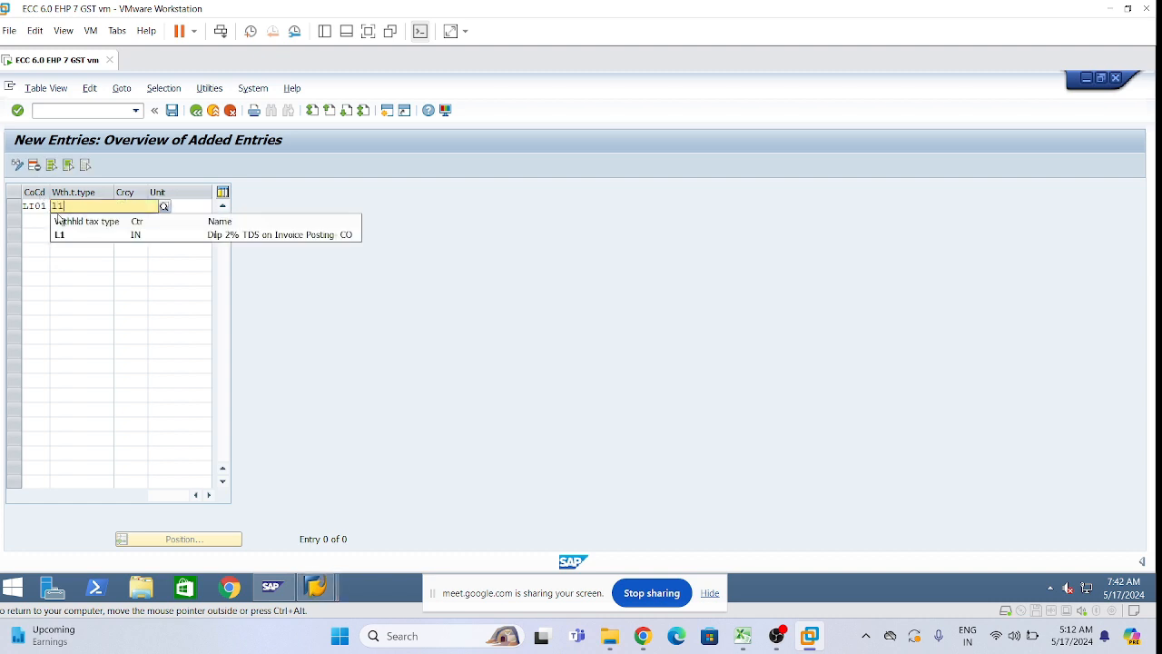
click(94, 234)
click(118, 206)
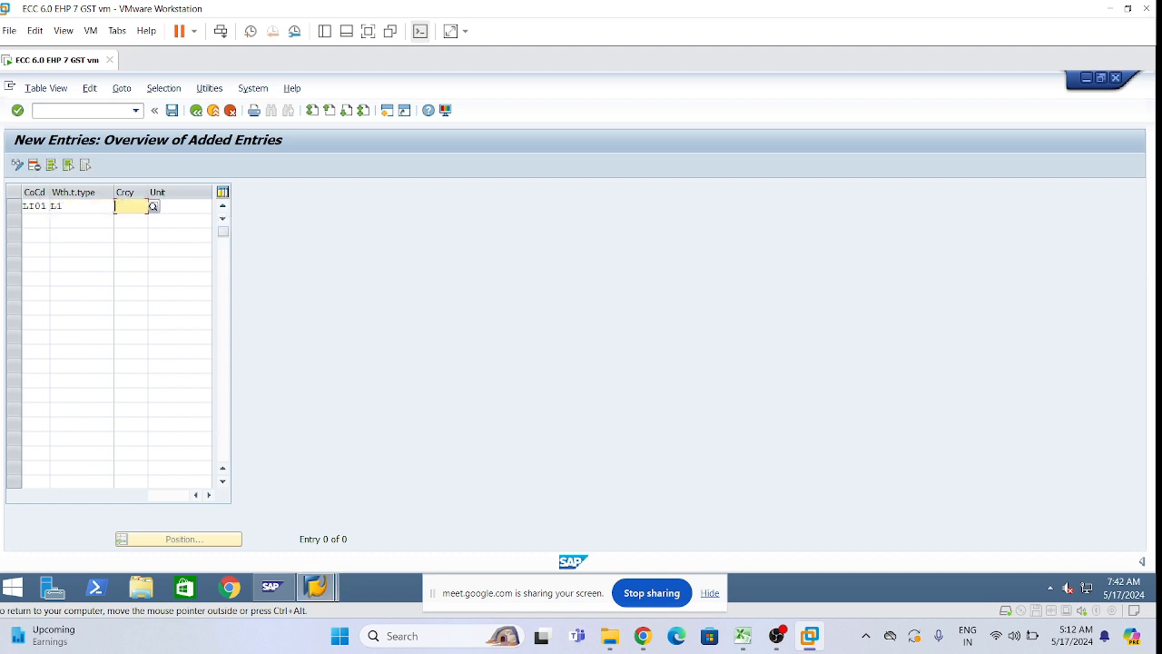
text(inr)
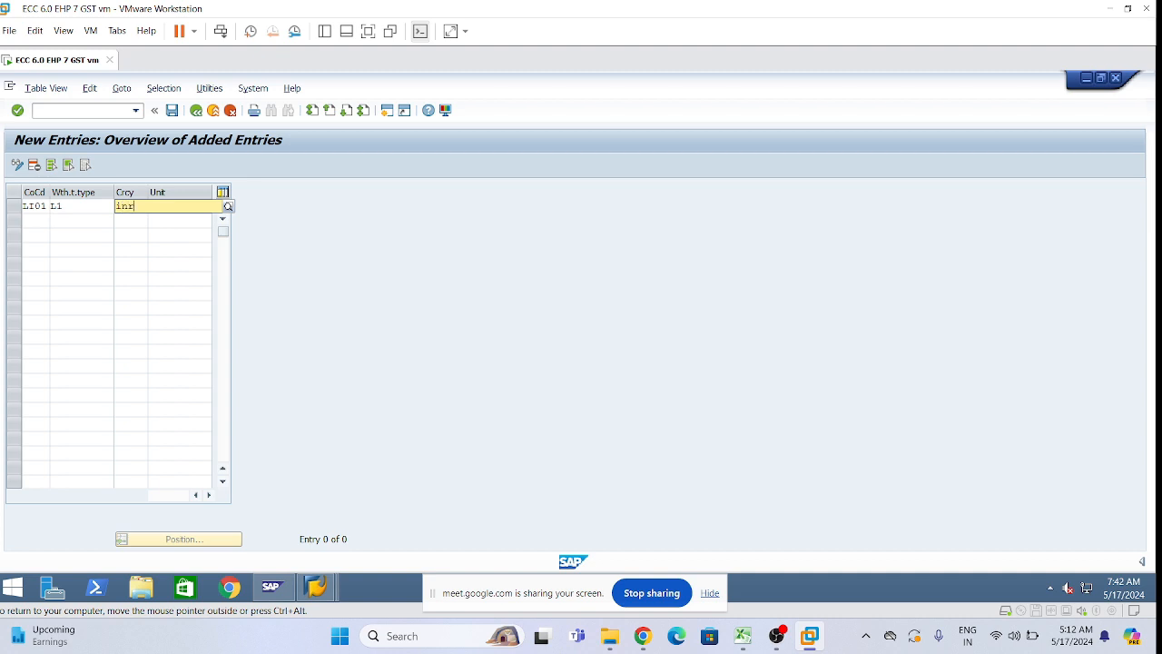
click(164, 235)
click(180, 206)
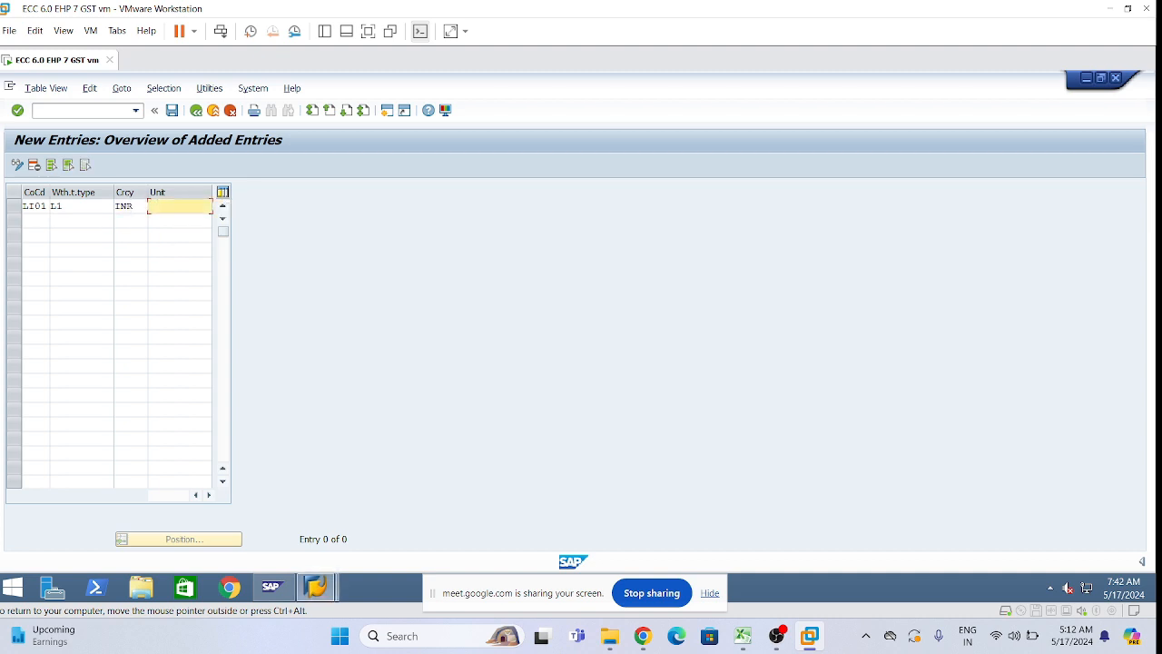
text(100)
key(Tab)
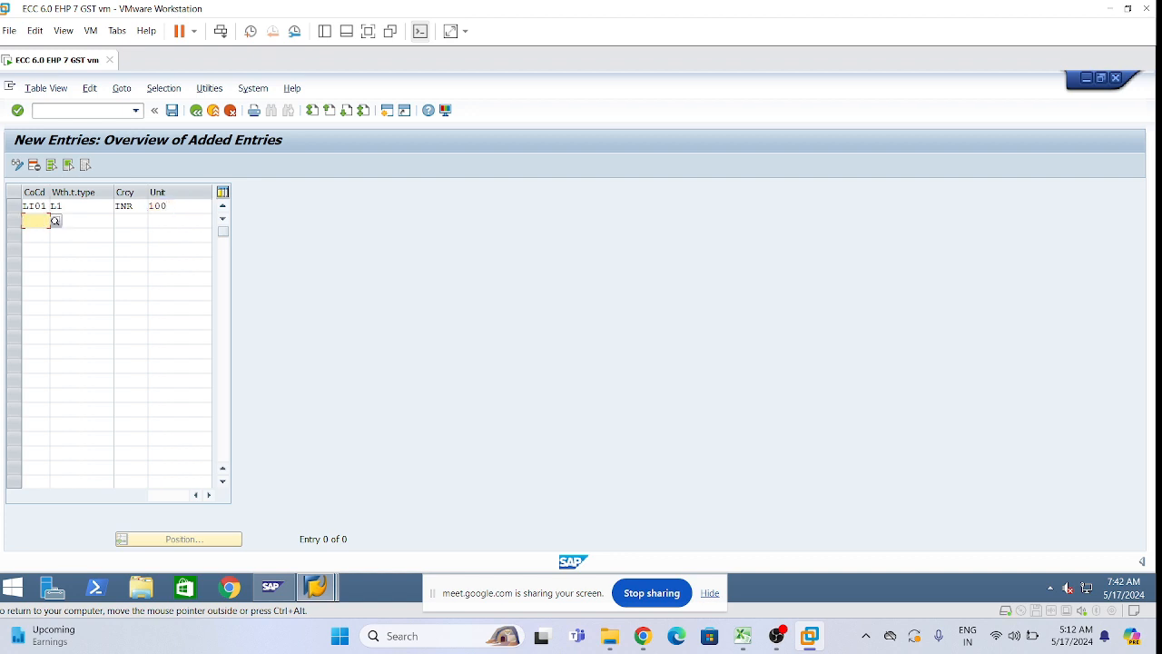
Add a second rounding rule for company code LI01 with withholding tax type L2, currency INR and unit 100.
text(li01)
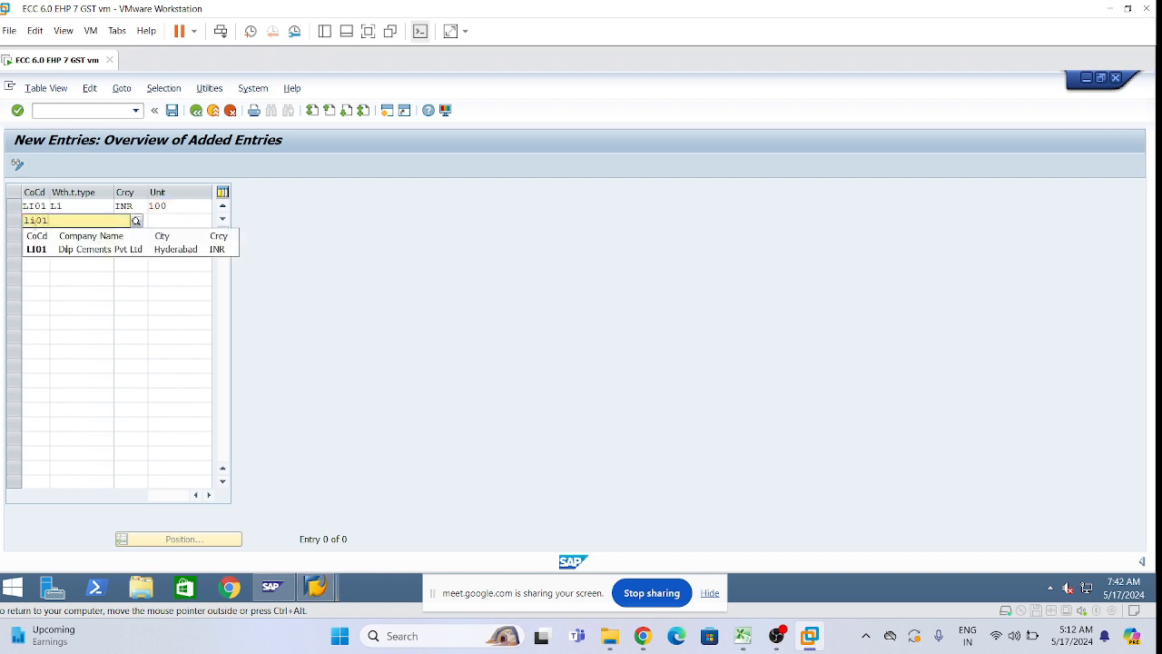
click(43, 253)
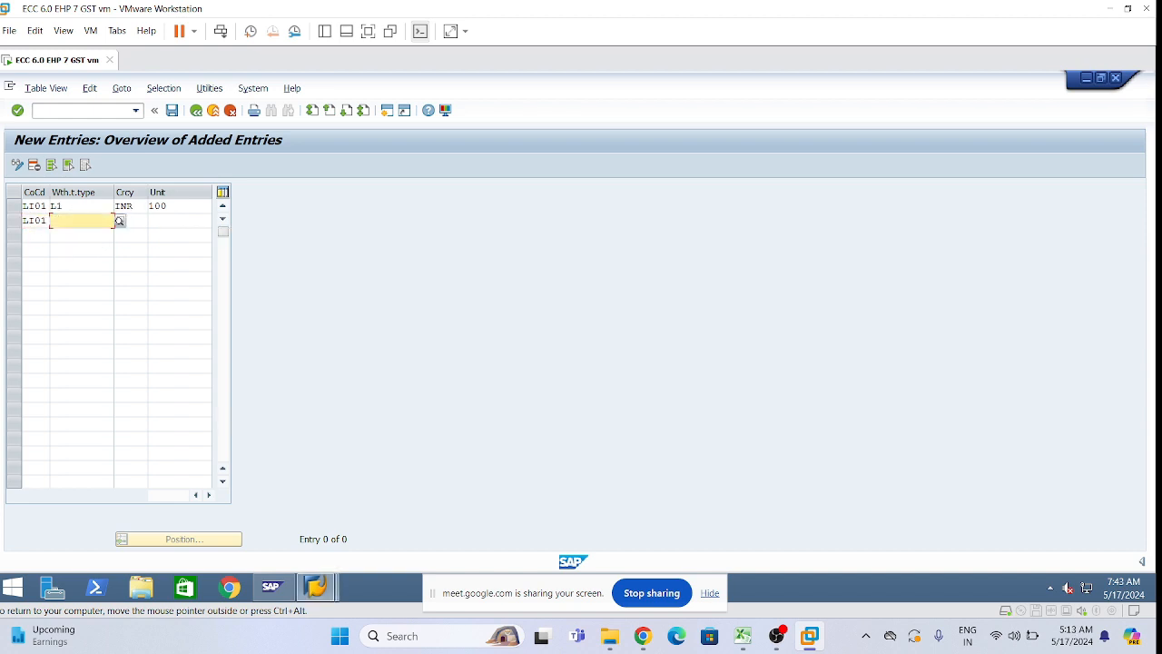
text(12)
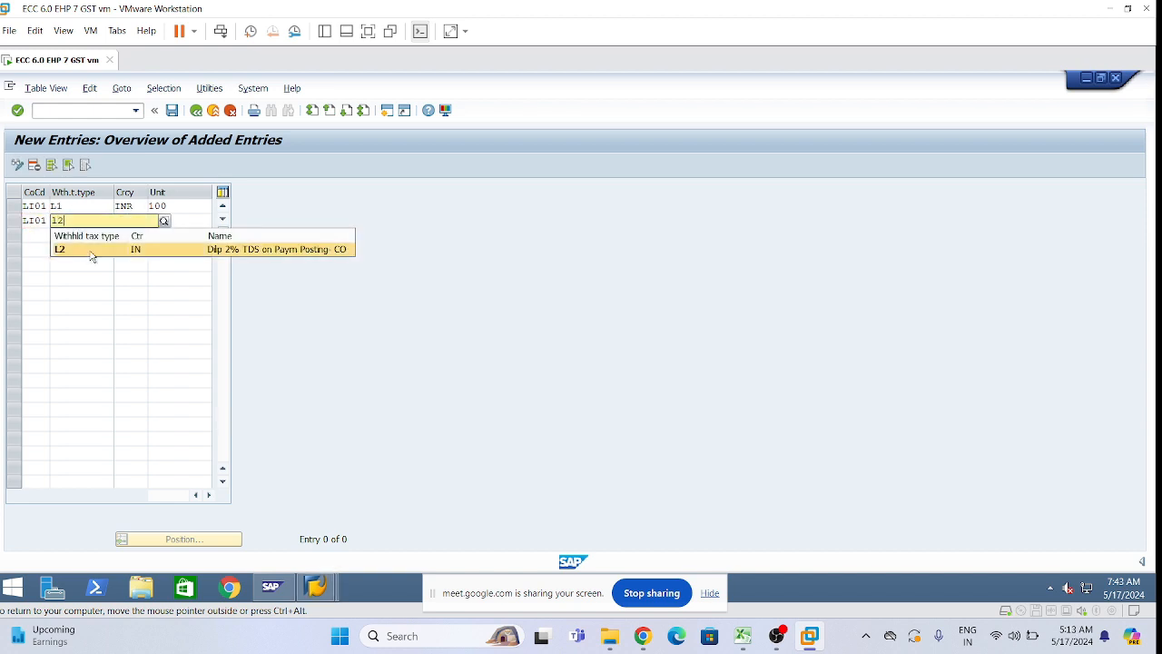
click(127, 222)
text(inr)
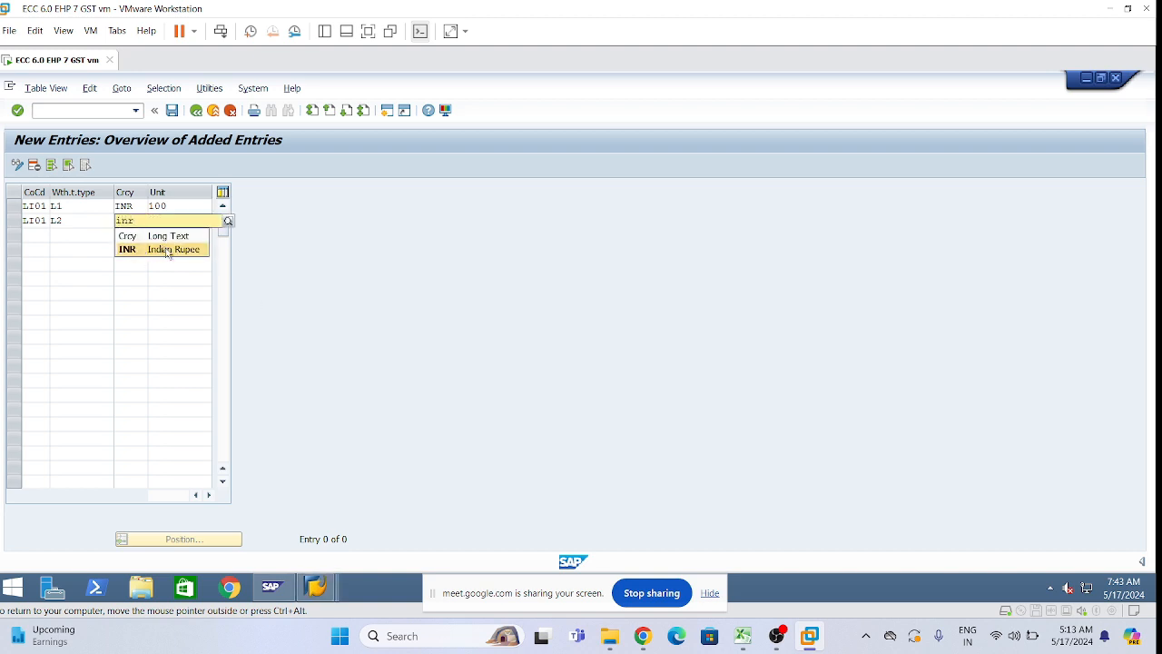
click(136, 250)
text(100)
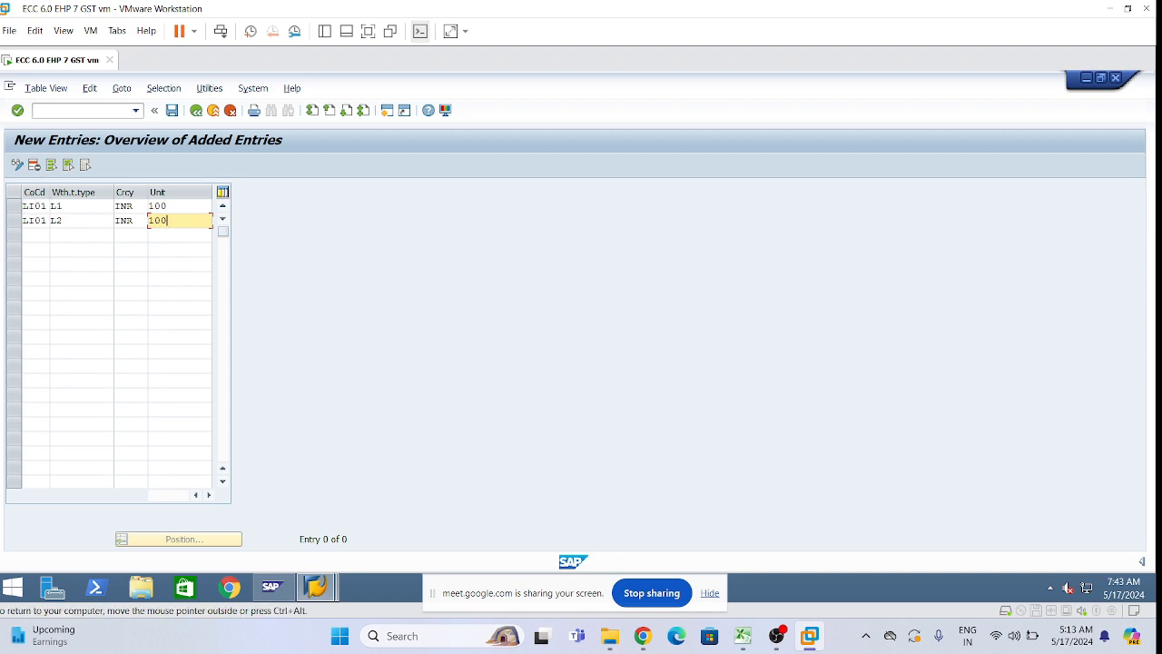
Copy the L1 and L2 rounding rule rows into the two empty rows below them.
key(ctrl+y)
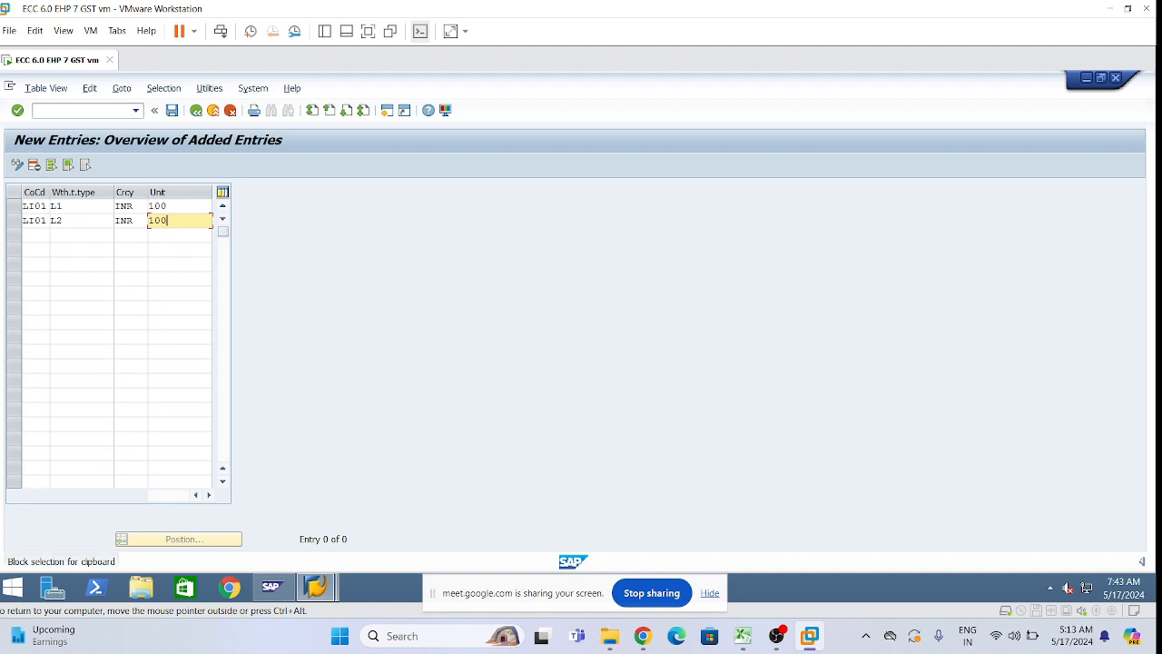
drag(29, 206, 173, 220)
key(ctrl+c)
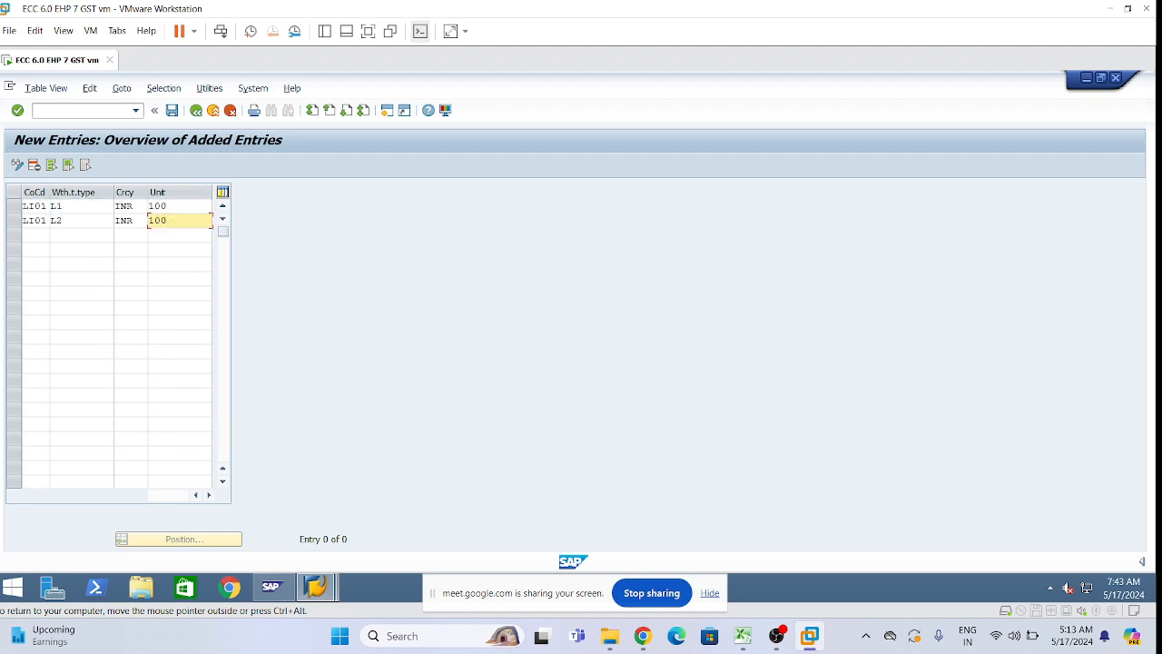
click(33, 235)
key(ctrl+v)
Change the withholding tax types of the two copied rows to L3 and L4 and confirm the entries.
click(57, 236)
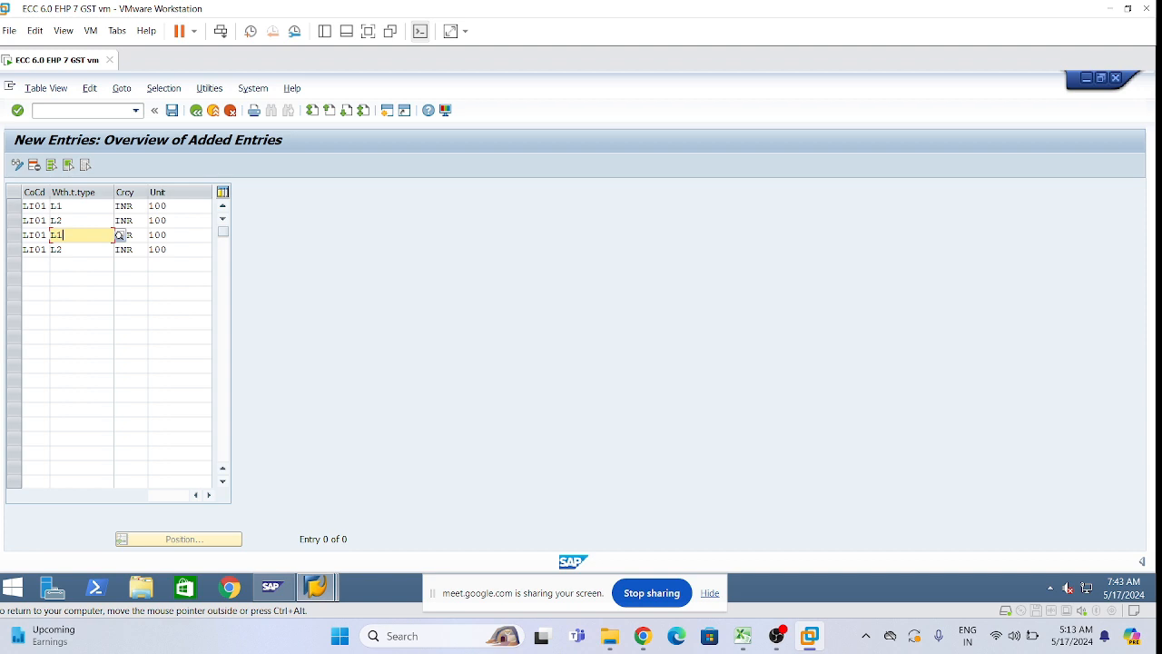
click(119, 235)
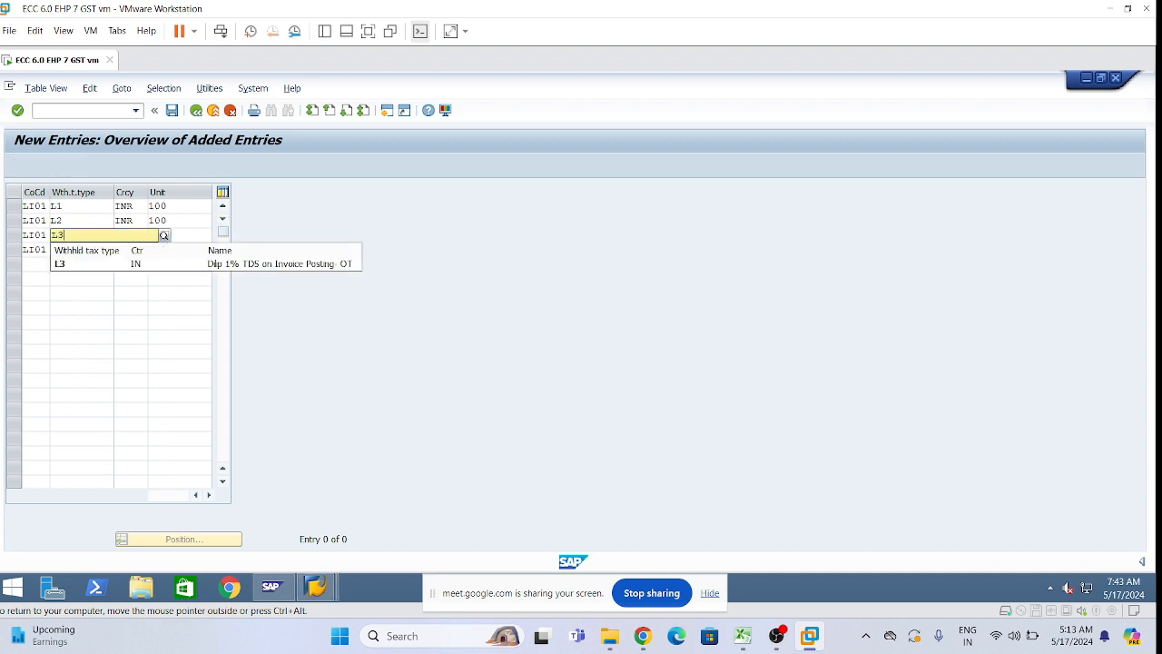
double_click(85, 262)
click(115, 250)
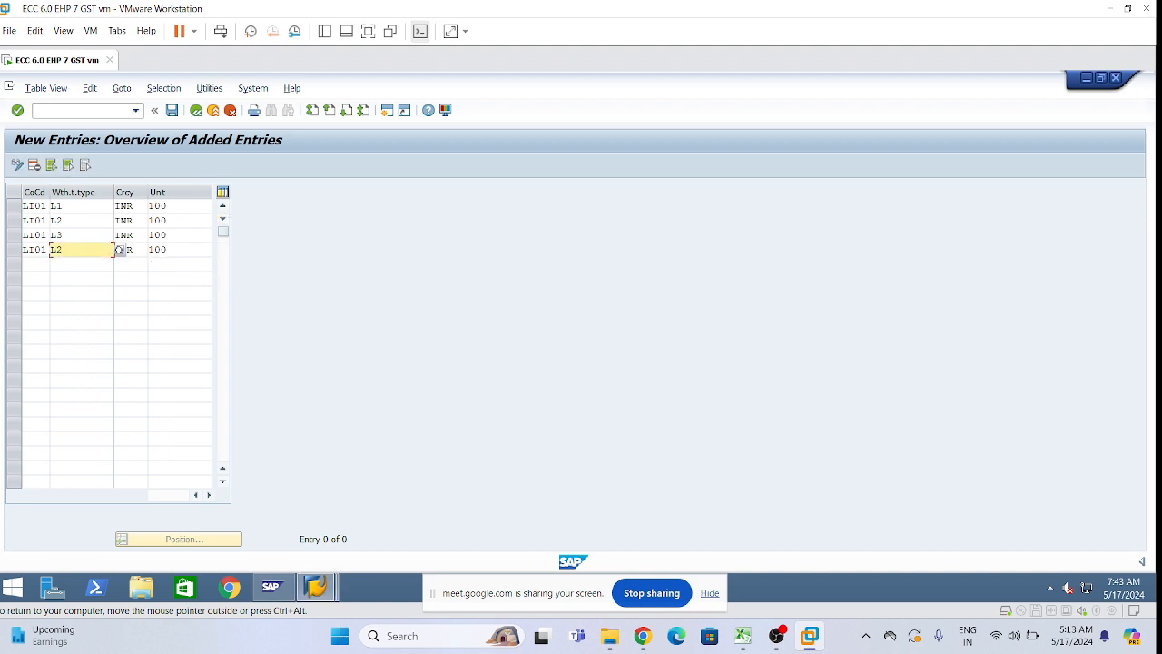
key(BackSpace)
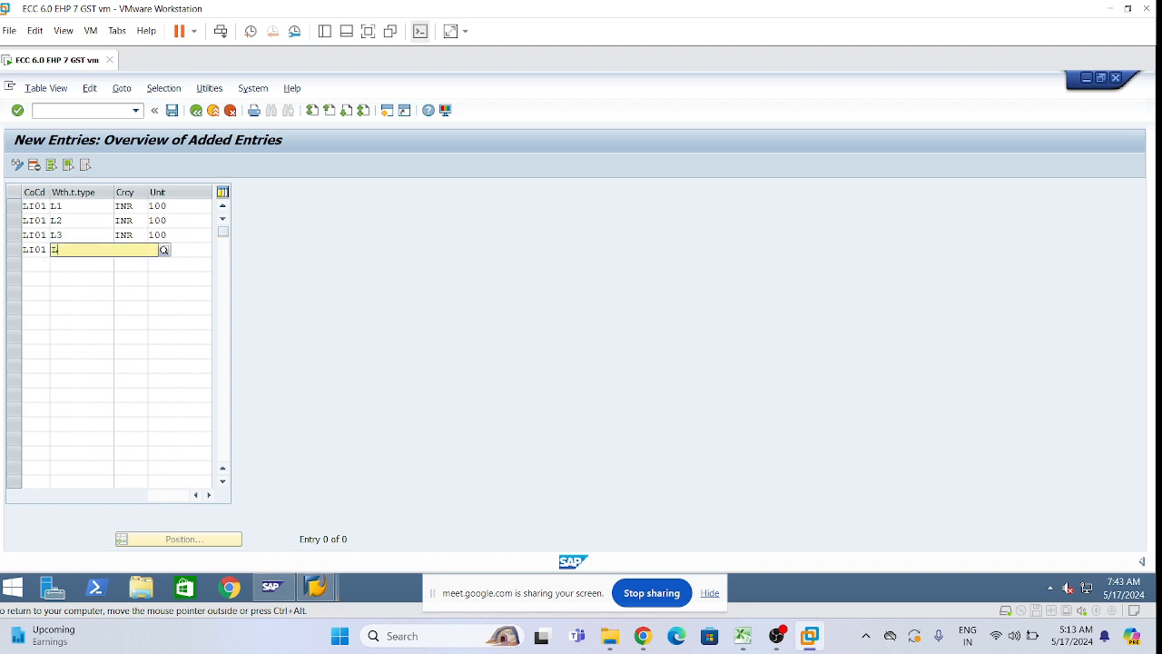
text(4)
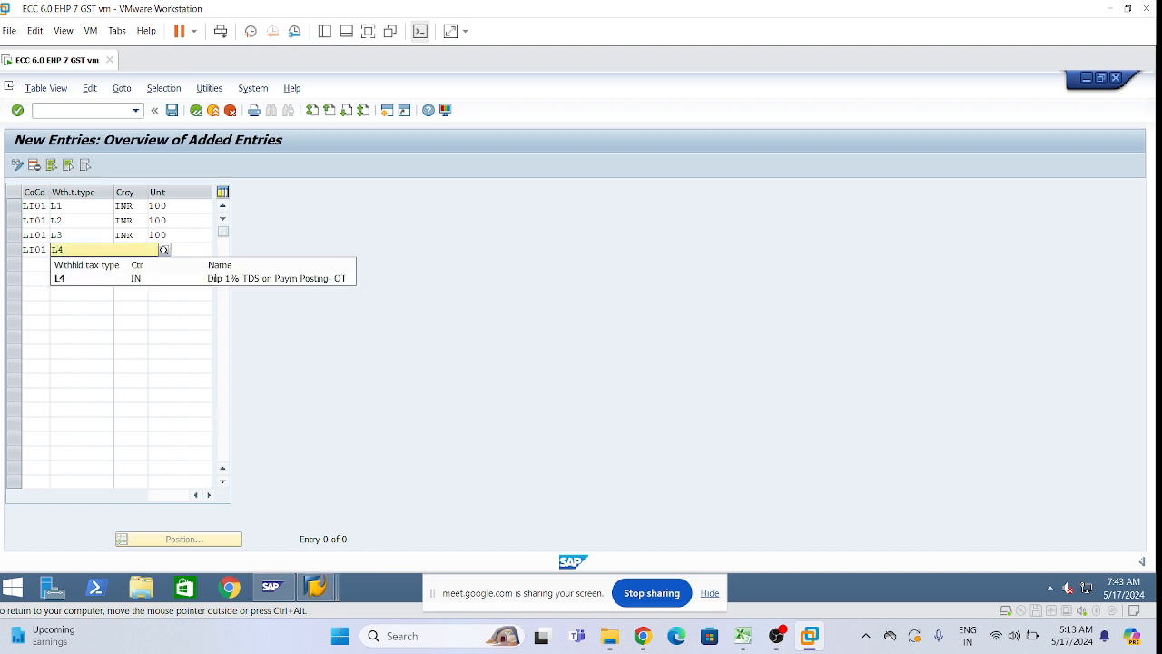
click(211, 282)
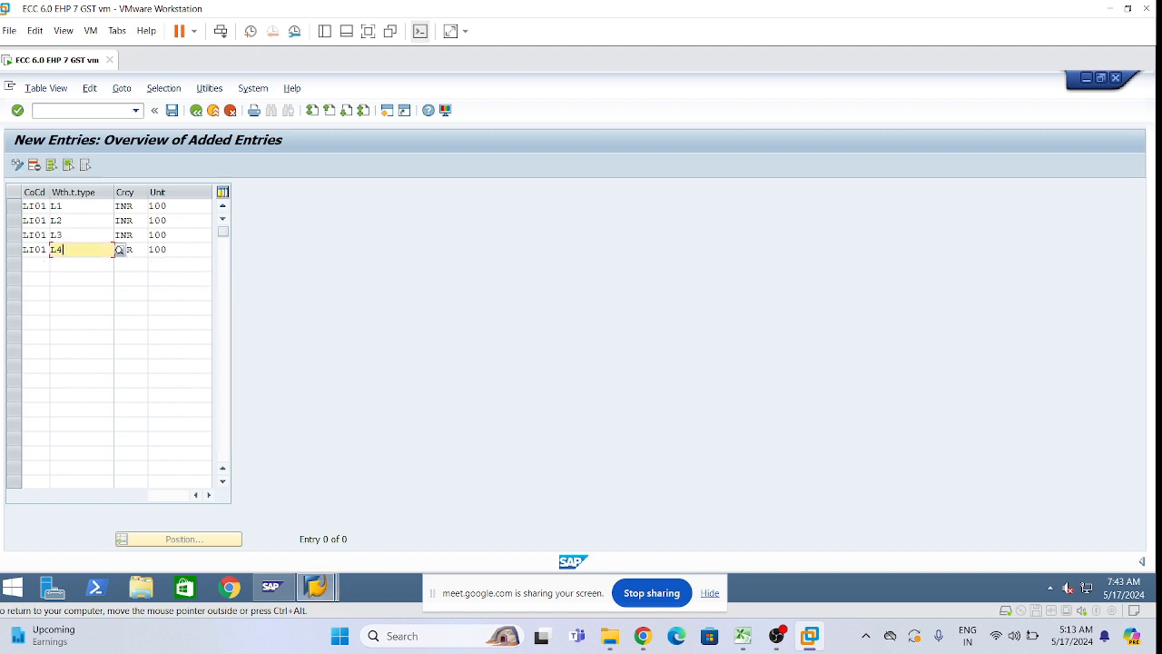
key(Return)
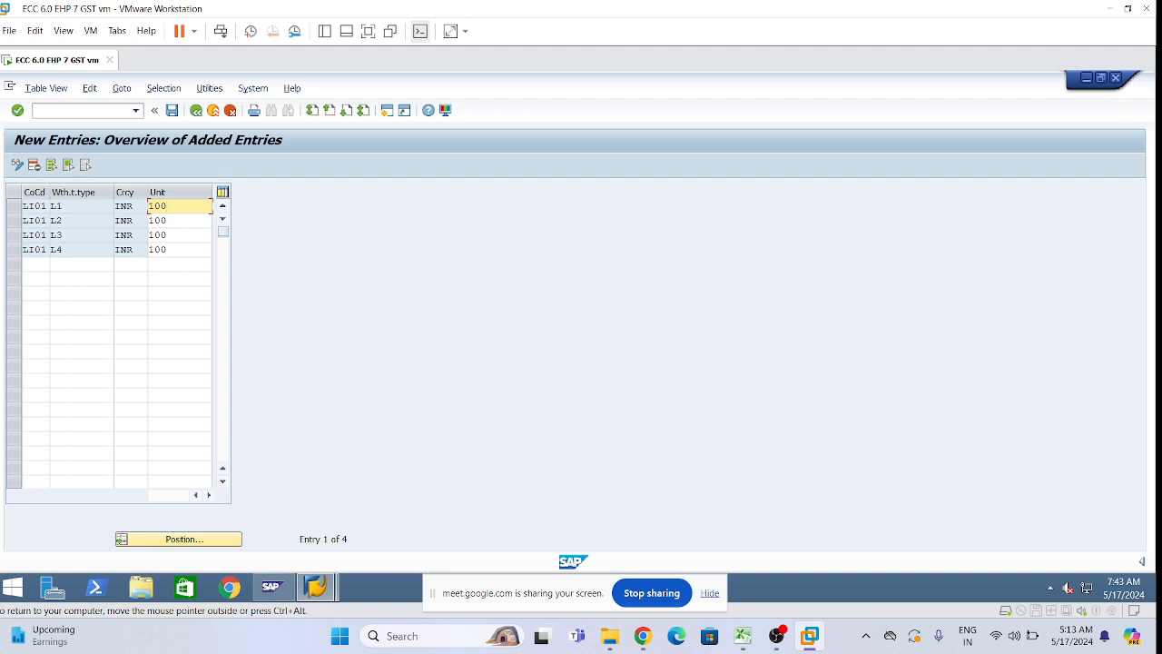
Read the field help for the rounding unit of the L1 entry and close it.
key(F1)
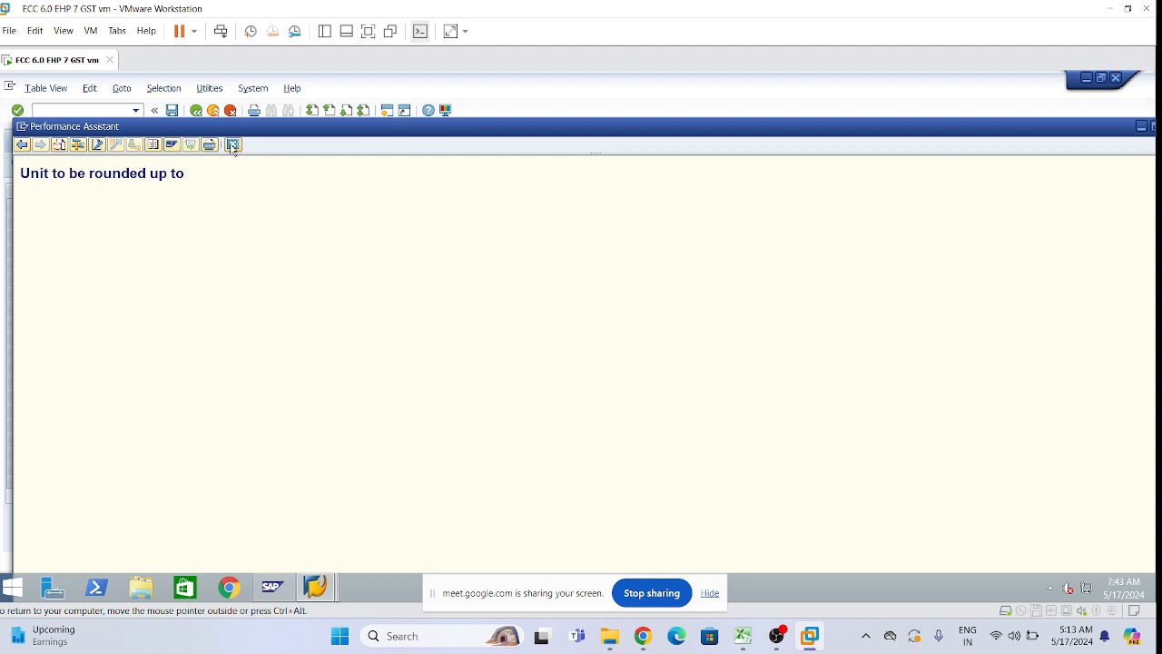
click(232, 144)
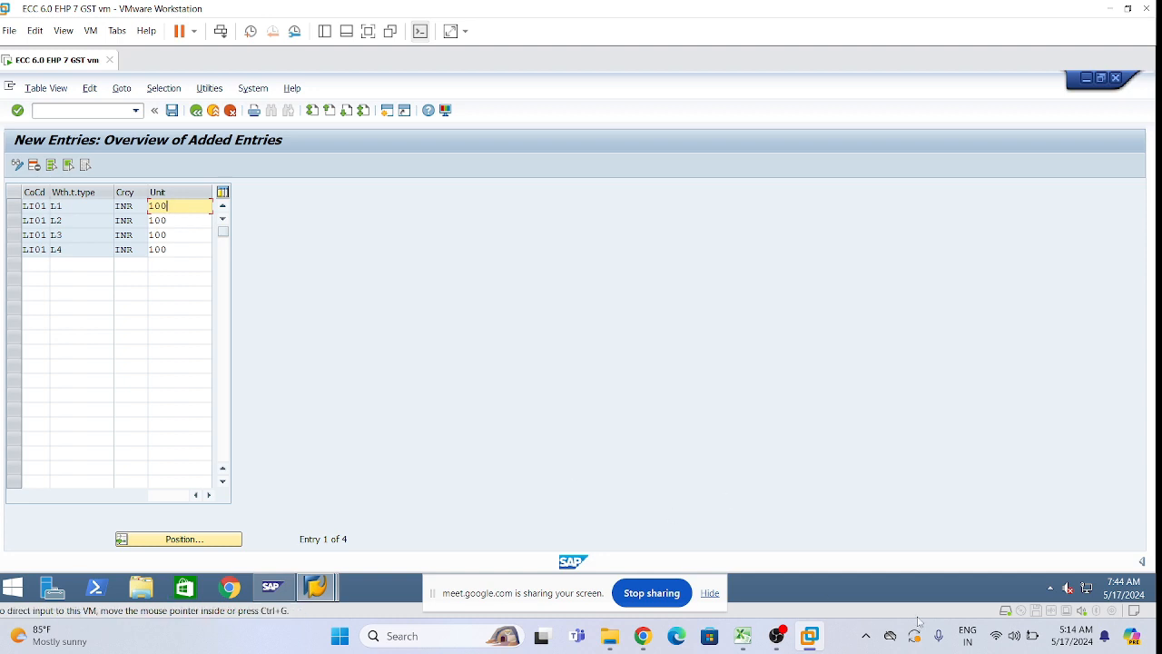
Switch to the Excel class workbook and enter a rounding example with 9.8 in cell P64 and 10 in Q64.
click(742, 635)
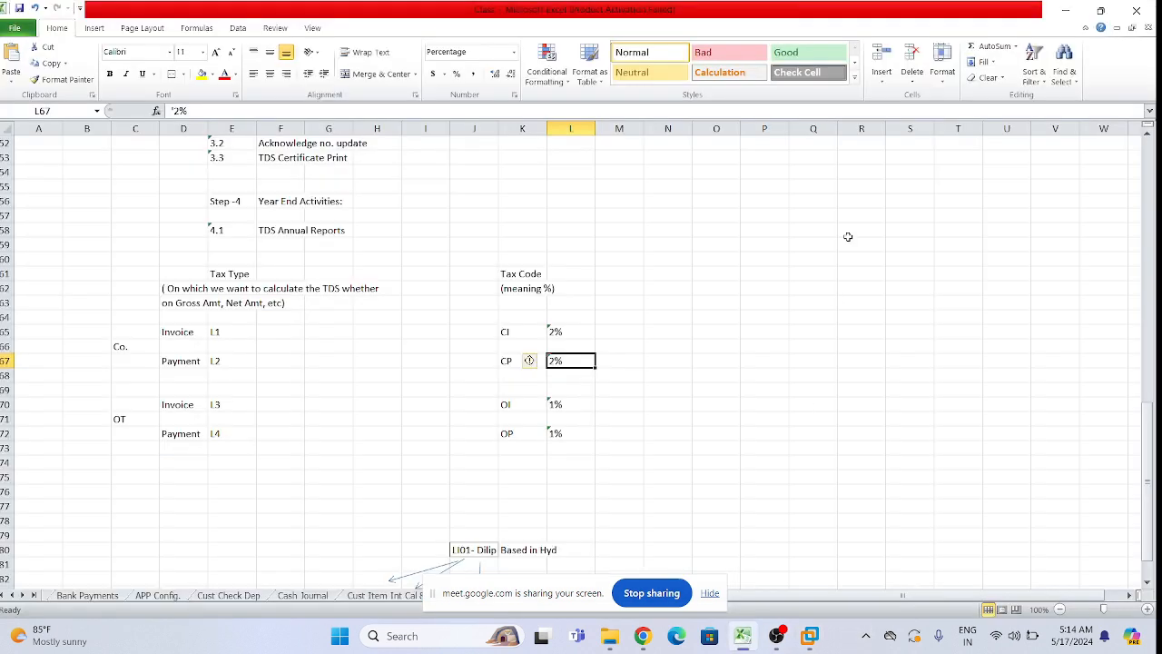
click(760, 314)
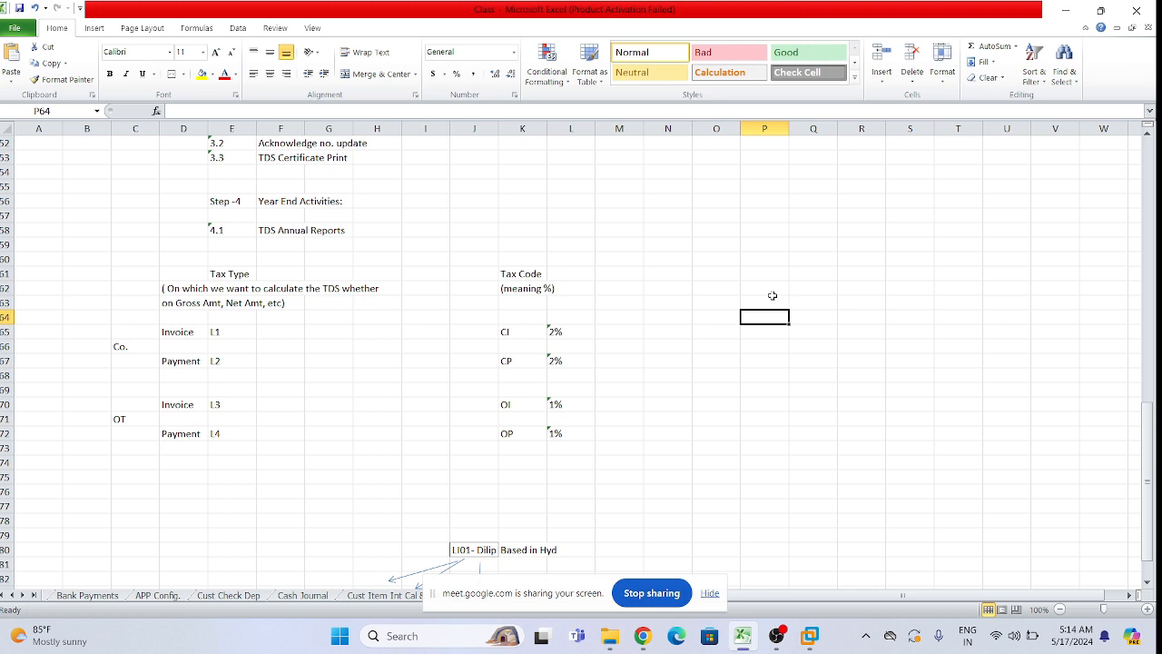
text(R)
key(BackSpace)
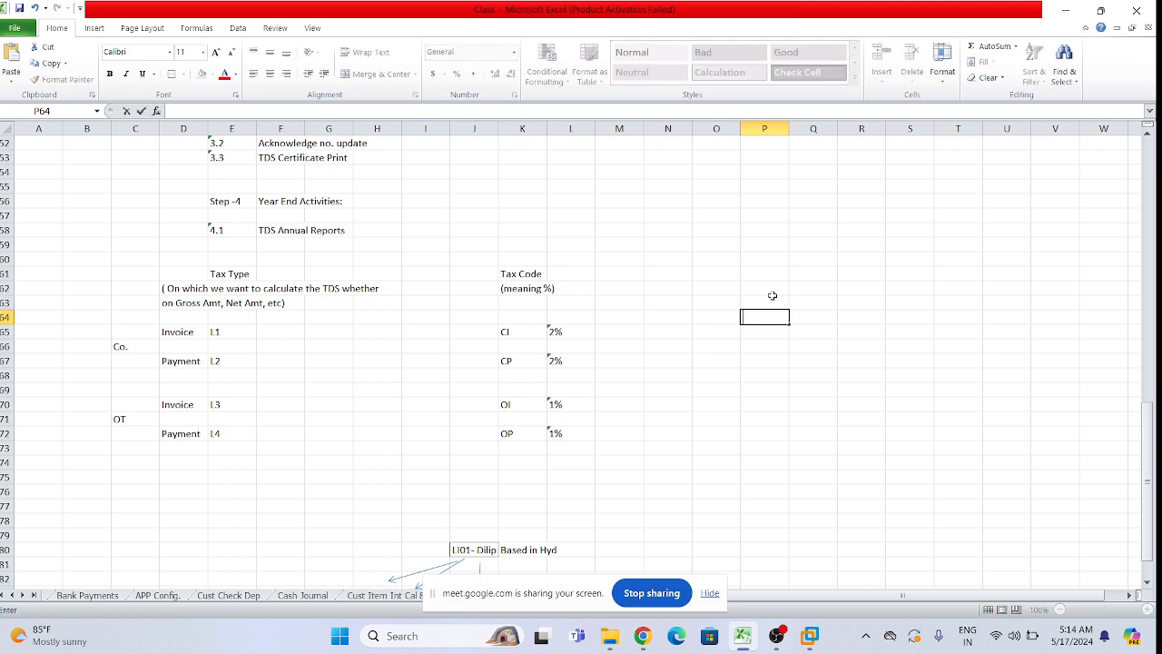
text(9.8)
click(820, 321)
text(10)
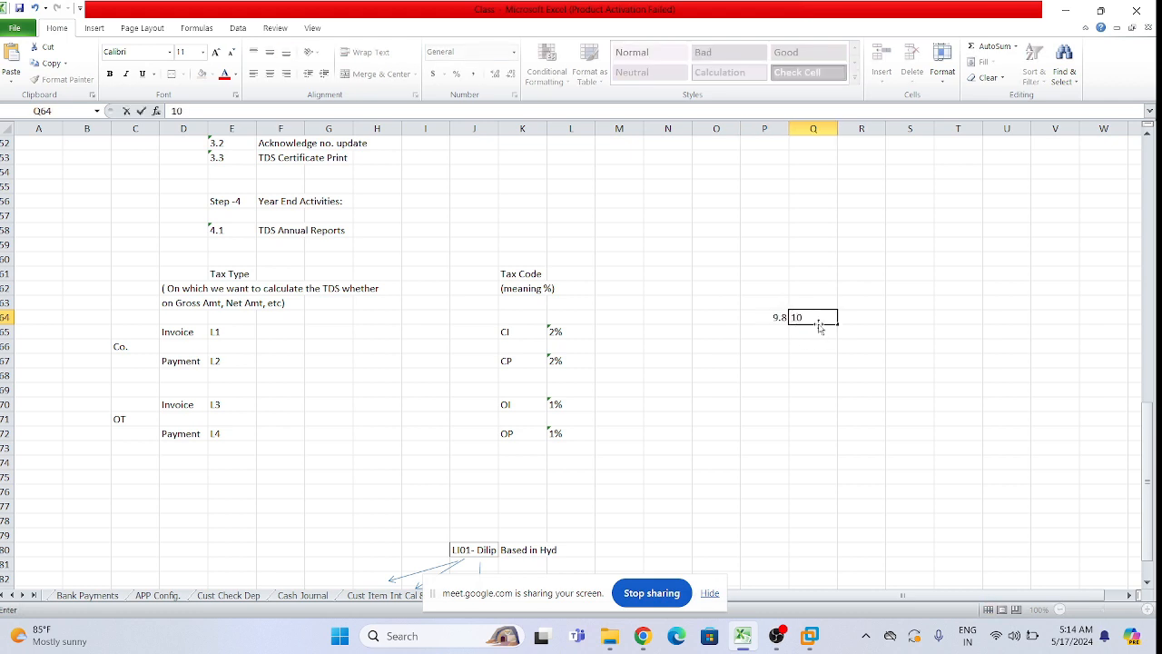
click(817, 366)
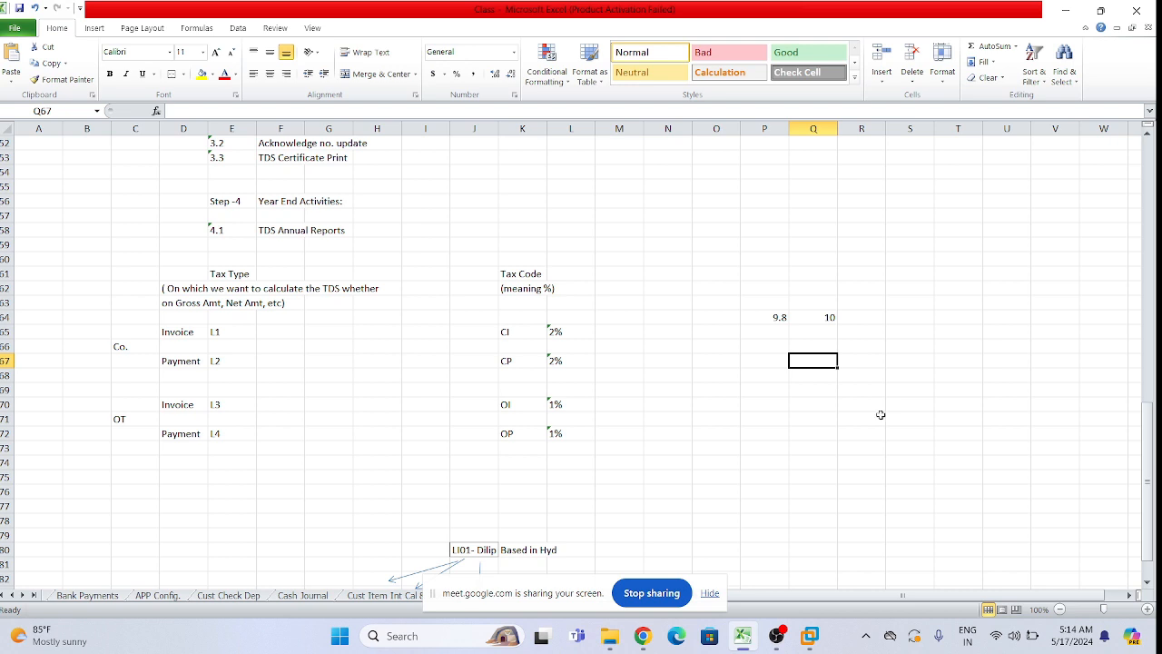
Switch back to SAP and re-enter the unit of the L1 rounding rule as 100, confirming the entries.
key(alt+Tab)
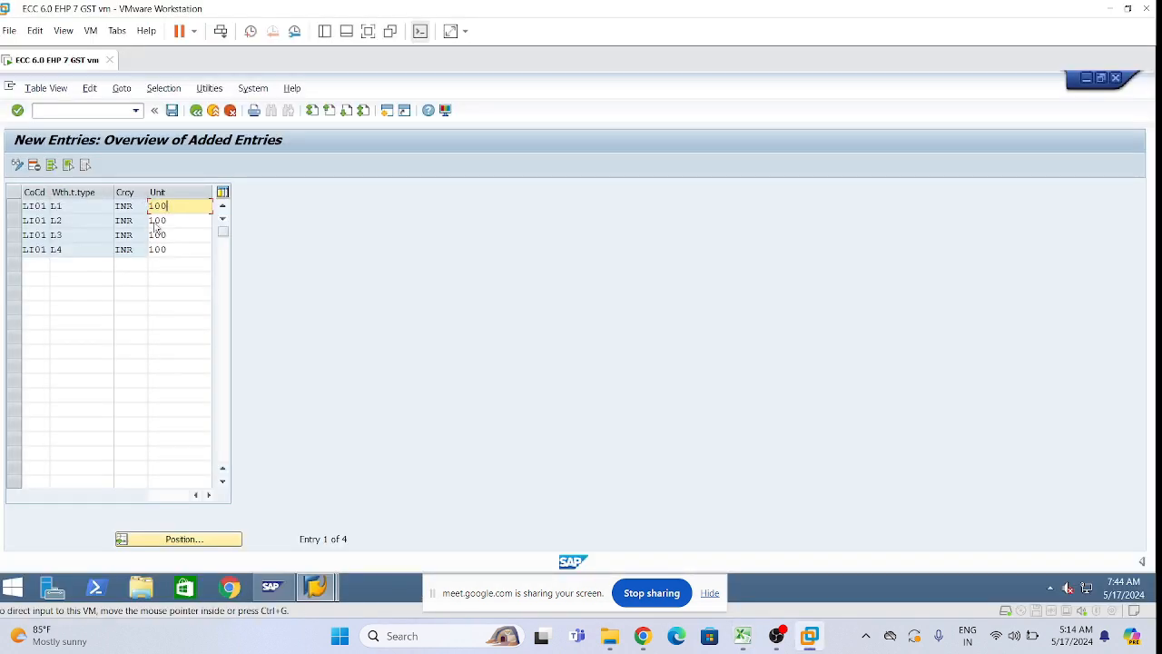
click(173, 248)
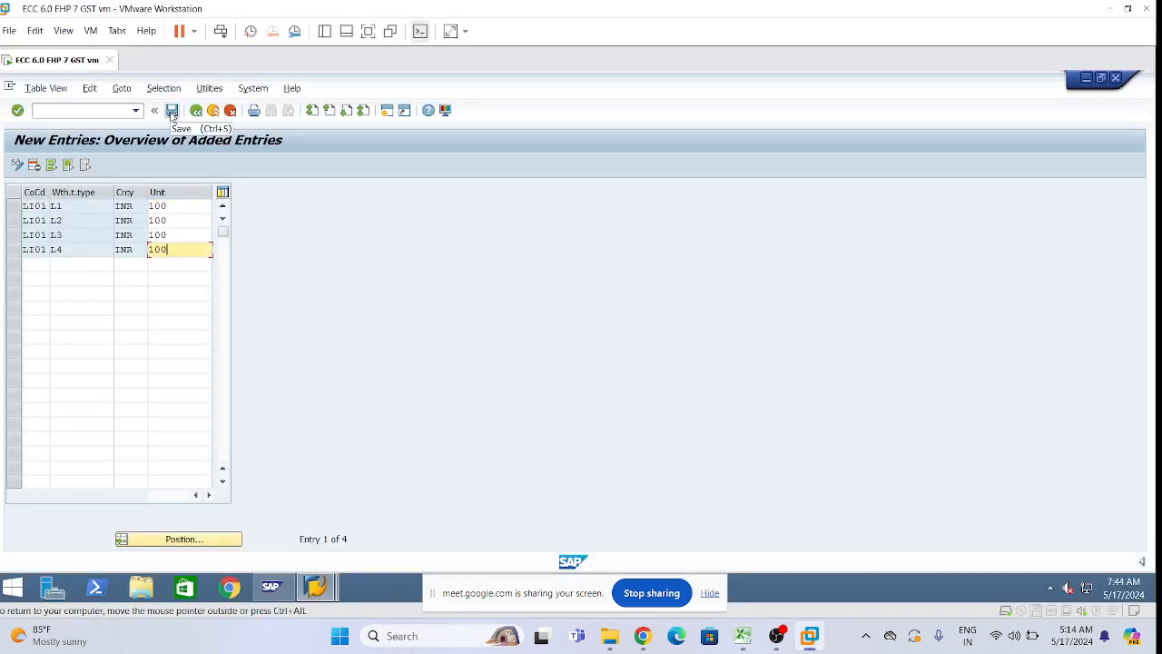
click(173, 206)
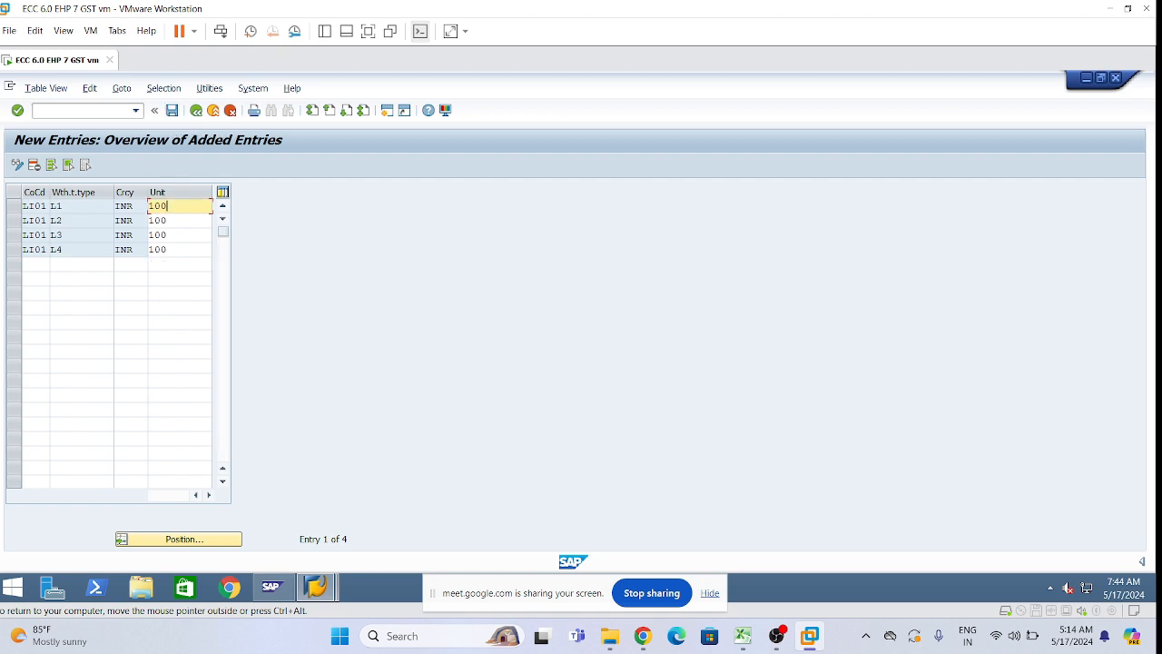
click(172, 221)
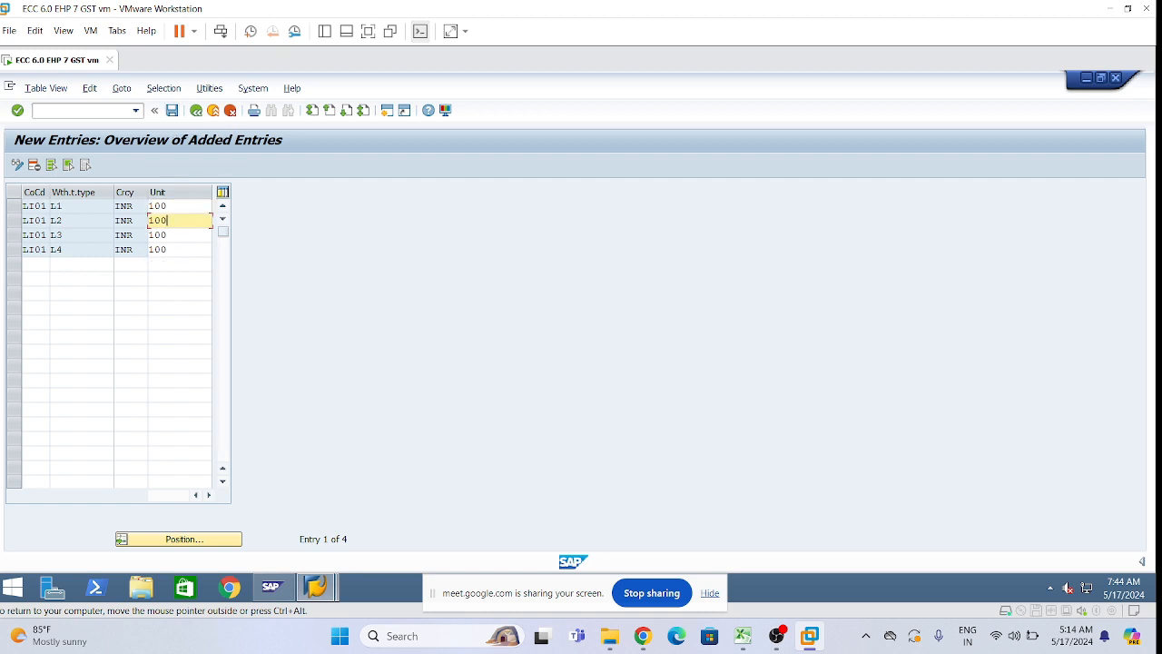
click(173, 206)
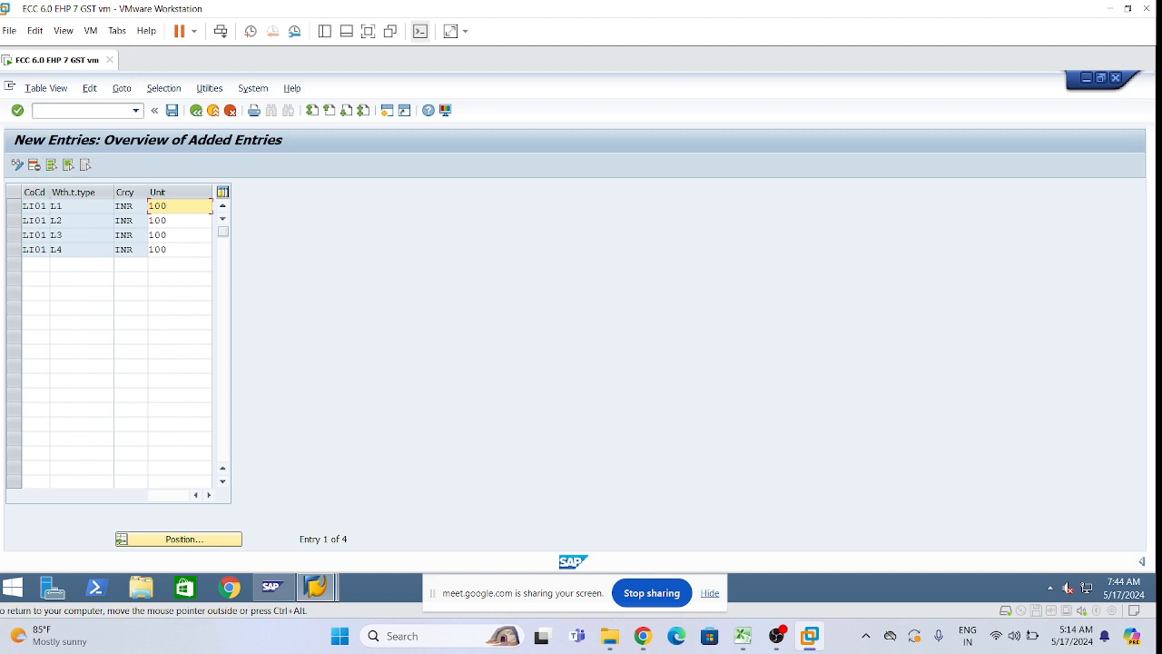
key(BackSpace)
key(BackSpace)
text(00)
key(Return)
Switch to the Excel workbook and add a round-down example with 15.2 in cell P70 and 15 in Q70.
click(743, 636)
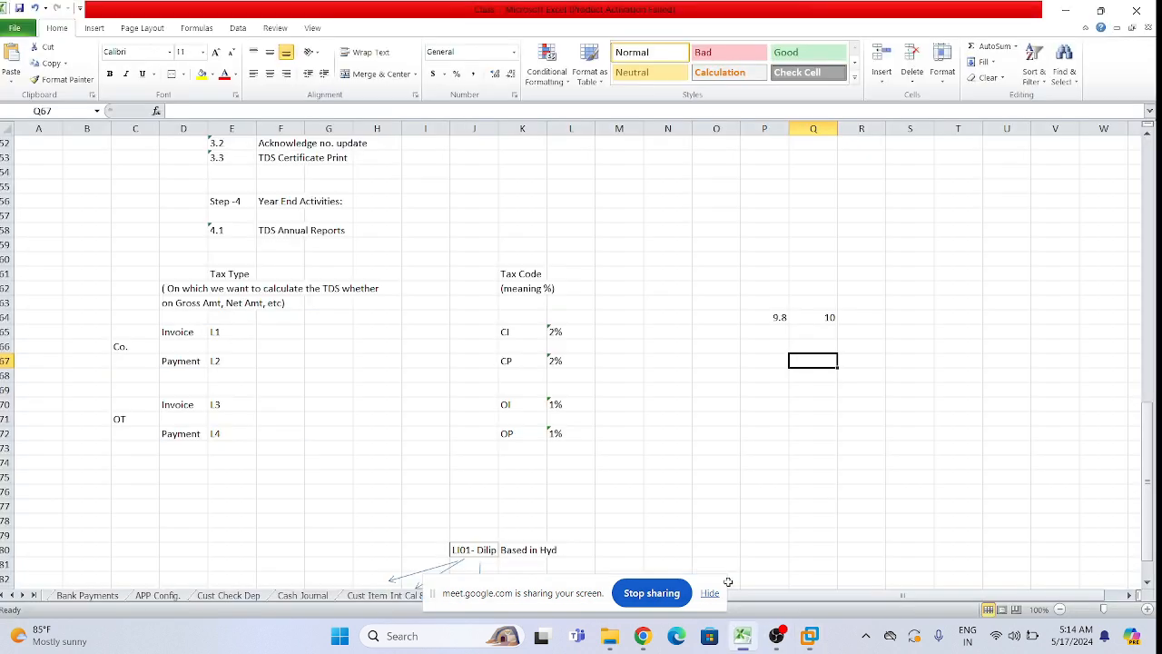
click(773, 446)
click(786, 403)
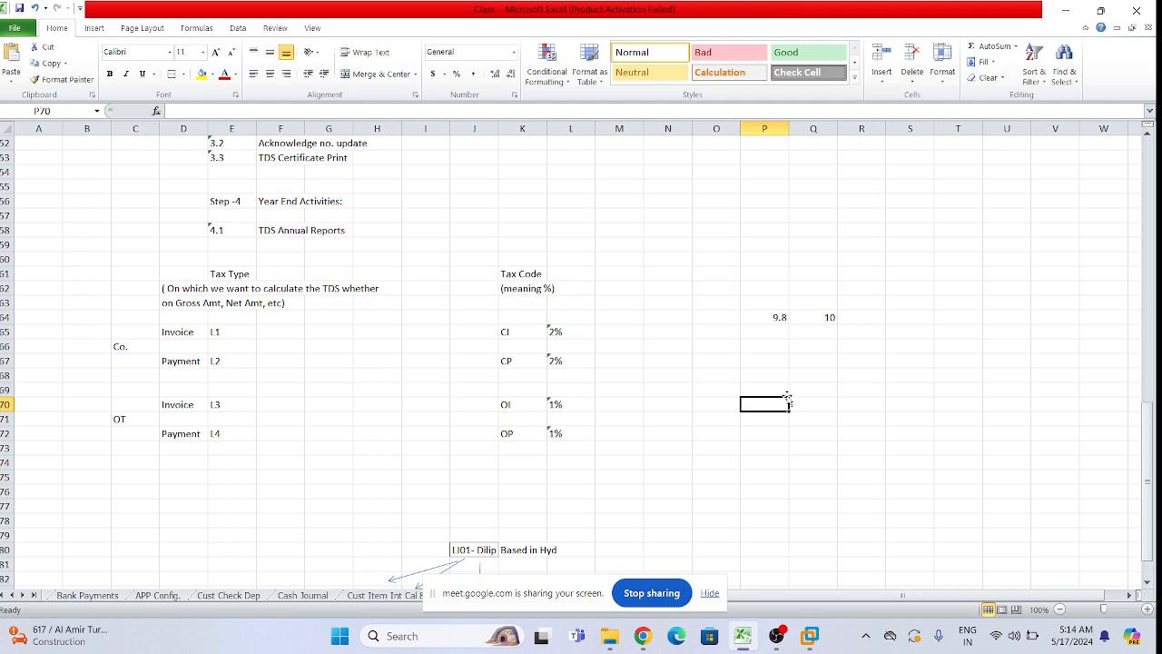
text(15)
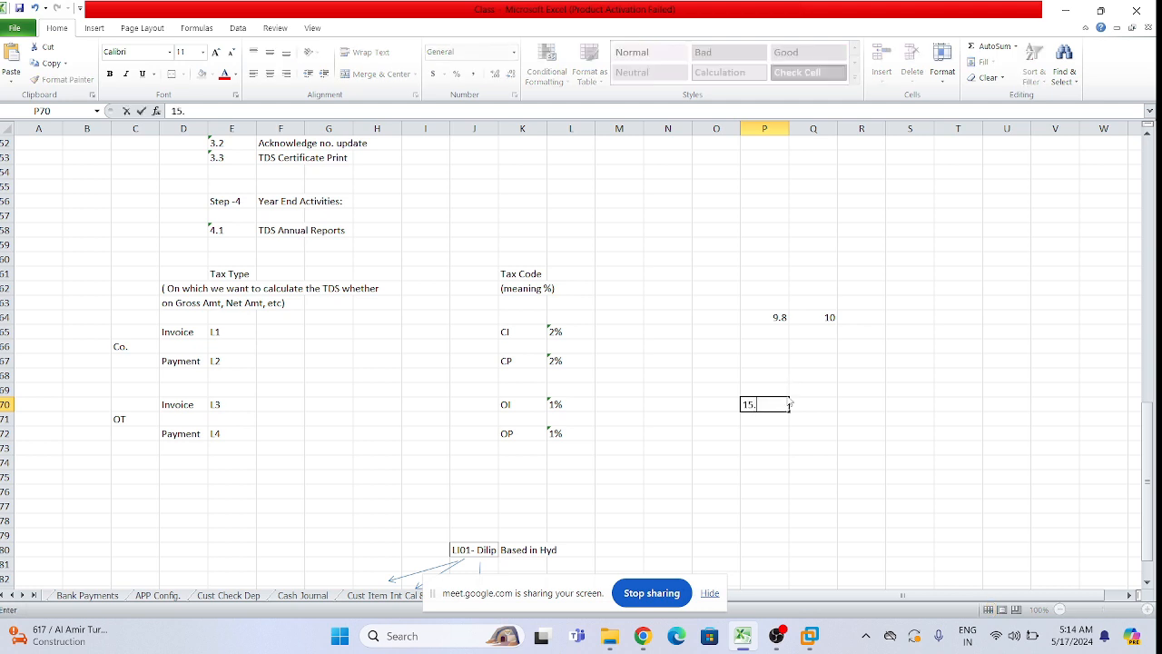
text(.2)
click(812, 400)
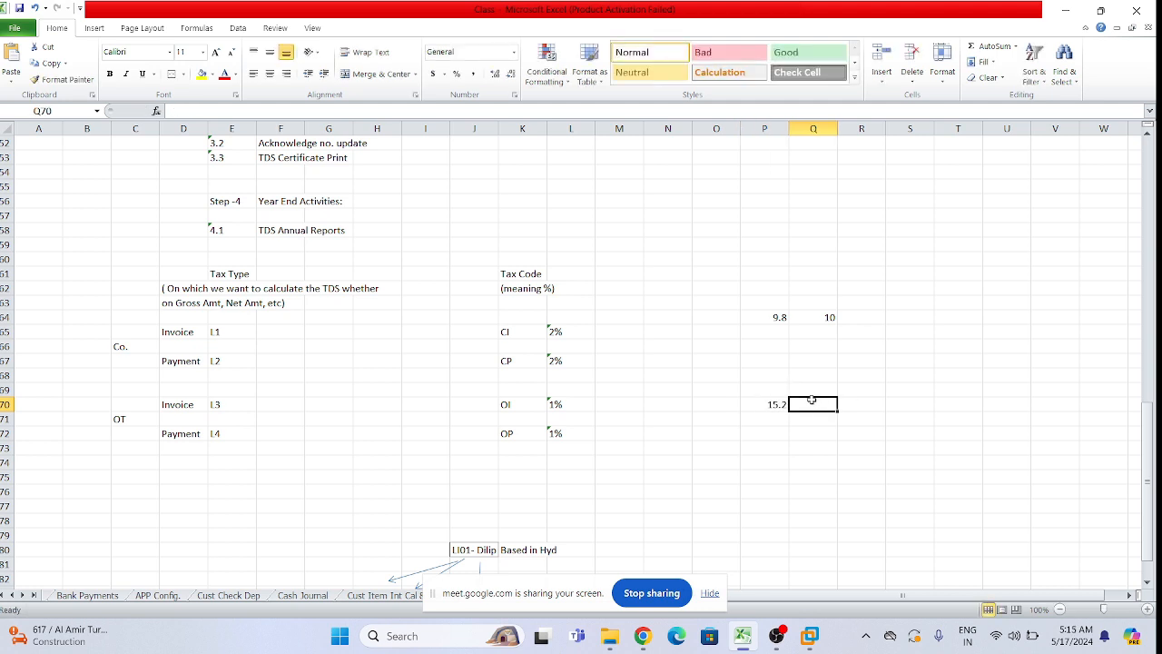
text(15)
click(833, 461)
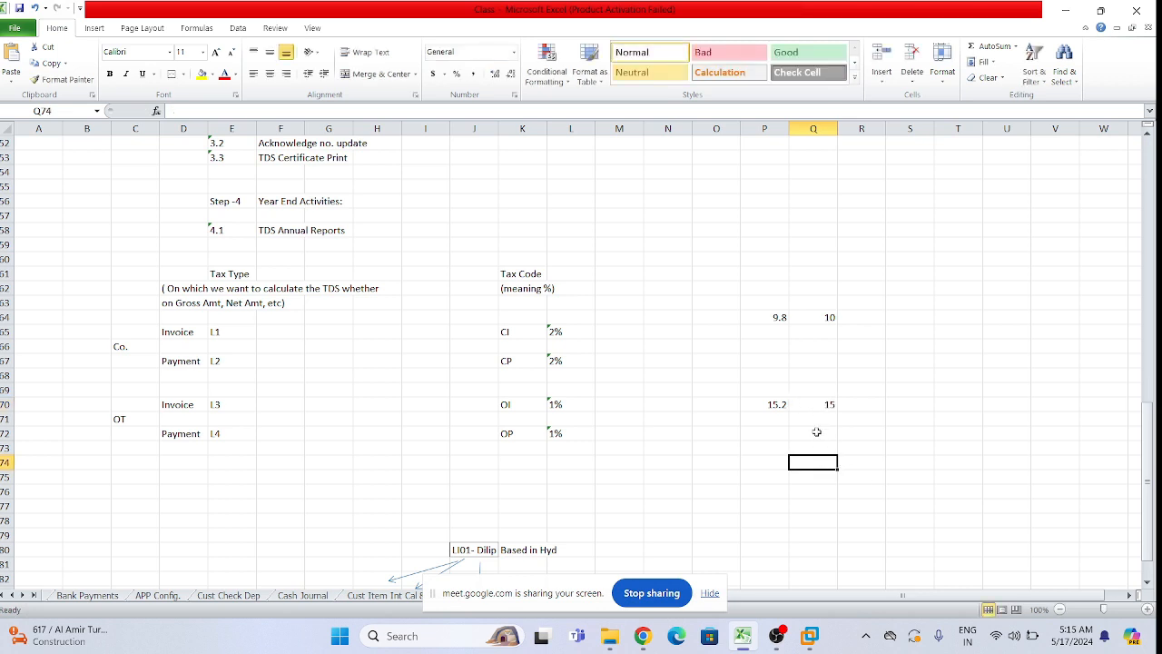
Add a round-up example with 15.9 in cell Q72 and 16 in R72, and review the block of examples.
click(816, 419)
click(821, 434)
text(15)
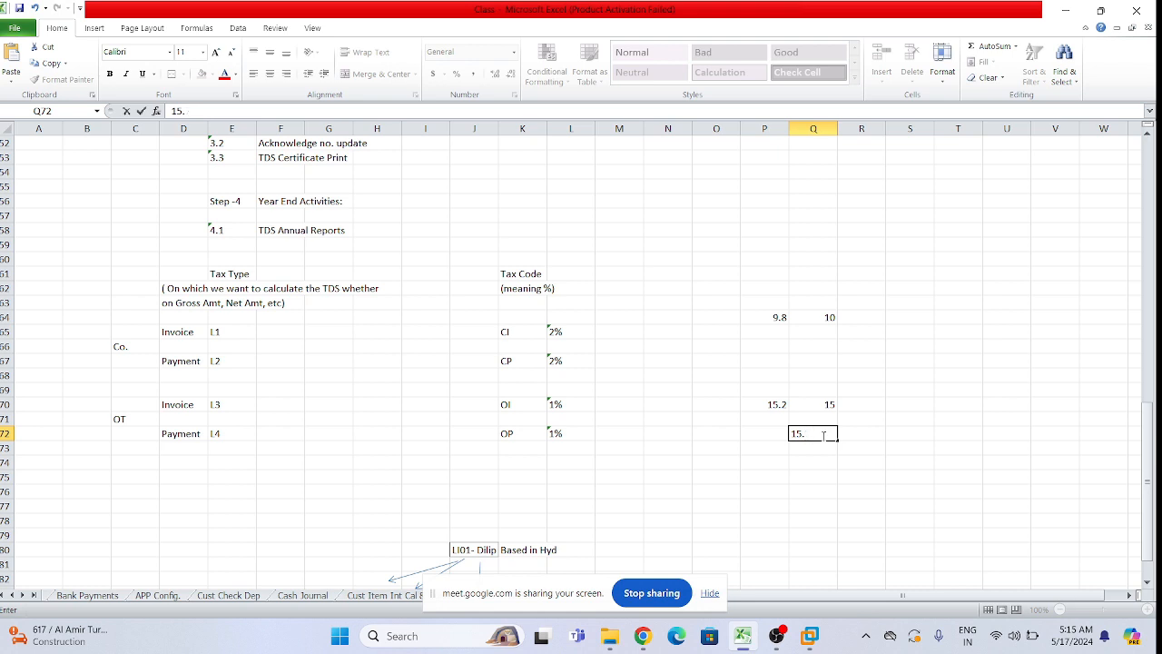
text(.9)
click(855, 434)
text(16)
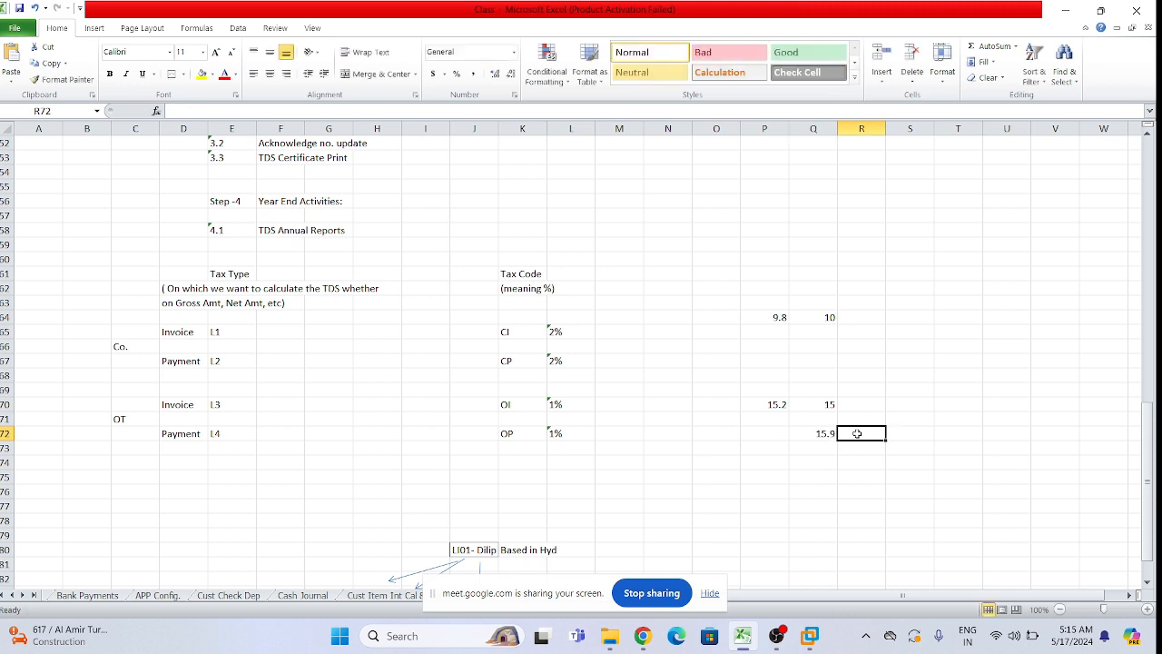
click(938, 509)
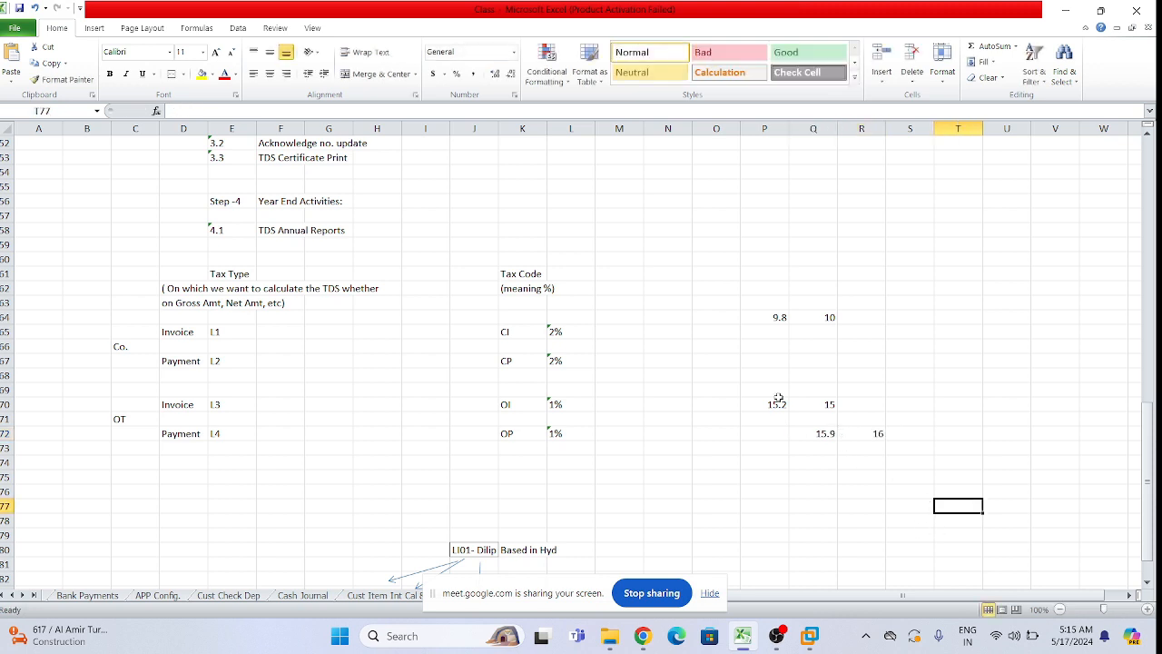
drag(761, 313, 920, 448)
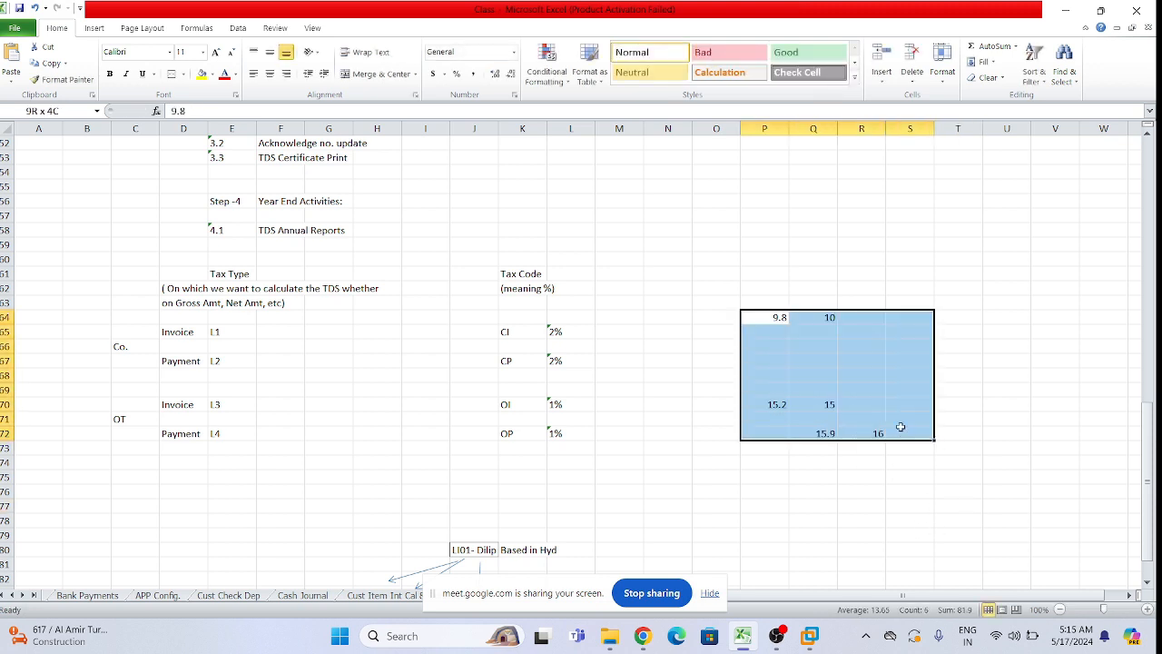
click(984, 377)
Switch back to SAP, save the four LI01 rounding rules to the customizing request and return to the IMG structure.
key(alt+Tab)
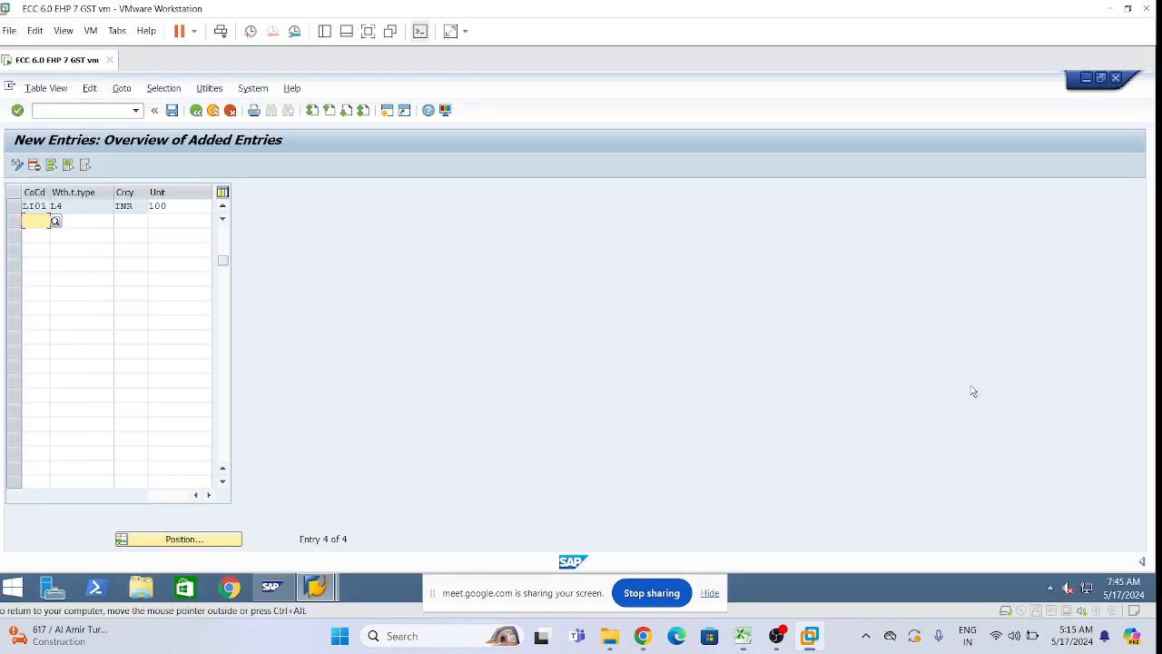
scroll(166, 261, up, 1)
click(210, 235)
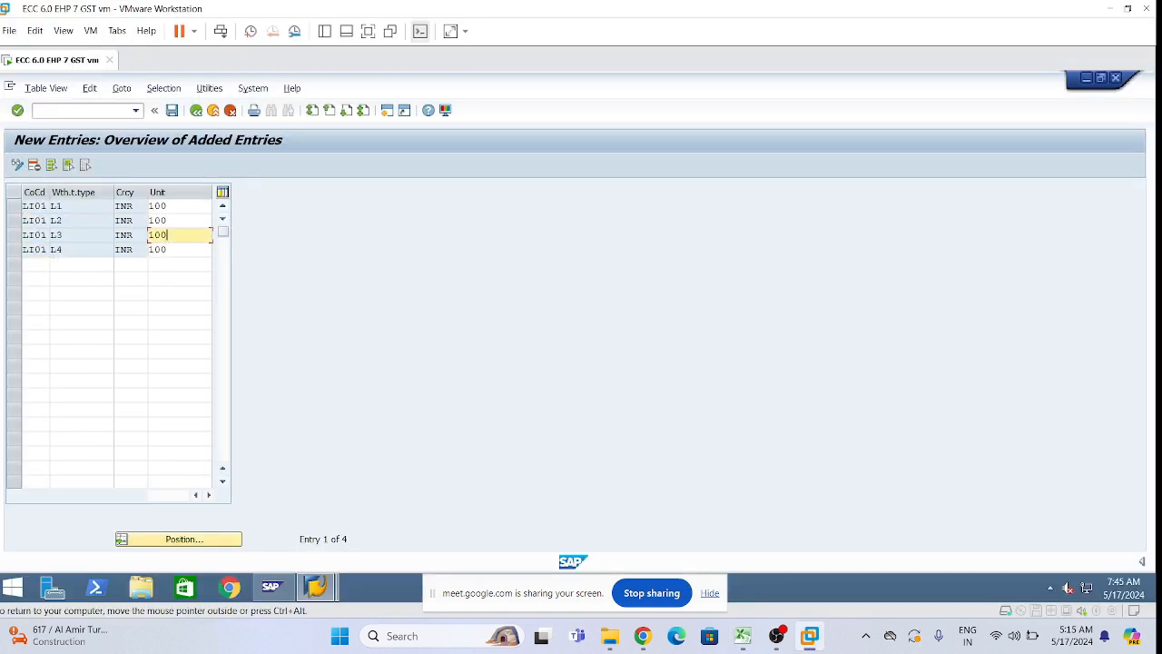
click(171, 111)
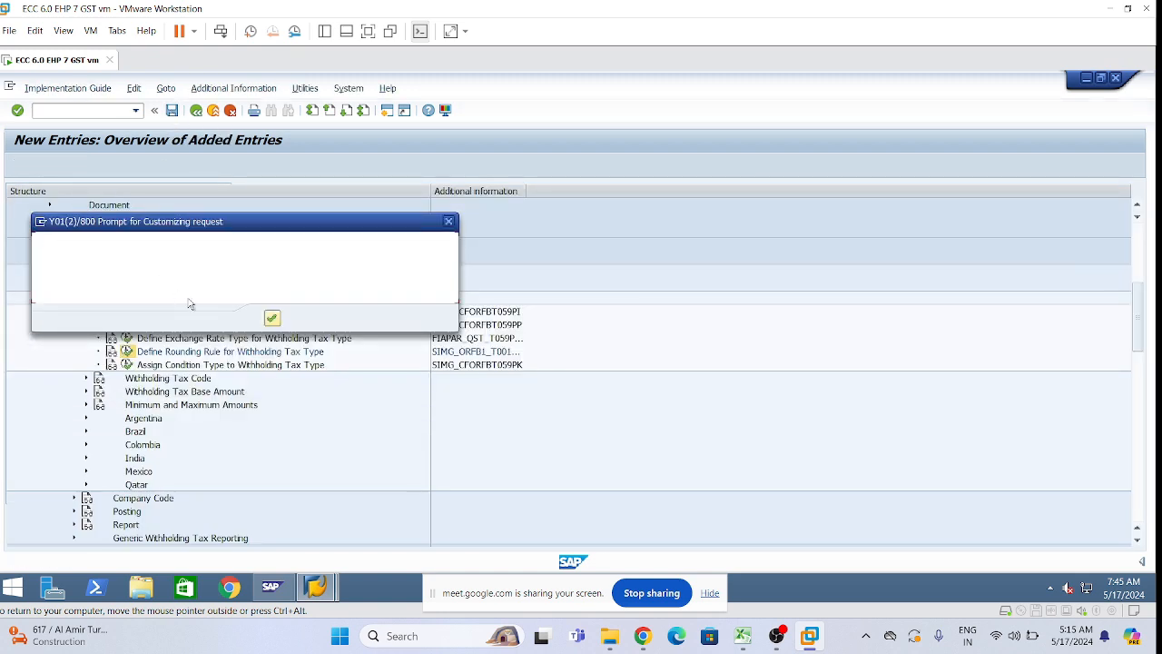
click(271, 318)
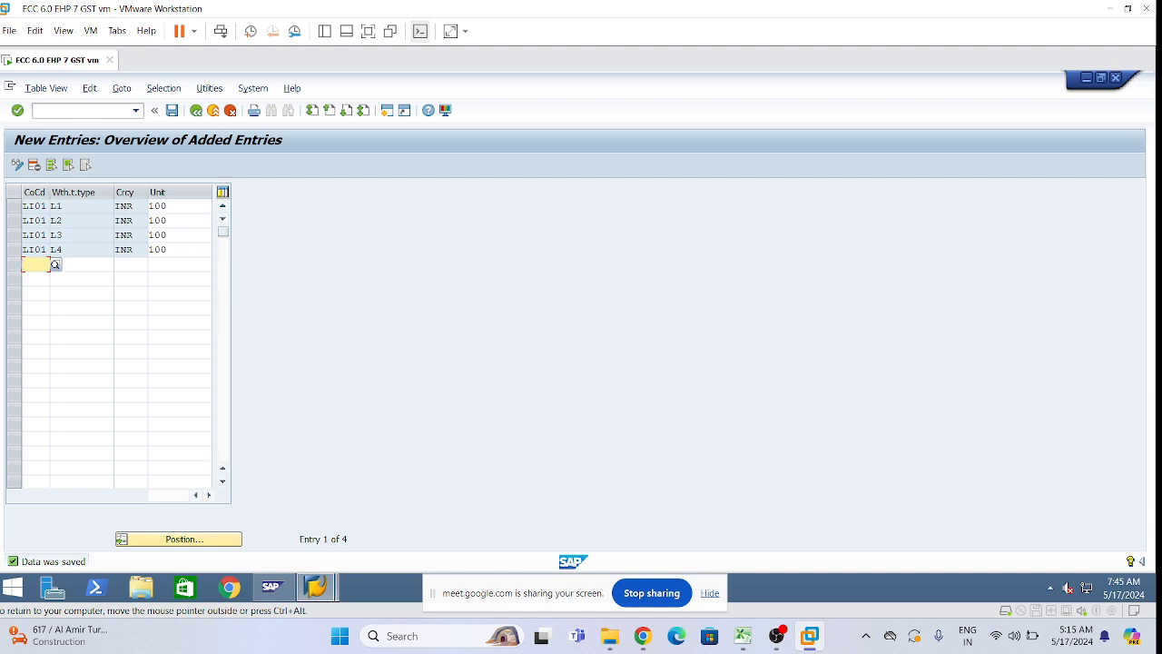
click(196, 110)
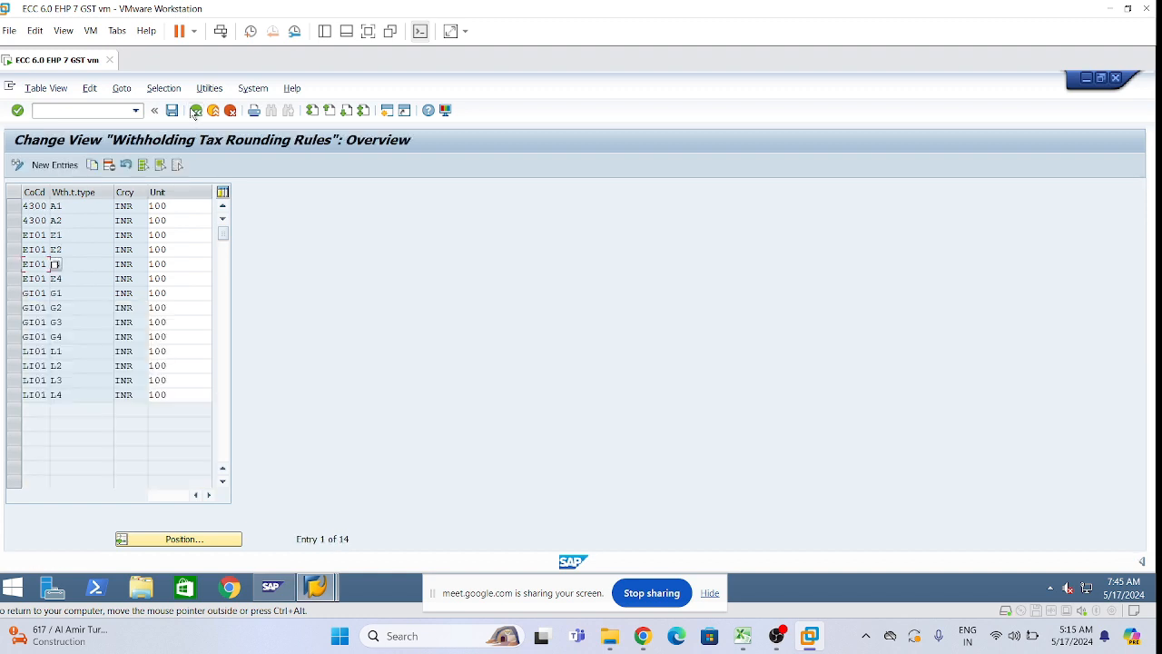
click(195, 110)
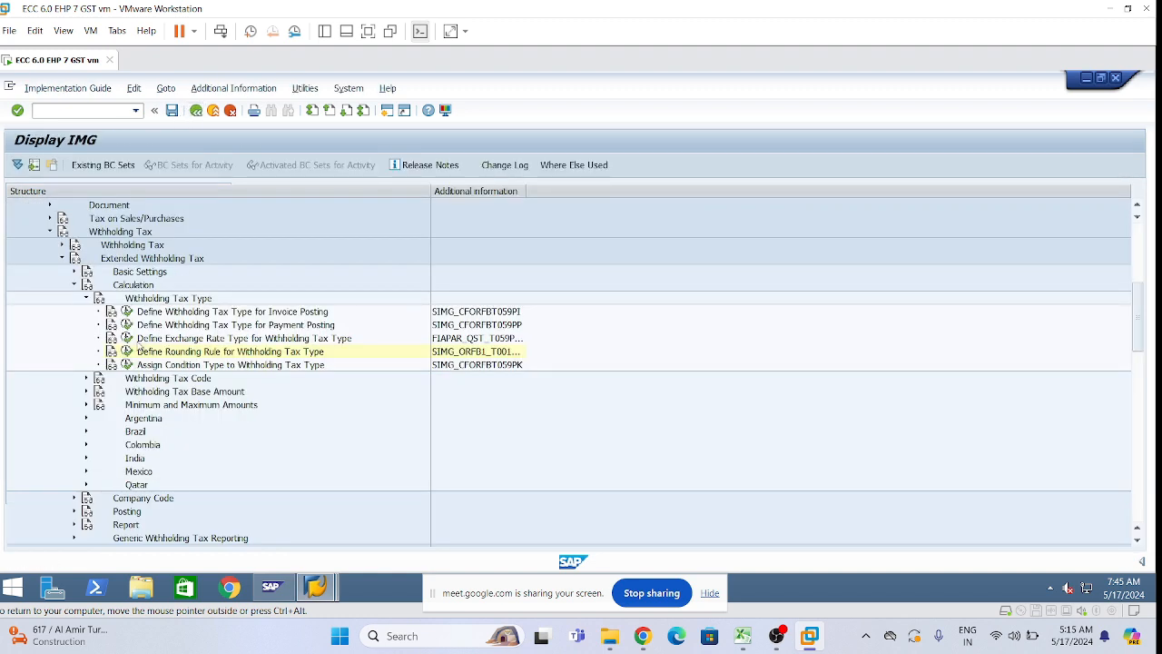
Read the documentation of the Define Rounding Rule for Withholding Tax Type activity and close it.
click(115, 352)
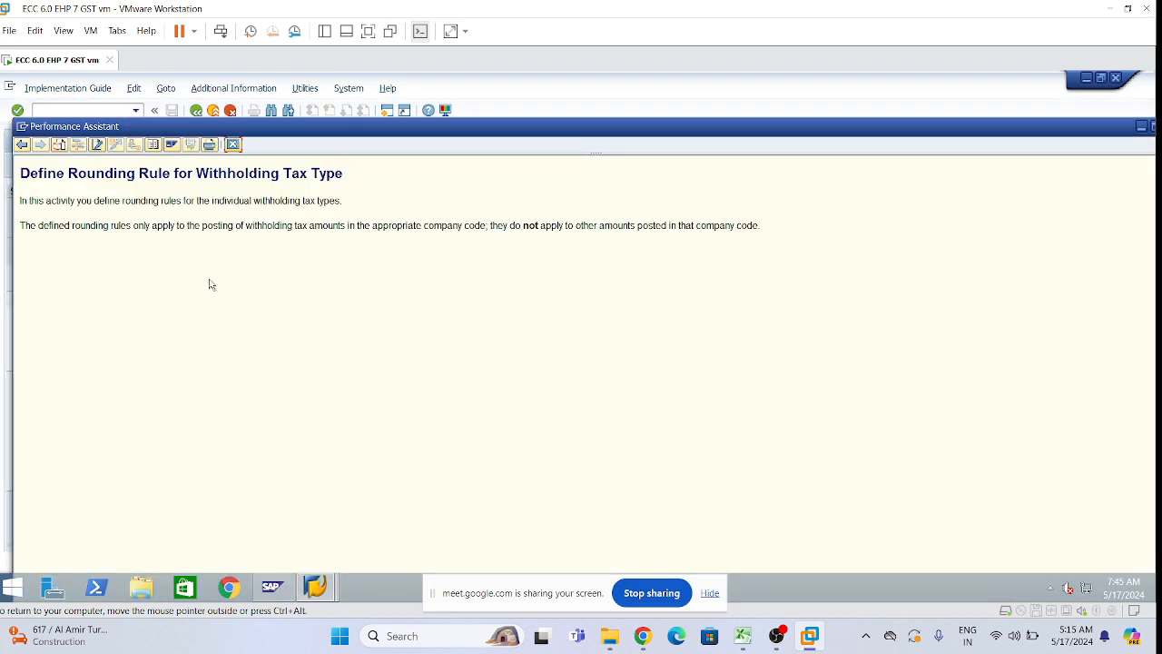
drag(359, 134, 360, 77)
drag(895, 76, 786, 85)
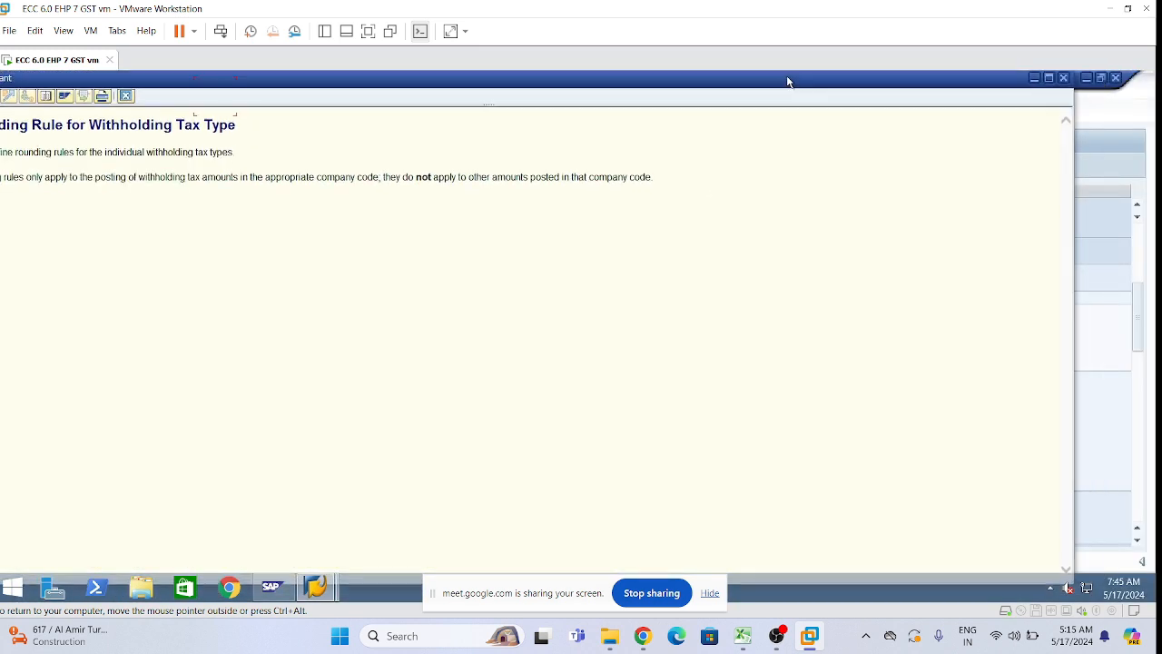
click(1063, 78)
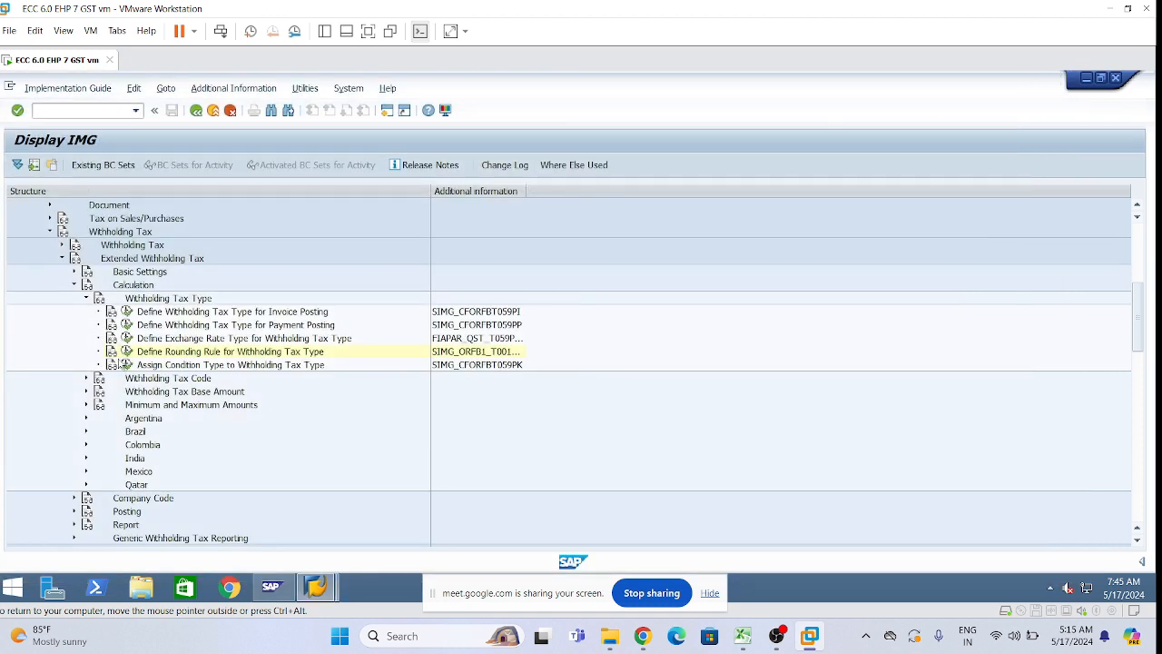
click(109, 352)
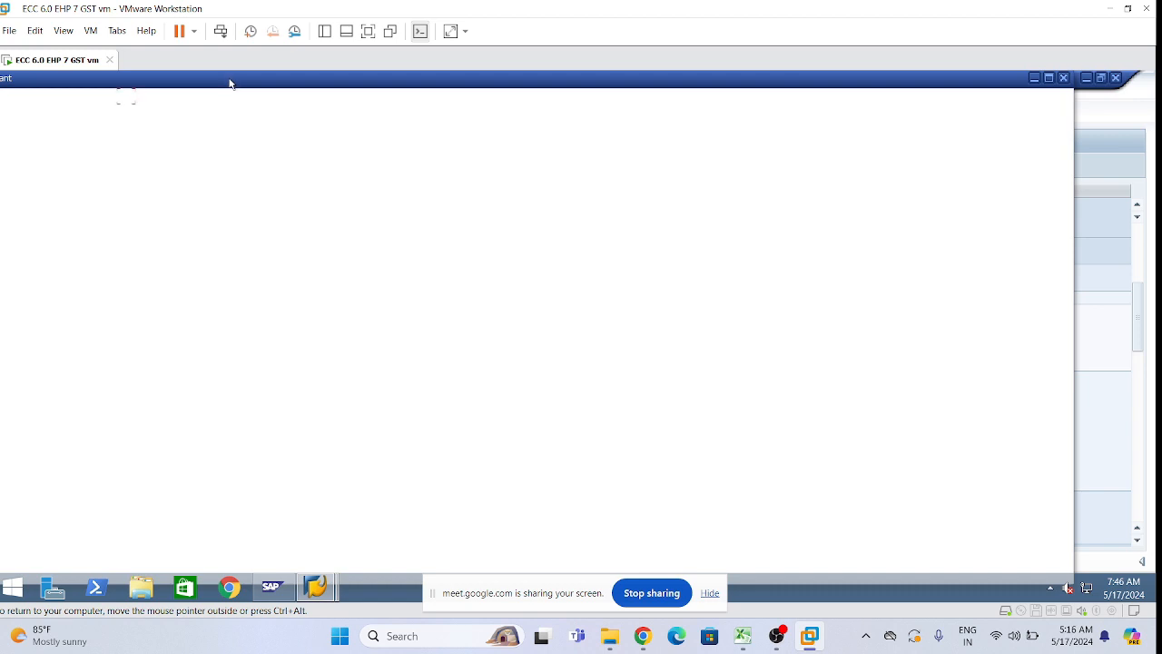
drag(230, 83, 357, 70)
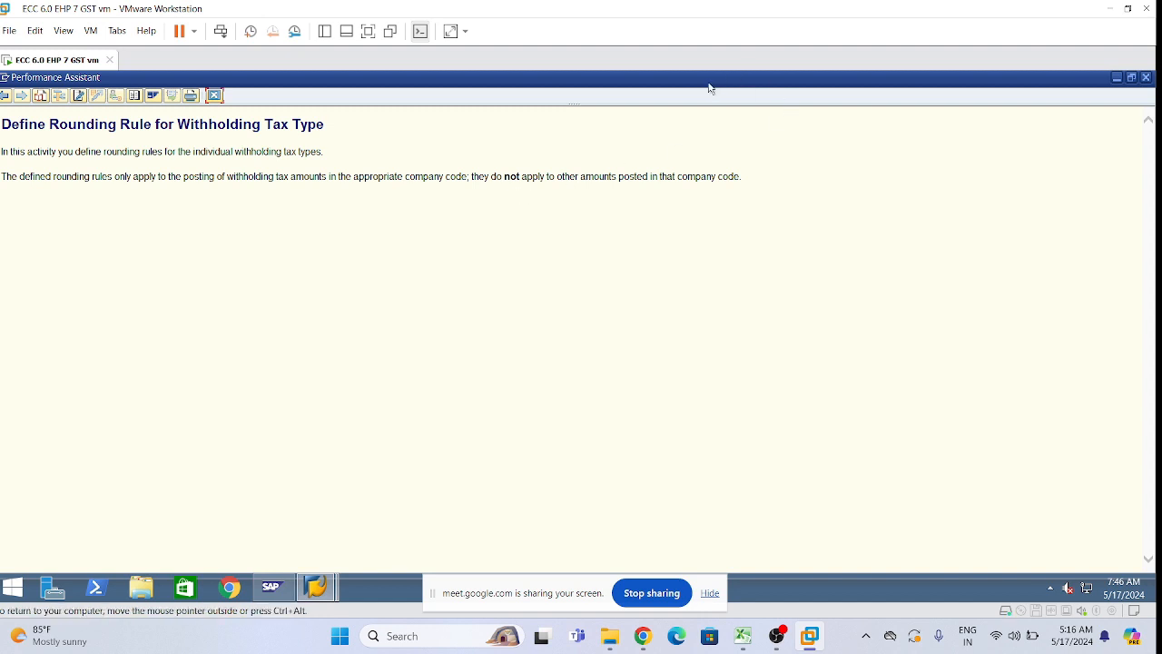
drag(668, 80, 524, 96)
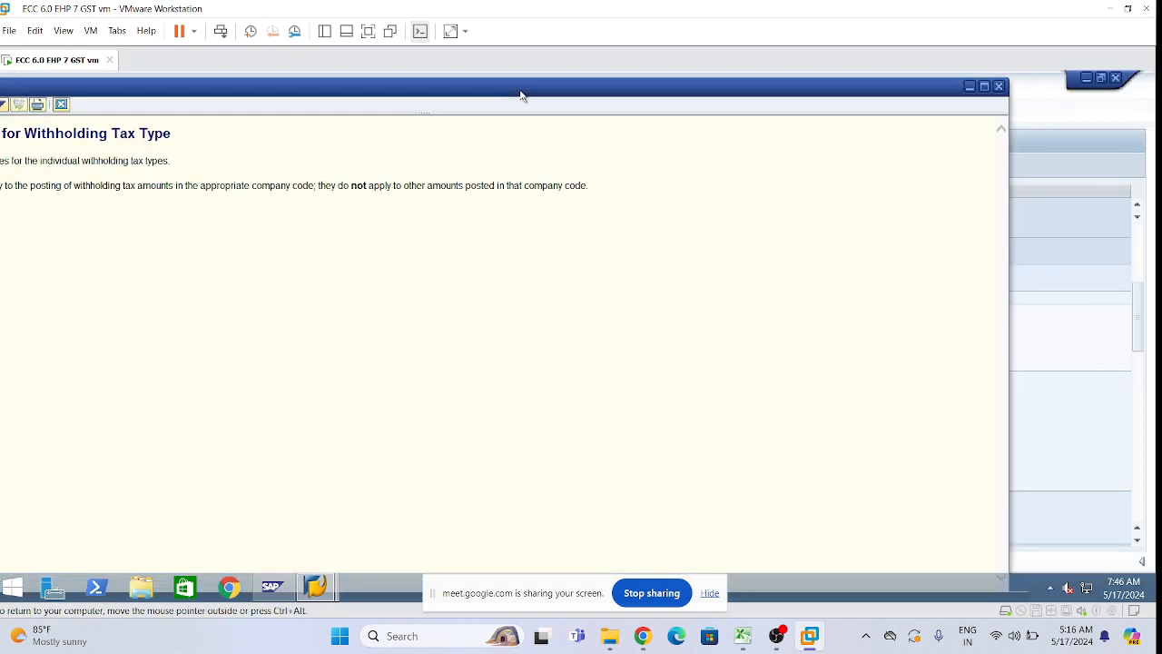
click(995, 87)
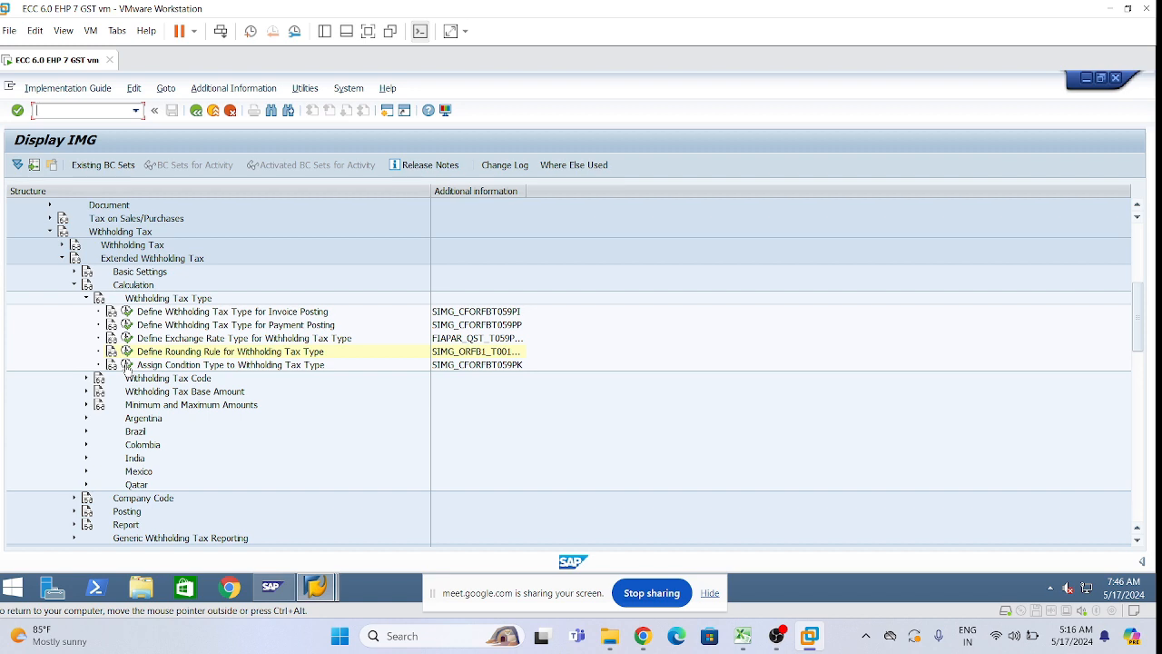
Collapse the Withholding Tax Type and Calculation nodes under Extended Withholding Tax.
click(87, 299)
click(75, 286)
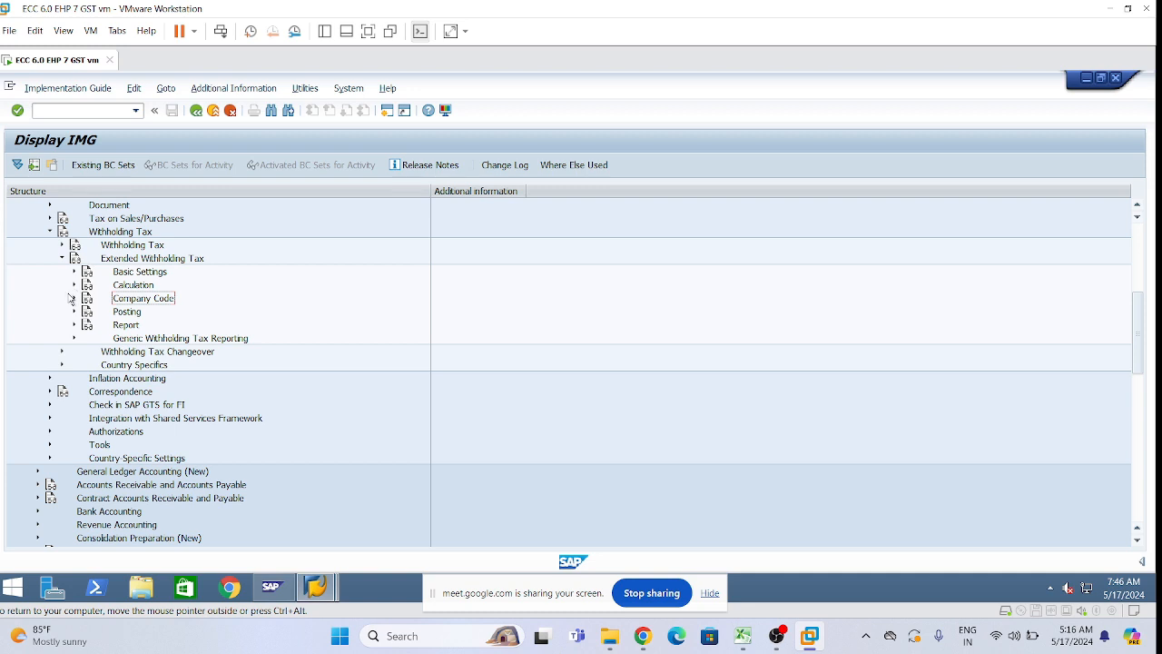
Open the Check Recipient Types activity under Basic Settings of Extended Withholding Tax for country key IN.
scroll(70, 296, up, 2)
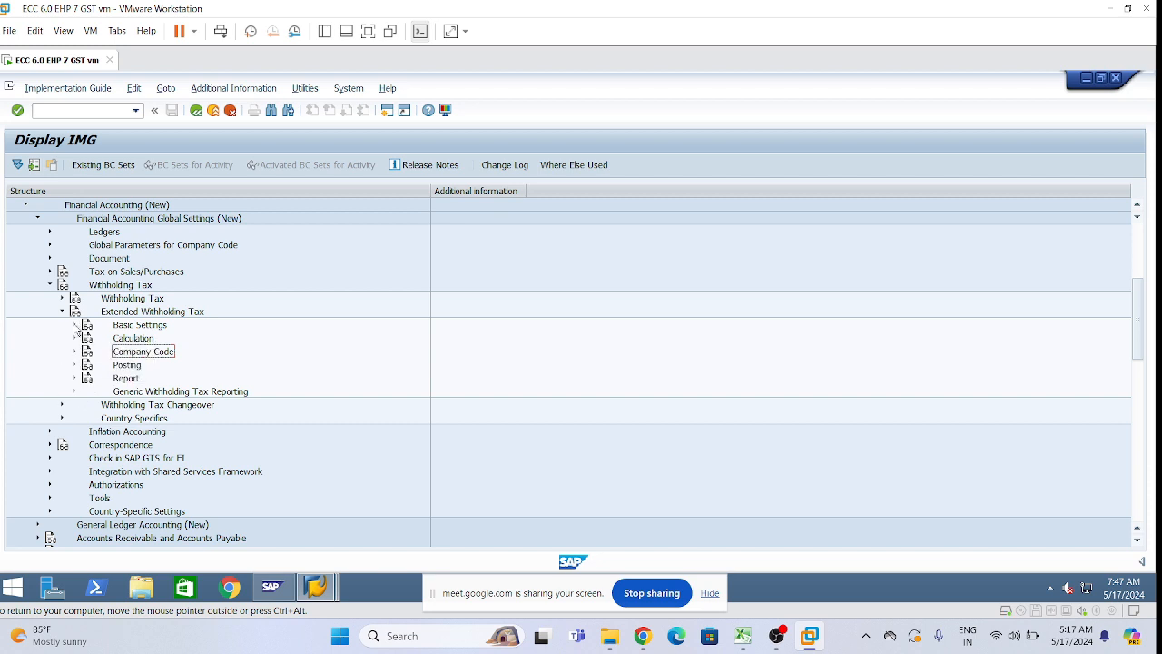
scroll(76, 329, down, 1)
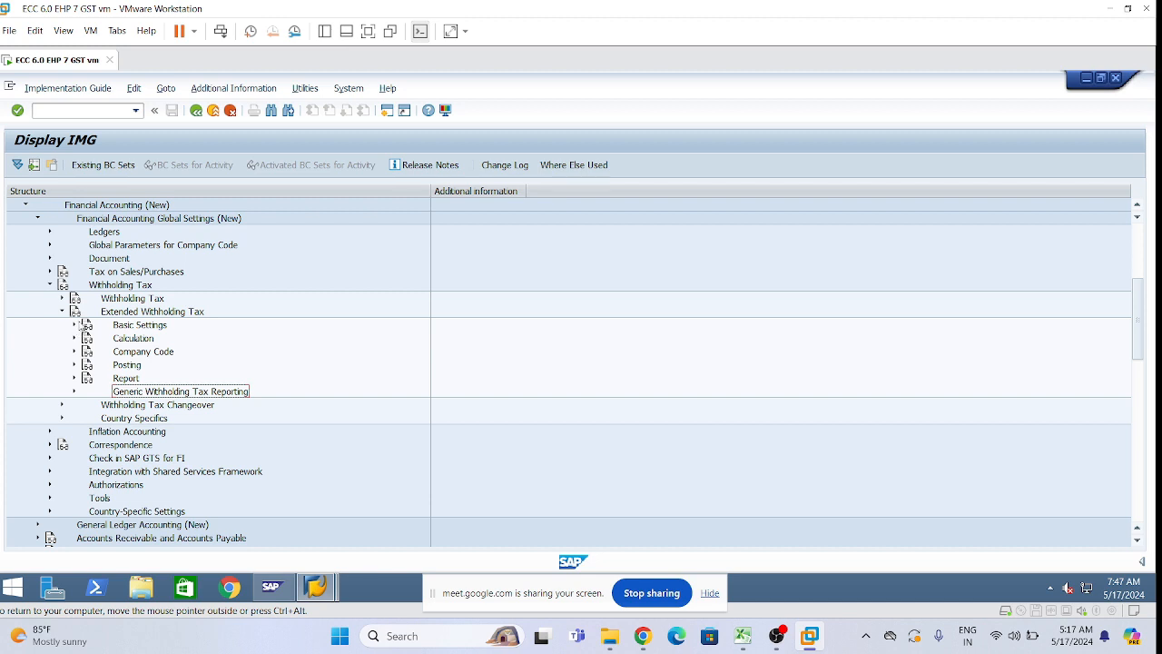
click(138, 405)
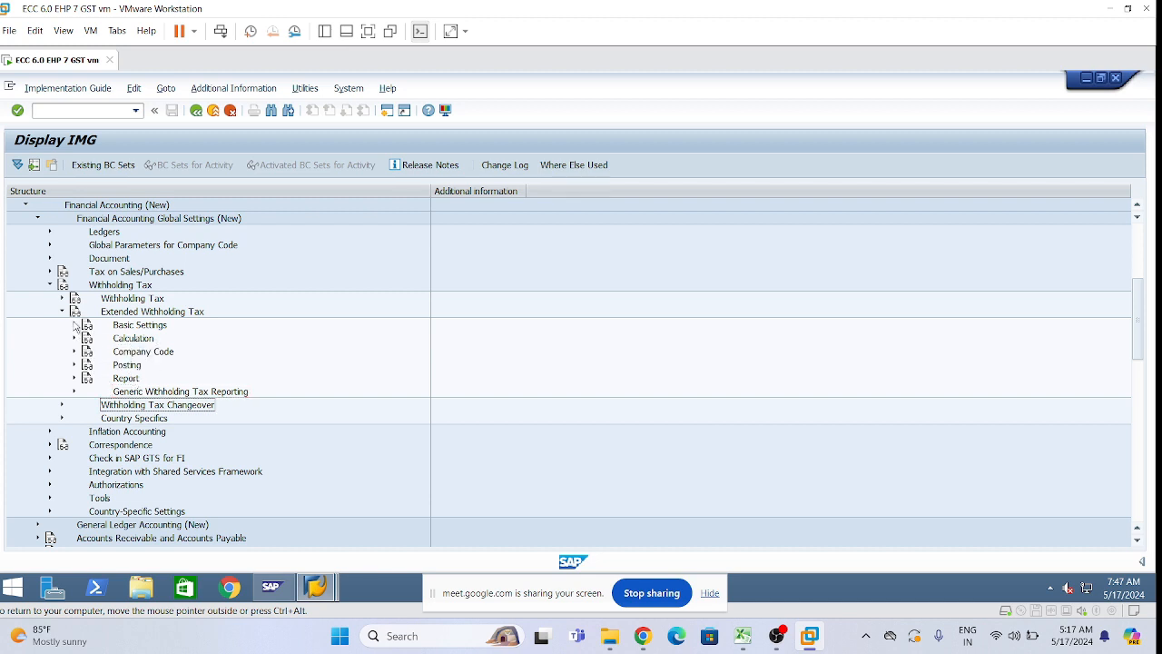
click(74, 324)
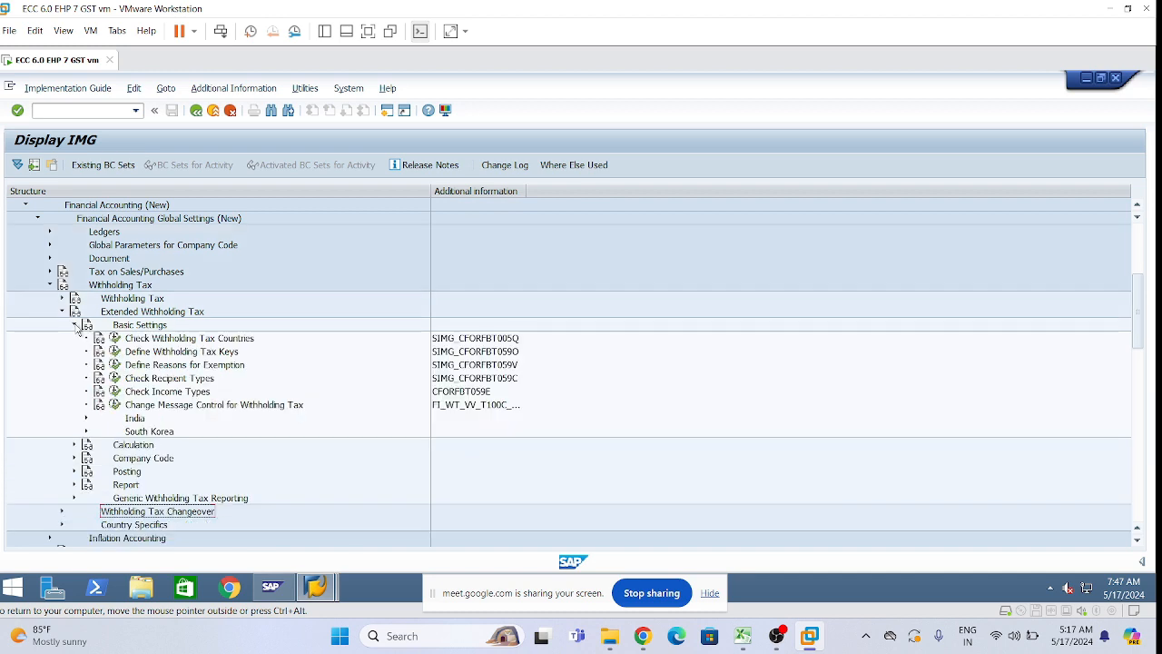
click(185, 379)
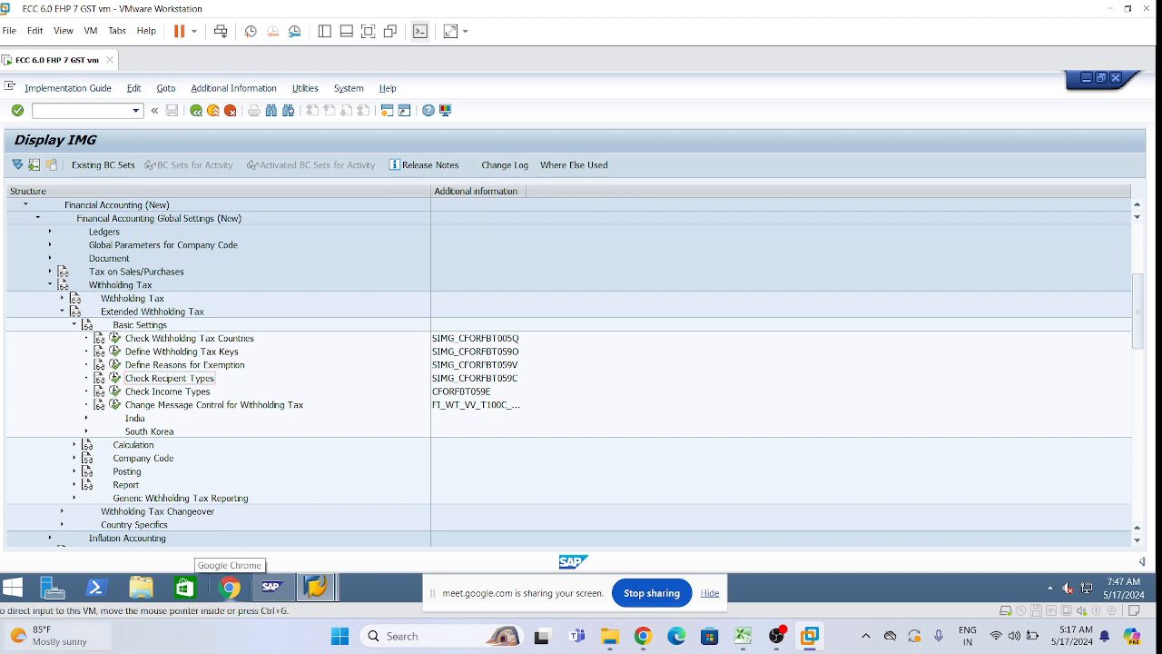
click(115, 378)
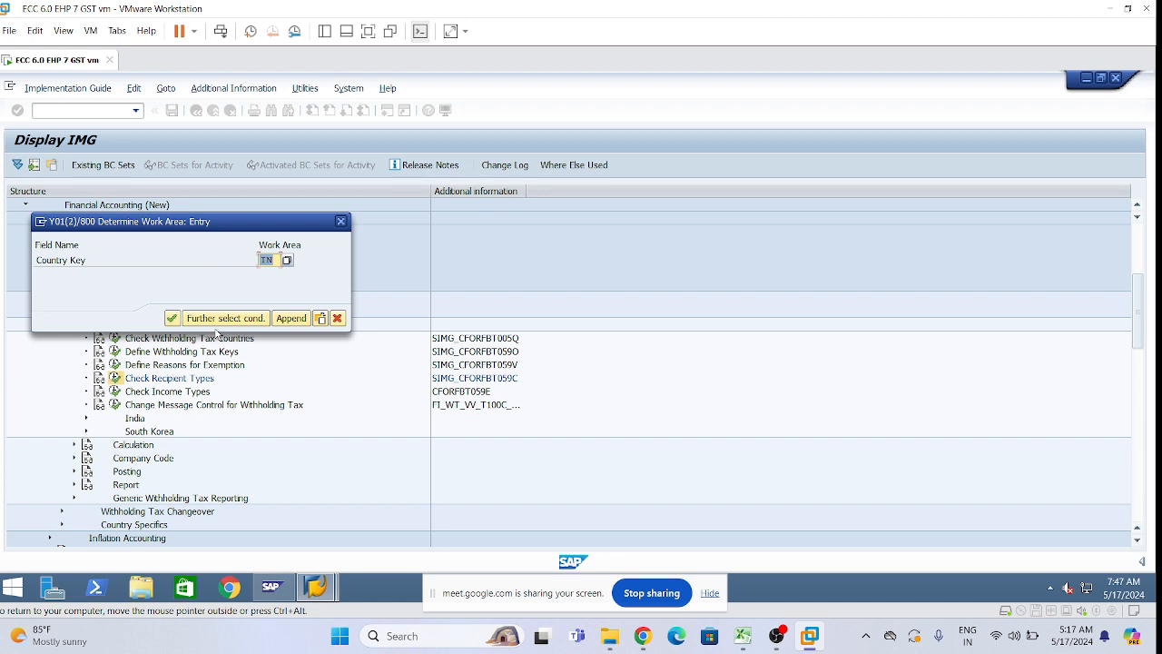
click(171, 318)
click(170, 324)
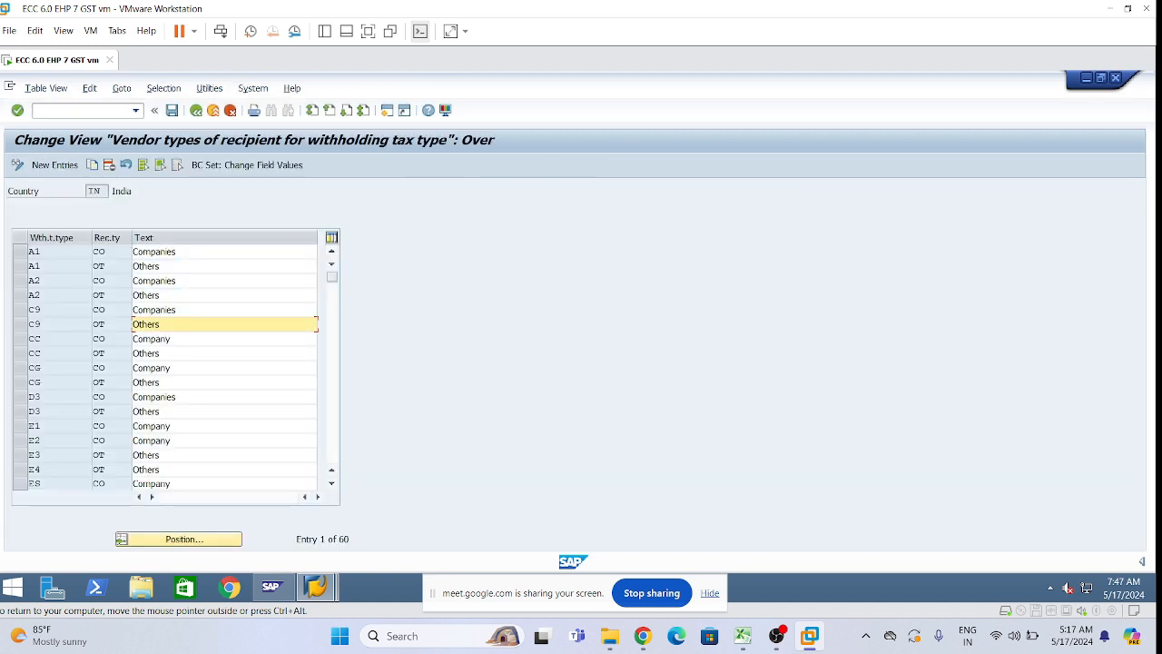
Review the existing recipient types for India and start new entries with withholding tax type L1, recipient type CO and text Company.
click(195, 281)
scroll(202, 396, down, 8)
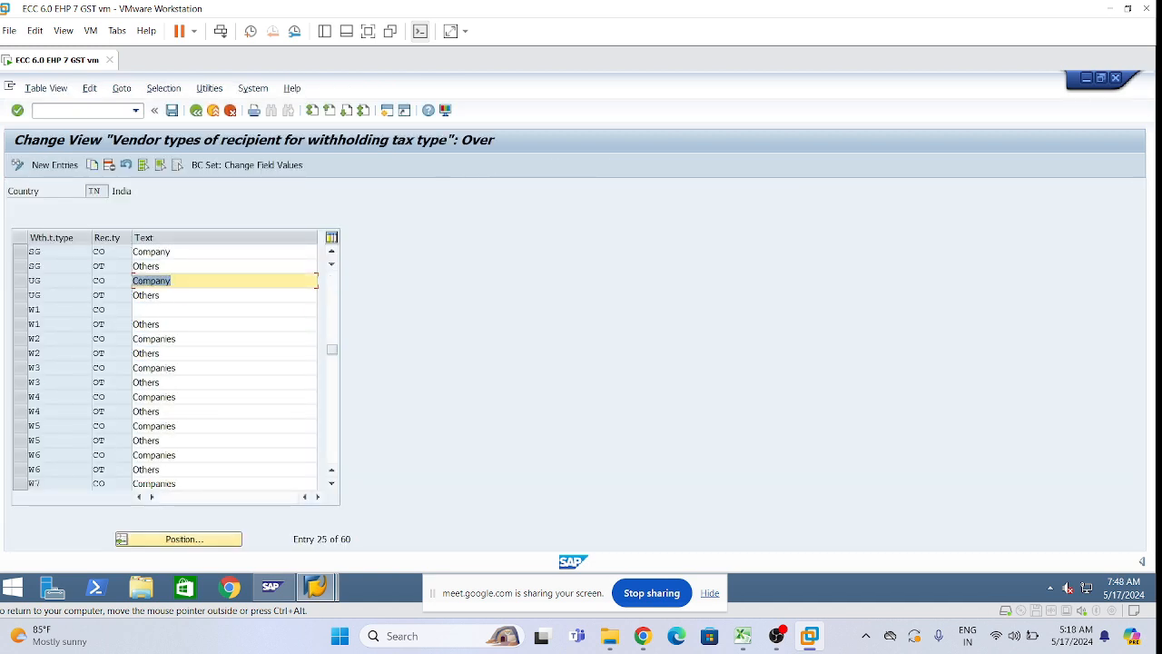
click(173, 309)
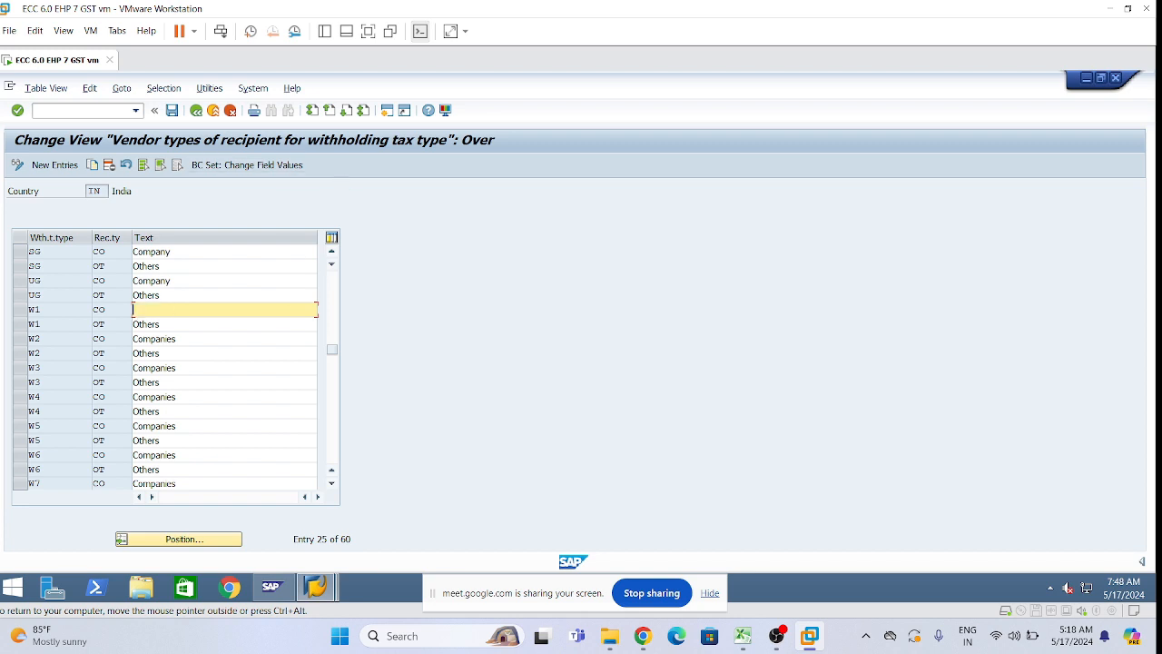
click(50, 165)
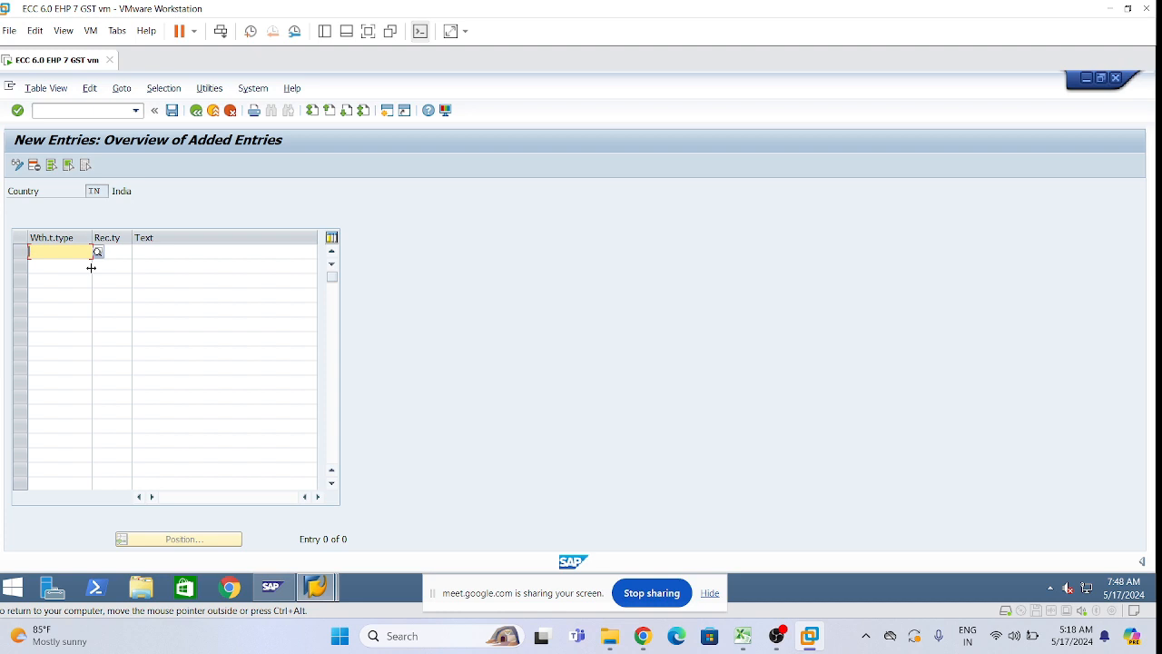
text(11)
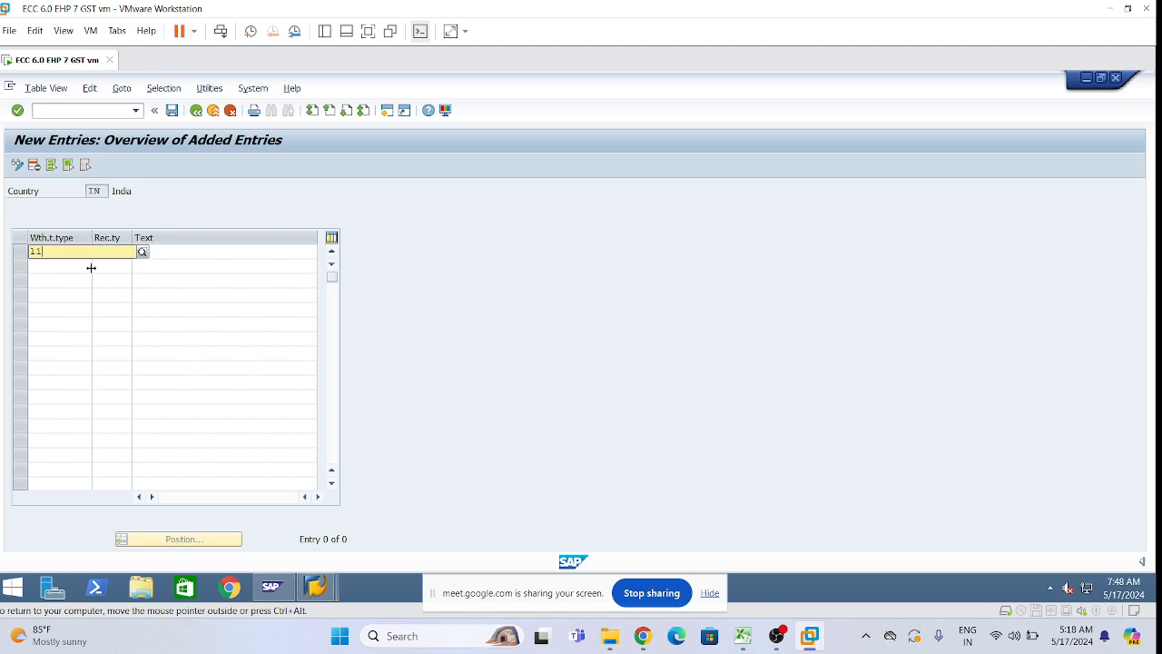
click(41, 280)
key(Tab)
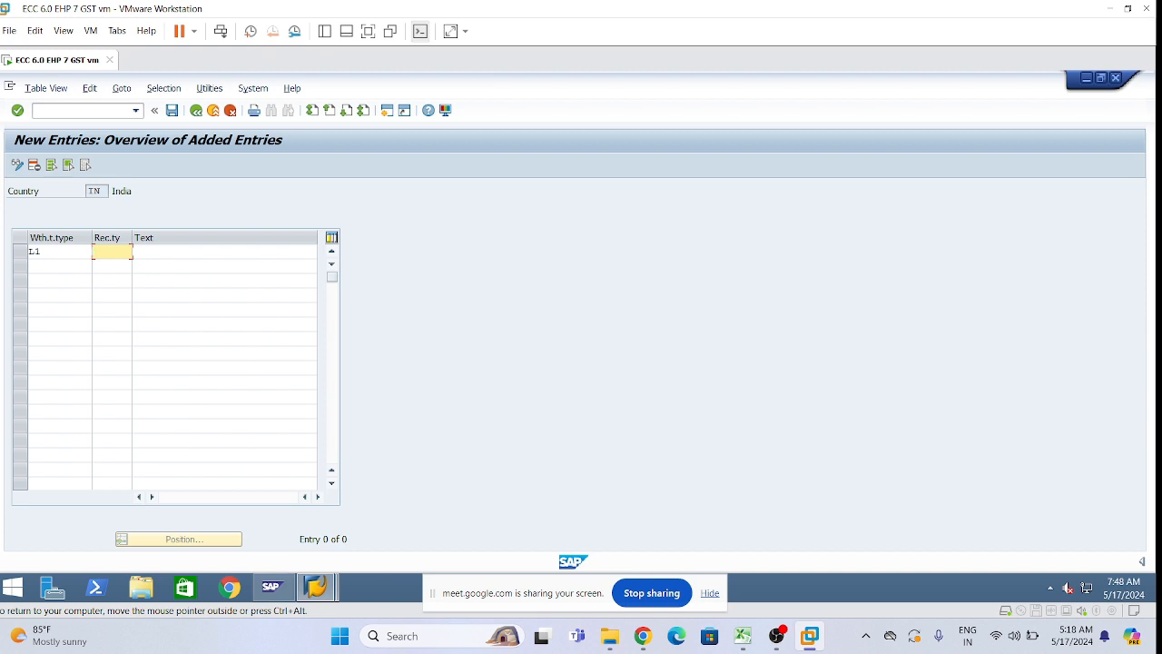
text(CO)
click(182, 251)
text(Company)
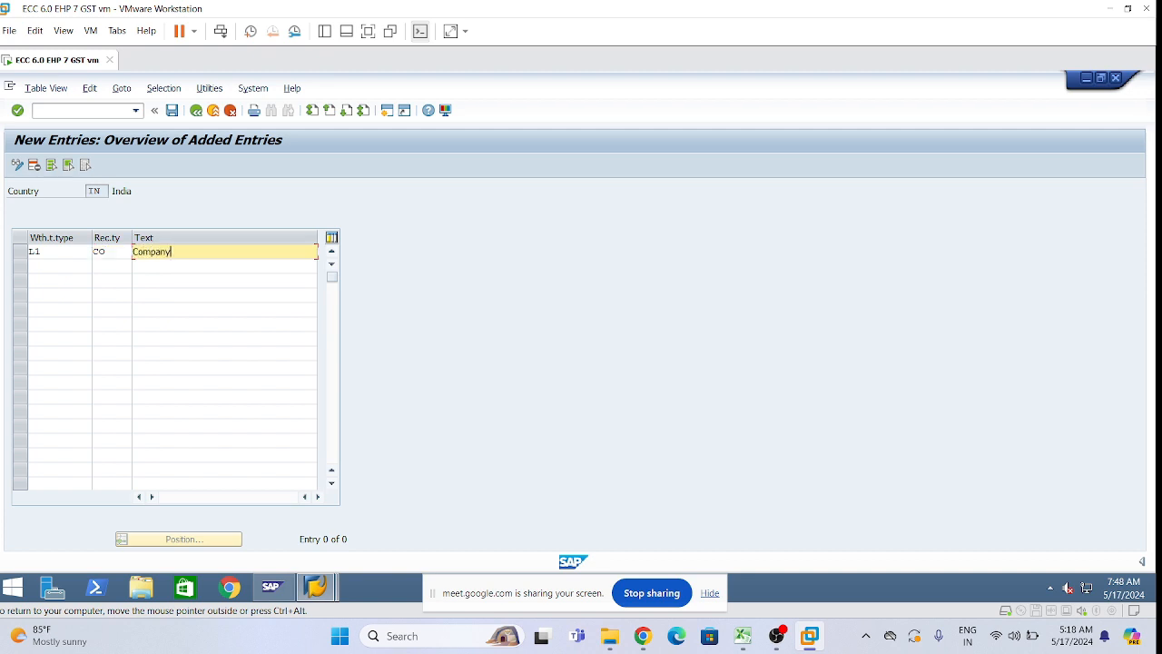
Add a second entry for withholding tax type L2 with recipient type CO and text Company.
click(59, 266)
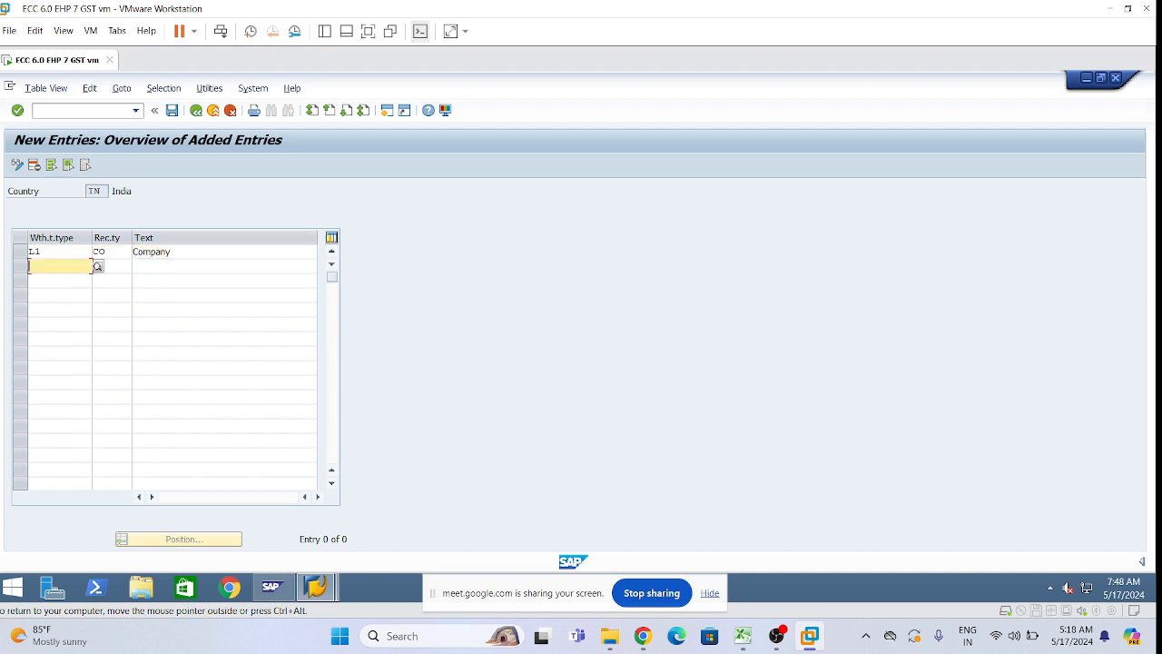
text(L2)
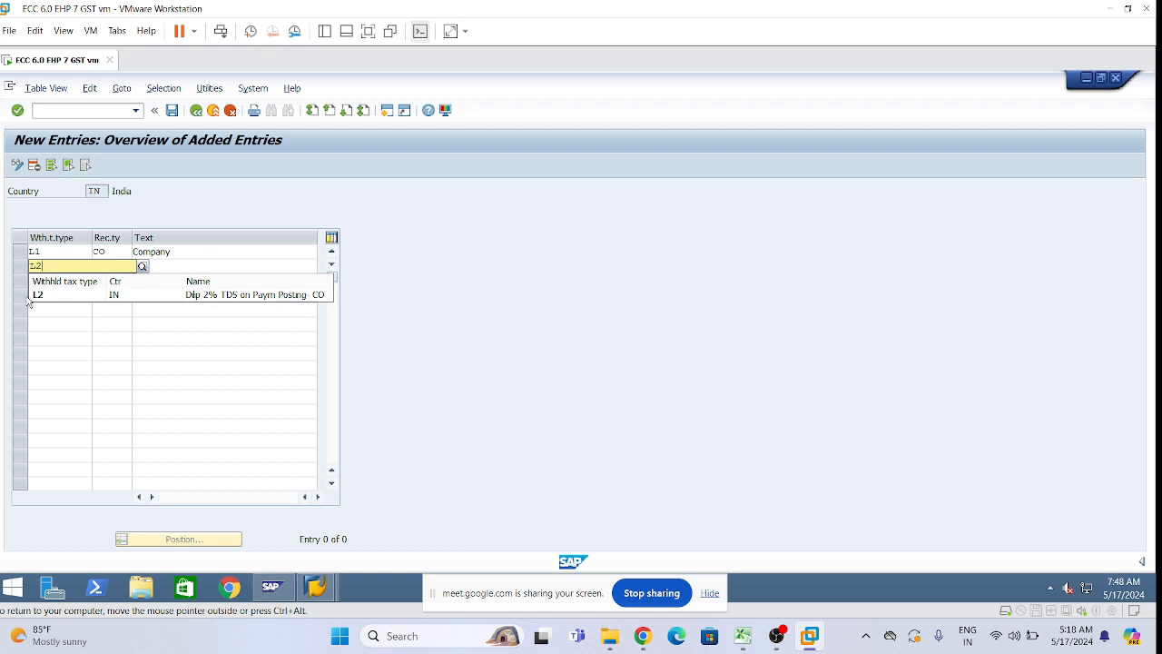
click(102, 266)
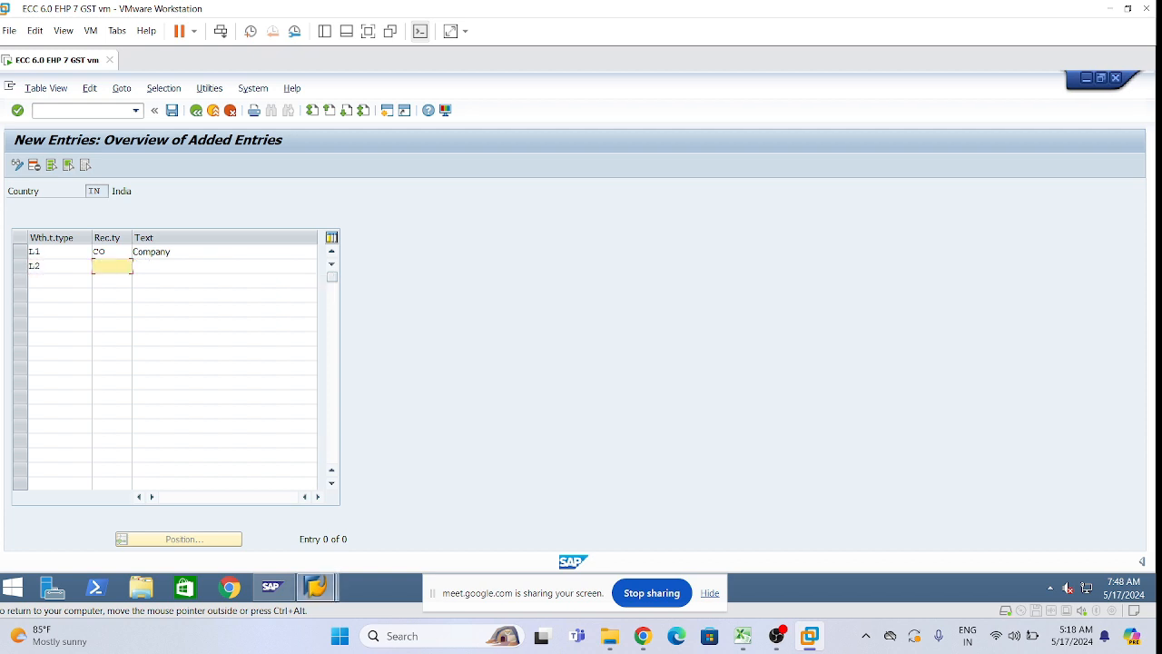
text(CO)
click(158, 267)
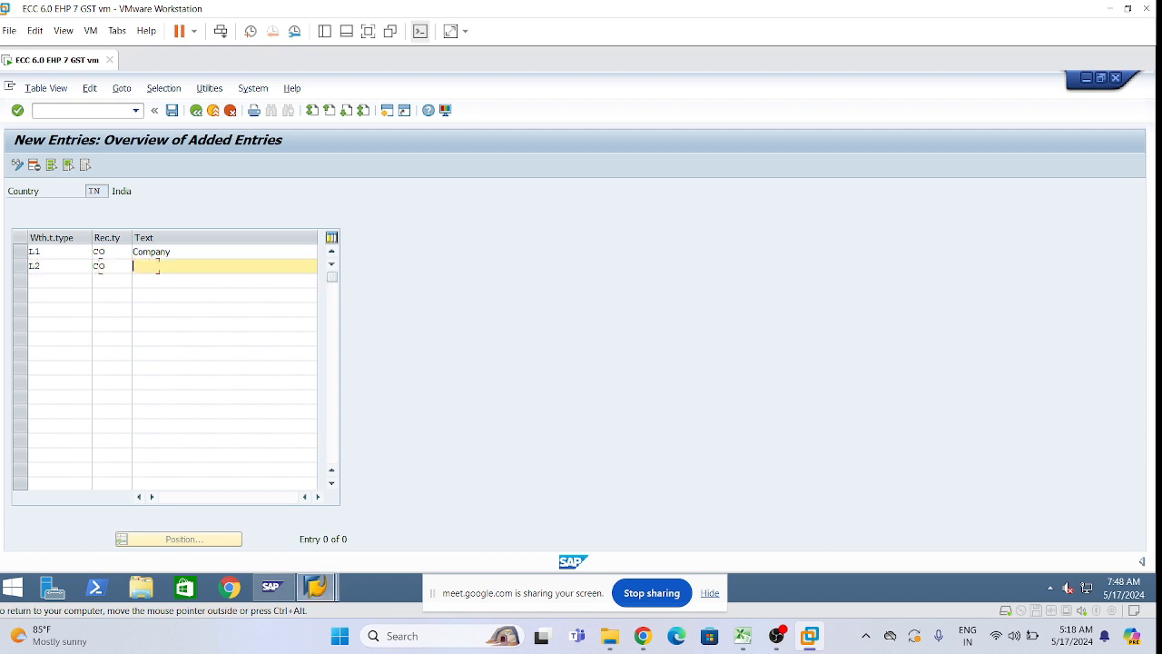
double_click(152, 251)
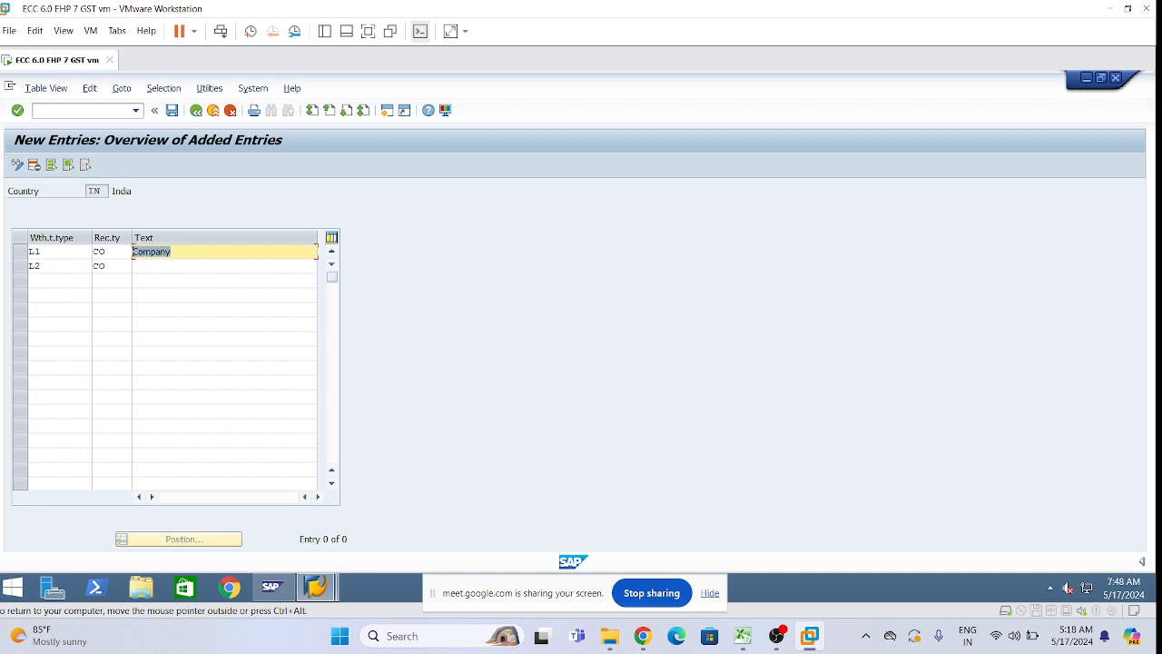
key(ctrl+c)
click(152, 266)
key(ctrl+v)
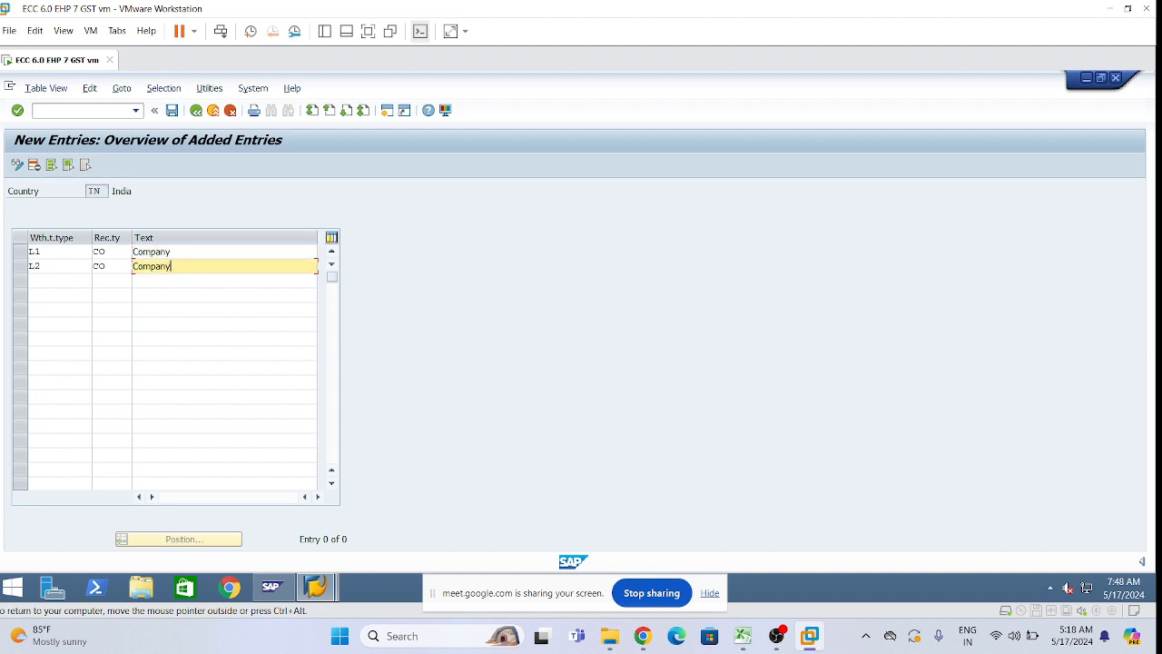
Add entries for withholding tax types L3 and L4, both with recipient type OT.
click(57, 280)
text(L3)
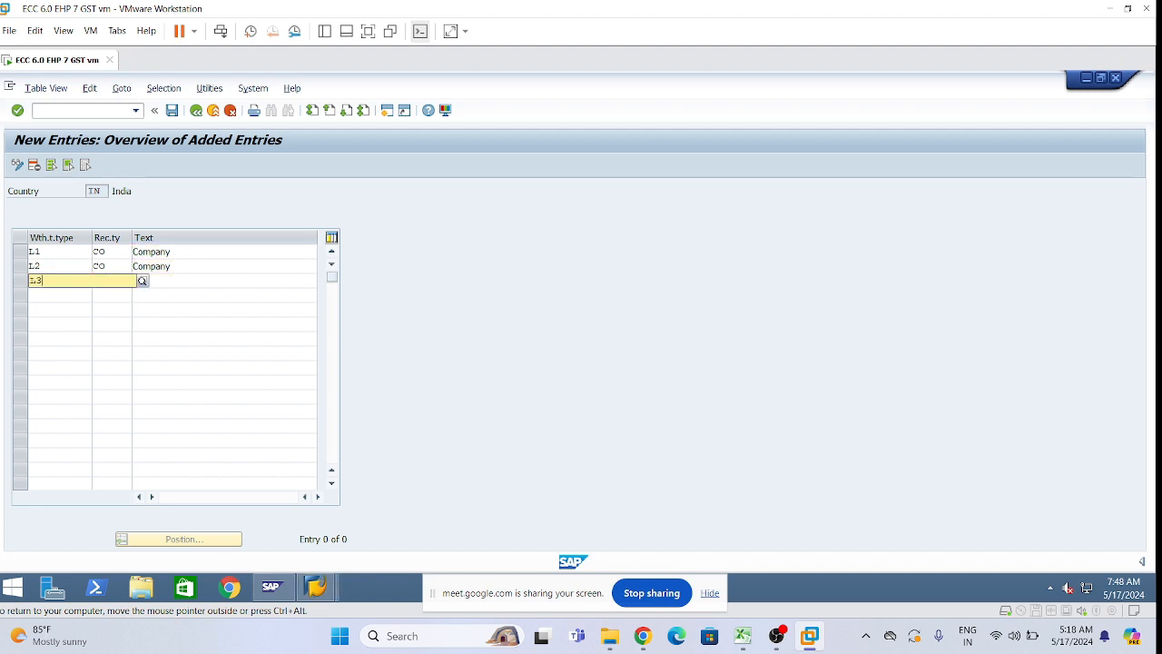
click(67, 310)
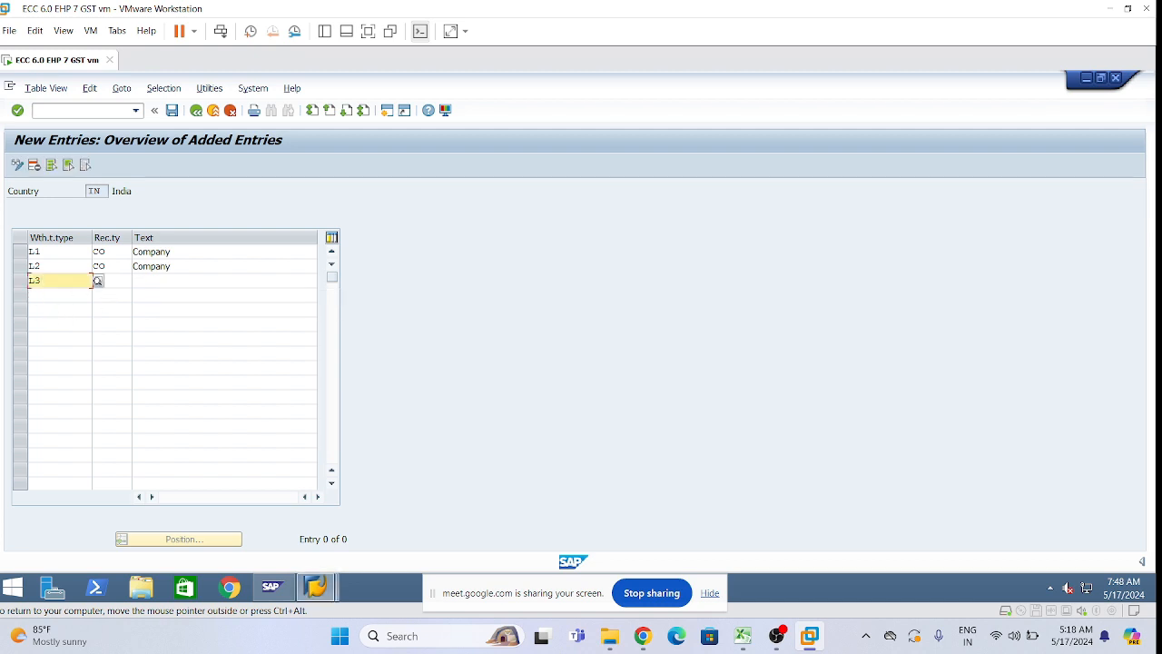
click(82, 295)
text(L4)
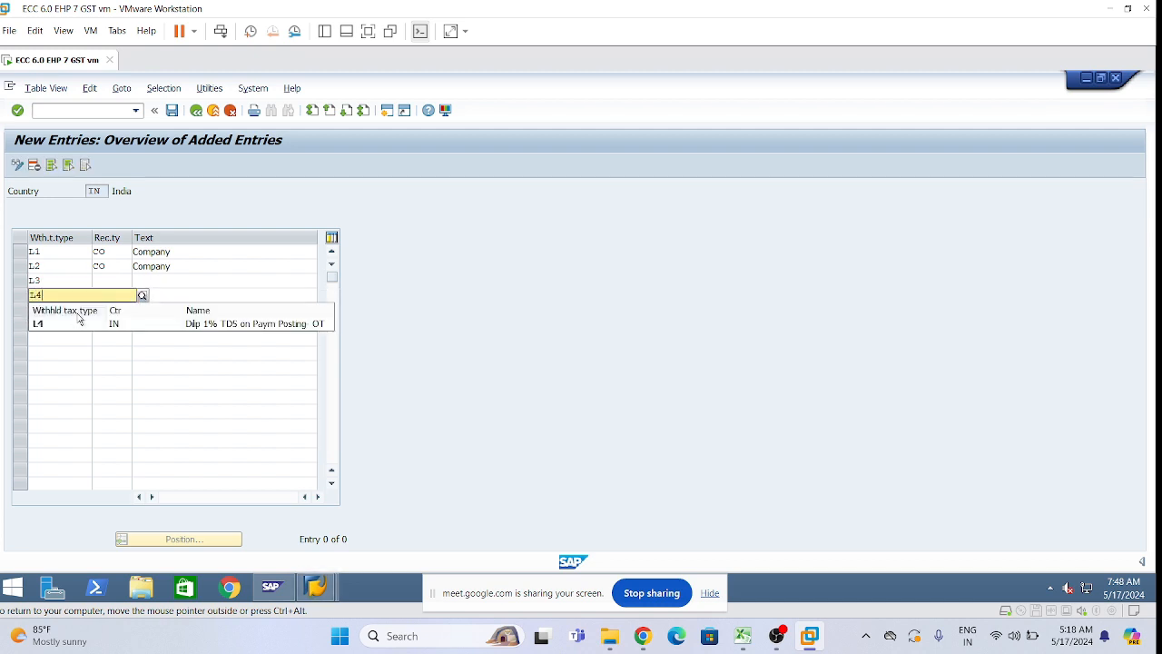
click(80, 323)
click(102, 280)
text(C)
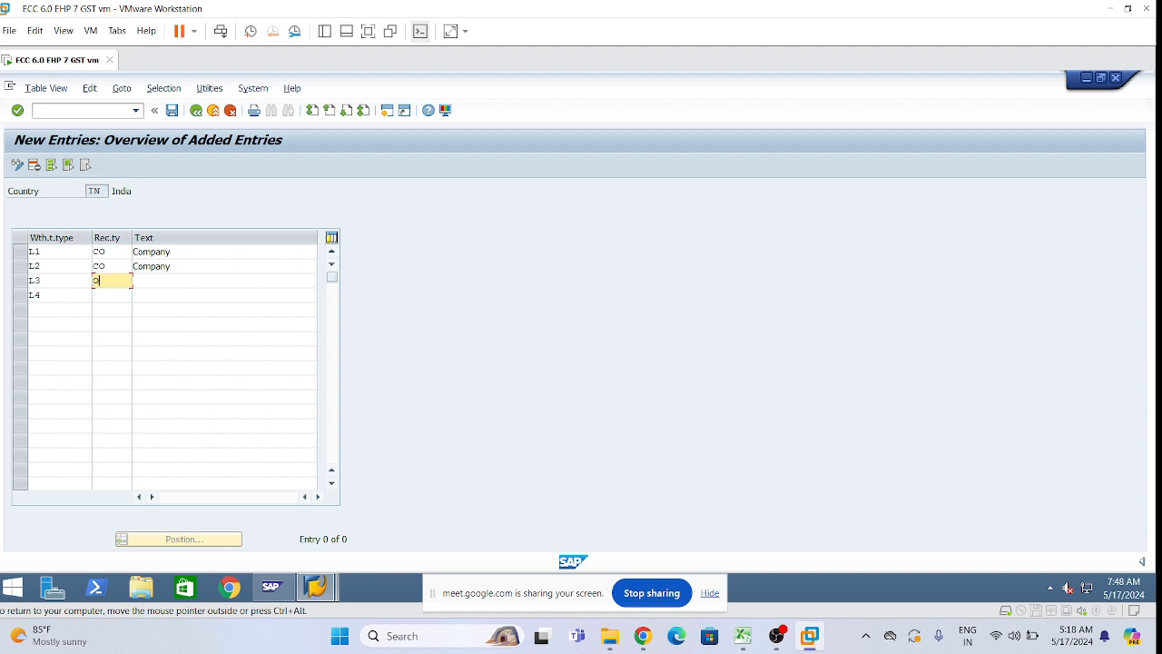
text(T)
click(101, 295)
text(OT)
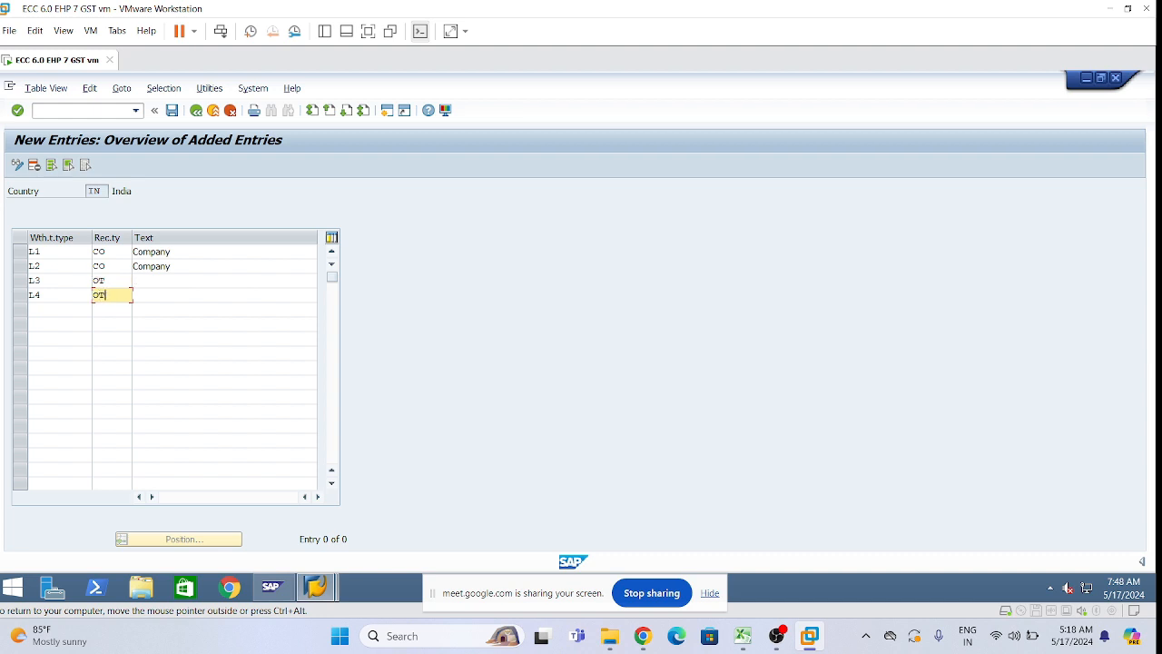
Enter the text Others for the L3 and L4 recipient types and validate the entries.
click(156, 280)
text(OT)
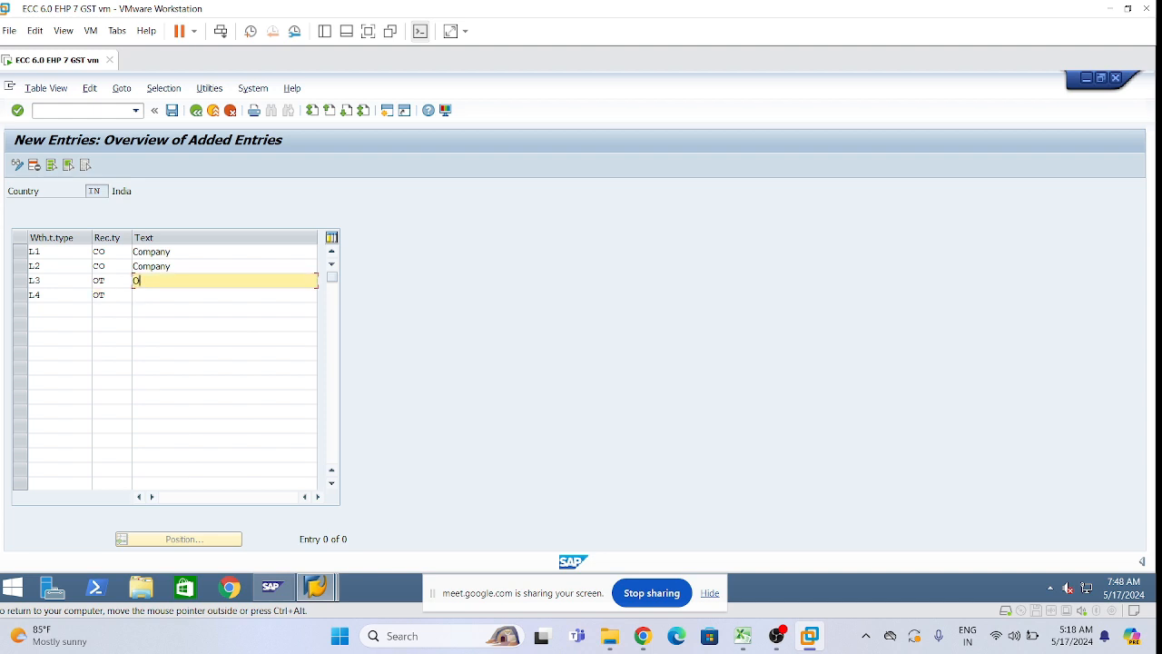
key(BackSpace)
text(therw)
key(BackSpace)
text(s)
key(ctrl+a)
key(Right)
key(Down)
key(ctrl+v)
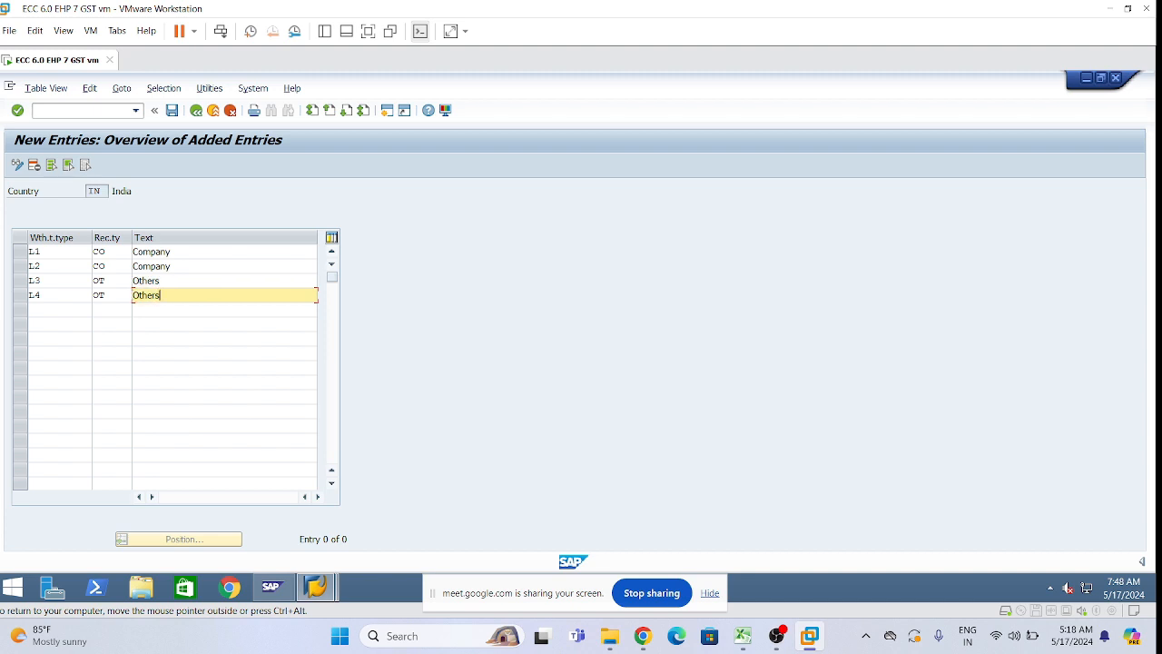
key(Return)
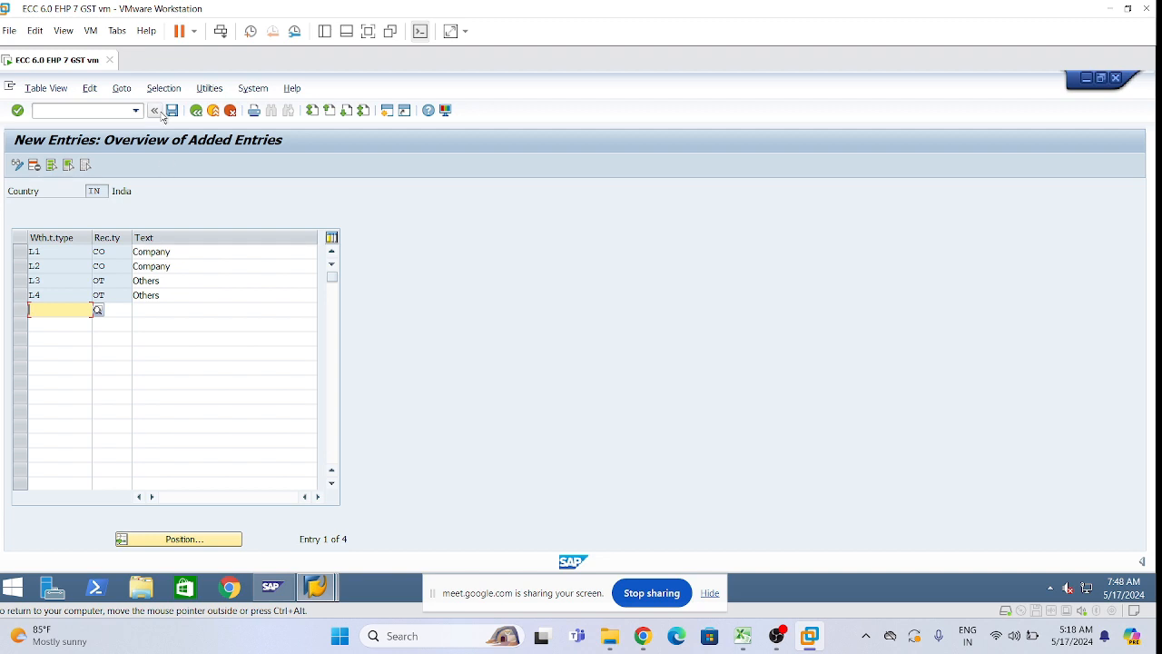
Save the four recipient type entries to the customizing request and return to the IMG structure.
click(170, 115)
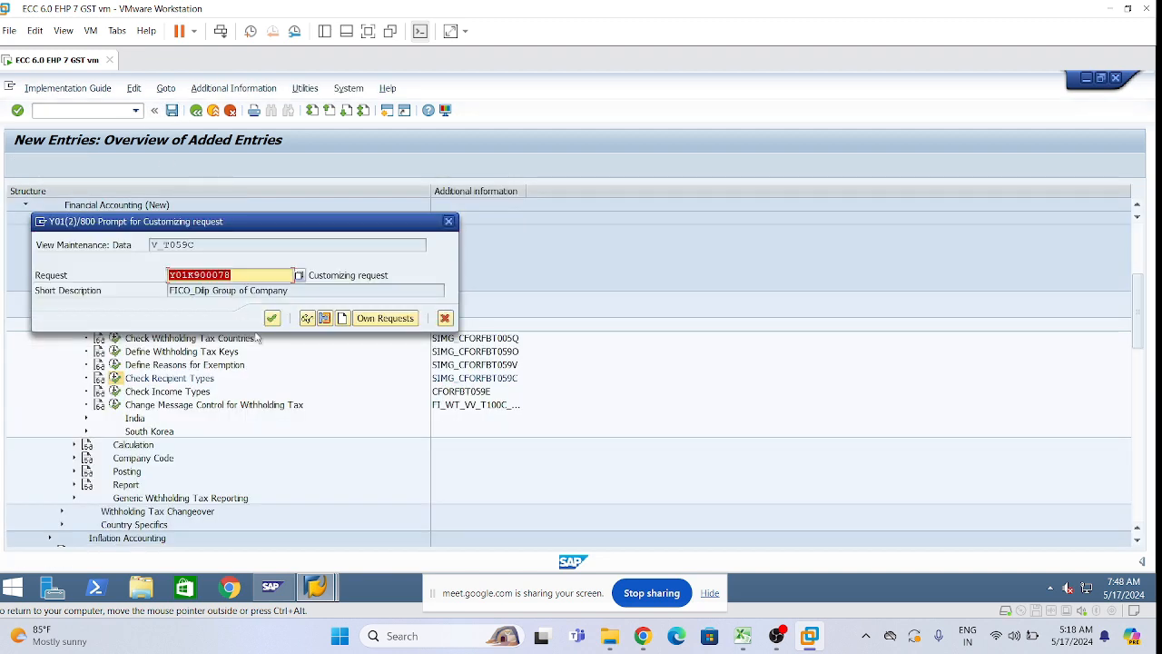
click(272, 320)
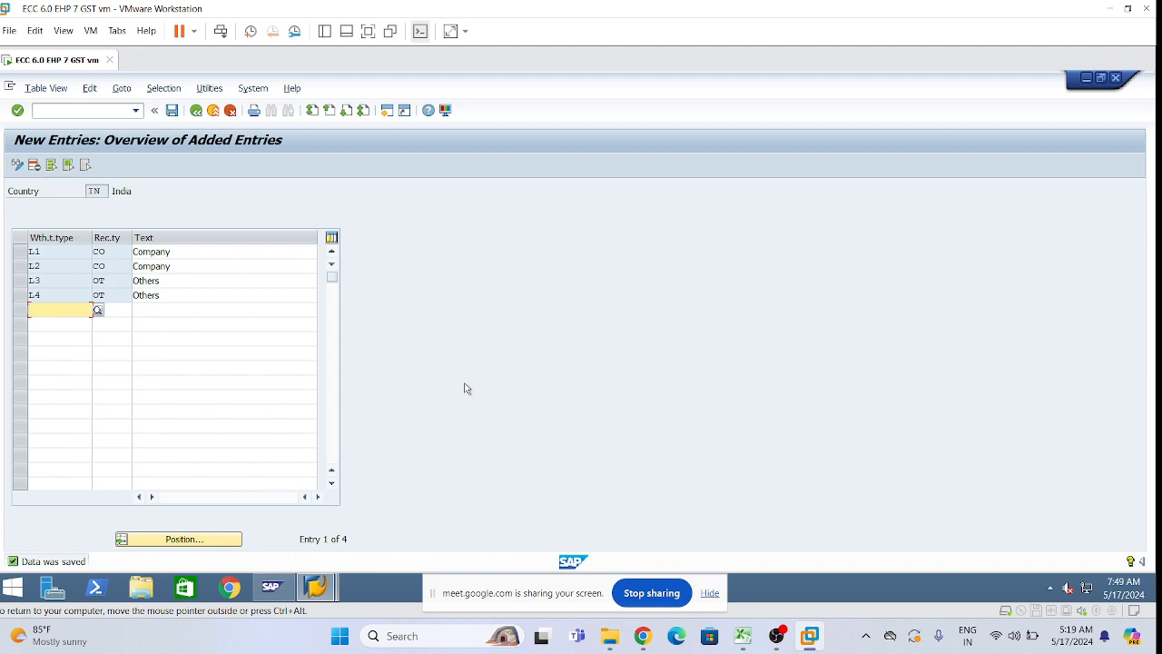
mouse_move(642, 636)
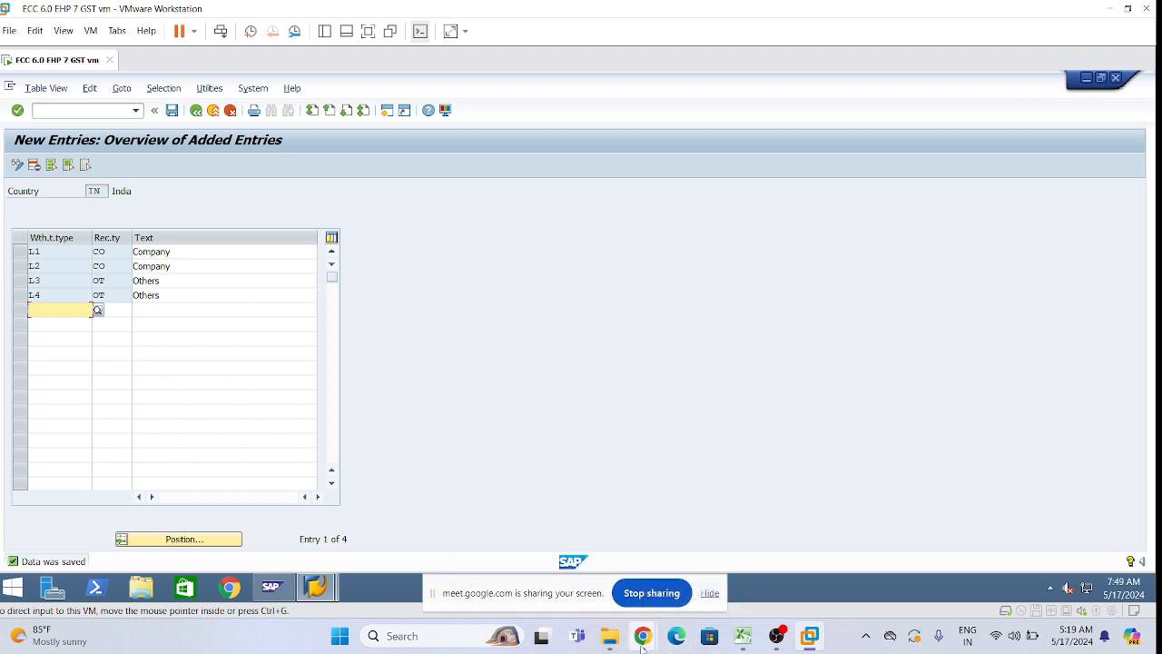
click(195, 111)
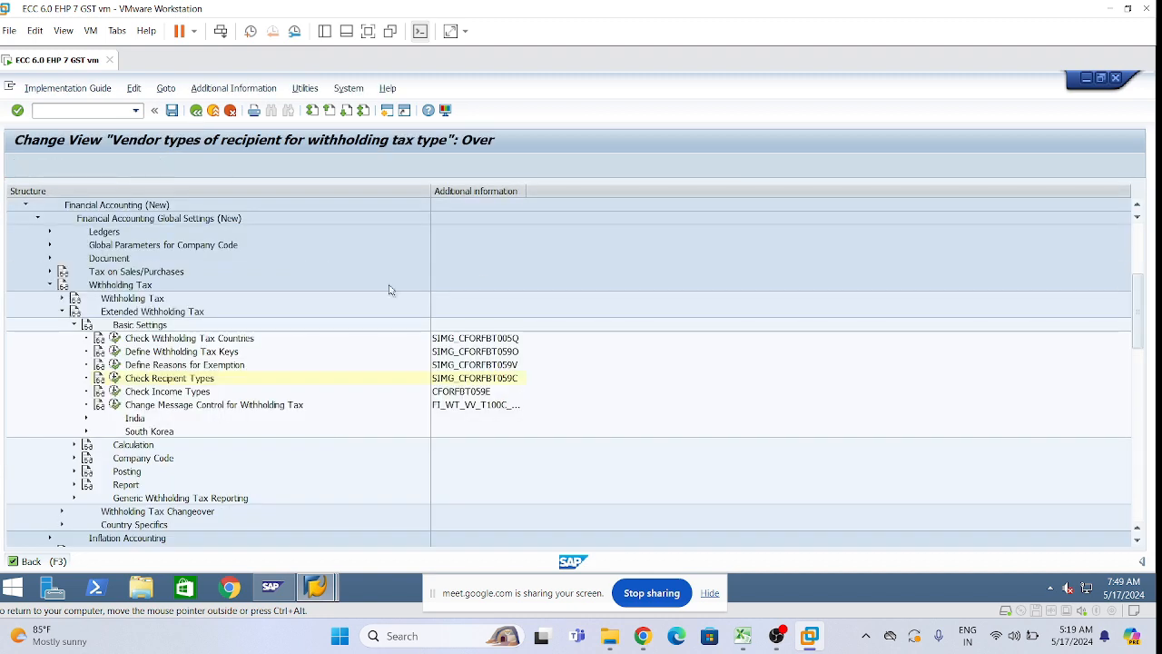
Expand the India node under Basic Settings and select the Assign Factory Calendars to Business Places activity.
click(86, 419)
scroll(182, 444, down, 1)
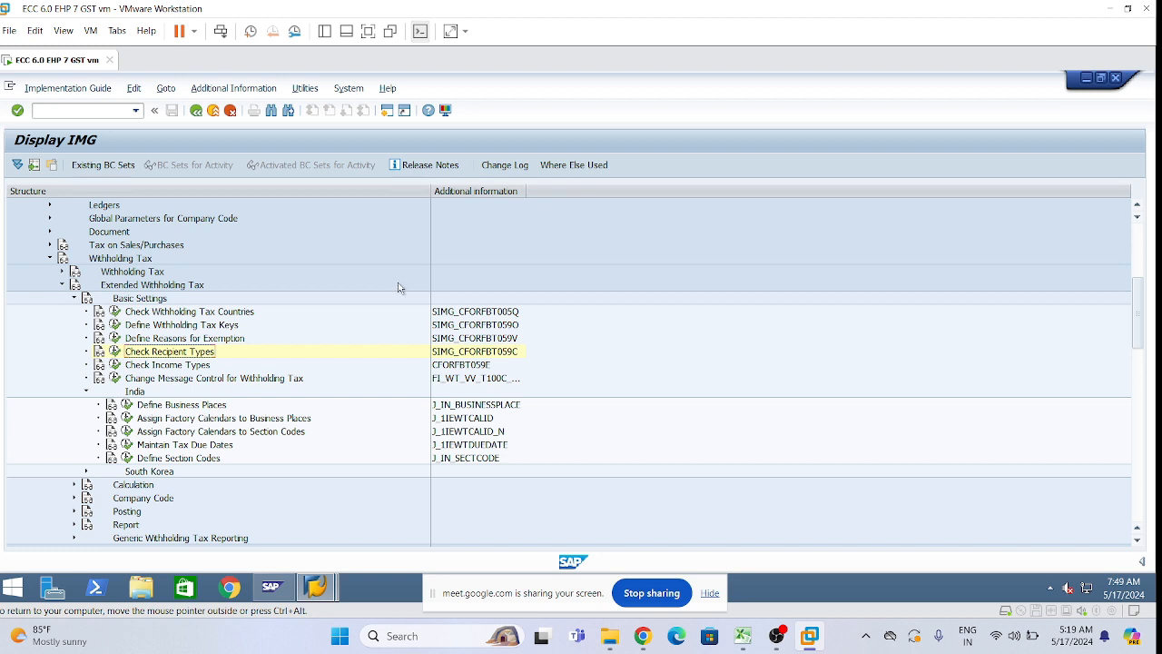
click(157, 287)
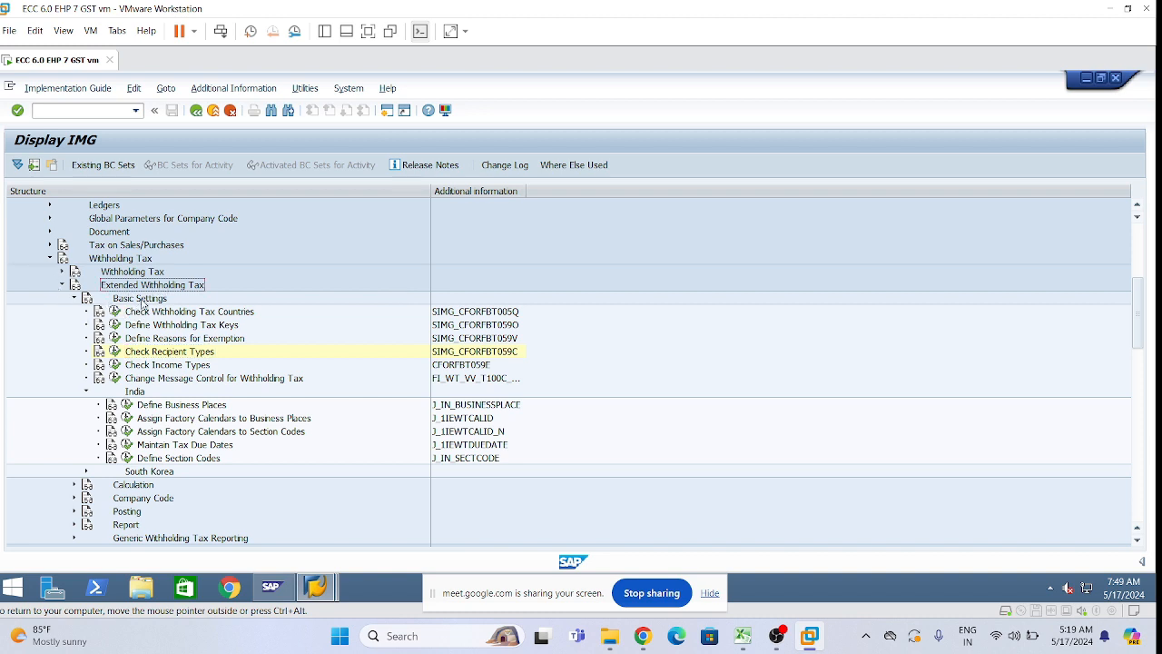
click(141, 301)
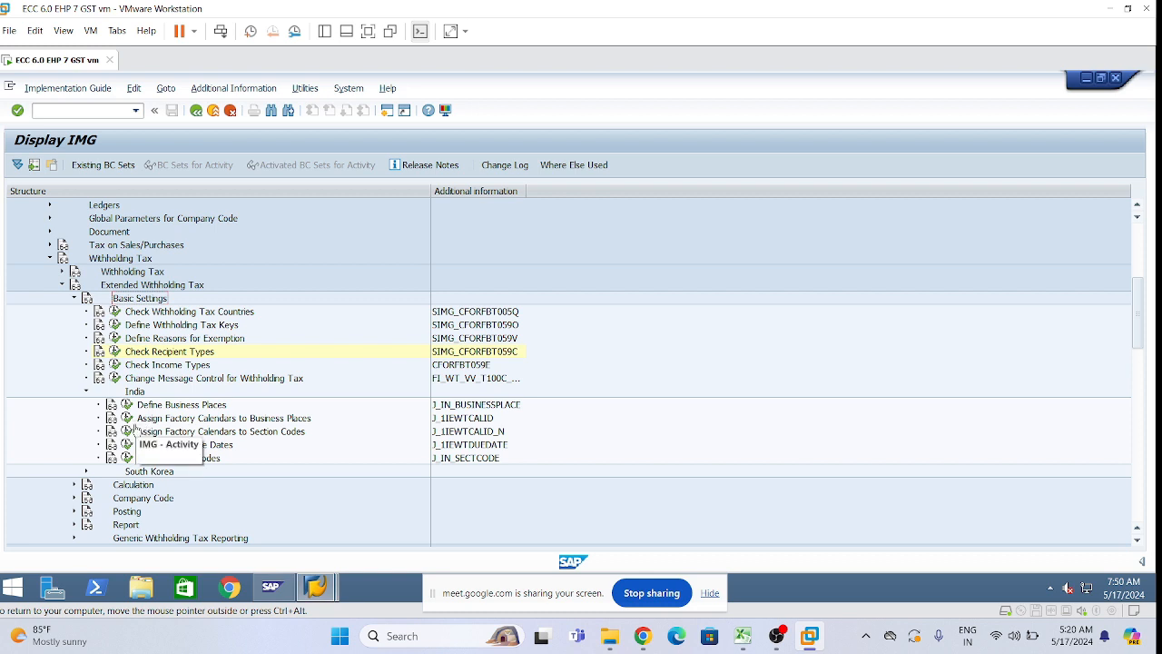
click(156, 420)
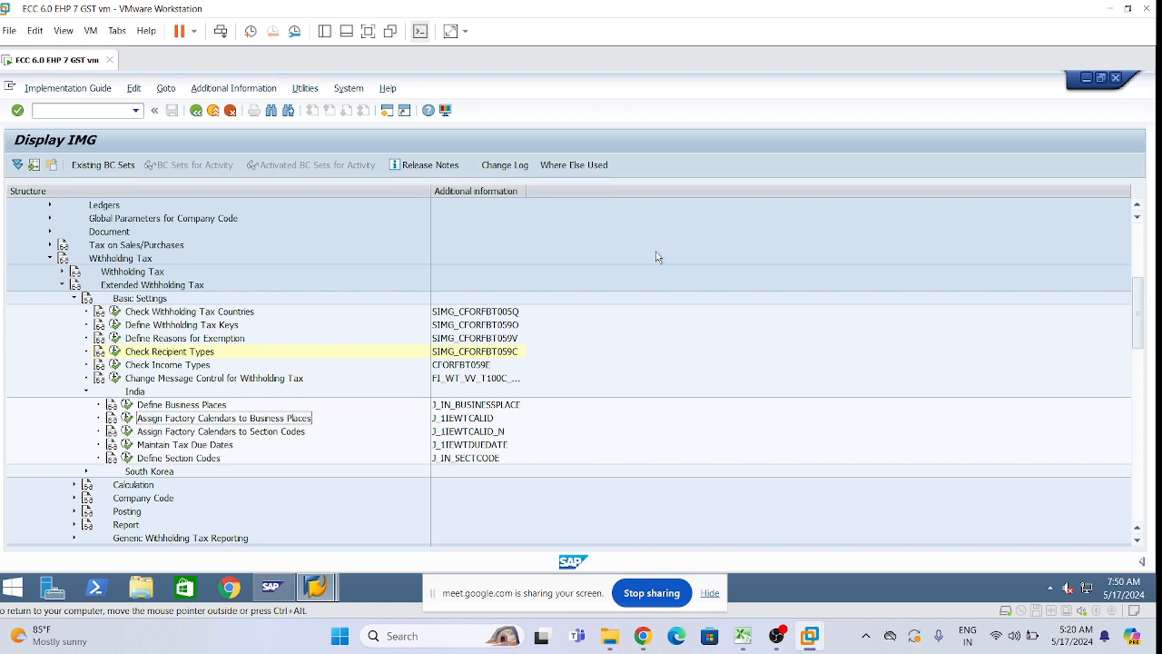
Open Assign Factory Calendars to Business Places and start a new entry for company code LI01 with business place AP01.
double_click(244, 417)
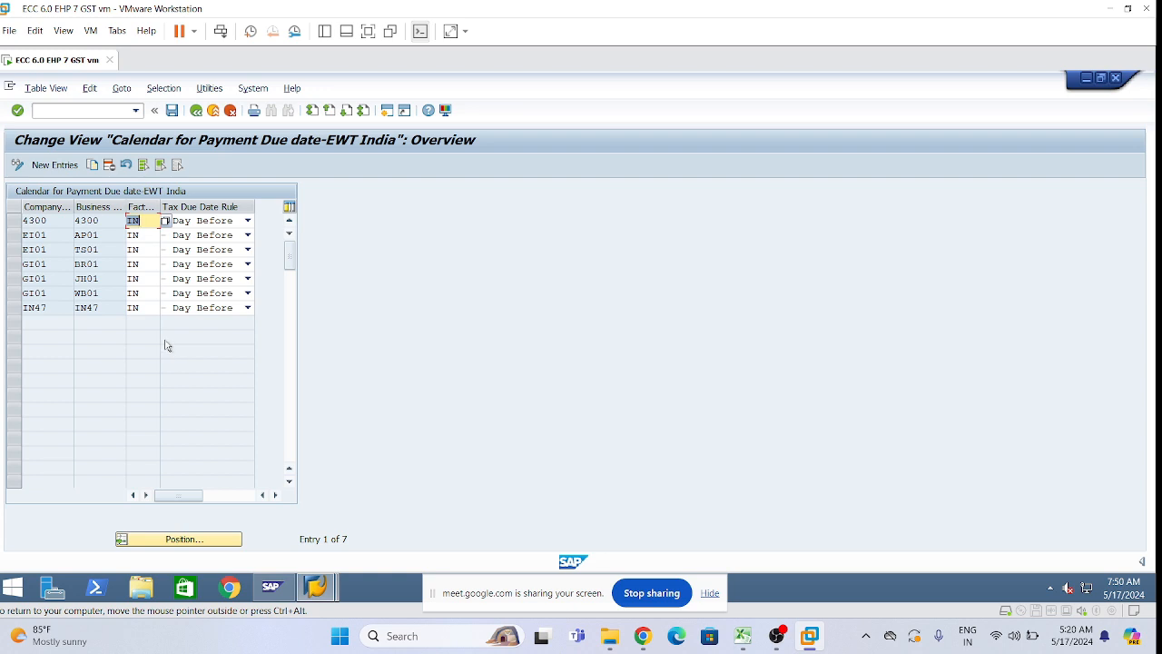
click(55, 165)
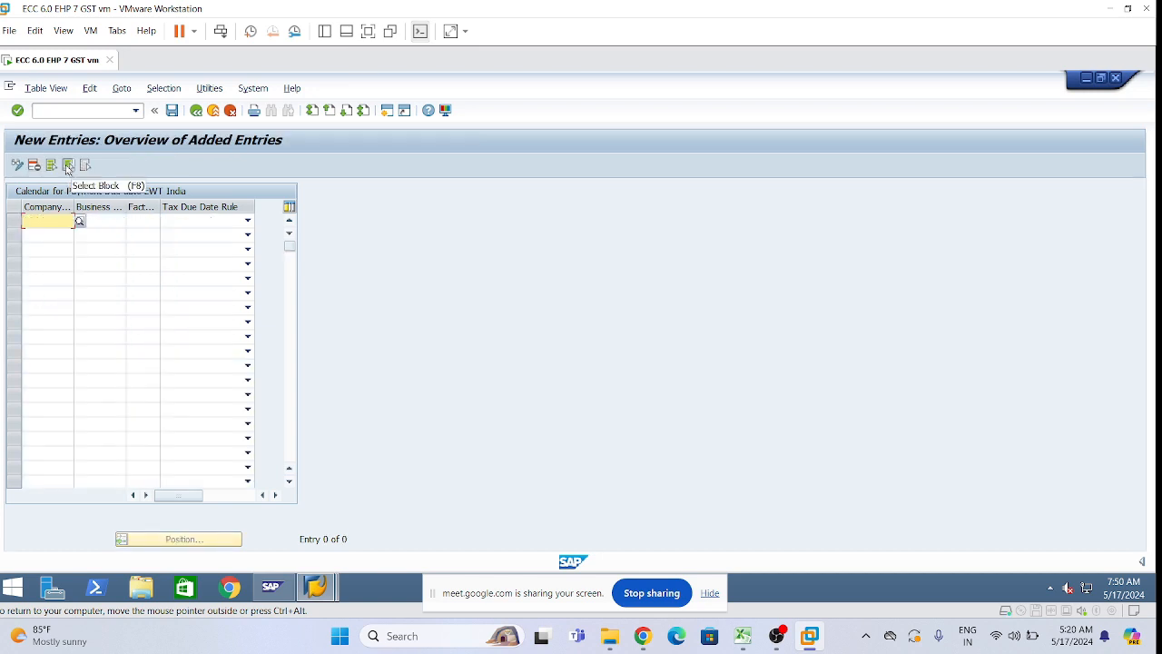
click(29, 218)
text(1101)
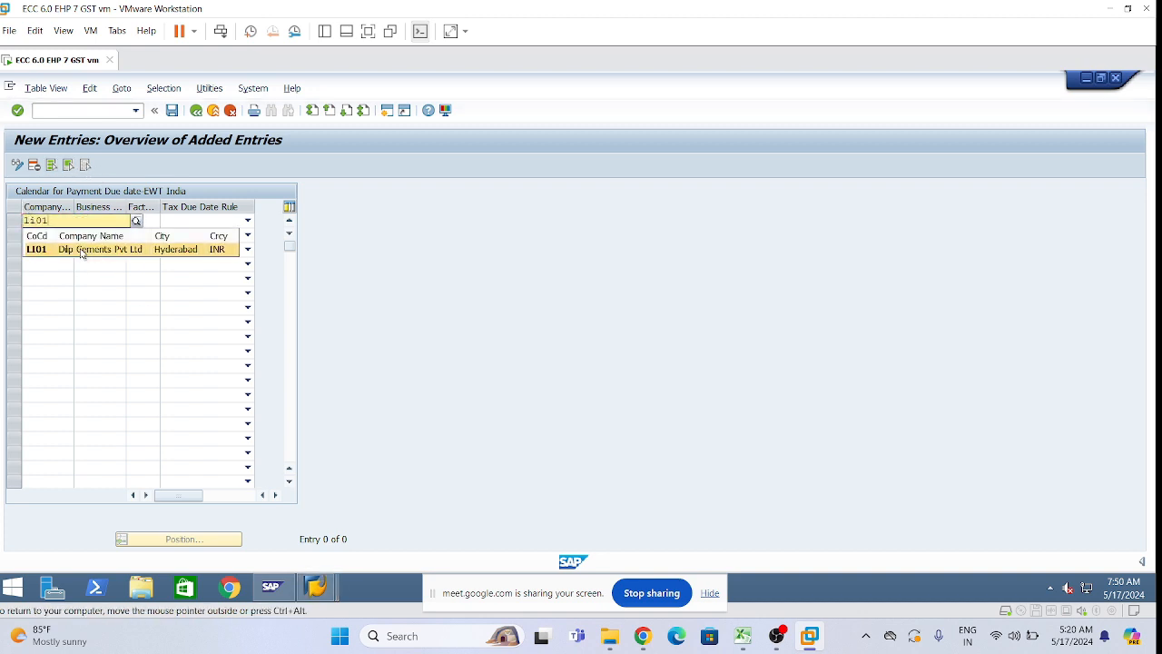
click(80, 250)
click(91, 221)
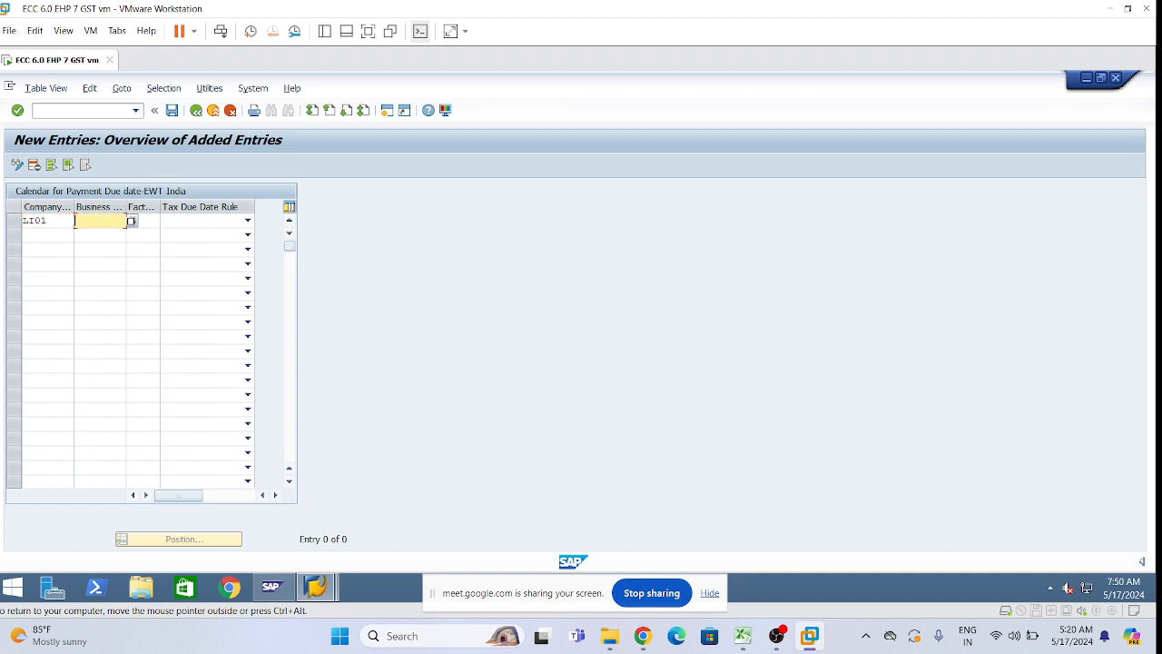
click(132, 221)
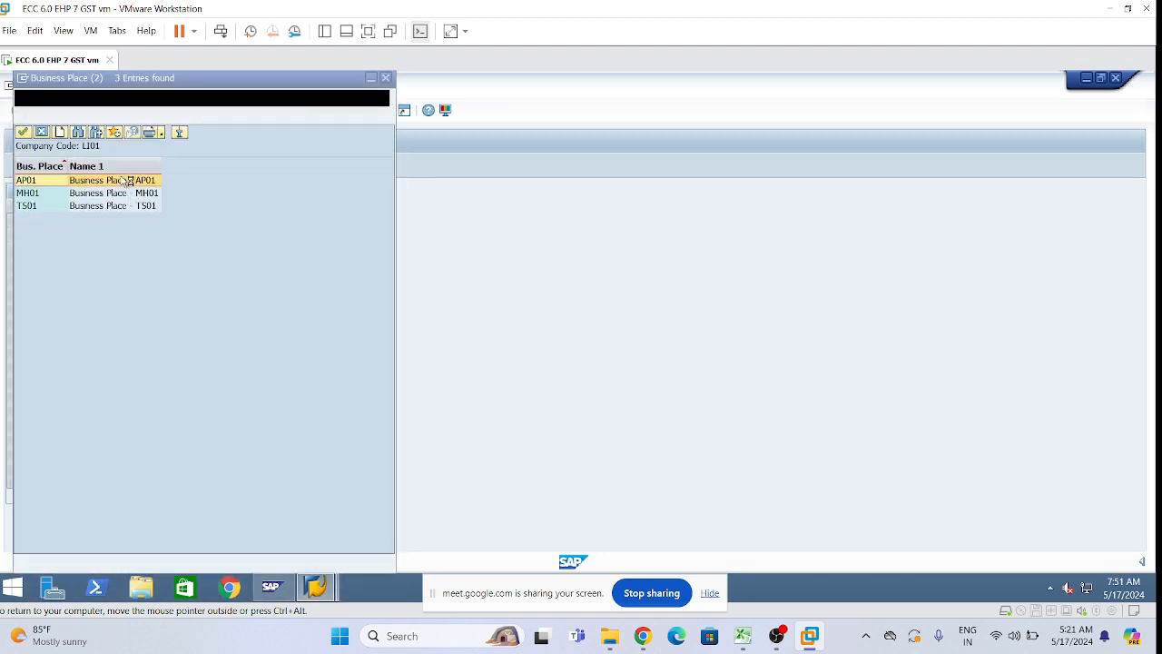
double_click(116, 180)
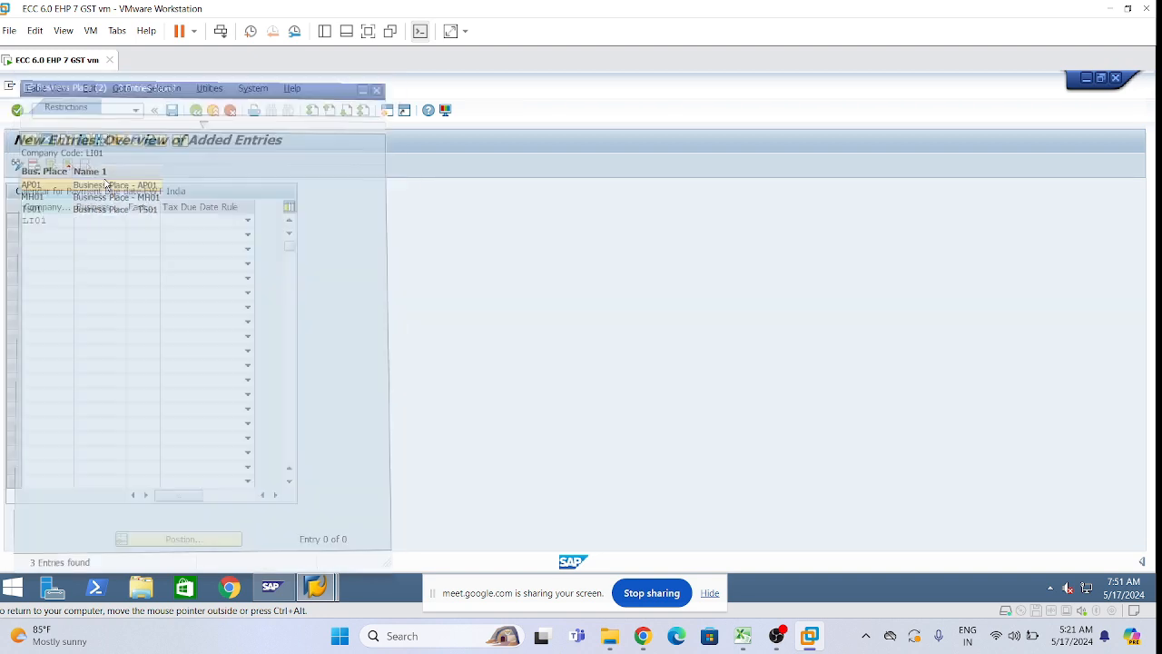
Assign factory calendar IN and the tax due date rule Day Before to the AP01 entry.
click(153, 220)
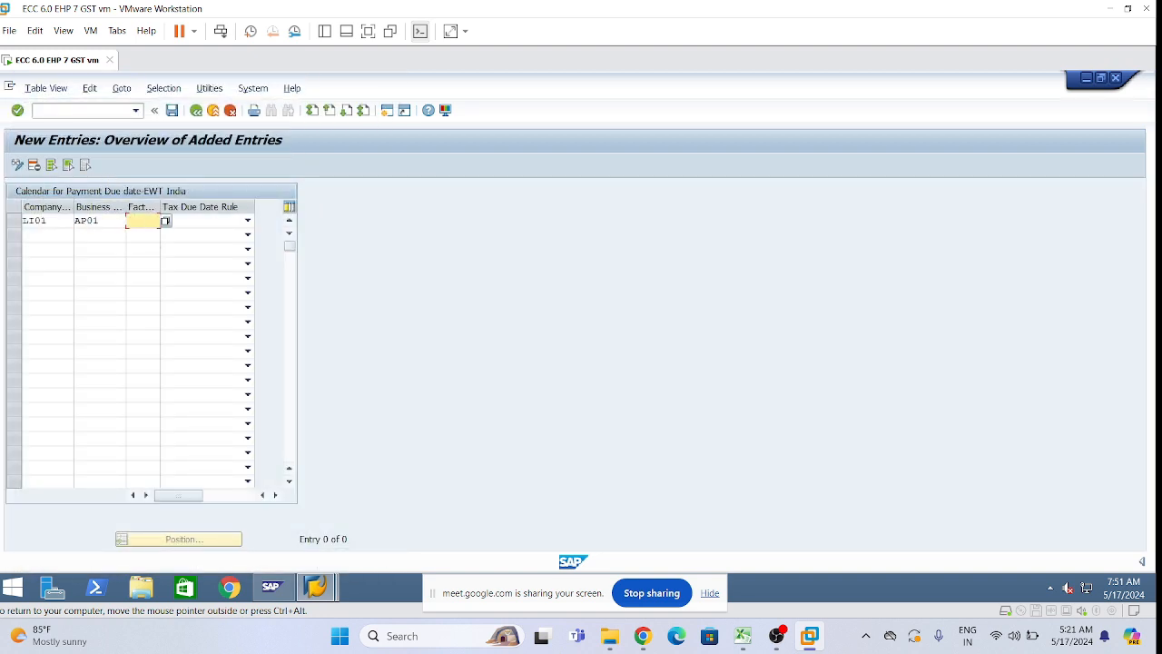
text(IN)
click(247, 224)
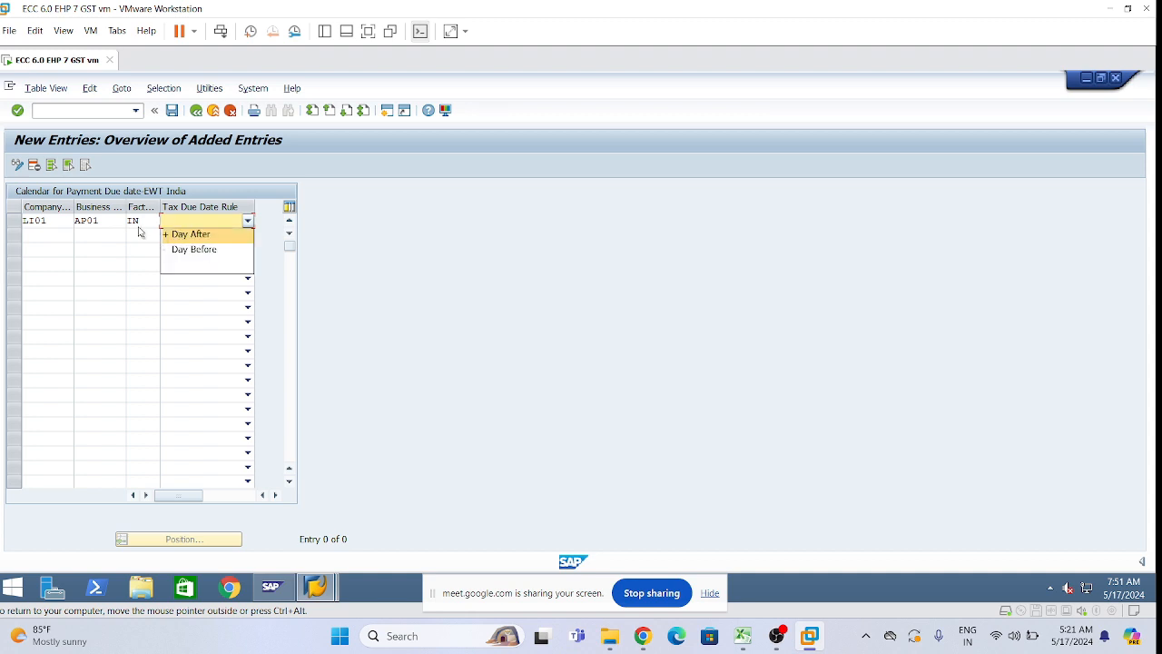
click(214, 250)
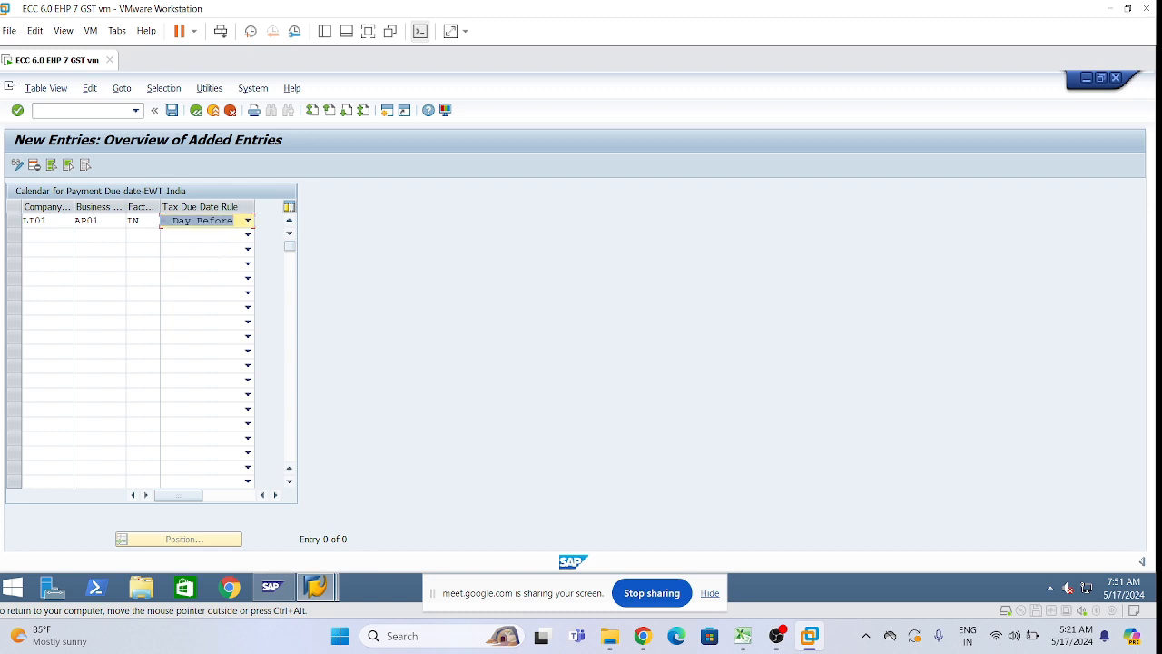
Add an entry for company code LI01, business place MH01, with factory calendar IN and tax due date rule Day Before.
key(Tab)
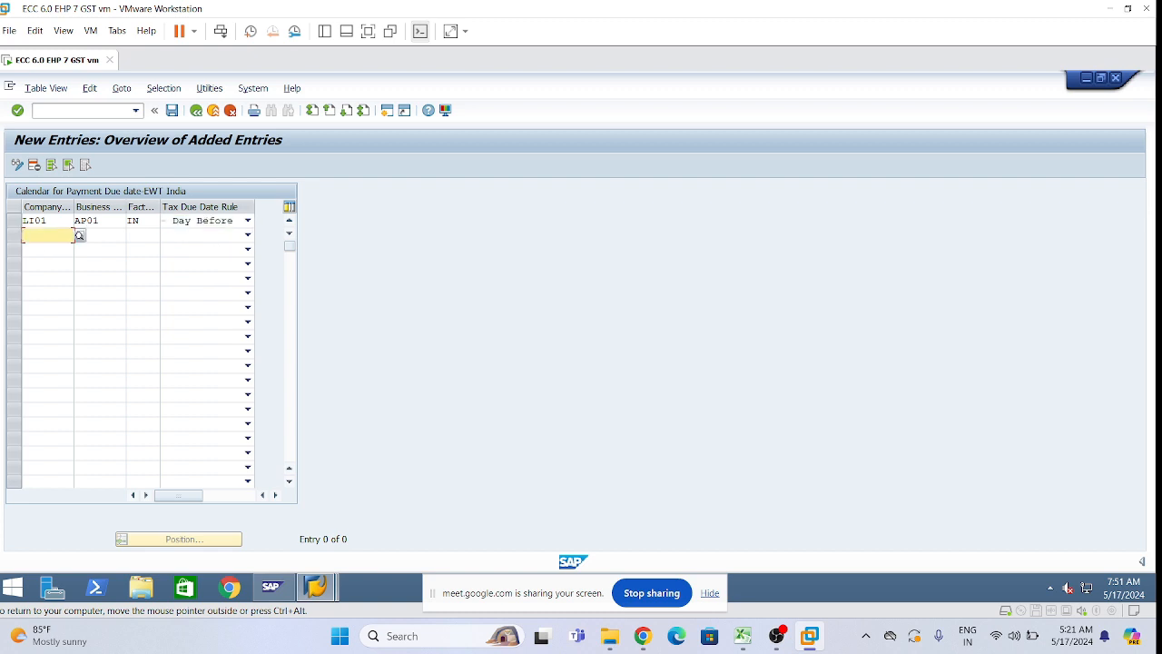
text(Li01)
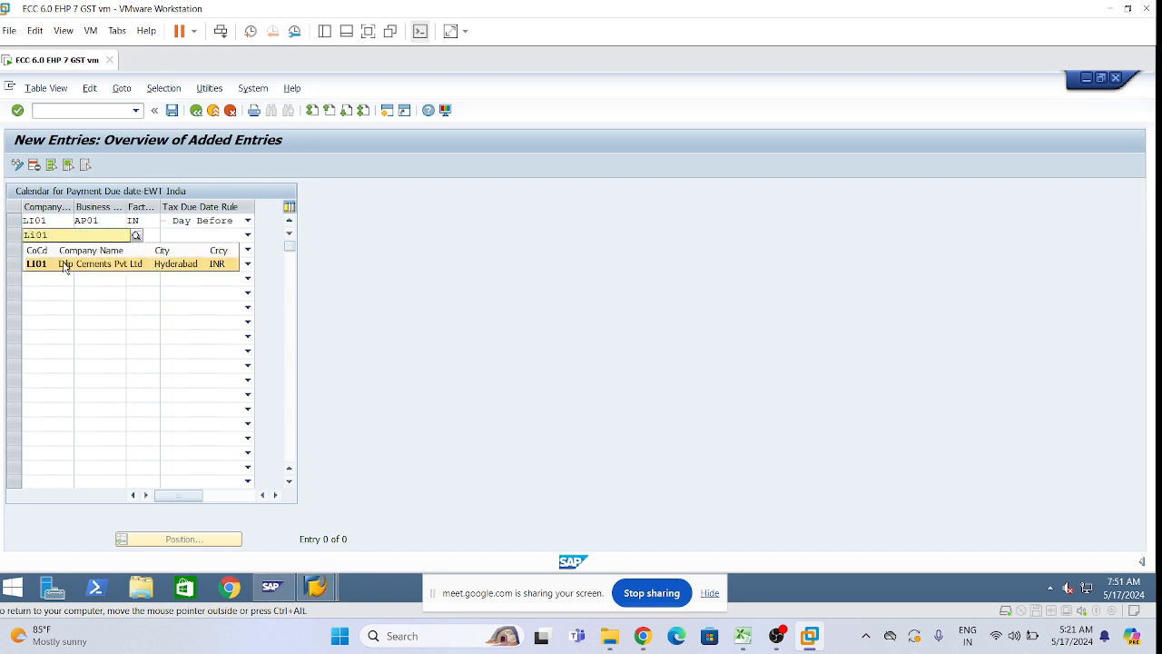
click(64, 264)
key(Tab)
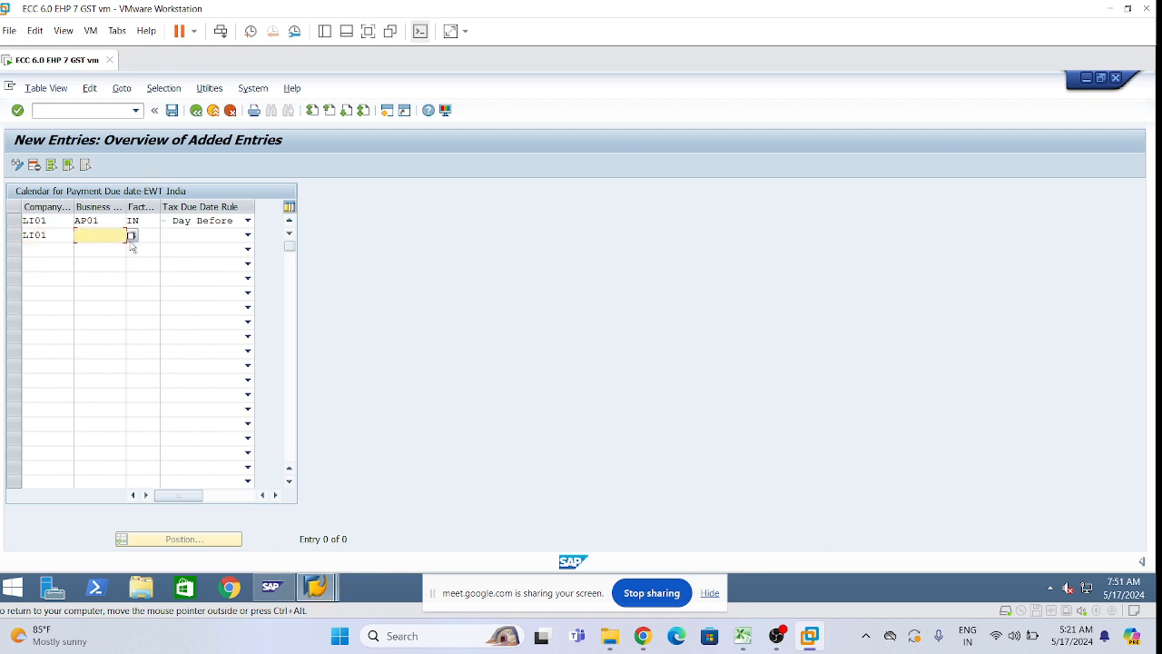
text(MH01)
key(Tab)
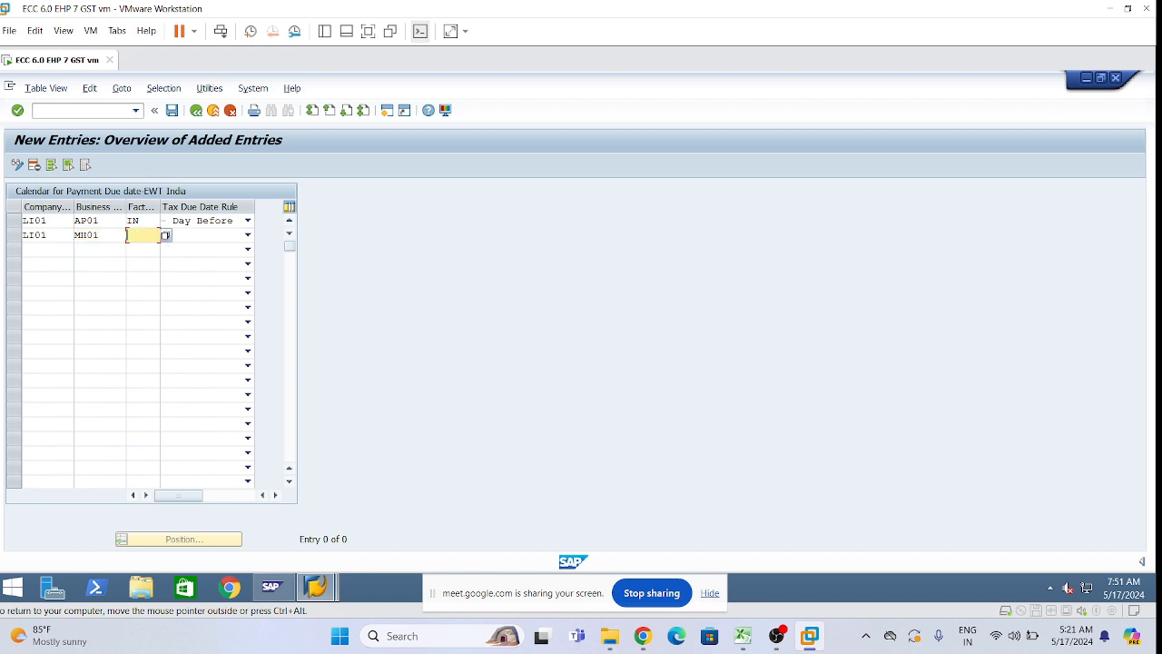
text(IN)
click(225, 237)
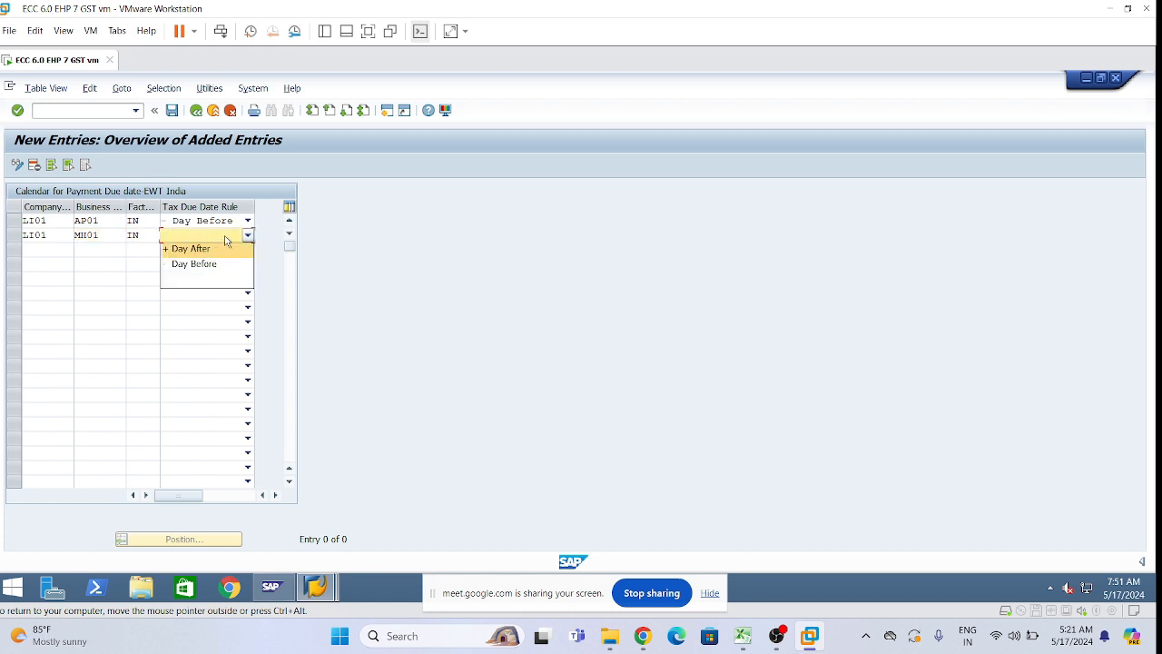
click(208, 264)
Add an entry for company code LI01, business place TS01, with factory calendar IN and tax due date rule Day Before.
click(47, 249)
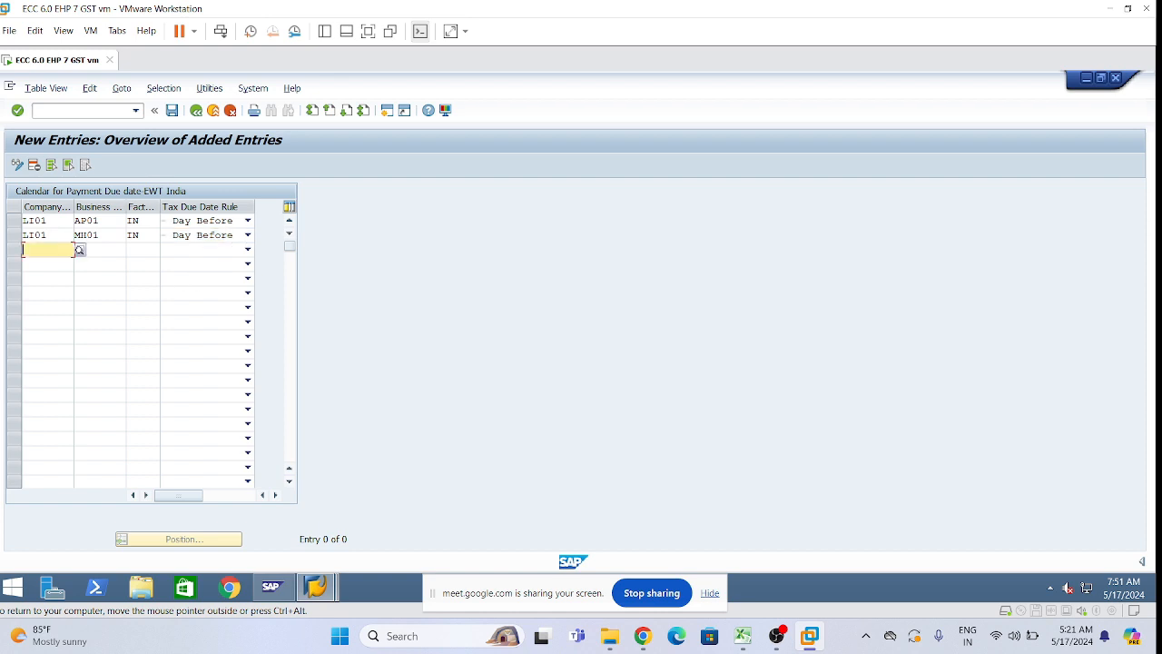
text(Li01)
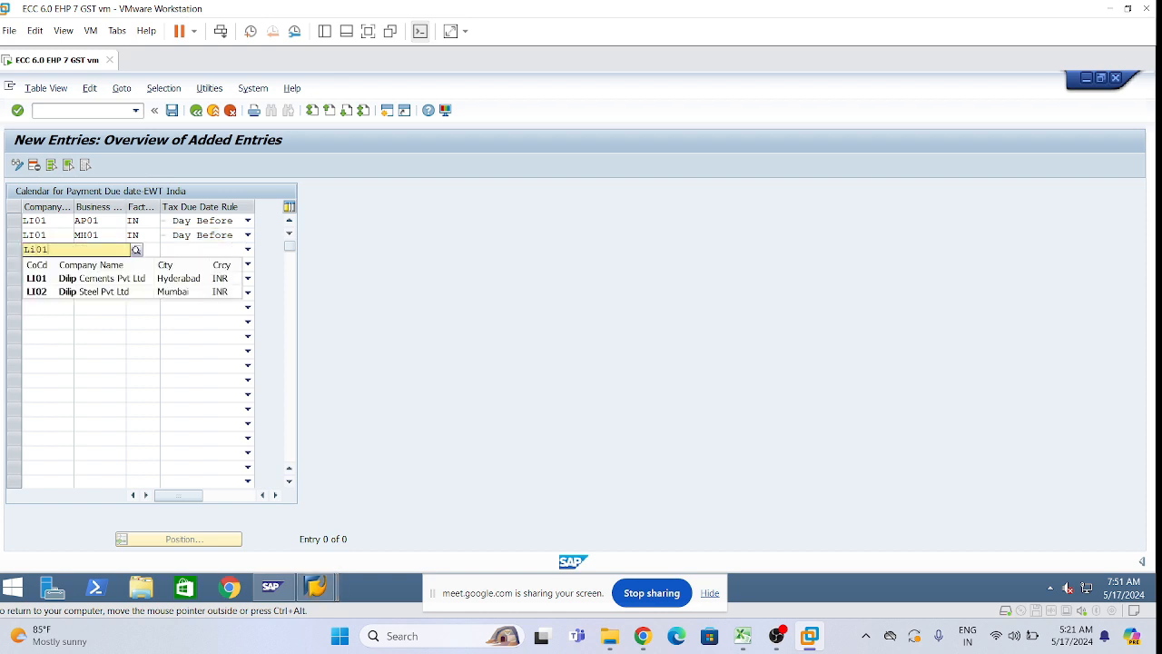
click(77, 278)
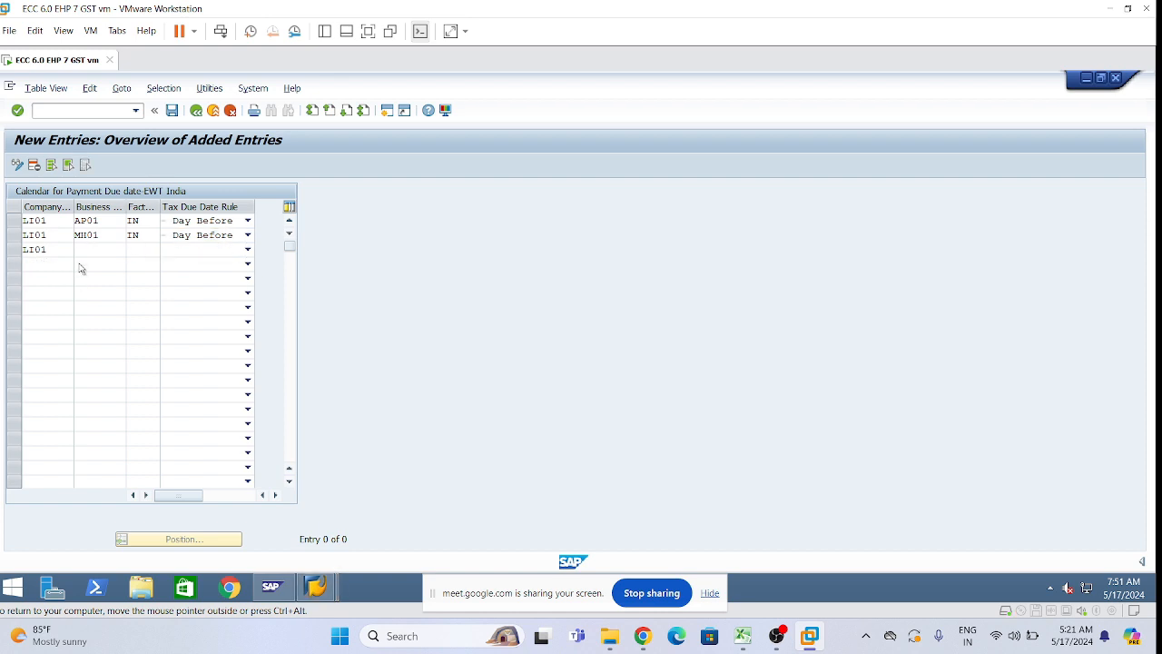
click(91, 250)
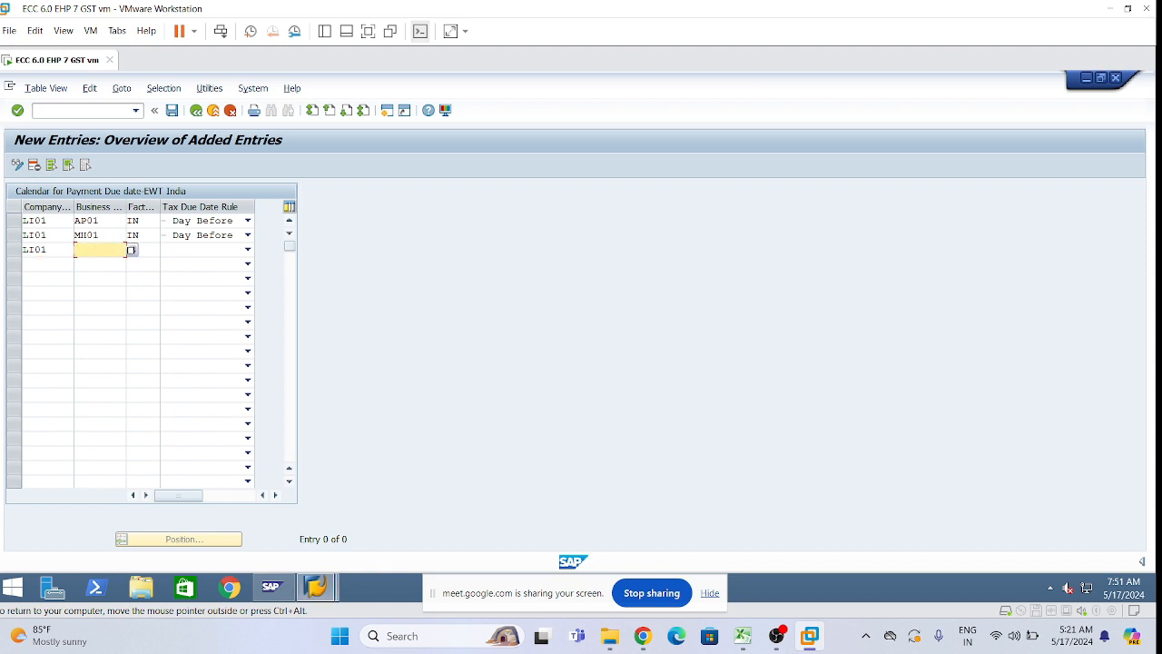
text(TS01)
click(148, 250)
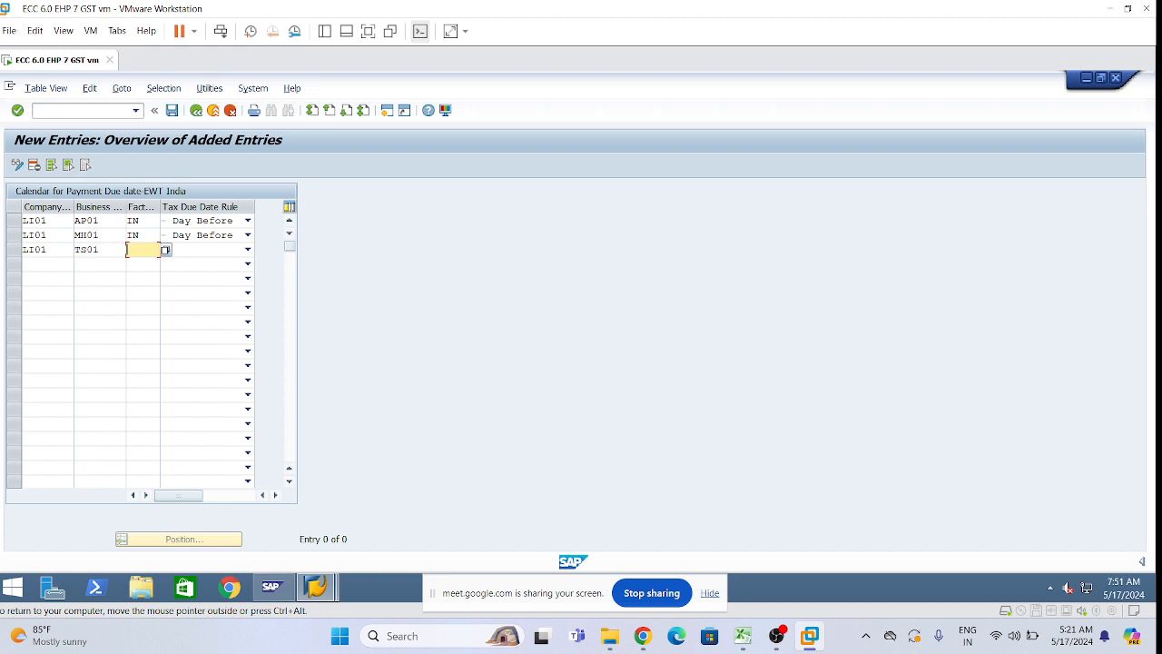
click(247, 250)
click(223, 279)
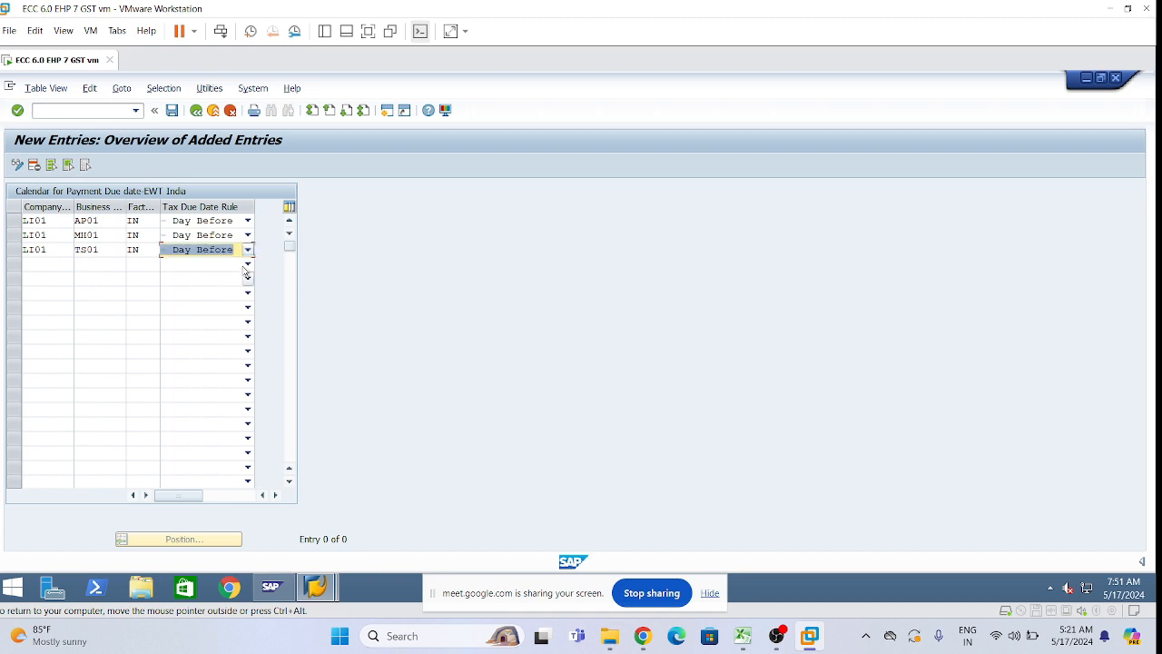
click(230, 265)
click(487, 339)
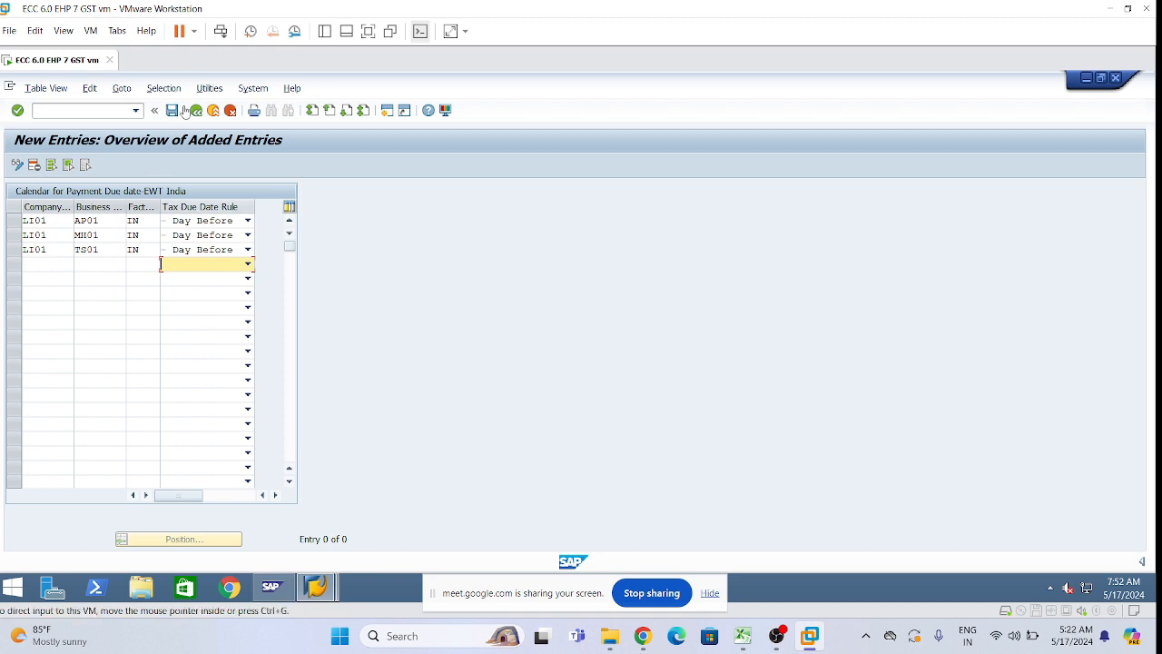
Save the three factory calendar assignments to the customizing request and return to the IMG structure.
click(174, 110)
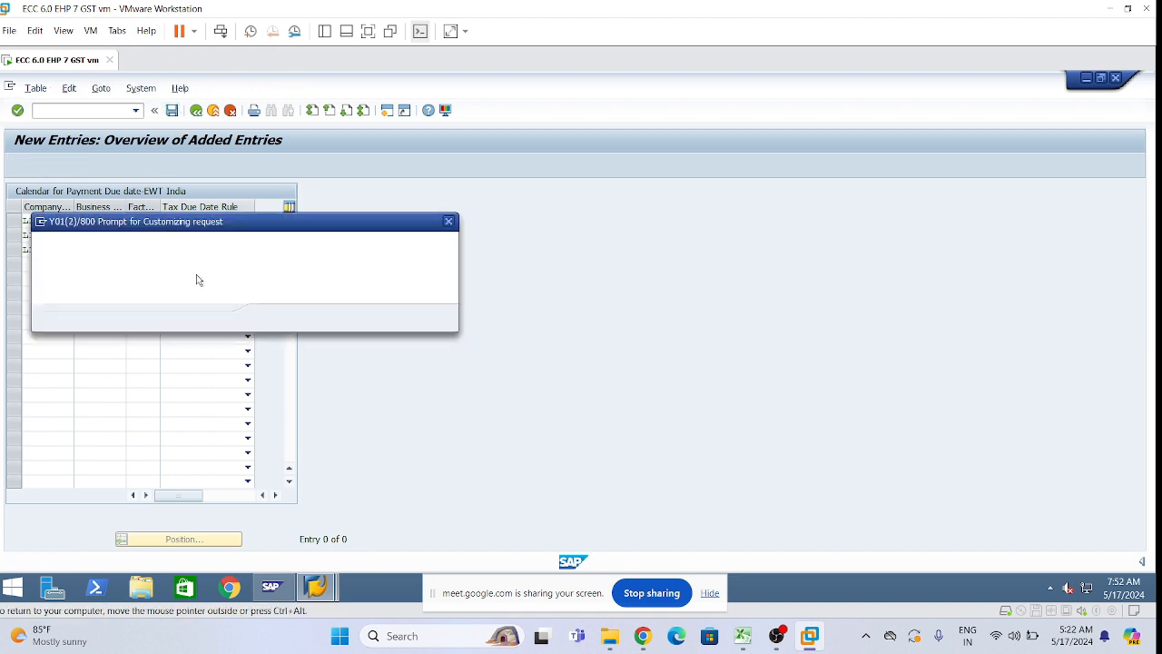
key(Return)
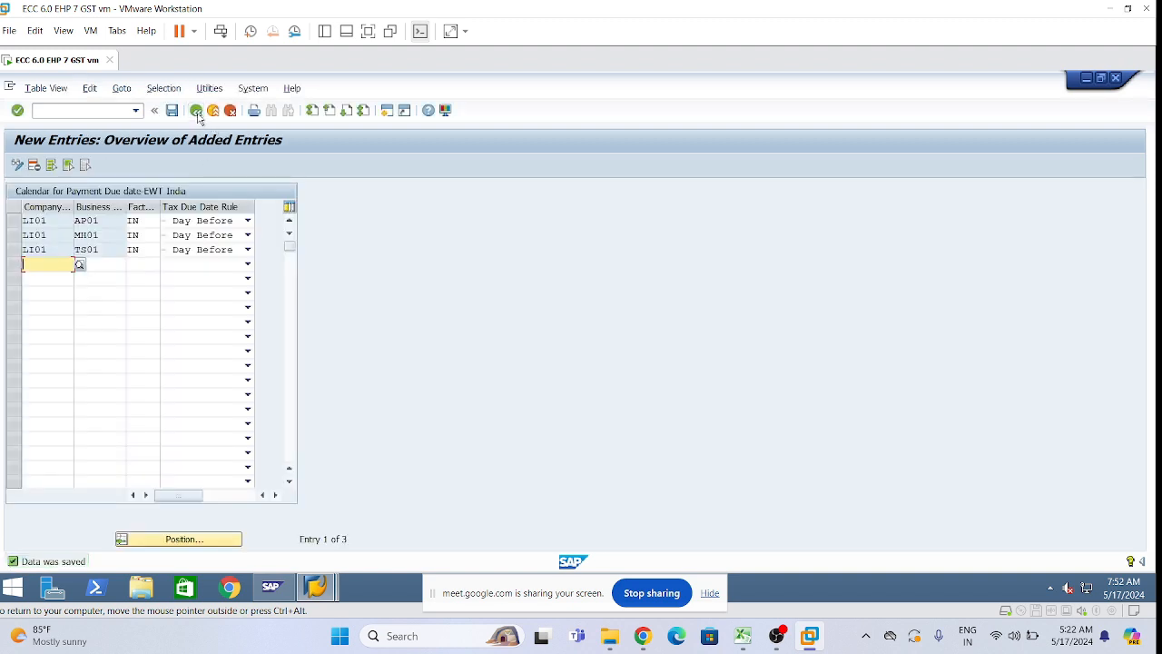
click(196, 112)
click(196, 111)
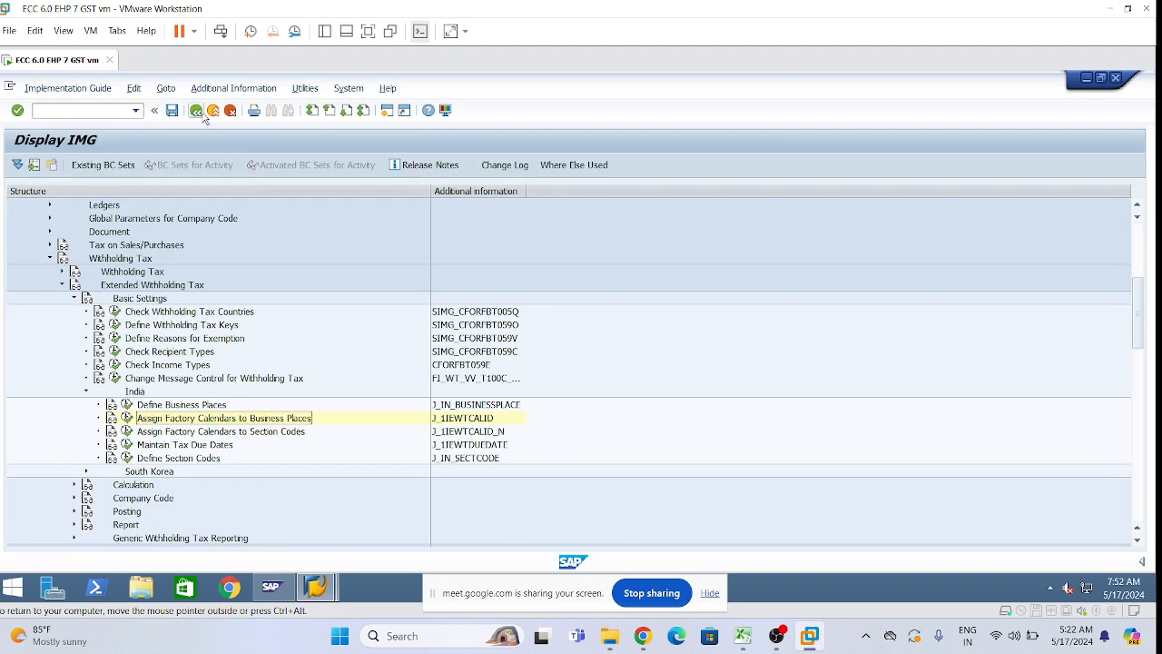
Read the documentation of the Assign Factory Calendars to Business Places activity and close it.
click(113, 420)
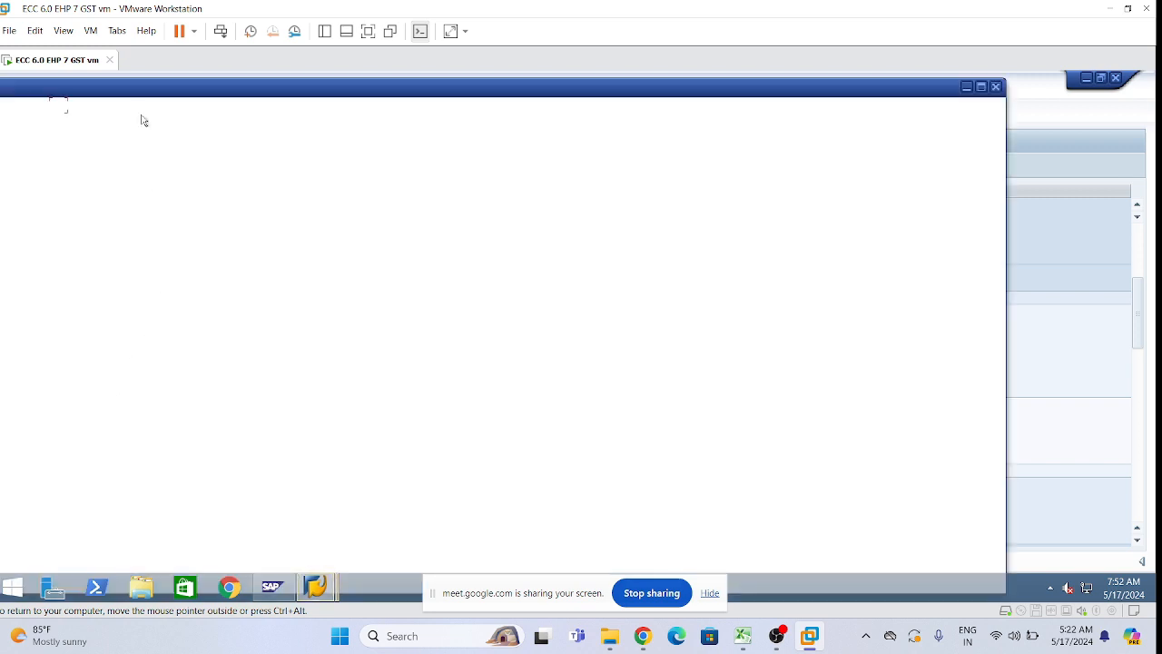
drag(168, 99, 334, 78)
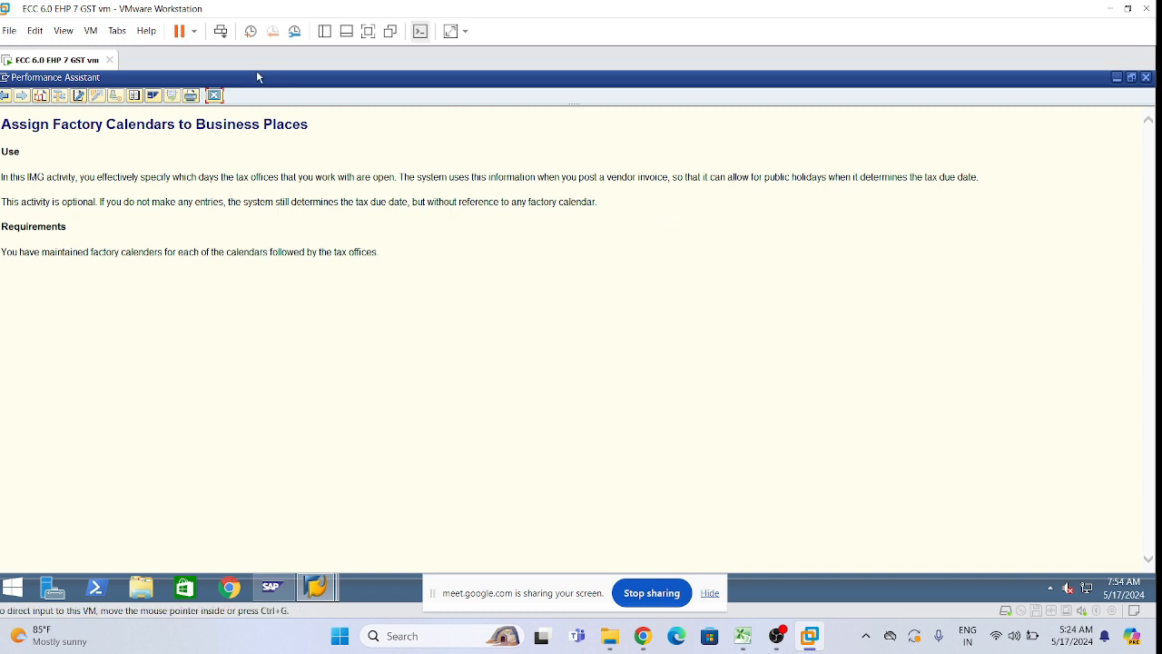
click(214, 96)
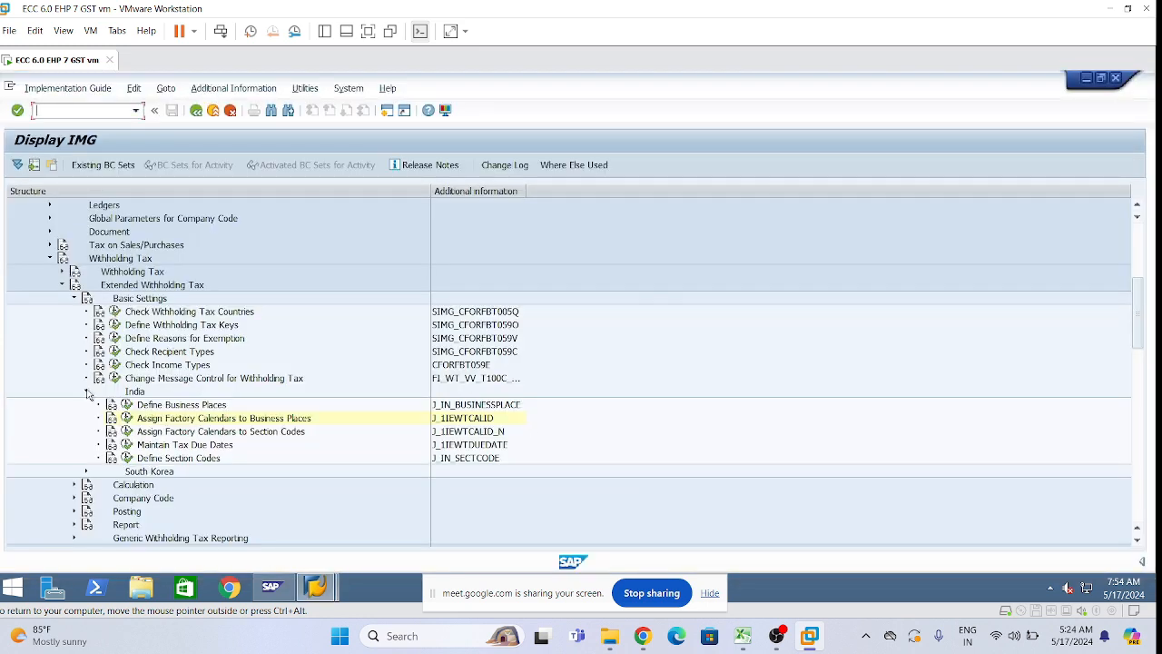
Review the tax due date rule options in the business place calendar assignments against the May 2024 calendar and return to the IMG structure.
click(1059, 633)
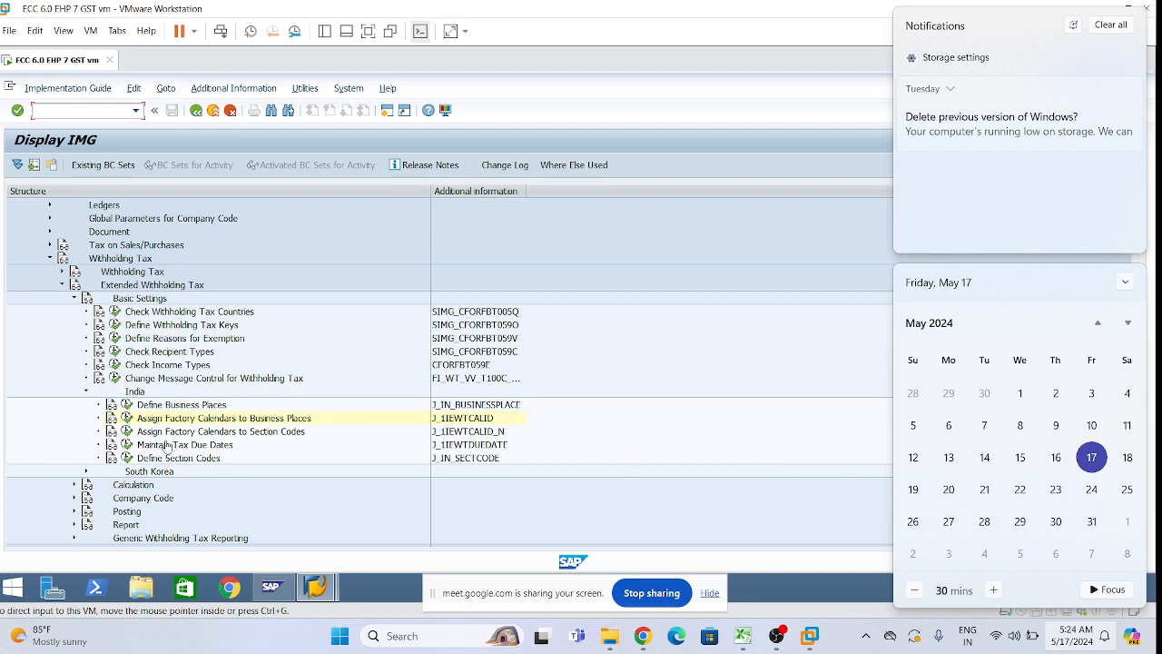
click(128, 418)
click(127, 417)
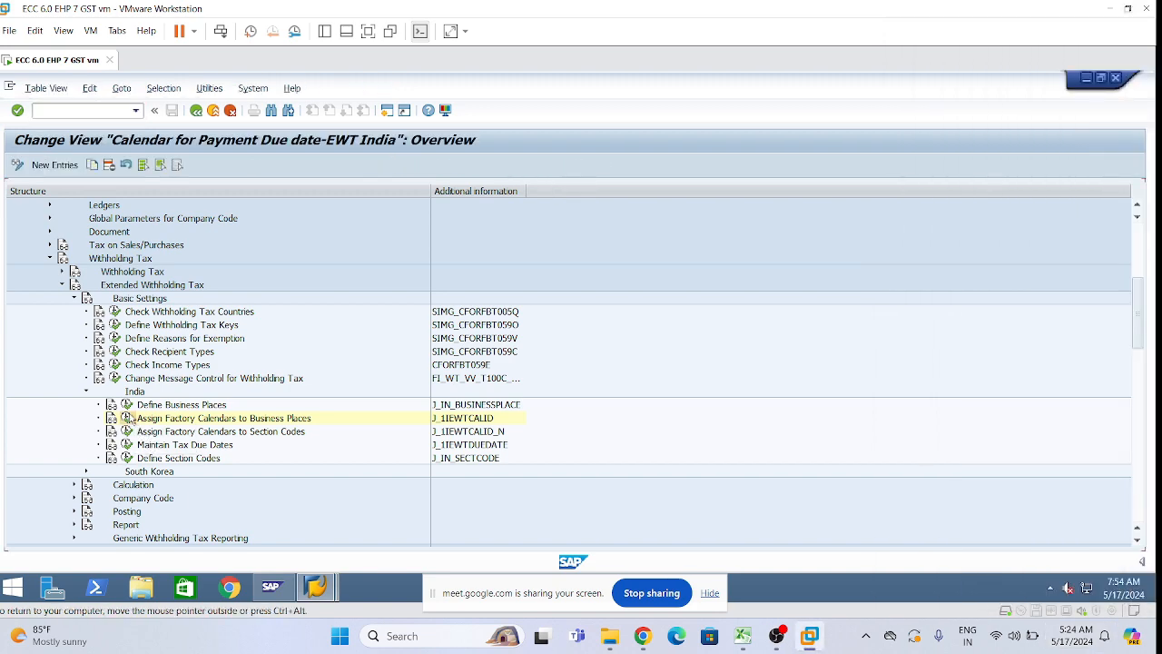
click(247, 221)
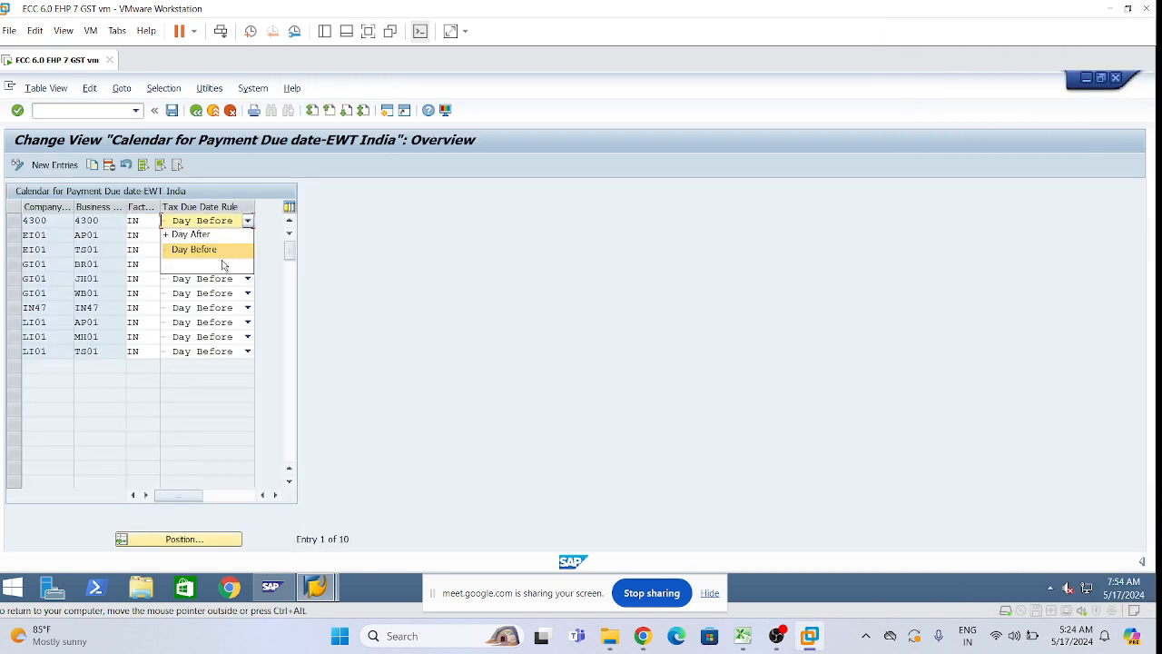
click(1085, 637)
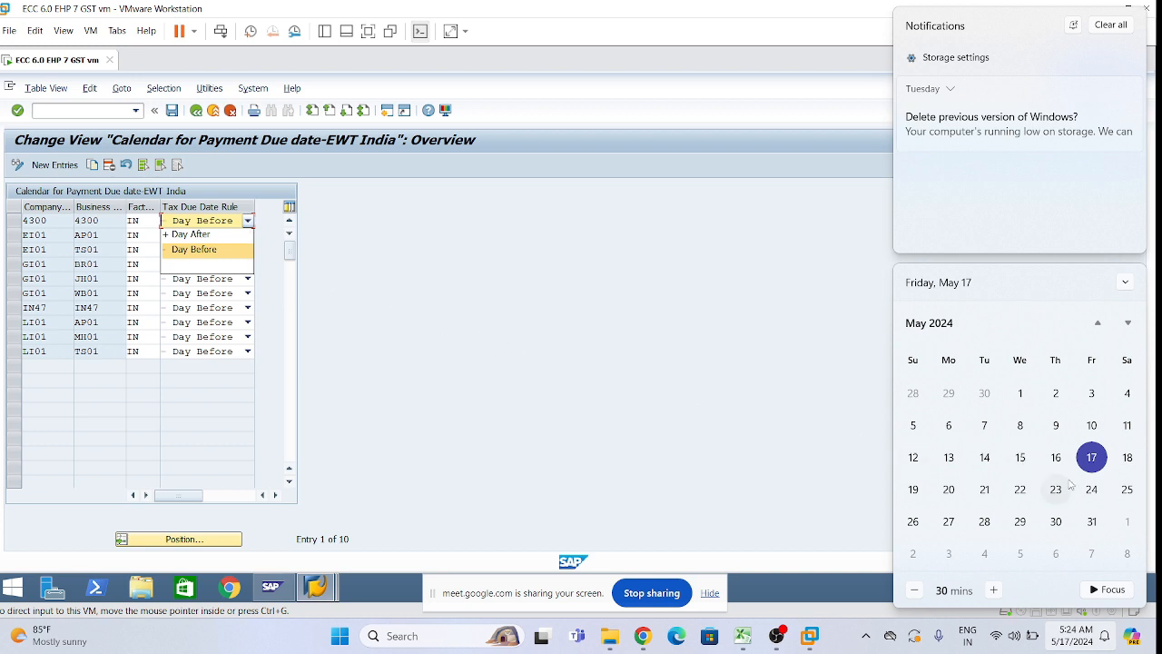
click(809, 389)
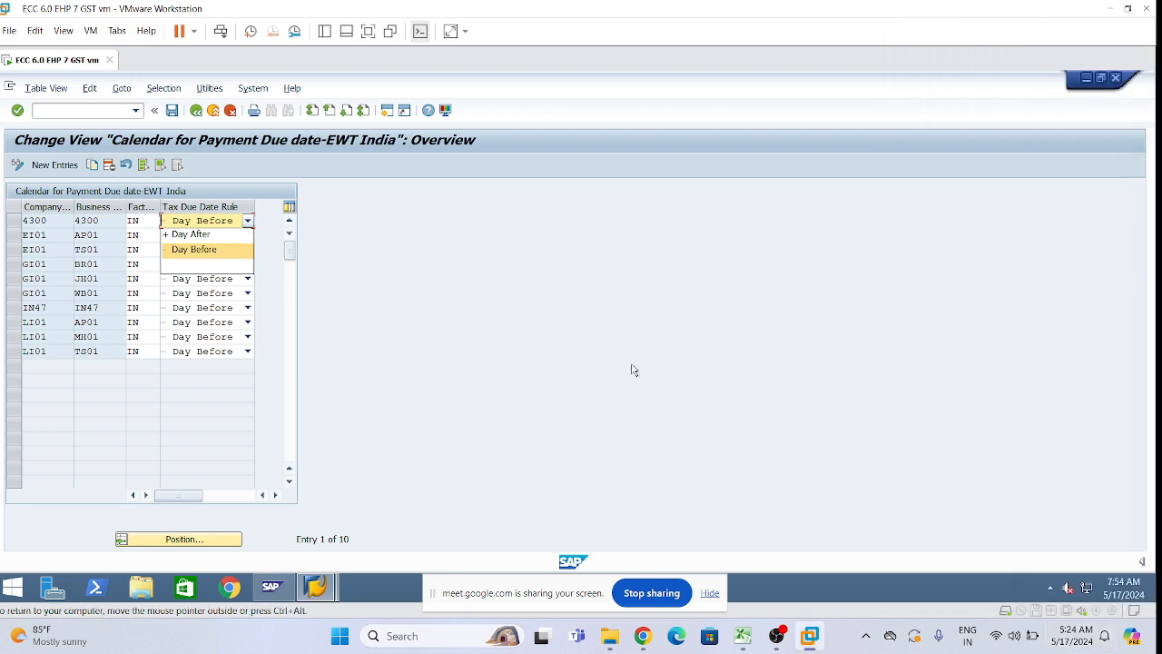
click(279, 302)
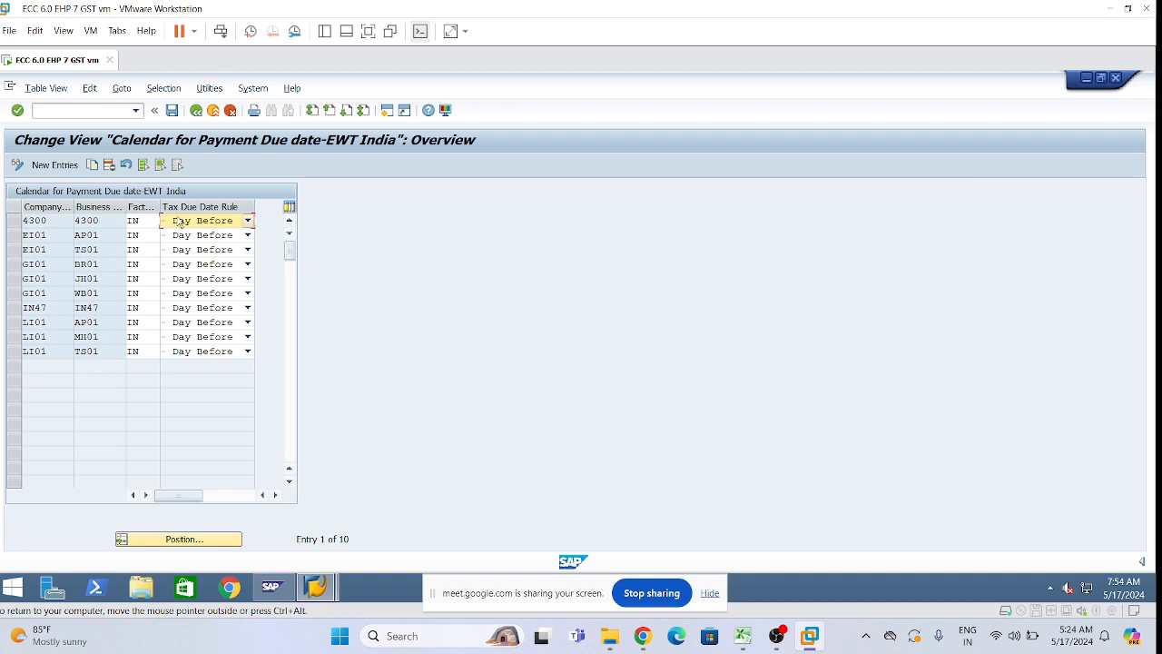
click(172, 110)
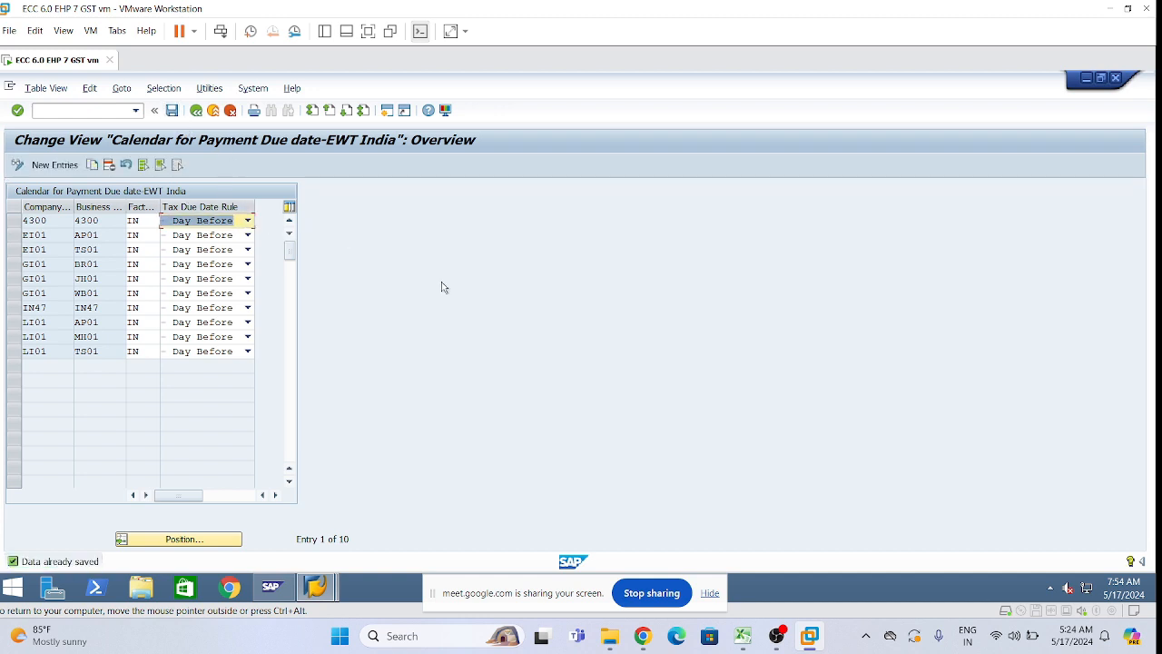
click(196, 110)
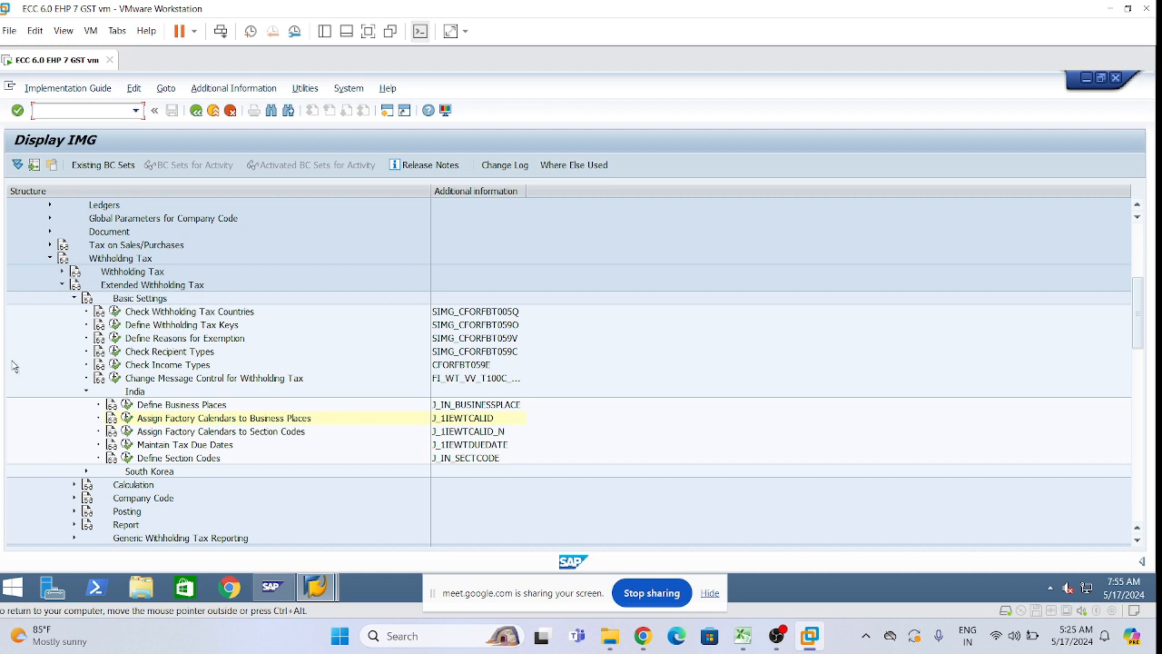
In Assign Factory Calendars to Section Codes, add an entry for company code LI01, section code AP01, with factory calendar IN and rule Day Before.
click(127, 432)
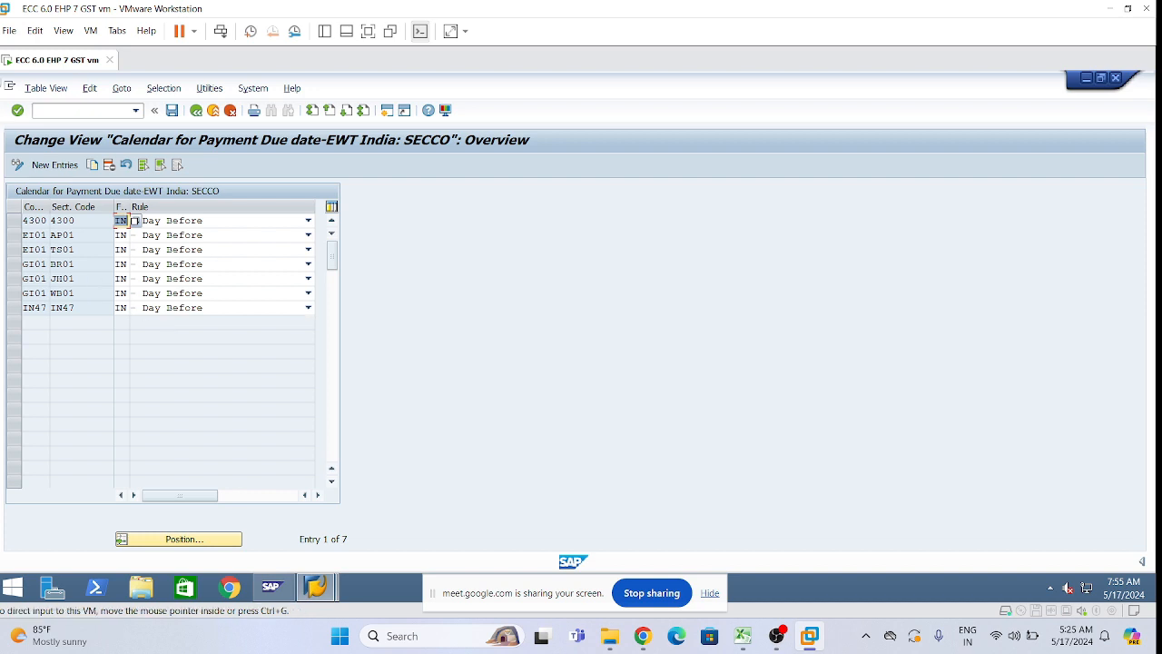
click(61, 168)
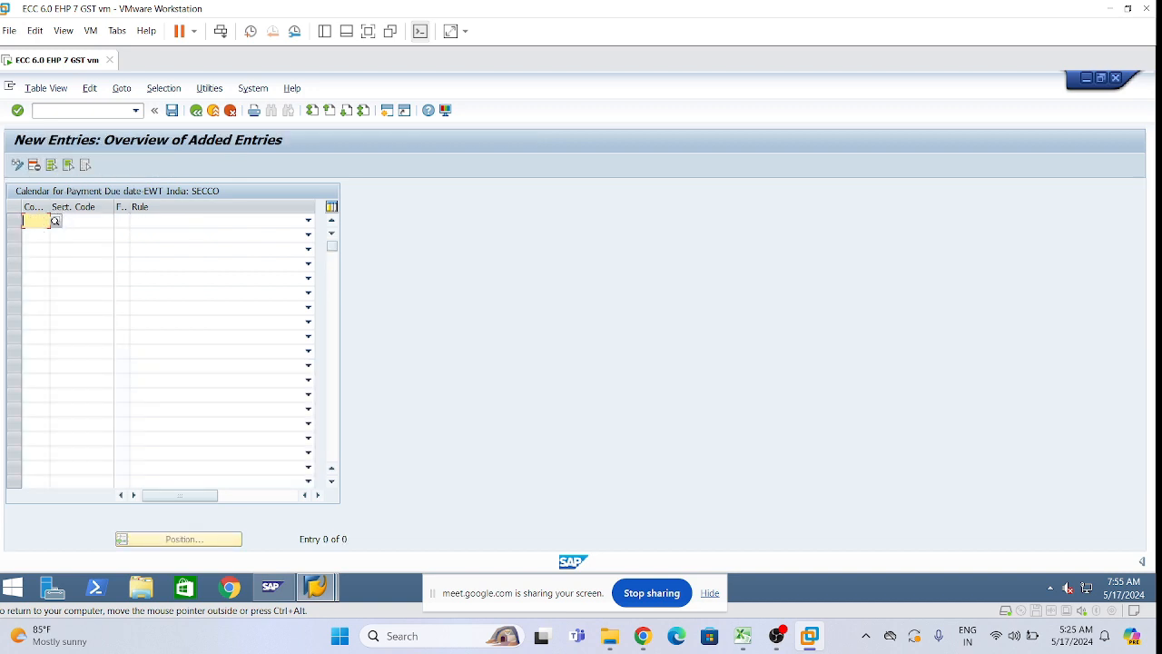
text(LI01)
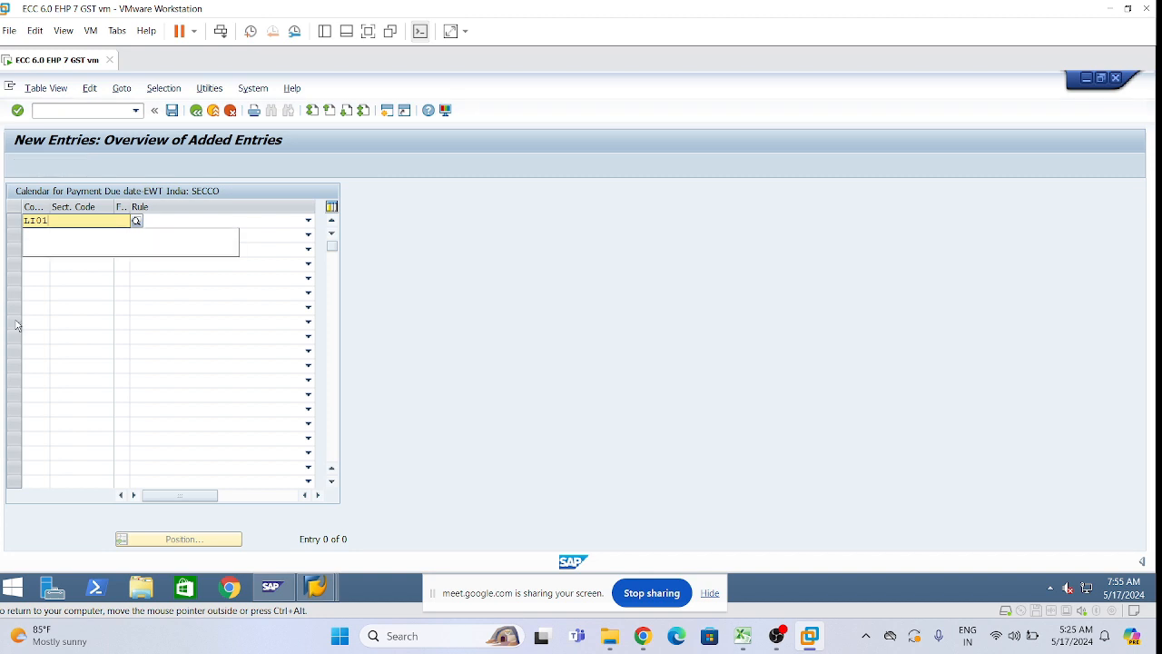
click(51, 221)
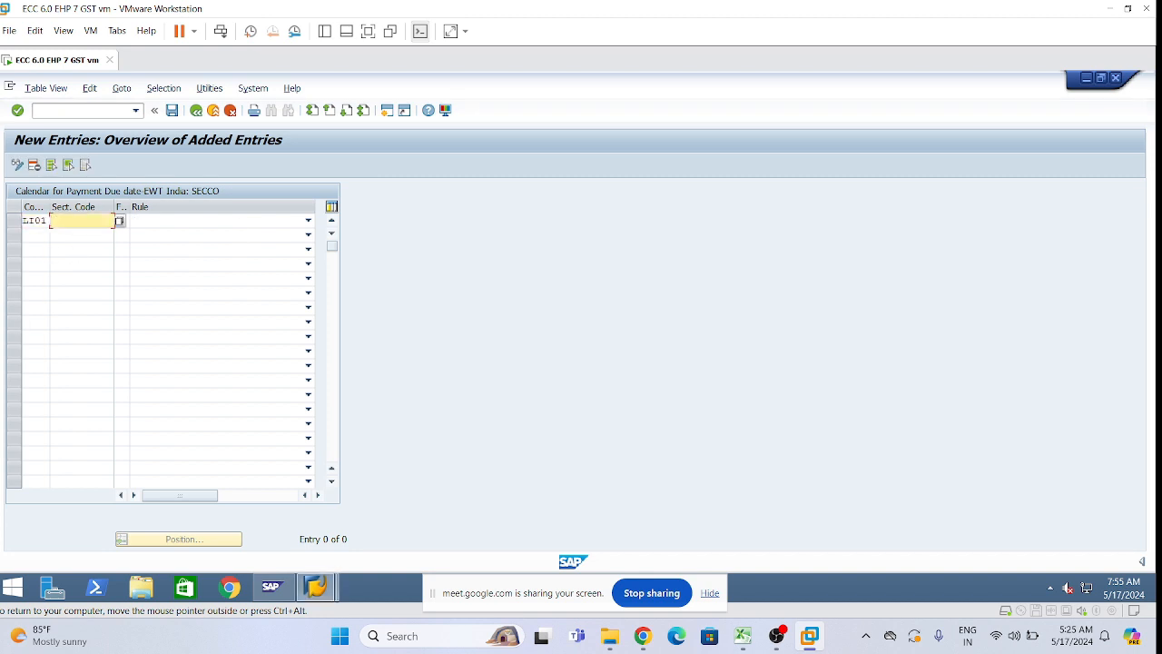
text(AP01)
click(163, 222)
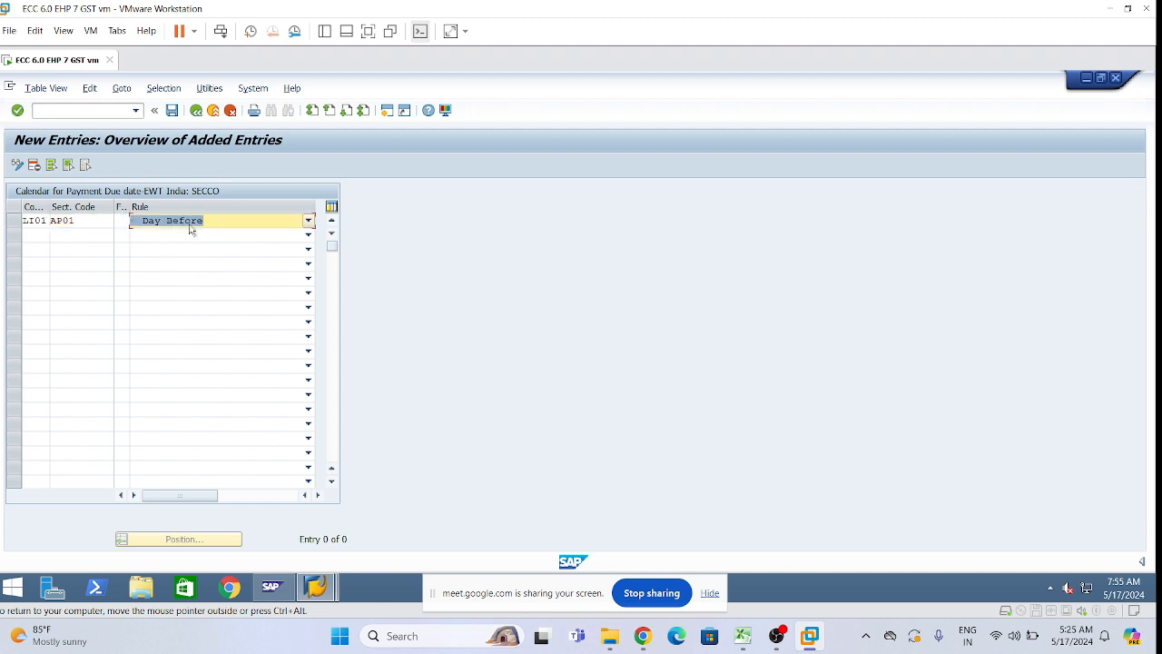
click(132, 221)
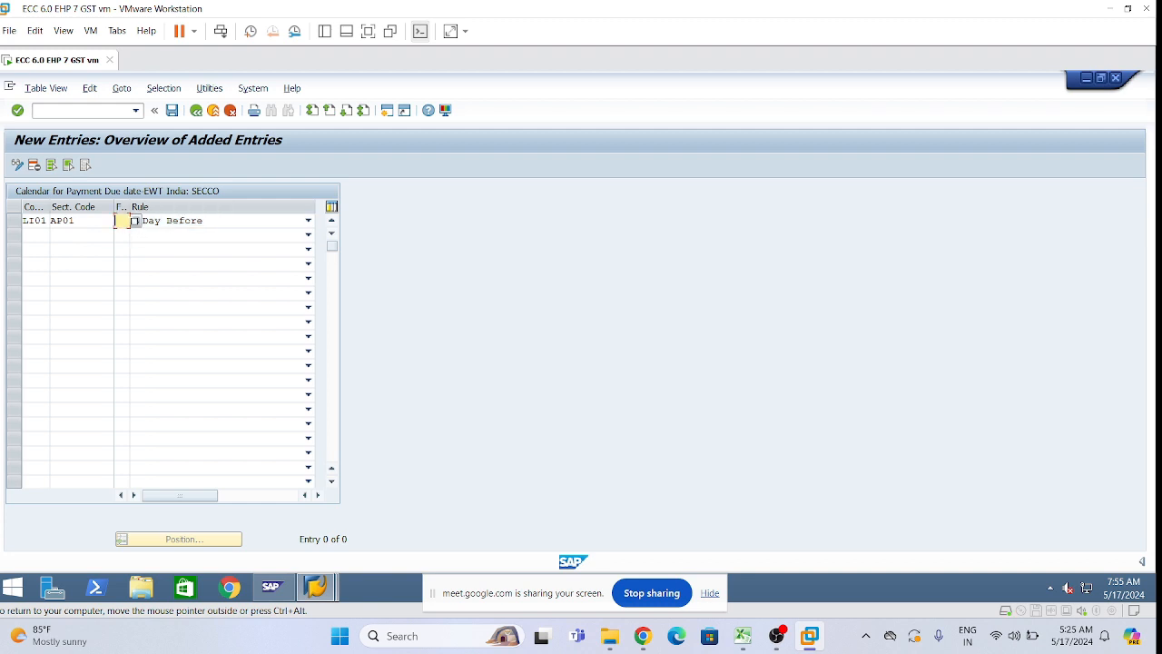
text(in)
Add a second section code entry for company code LI01, section code MH01, with factory calendar IN and rule Day Before.
click(46, 235)
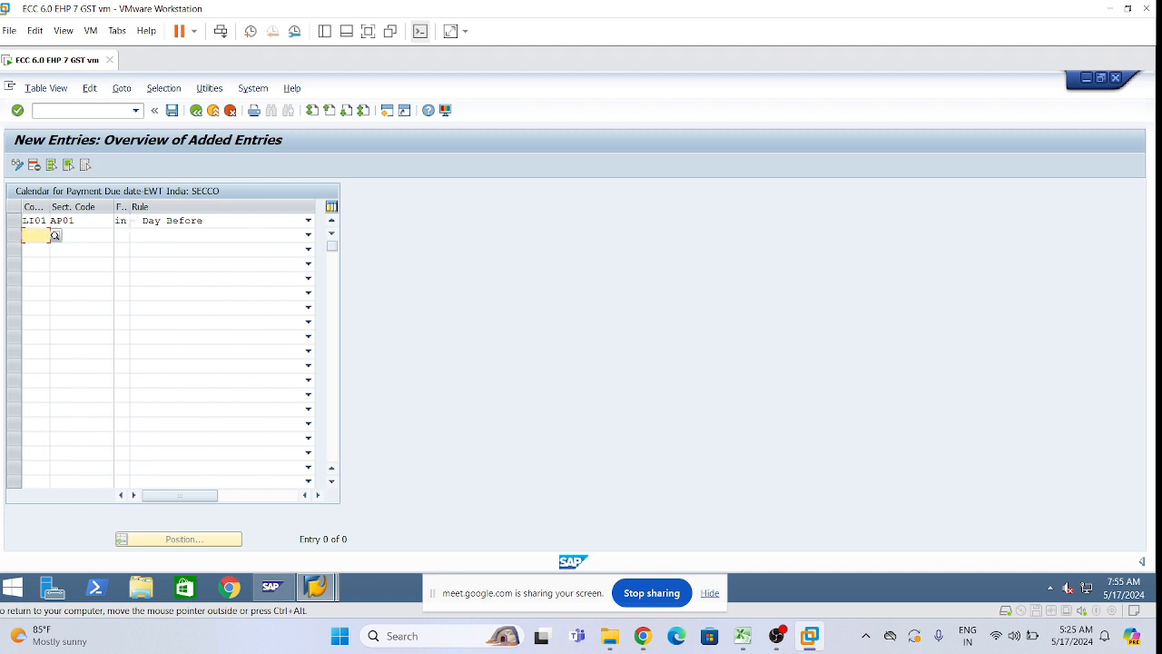
text(LI0)
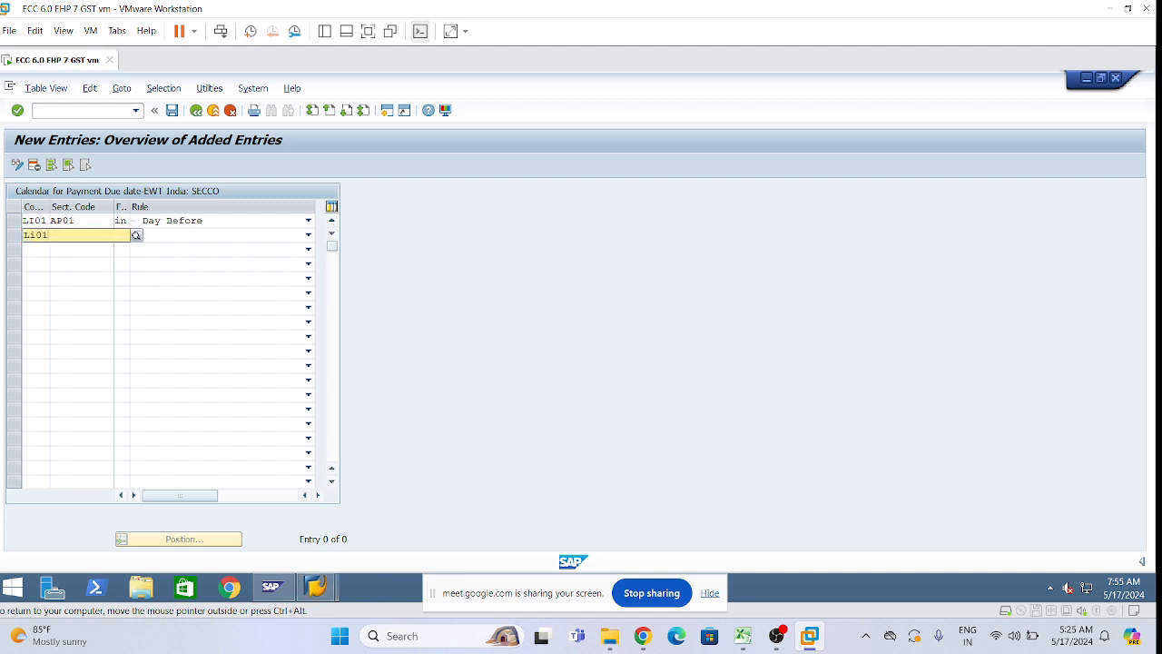
click(87, 264)
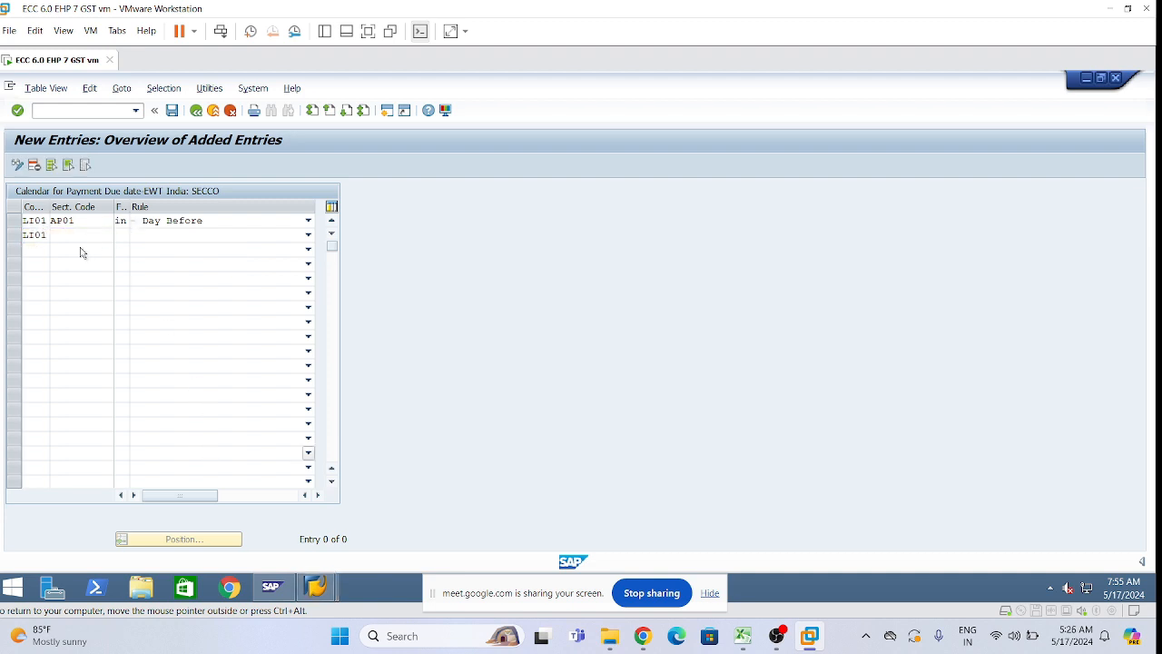
click(84, 236)
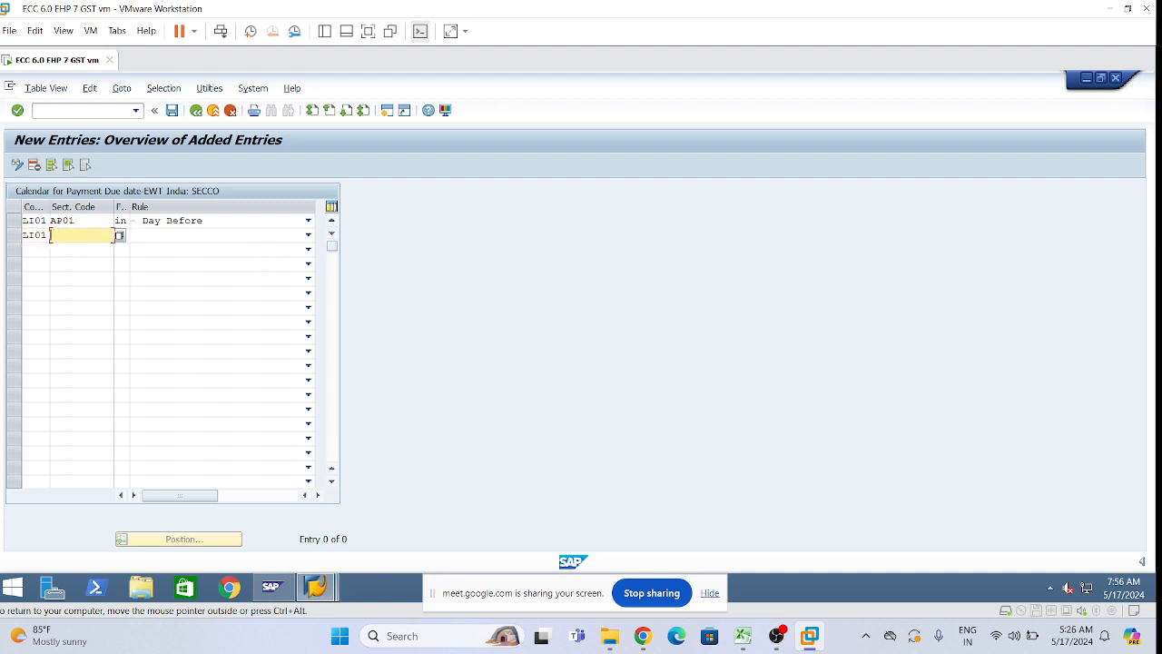
text(Mh01)
click(153, 238)
click(122, 233)
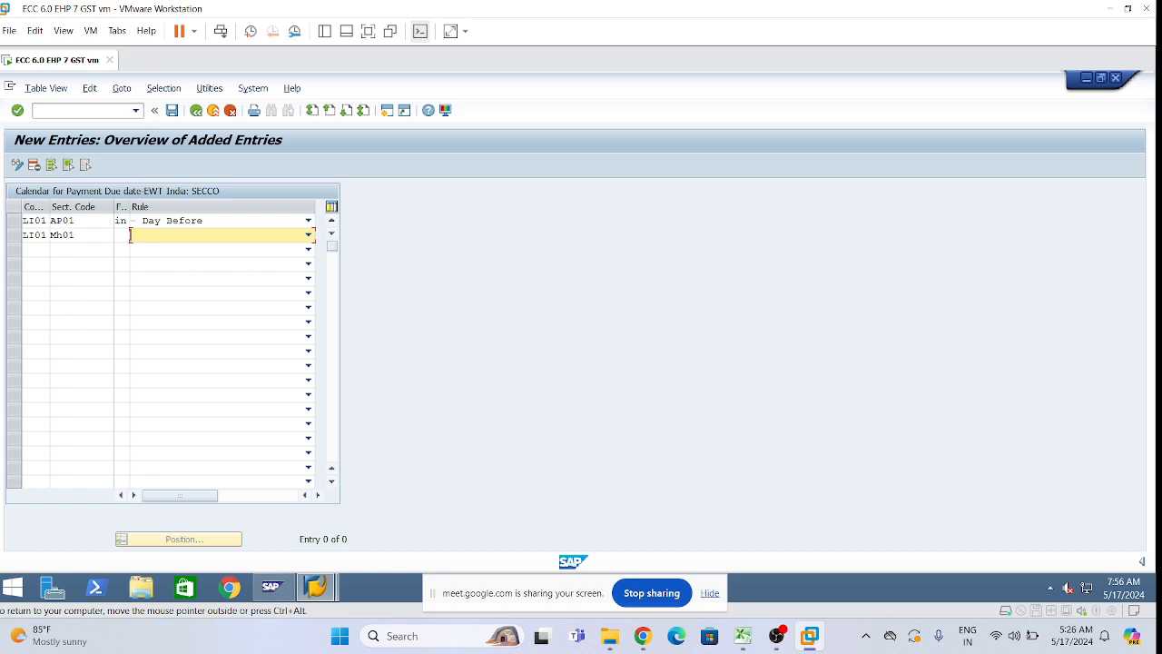
click(121, 235)
text(in)
click(173, 235)
click(309, 235)
click(219, 264)
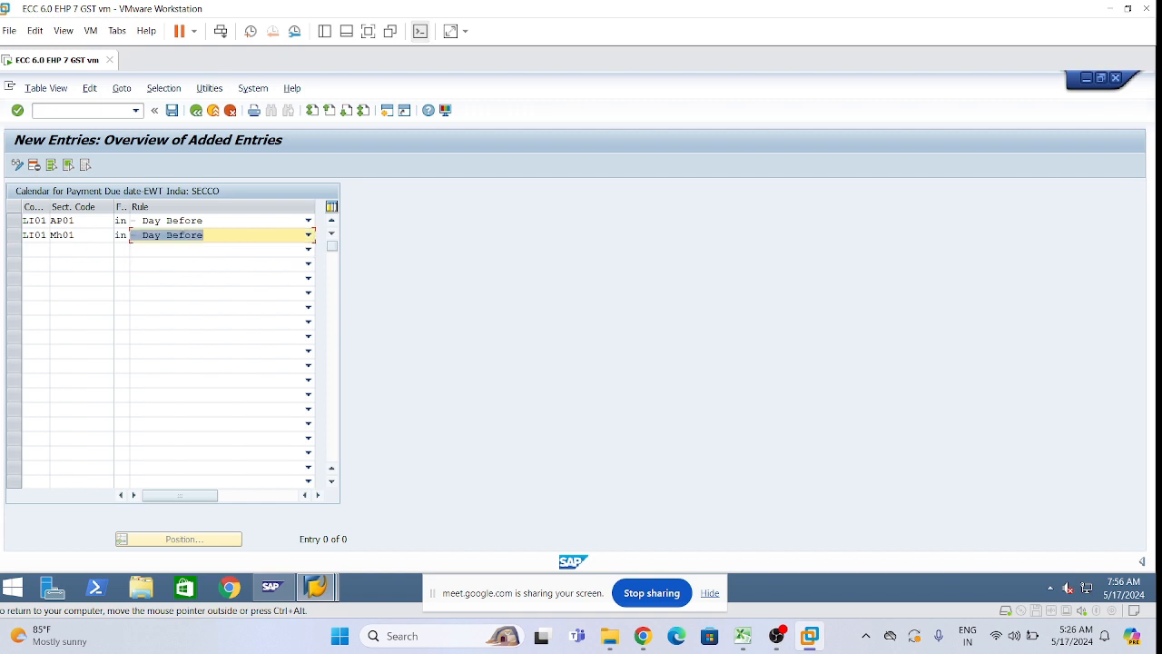
Add a third section code entry for company code LI01, section code TS01, with factory calendar IN and rule Day Before.
key(Tab)
text(li01)
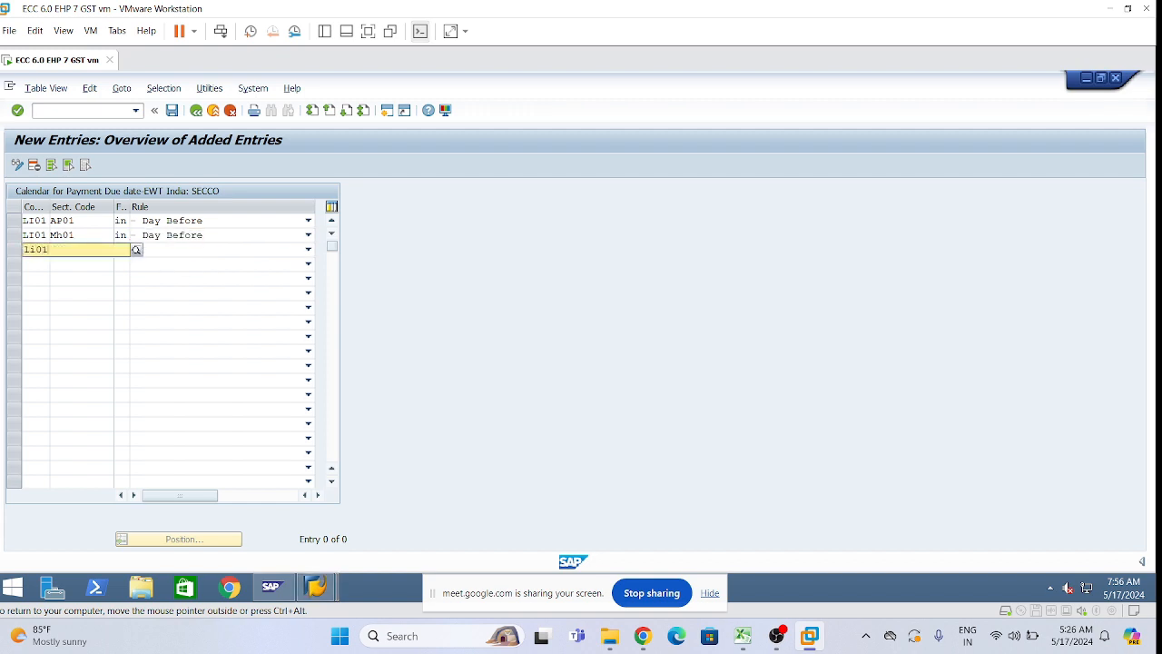
click(94, 283)
key(Tab)
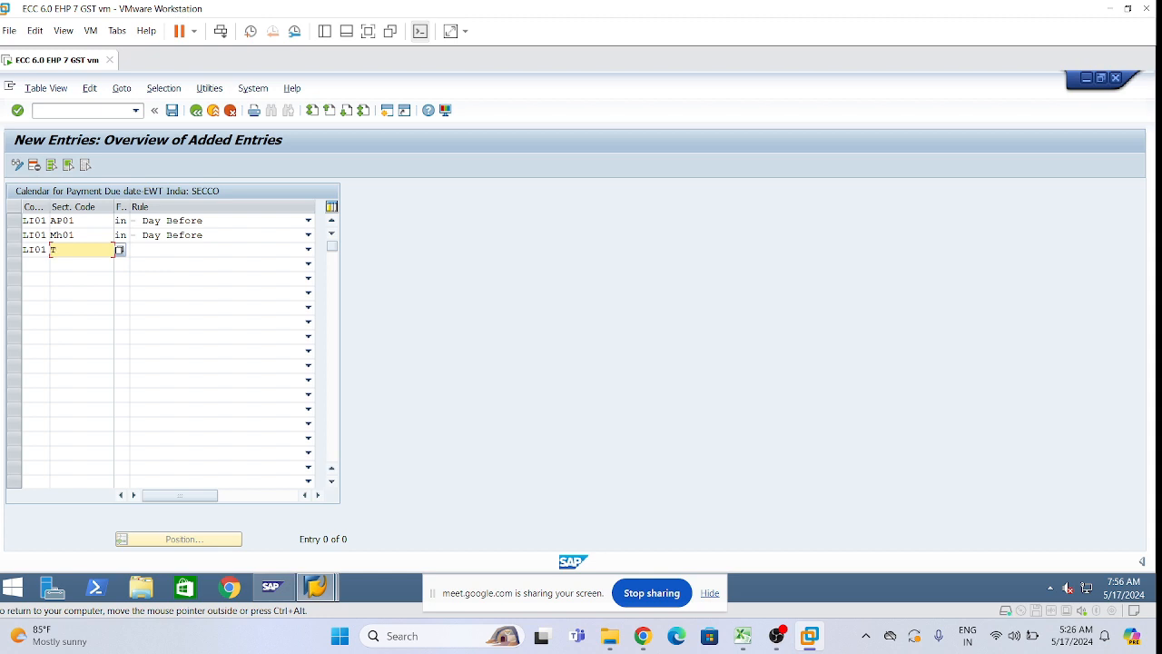
text(TS01)
key(Tab)
text(in)
key(Tab)
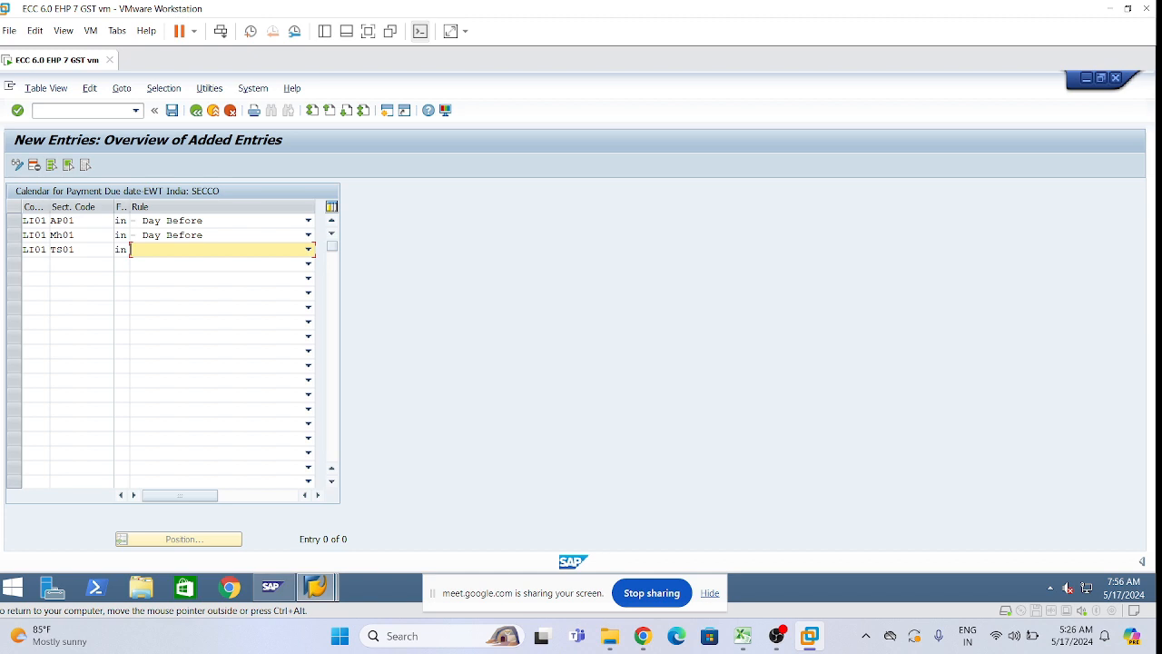
click(309, 249)
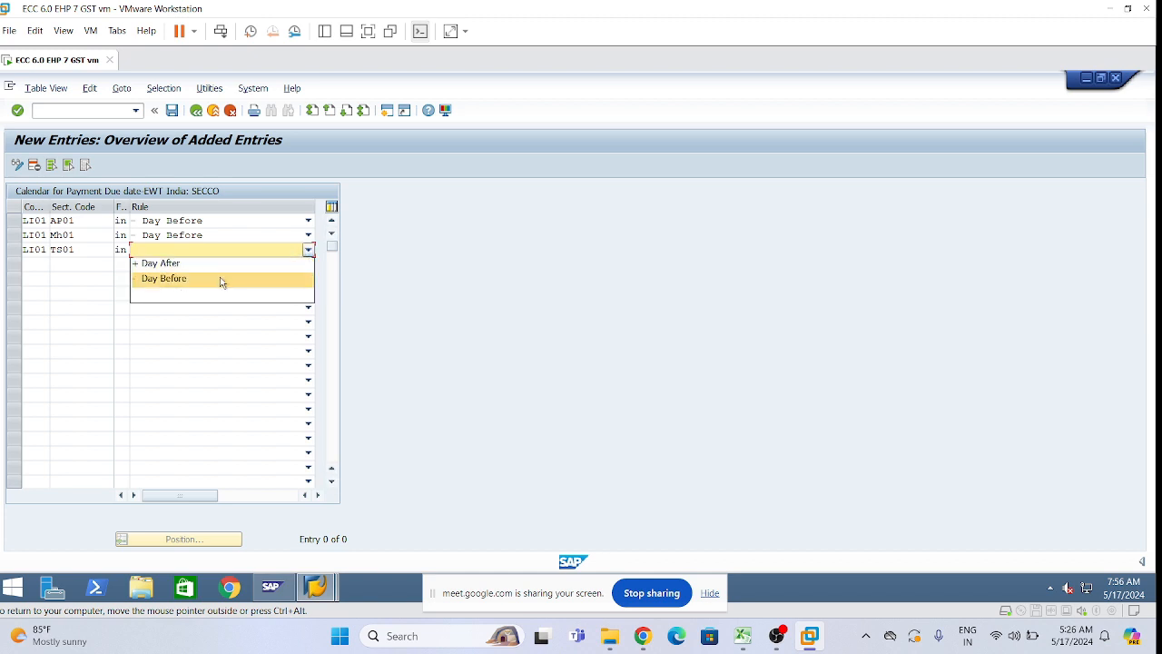
click(221, 281)
click(185, 295)
Save the section code calendar assignments to the customizing request and return to the IMG structure.
click(173, 116)
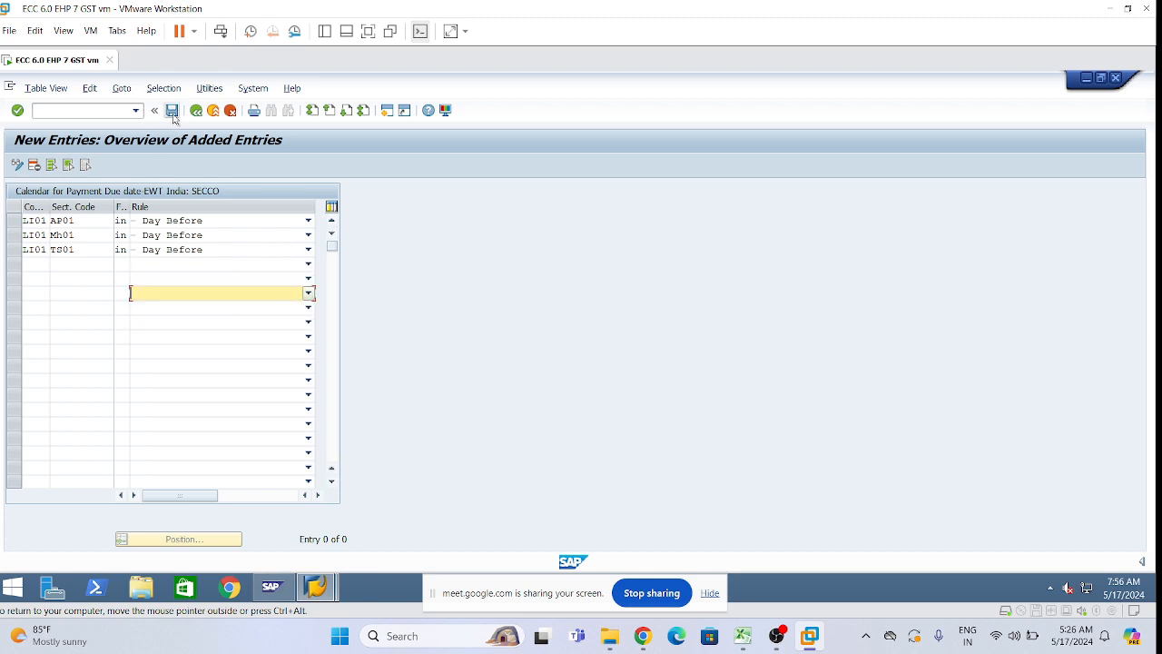
click(172, 117)
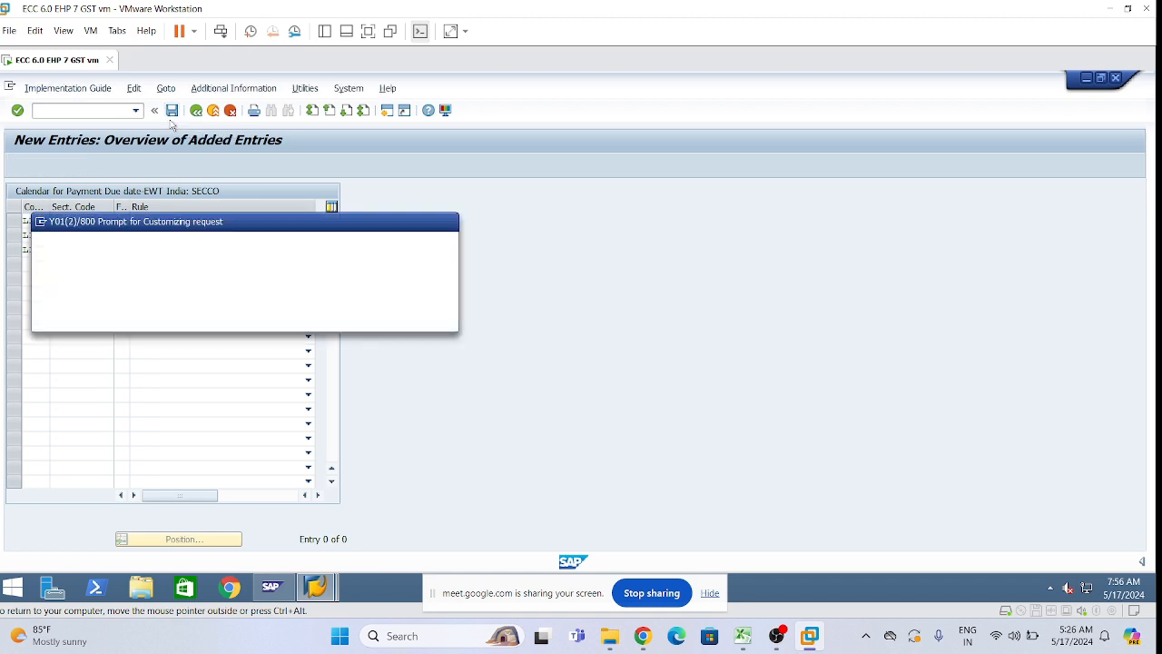
click(273, 317)
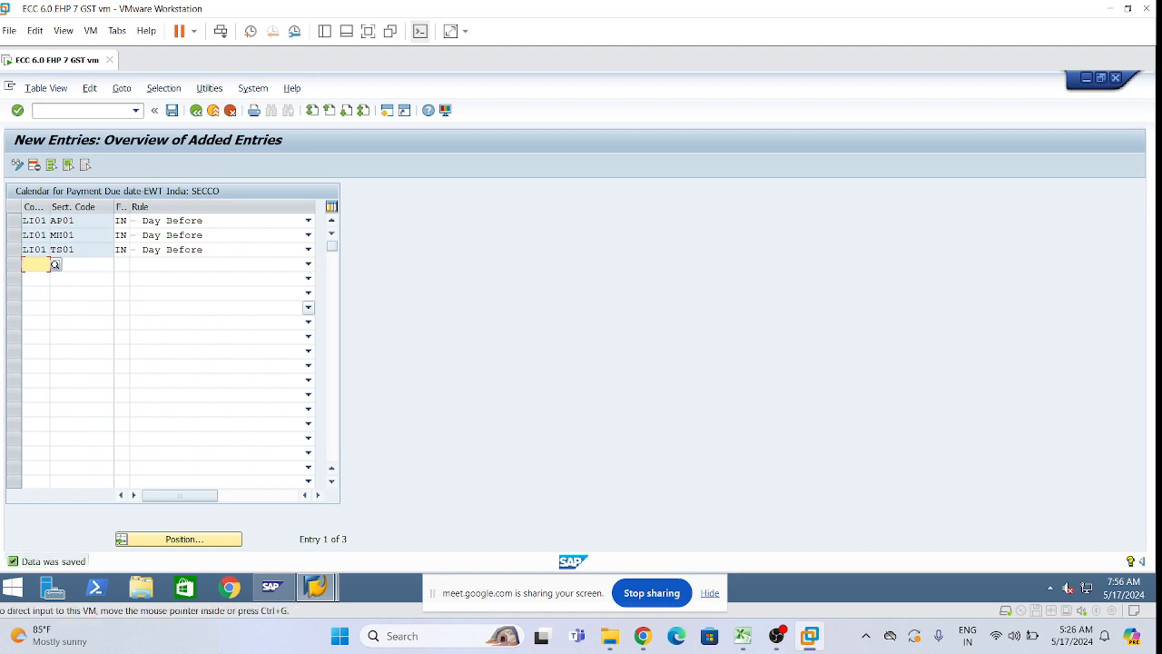
click(196, 113)
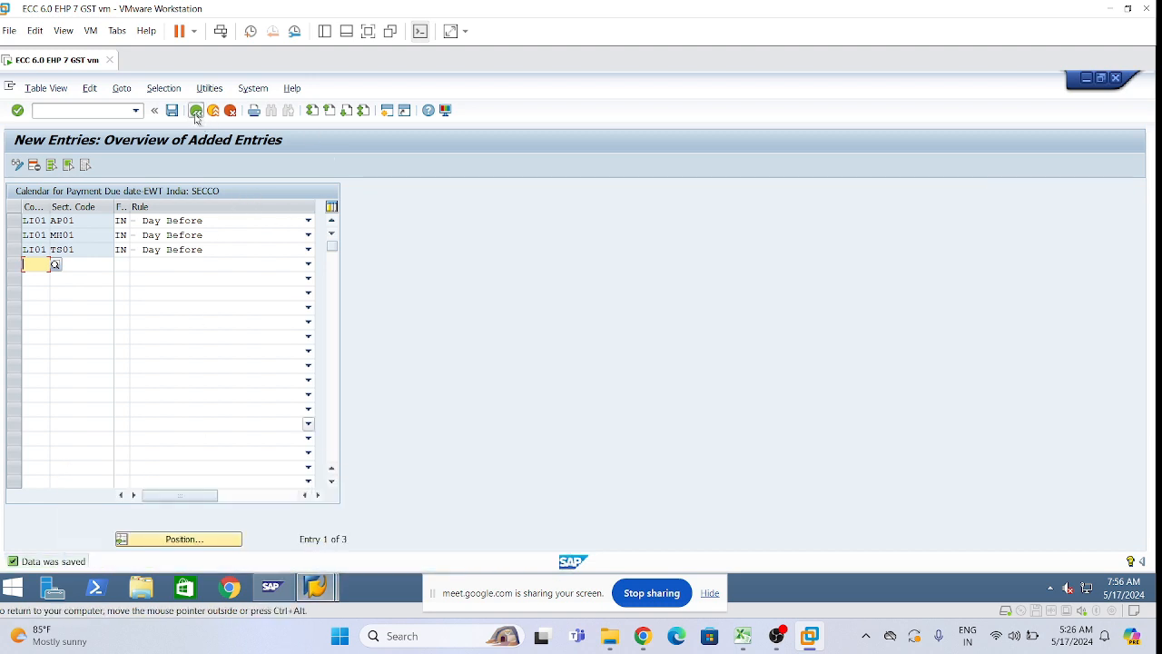
click(193, 115)
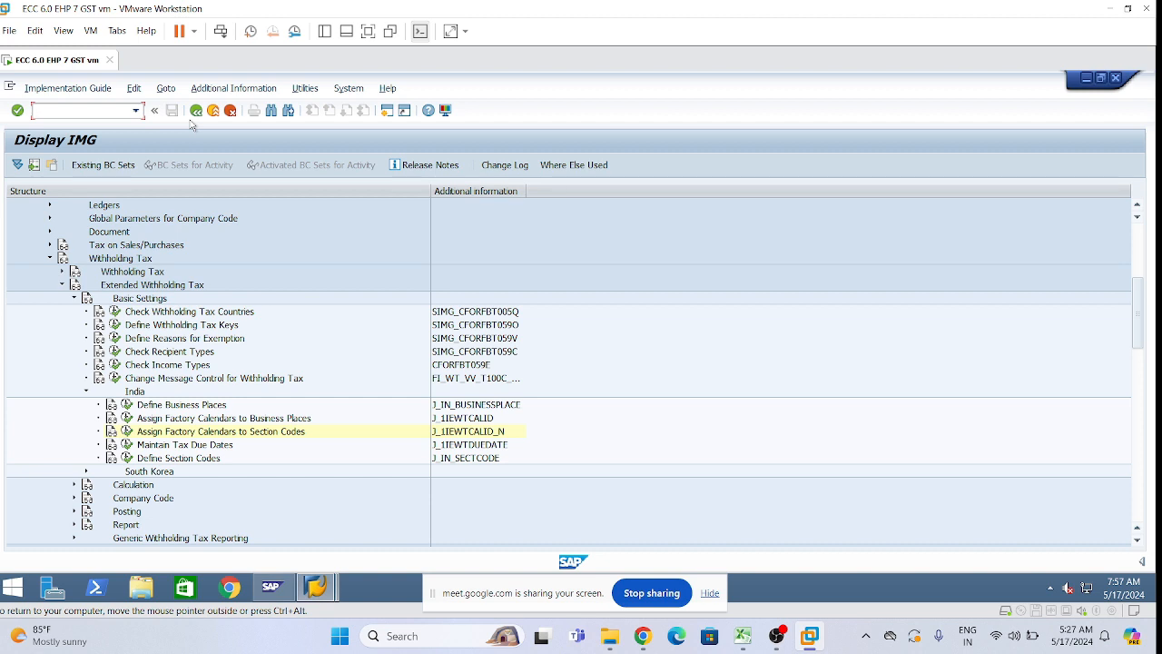
Open Maintain Tax Due Dates, widen the official withholding tax key column and examine the 194C entries' recipient types and days until the due date.
click(127, 449)
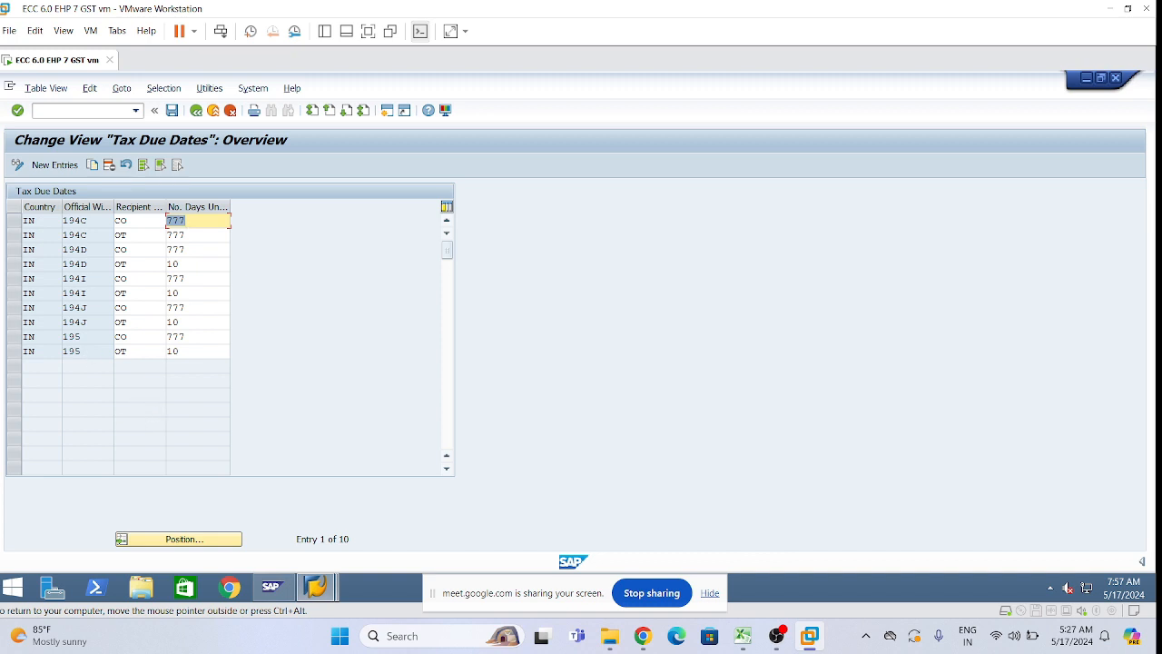
click(154, 250)
click(194, 250)
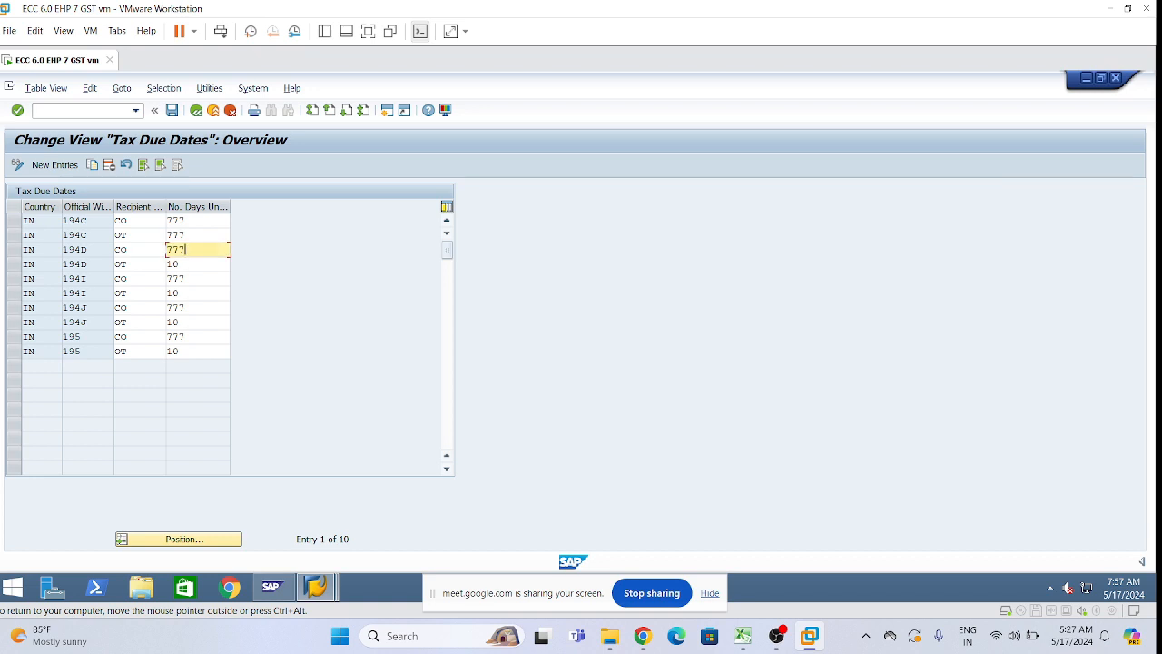
drag(114, 211, 163, 216)
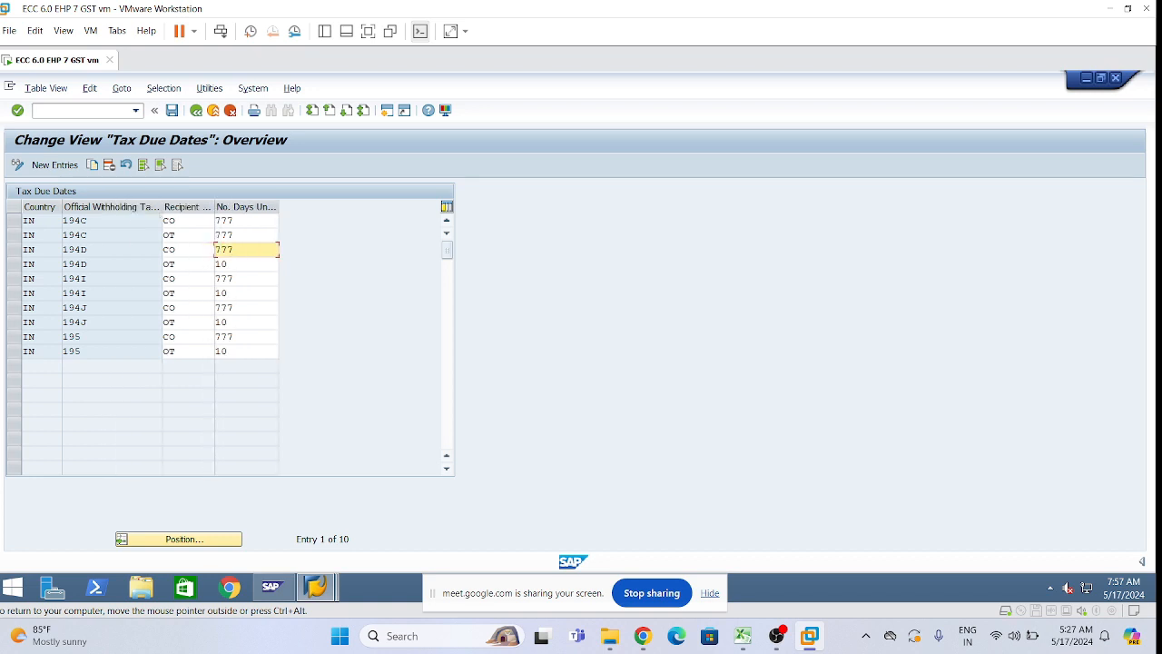
drag(90, 220, 62, 221)
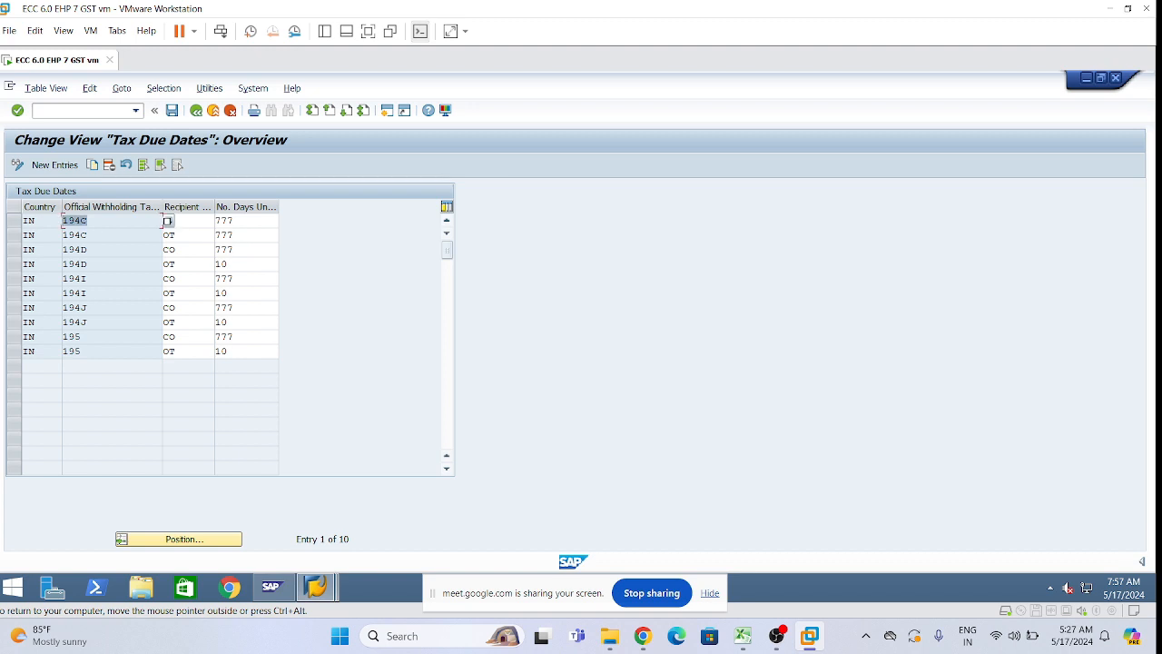
click(184, 221)
click(185, 235)
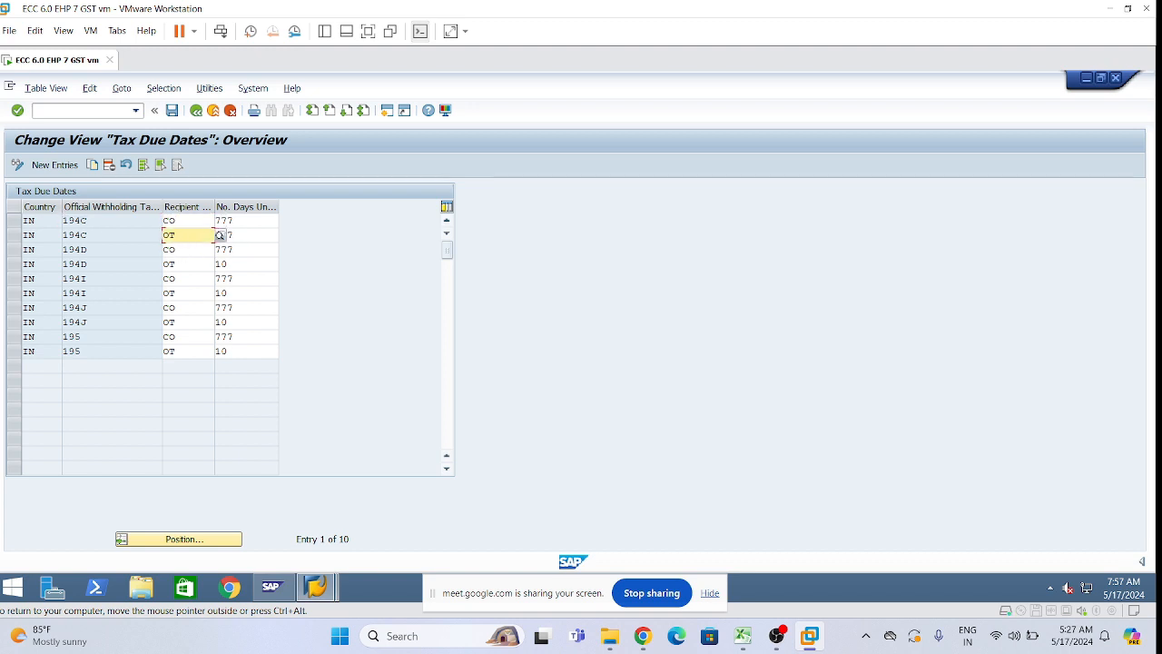
click(14, 220)
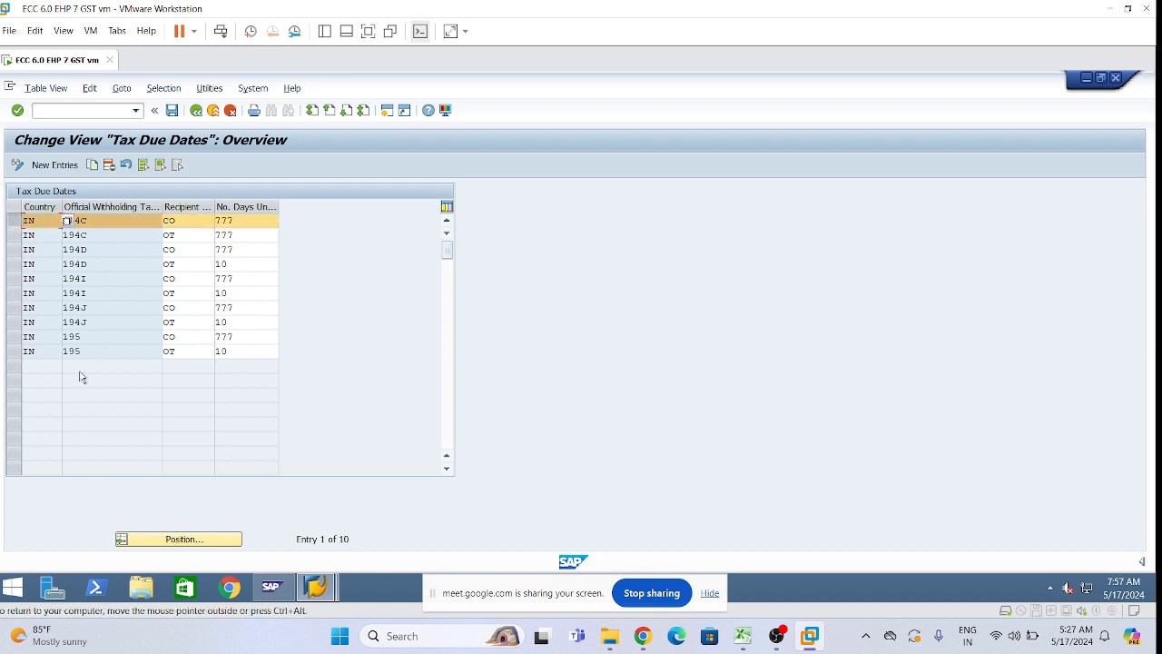
click(14, 236)
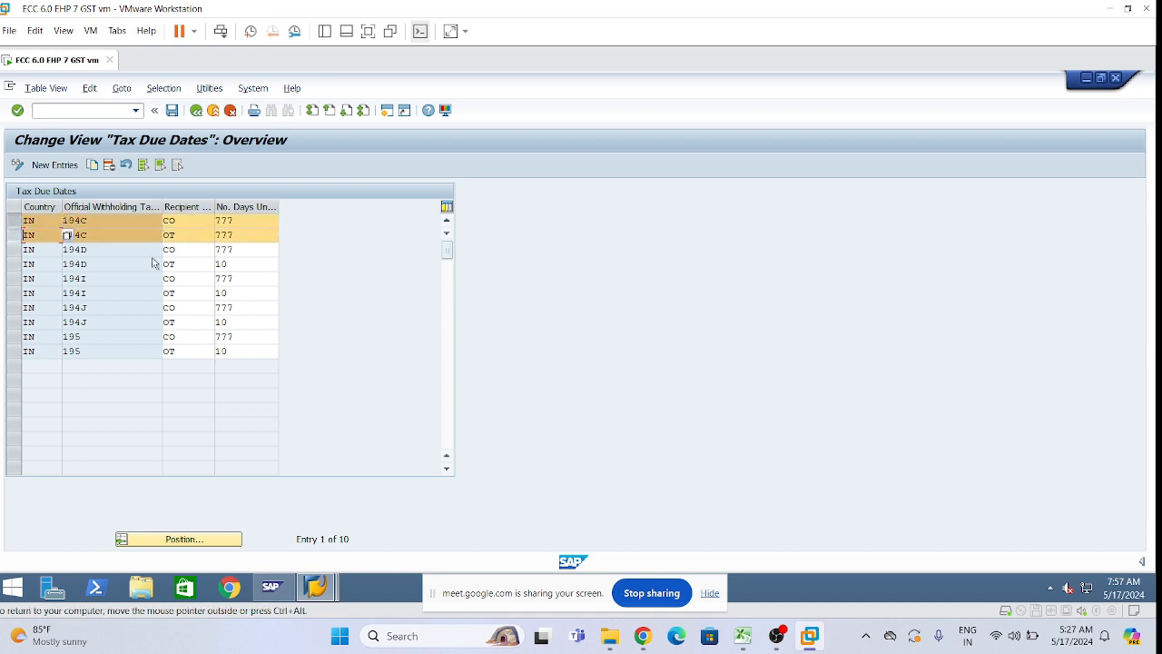
key(Tab)
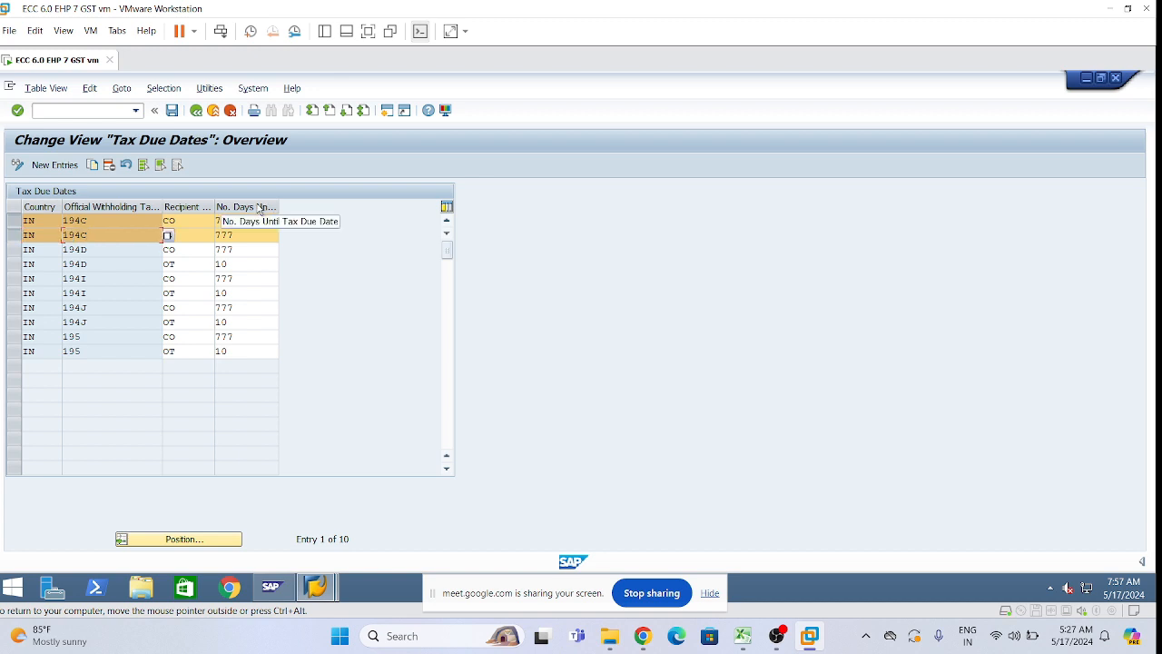
key(Tab)
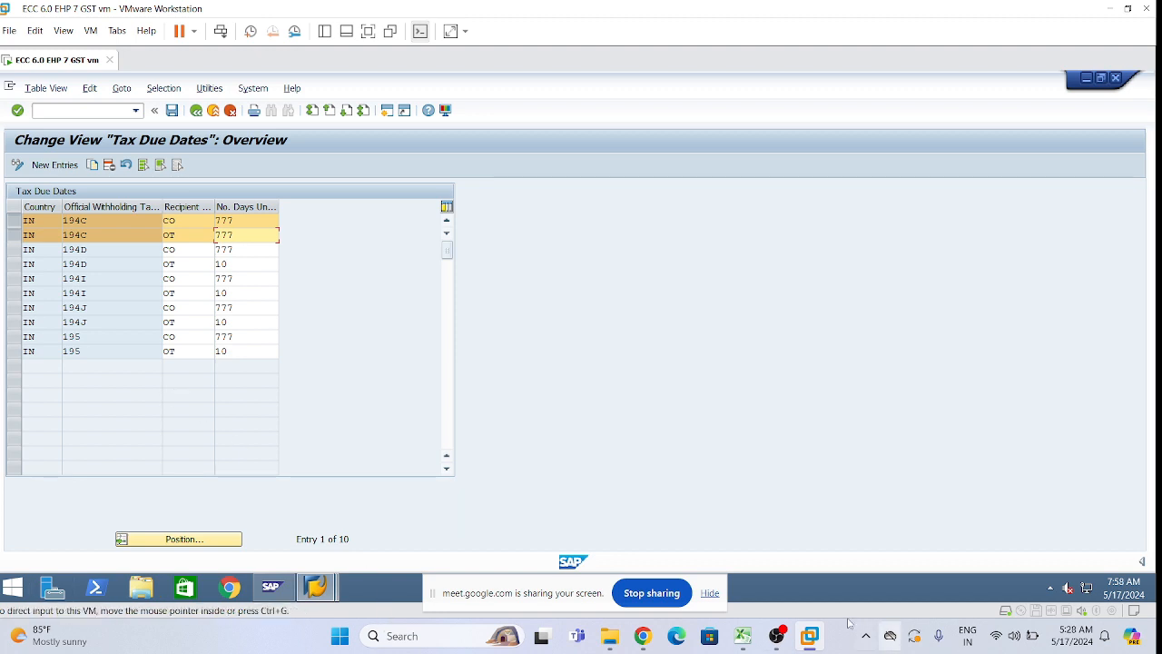
Switch to the Class workbook in Excel and review the notes on tax types and tax codes for company and other recipients.
click(742, 635)
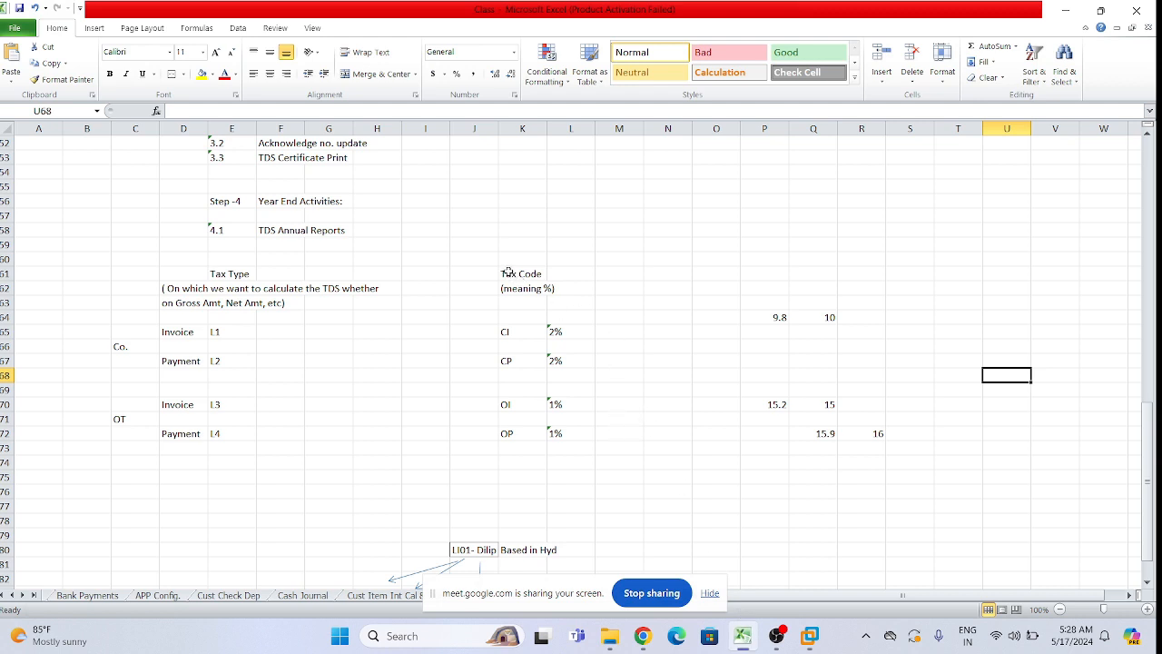
drag(508, 272, 554, 289)
click(749, 271)
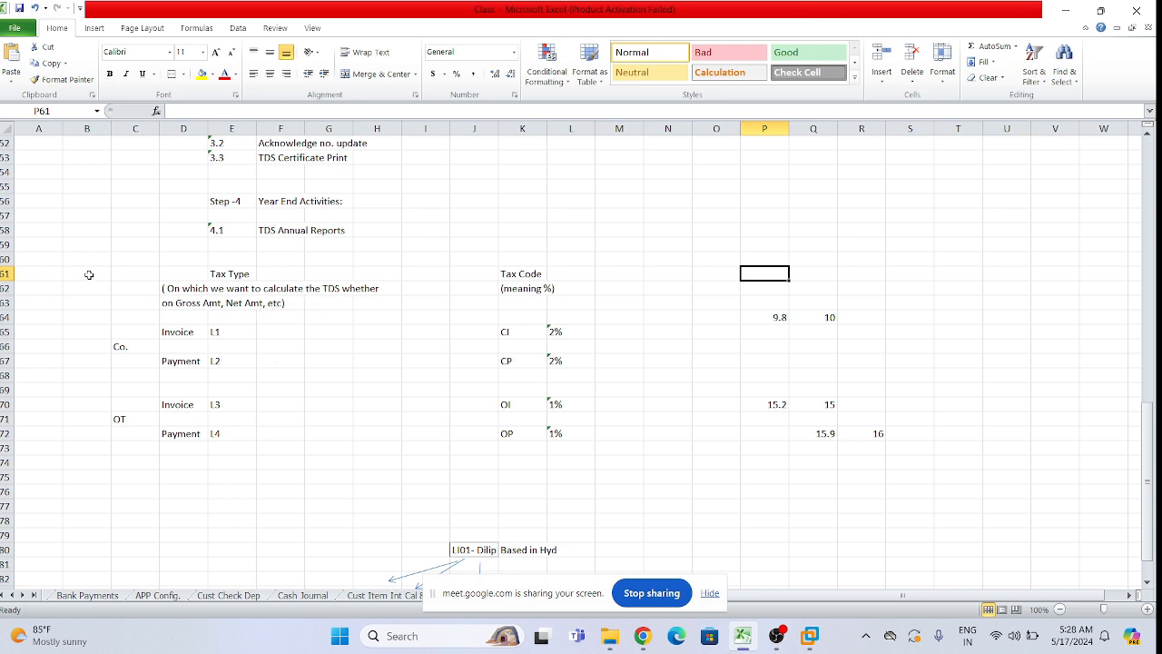
drag(89, 274, 375, 475)
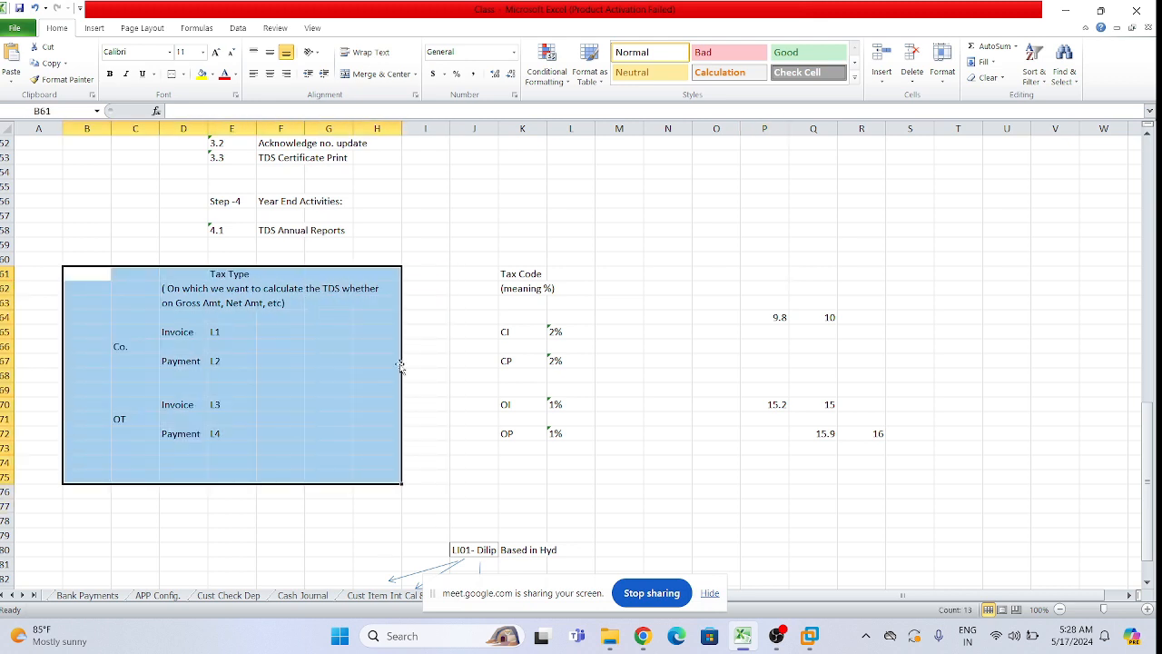
click(434, 334)
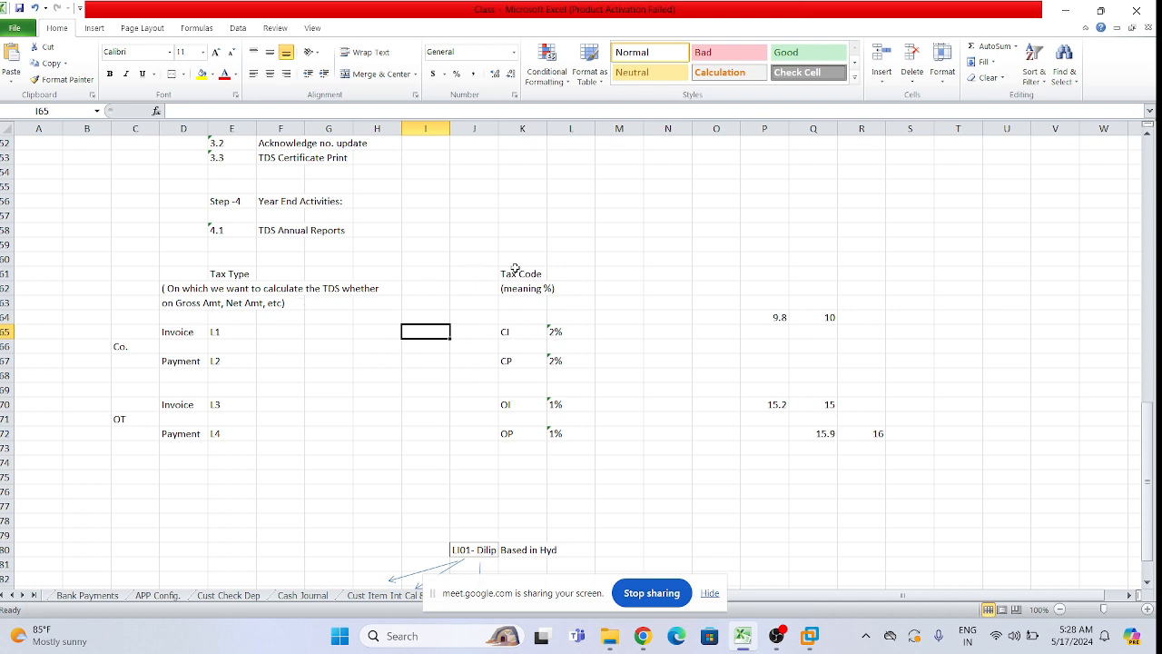
click(555, 291)
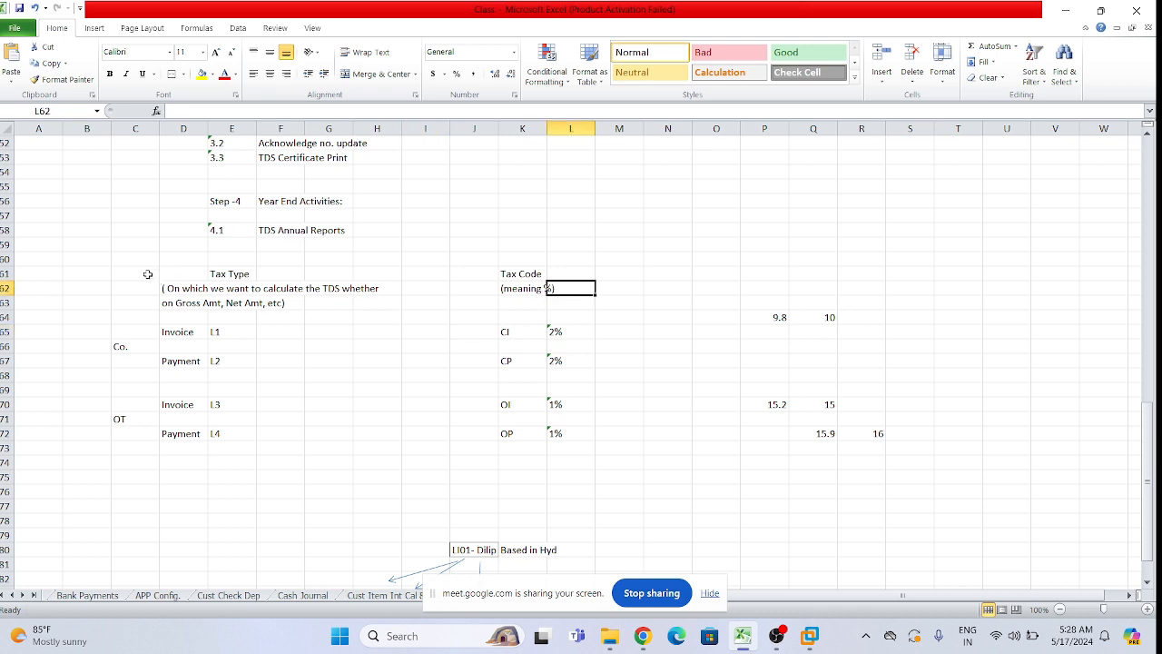
Switch back to SAP, leave the Tax Due Dates view and expand Calculation > Withholding Tax Code under Extended Withholding Tax.
drag(145, 273, 287, 329)
click(809, 636)
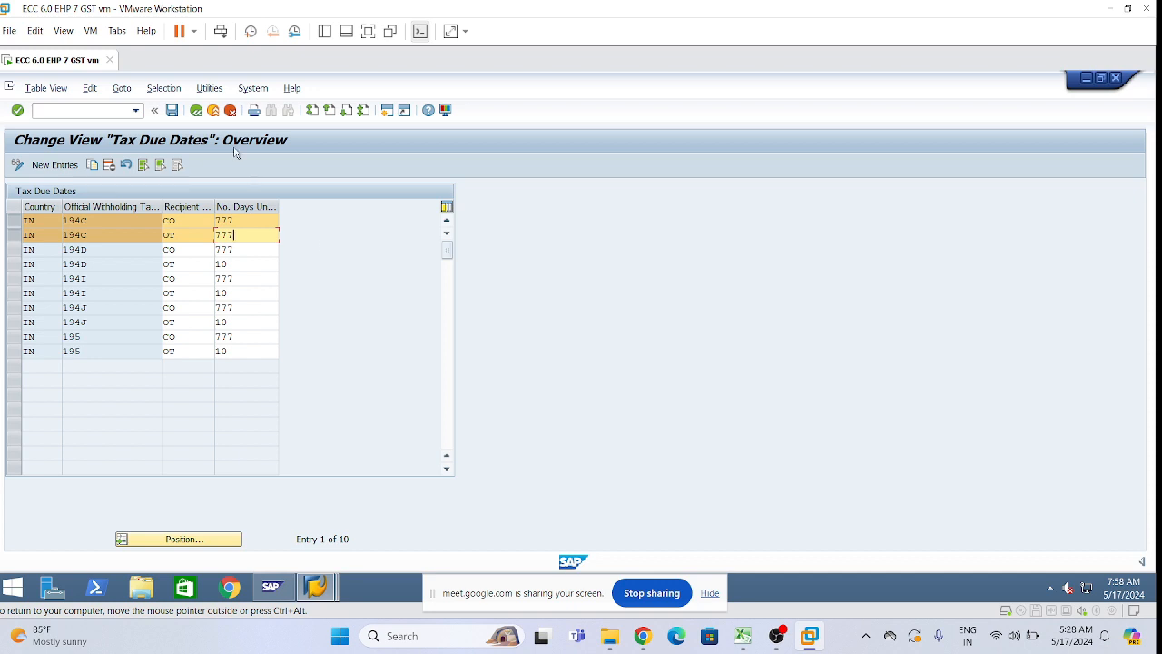
click(193, 113)
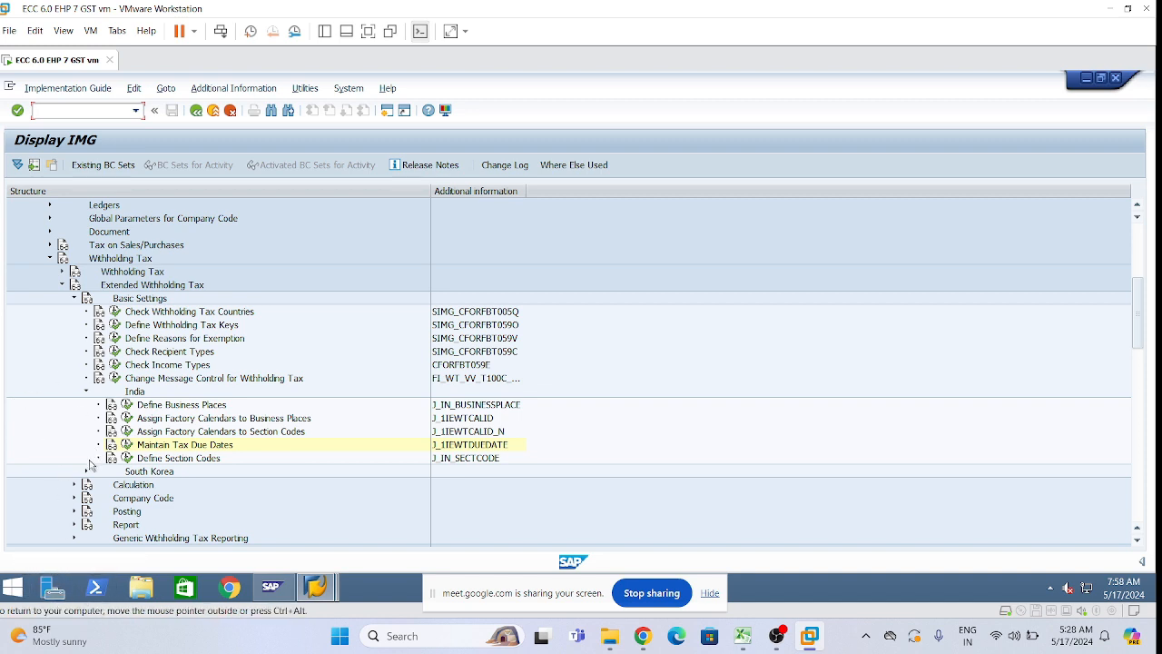
click(86, 392)
click(75, 299)
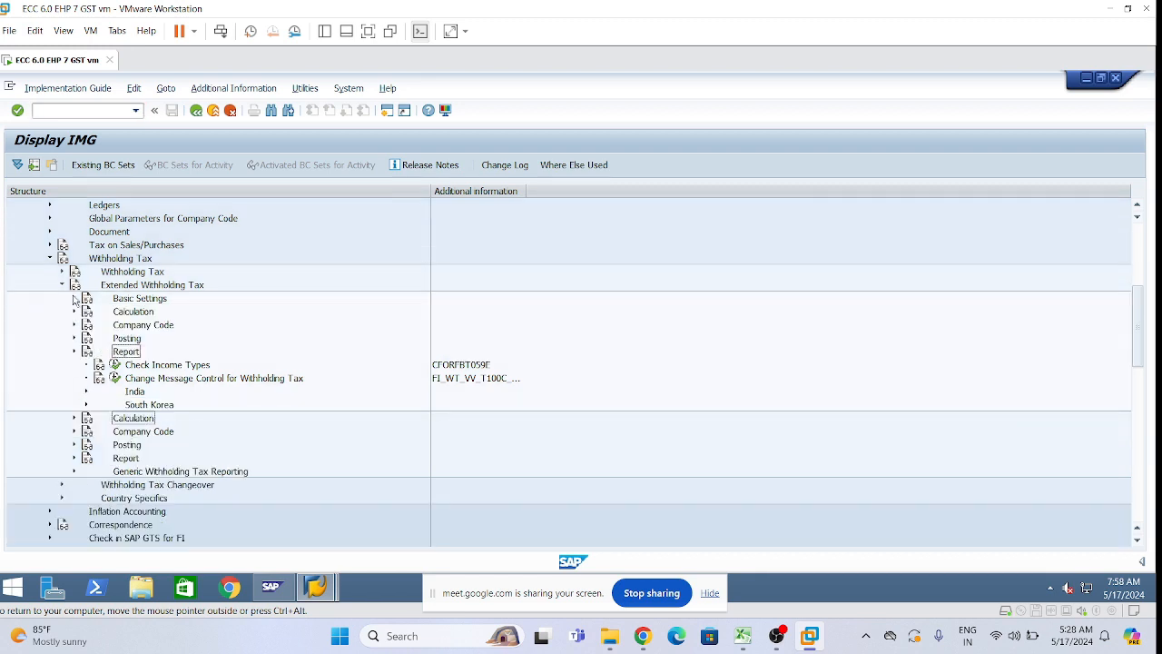
click(74, 312)
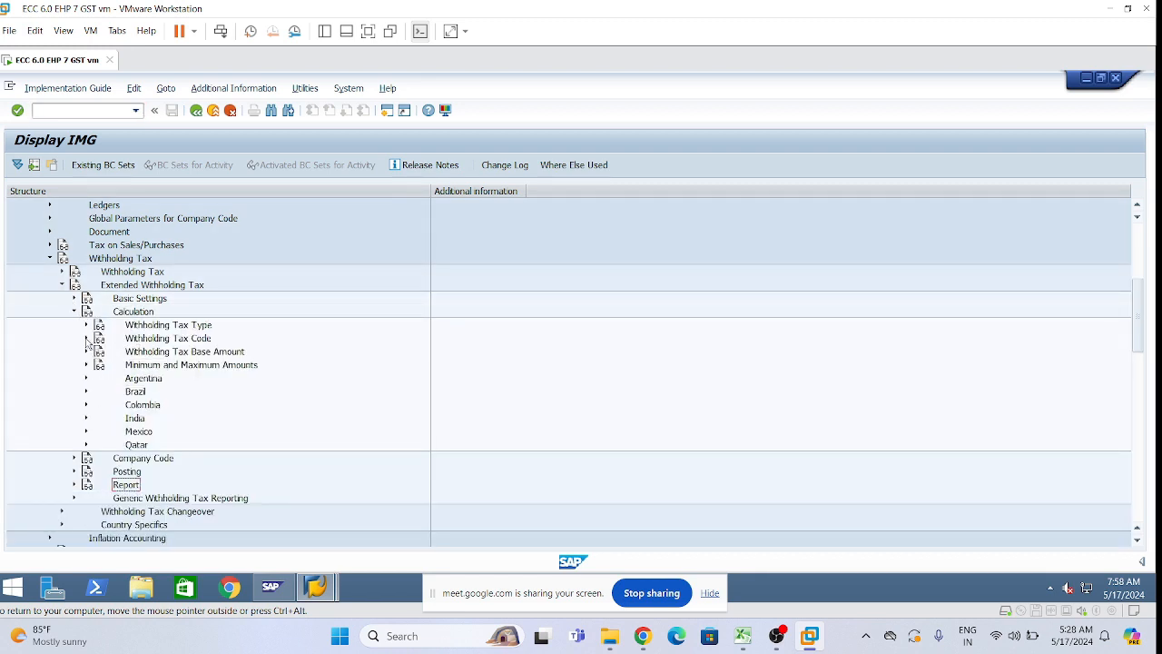
click(86, 339)
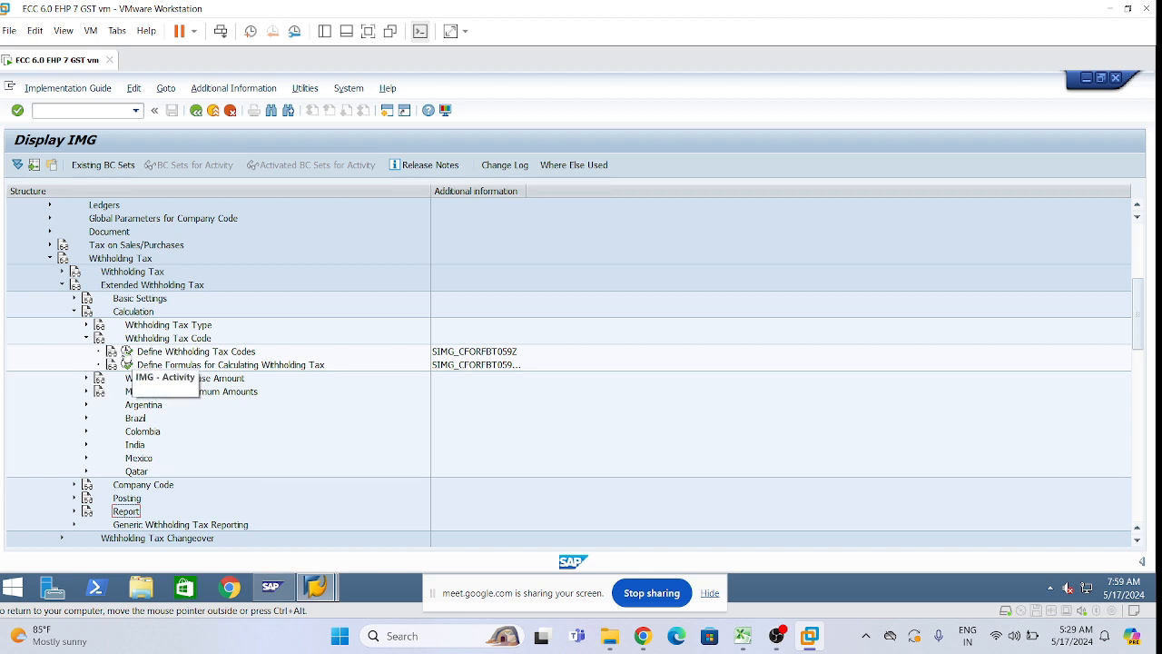
Open Define Withholding Tax Codes for country key IN.
click(127, 355)
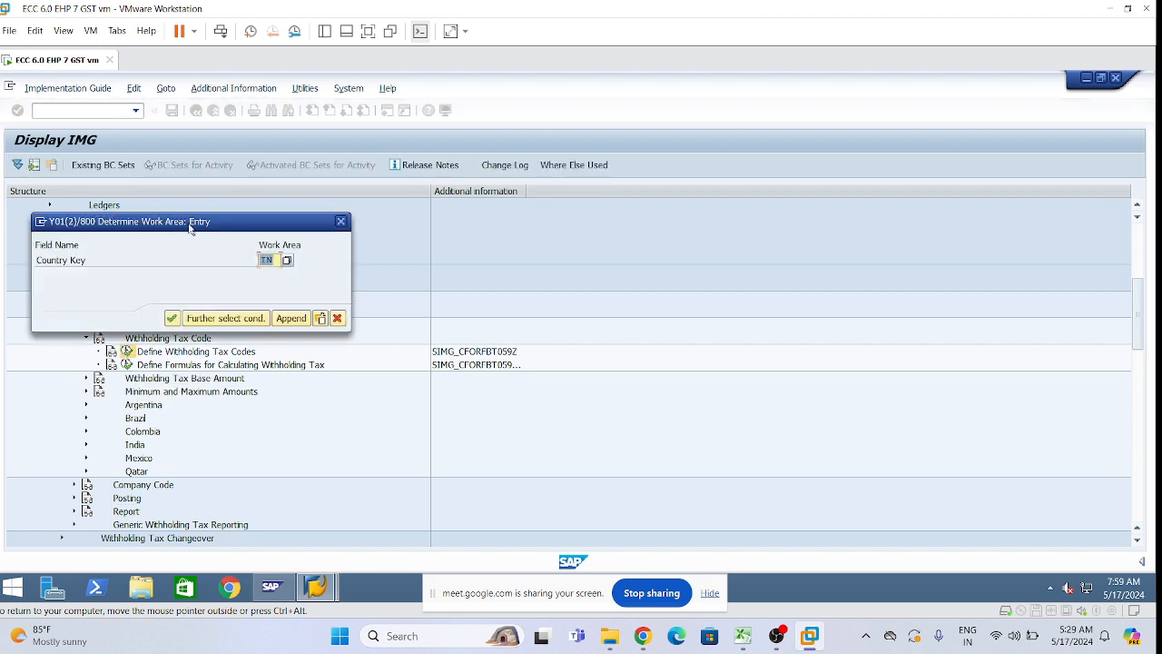
drag(229, 227, 432, 212)
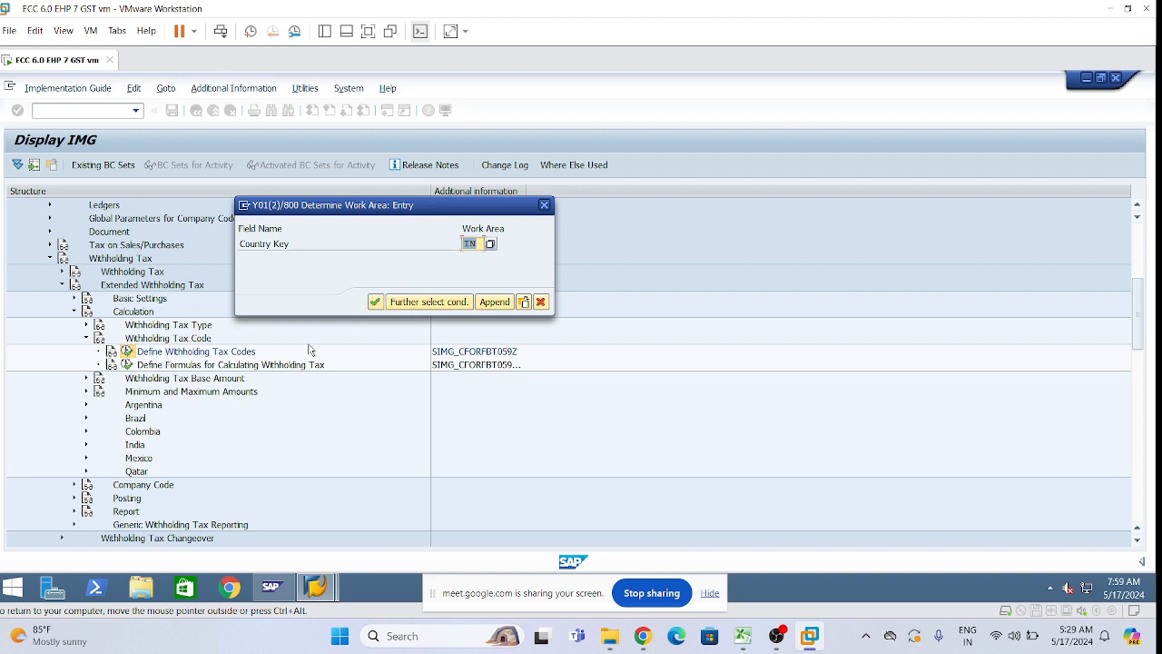
click(375, 302)
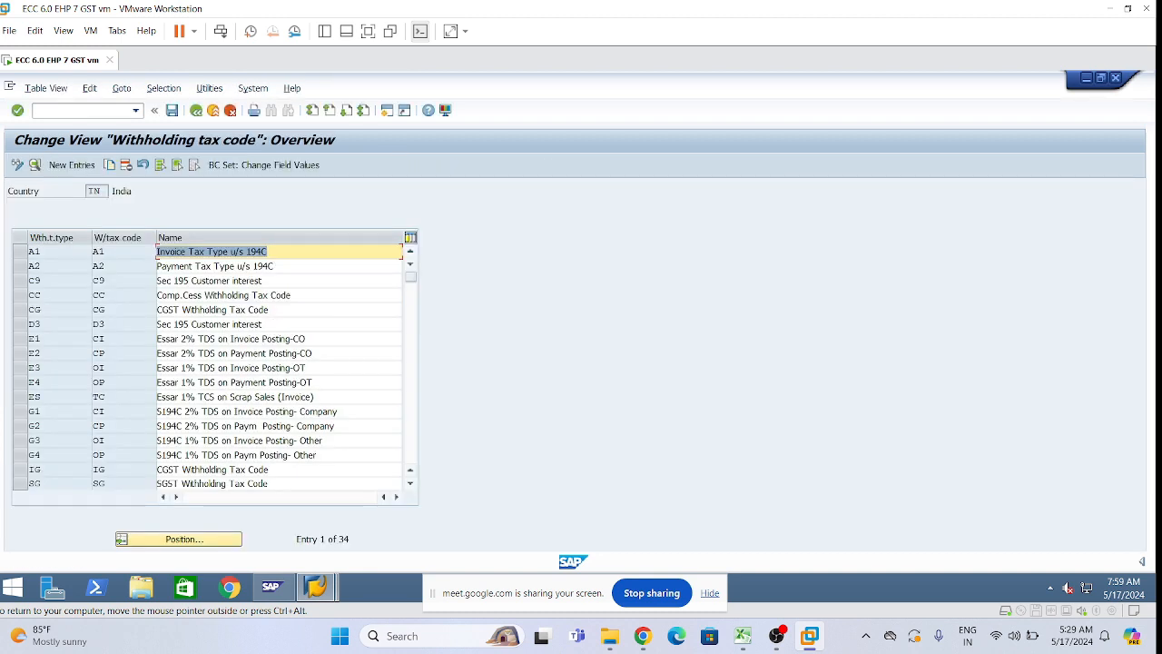
click(269, 252)
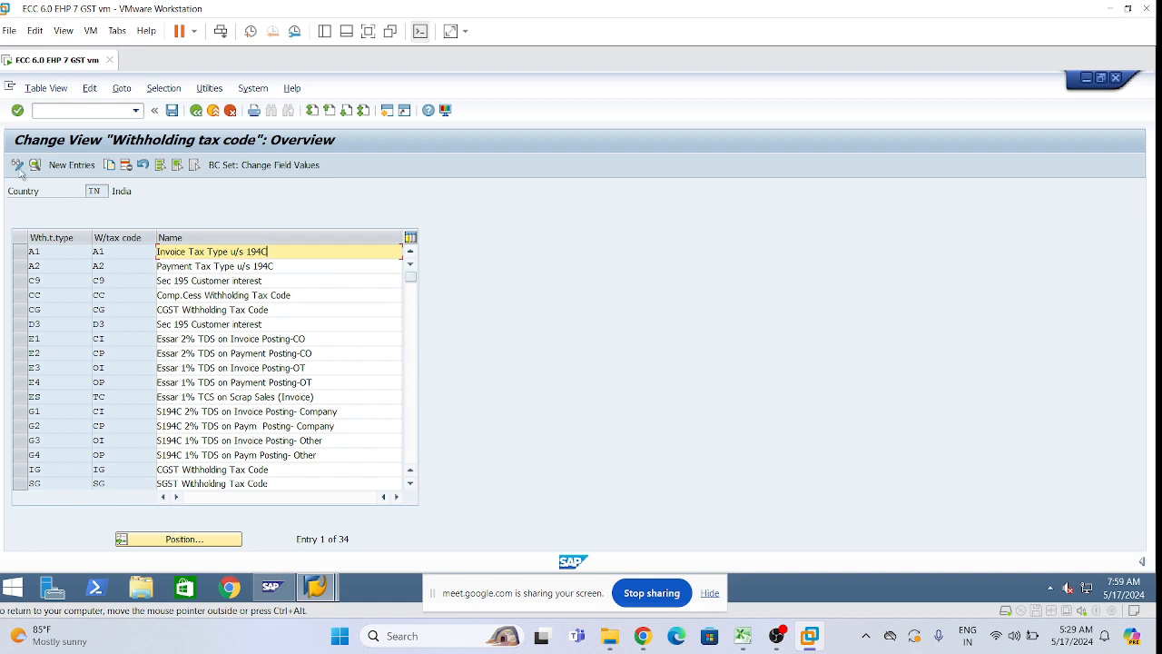
Start a new withholding tax code entry with tax type L1 and tax code CI, checking the code in the Excel notes.
click(72, 169)
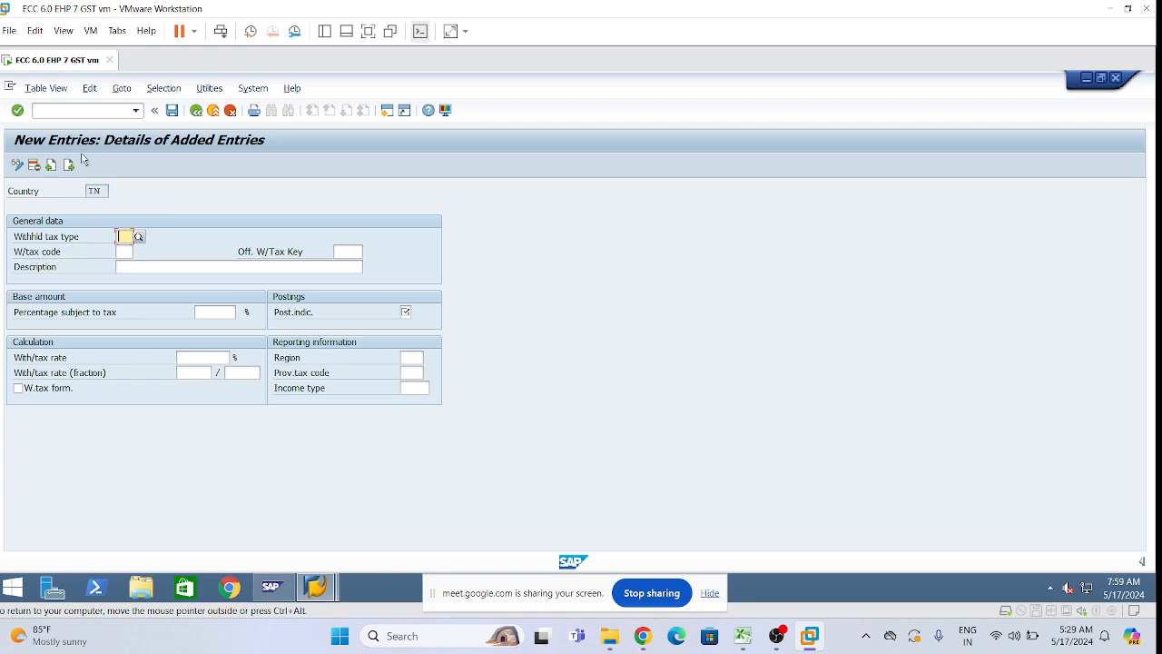
text(L1)
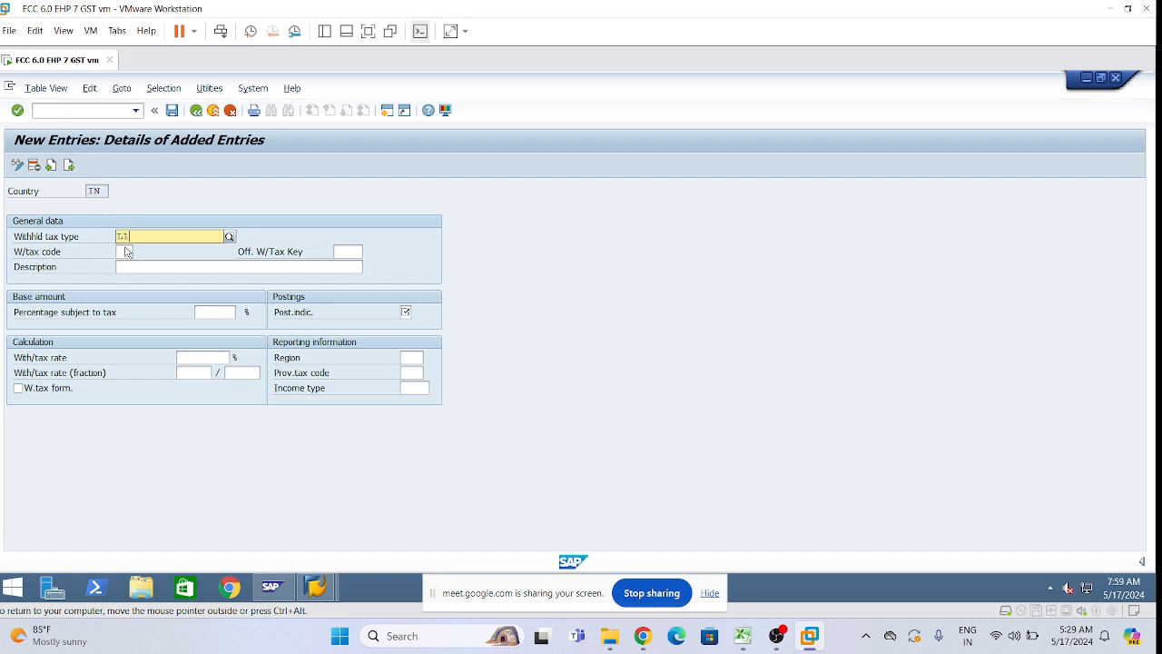
click(159, 265)
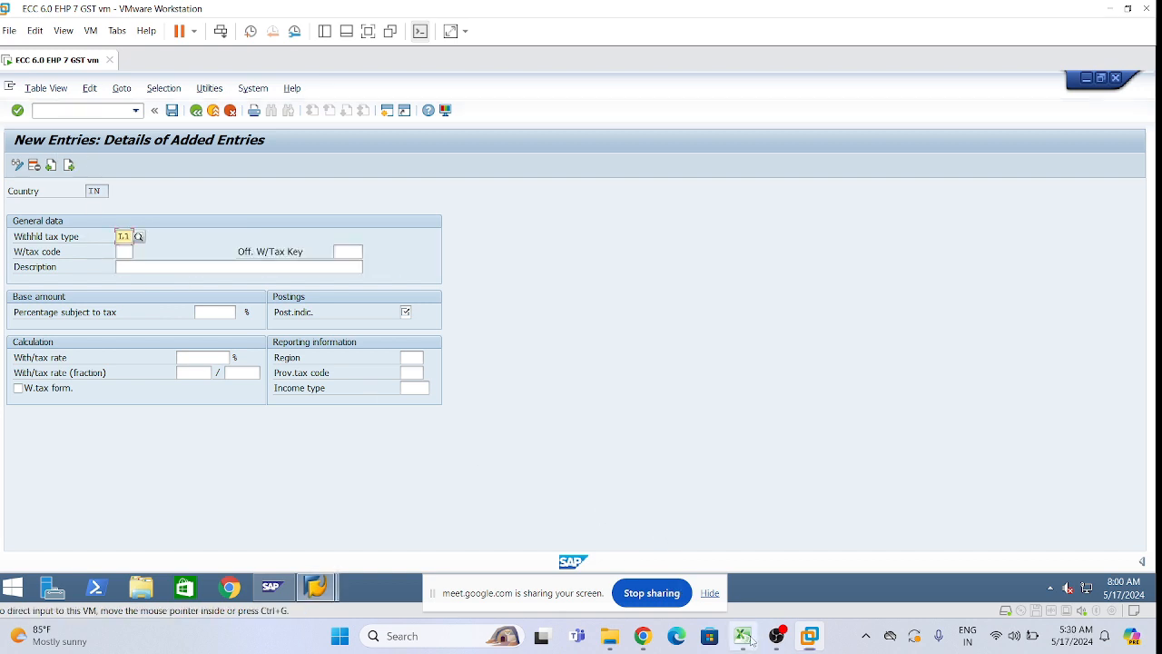
click(742, 636)
click(659, 330)
drag(180, 332, 543, 334)
click(648, 333)
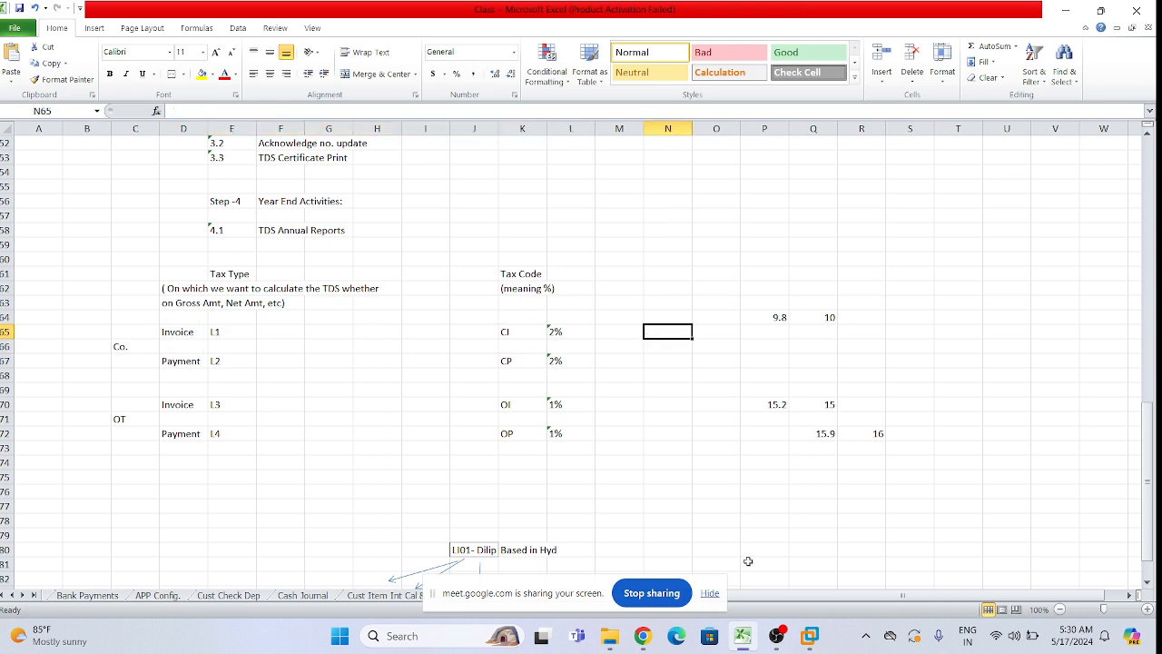
click(809, 635)
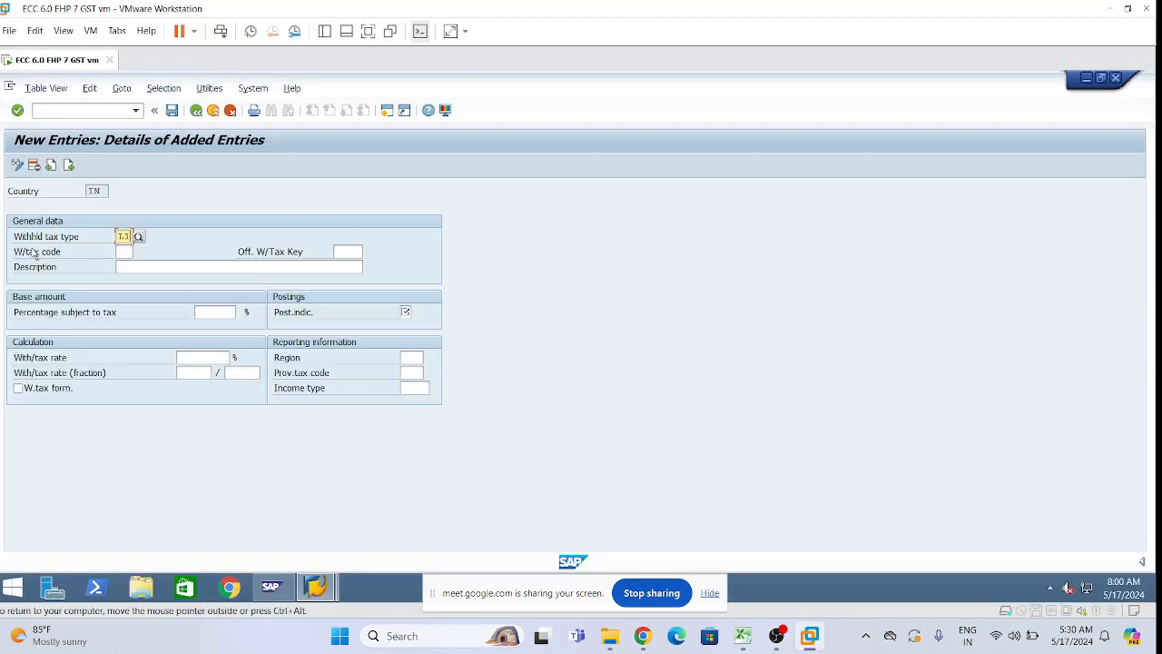
click(120, 254)
click(172, 268)
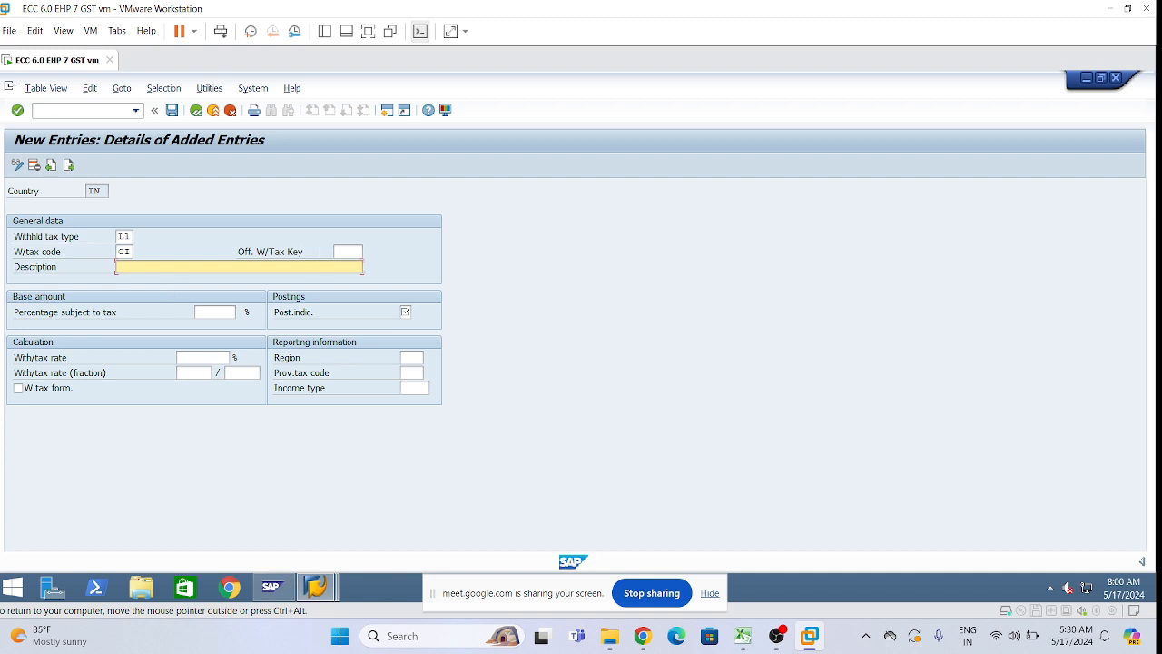
Assign official withholding tax key 194C (Payment to contractors) to the new tax code.
click(349, 253)
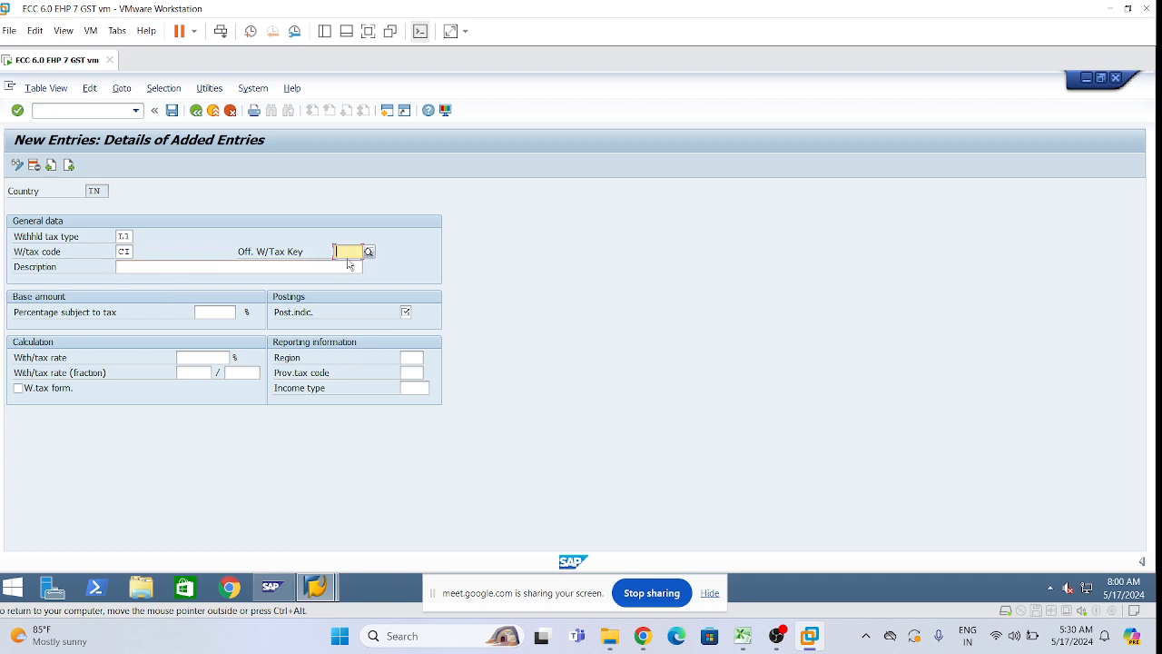
text(194)
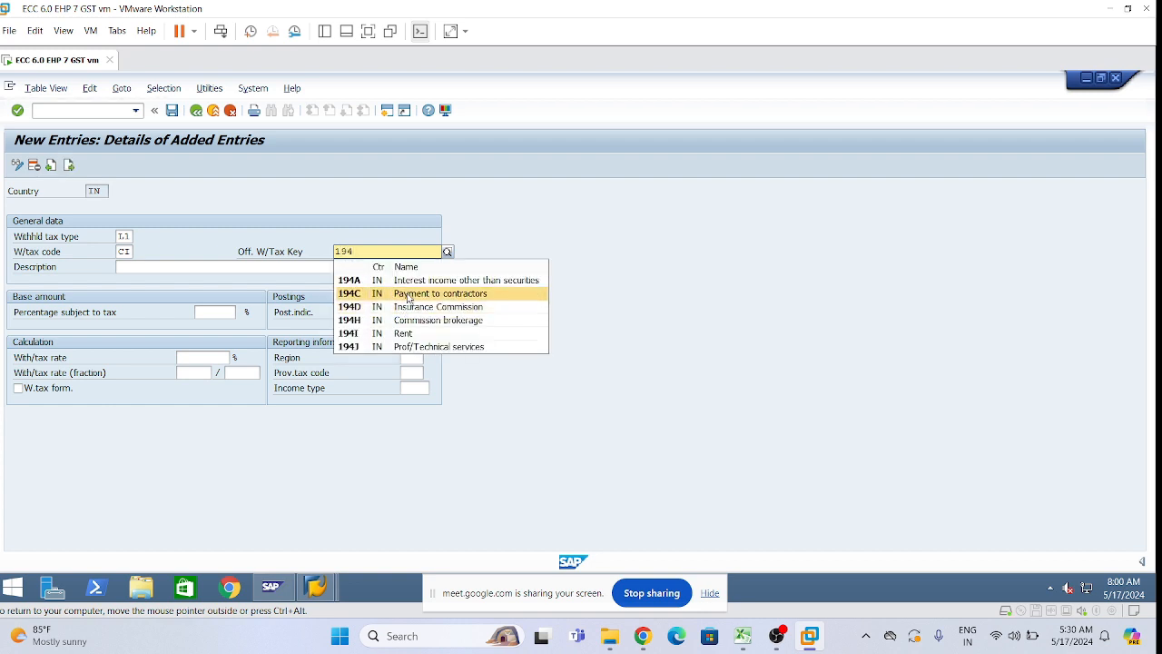
click(350, 294)
click(359, 251)
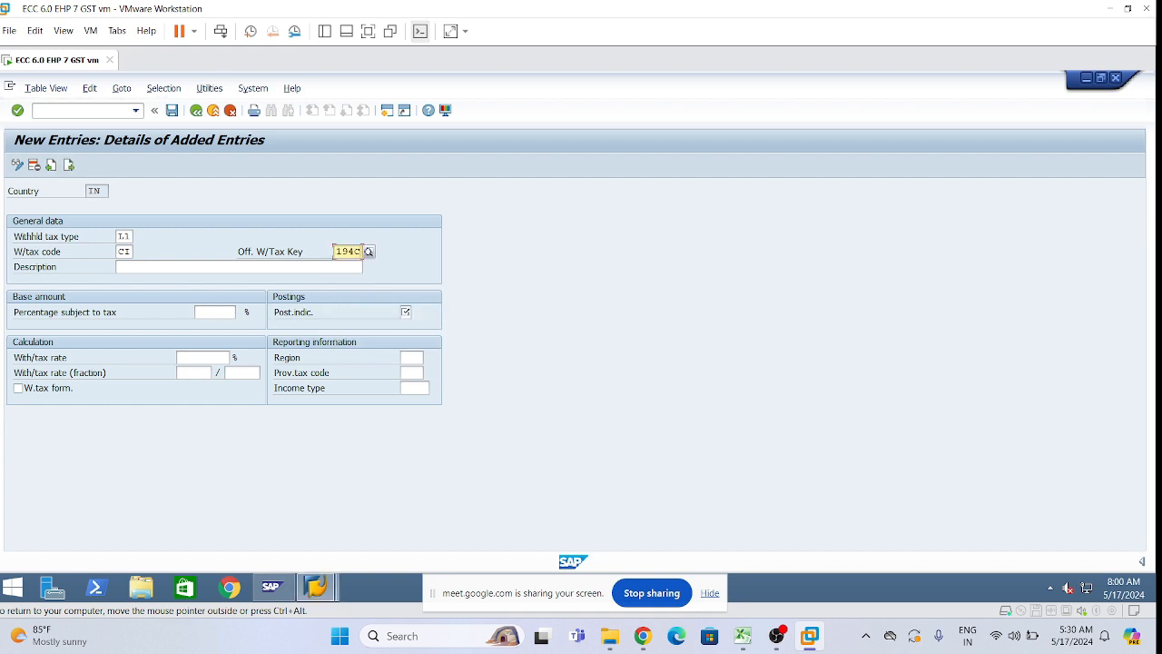
key(Tab)
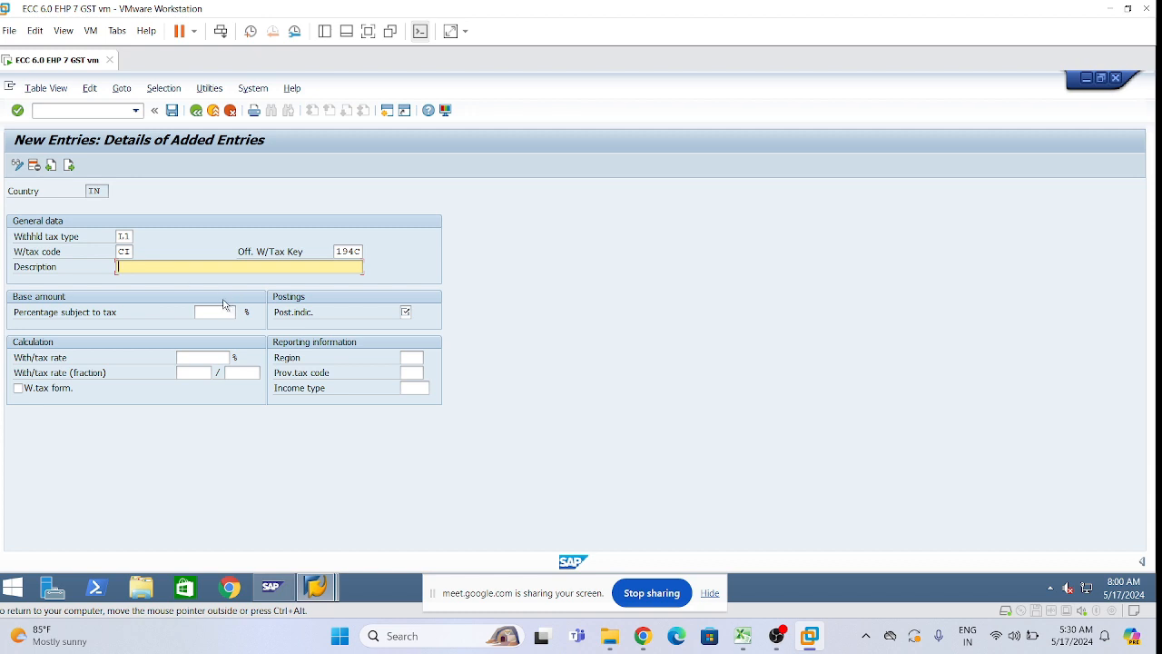
Describe the tax code as "S194C 2% TDS in Invoice Posting- CO.".
text(5)
text(194C)
text( 2)
text(%)
text( TDS )
text(in In)
text(voi)
text(ce Posting)
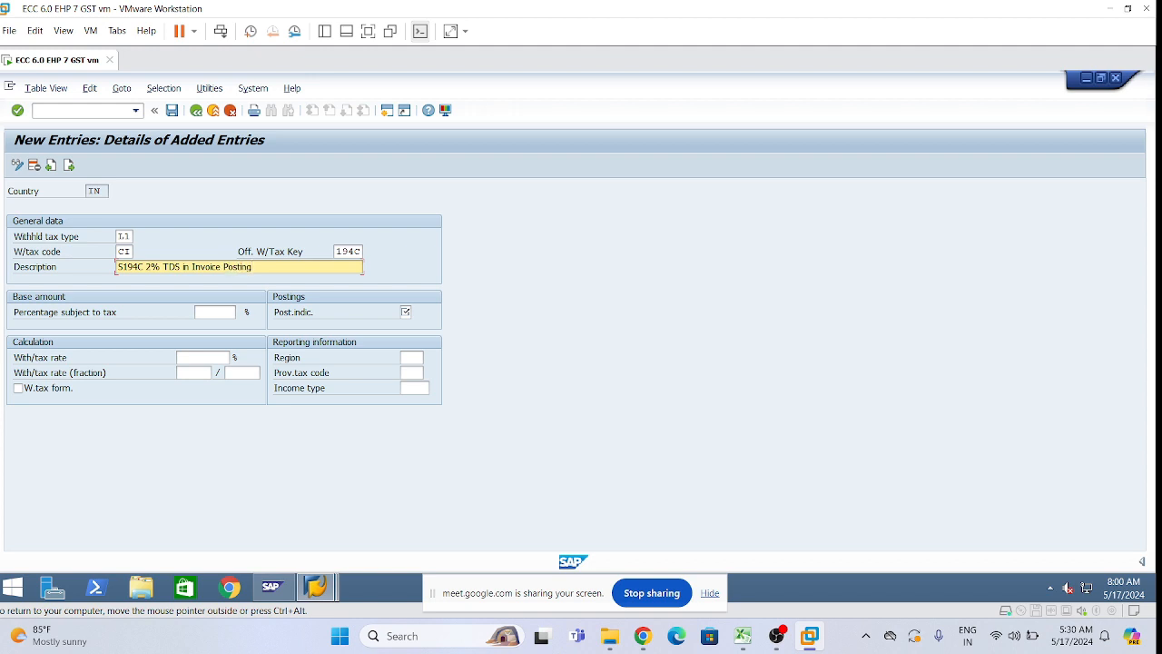
text(- C)
key(BackSpace)
text(O.)
Set the percentage subject to tax to 100 and choose posting indicator 1, the standard posting that reduces the bank/vendor/customer line item.
click(220, 312)
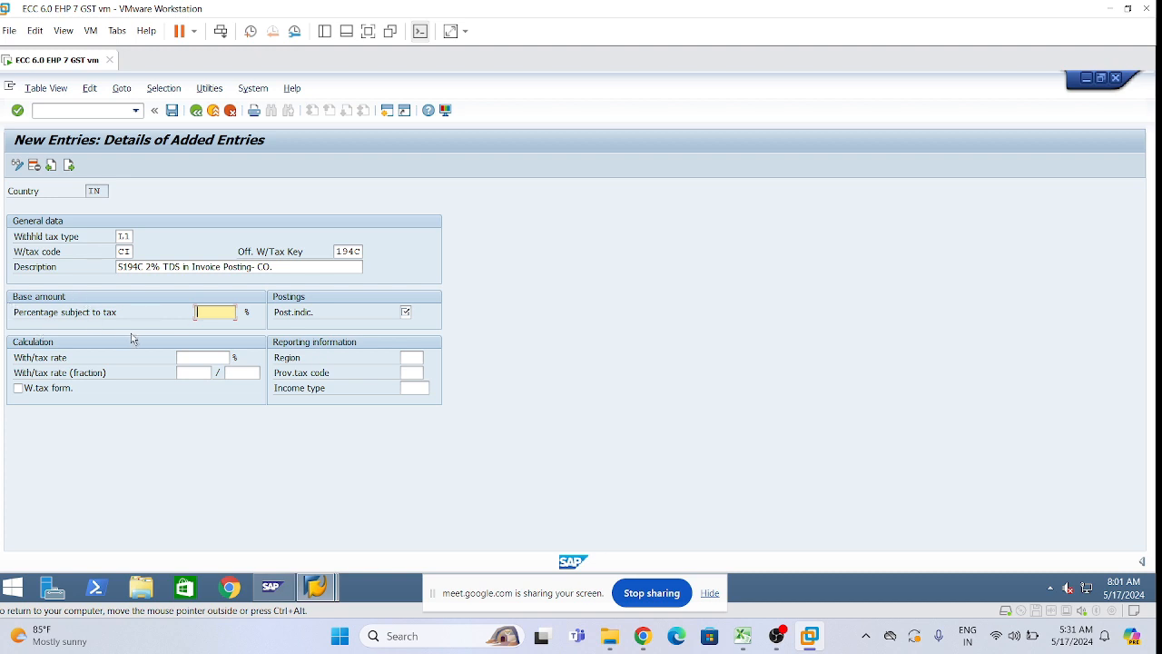
text(100)
click(404, 311)
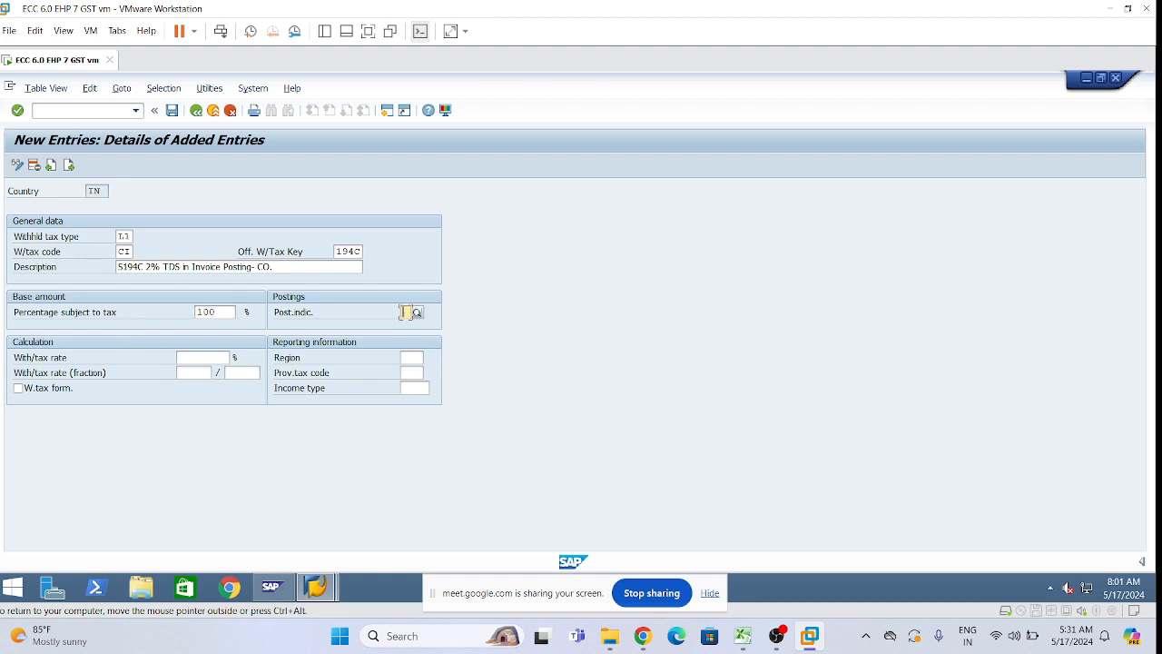
text(194)
key(BackSpace)
key(BackSpace)
key(BackSpace)
text(1)
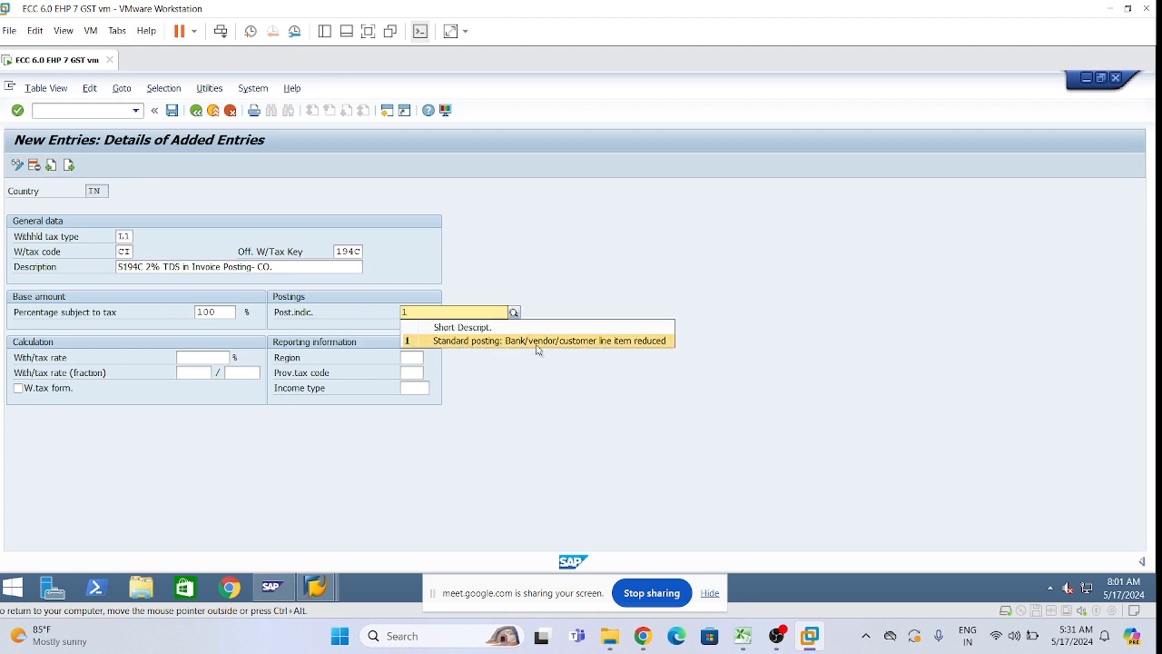
click(650, 344)
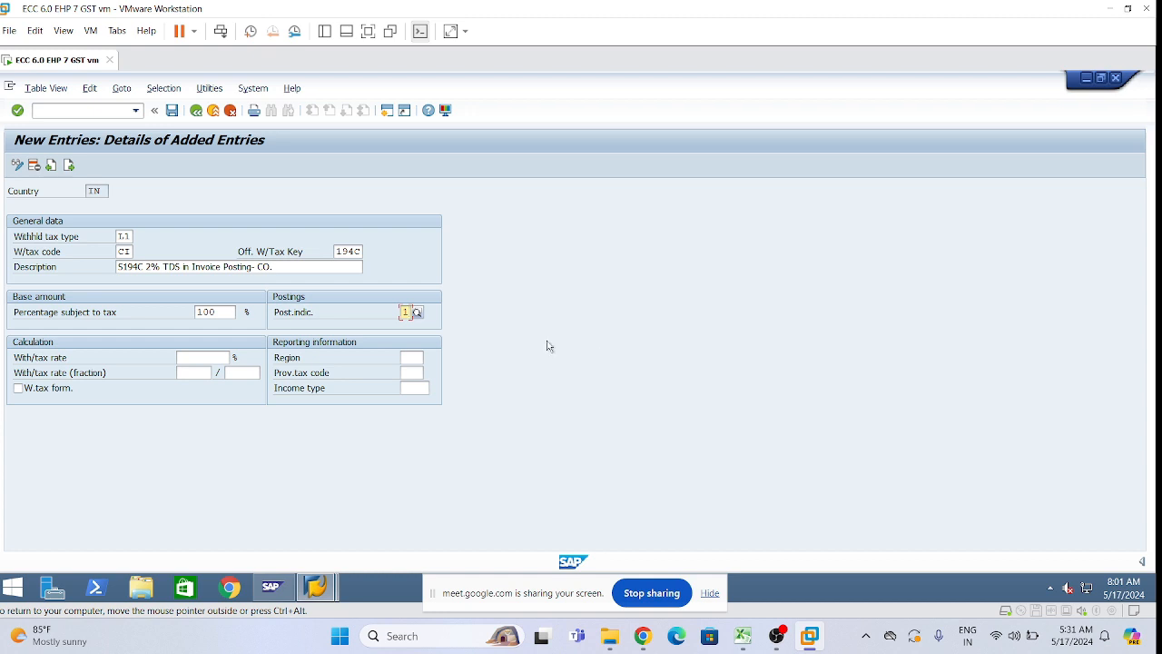
Set the withholding tax rate to 2% and validate the entry.
click(195, 358)
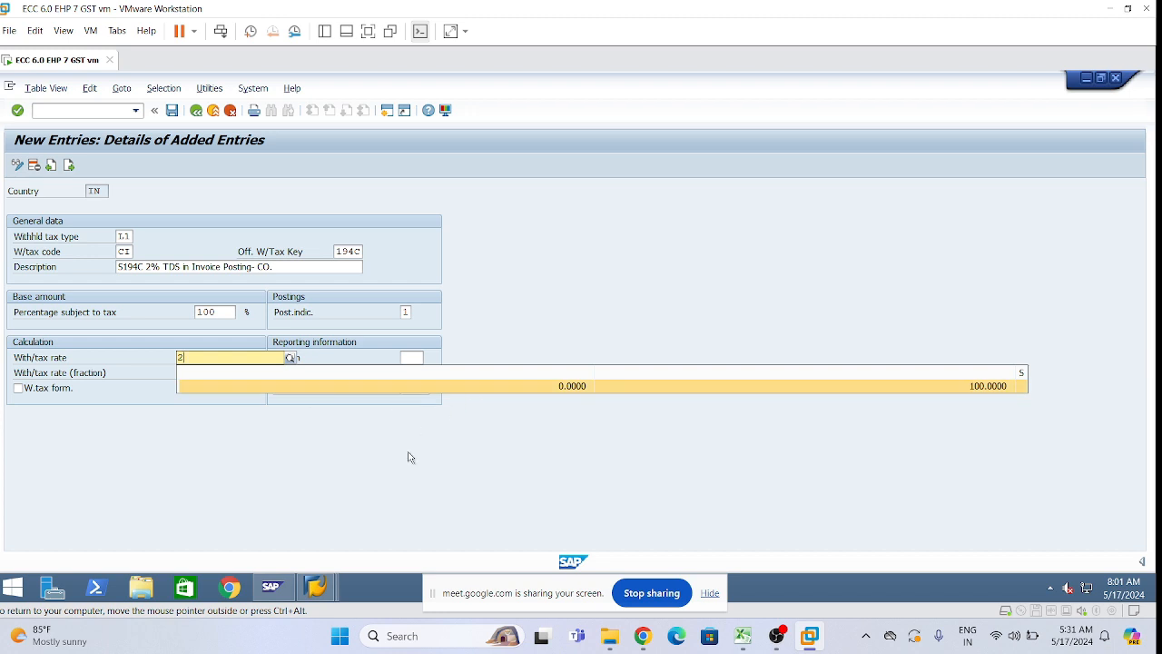
text(2)
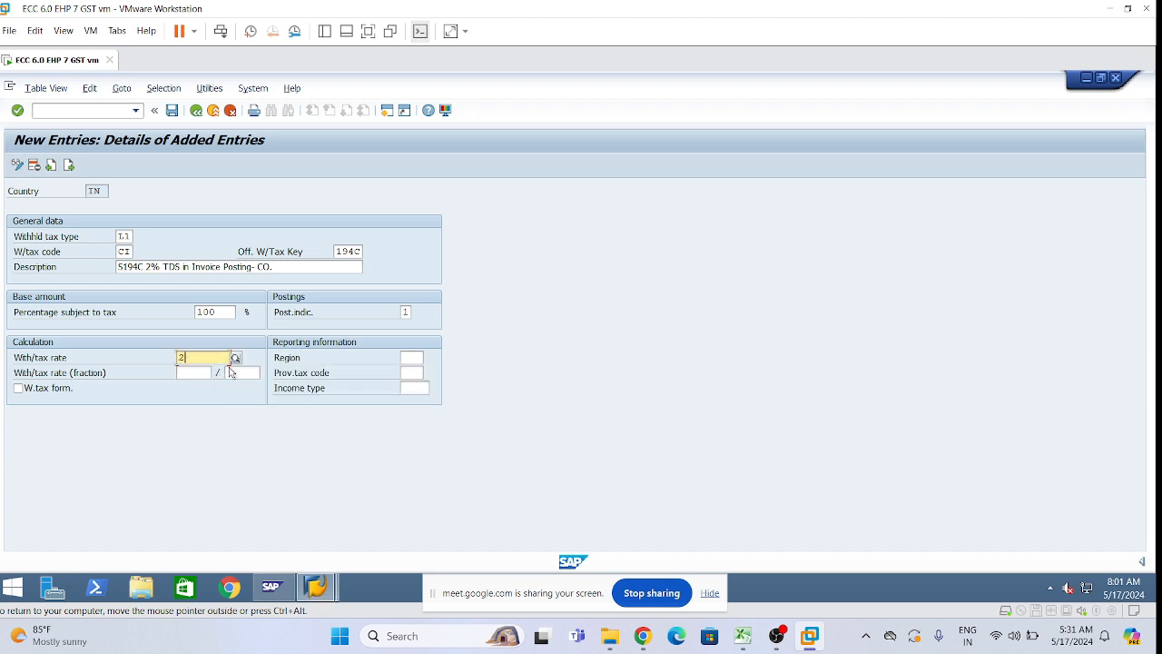
key(Return)
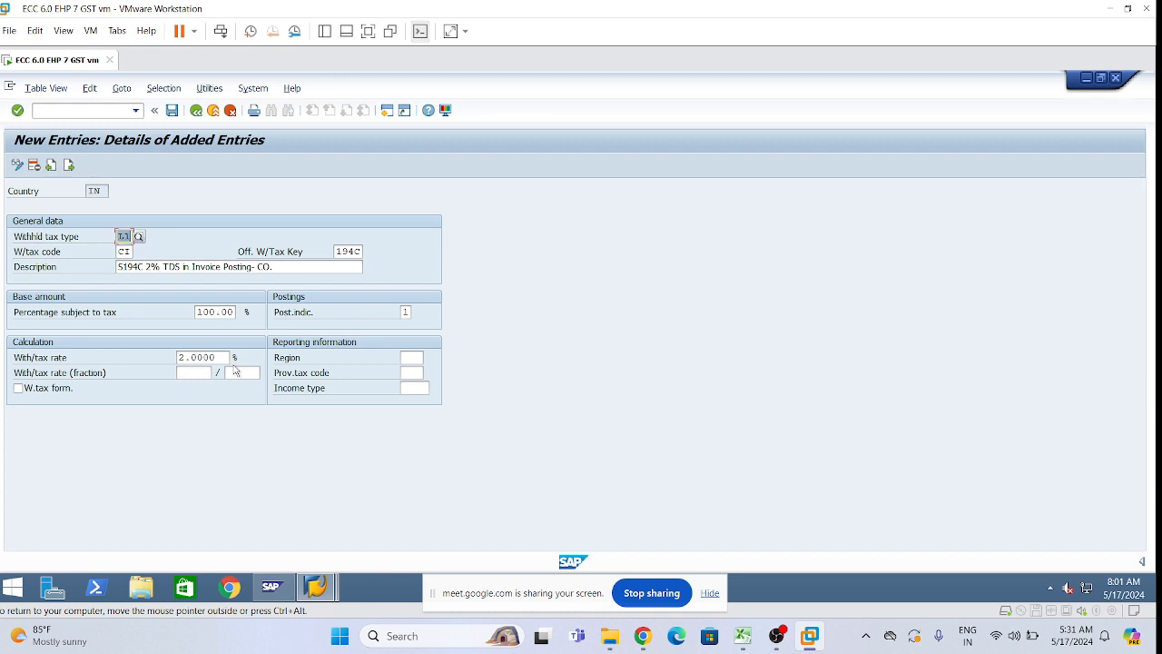
Compare the entry's tax type, tax code and description with the company invoice row in the Excel notes.
click(163, 267)
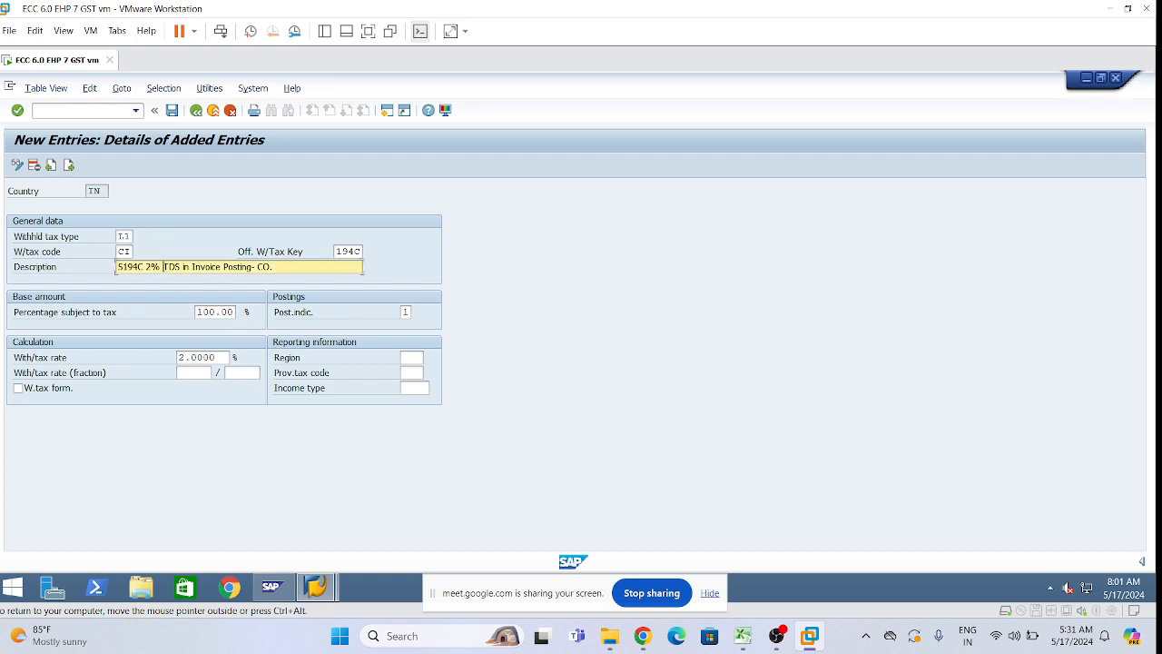
click(123, 236)
click(126, 251)
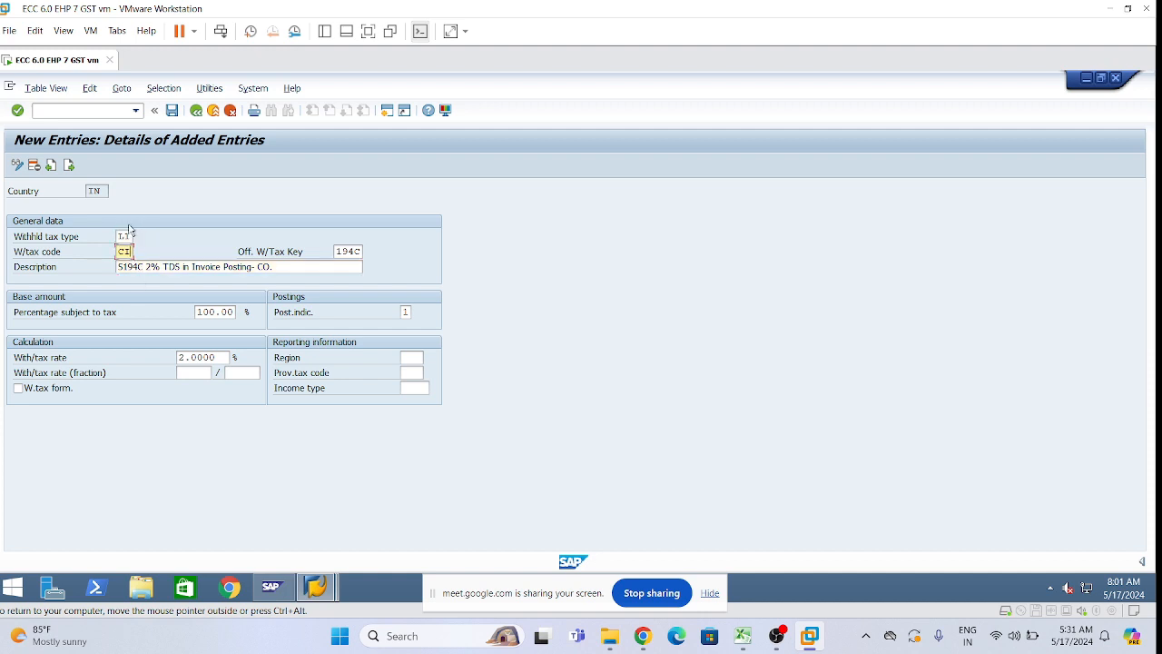
click(743, 635)
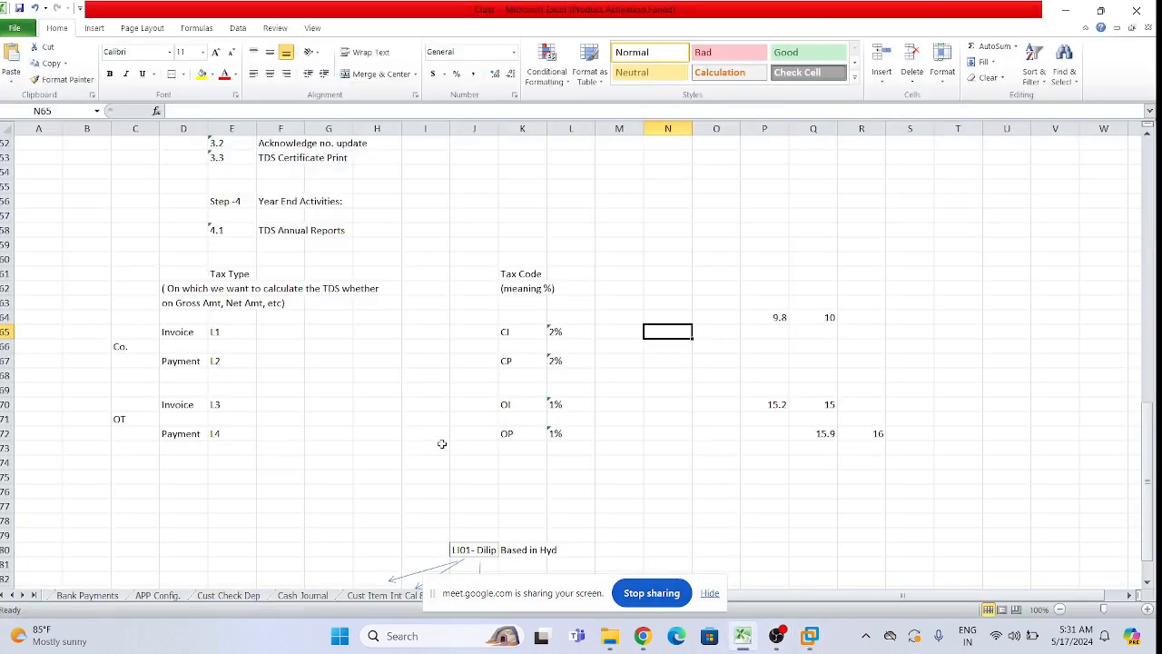
drag(172, 336, 525, 329)
click(809, 635)
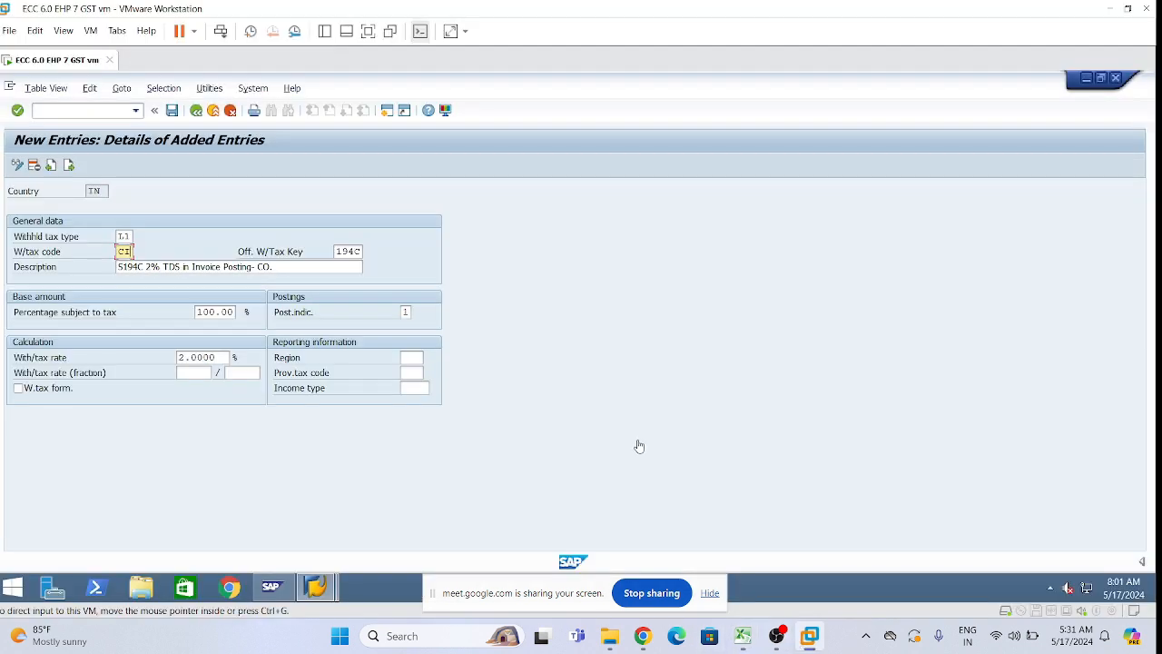
Save tax code CI for tax type L1 to the customizing request and review its description and rate.
click(174, 112)
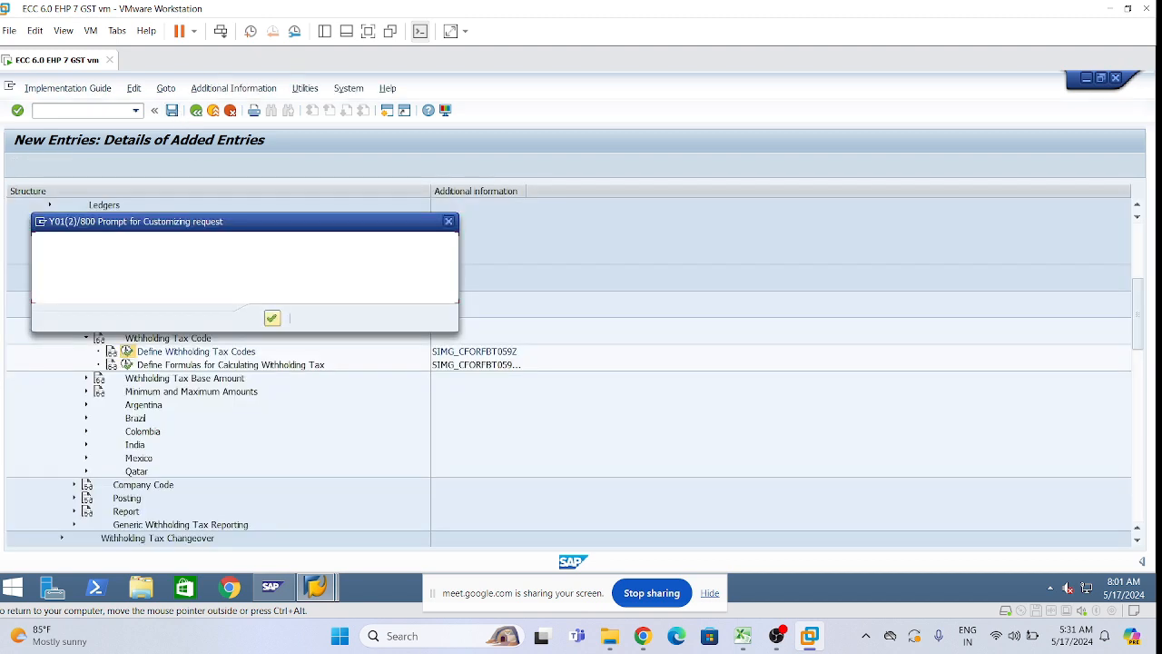
click(272, 318)
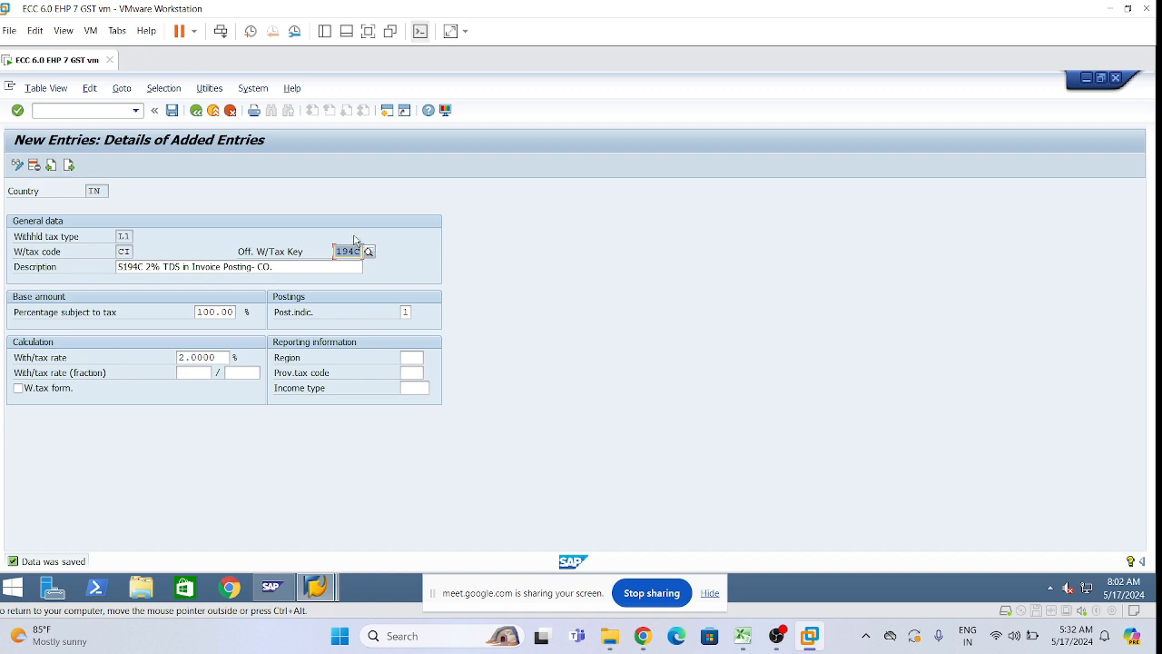
click(362, 267)
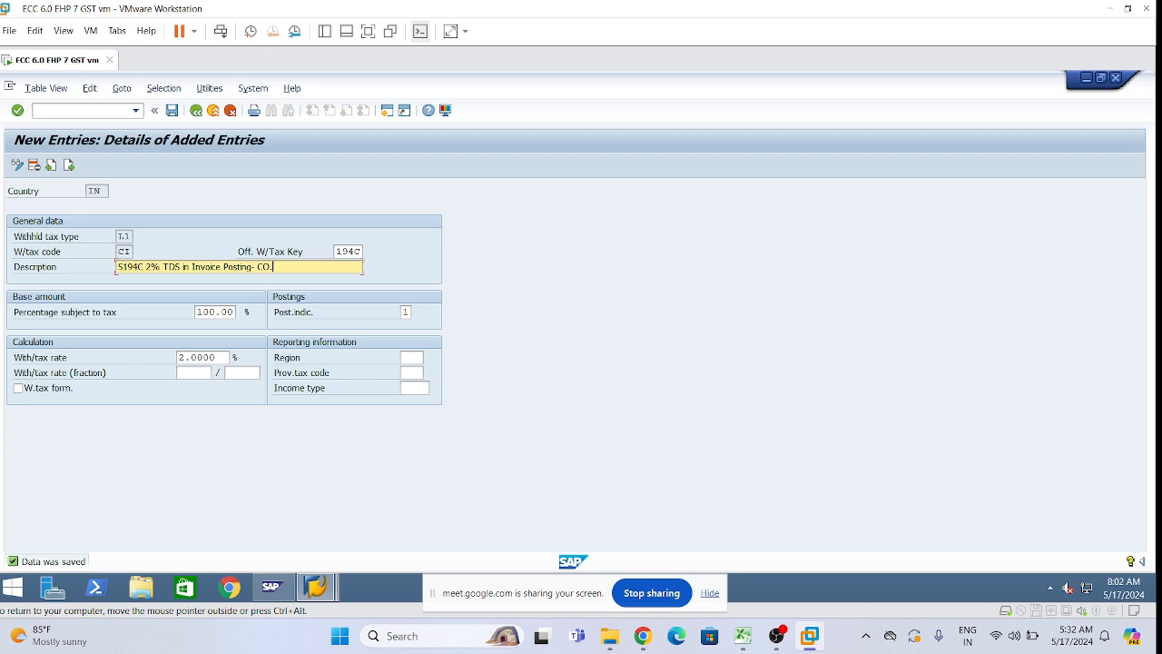
click(233, 358)
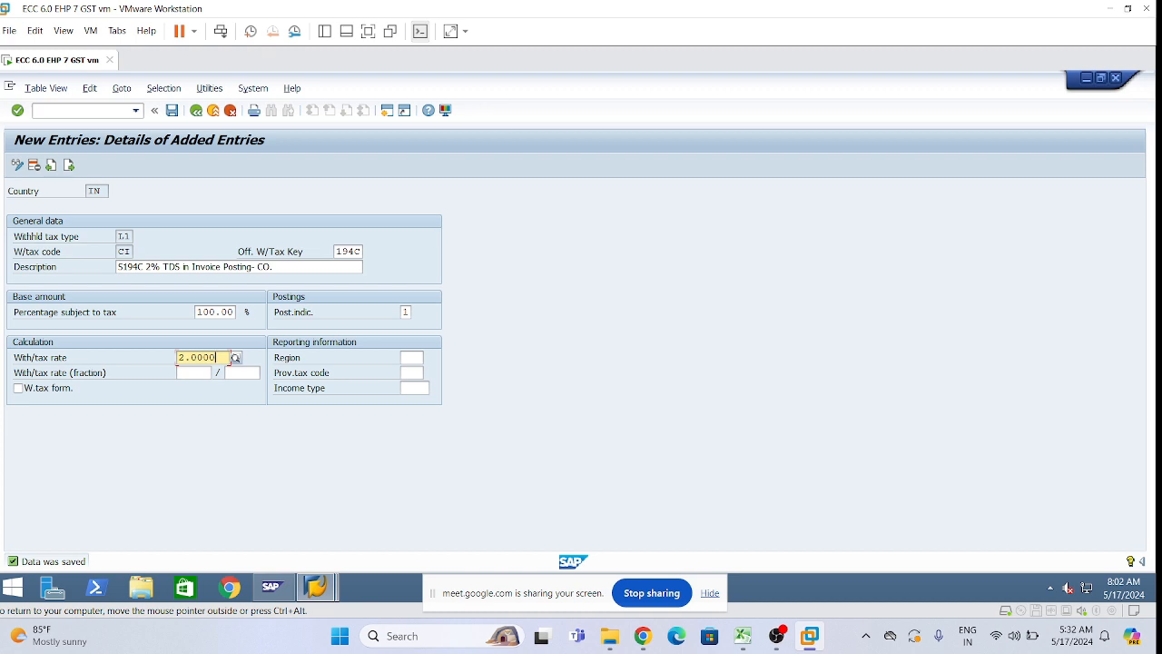
Compare the saved entry's tax type, tax code and description with the company invoice and payment rows in the Excel notes.
click(128, 251)
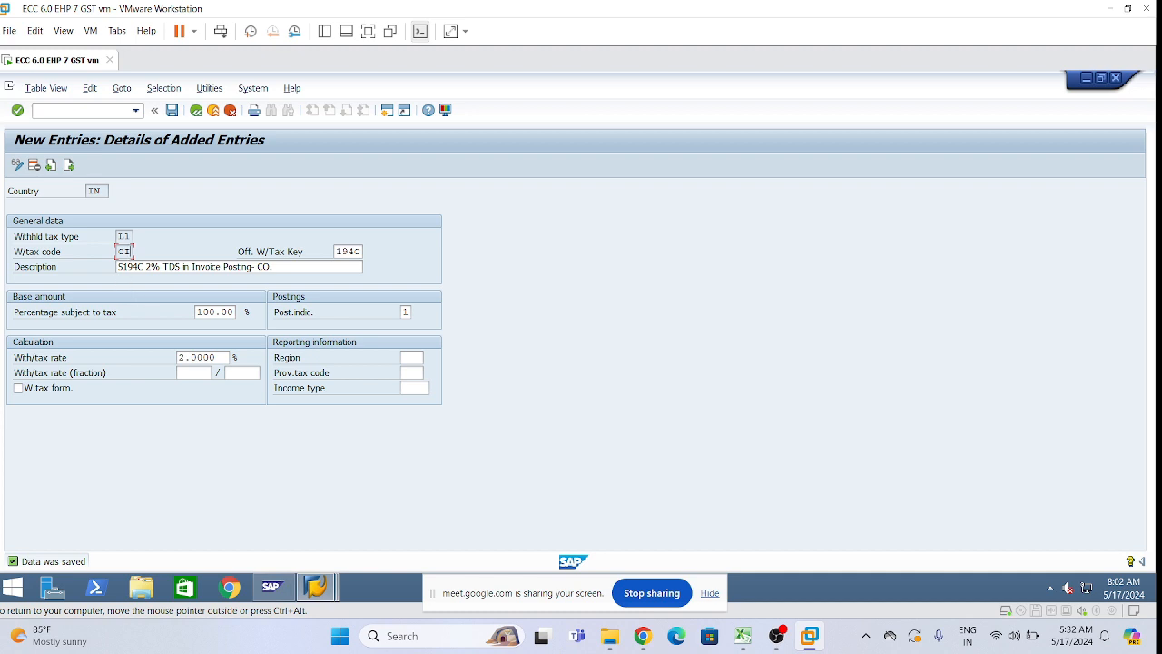
click(742, 635)
click(599, 346)
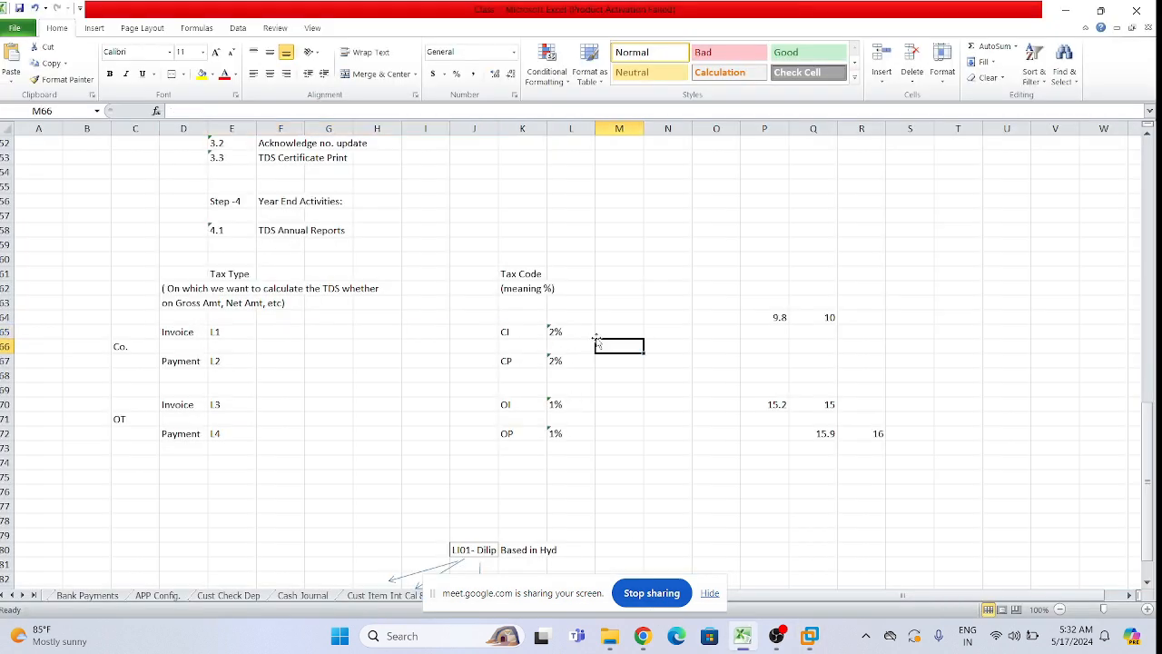
click(519, 332)
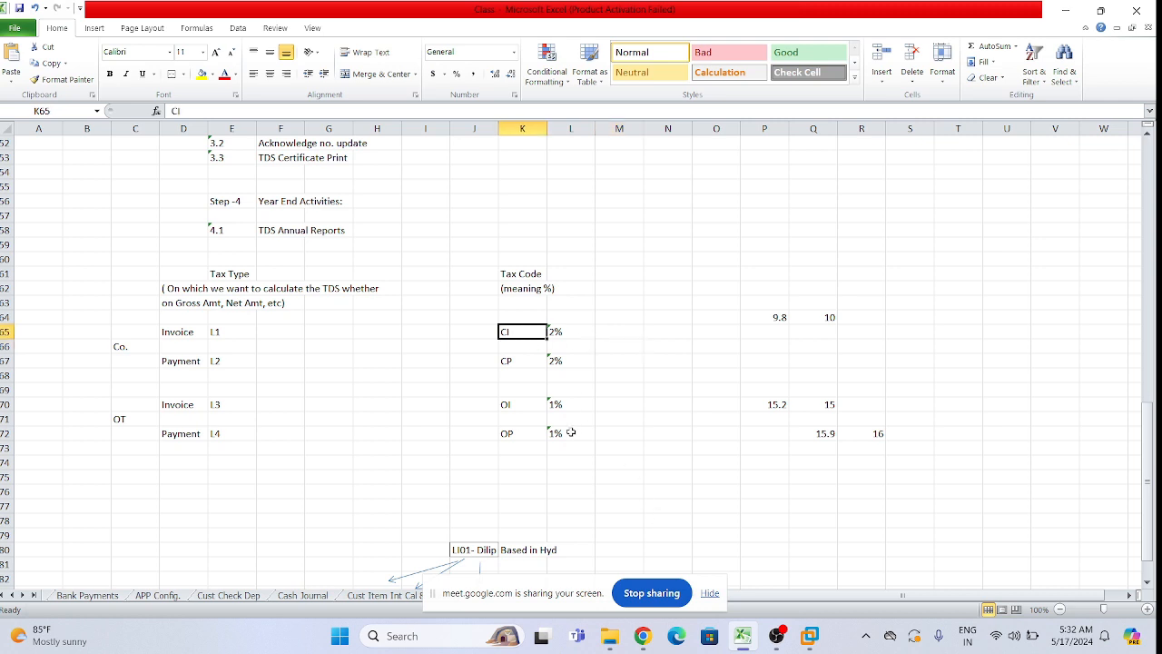
click(809, 636)
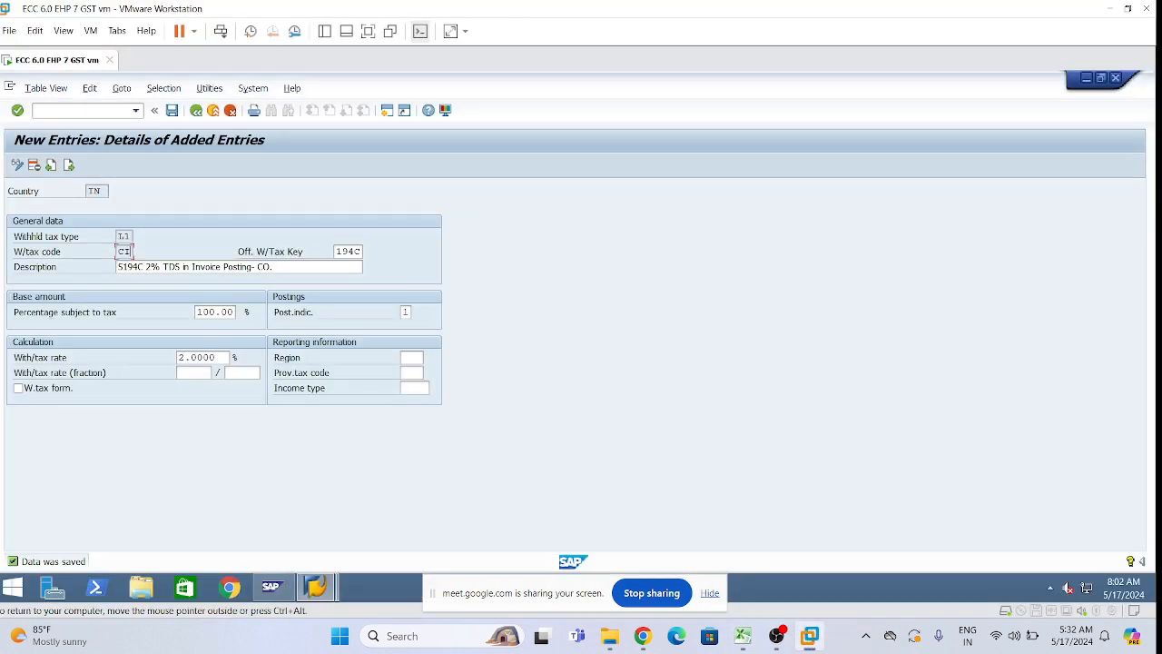
drag(131, 236, 213, 281)
click(276, 267)
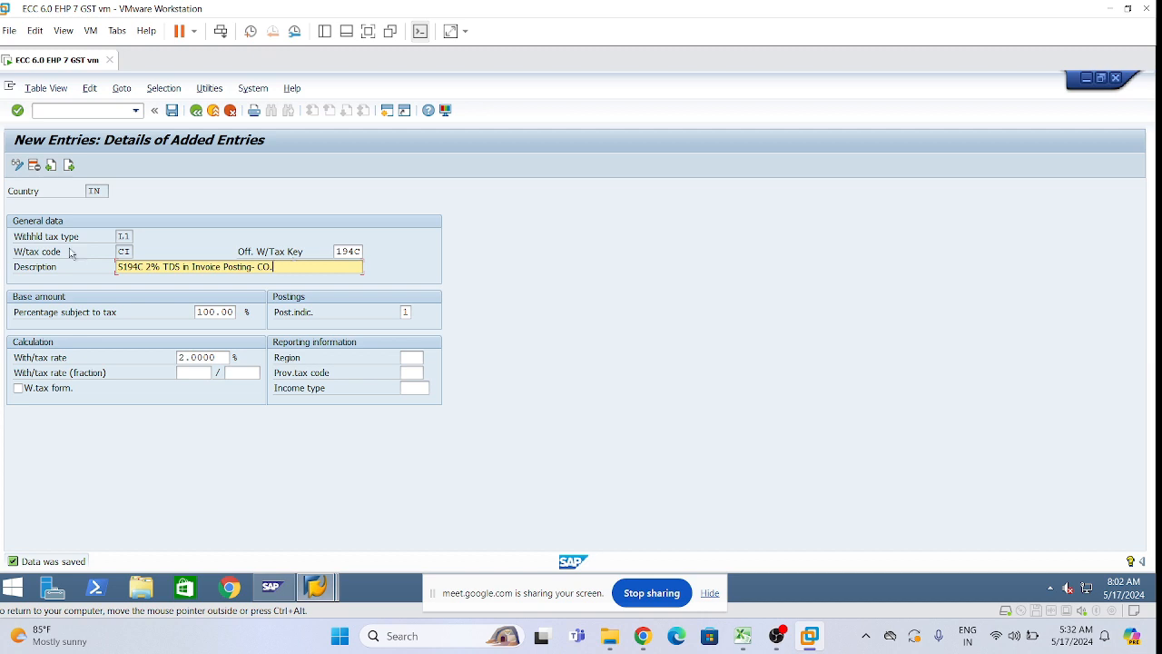
Copy the L1/CI withholding tax code entry from the overview as tax type L2 with tax code CP.
click(196, 111)
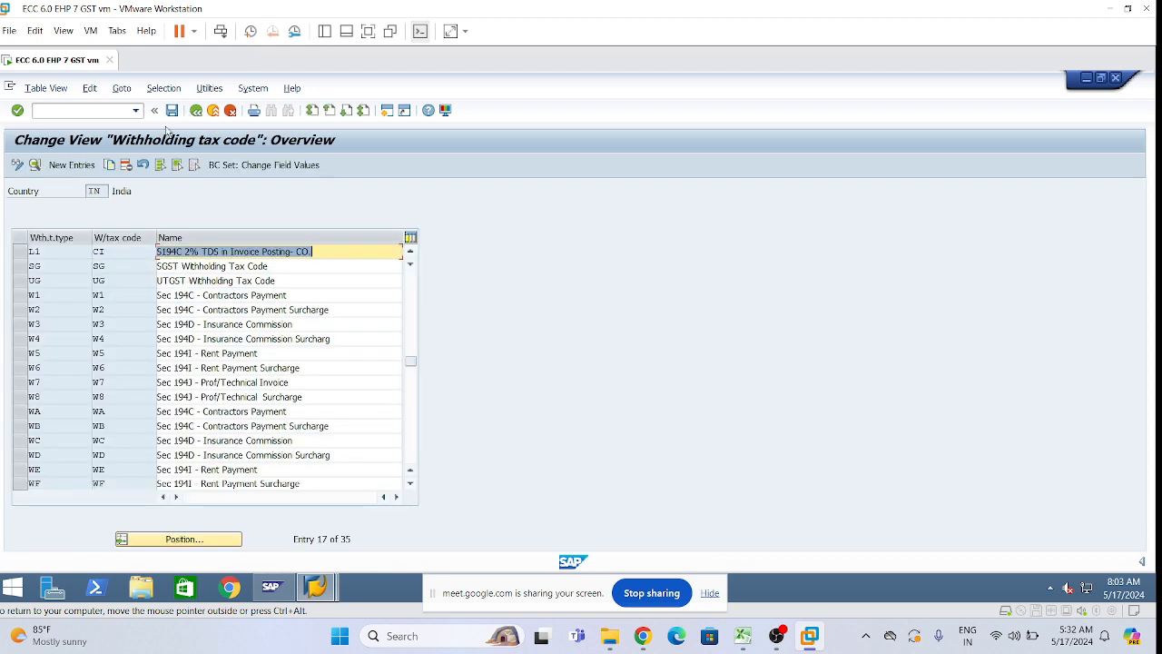
click(22, 255)
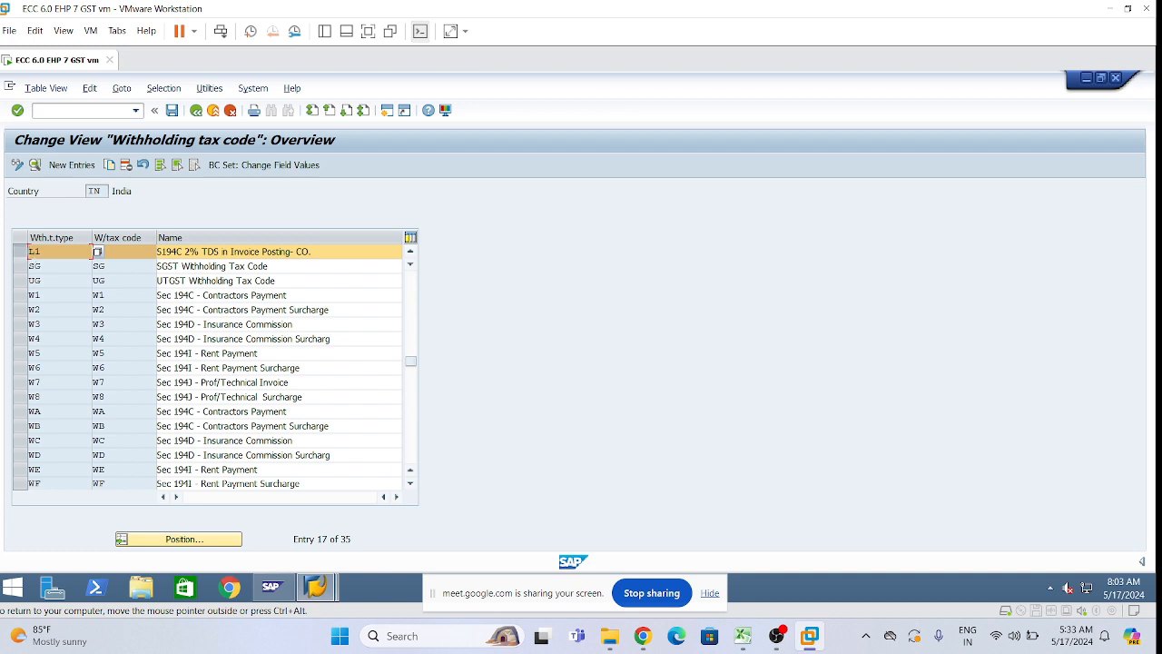
click(110, 165)
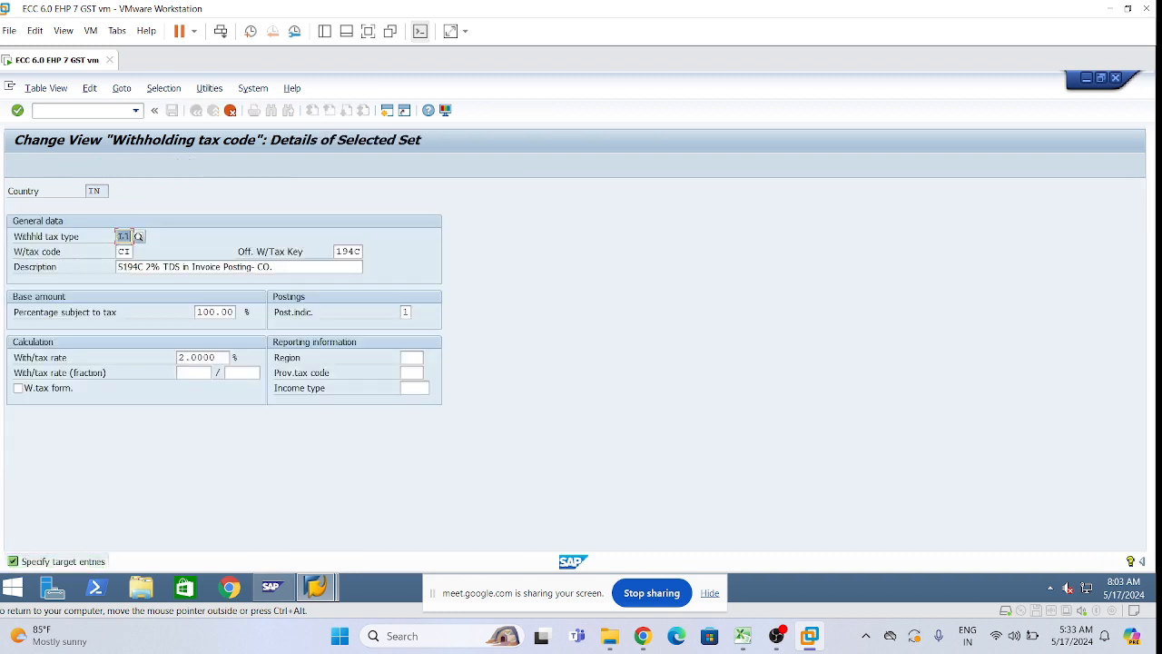
click(125, 236)
text(2)
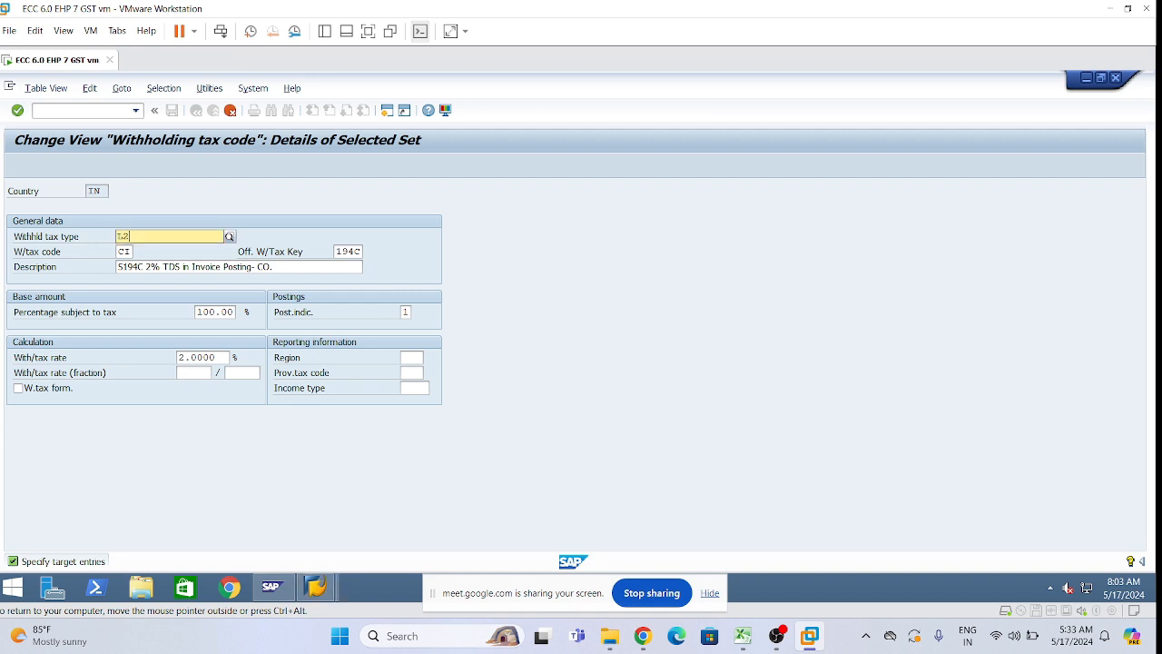
click(245, 266)
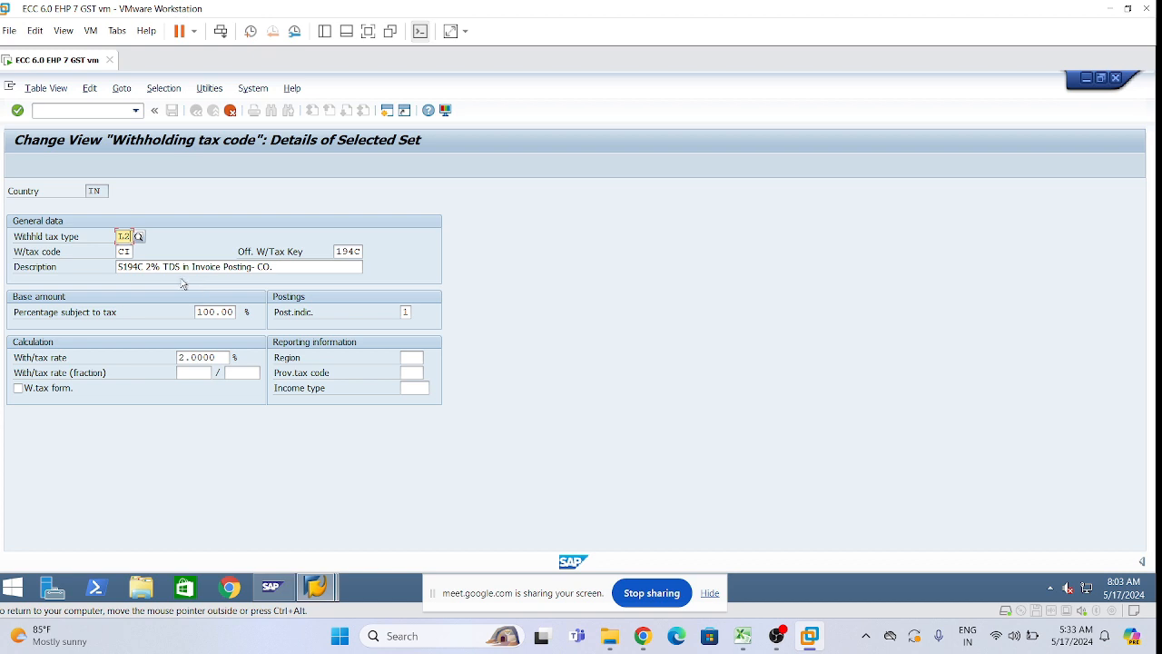
click(132, 251)
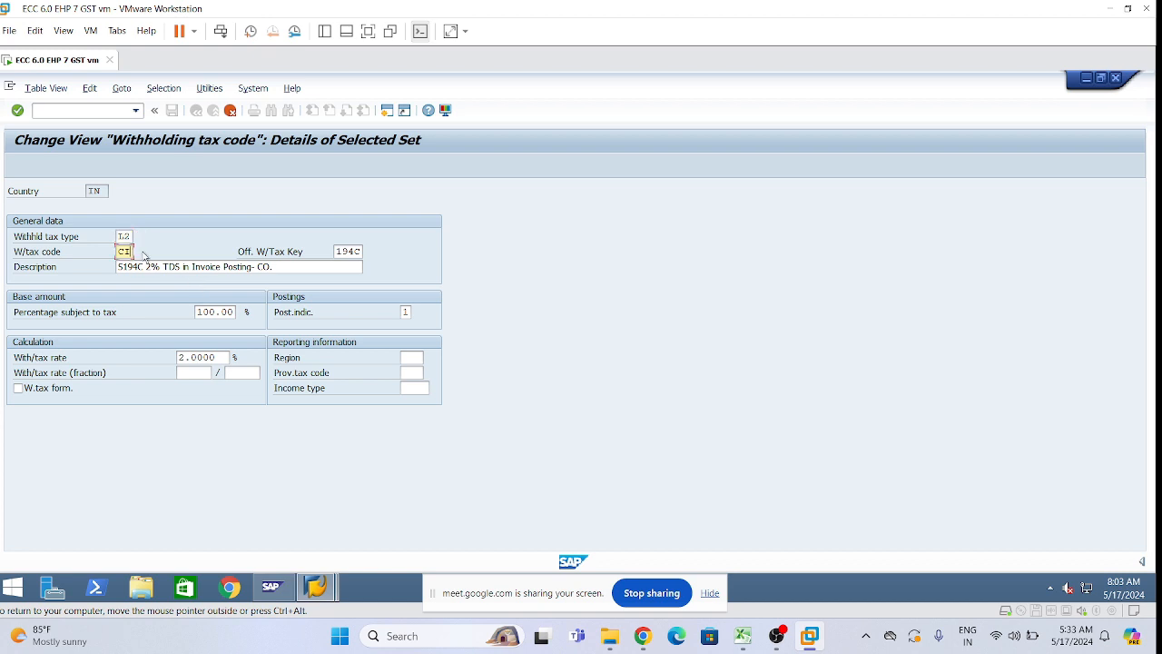
key(BackSpace)
text(P)
Change the copied entry's description to "S194C 2% TDS in Payment Posting- CO." and save it.
click(283, 266)
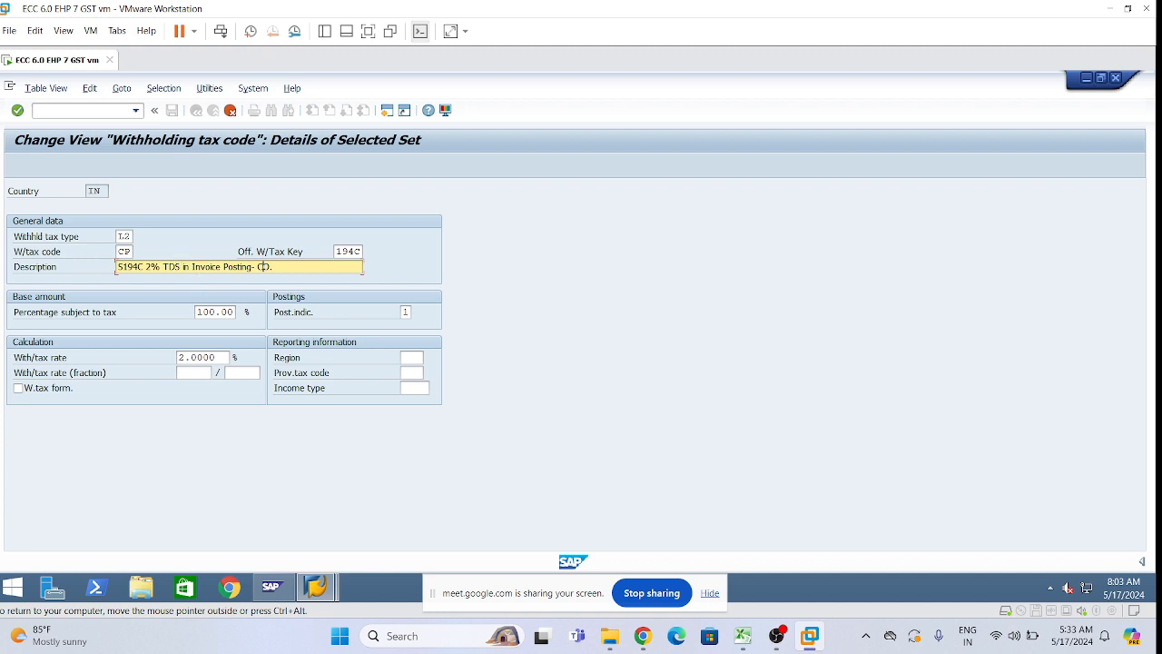
key(Delete)
key(Delete)
key(Delete)
key(Delete)
key(Delete)
key(Delete)
key(Delete)
key(Delete)
text(Payment)
click(207, 114)
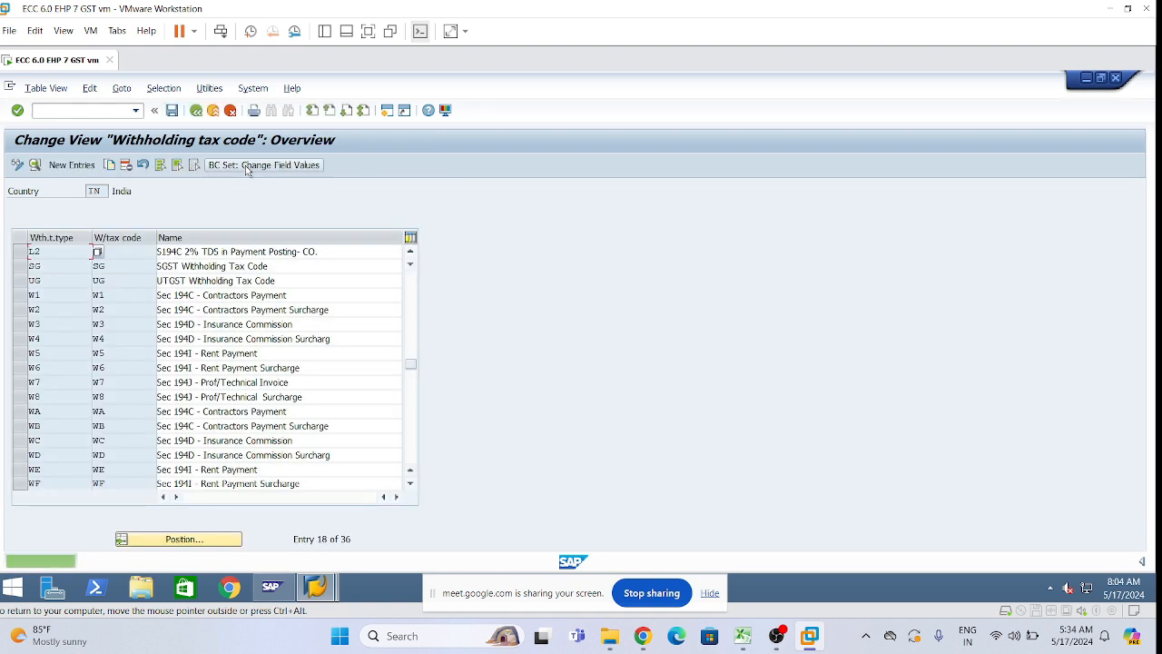
click(171, 112)
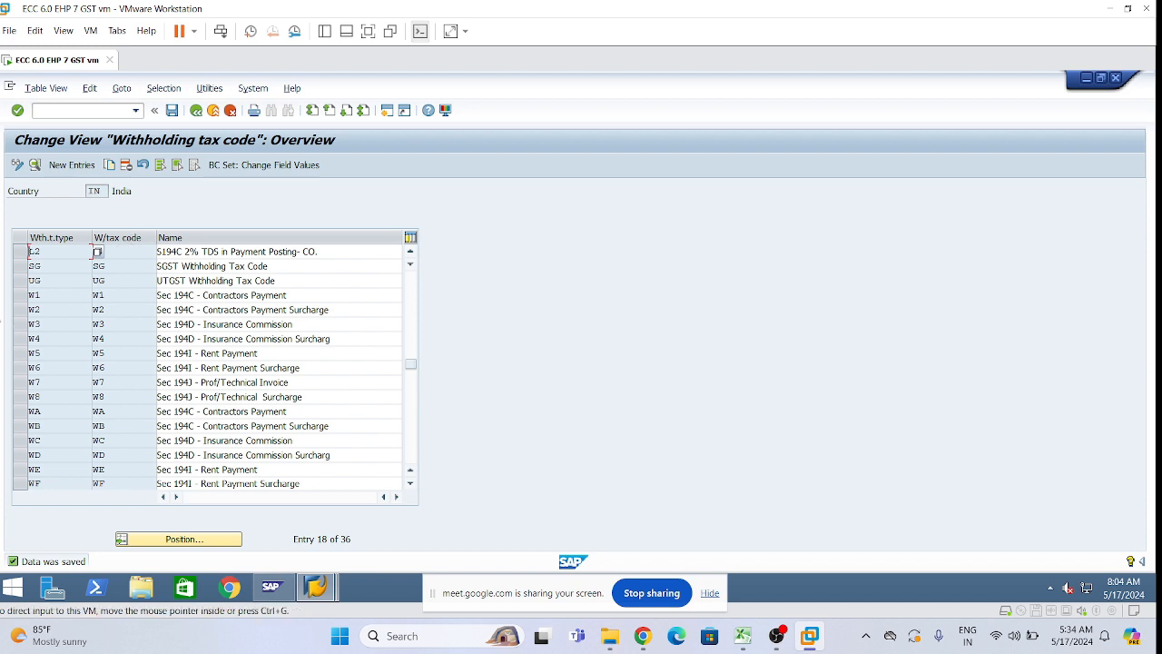
Copy the L1/CI entry again as withholding tax type L3 with tax code OI.
scroll(208, 363, up, 1)
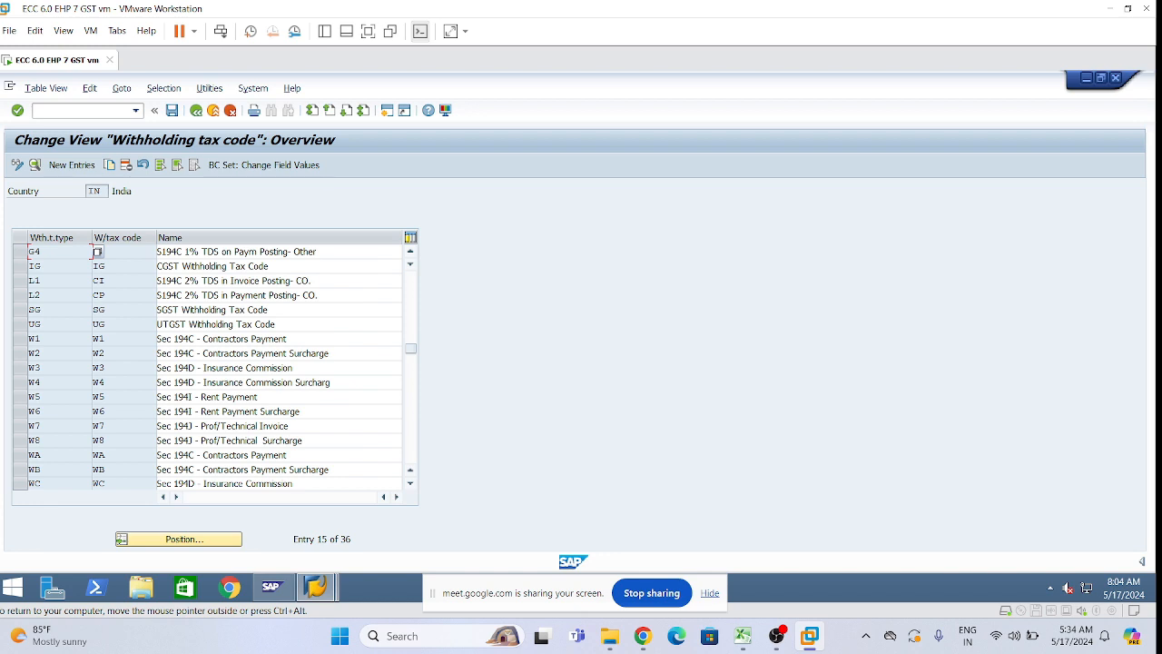
click(18, 281)
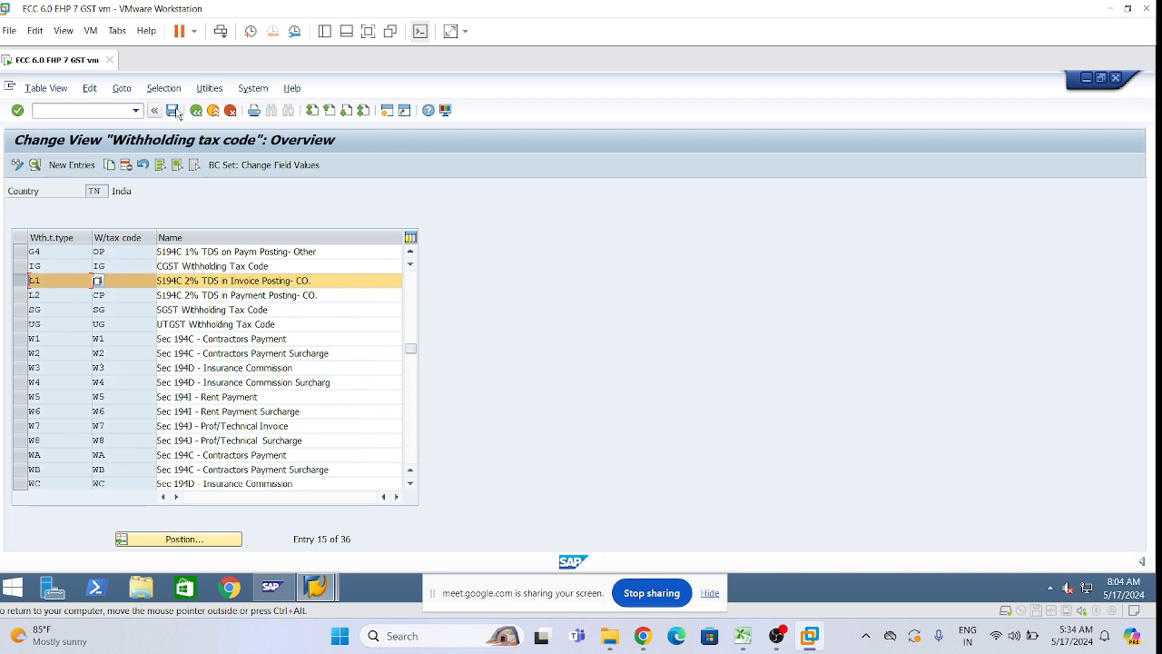
click(108, 166)
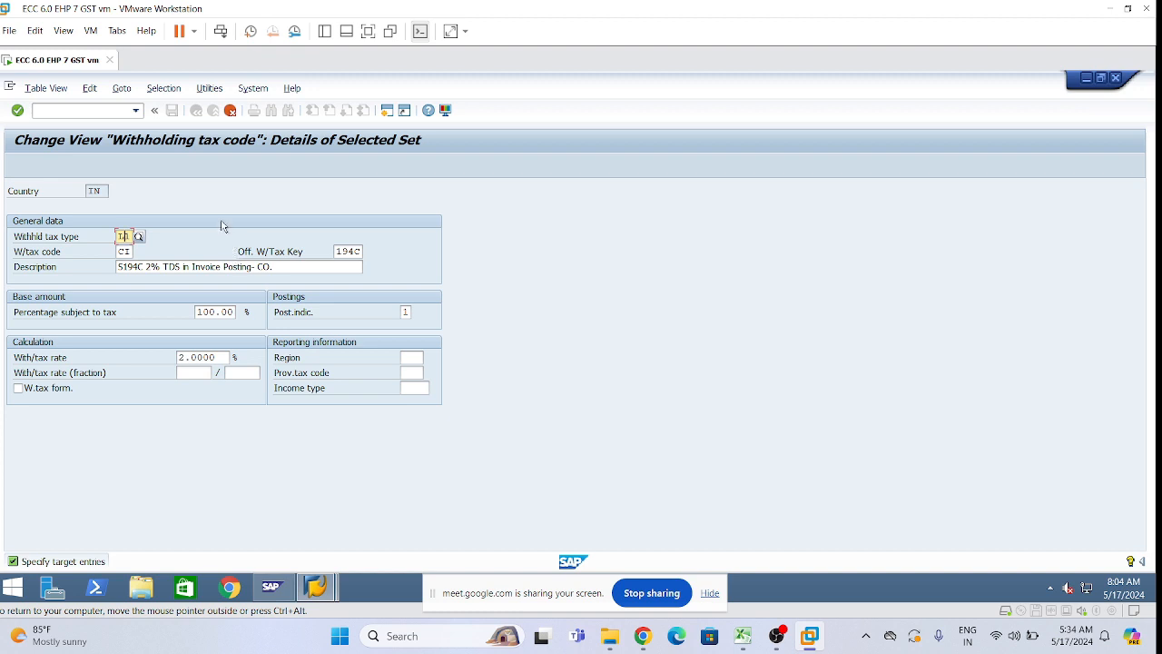
text(L3)
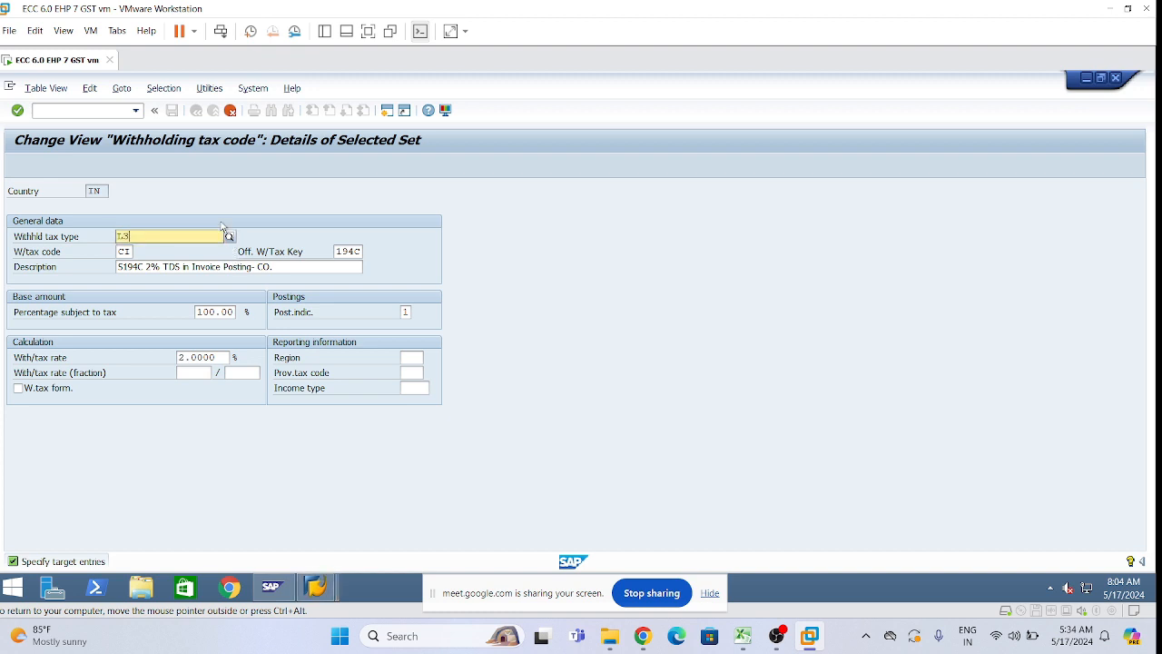
click(186, 265)
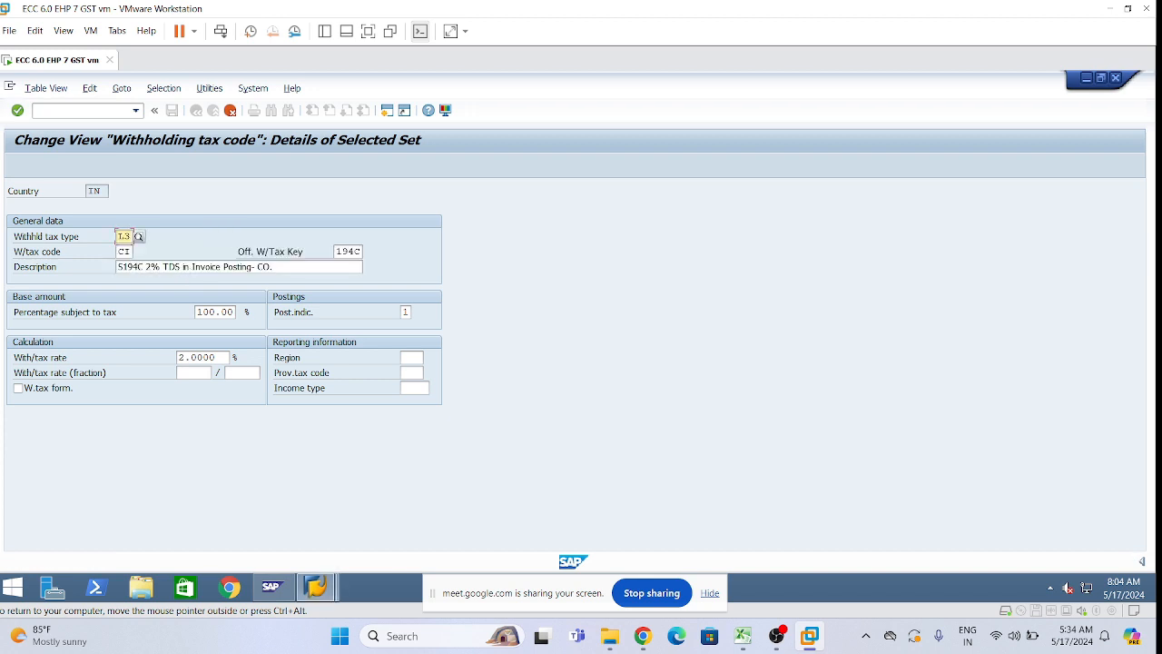
key(Tab)
key(BackSpace)
key(BackSpace)
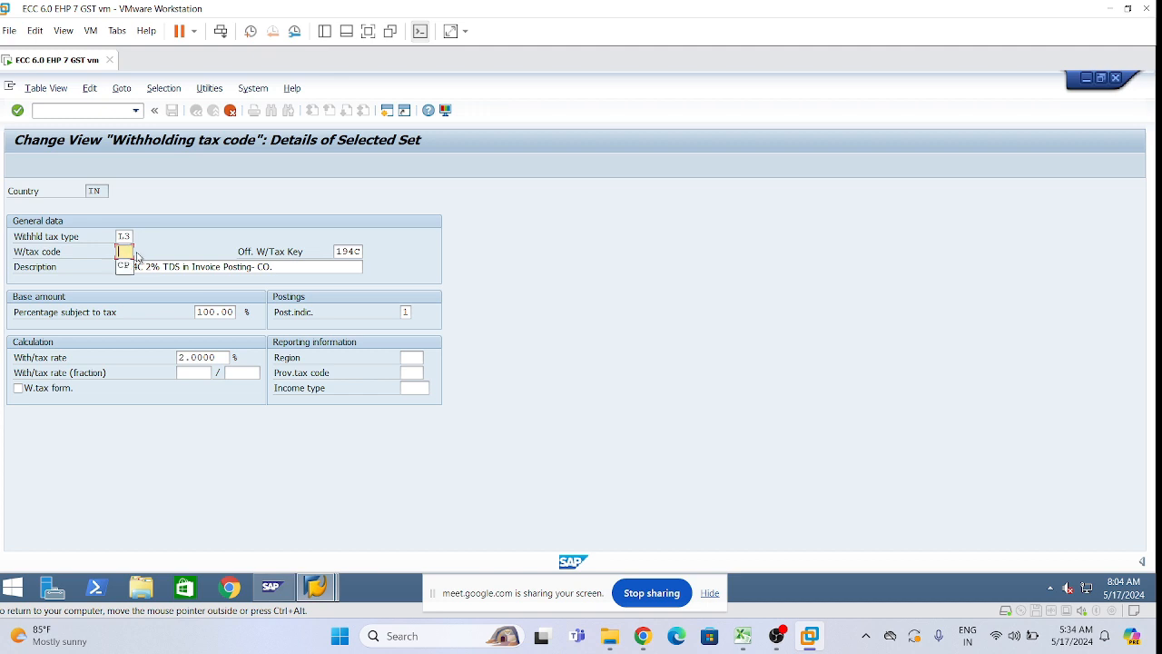
text(CI)
Change the percentage in the L3 entry's description to 1%, giving "S194C 1% TDS in Invoice Posting- CO.".
click(148, 266)
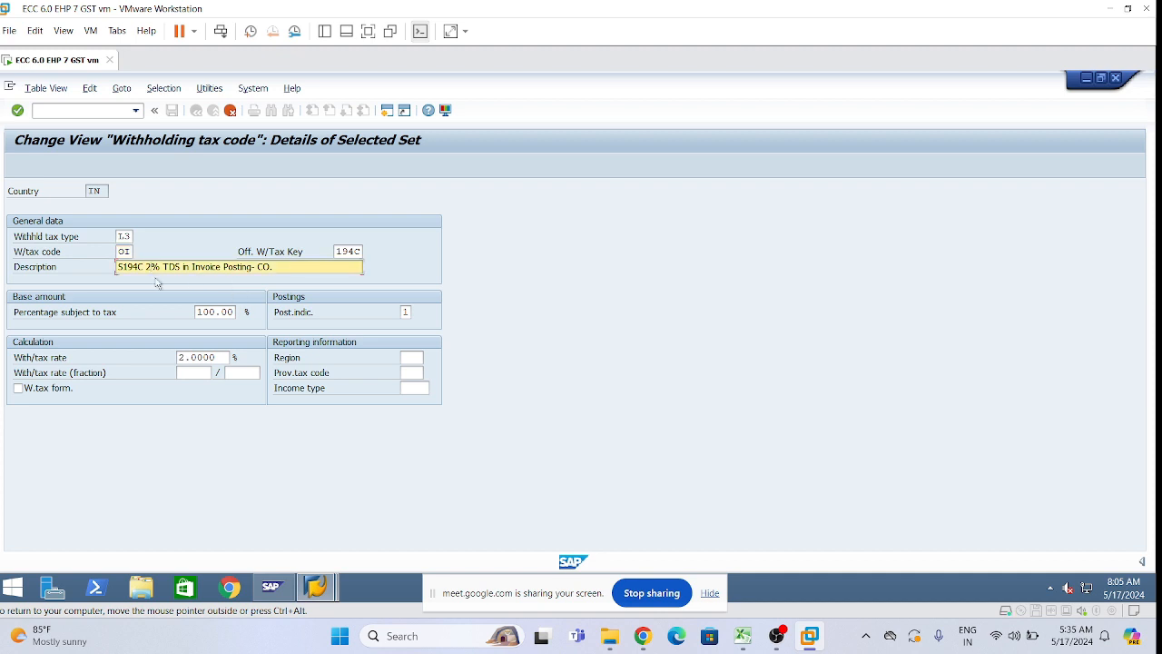
key(BackSpace)
text(1)
Set the L3 entry's withholding tax rate to 1% and save the copied entry.
click(180, 357)
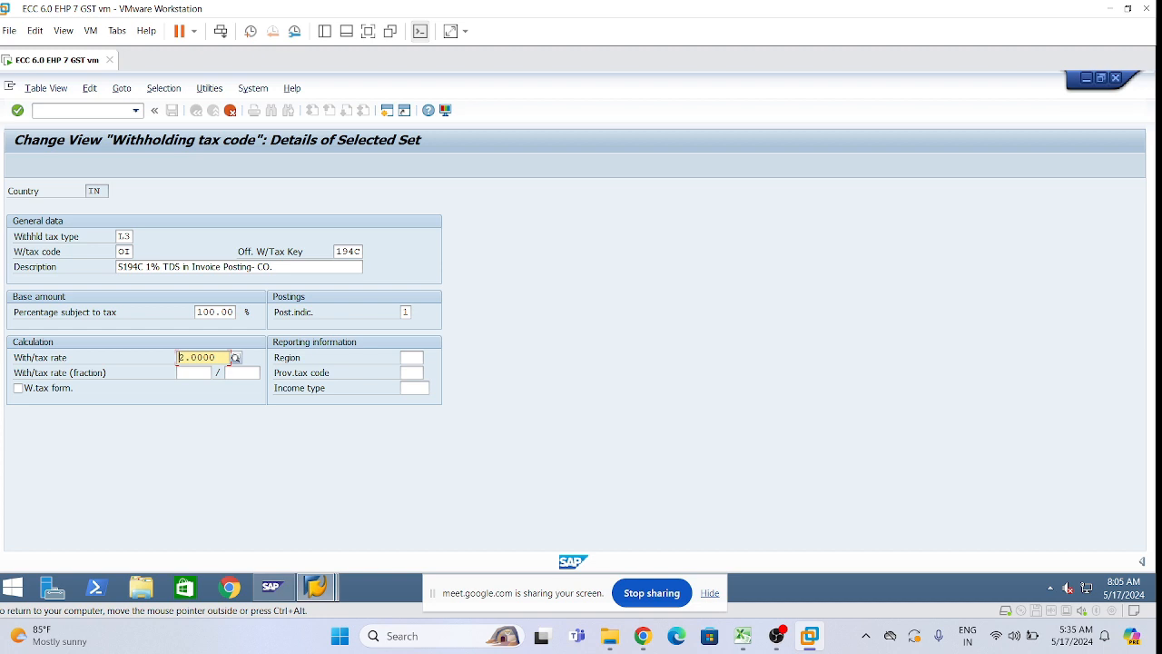
text(1)
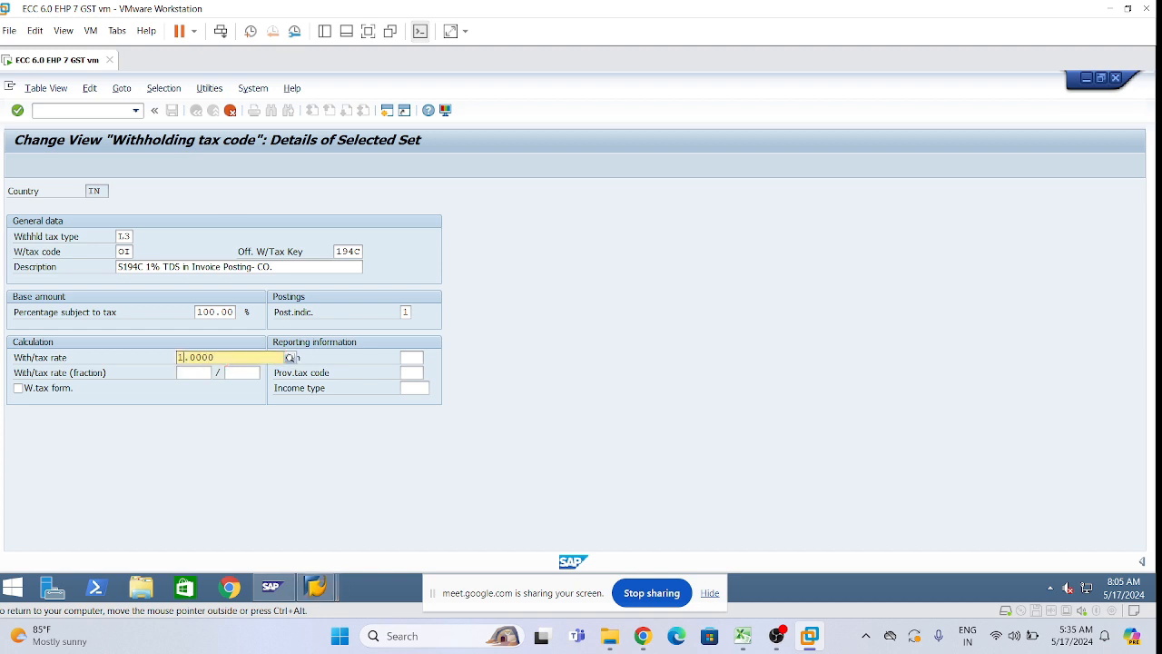
key(Return)
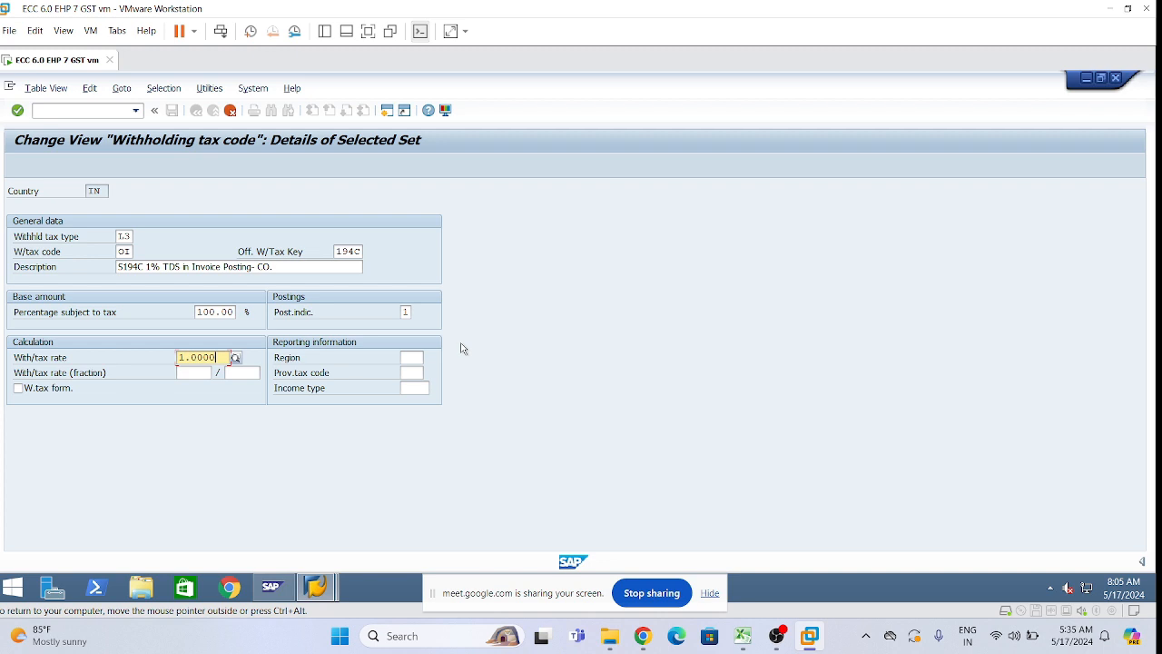
key(Return)
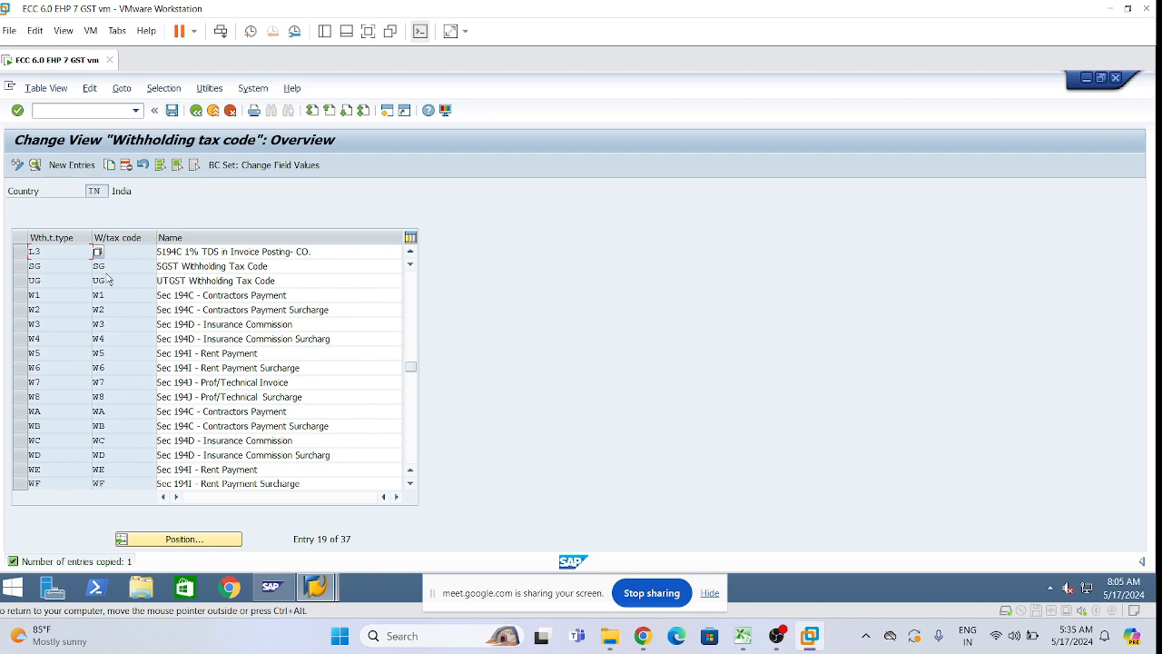
key(ctrl+s)
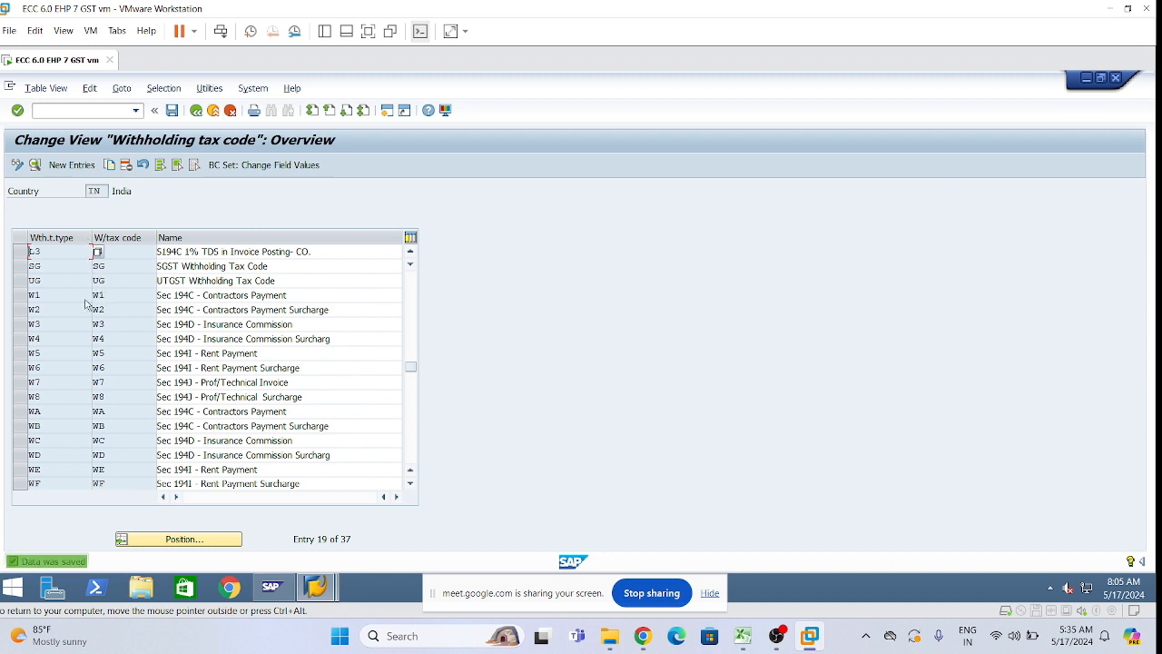
Copy the L2/CP entry as withholding tax type L4 with tax code OP.
scroll(8, 279, up, 1)
click(22, 283)
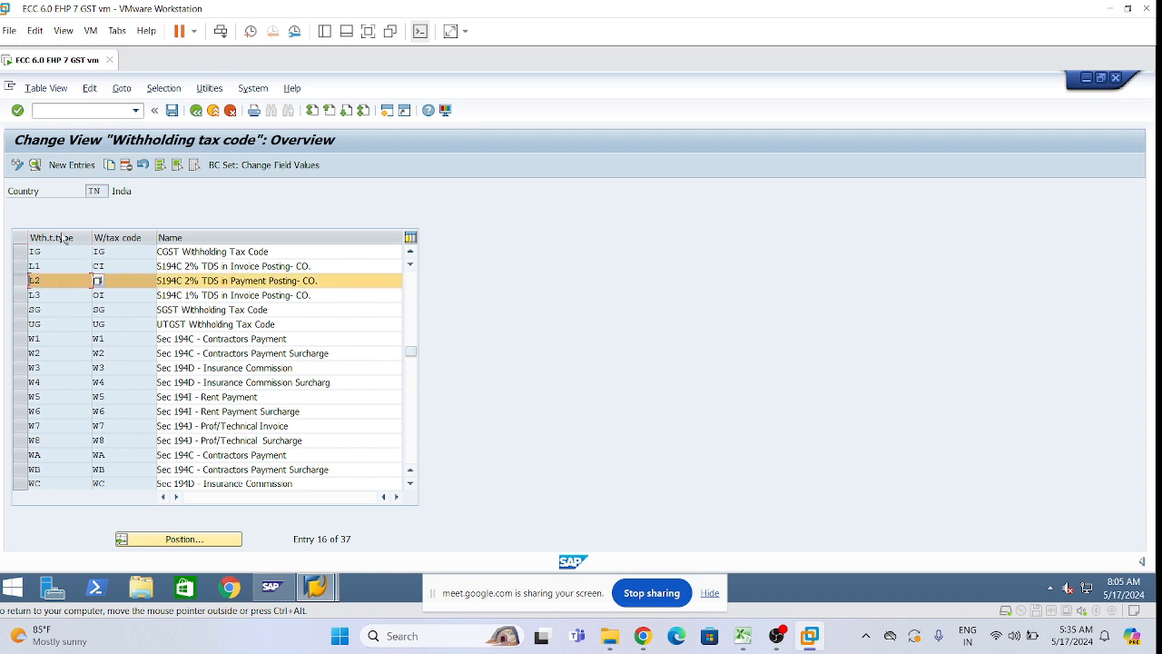
click(110, 167)
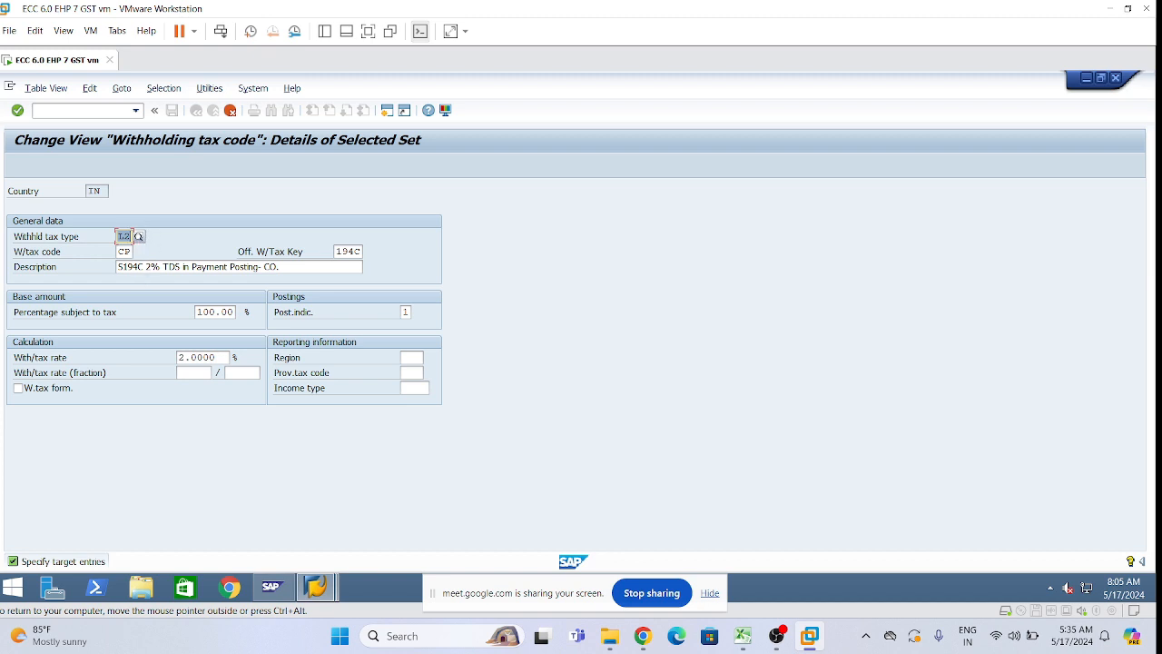
click(125, 251)
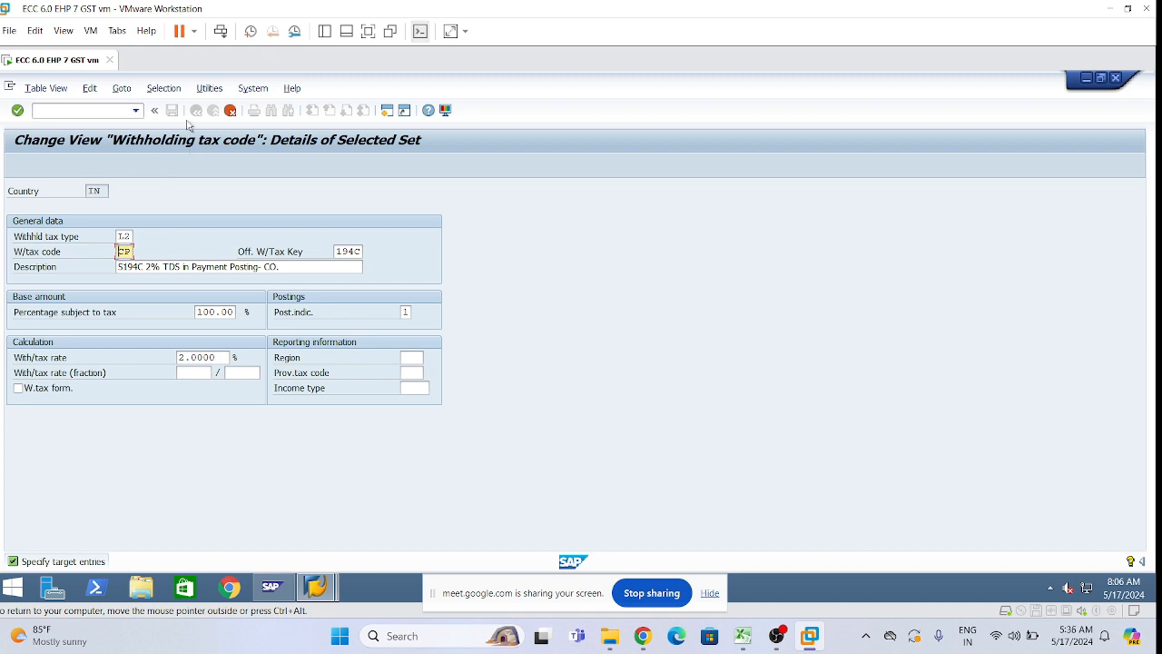
click(125, 235)
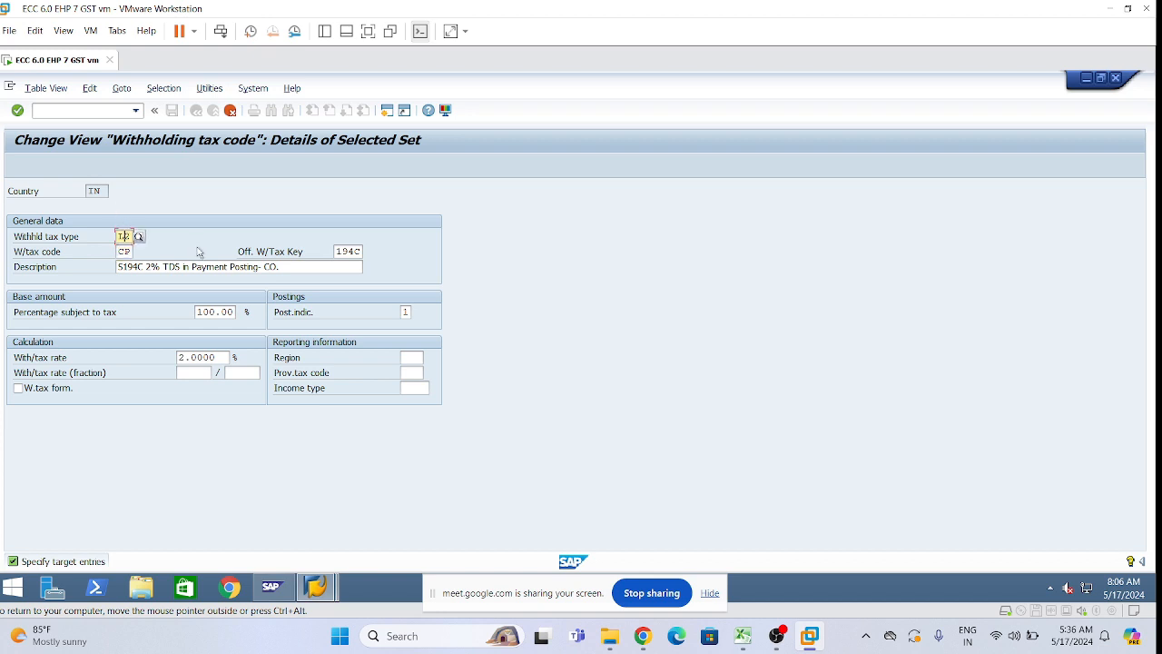
text(T4)
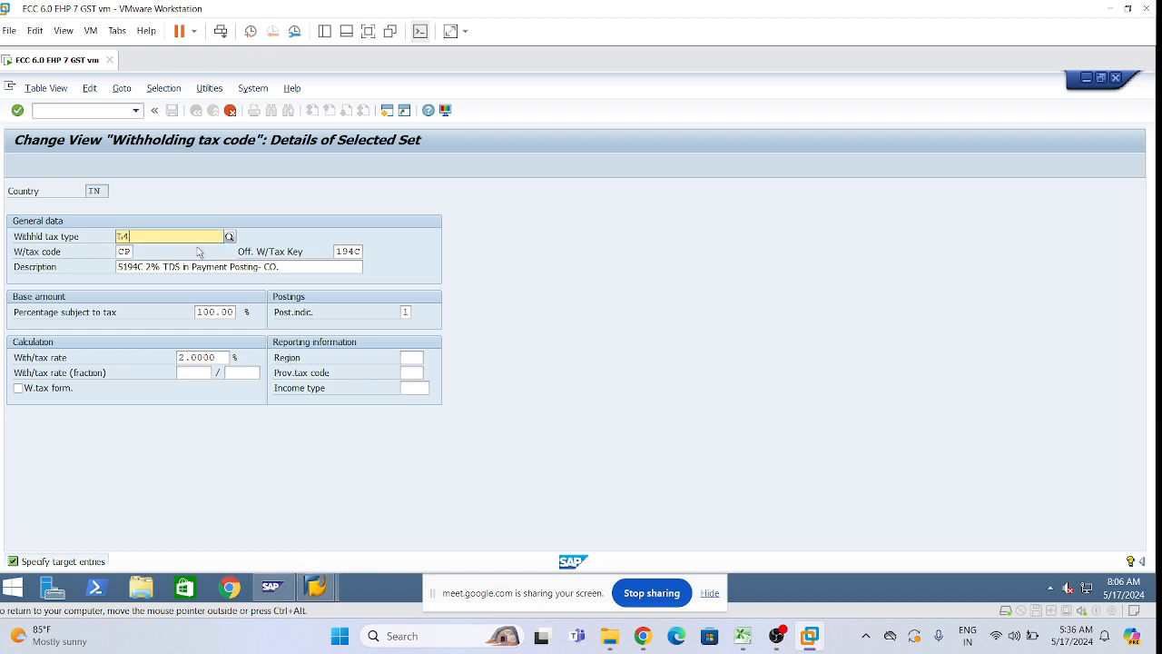
key(Return)
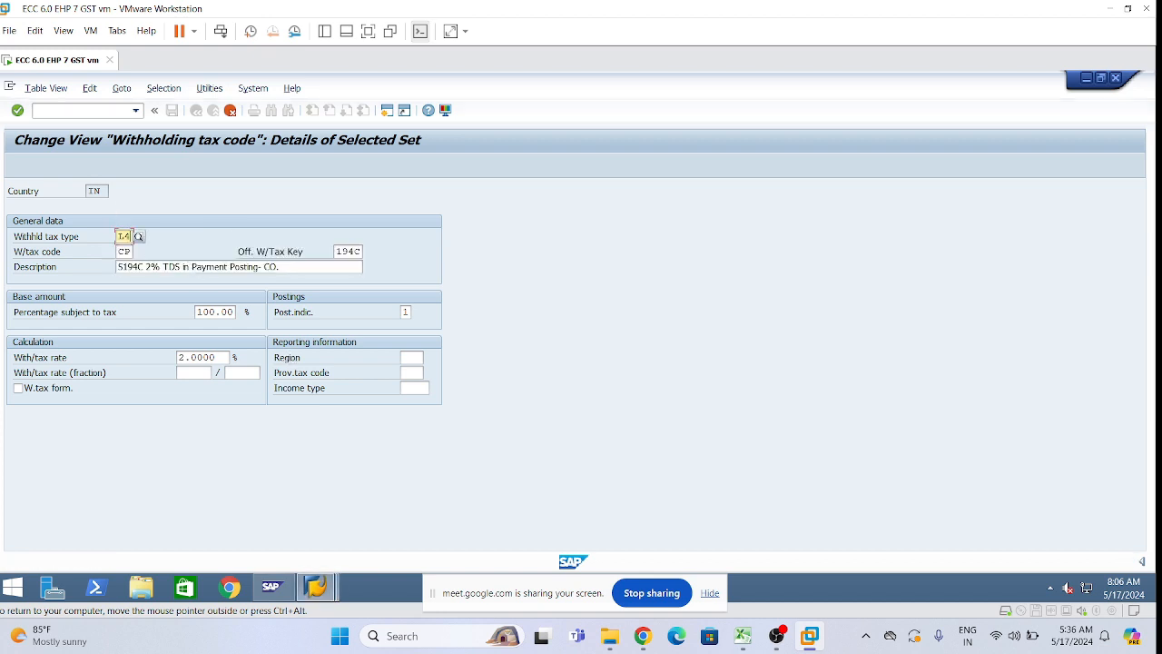
click(120, 252)
key(Delete)
key(Delete)
text(OP)
Change the L4 entry's description to "S194C 1% TDS in Payment Posting- OT.".
click(263, 267)
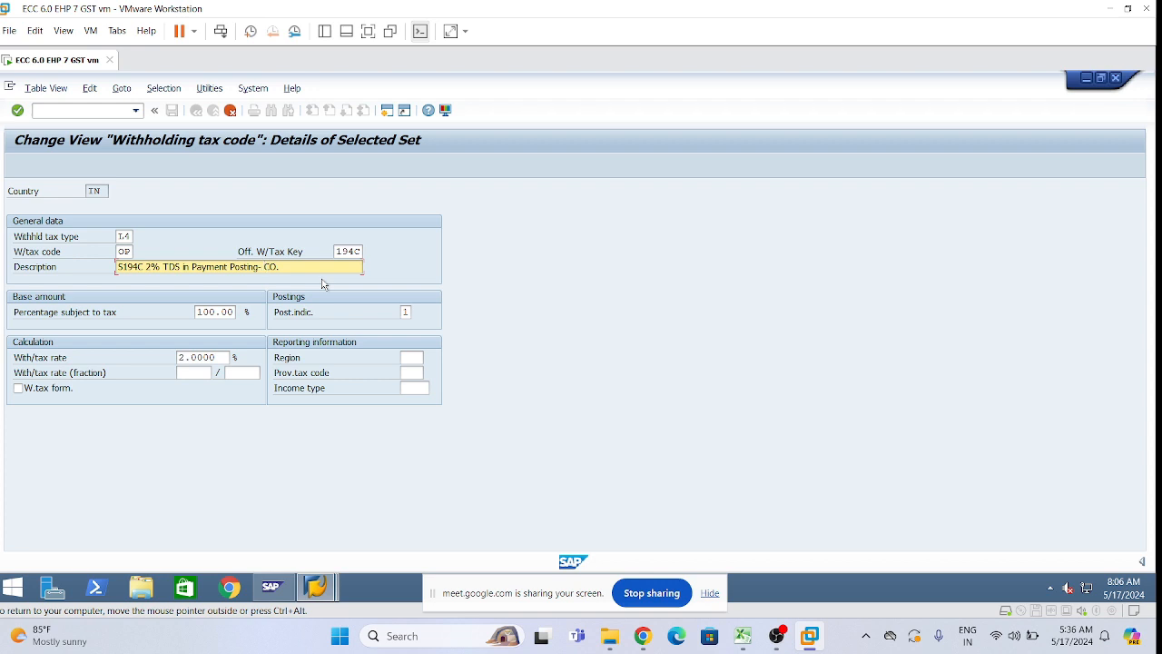
key(BackSpace)
key(BackSpace)
key(BackSpace)
text(OTH)
key(BackSpace)
key(BackSpace)
text(T)
click(155, 273)
text(1)
Set the L4 entry's withholding tax rate to 1% and save the copied entry.
click(180, 358)
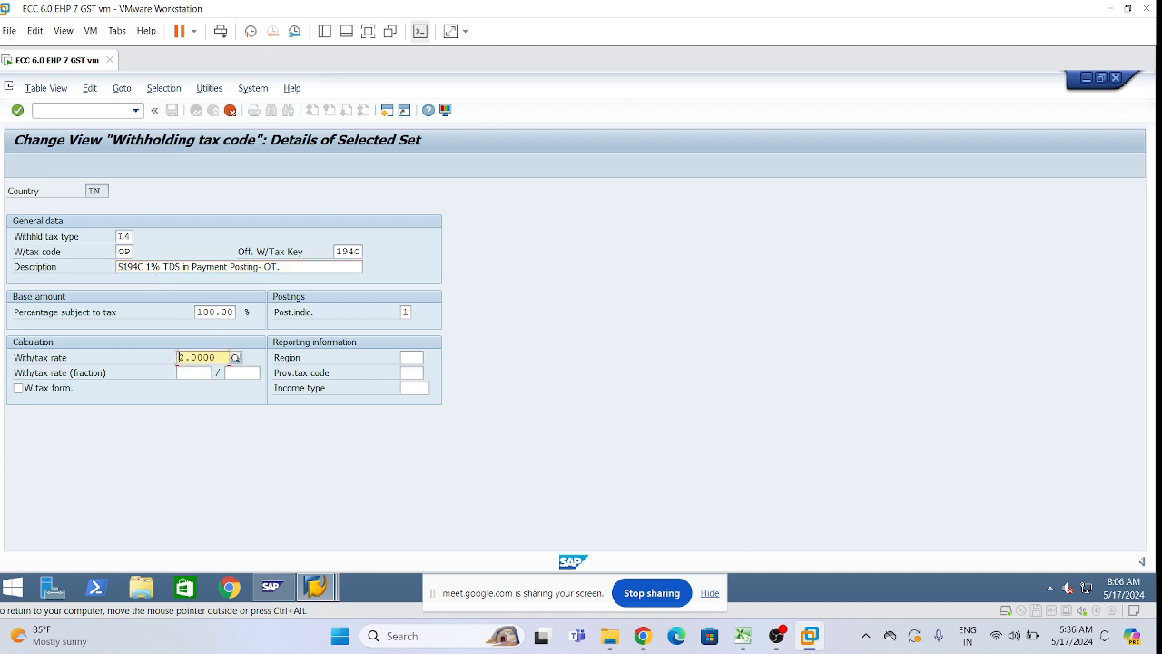
text(1)
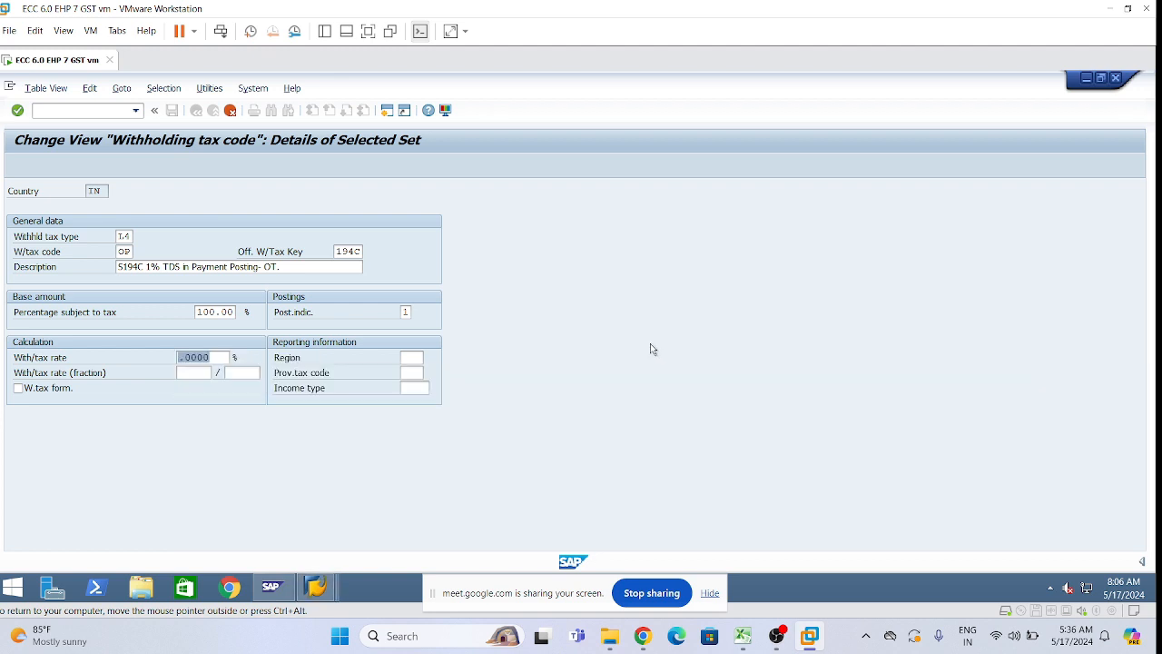
click(649, 336)
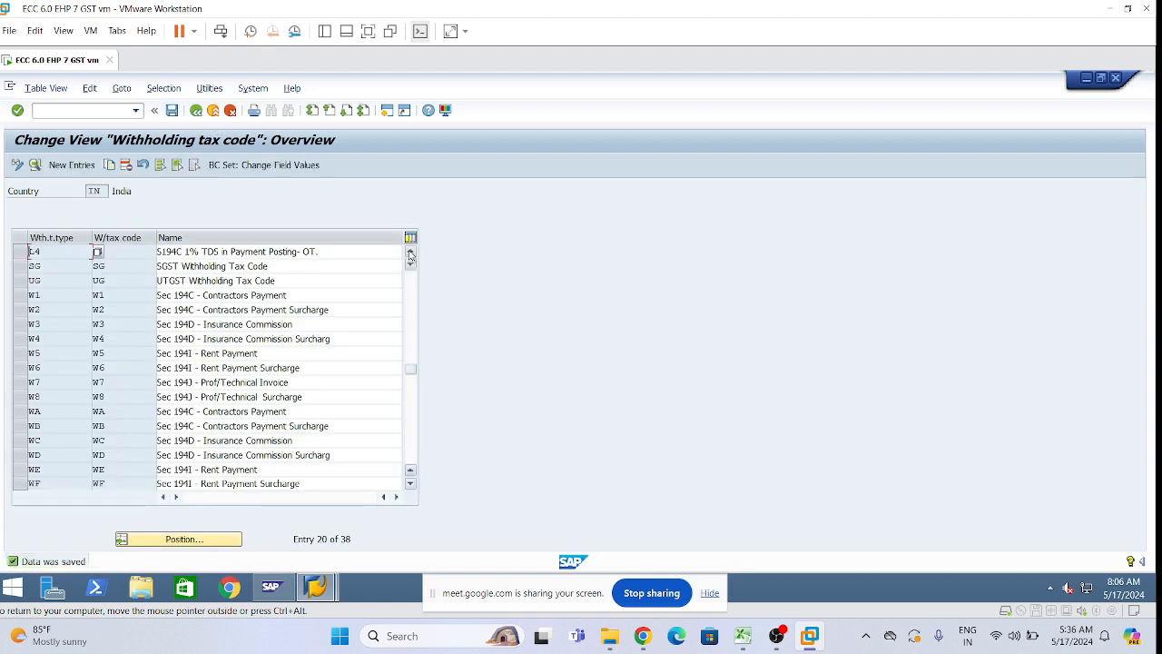
Correct the L3/OI entry's description to "S194C 1% TDS in Invoice Posting- OT." and save it.
scroll(25, 270, up, 1)
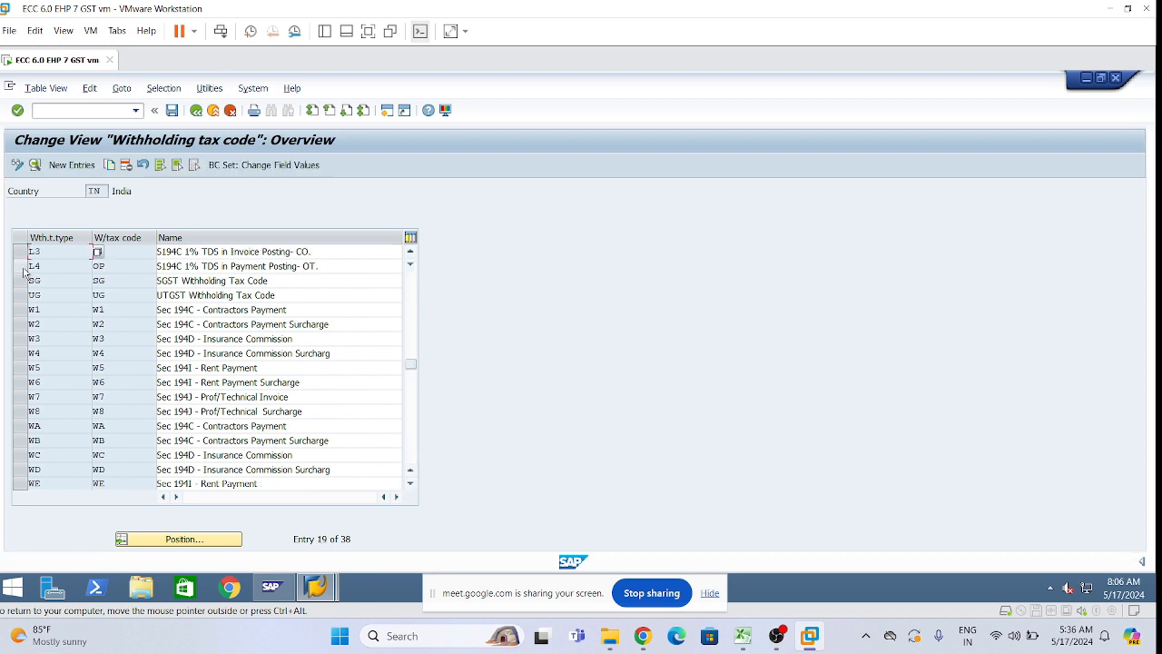
click(21, 253)
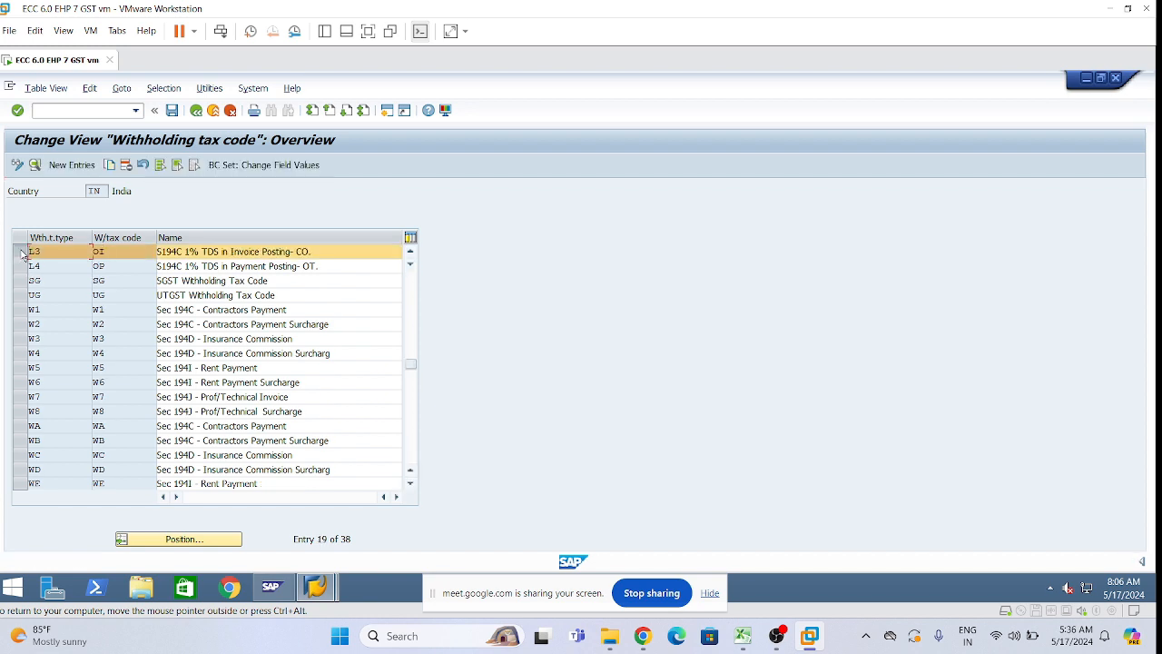
click(35, 164)
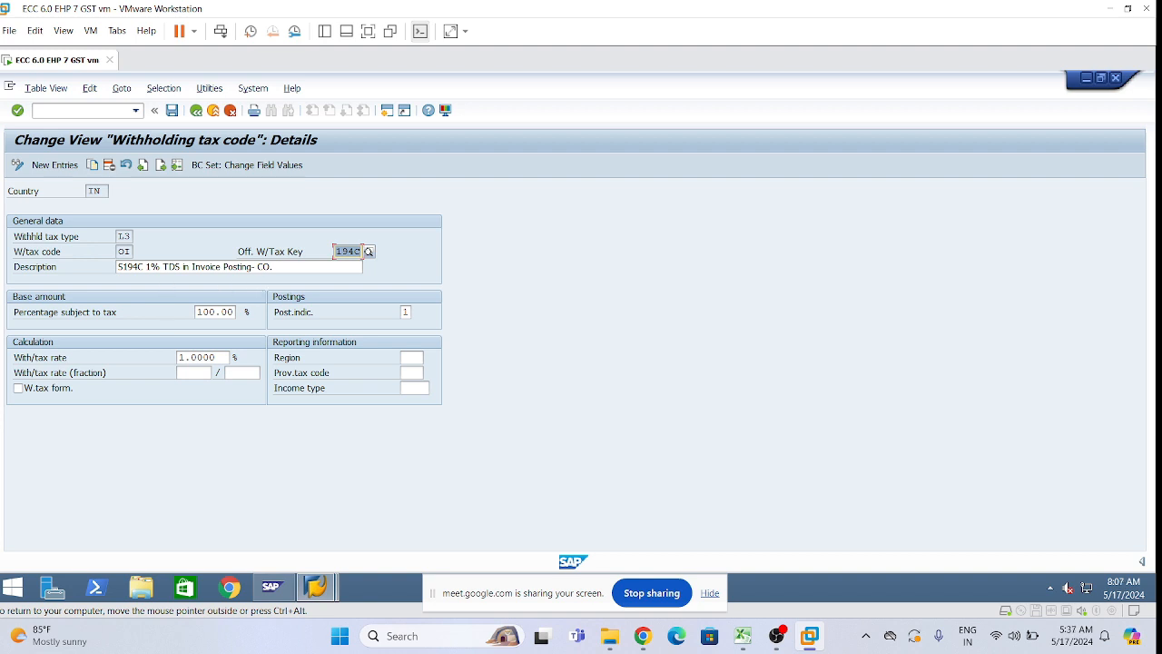
click(271, 267)
key(BackSpace)
key(BackSpace)
key(BackSpace)
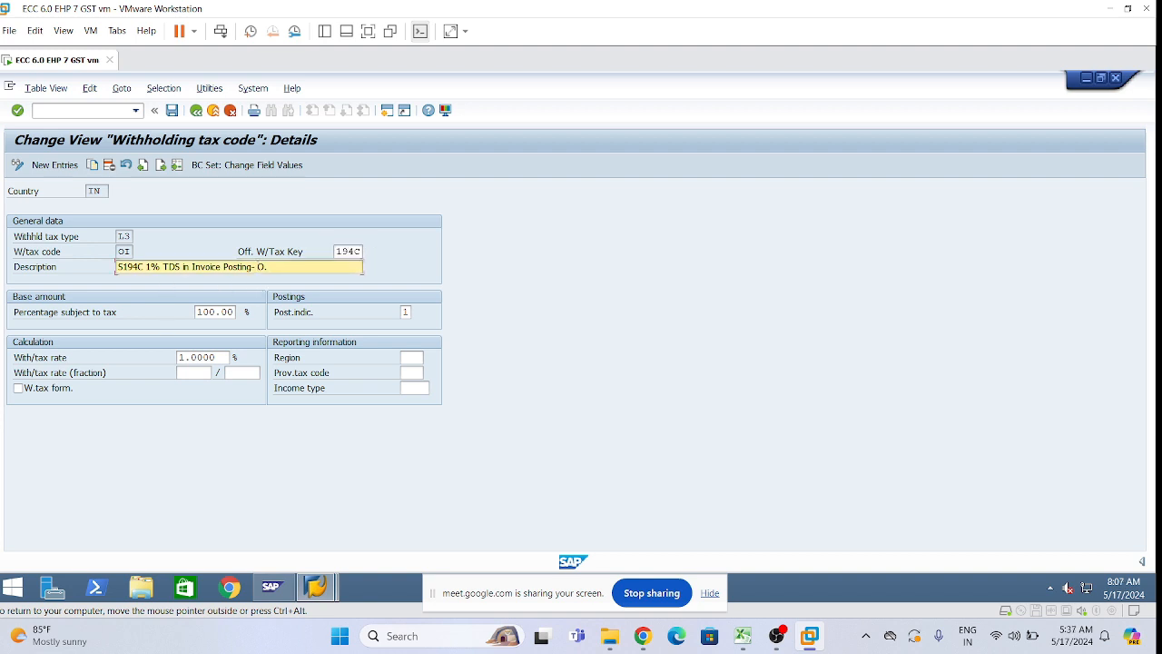
text(OT)
click(171, 112)
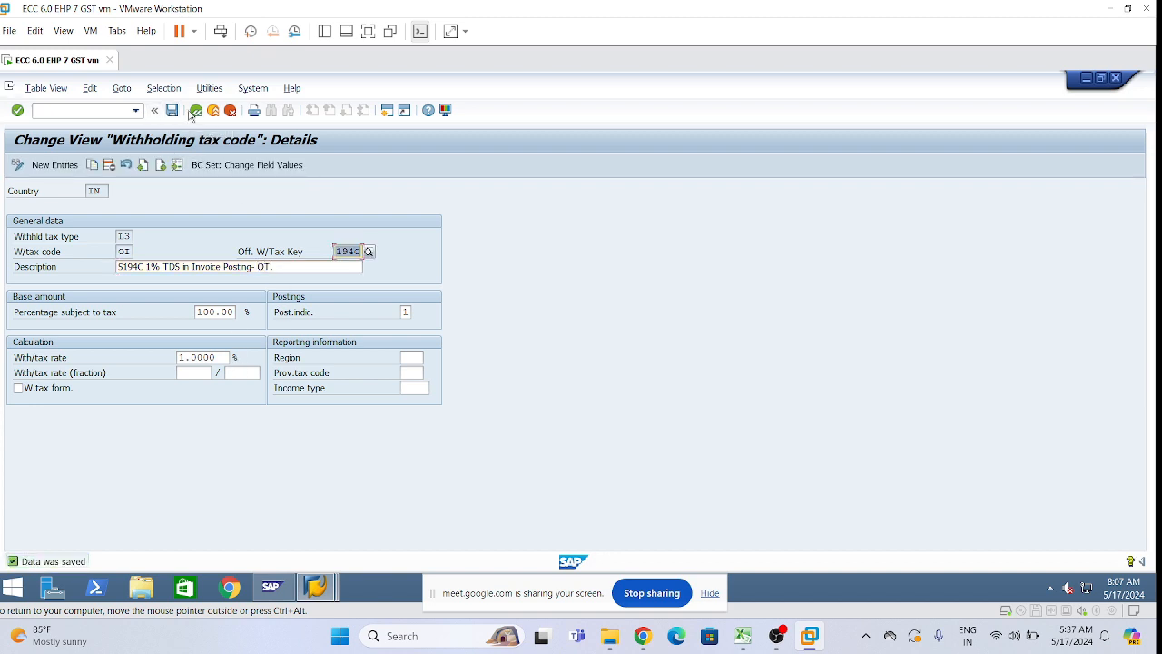
click(196, 112)
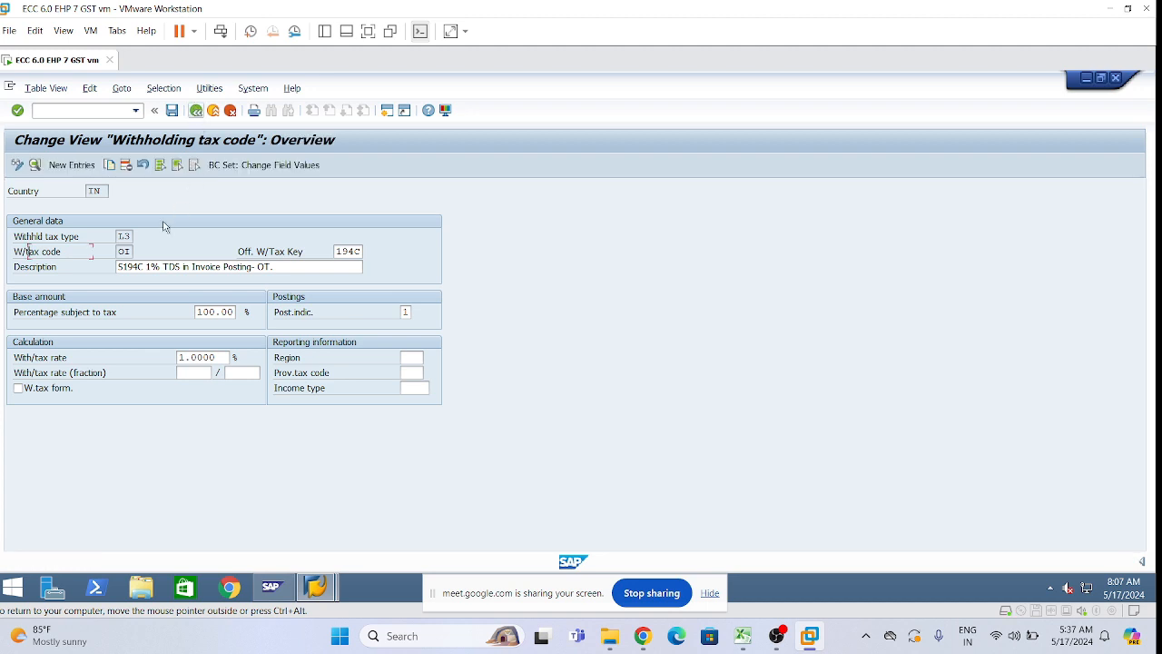
Check the details of the L4/OP withholding tax code entry.
click(21, 266)
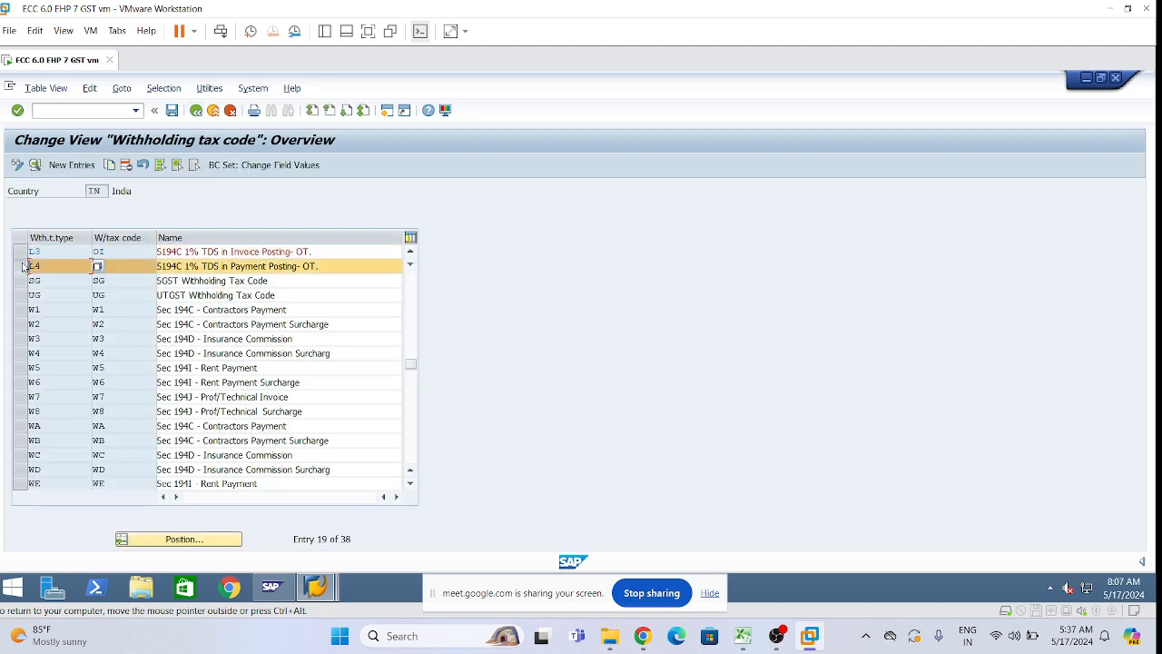
click(37, 165)
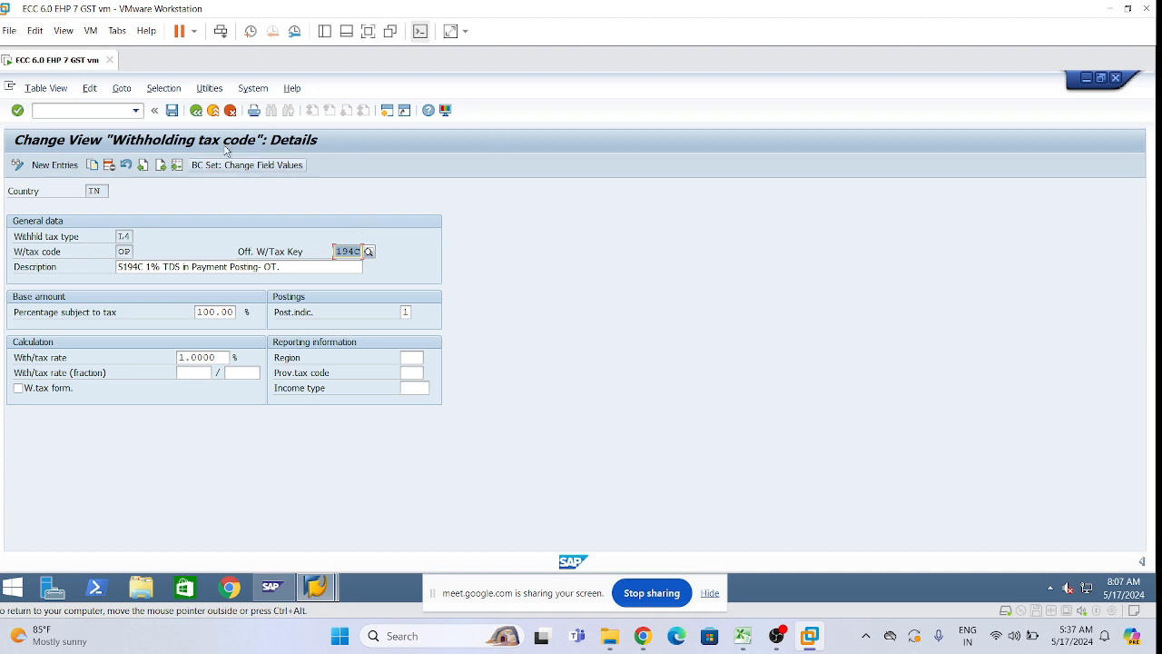
click(198, 114)
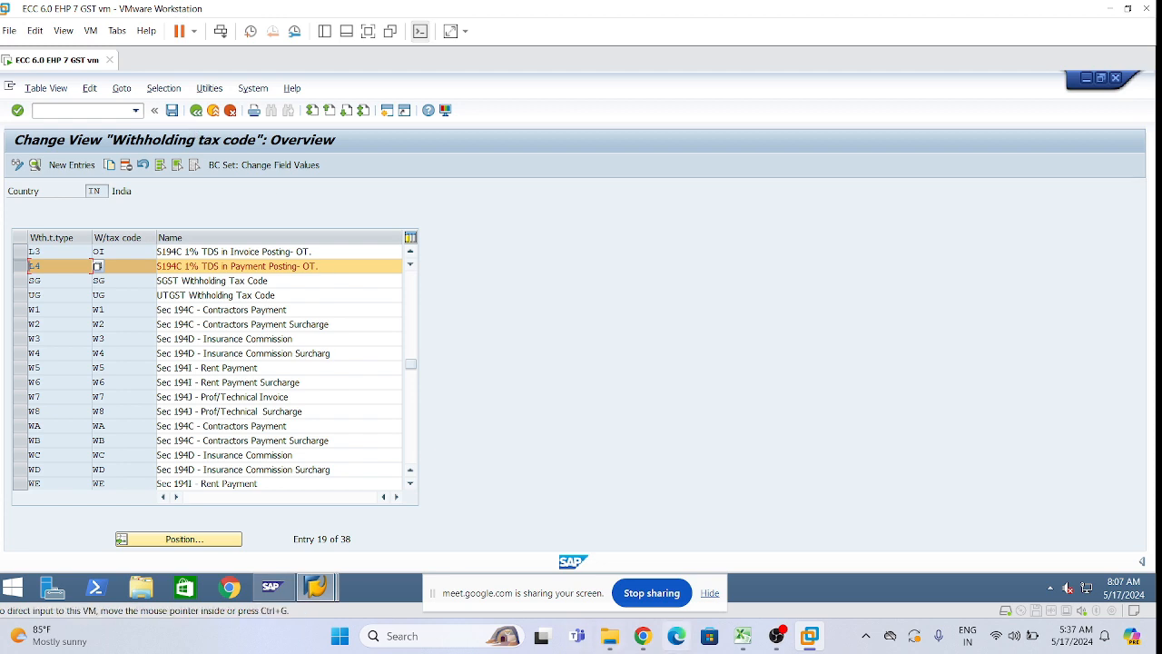
Return to the IMG and open Assign Withholding Tax Types to Company Codes under Extended Withholding Tax.
click(197, 112)
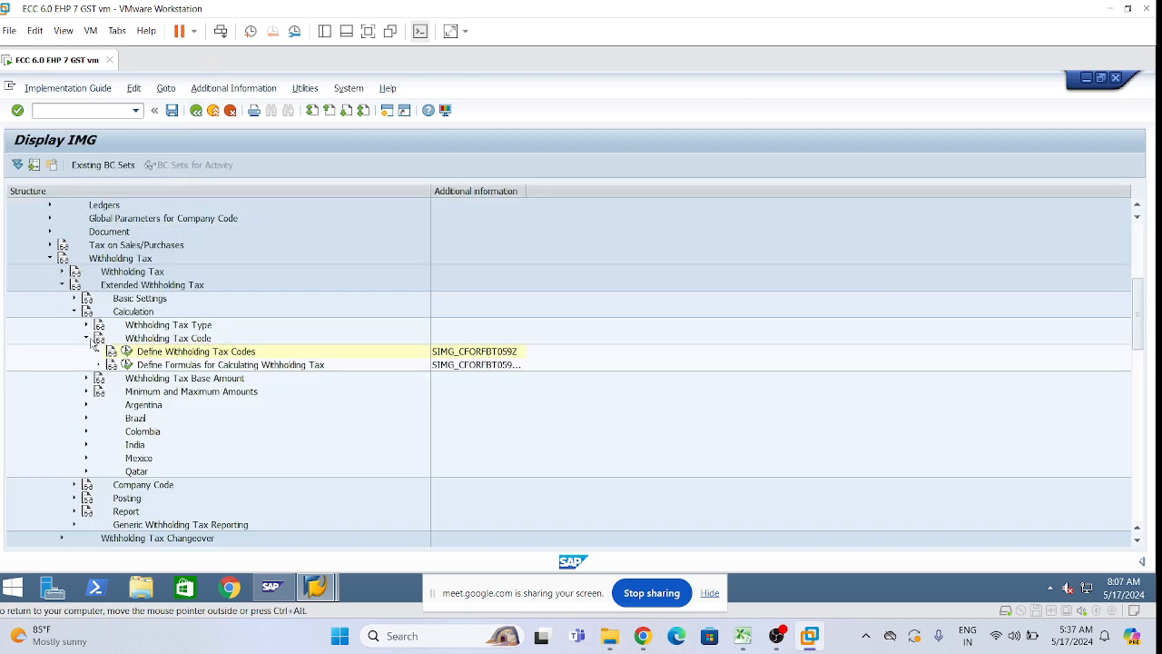
click(74, 311)
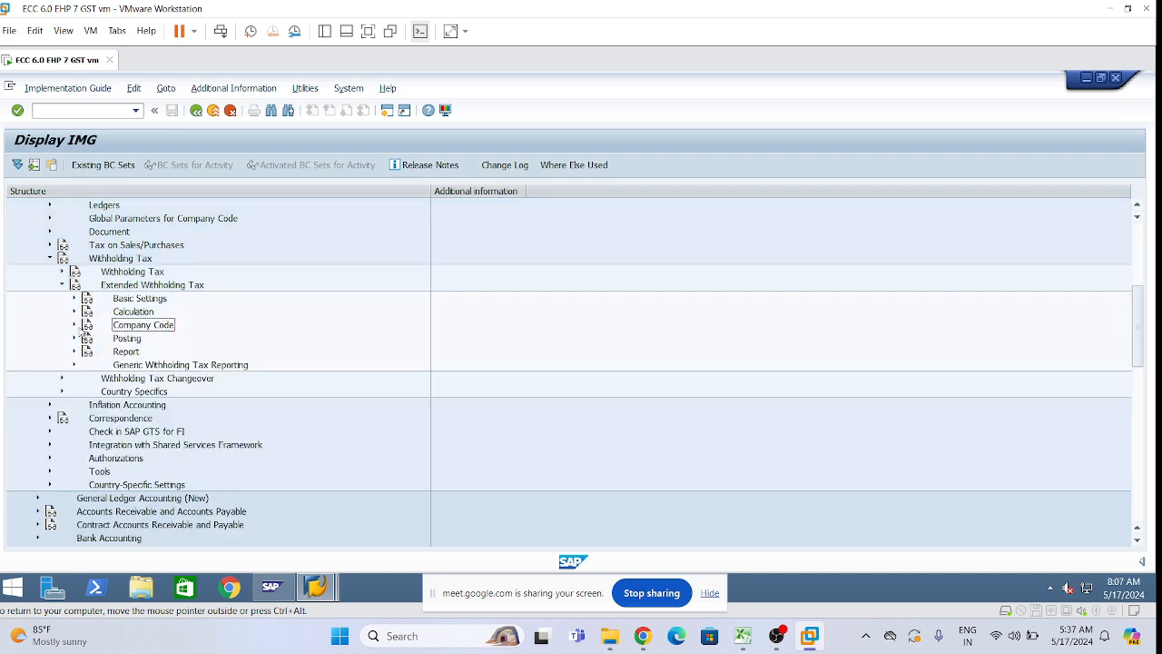
click(74, 324)
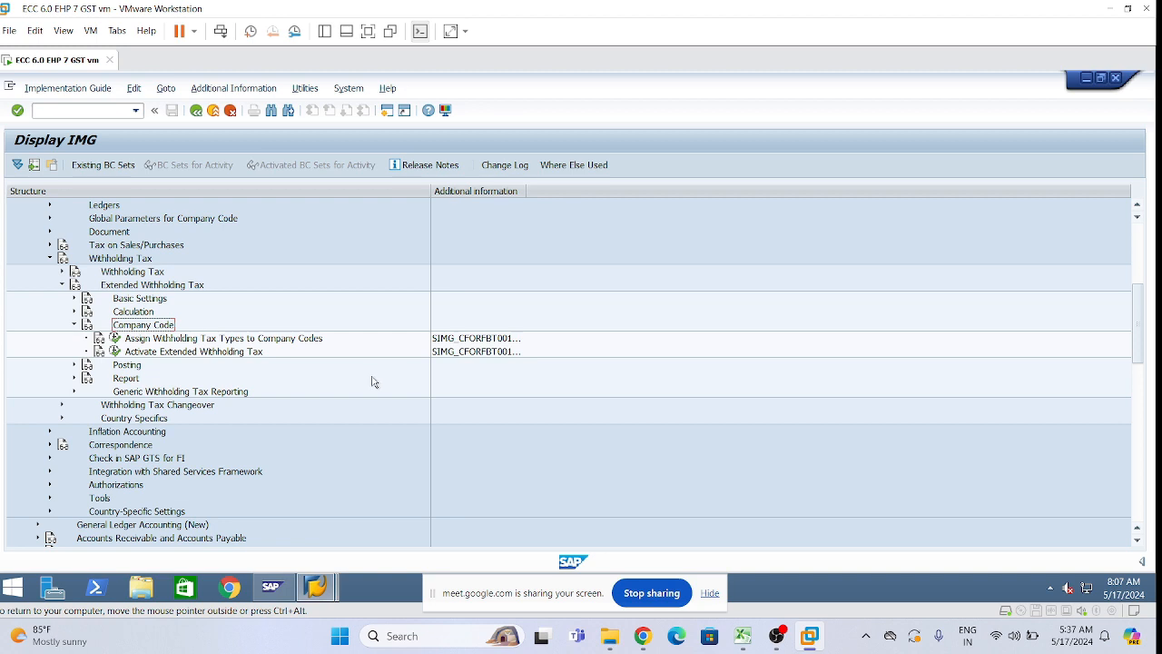
click(140, 340)
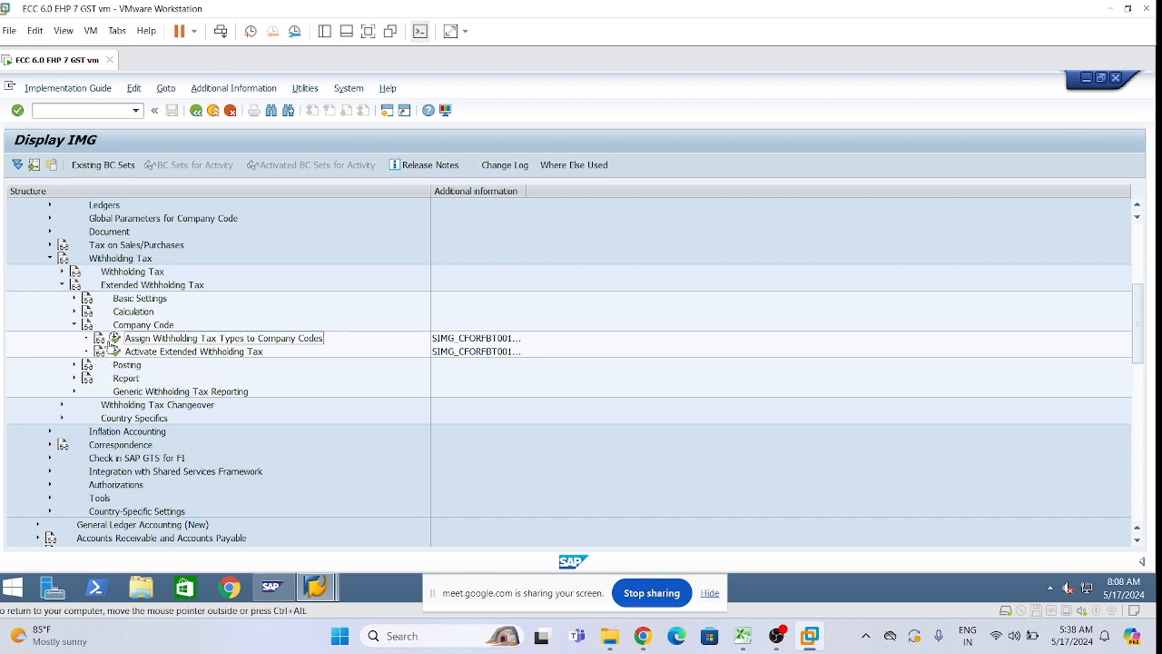
click(116, 337)
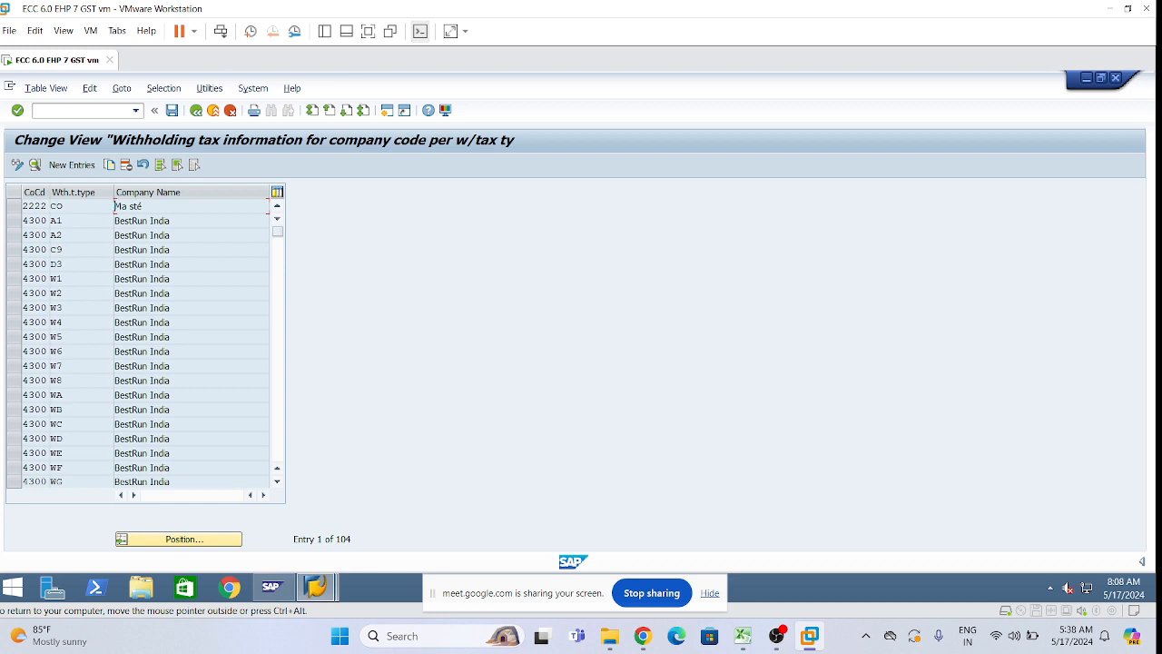
Start a new assignment for company code LI01 with withholding tax type L1 and recipient type CO.
click(68, 166)
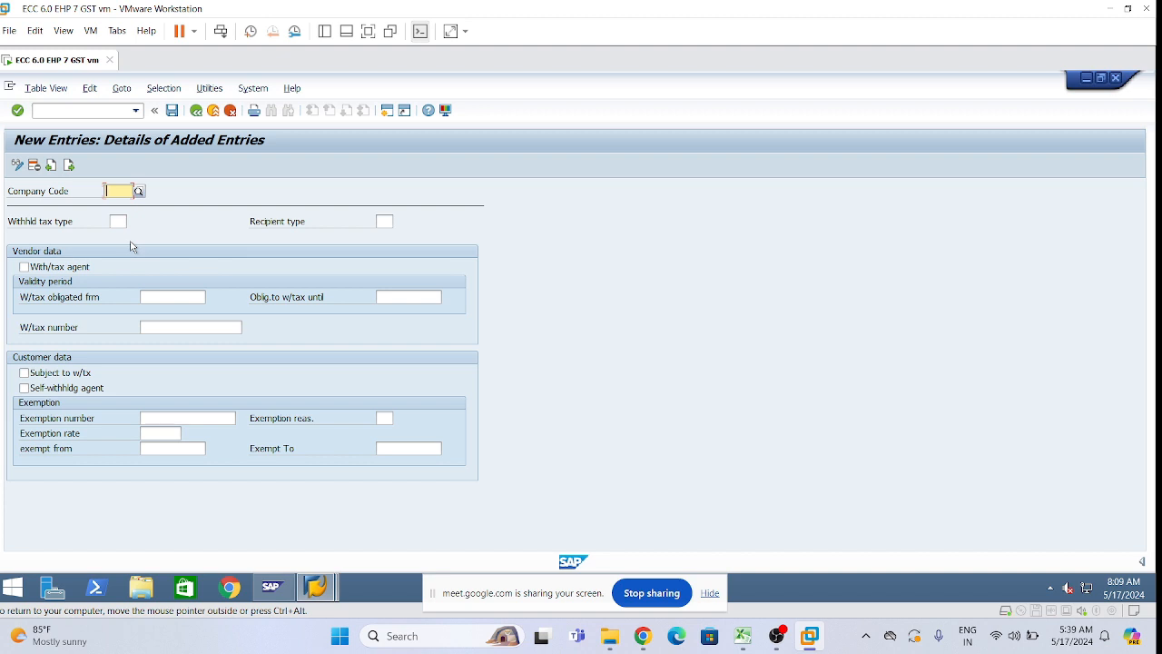
text(L1)
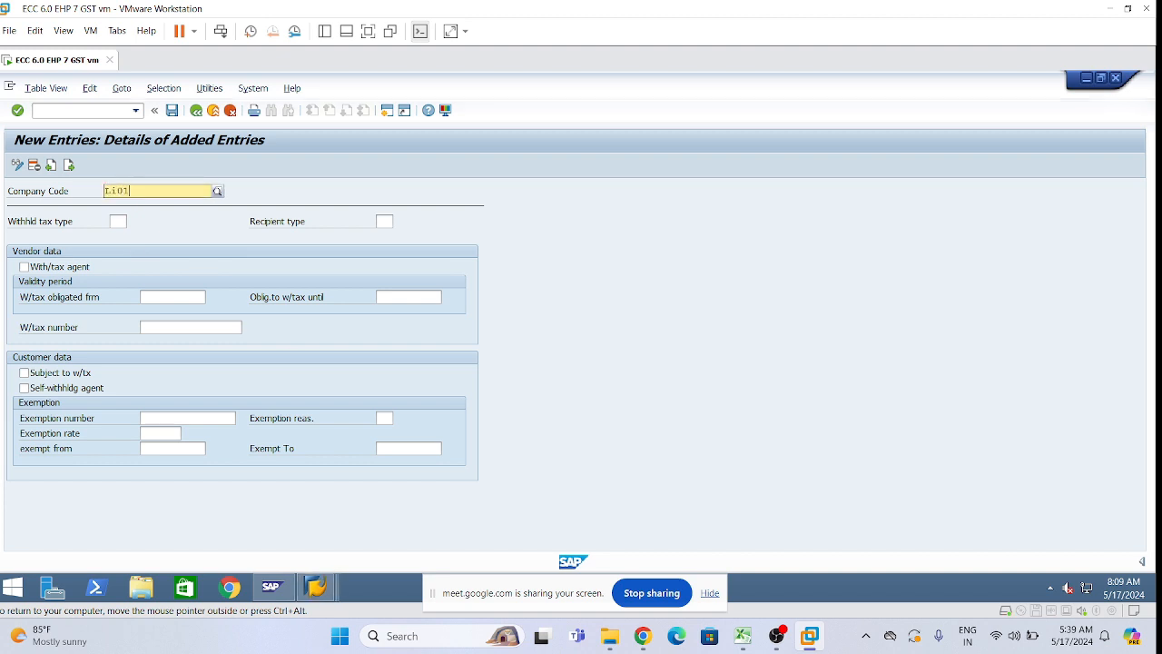
click(178, 220)
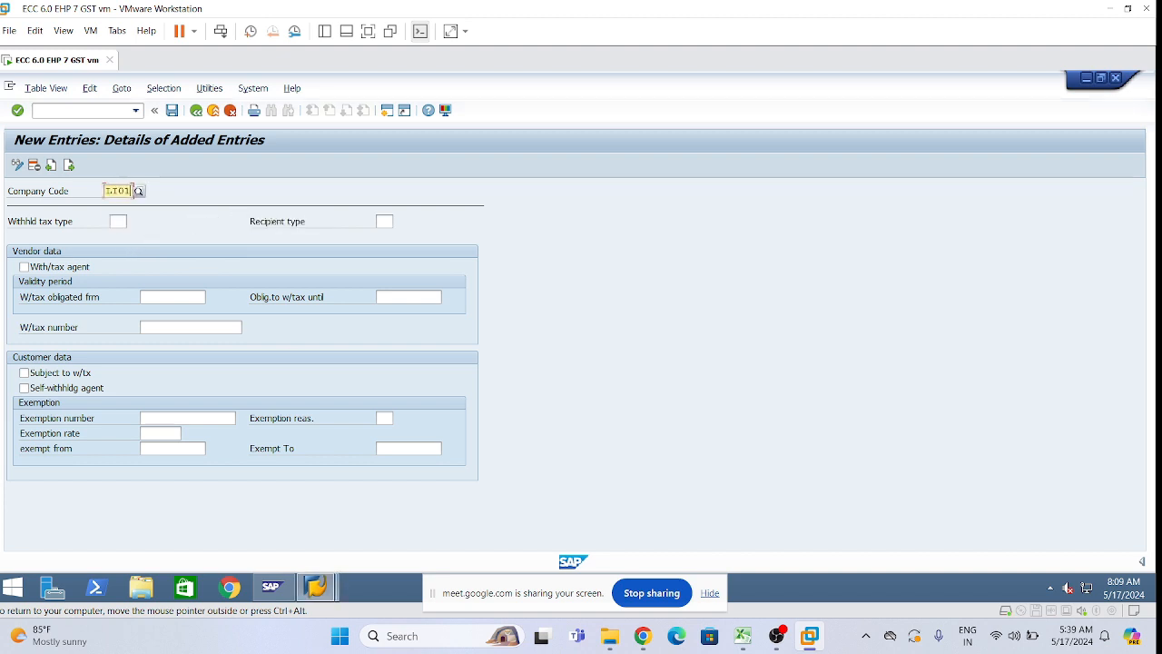
click(113, 220)
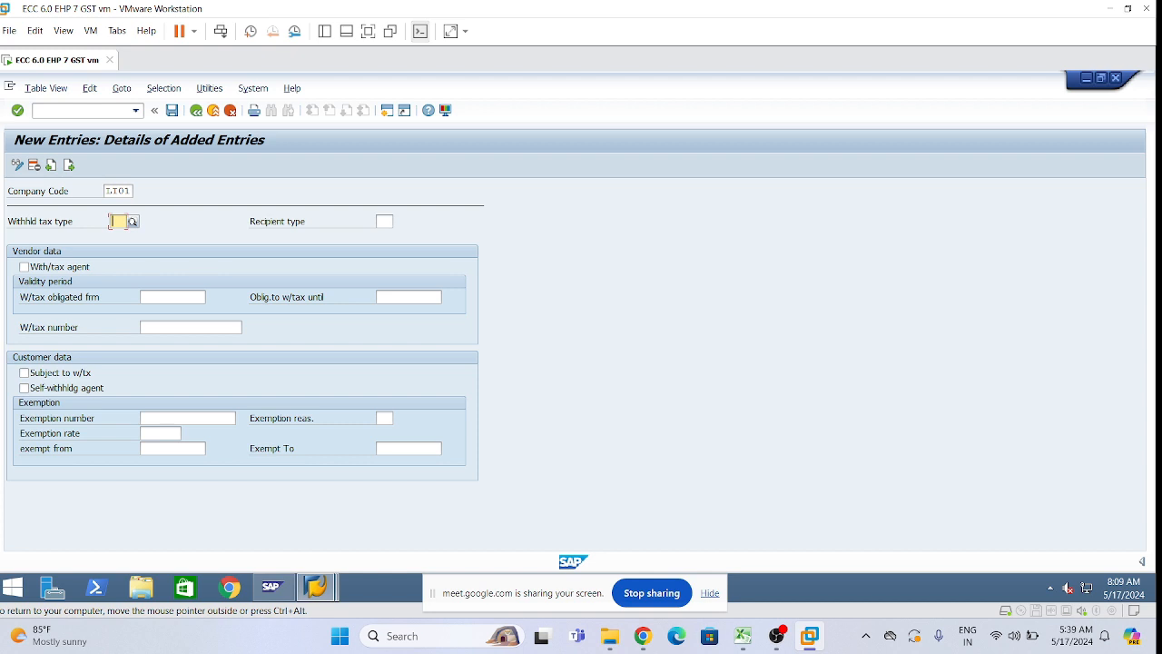
text(L1)
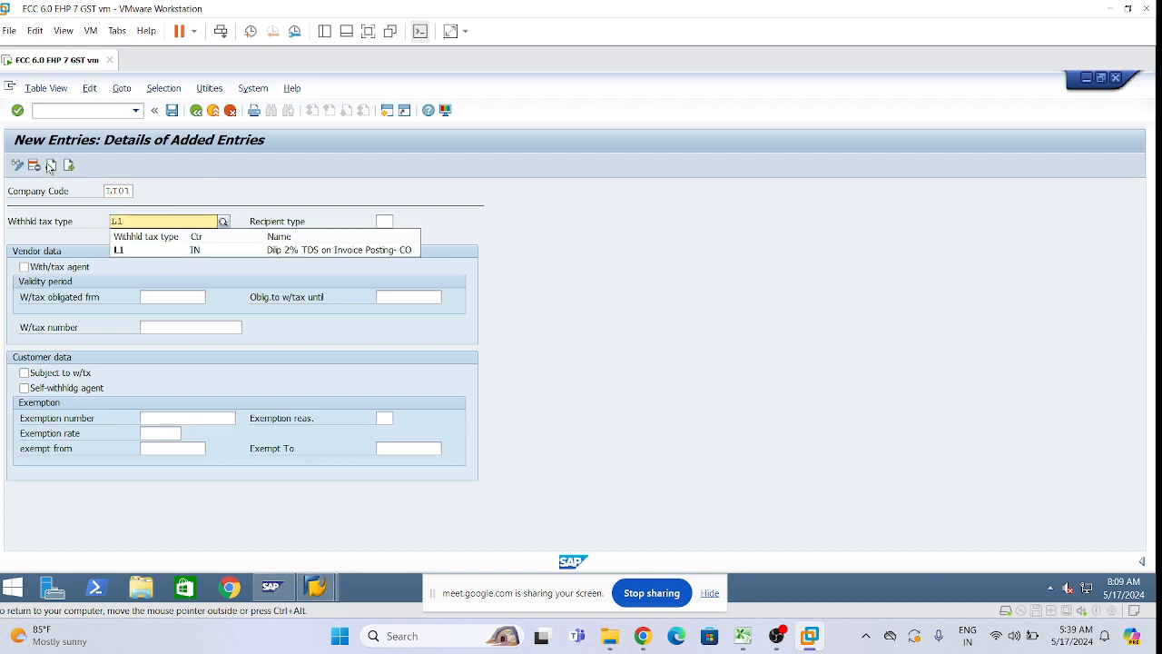
click(355, 251)
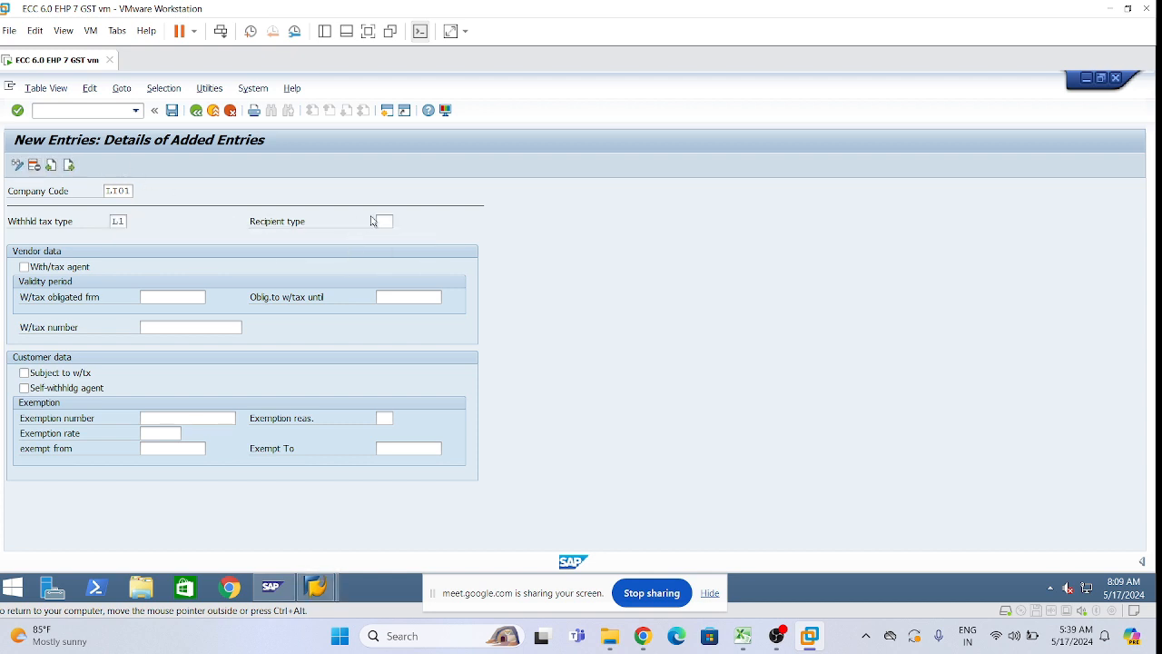
key(Tab)
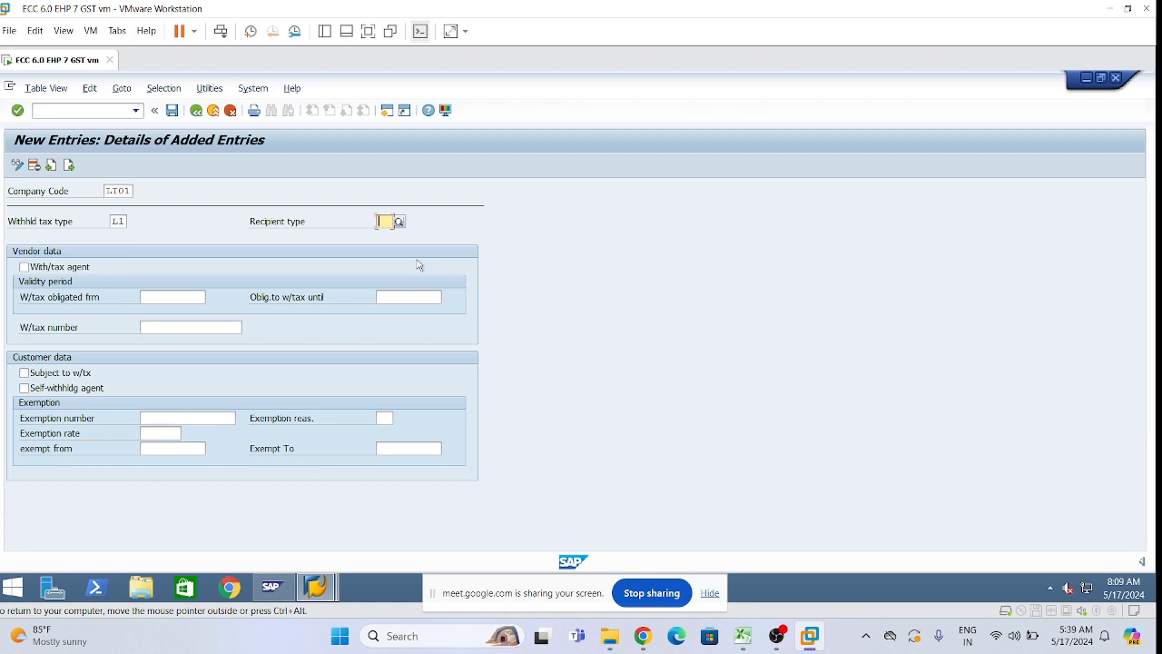
text(CO)
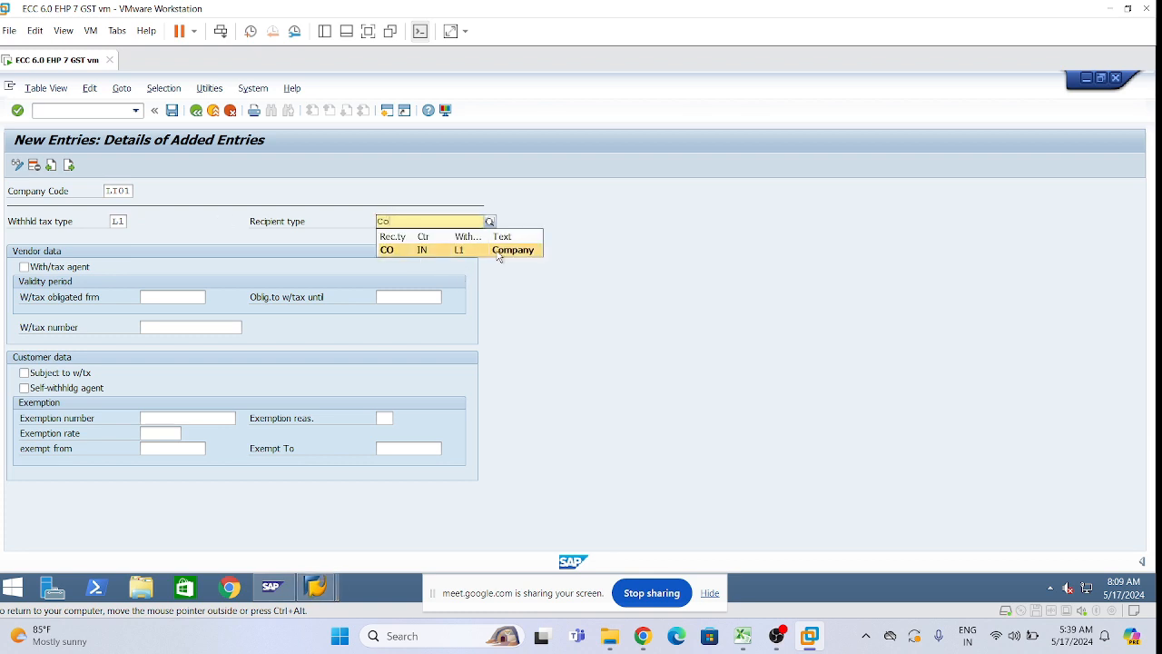
click(502, 254)
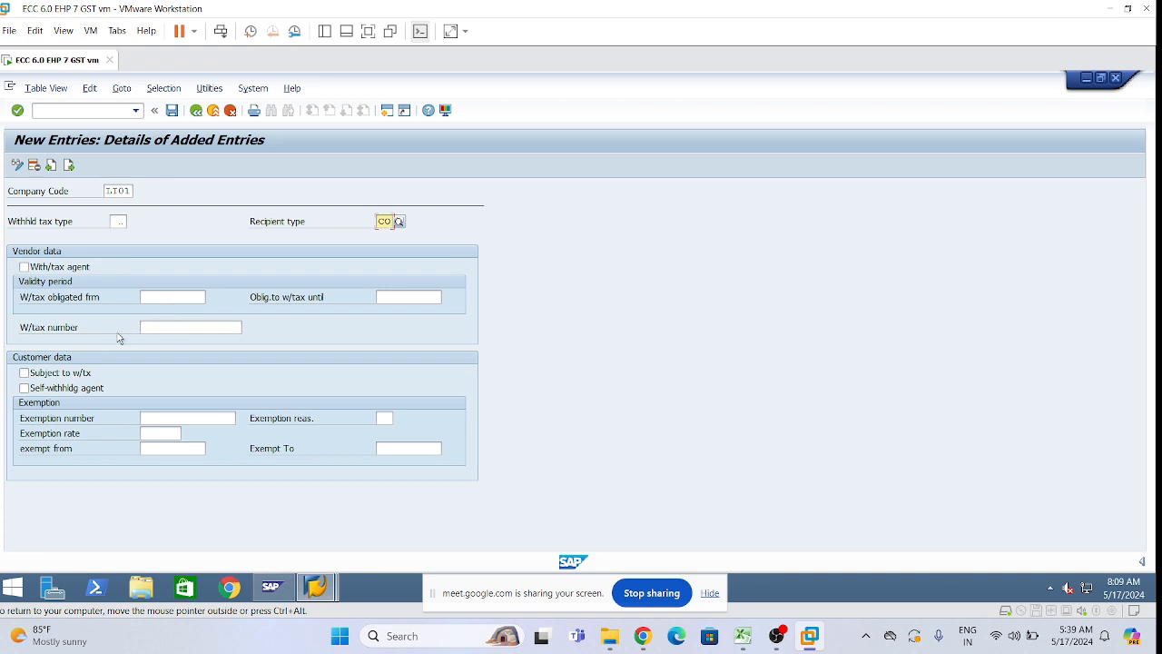
Mark the company code as withholding tax agent in the vendor data, with validity from 01.04.2024 to 31.12.9999.
click(24, 267)
click(180, 300)
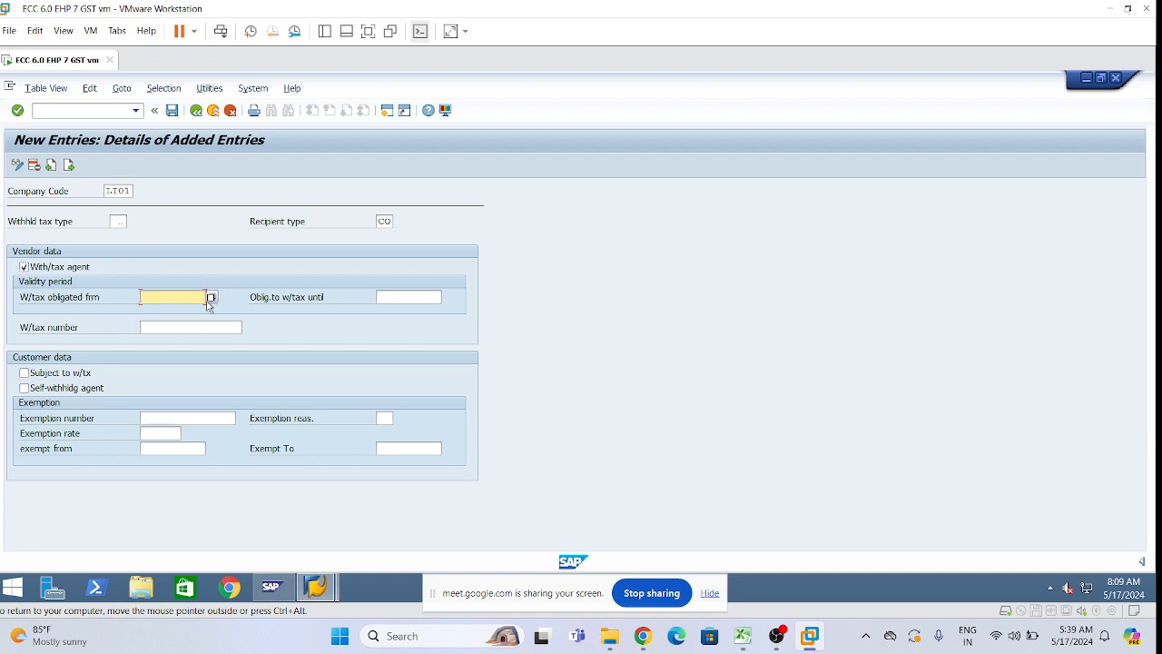
text(01.04,2024)
key(Tab)
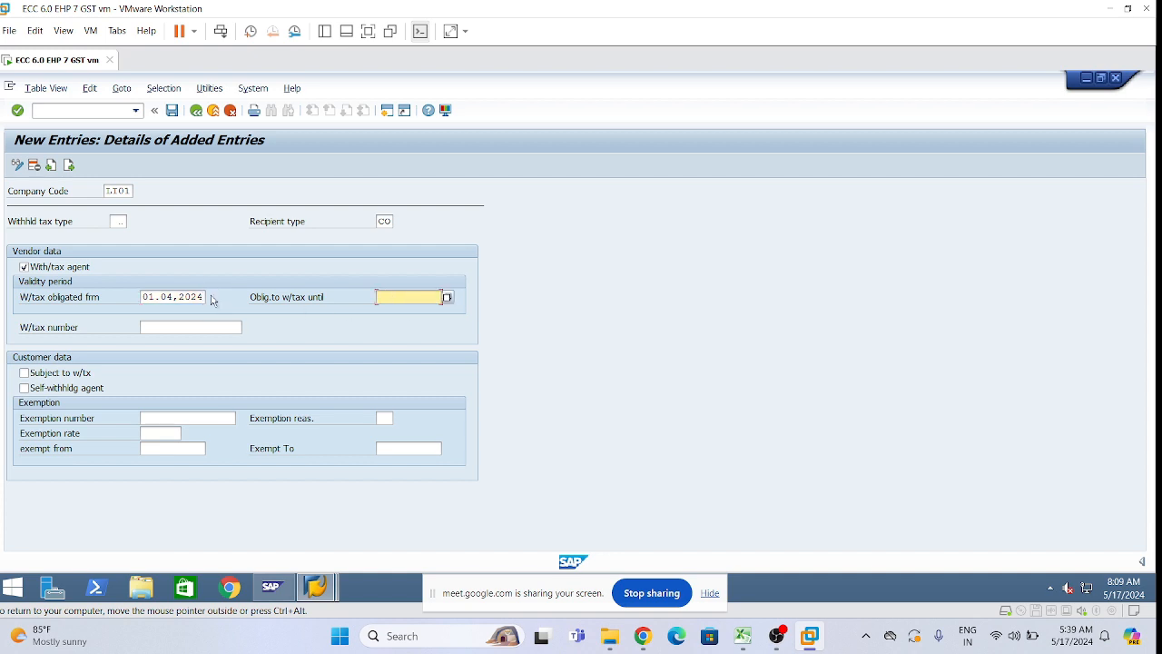
click(178, 297)
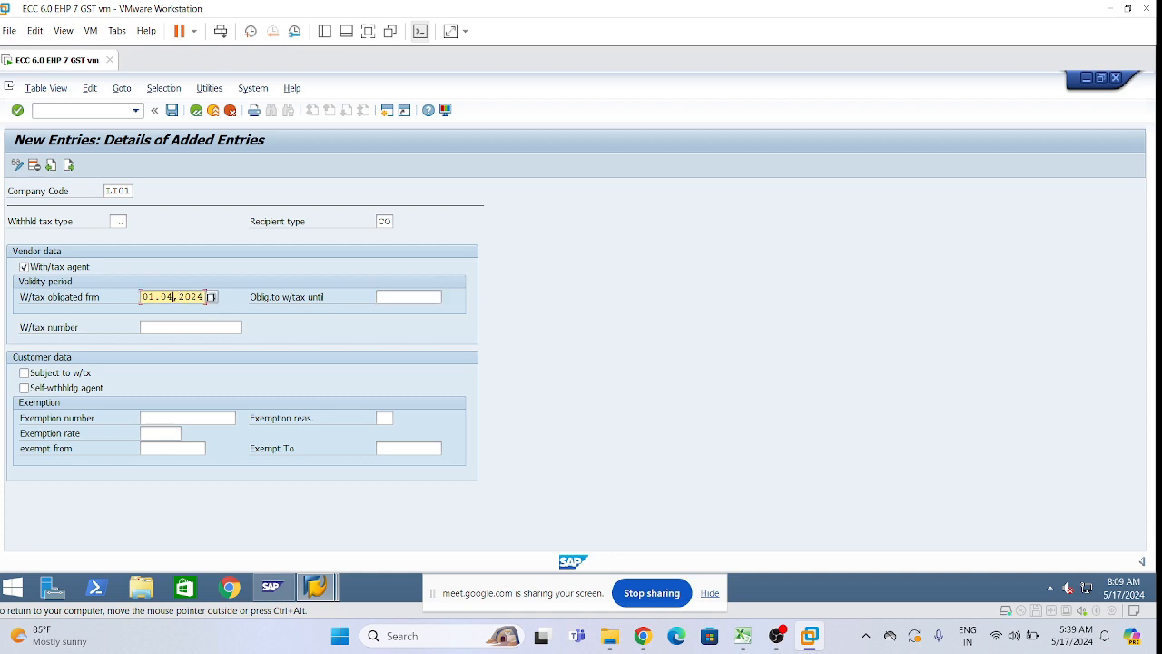
key(BackSpace)
text(.)
click(378, 296)
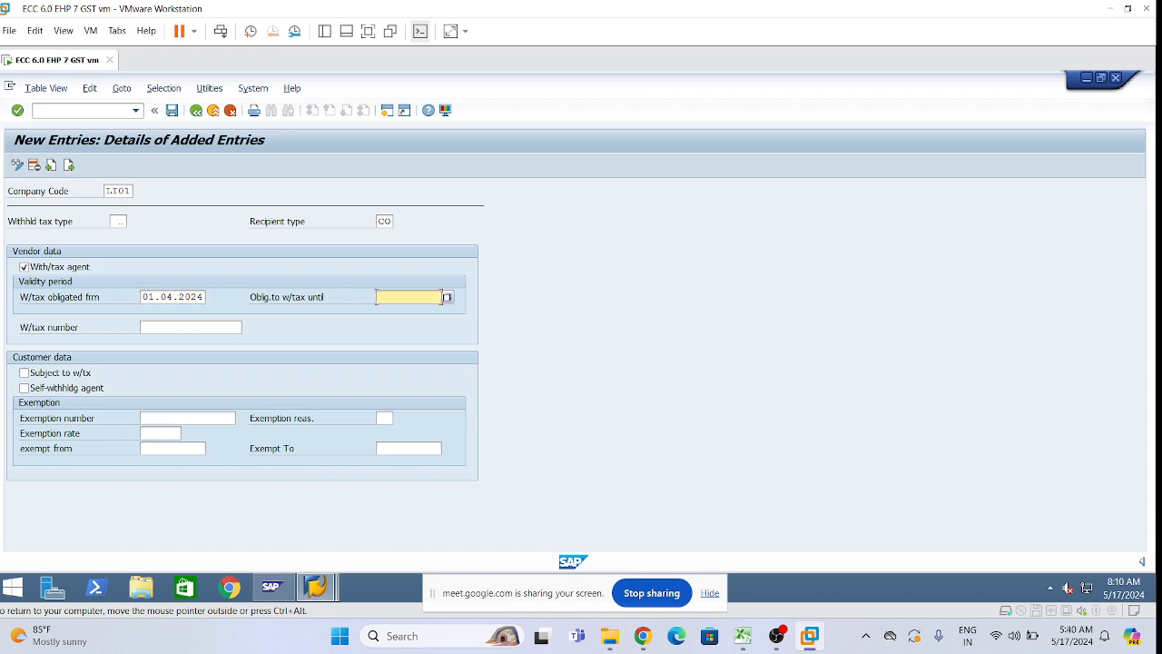
text(31.12.9999)
Enter the company's TAN as the withholding tax number and re-enter L1 as the withholding tax type.
click(201, 328)
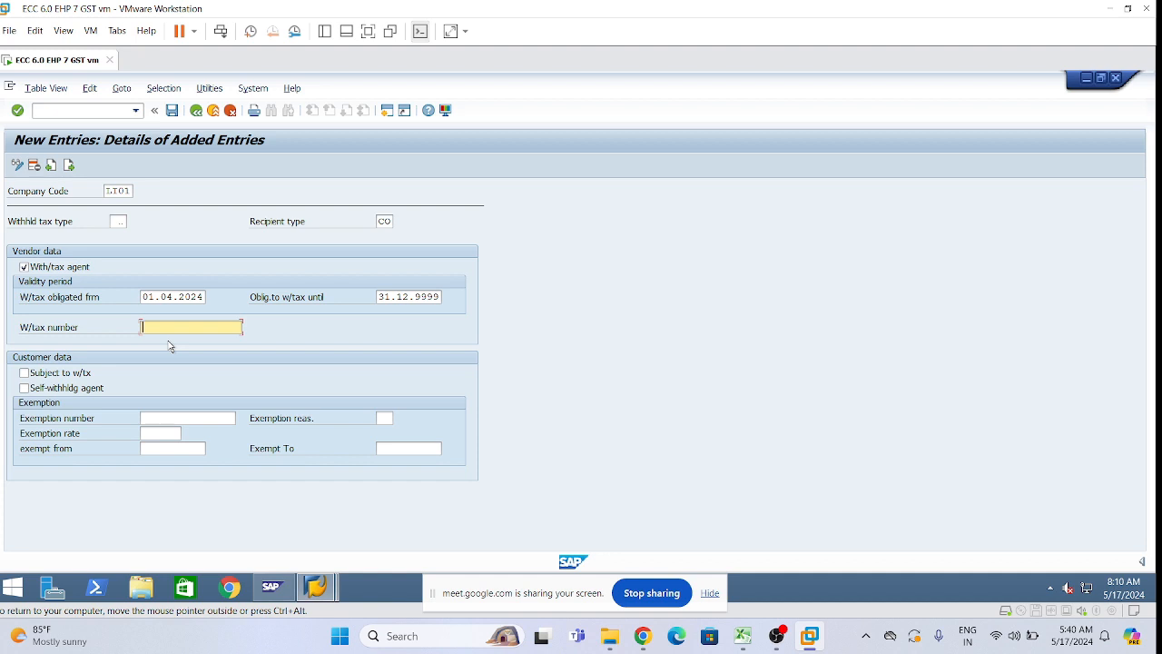
text(TAN454578587)
click(118, 223)
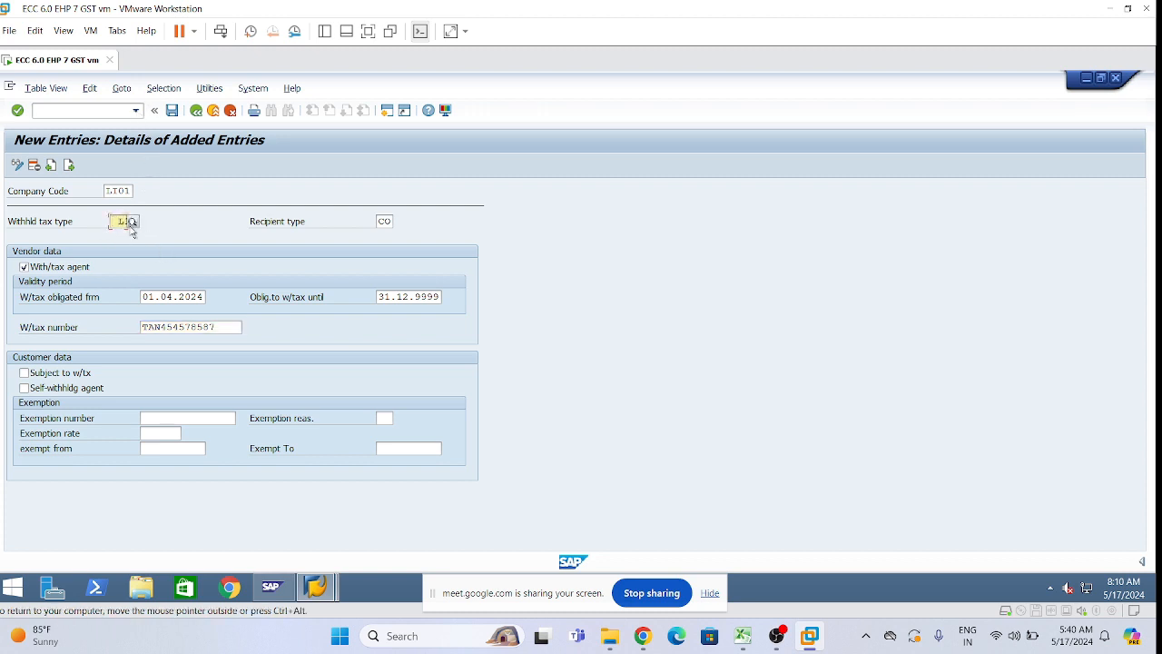
key(Delete)
text(l1)
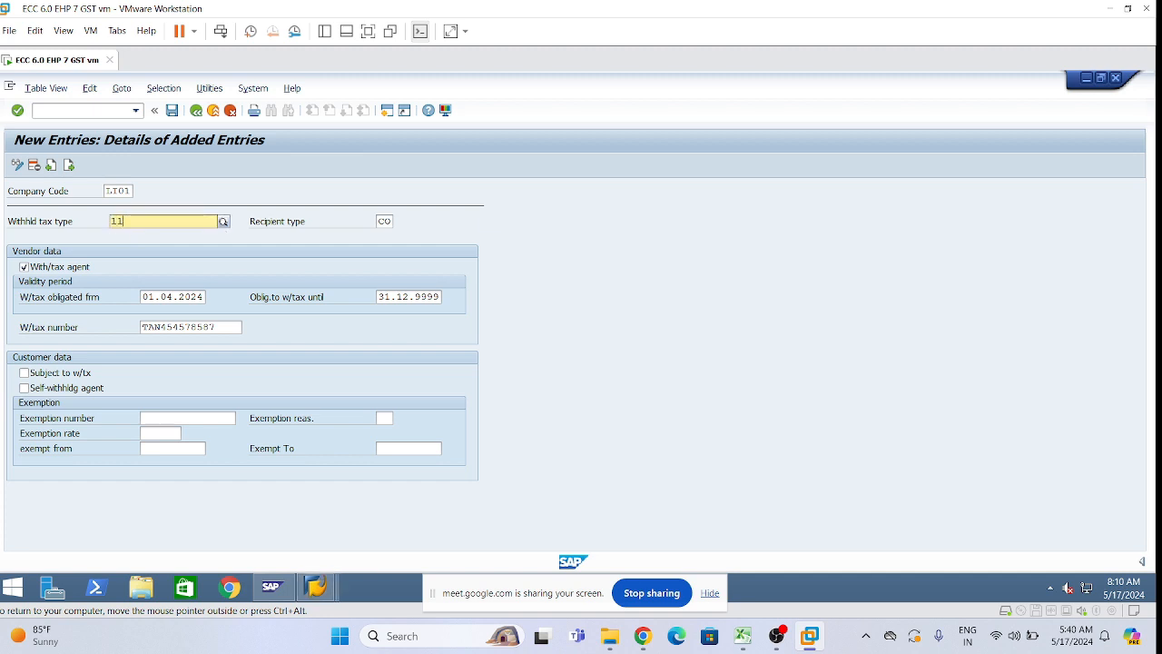
click(272, 250)
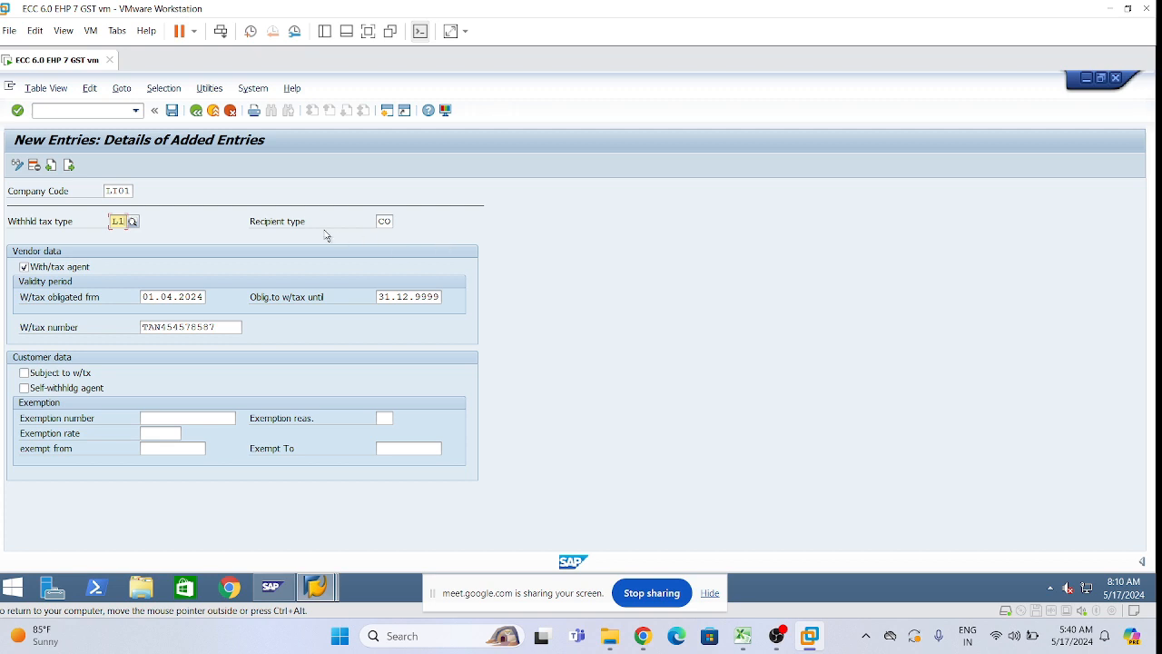
Save the L1 assignment for company code LI01 under customizing request Y01K900078.
click(172, 110)
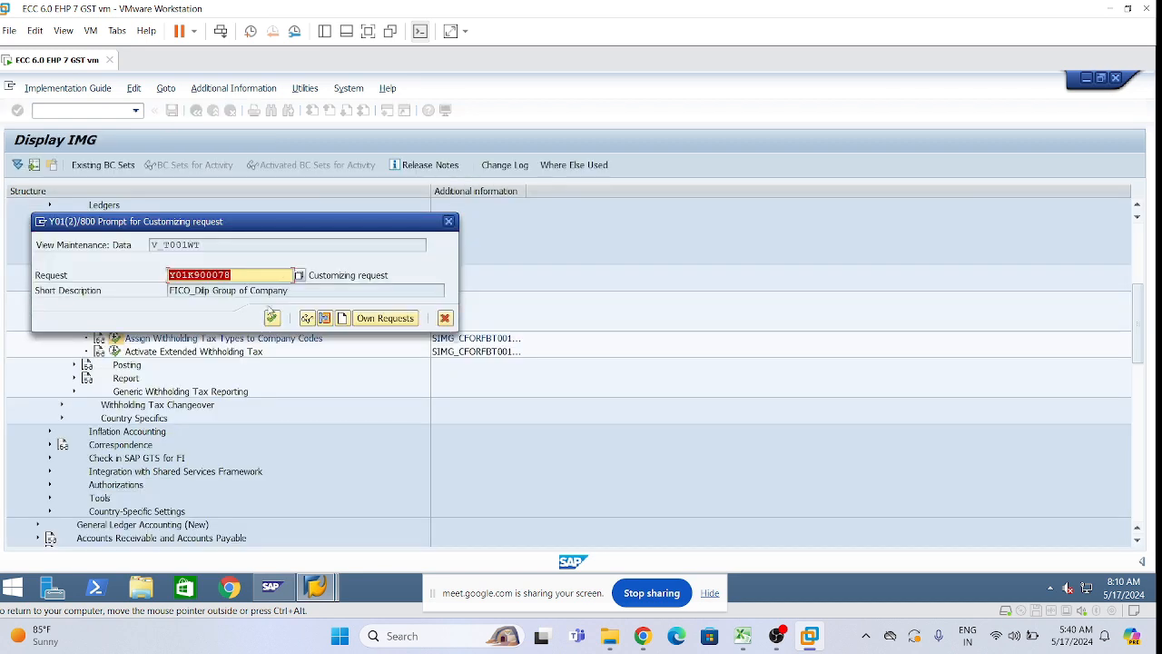
click(272, 319)
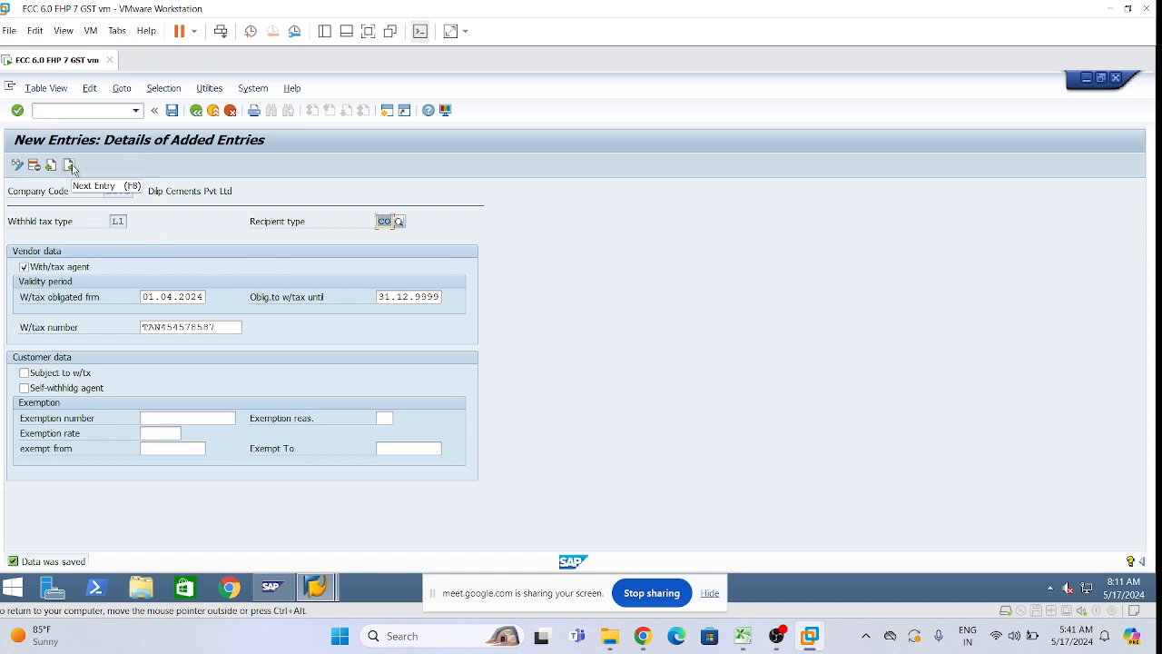
click(377, 220)
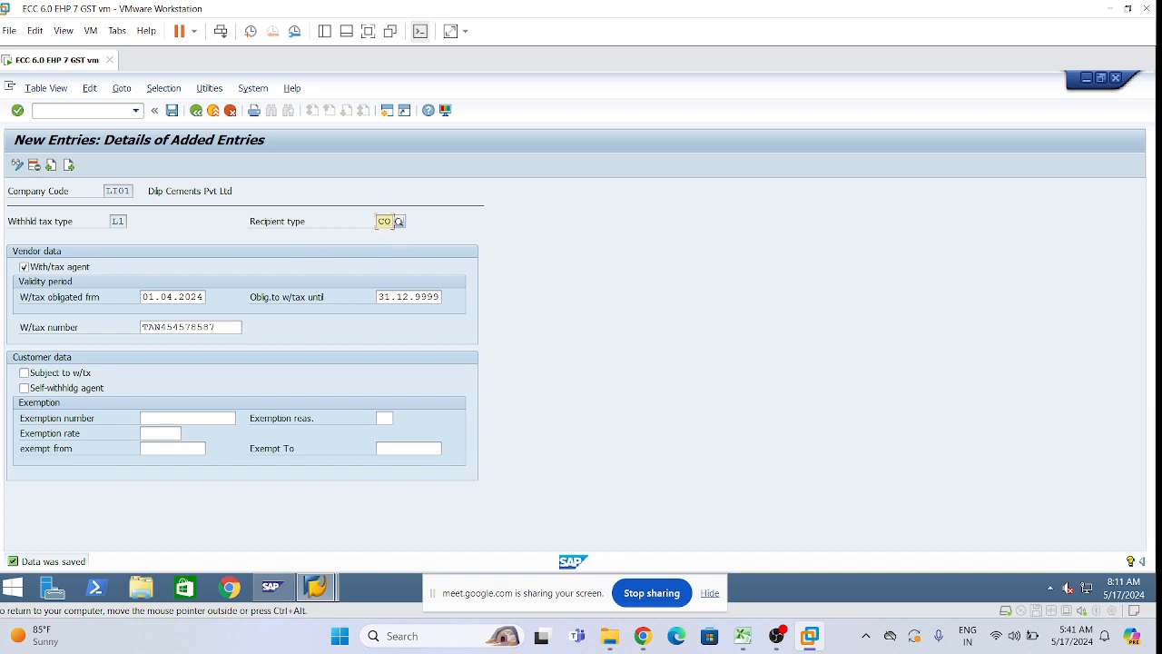
double_click(381, 221)
click(378, 220)
double_click(381, 221)
click(378, 220)
Start the next assignment entry for company code LI01 with withholding tax type L2 and recipient type CO.
click(69, 169)
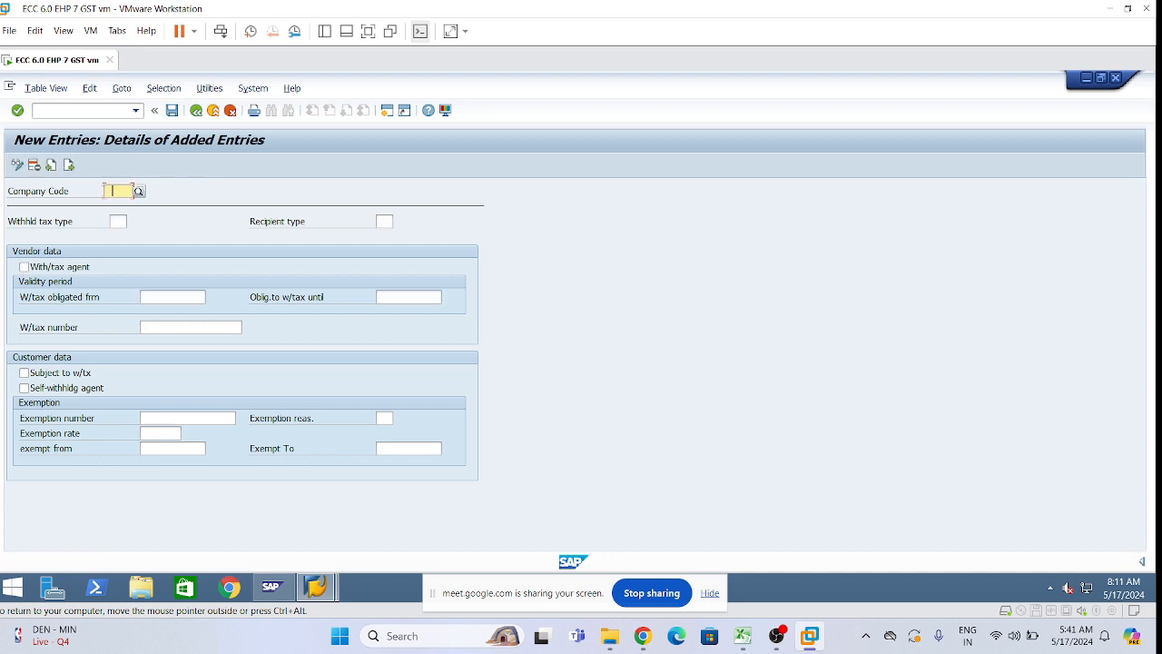
text(1101)
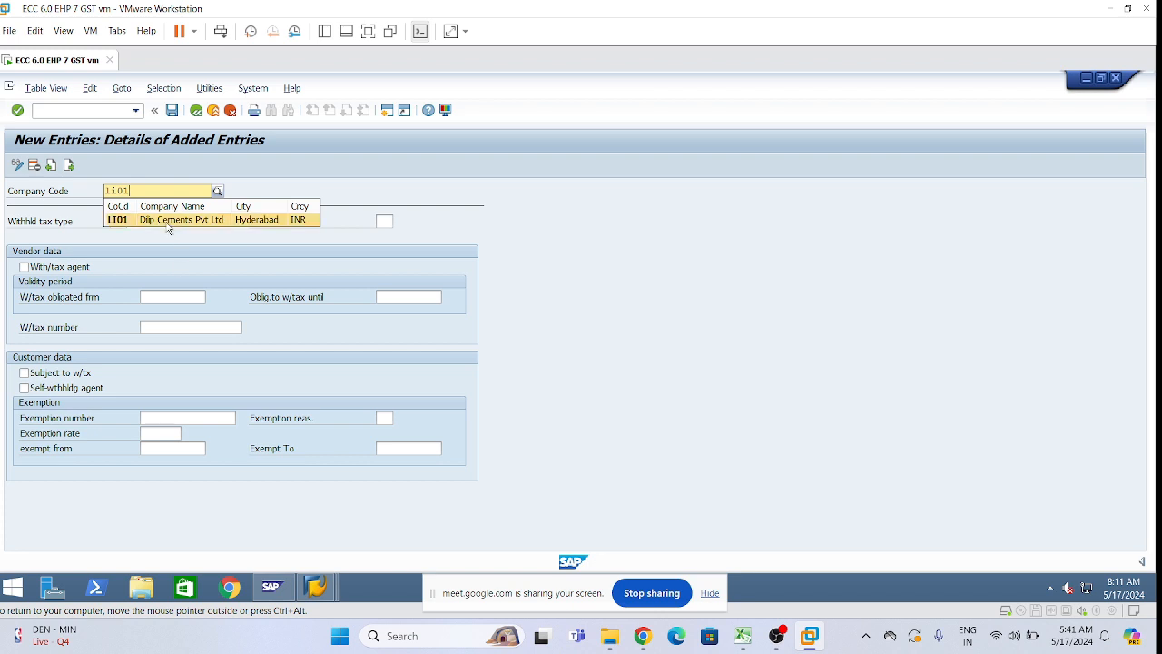
key(Return)
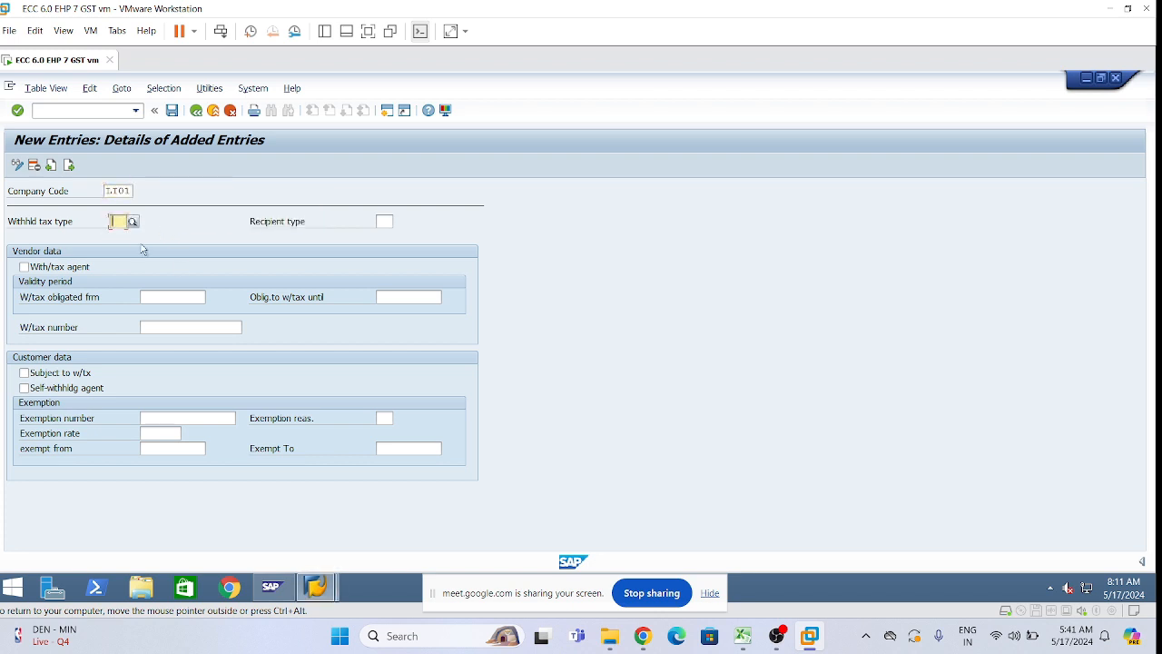
text(12)
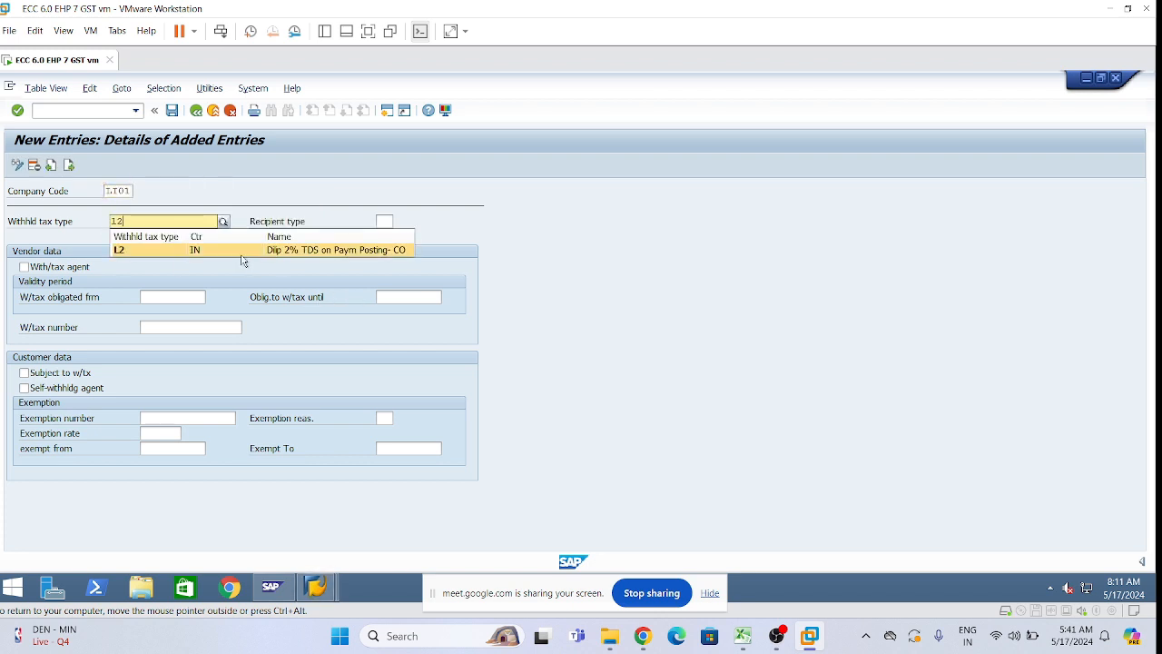
key(Return)
key(Return)
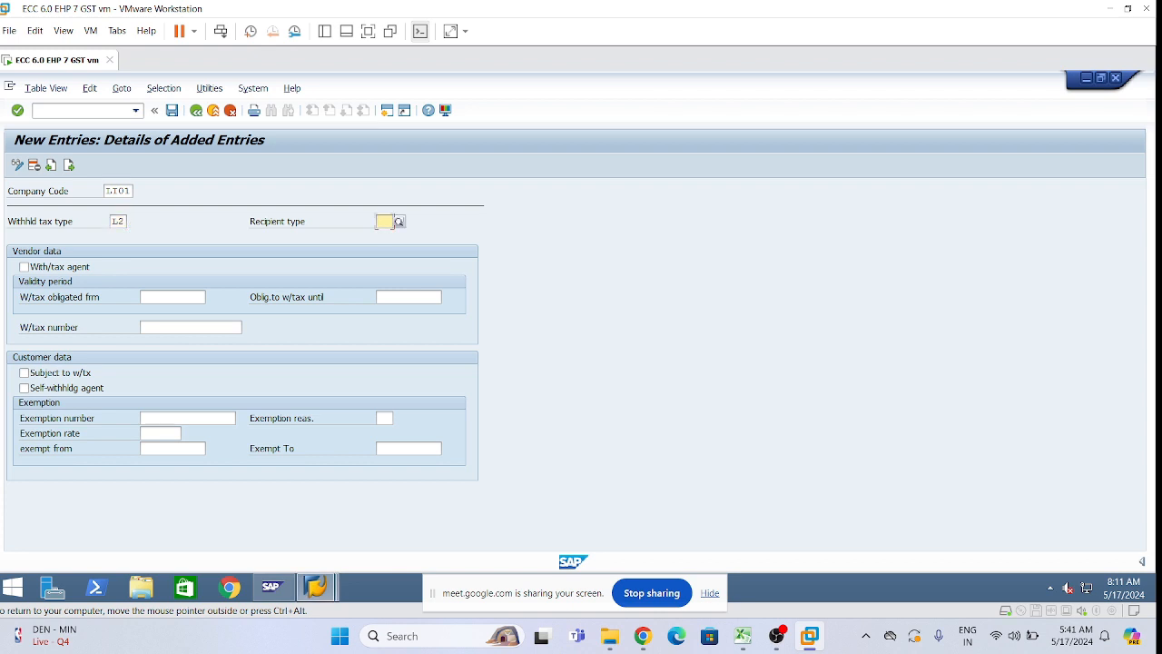
text(co)
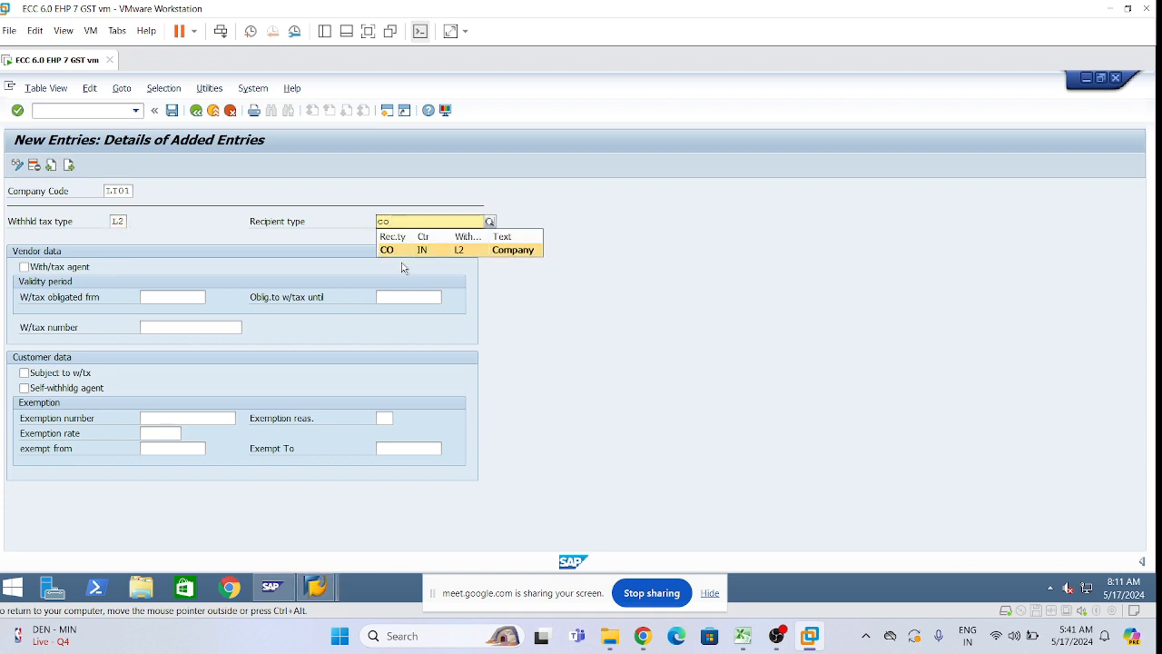
key(Return)
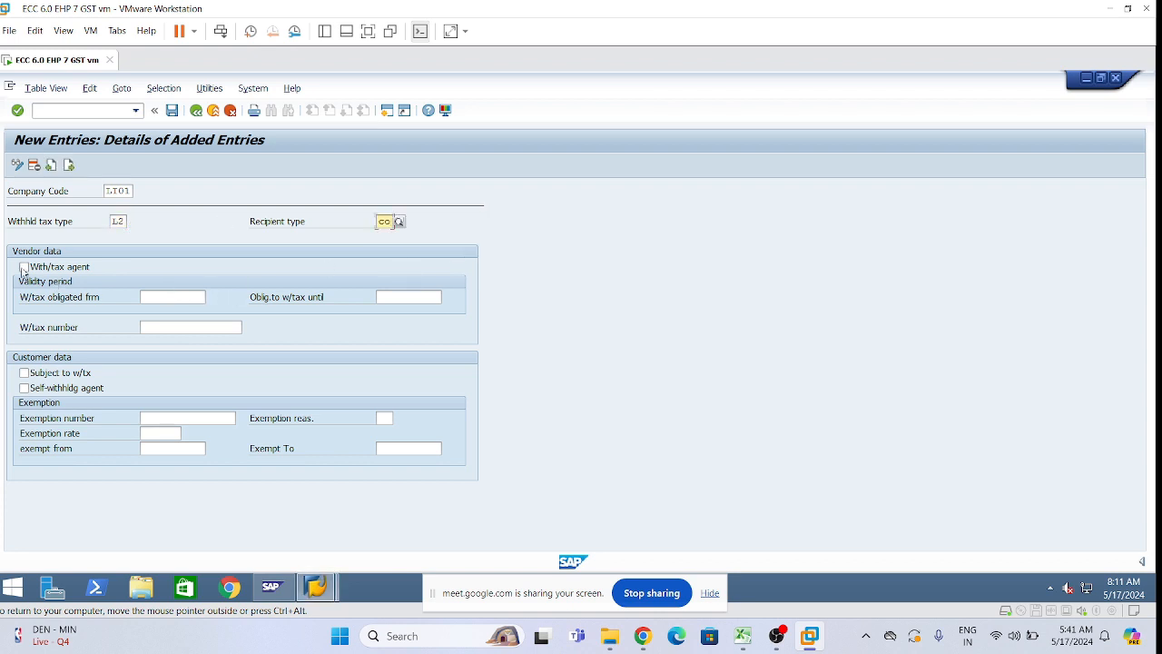
Mark the L2 entry as withholding tax agent in the vendor data, obligated from 01.04.2024 until 31.12.9999.
click(24, 267)
click(160, 299)
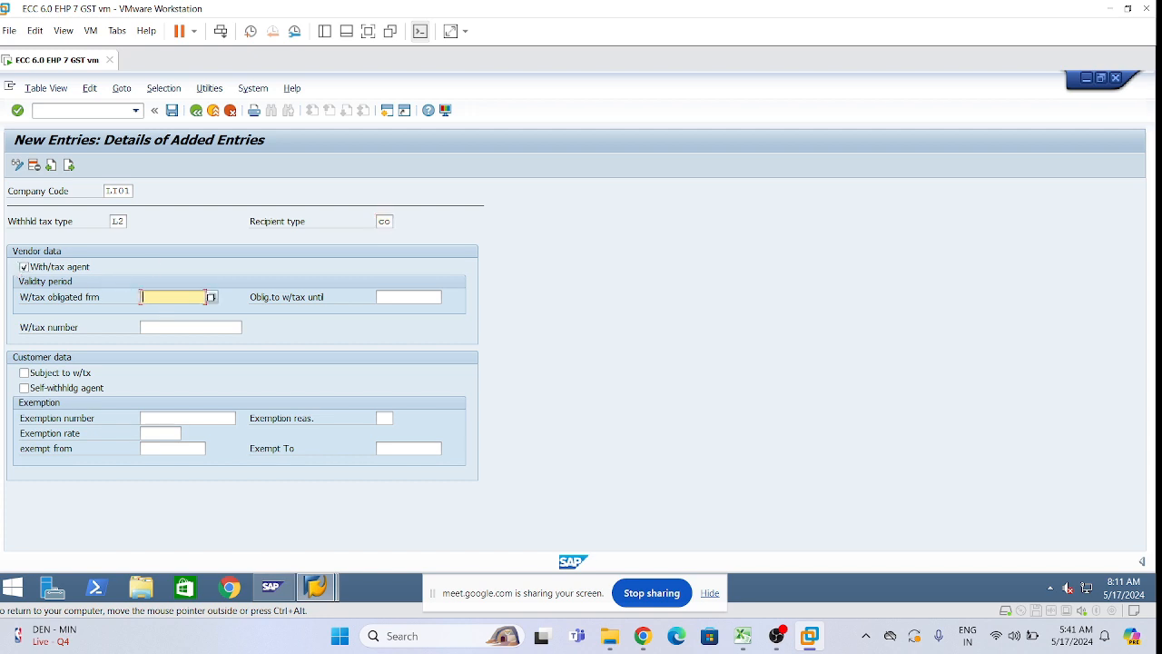
text(01.04.2024)
key(Tab)
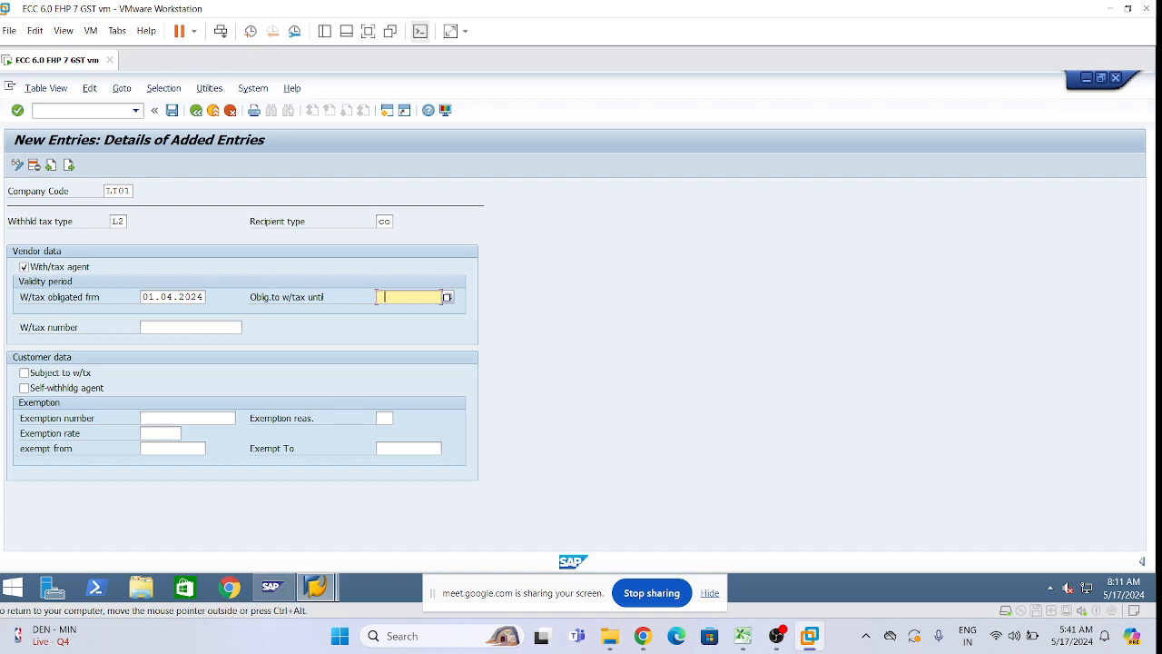
text(31.12.9999)
Enter the company's TAN as the withholding tax number of the L2 entry and save the assignment.
click(147, 327)
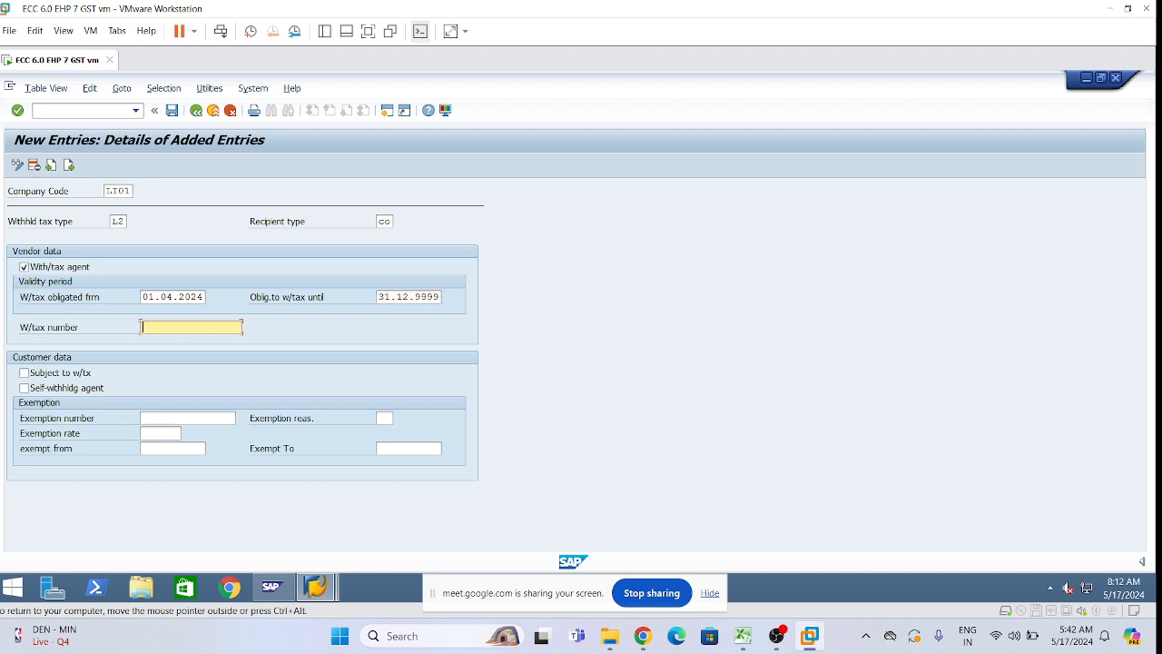
text(TAN)
text(453)
text(4545)
text(7)
text(8)
text(587)
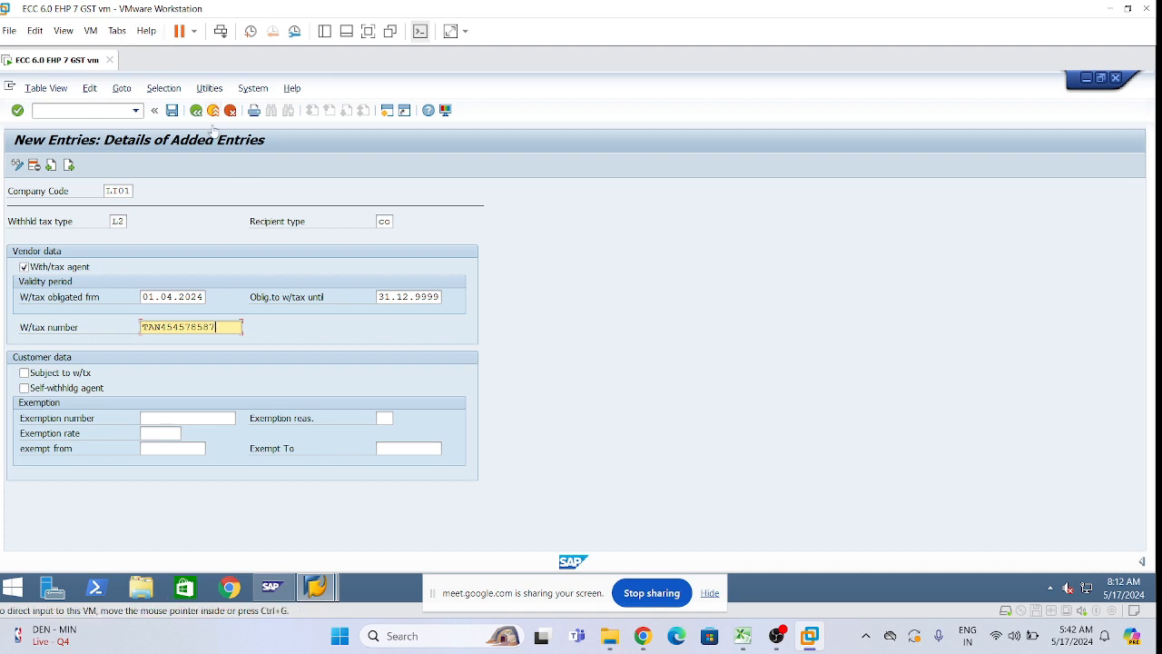
click(172, 111)
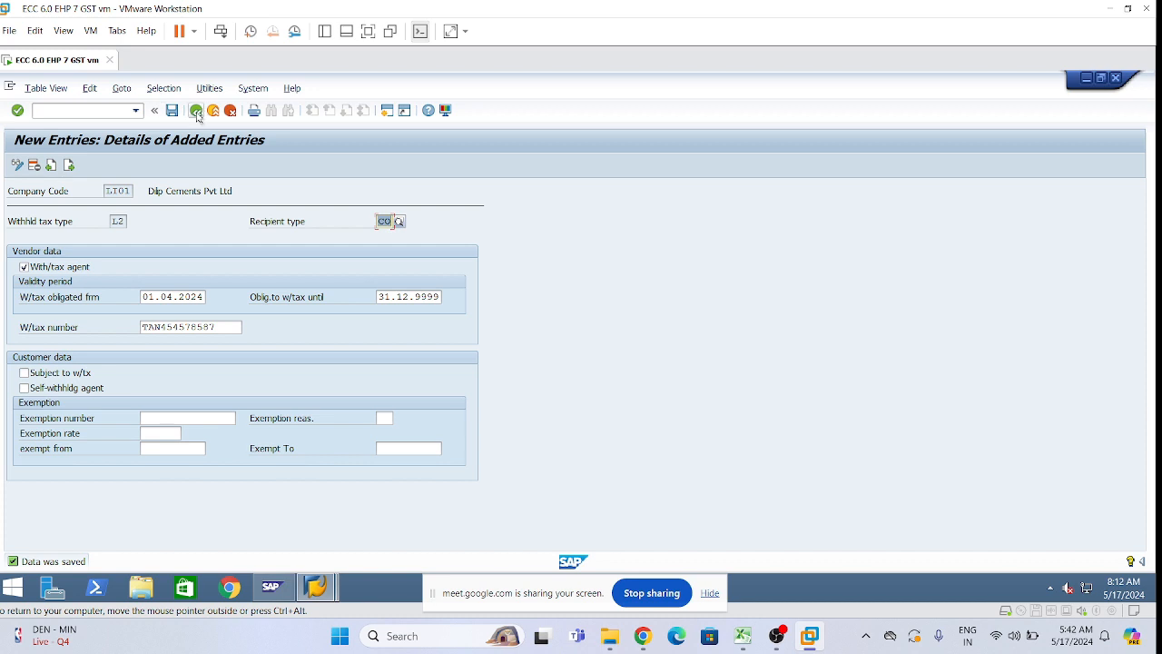
Return to the overview of all company code assignments and position the list at company code LI01.
click(196, 110)
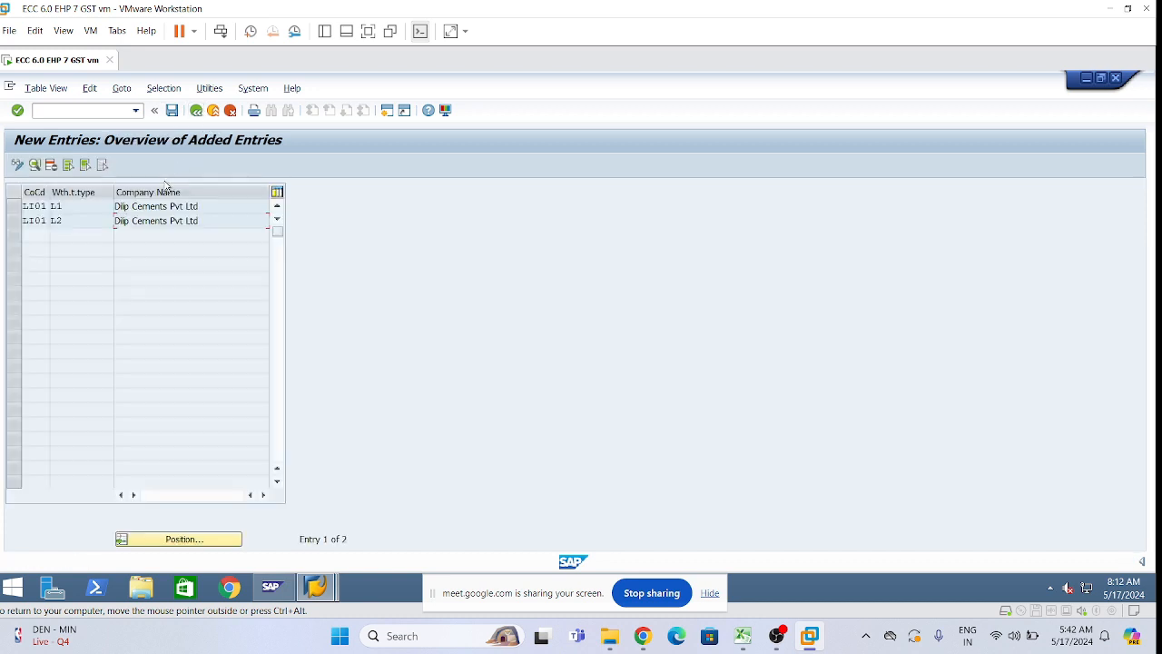
click(17, 210)
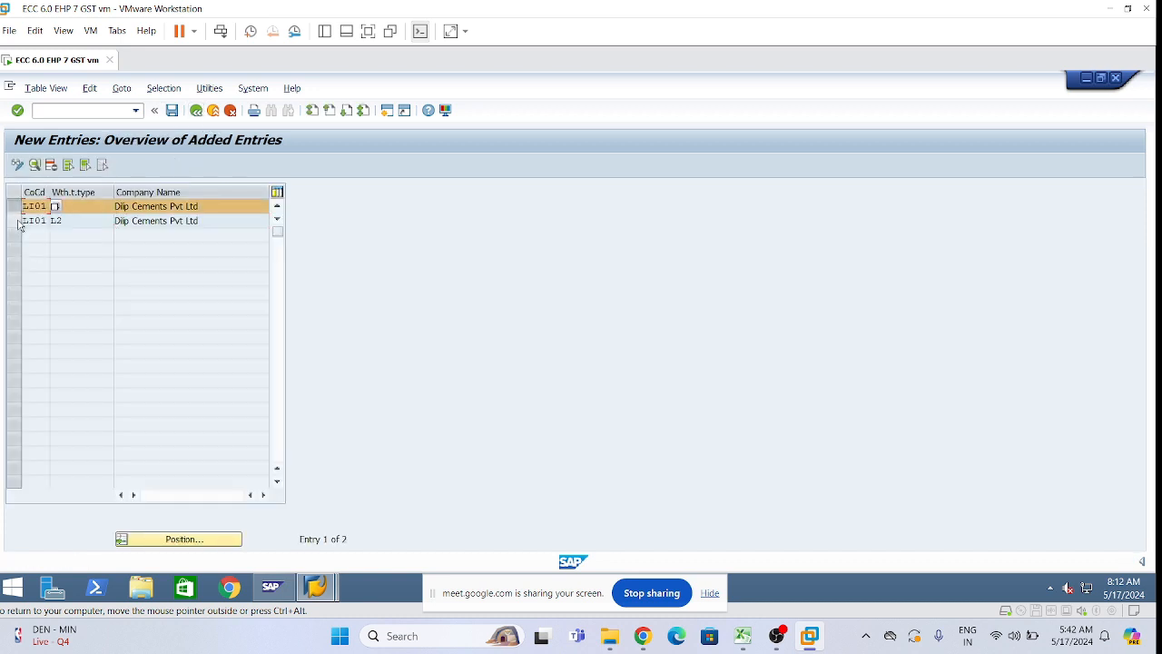
click(15, 220)
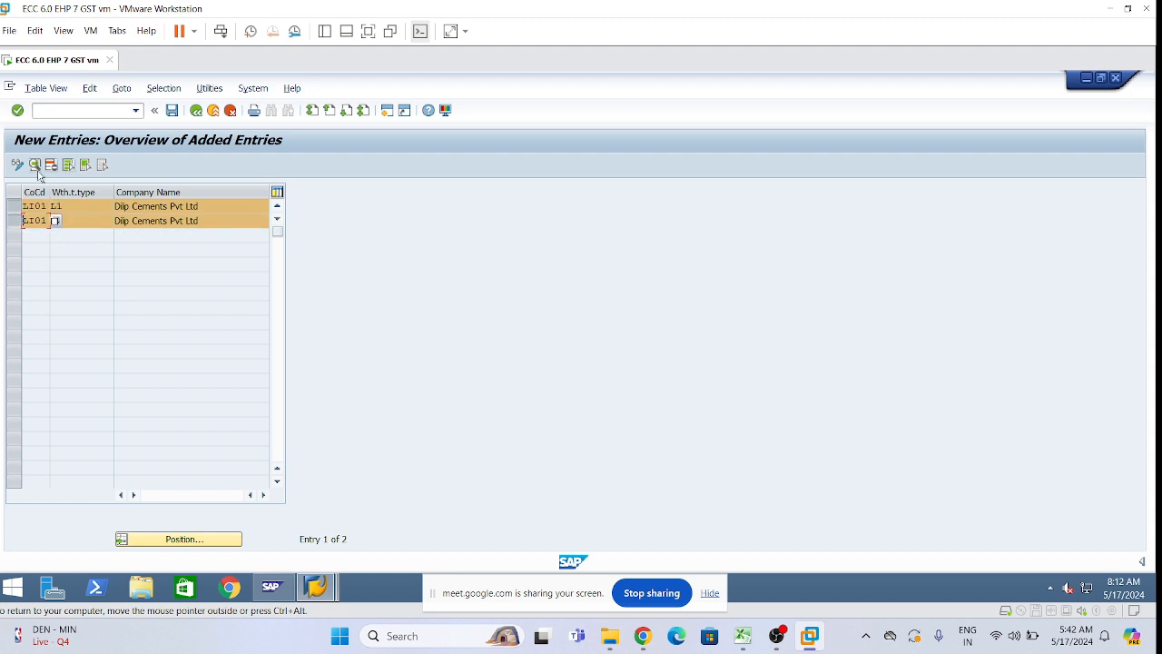
click(14, 222)
click(10, 209)
click(195, 110)
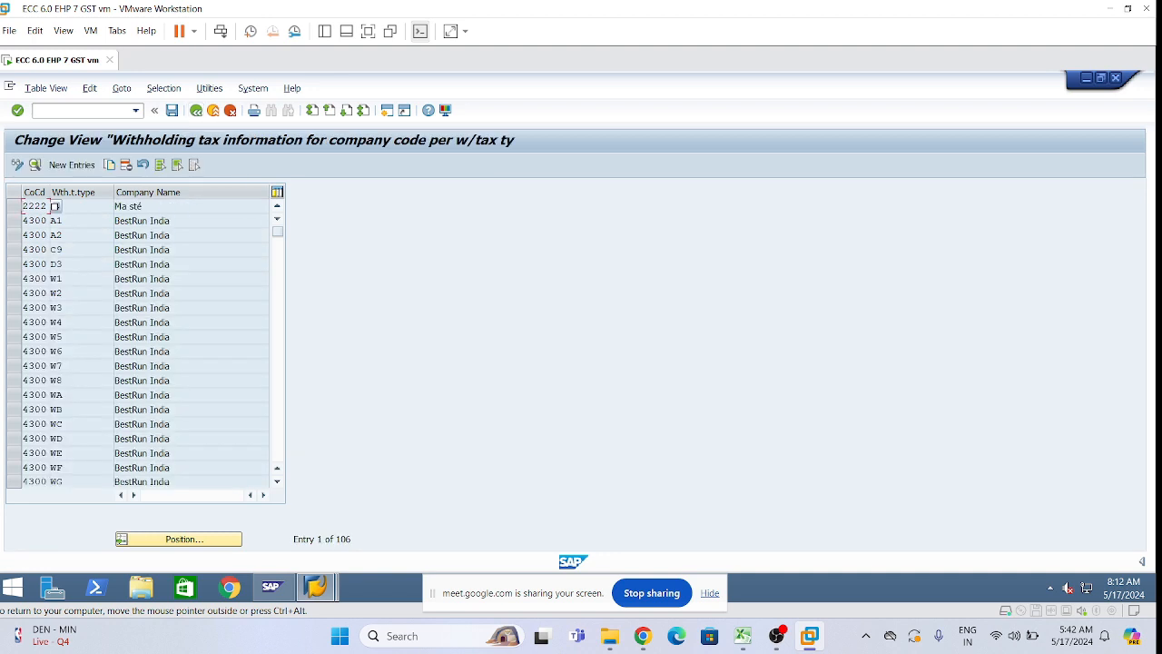
click(203, 538)
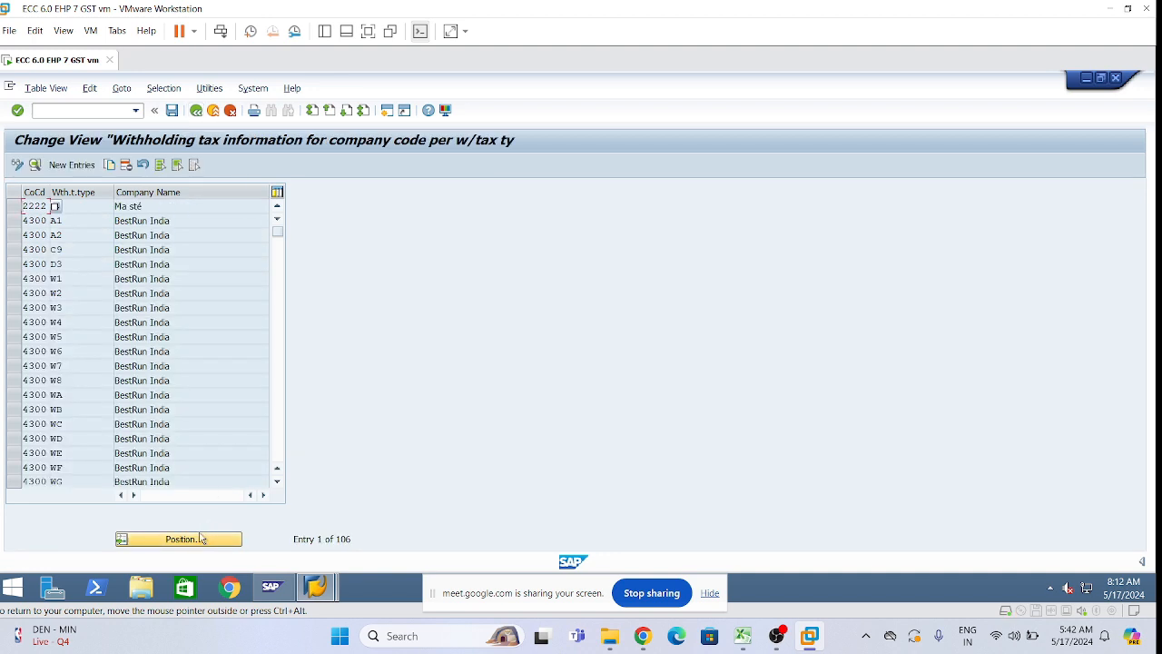
click(195, 539)
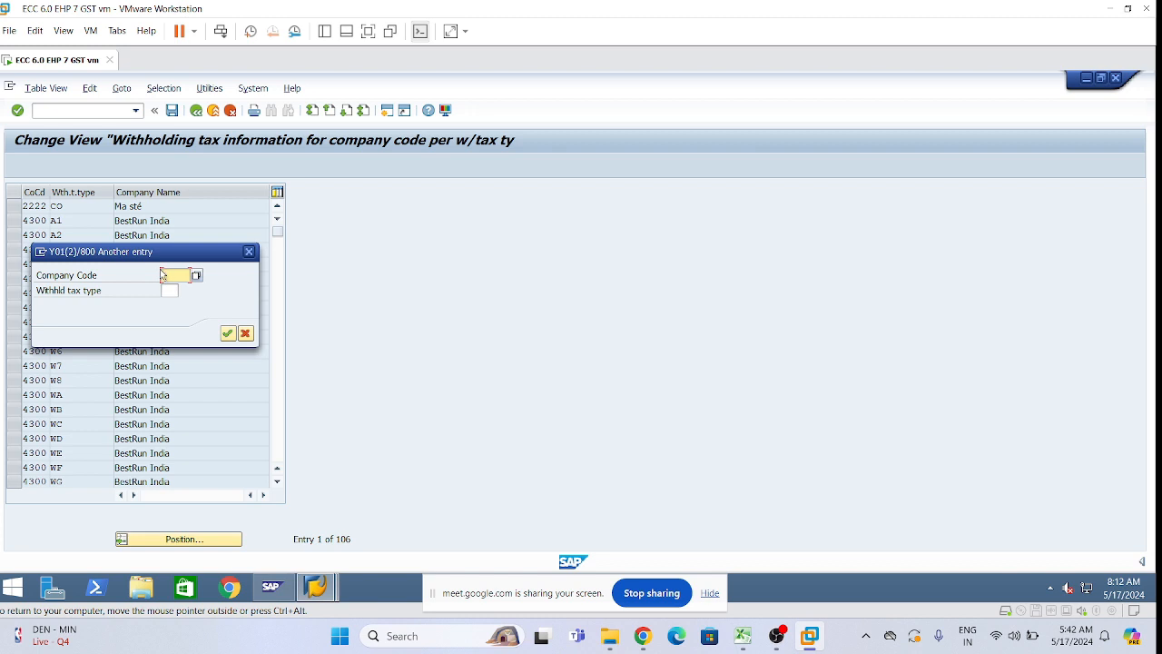
text(1101)
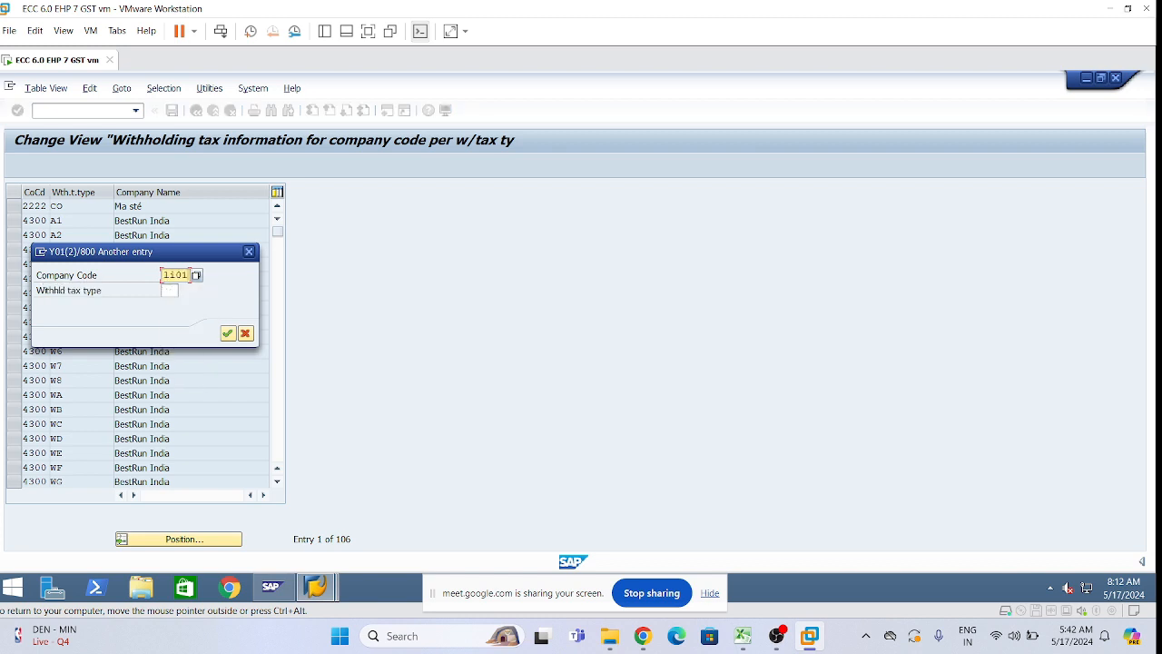
key(Return)
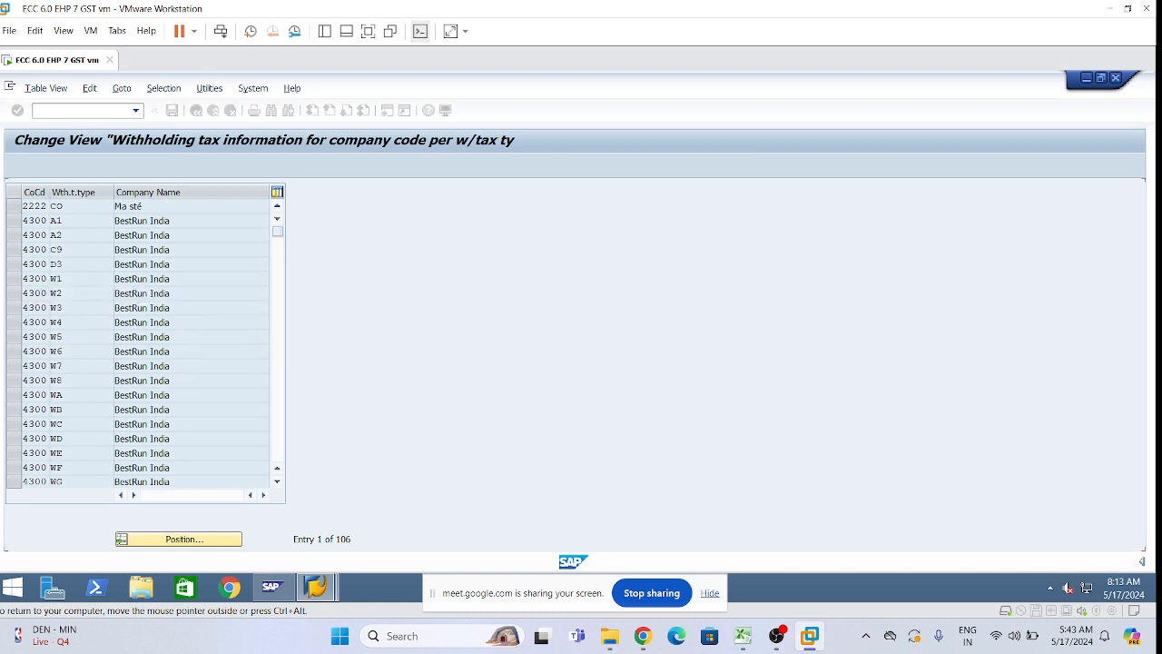
Copy the LI01 assignment for L1 to a new entry with withholding tax type L3 and recipient type OT.
click(14, 208)
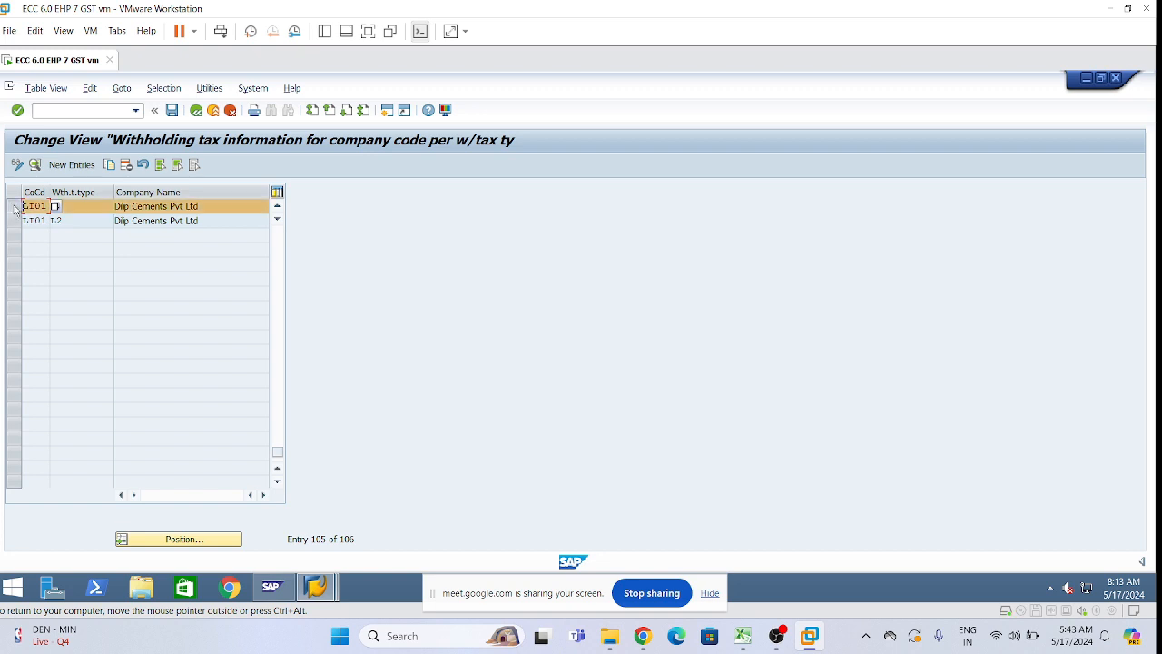
double_click(95, 206)
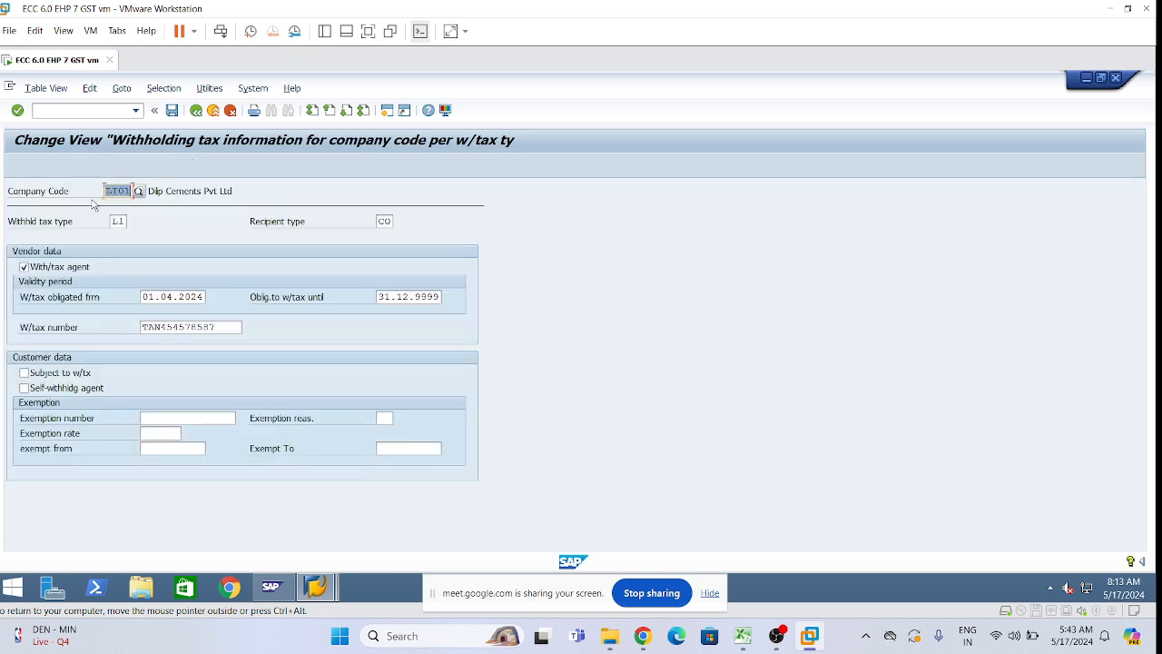
key(F6)
click(119, 221)
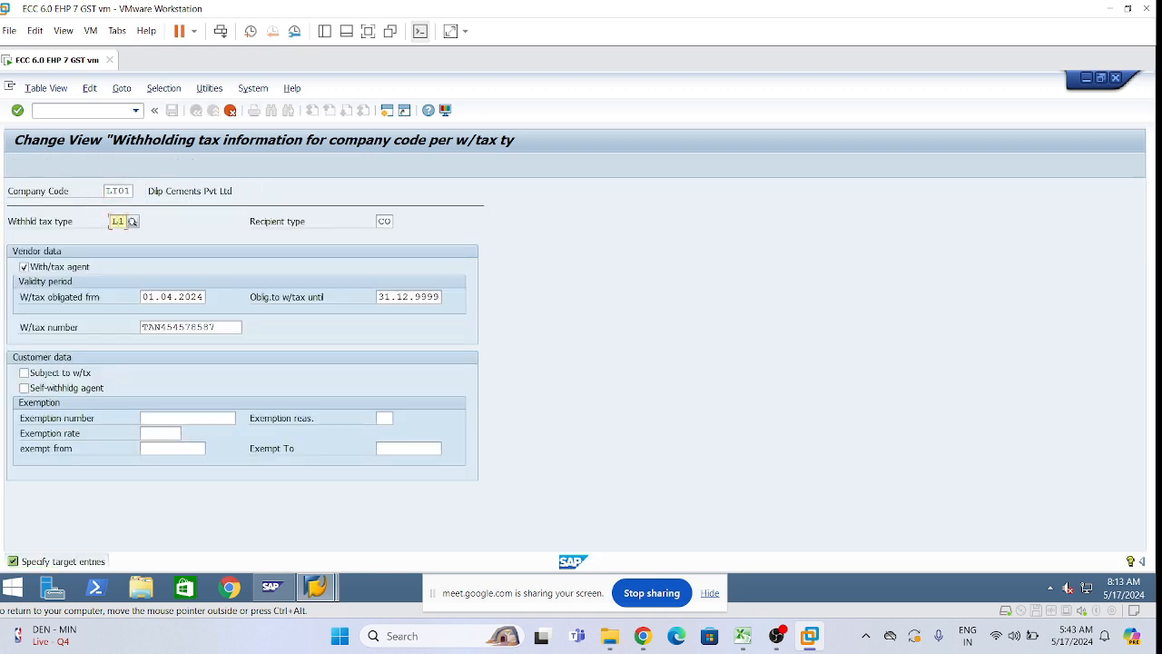
text(L3)
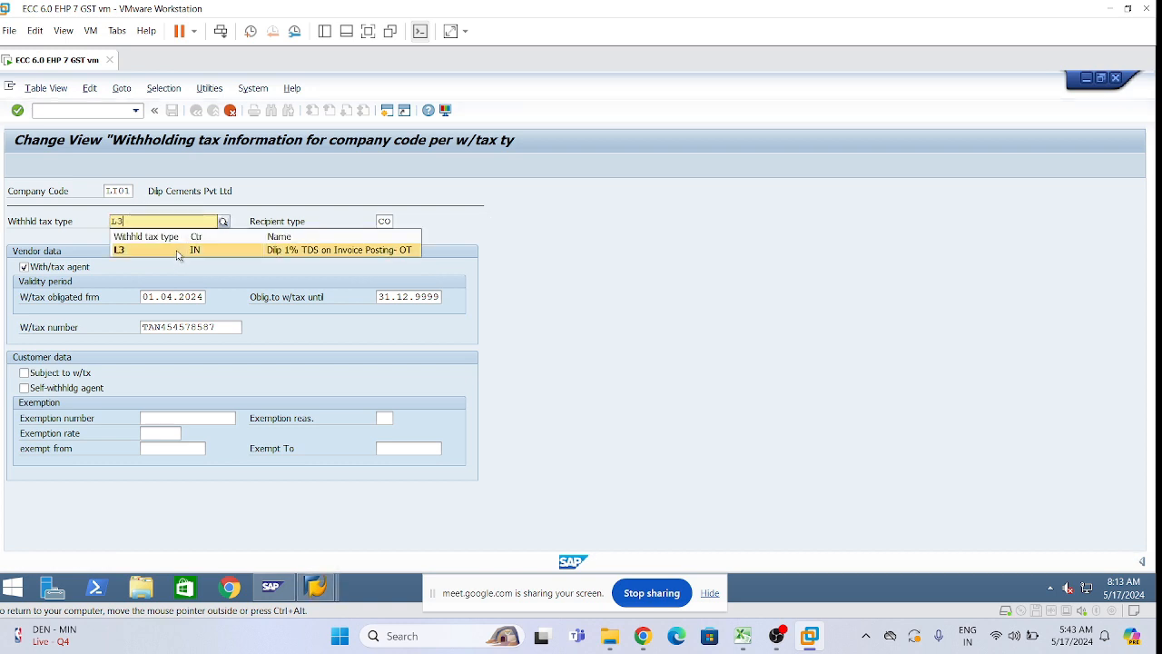
click(185, 254)
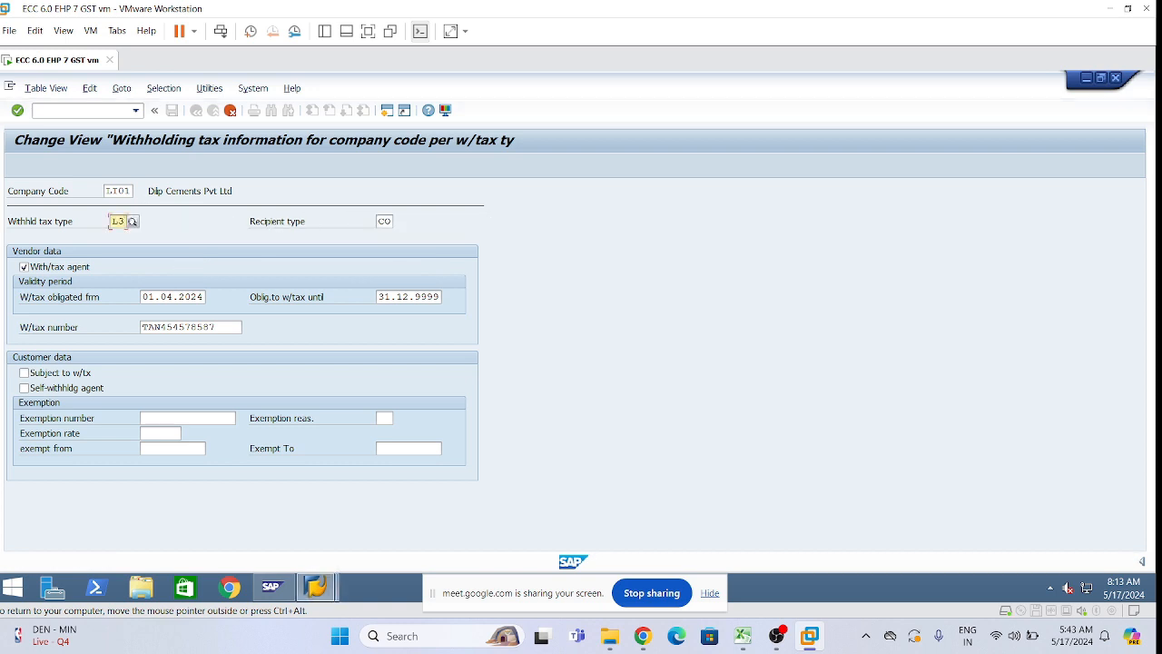
click(384, 222)
text(OT)
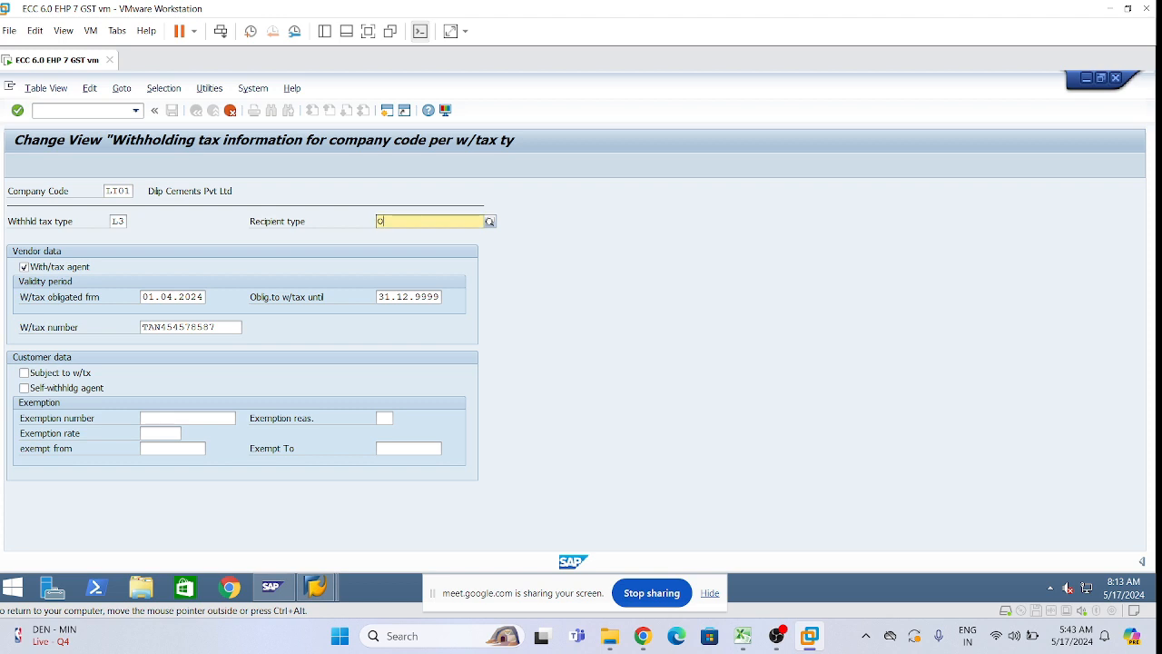
key(Return)
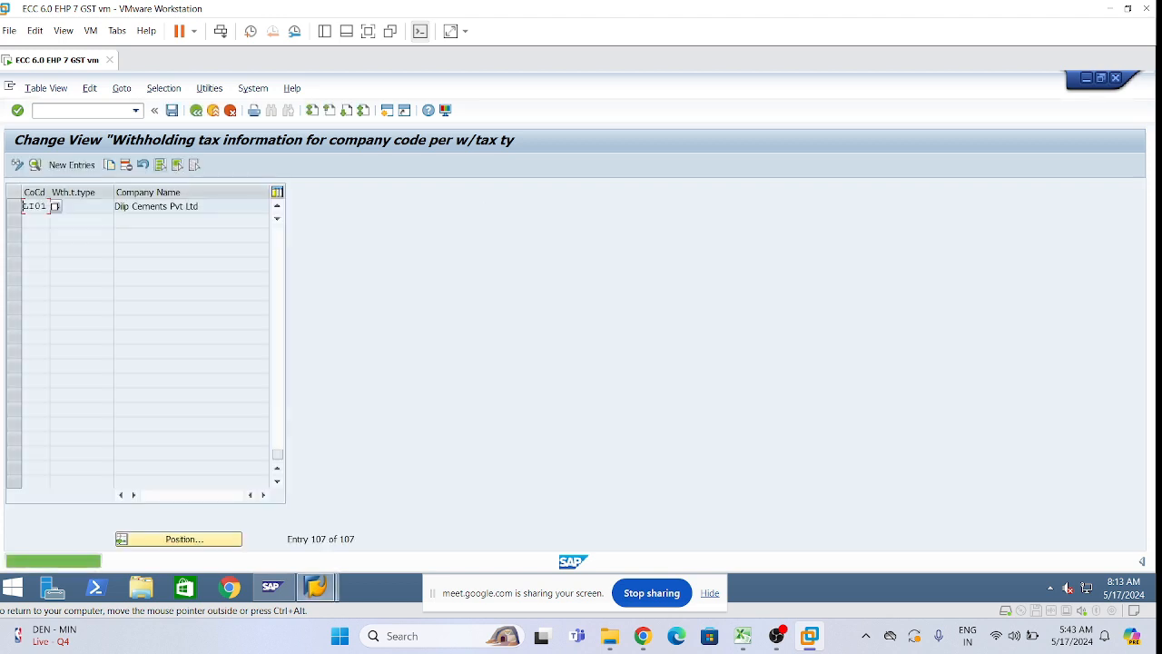
Copy the L3 assignment to a new entry with withholding tax type L4 and save the copied assignments.
click(108, 166)
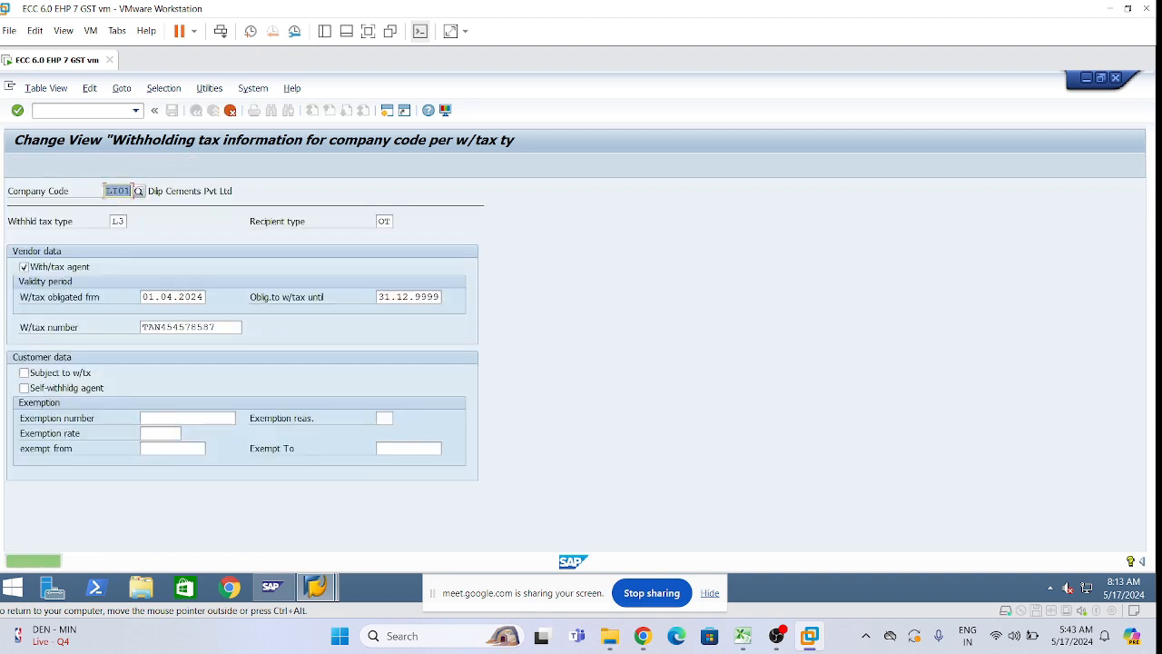
text(4)
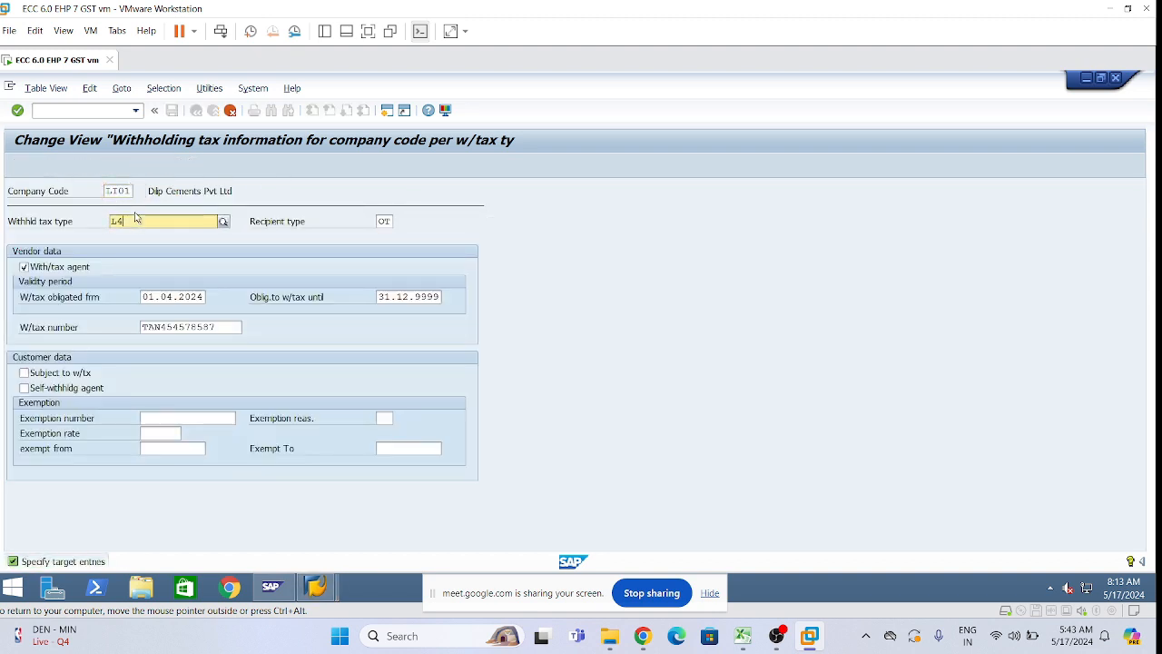
click(191, 252)
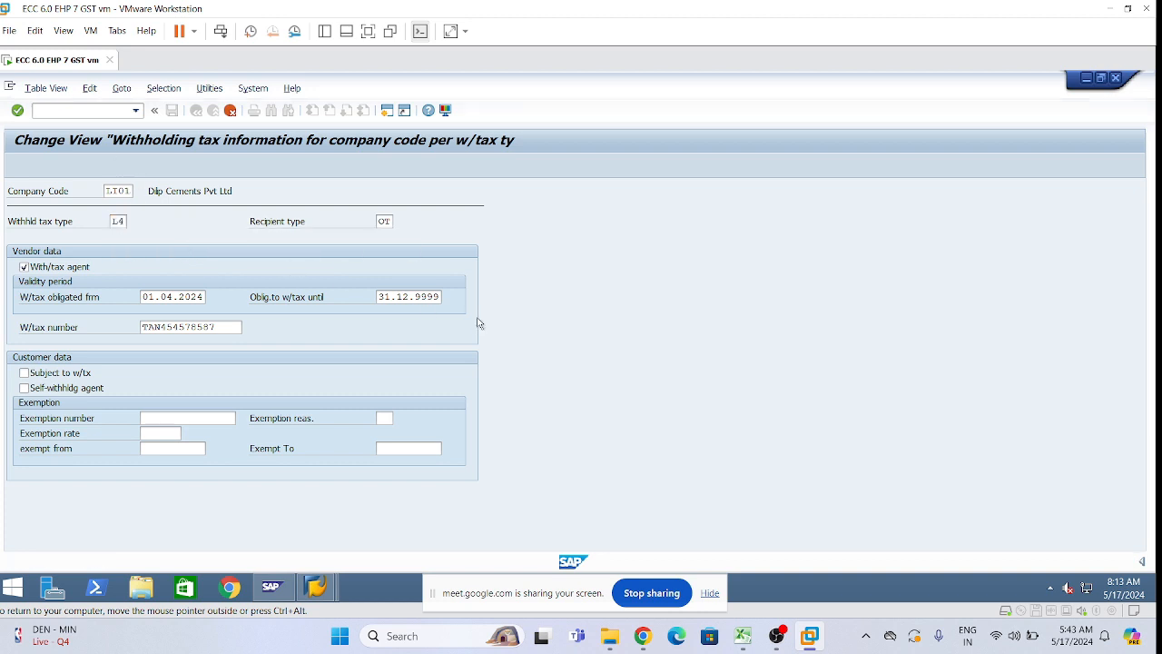
key(Return)
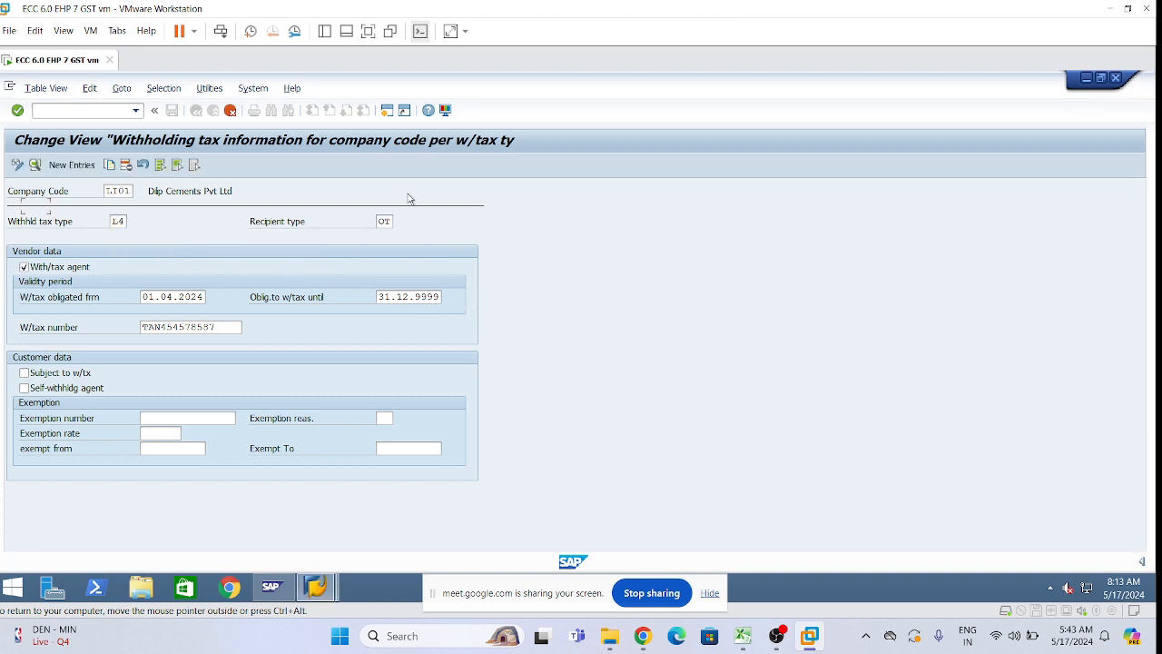
click(172, 111)
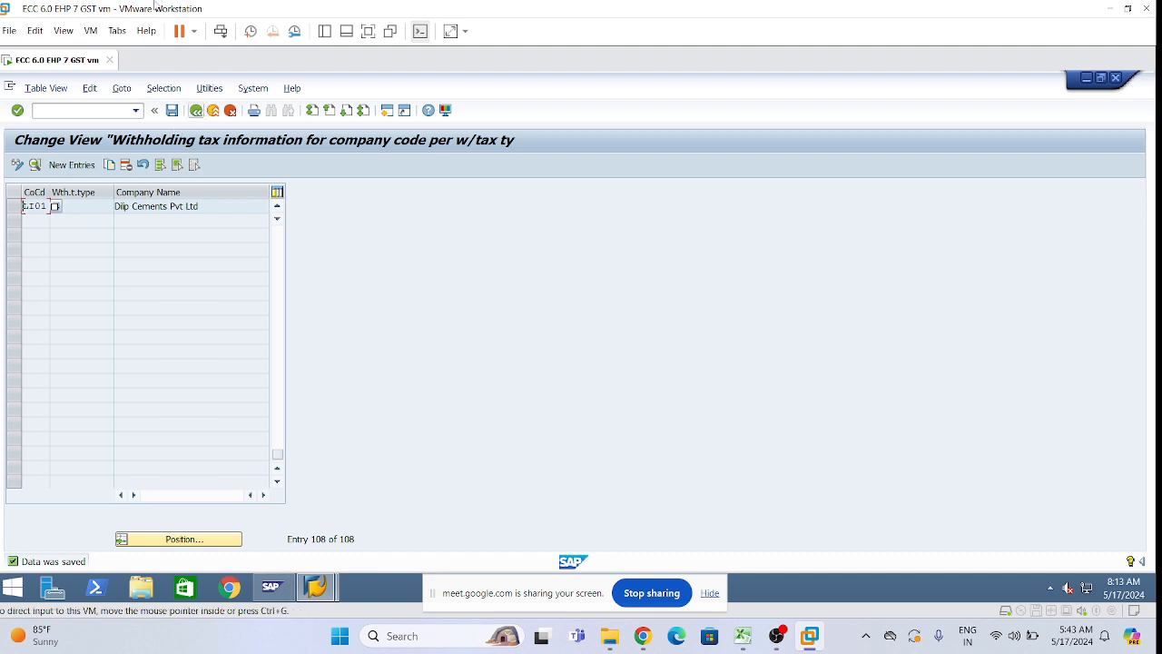
Reopen the assignment of withholding tax types to company codes and position the list at company code LI01 to check its entries.
click(196, 113)
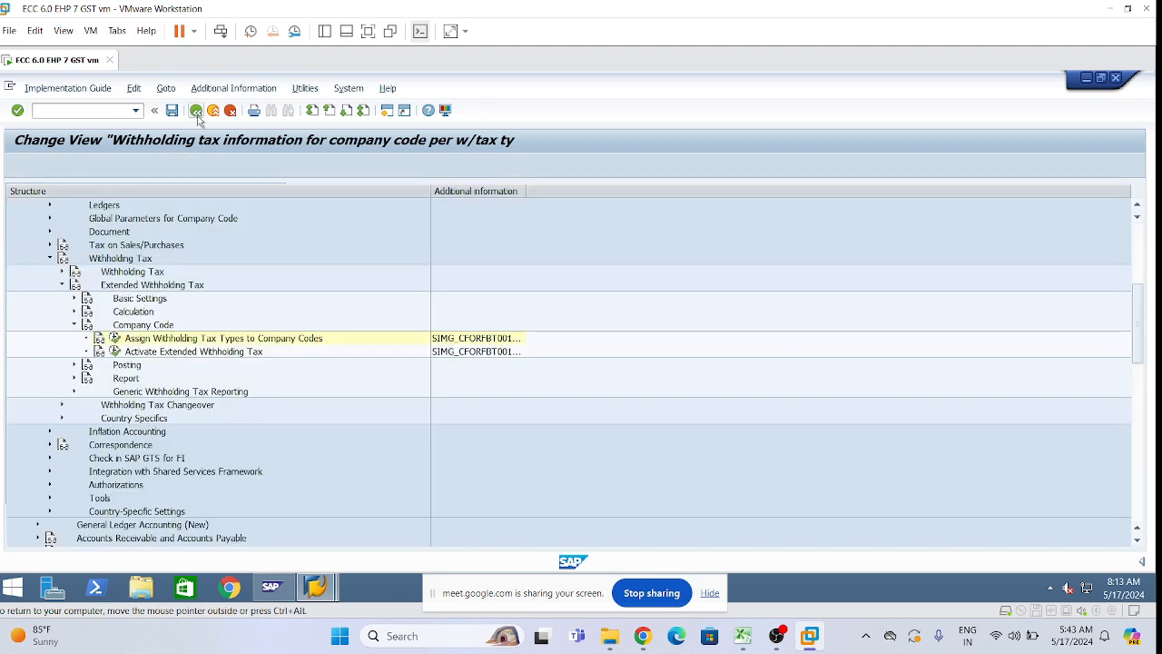
click(116, 337)
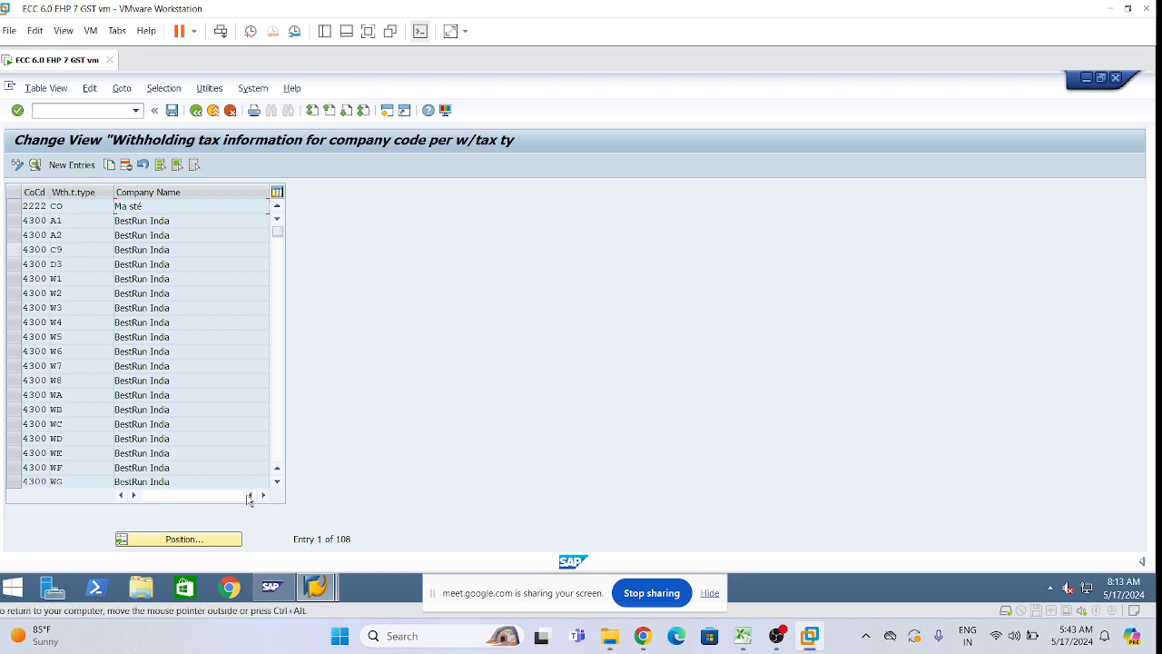
click(227, 539)
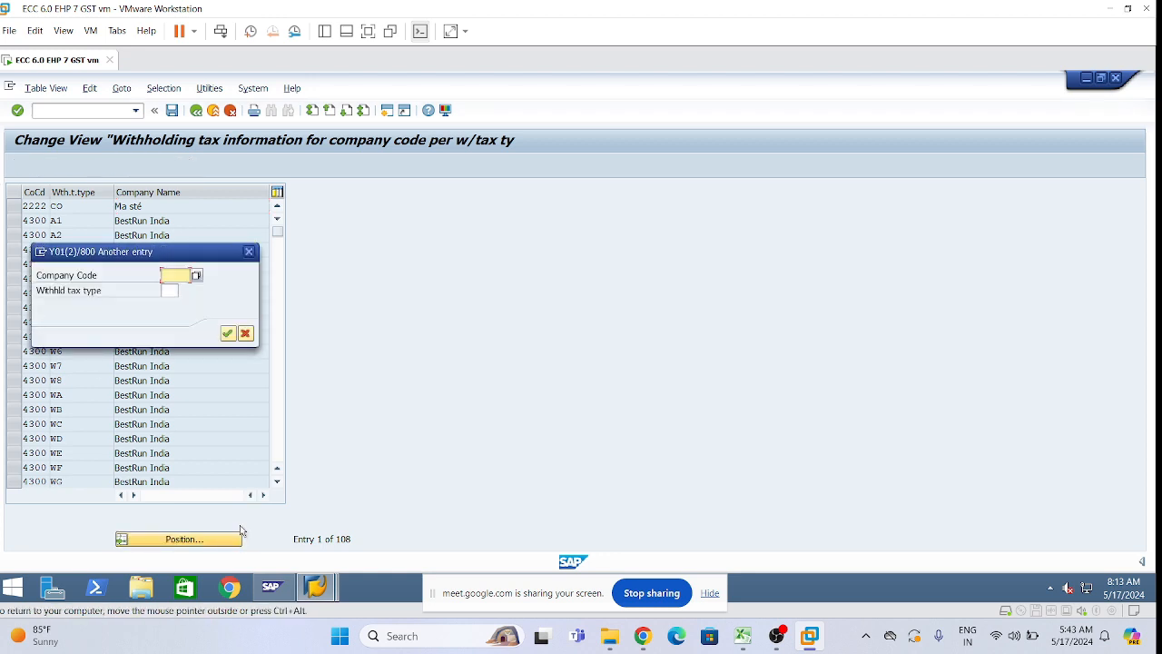
text(li01)
key(Return)
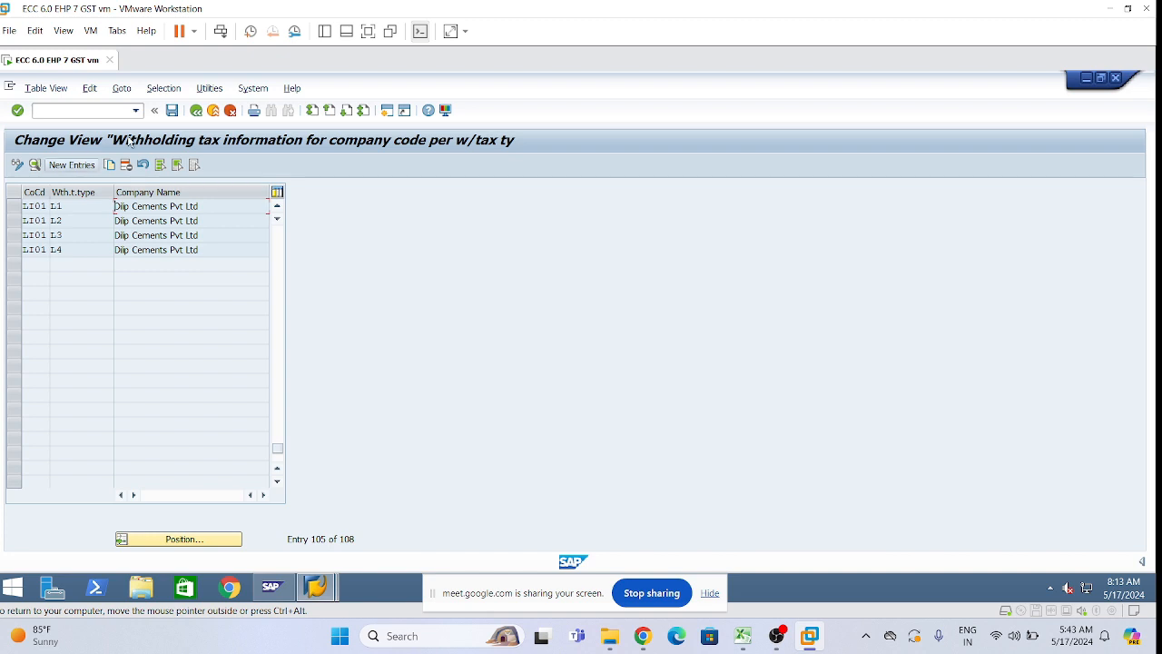
Leave the assignment overview, reopen the SAP Reference IMG and expand the Financial Accounting (New) node.
click(196, 112)
click(196, 111)
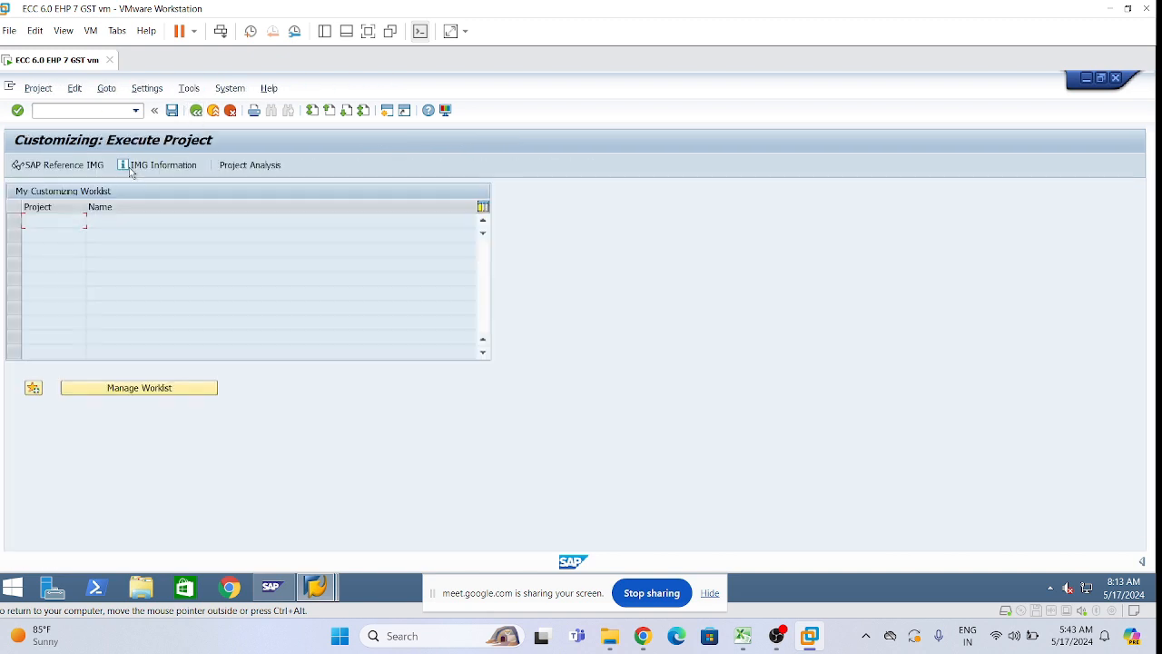
click(97, 170)
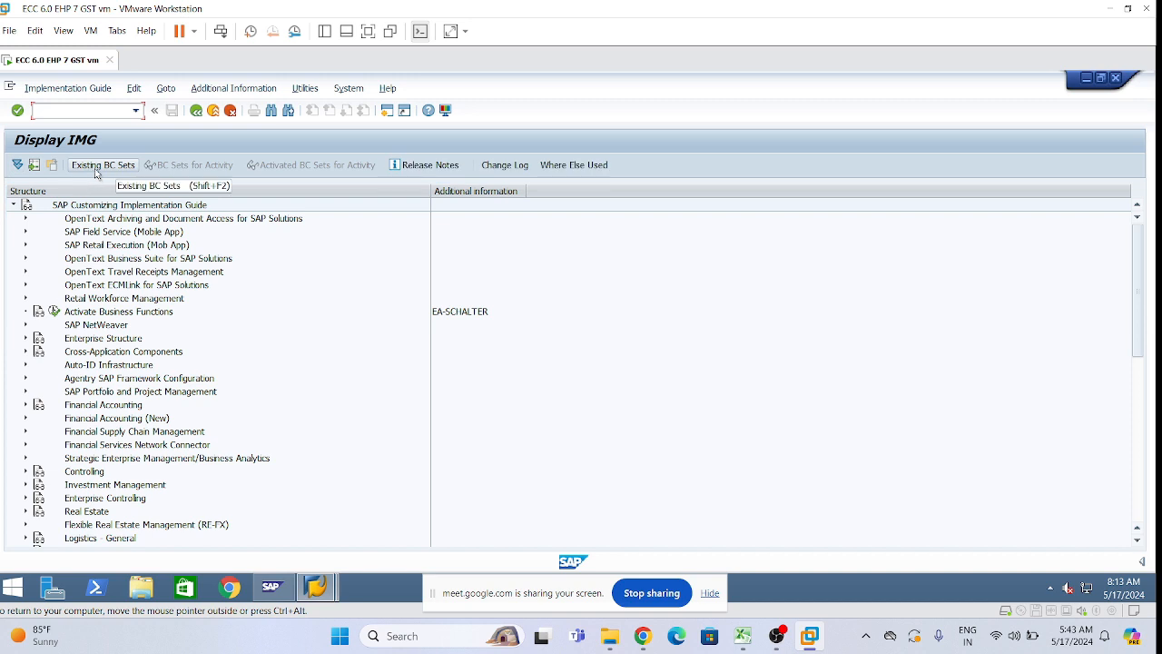
click(25, 419)
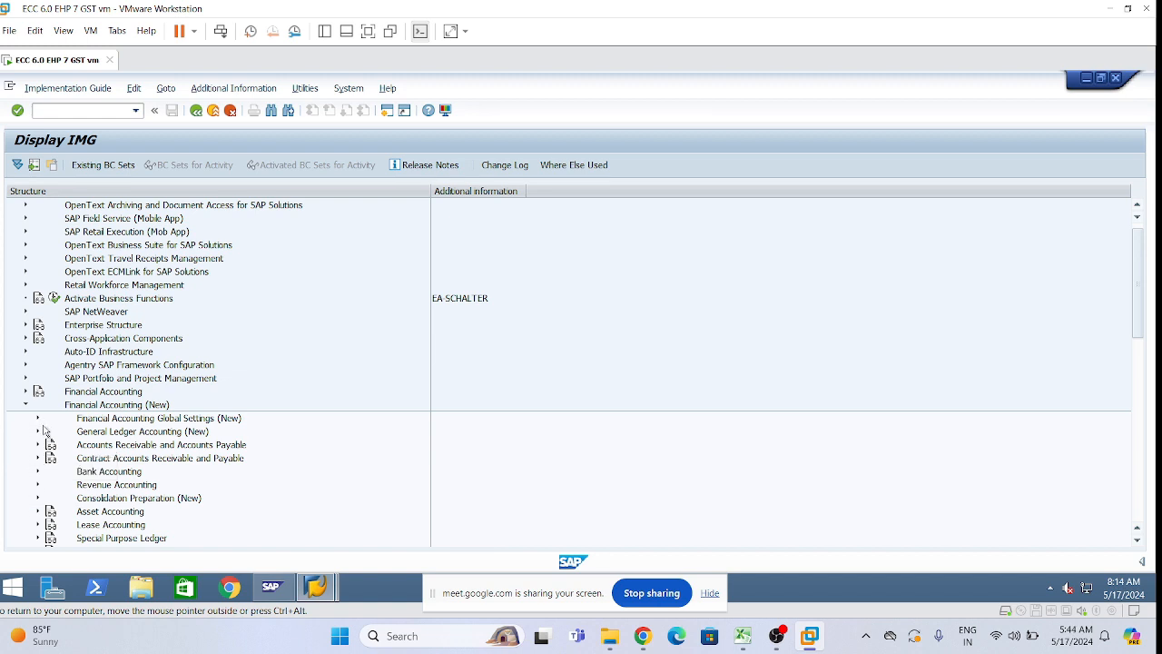
Open Activate Extended Withholding Tax for company codes under Financial Accounting Global Settings (New), Withholding Tax, Extended Withholding Tax.
scroll(40, 454, down, 1)
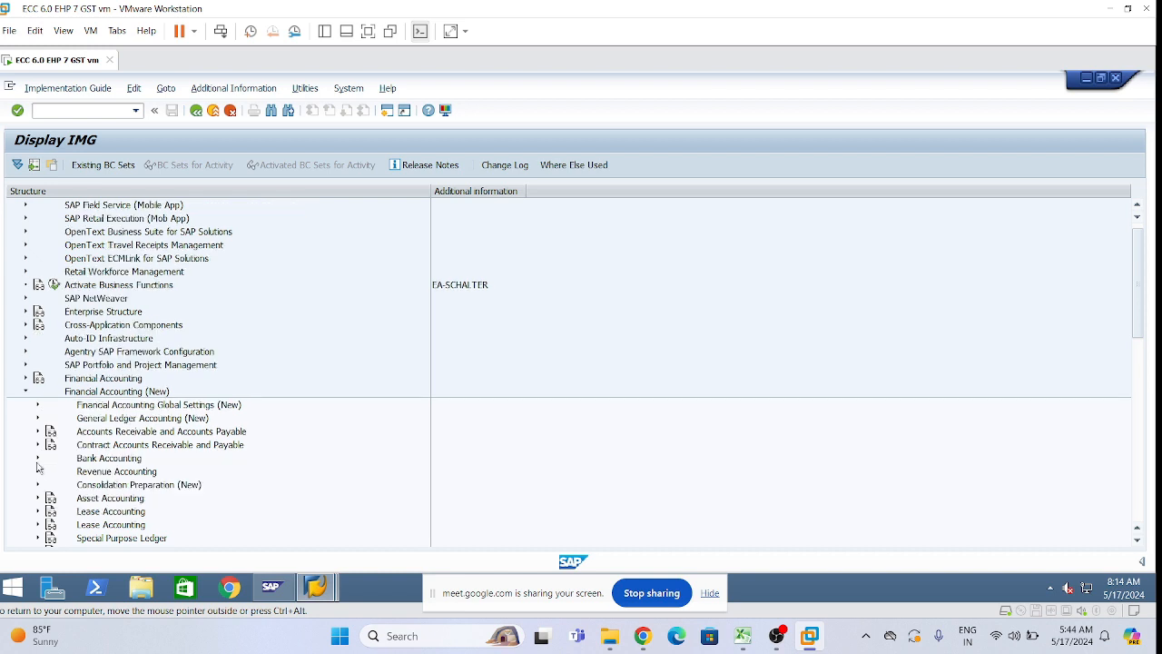
click(37, 392)
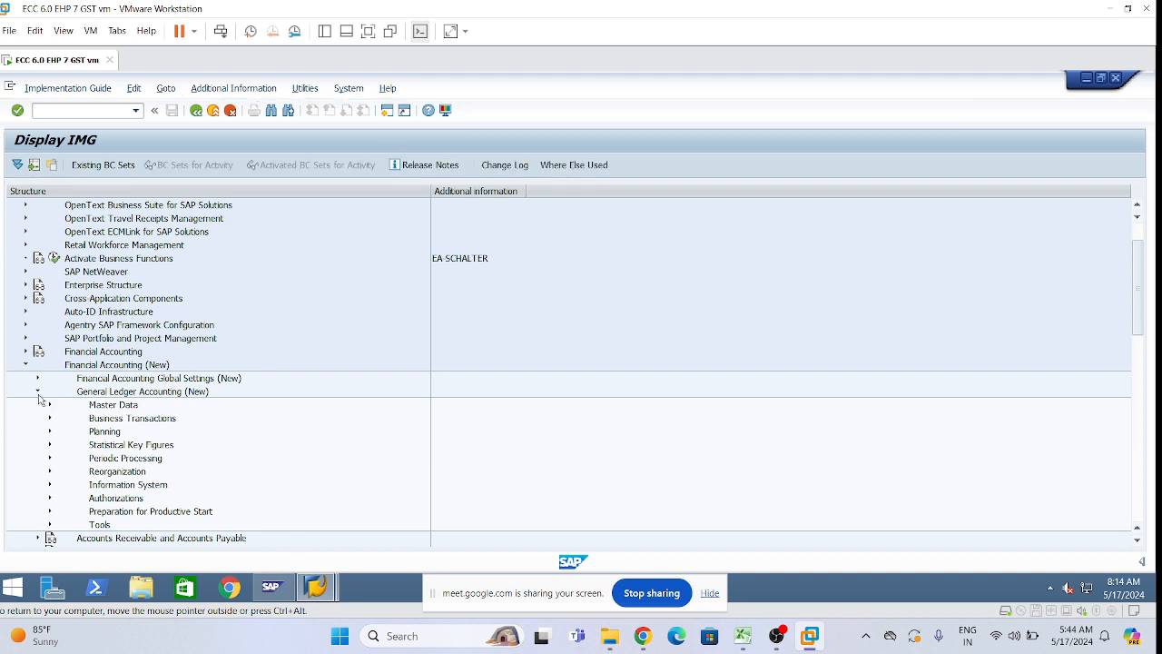
click(37, 391)
click(37, 378)
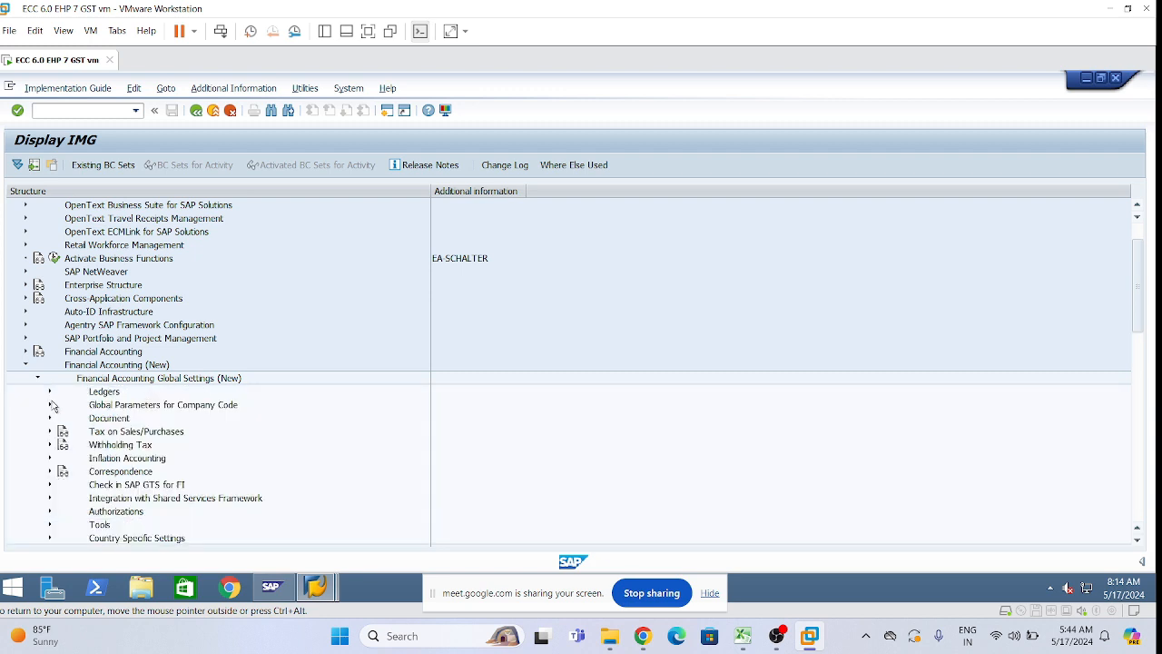
click(49, 444)
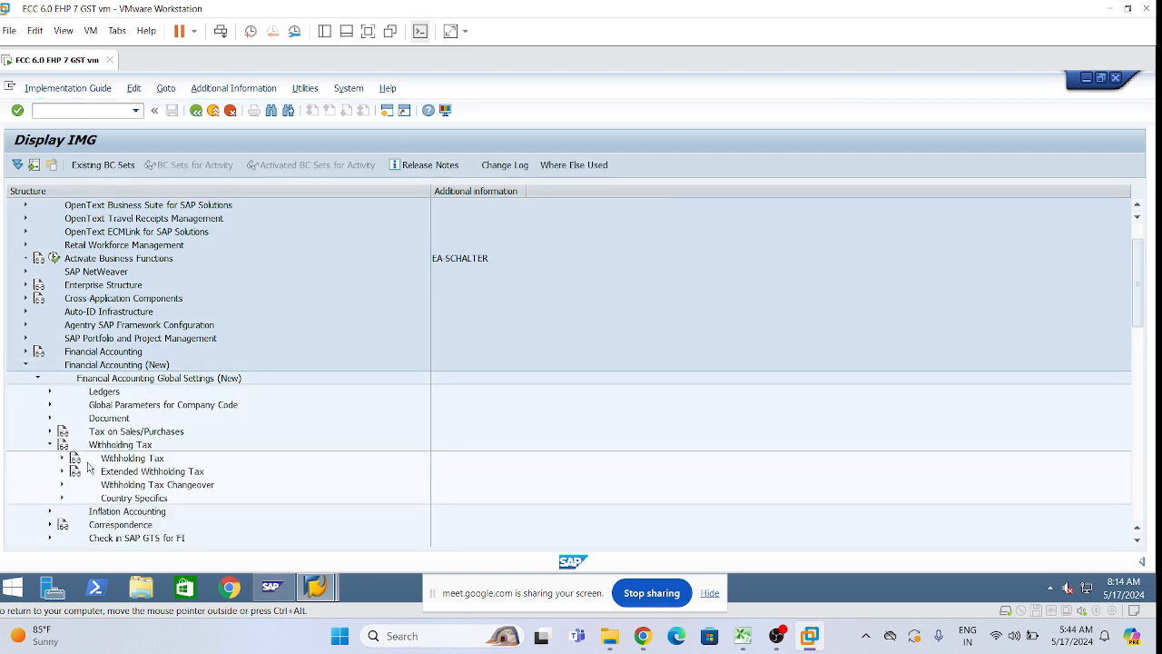
scroll(60, 441, down, 1)
click(62, 432)
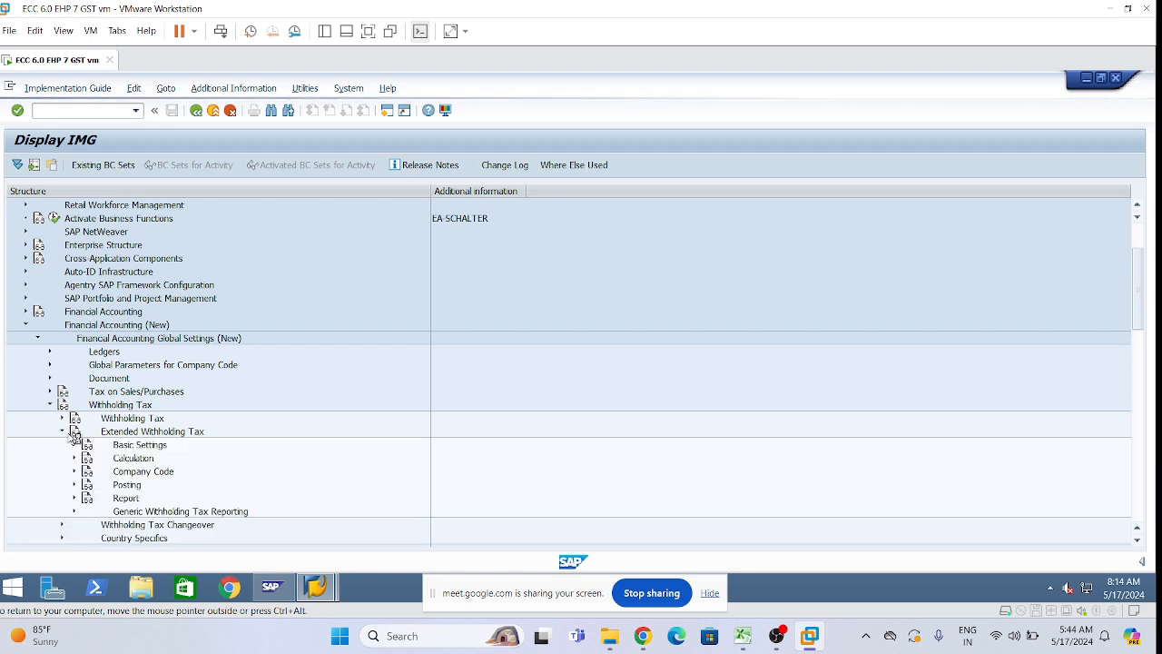
scroll(107, 471, down, 1)
click(74, 444)
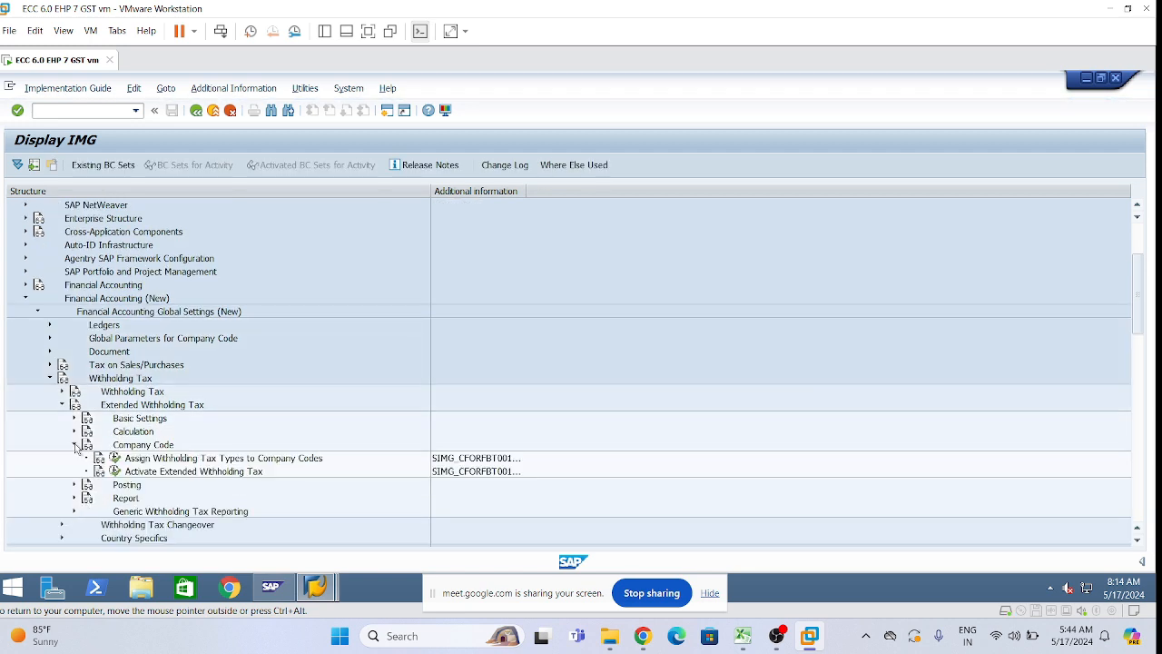
click(117, 471)
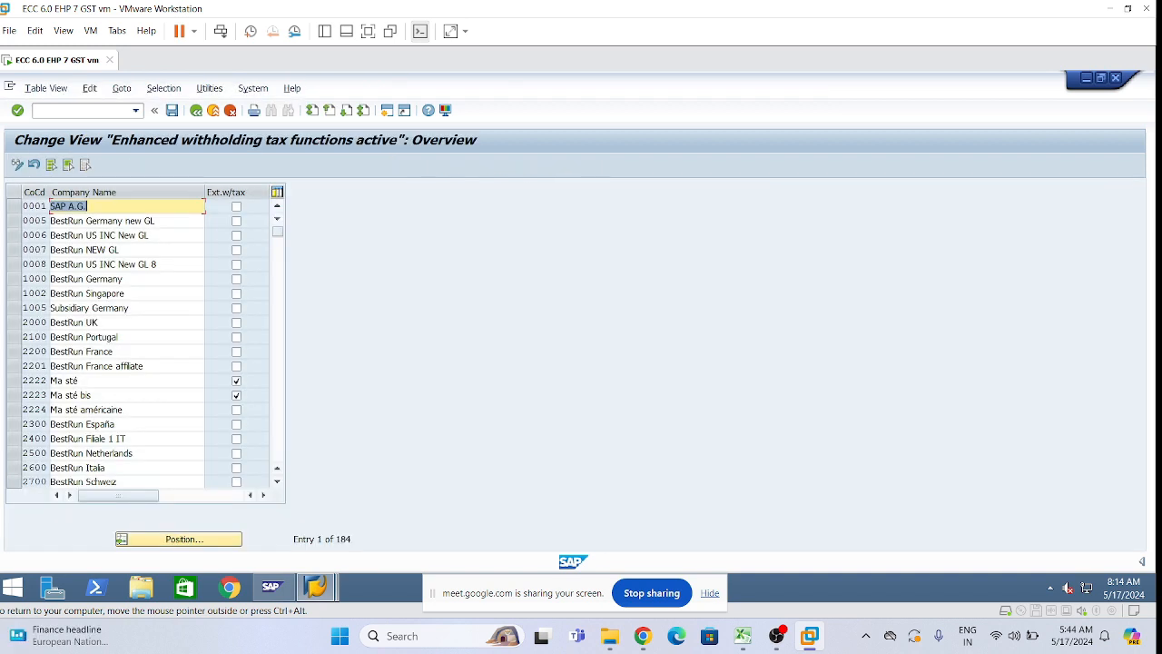
Locate company code LI01 in the list and activate extended withholding tax for it.
click(198, 540)
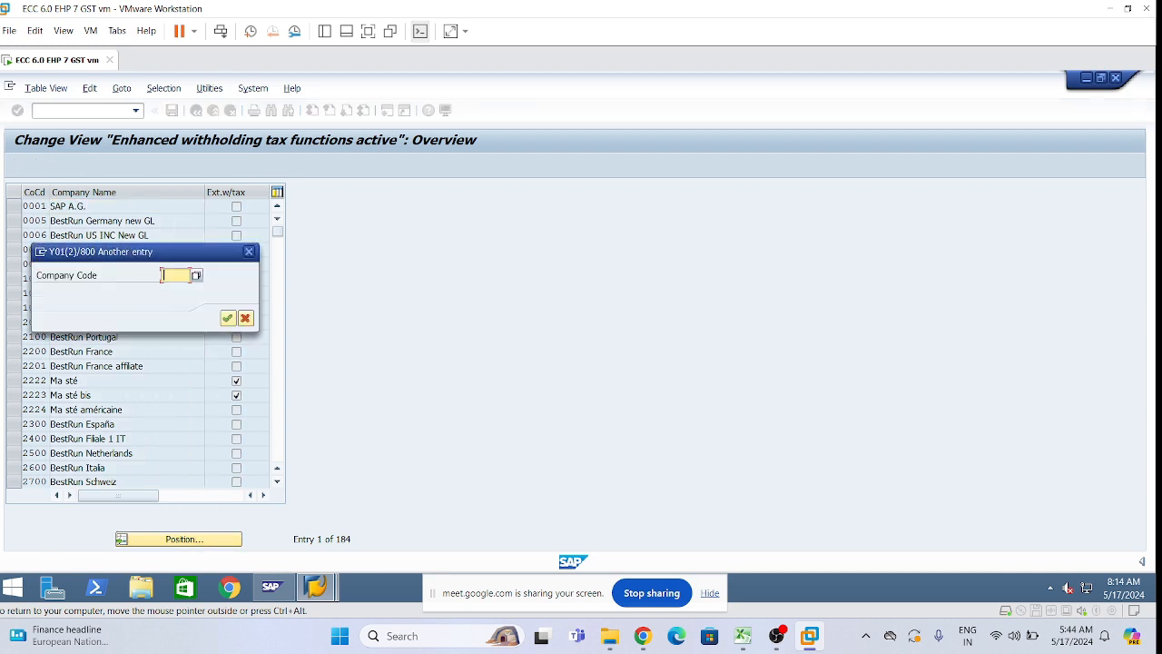
text(li)
key(Return)
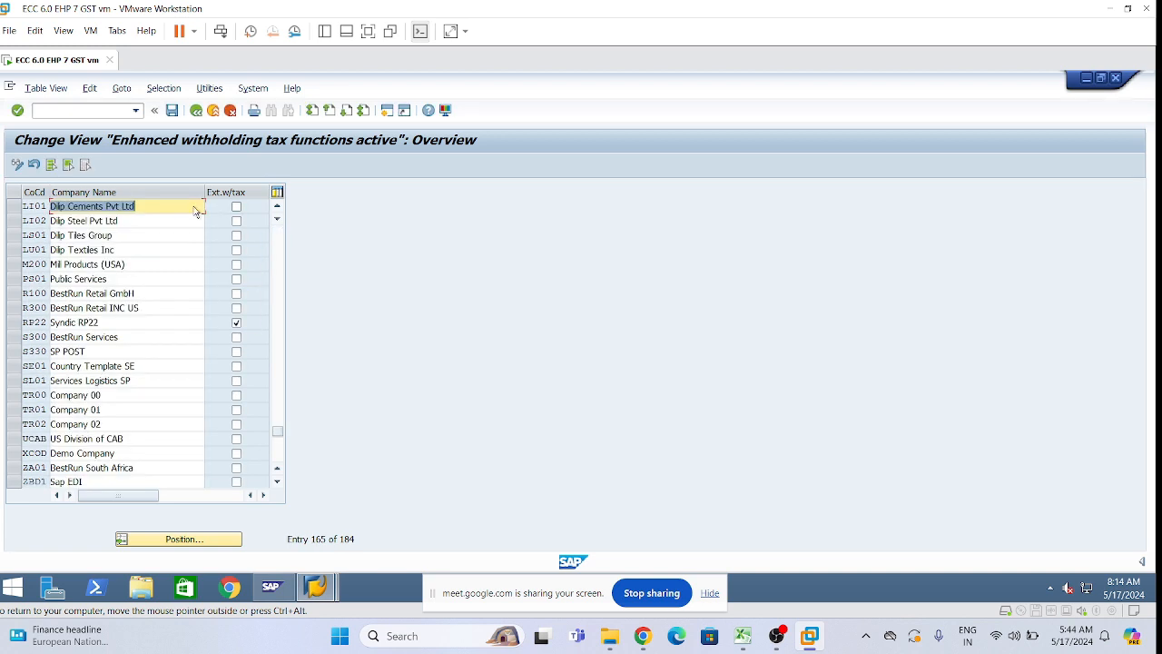
click(236, 207)
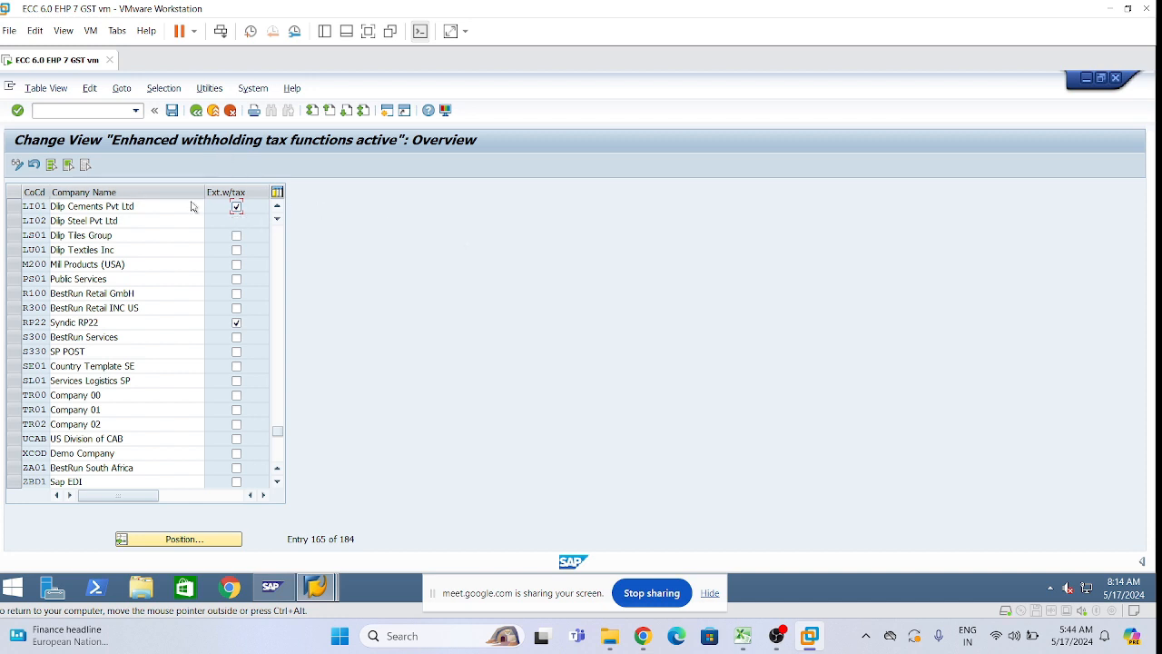
Save the extended withholding tax activation, accept the caution, and record it in customizing request Y01K900078.
click(175, 114)
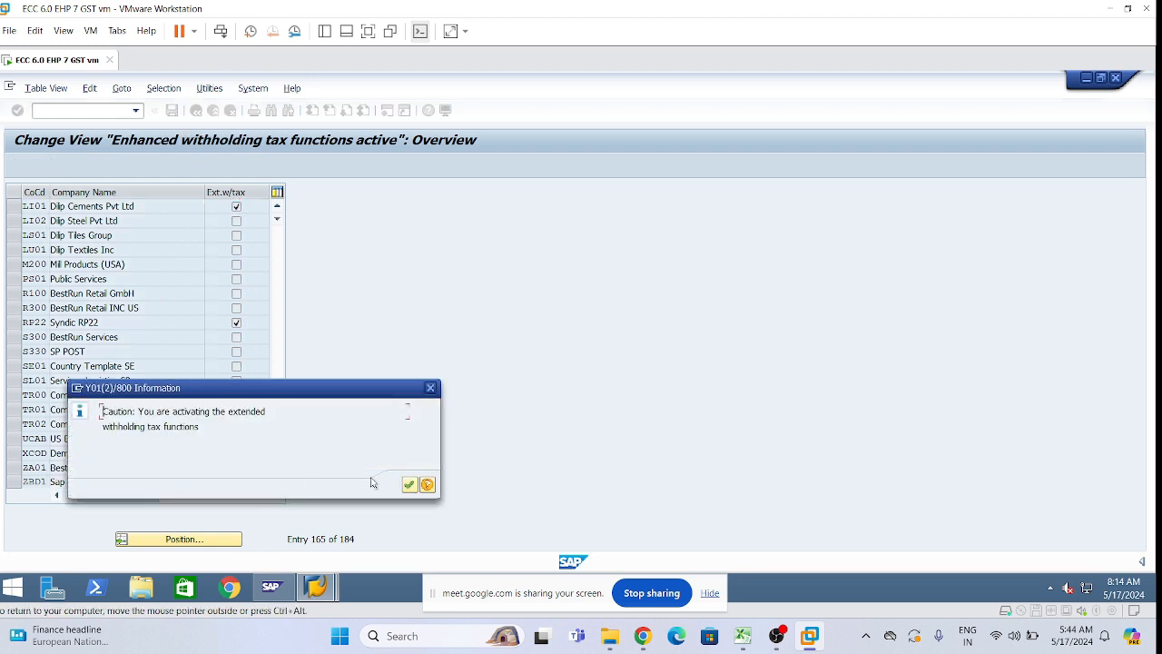
drag(263, 396, 458, 286)
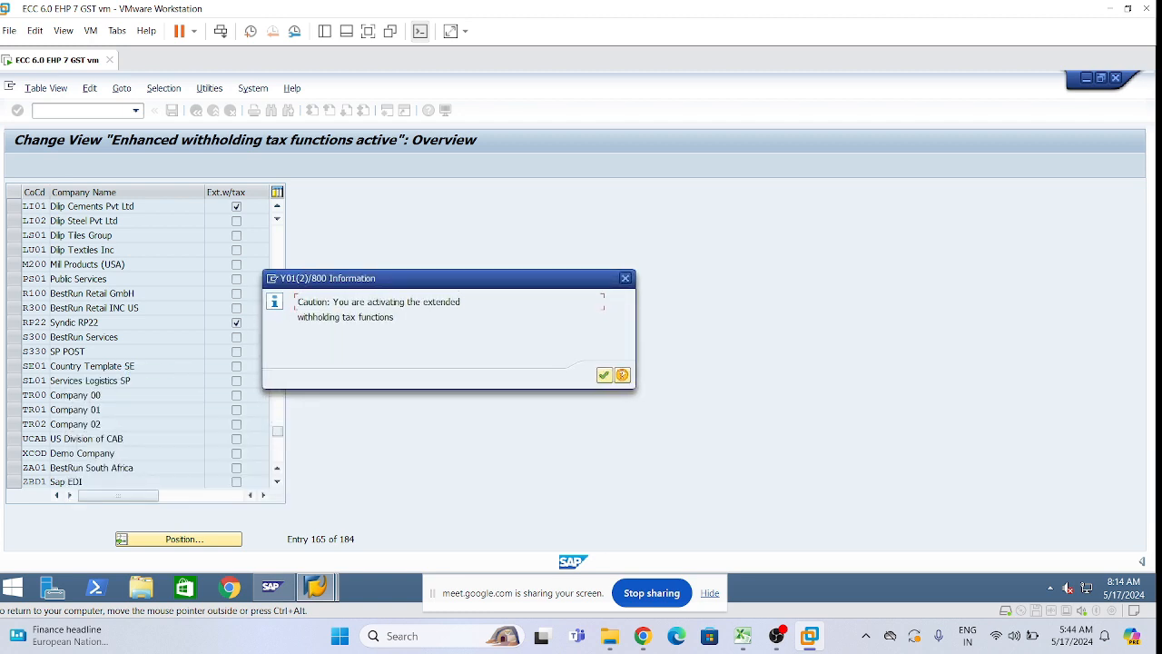
click(603, 375)
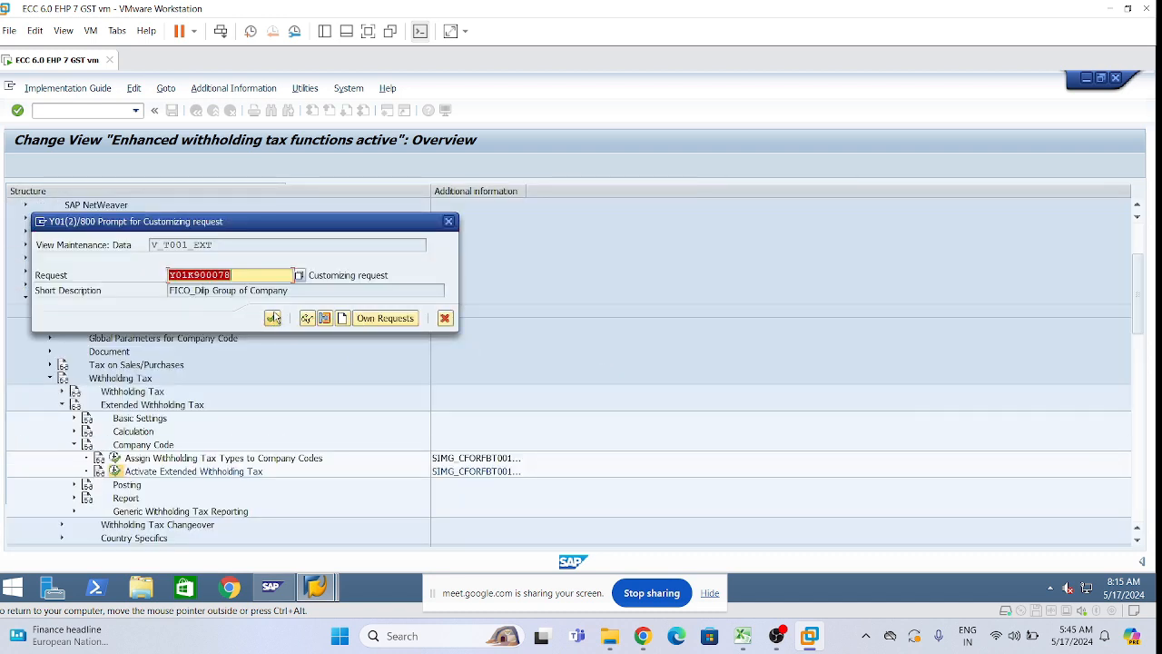
click(272, 318)
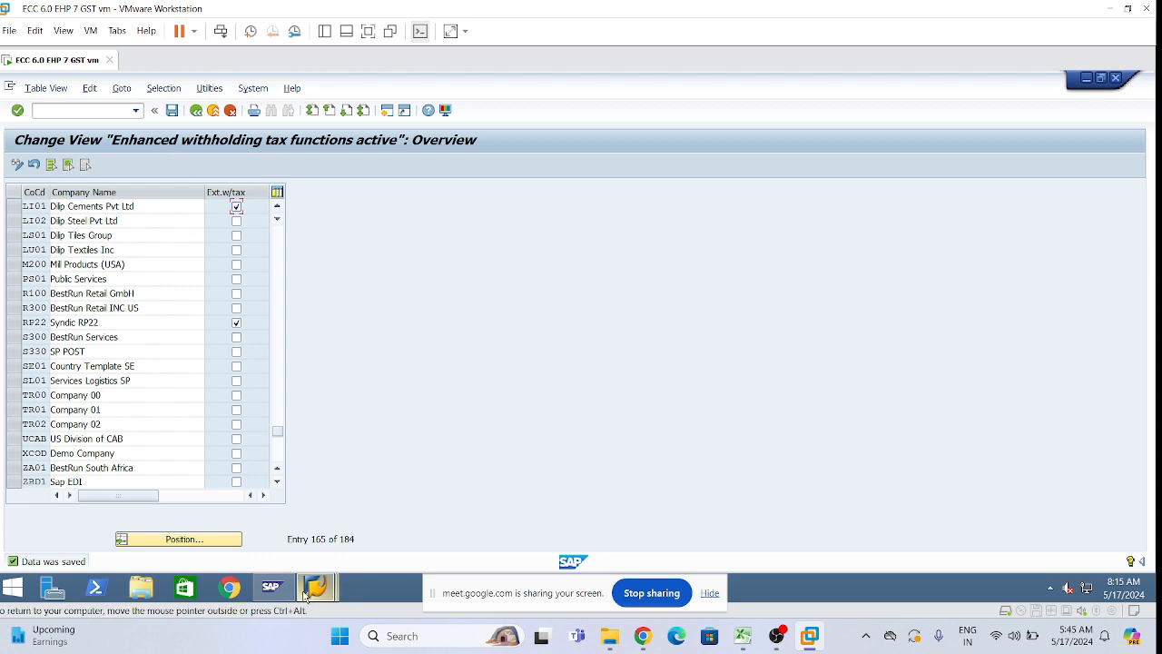
Switch to the Customer Line Item Display session and start transaction FS00 there.
mouse_move(320, 596)
click(319, 490)
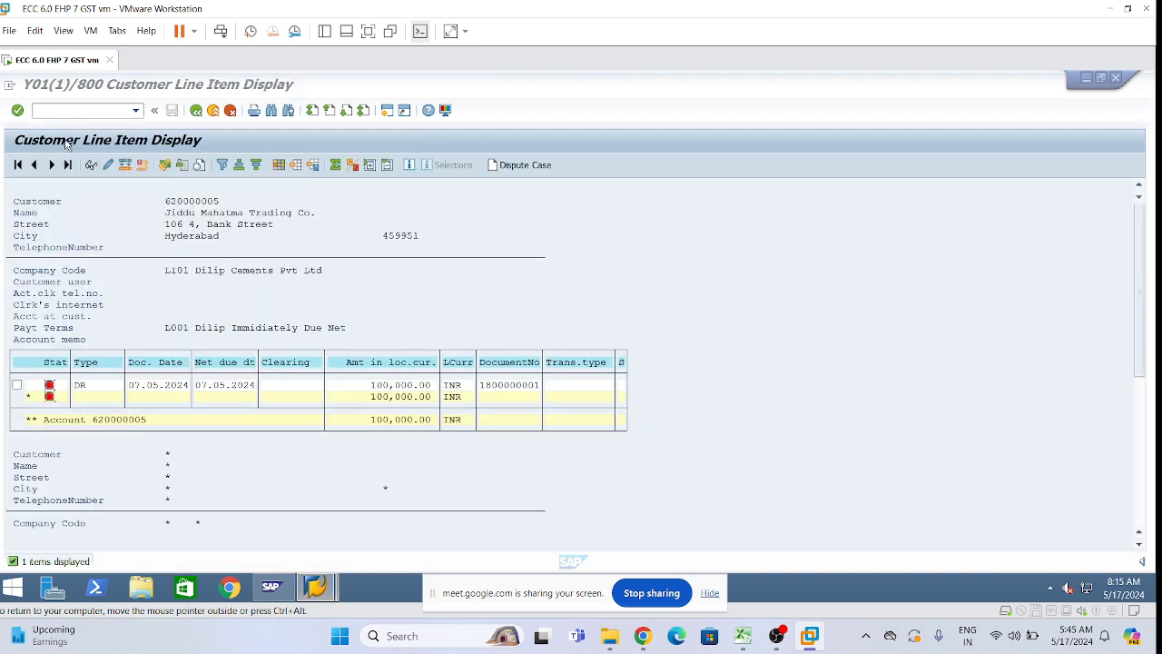
click(66, 144)
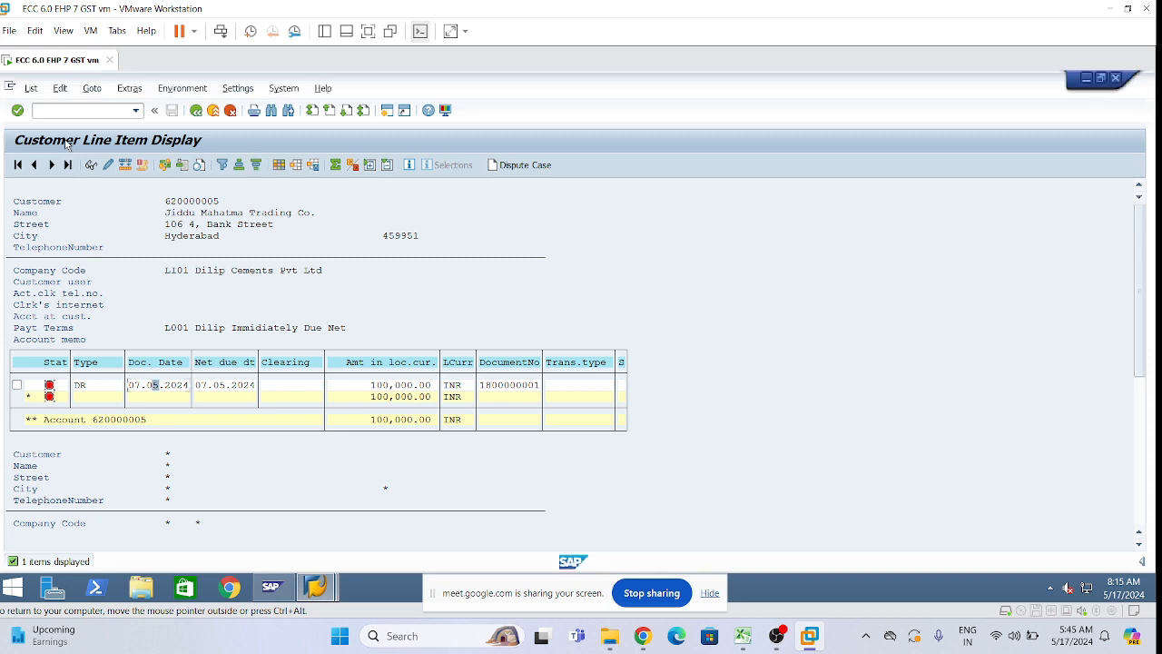
click(69, 110)
text(/nfs00)
key(Return)
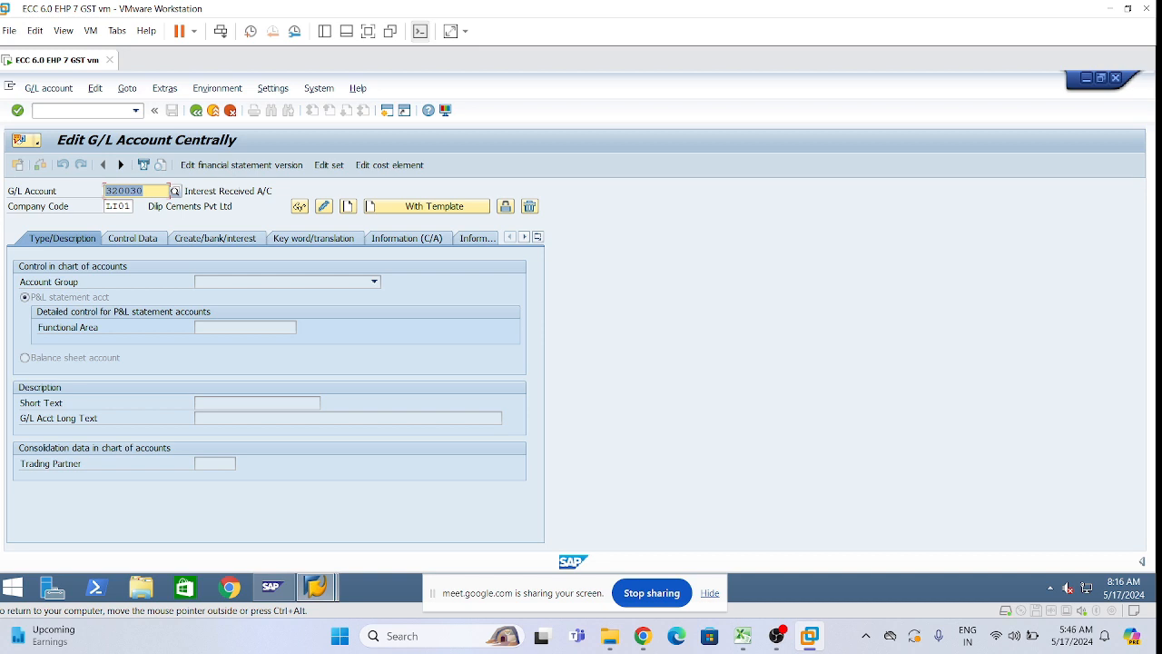
Start creating G/L account 161000 in company code LI01.
text(161000)
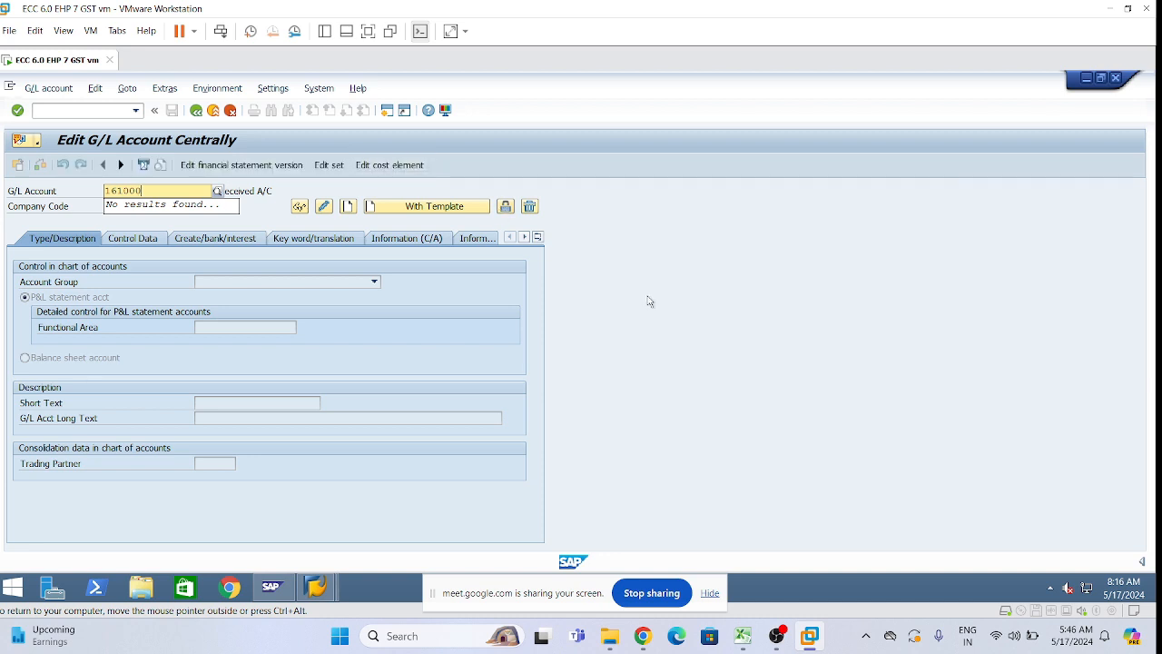
key(Return)
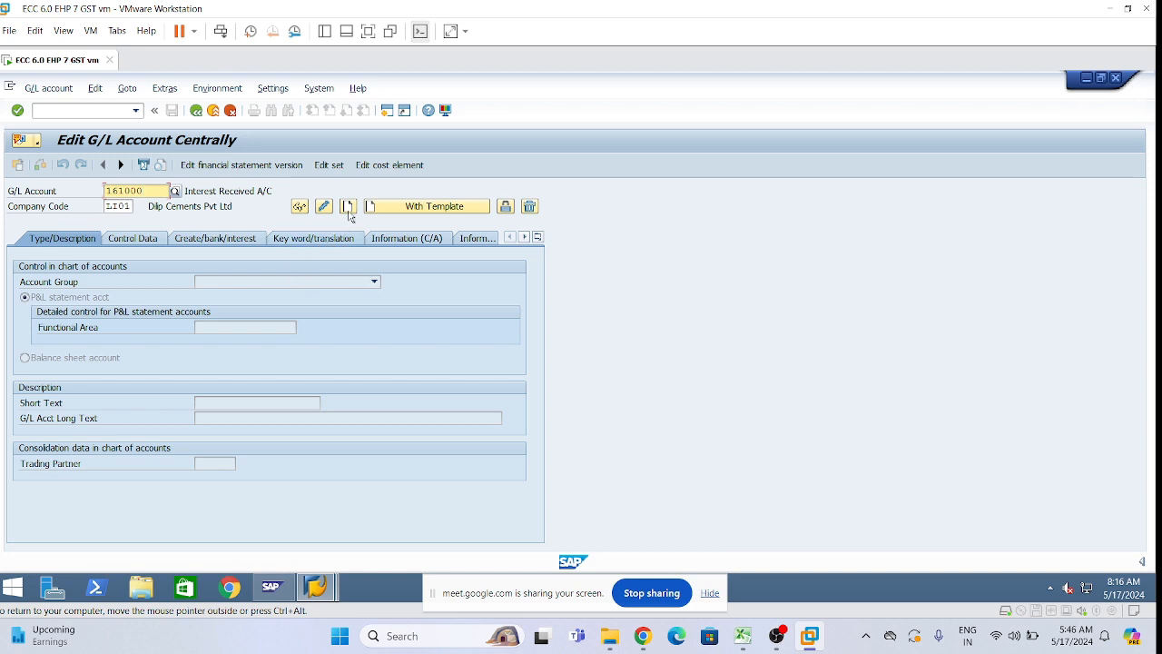
click(350, 208)
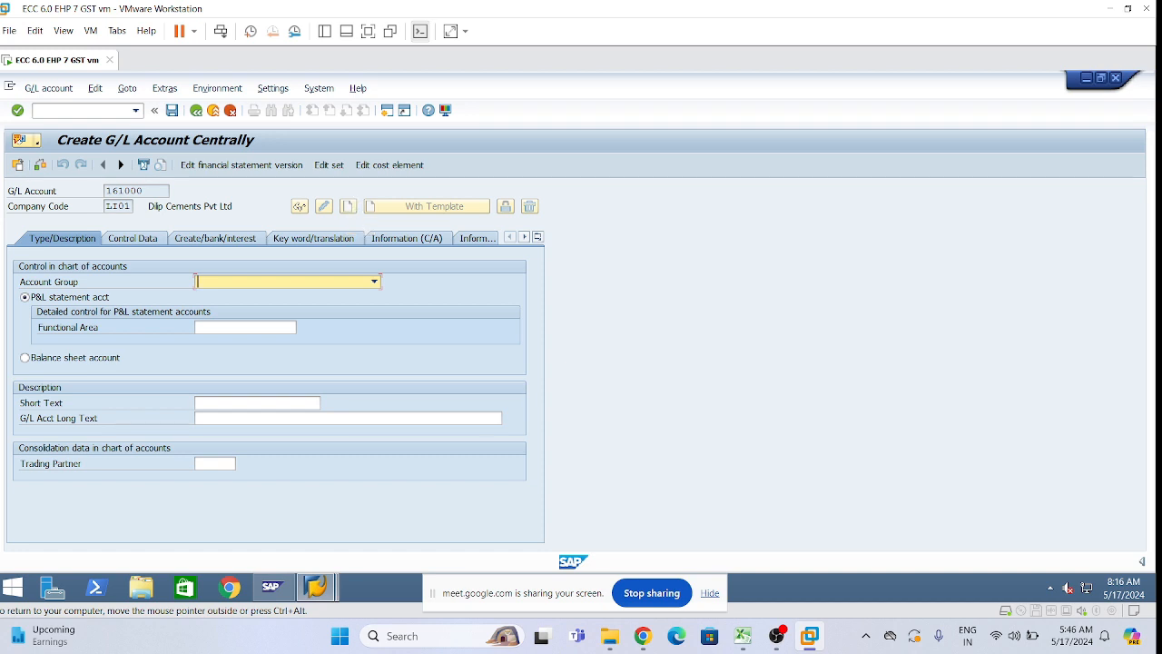
Classify the new G/L account as a balance sheet account in account group L160 Tax Payable.
click(375, 282)
click(445, 304)
click(28, 358)
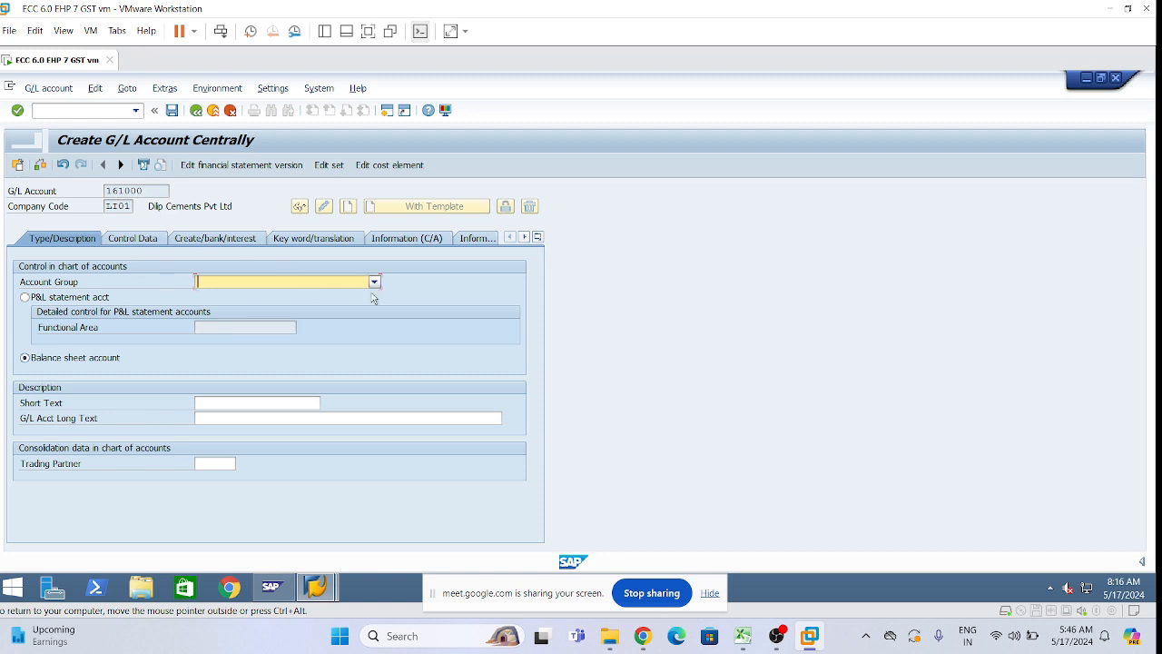
click(374, 284)
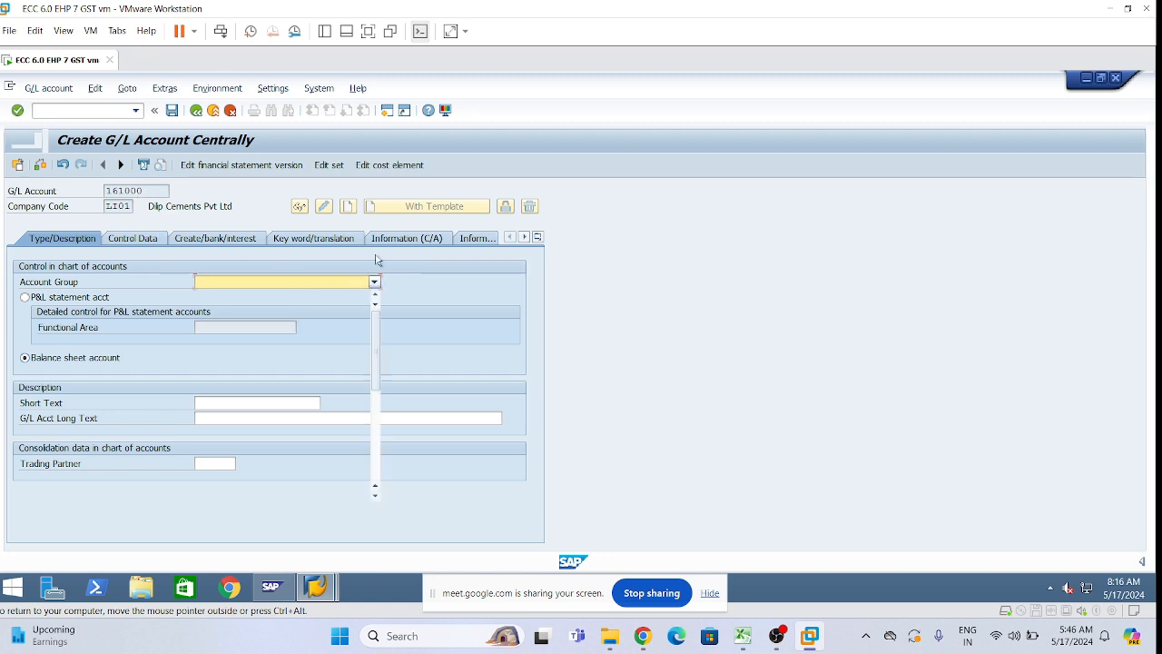
click(128, 206)
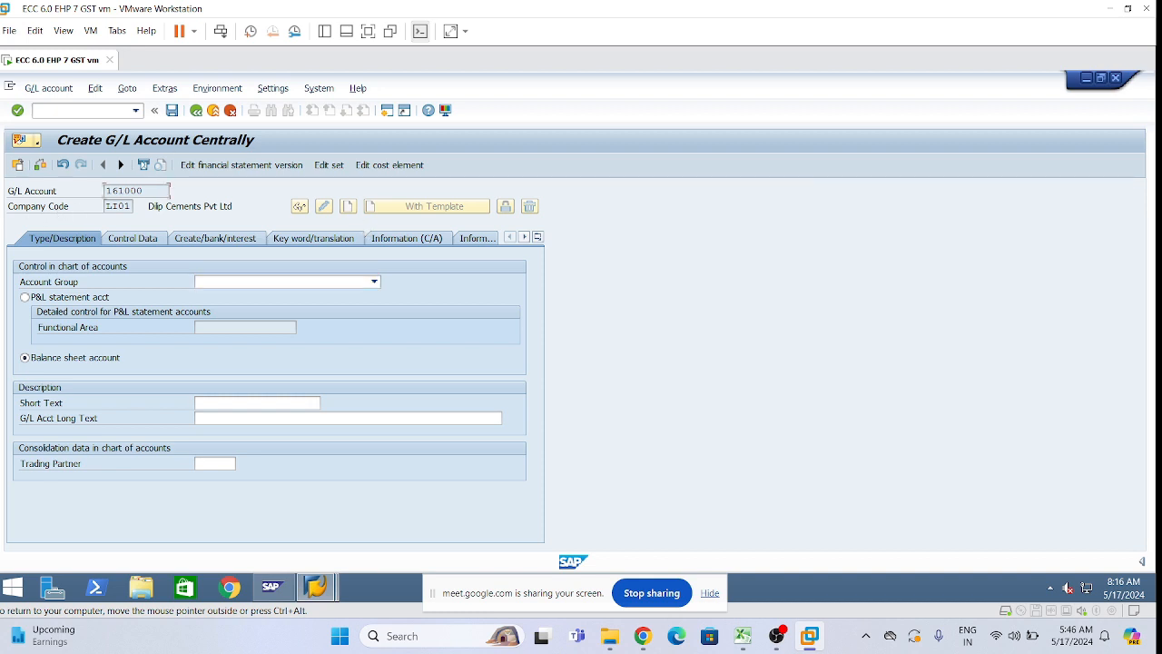
click(373, 283)
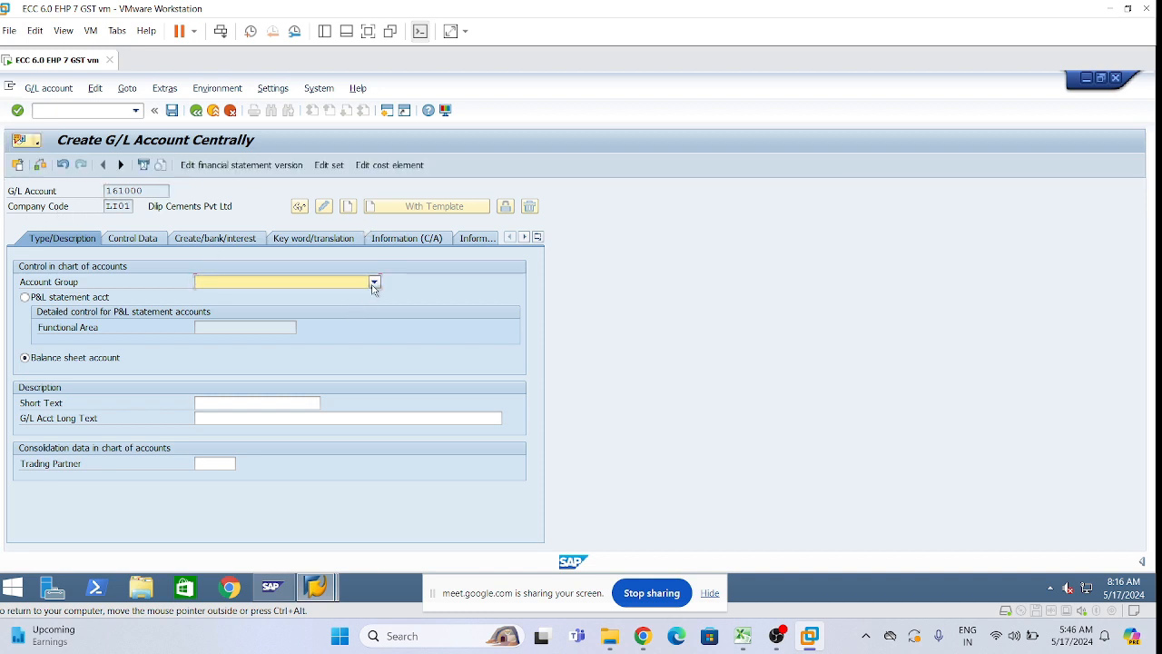
scroll(290, 402, down, 5)
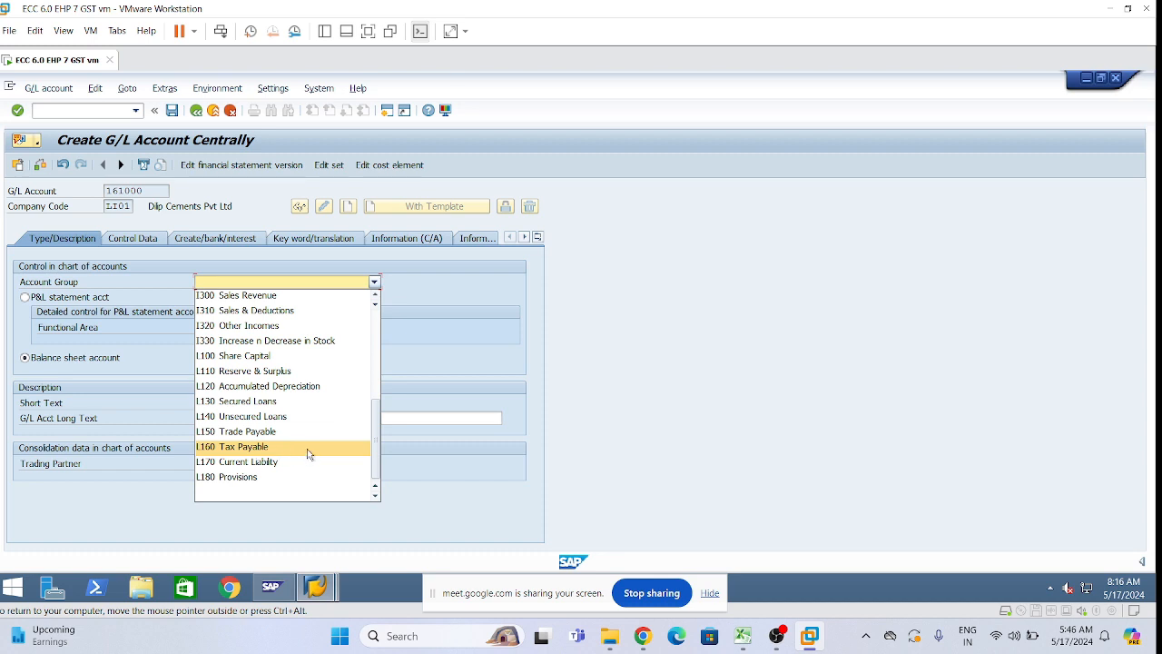
click(308, 449)
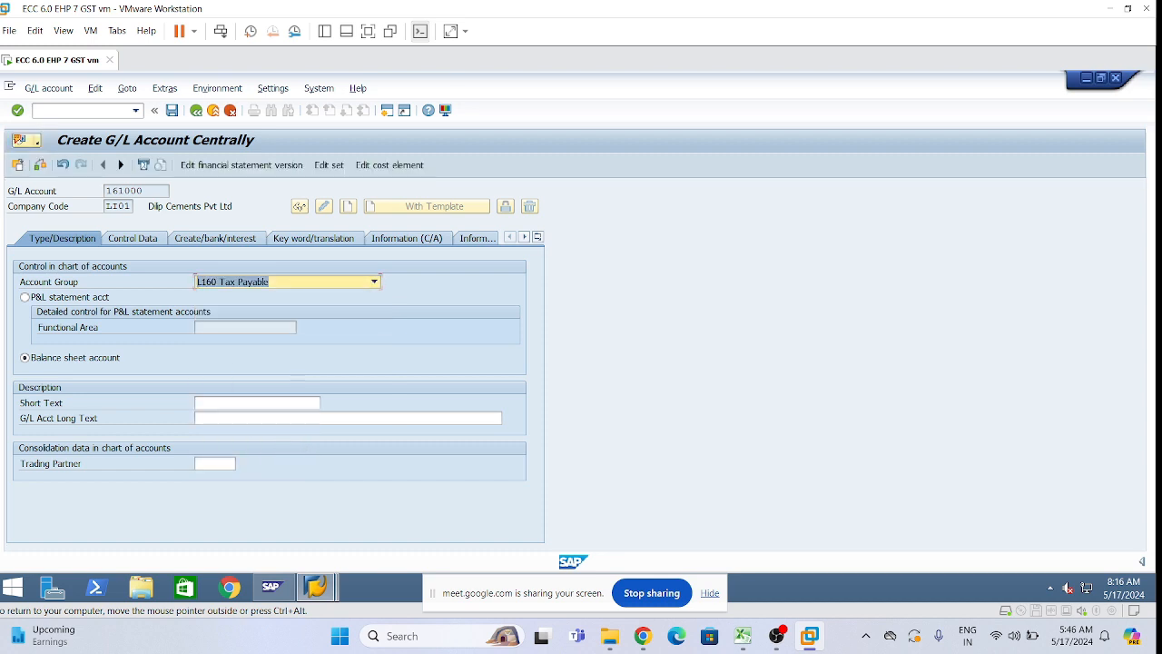
Enter the short text "S194C TDS Payable AC" and the long text "S194C TDS Payable A/C" for the account.
click(258, 403)
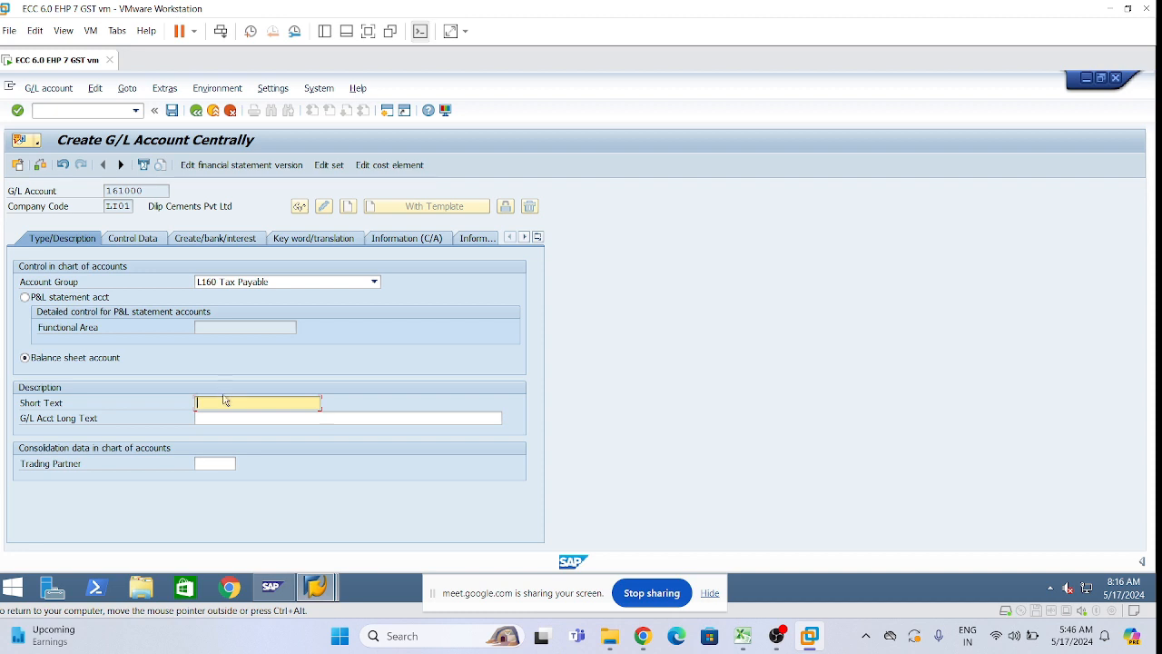
text(S194C TDS Payable AC)
key(ctrl+a)
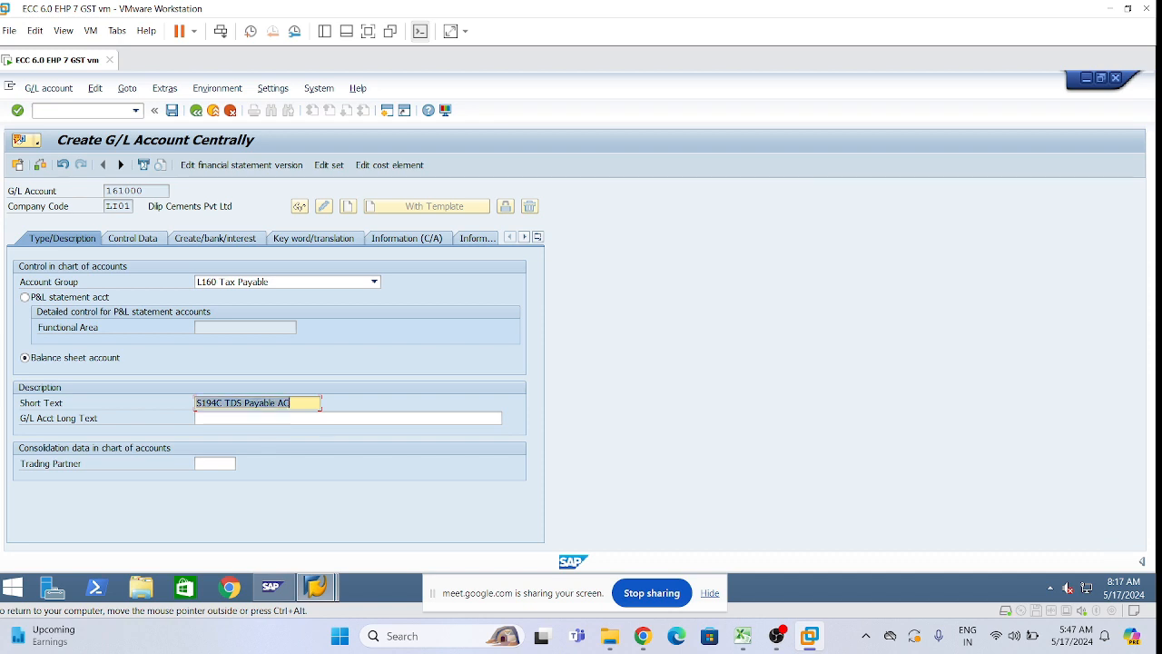
key(ctrl+c)
key(Tab)
key(ctrl+v)
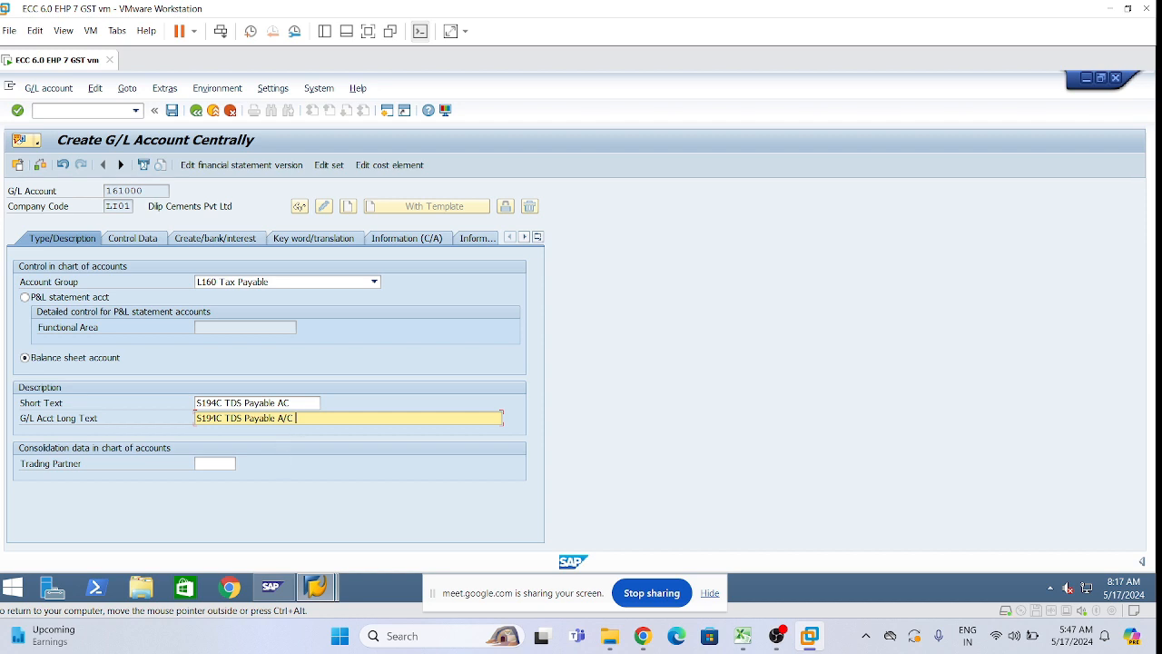
In the account's control data, enable open item management and line item display, and set the sort key to 001.
click(145, 240)
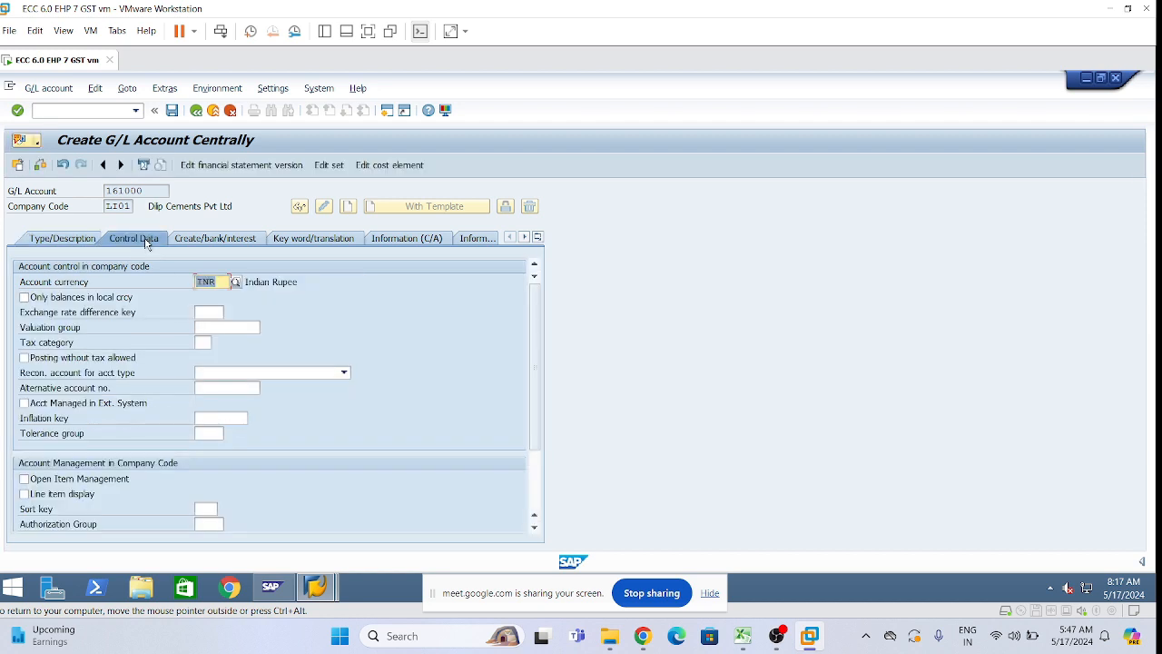
click(200, 311)
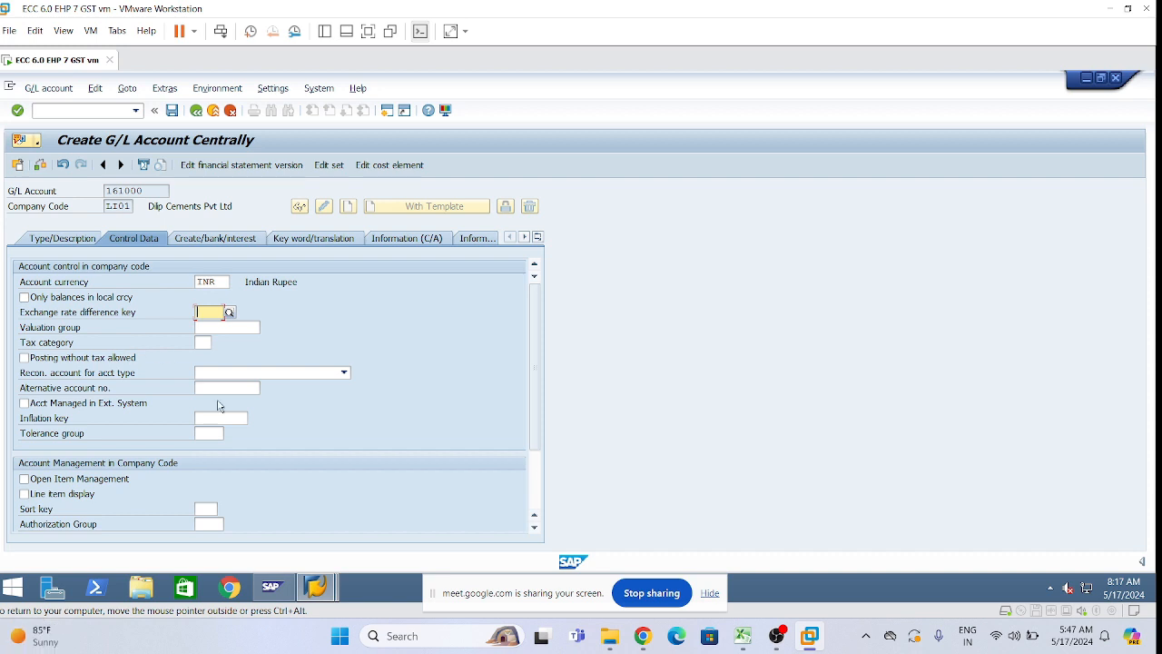
click(23, 478)
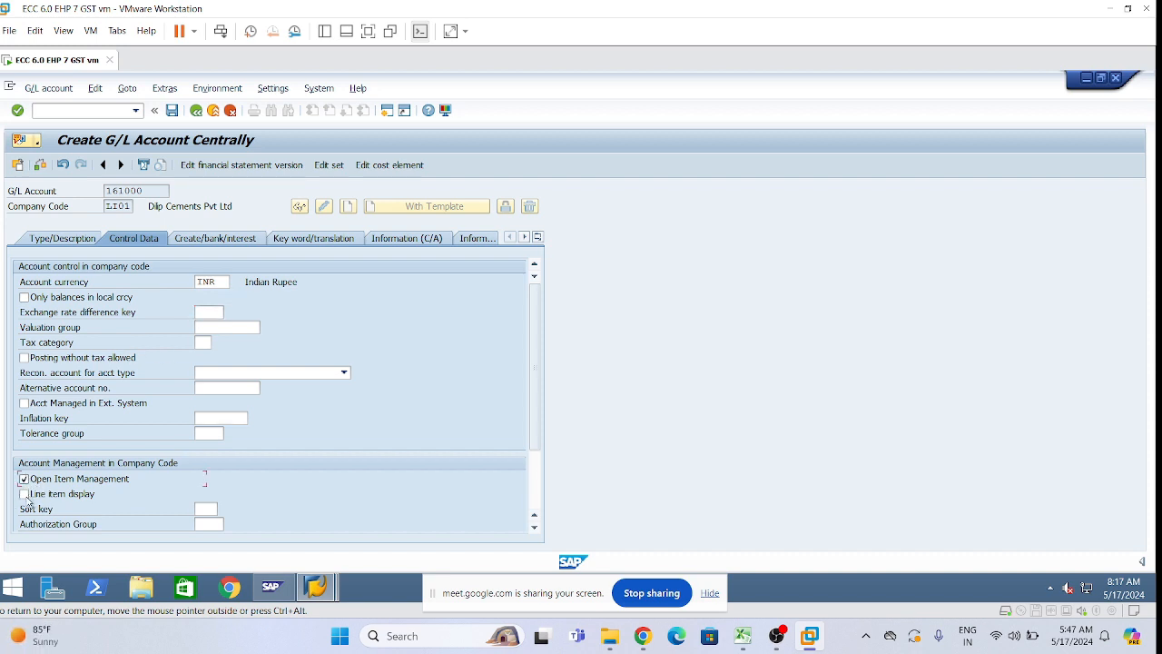
click(24, 494)
click(201, 509)
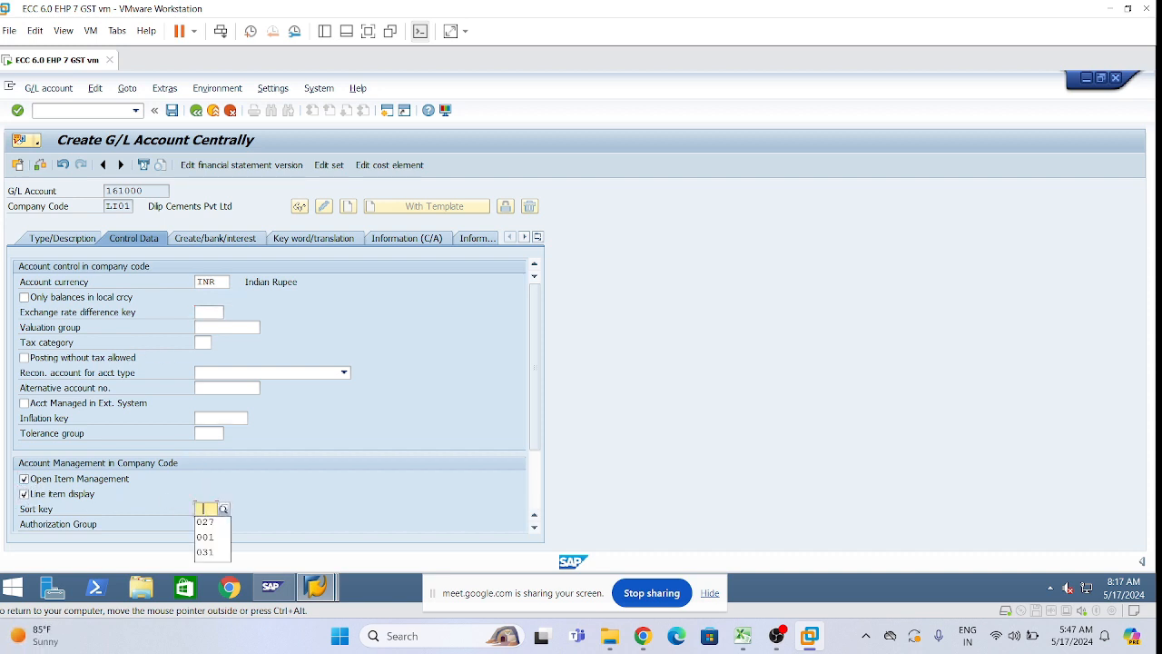
click(216, 536)
Set the account's field status group for document creation to G001.
click(196, 240)
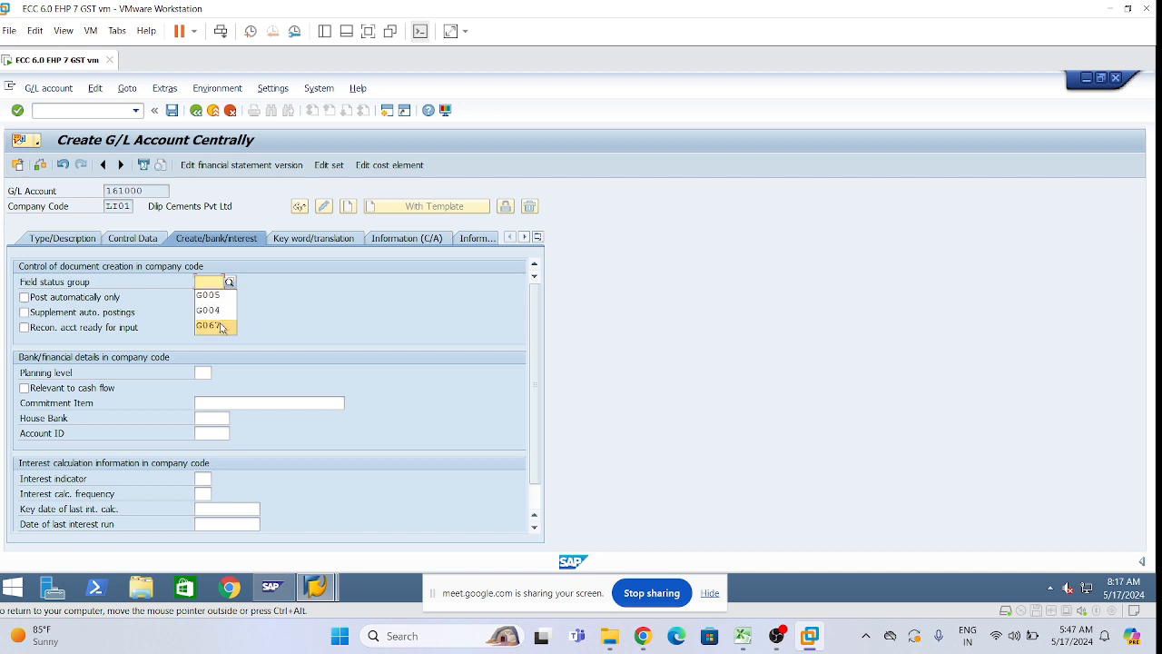
key(BackSpace)
text(g001)
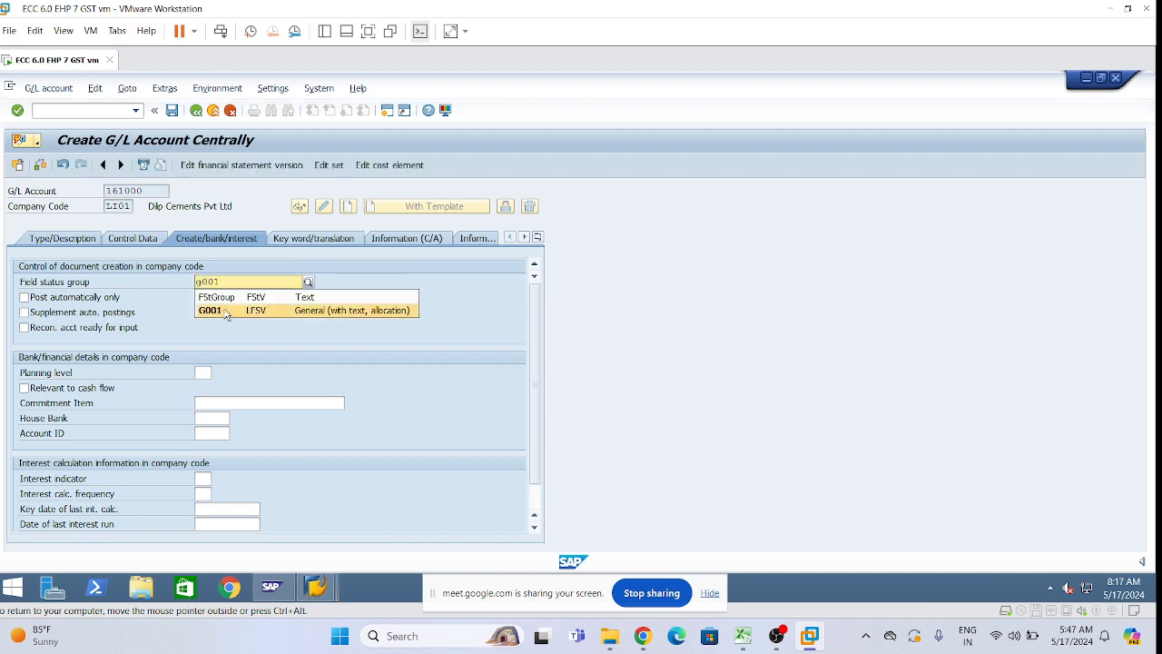
Accept field status group G001 and save the new G/L account 161000 in company code LI01.
click(226, 312)
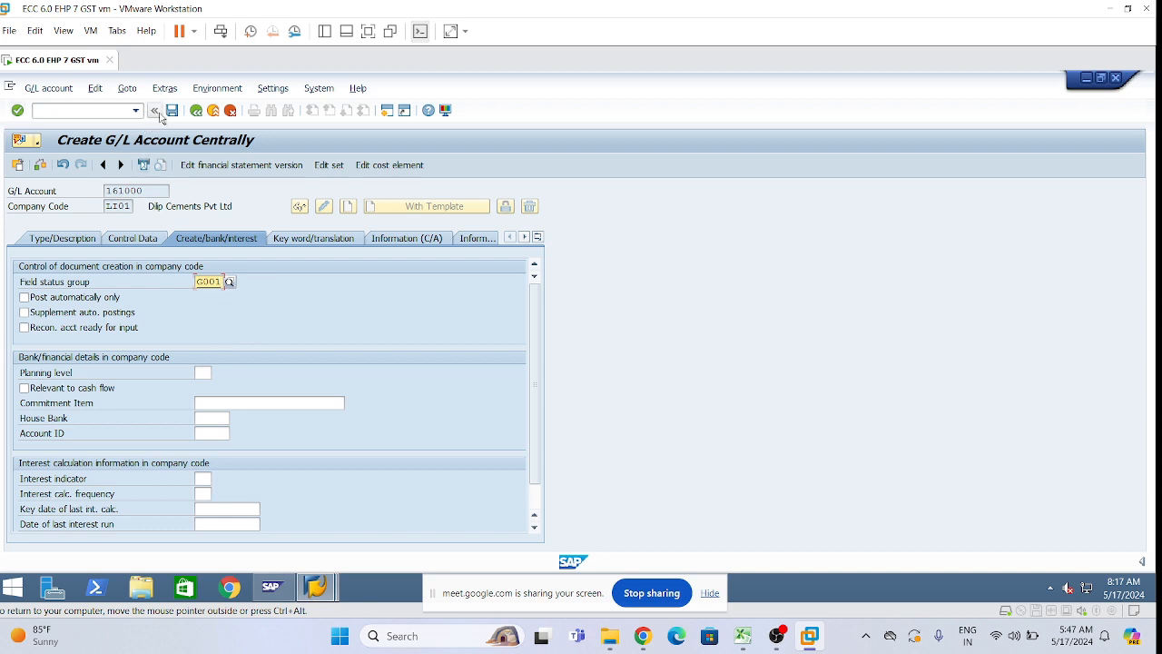
click(171, 111)
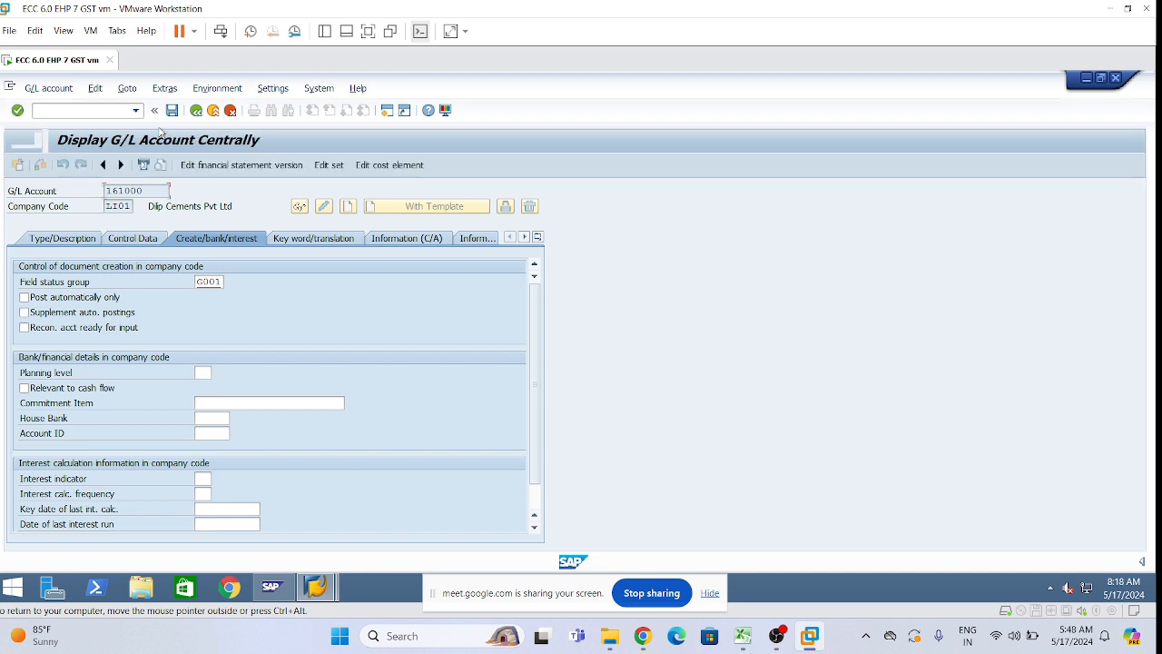
click(153, 191)
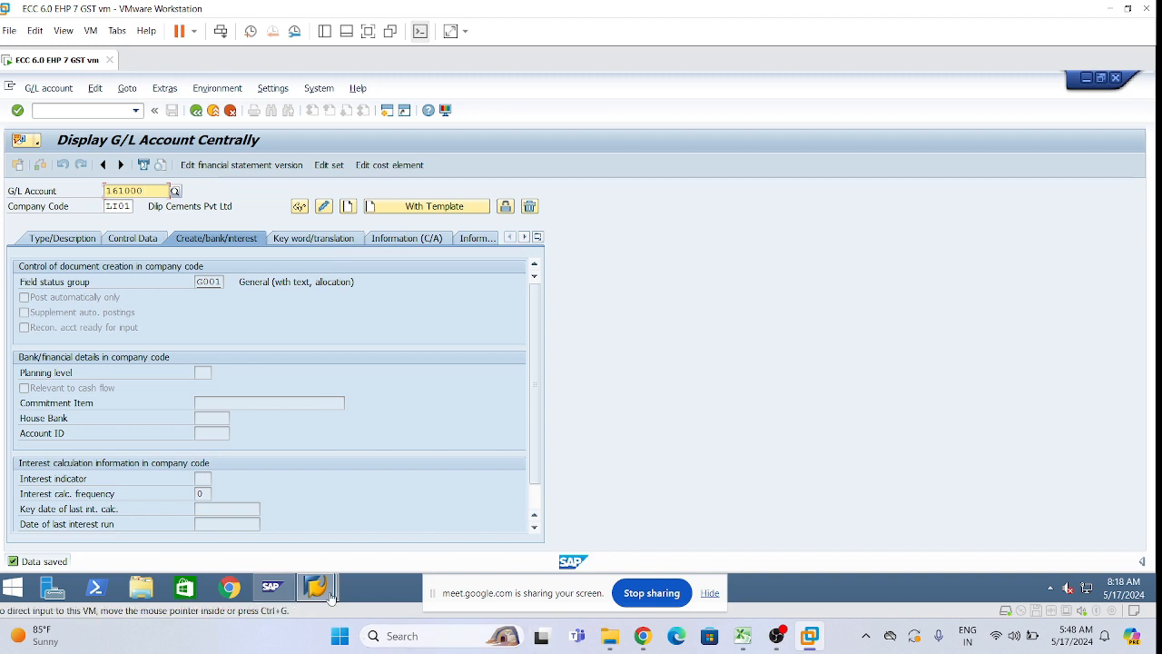
Return to the extended withholding tax activation overview, acknowledge the caution, and go back to the IMG structure.
mouse_move(330, 590)
click(476, 509)
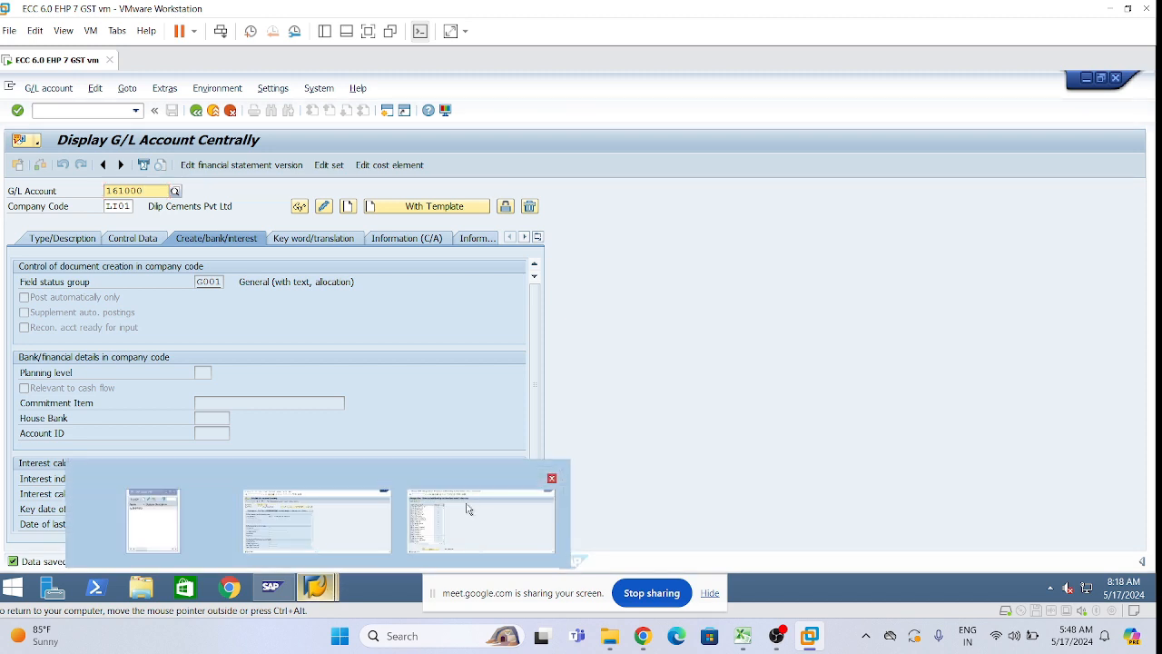
click(193, 114)
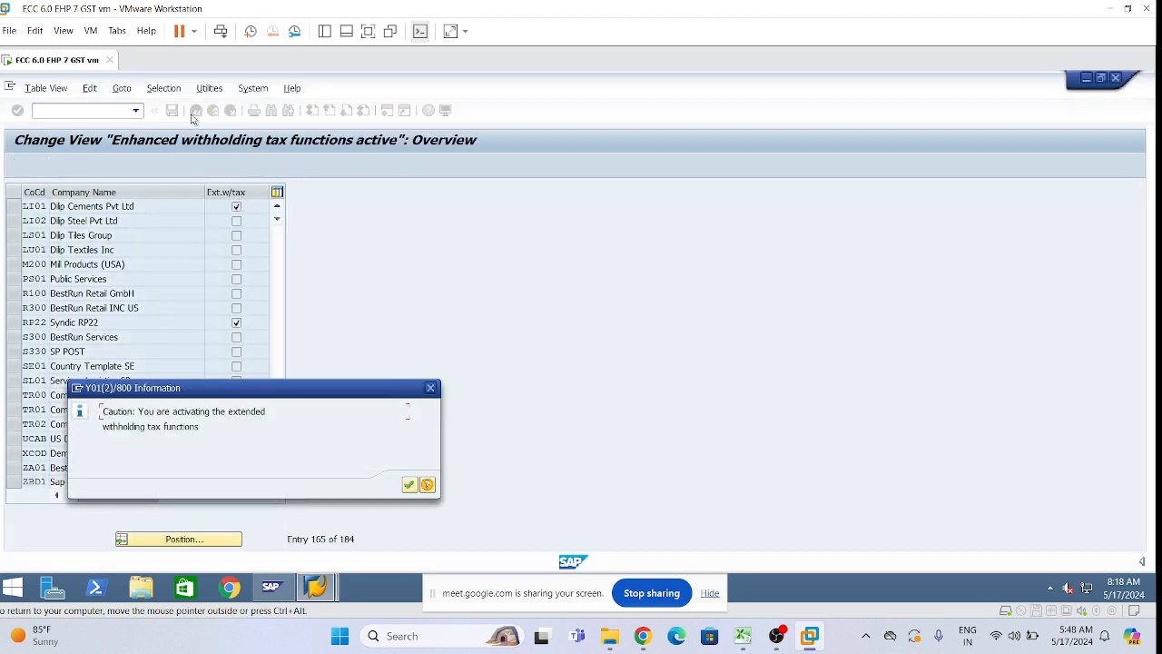
click(408, 484)
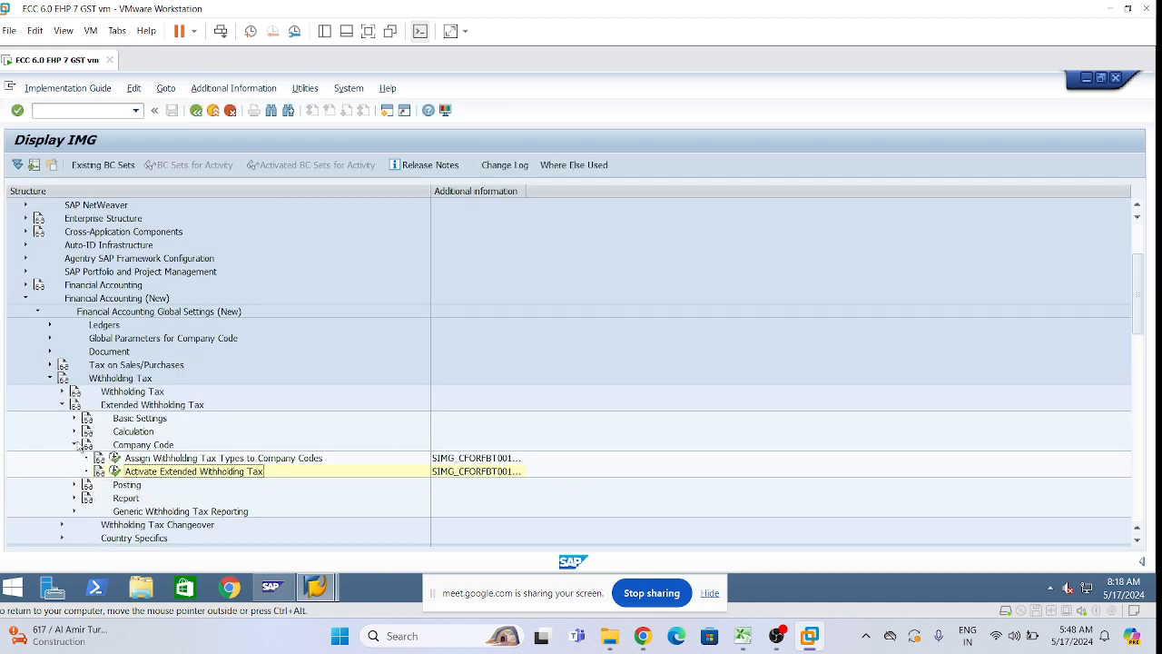
Under Extended Withholding Tax posting settings, open Define Accounts for Withholding Tax to be Paid Over for chart of accounts LOCA.
click(74, 444)
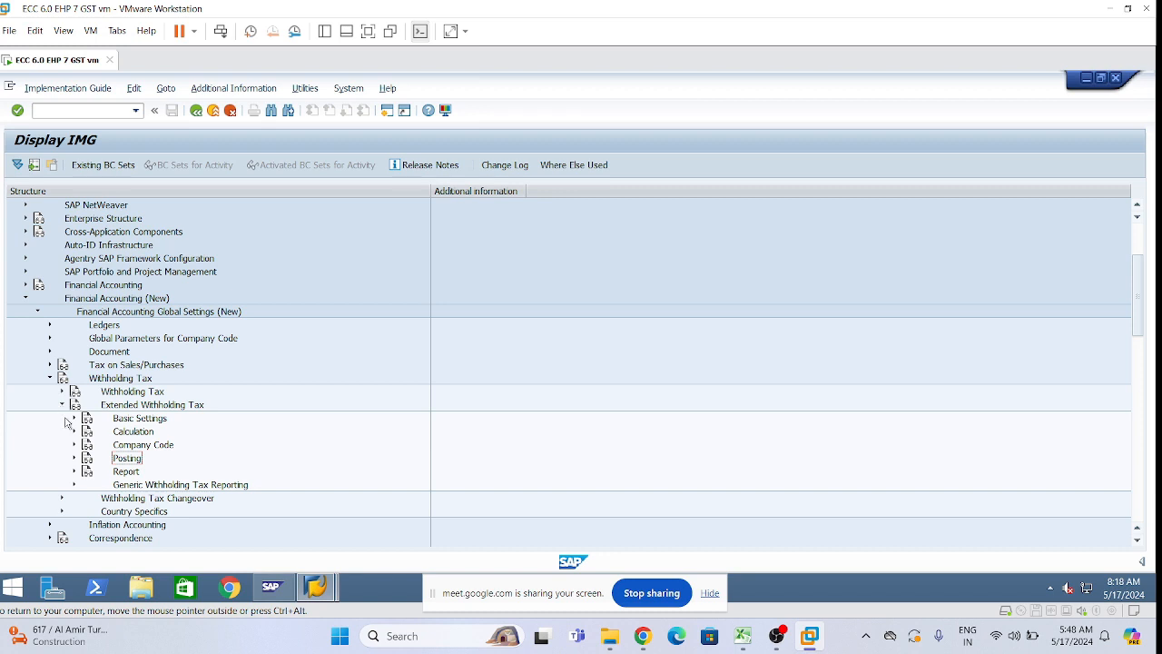
click(74, 458)
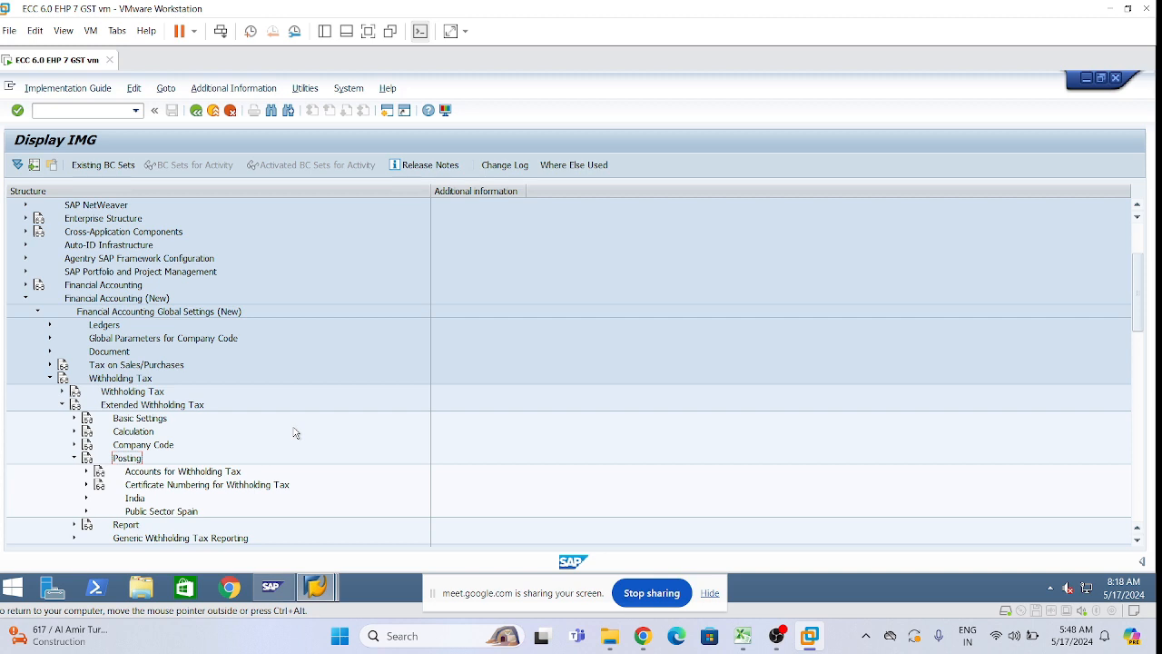
click(86, 472)
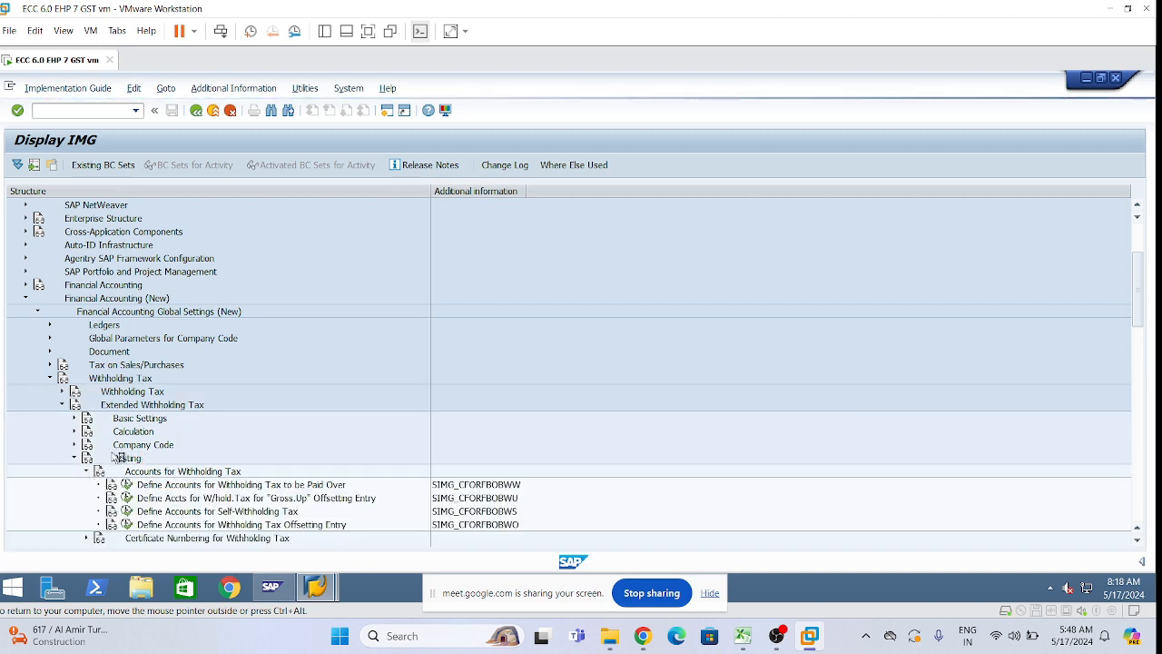
scroll(146, 497, down, 2)
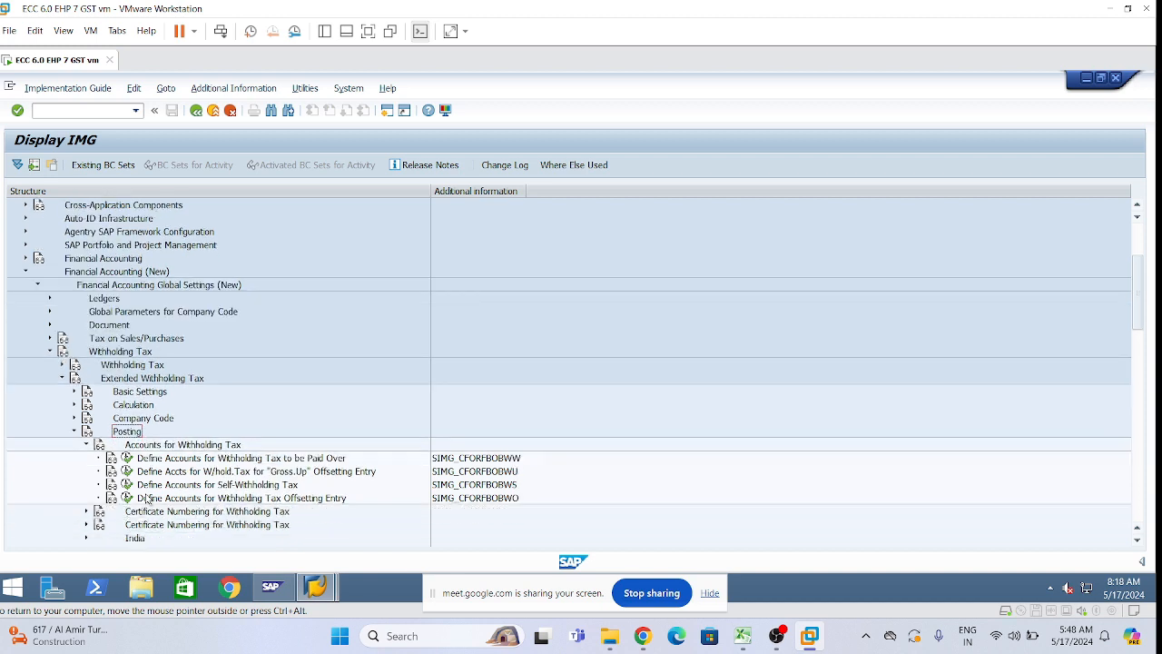
click(156, 461)
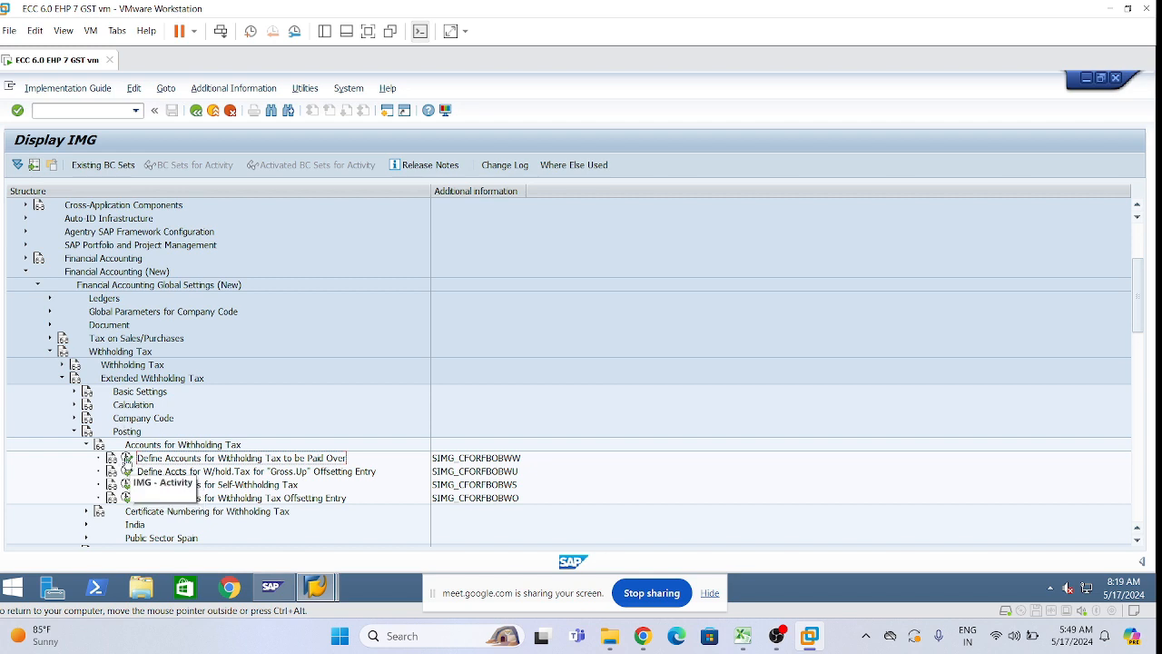
click(126, 461)
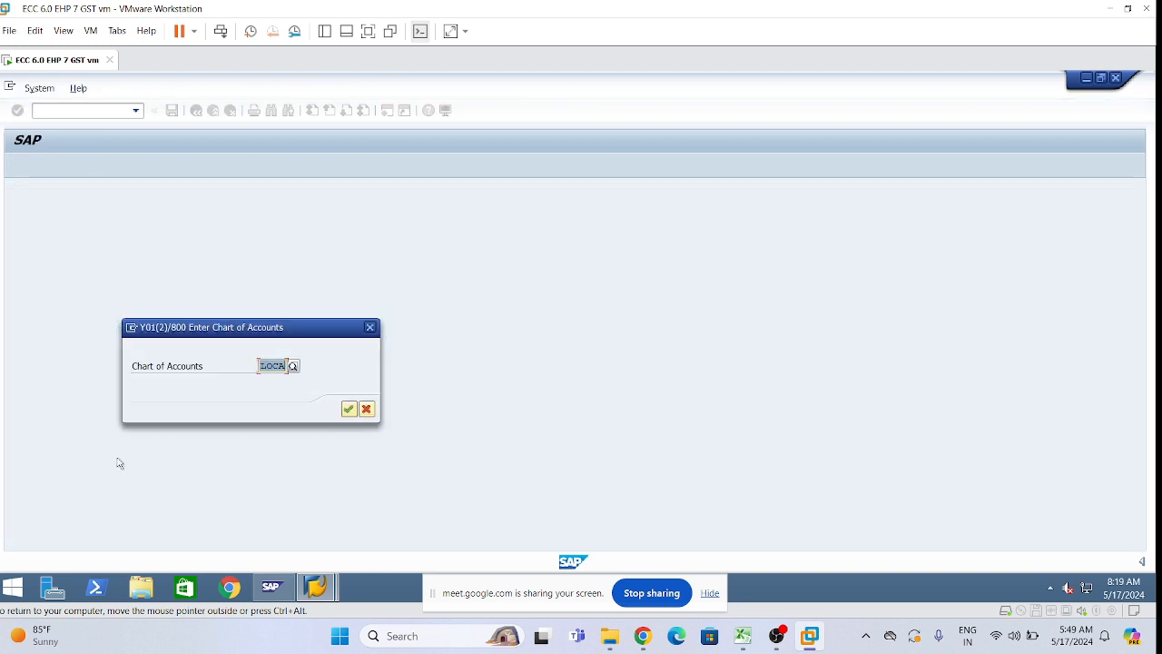
click(256, 367)
click(347, 413)
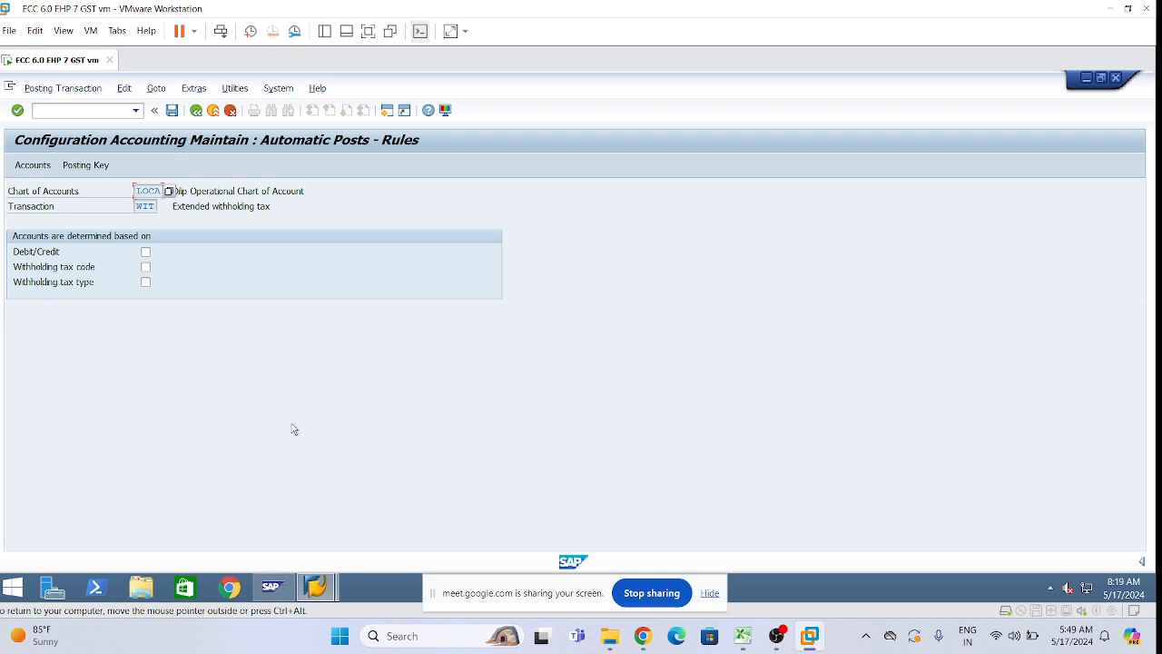
Set the WIT account determination rules to depend on withholding tax code and withholding tax type, and save them.
click(147, 268)
click(147, 283)
click(172, 110)
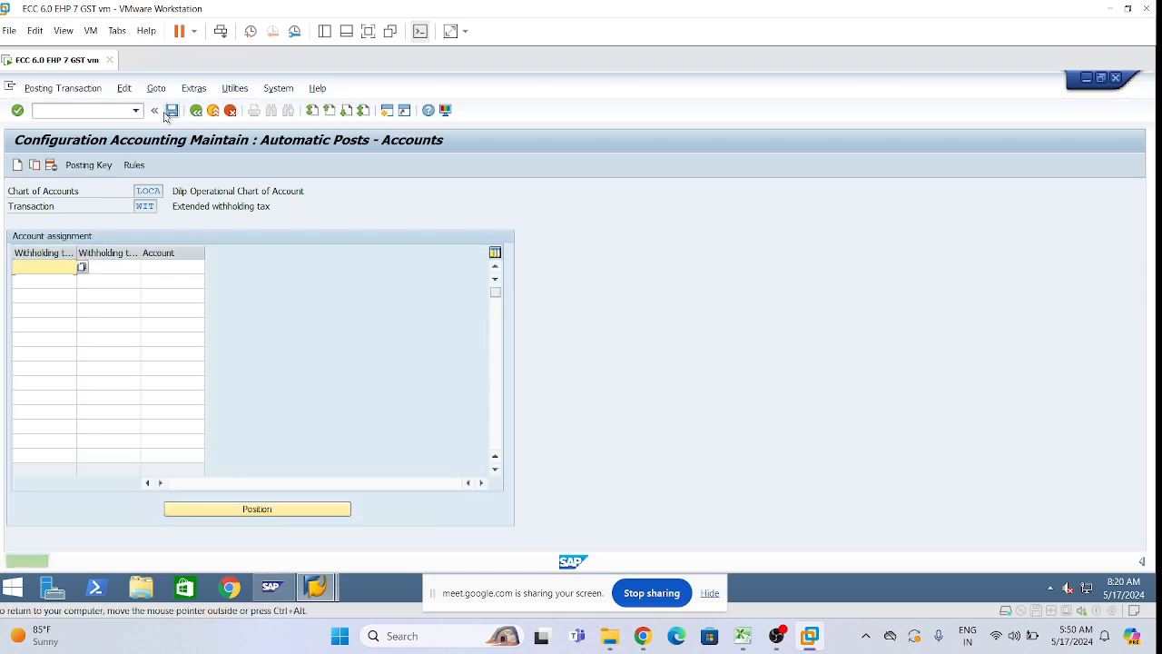
Add the first account assignment row with withholding tax keys L1 and CI and account 161000.
key(Tab)
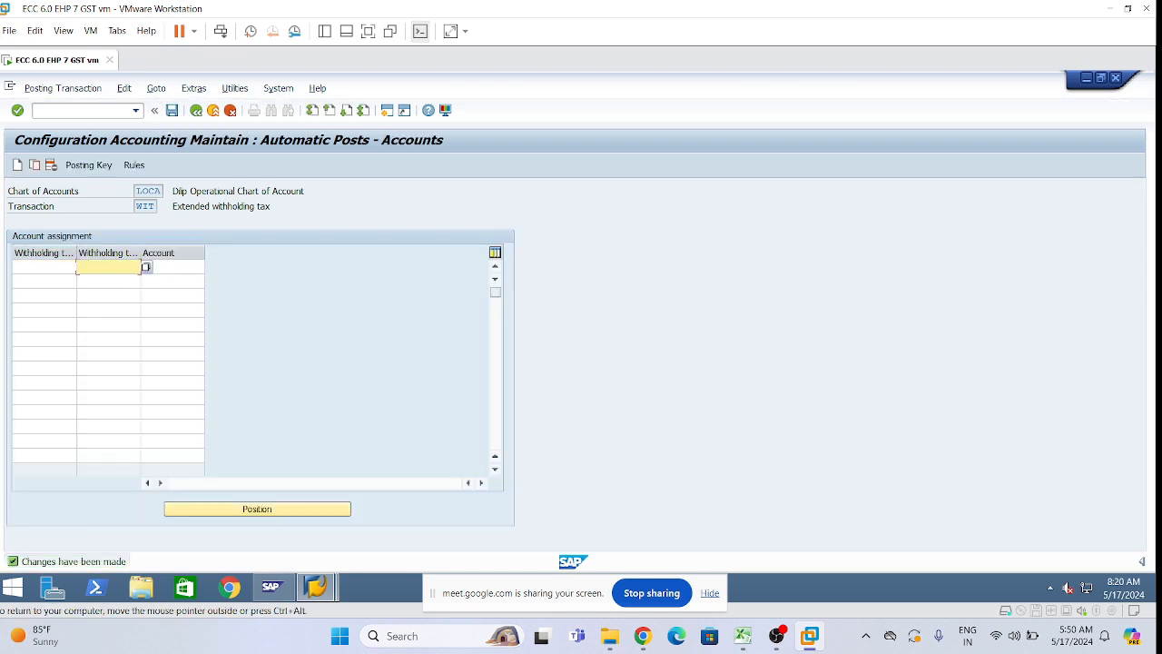
click(44, 267)
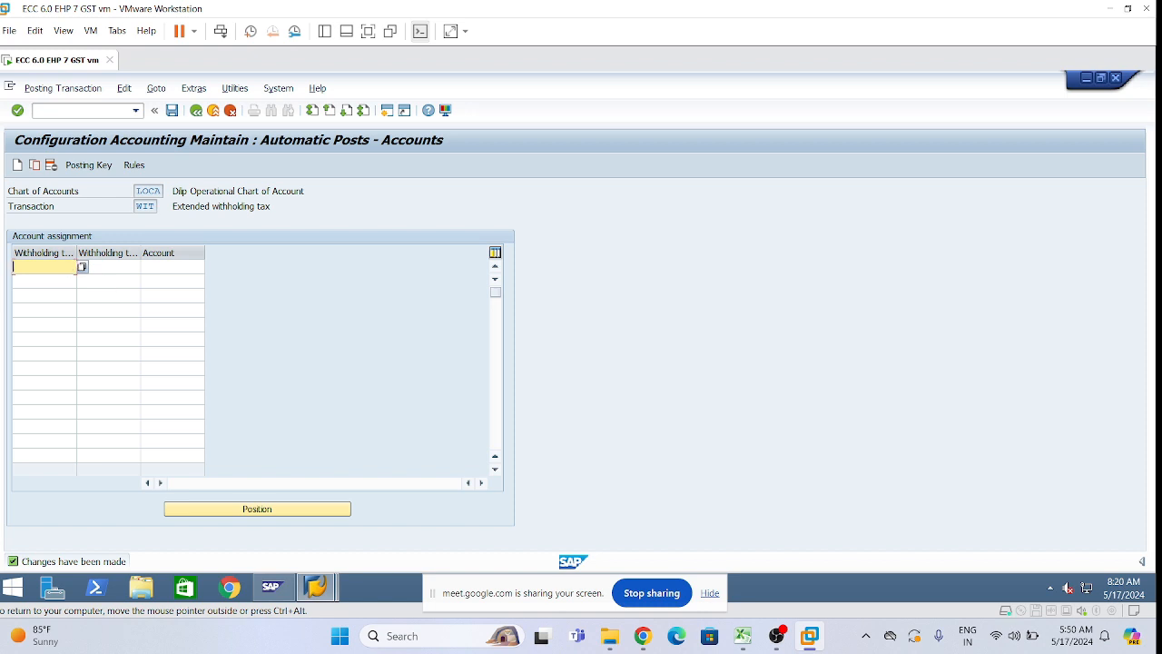
text(L1)
key(Tab)
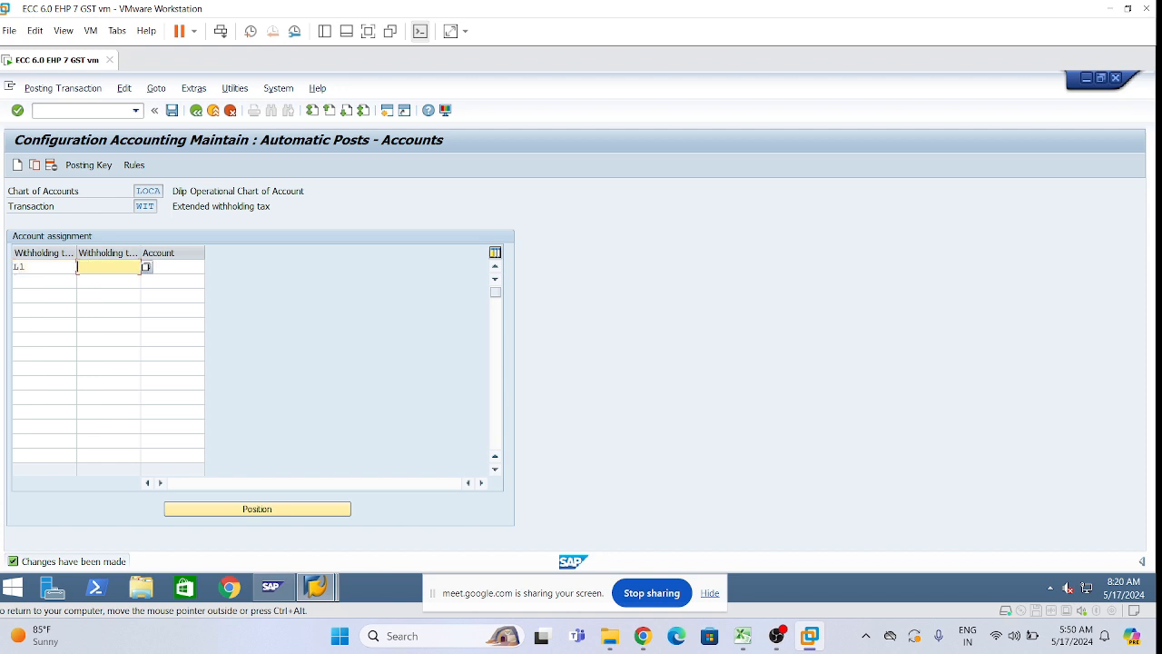
text(C1)
click(80, 338)
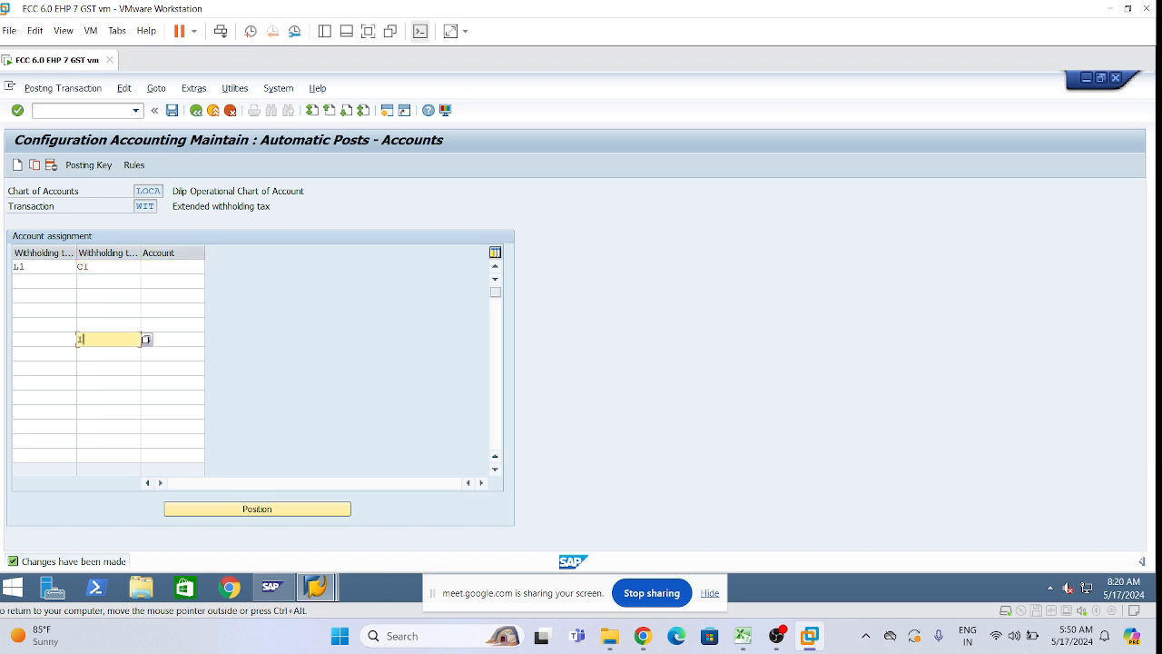
click(171, 267)
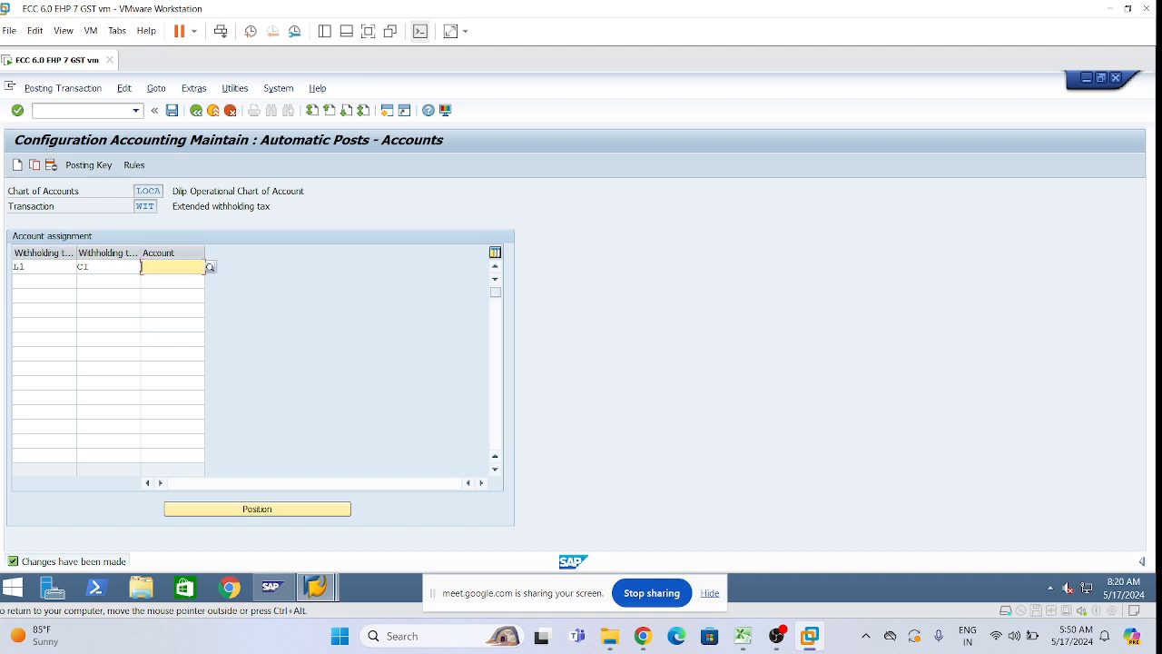
text(161000)
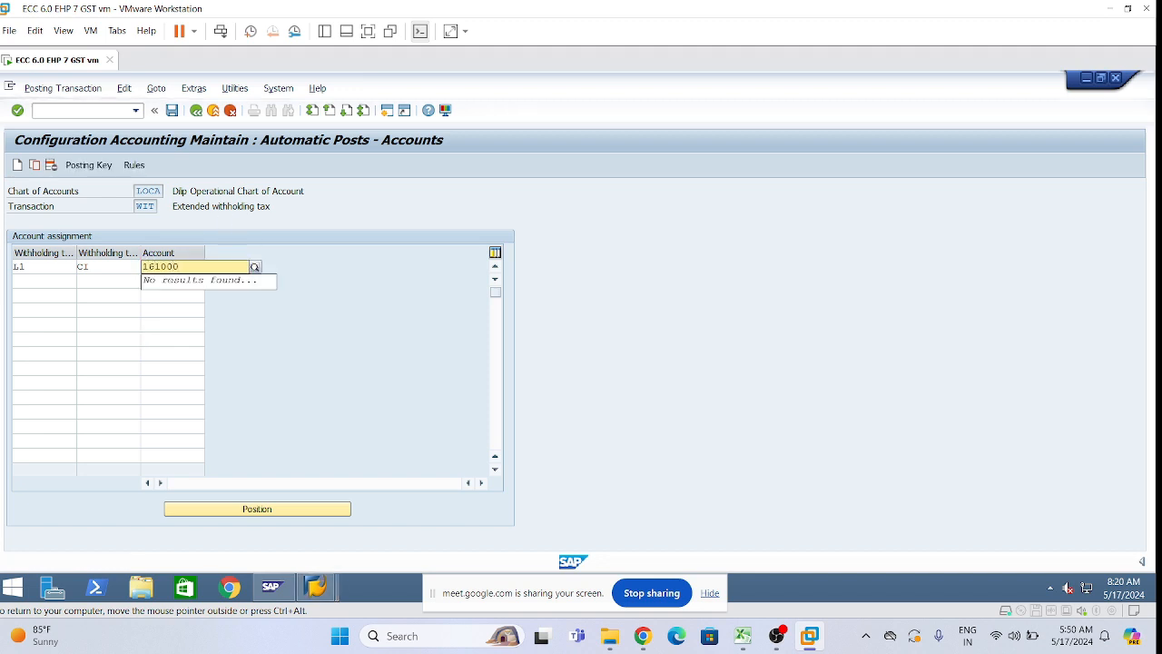
key(Return)
click(108, 310)
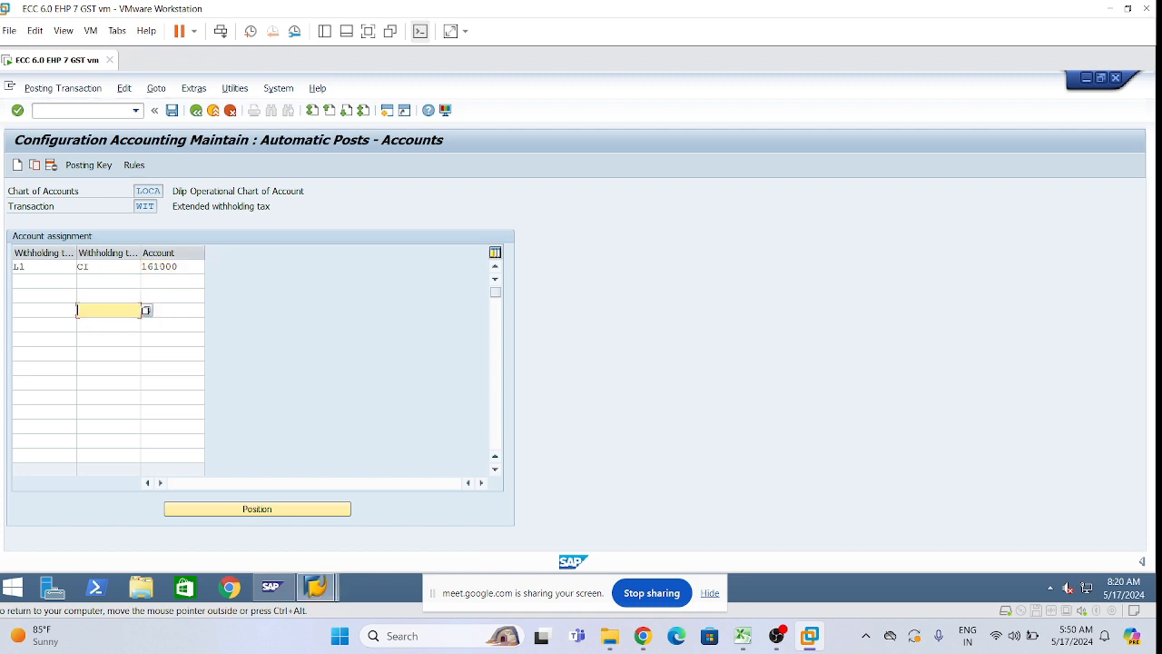
Add a second account assignment row with L2 and CP, reusing account 161000 from the first row.
click(43, 282)
text(L2)
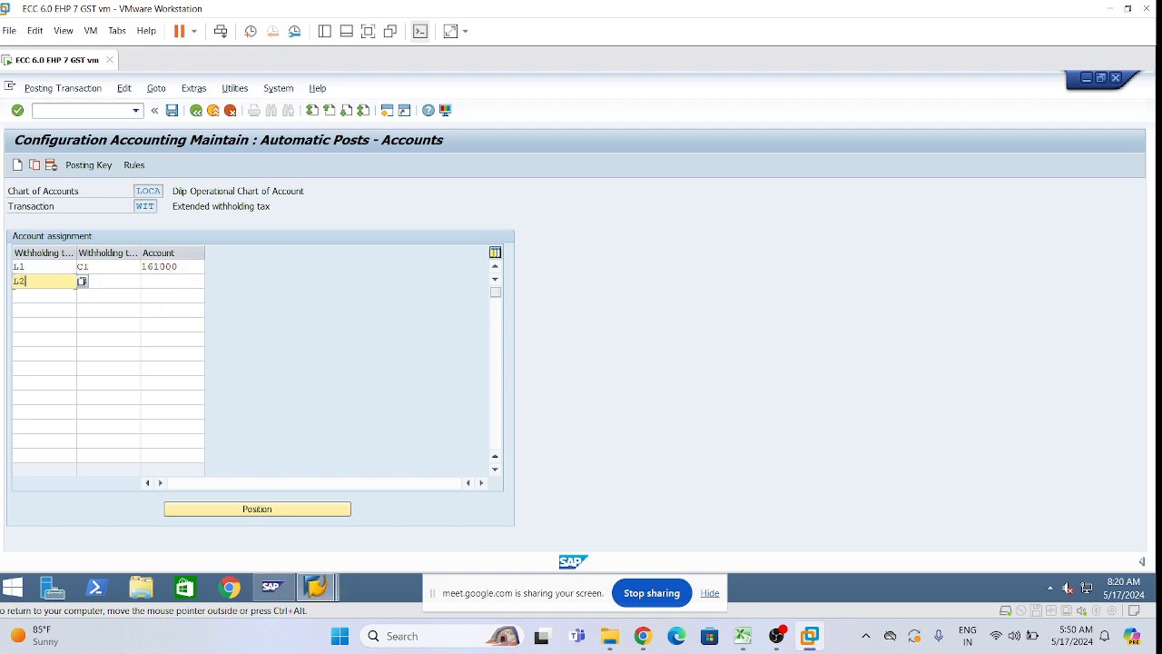
key(Tab)
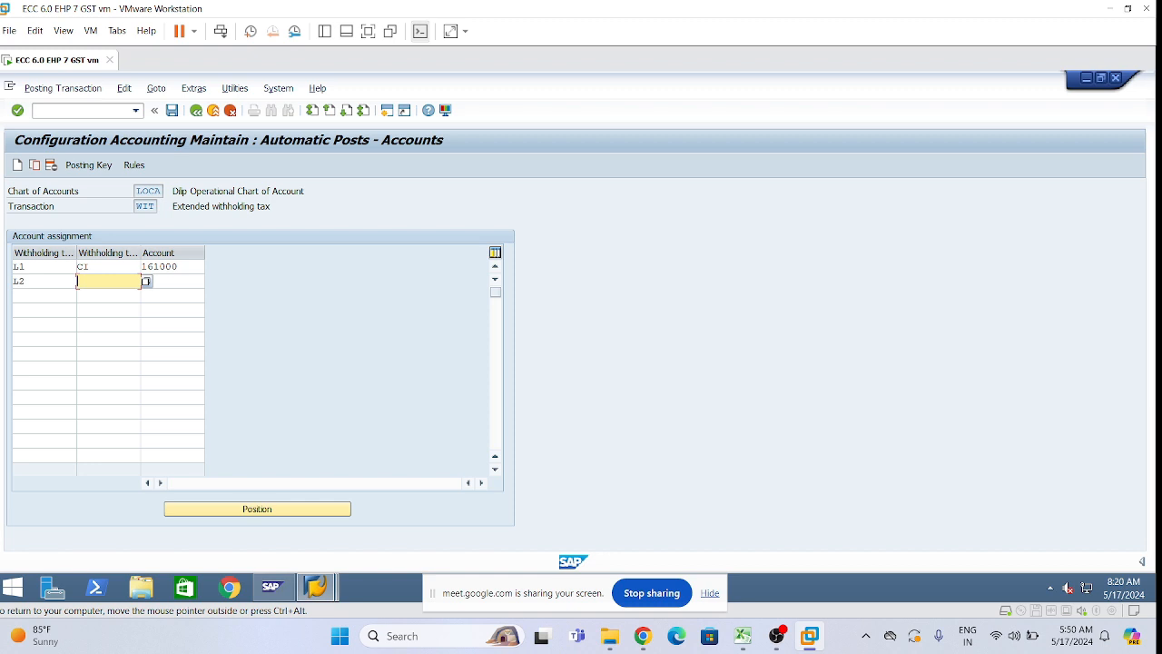
text(C2)
key(Tab)
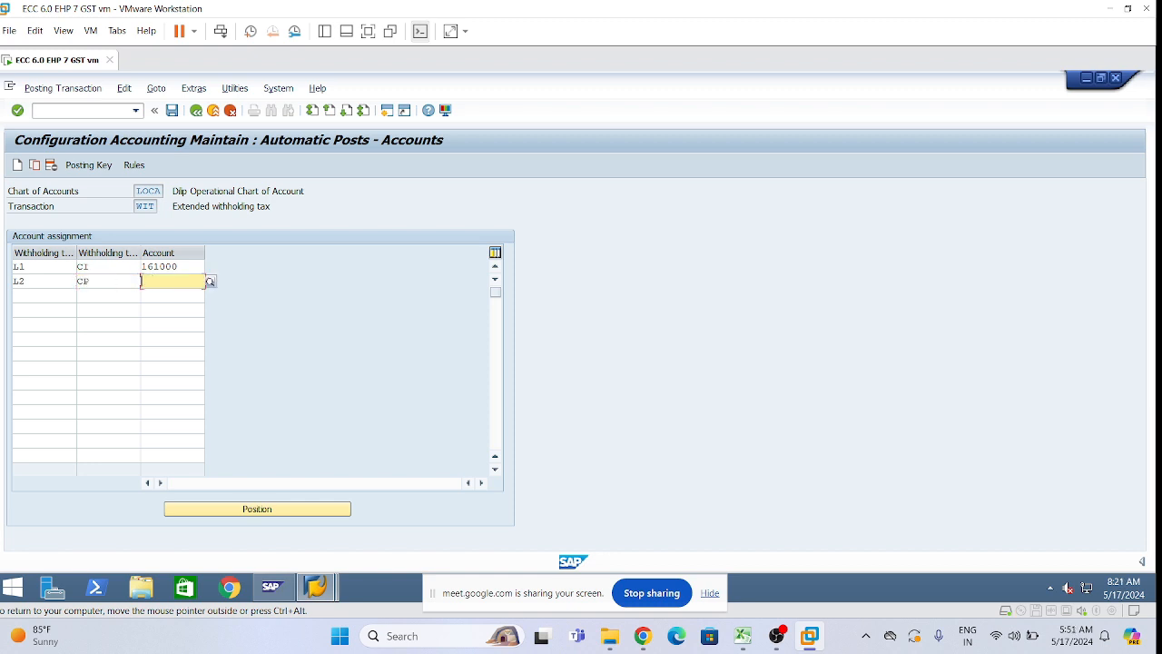
drag(180, 266, 128, 265)
key(ctrl+c)
click(142, 282)
key(ctrl+v)
key(Tab)
Add a third account assignment row with withholding tax keys L3 and OI and account 161000.
text(L3)
key(Tab)
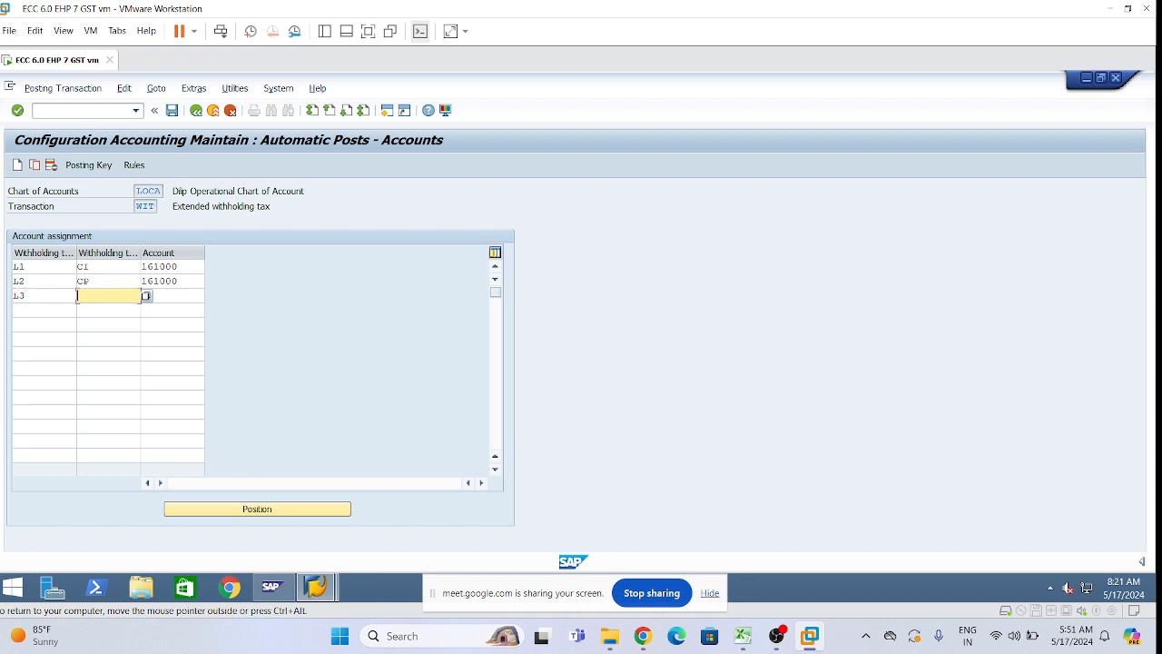
text(O1)
key(Tab)
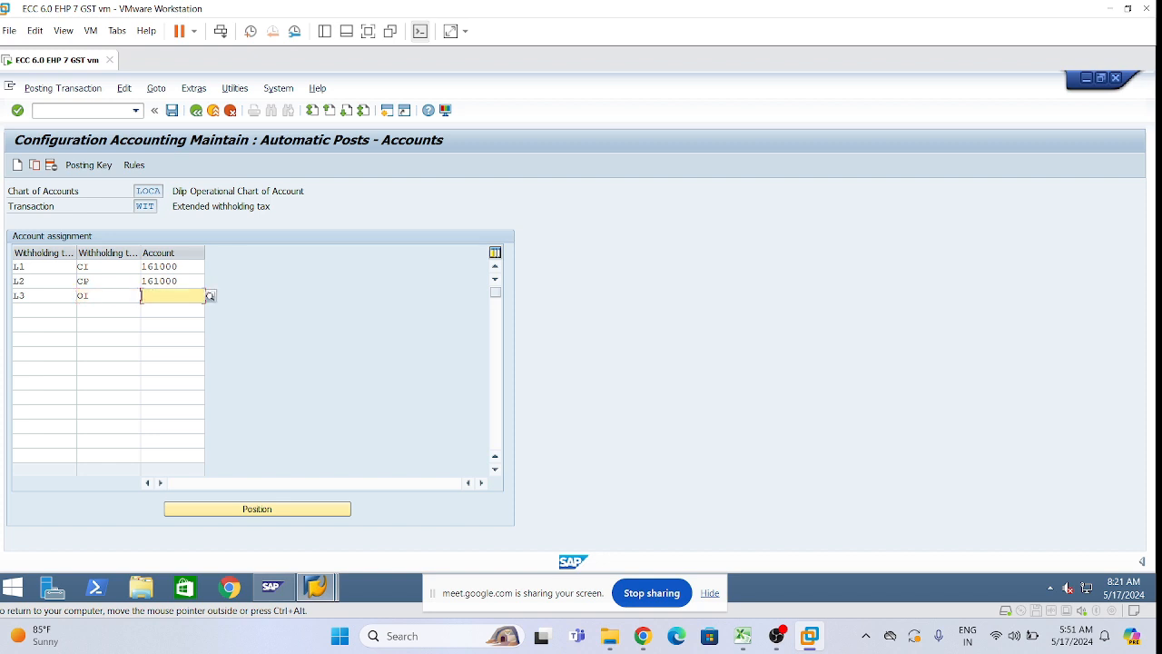
text(161000)
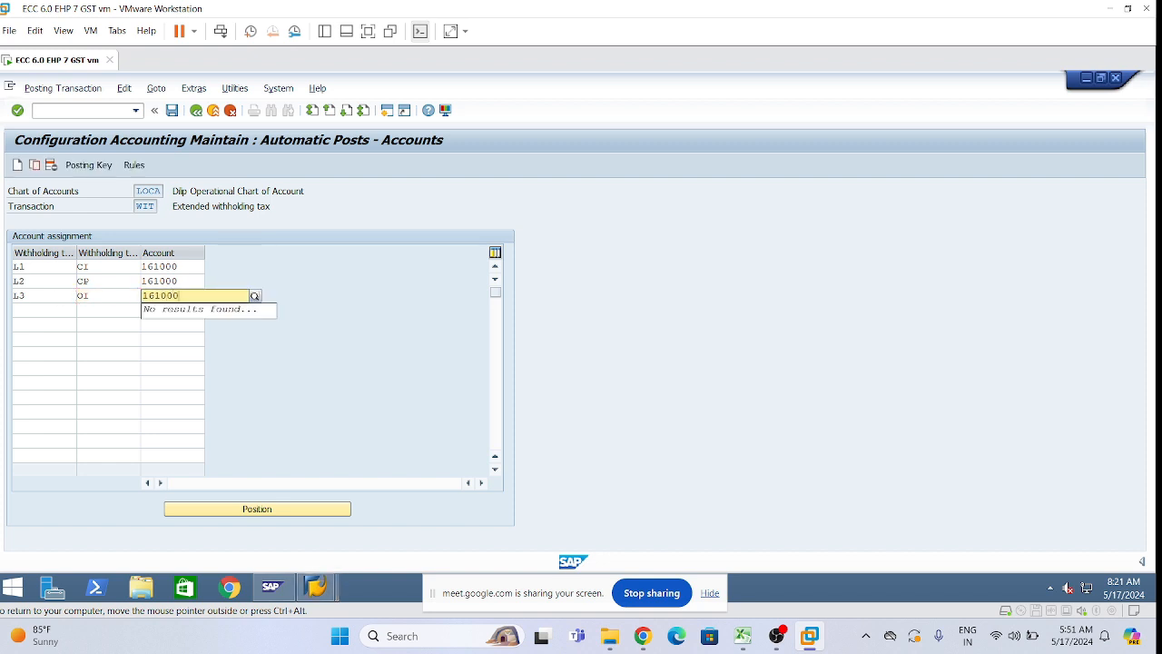
key(Tab)
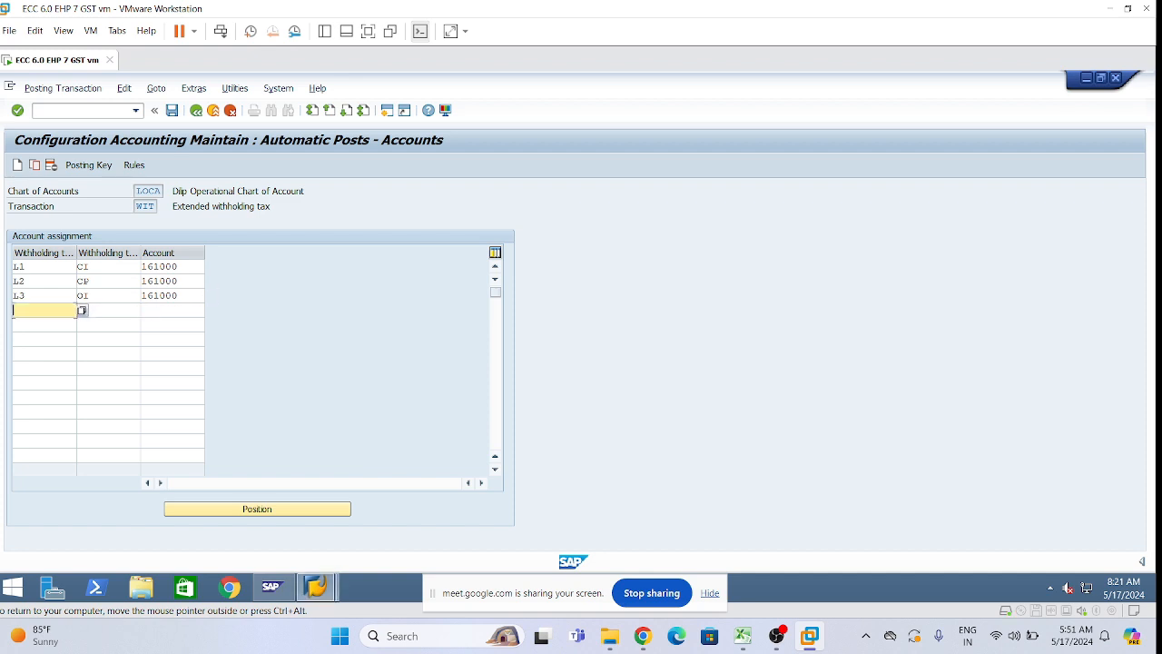
Add a fourth account assignment row with L4 and OP and account 161000, and validate the entries.
text(L4)
key(Tab)
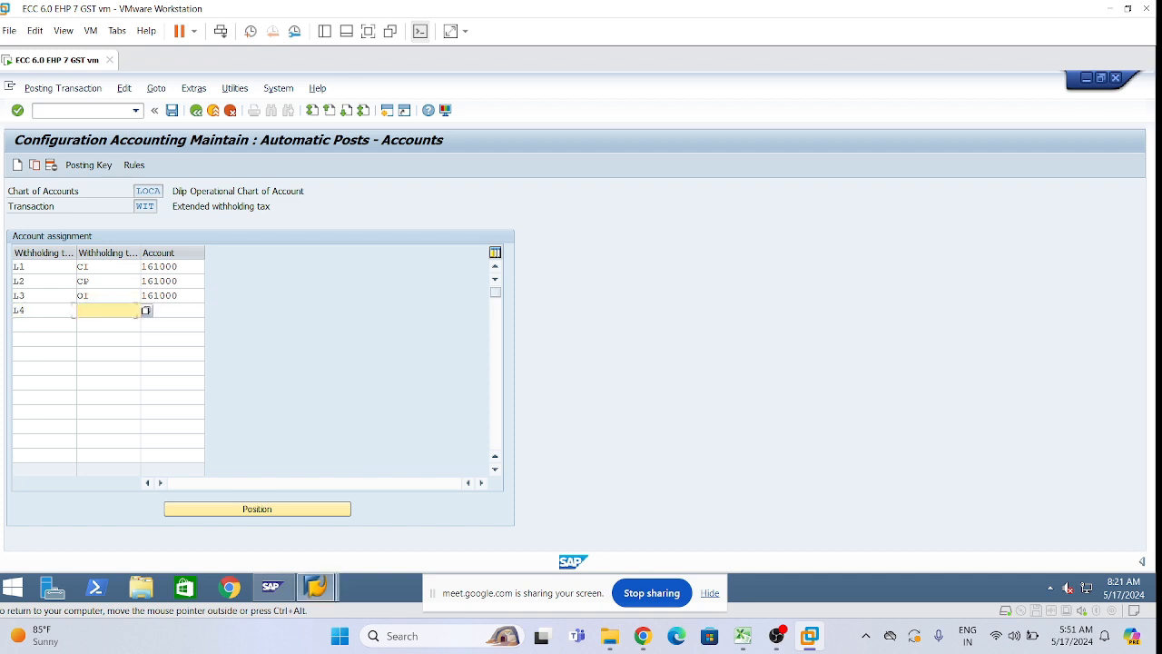
text(OF)
key(Tab)
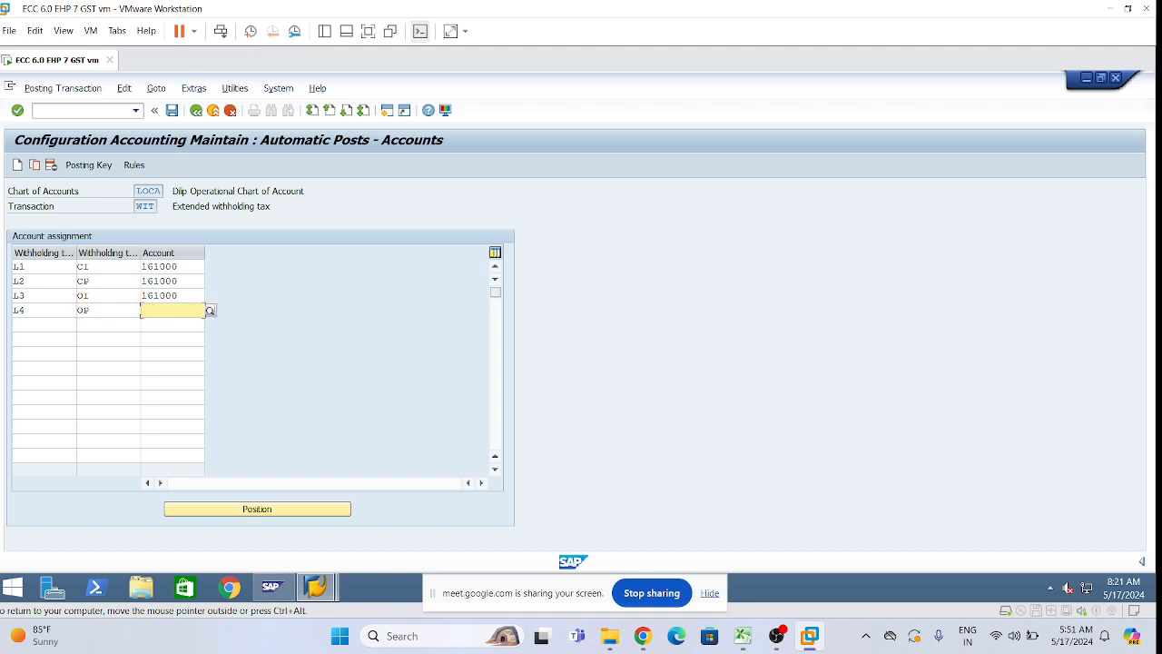
text(161)
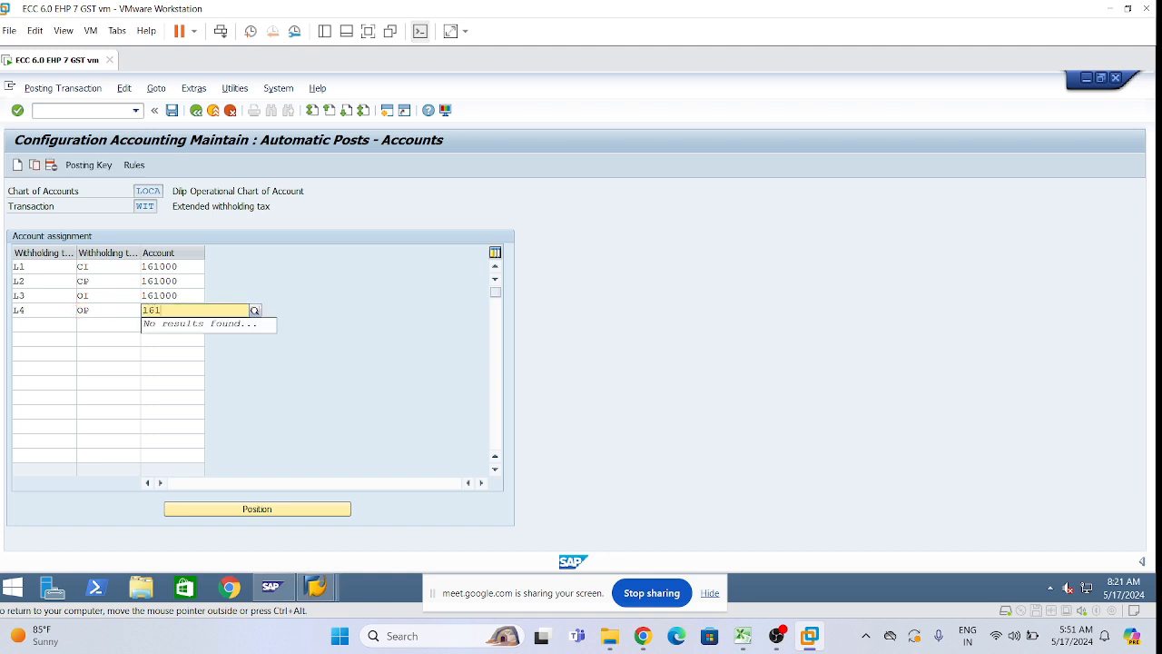
text(000)
key(Return)
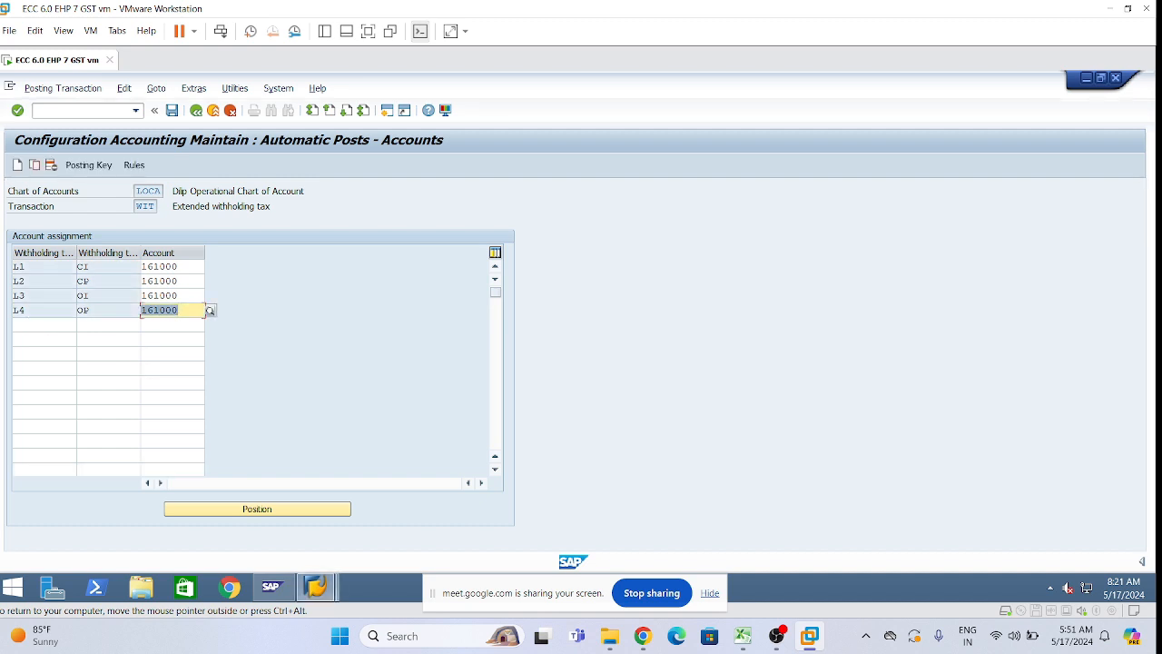
Save the extended withholding tax account assignments to customizing request Y01K900078 and return to the implementation guide.
click(172, 325)
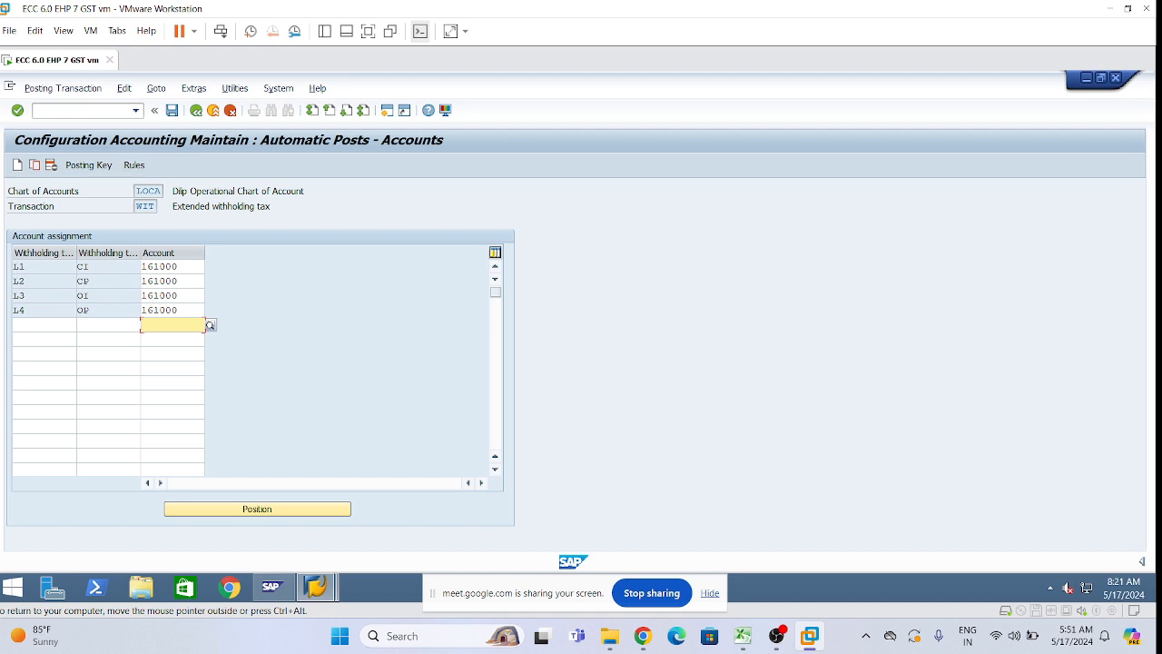
drag(181, 267, 172, 267)
click(180, 281)
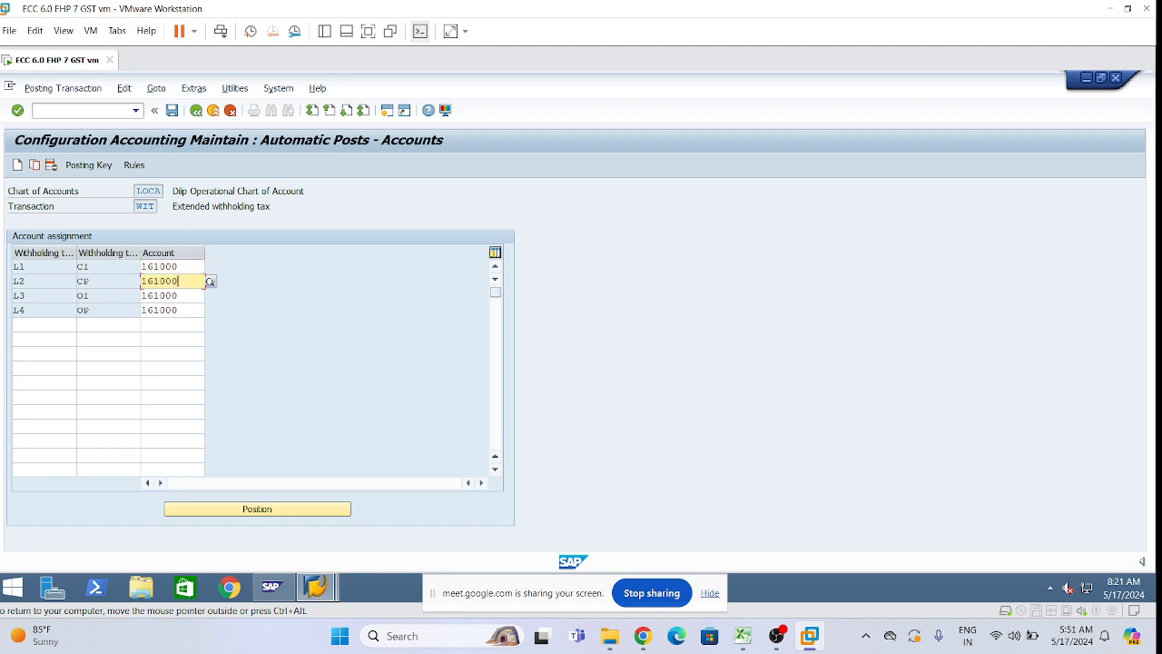
click(171, 110)
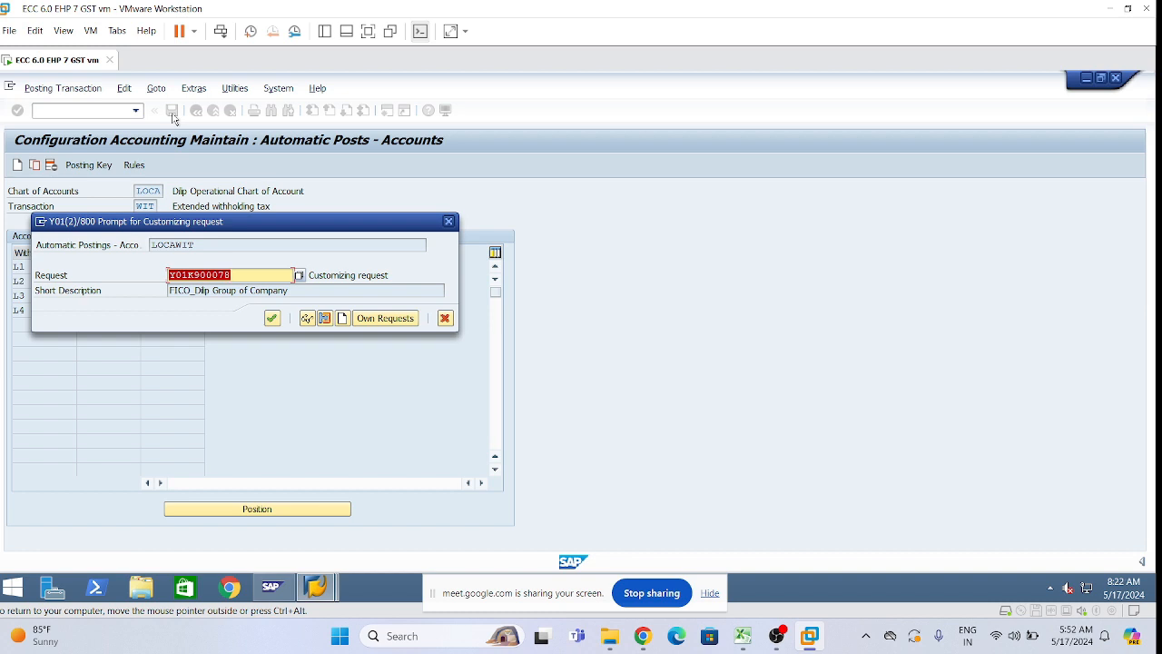
click(273, 319)
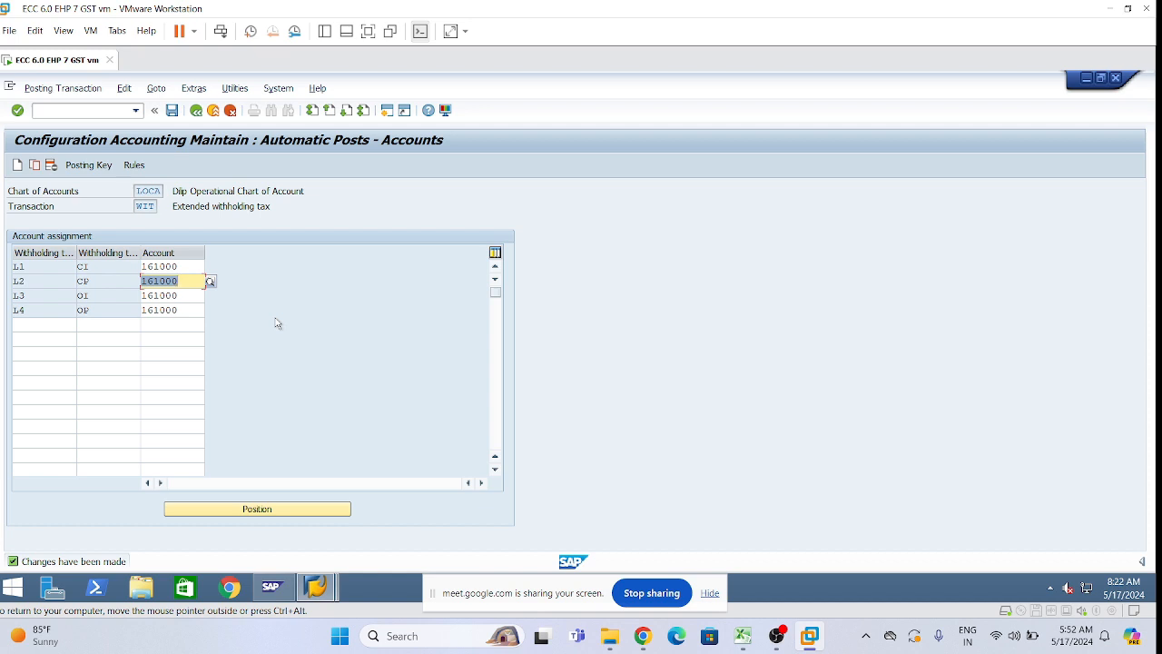
click(197, 116)
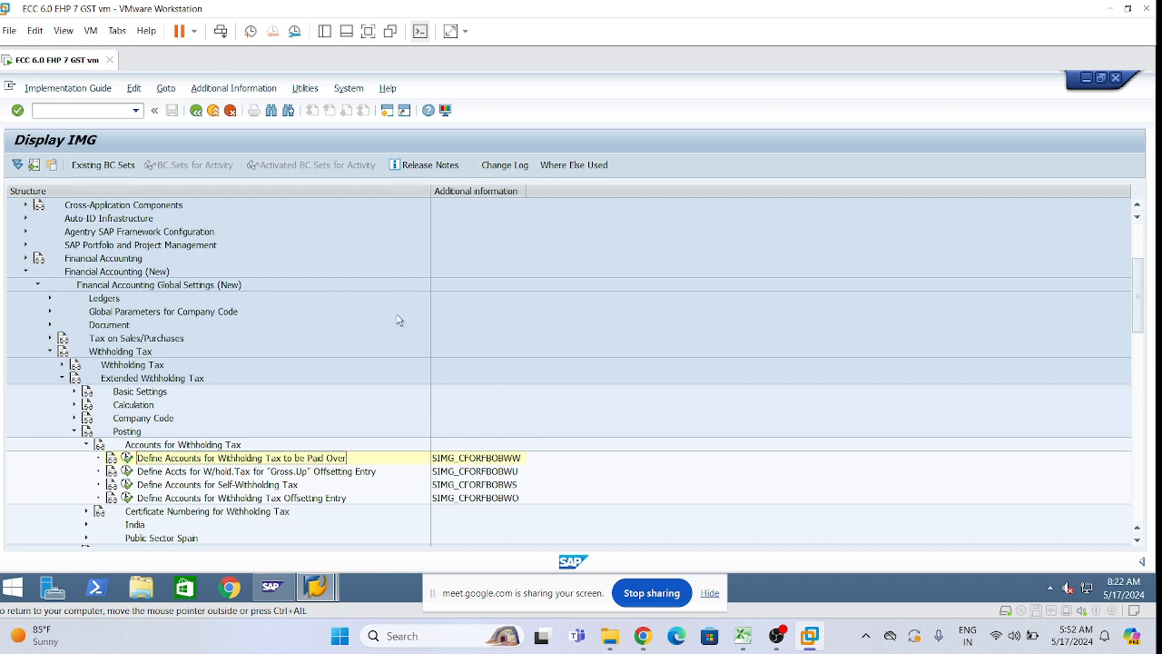
Open the Specify Document Type (Accounts Payable) activity for India's remittance challans under extended withholding tax posting.
click(86, 444)
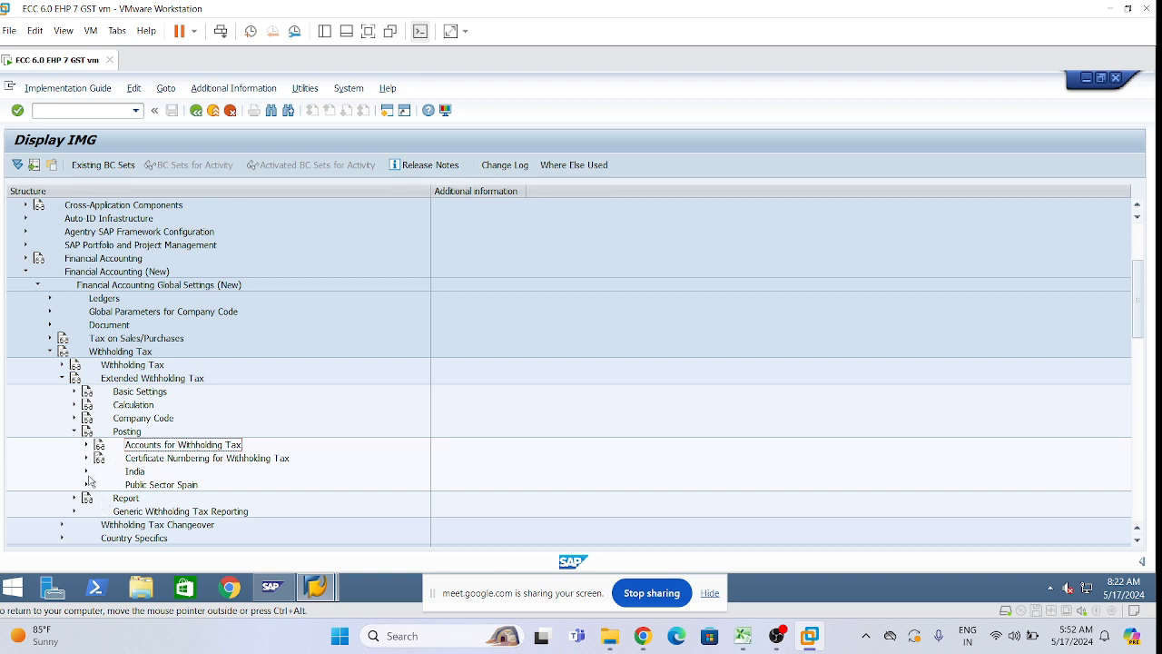
click(86, 471)
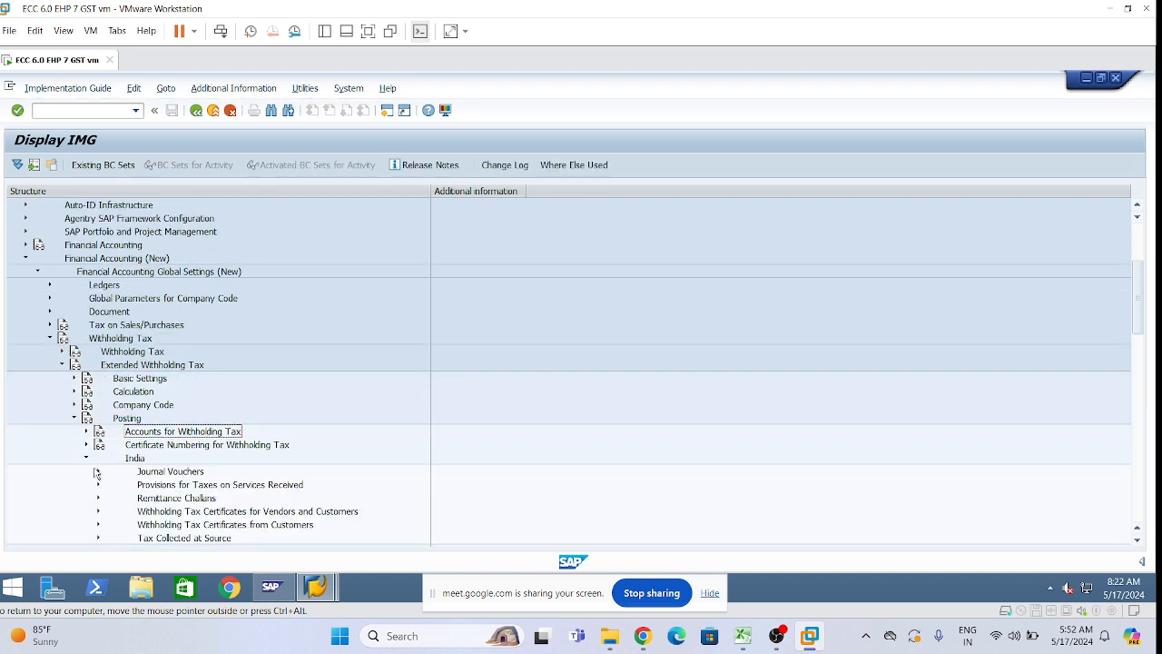
scroll(129, 490, down, 2)
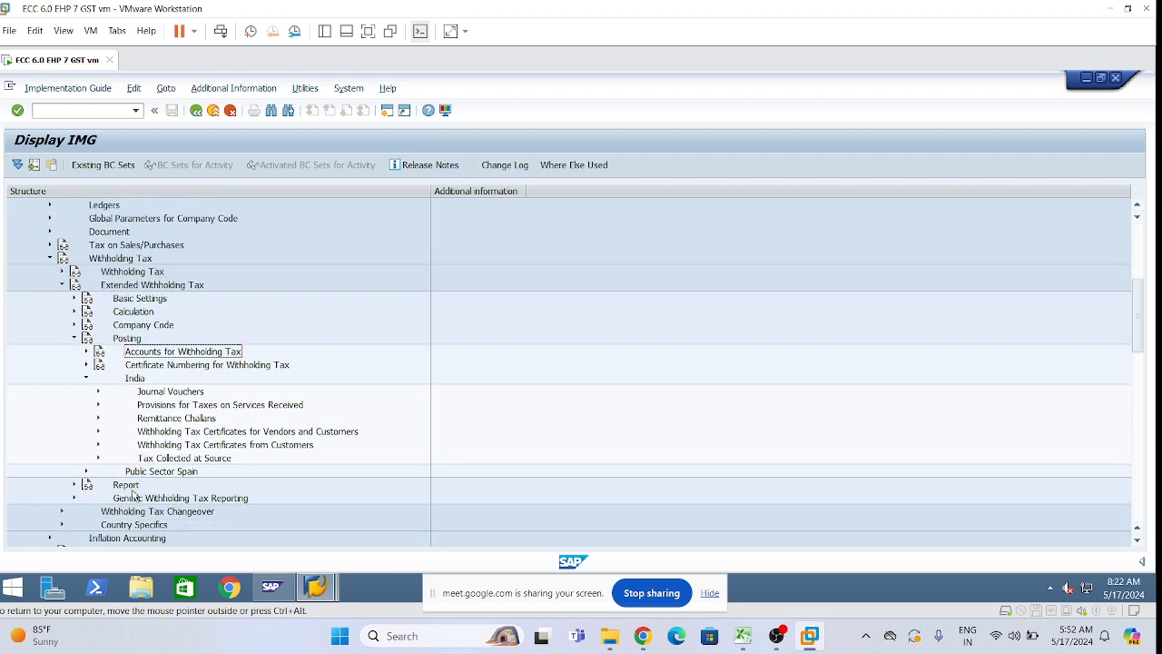
click(98, 417)
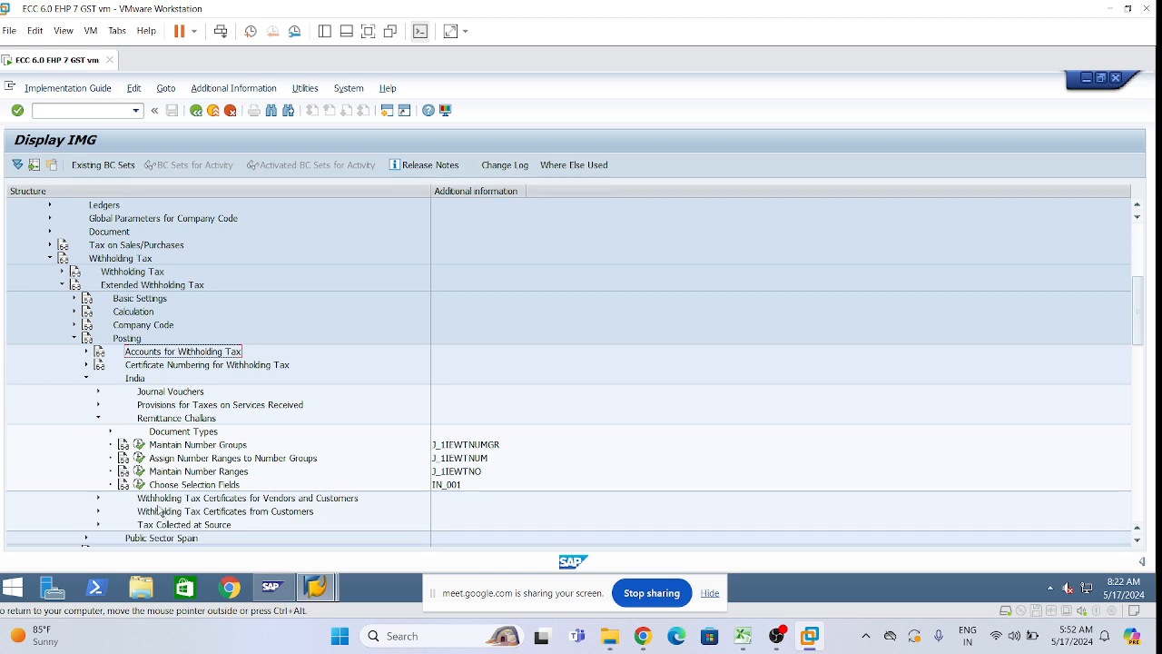
click(110, 431)
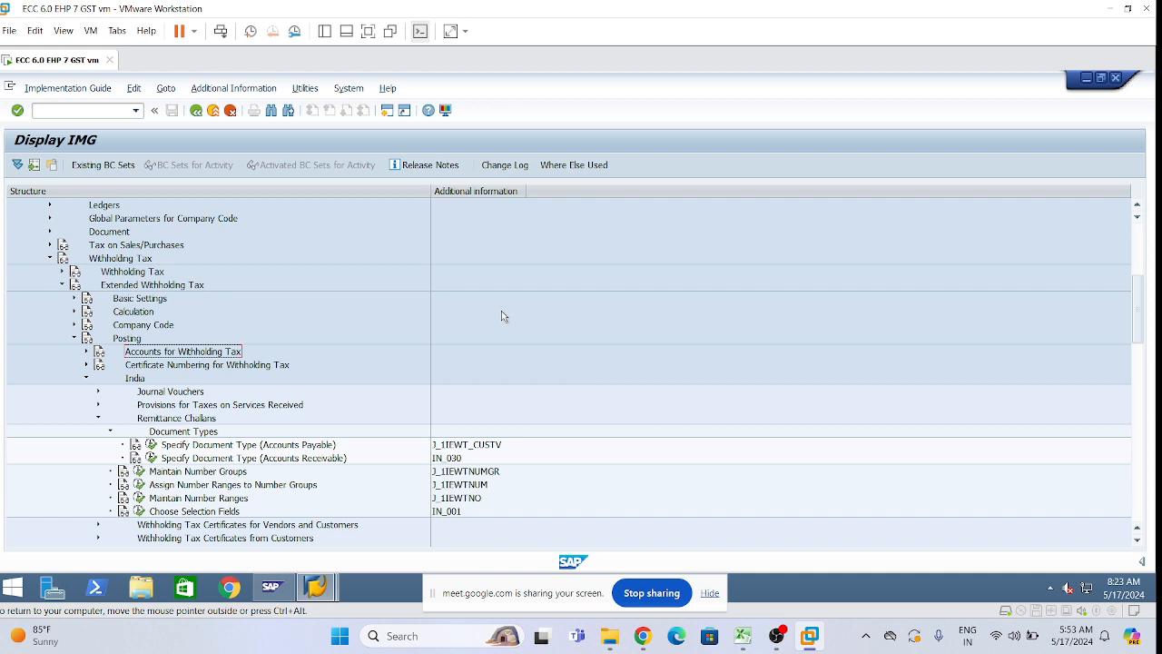
click(151, 443)
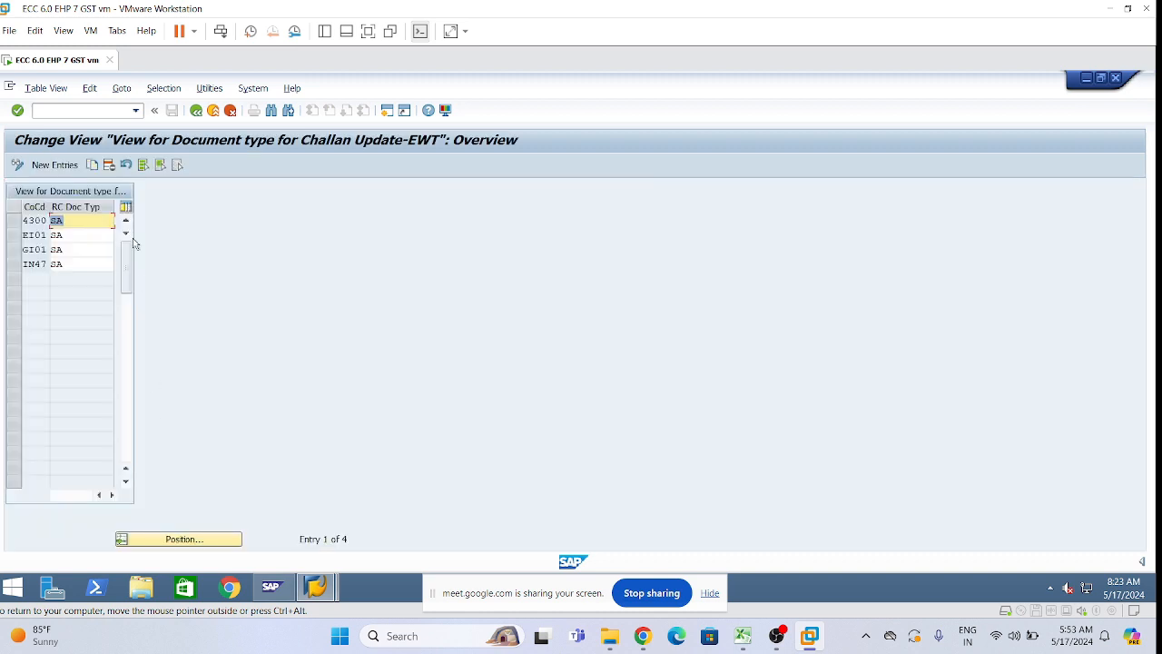
click(82, 264)
click(78, 250)
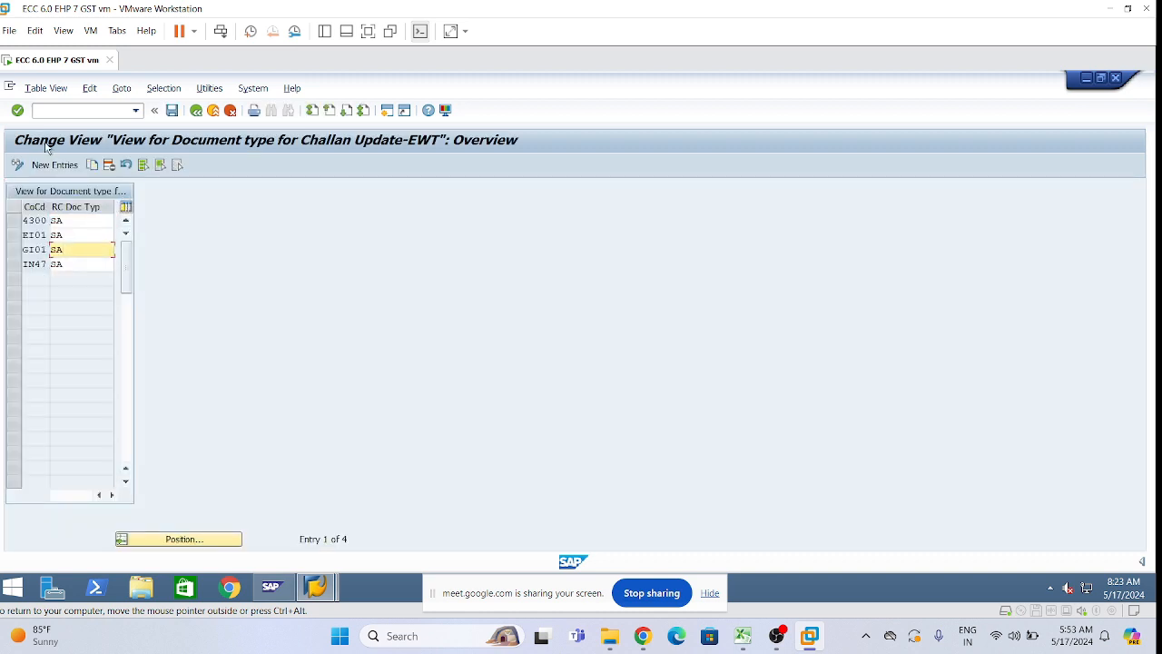
Add a new challan document type entry for company code LI01 with document type SA.
click(61, 167)
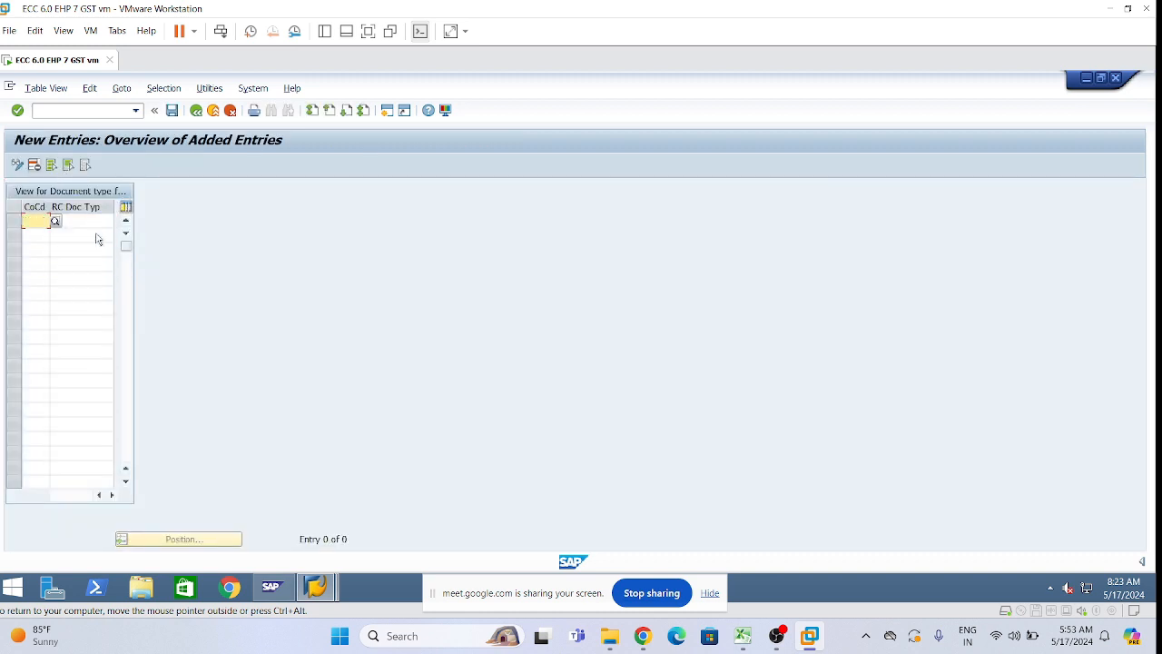
click(80, 236)
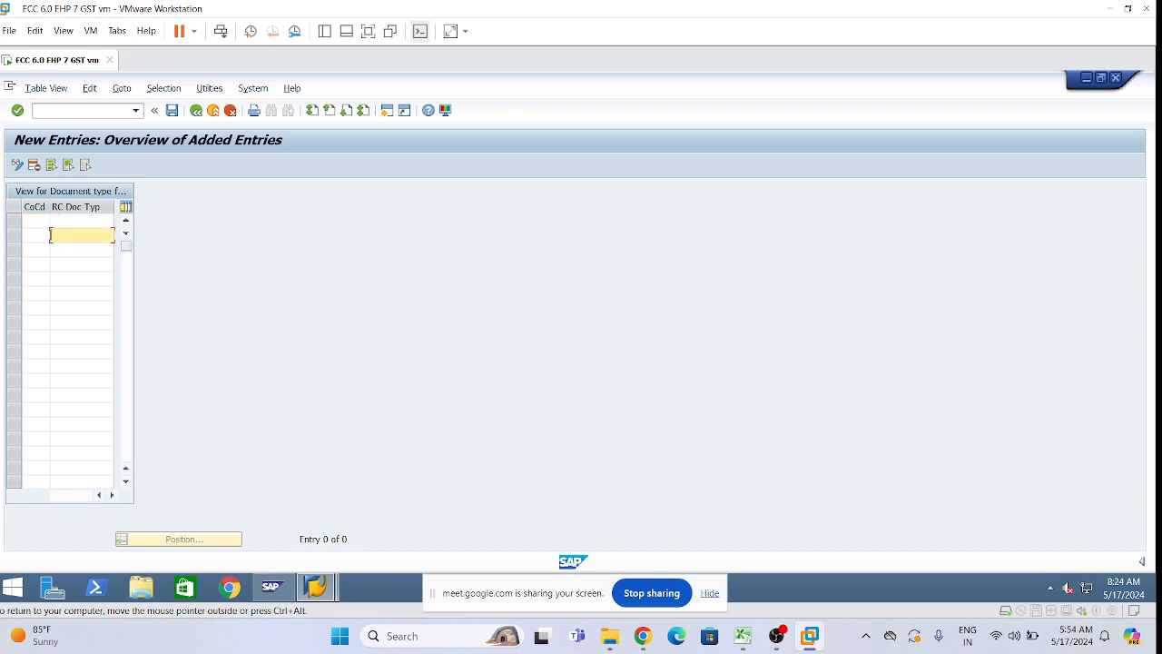
click(24, 221)
text(1i01)
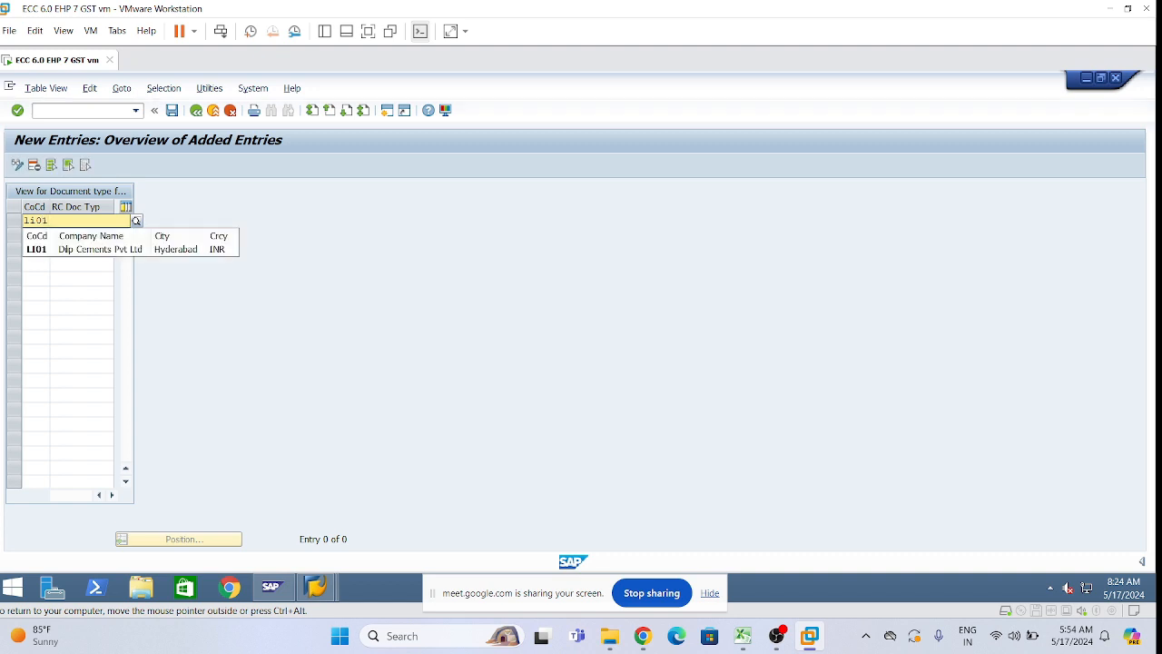
key(BackSpace)
key(BackSpace)
key(BackSpace)
key(BackSpace)
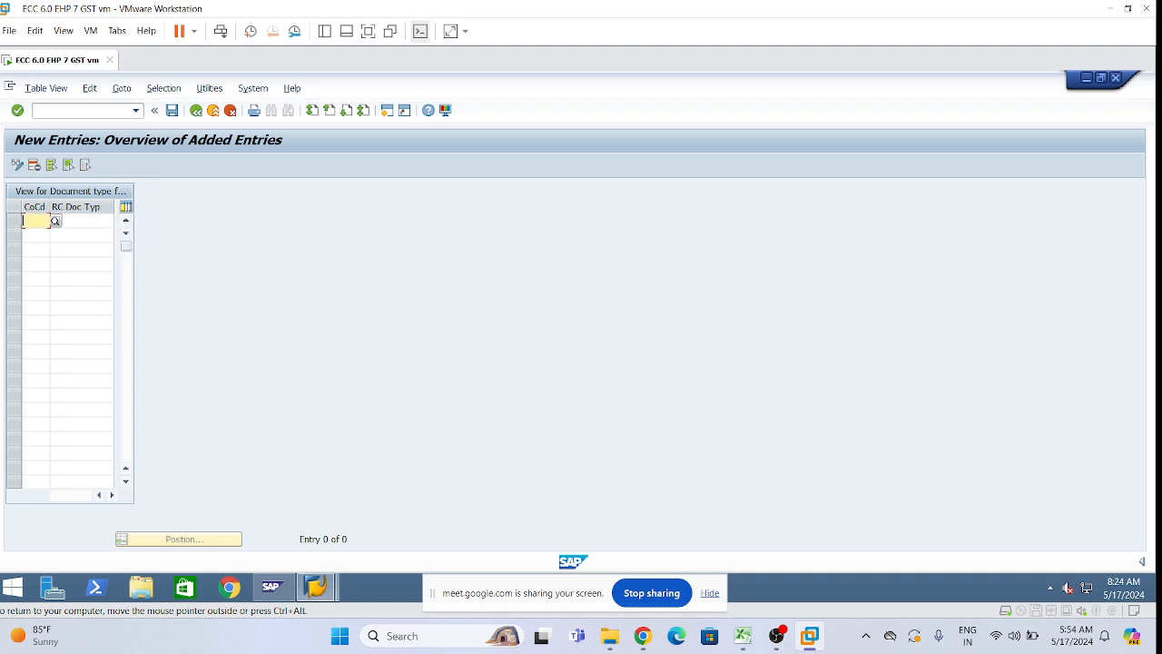
text(li01)
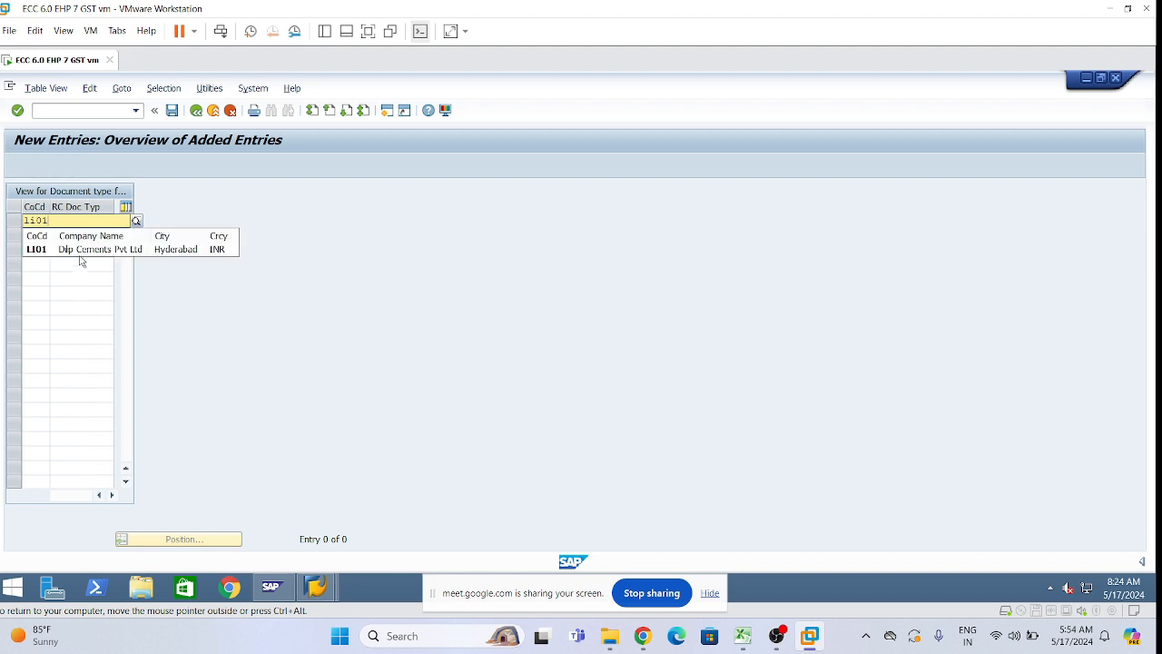
click(72, 250)
click(51, 220)
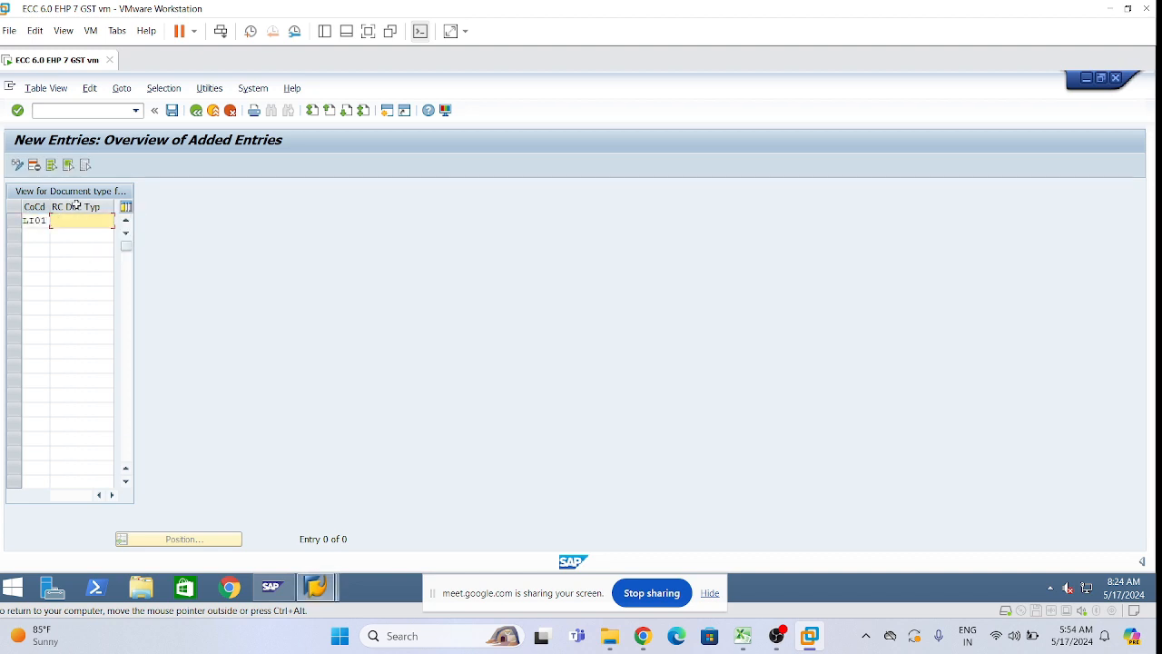
text(SA)
key(Return)
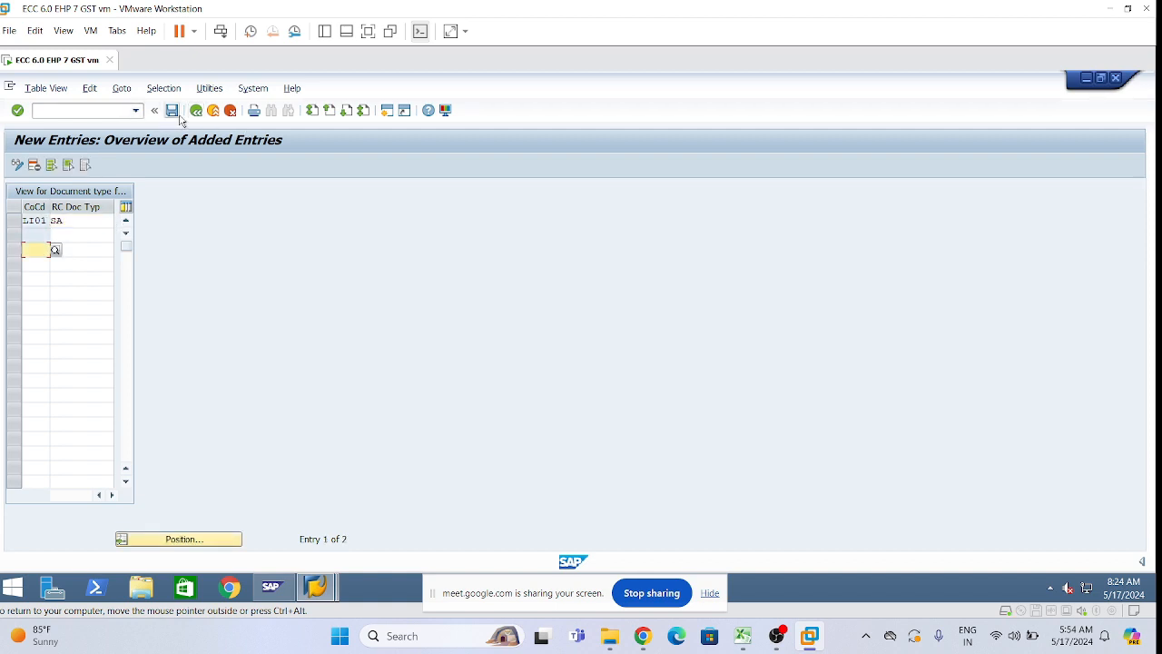
Save the challan document type entry to customizing request Y01K900078 and return to the implementation guide.
click(172, 112)
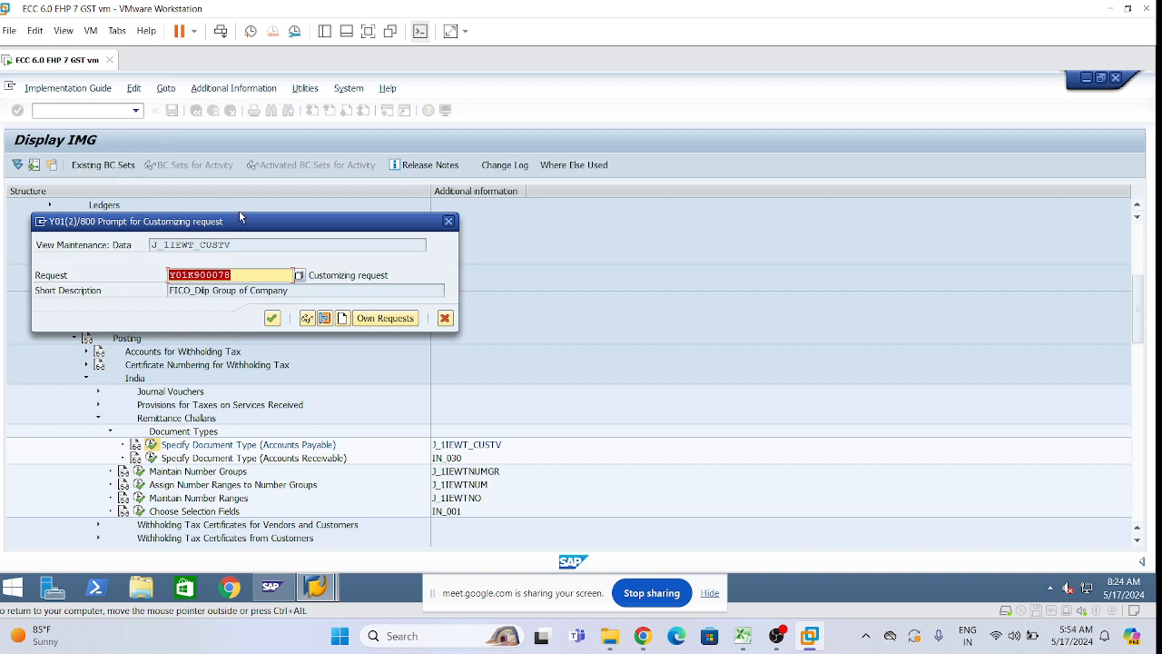
click(268, 319)
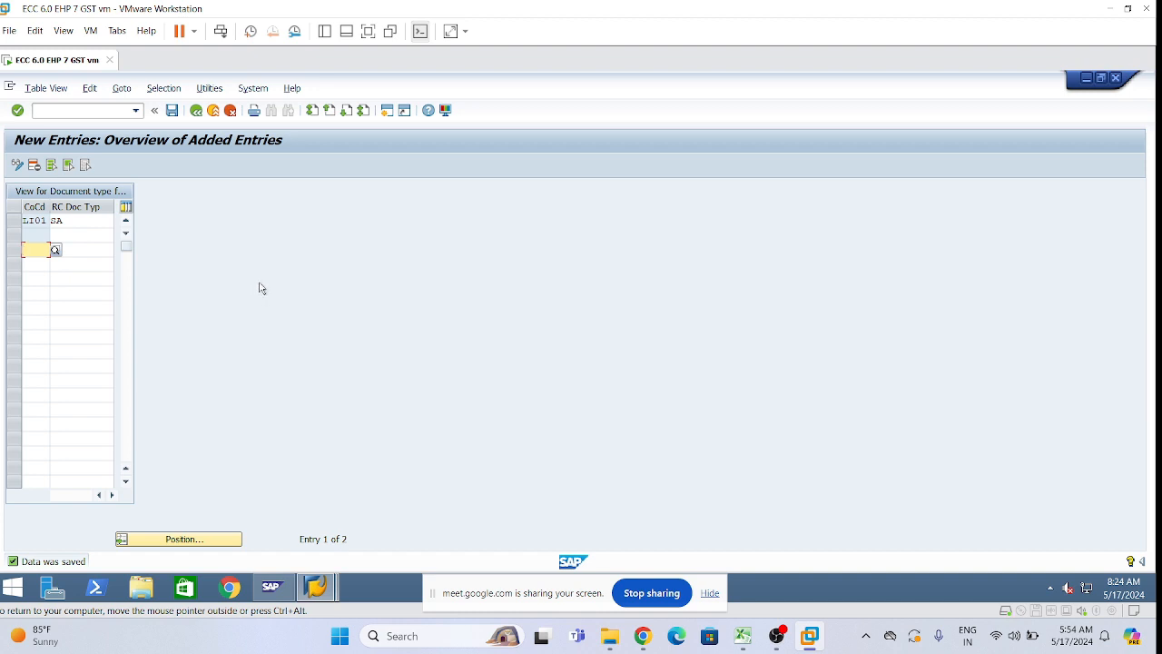
click(197, 111)
click(197, 111)
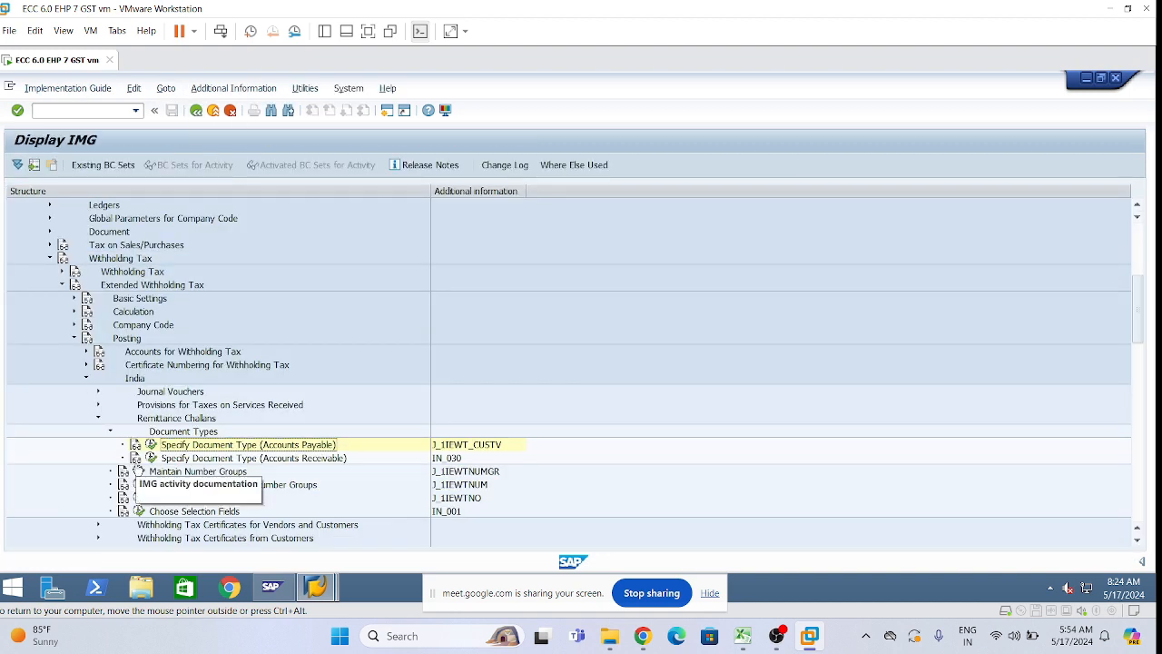
Collapse Document Types and open the Maintain Number Groups activity for remittance challans.
click(109, 431)
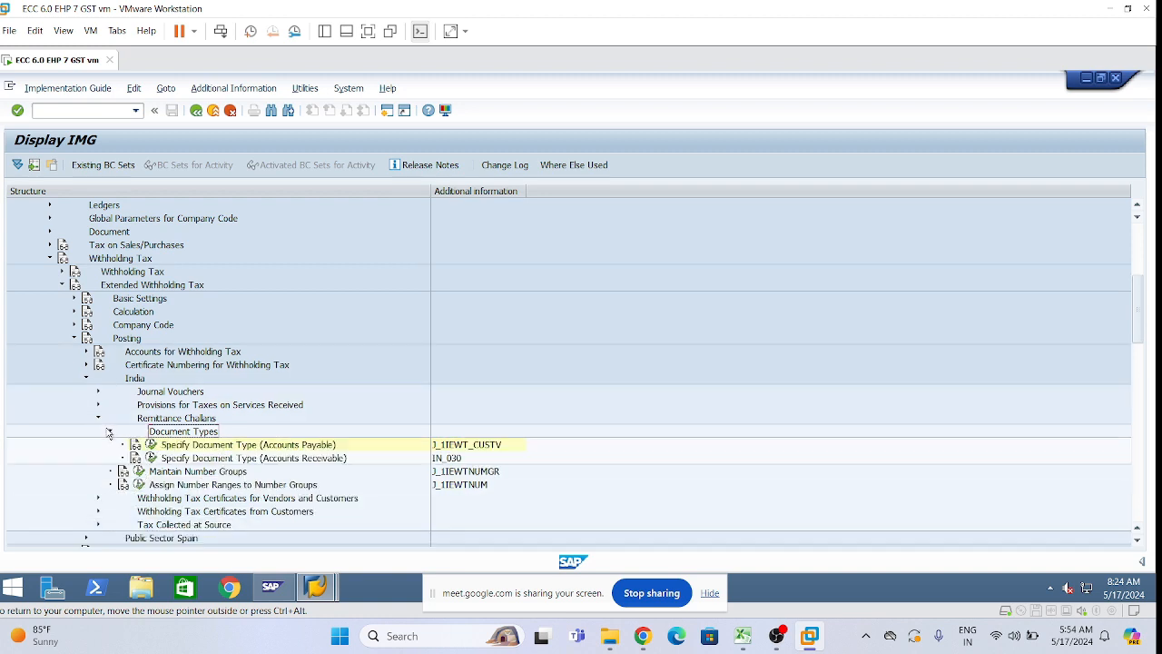
click(222, 445)
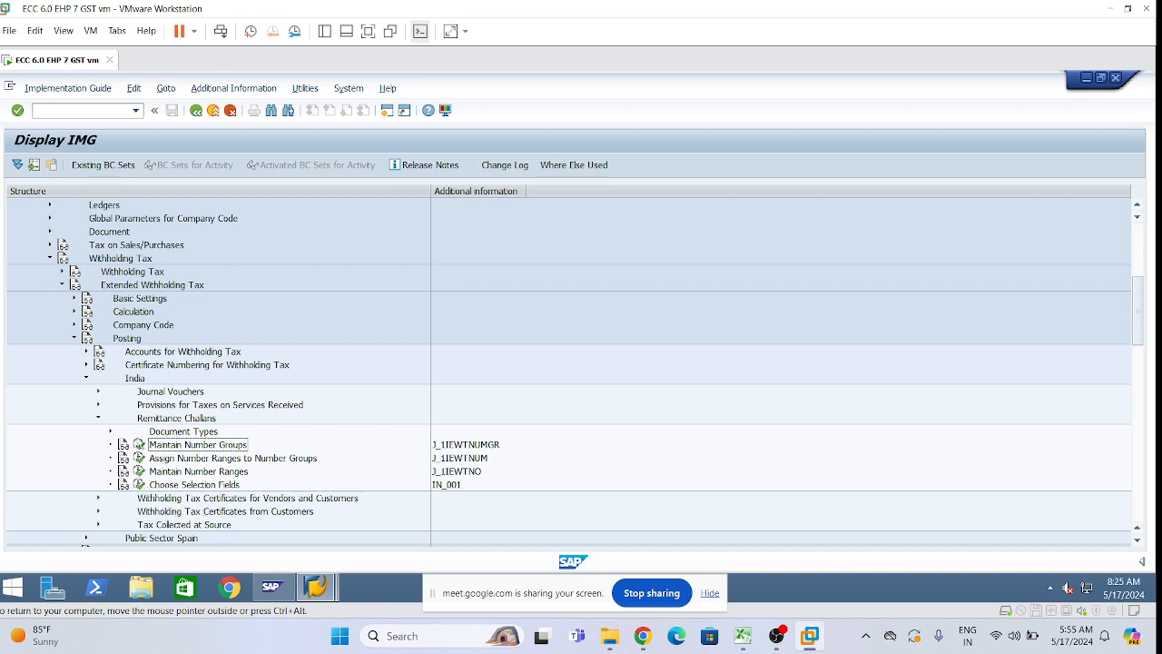
click(138, 444)
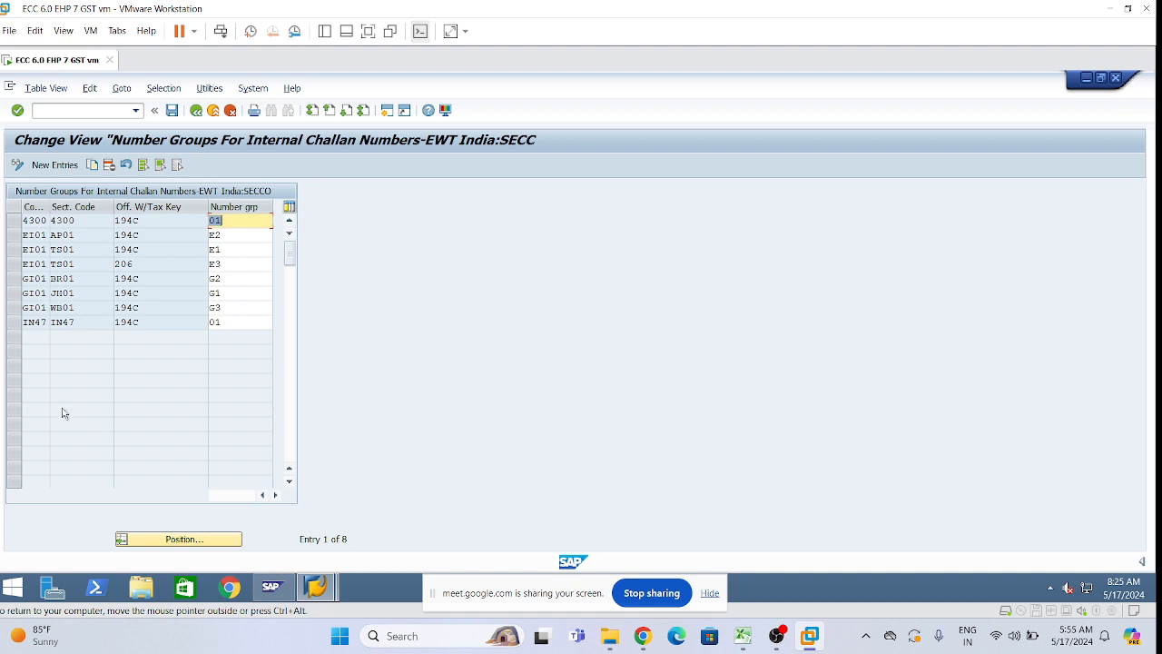
Start a new challan number group entry with company code LI01 and section code TS01.
click(54, 166)
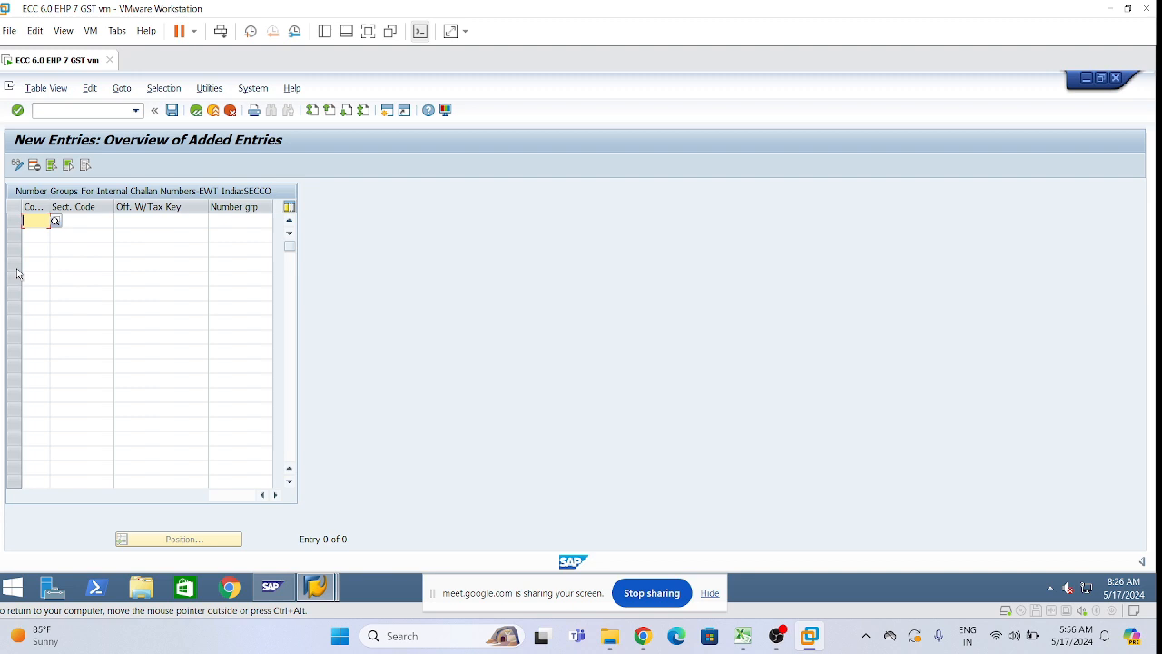
text(1101)
key(F4)
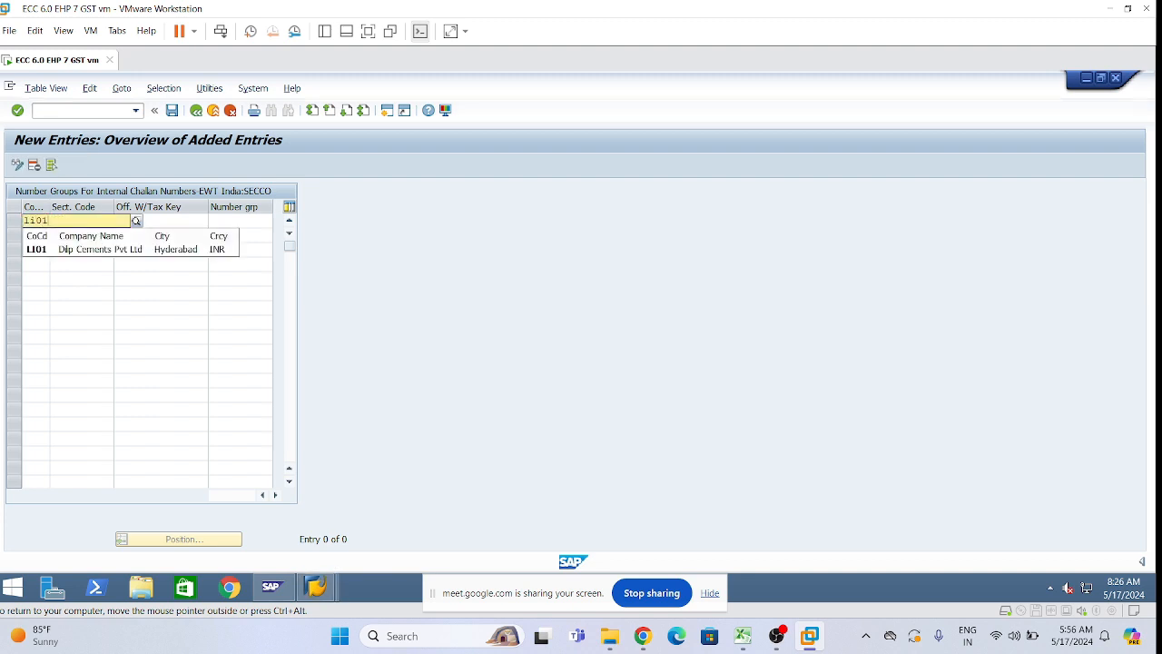
click(71, 250)
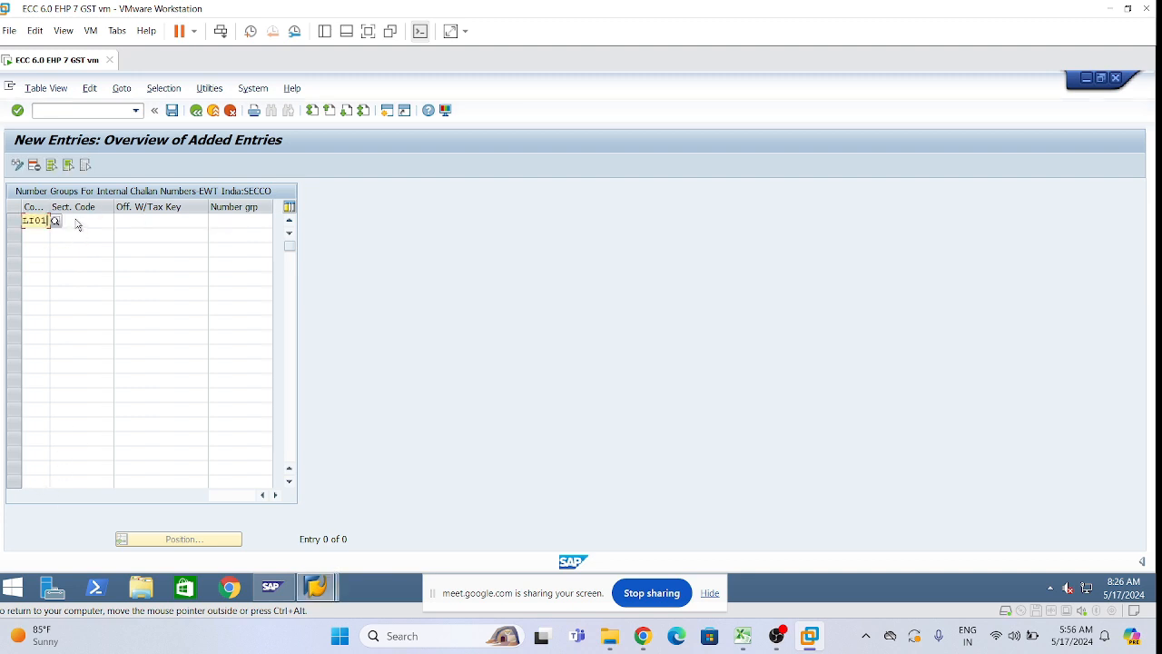
click(78, 222)
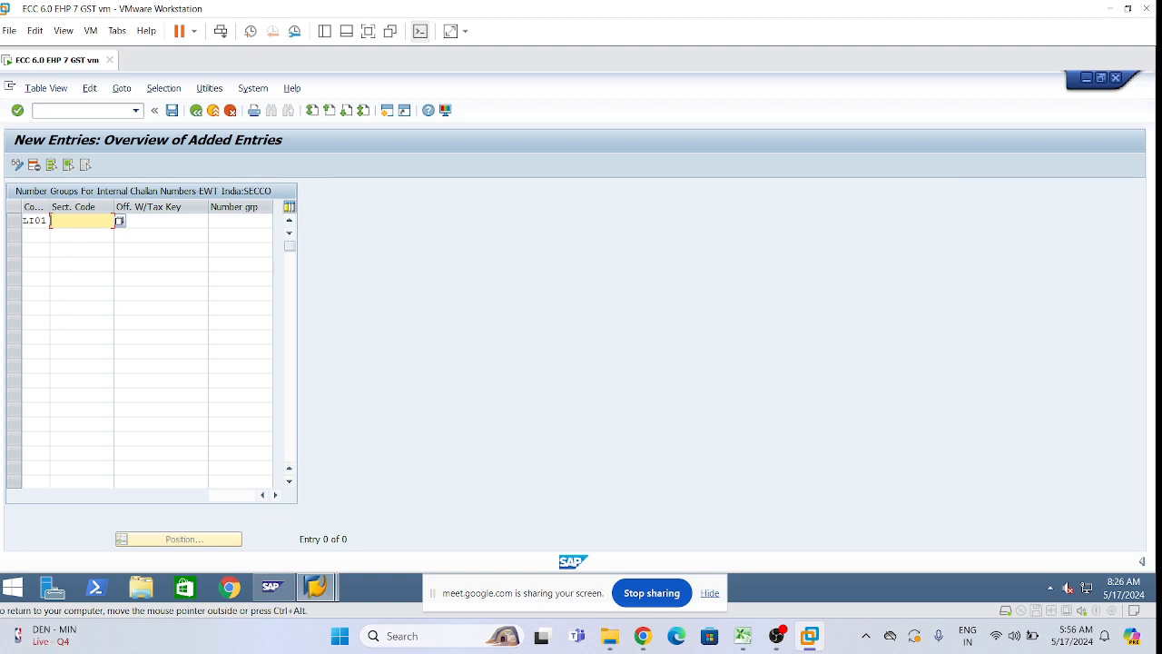
text(AP01)
key(BackSpace)
key(BackSpace)
key(BackSpace)
key(BackSpace)
text(TS)
key(BackSpace)
text(S01)
key(Tab)
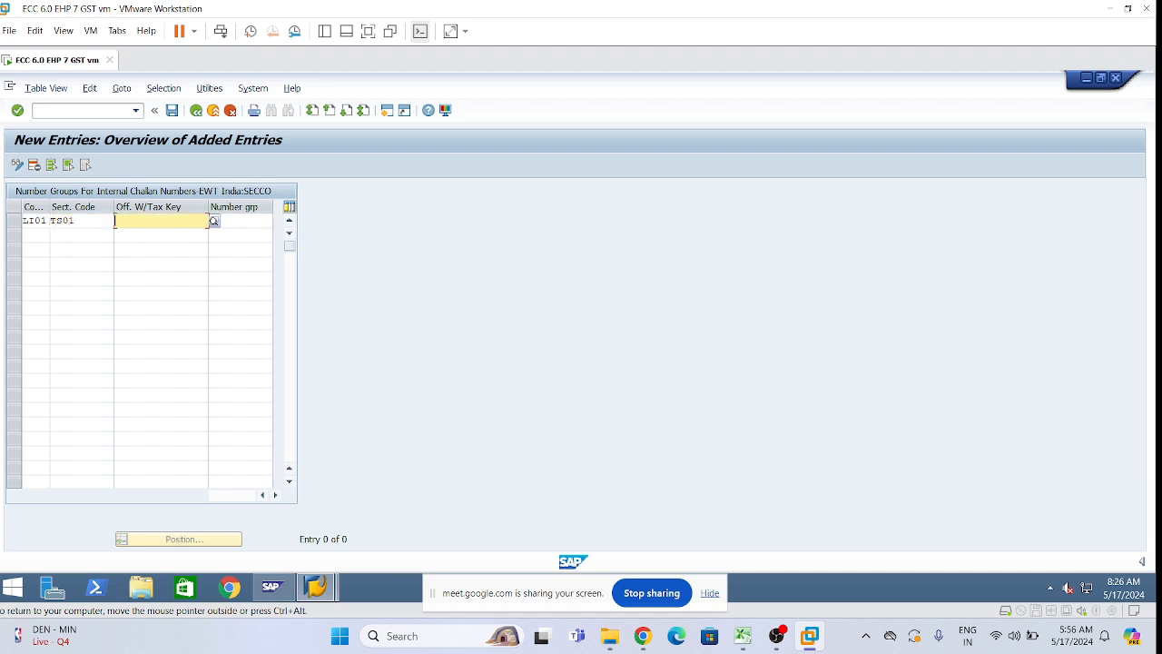
Complete the TS01 entry with official withholding tax key 194C and number group L1.
text(19)
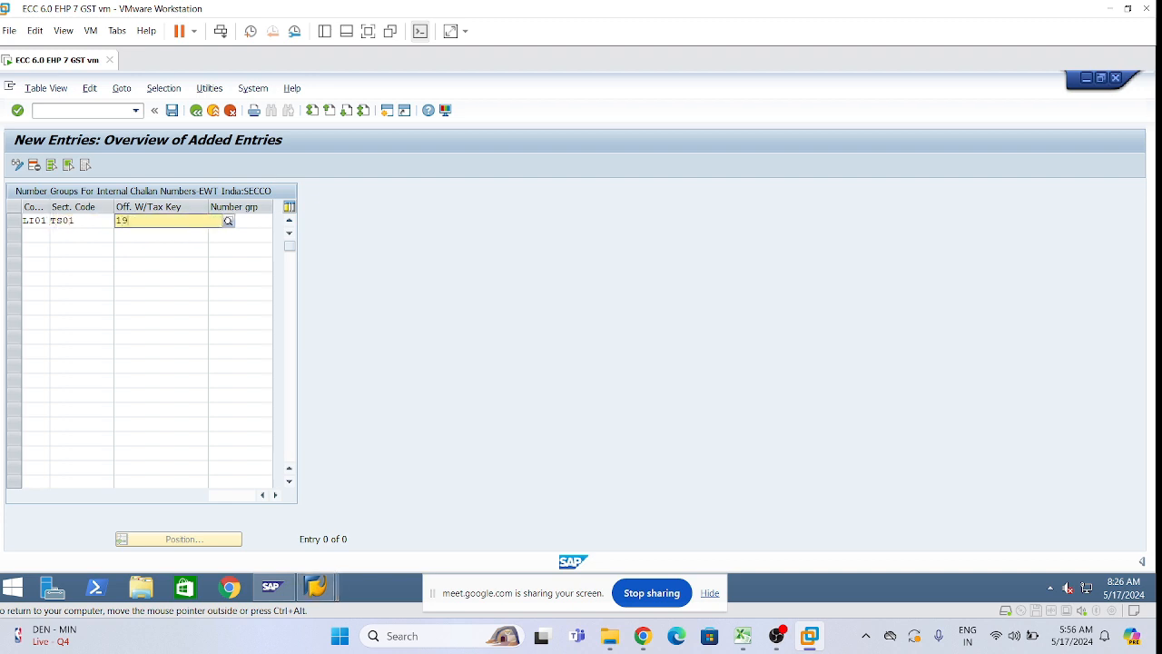
text(4c)
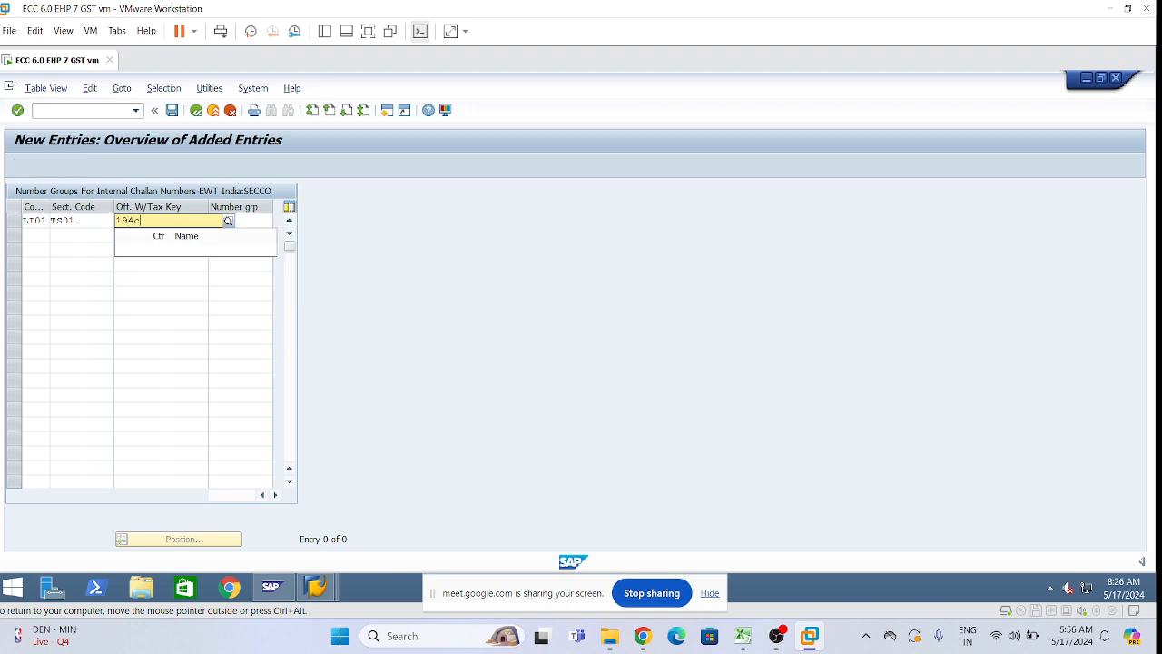
key(Return)
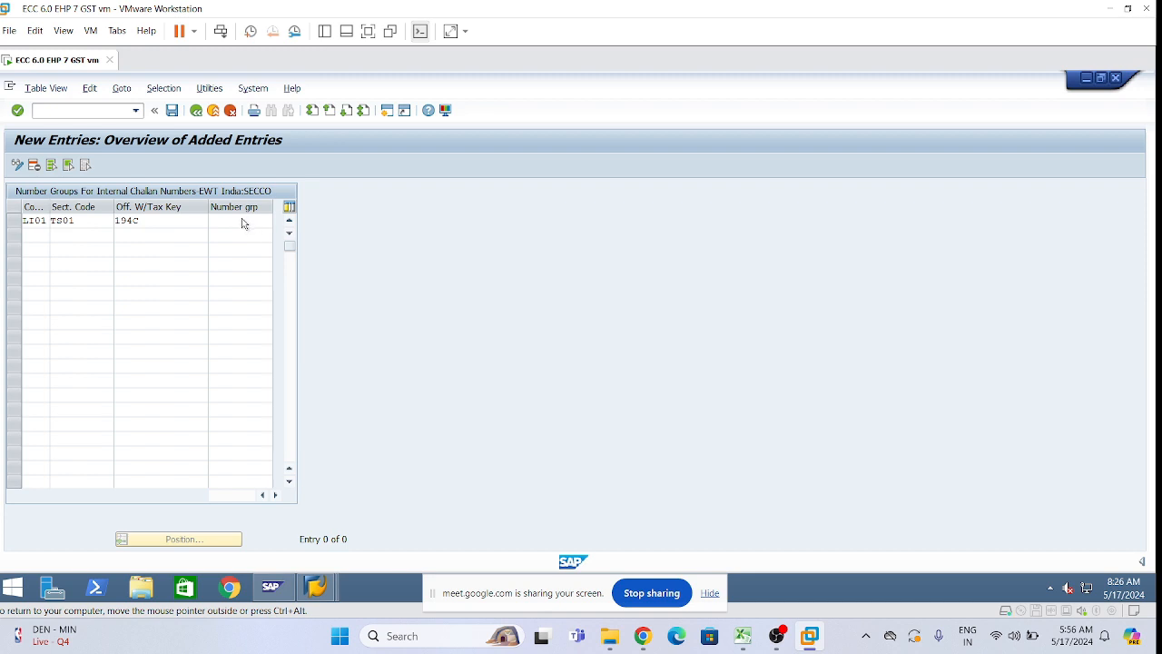
click(243, 222)
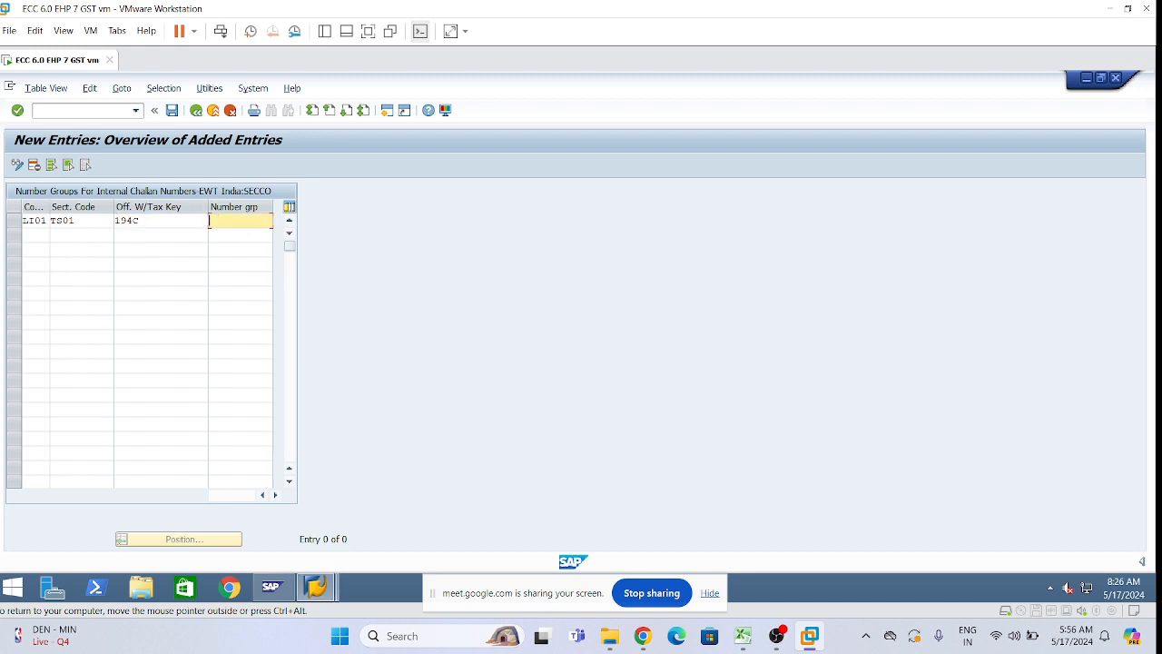
text(L1)
key(Tab)
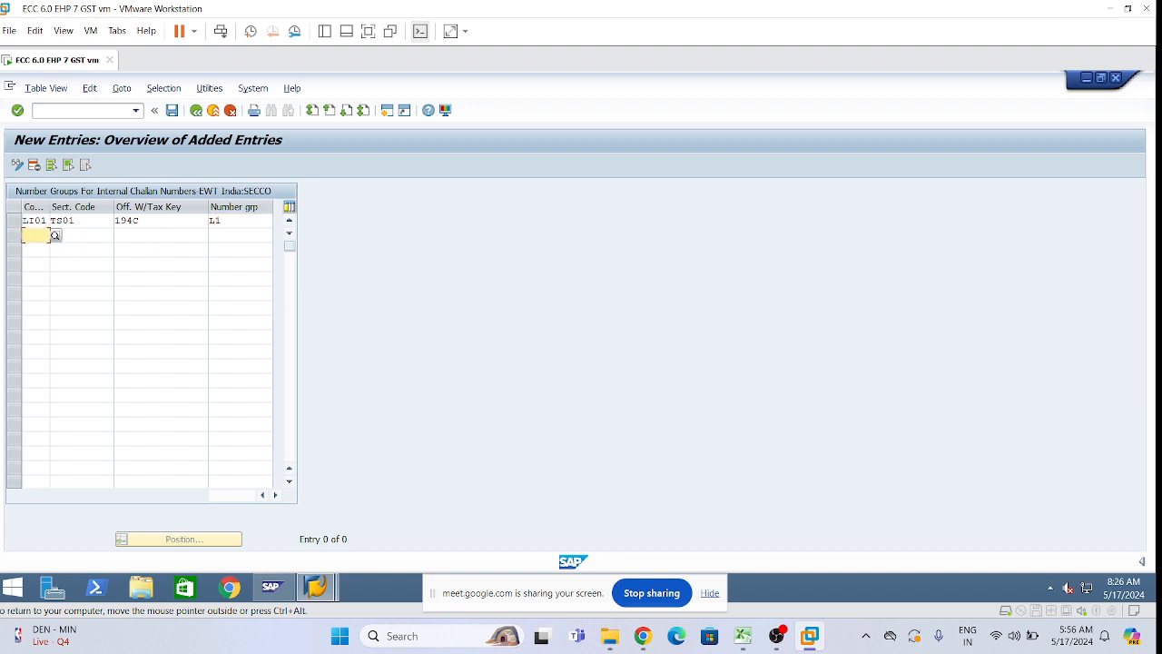
Add a challan number group entry for company code LI01, section code AP01, official withholding tax key 194C and number group L2.
text(LI01)
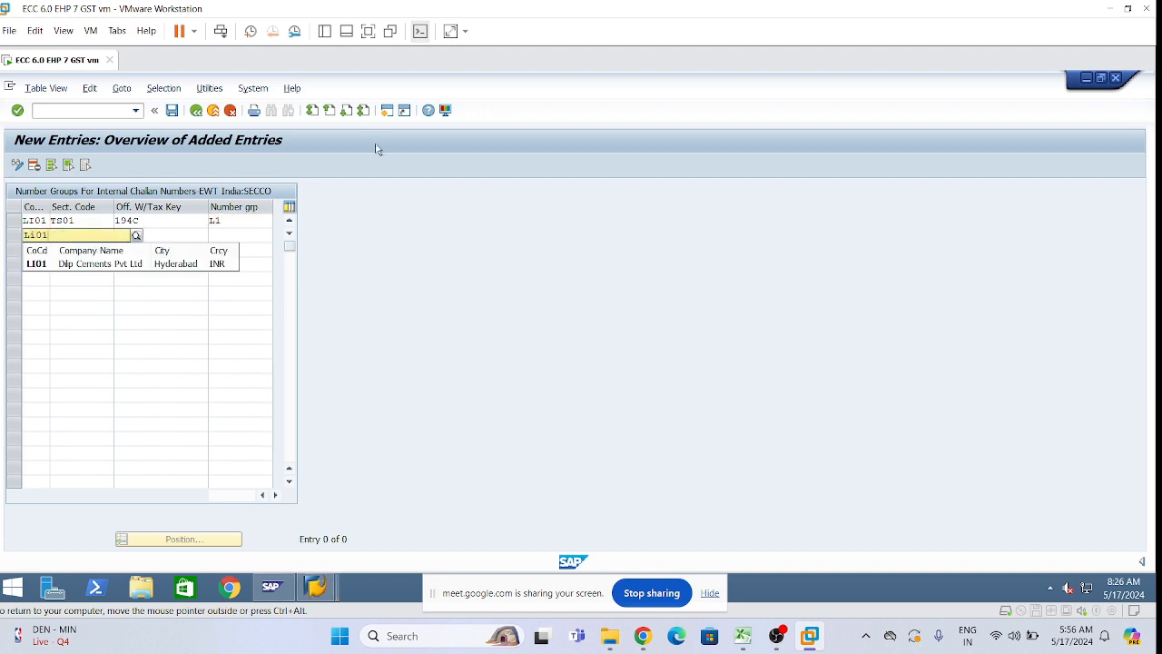
click(107, 264)
click(107, 238)
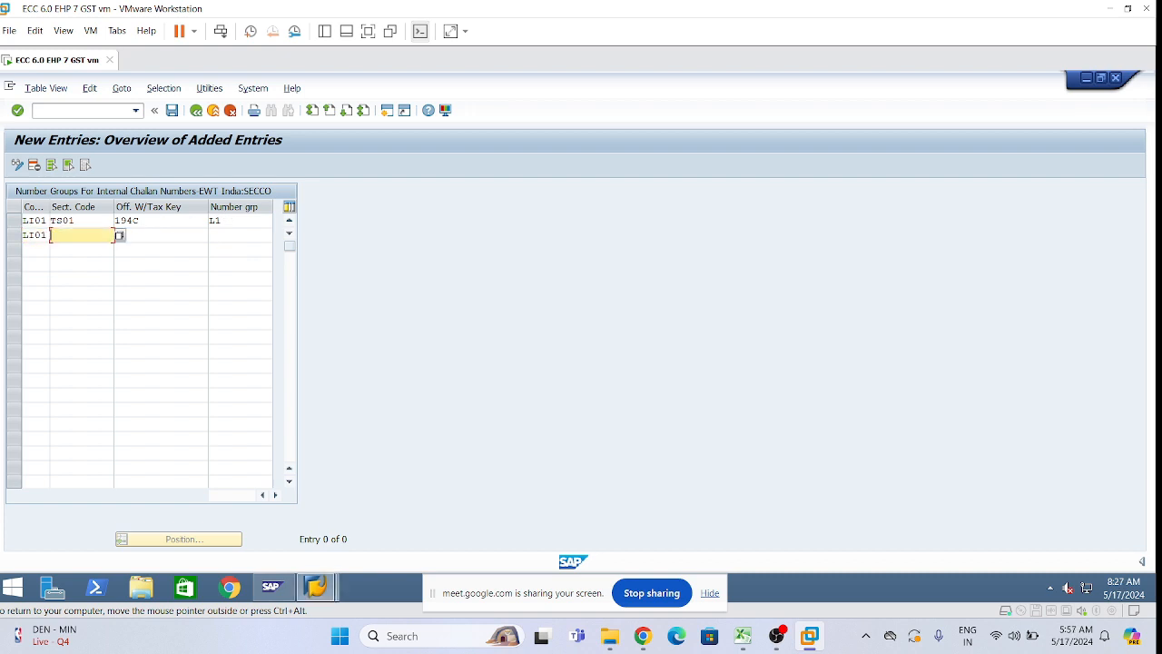
text(AP01)
key(Tab)
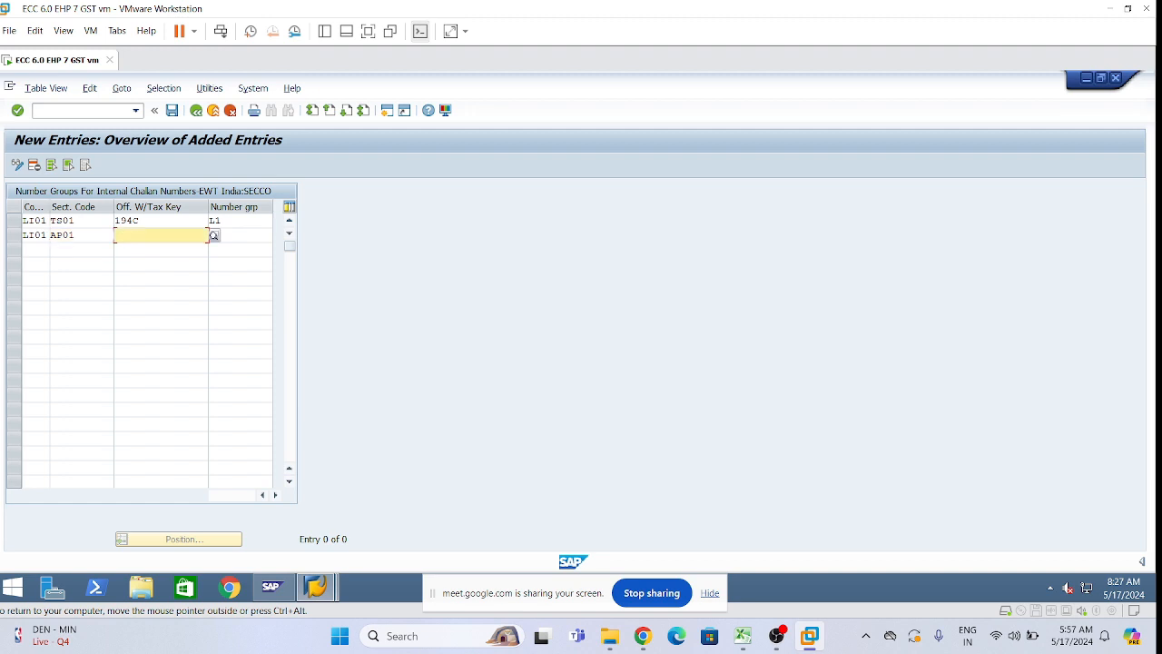
text(194c)
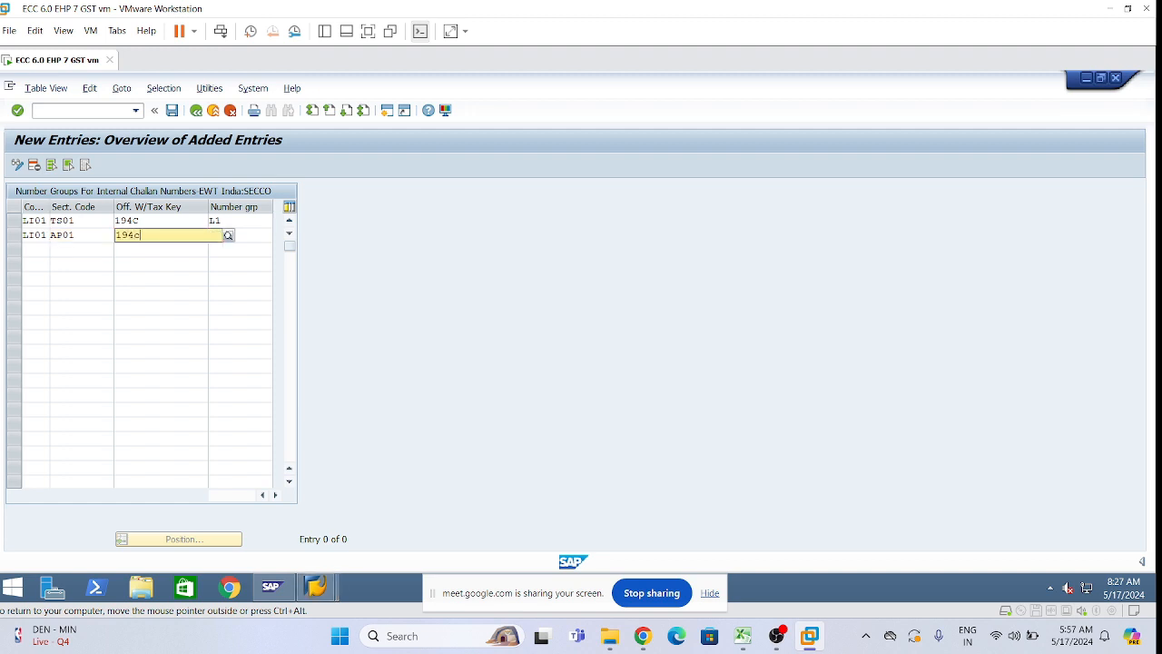
click(179, 267)
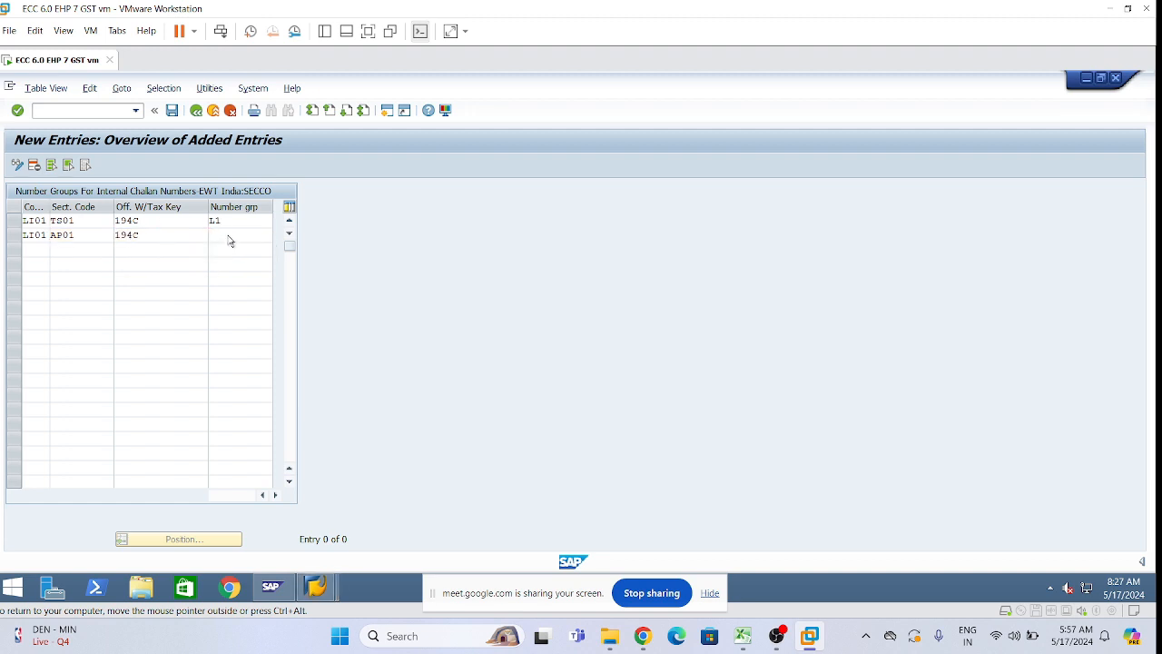
click(230, 237)
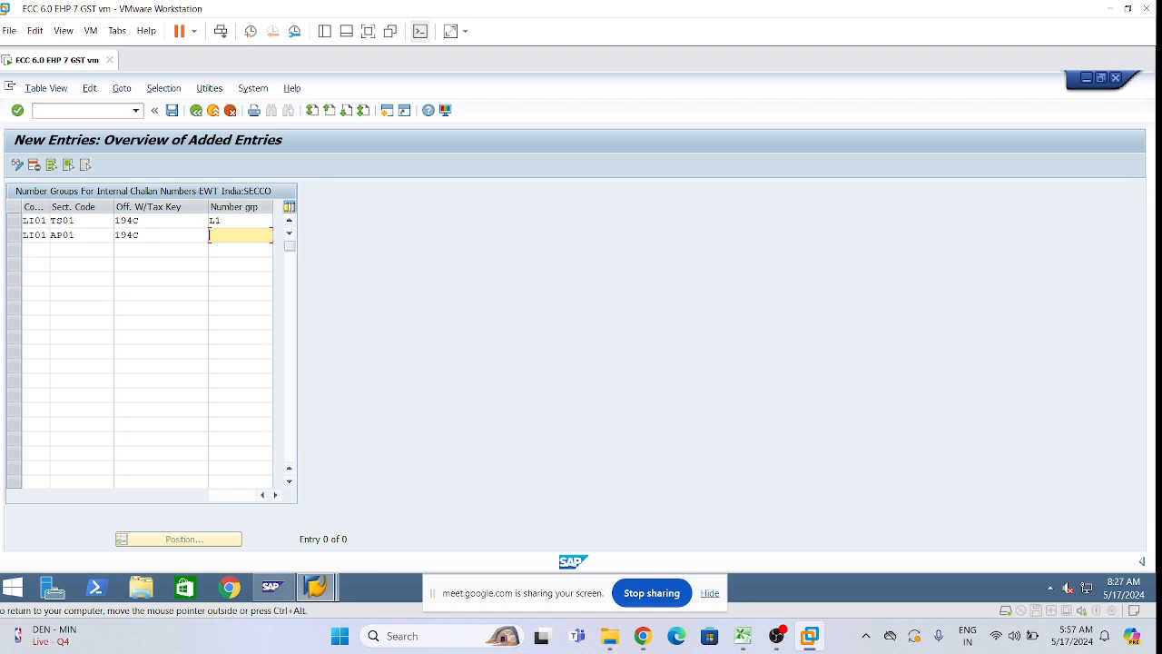
text(L2)
key(Tab)
Add a challan number group entry for company code LI01, section code MH01, official withholding tax key 194C and number group L3.
text(LI01)
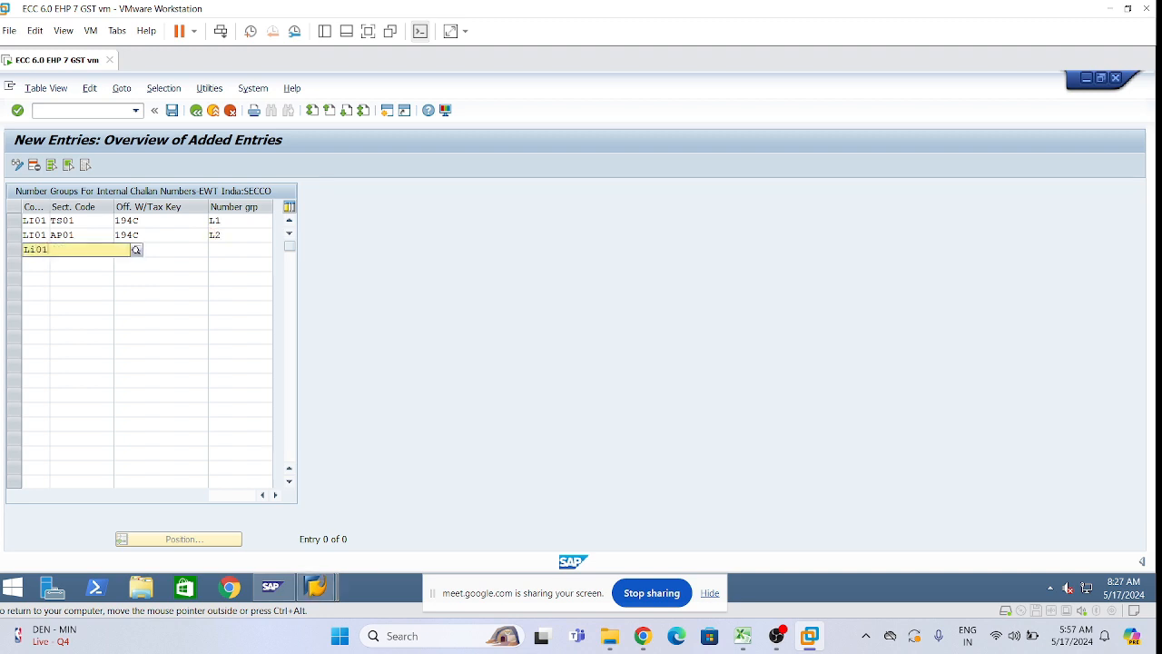
click(79, 278)
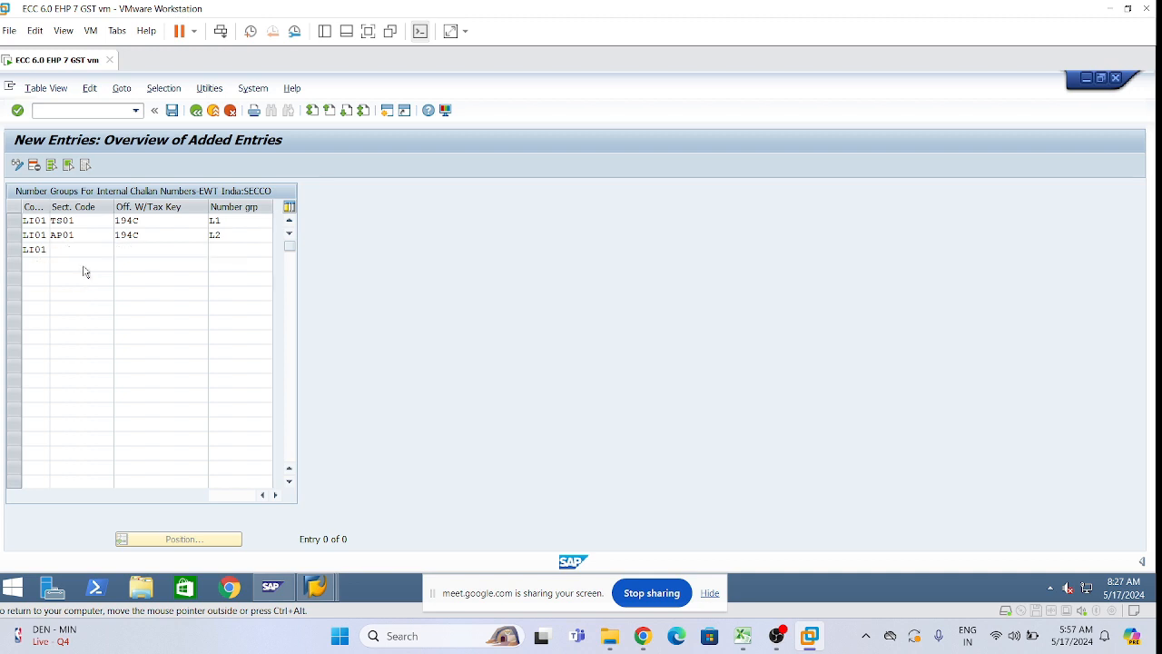
key(Tab)
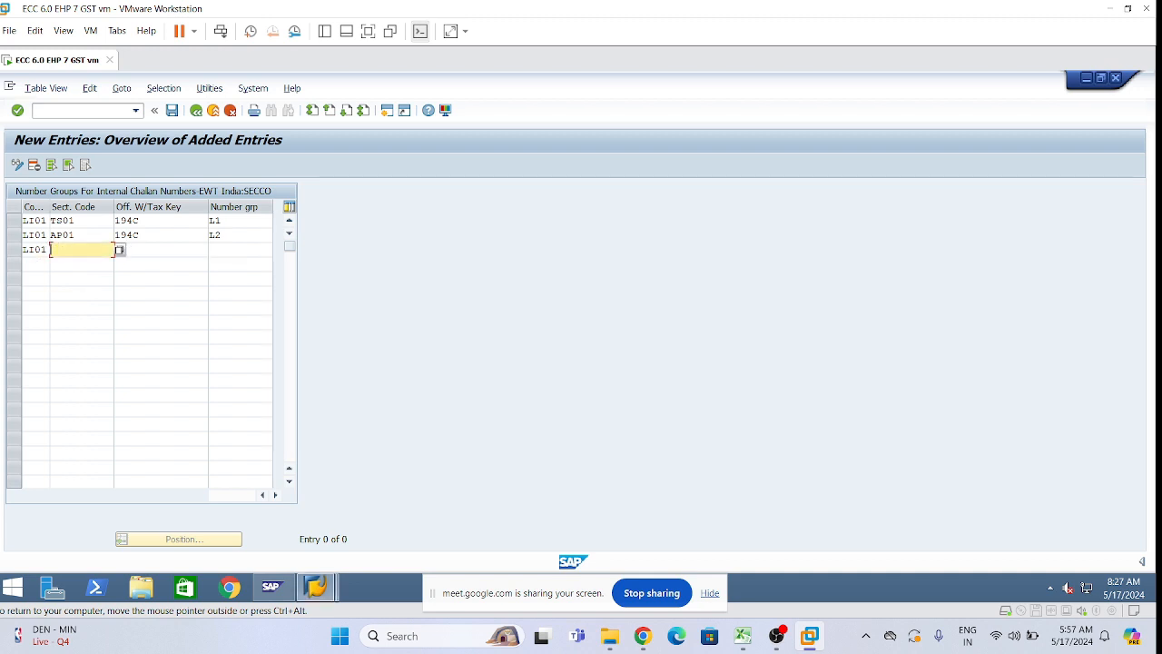
text(MH01)
key(Tab)
text(194c)
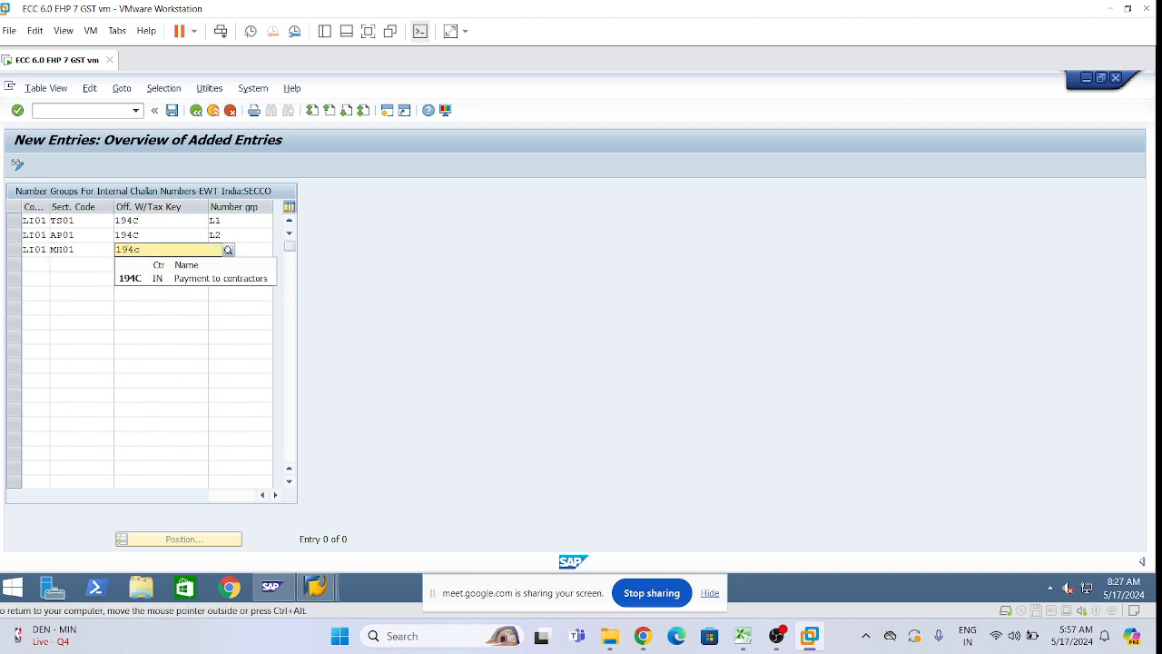
click(156, 279)
key(Tab)
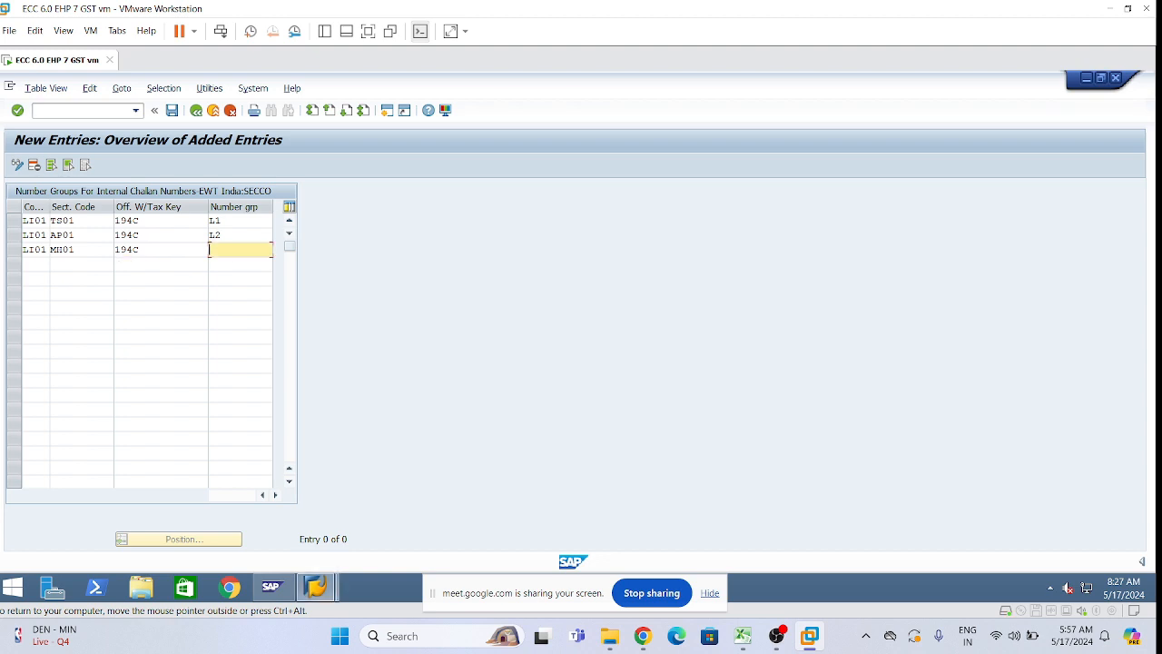
text(L3)
key(Return)
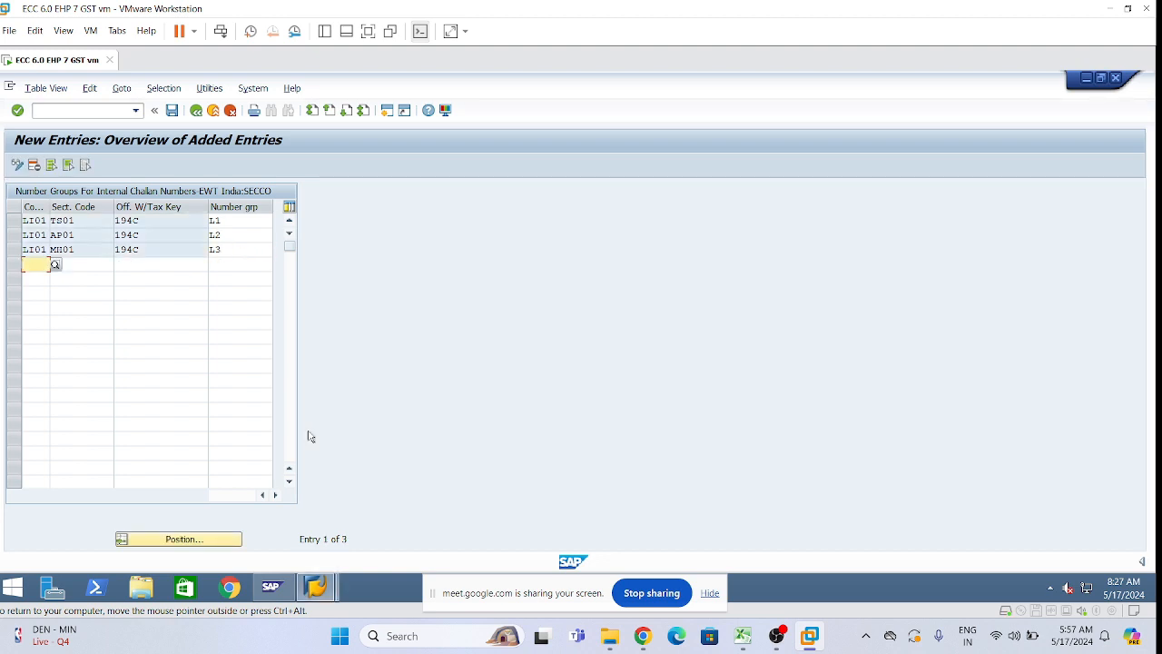
Save the challan number group entries and return to the implementation guide.
click(172, 110)
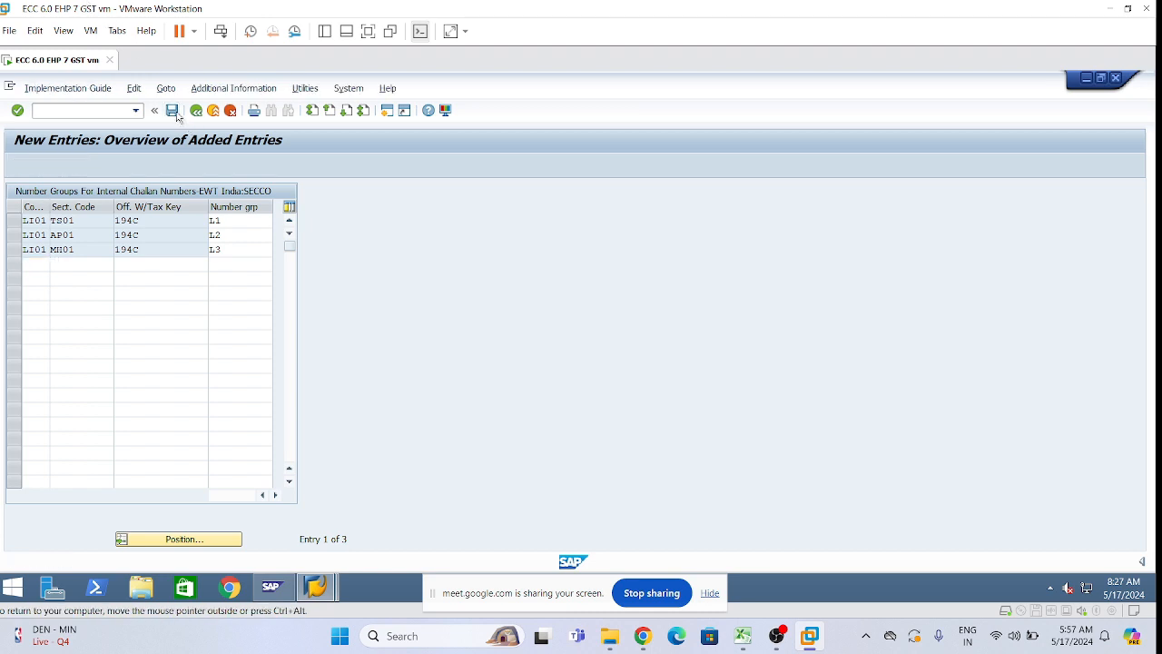
click(271, 316)
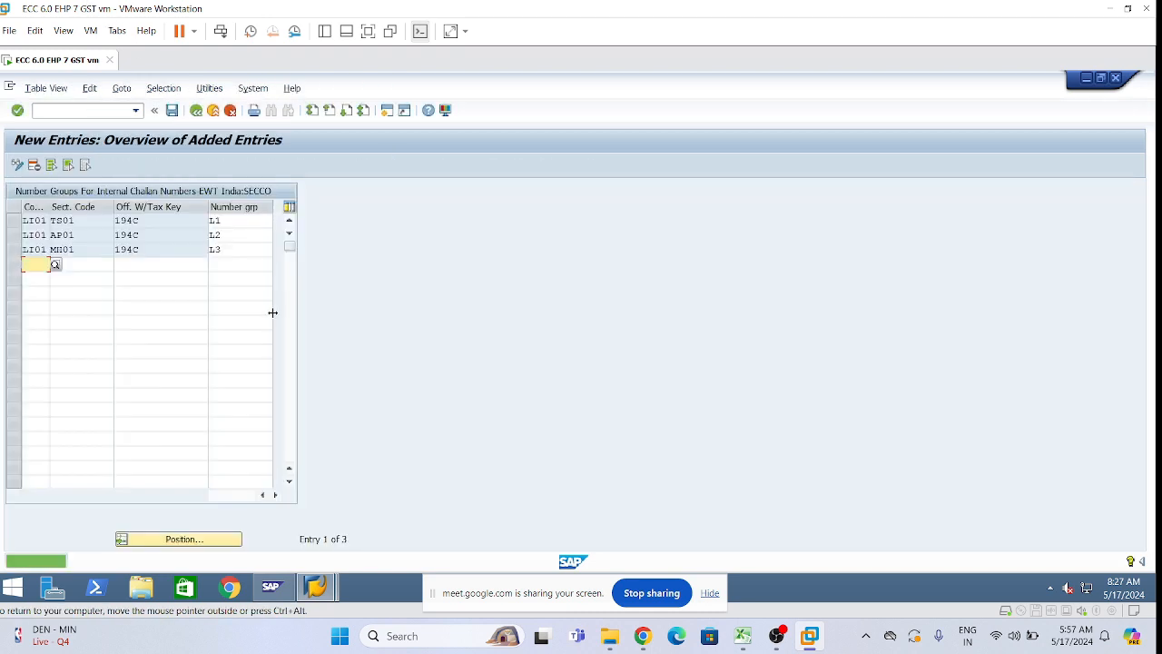
click(175, 265)
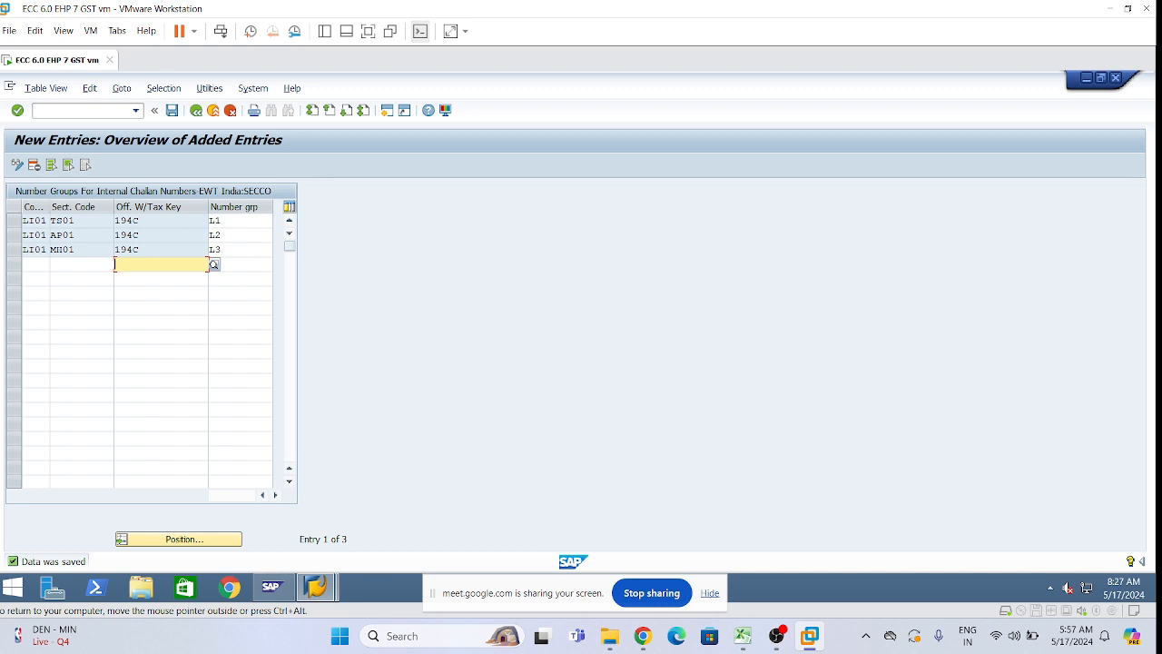
click(196, 111)
click(196, 111)
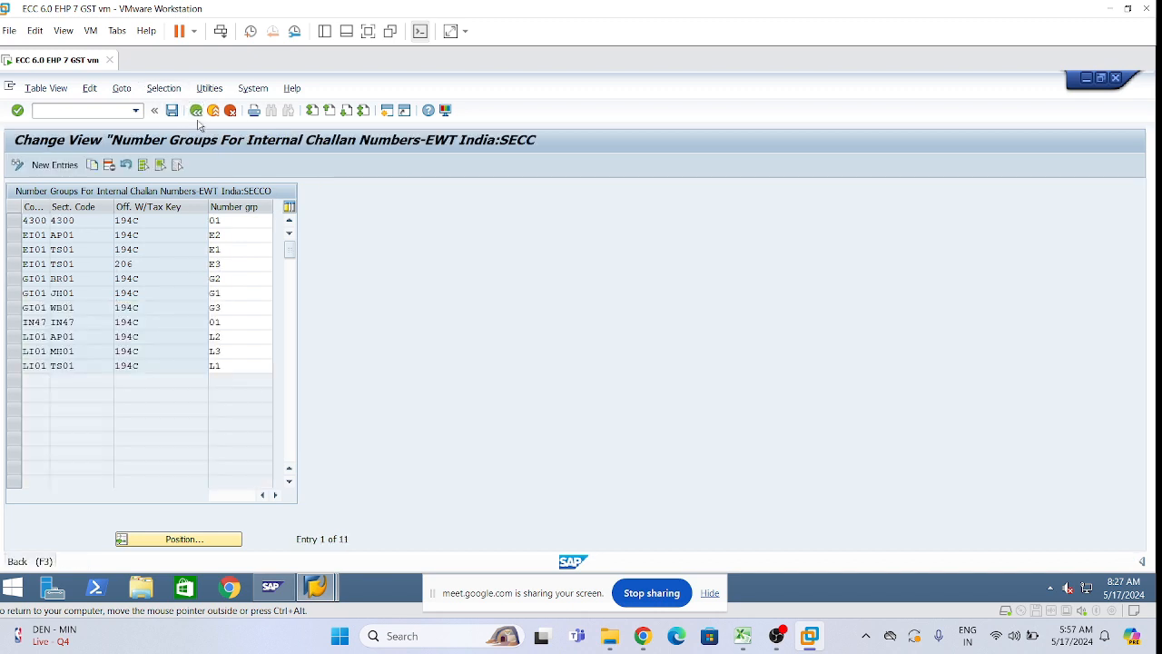
click(197, 112)
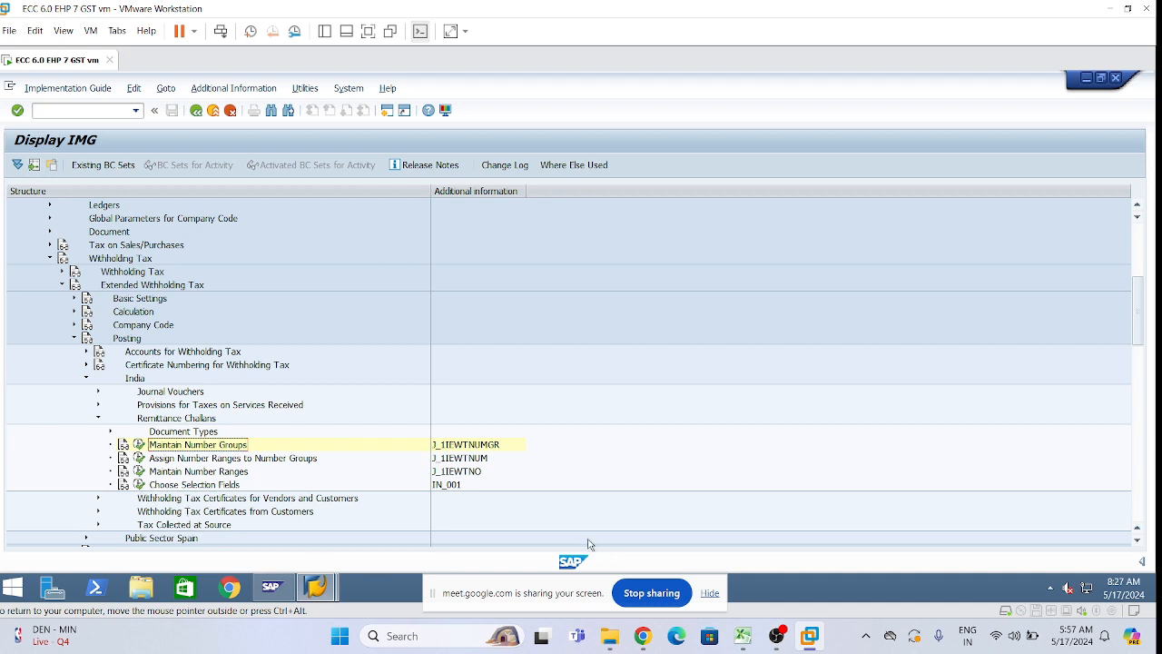
Open the Assign Number Ranges to Number Groups activity for remittance challans and start new entries.
click(140, 458)
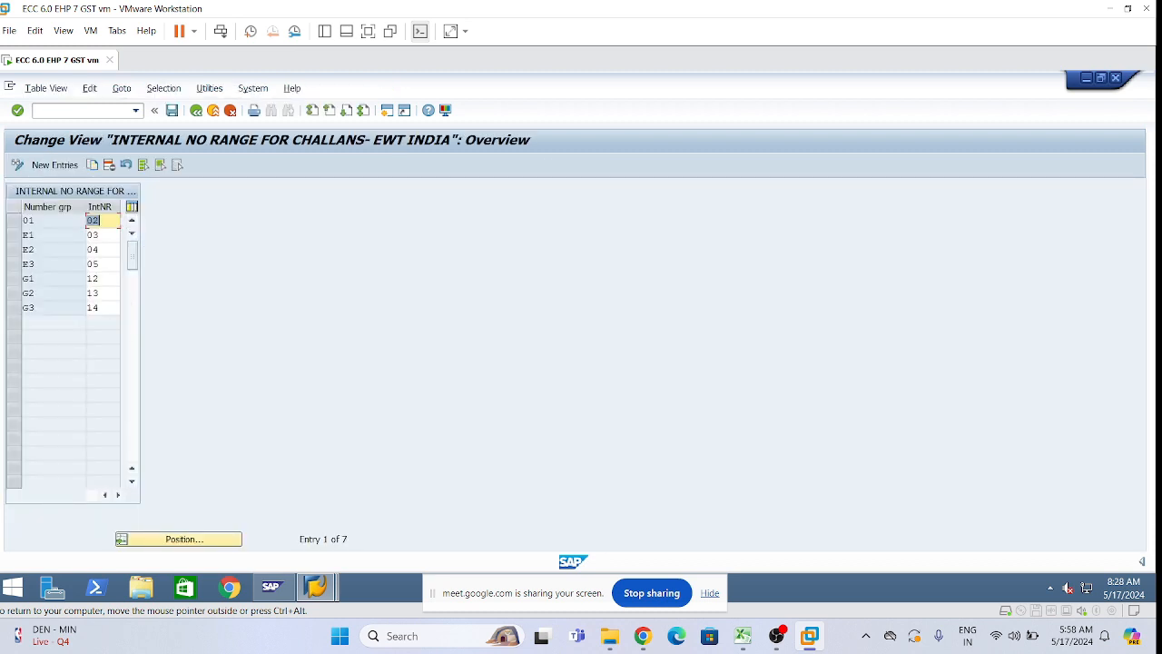
click(104, 279)
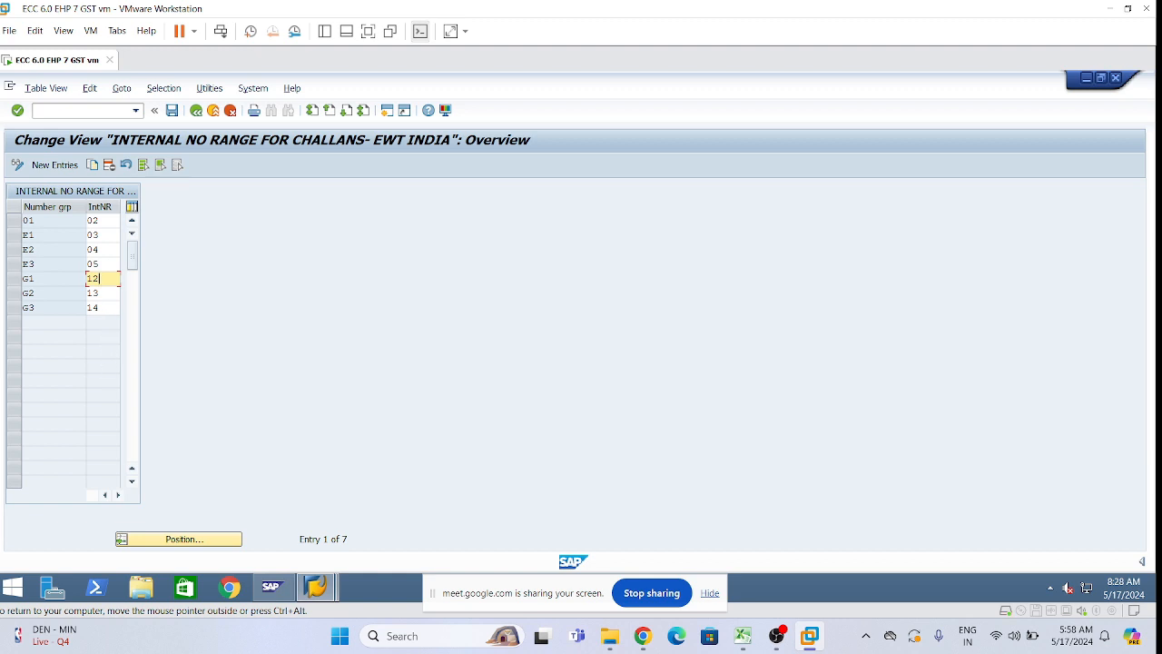
click(47, 170)
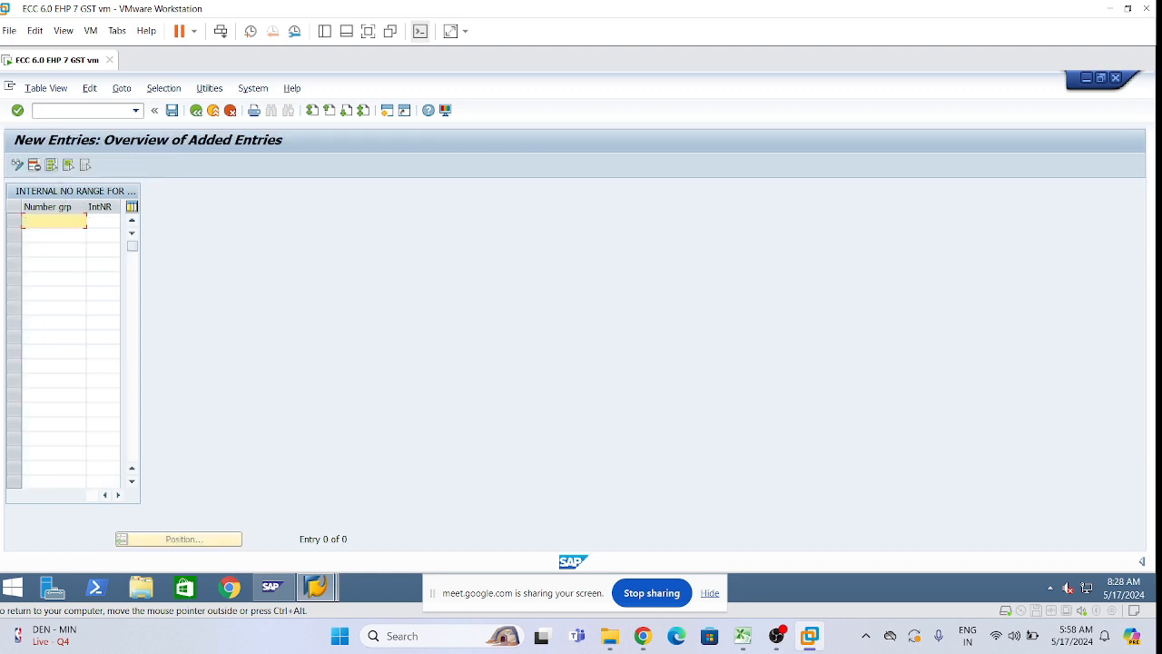
click(23, 234)
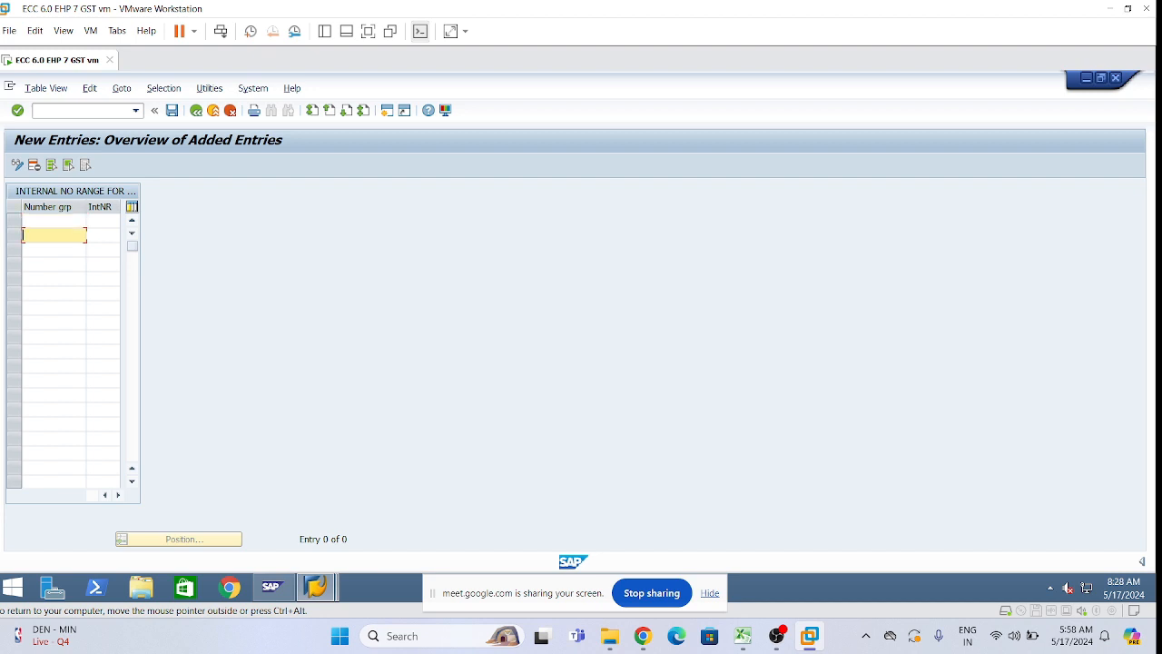
key(alt)
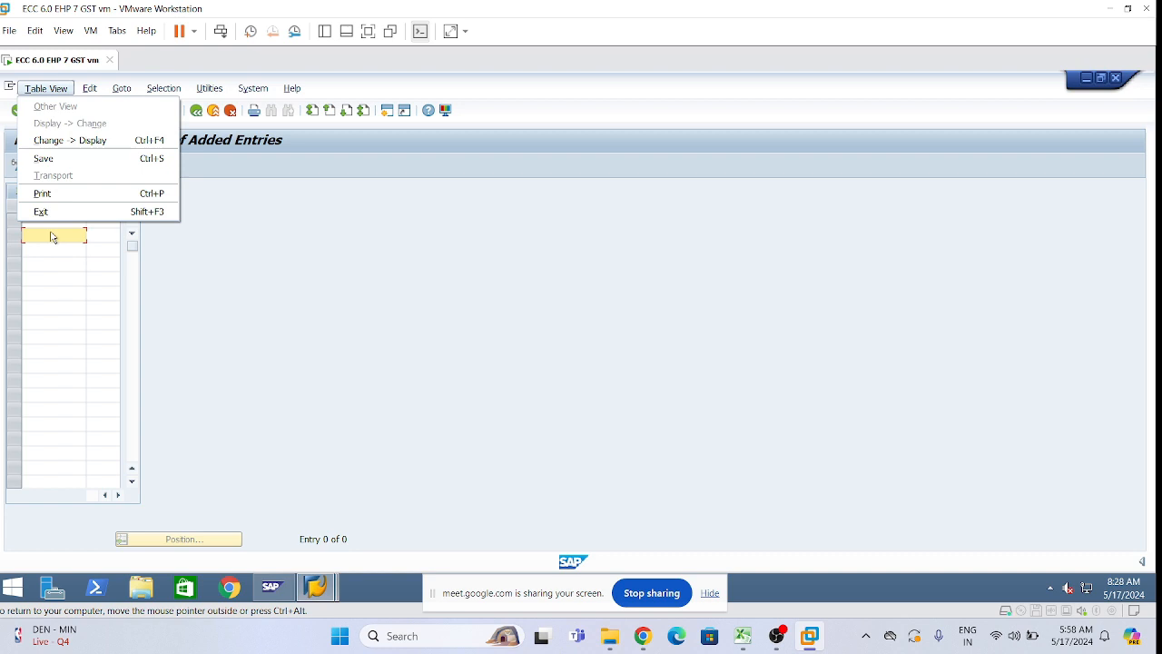
key(Return)
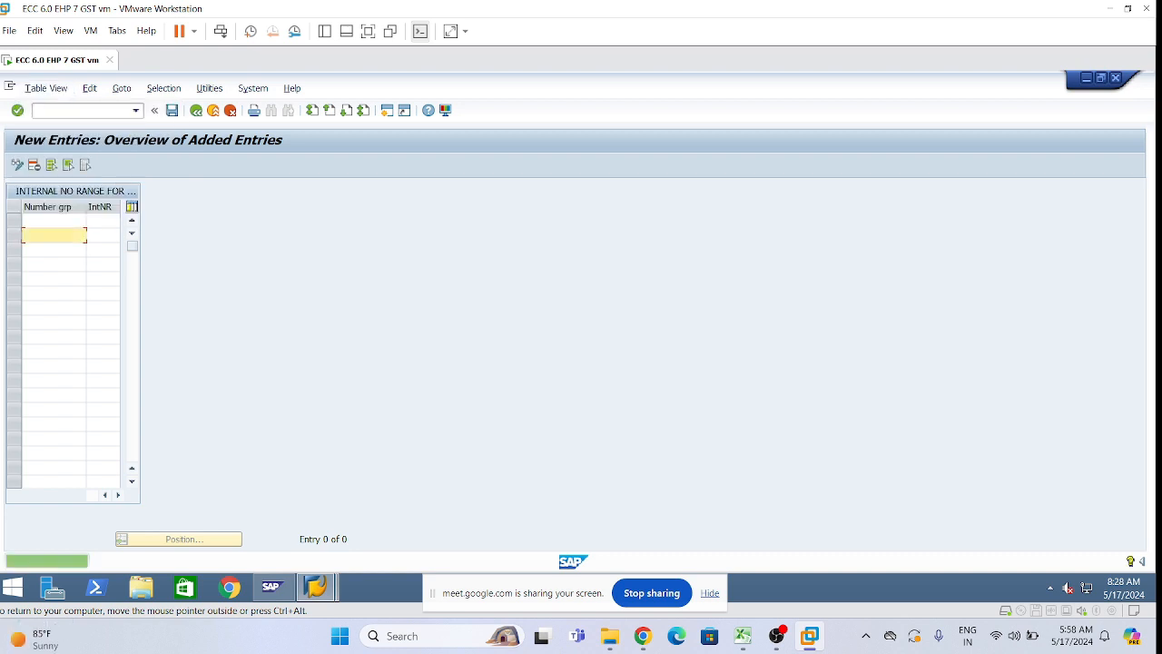
Enter number group L1 with internal number range 12 and number group L2 with internal number range 13.
text(1)
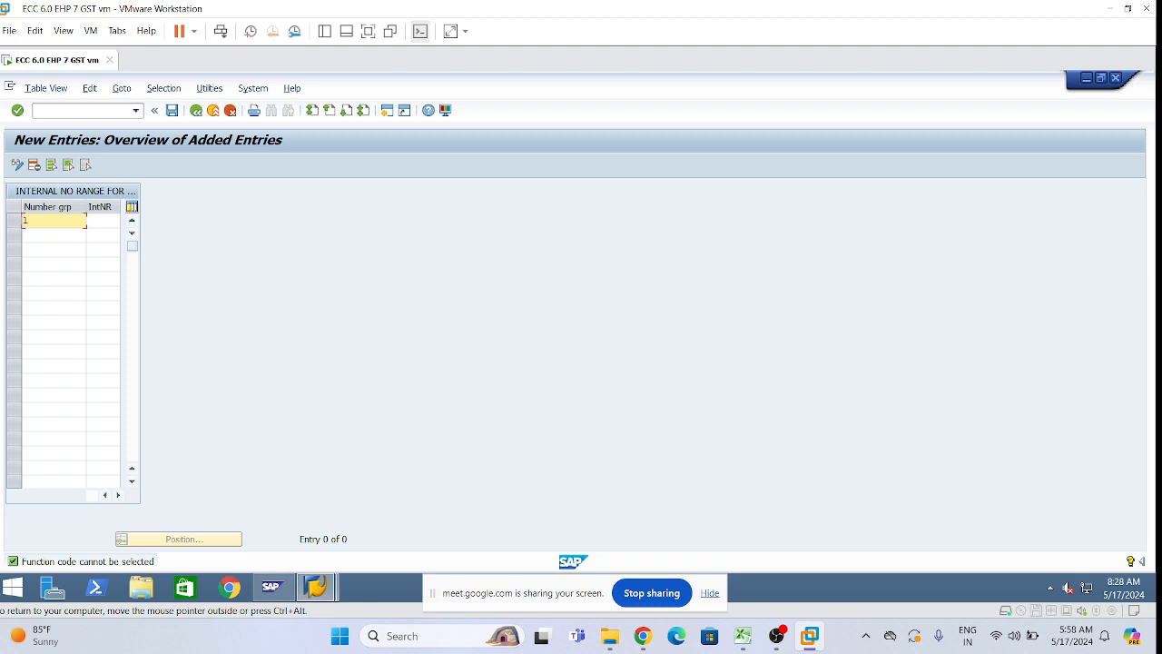
key(BackSpace)
text(11)
click(88, 220)
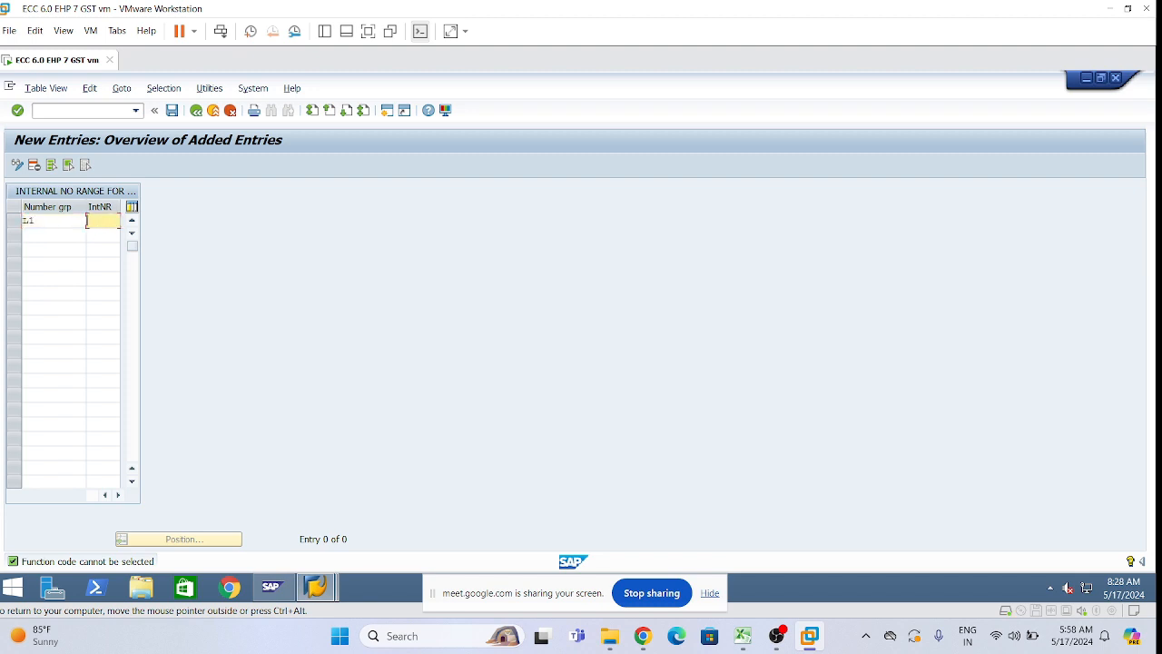
text(12)
click(87, 235)
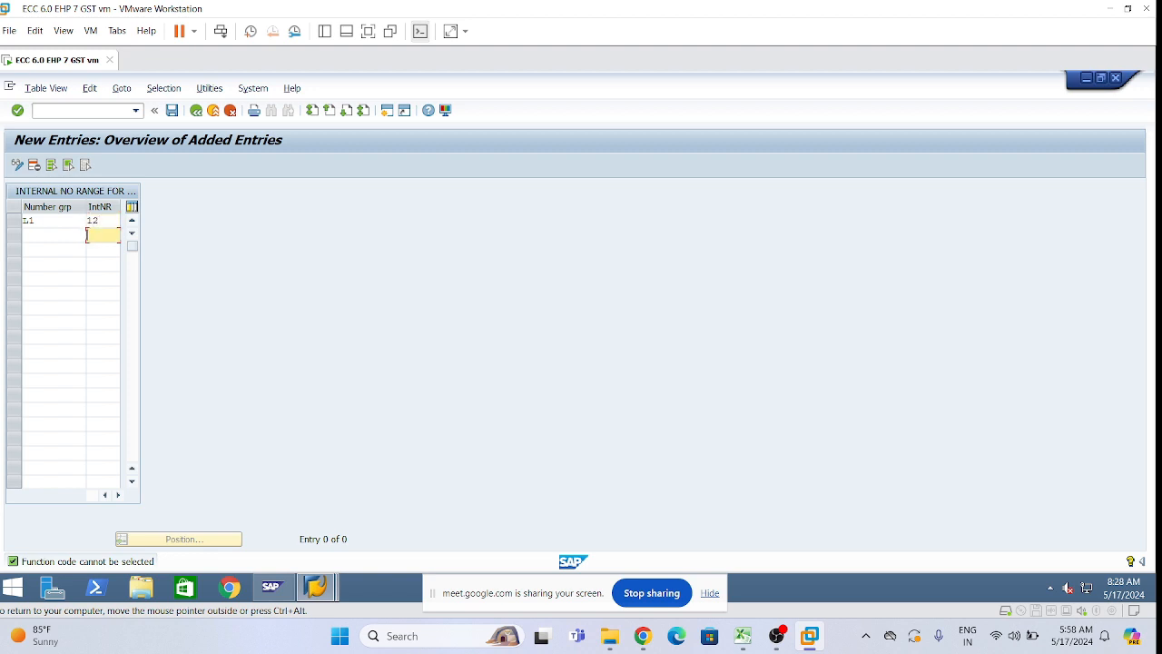
click(53, 235)
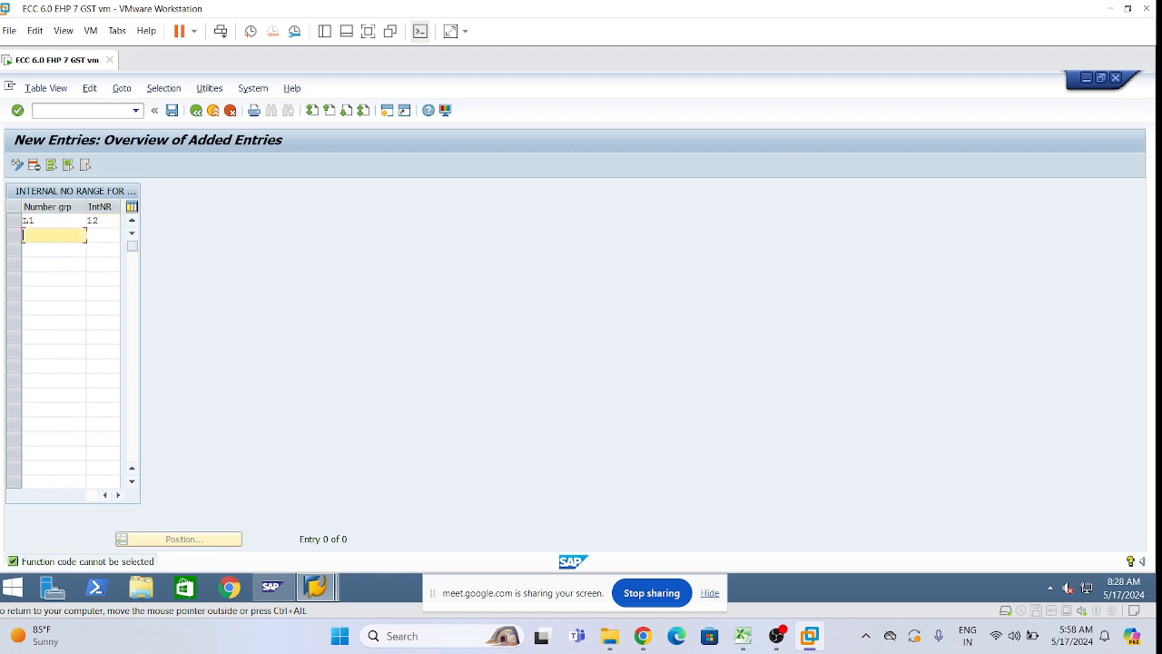
text(12)
click(87, 235)
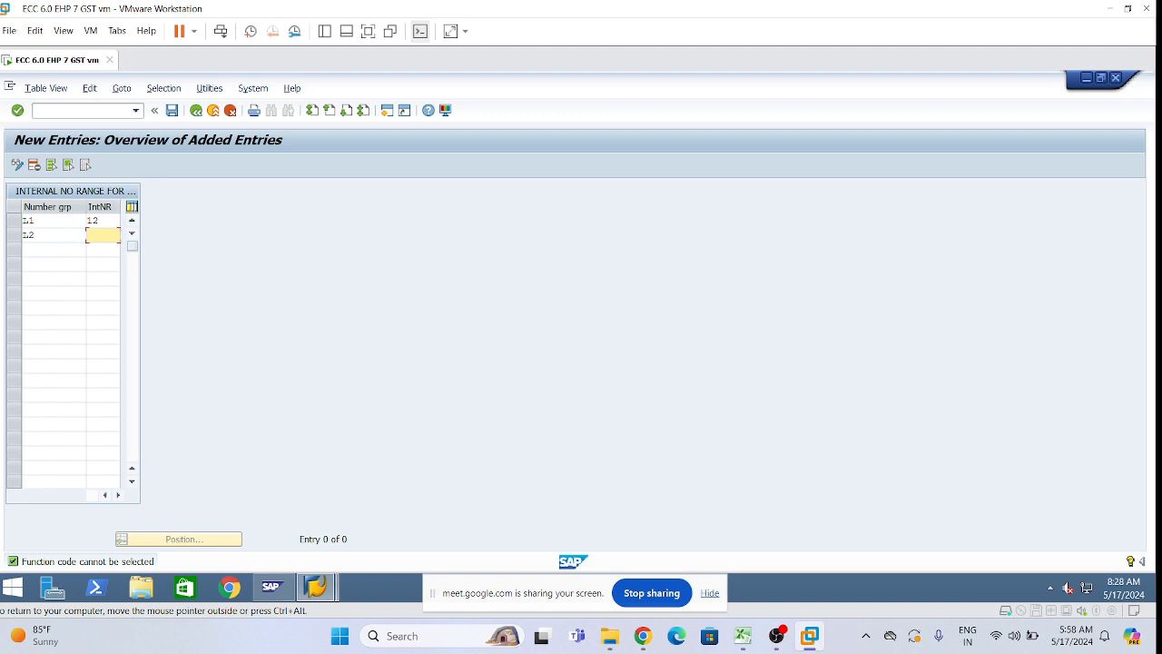
text(13)
Set the internal number range to 15 for number group L1 and 16 for L2.
click(88, 220)
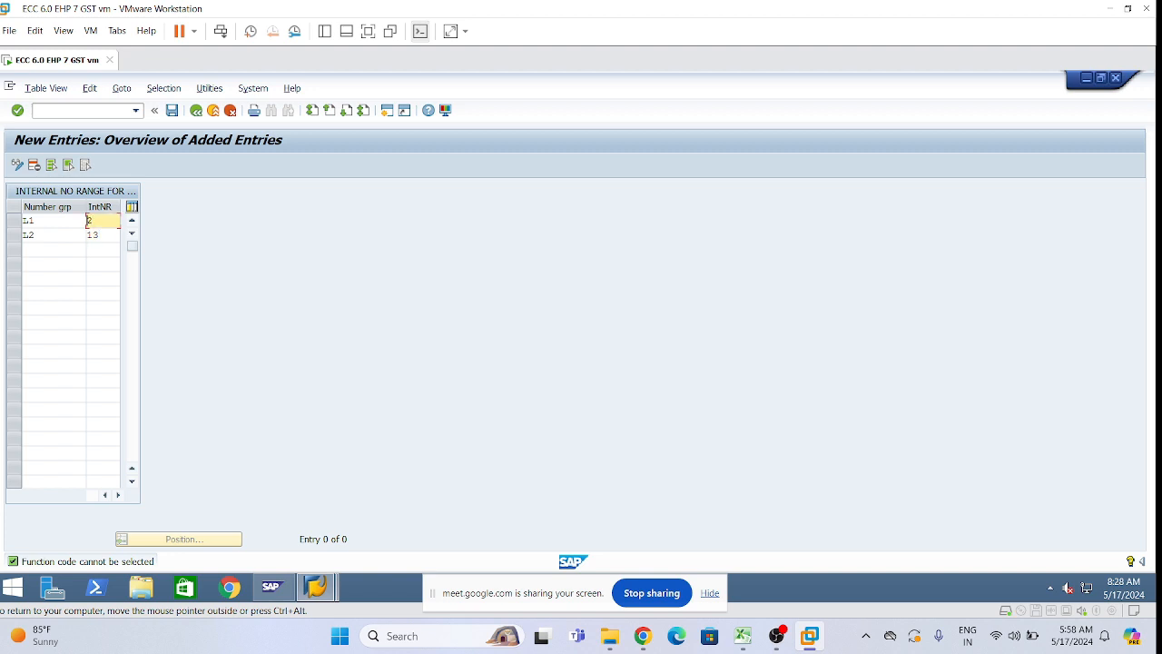
text(15)
click(90, 235)
key(BackSpace)
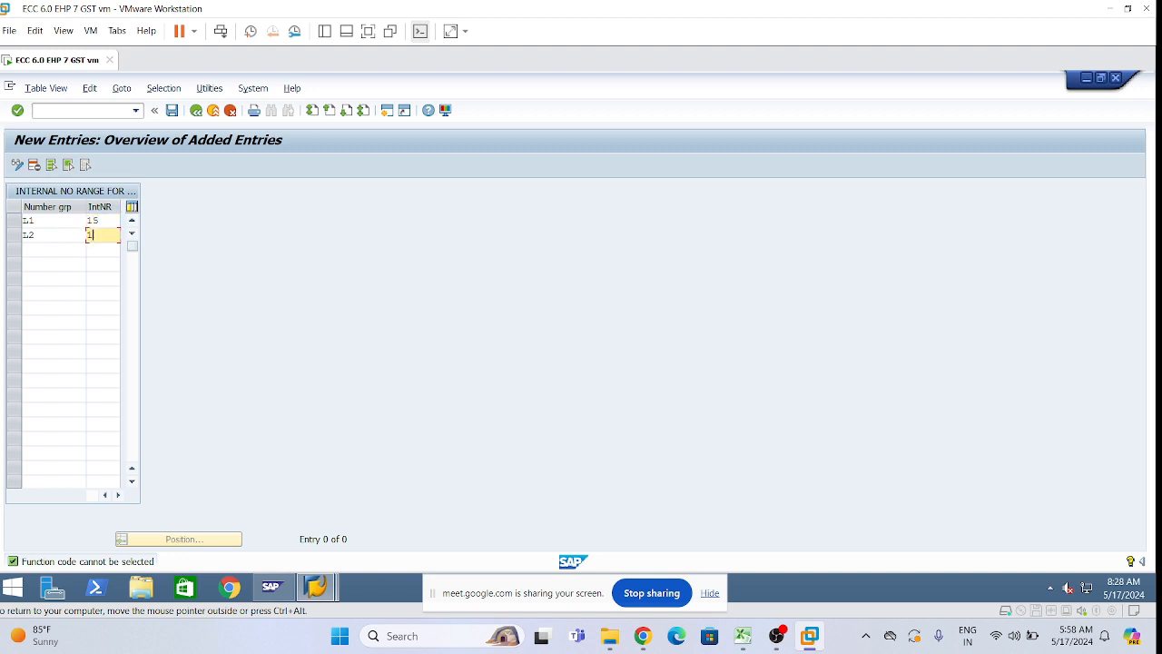
text(6)
key(Tab)
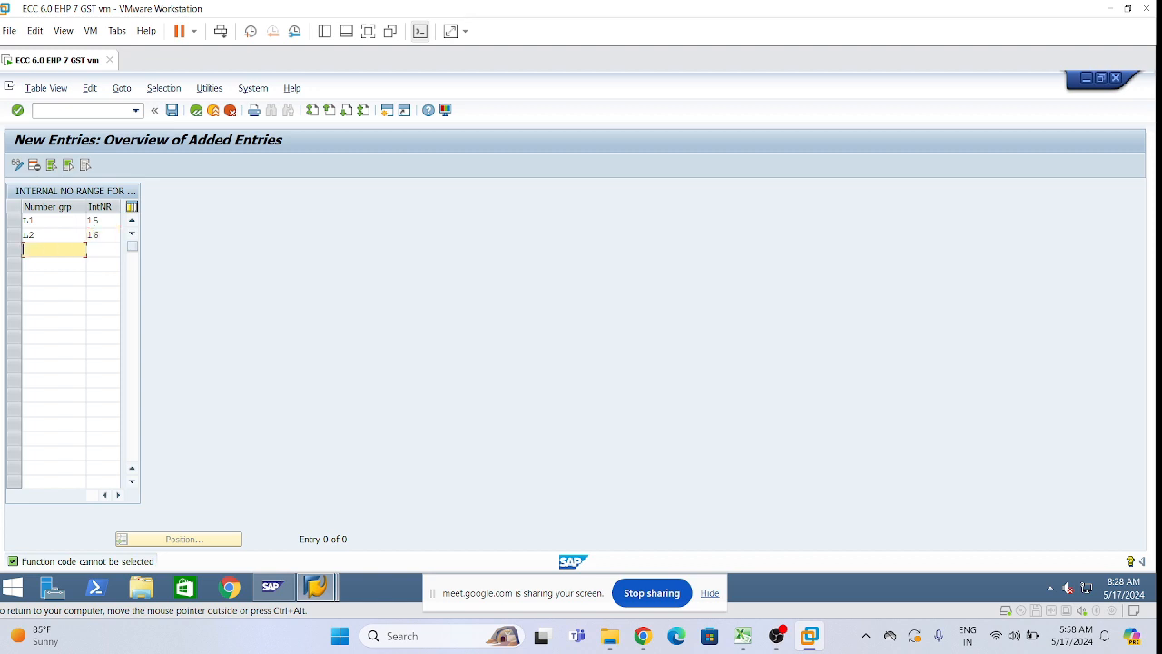
Add number group L3 with internal number range 17 and save the number range assignments.
text(L3)
key(Tab)
text(17)
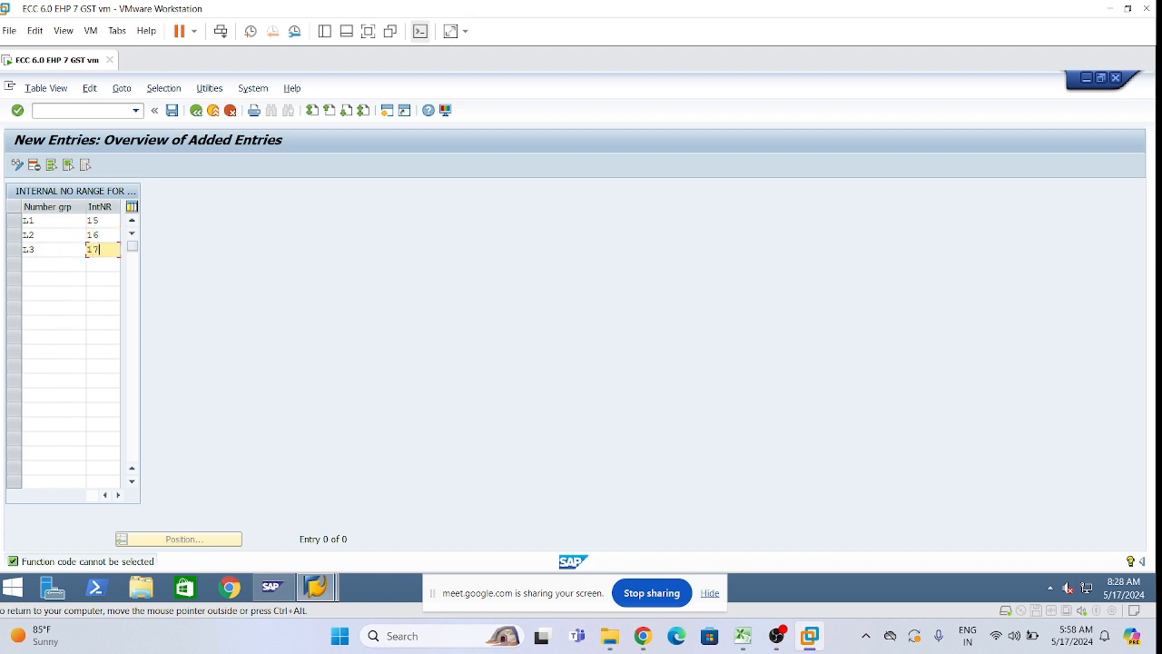
key(Return)
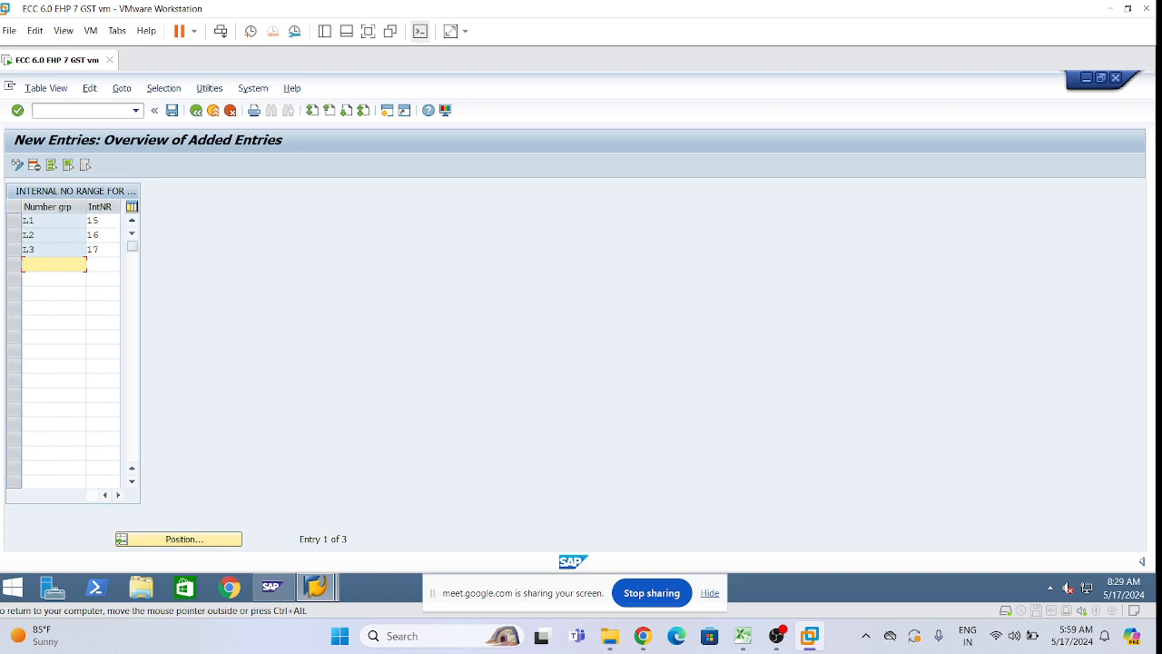
click(109, 221)
click(108, 235)
click(172, 111)
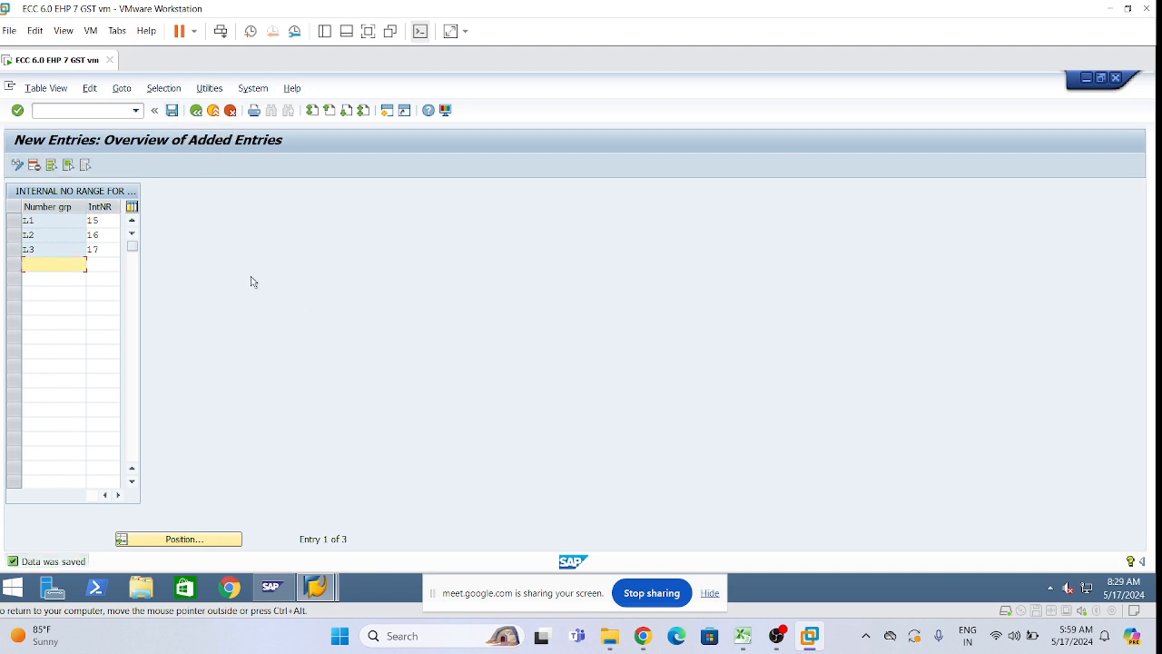
click(91, 277)
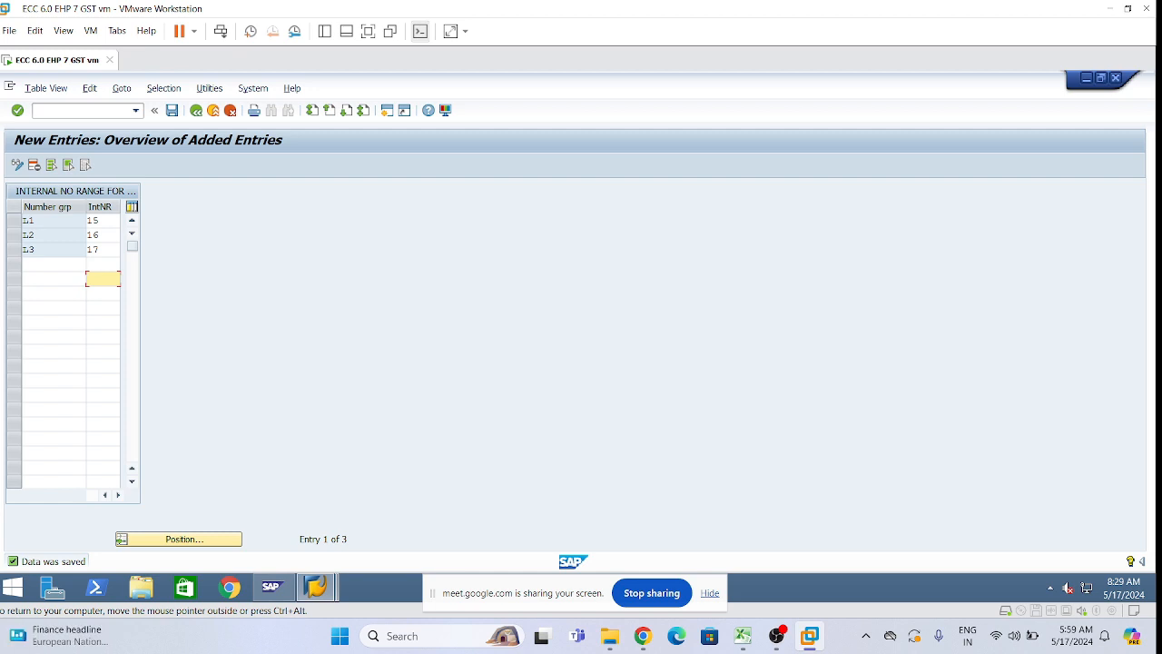
Check the internal number ranges assigned to the number groups in the challan overview and return to the implementation guide.
double_click(93, 249)
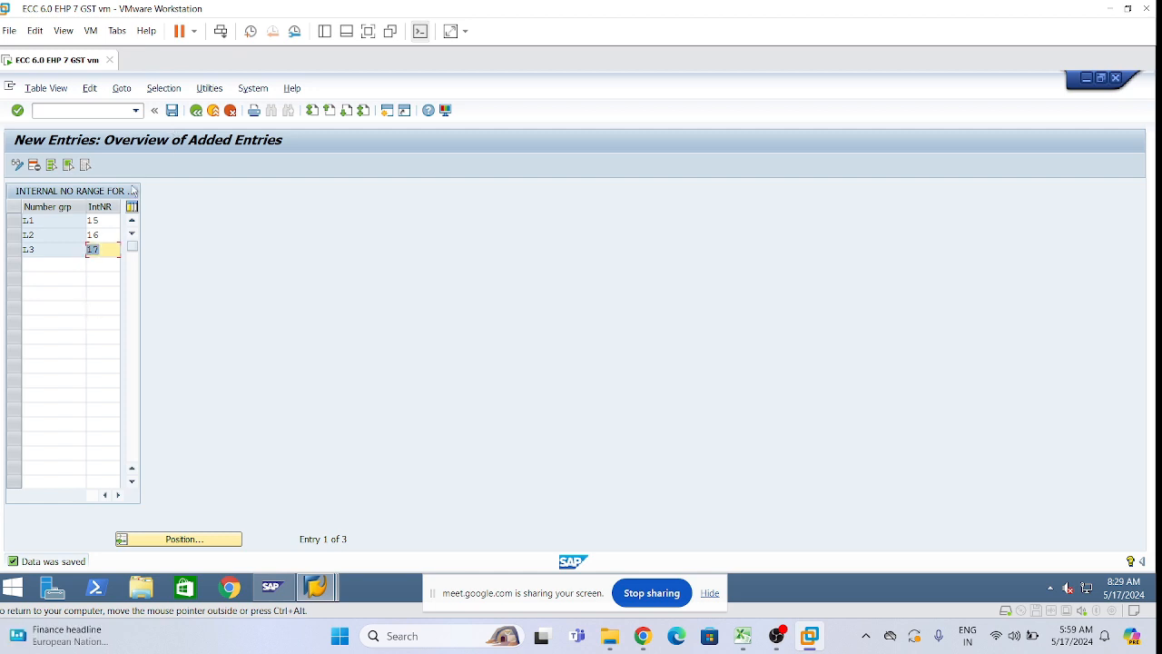
key(Up)
click(195, 110)
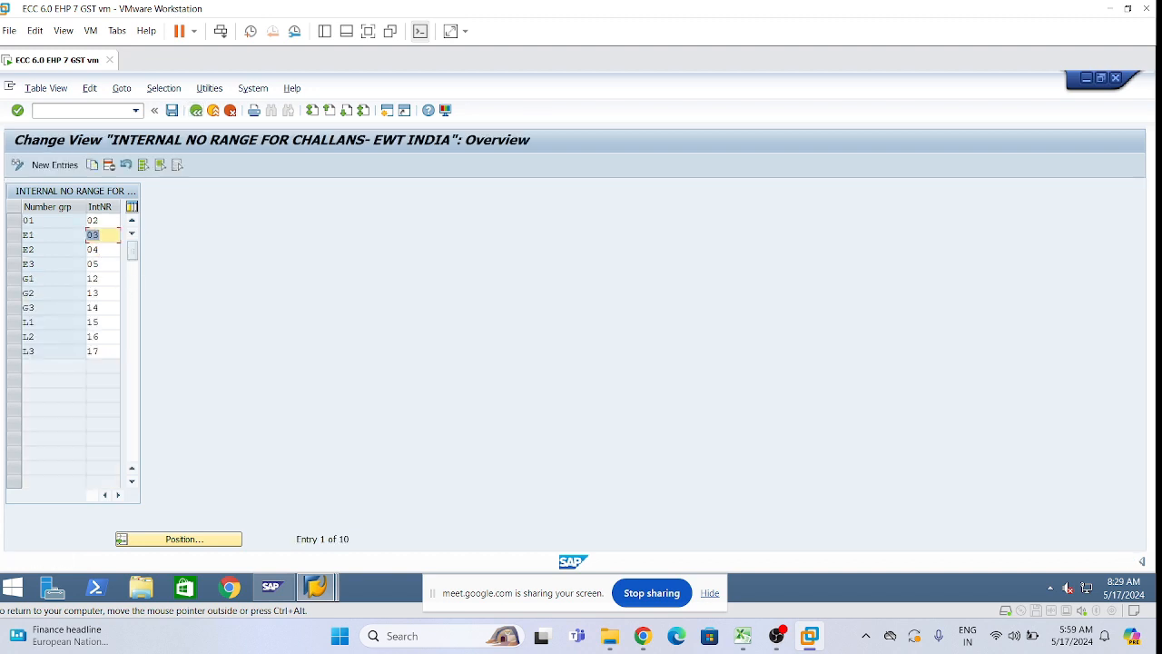
click(103, 308)
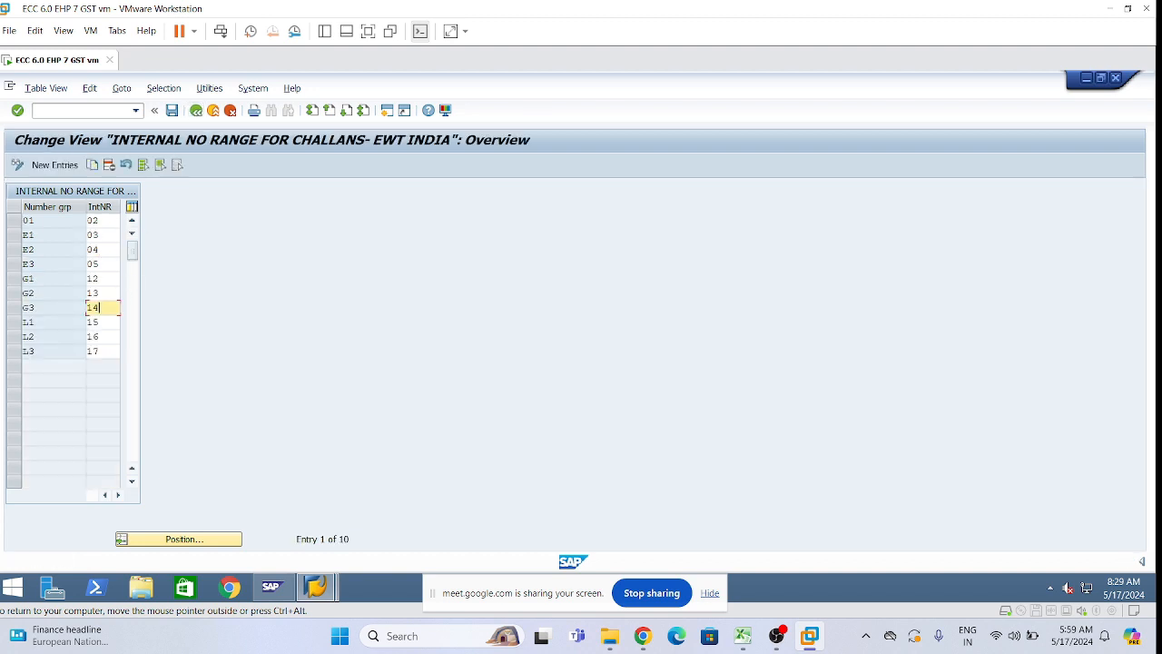
click(104, 337)
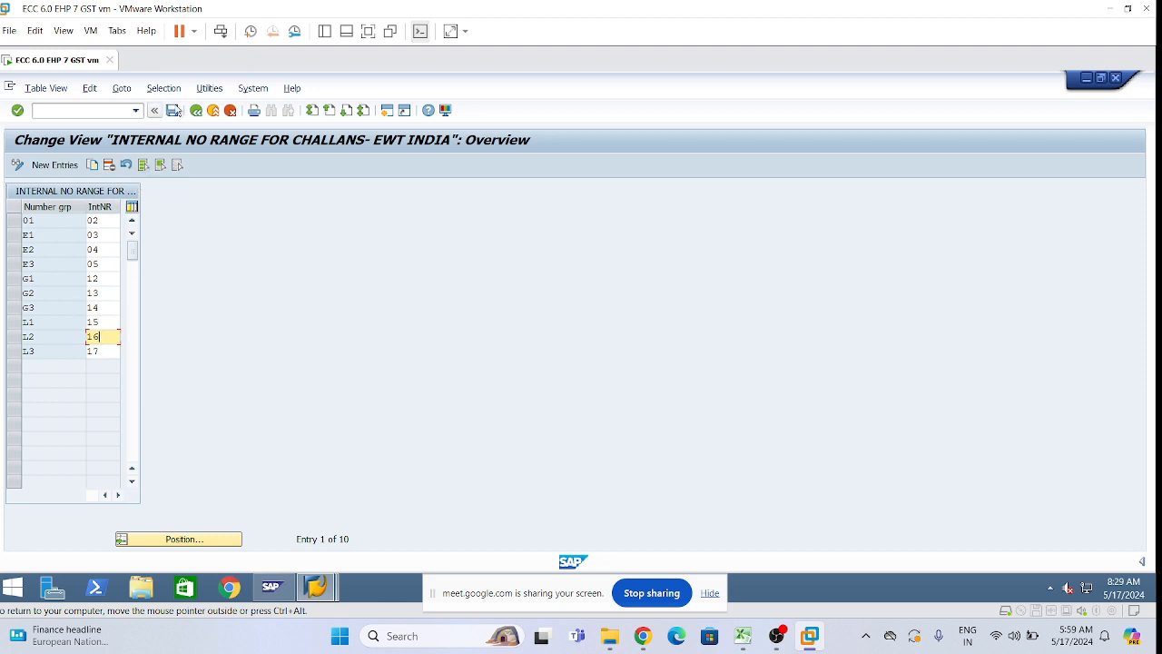
click(195, 111)
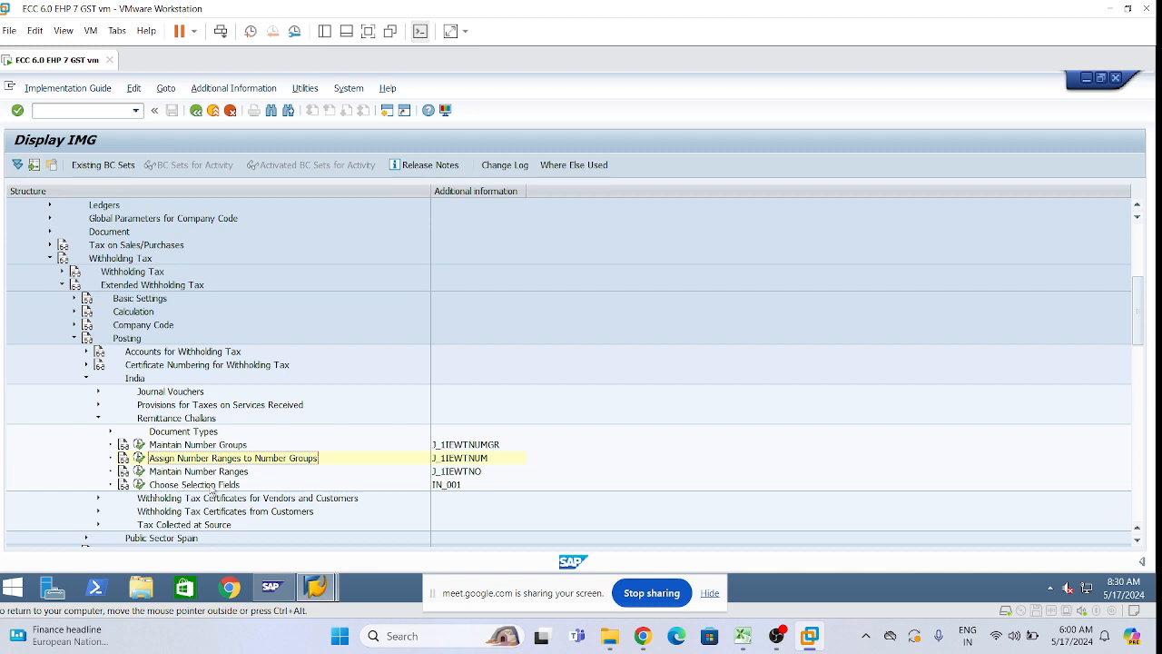
Open Maintain Number Ranges for remittance challans and go to group maintenance at number group L1.
click(139, 471)
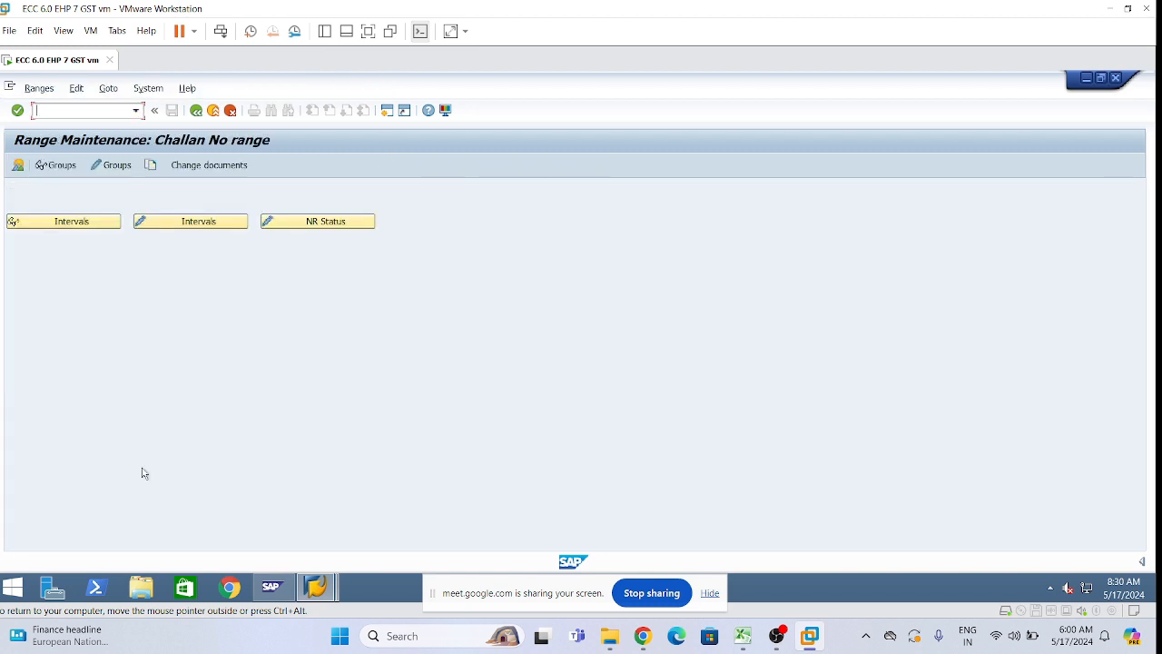
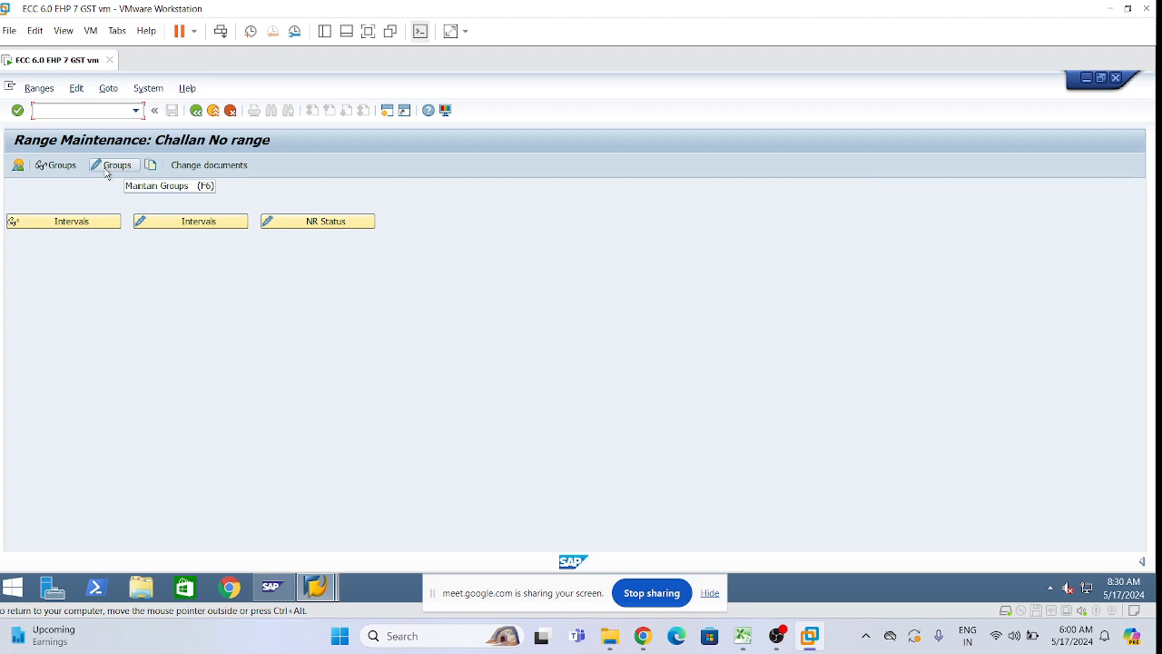
click(108, 171)
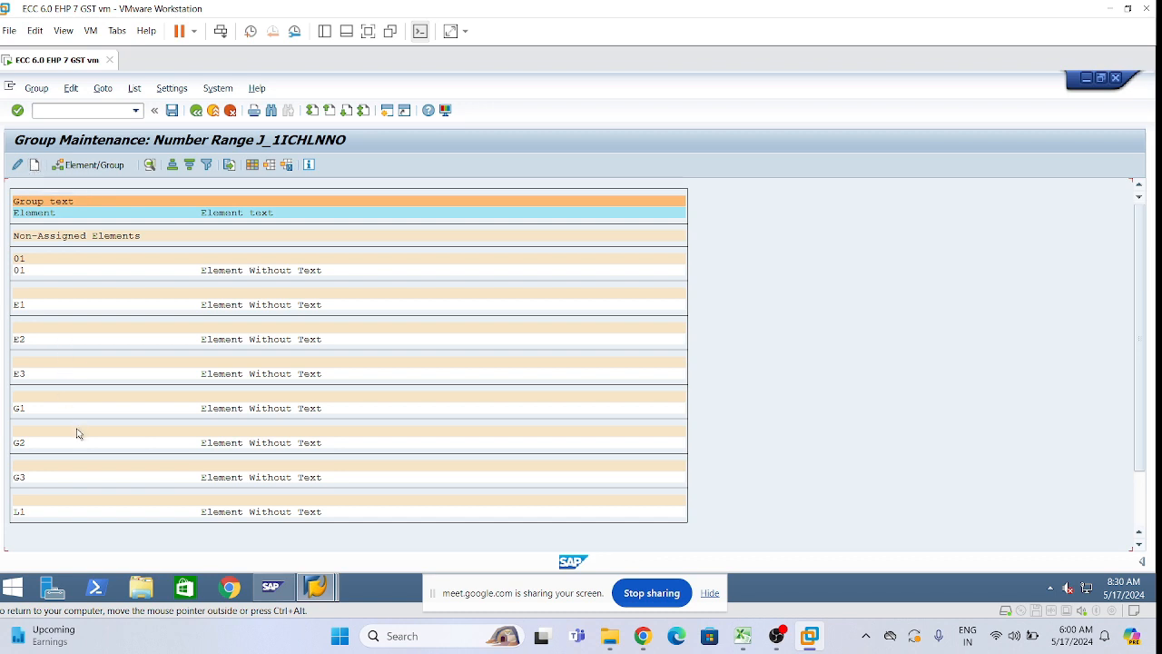
scroll(81, 434, down, 3)
scroll(80, 433, down, 1)
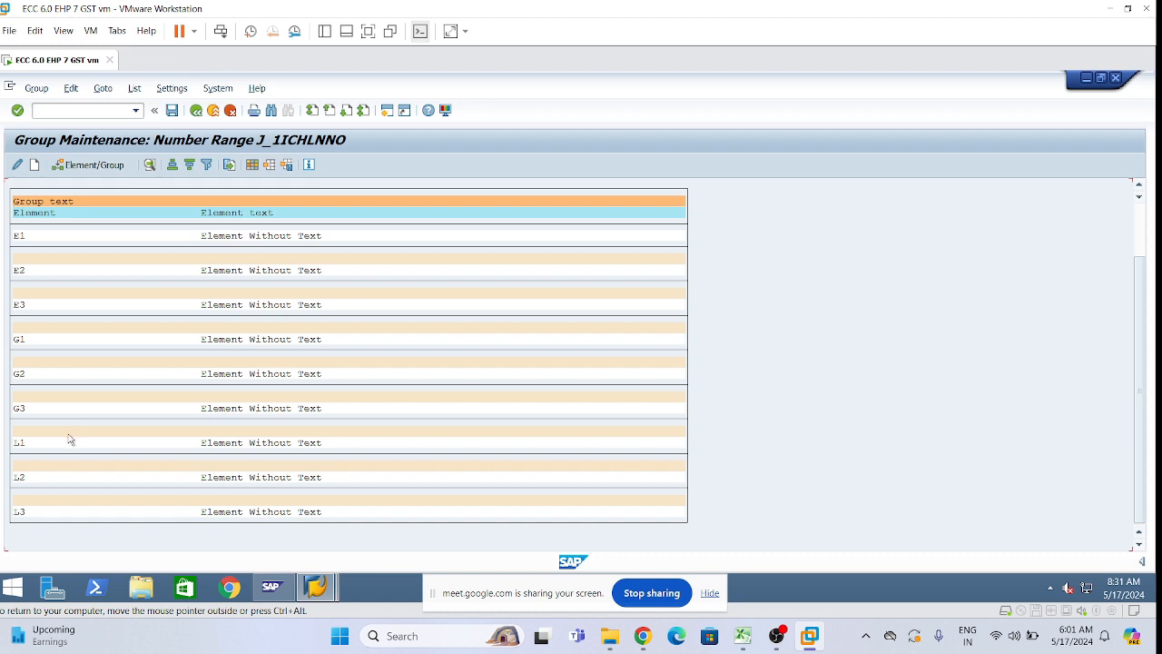
Open interval maintenance of number group L1 for company code LI01.
double_click(71, 430)
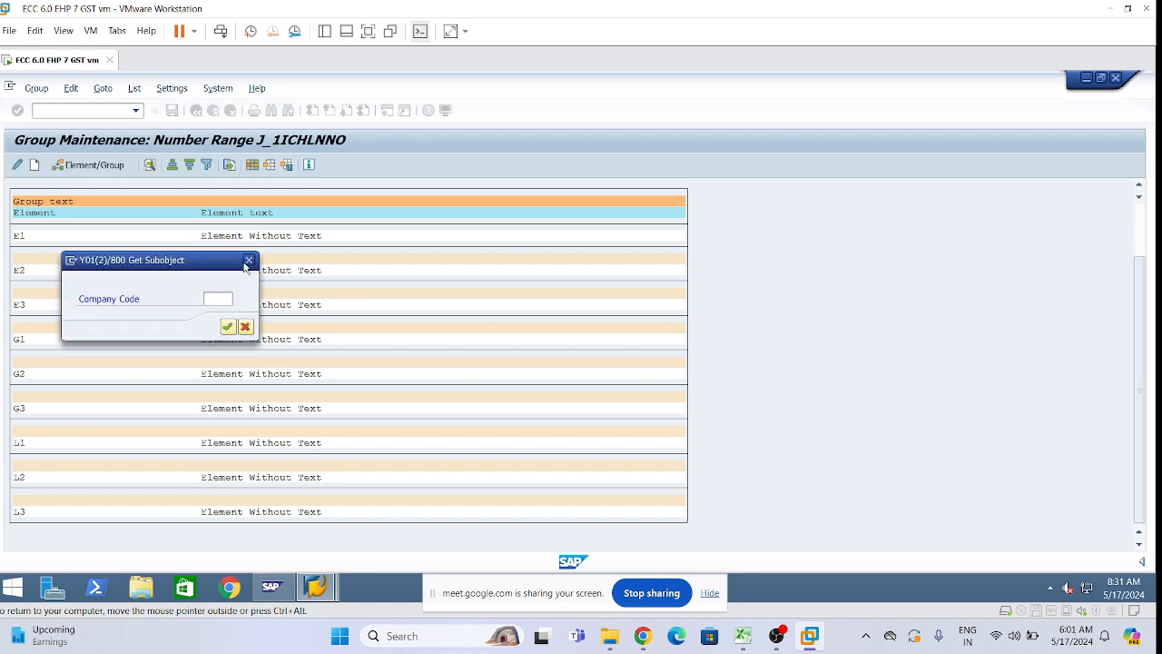
click(248, 260)
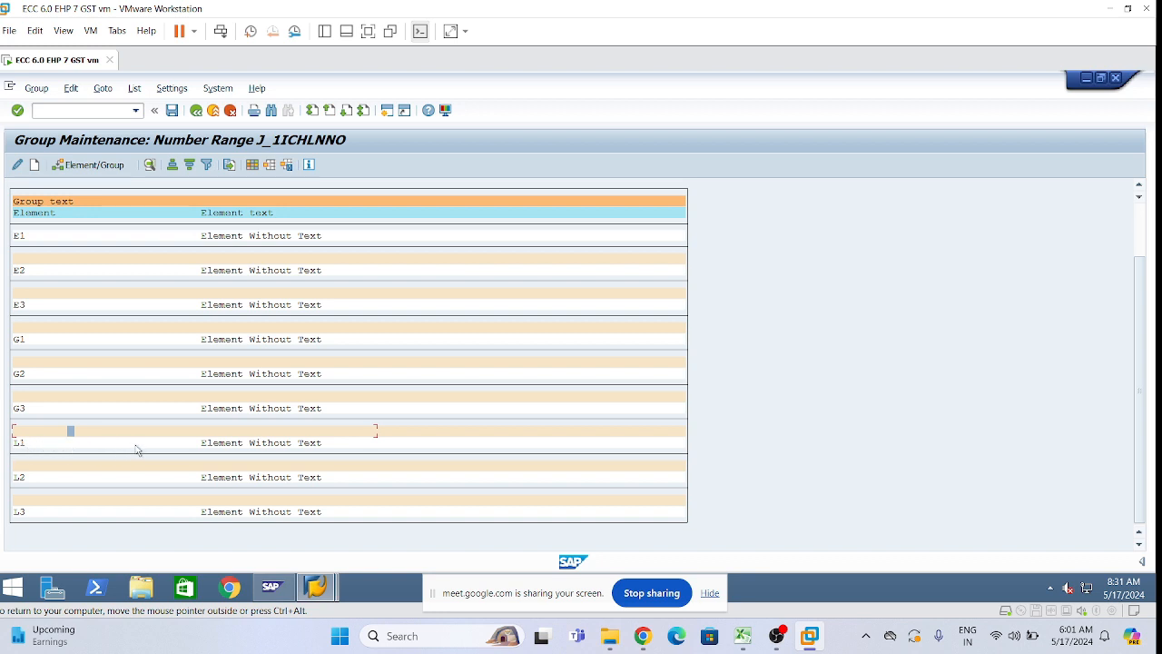
click(59, 431)
double_click(50, 436)
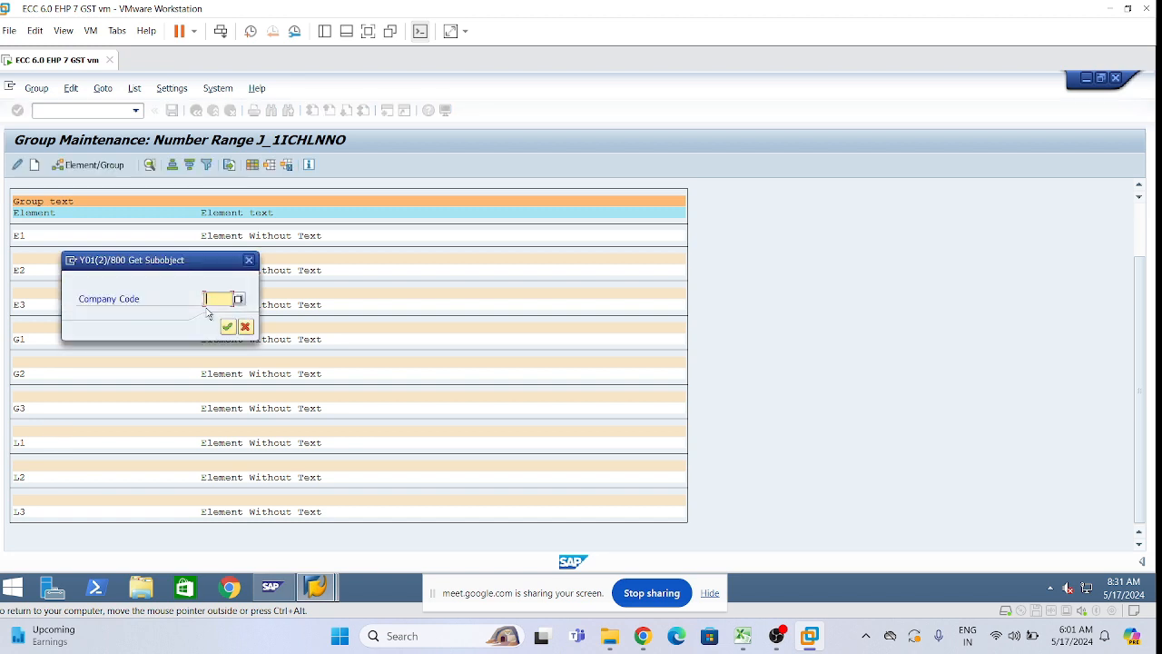
text(1101)
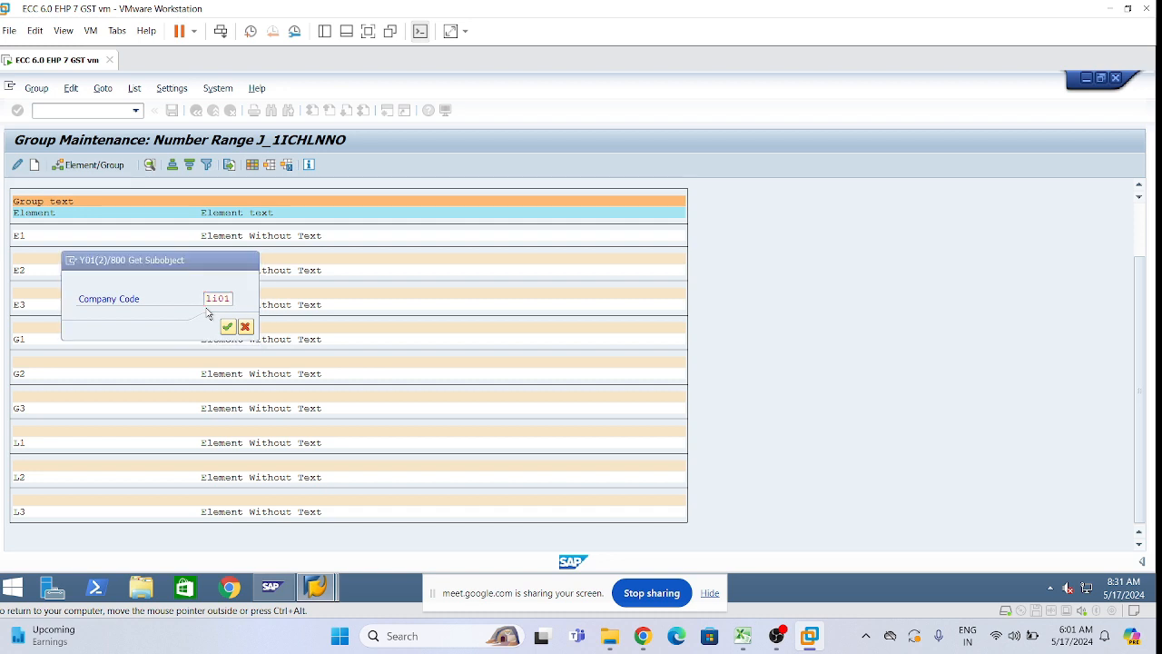
key(Return)
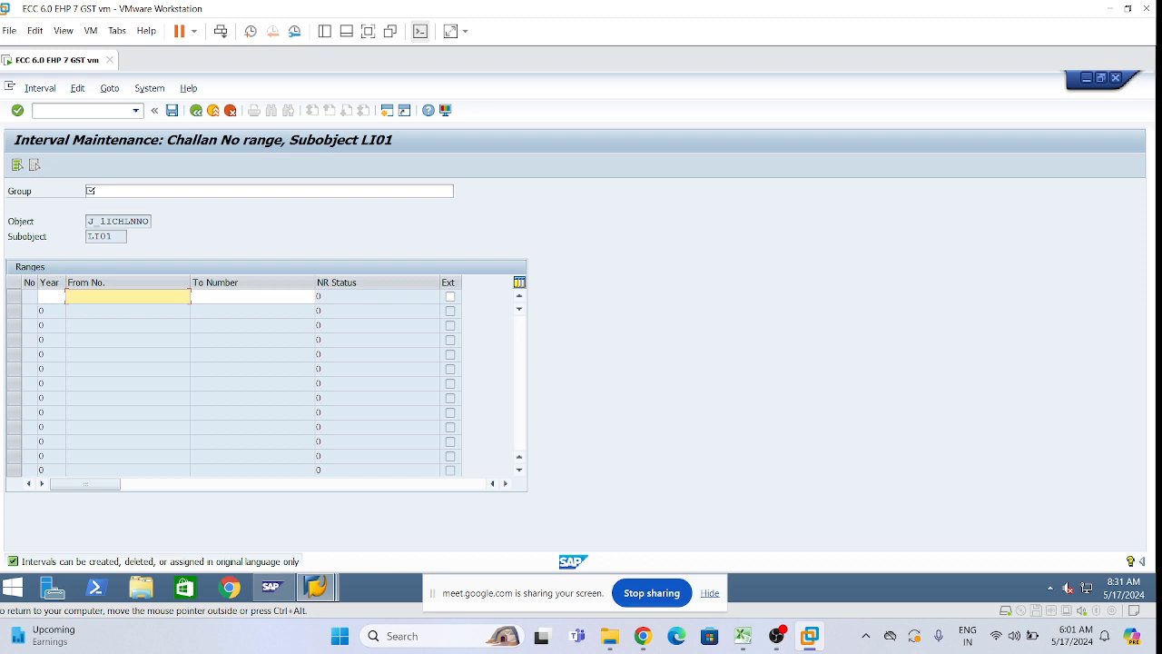
Enter the group text "Dlp Challan No. Ranges for TS01" for the LI01 challan number range.
key(shift+Tab)
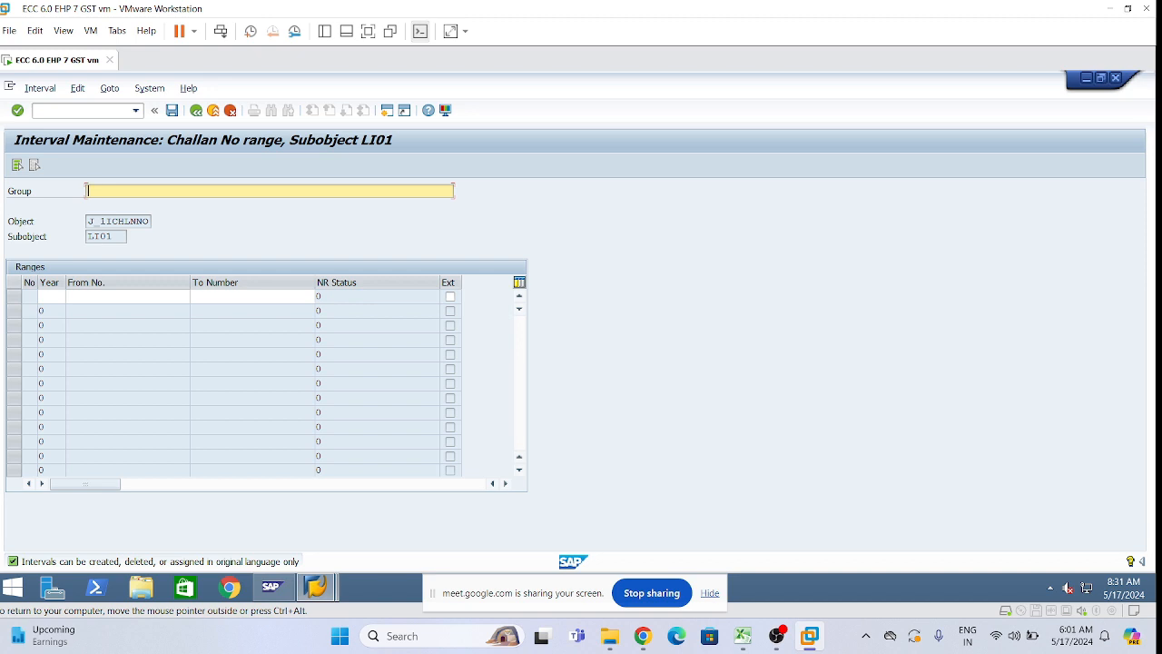
text(Dlp Challan No. Ranges for TS01)
key(Tab)
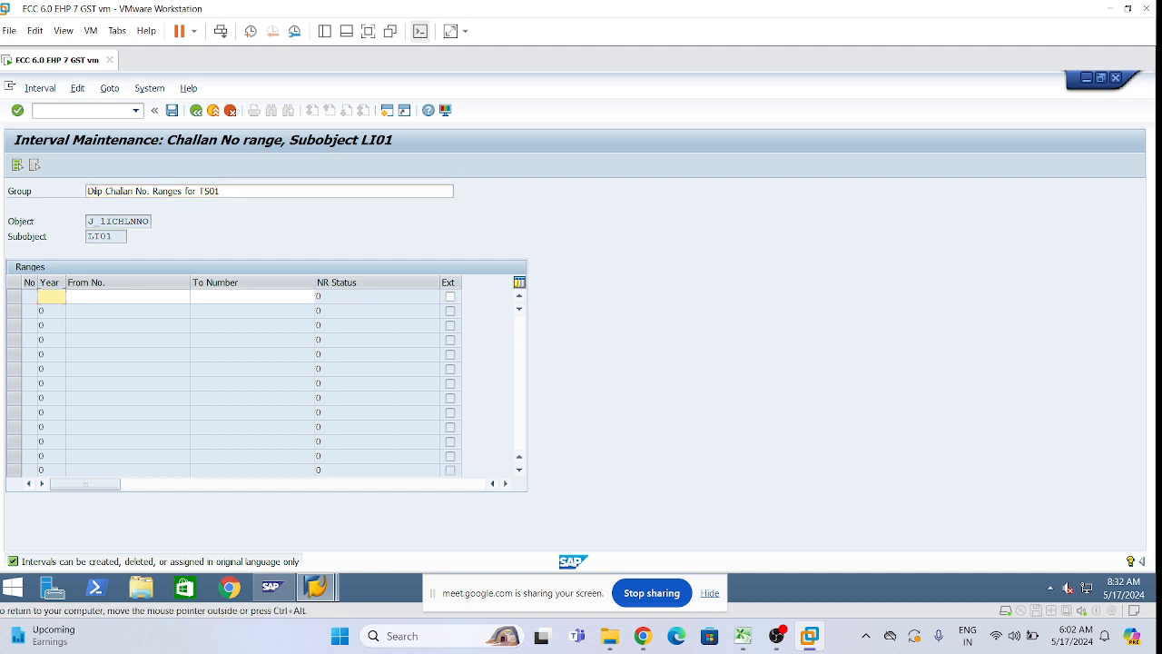
text(2024)
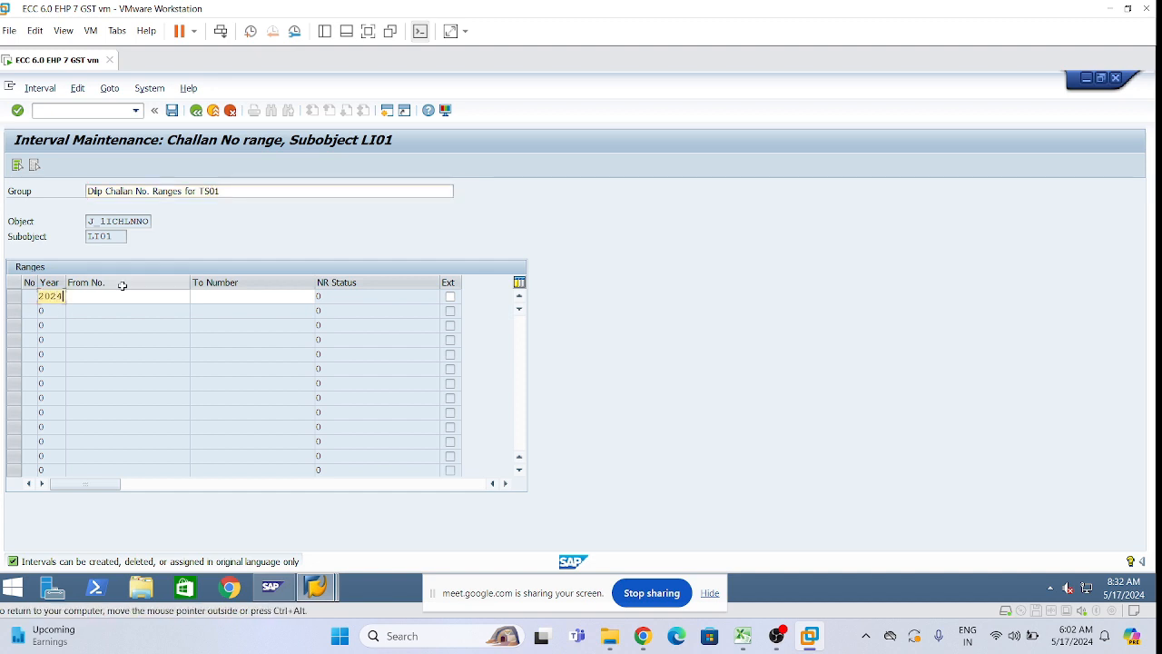
key(Tab)
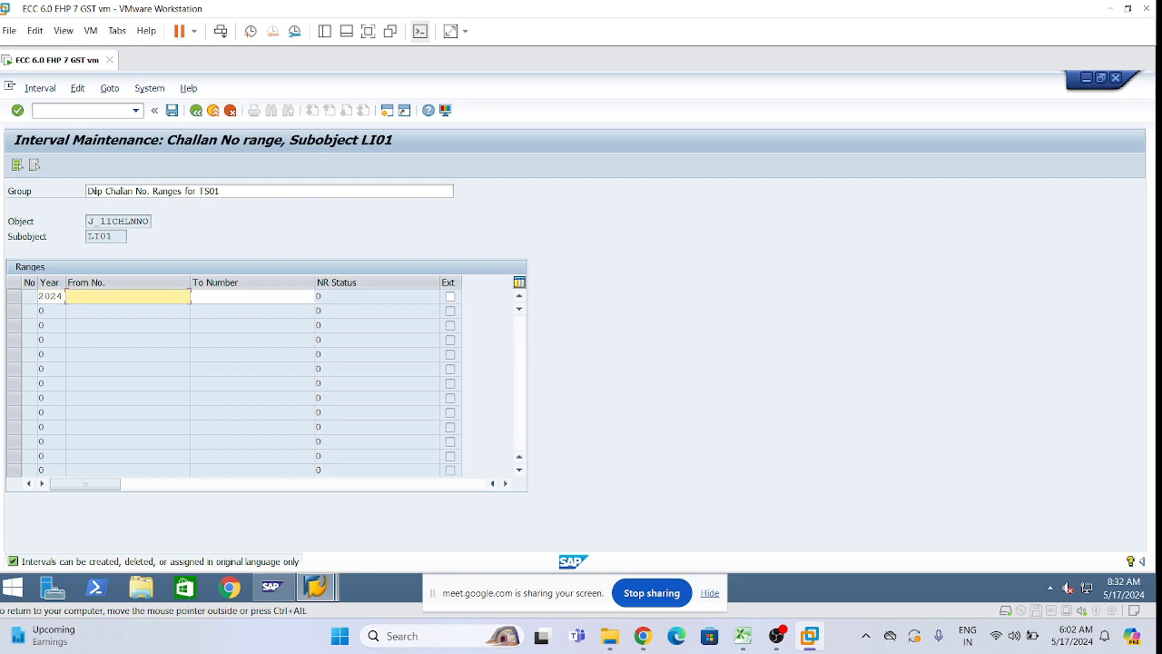
text(15)
text(0000000000)
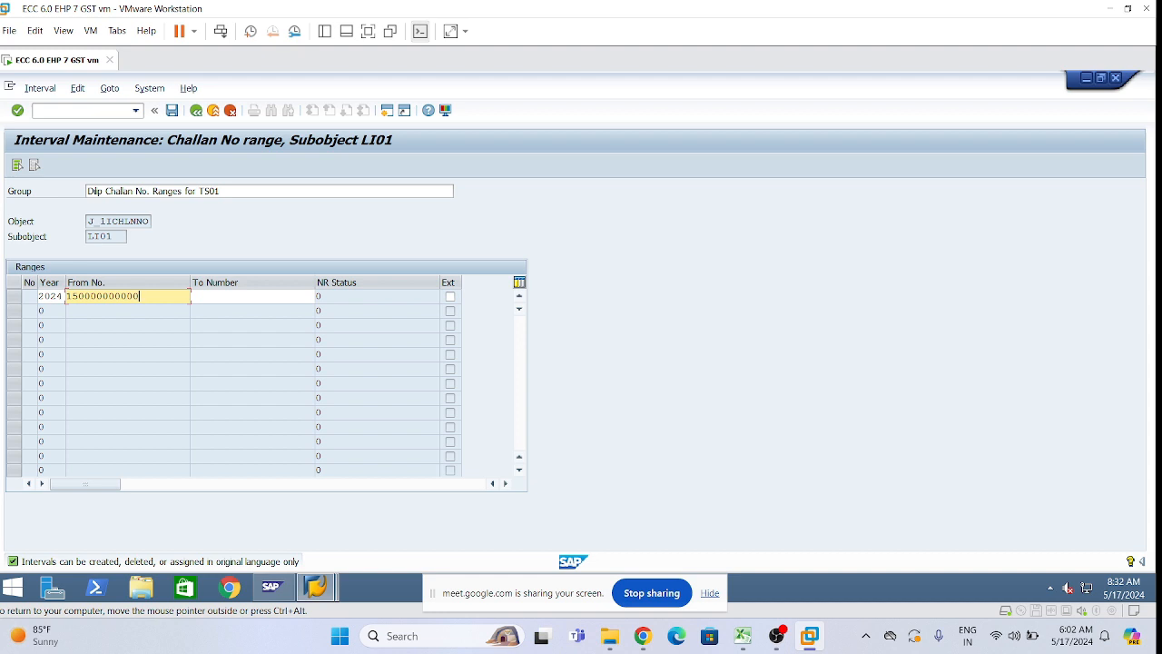
key(shift+Left)
key(shift+Left)
key(shift+Left)
key(shift+Left)
key(shift+Left)
key(shift+Left)
key(shift+Left)
key(shift+Left)
key(shift+Left)
drag(84, 296, 27, 296)
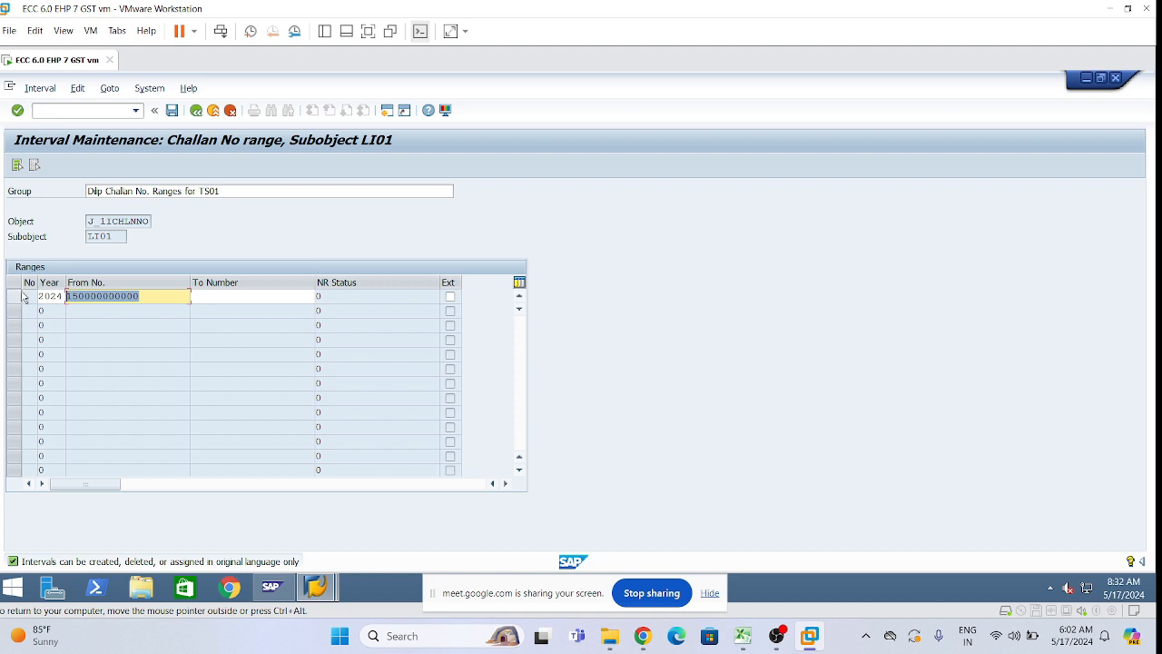
key(ctrl+c)
key(Tab)
key(ctrl+v)
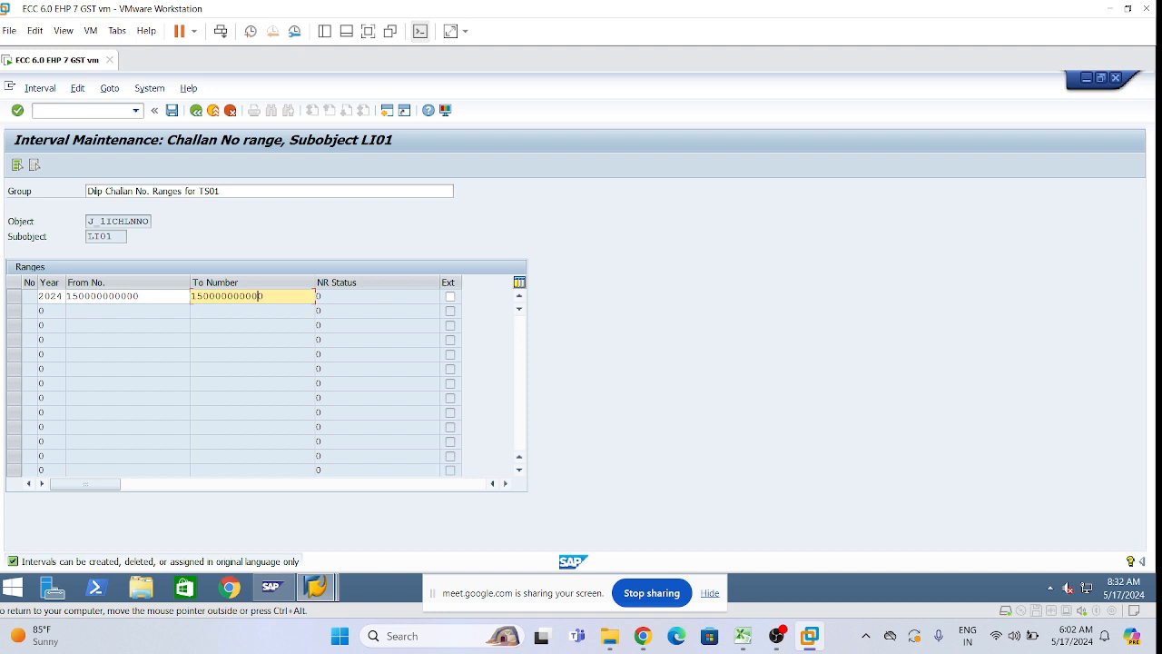
key(BackSpace)
key(BackSpace)
key(BackSpace)
key(BackSpace)
key(BackSpace)
key(BackSpace)
key(BackSpace)
key(BackSpace)
key(BackSpace)
text(9999999999)
key(Return)
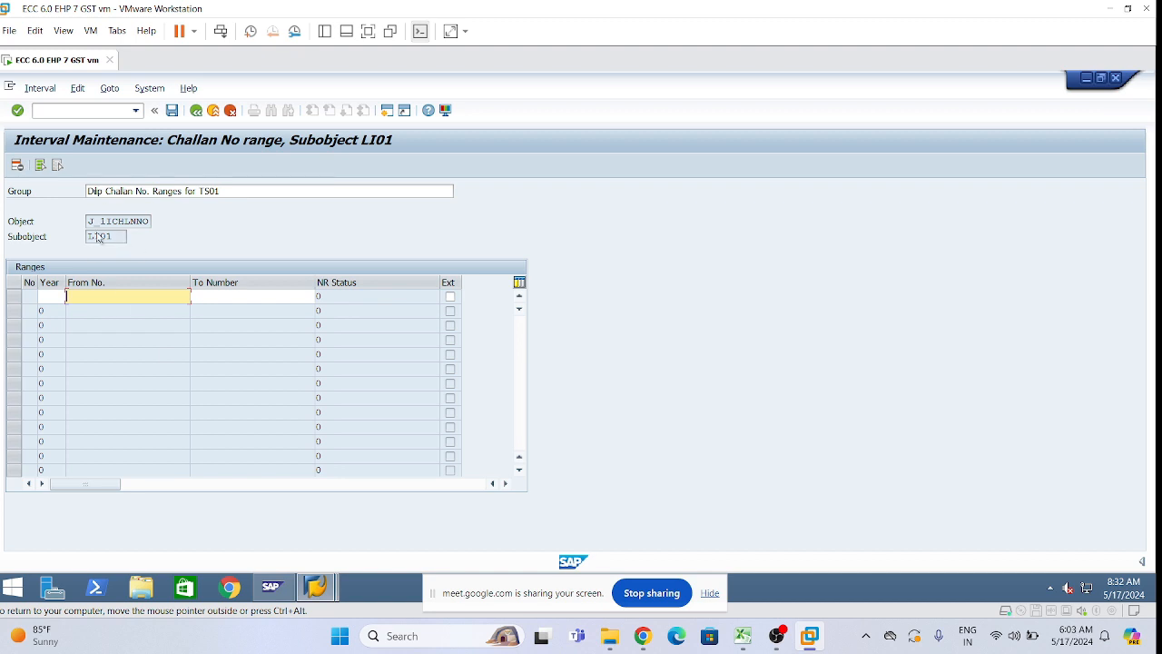
click(51, 295)
text(2024)
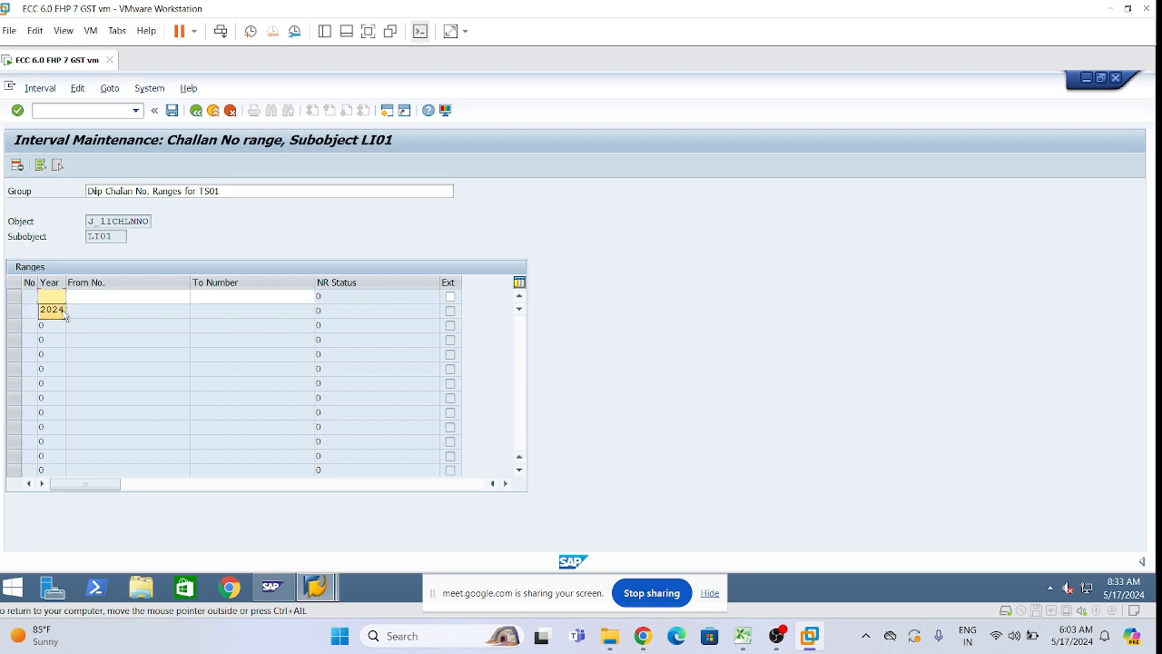
key(Tab)
text(150000000000)
key(Tab)
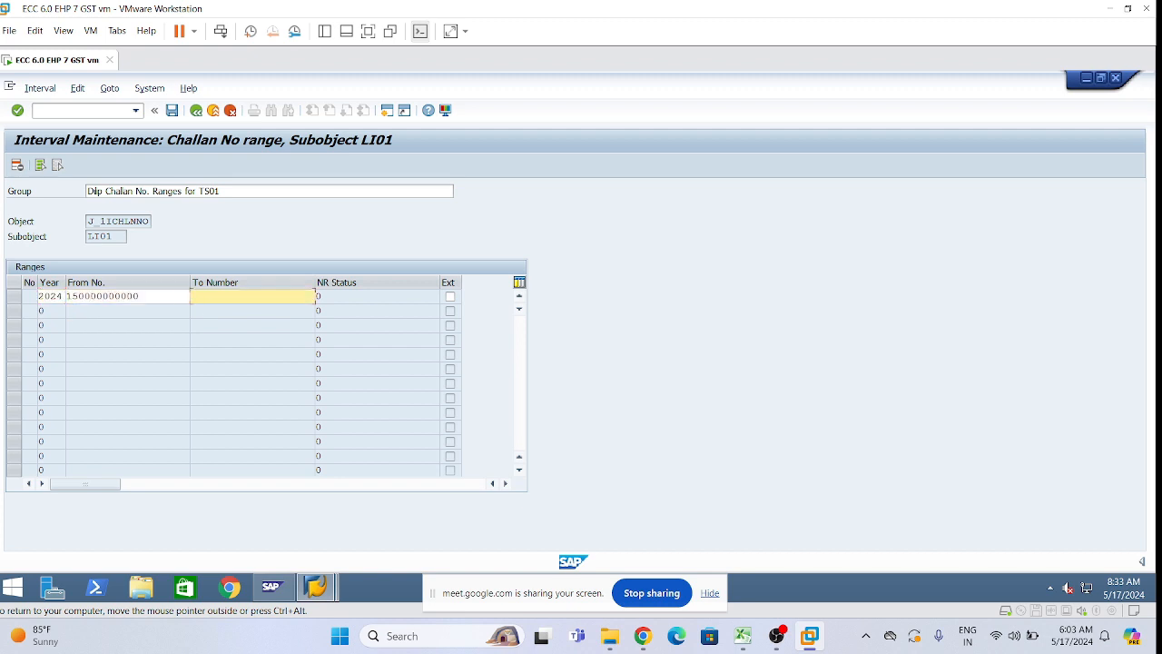
click(230, 313)
click(172, 110)
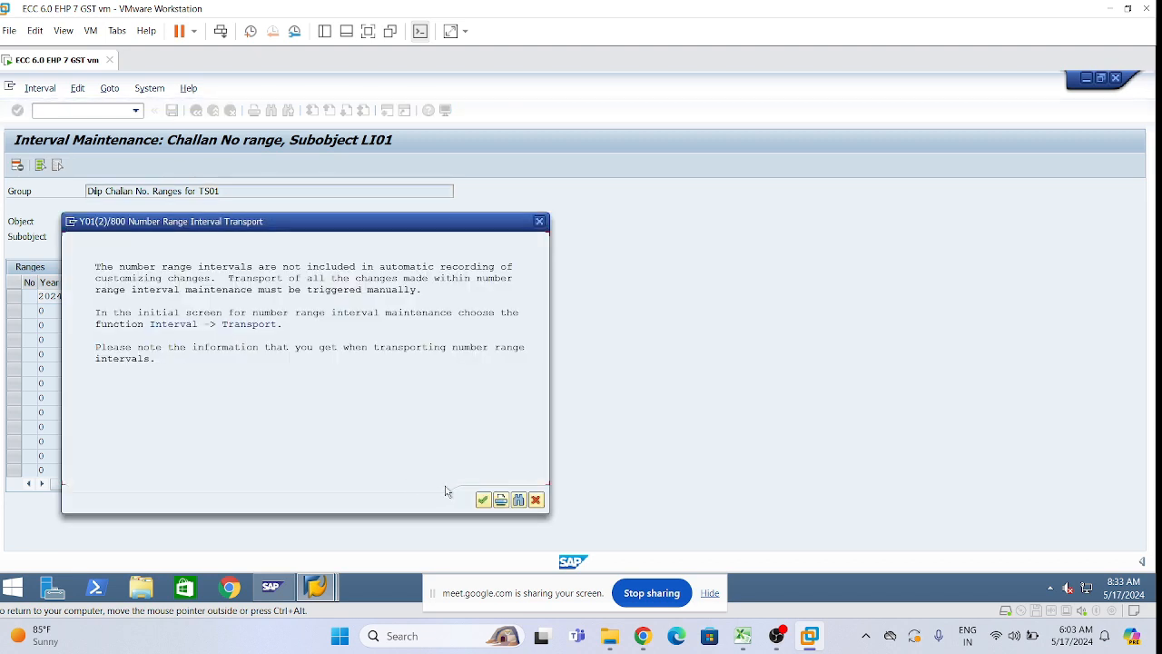
click(481, 499)
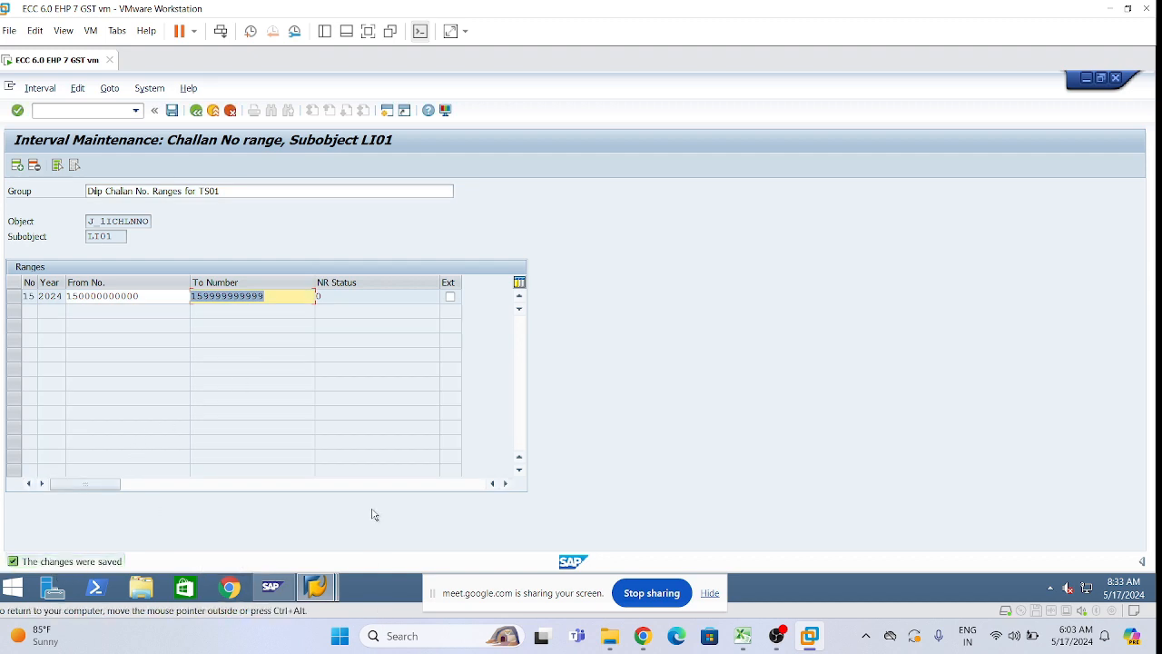
click(198, 111)
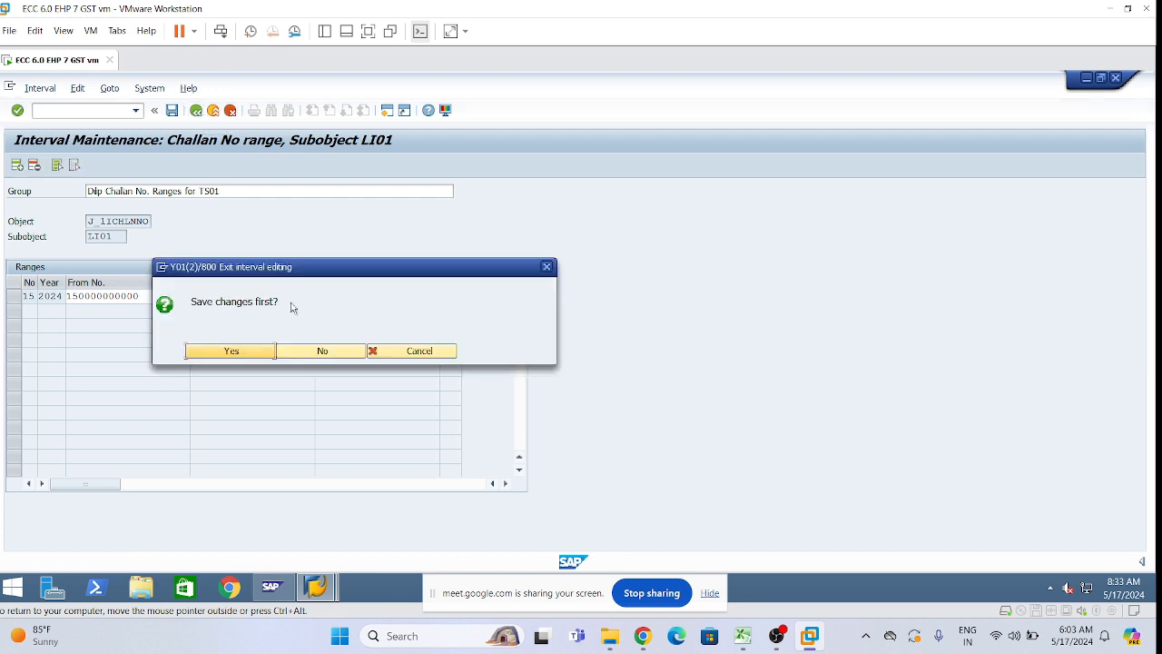
click(258, 354)
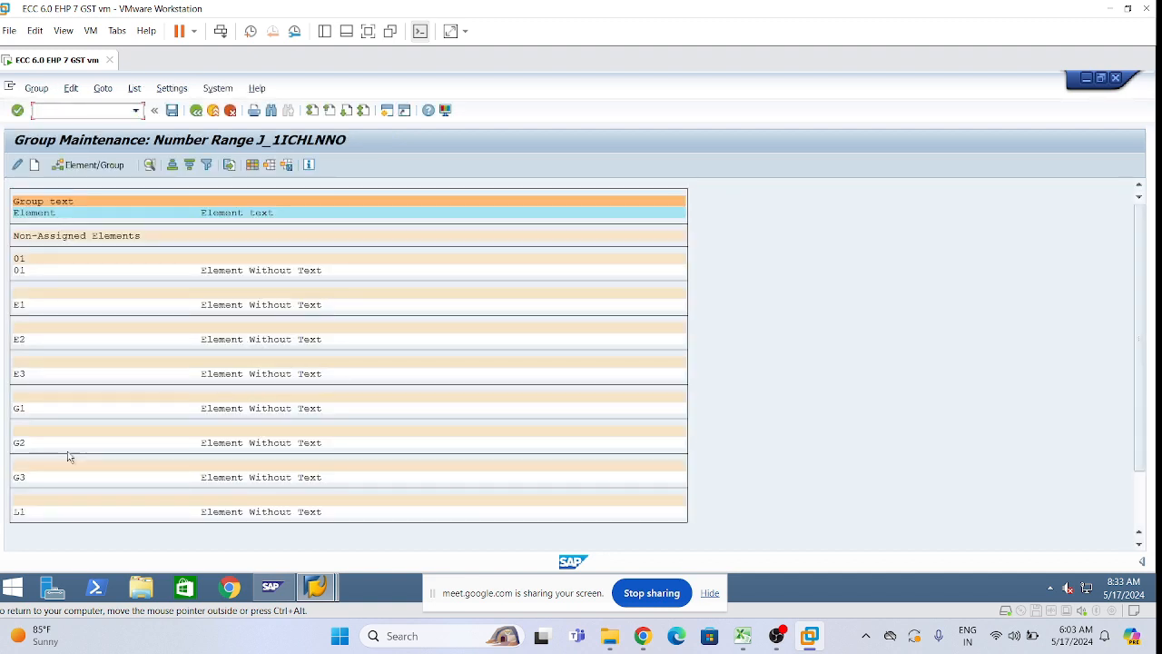
Save the group changes and reopen the intervals for company code LI01 to check the saved range, returning to the group list.
click(63, 502)
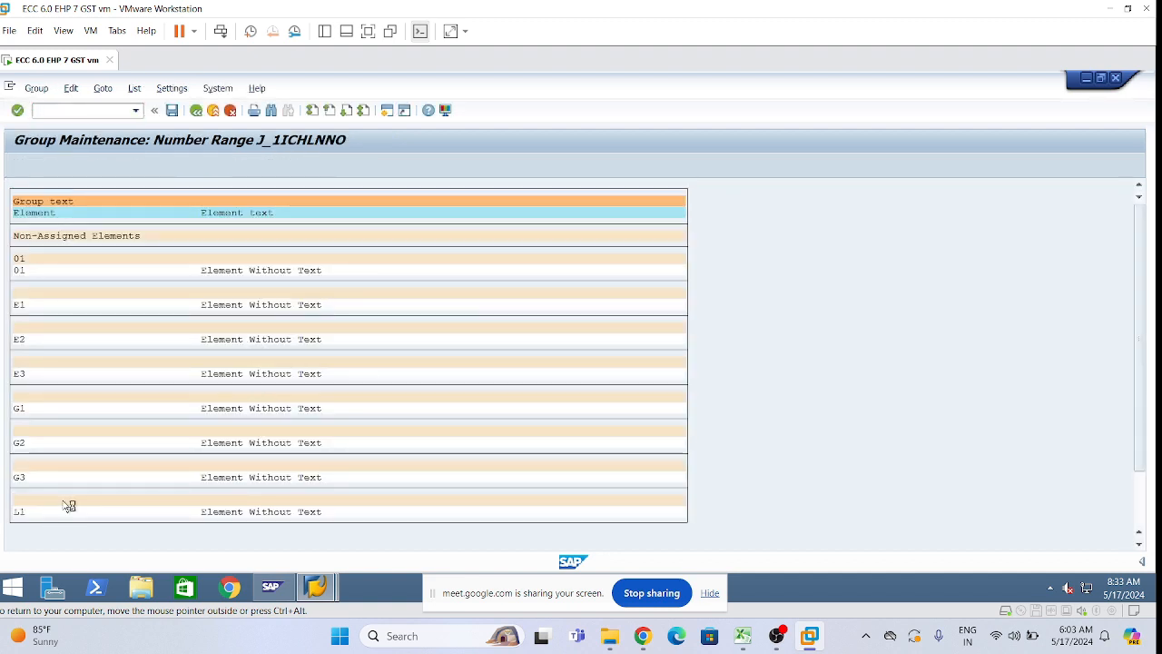
key(F3)
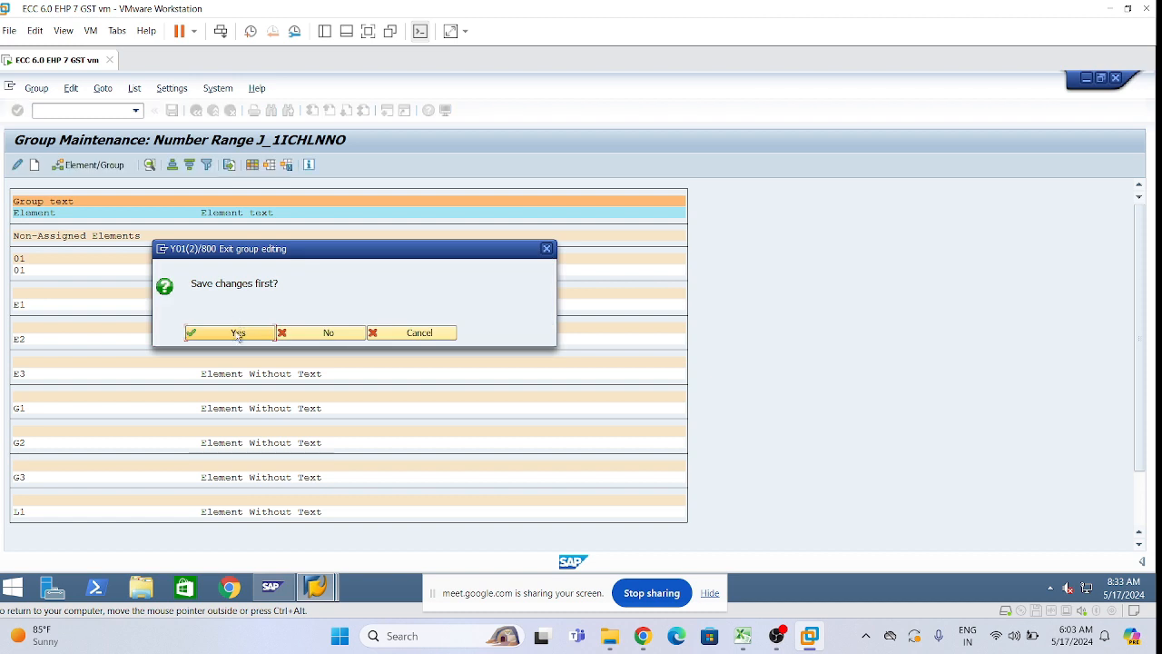
click(234, 342)
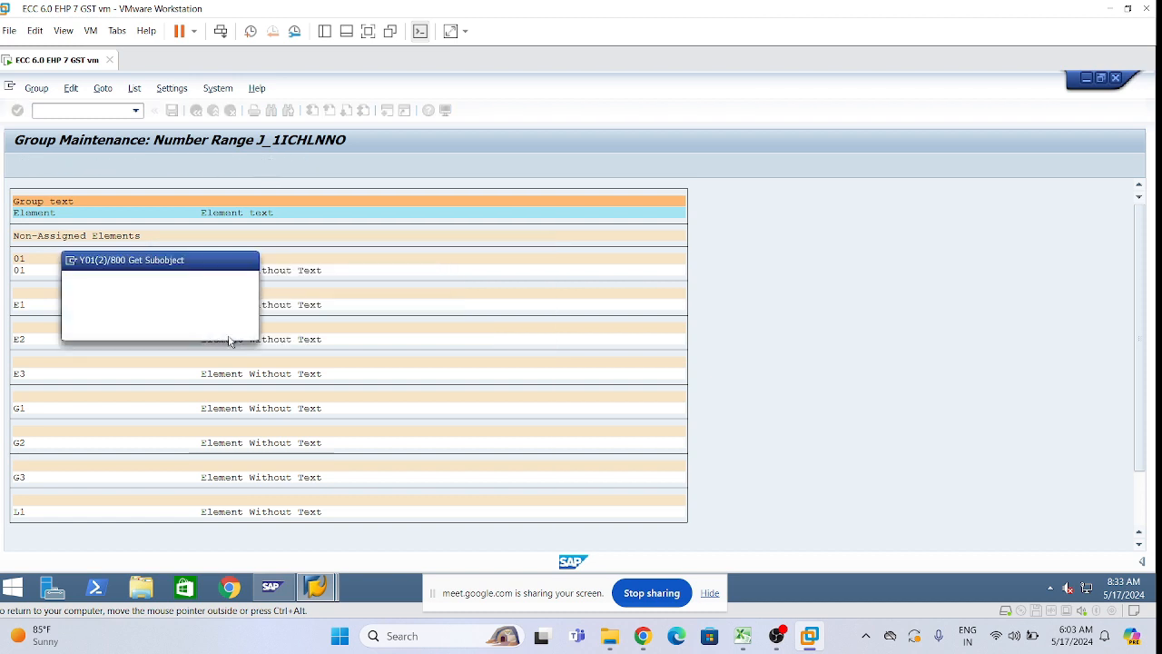
text(c)
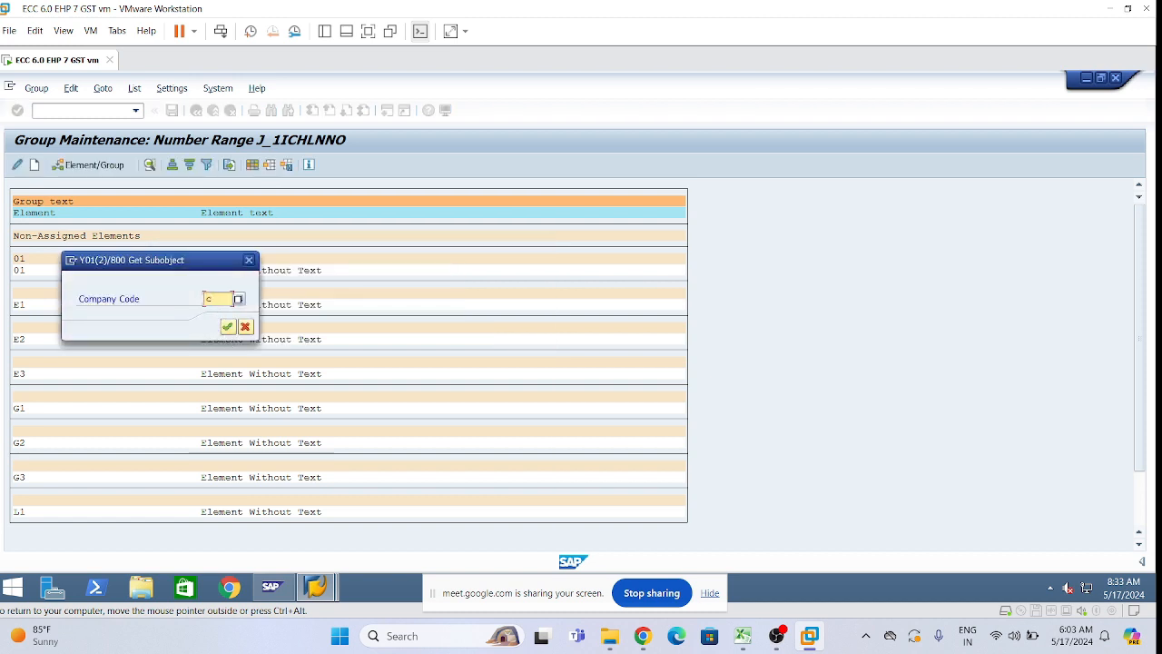
key(BackSpace)
click(238, 314)
click(231, 322)
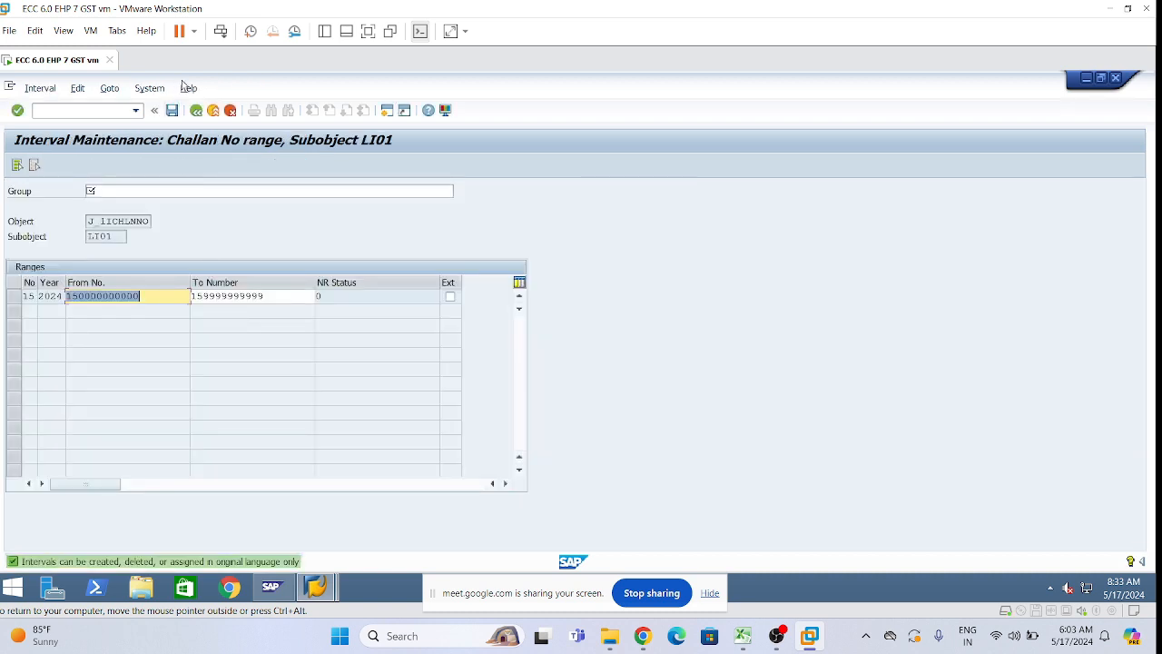
click(196, 111)
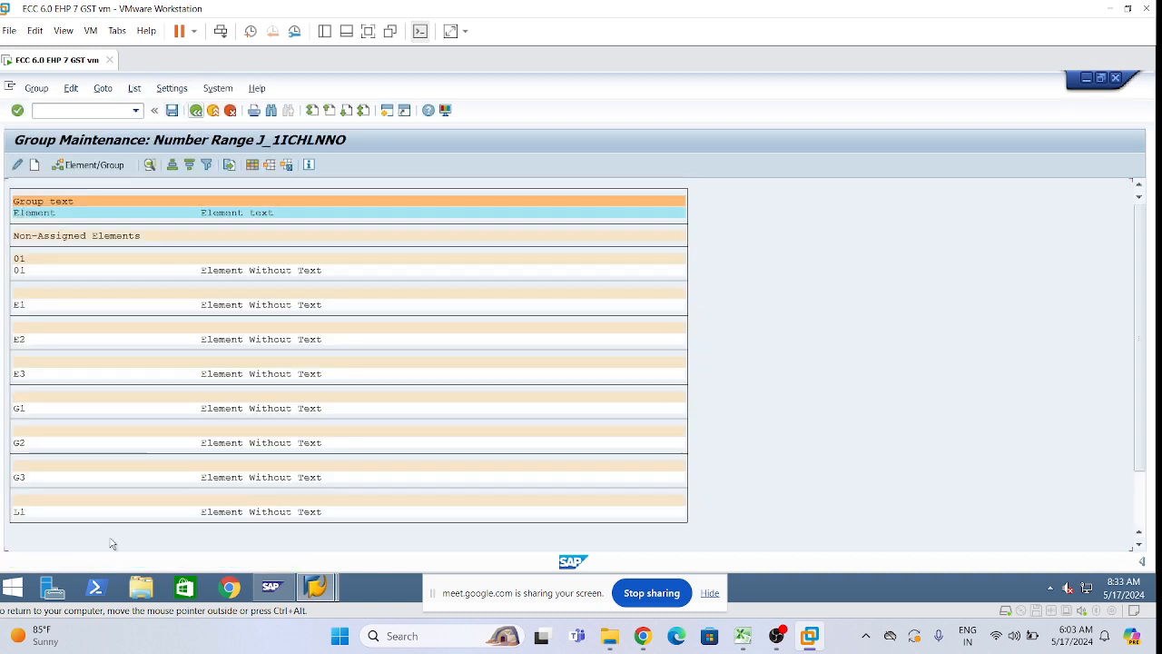
Open interval maintenance for the group containing element L2 with company code LI01.
scroll(109, 468, down, 3)
scroll(109, 472, down, 1)
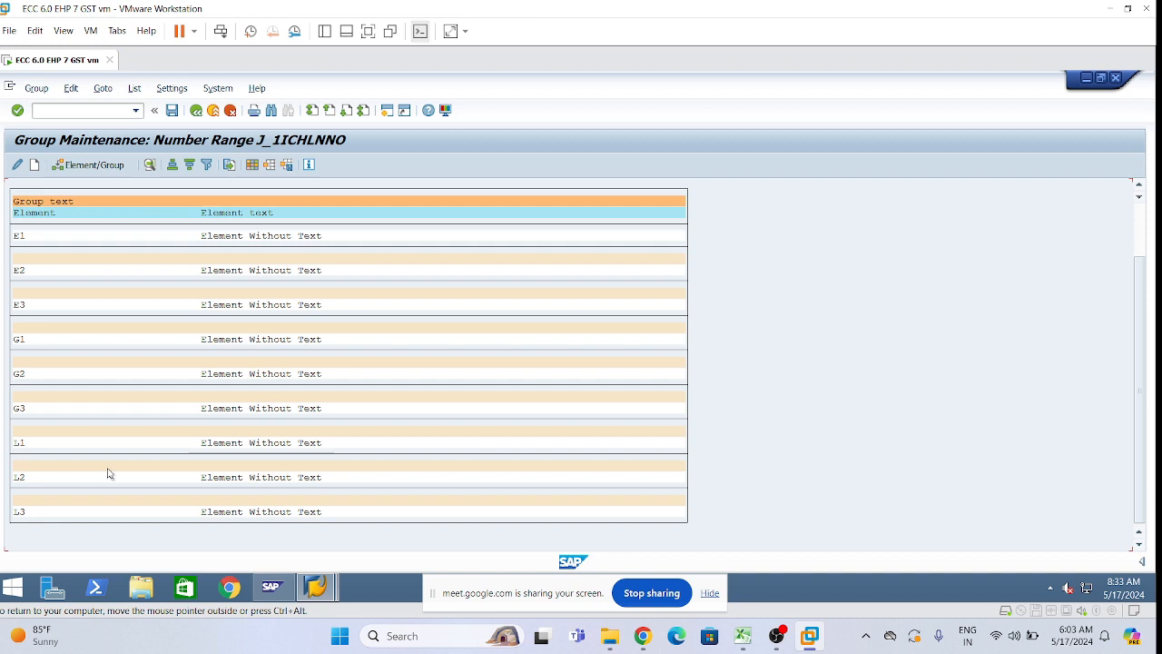
click(46, 466)
double_click(62, 469)
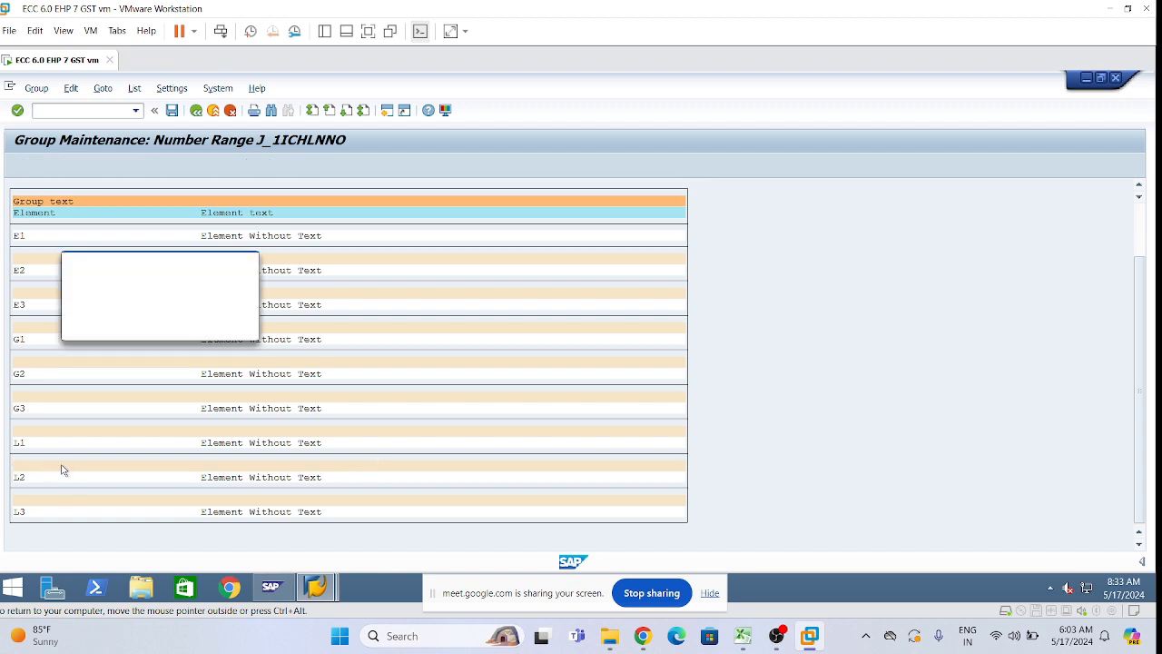
text(1101)
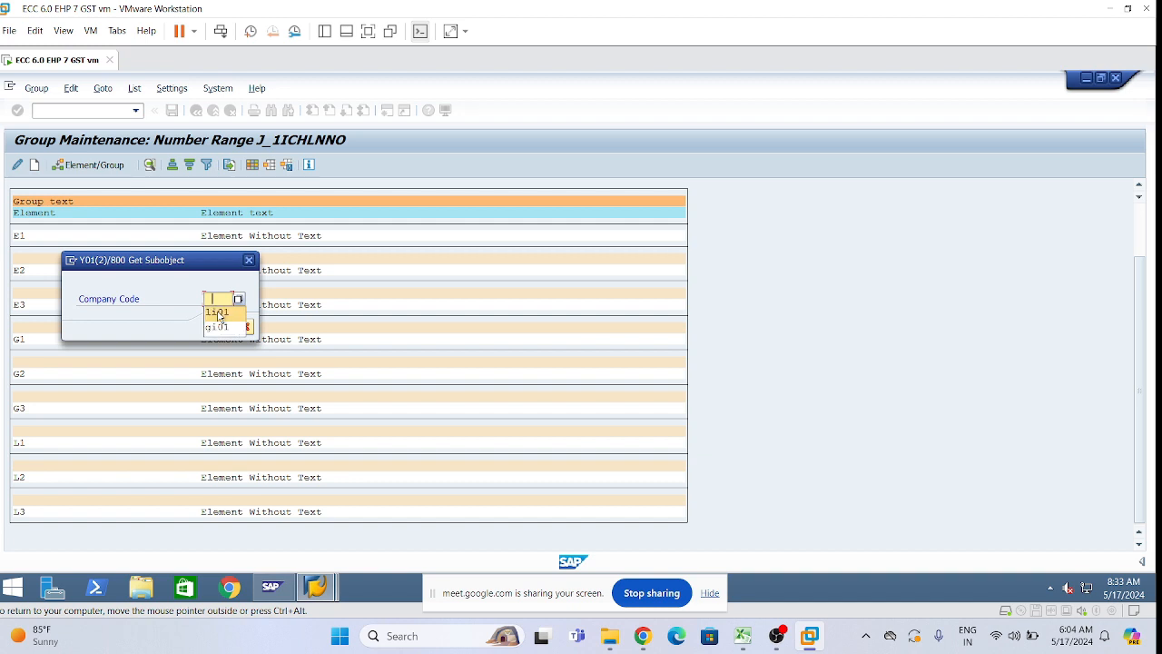
click(226, 328)
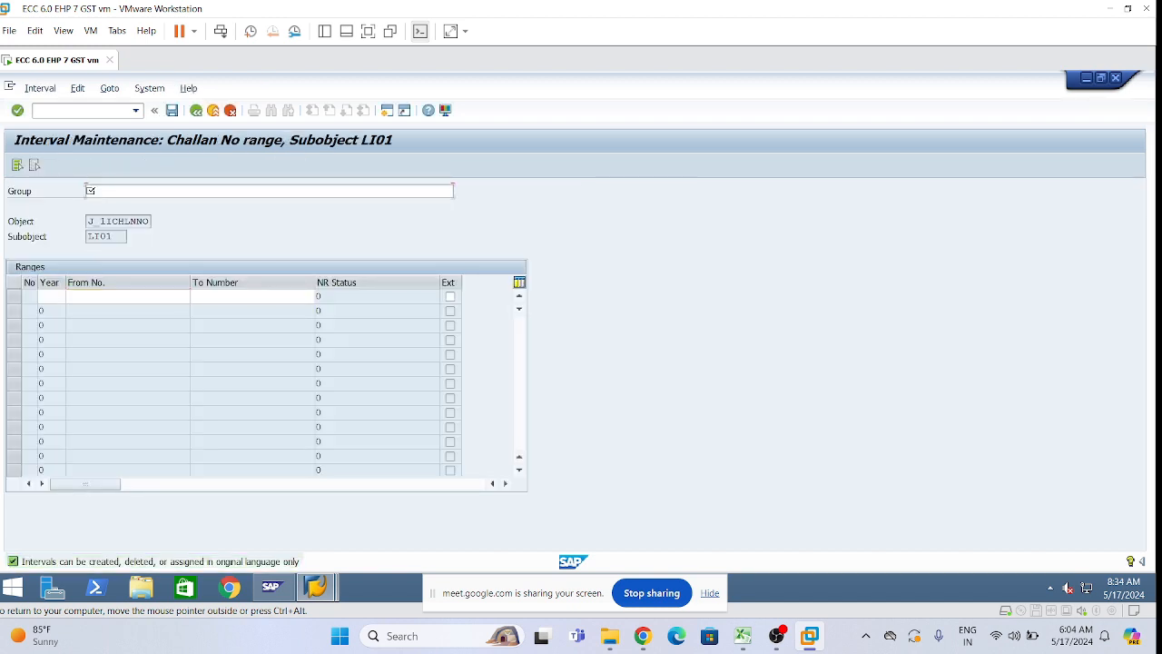
Enter the group text "Dilp Chalan No. for AP01" for the L2 challan number group.
click(122, 192)
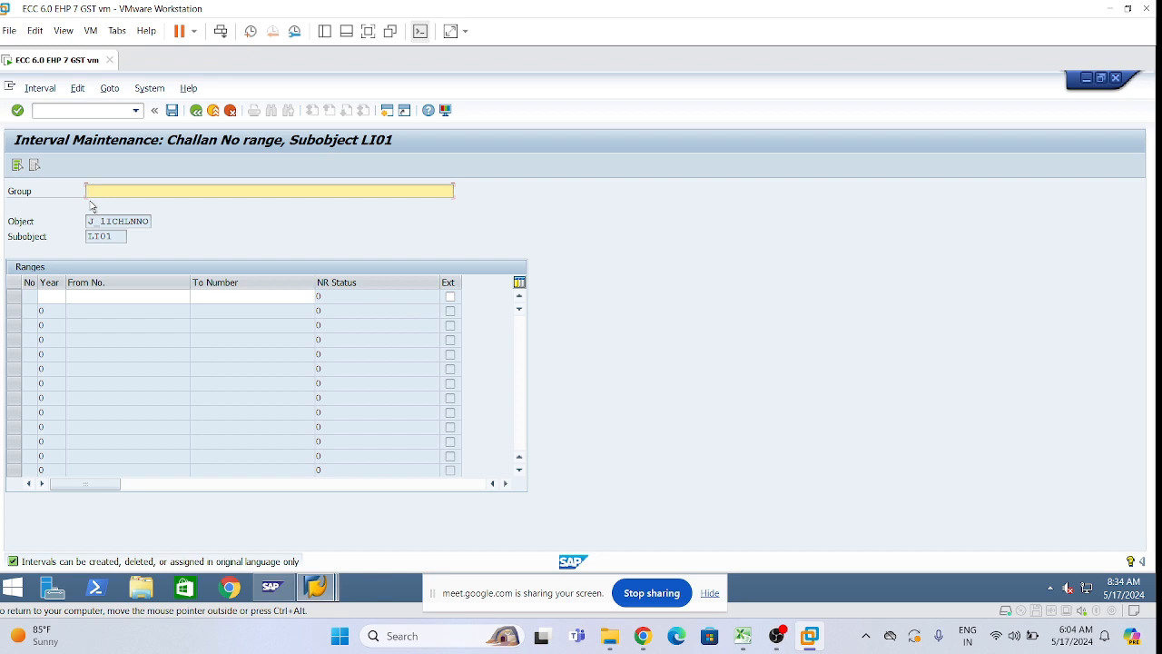
text(Dlip)
text(ip)
text( Chala)
text(n No.)
text( for AP)
text(01)
click(45, 296)
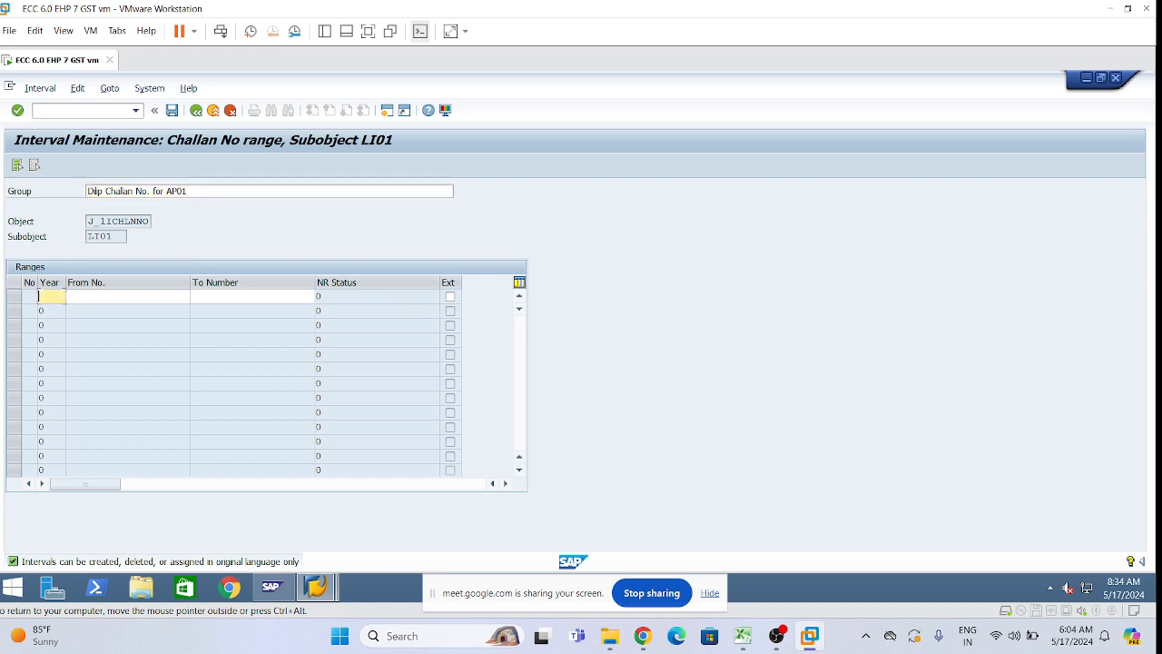
click(62, 312)
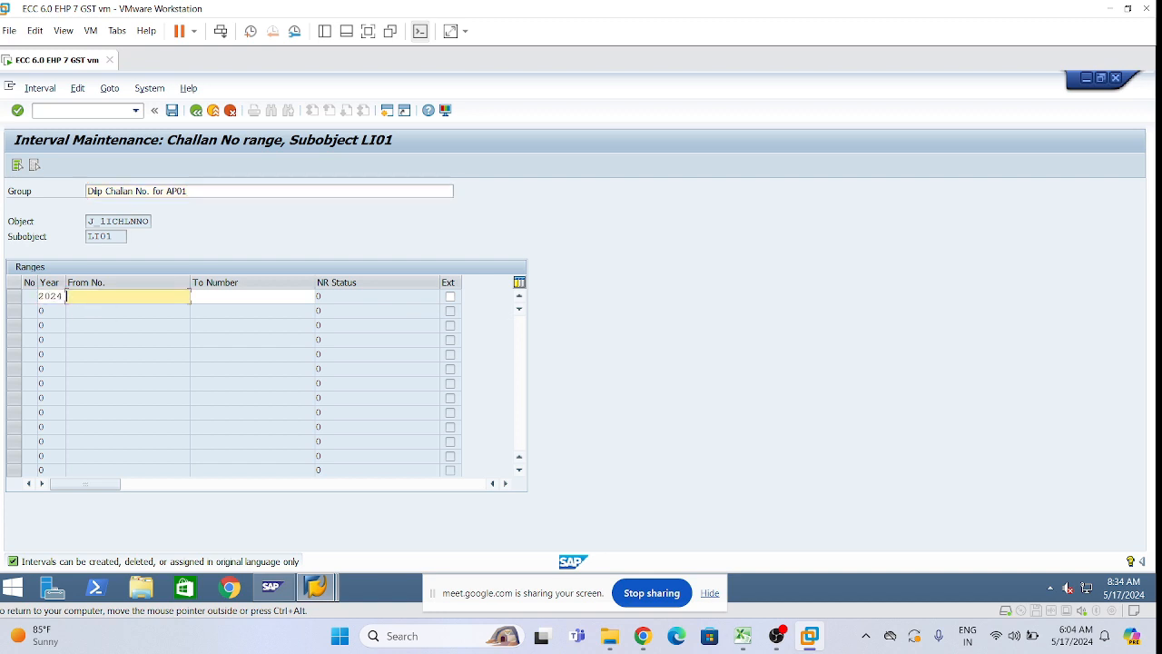
text(1500000000006)
key(Tab)
text(1)
click(216, 315)
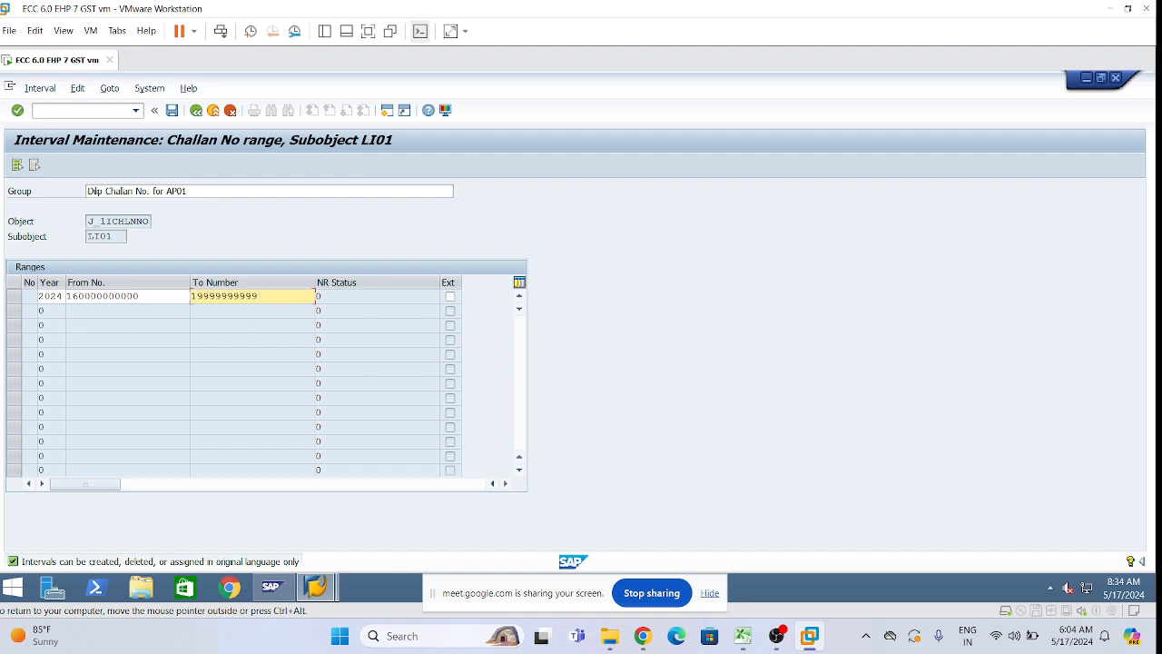
text(6)
click(138, 296)
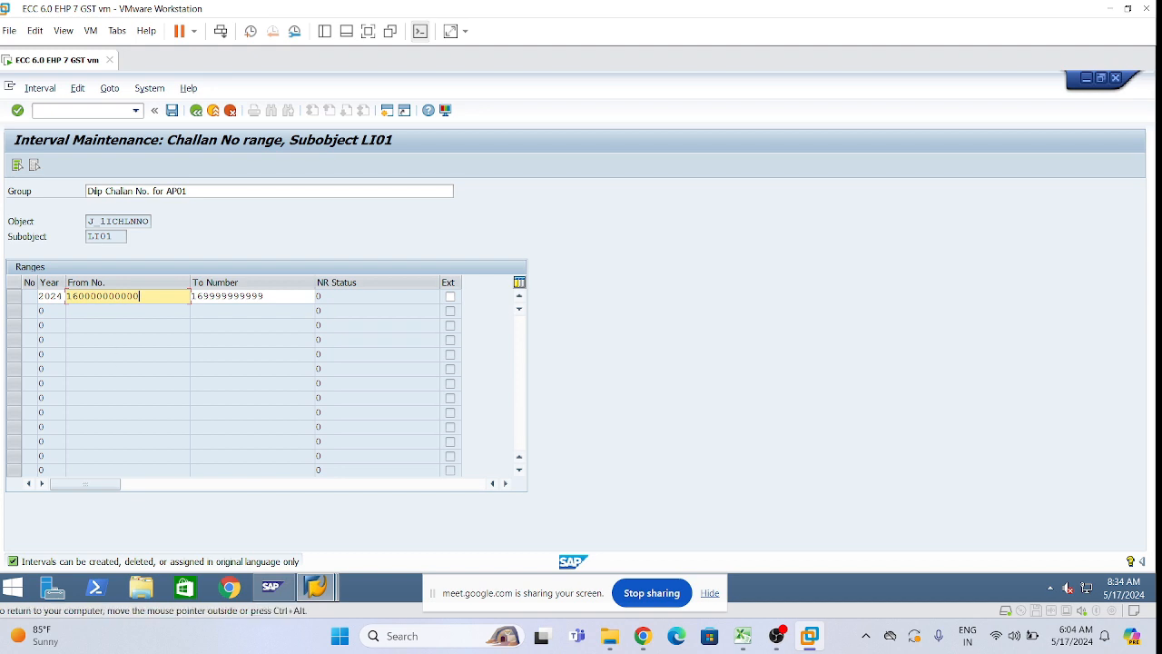
click(189, 191)
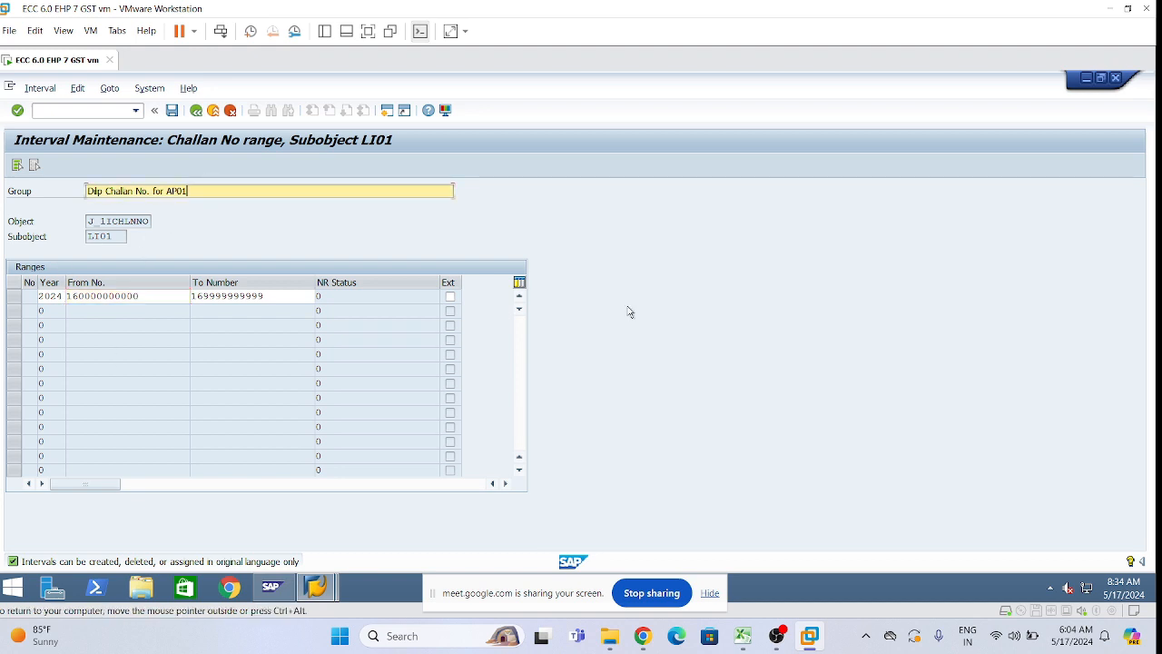
key(Return)
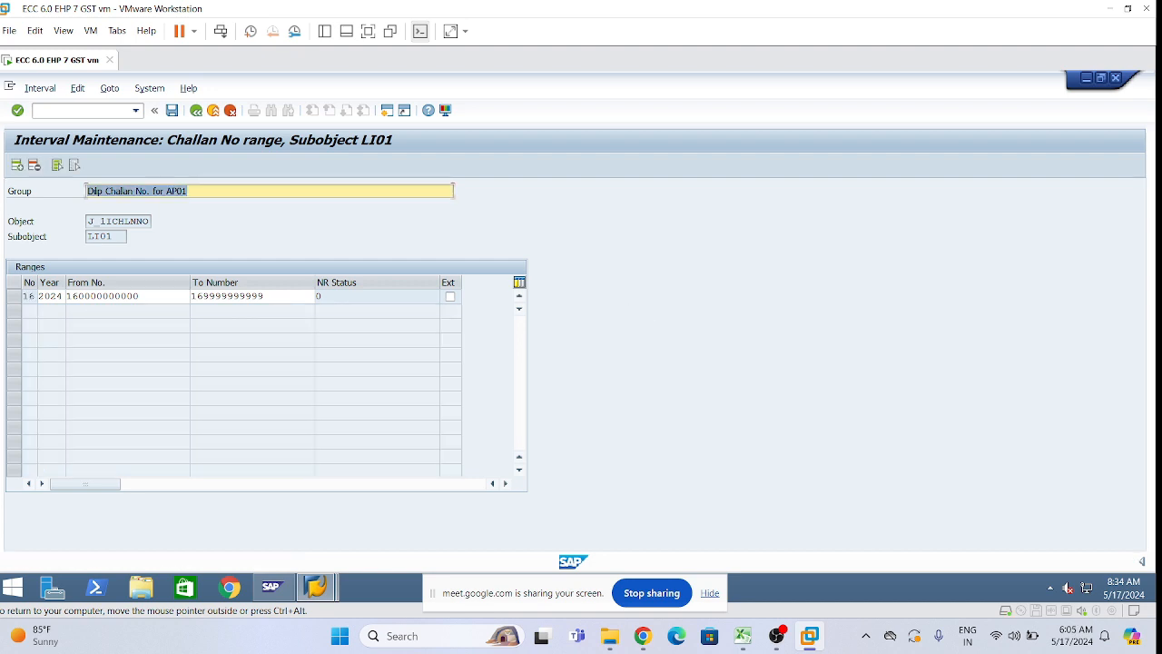
key(Tab)
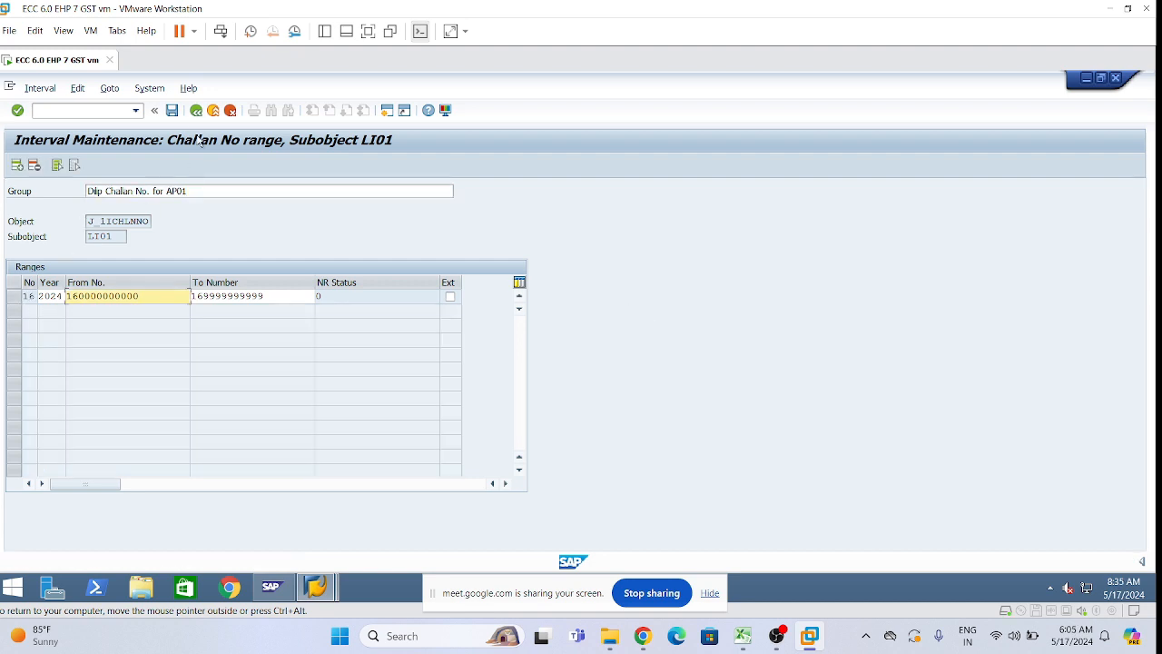
Save the AP01 challan interval and return to the group list, accepting the changes.
click(172, 110)
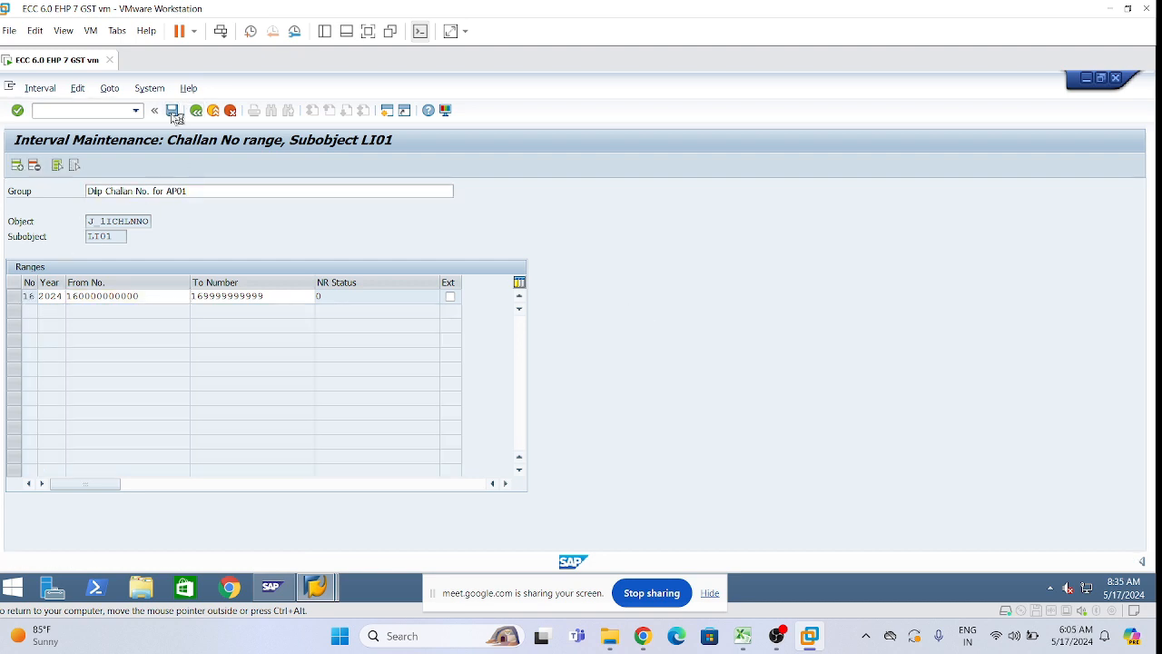
click(134, 275)
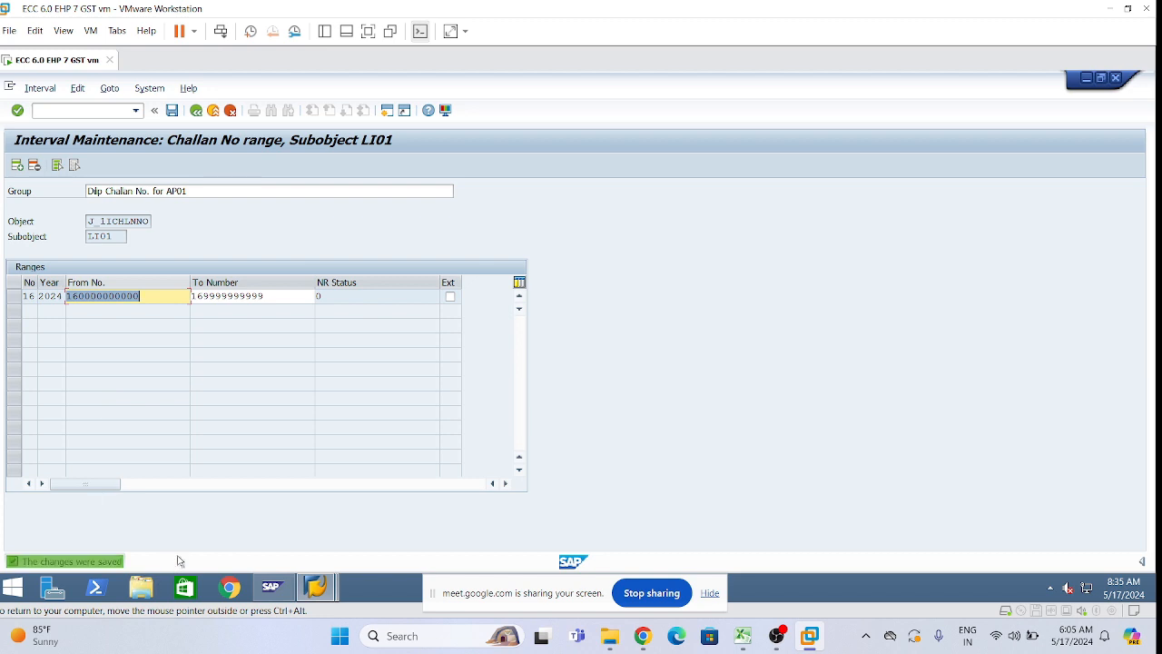
click(196, 110)
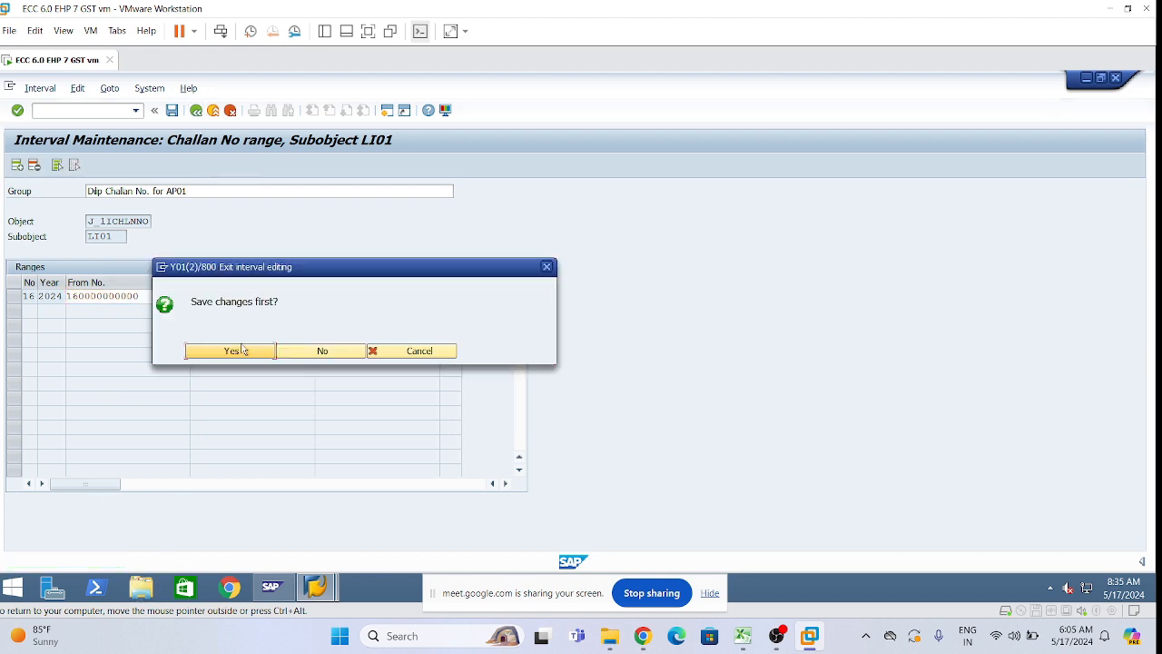
click(228, 353)
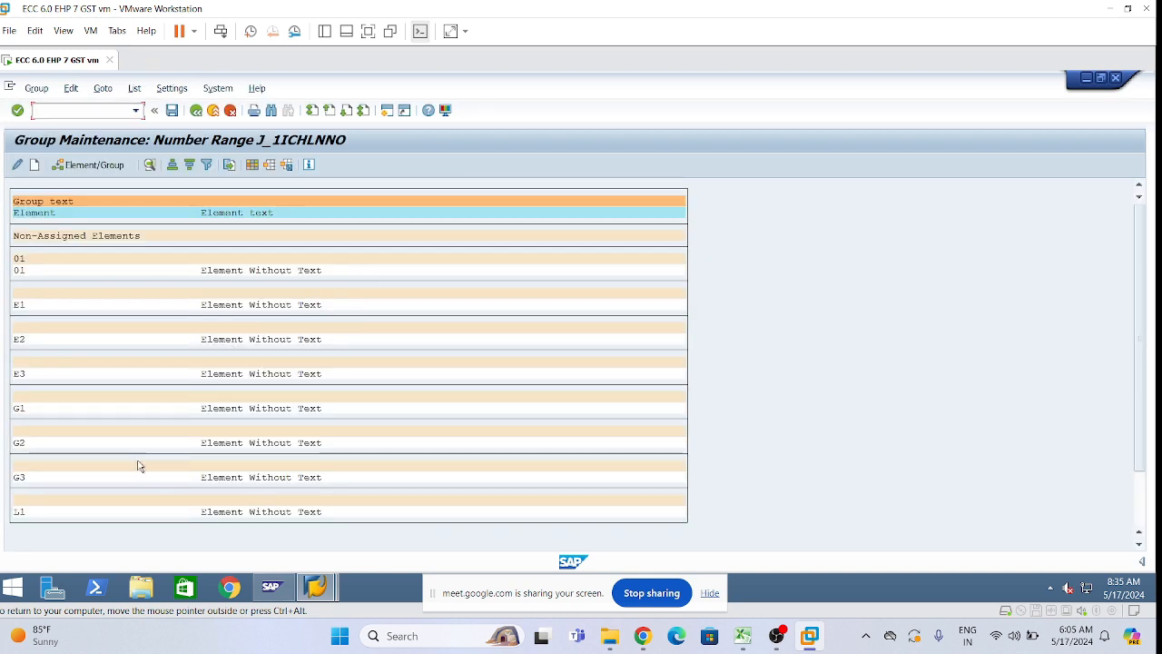
Open interval maintenance for the group containing element L3 with company code LI01, saving the pending group changes first.
click(1140, 515)
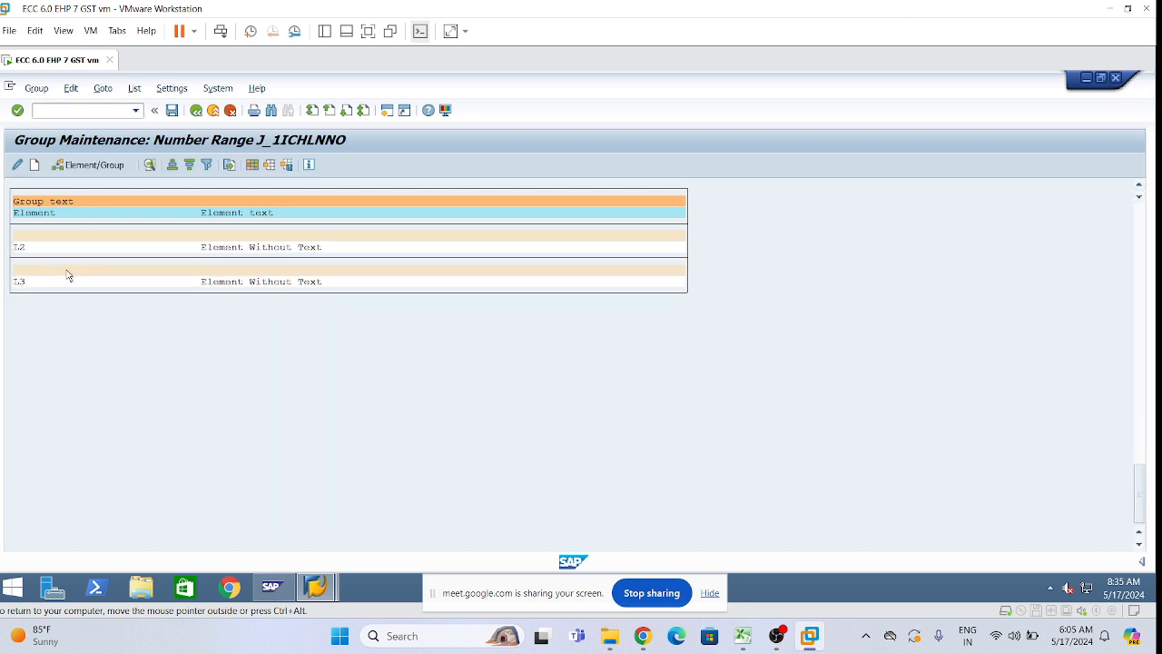
double_click(65, 271)
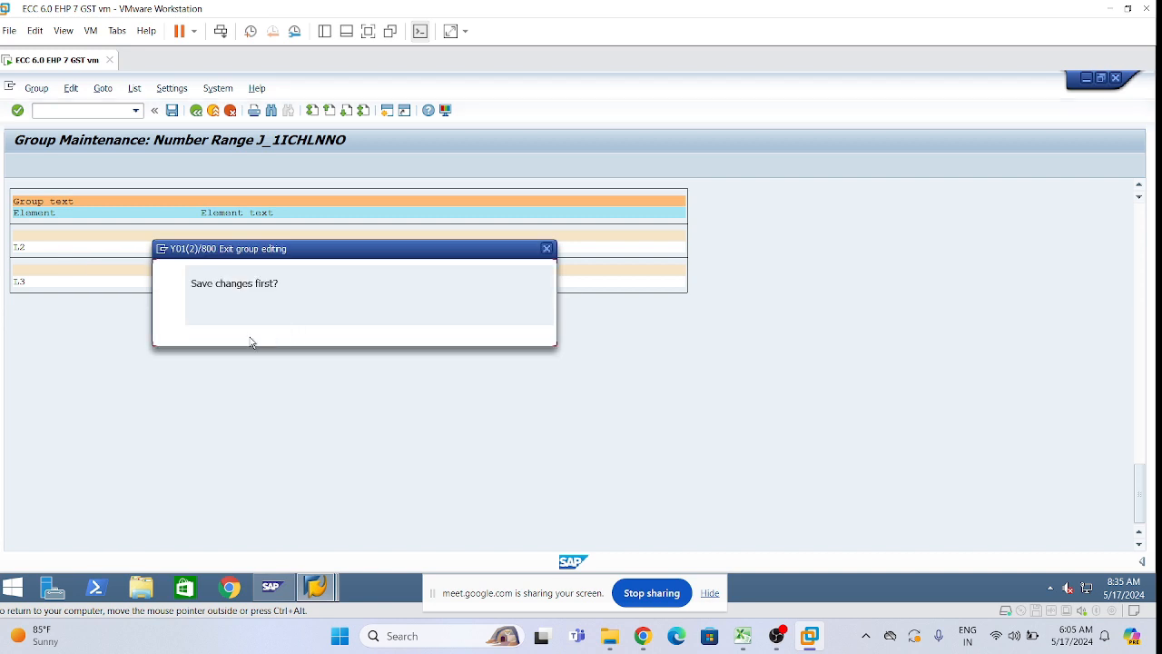
click(257, 336)
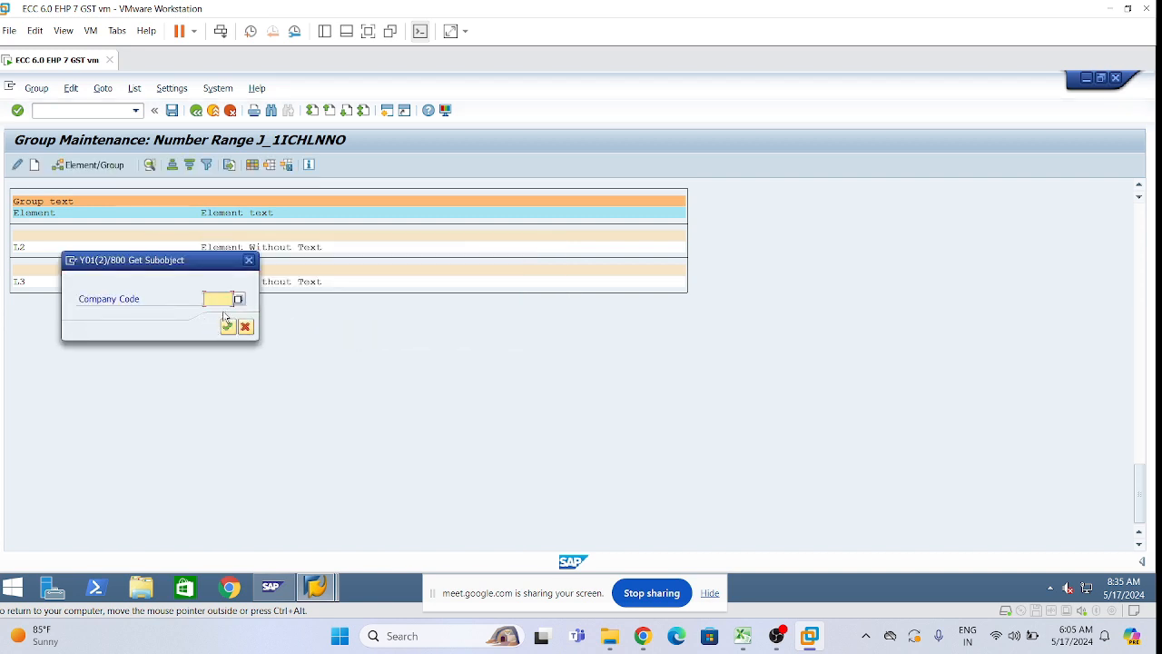
click(224, 300)
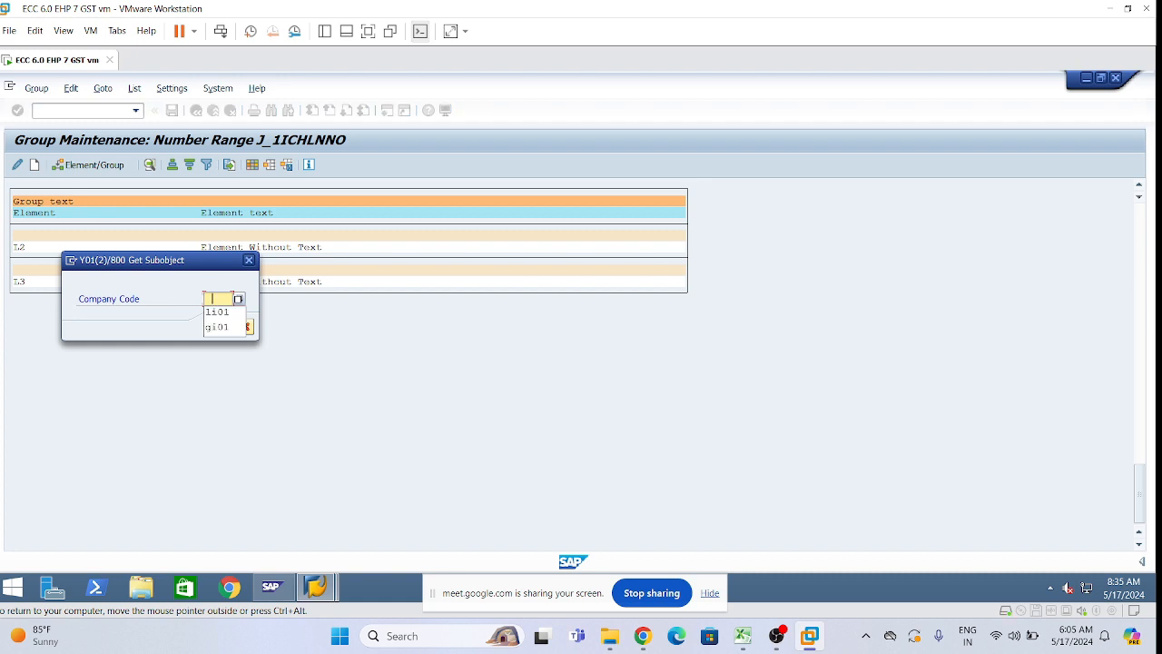
click(223, 318)
click(230, 326)
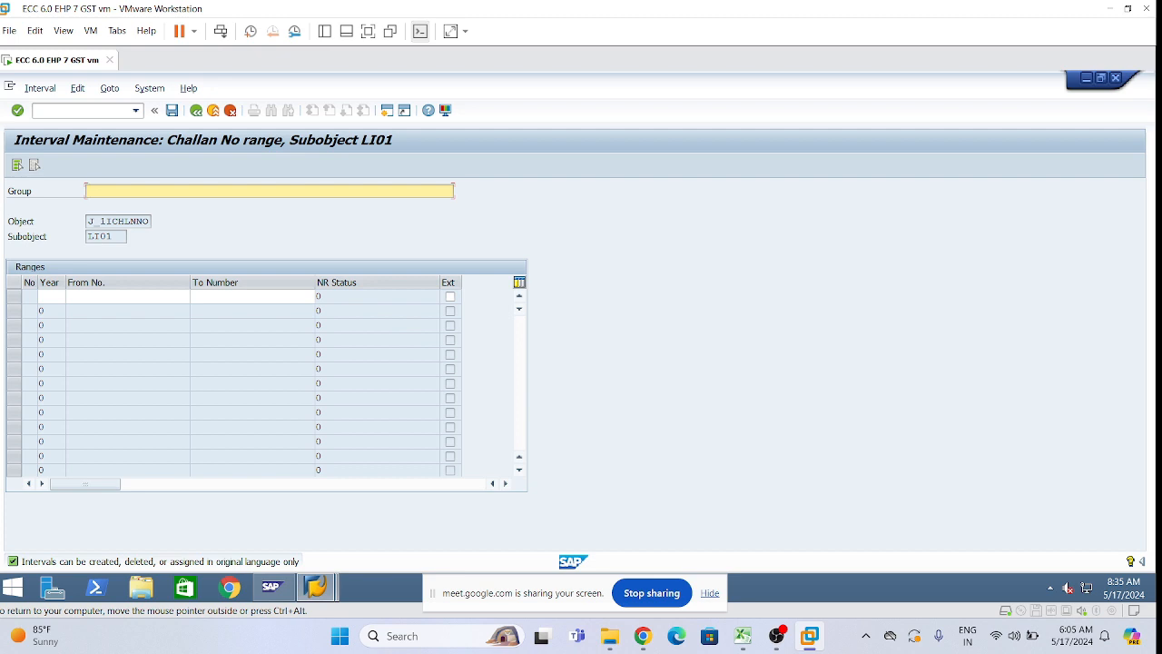
Enter the group text "Dilp Chalan No. Ranges for MH01" for the L3 challan number group.
text(Dilp)
key(BackSpace)
key(BackSpace)
key(BackSpace)
text(ilp)
text( Challan)
text( No. )
text(Ranges)
text( for )
text(M)
text(H0)
click(51, 296)
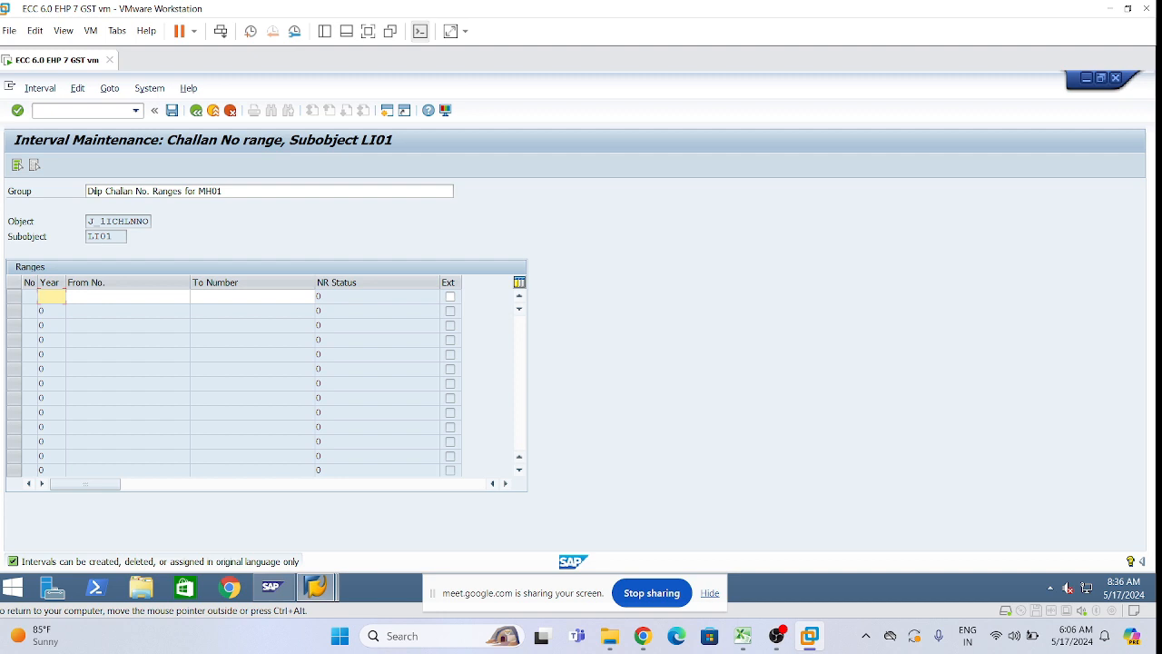
text(2024)
click(91, 297)
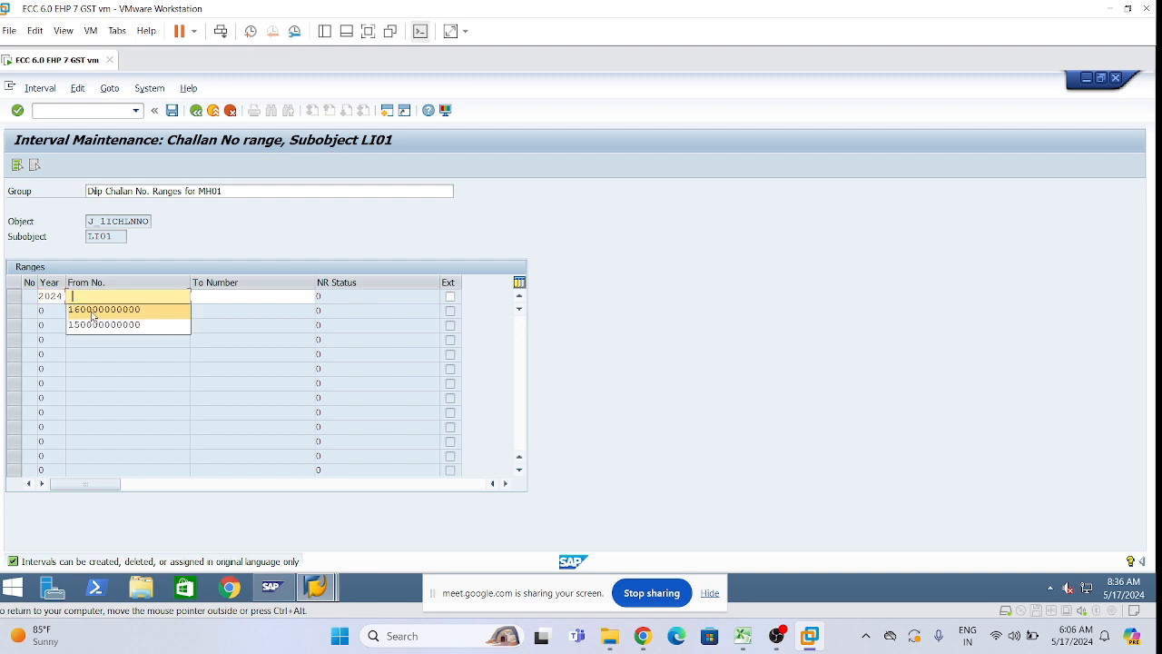
click(92, 315)
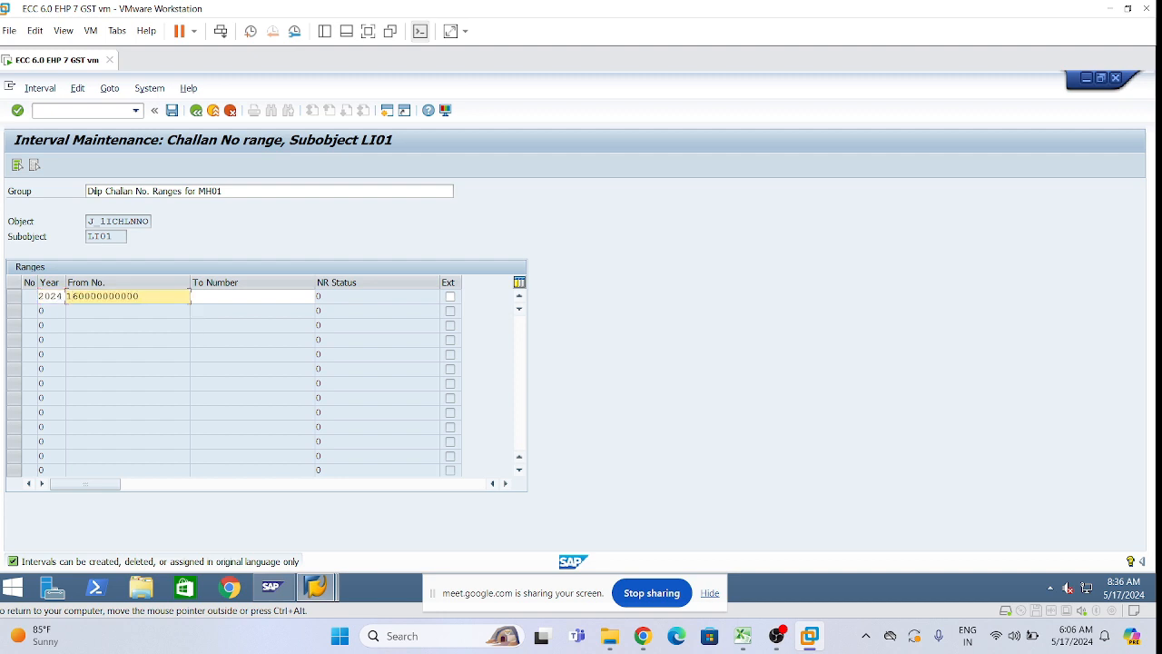
drag(72, 296, 78, 296)
text(7)
click(199, 296)
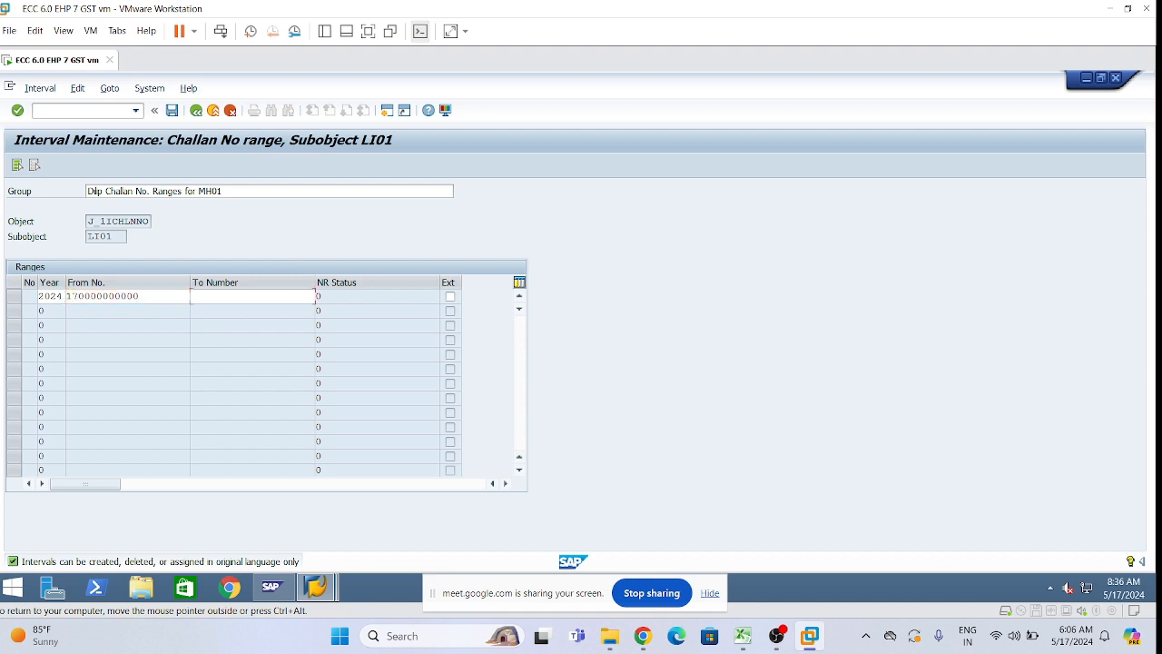
text(c)
key(BackSpace)
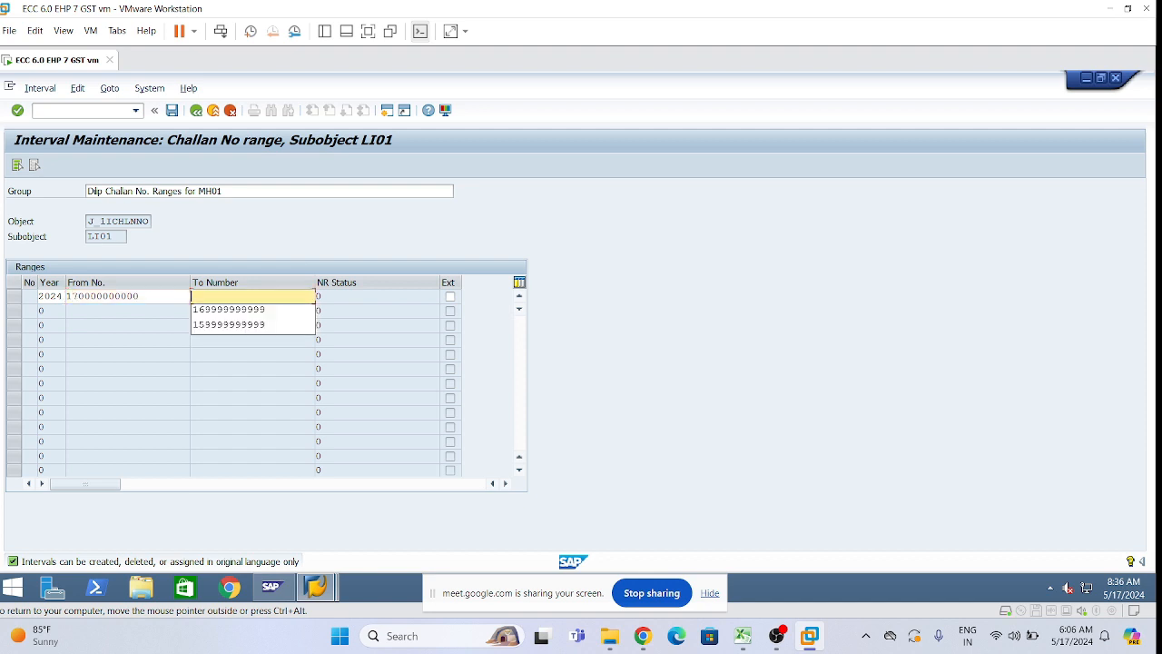
click(217, 324)
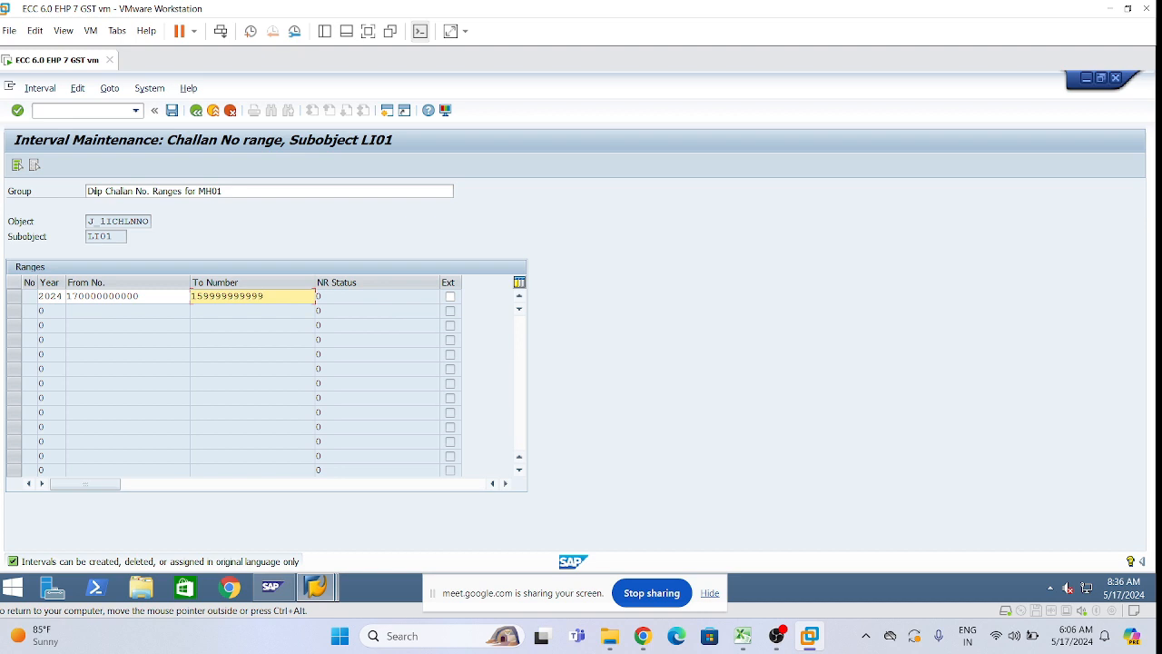
key(Delete)
text(7)
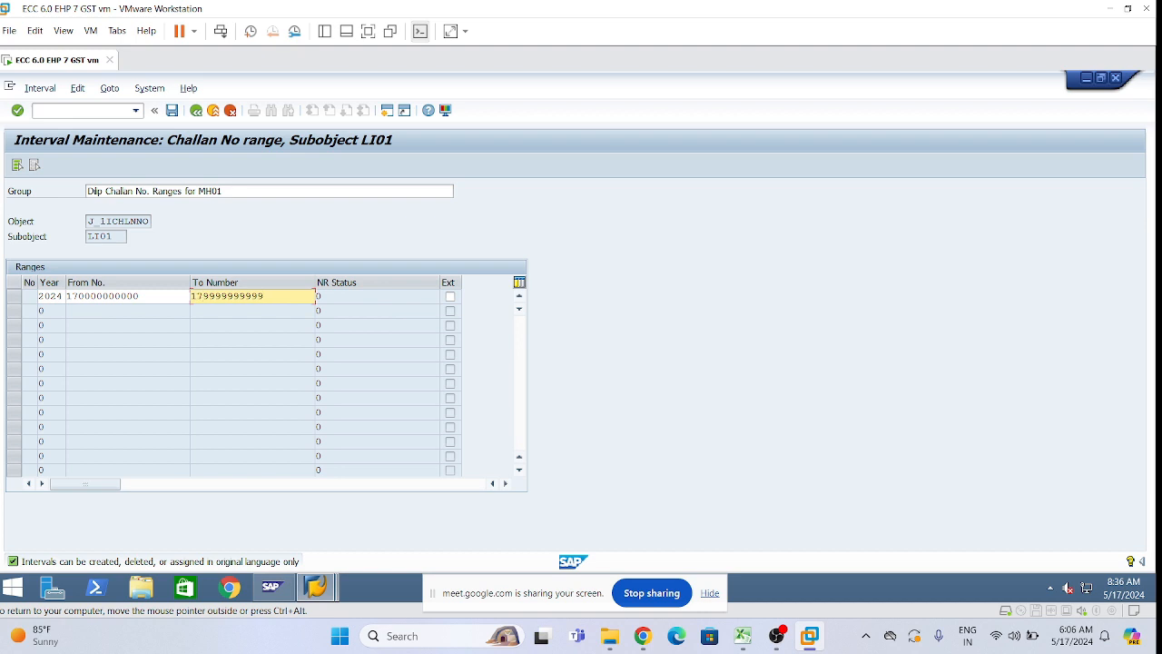
click(172, 112)
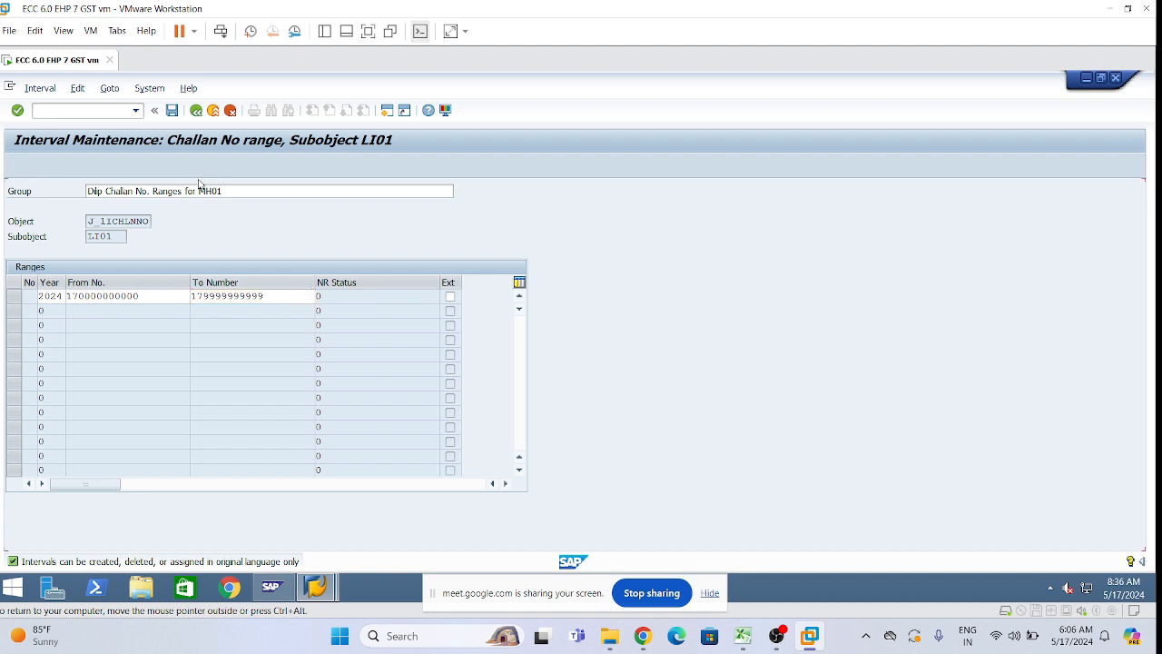
click(172, 113)
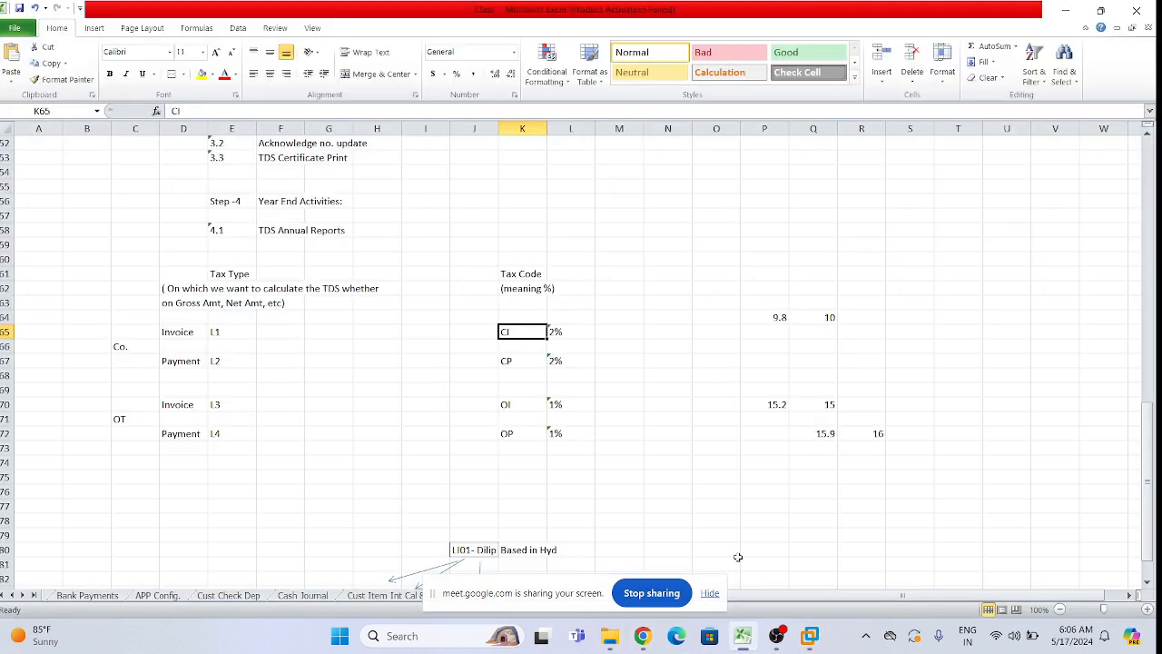
Switch to the Excel notes and review the TDS month-end and quarter-end activities, including the TDS certificate print step.
click(742, 636)
scroll(461, 336, up, 7)
click(516, 320)
click(272, 375)
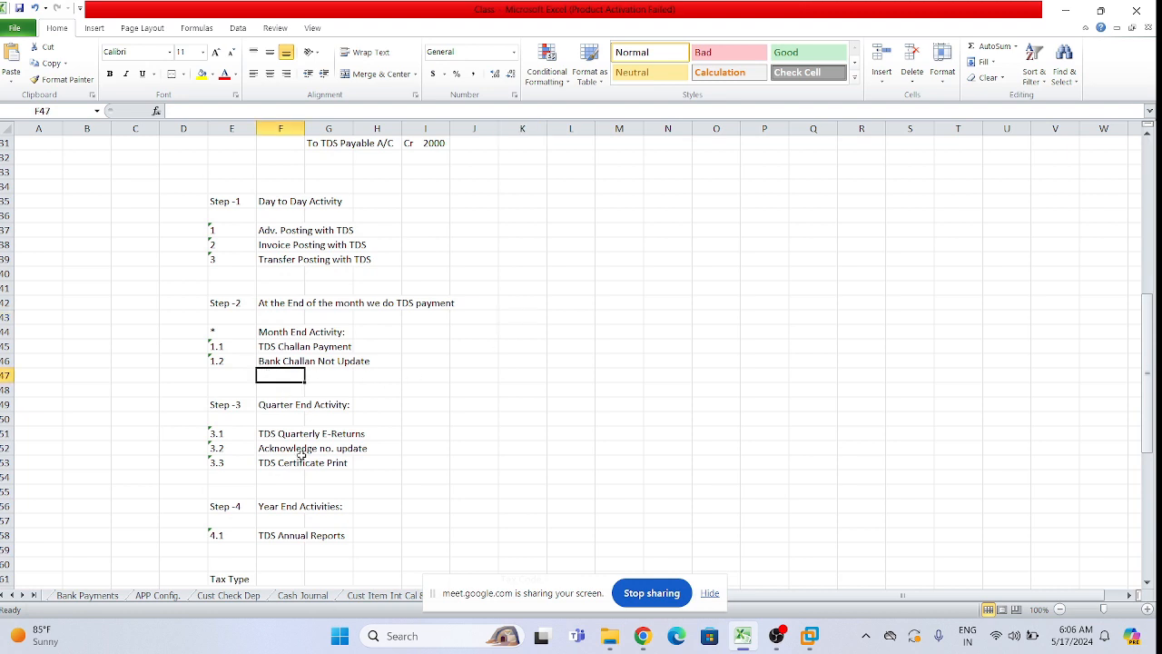
click(274, 474)
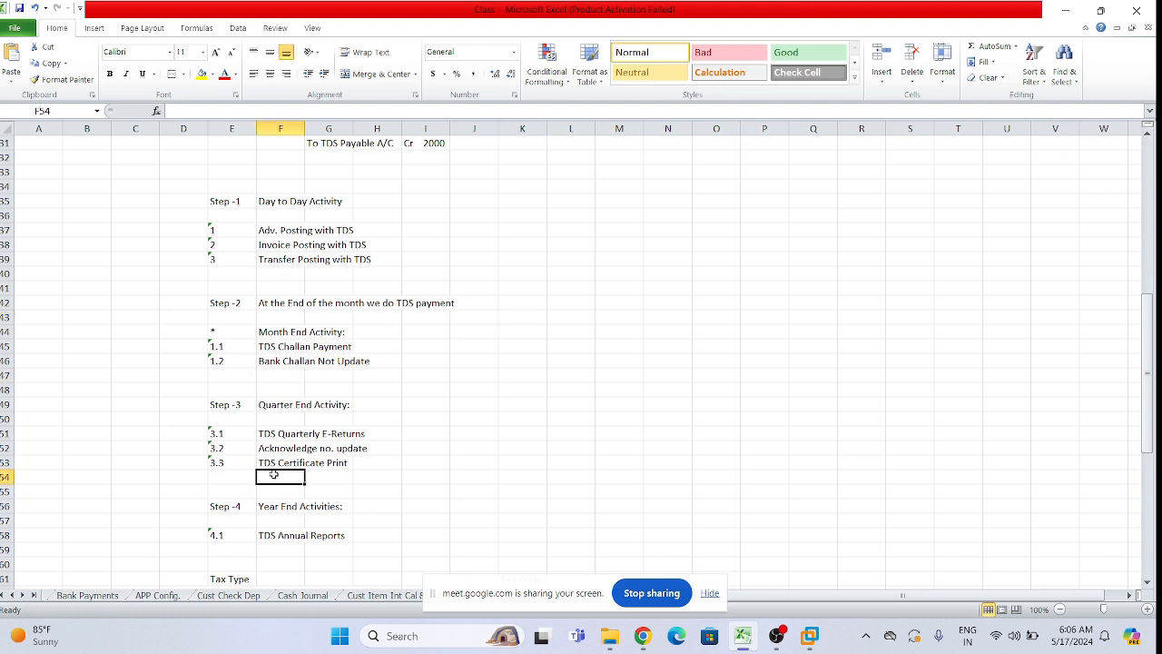
click(425, 475)
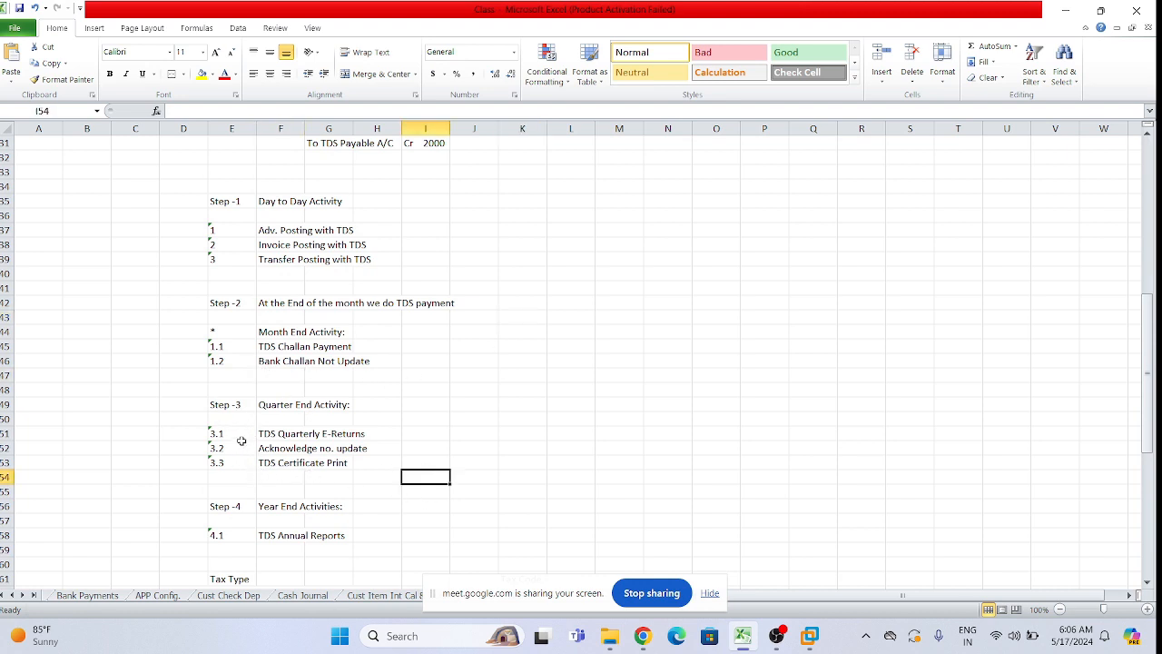
drag(236, 461, 410, 475)
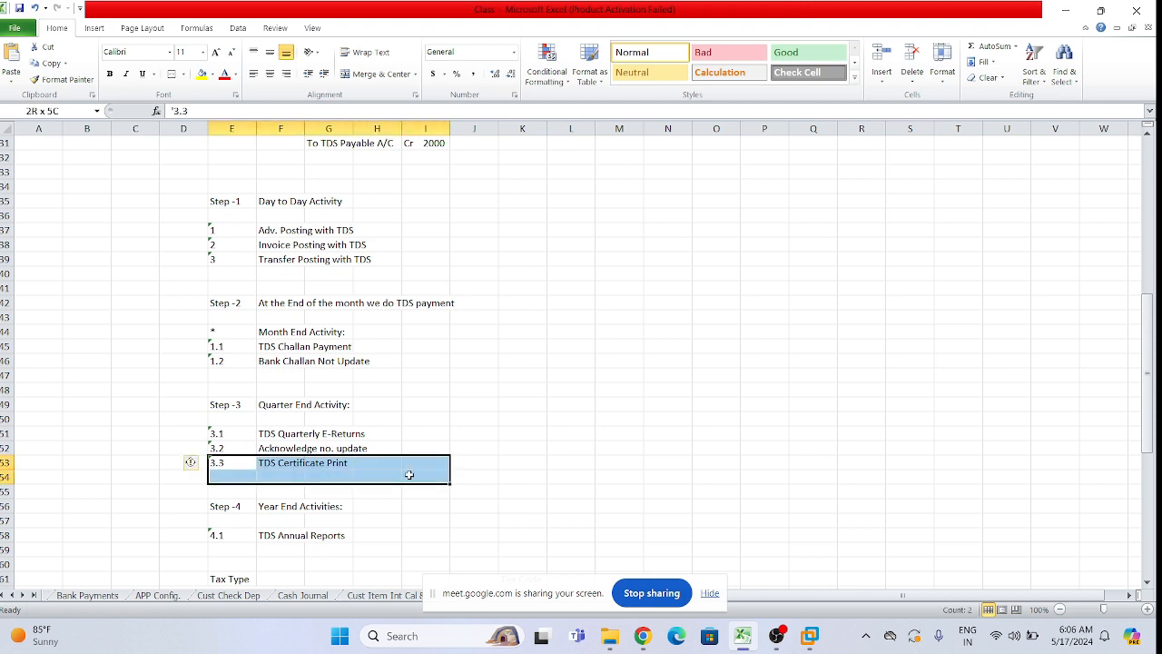
click(559, 474)
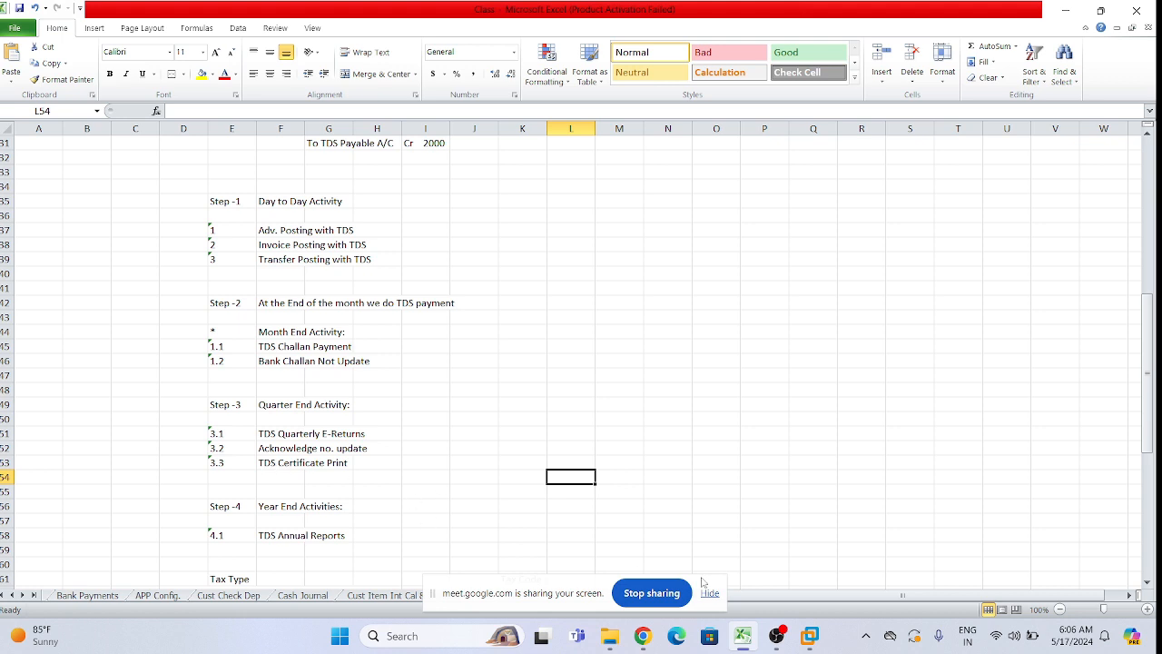
Switch back to SAP and leave the challan number range maintenance for the IMG, saving the pending interval and group changes.
click(808, 636)
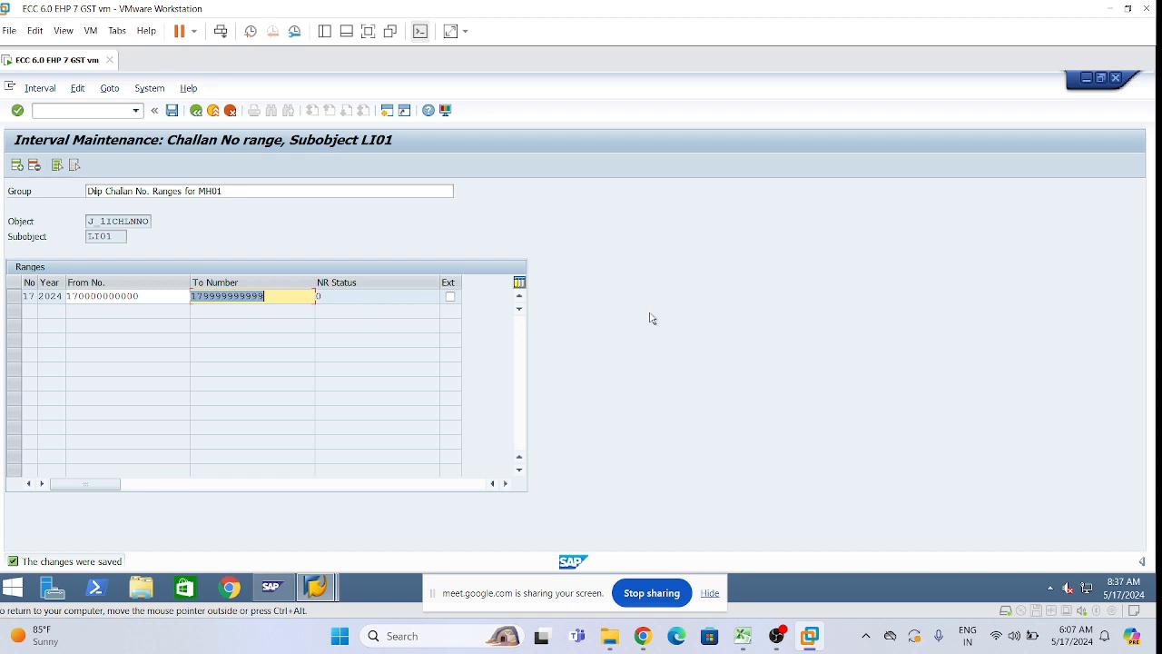
click(742, 636)
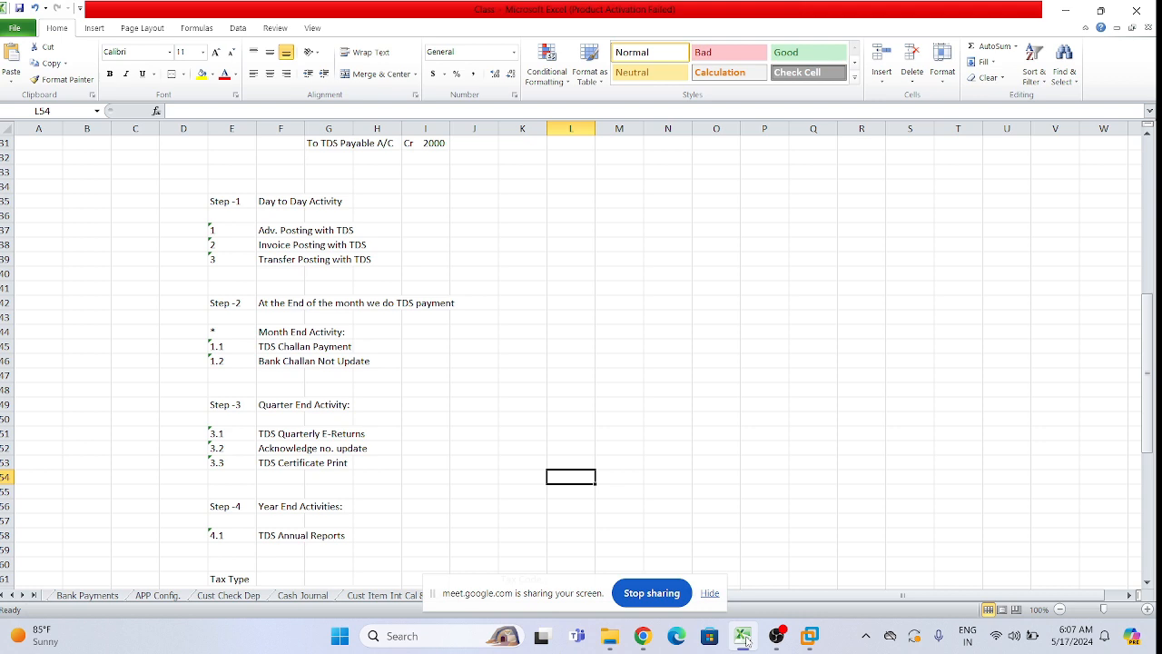
click(742, 638)
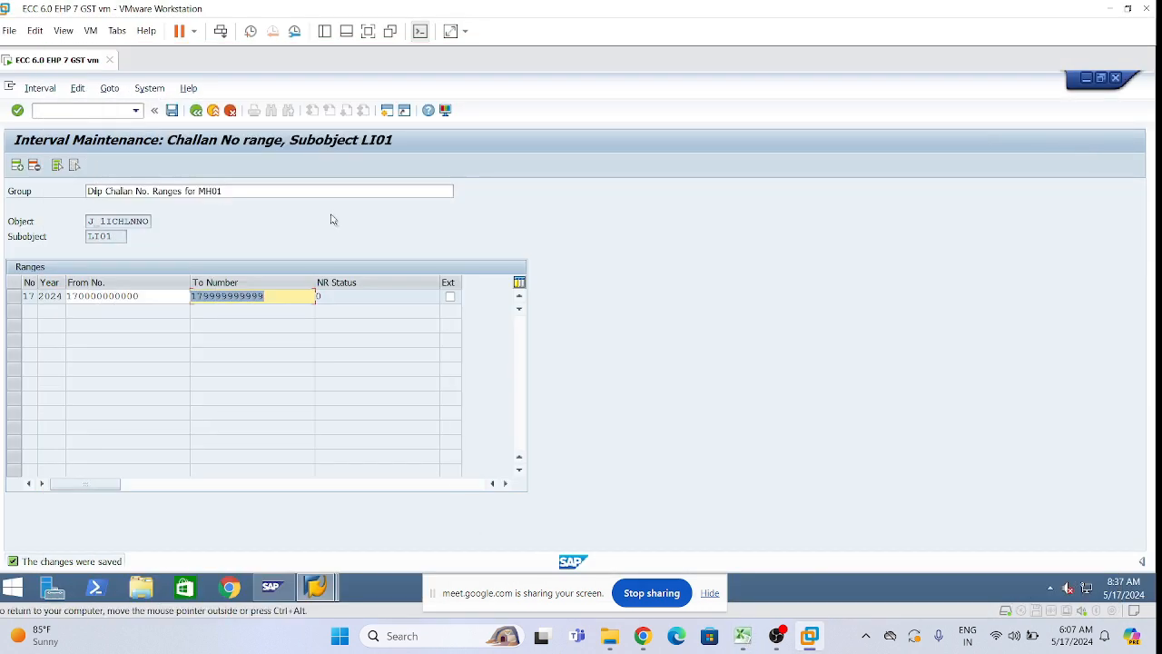
click(194, 111)
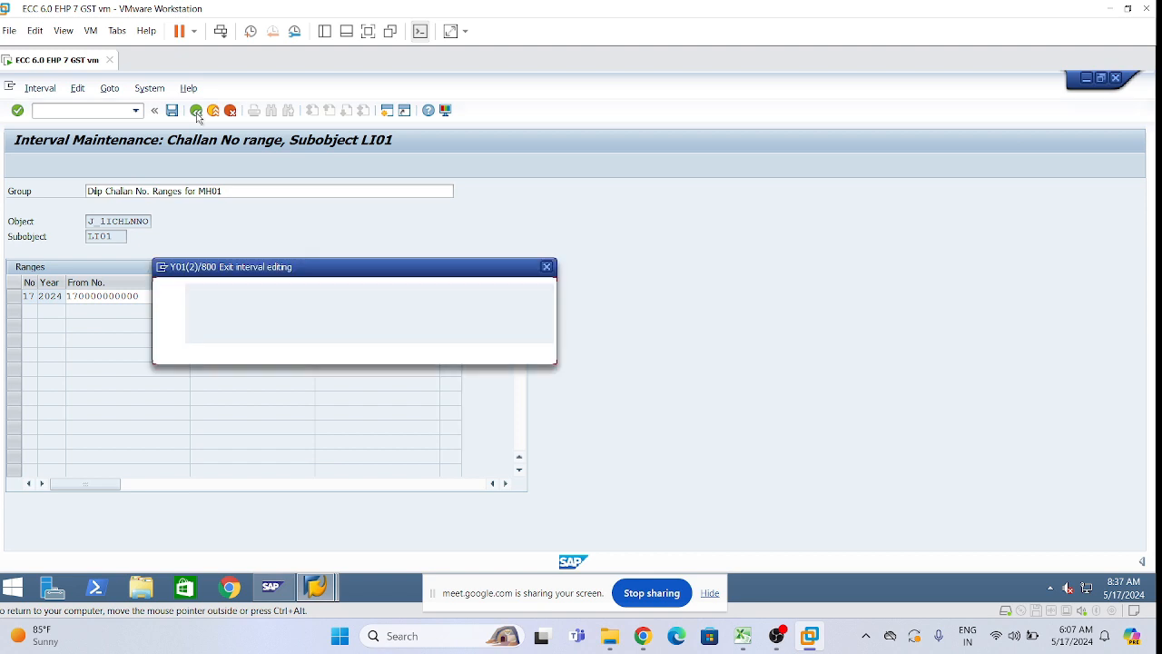
click(245, 352)
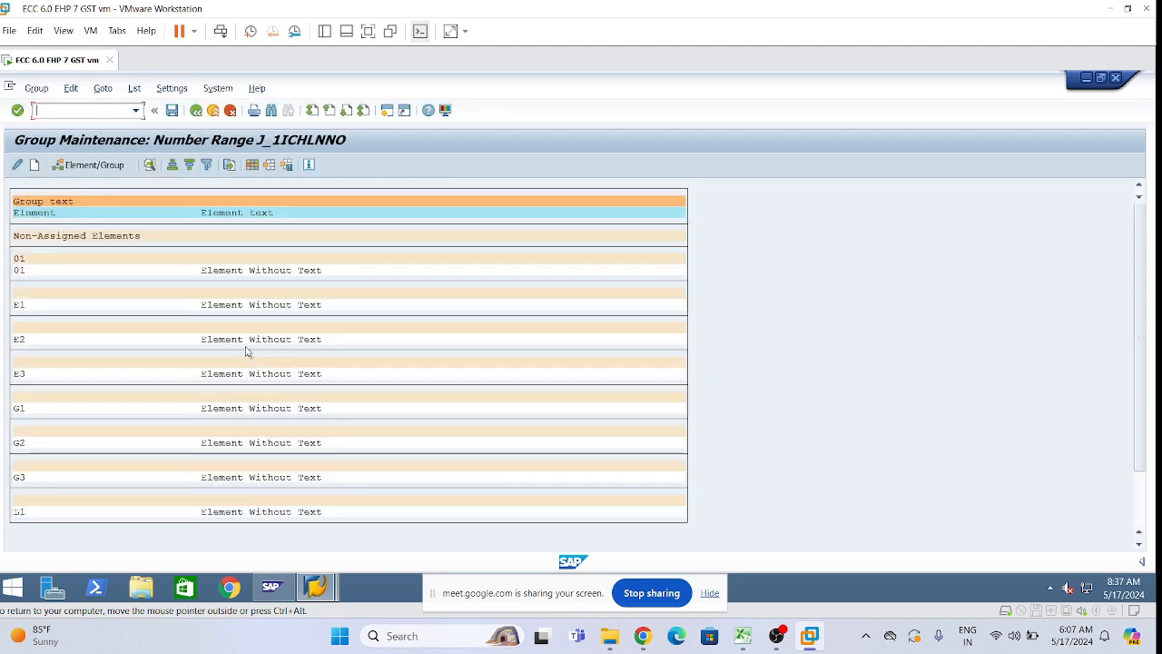
click(198, 111)
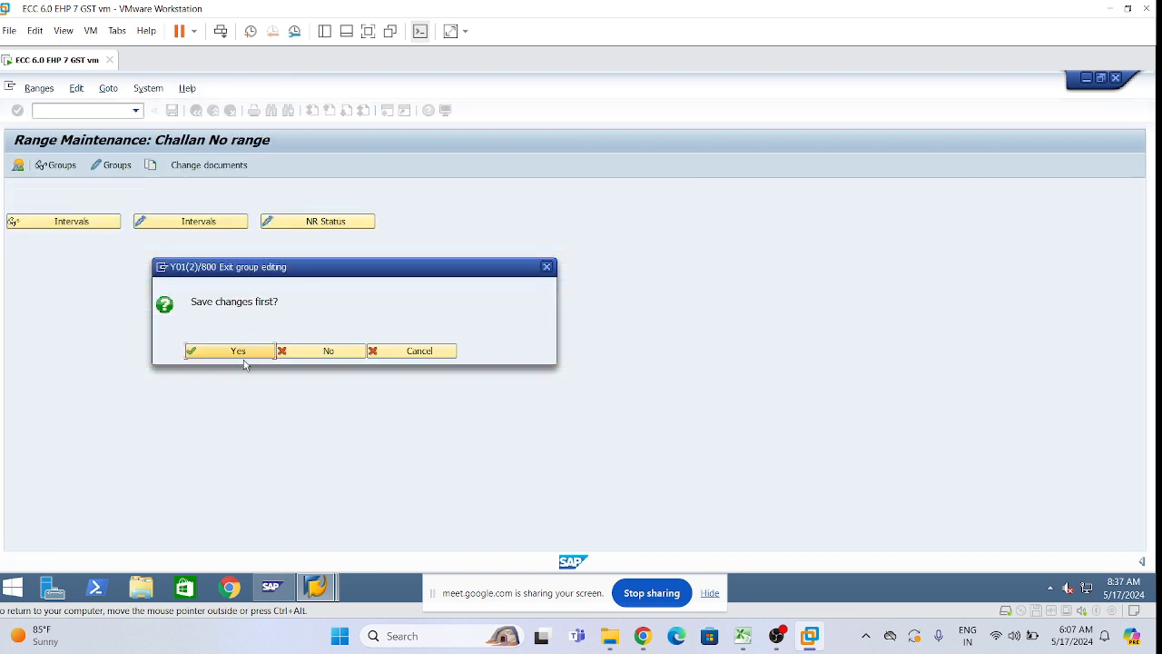
click(237, 350)
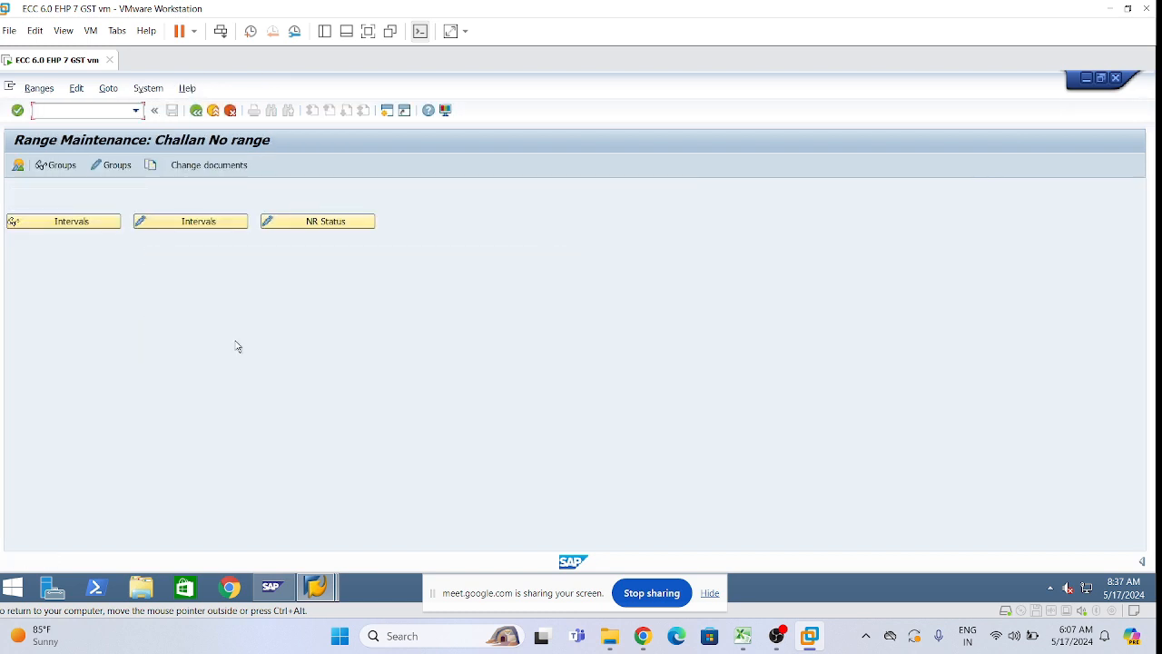
click(196, 111)
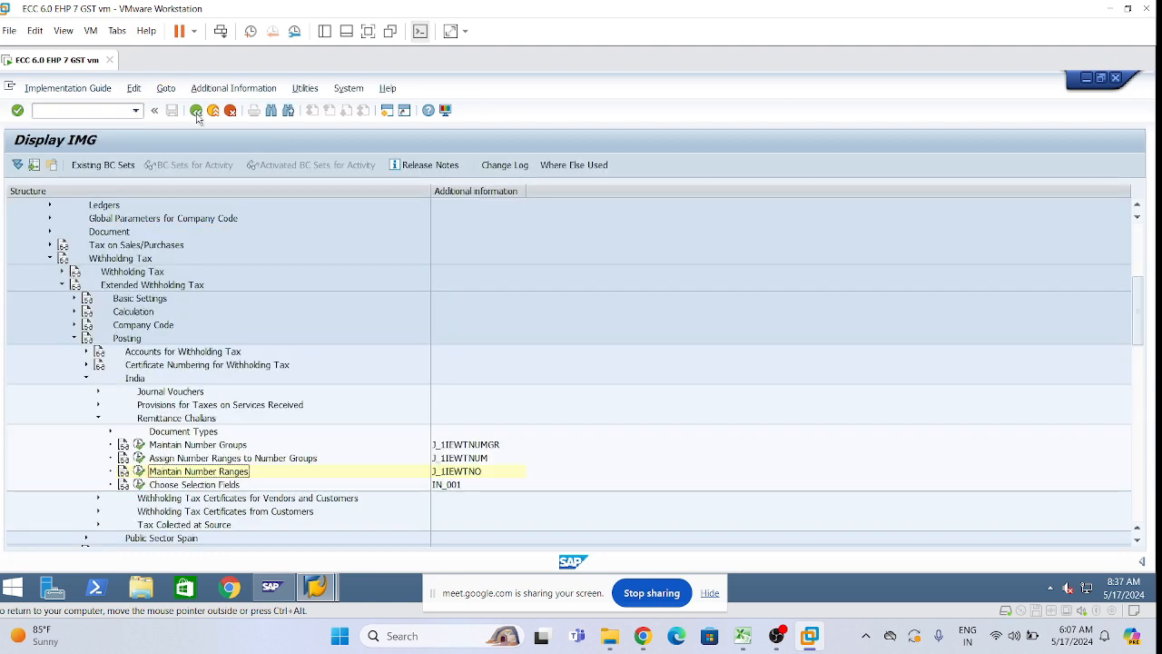
Open Maintain Number Groups and SAPscript Forms under Withholding Tax Certificates for Vendors and Customers in the India posting settings.
click(98, 417)
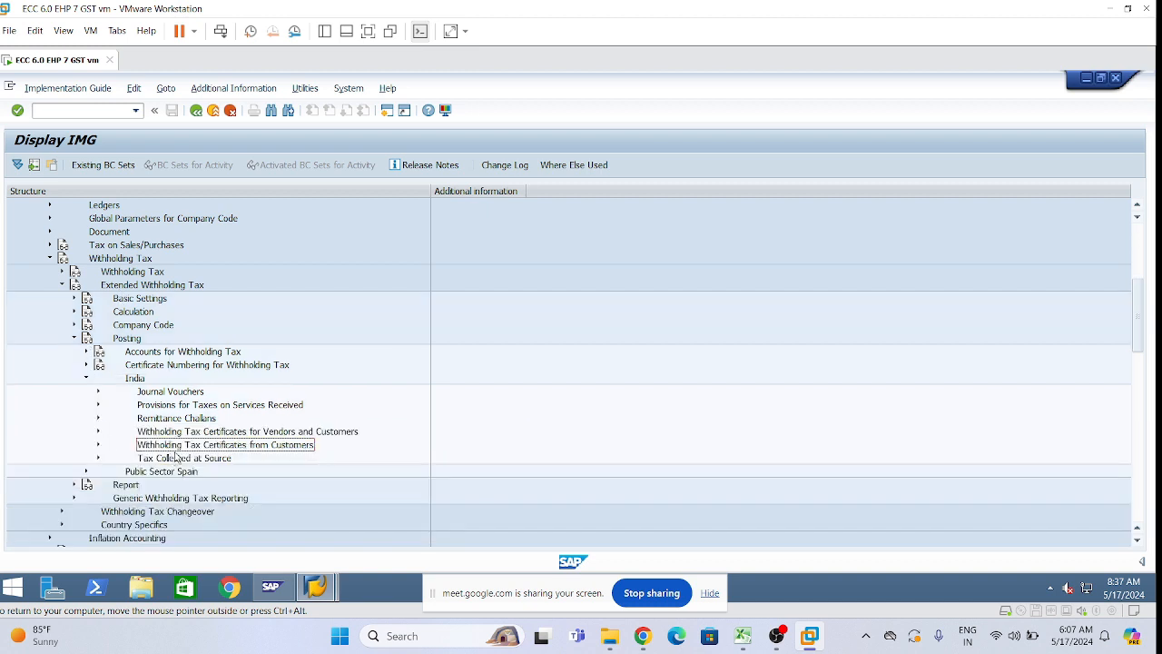
click(98, 419)
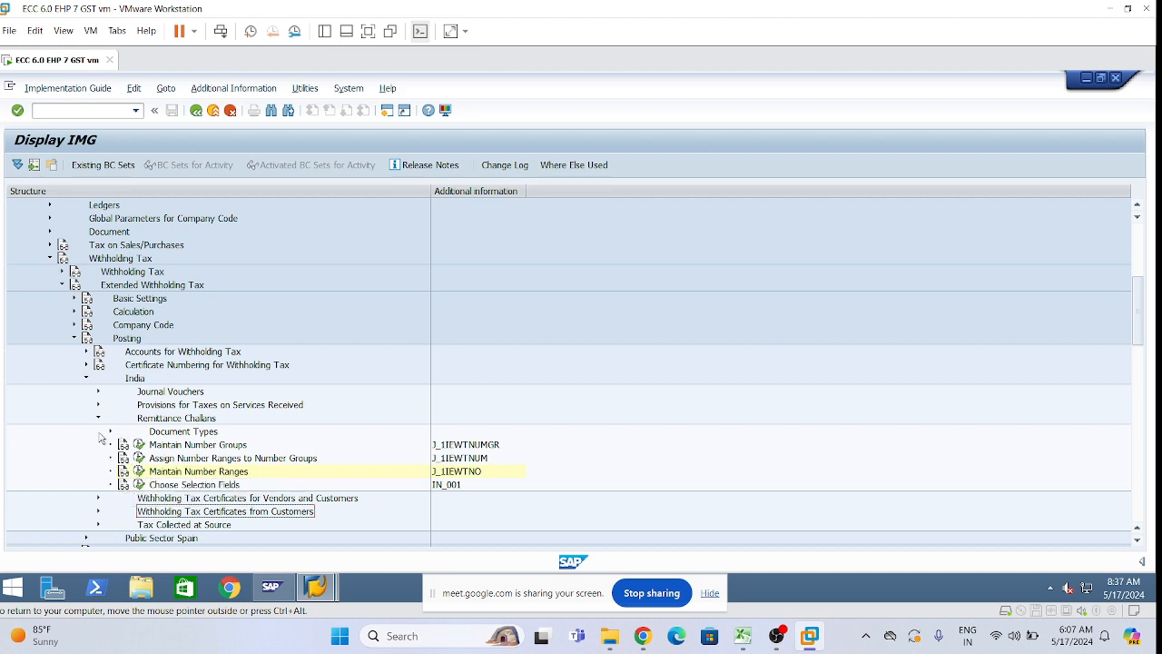
click(98, 417)
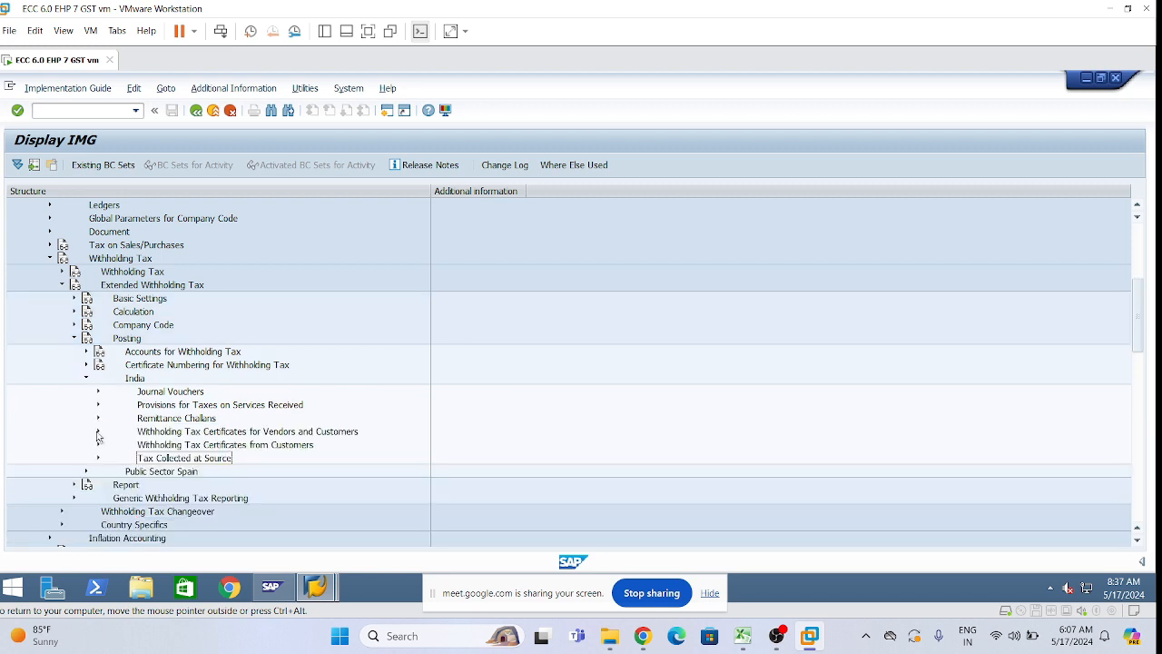
click(98, 432)
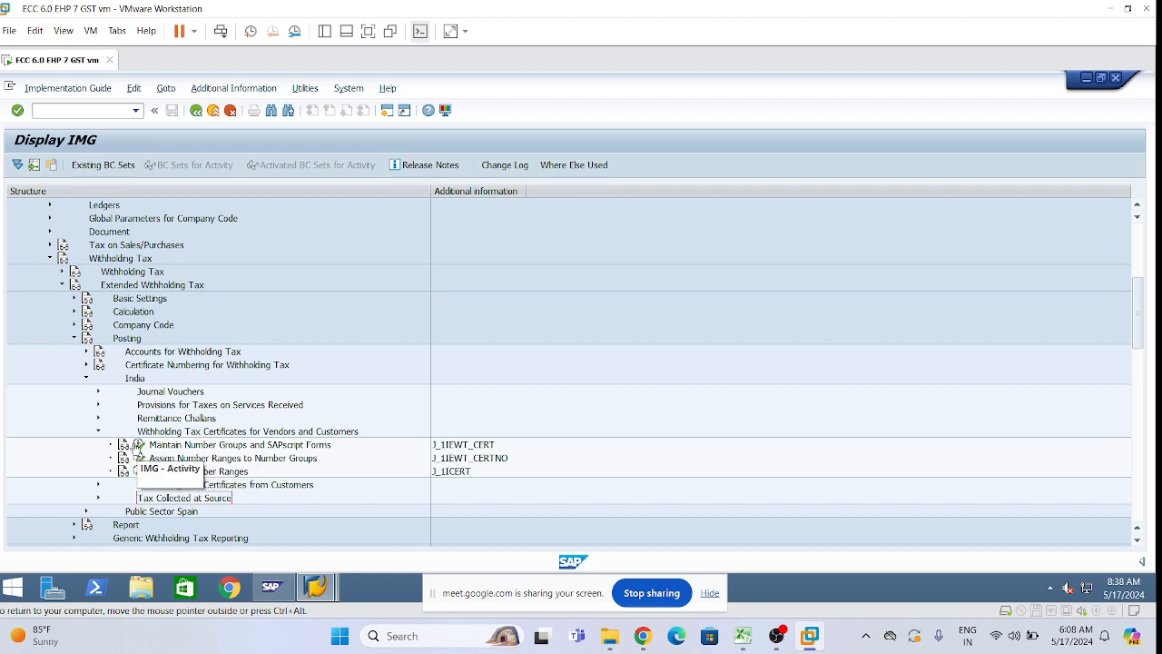
click(138, 447)
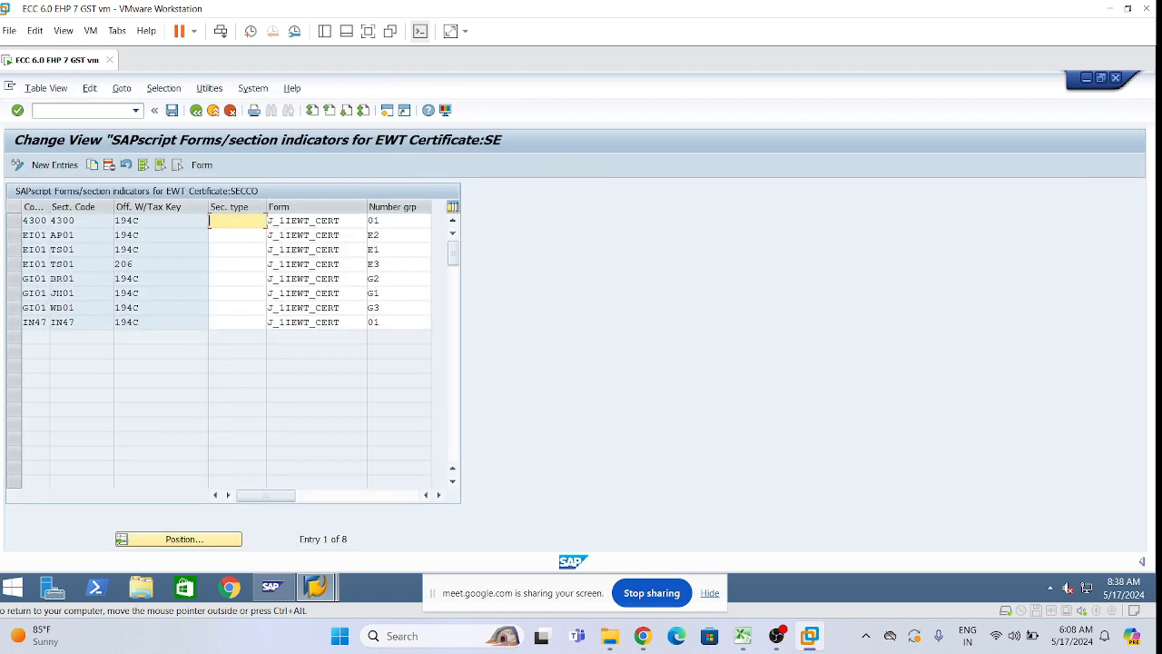
Start a new certificate form entry with company code LI01 and section code TS01.
click(52, 166)
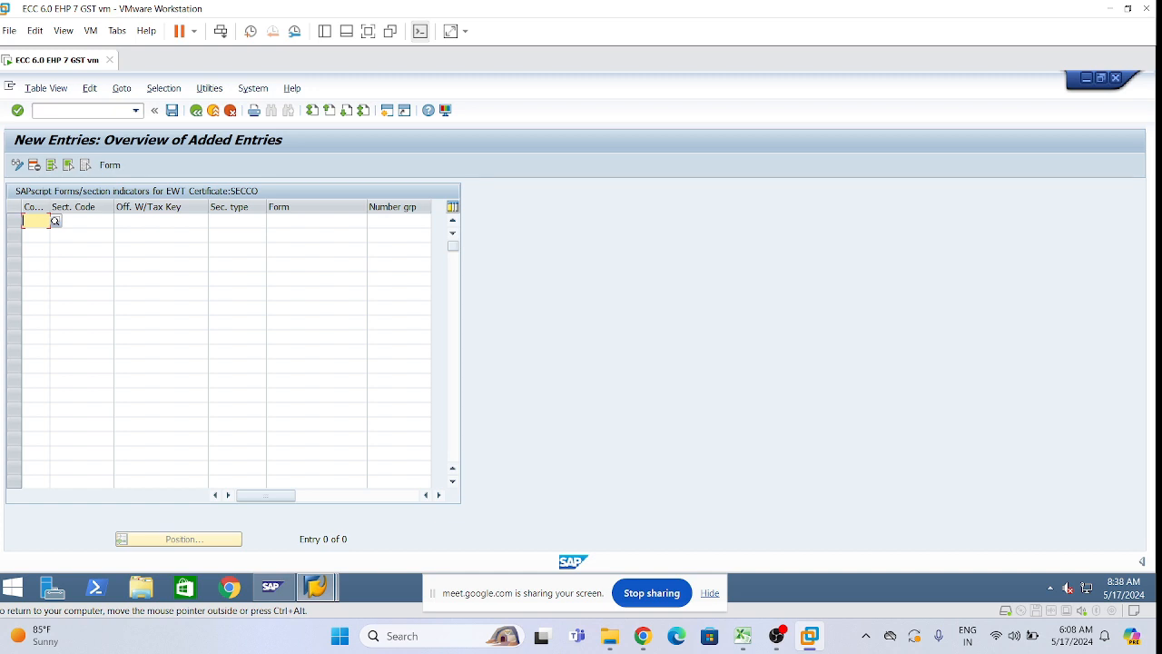
text(liont)
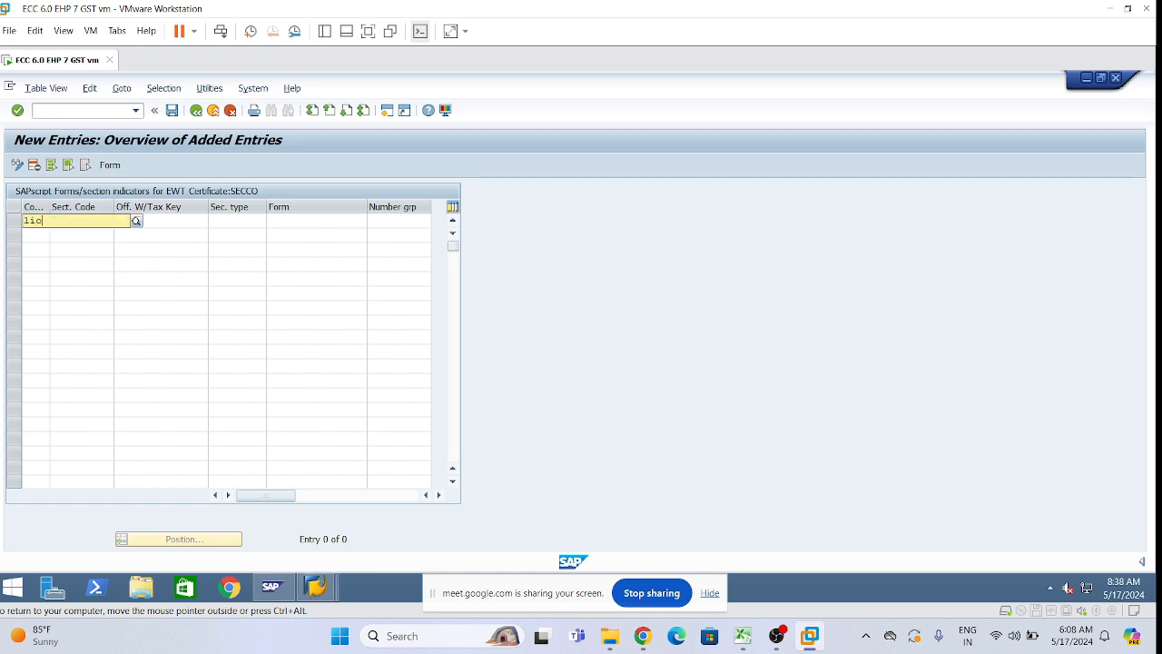
key(BackSpace)
key(BackSpace)
key(BackSpace)
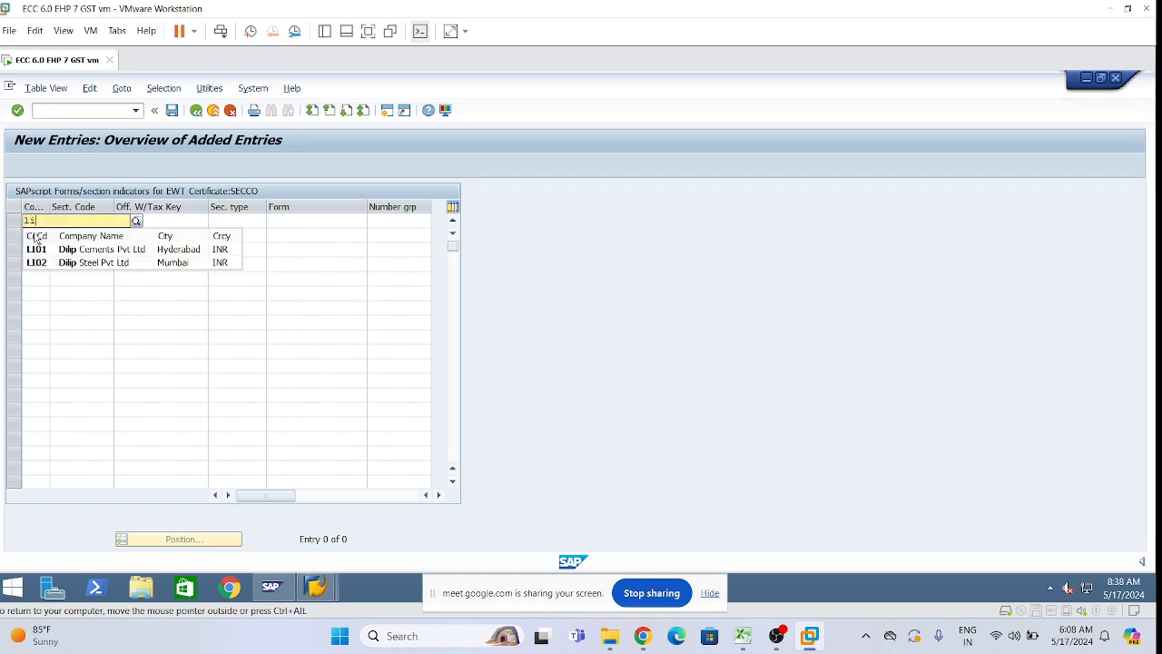
click(43, 248)
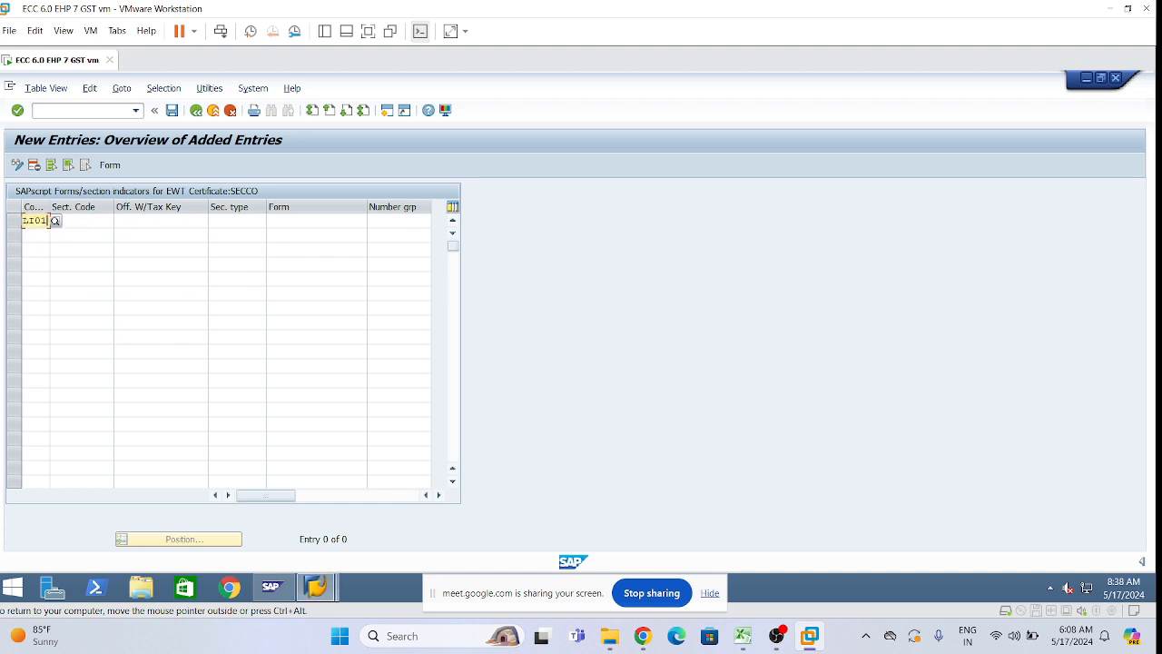
click(64, 221)
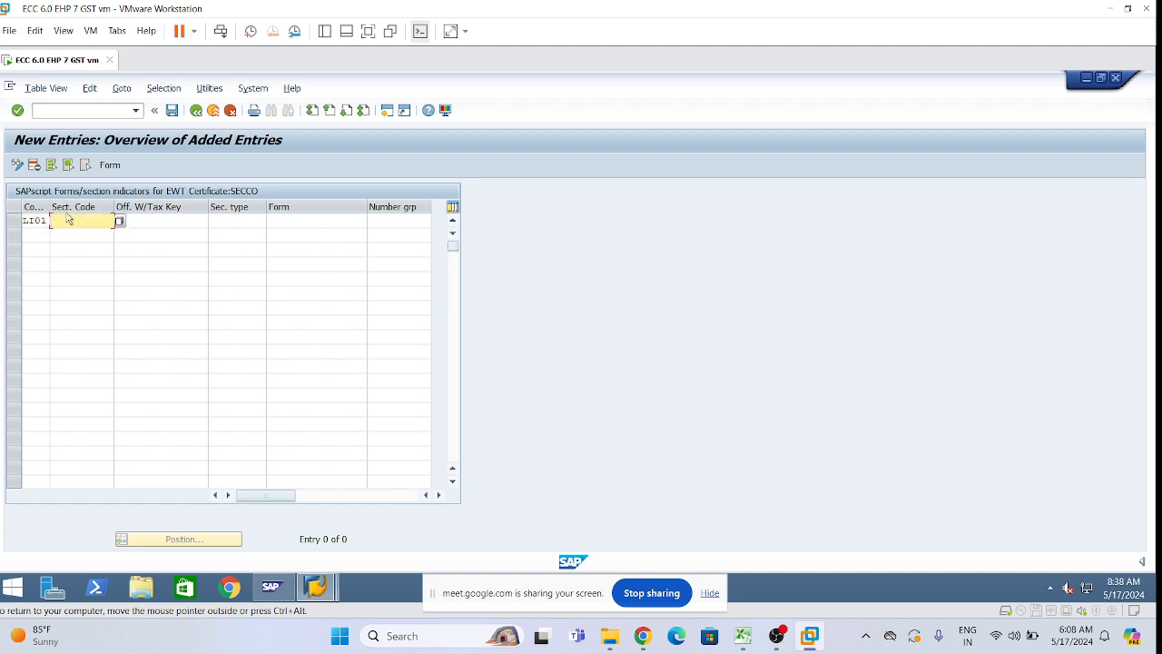
text(ts01)
key(Tab)
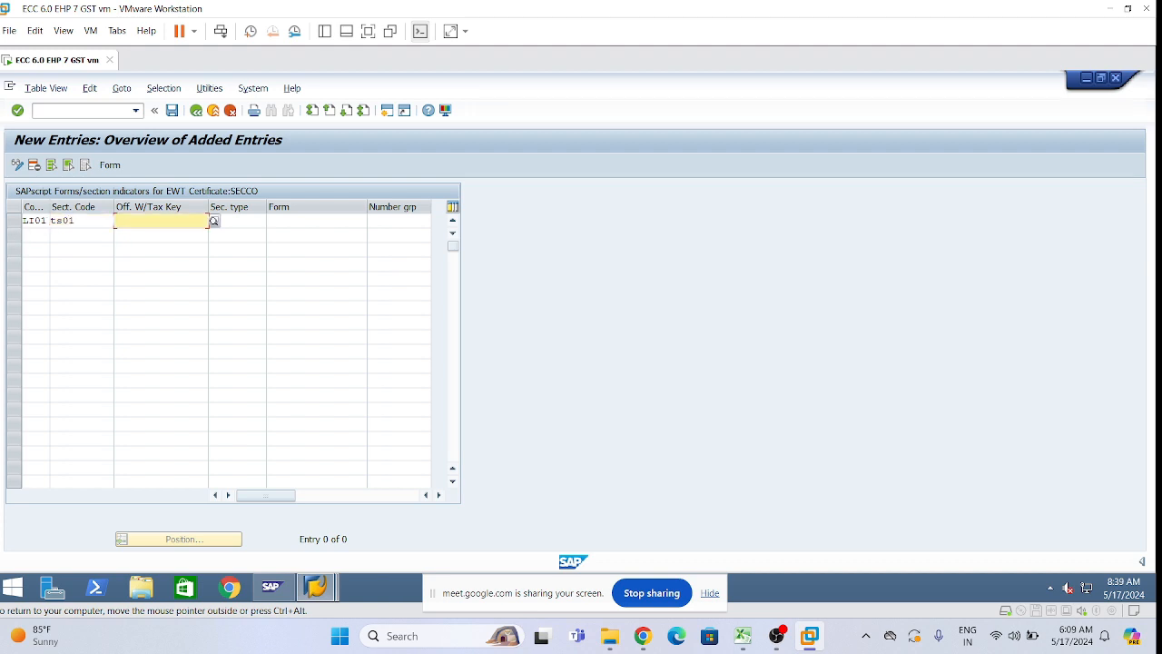
Complete the TS01 entry with official tax key 194C, form J_1IEWT_CERT and number group L1.
text(194c)
key(Down)
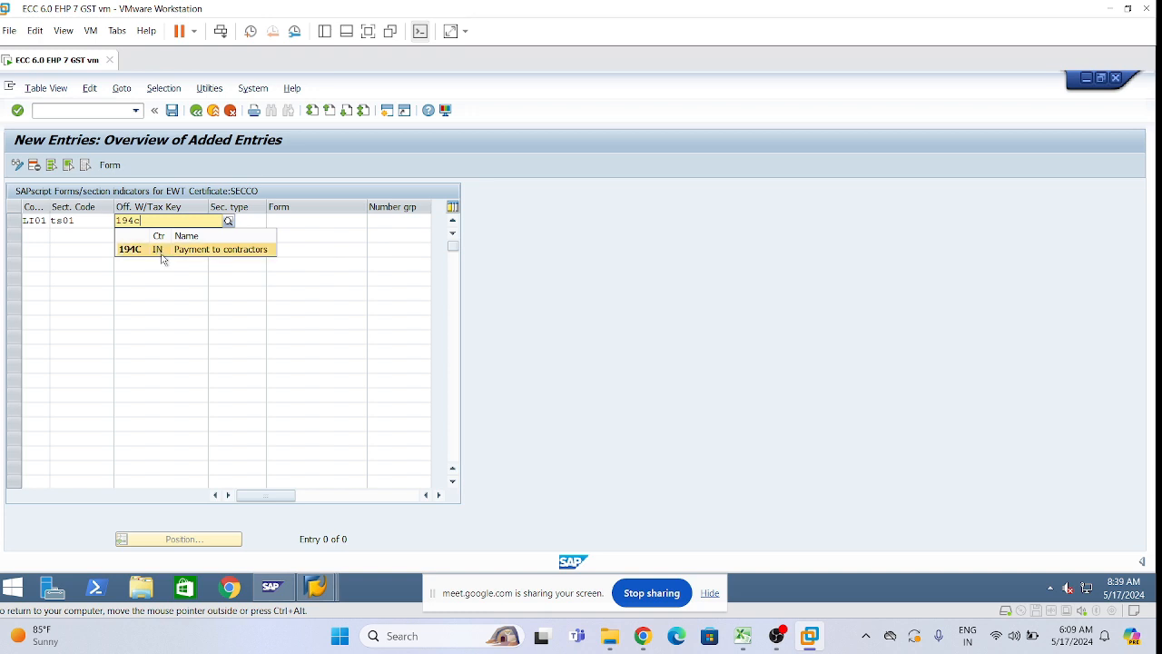
key(Return)
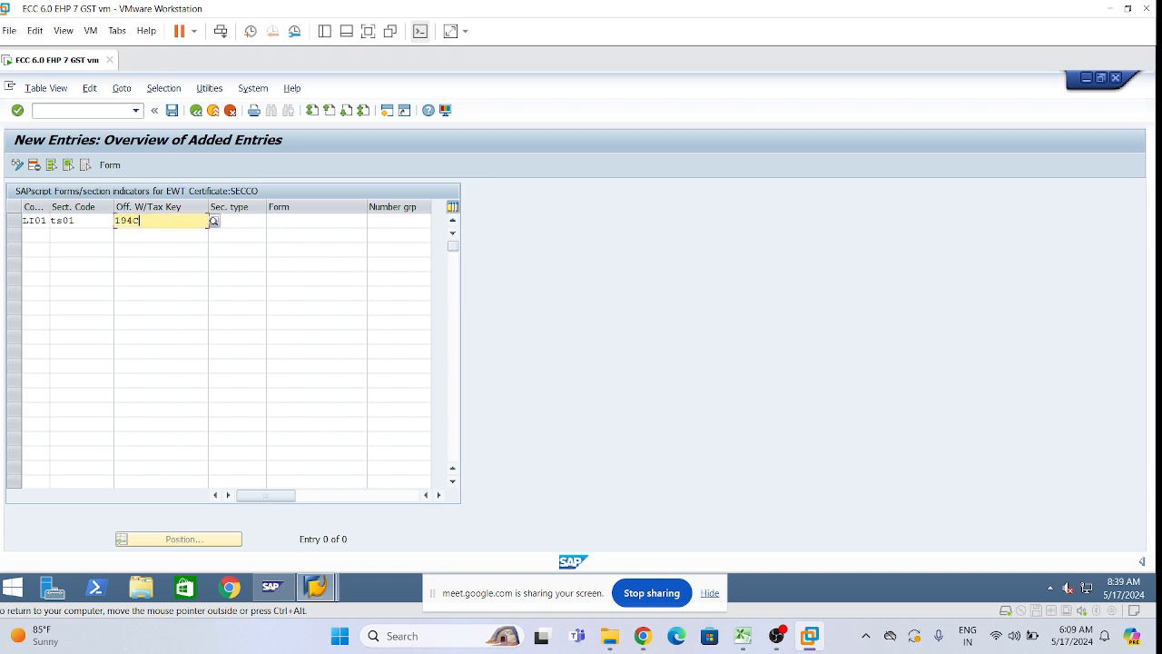
click(268, 220)
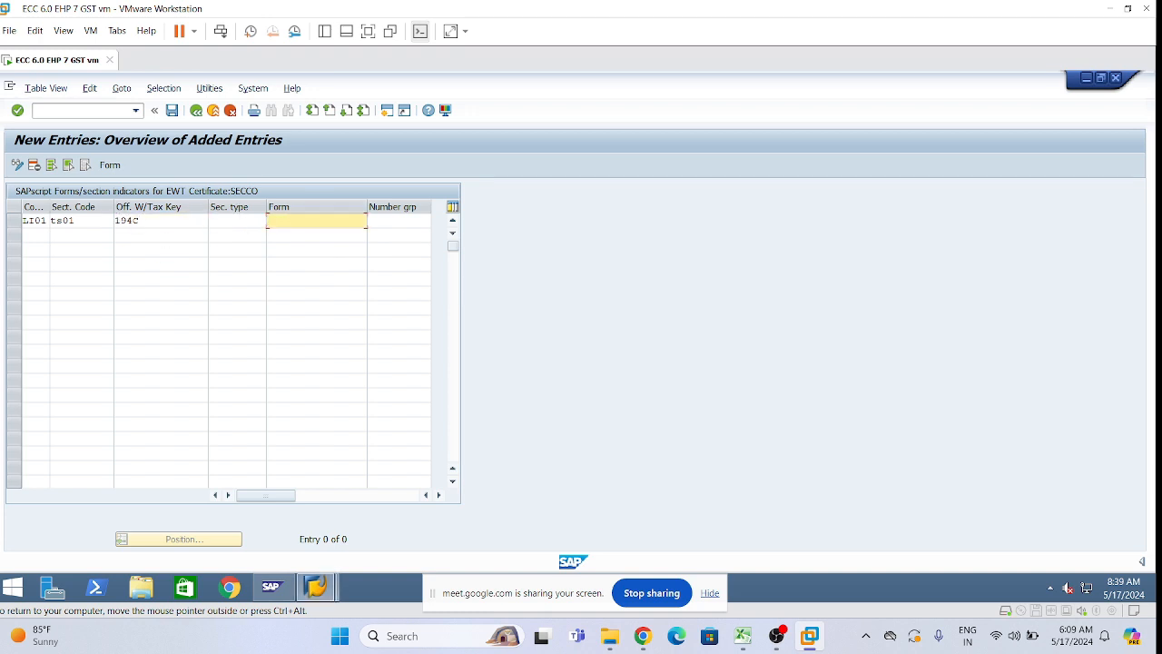
text(J_)
text(1I)
text(B)
text(WT_CERT)
click(369, 235)
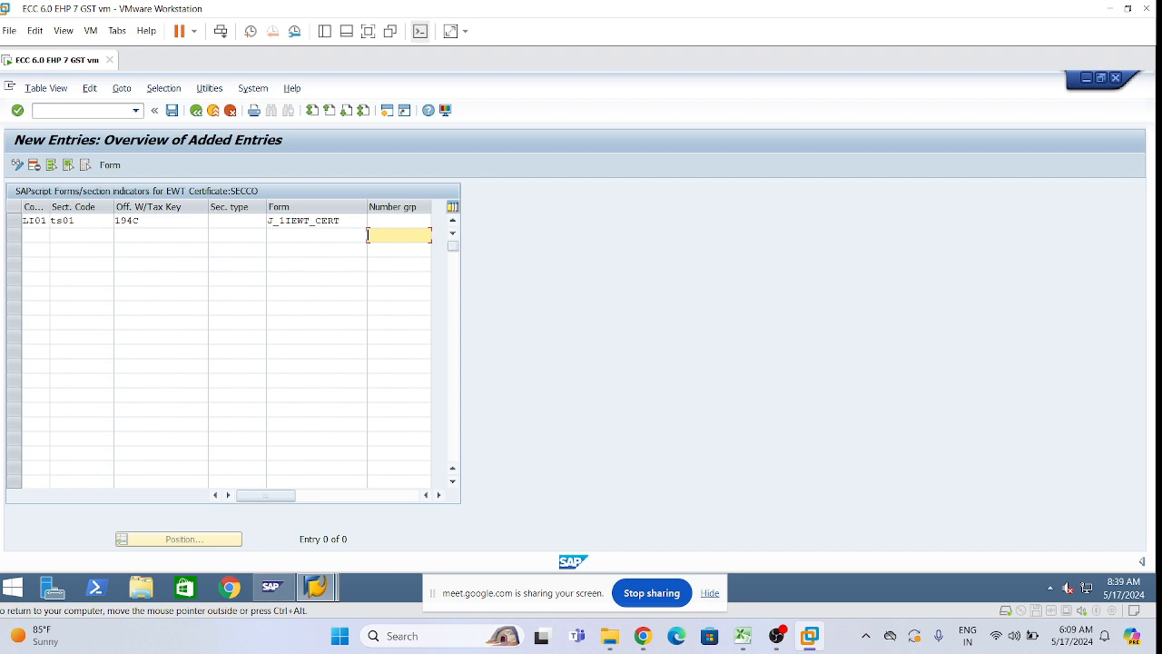
click(368, 221)
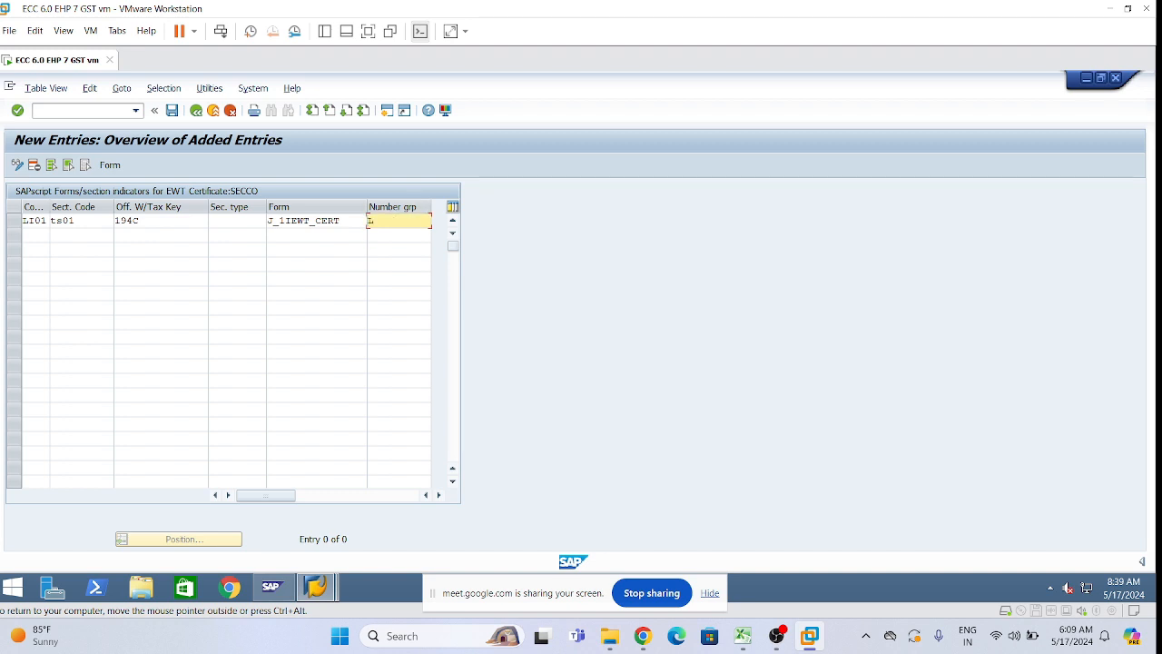
text(L1)
click(25, 235)
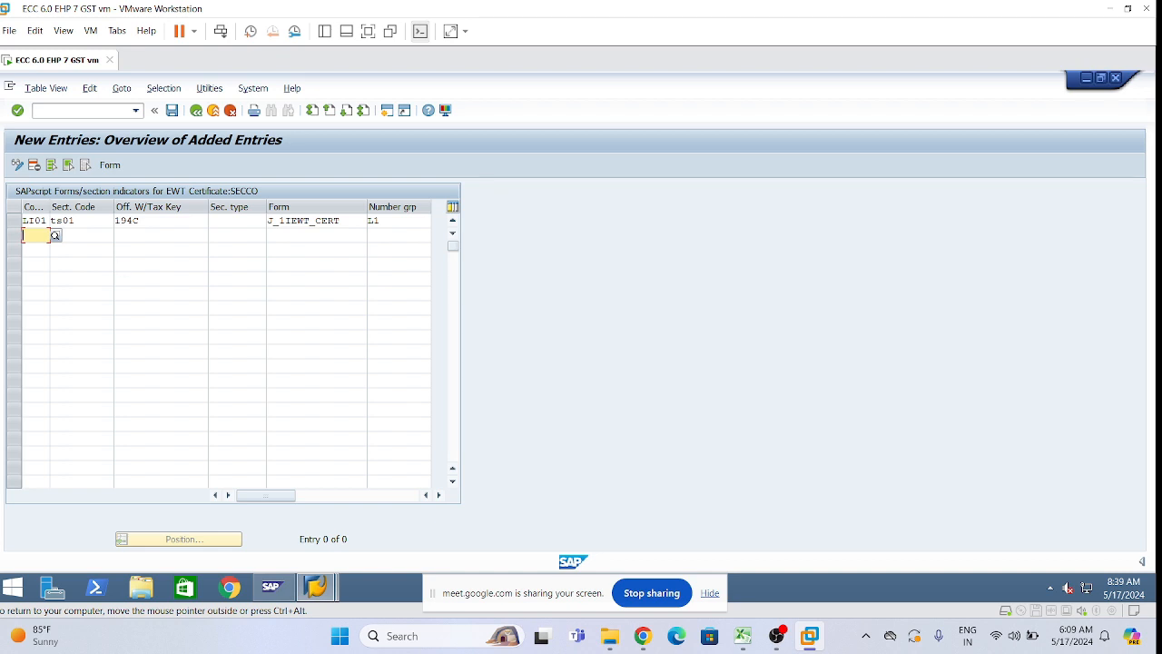
key(Return)
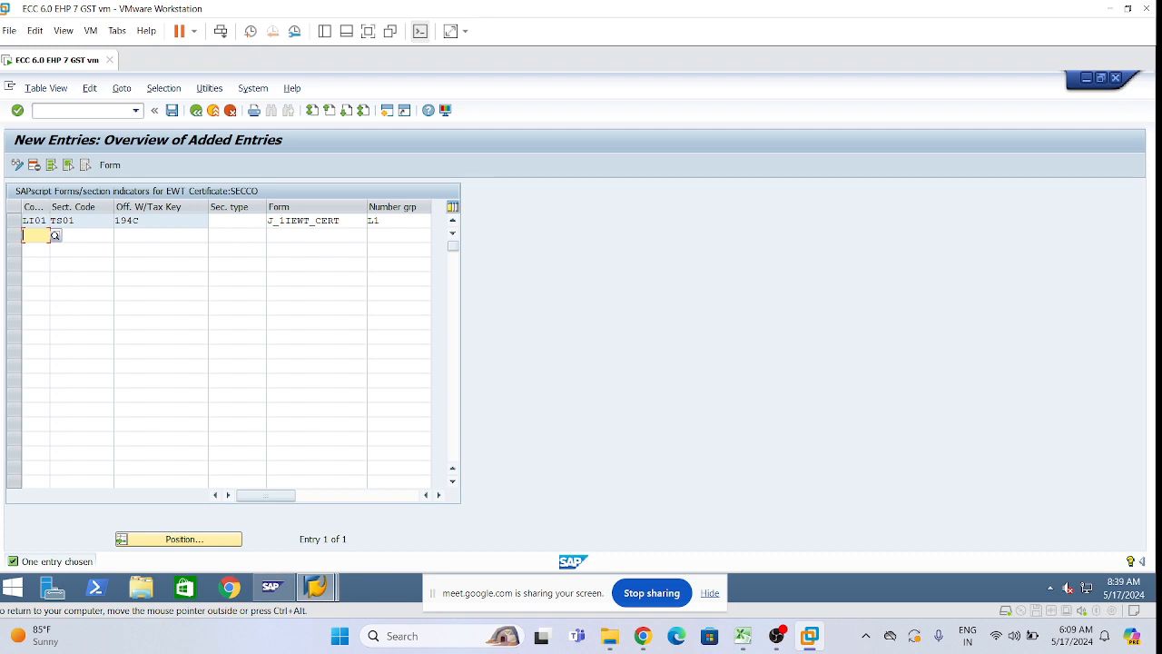
Add a second entry for company code LI01 with section code AP01 and official tax key 194C.
text(LI01)
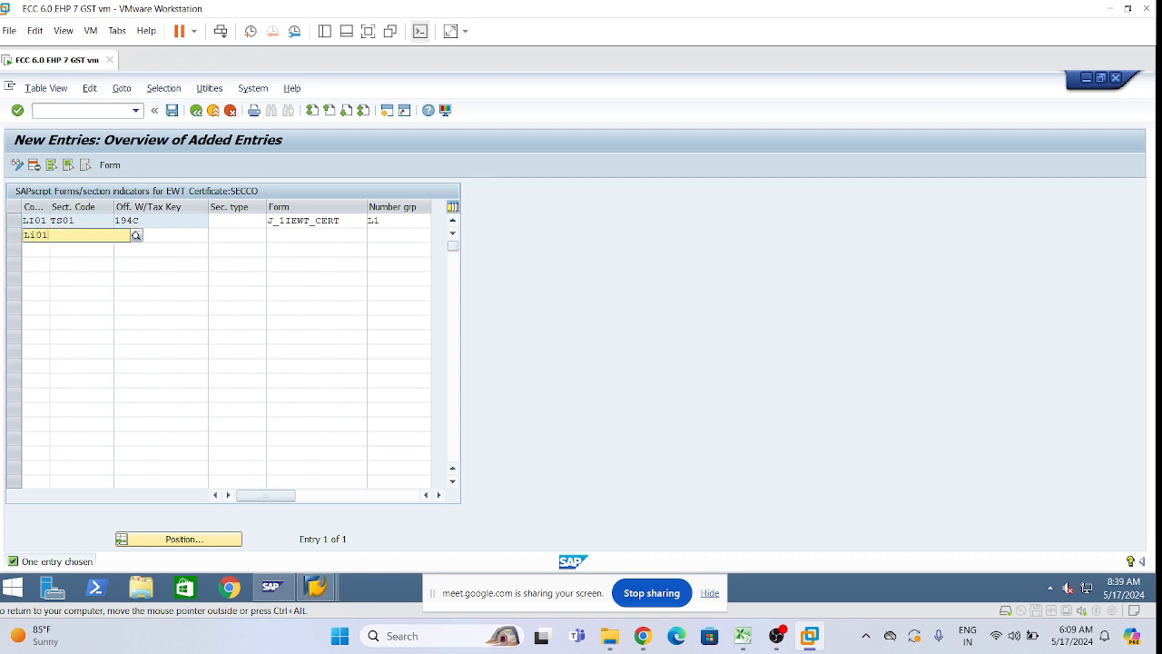
click(100, 264)
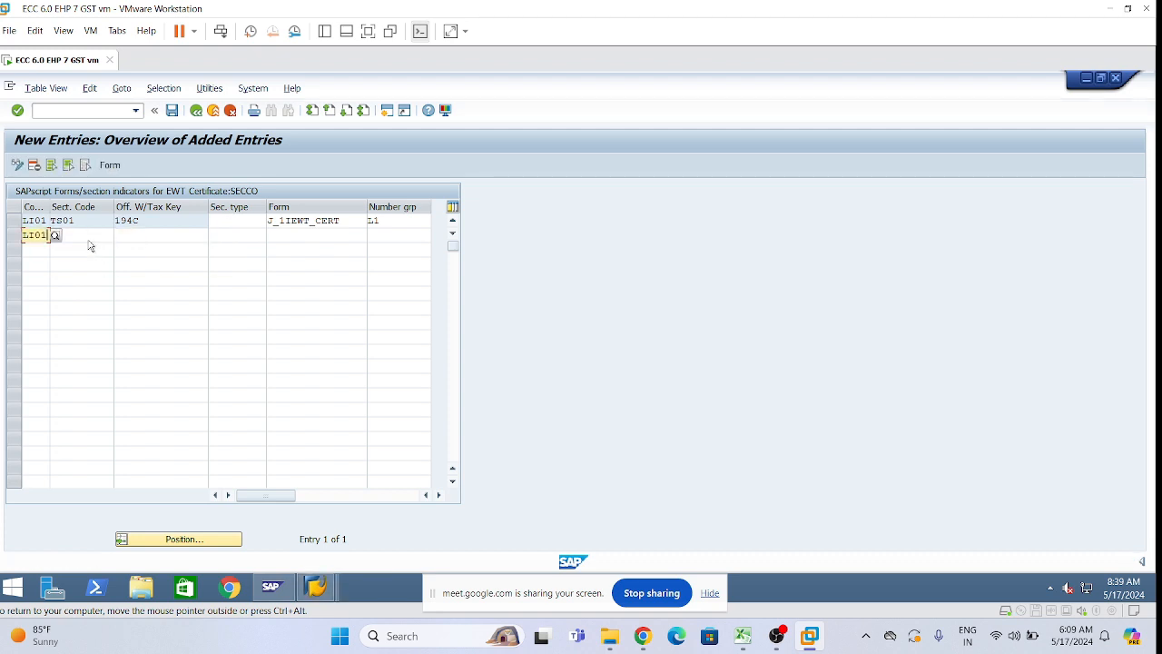
key(Tab)
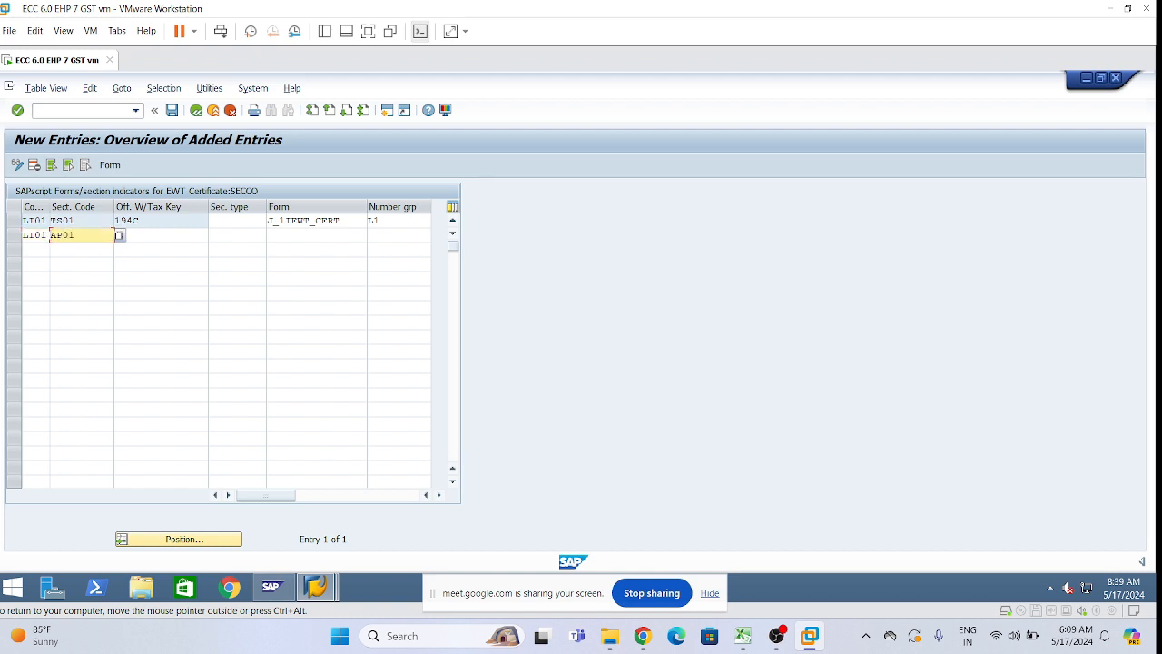
key(Tab)
text(194C)
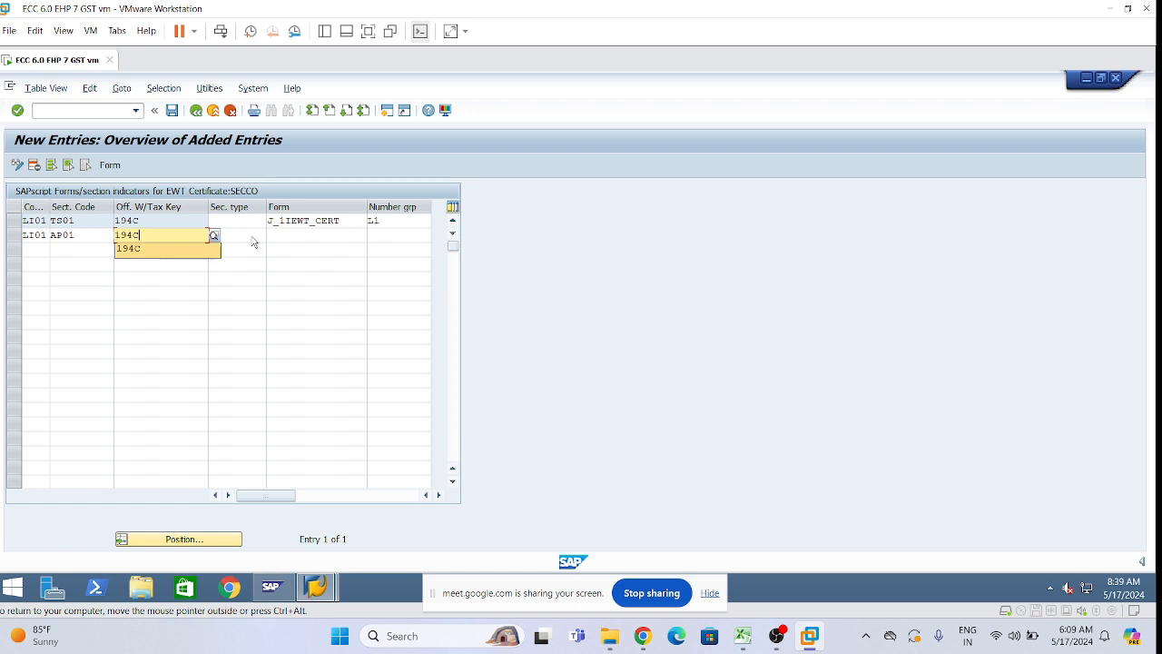
click(253, 240)
Copy form J_1IEWT_CERT from the TS01 entry into the AP01 entry and assign number group L2.
drag(343, 221, 267, 221)
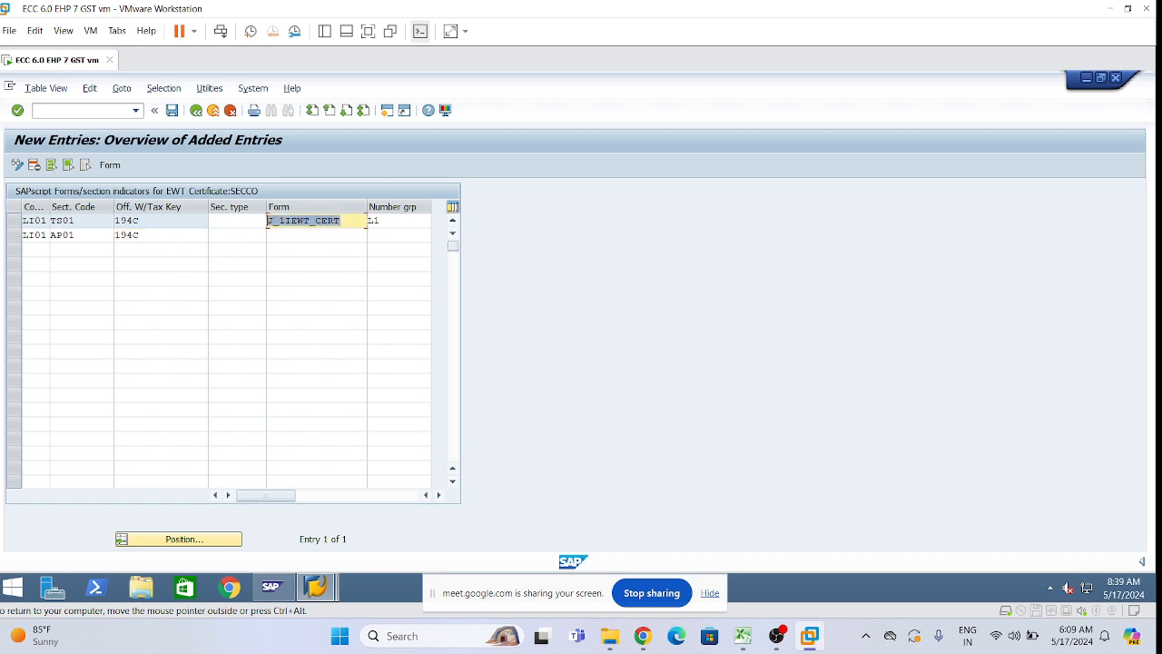
key(ctrl+c)
click(267, 235)
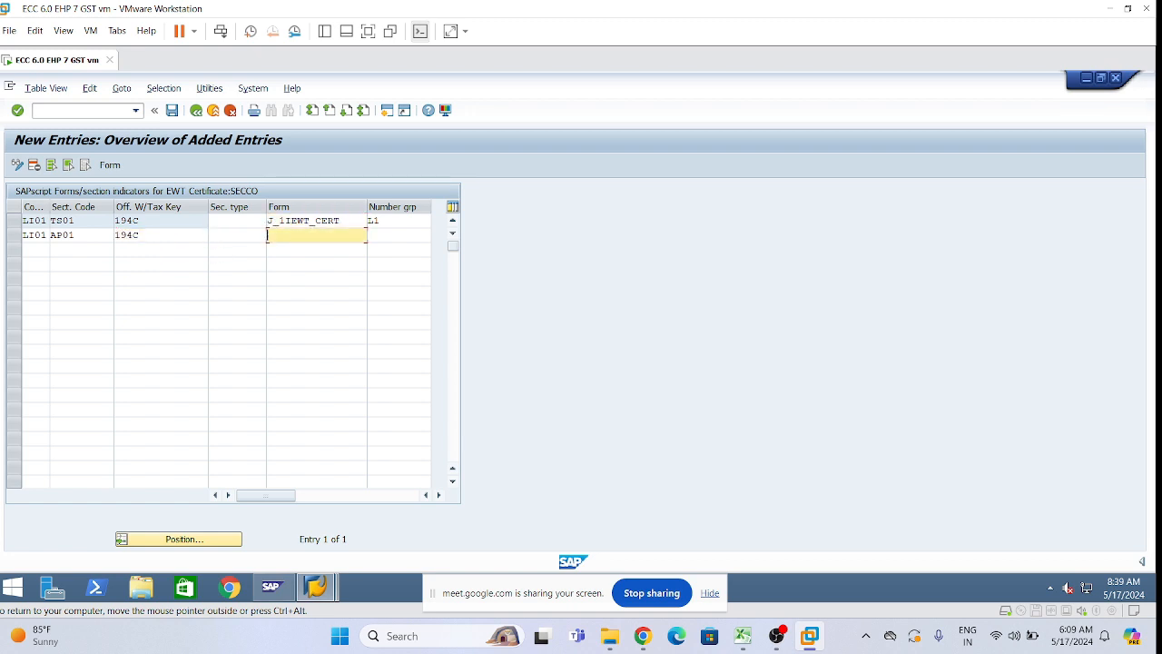
key(ctrl+v)
click(371, 235)
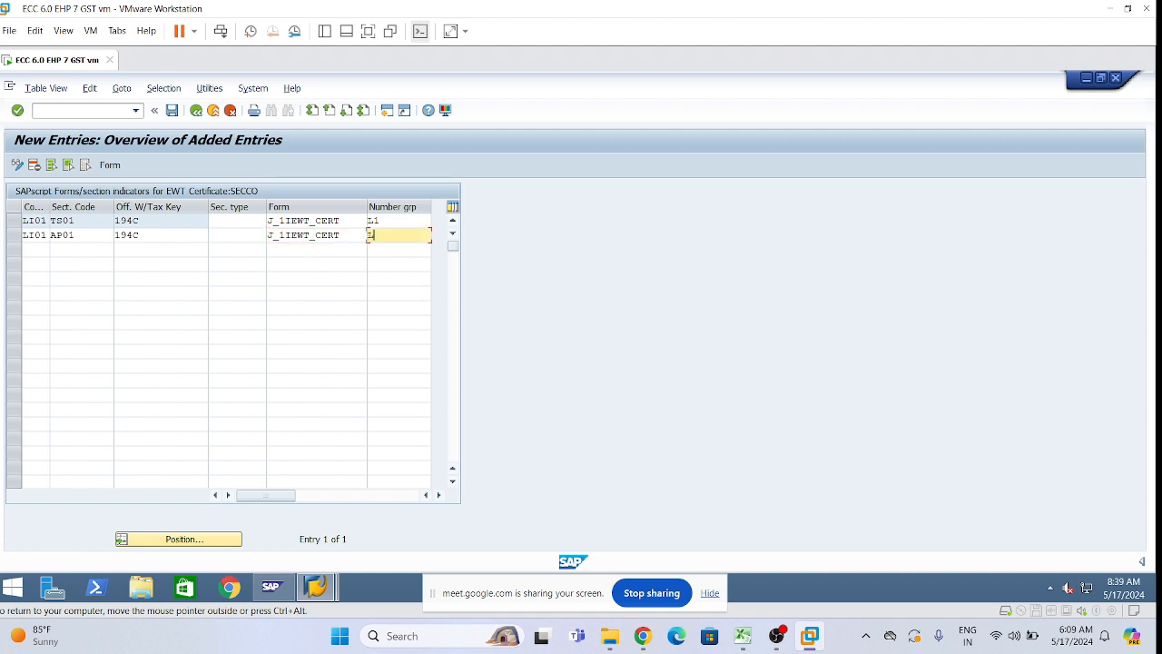
text(L2)
Add a third entry for company code LI01 with section code MH01 and official tax key 194C.
click(28, 250)
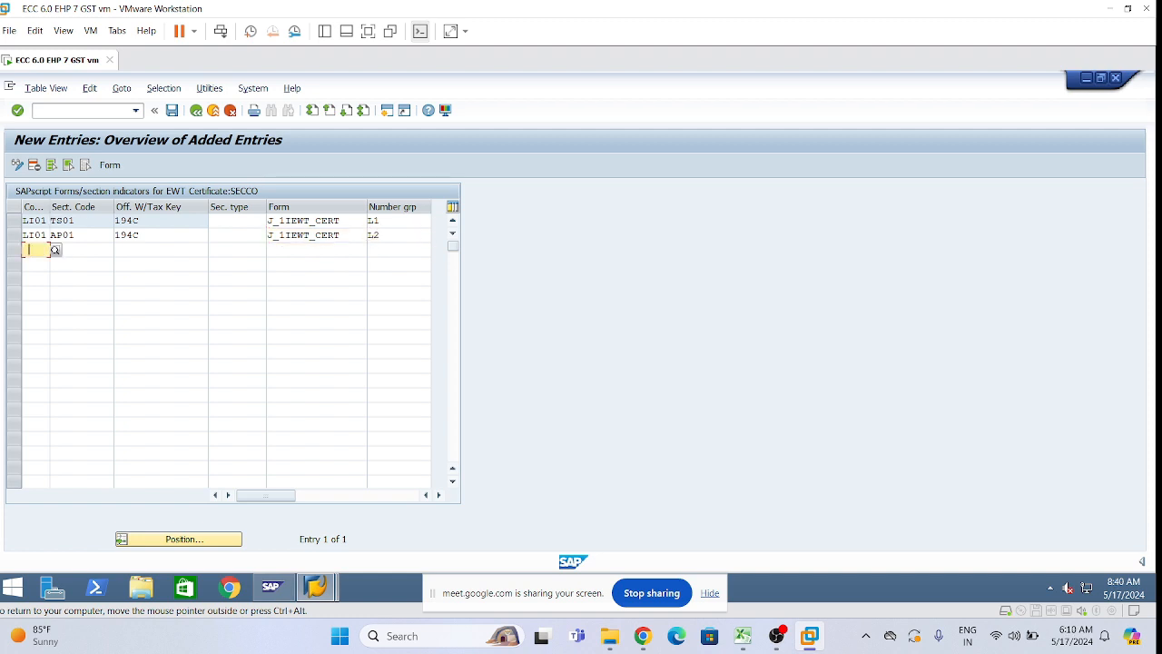
text(li01)
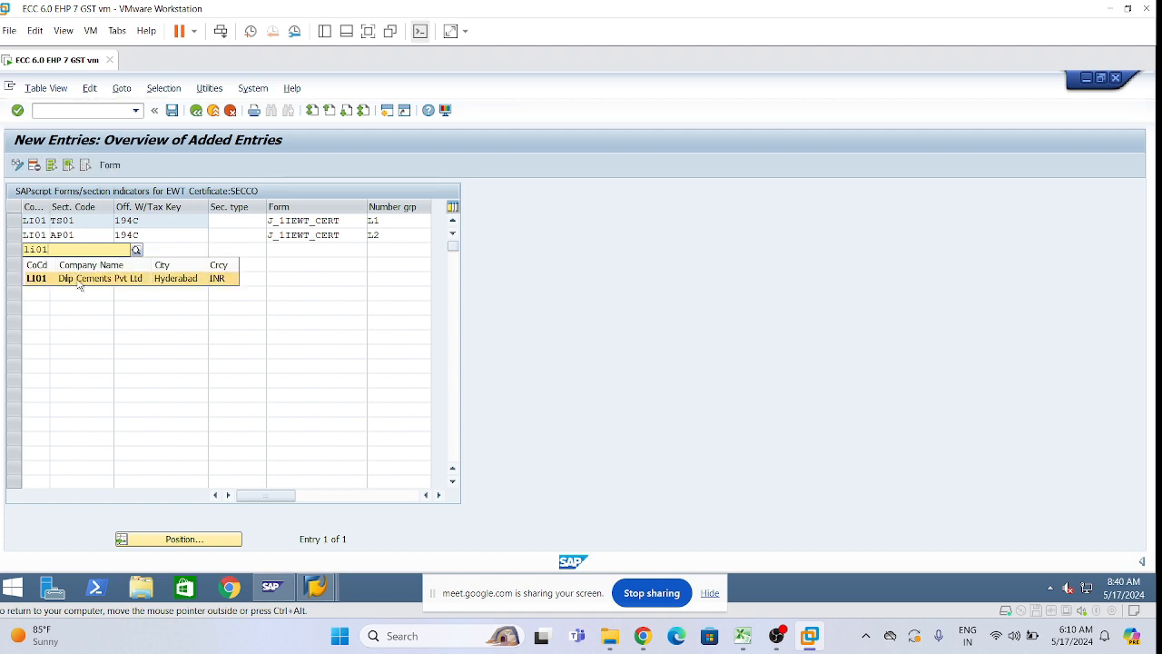
click(78, 279)
click(76, 250)
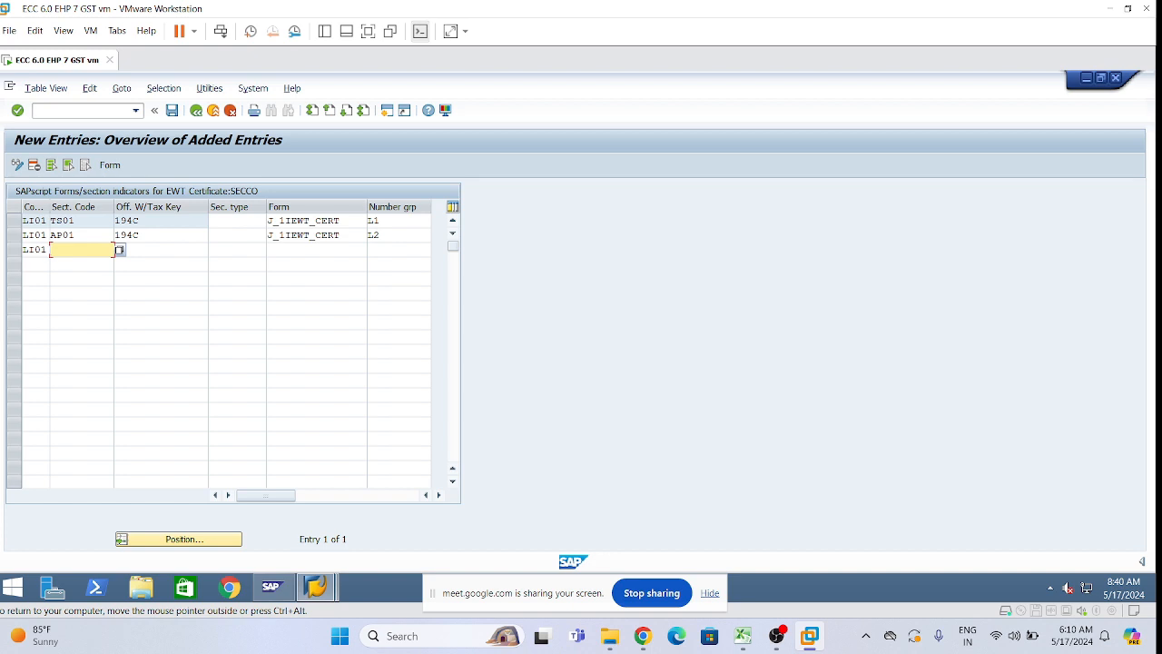
text(MH01)
key(Tab)
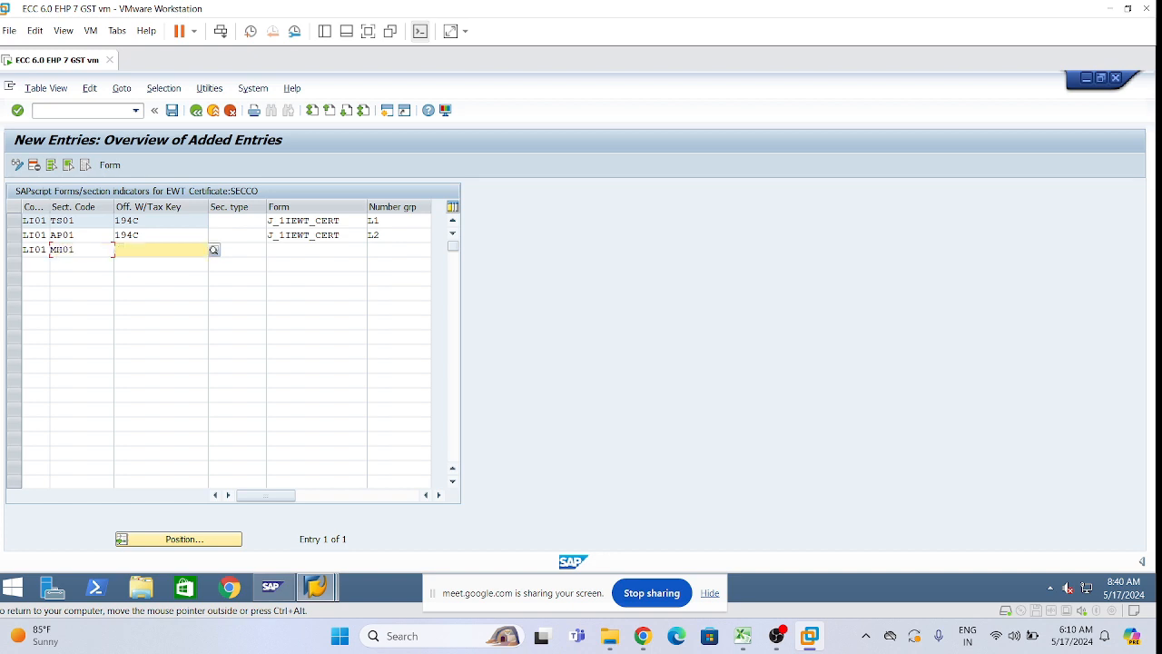
click(115, 250)
click(138, 262)
Assign form J_1IEWT_CERT and number group L3 to the MH01 entry, and save the entries to the customizing request.
click(299, 250)
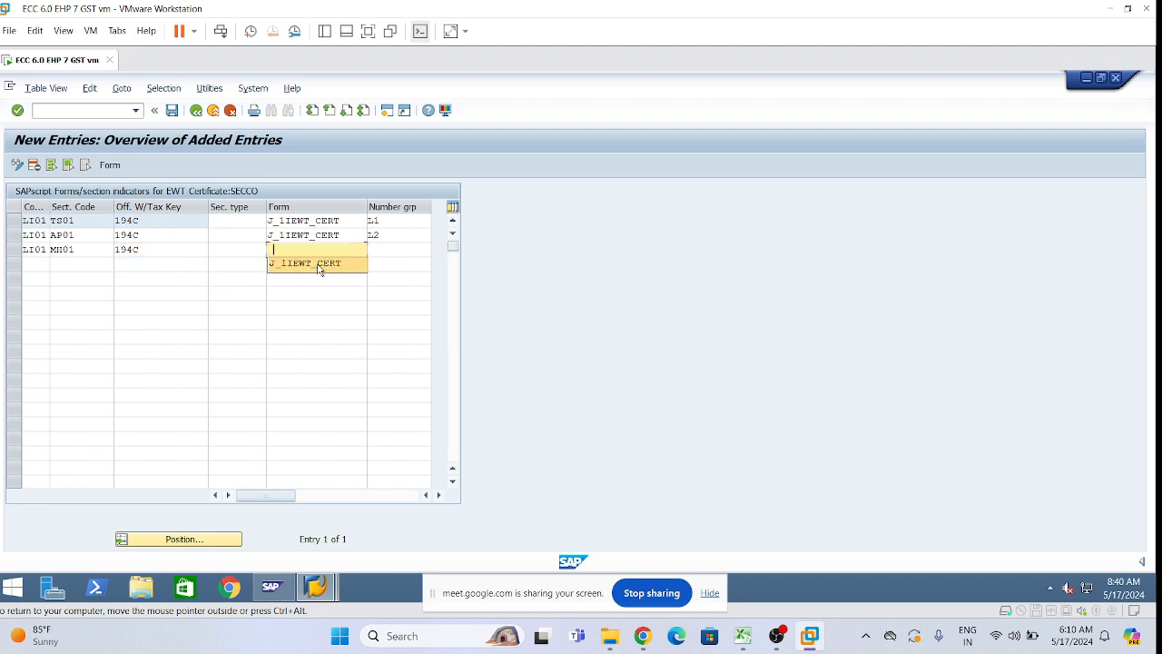
click(319, 264)
click(368, 249)
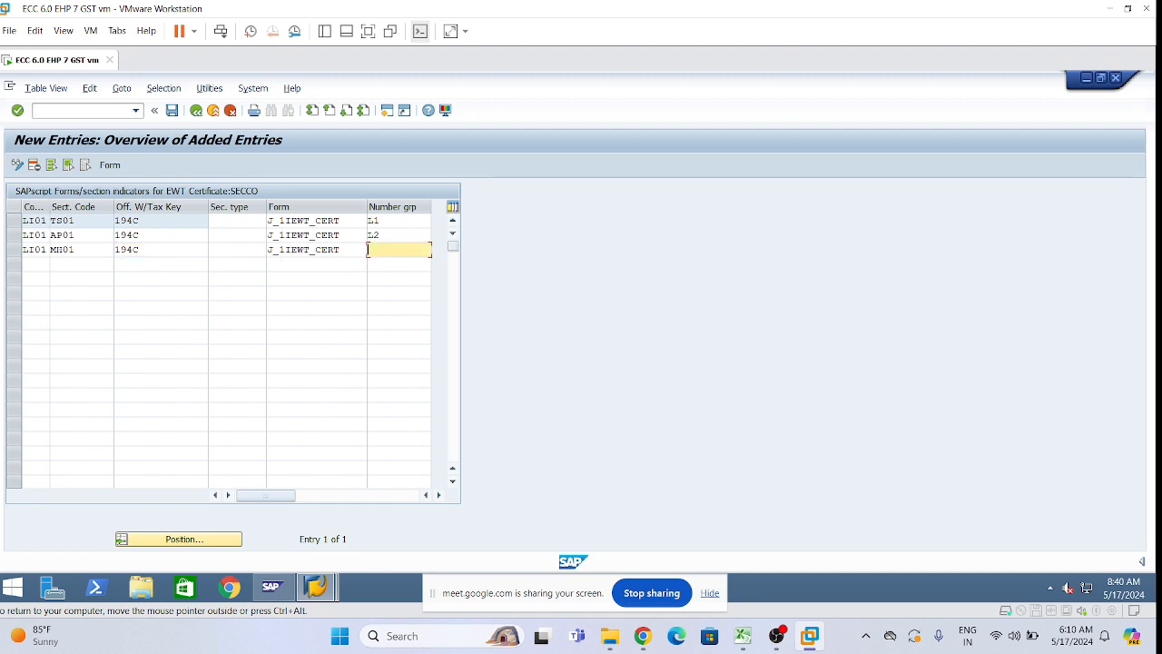
text(L3)
key(Return)
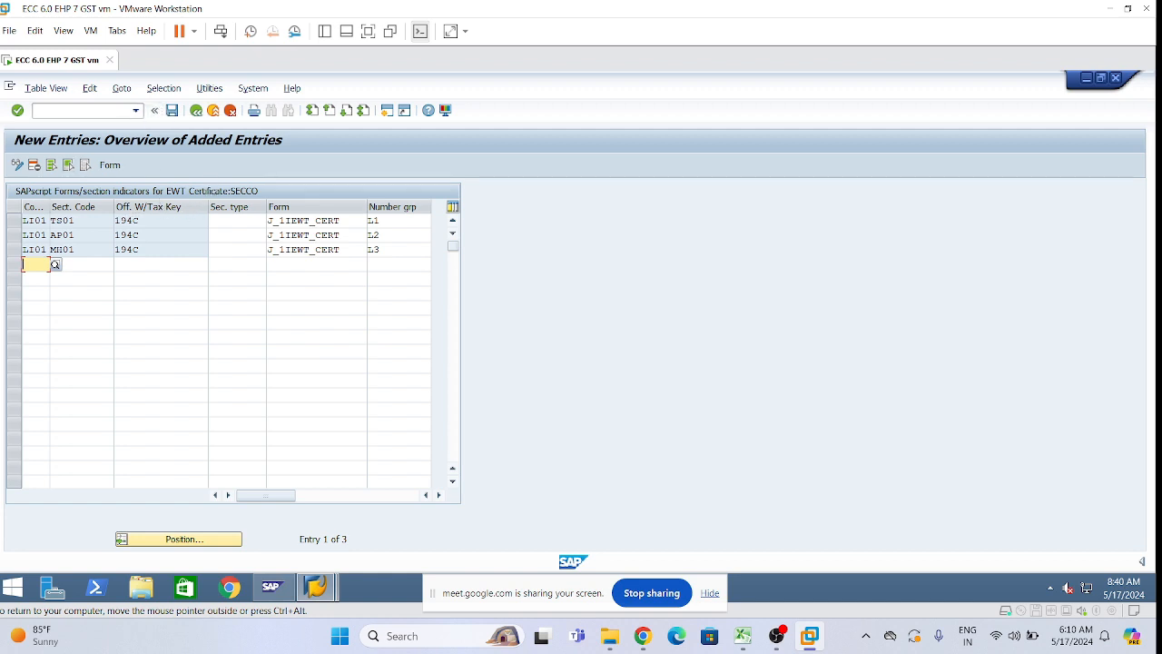
click(172, 111)
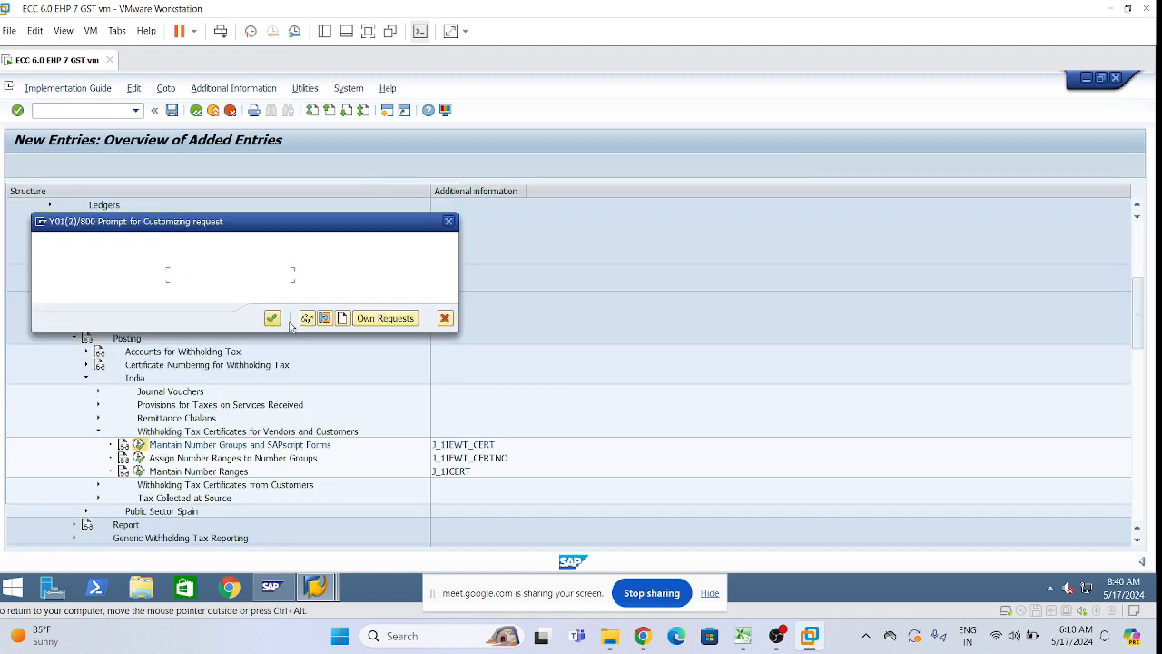
click(272, 318)
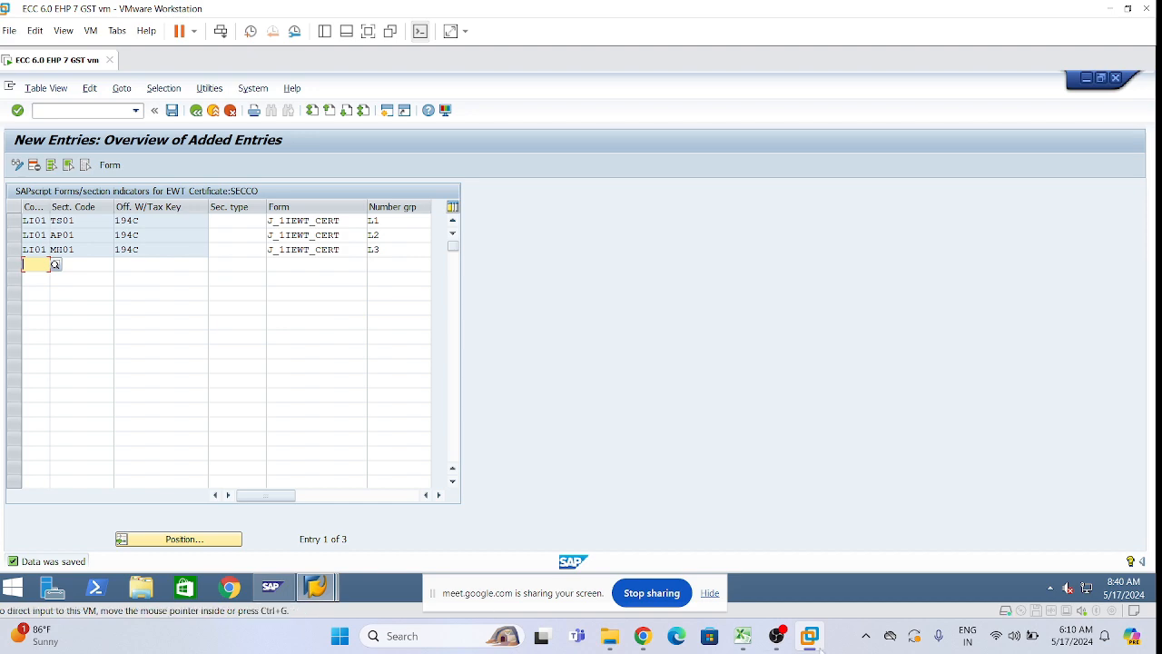
Review the month-end and quarter-end TDS activities in the Excel class notes, including TDS Challan Payment and TDS Certificate Print, and return to SAP.
click(742, 635)
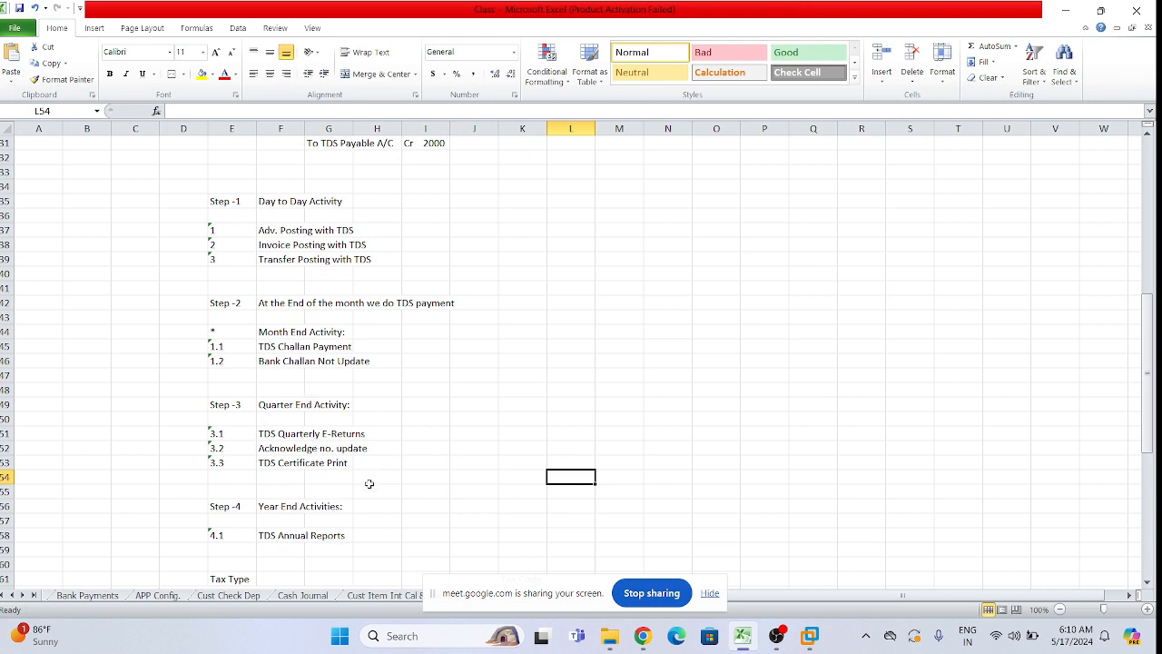
click(259, 347)
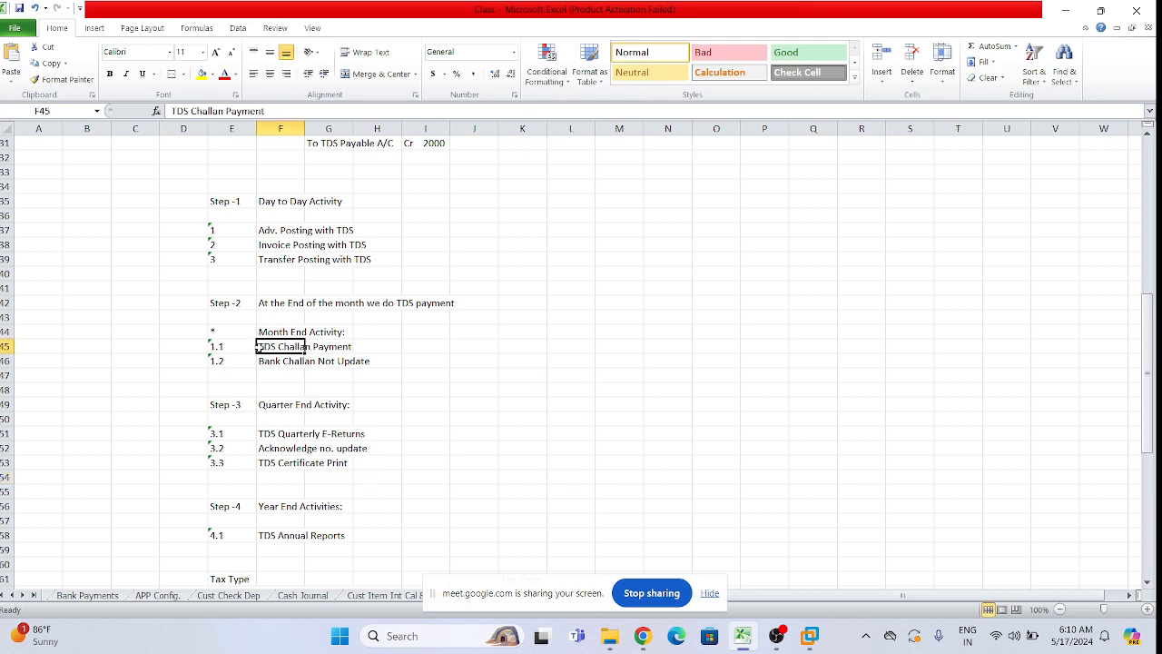
drag(259, 347, 340, 345)
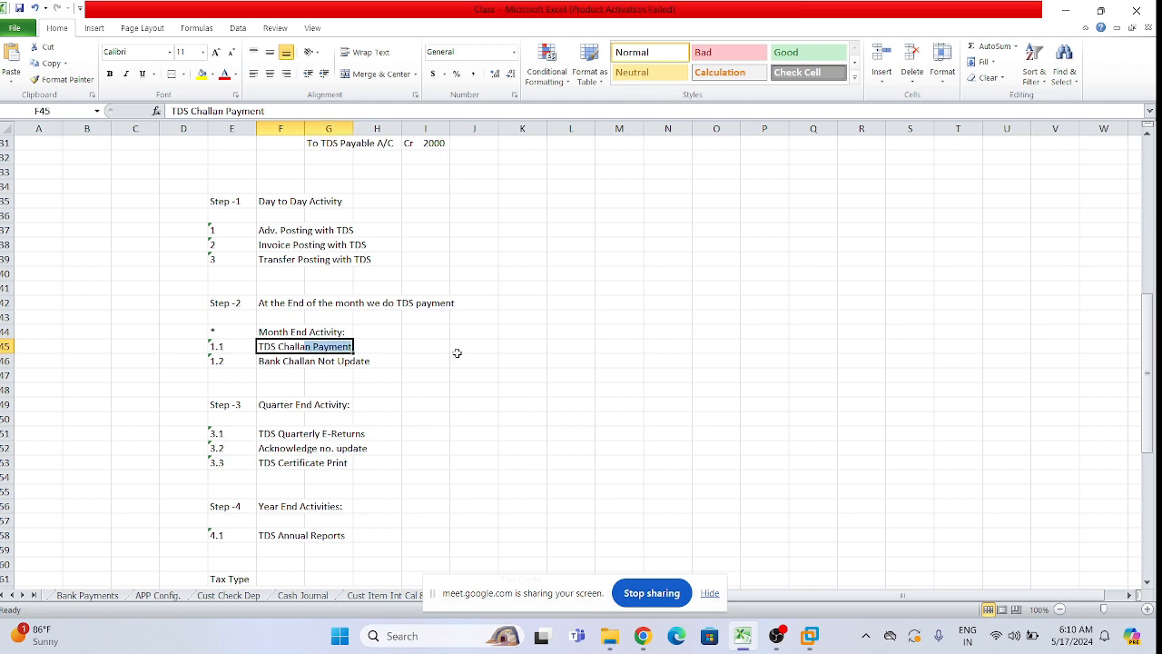
drag(456, 352, 463, 362)
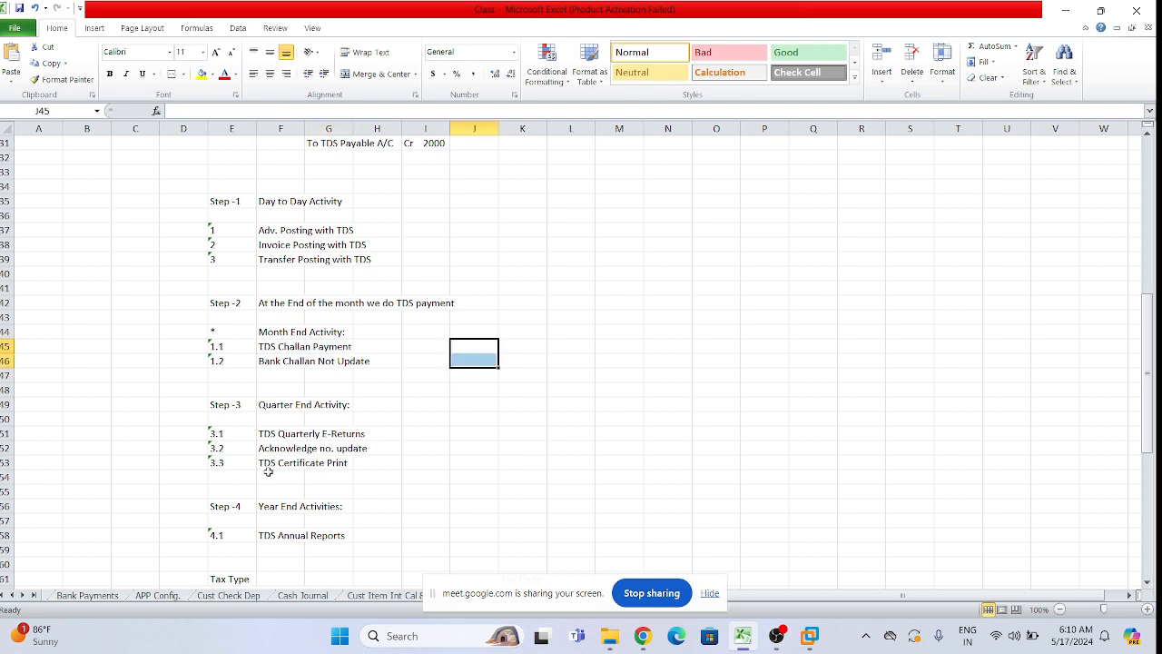
drag(263, 435, 372, 456)
drag(363, 505, 359, 495)
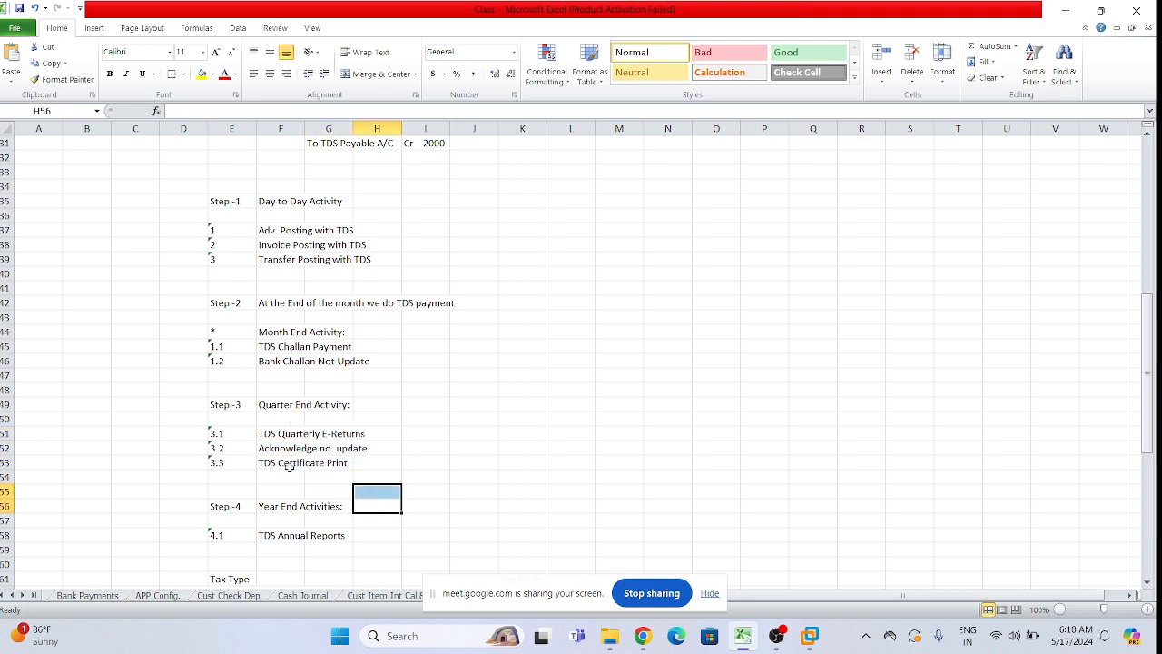
drag(268, 464, 353, 464)
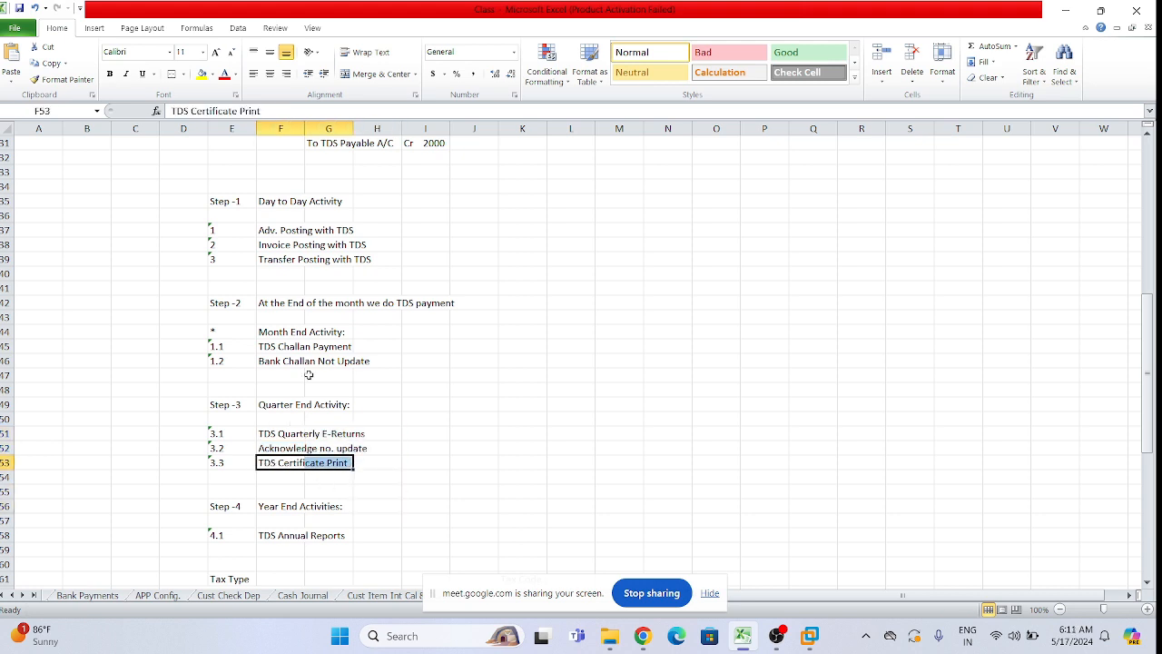
drag(272, 332, 363, 366)
drag(263, 430, 329, 461)
drag(271, 330, 355, 363)
drag(267, 431, 350, 463)
click(288, 490)
double_click(302, 463)
click(809, 635)
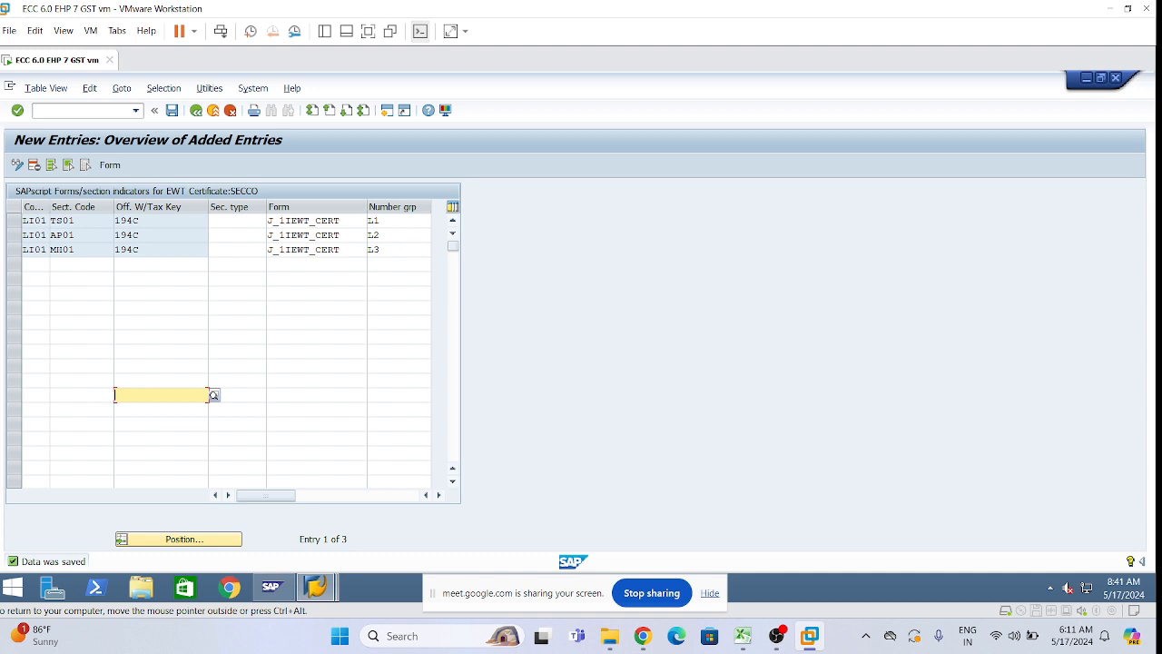
Return to the implementation guide and open Assign Number Ranges to Number Groups for vendor and customer withholding tax certificates.
click(196, 110)
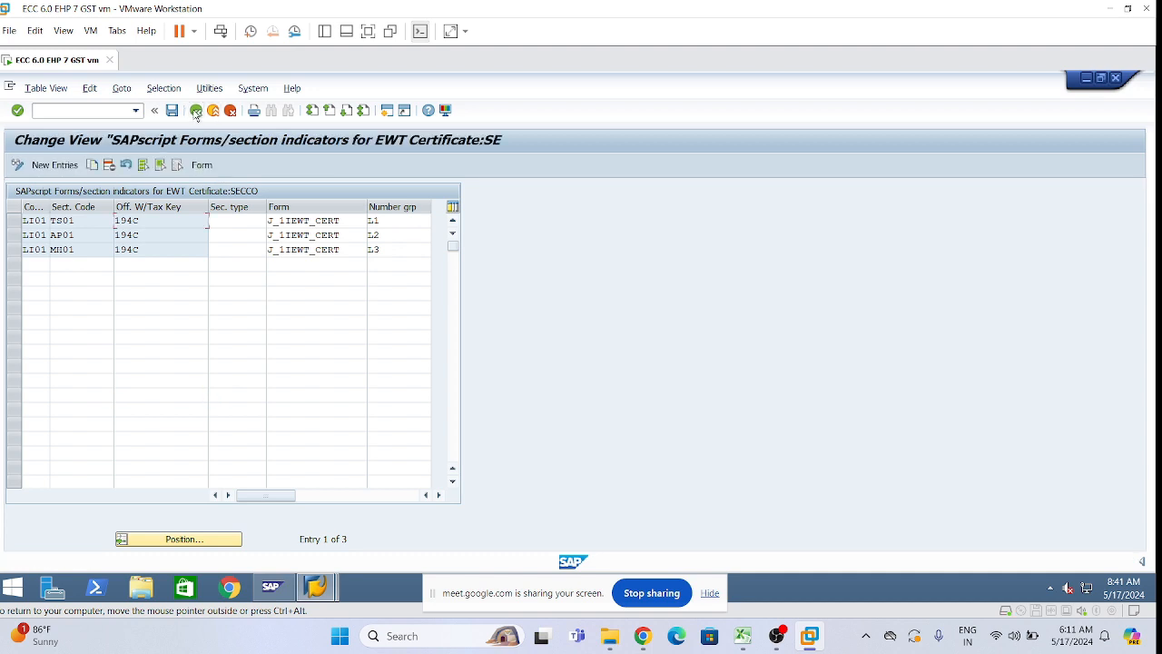
click(196, 111)
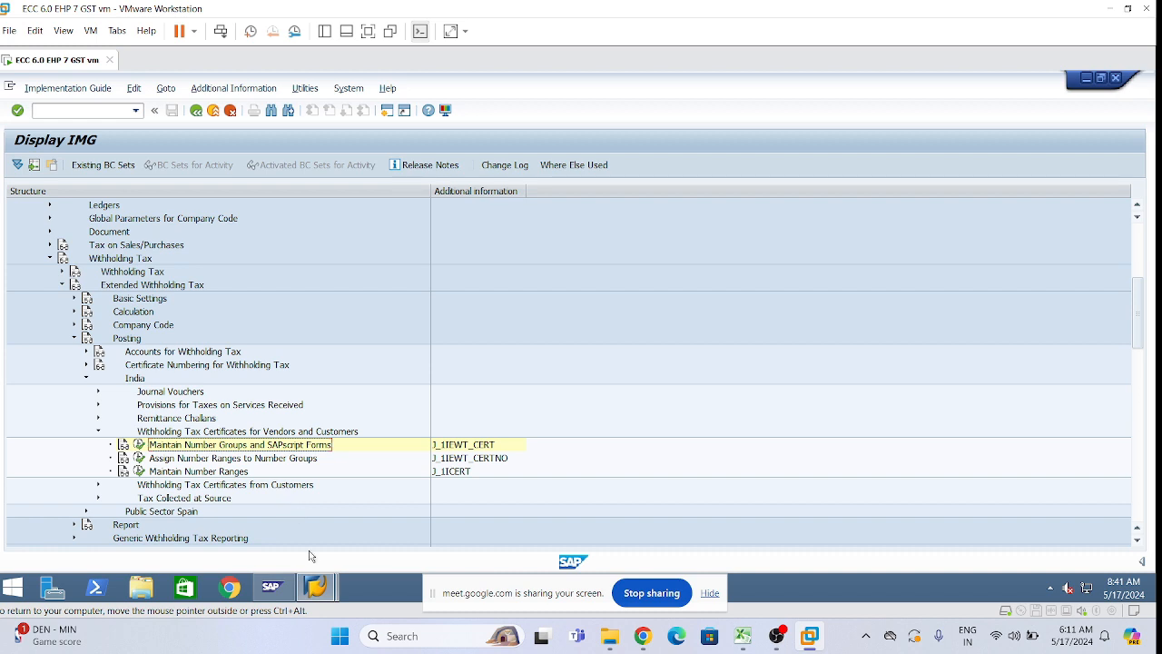
click(140, 471)
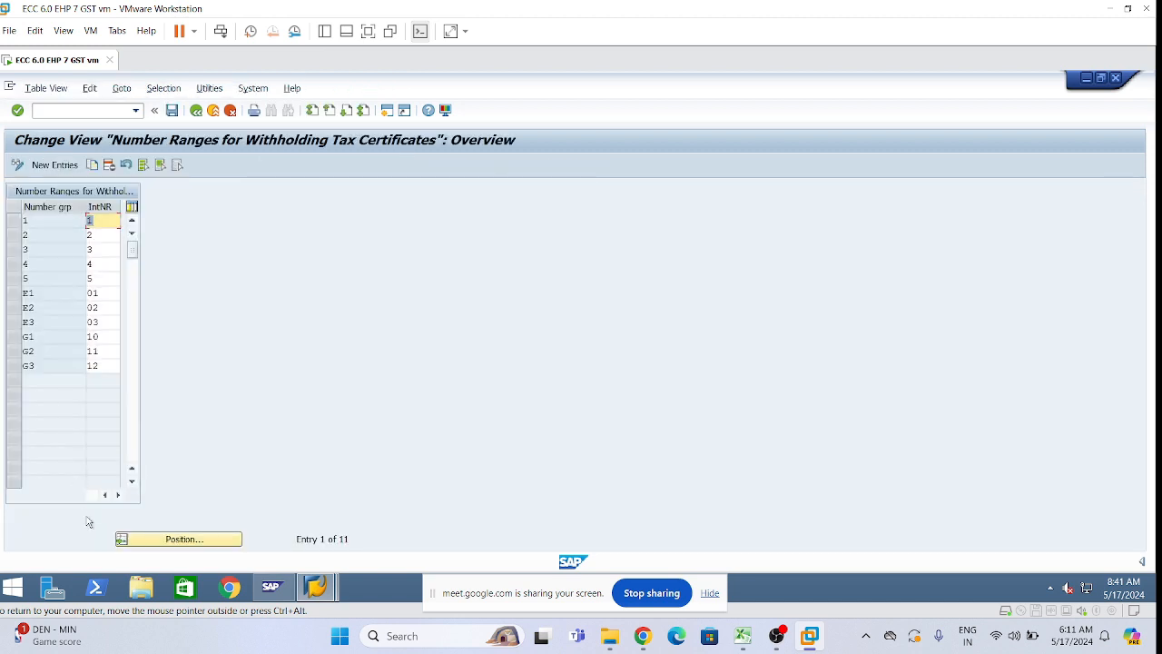
click(97, 366)
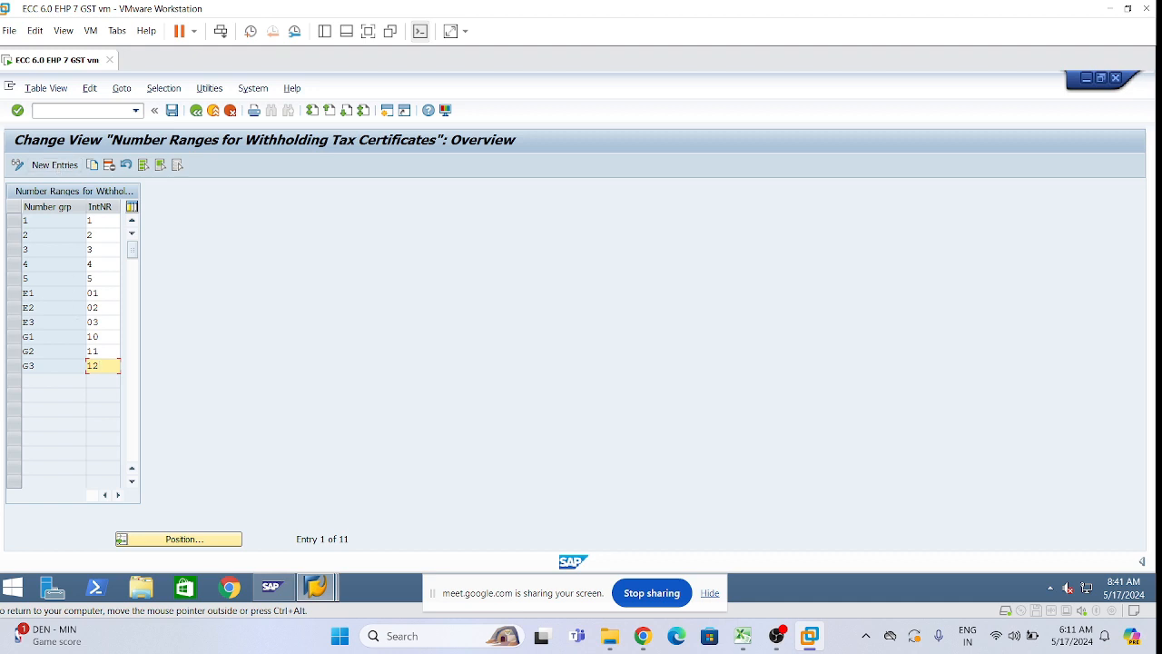
Create new certificate number range entries assigning number group L1 to range 13 and L2 to range 14.
click(50, 165)
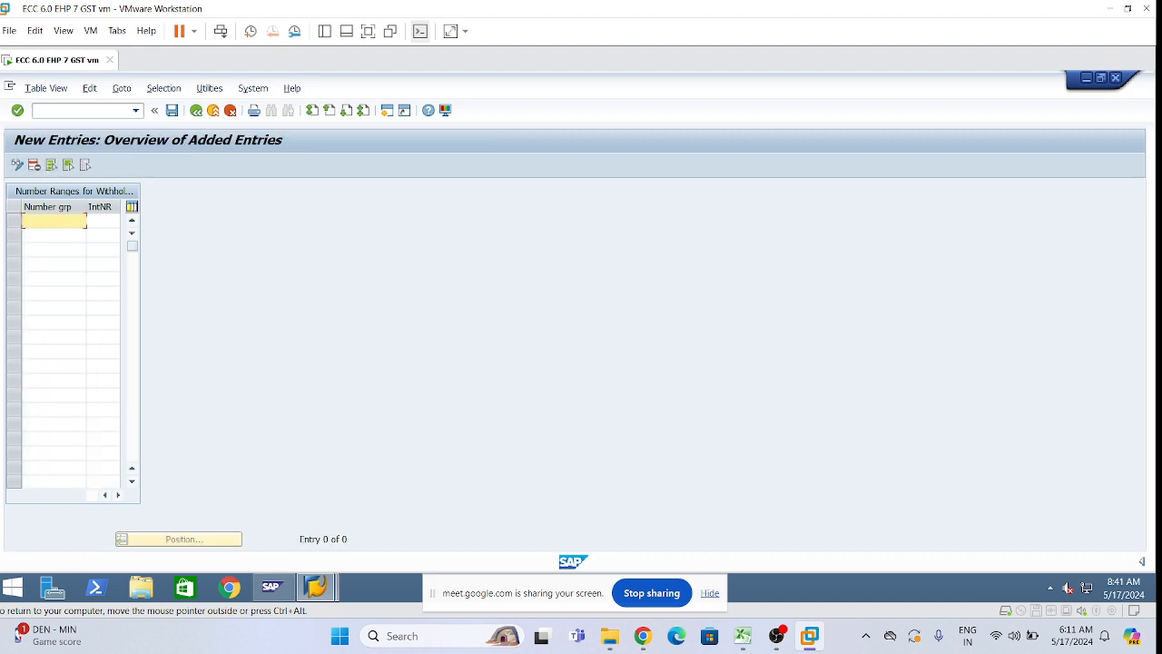
text(11)
key(Tab)
text(1)
click(53, 220)
click(53, 235)
text(z2)
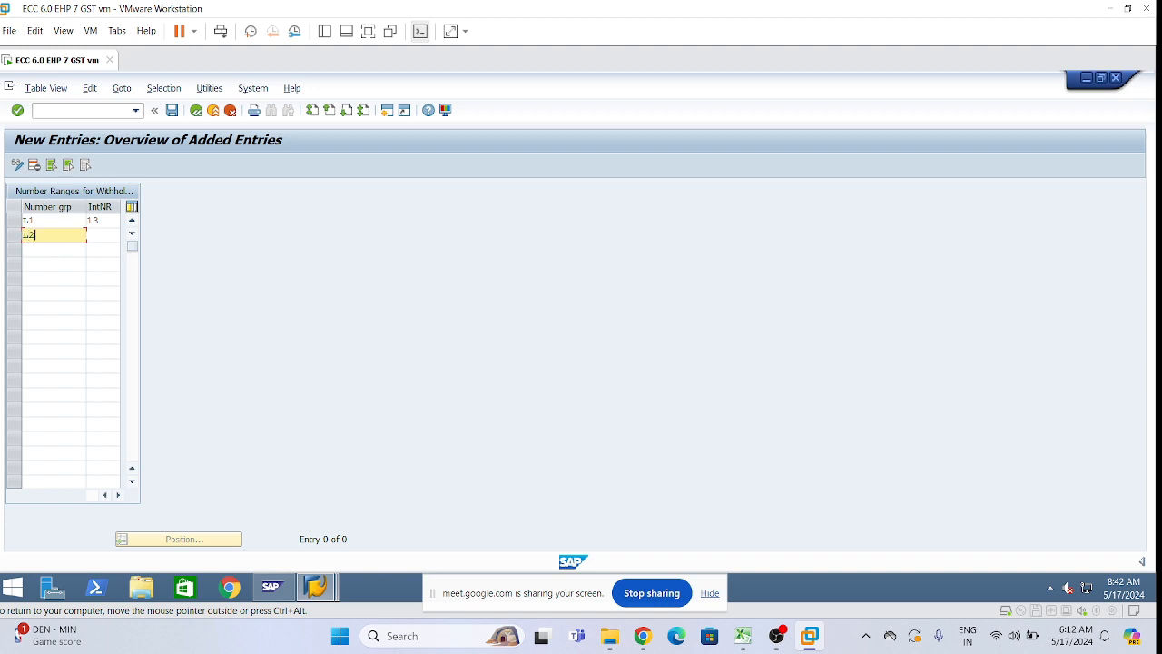
click(87, 235)
text(14)
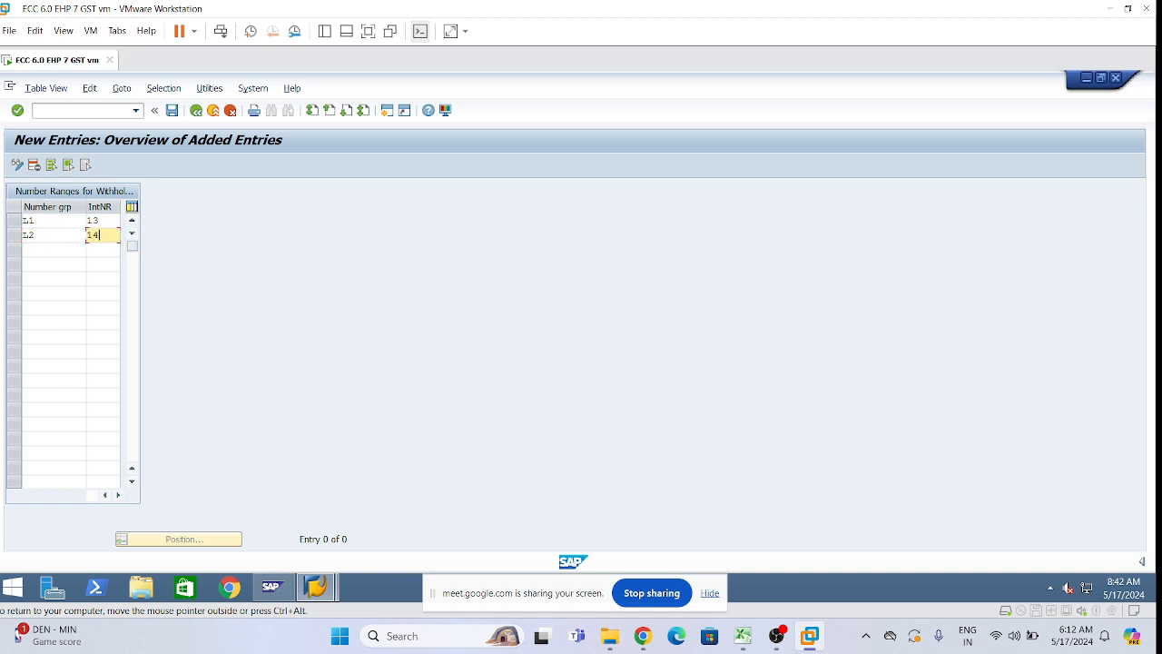
Assign number group L3 to range 15 and save the new entries to the customizing request.
click(88, 249)
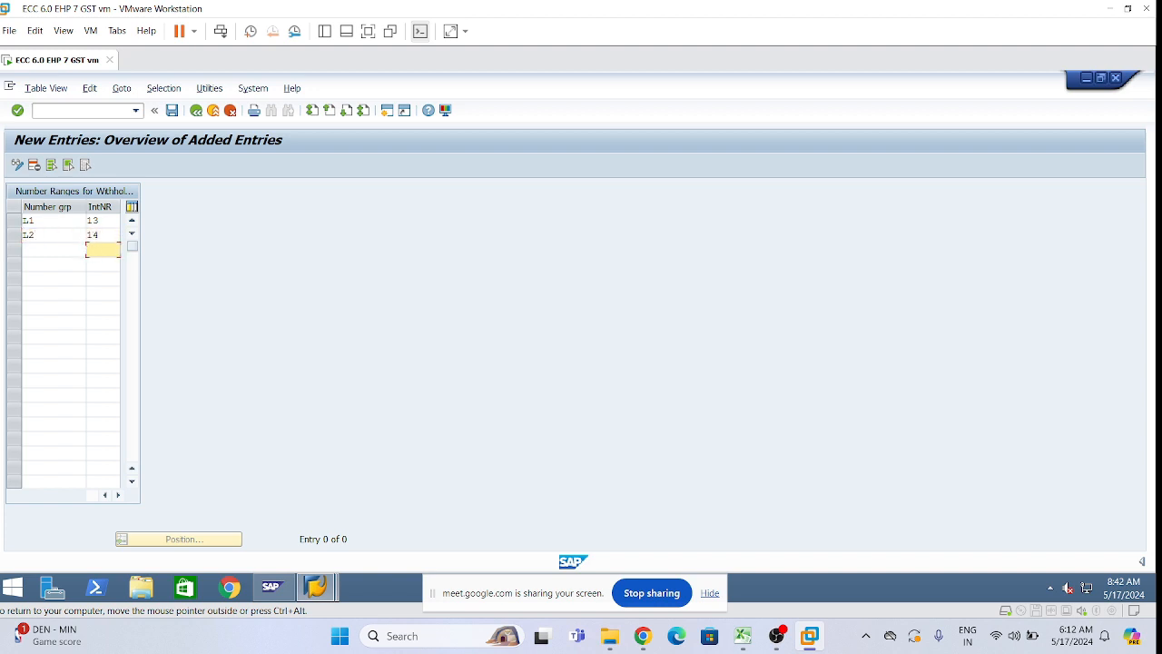
click(24, 250)
text(L3)
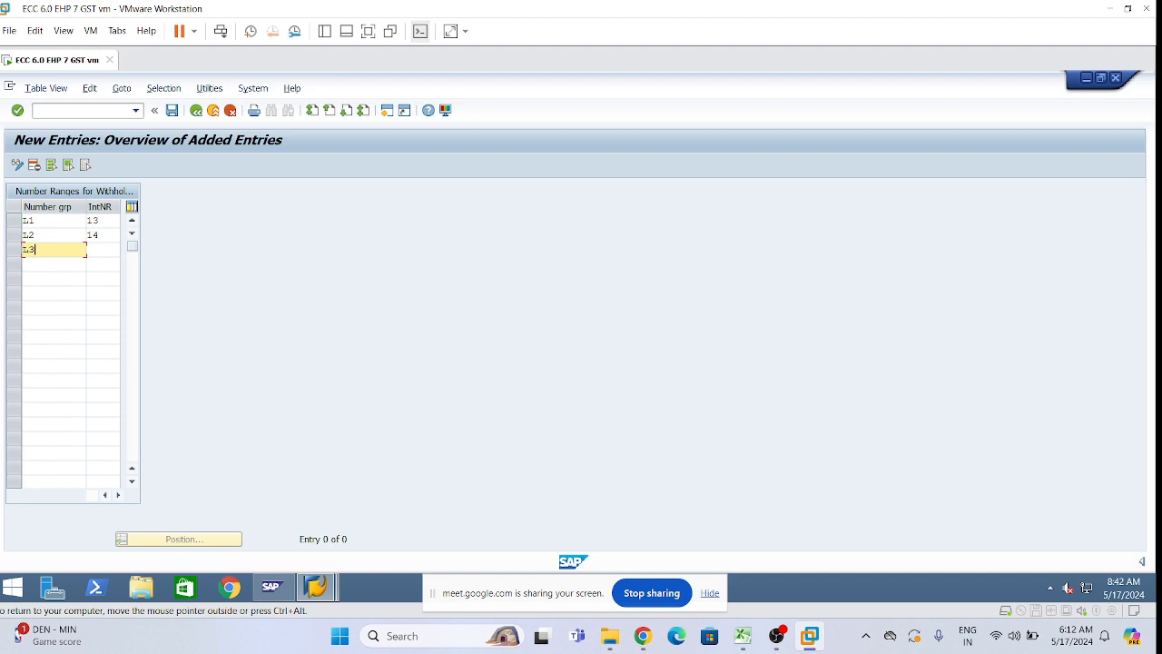
click(97, 250)
text(1)
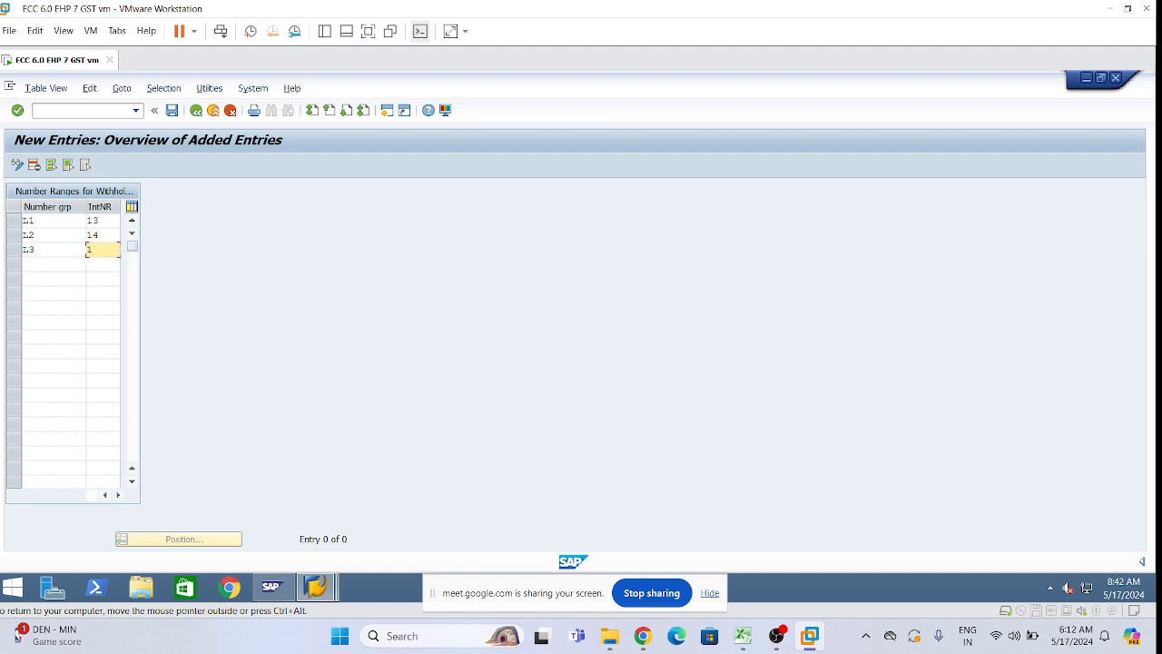
text(5)
key(Return)
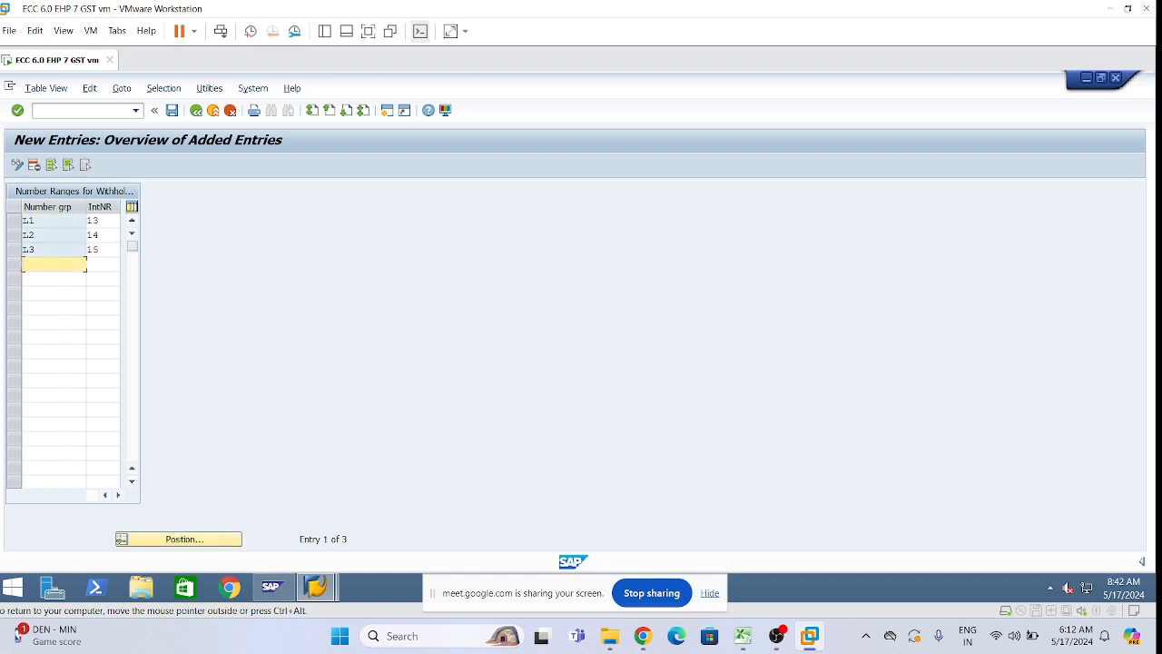
click(172, 110)
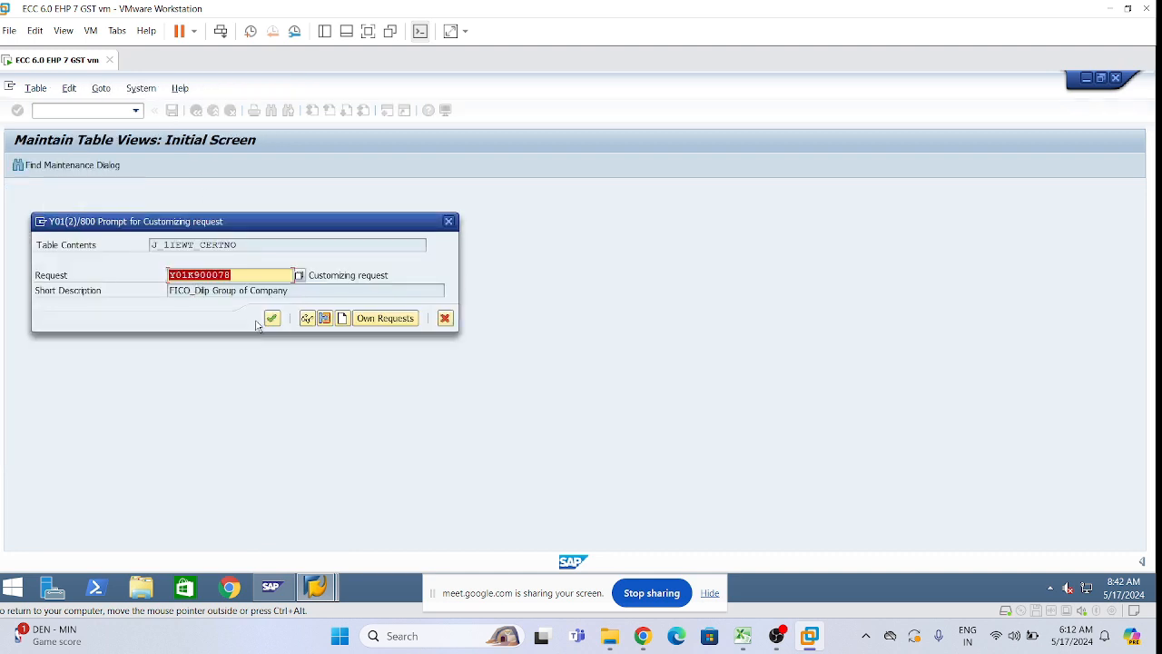
click(271, 320)
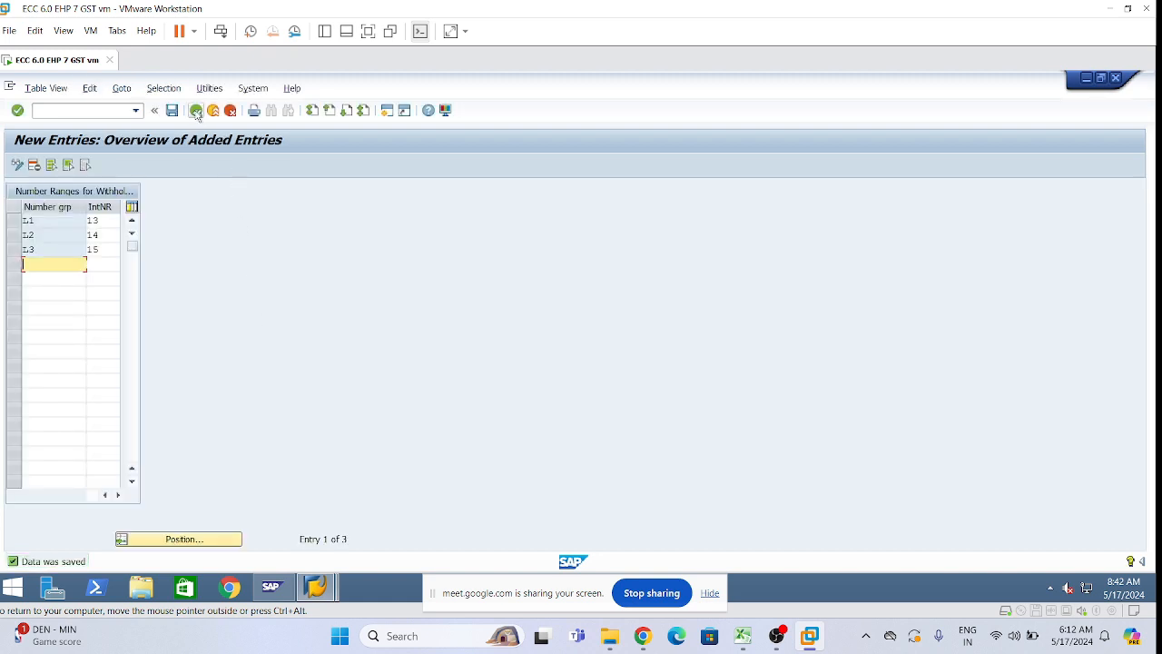
Return to the implementation guide and open group maintenance under Maintain Number Ranges for withholding tax certificates.
click(197, 110)
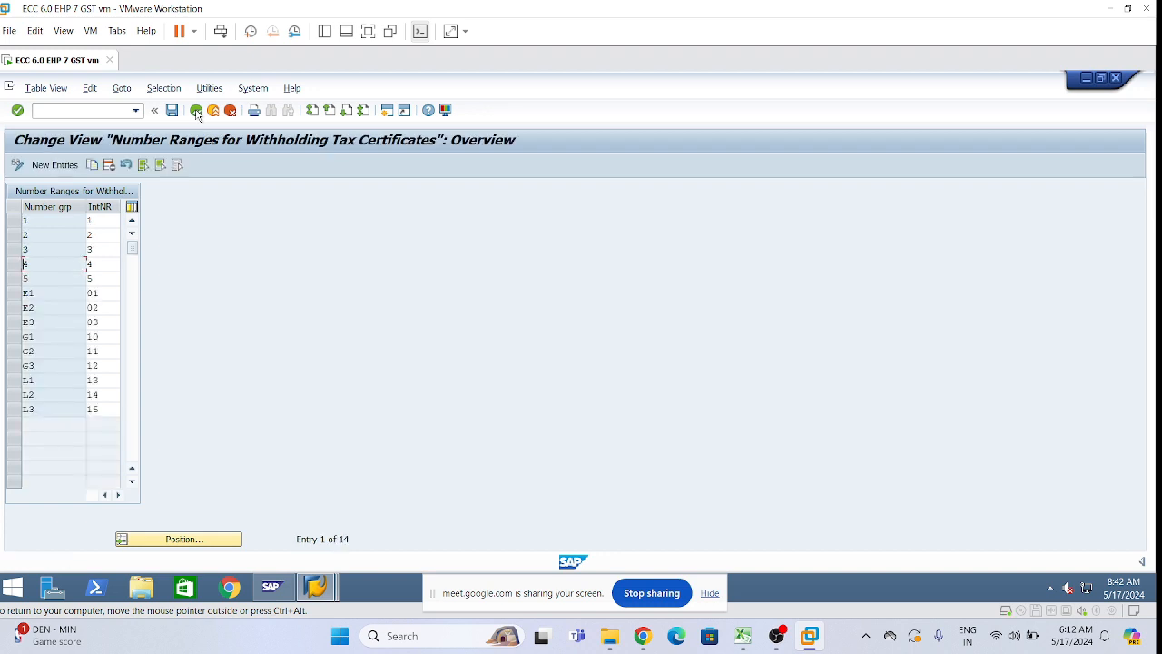
click(196, 110)
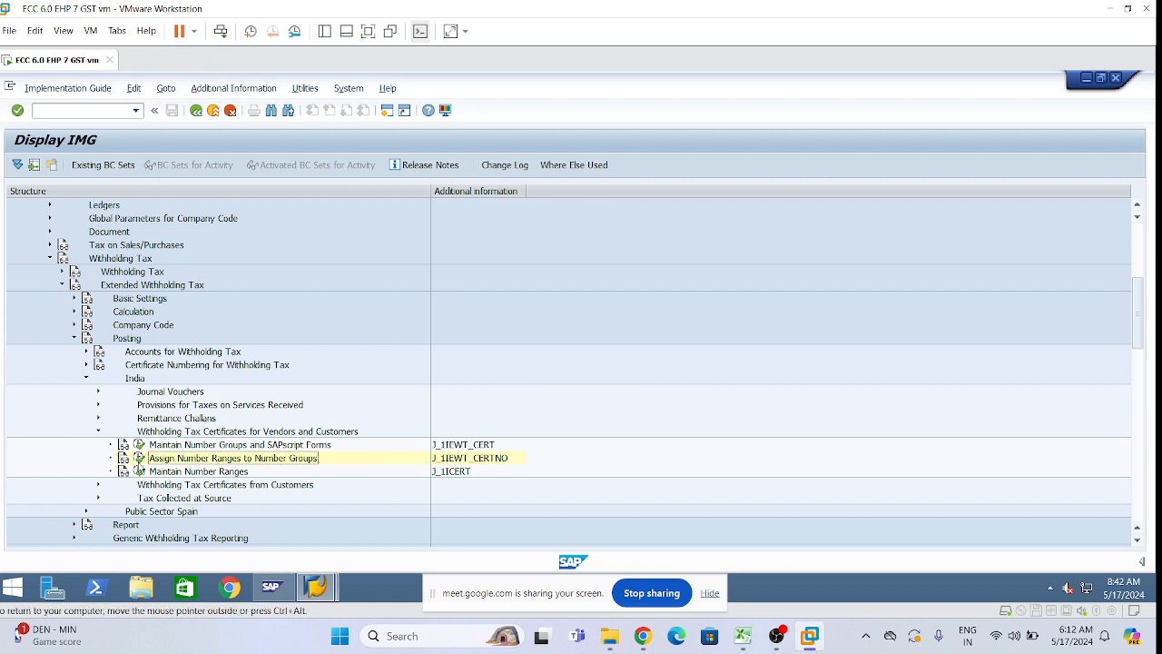
click(138, 474)
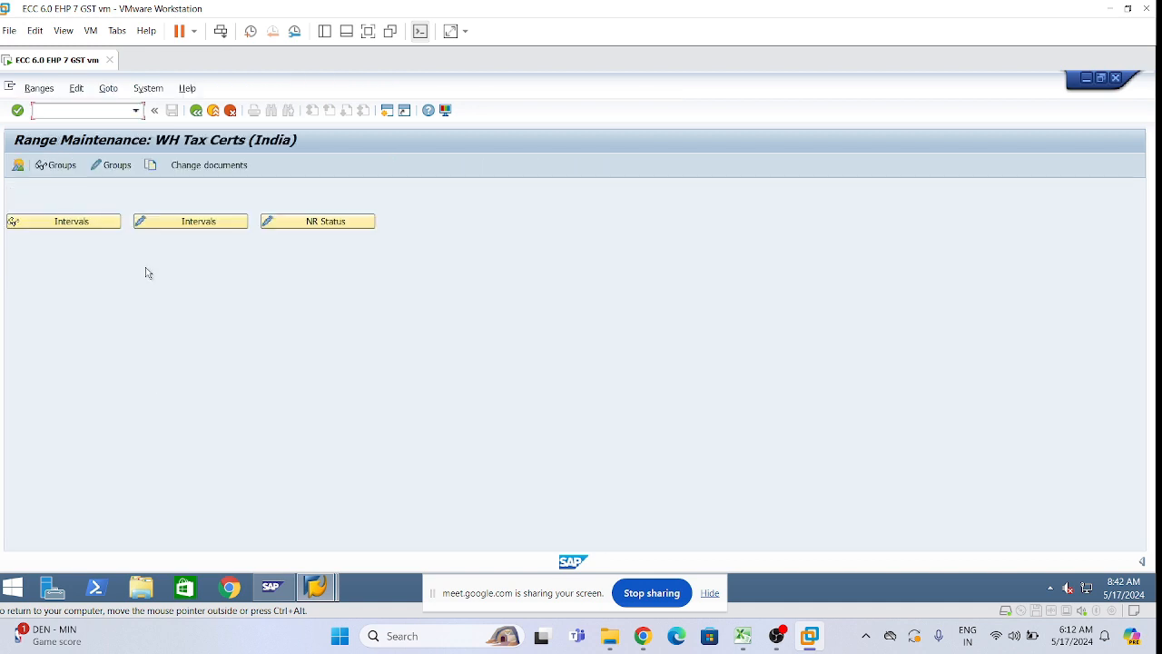
click(121, 168)
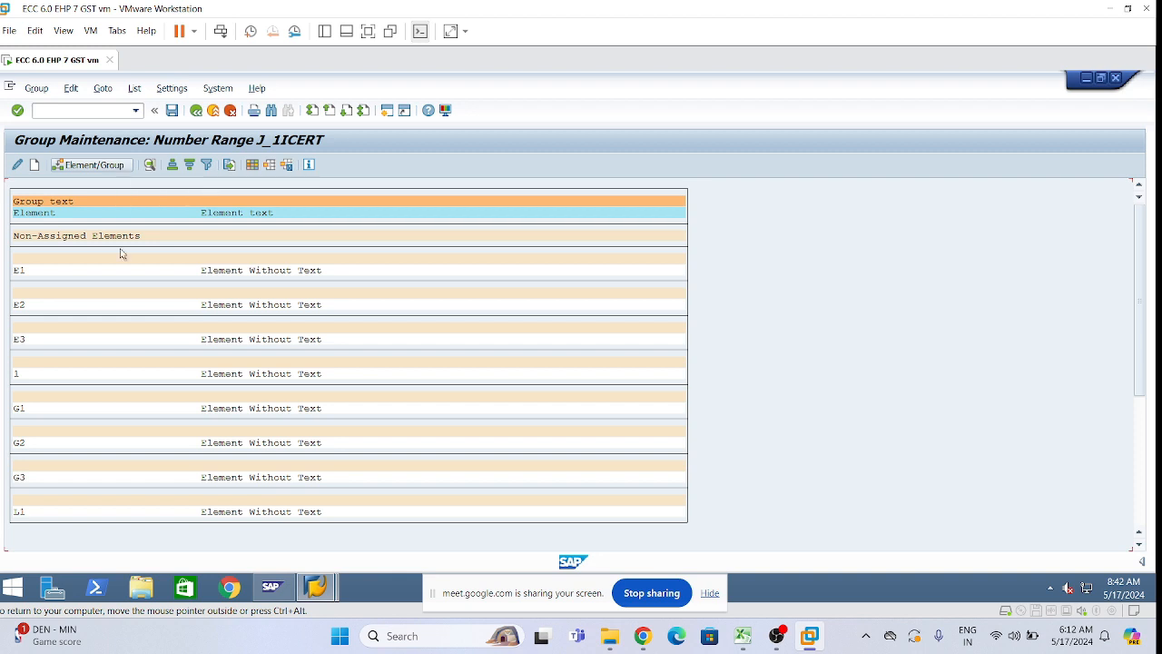
Open interval maintenance for number group L1 in company code LI01.
scroll(98, 451, down, 1)
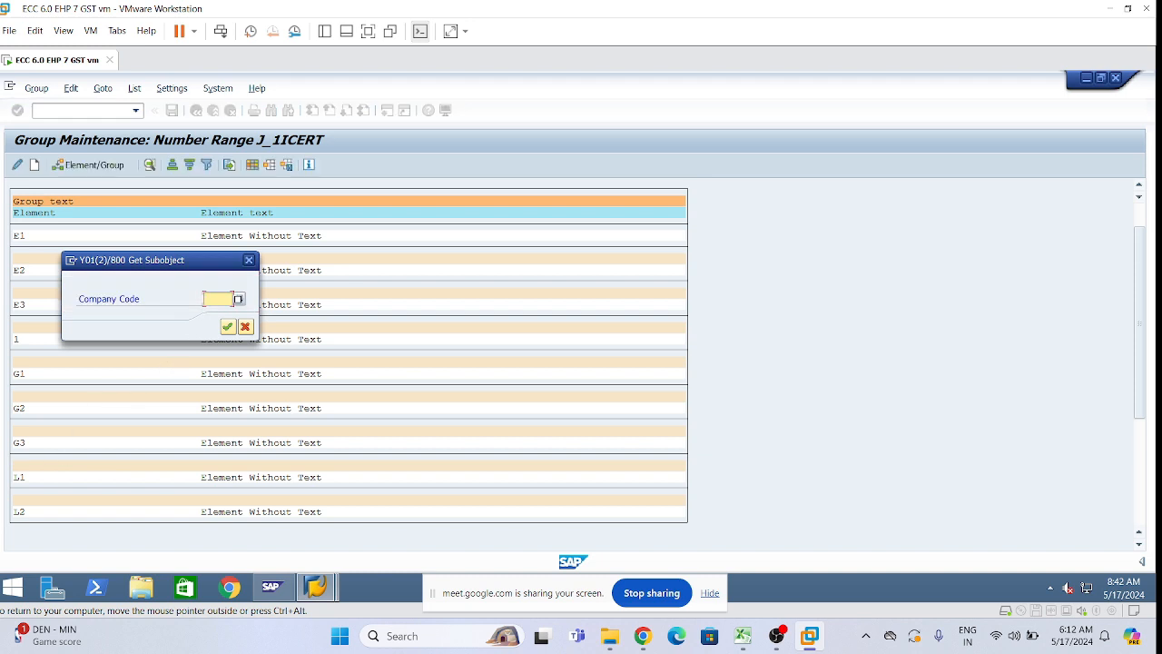
click(218, 298)
click(222, 314)
click(227, 326)
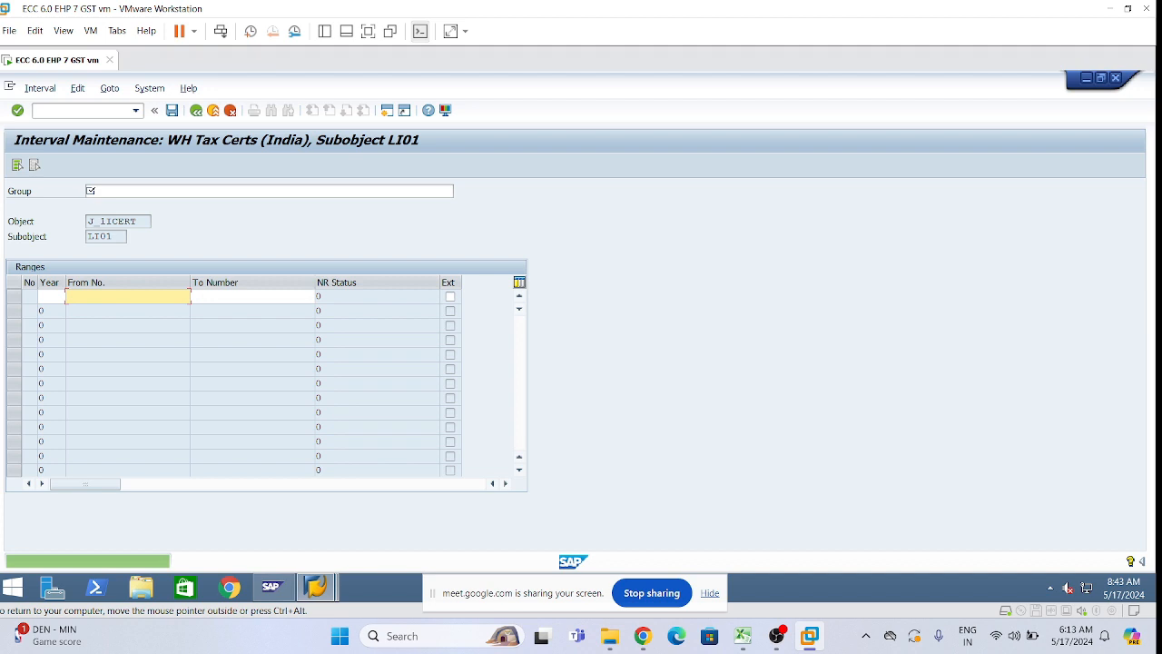
Enter the group text "Dlp No. Ranges for TDS Certificate- TS01" for number group L1.
click(113, 195)
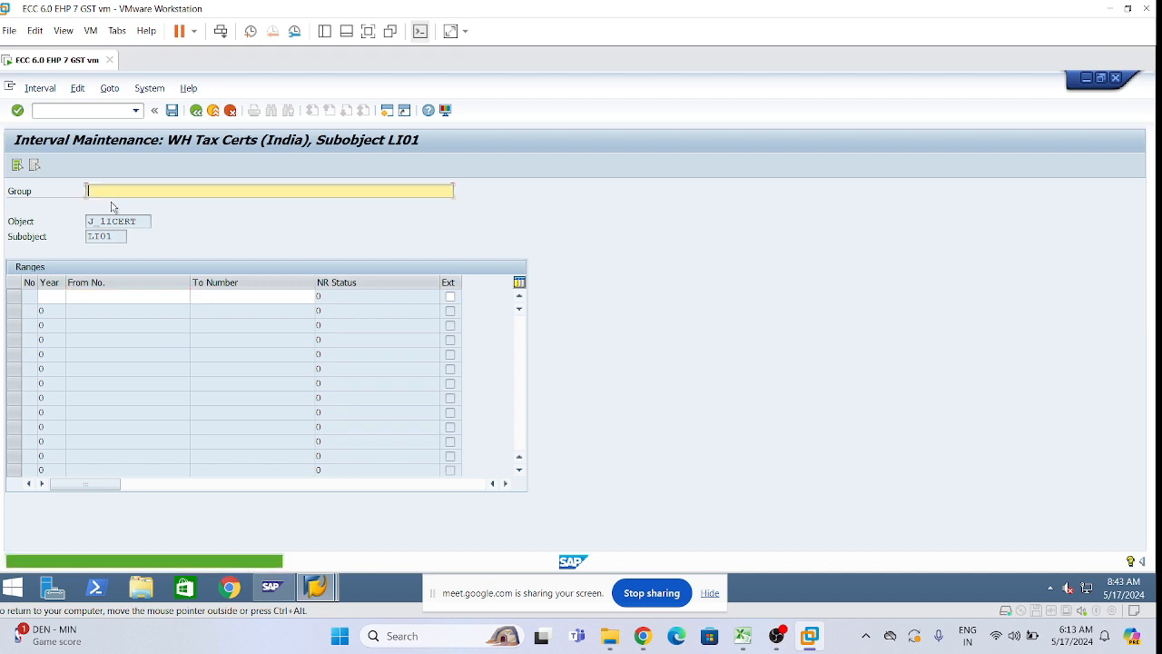
text(Dlp)
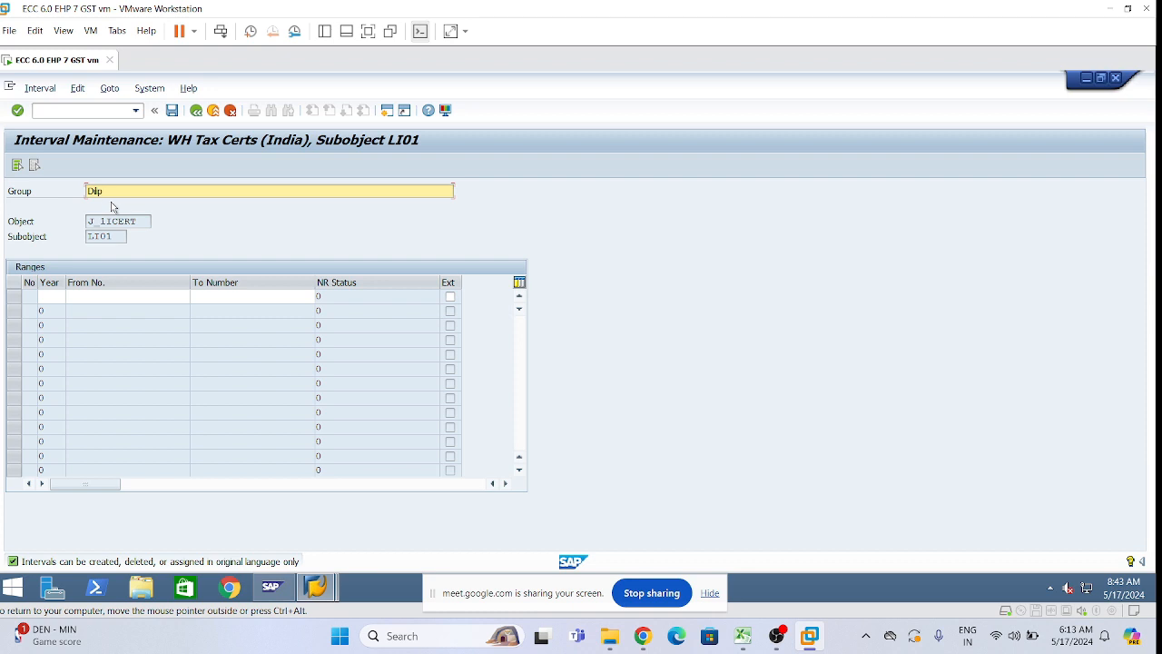
text( No. Ranghes )
text(es)
text( for TDS)
text( Certificat)
text(e )
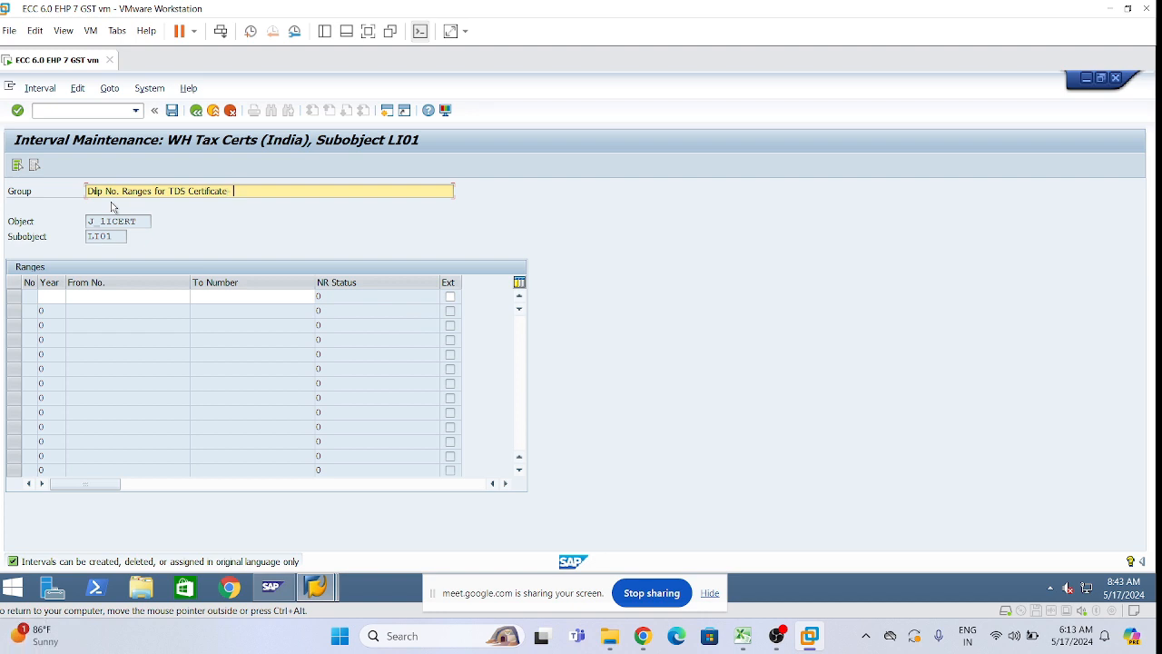
text(TS01)
click(51, 297)
text(2024)
key(Tab)
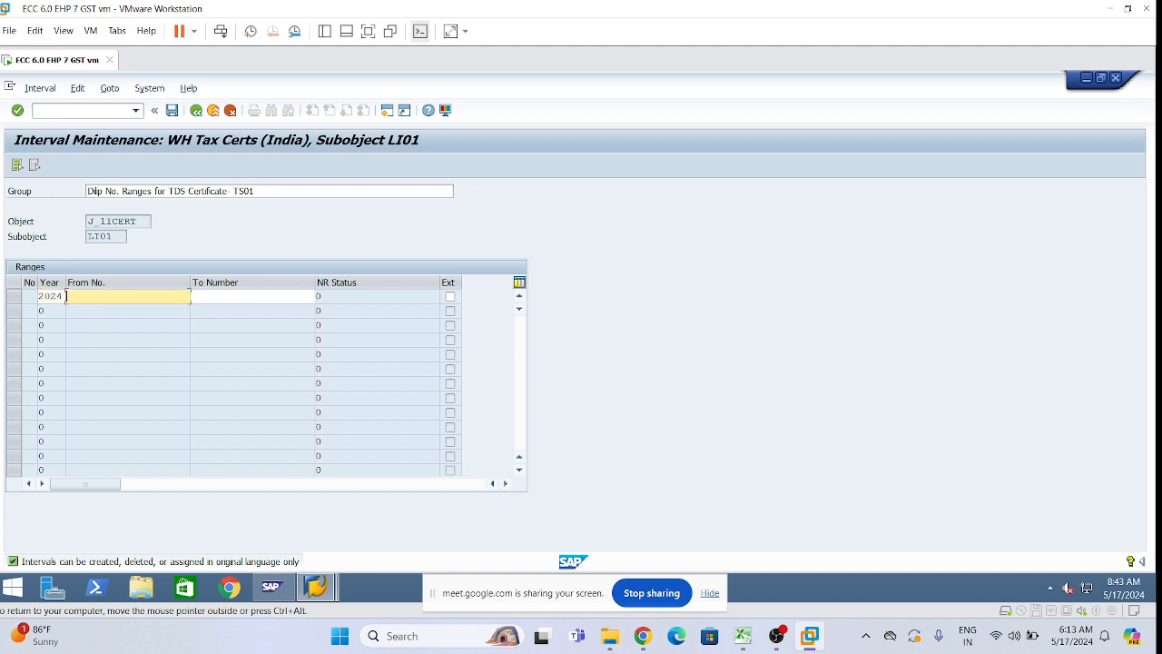
text(120000)
key(BackSpace)
text(3)
click(221, 298)
text(13)
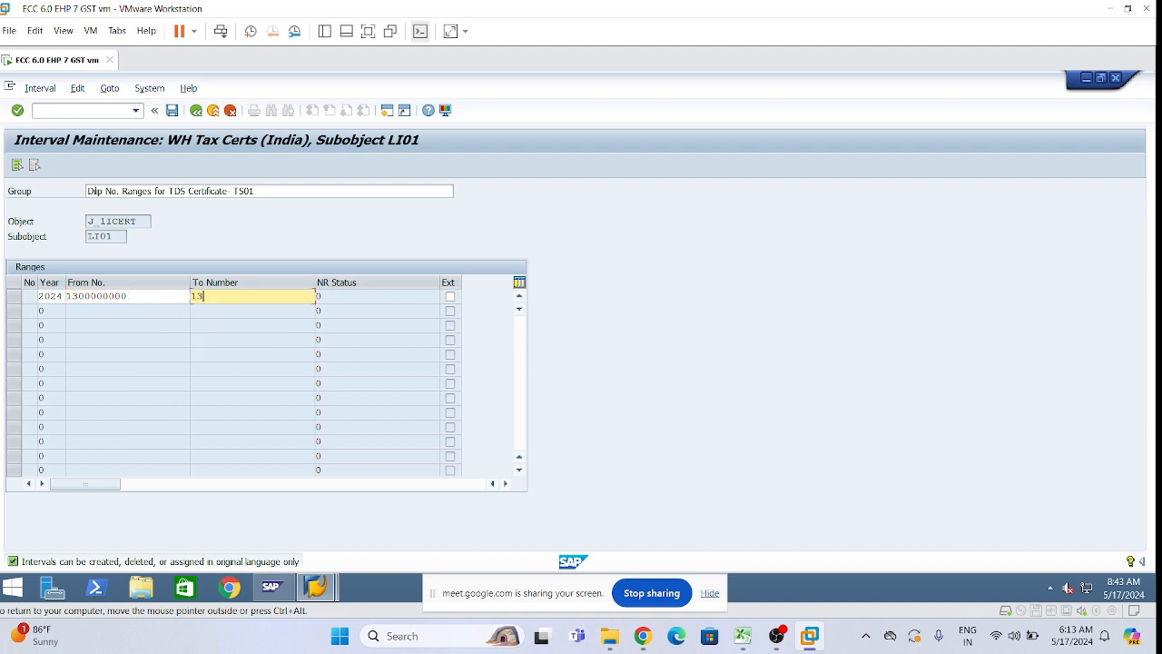
text(99999999)
Save the TS01 interval, close the transport notice and return to the group overview.
click(172, 111)
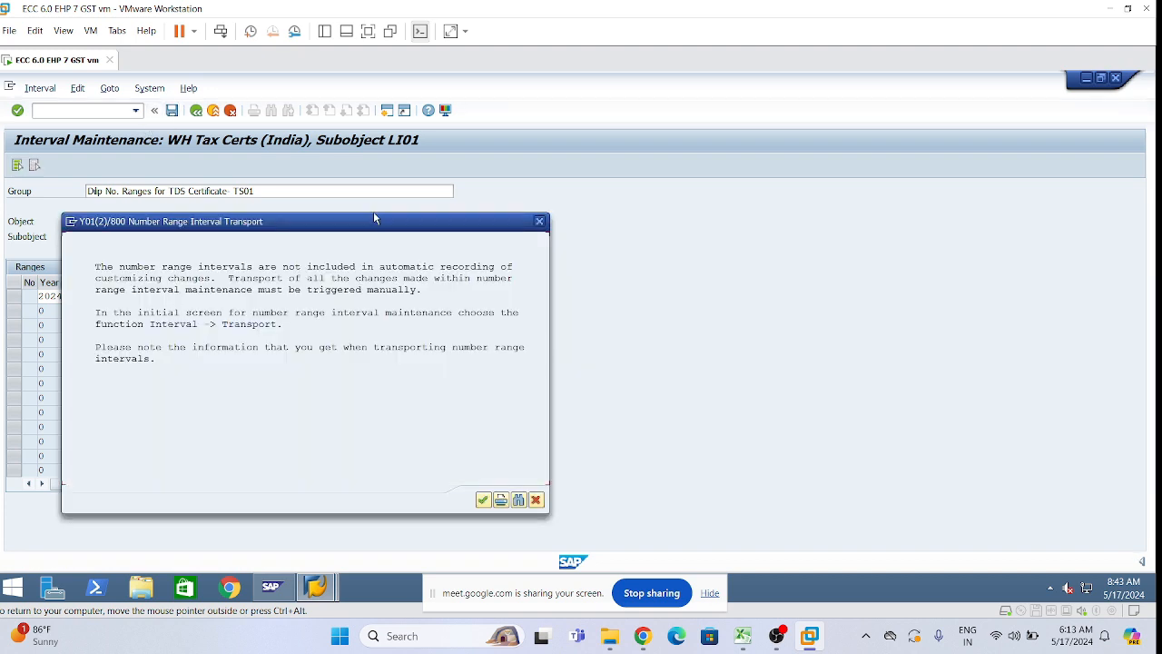
click(539, 220)
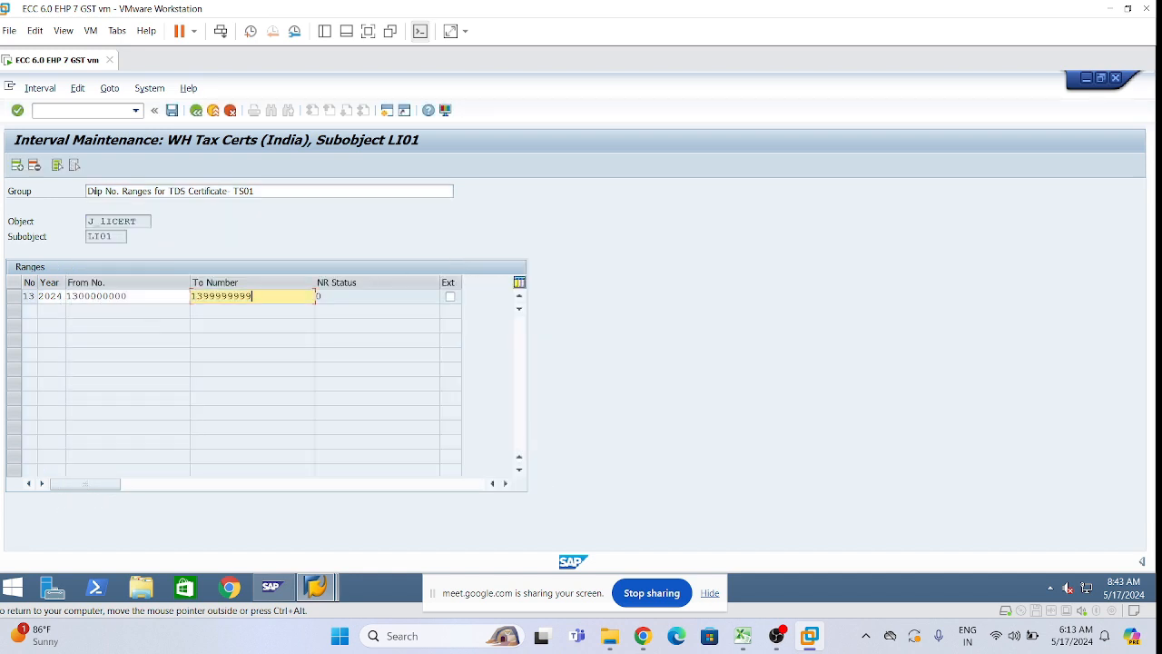
click(172, 112)
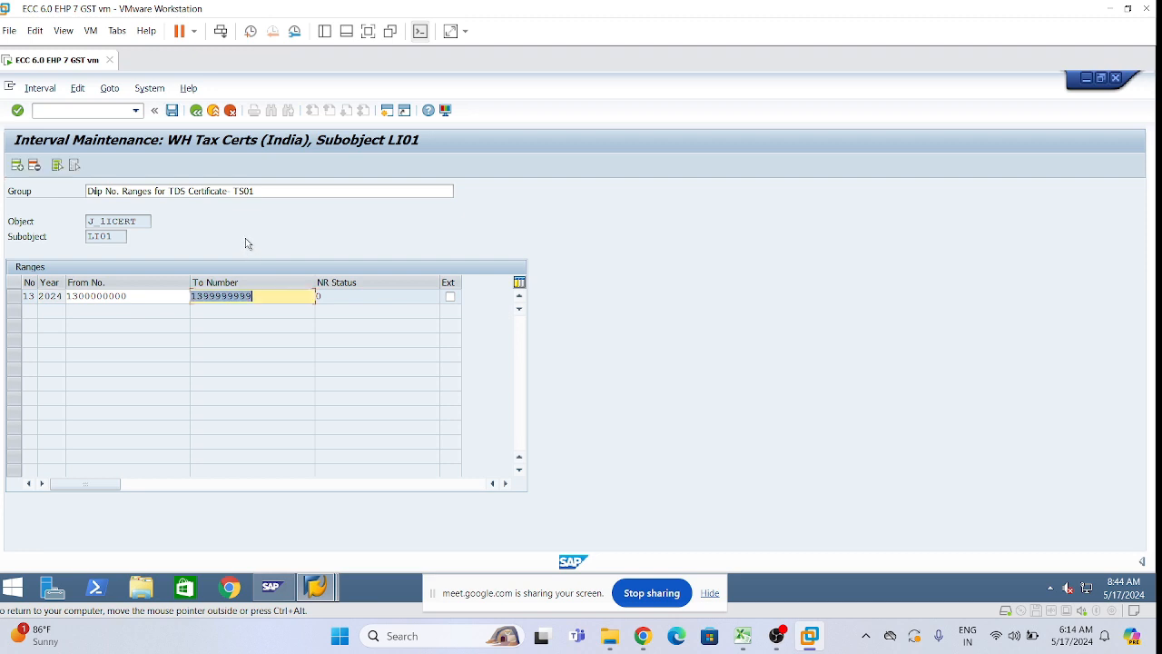
click(172, 111)
click(195, 112)
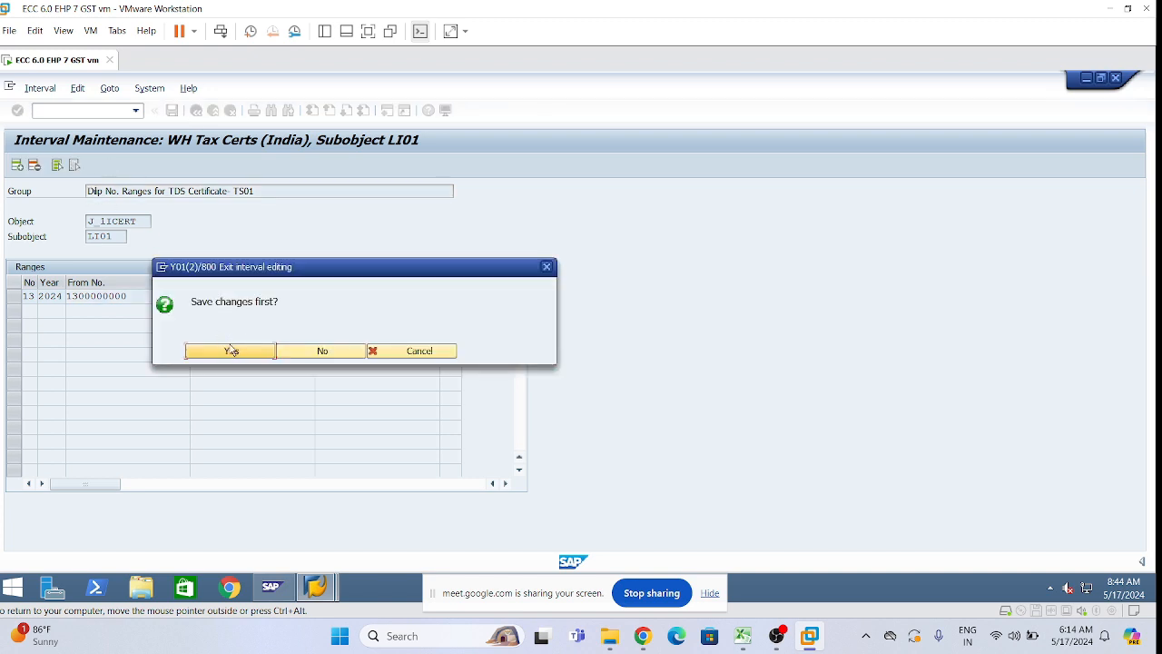
click(231, 350)
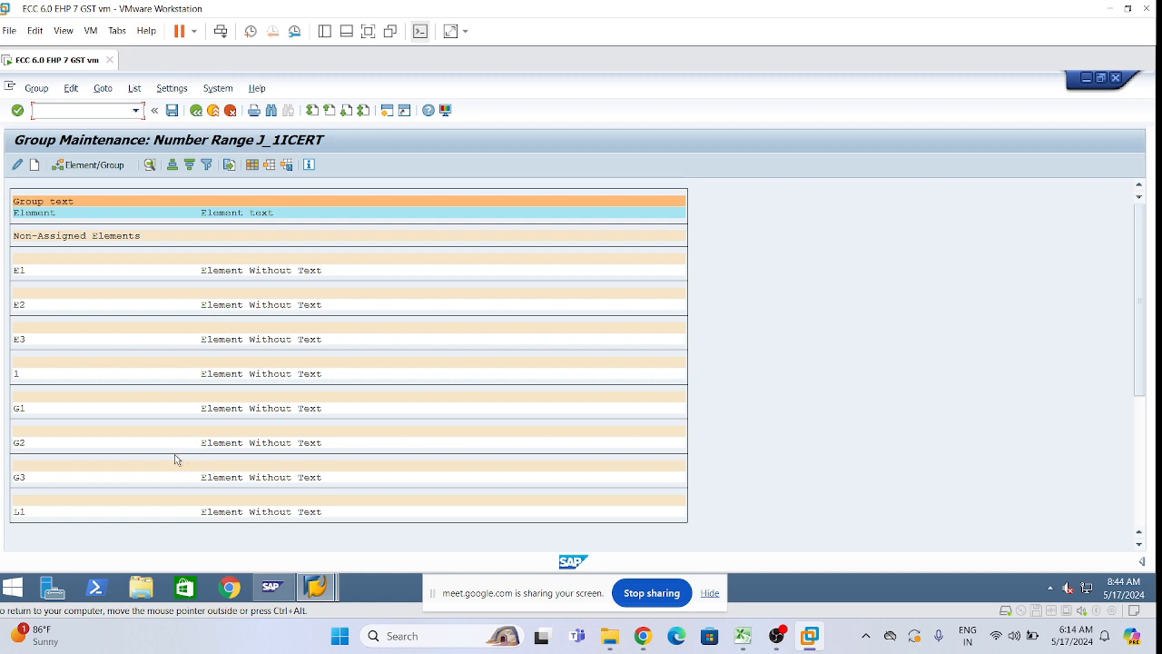
Open interval maintenance for number group L2 in company code LI01, saving the pending group changes first.
click(1139, 543)
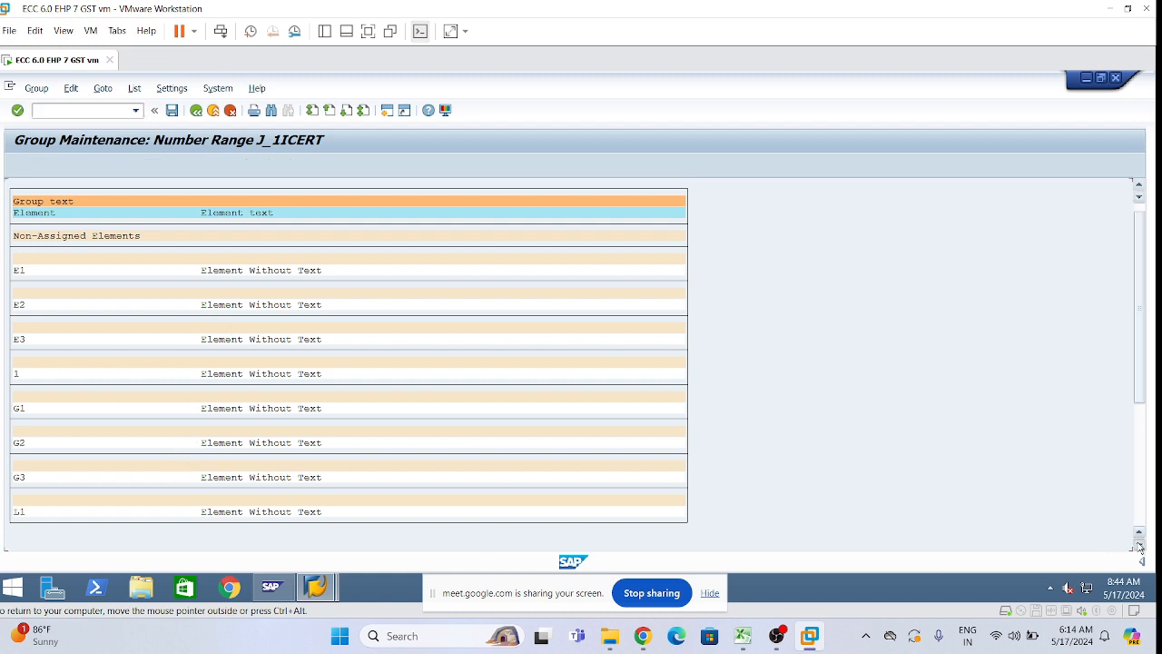
click(1139, 544)
click(1139, 543)
click(1140, 544)
click(1139, 544)
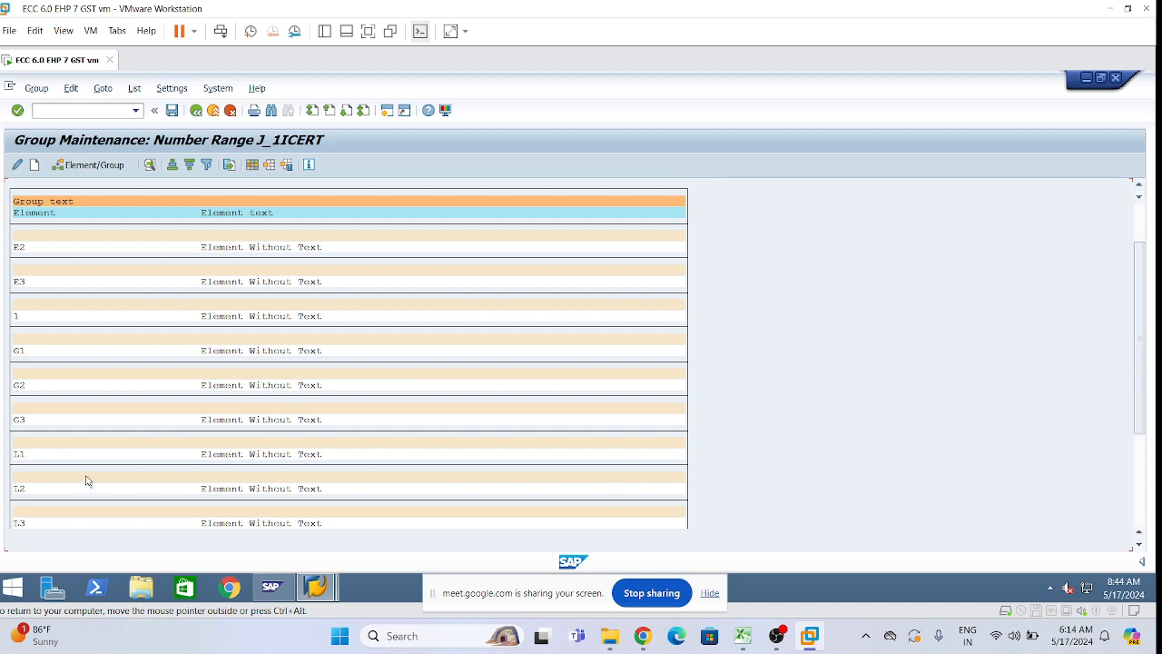
key(F3)
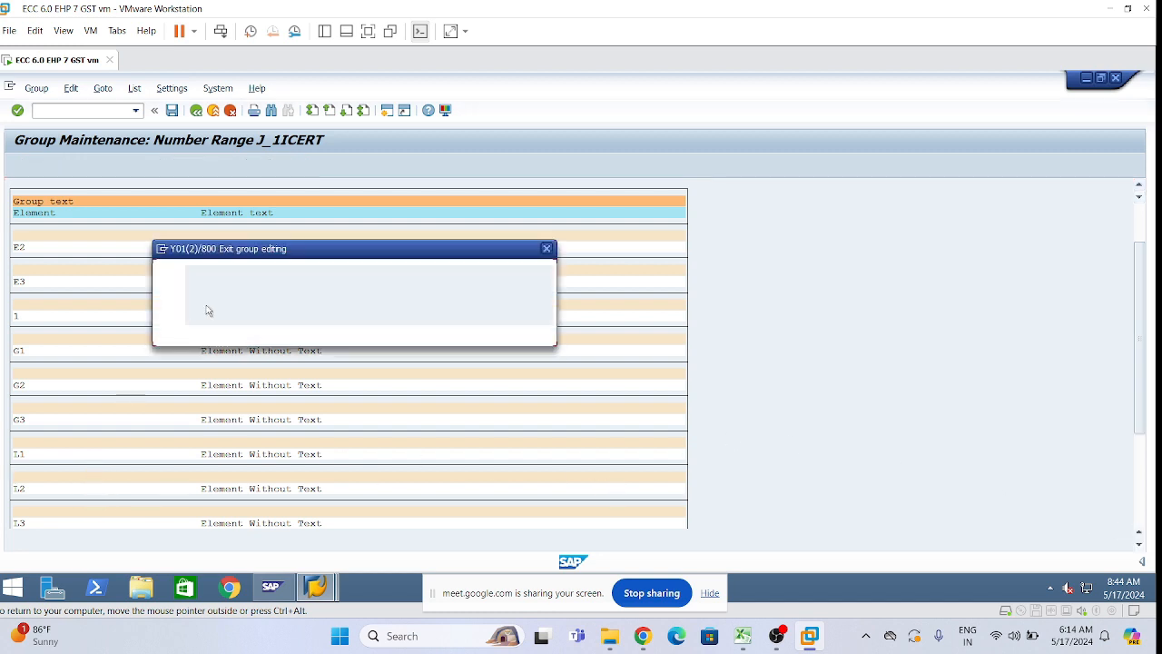
click(225, 334)
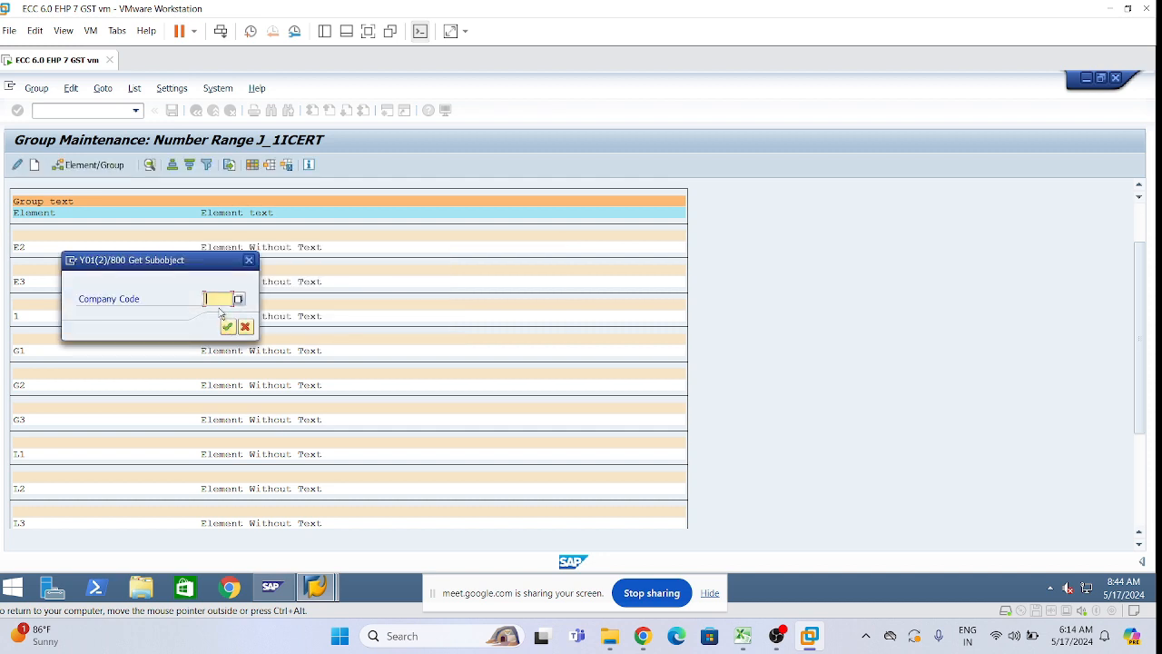
key(space)
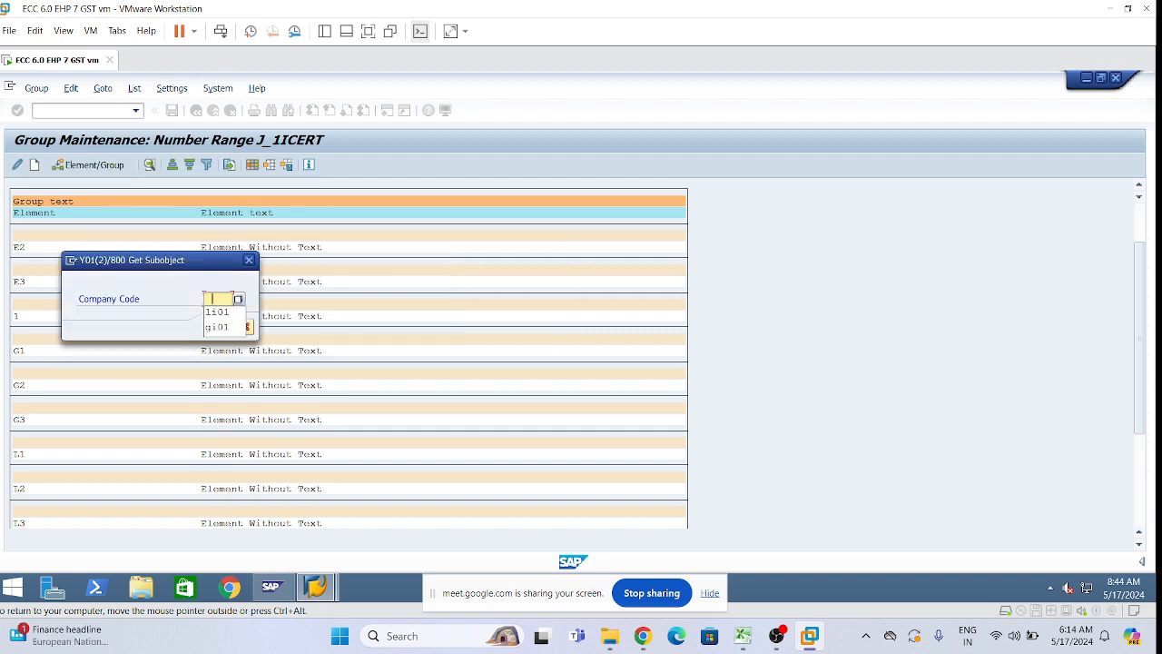
click(223, 316)
click(229, 328)
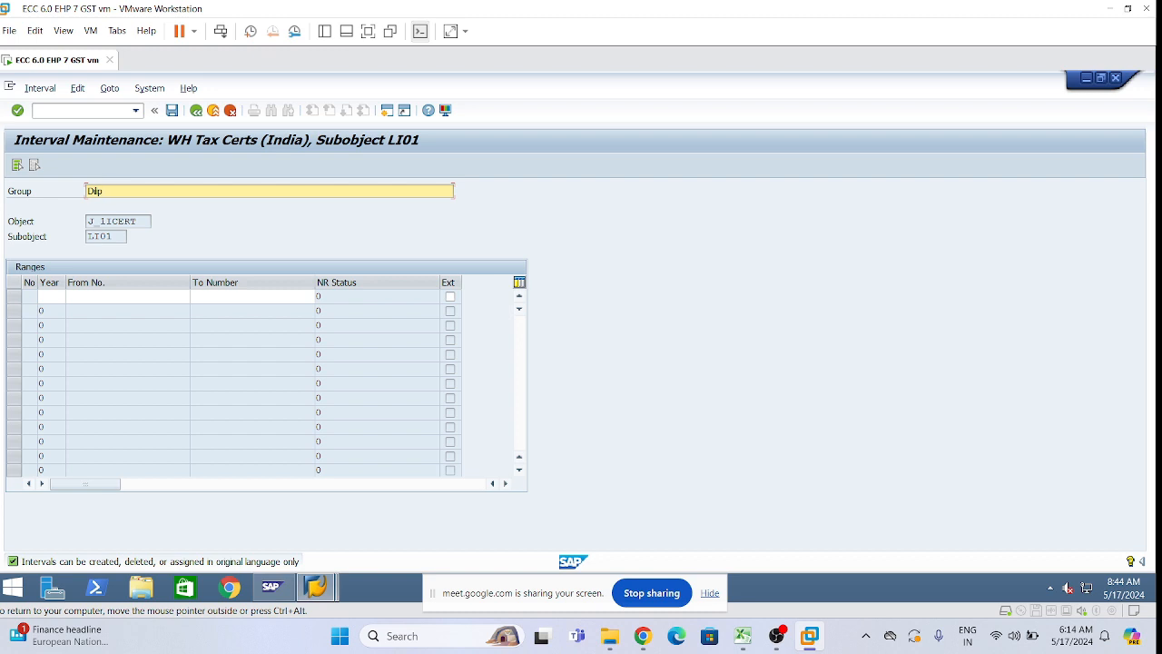
text(Ranges for TDS Certificates A)
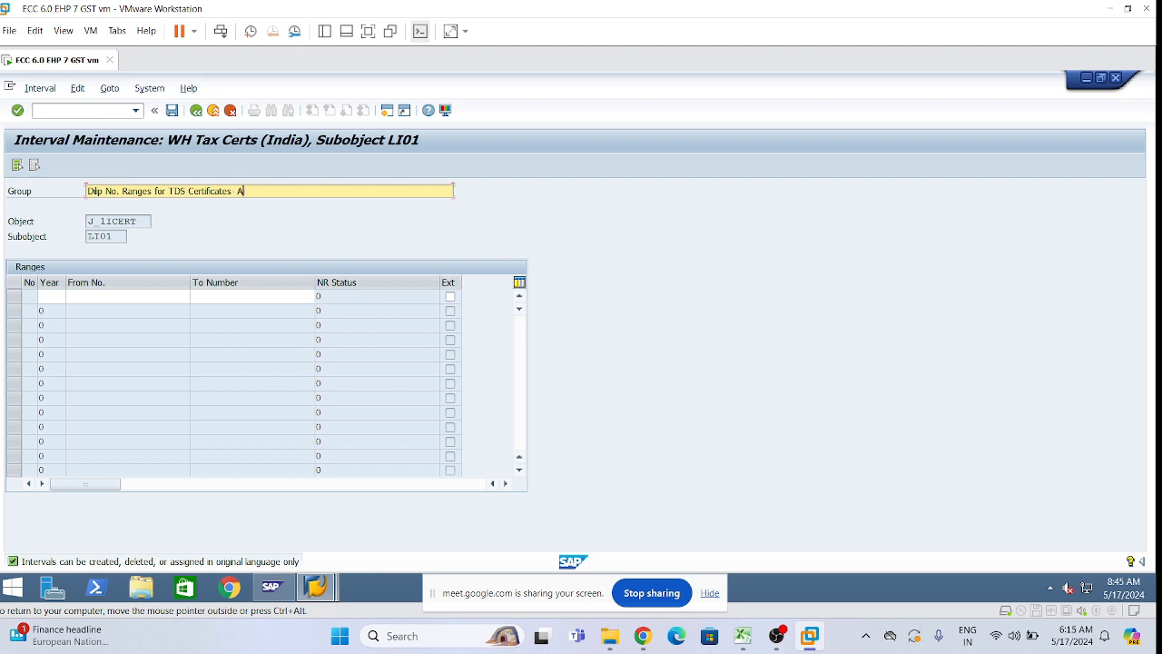
text(P01)
key(Tab)
text(2024)
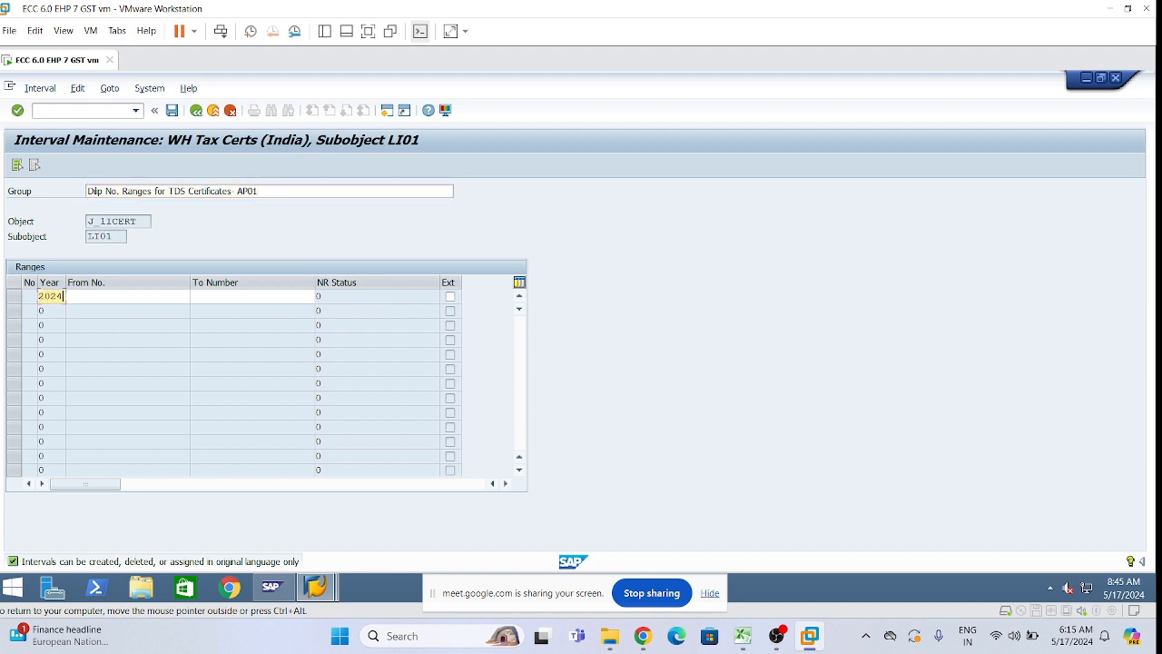
key(Tab)
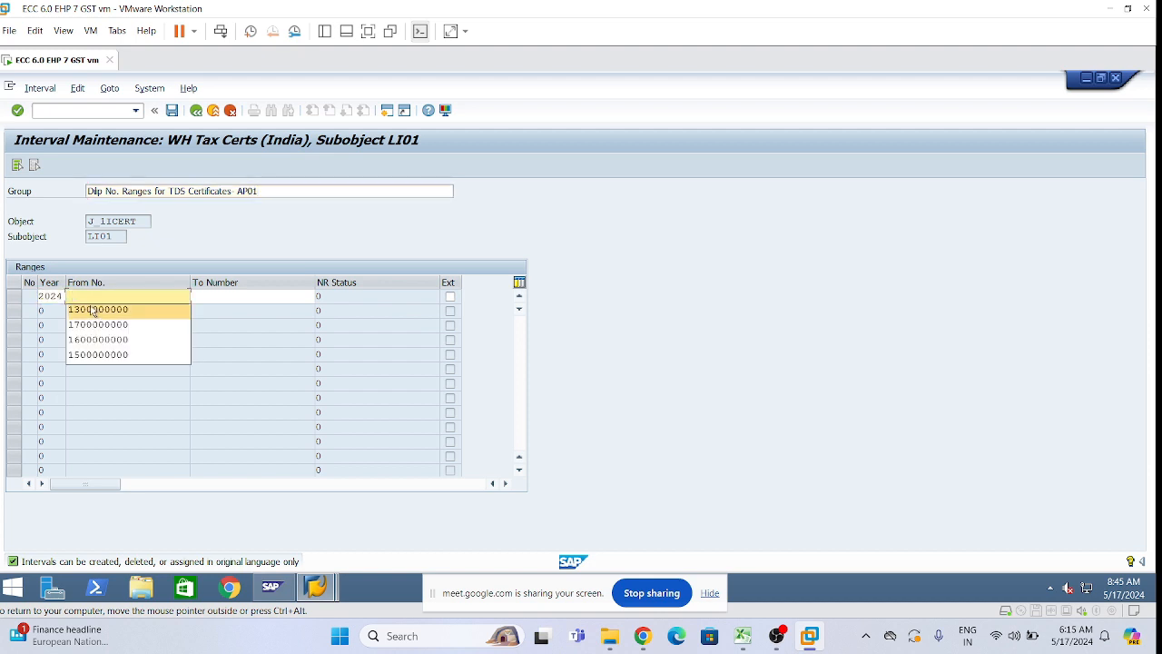
click(92, 313)
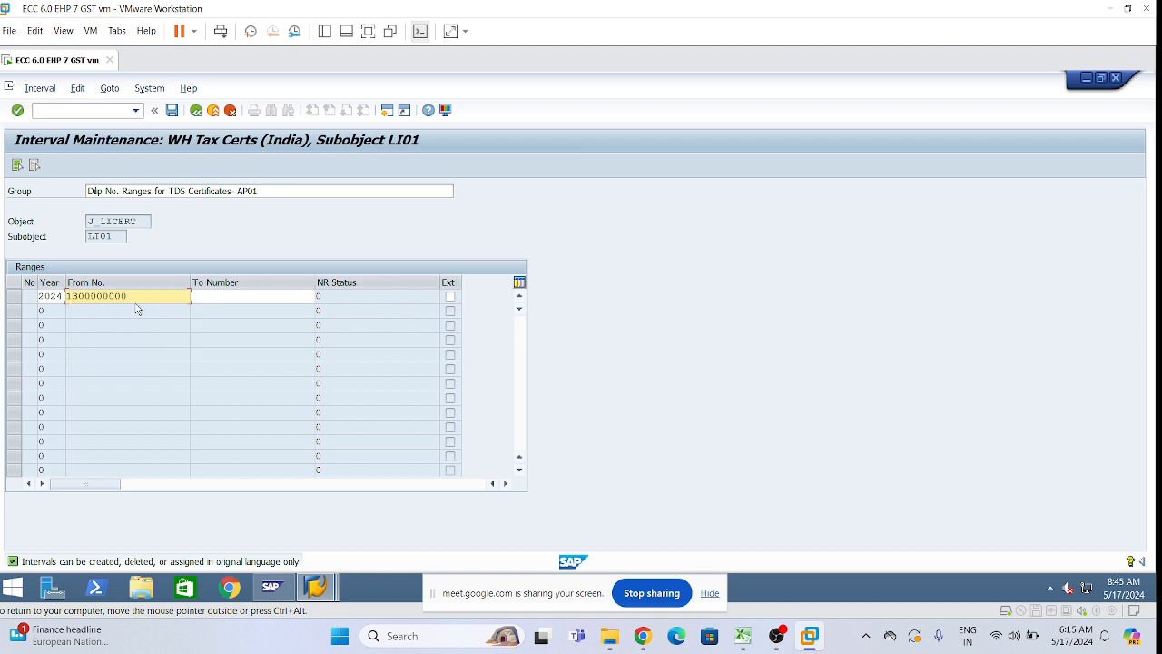
key(Tab)
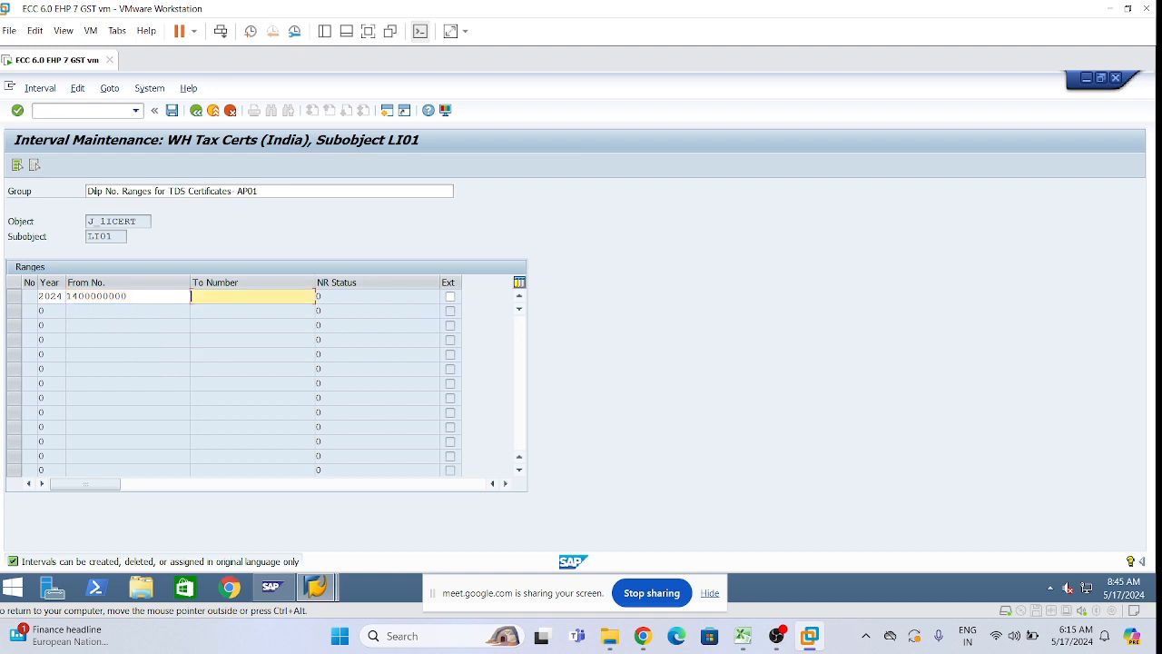
text(1499999999)
key(Return)
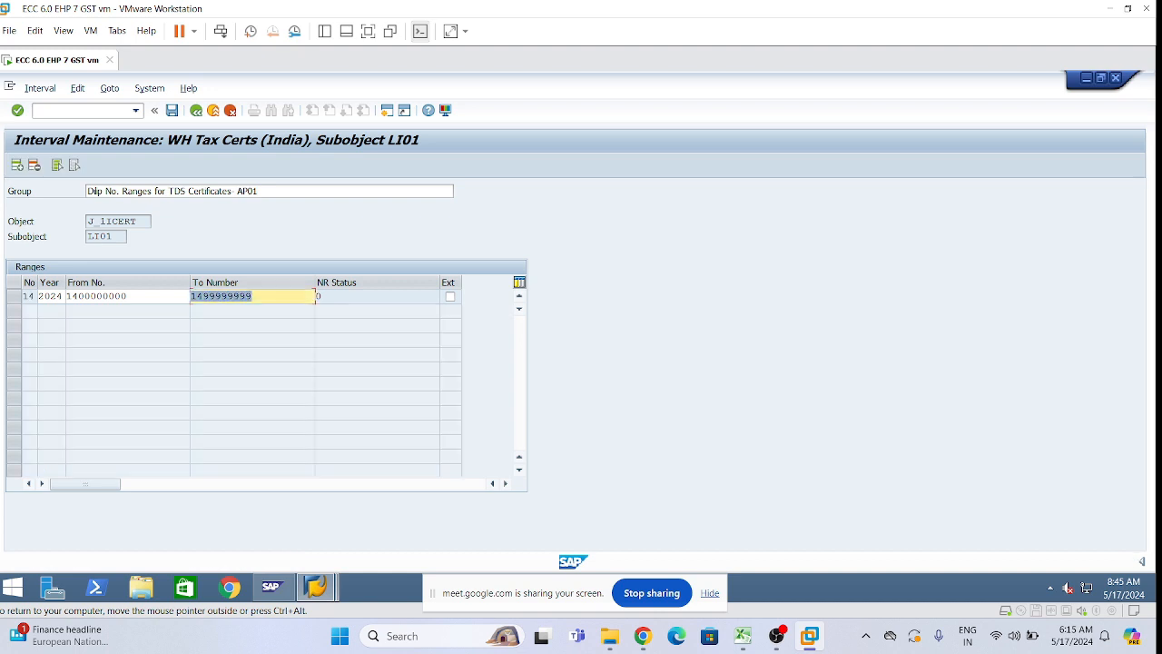
Save the AP01 interval and return to the group overview.
click(172, 110)
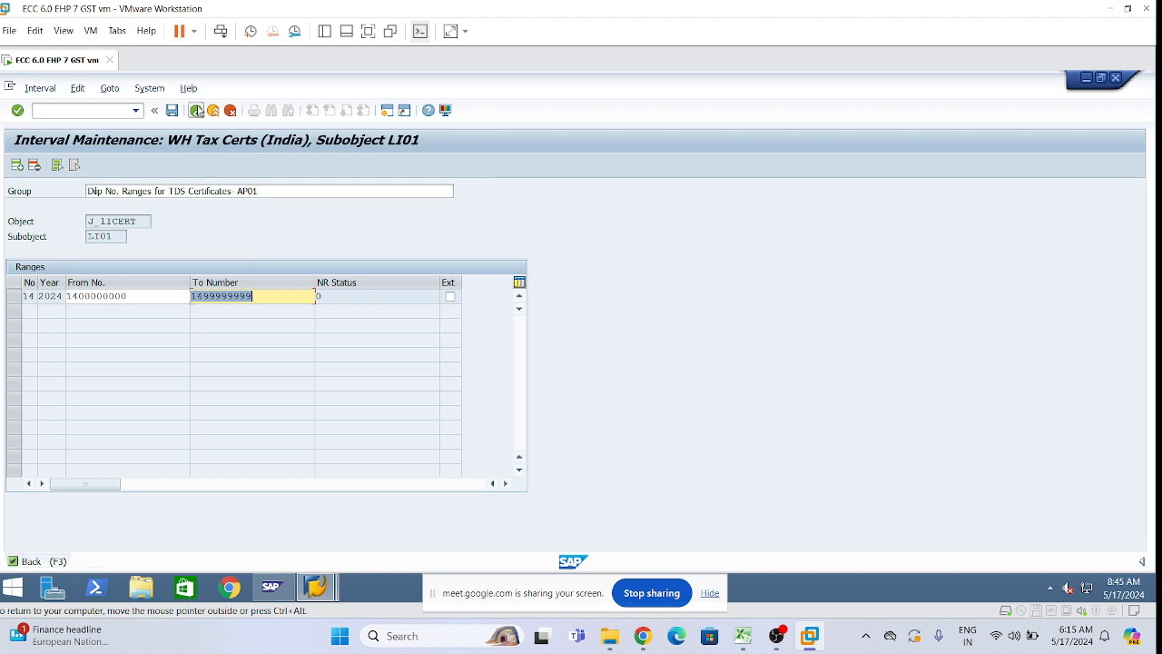
click(196, 110)
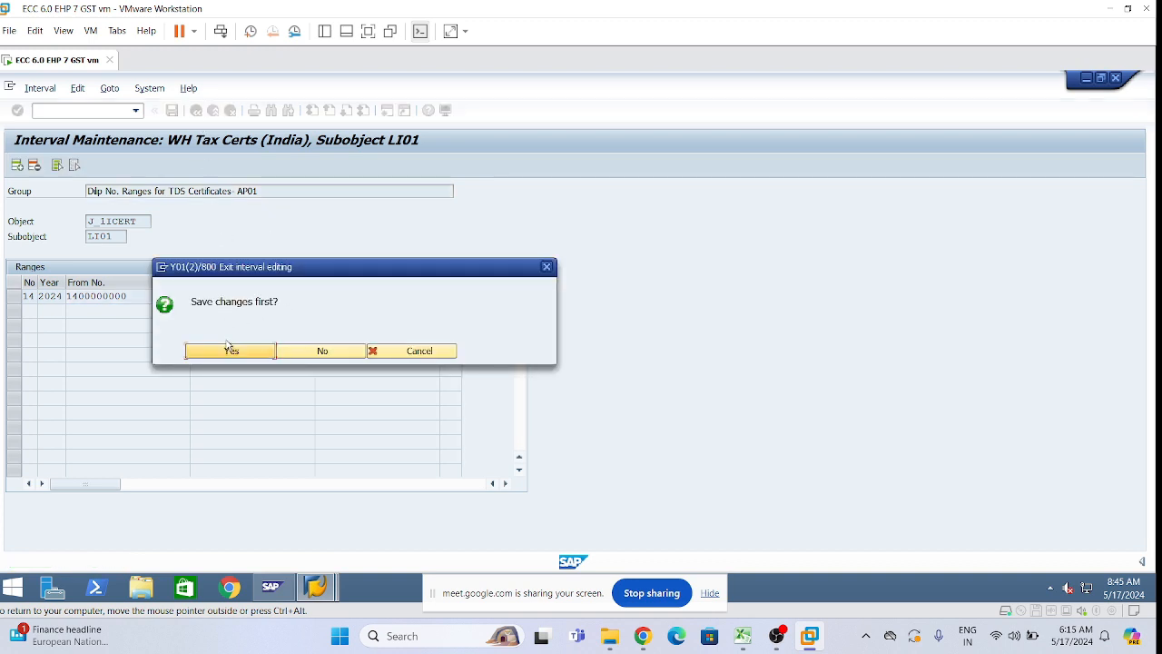
click(227, 350)
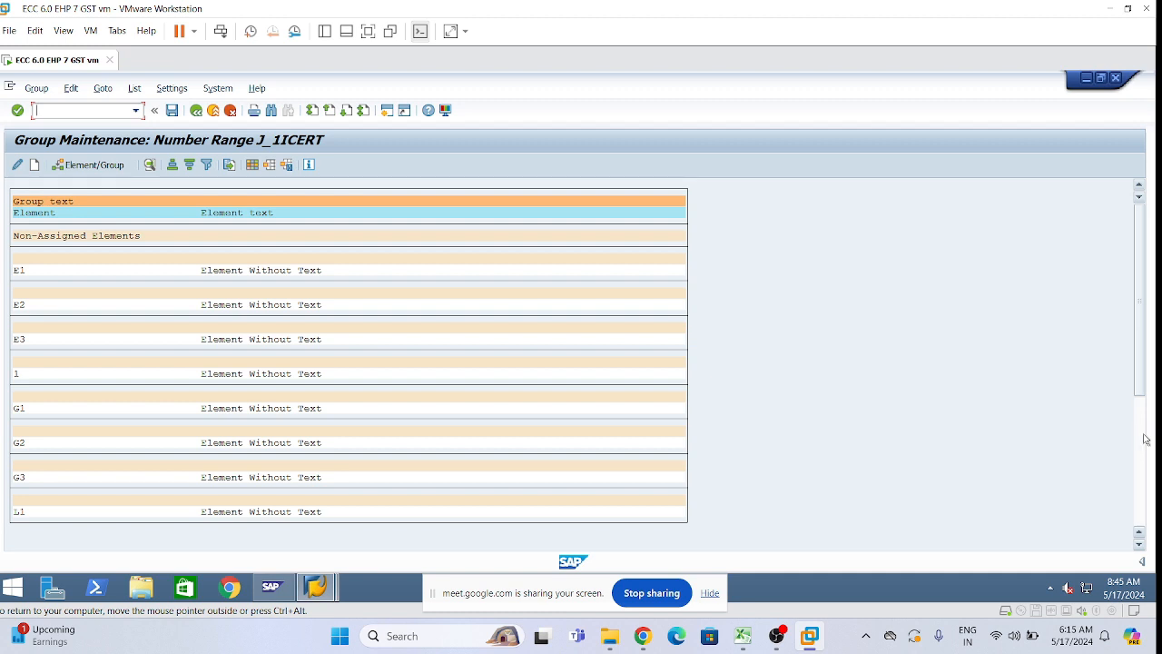
Save the pending group changes and open interval maintenance for number group L3 in company code LI01.
scroll(935, 435, down, 3)
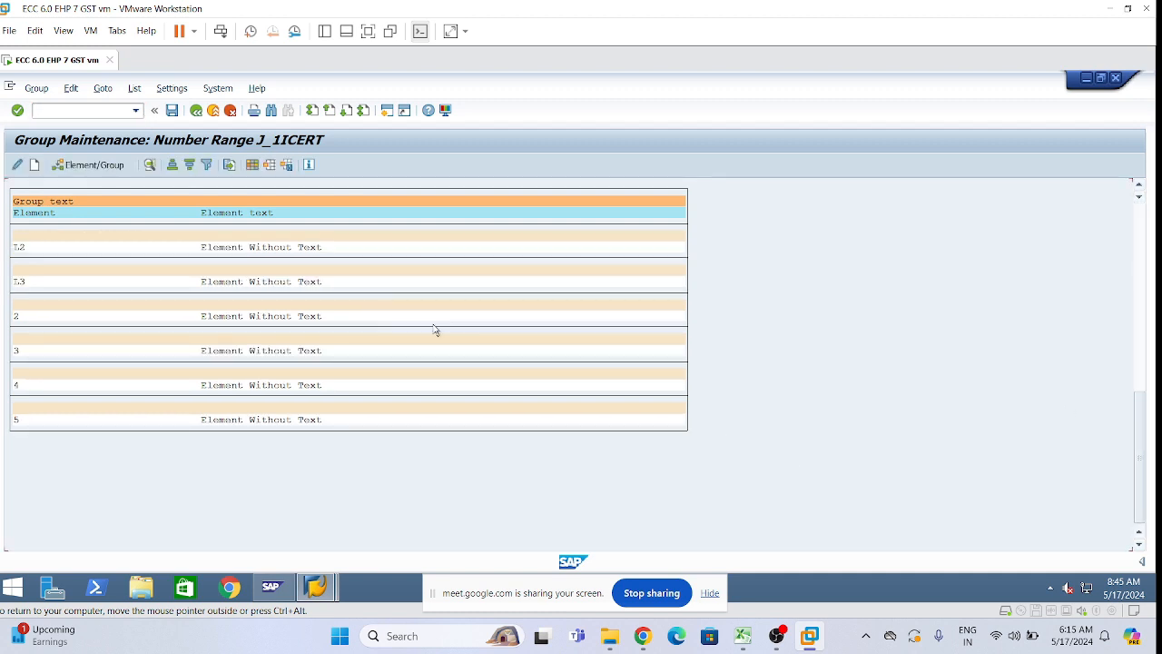
key(F3)
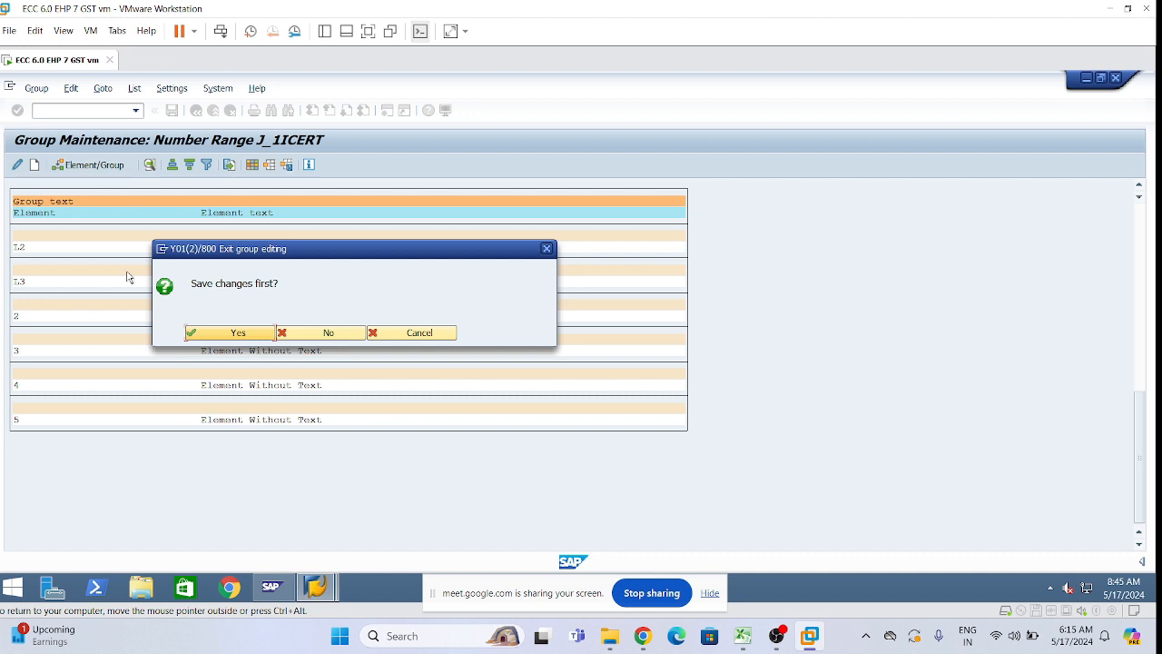
click(227, 332)
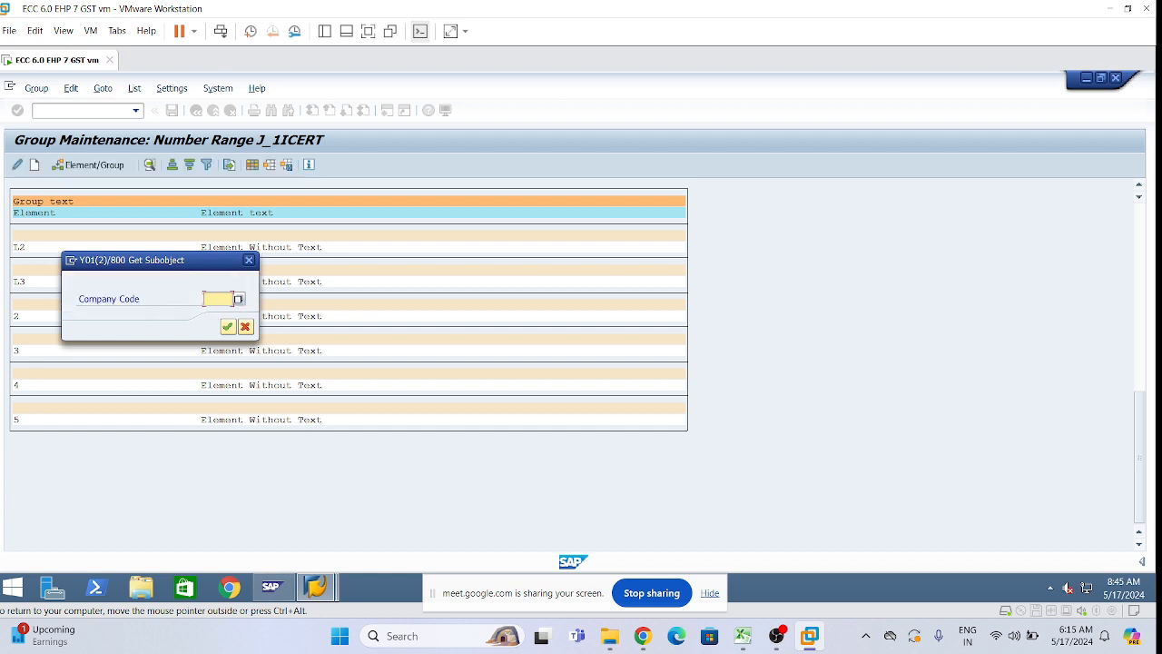
text(1151)
key(Return)
double_click(66, 295)
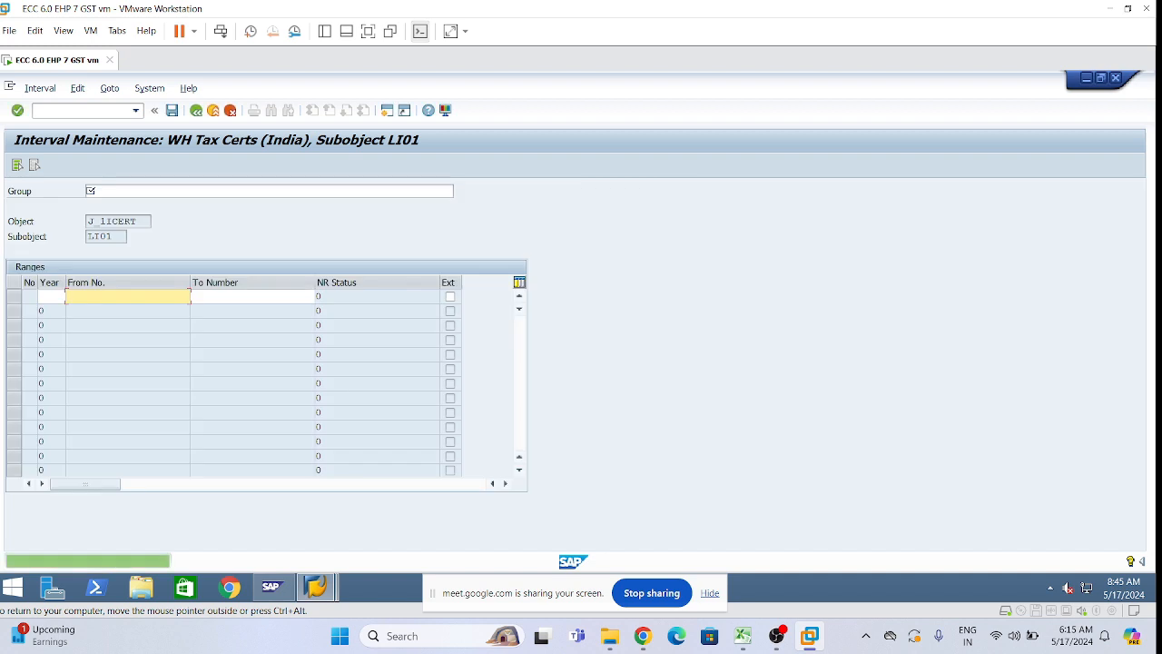
Enter the group text "Dlp No. Ranges for TDS Certificates- MH01" for number group L3.
click(87, 191)
text(DI)
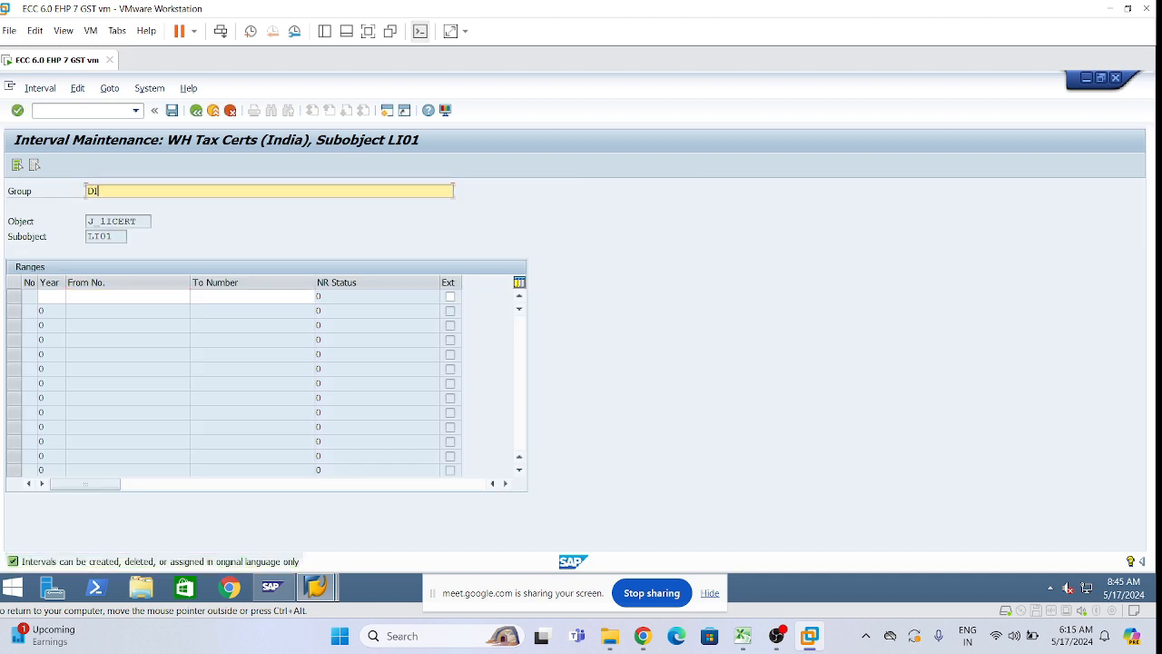
key(BackSpace)
key(BackSpace)
key(BackSpace)
text(lp No. Ranges for TDS Certificates s)
key(BackSpace)
text(MH01)
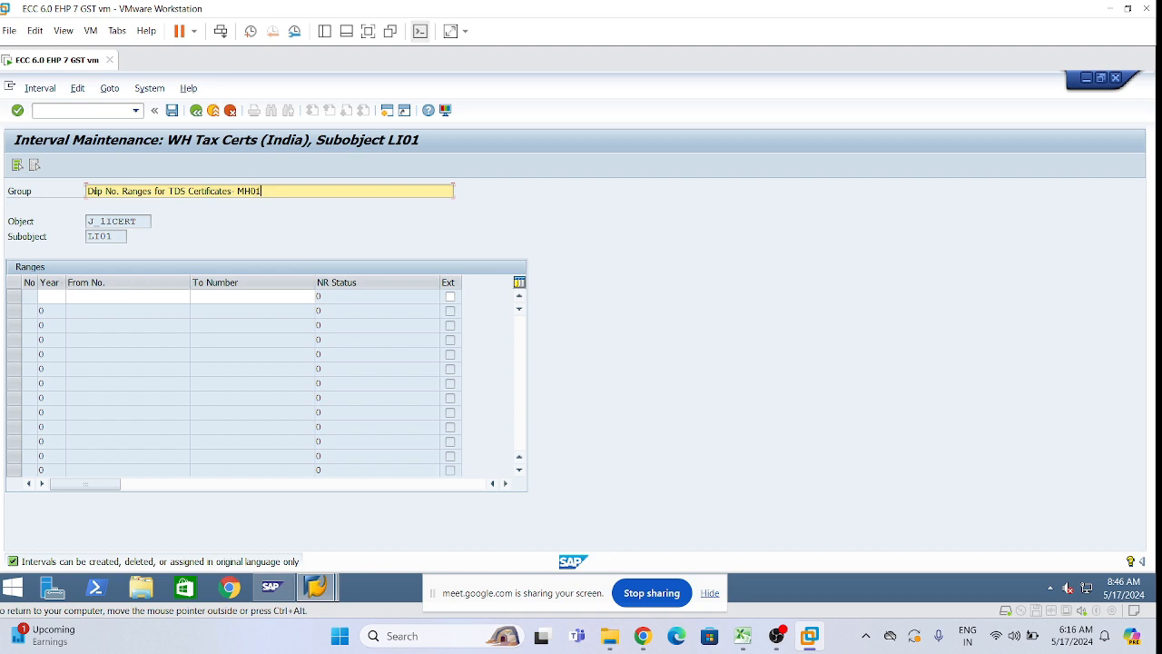
click(46, 296)
click(50, 312)
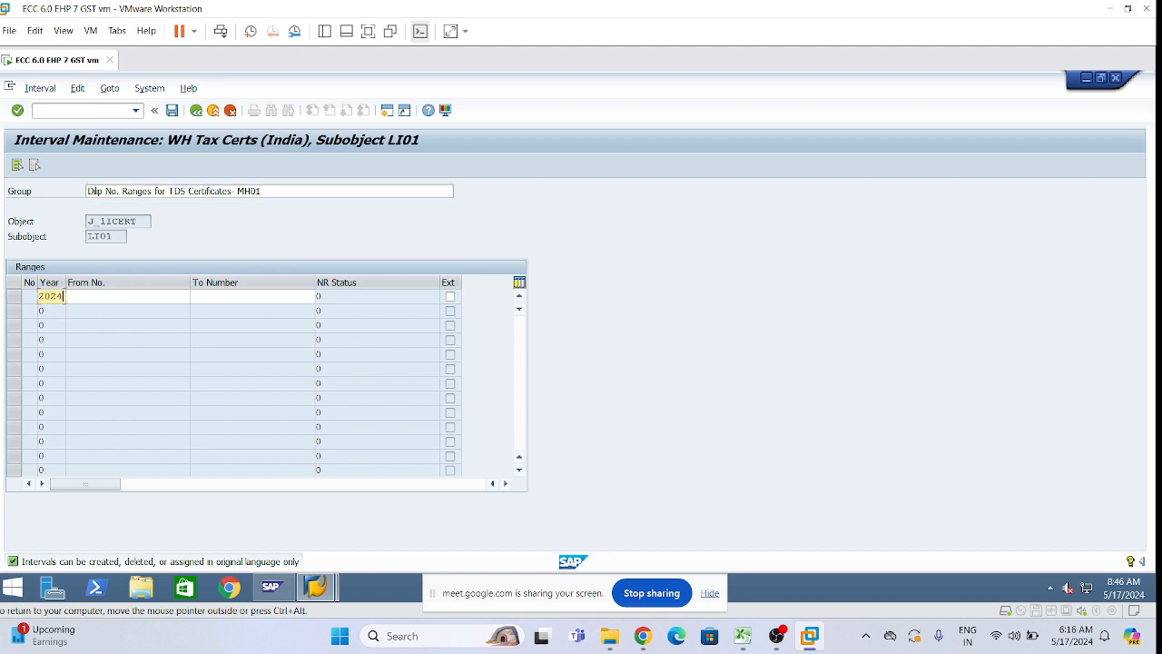
key(Tab)
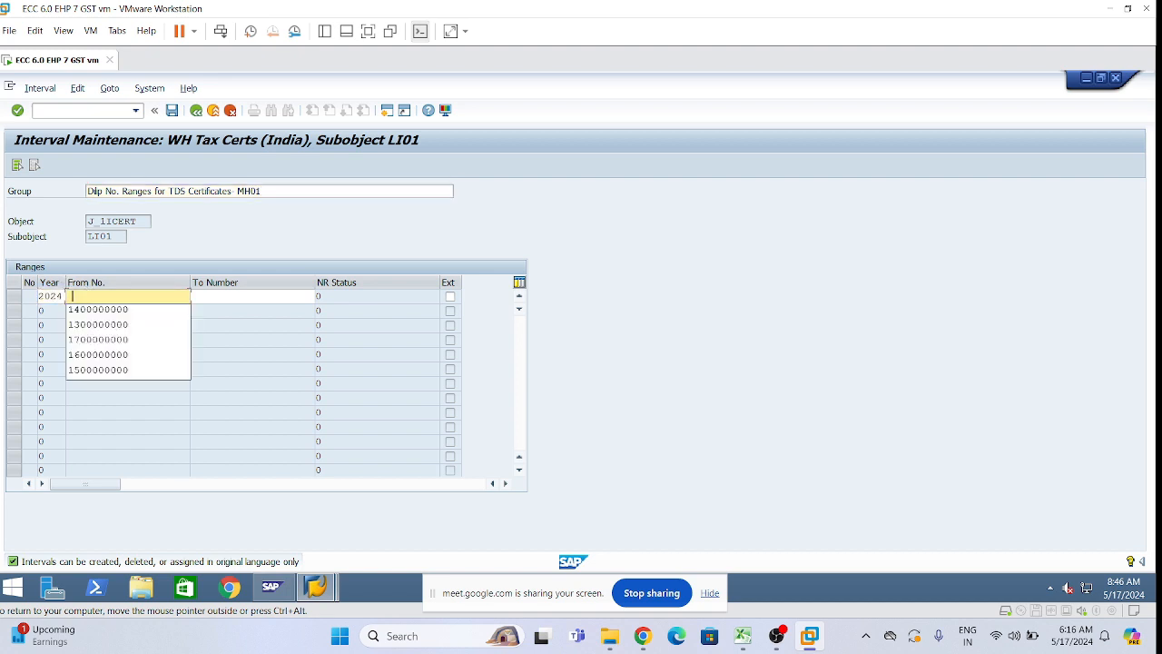
click(91, 309)
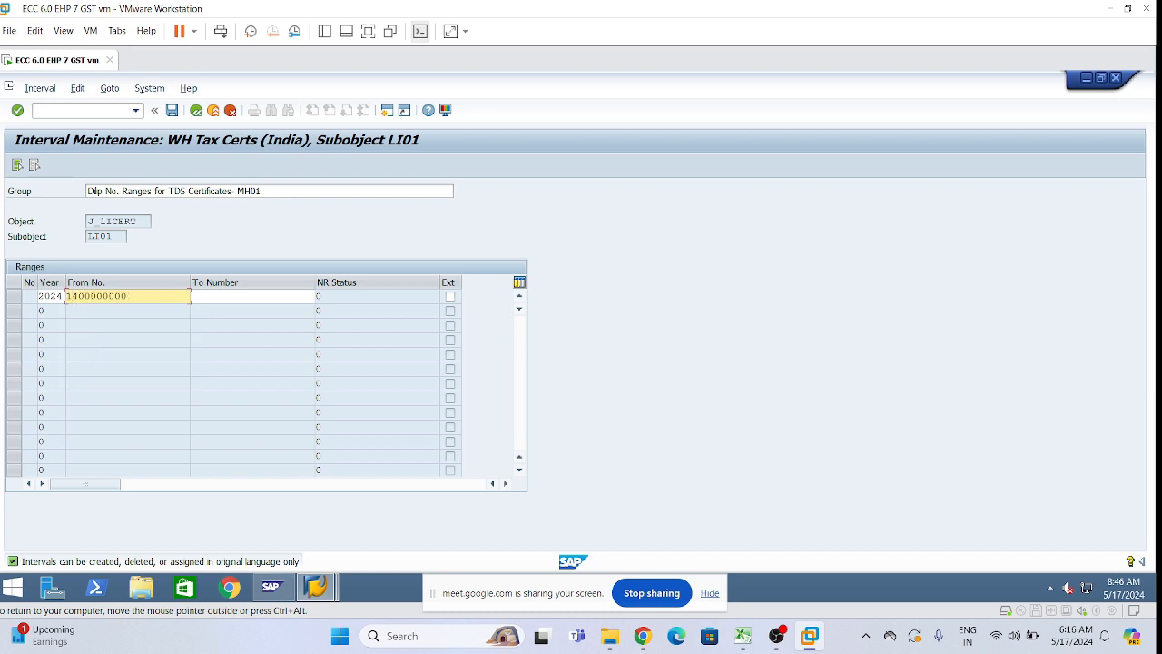
key(Delete)
text(5)
key(Tab)
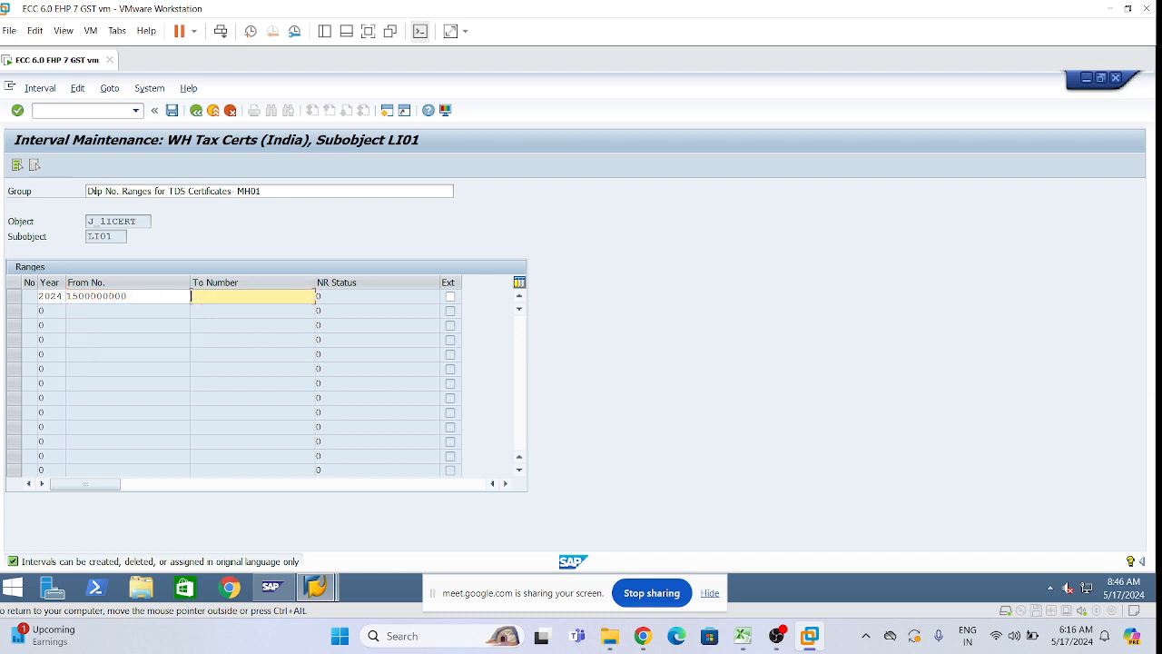
text(14999999995)
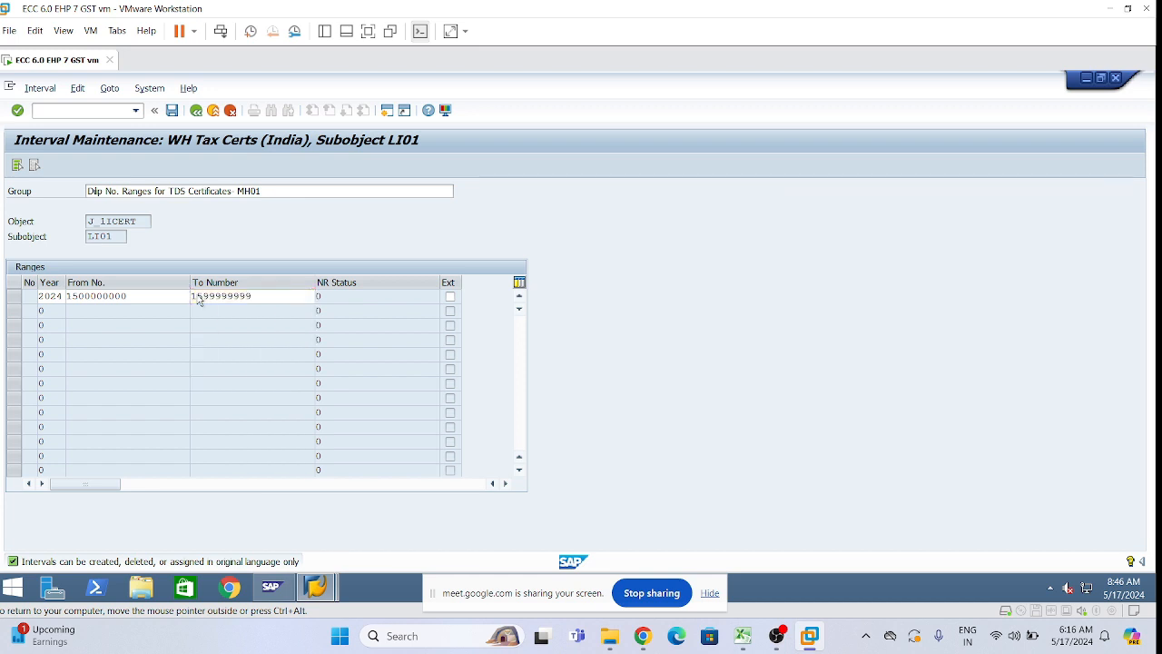
key(Return)
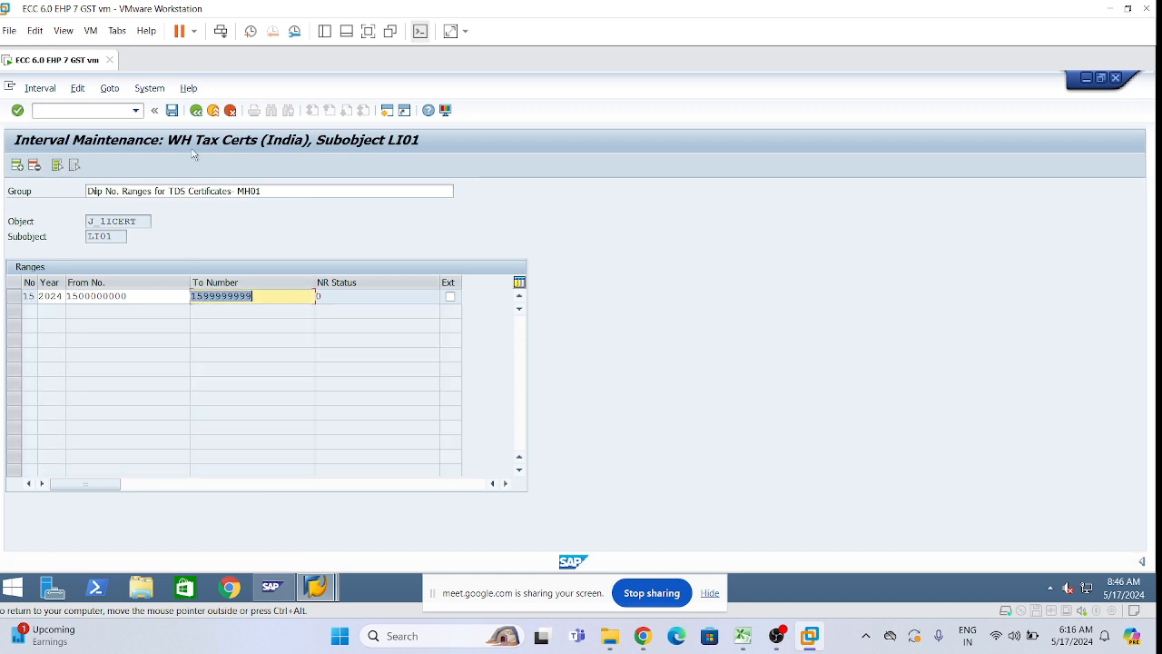
Save the MH01 interval and return to the group overview.
click(172, 110)
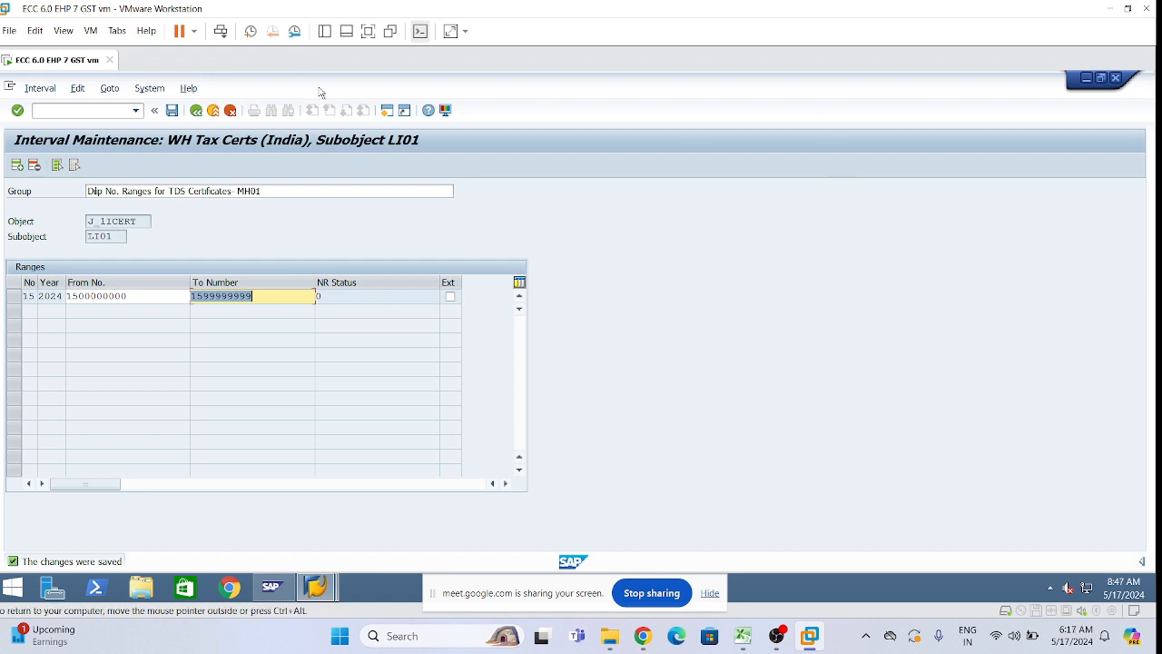
click(197, 111)
click(196, 111)
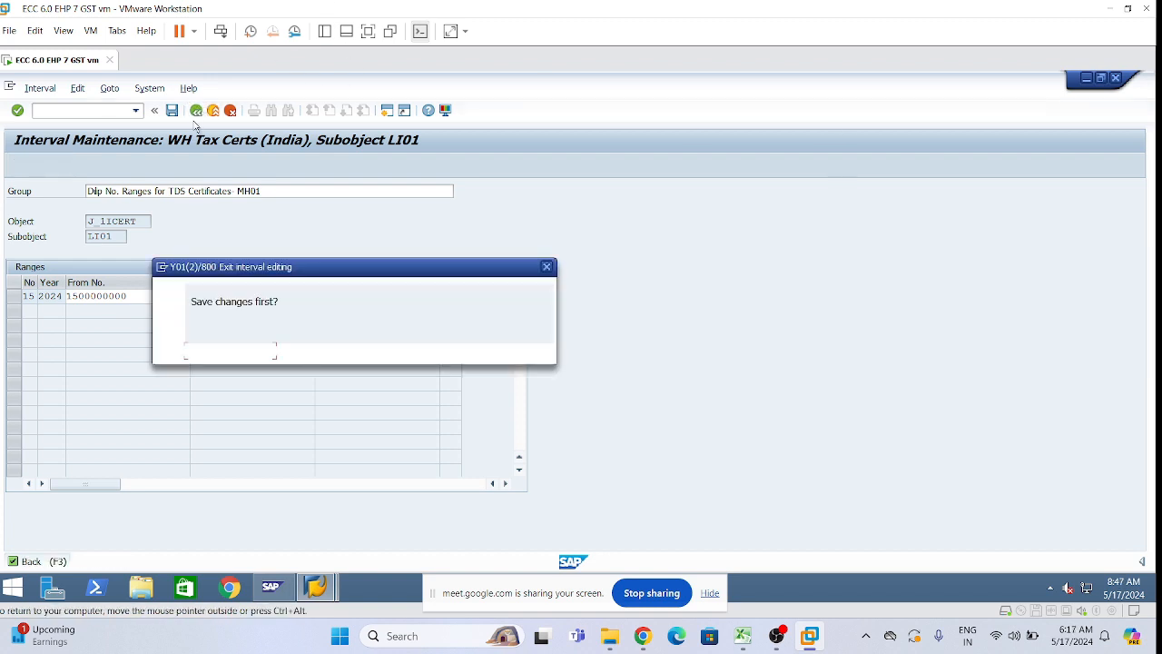
click(242, 351)
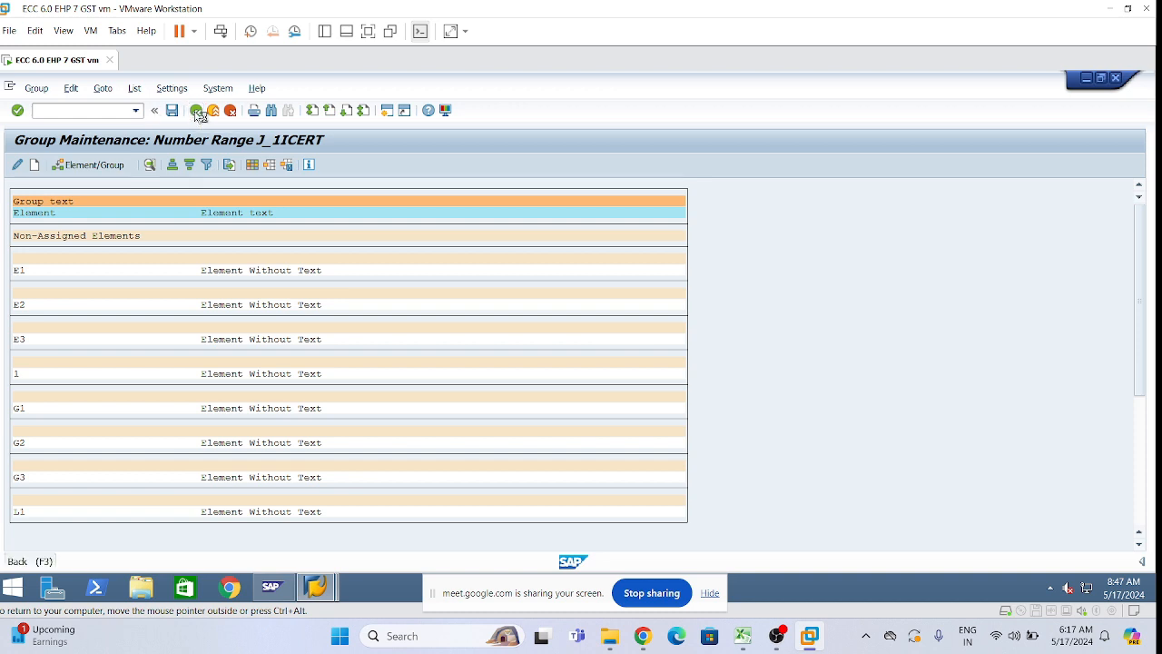
Save the pending group changes and leave certificate number range maintenance for the implementation guide.
click(199, 114)
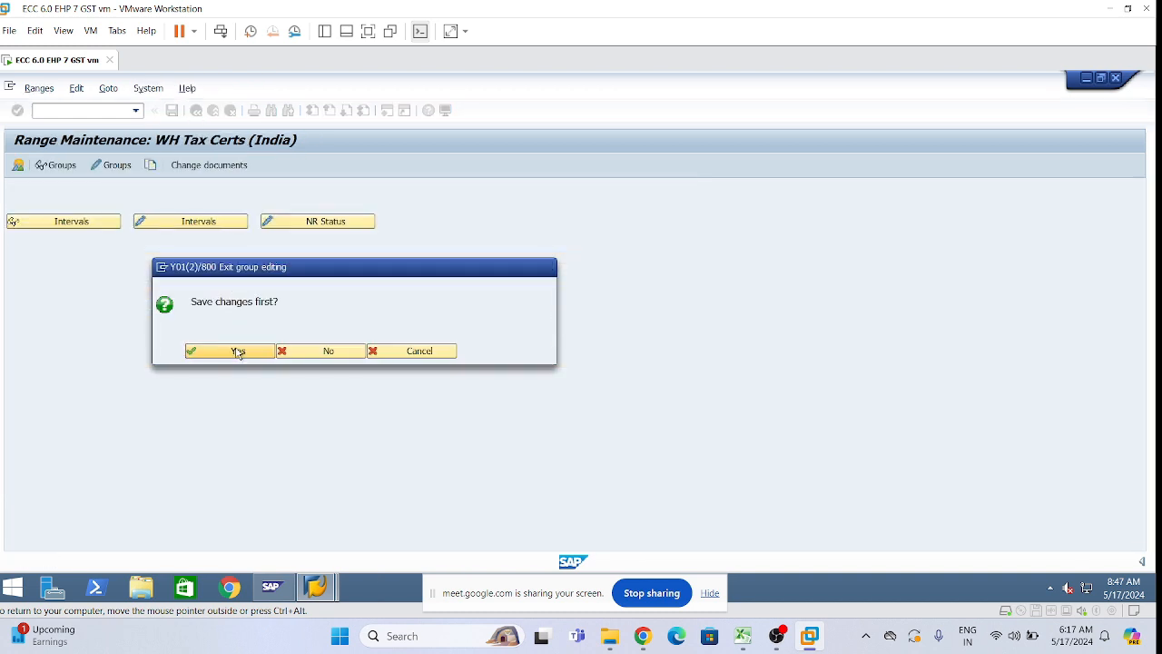
click(238, 351)
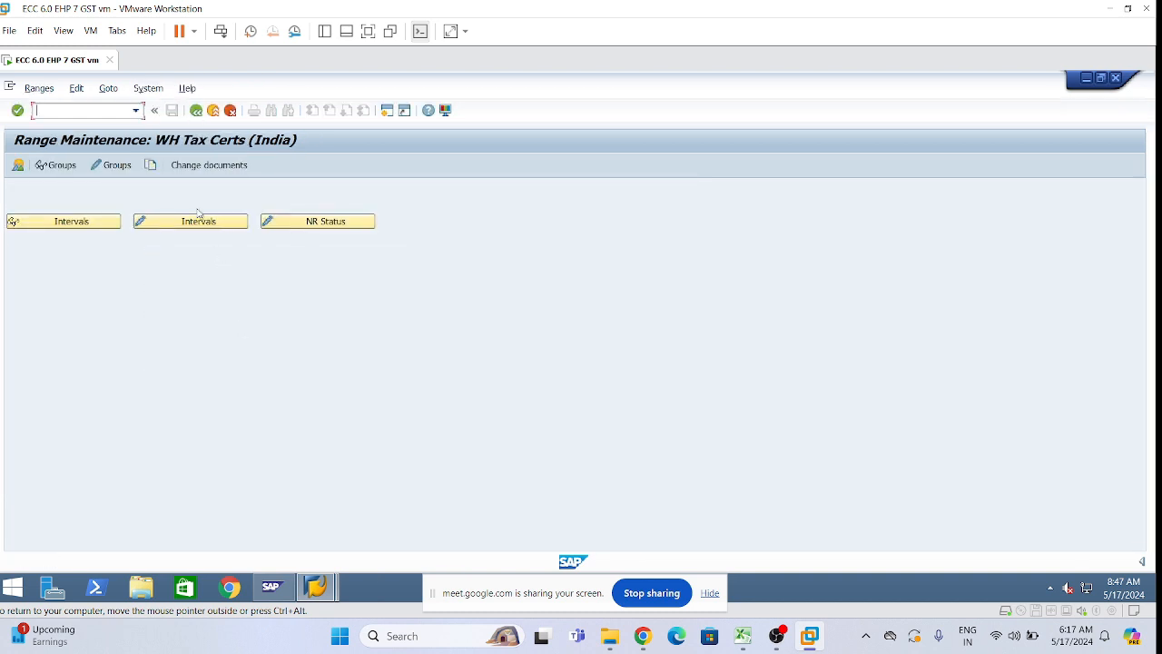
click(195, 111)
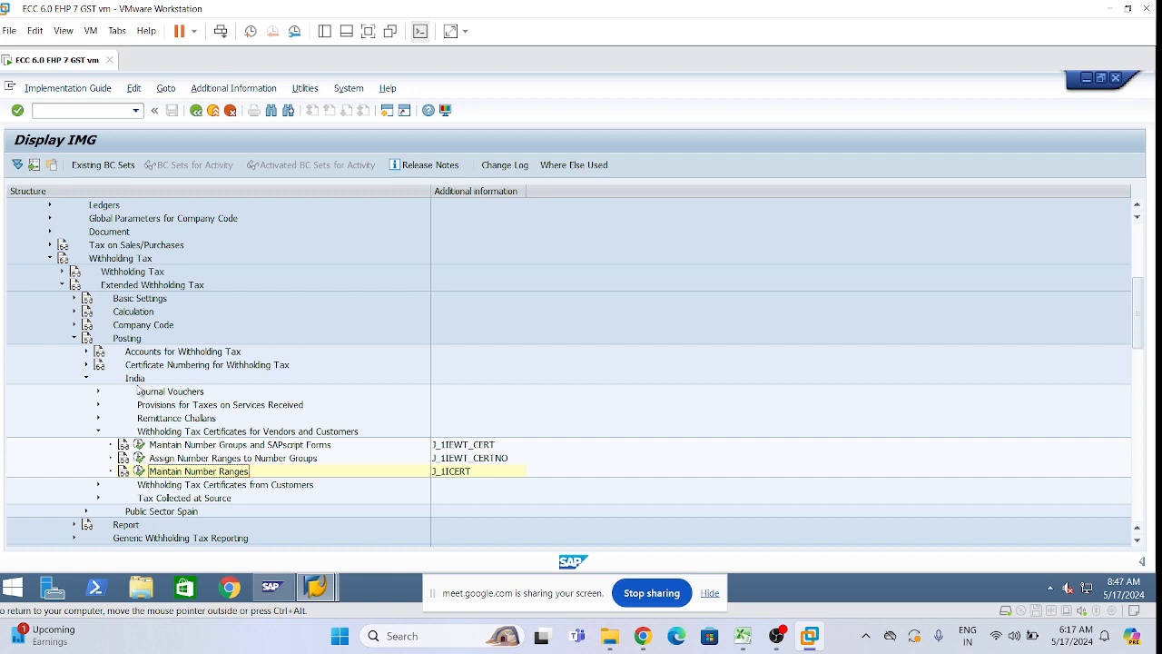
Collapse the Posting node, expand Report down to India's Quarterly Returns, and open Maintain Deductor Types.
click(86, 378)
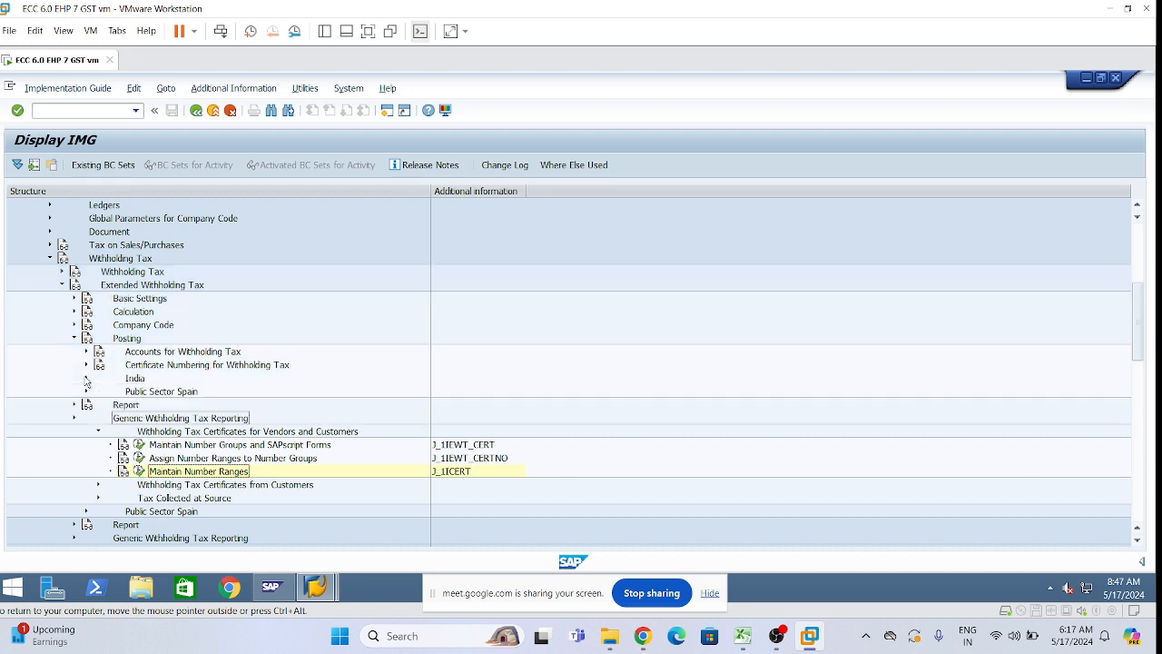
click(85, 339)
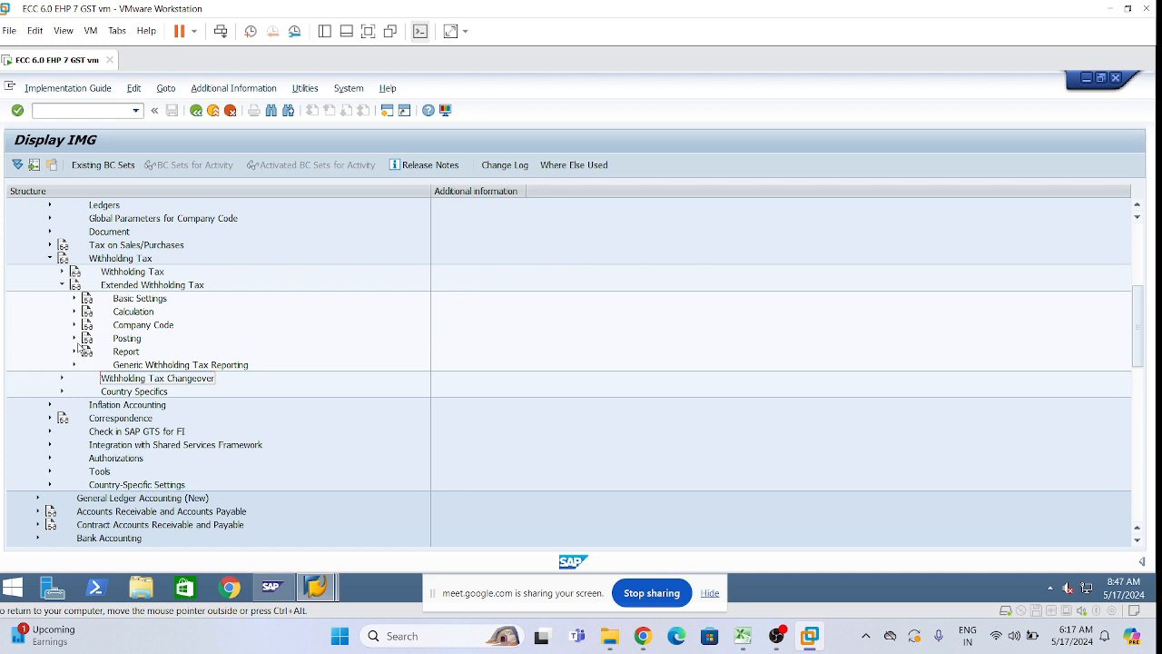
click(75, 352)
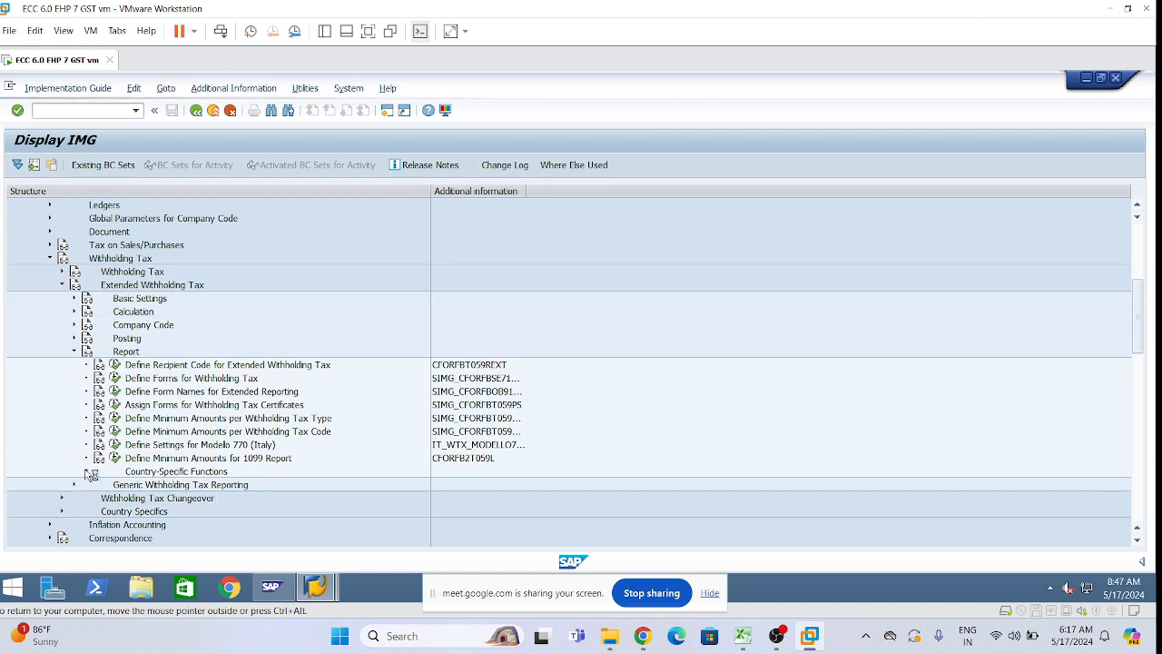
click(87, 471)
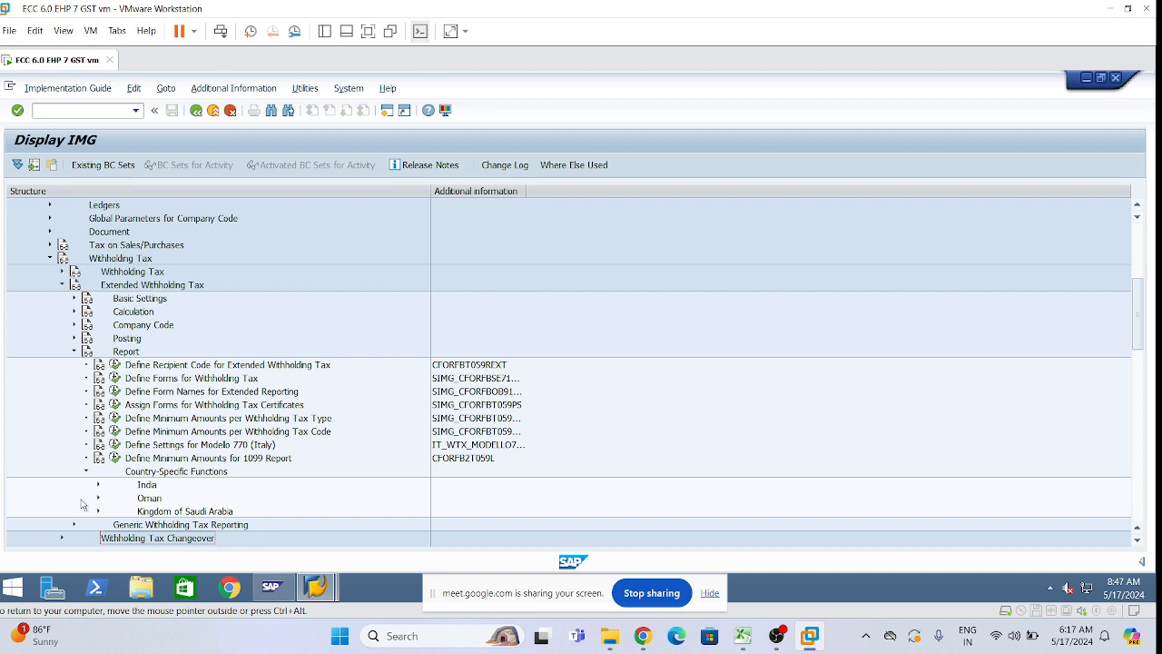
click(100, 489)
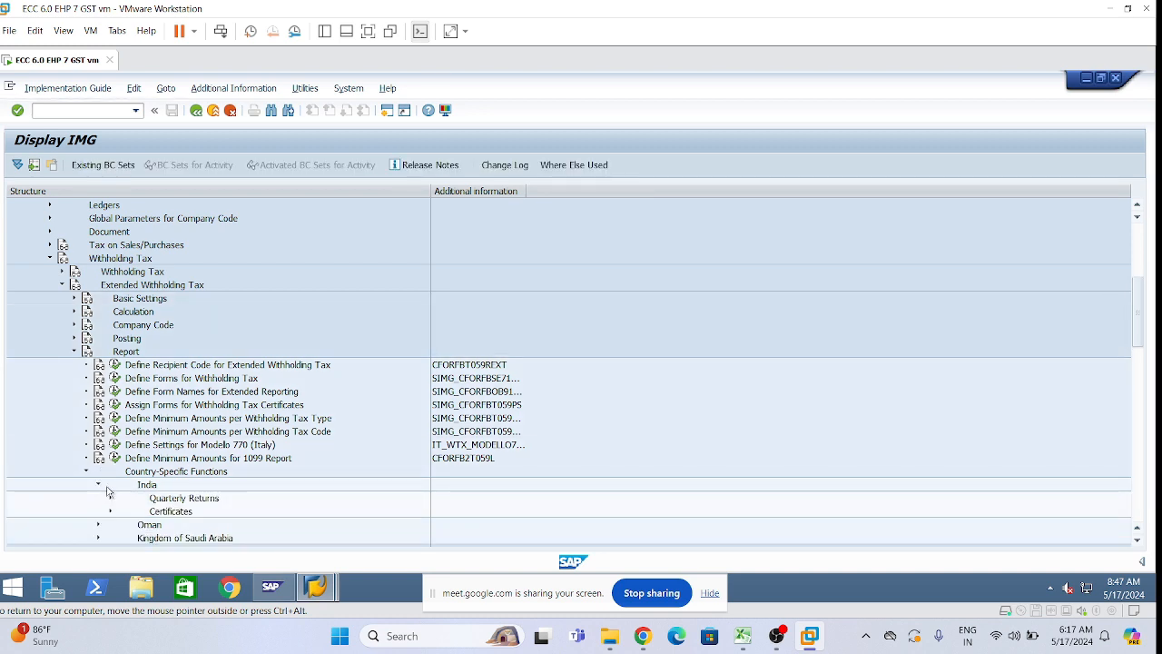
click(110, 497)
scroll(129, 485, down, 4)
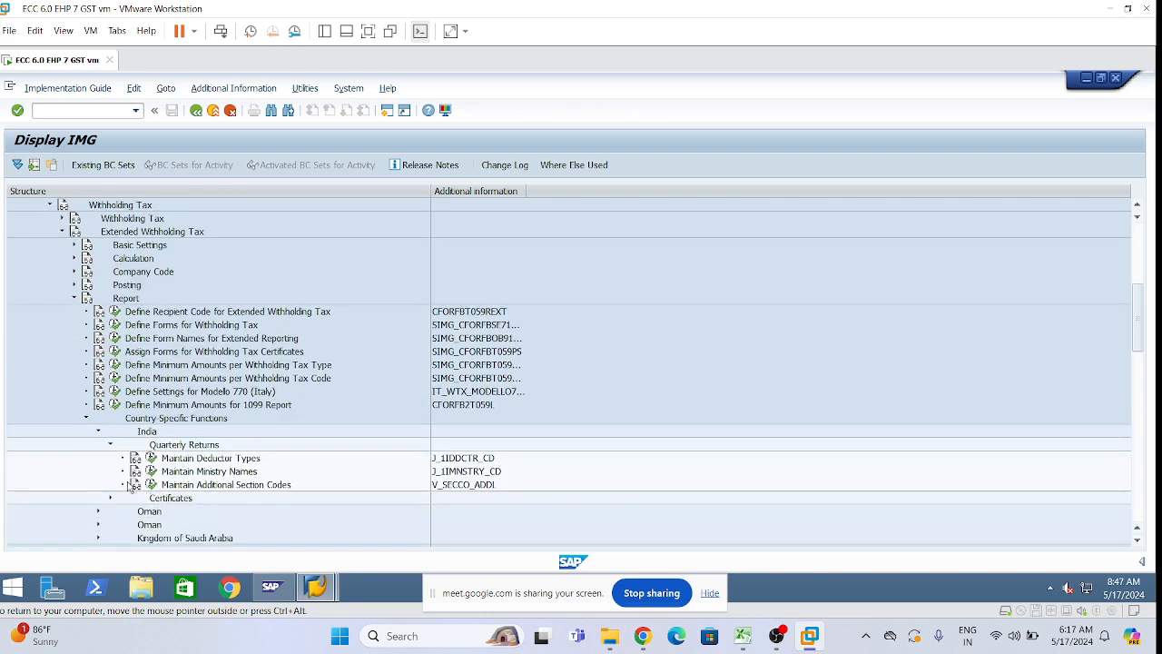
scroll(124, 464, down, 2)
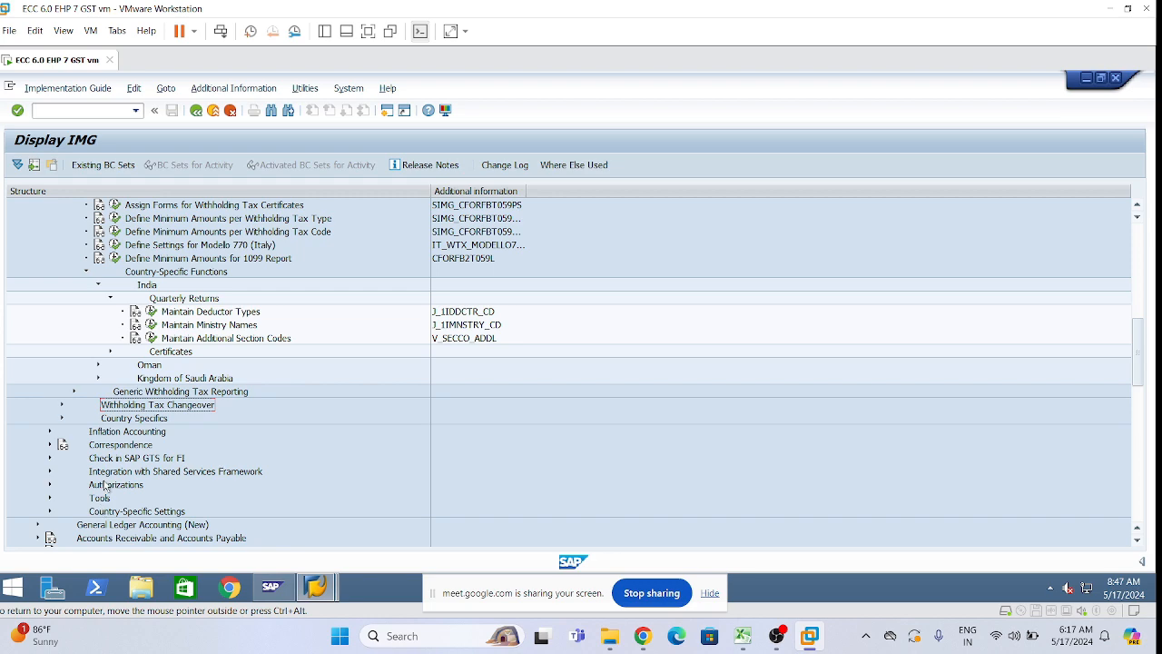
scroll(220, 441, up, 1)
scroll(242, 413, up, 3)
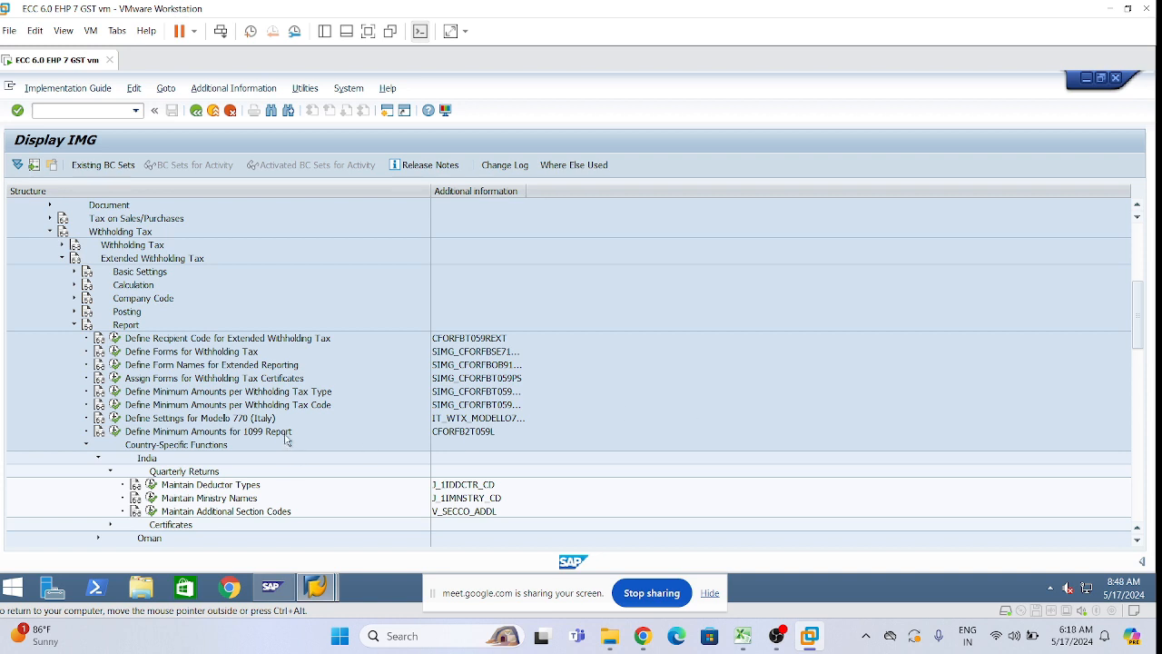
click(439, 485)
click(151, 484)
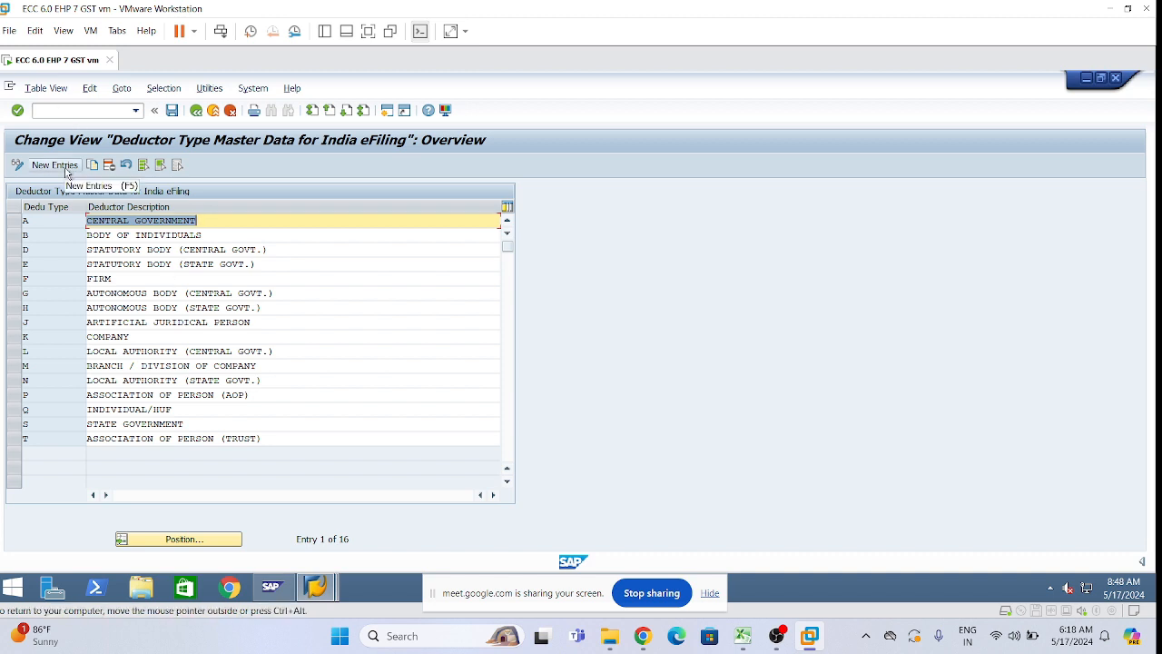
Try to add a new deductor type K with the description COMPANY.
click(66, 168)
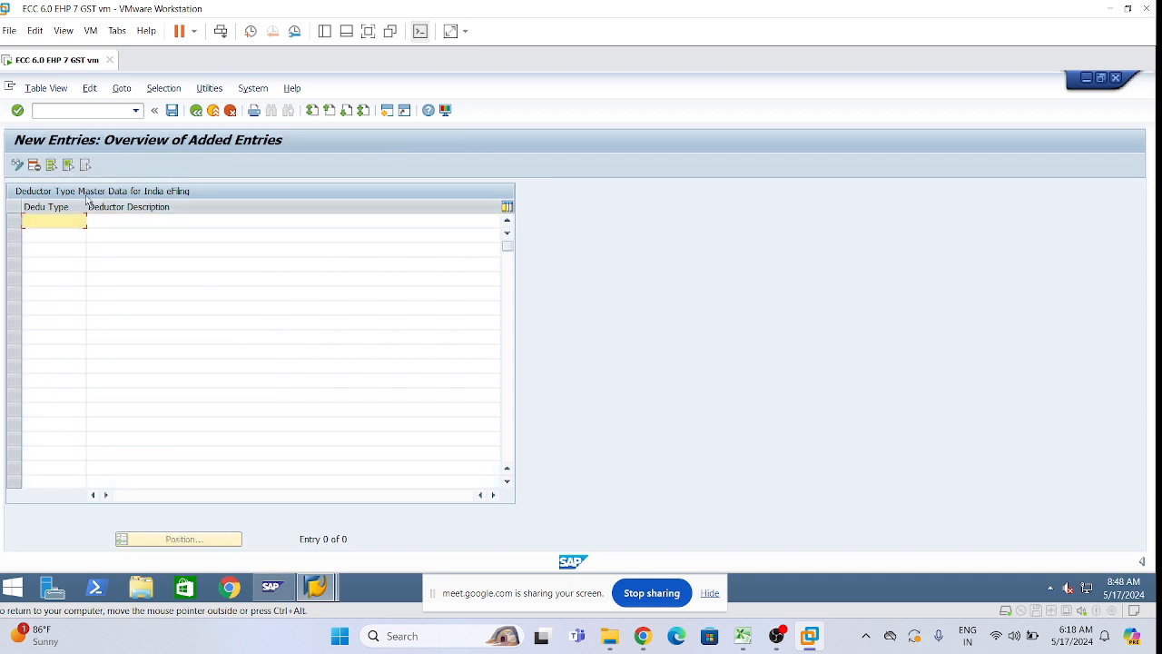
text(E)
text(K)
key(Tab)
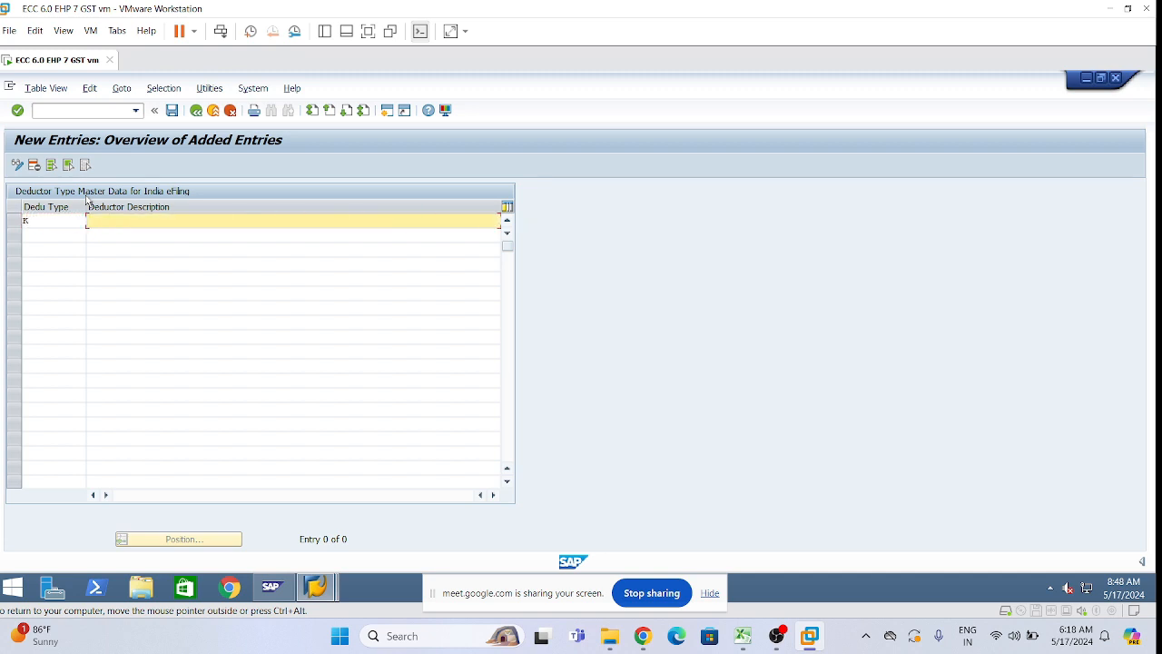
text(COmpany)
key(BackSpace)
key(BackSpace)
key(BackSpace)
key(BackSpace)
key(BackSpace)
key(BackSpace)
text(ompany)
key(Return)
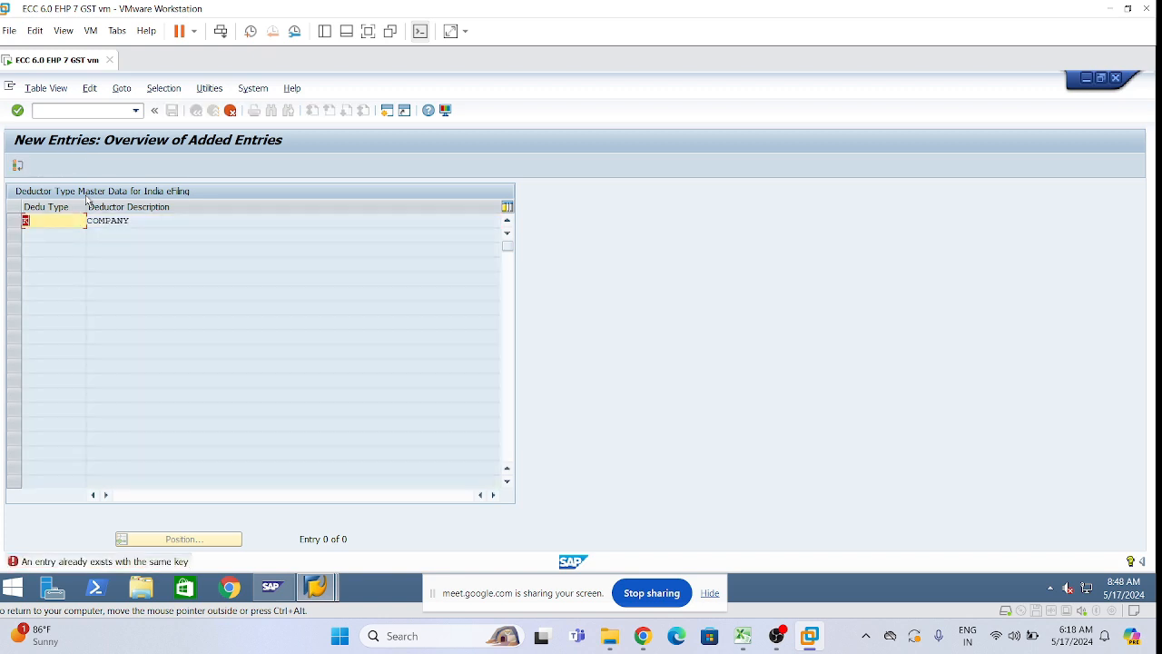
click(232, 113)
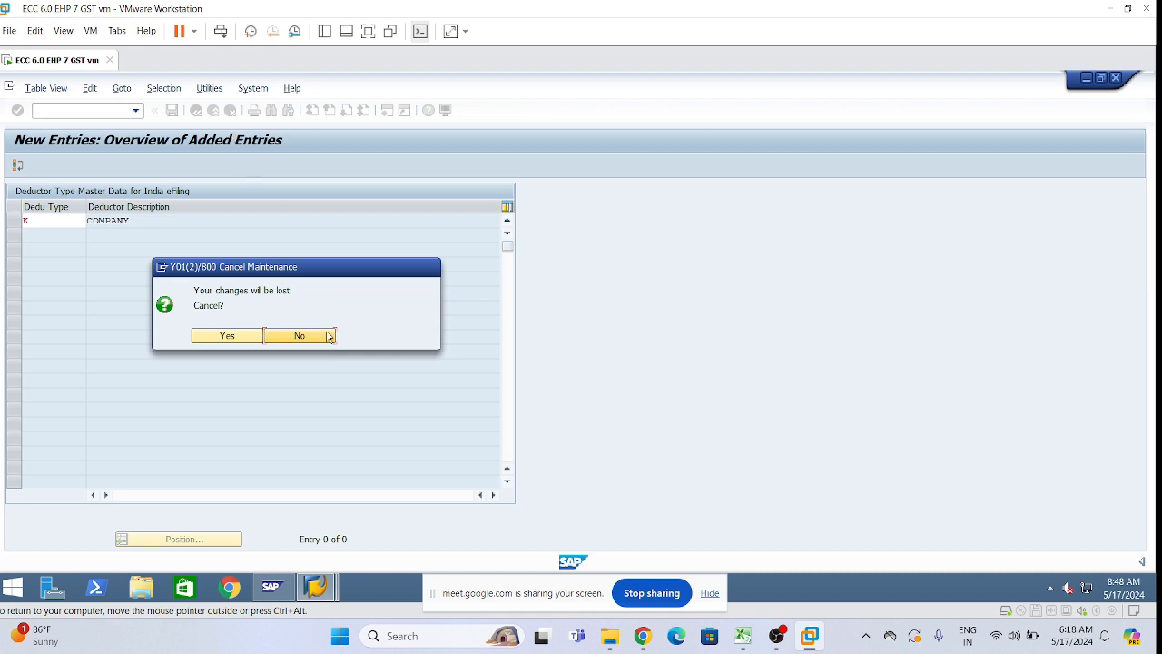
click(241, 337)
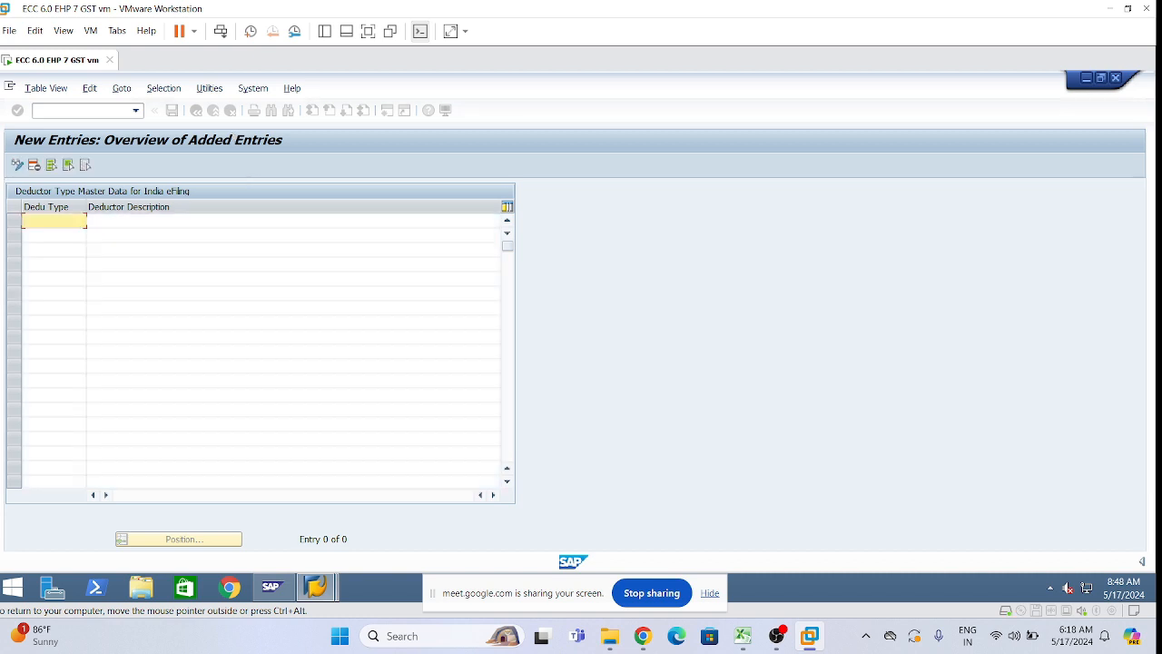
click(196, 110)
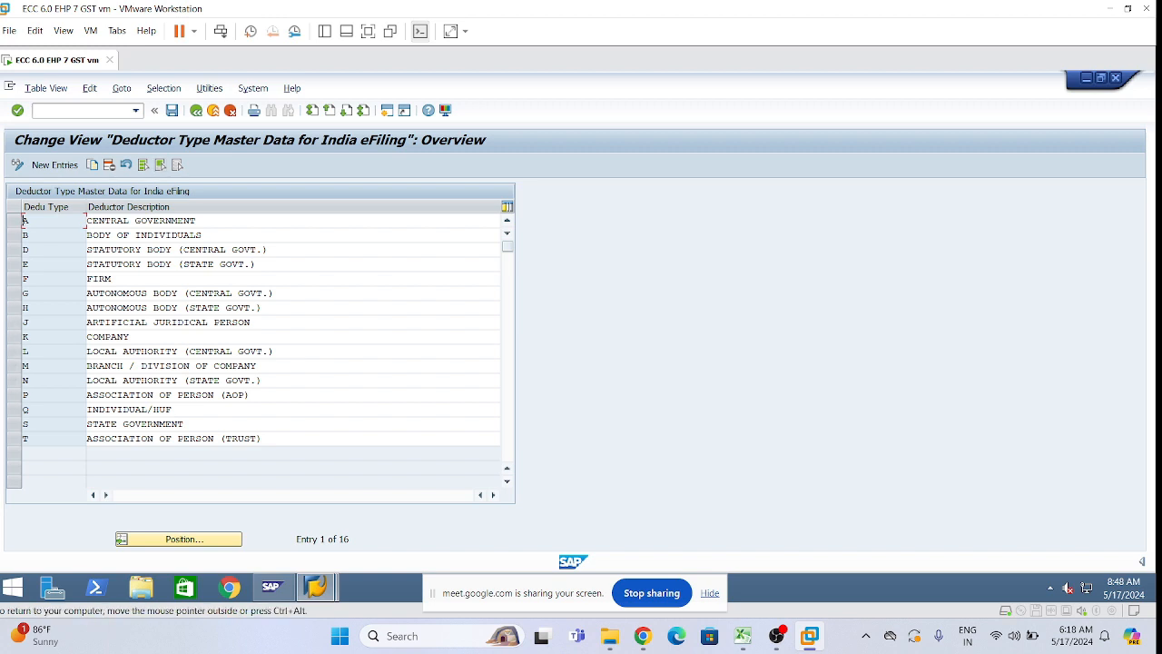
Check the existing deductor type entry for COMPANY and return to the implementation guide.
click(29, 336)
click(131, 336)
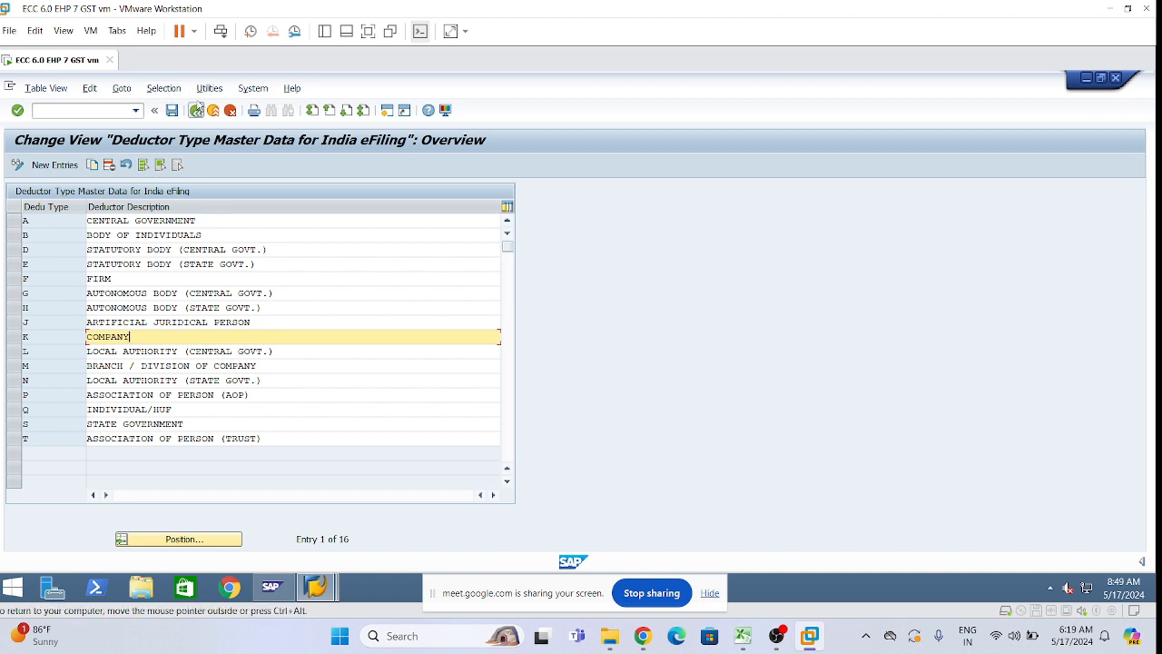
click(196, 111)
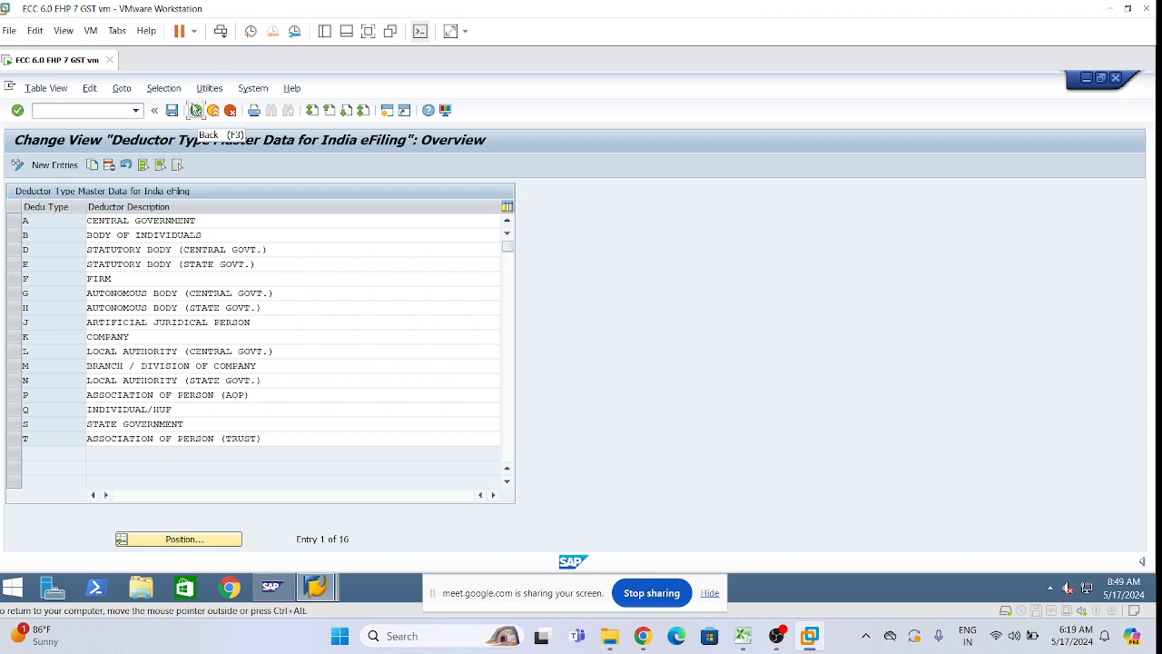
click(196, 113)
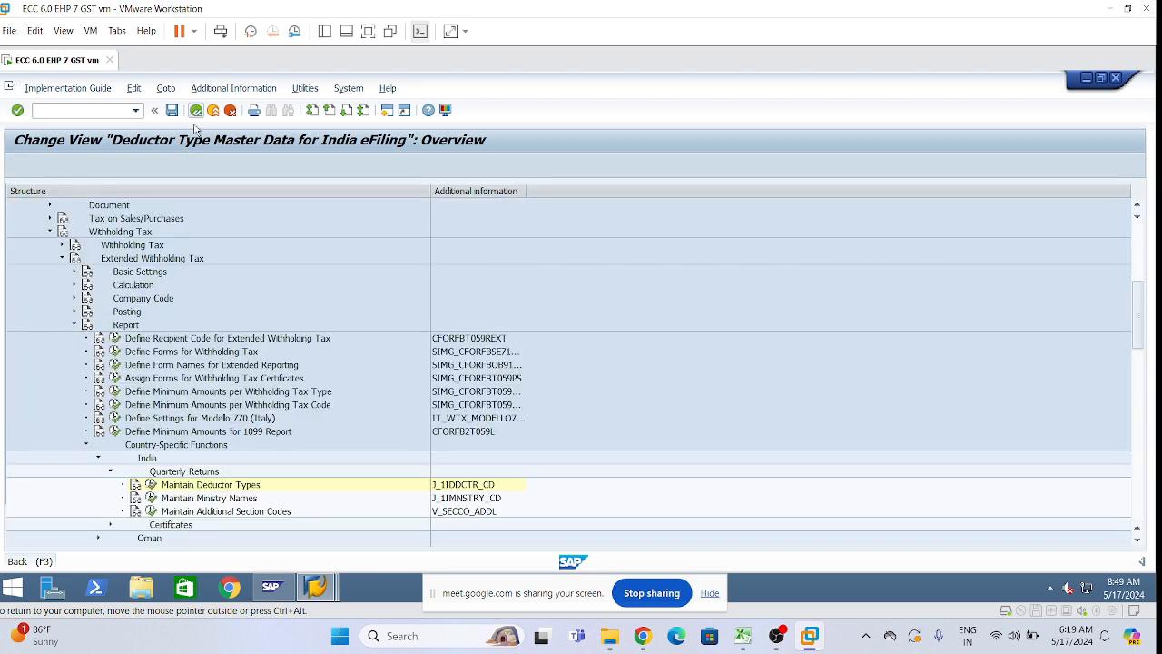
Open Maintain Ministry Names, check the Central Board of Direct Taxes entry, and return to the implementation guide.
scroll(213, 450, down, 2)
scroll(215, 450, down, 3)
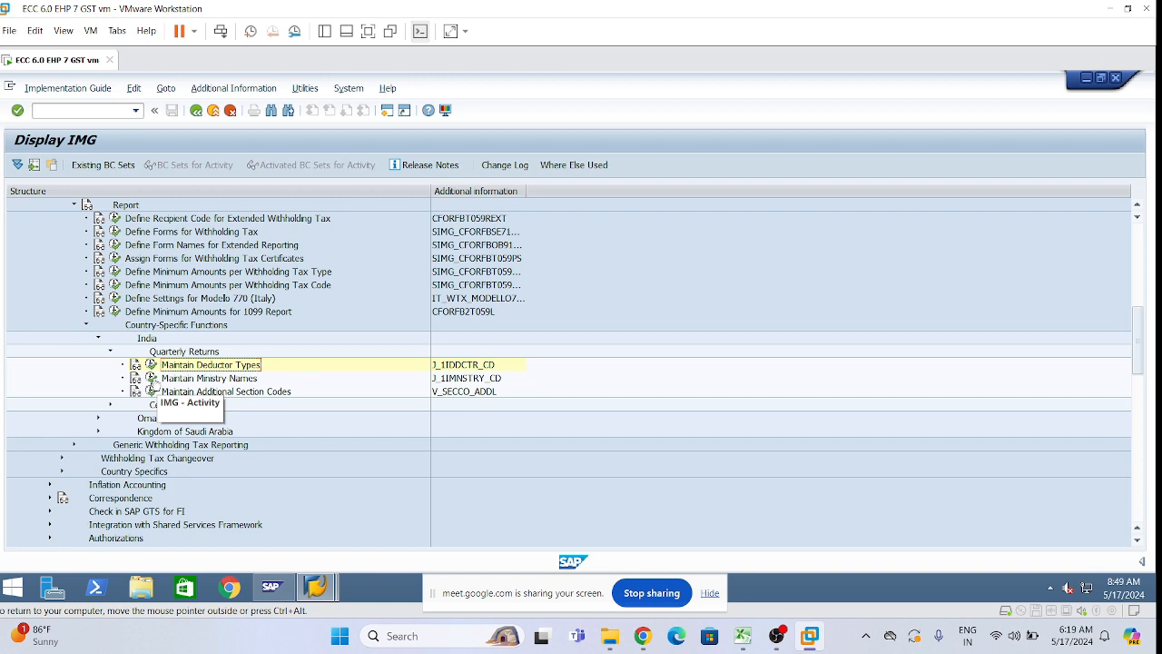
click(151, 377)
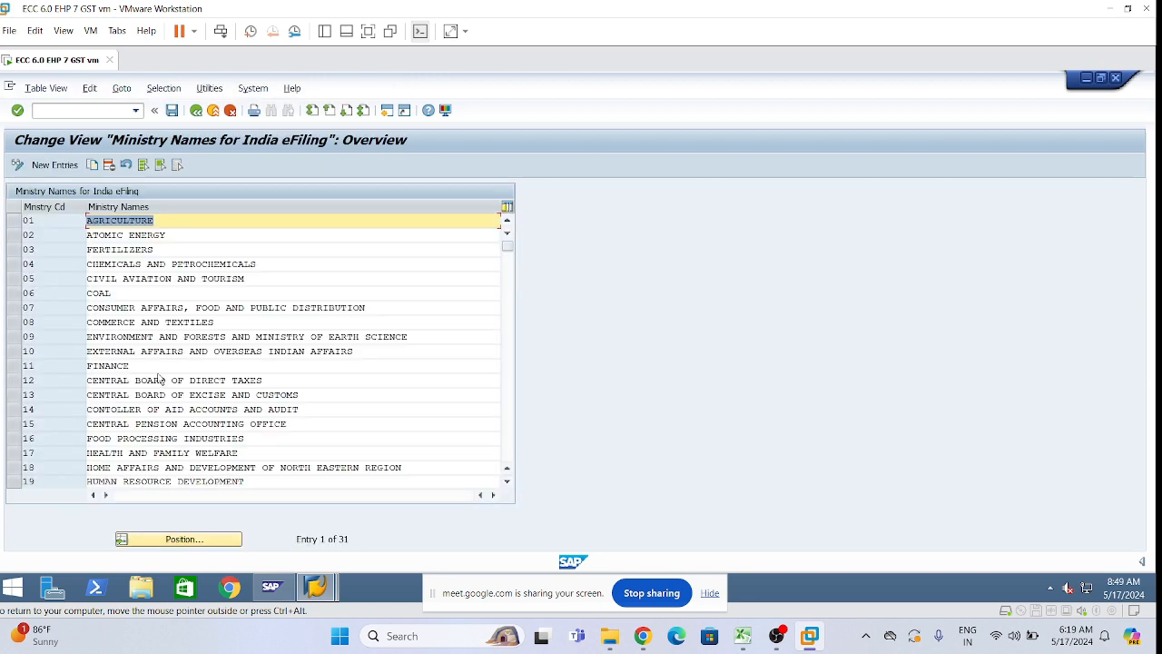
click(23, 381)
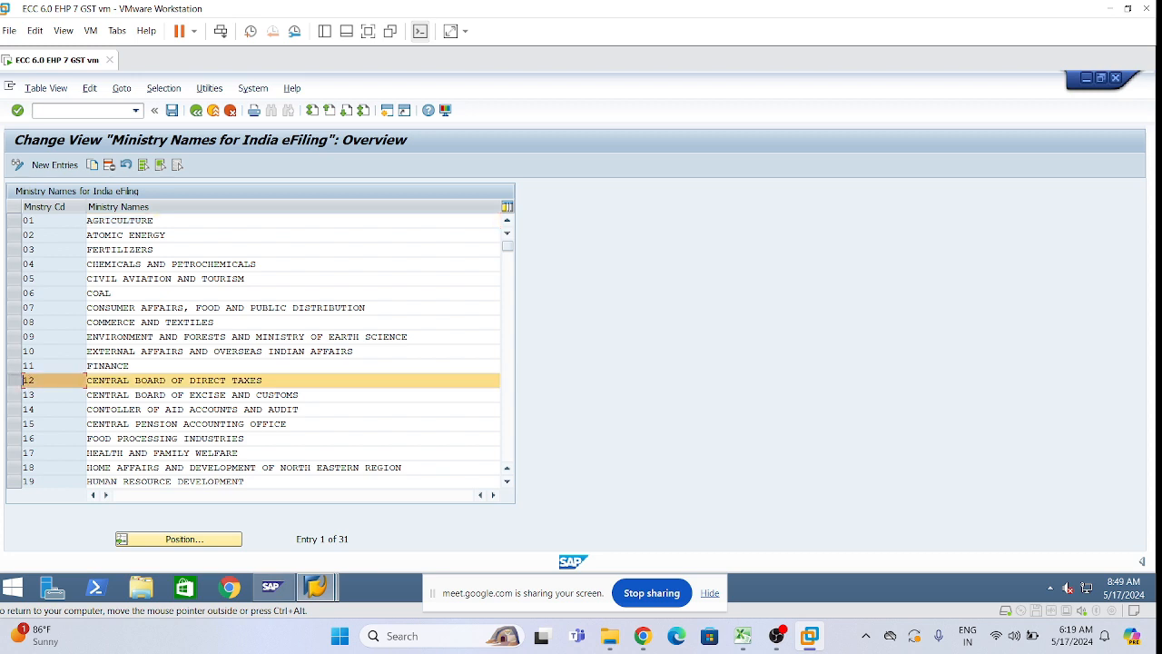
click(302, 379)
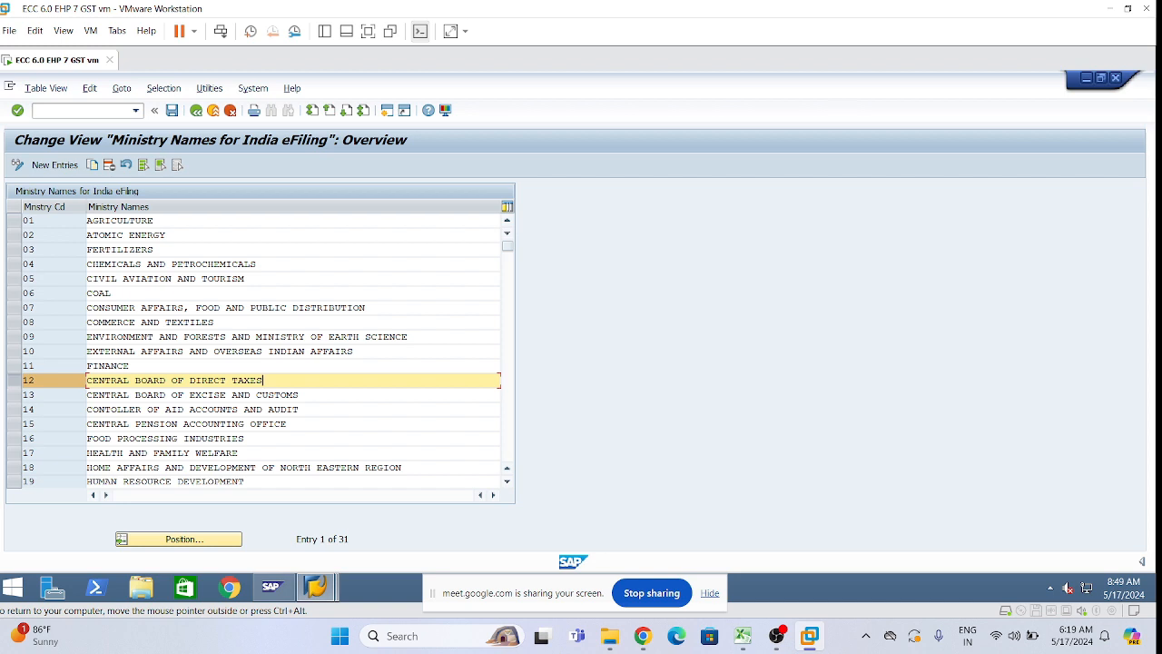
click(194, 112)
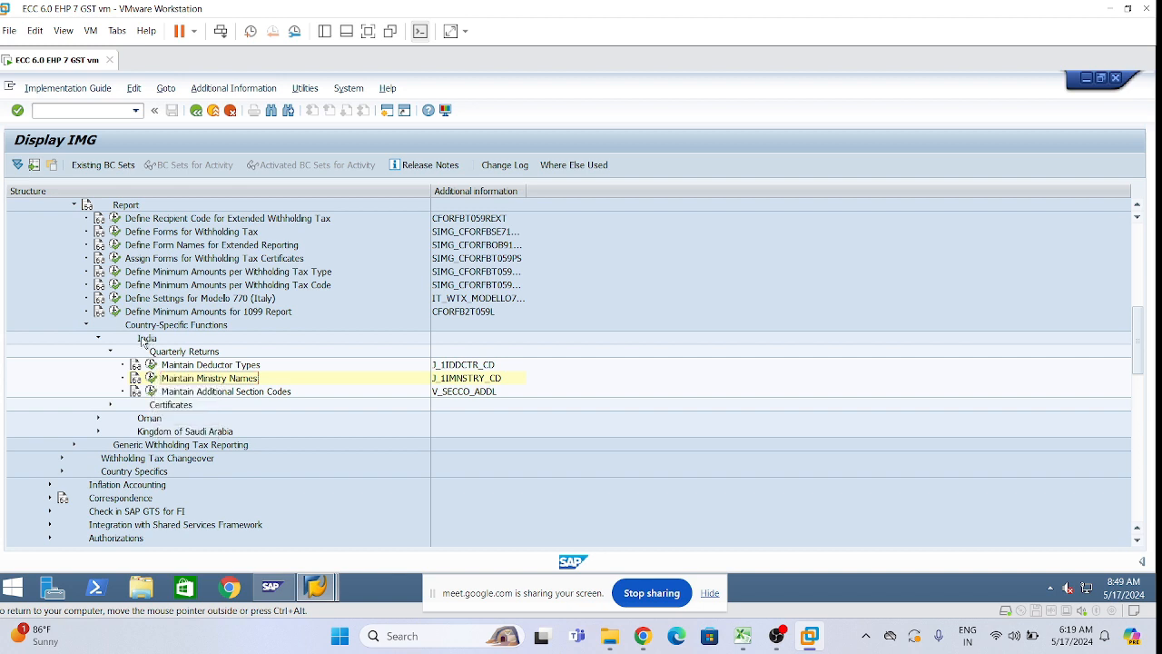
Open Maintain Additional Section Codes for company code LI01 and add new entries for section codes TS01, AP01 and MH01.
click(152, 390)
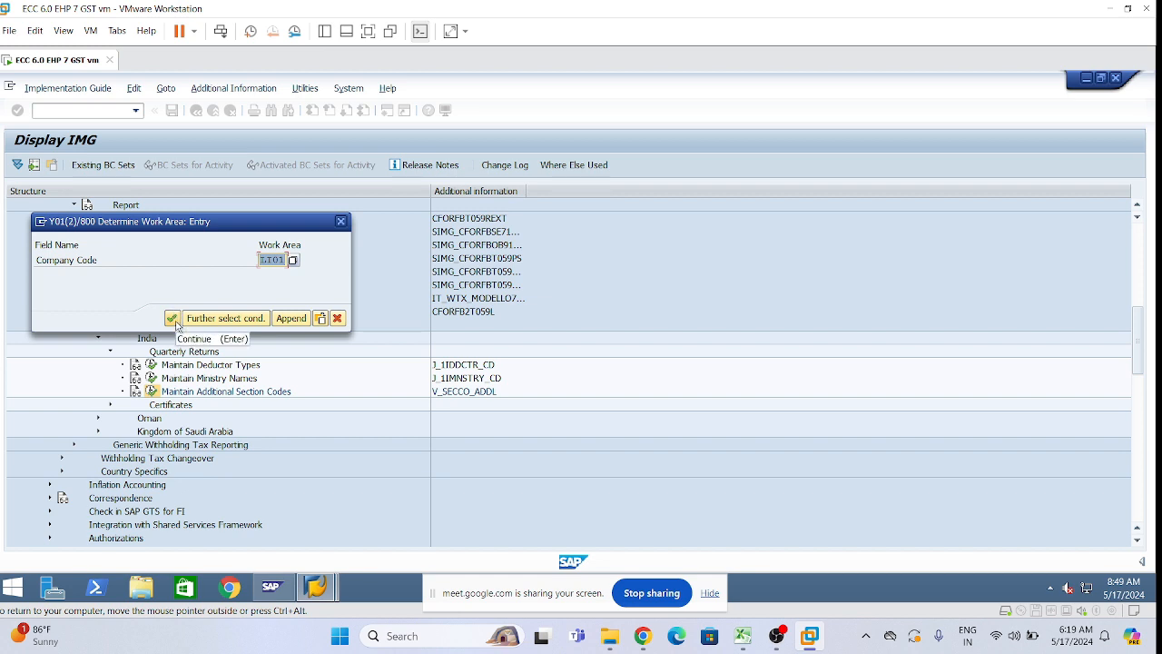
click(171, 320)
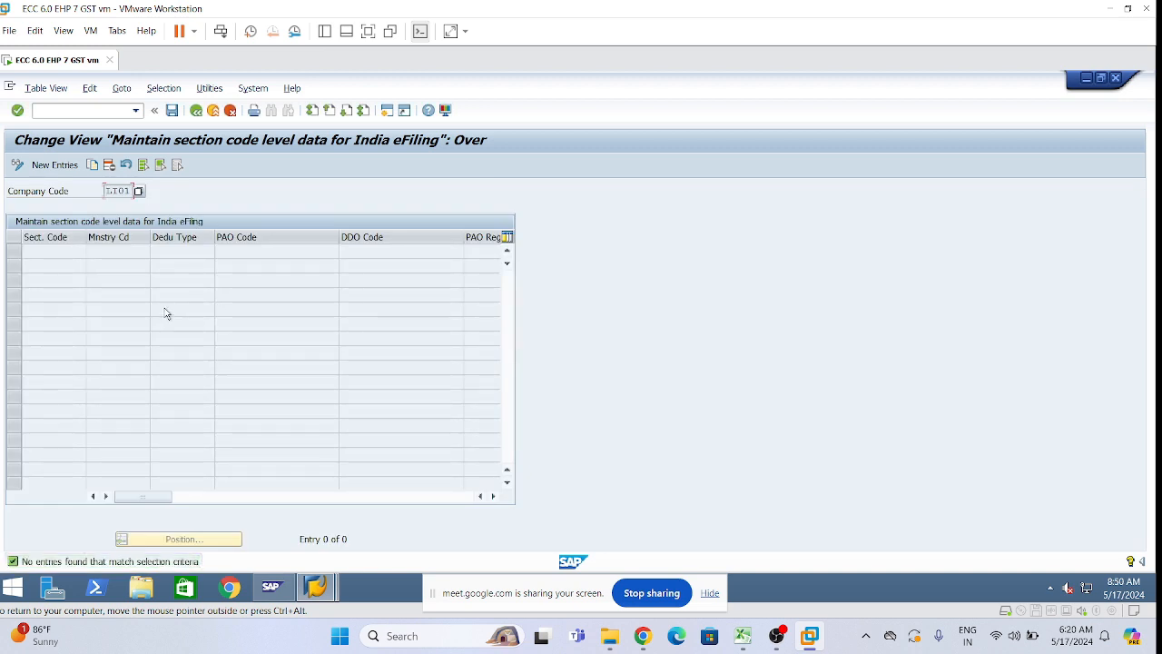
click(48, 167)
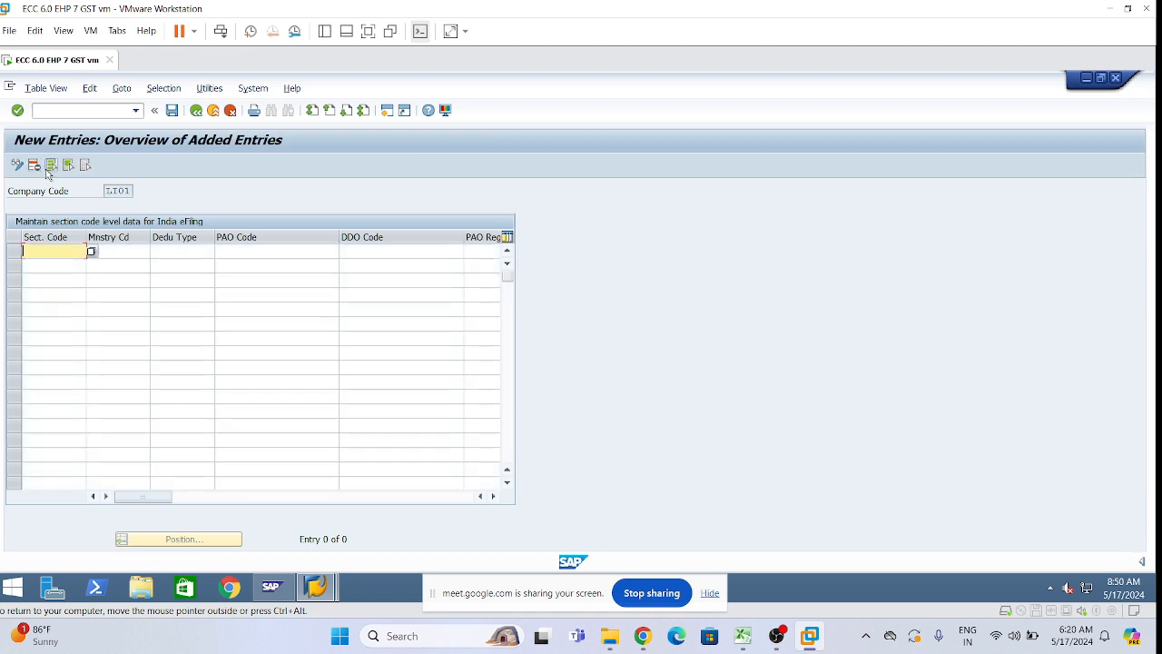
text(TS01)
key(Down)
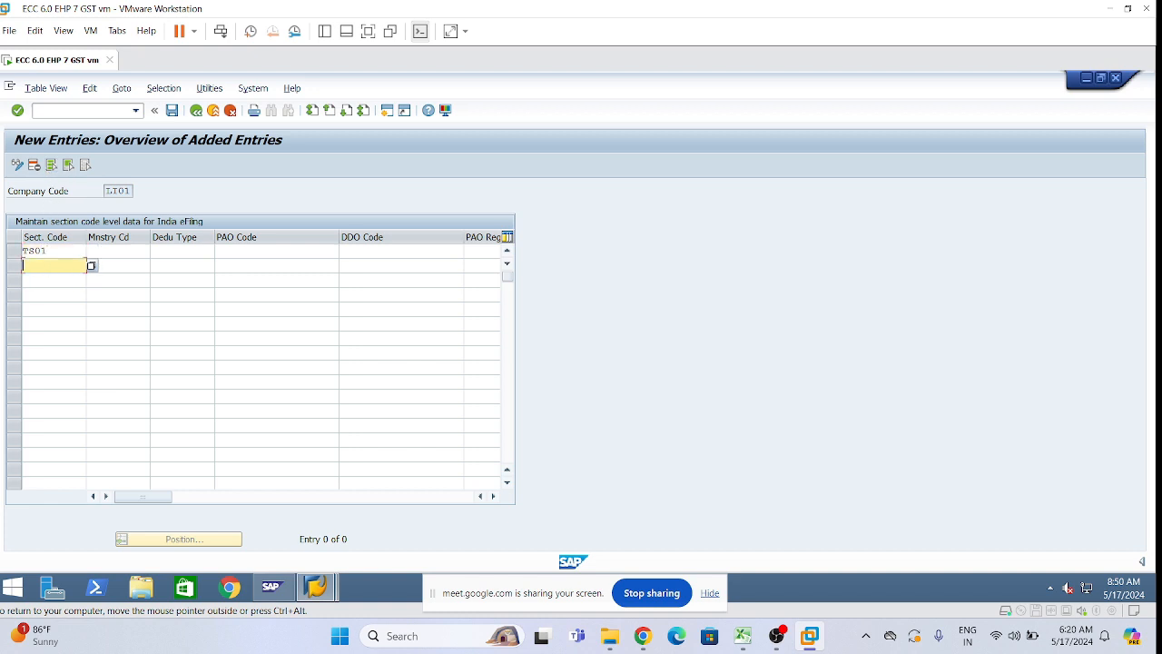
text(AP01)
key(Down)
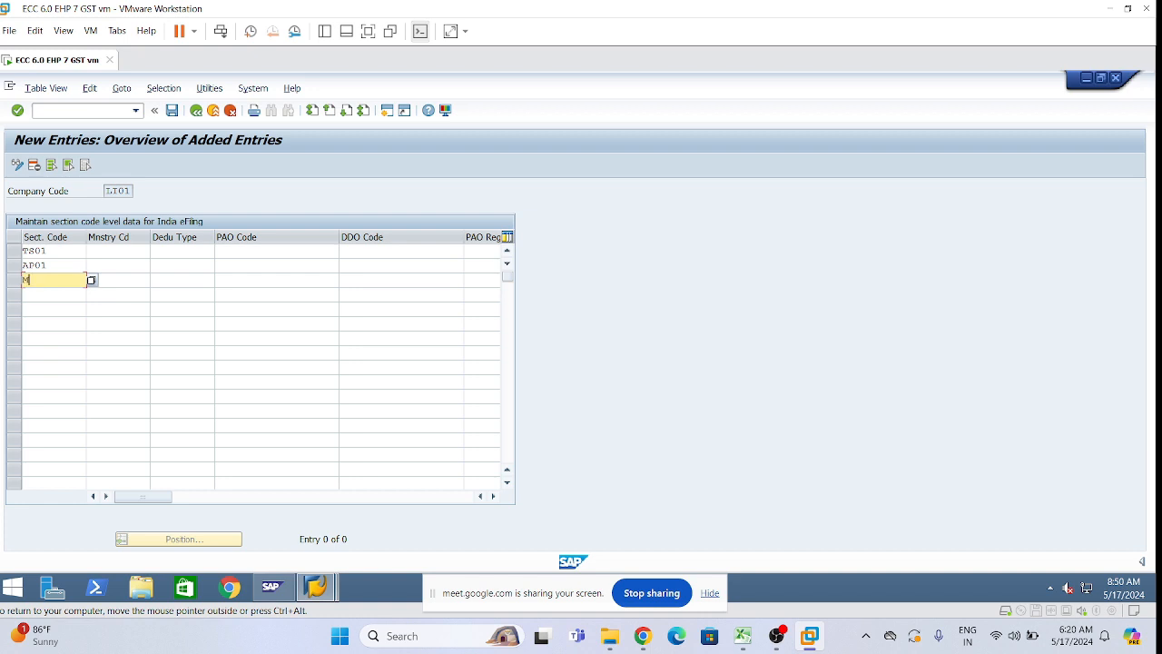
text(MH01)
drag(47, 251, 35, 279)
Assign ministry code 12 to the section codes TS01, AP01 and MH01.
click(113, 251)
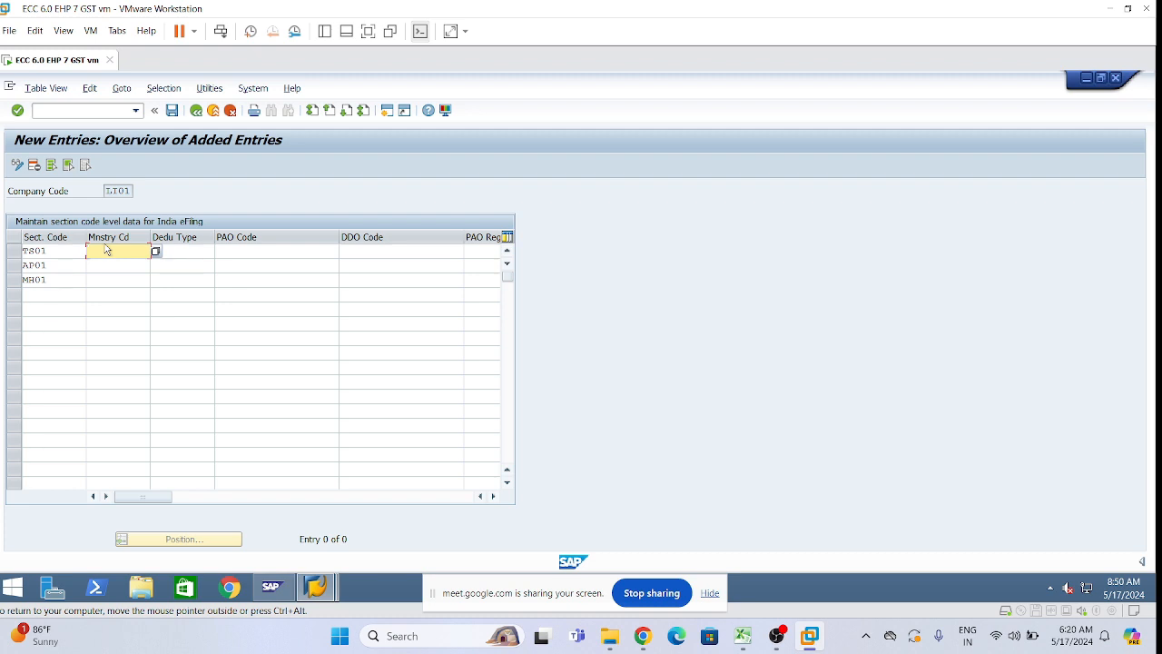
text(12)
key(Down)
text(1)
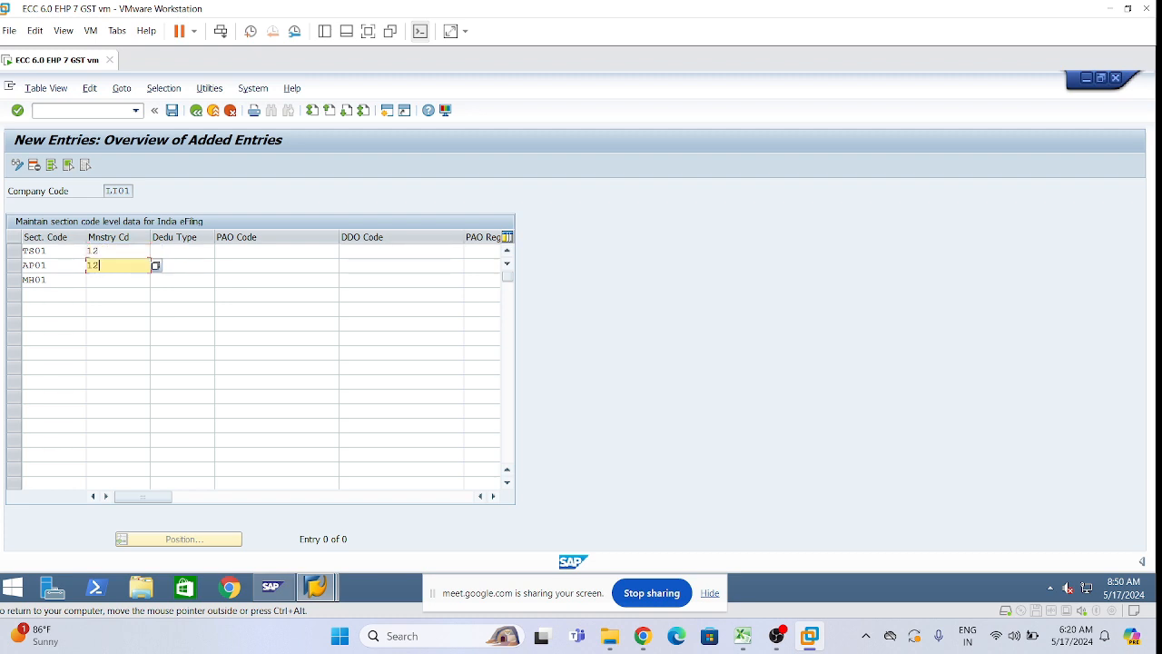
key(Down)
text(12)
Set deductor type K for all three section codes and save the entries under the proposed customizing request.
click(183, 250)
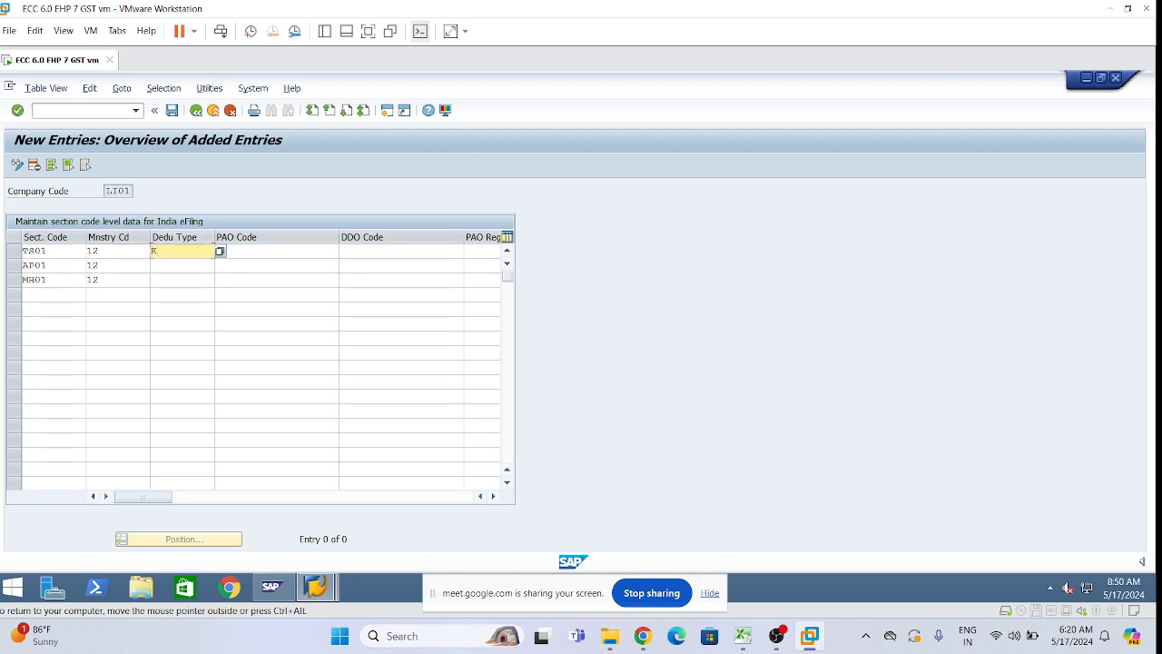
key(Down)
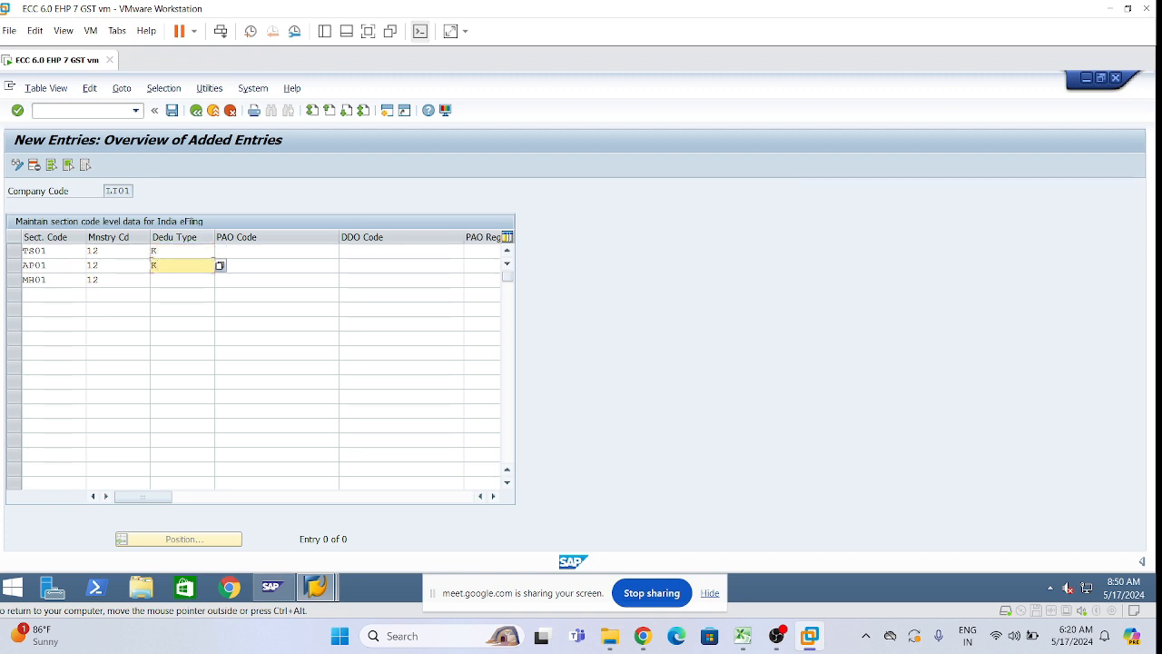
key(Down)
key(Return)
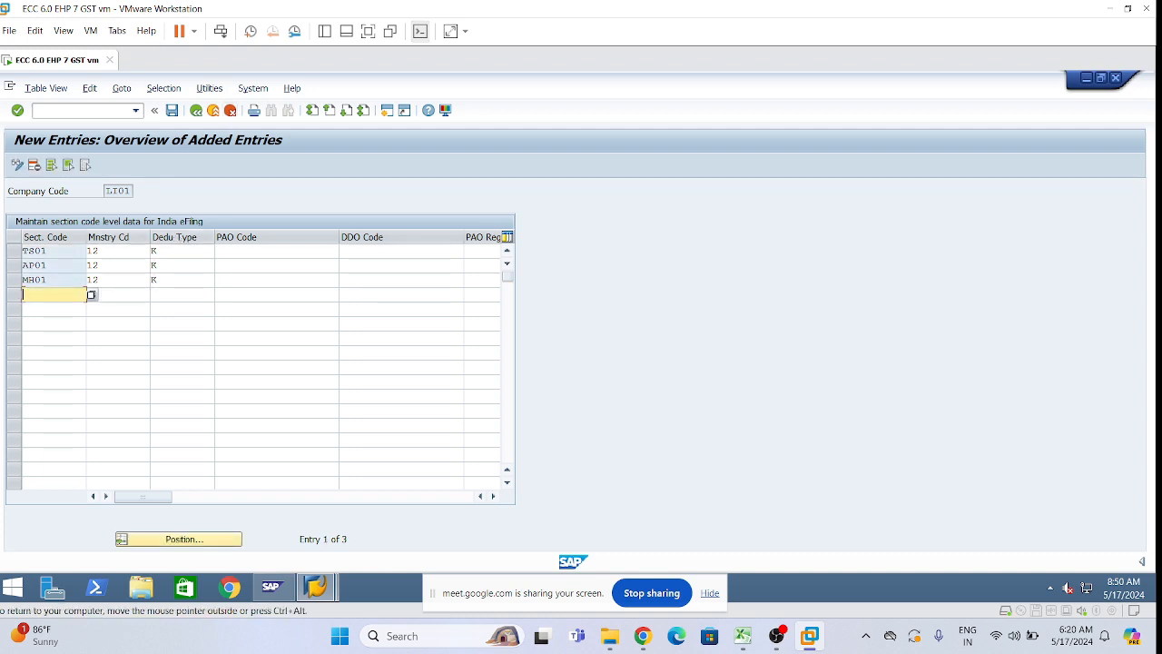
click(171, 110)
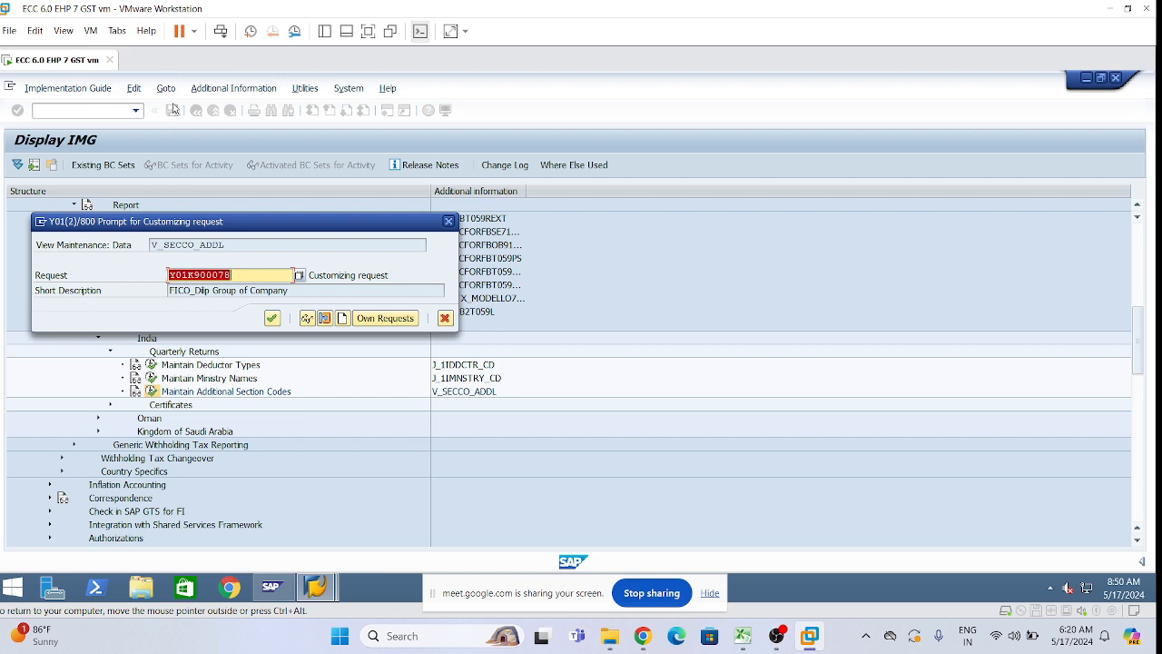
click(272, 318)
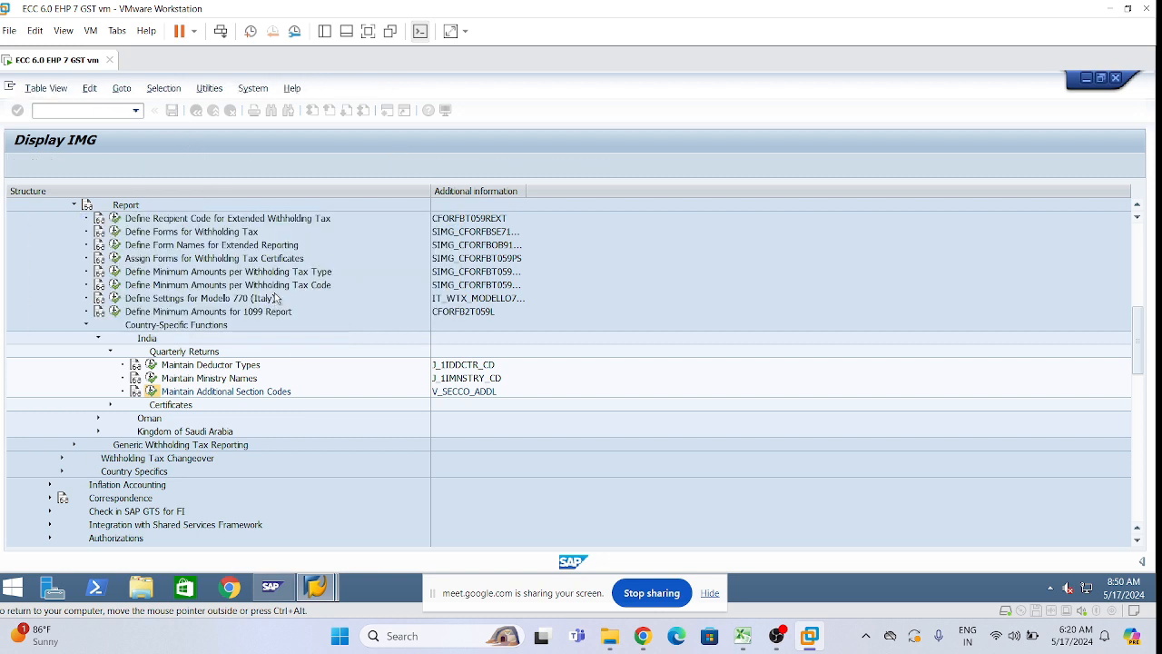